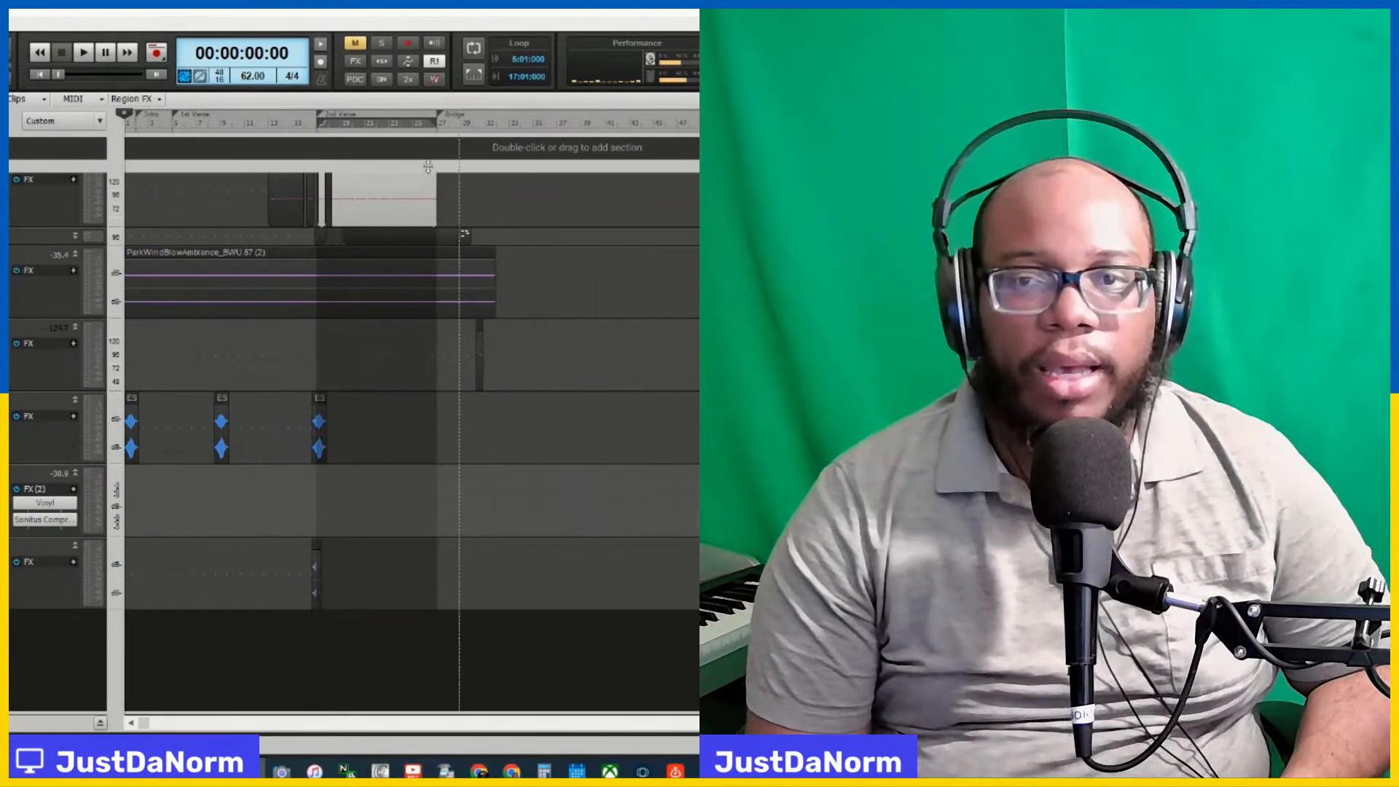
Move the playhead to 00:02:39:06, at the end of the song's last clips
click(297, 636)
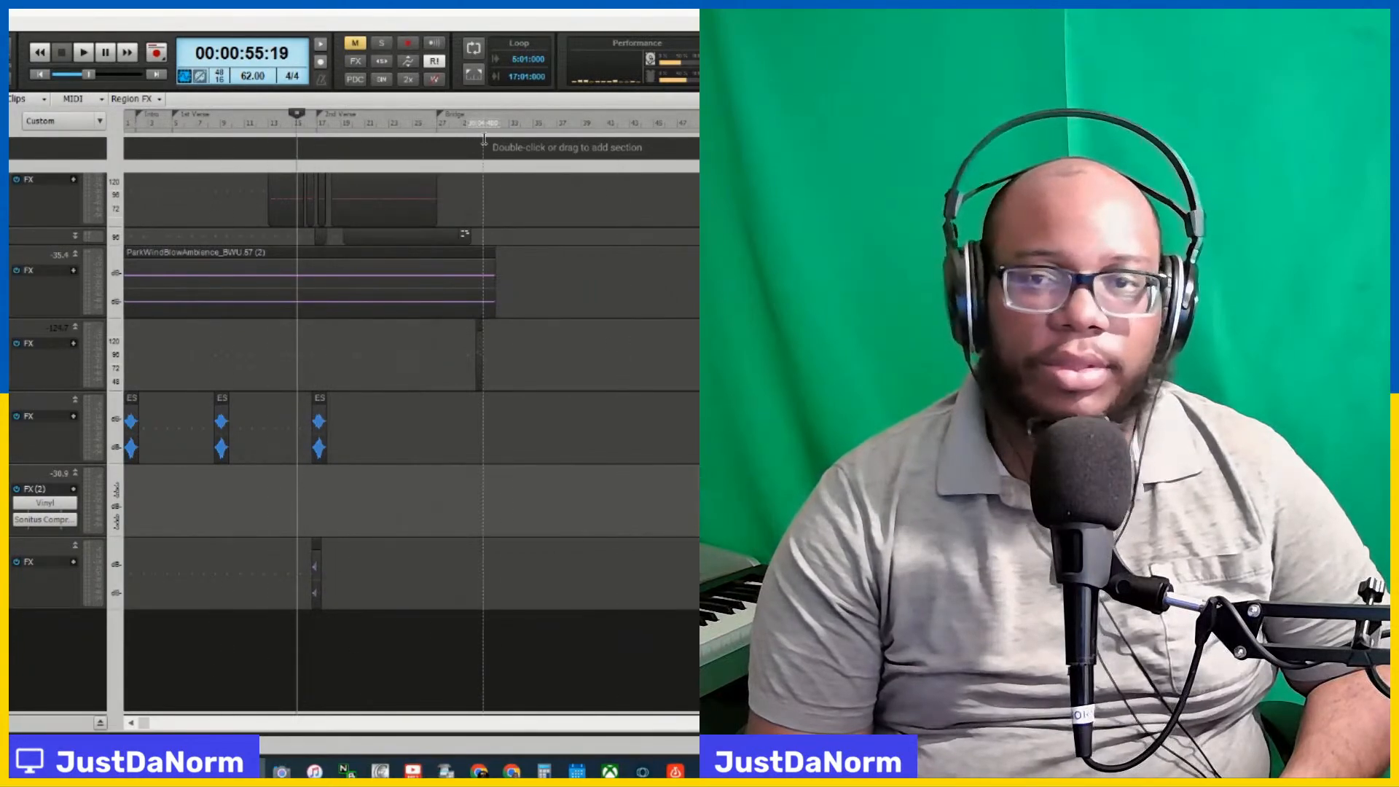
scroll(638, 336, up, 7)
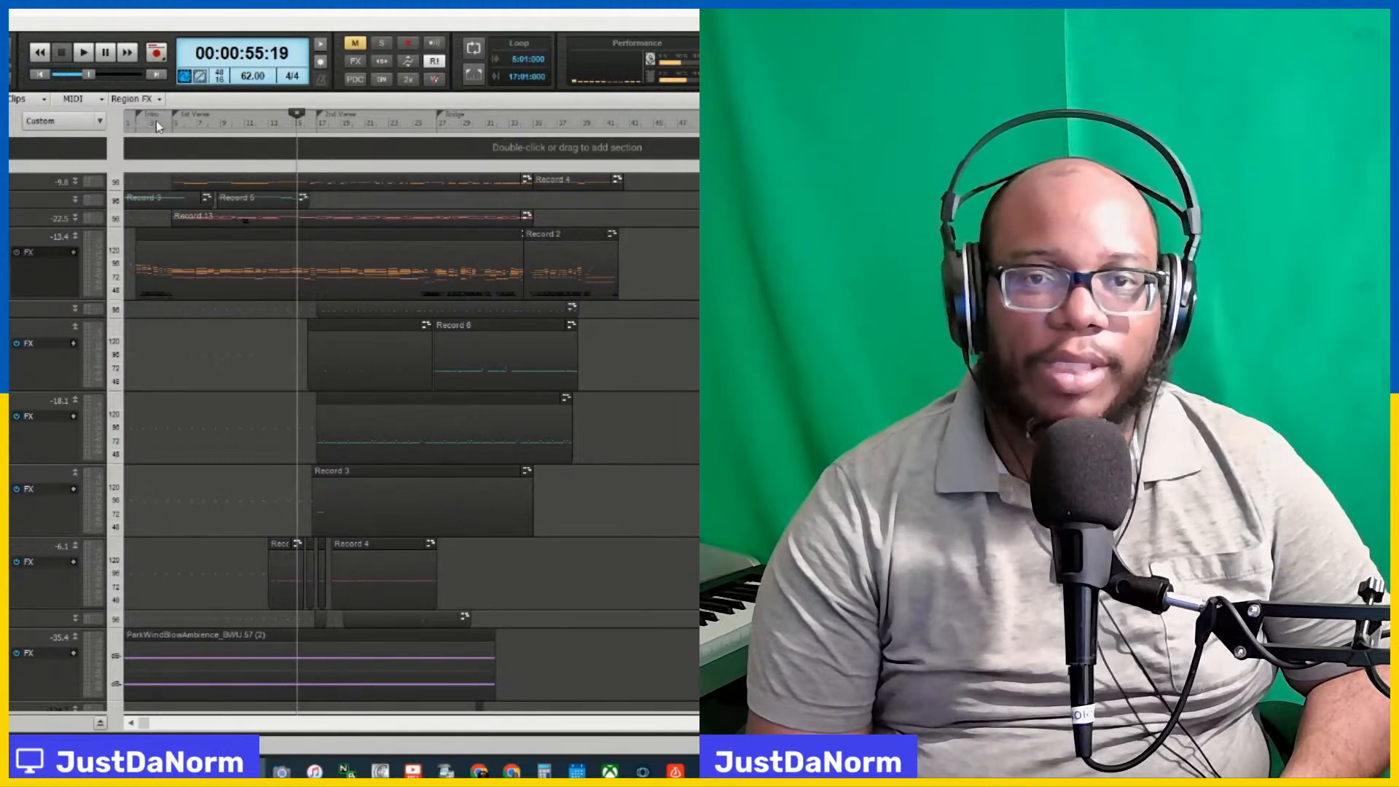
click(625, 131)
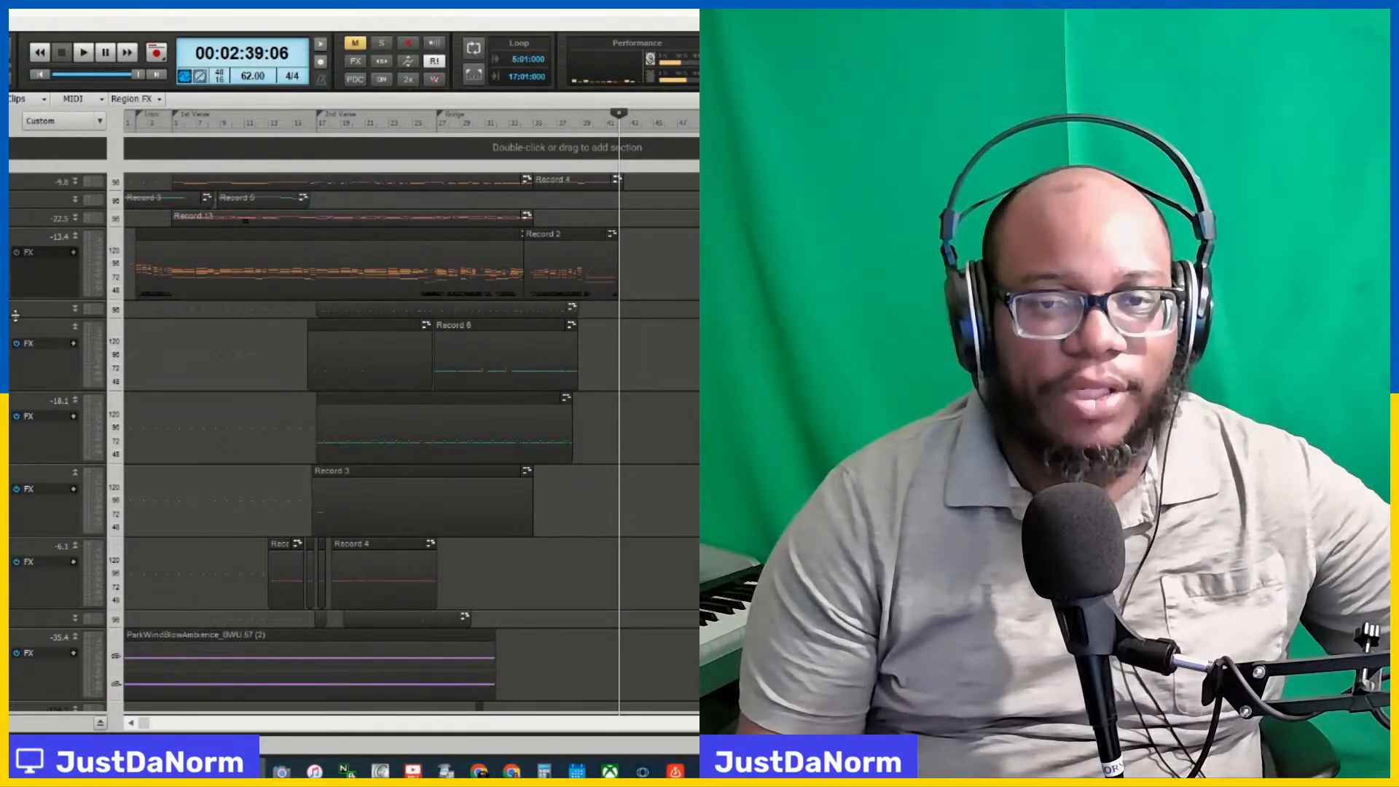
Enlarge the bass guitar track, and expand and collapse the string section track below it
click(75, 181)
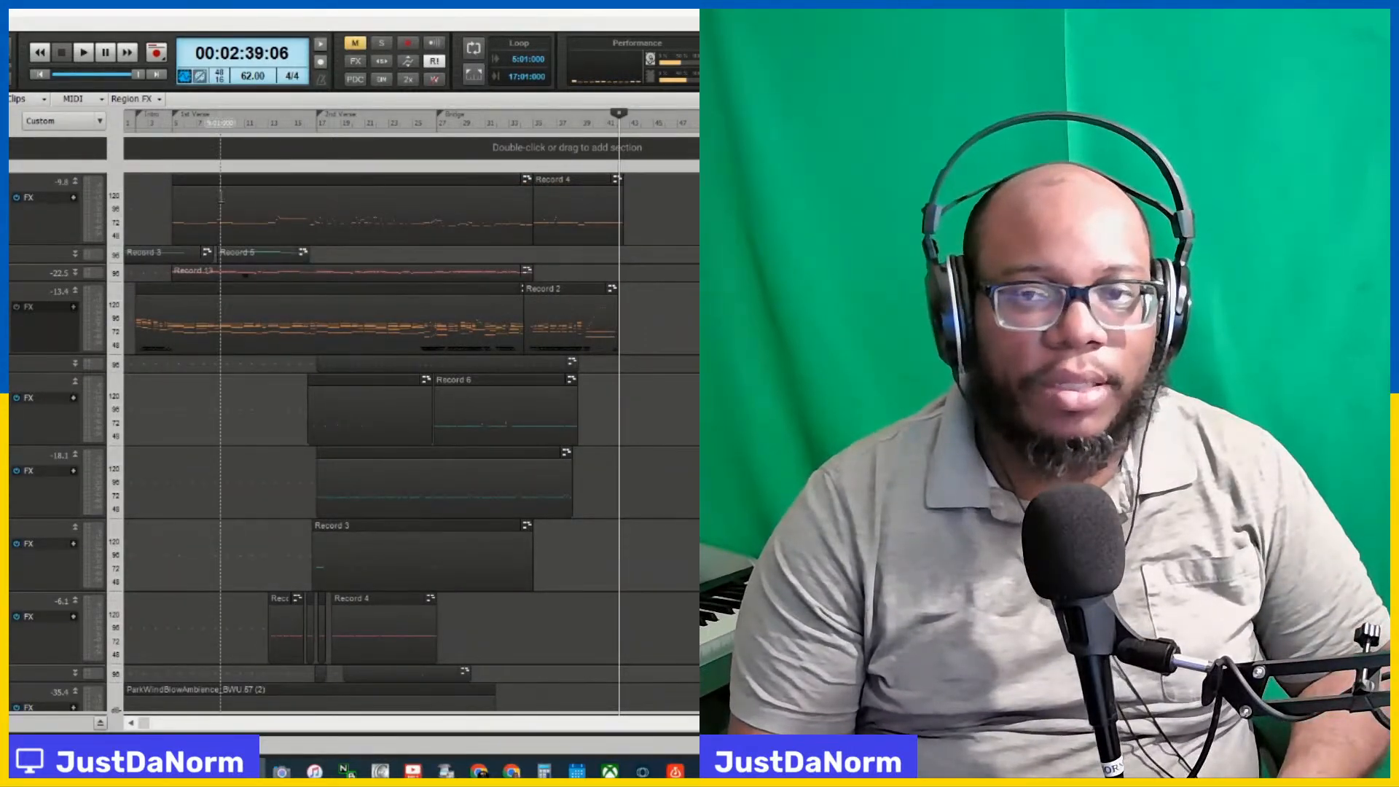
click(75, 254)
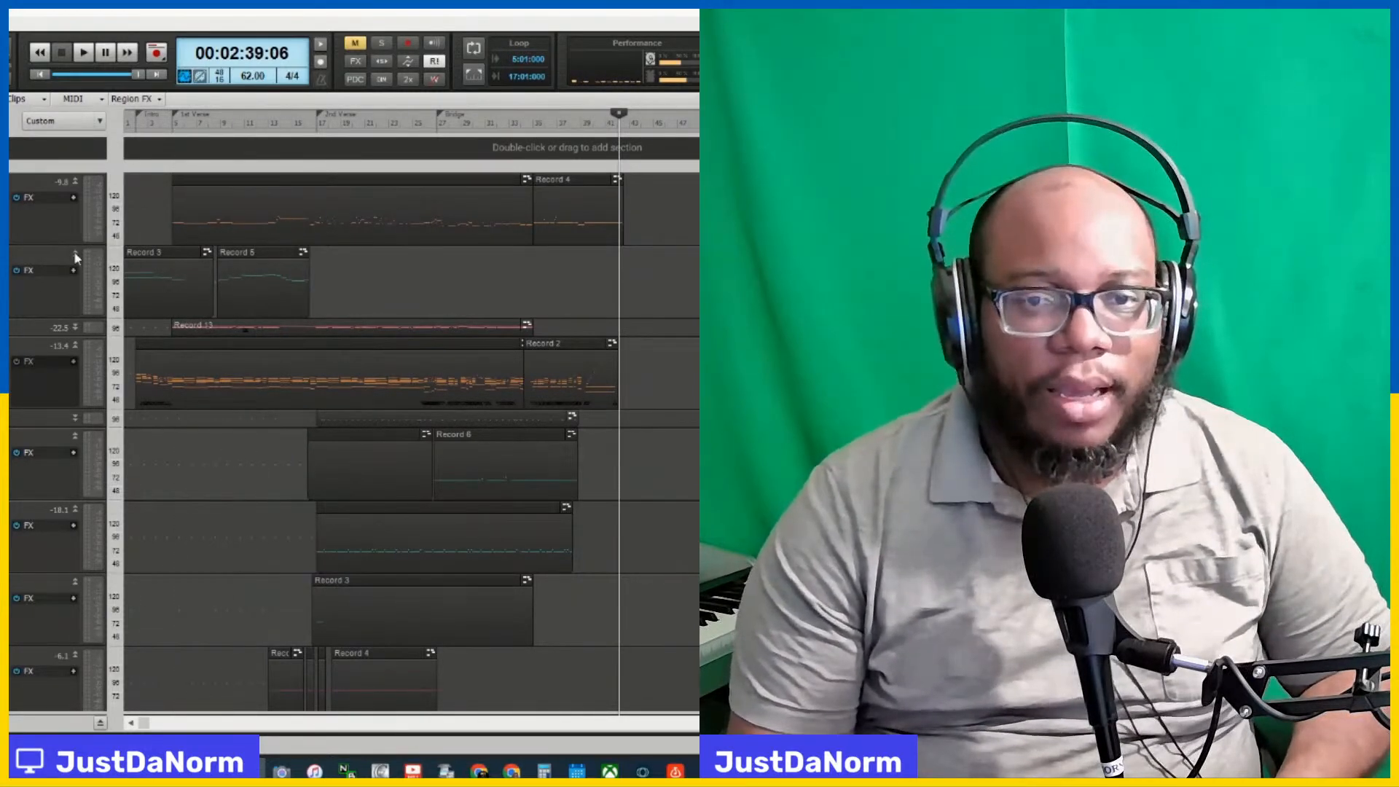
click(73, 251)
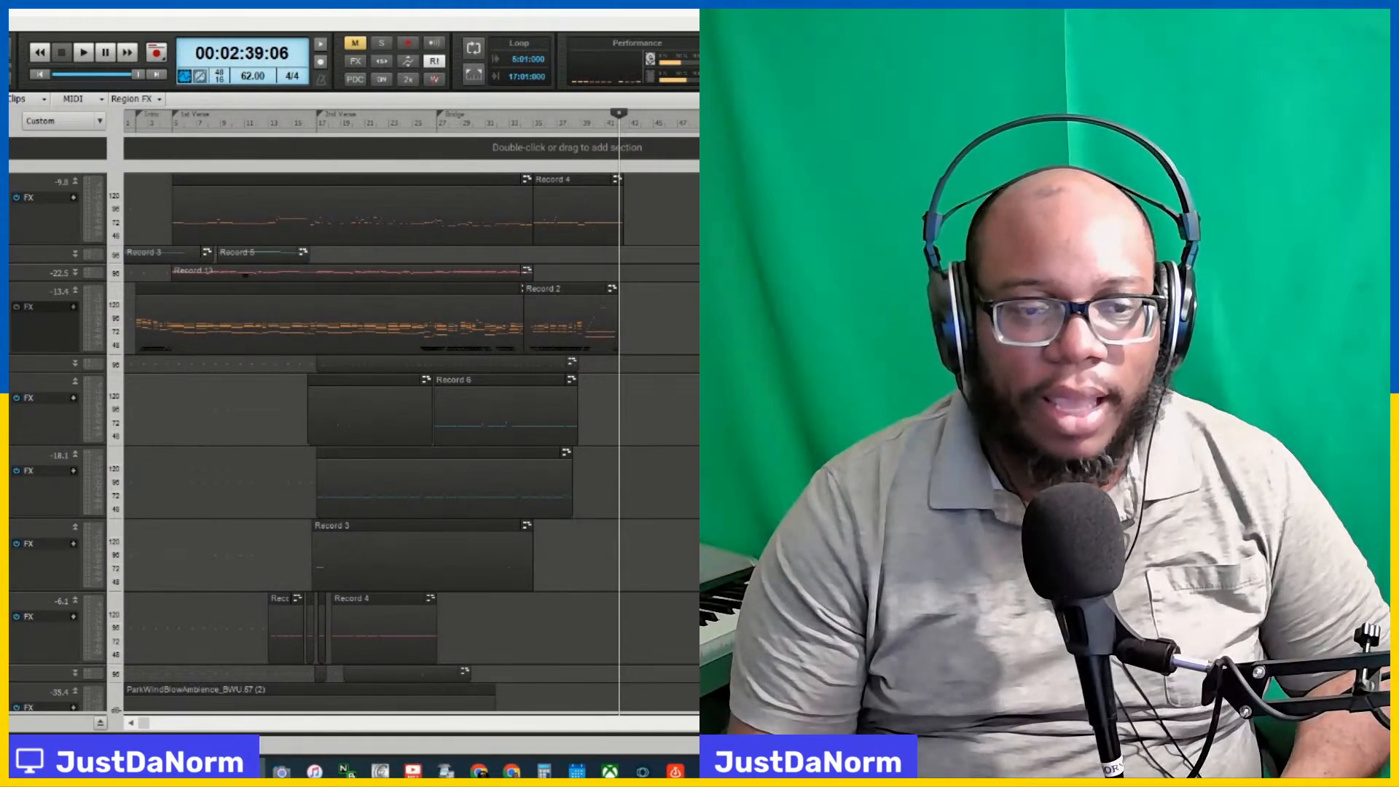
Select the effects track with the three short audio clips and unmute the track carrying the Vinyl effect
scroll(408, 437, down, 1)
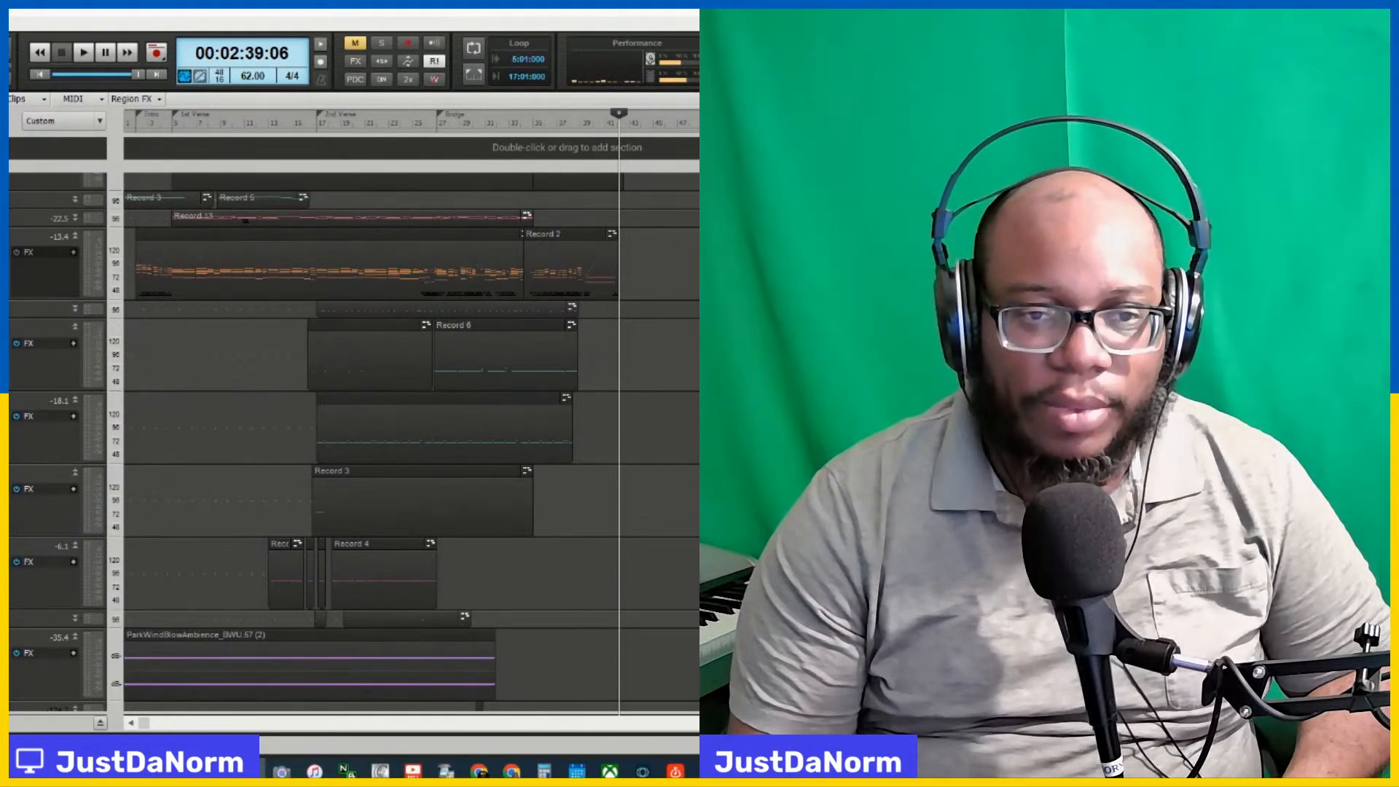
scroll(50, 465, down, 3)
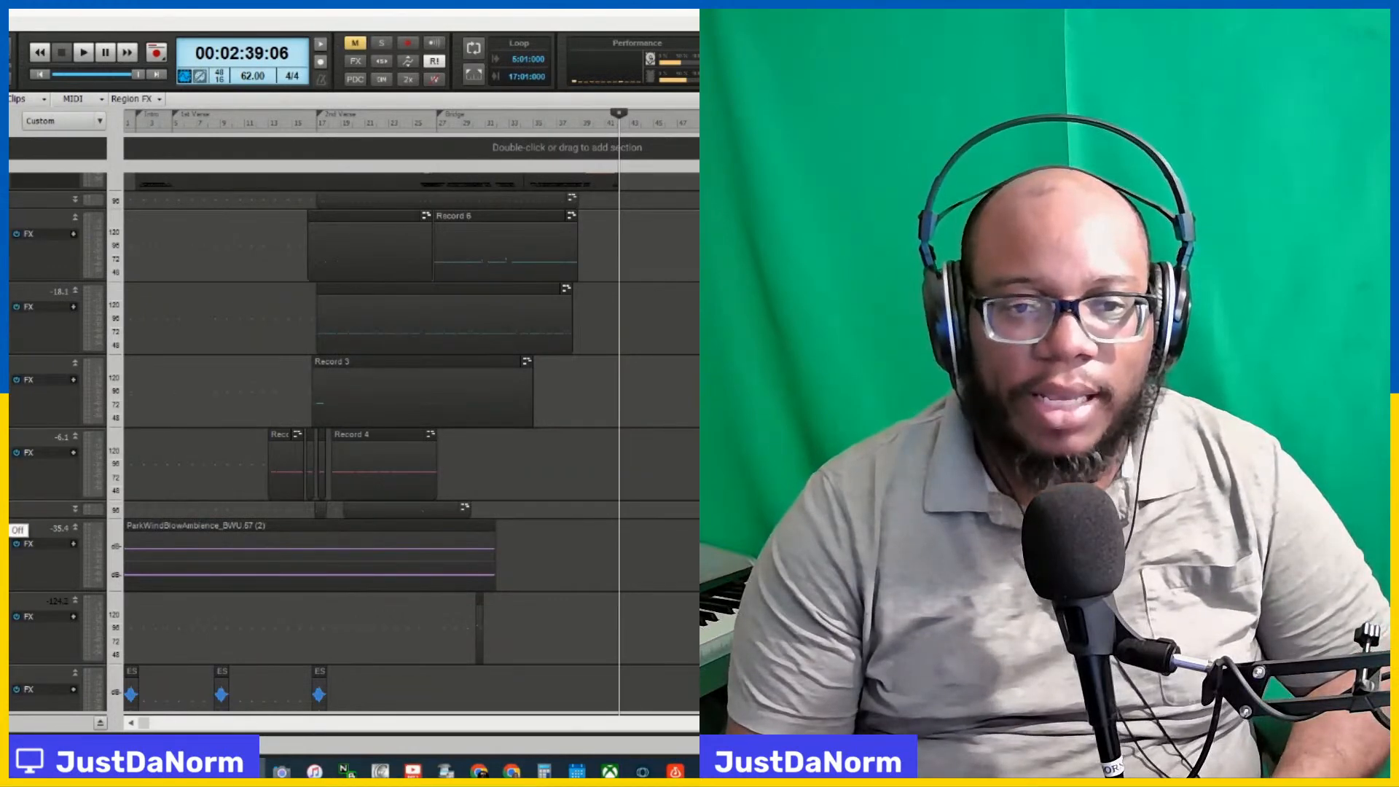
scroll(405, 437, down, 1)
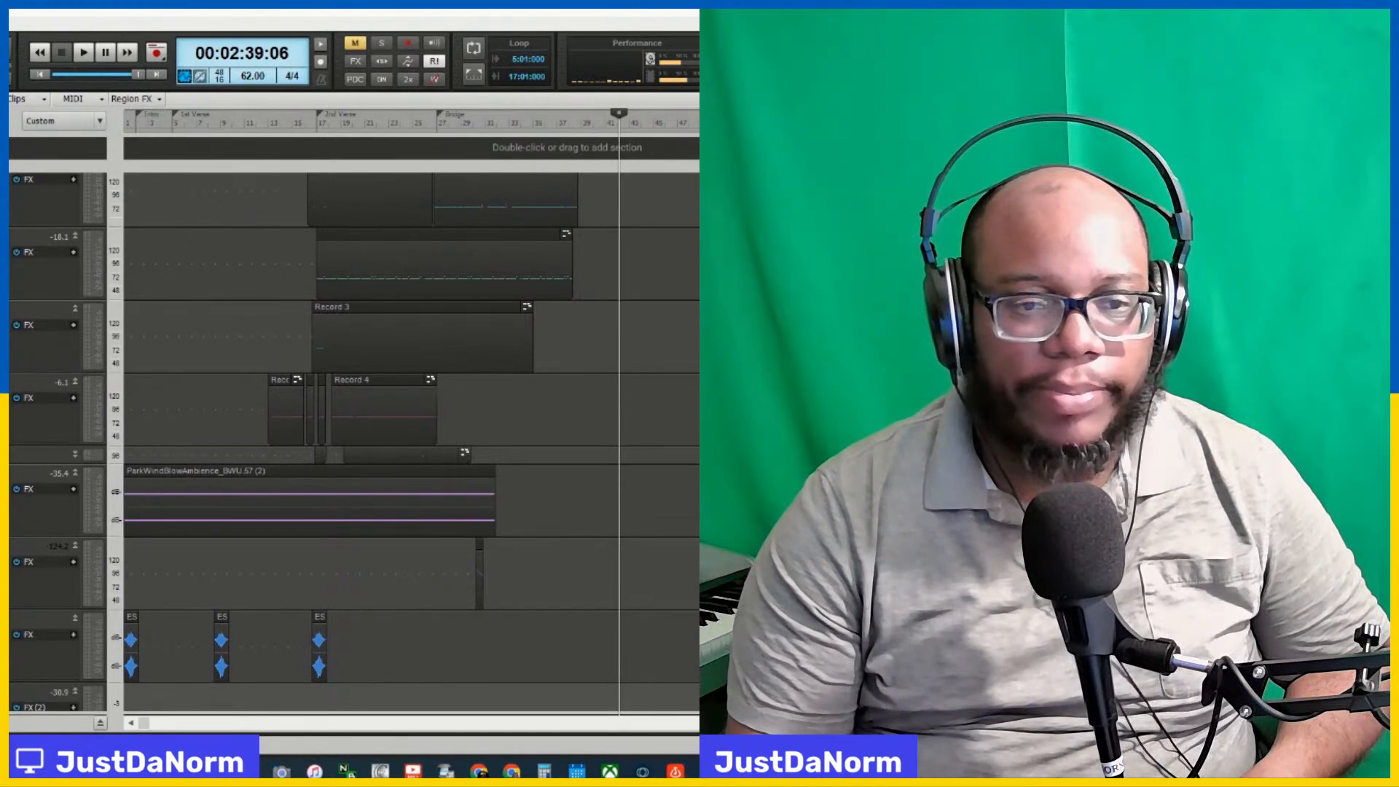
scroll(256, 568, down, 1)
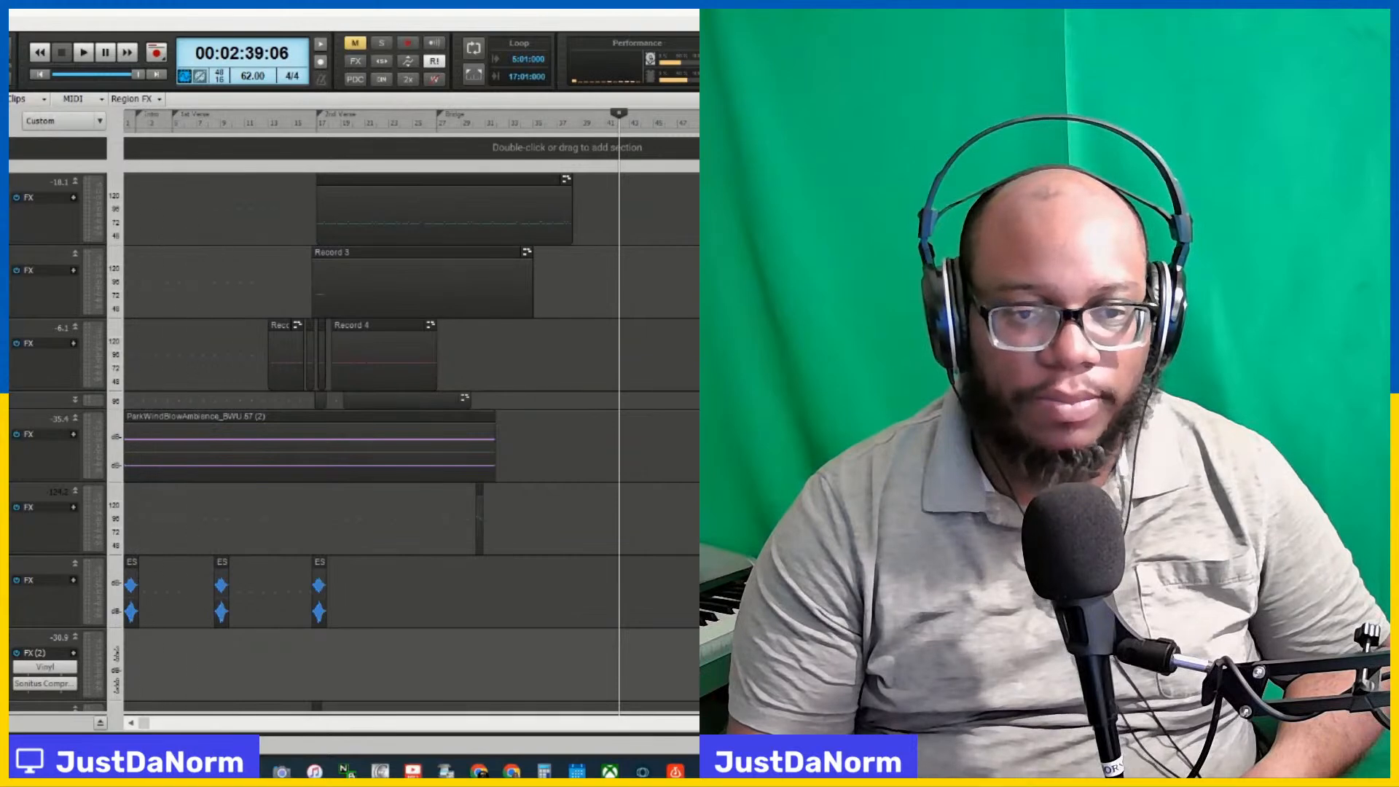
click(10, 574)
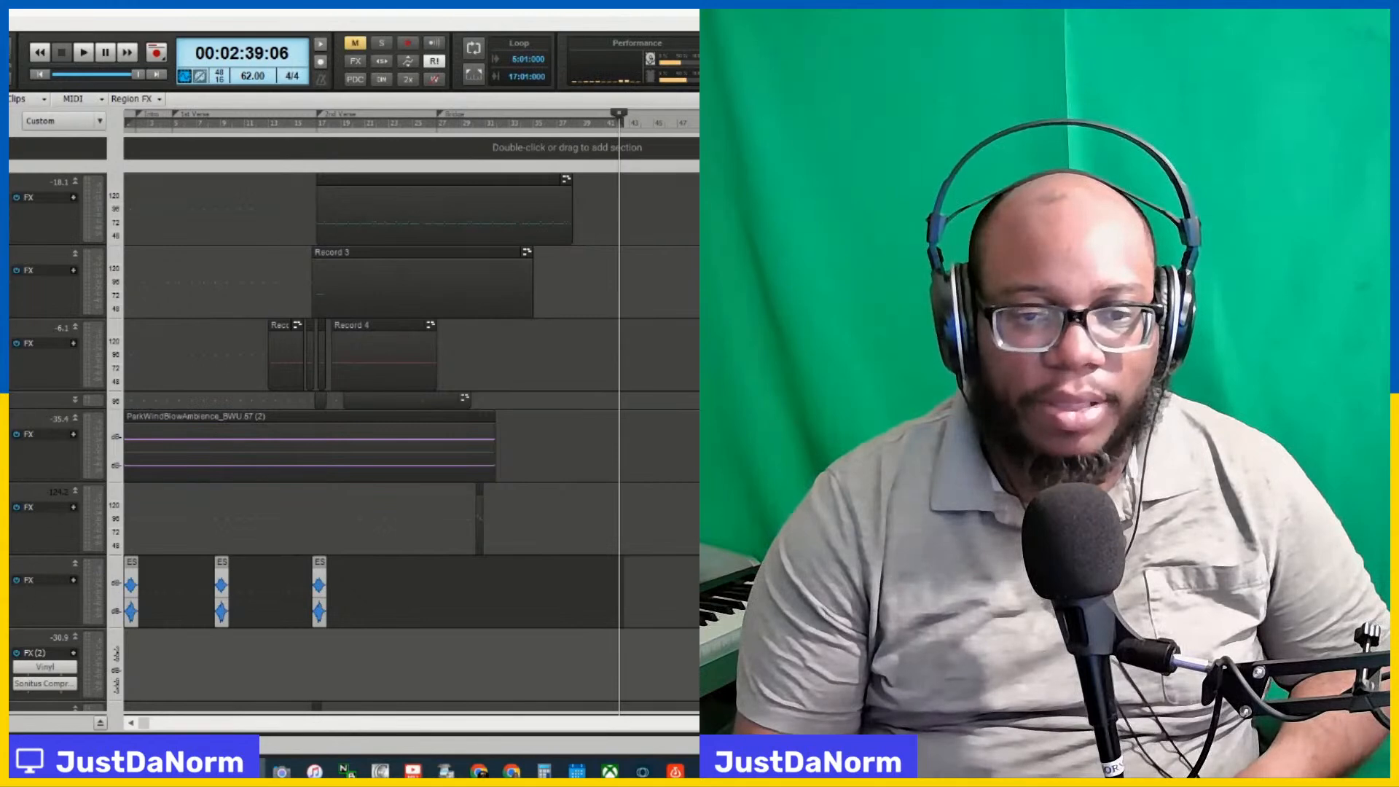
scroll(63, 199, down, 3)
click(5, 473)
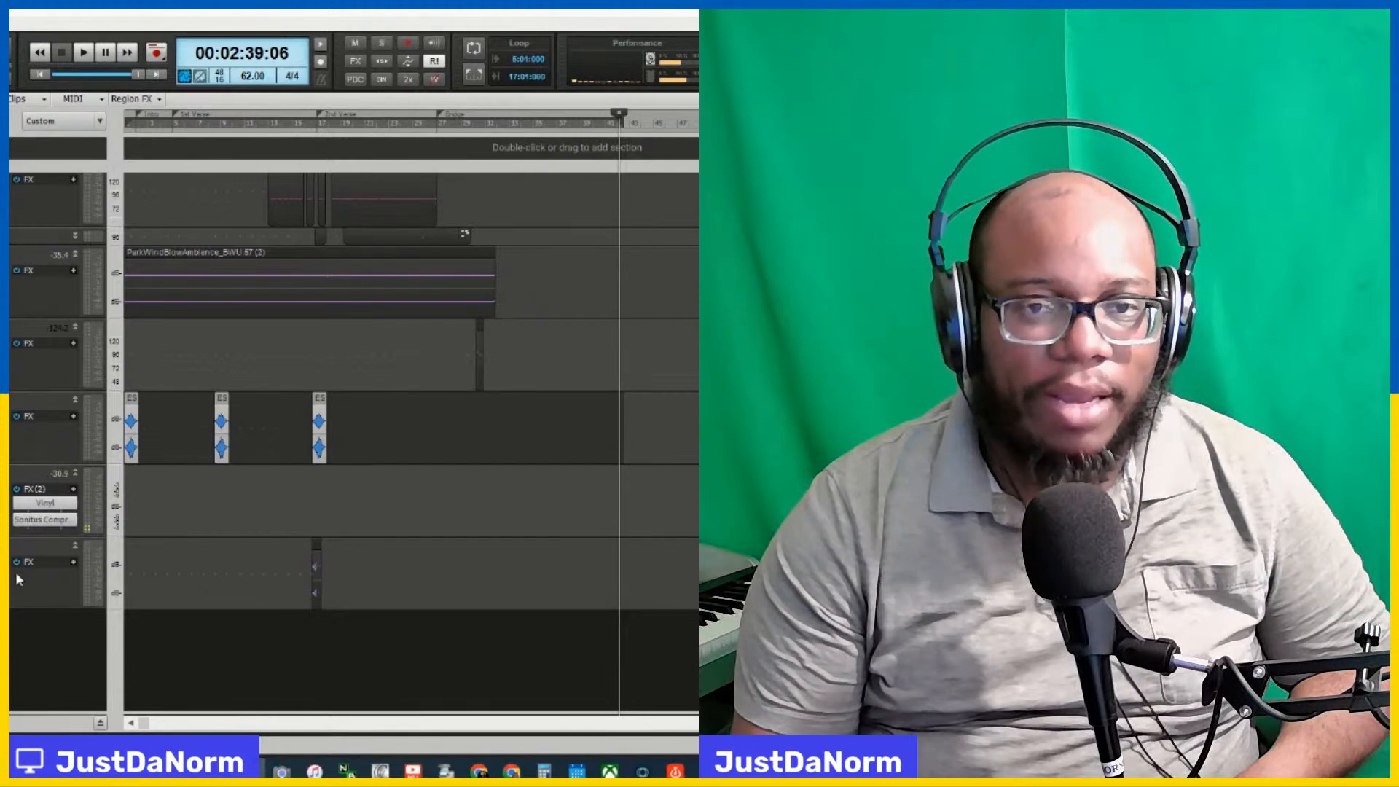
Select the electric piano track and look through the full list of tracks
scroll(16, 572, up, 5)
scroll(405, 442, up, 3)
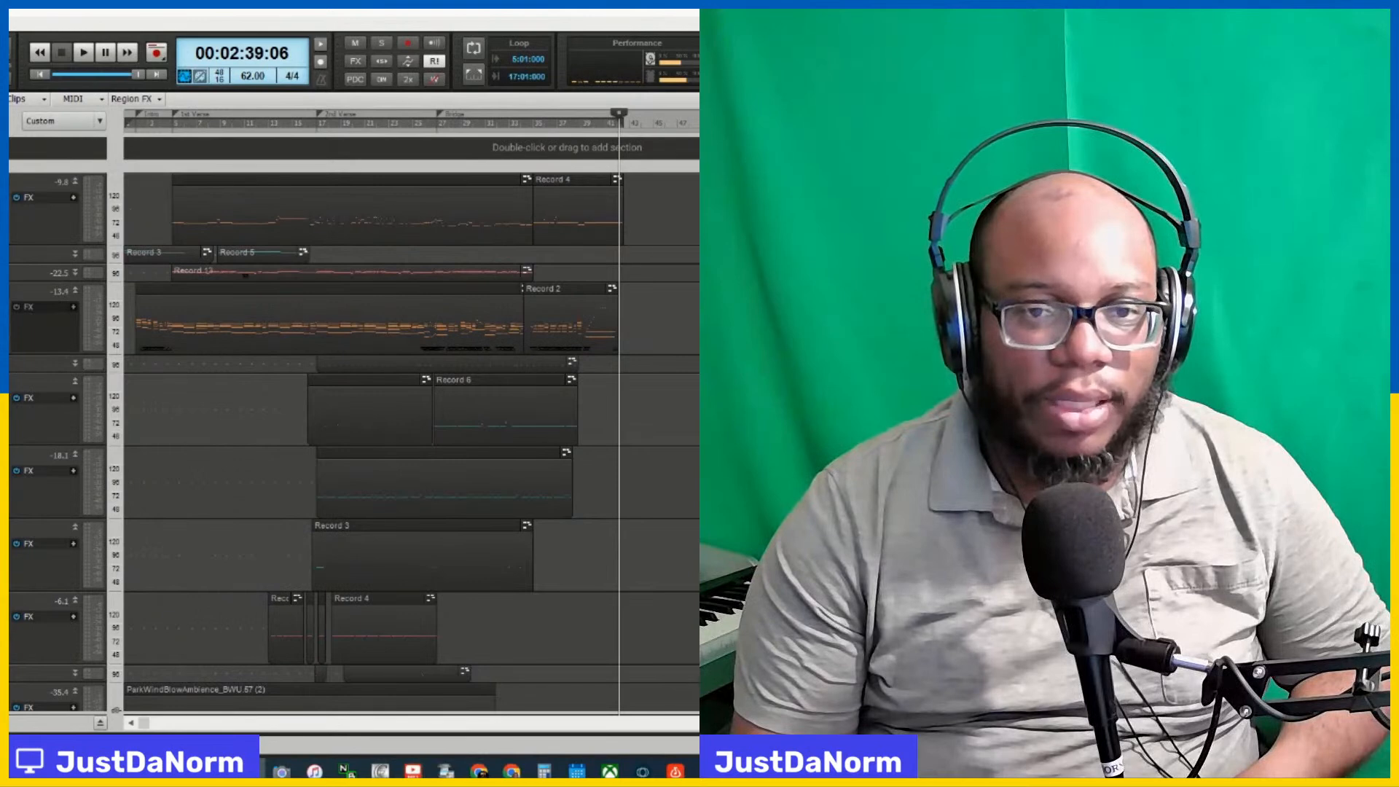
click(11, 318)
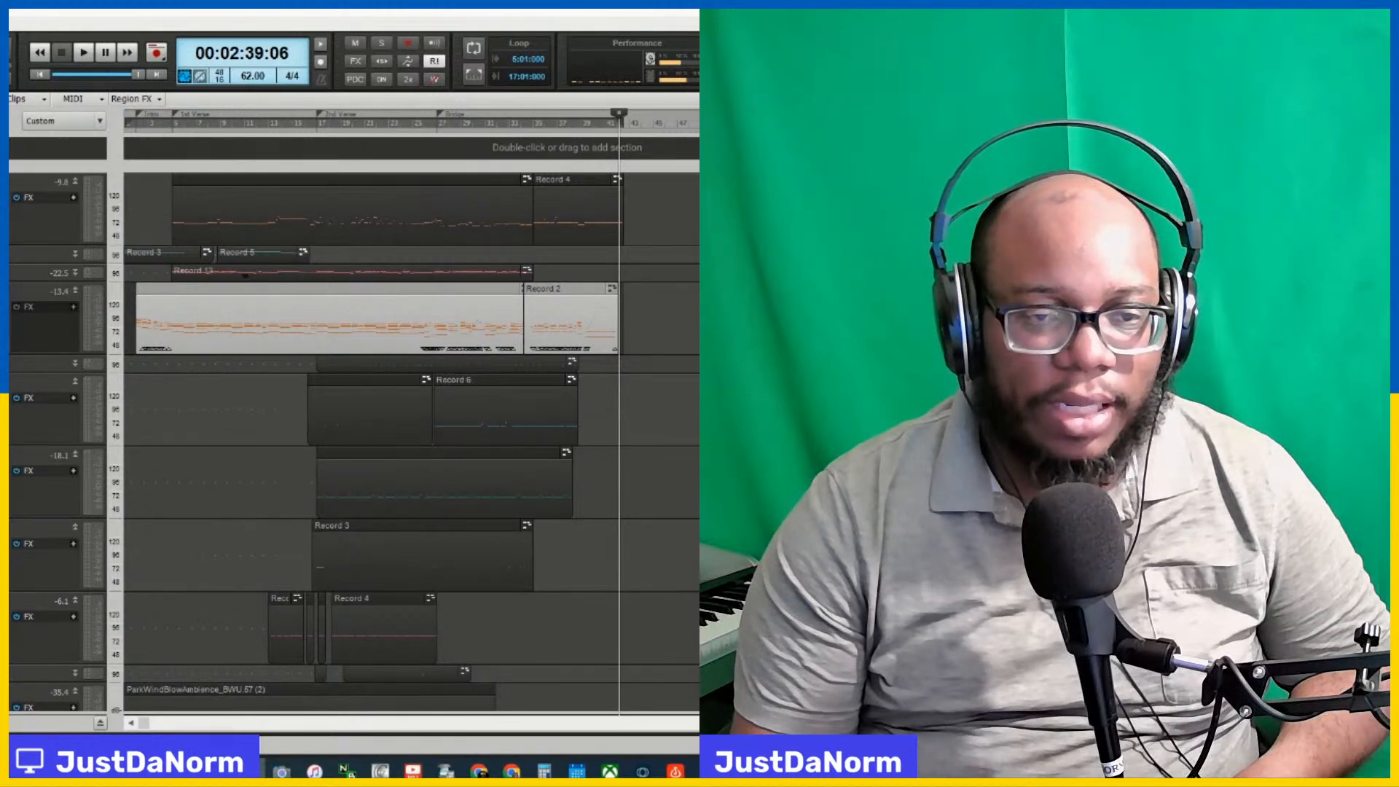
scroll(54, 413, down, 7)
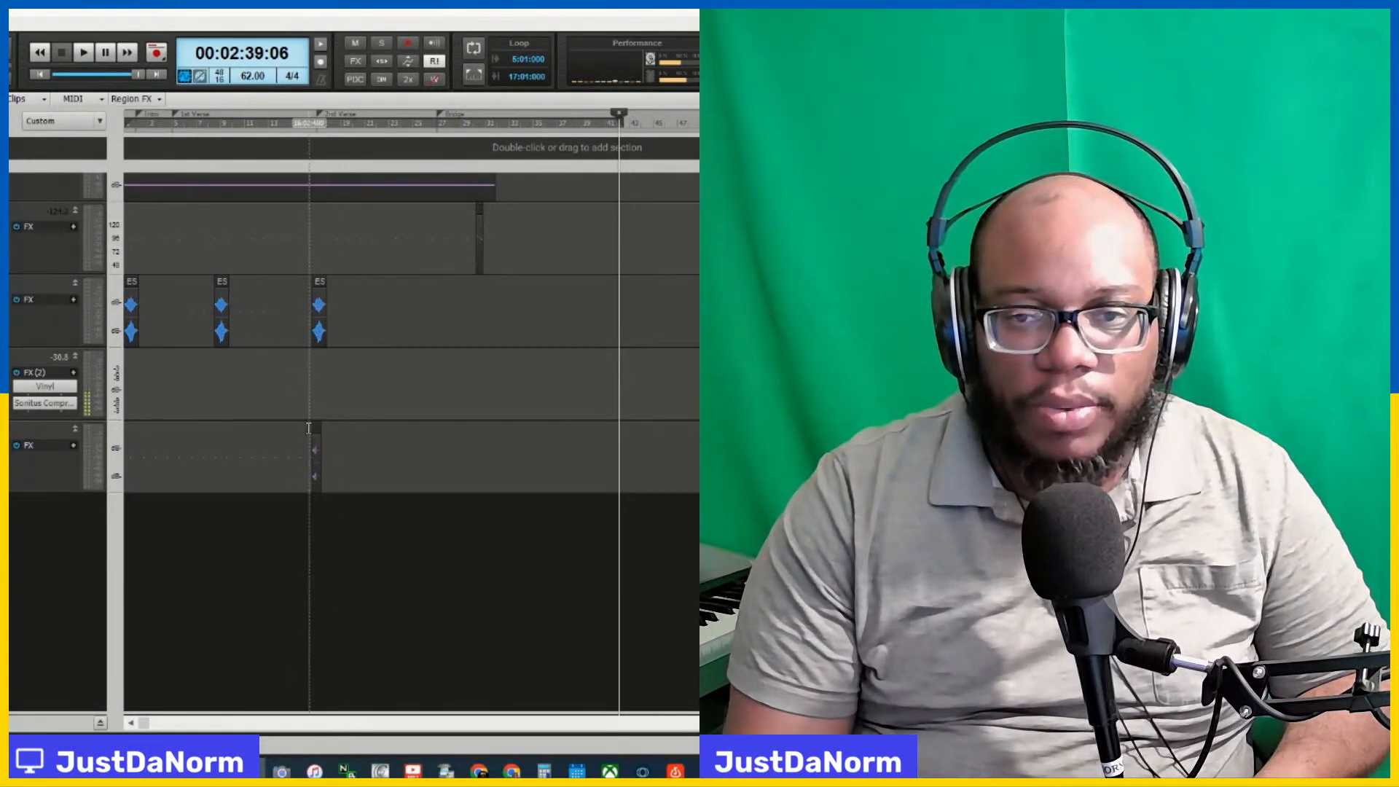
scroll(197, 448, up, 8)
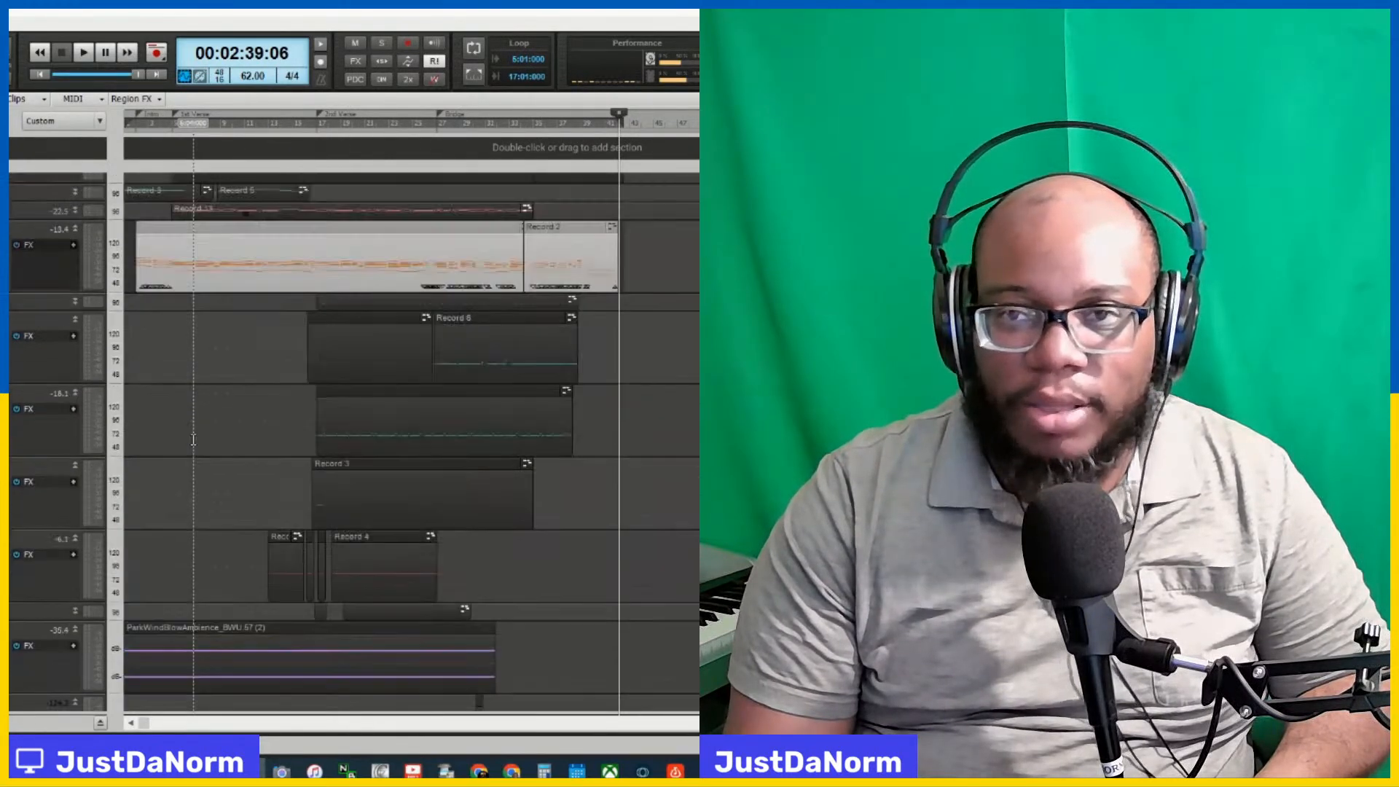
Return the playhead to the start of the song and start playback
click(37, 76)
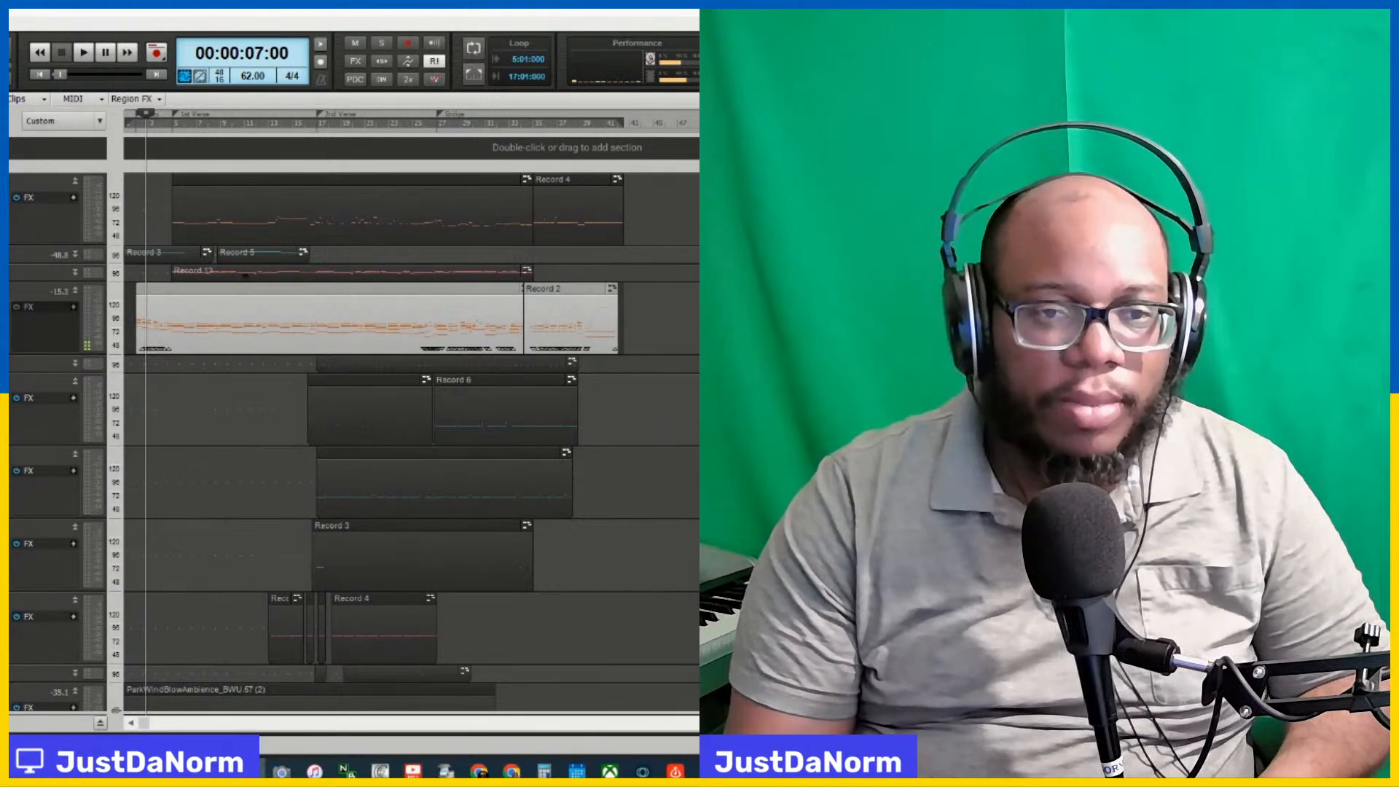
click(39, 75)
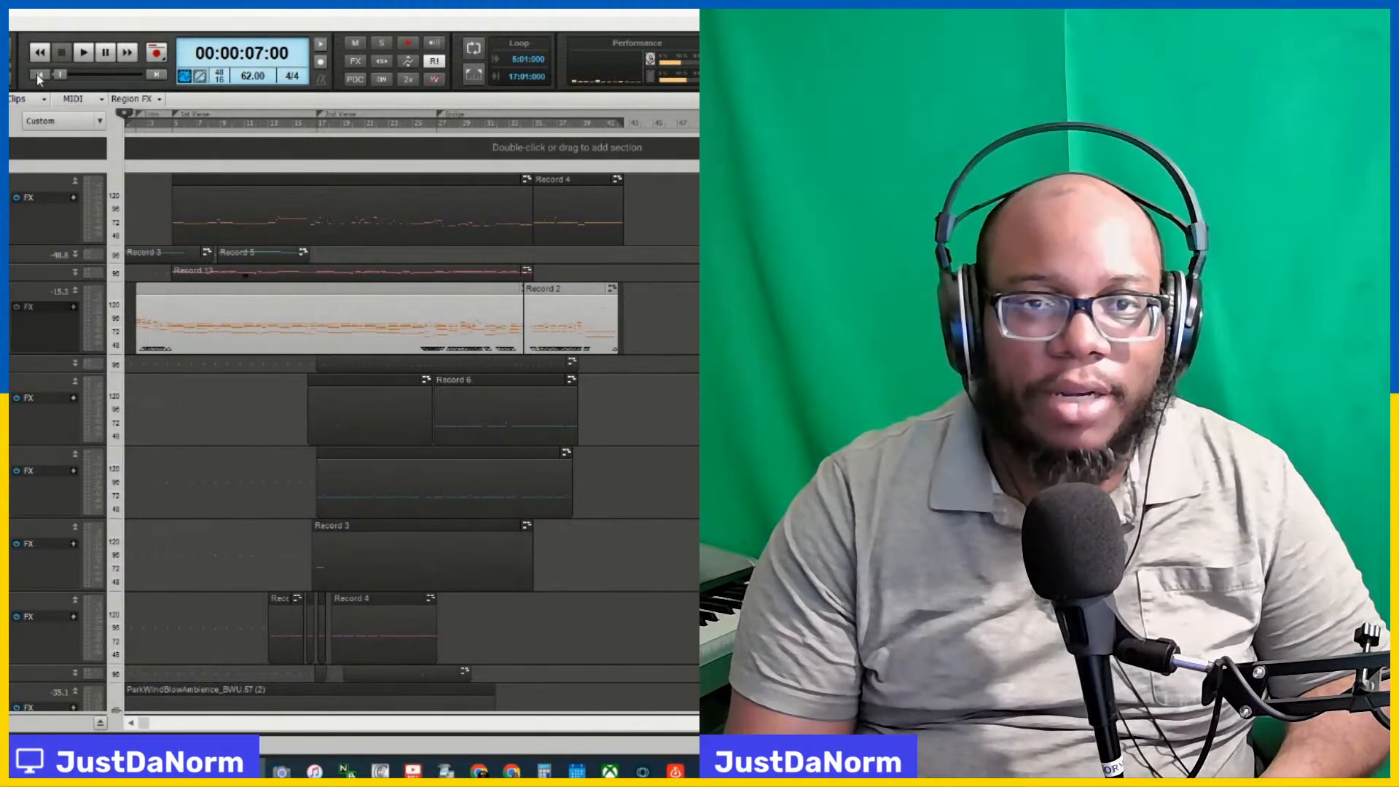
click(79, 55)
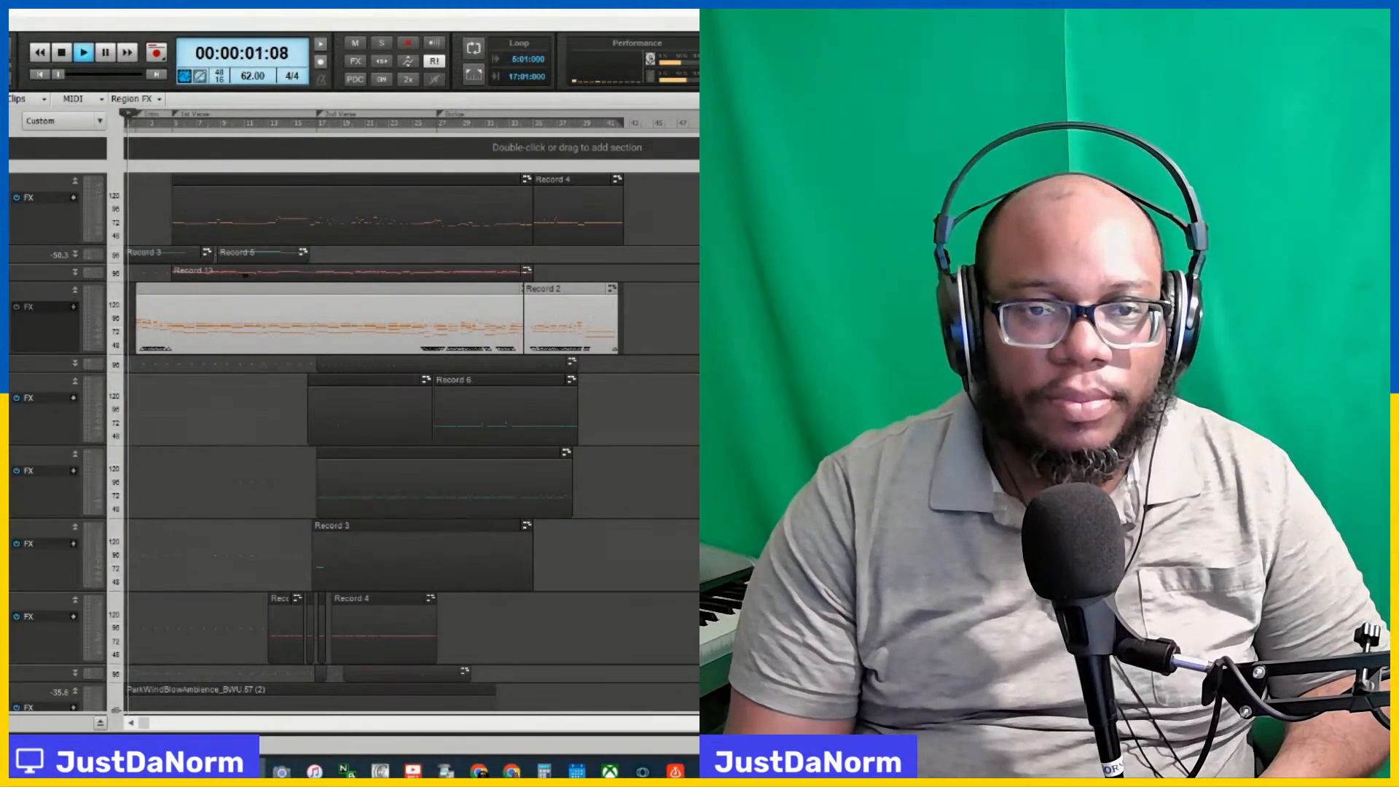
Select the SI-Bass Guitar track during playback and stop the song near its end
click(11, 182)
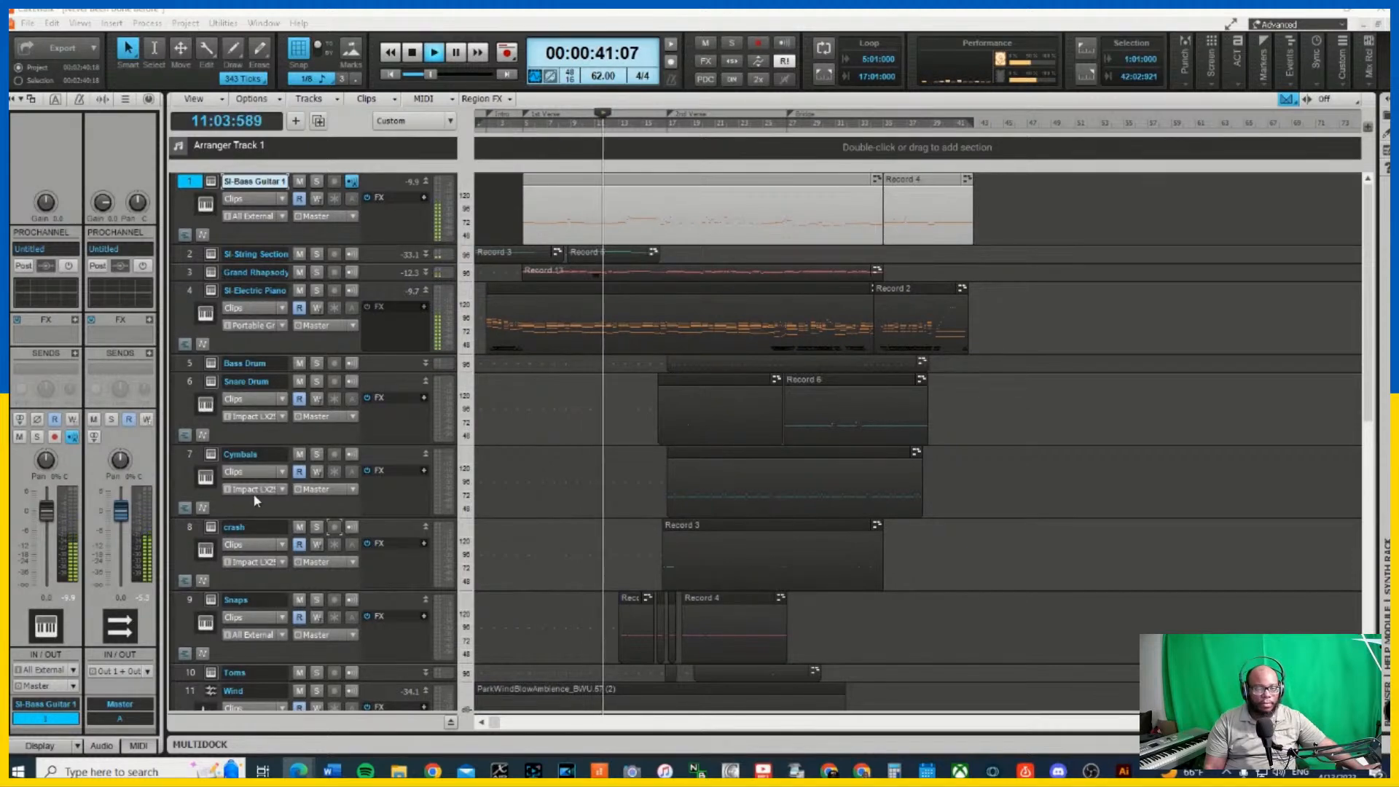
scroll(247, 502, down, 5)
scroll(261, 500, down, 3)
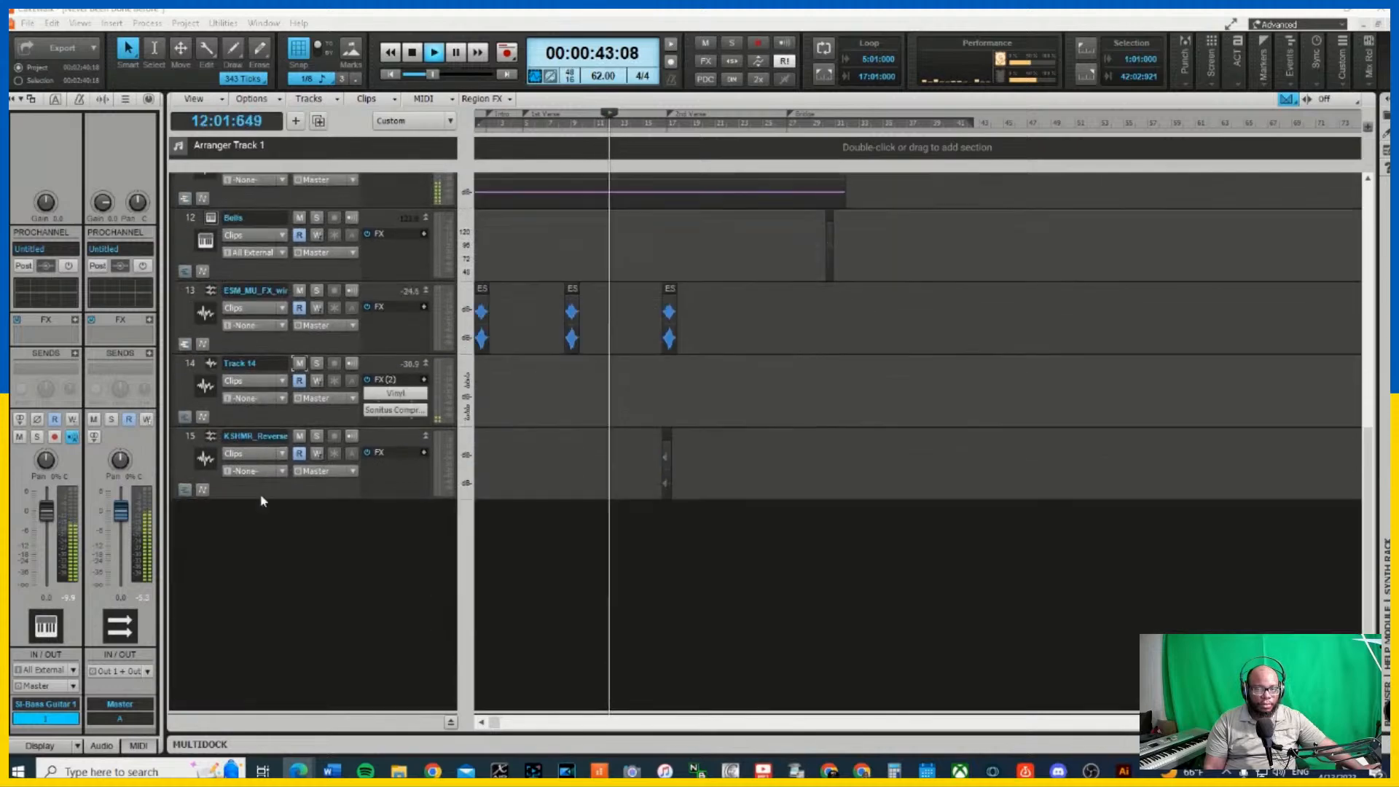
scroll(261, 500, up, 6)
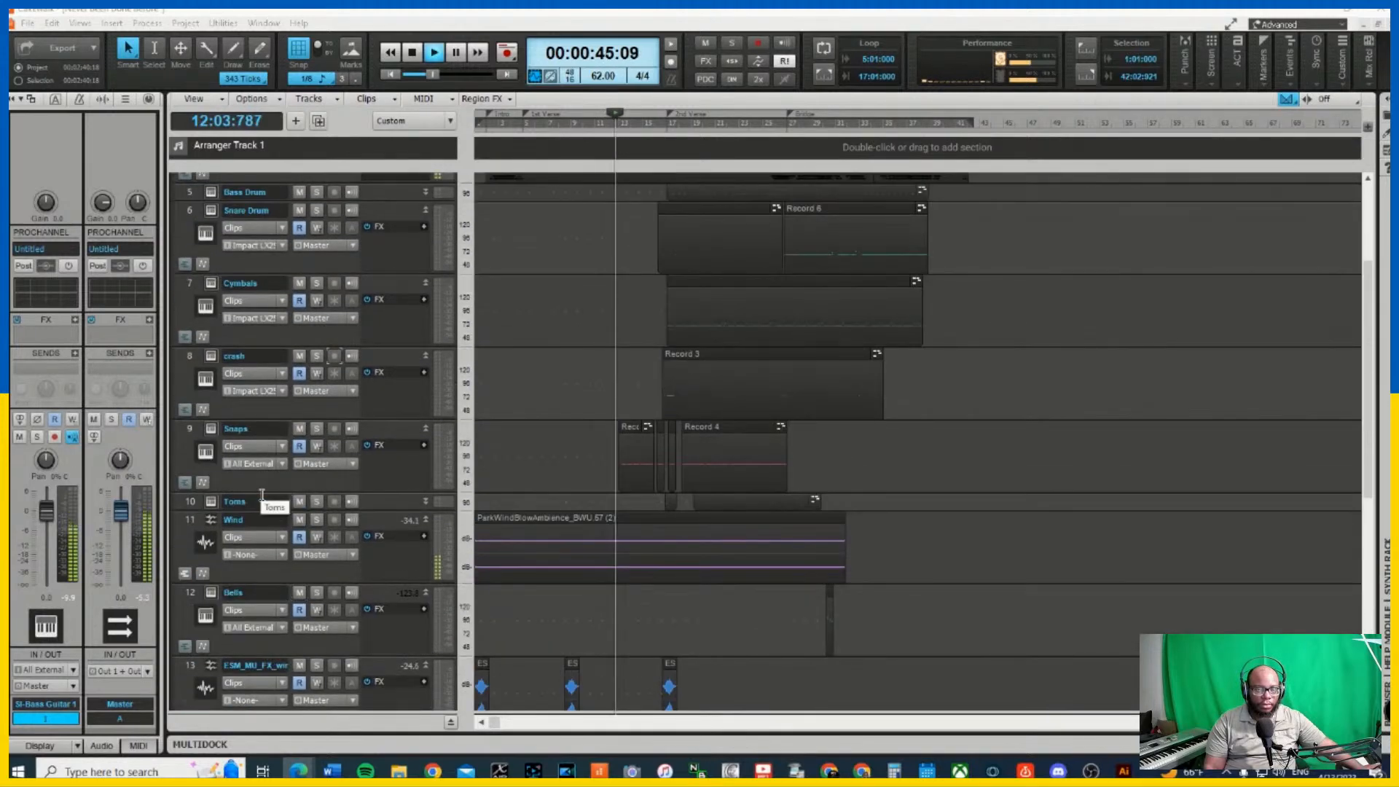
scroll(262, 497, up, 3)
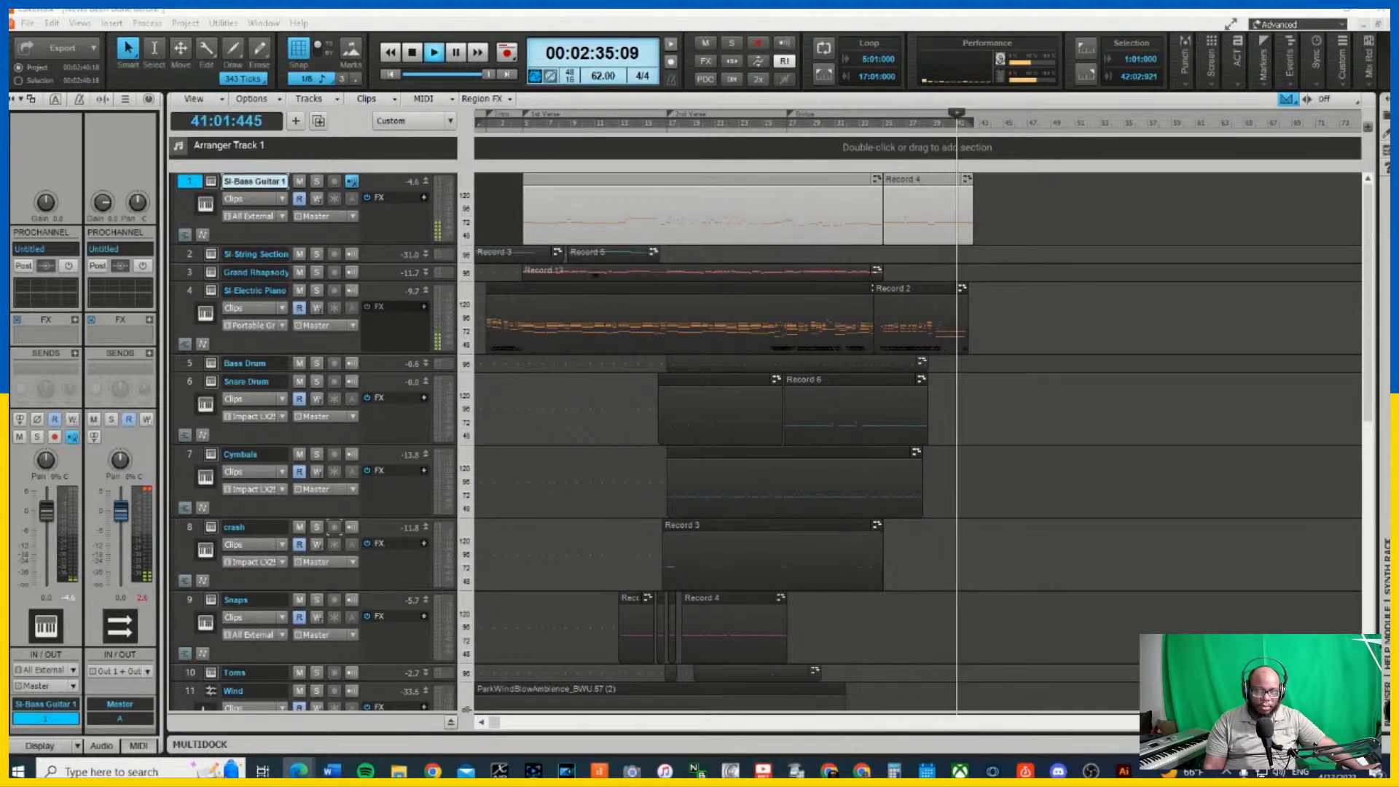
click(411, 53)
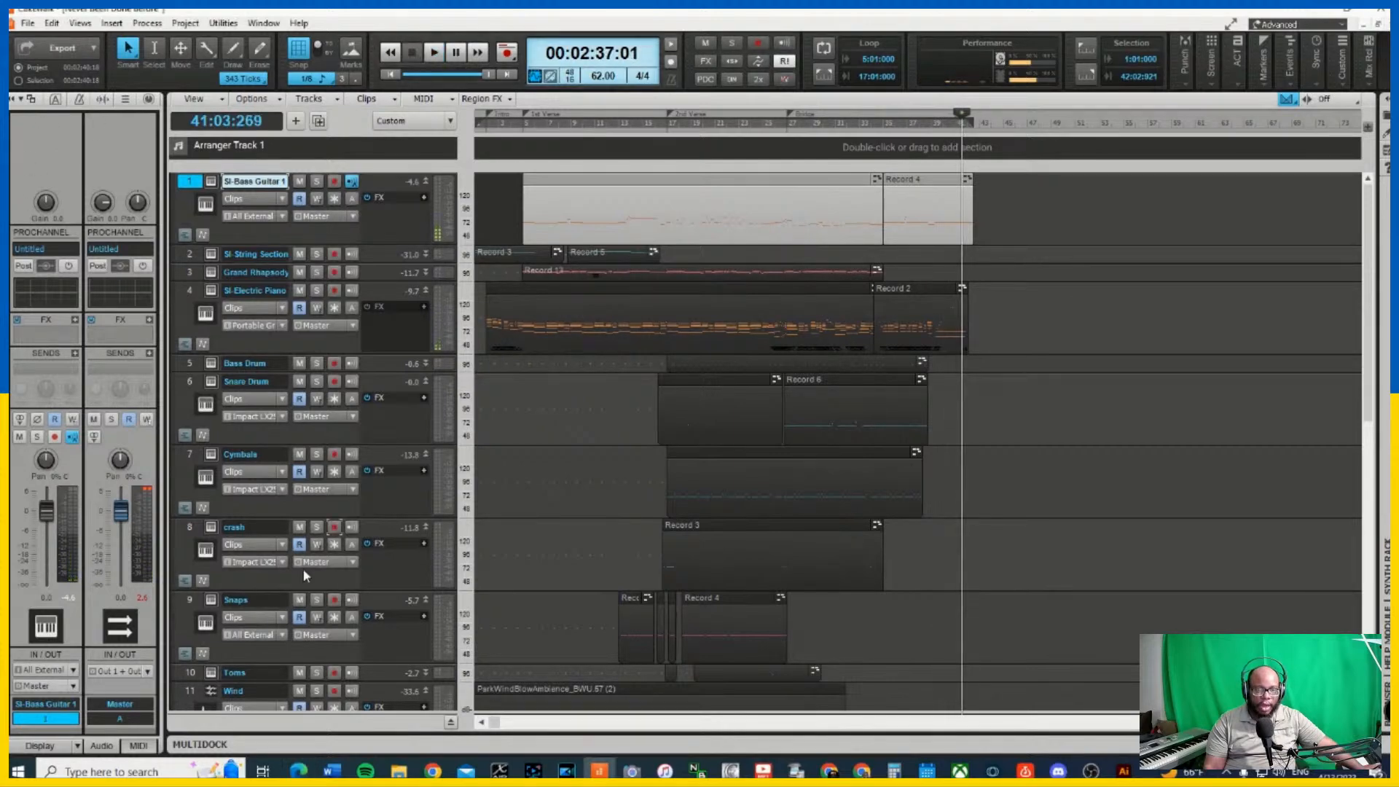
Mute Track 14 with the Vinyl effect and return the playhead to the start of the song
scroll(270, 320, down, 8)
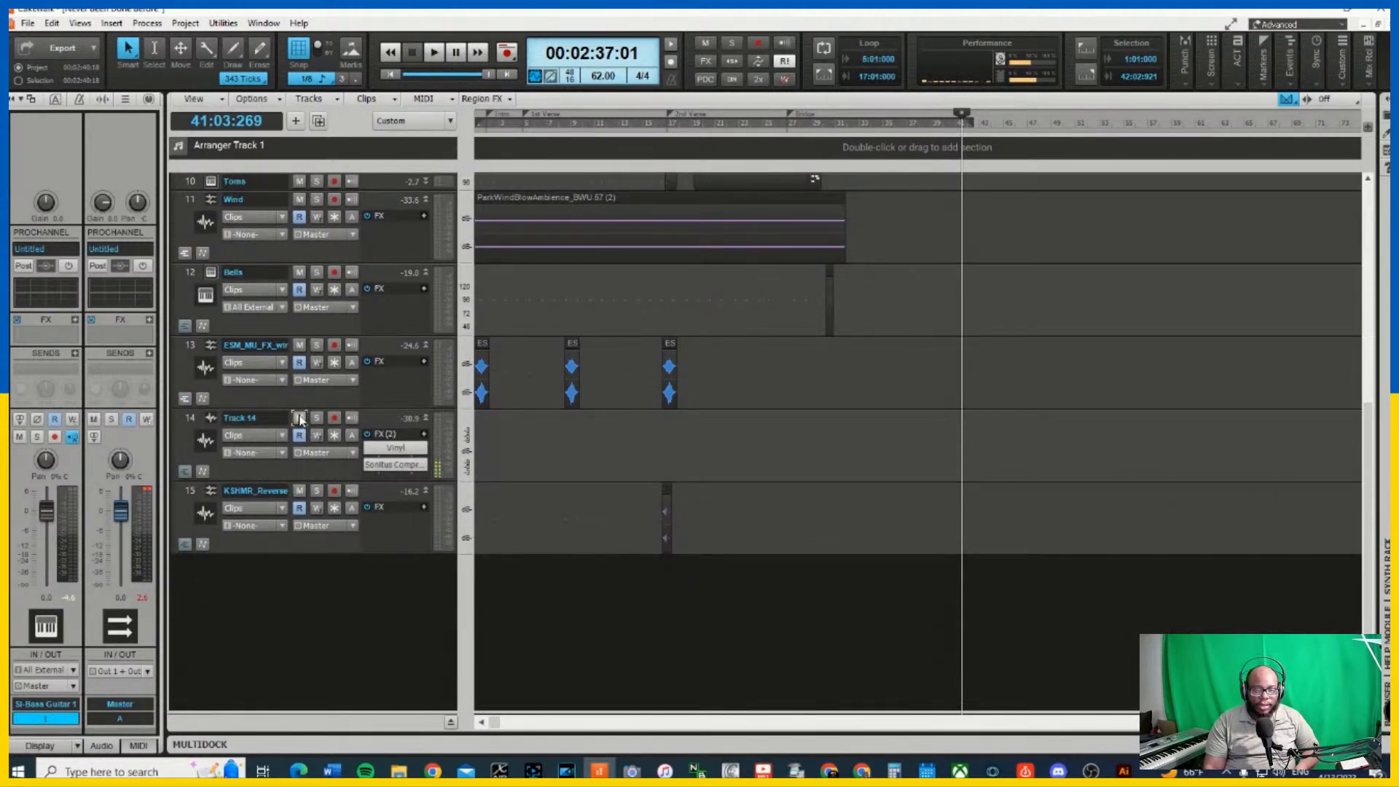
click(299, 418)
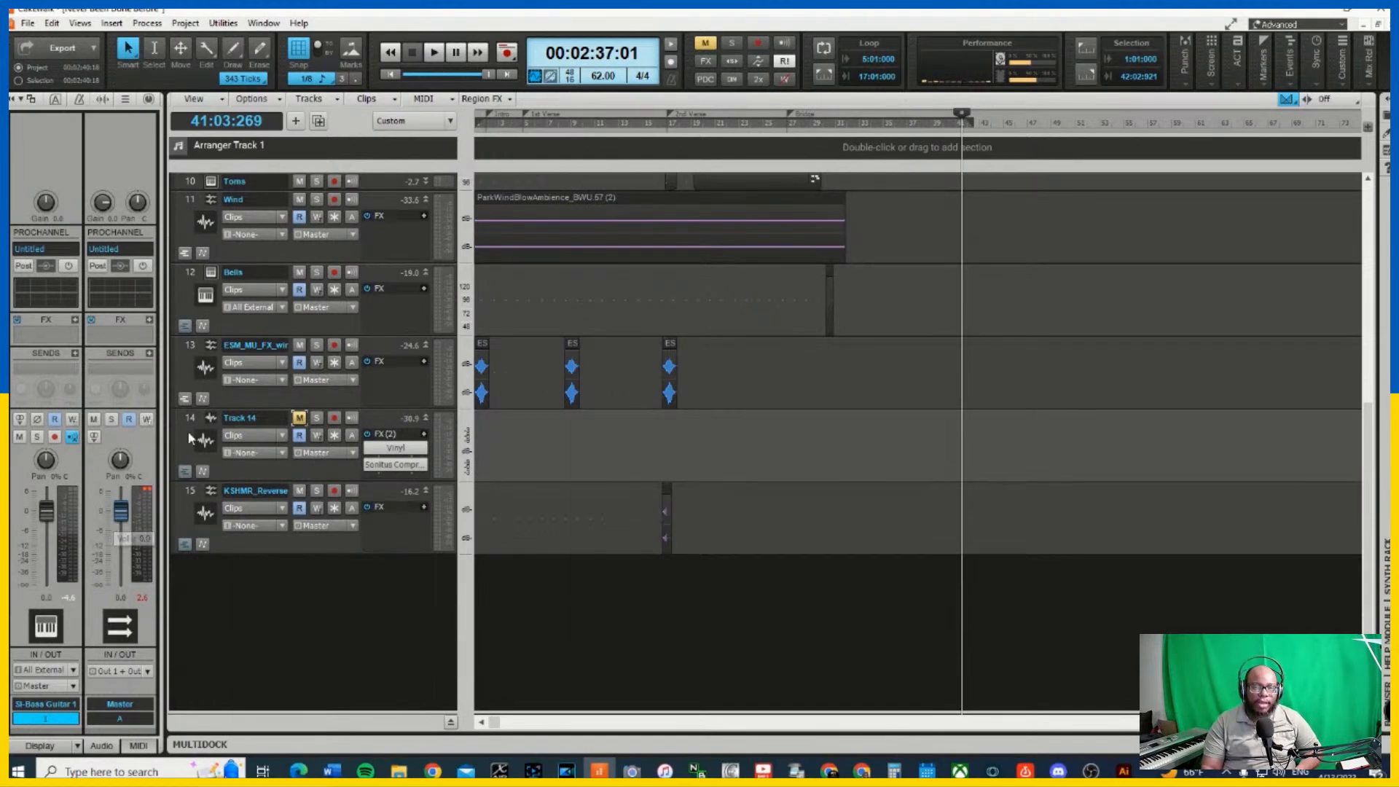
click(390, 73)
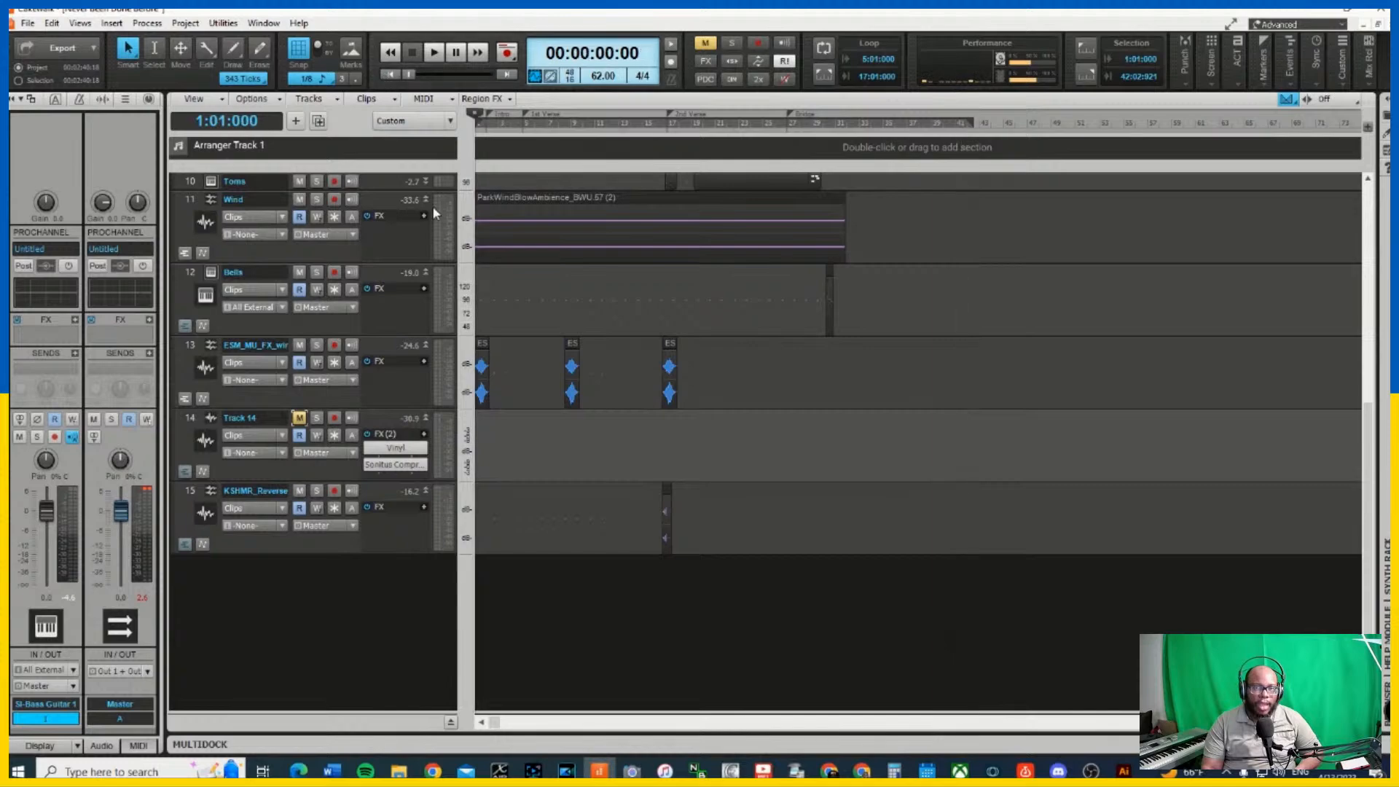
scroll(436, 213, up, 10)
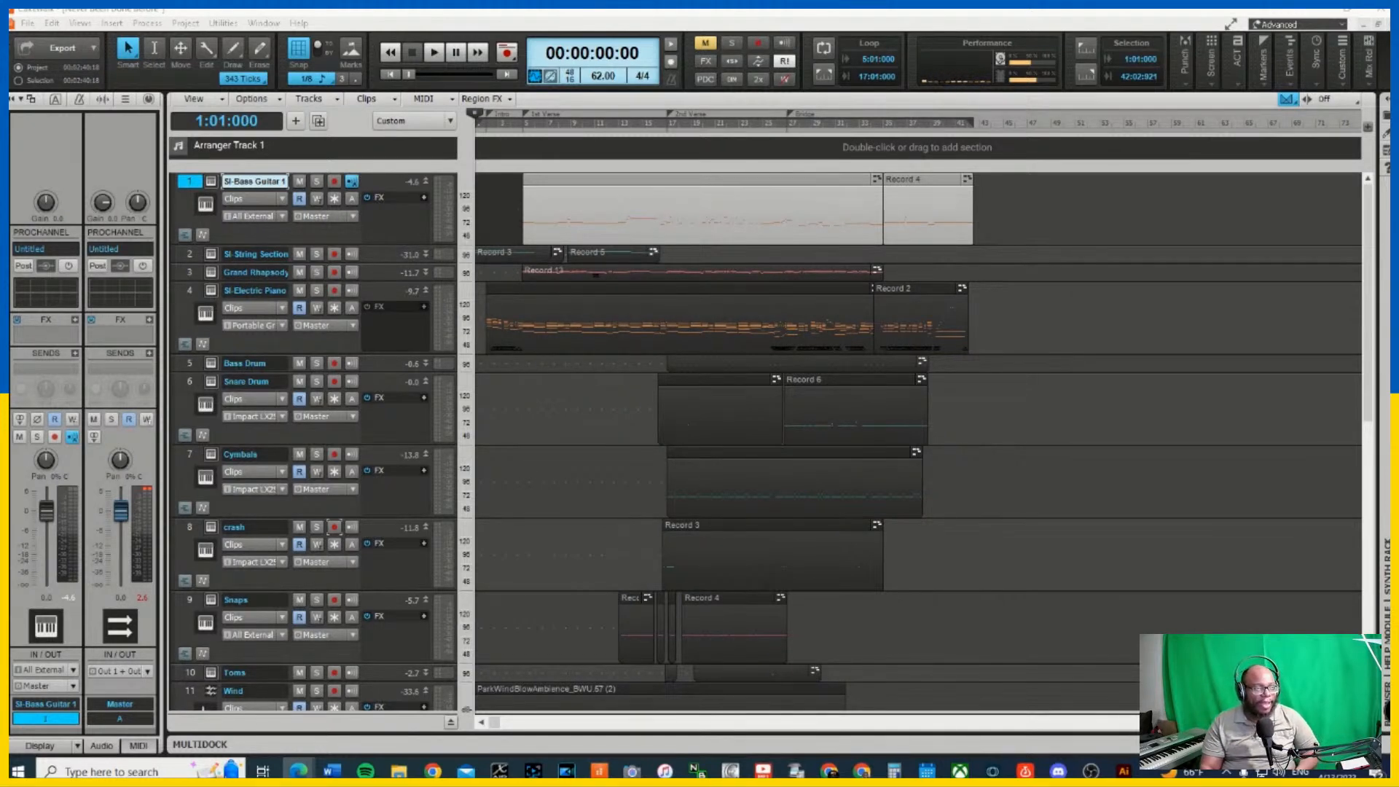
click(434, 10)
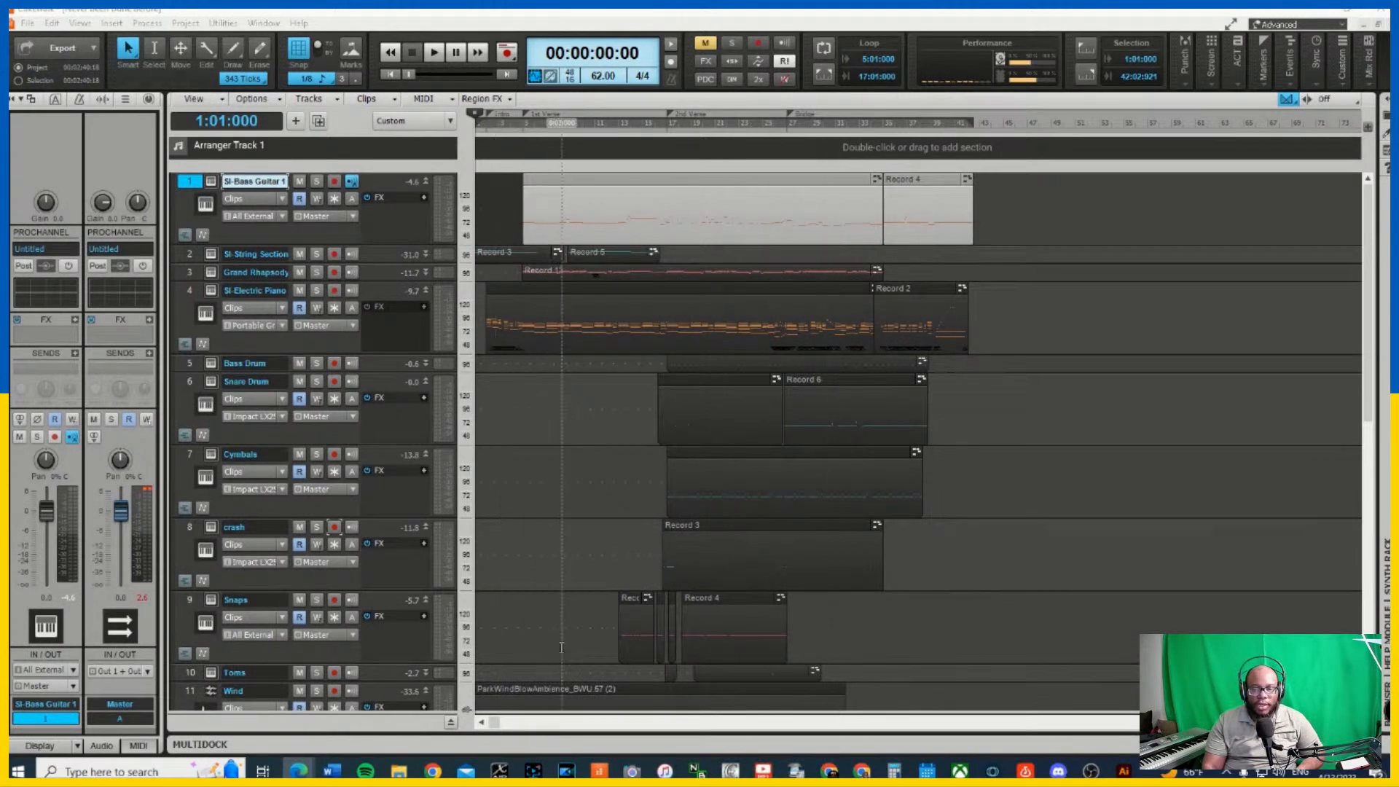
Minimize Cakewalk and switch to the LyricStudio page in Chrome
scroll(509, 614, down, 3)
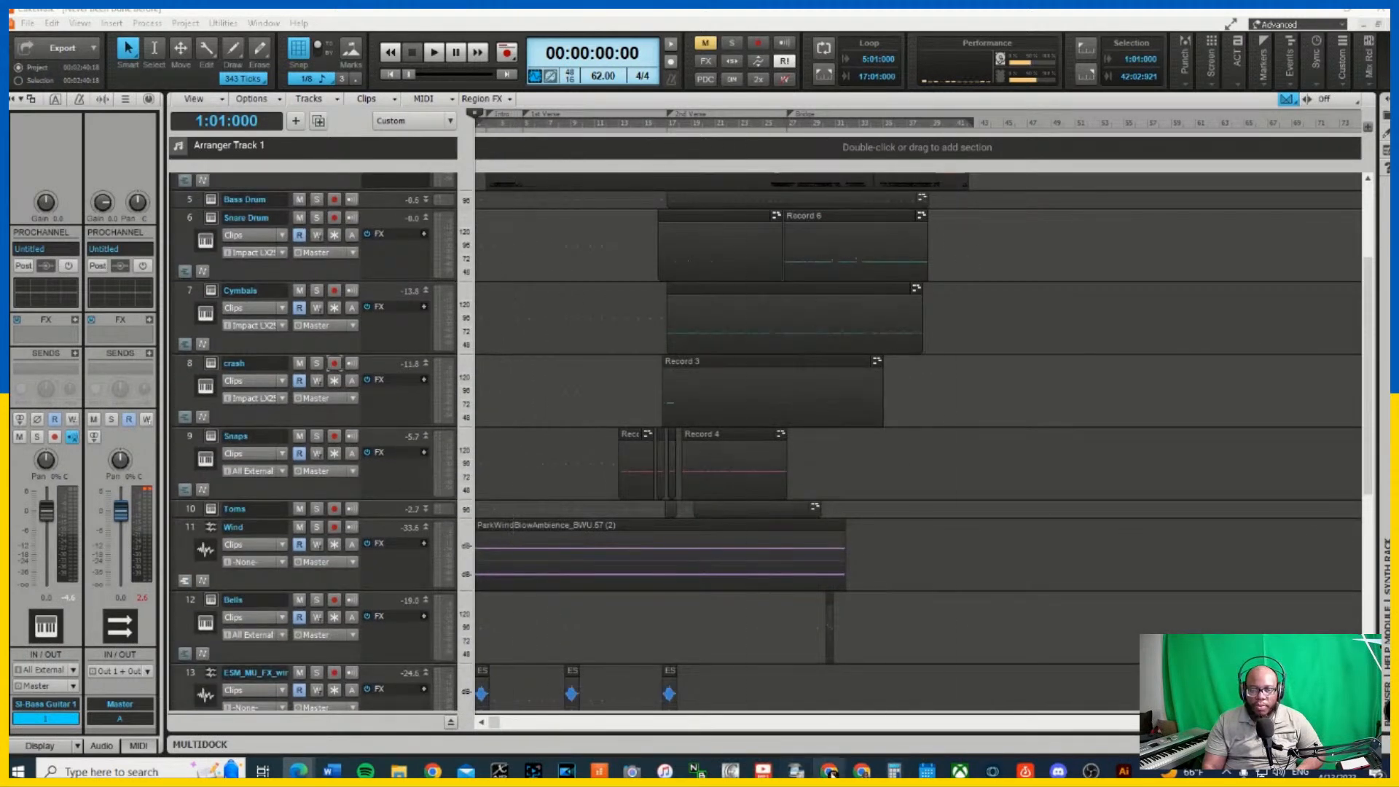
mouse_move(837, 775)
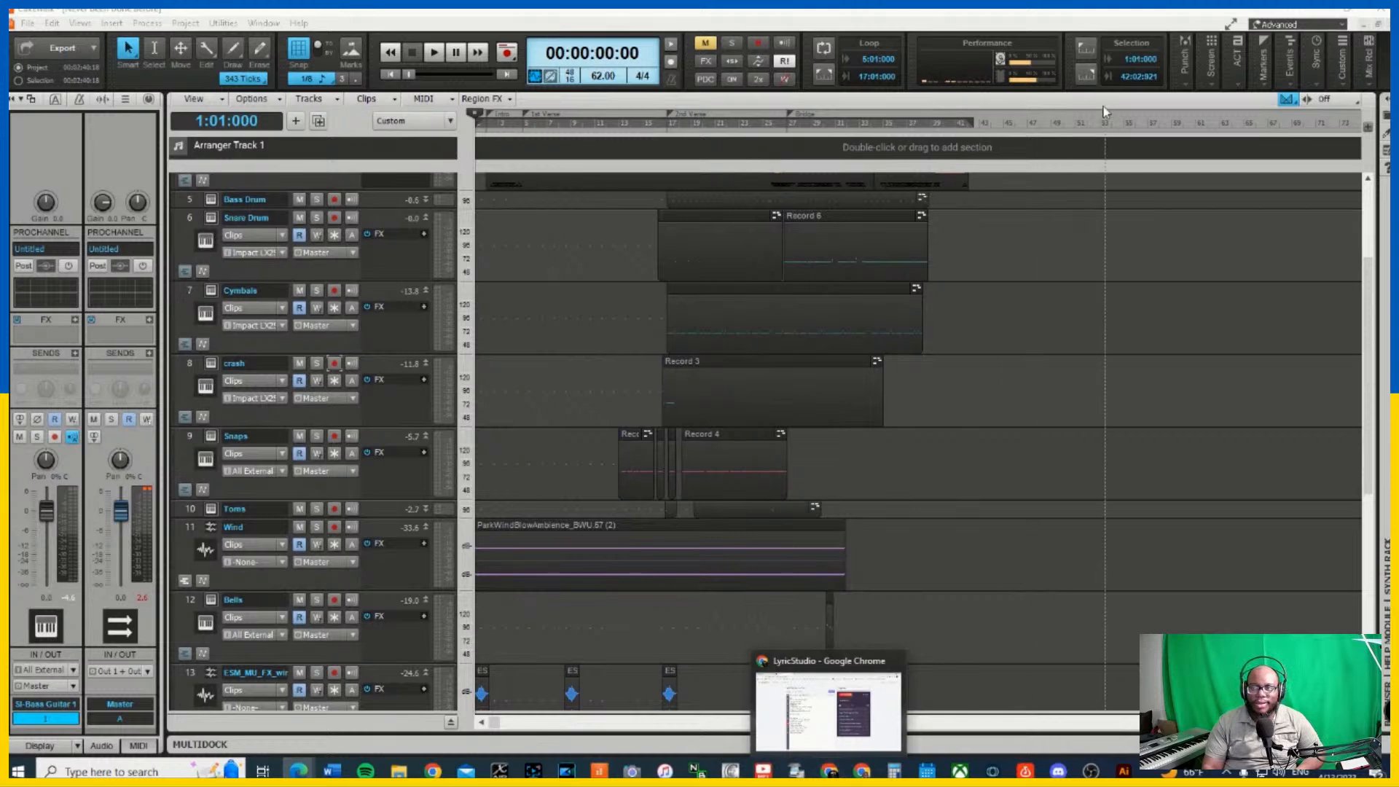
click(1316, 12)
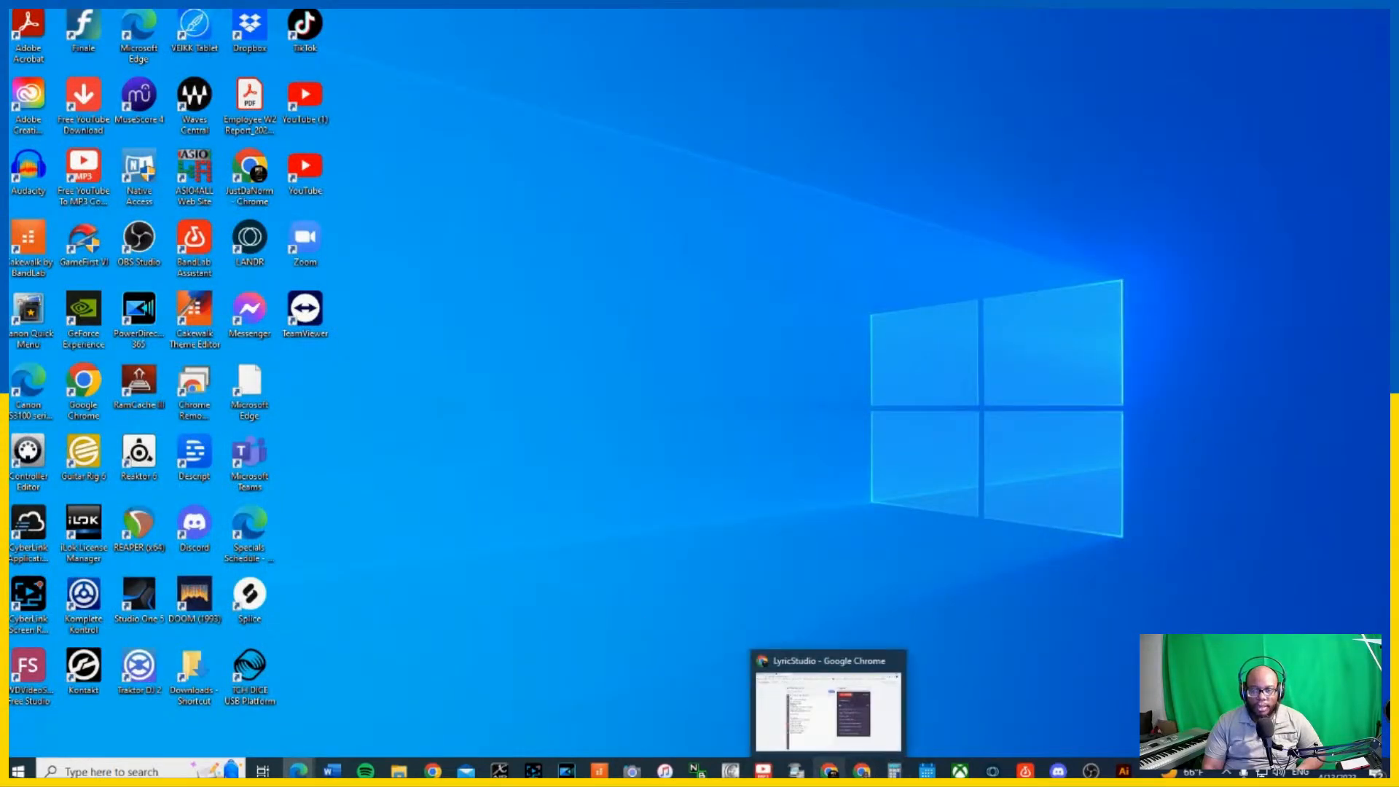
click(830, 771)
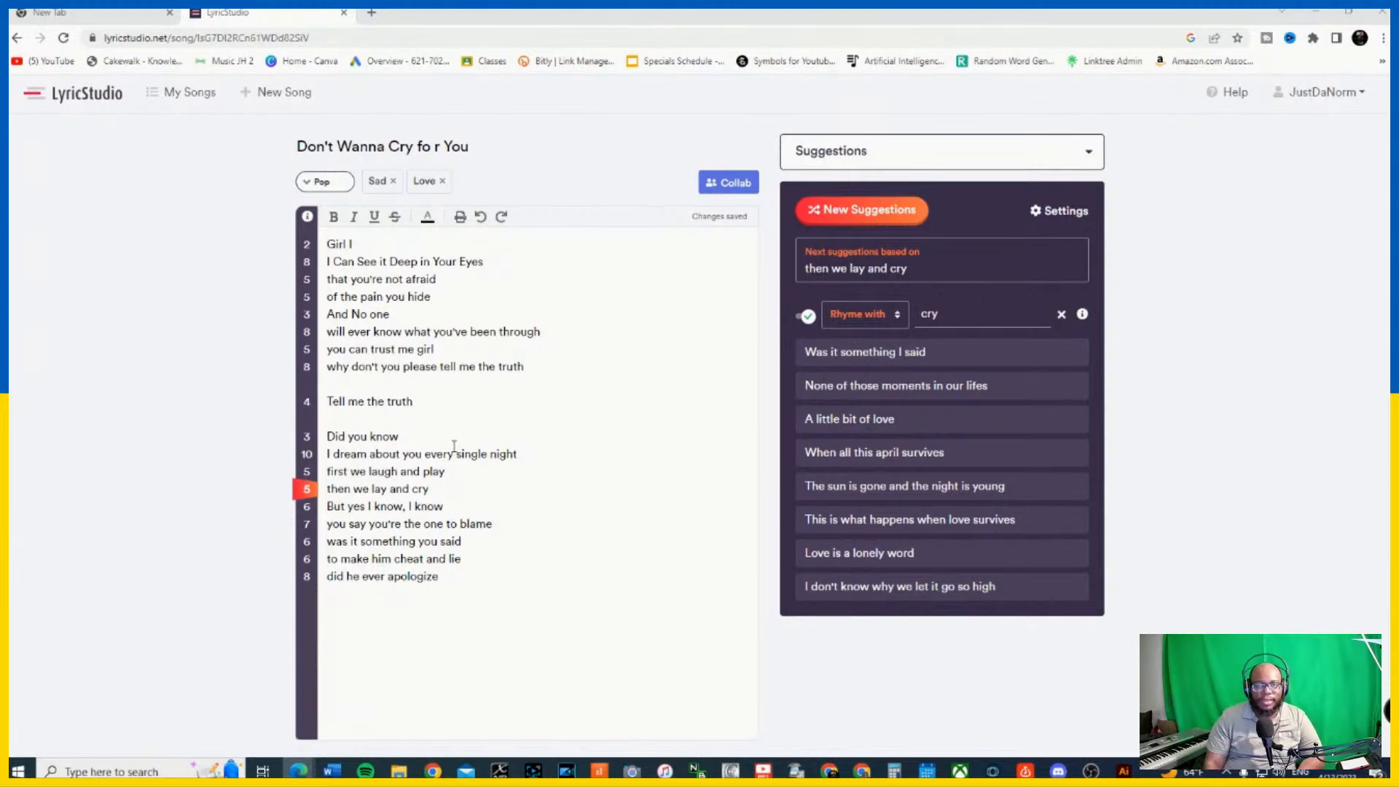
Base the next suggestions on the lyric line "will ever know what you've been through" and open the rhyme word for editing
click(341, 353)
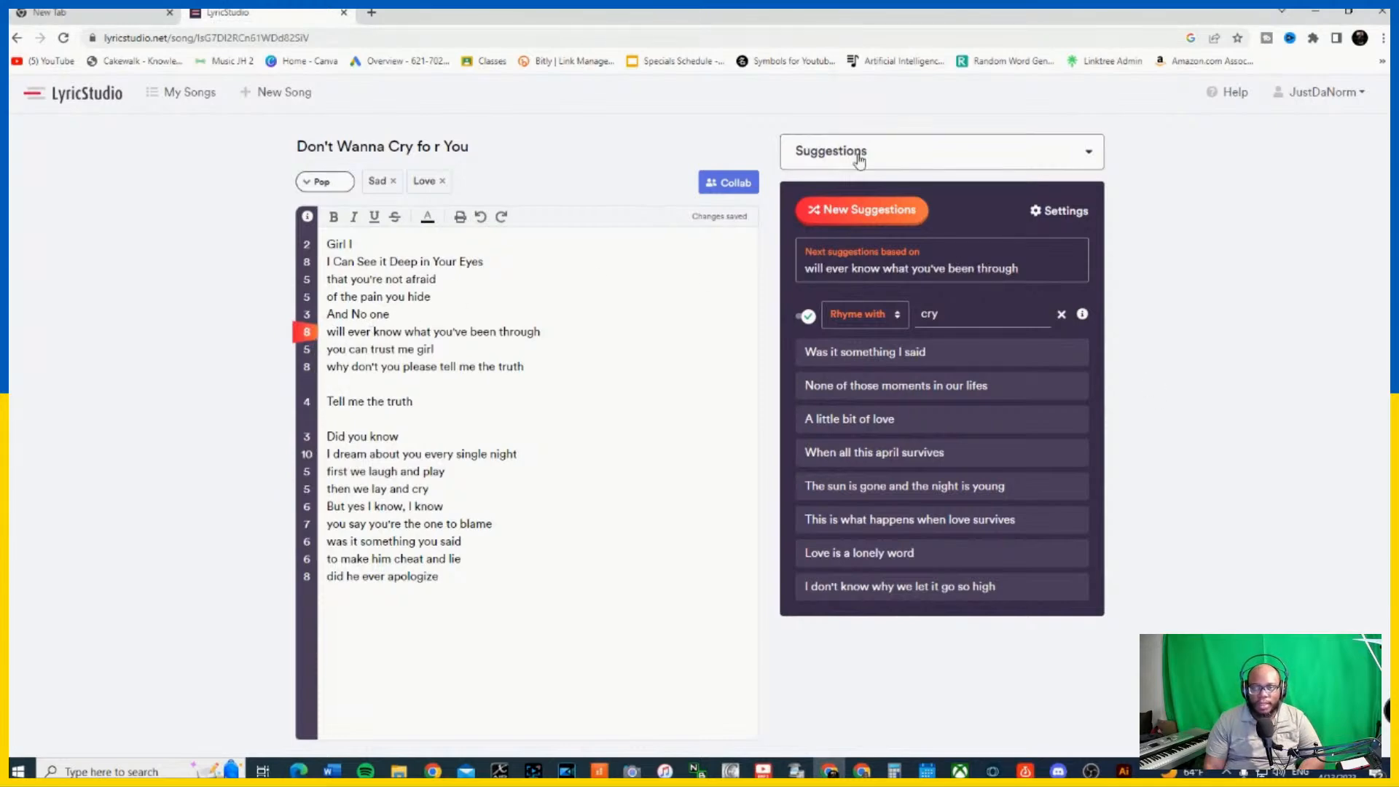
click(946, 323)
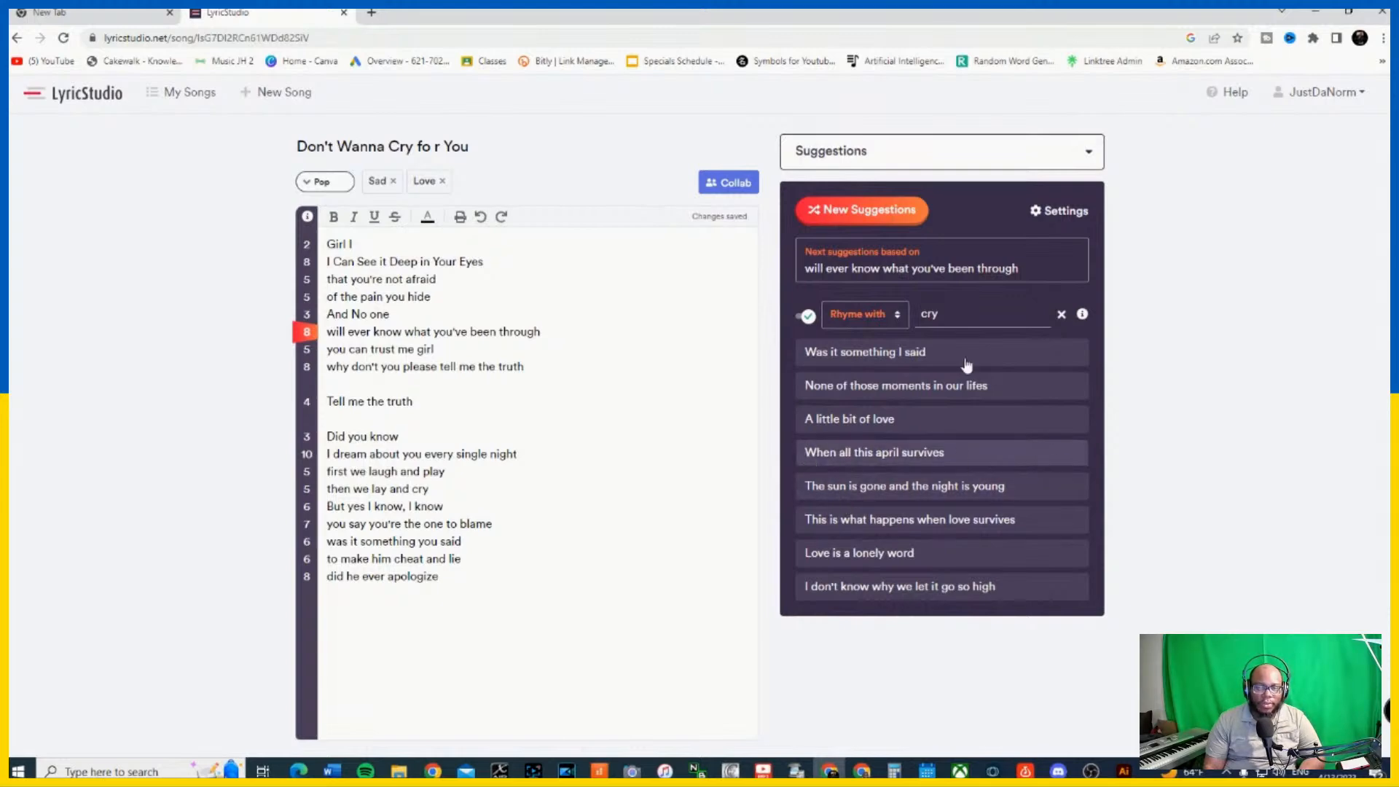
Examine the suggestion settings and the Rhymes and Thesaurus lookup tools, and return to Suggestions
click(1076, 212)
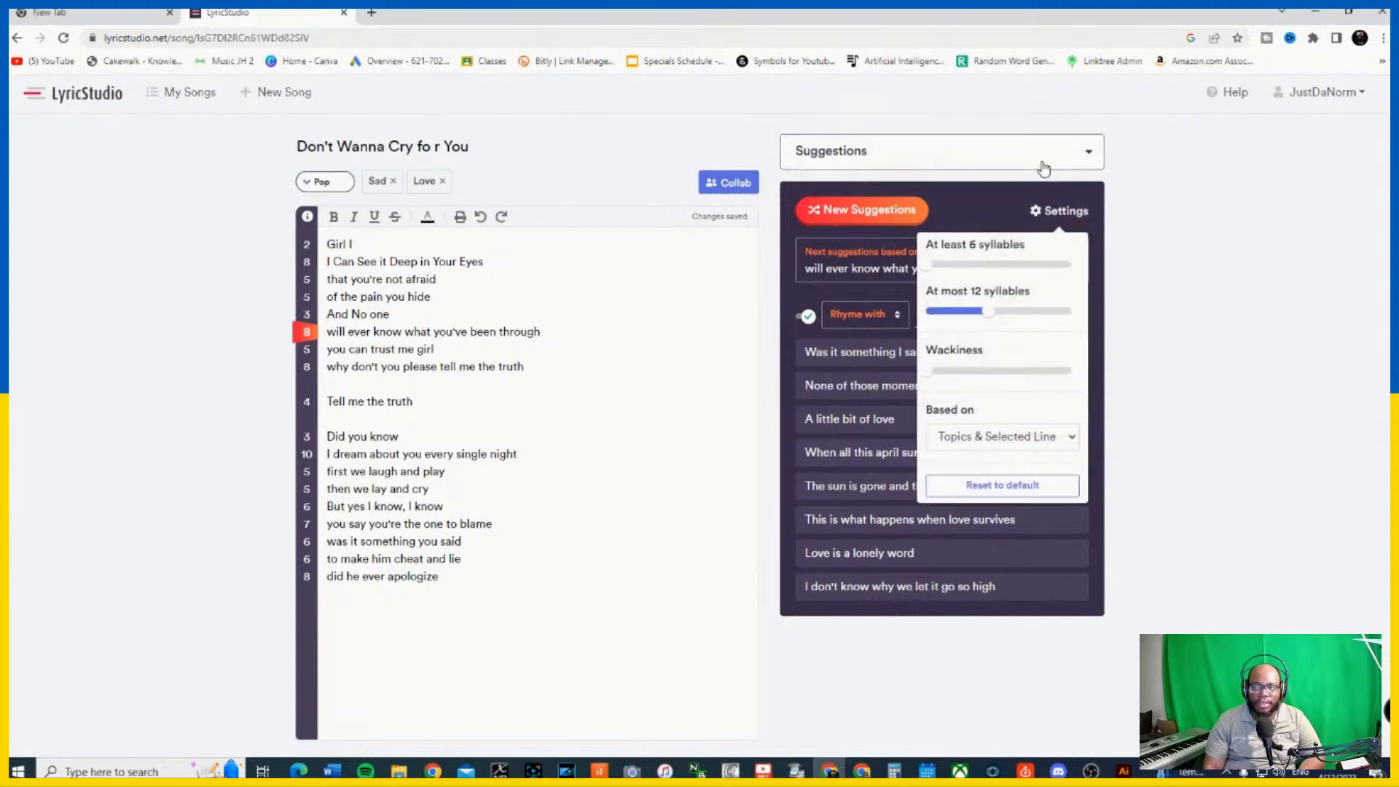
click(1089, 152)
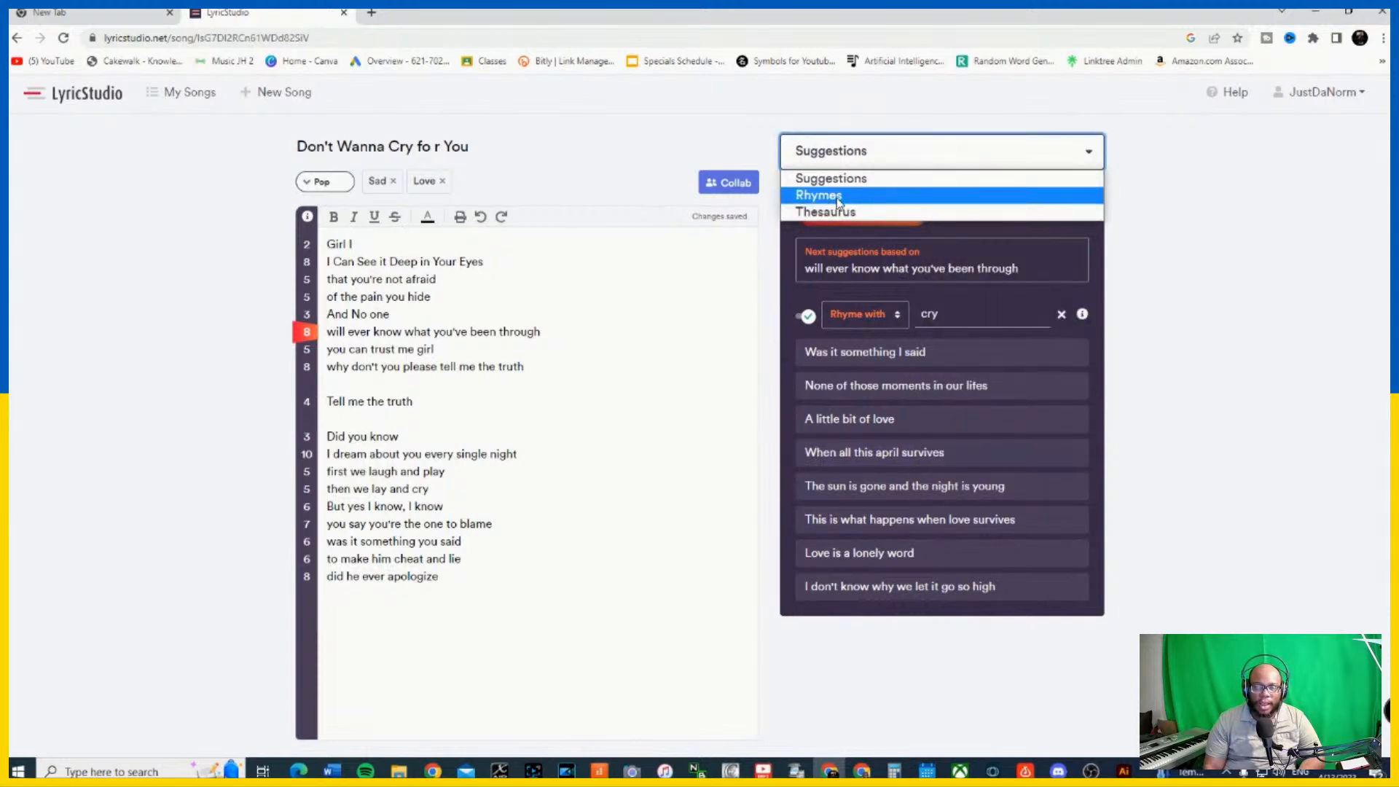
click(909, 198)
click(864, 151)
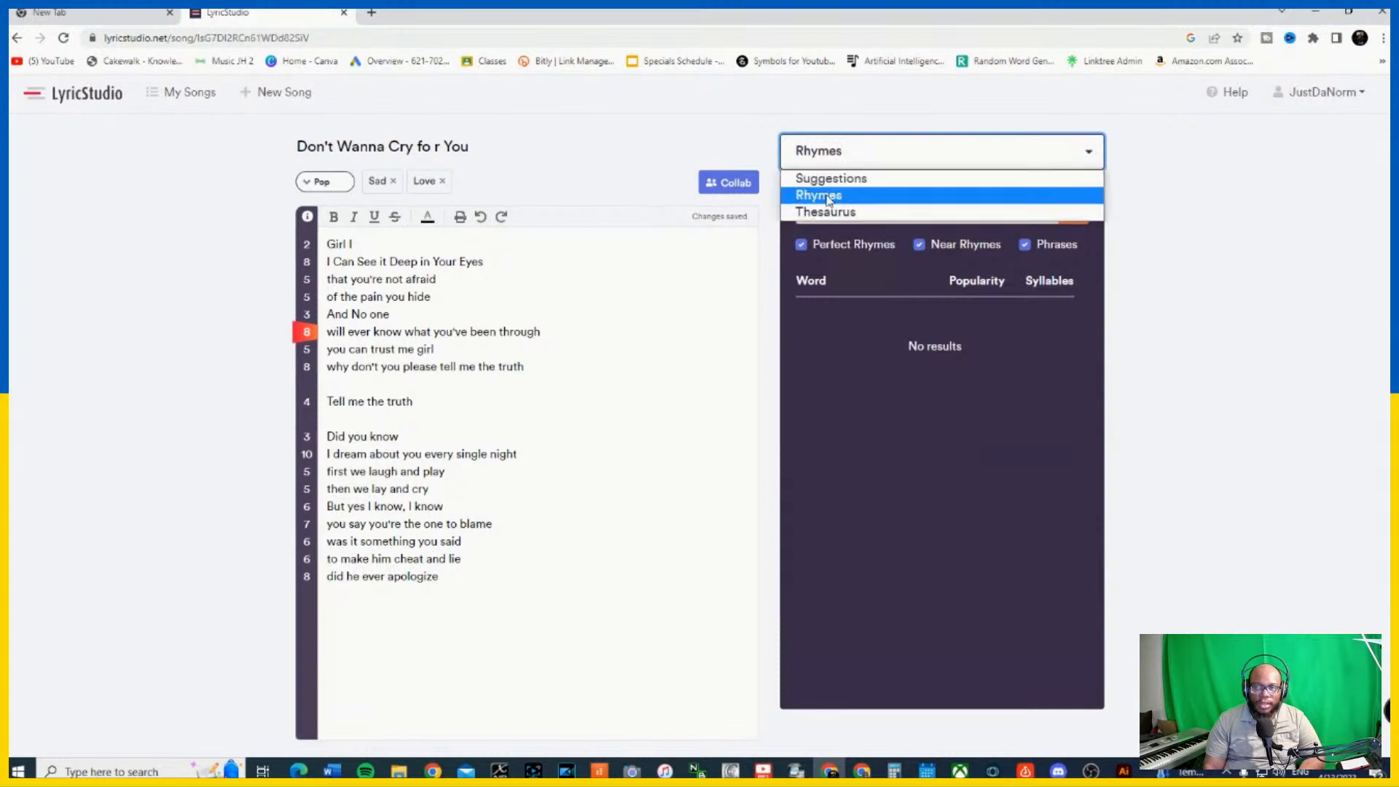
click(858, 210)
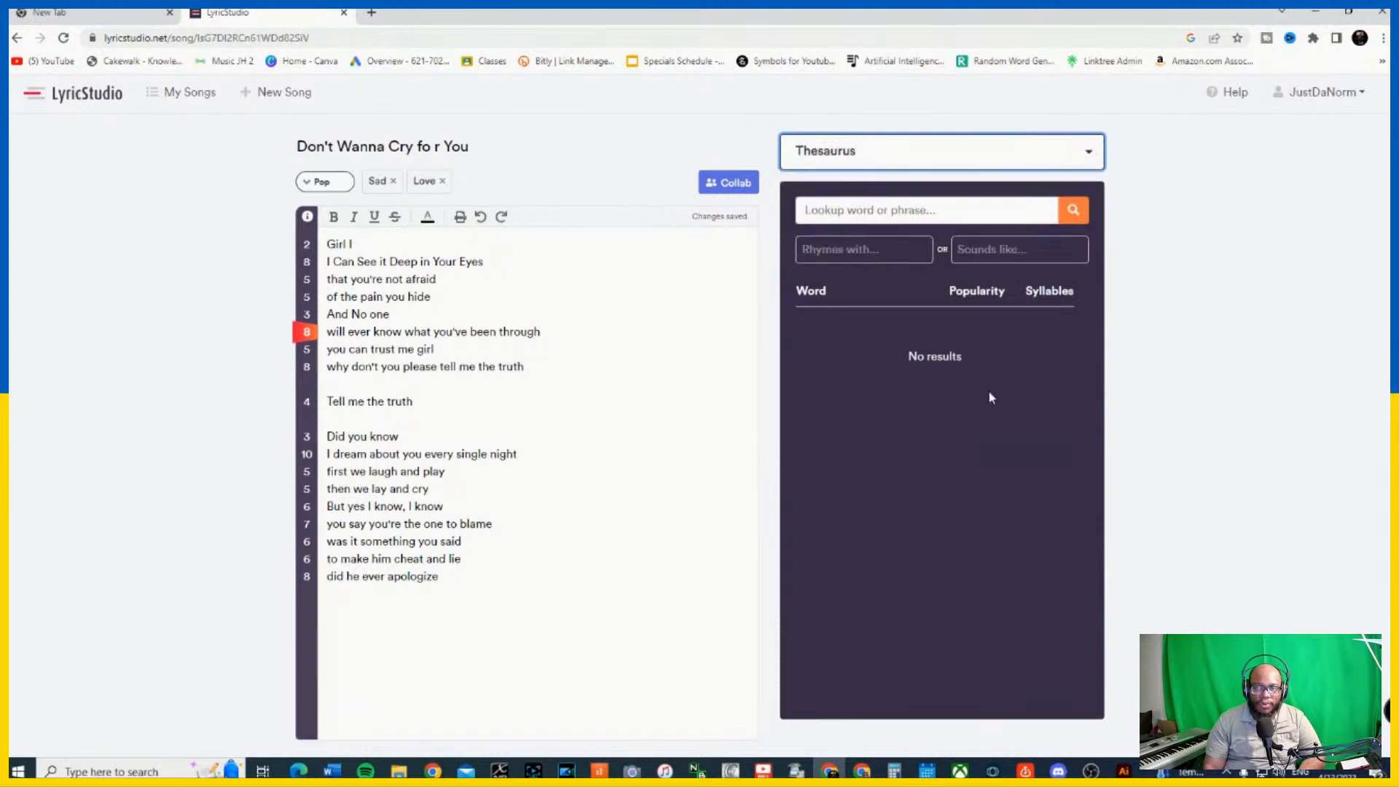
click(959, 157)
click(869, 193)
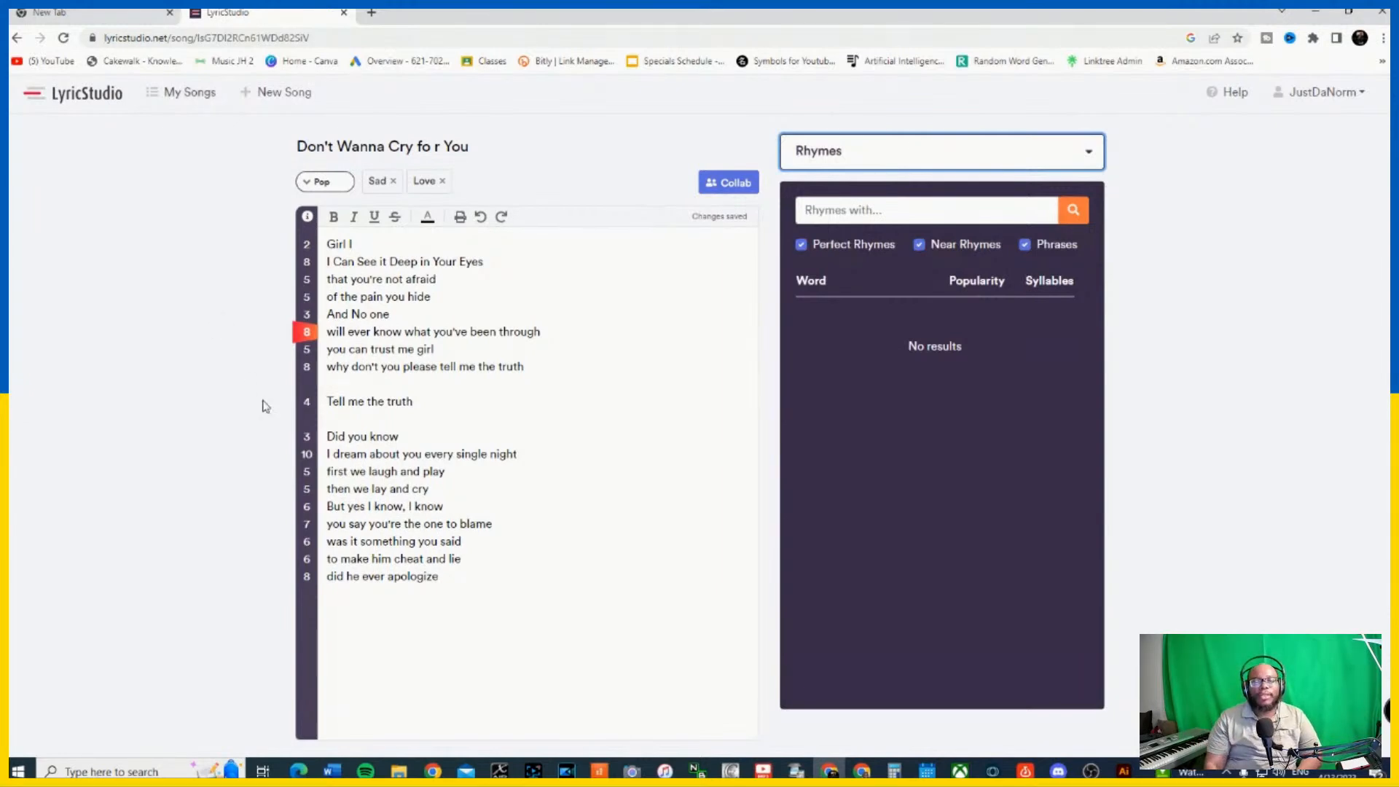
click(1026, 157)
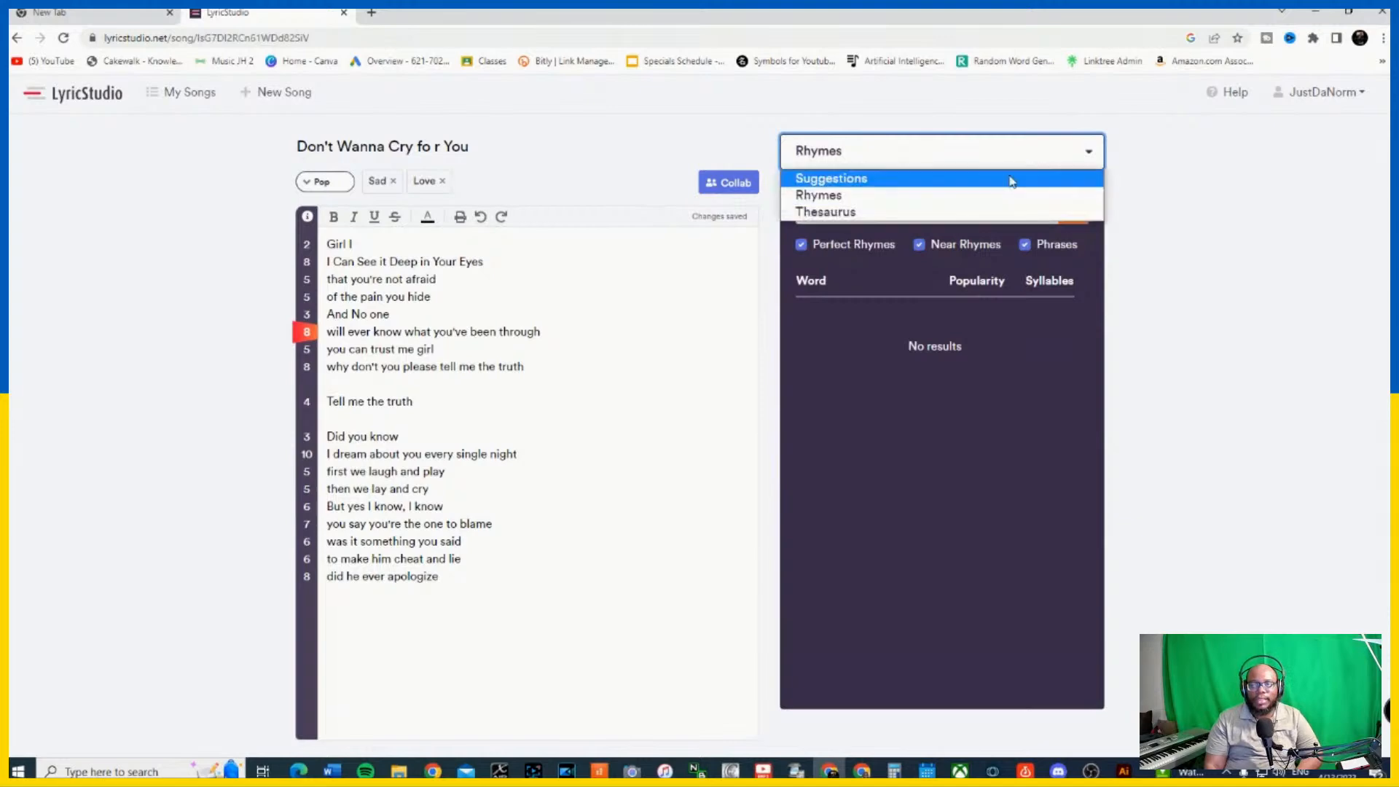
click(862, 178)
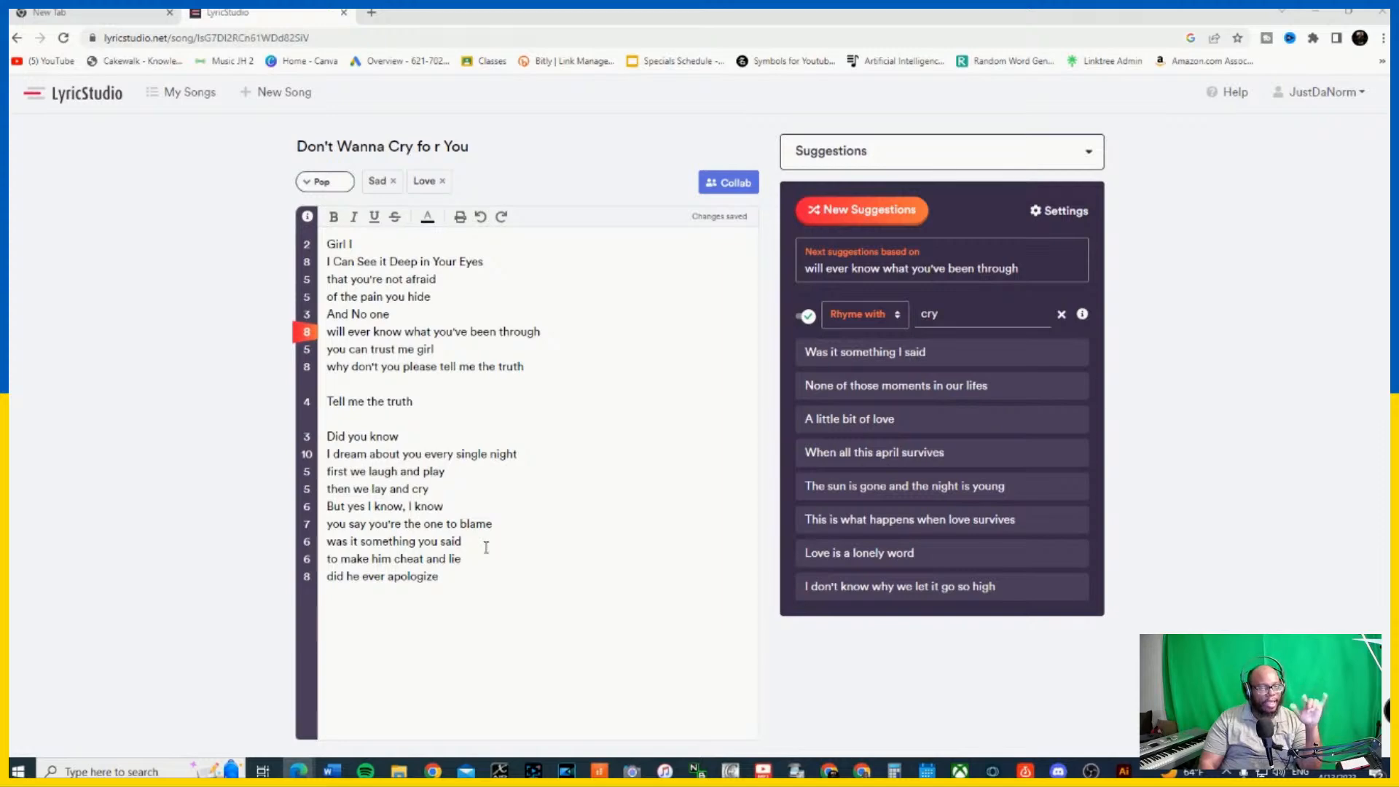
Detach the LyricStudio page into its own browser window and switch to the Cakewalk project
click(465, 585)
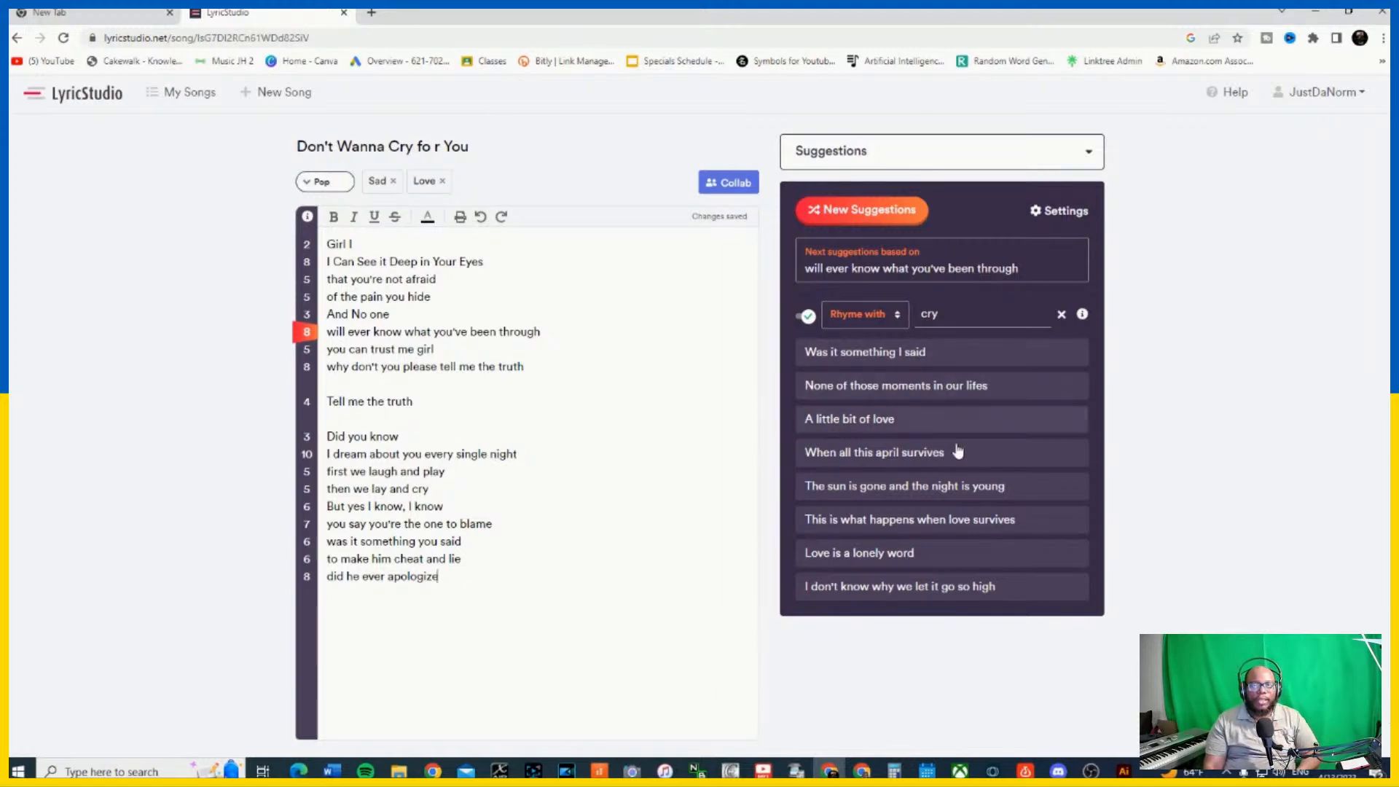
drag(288, 14, 1394, 9)
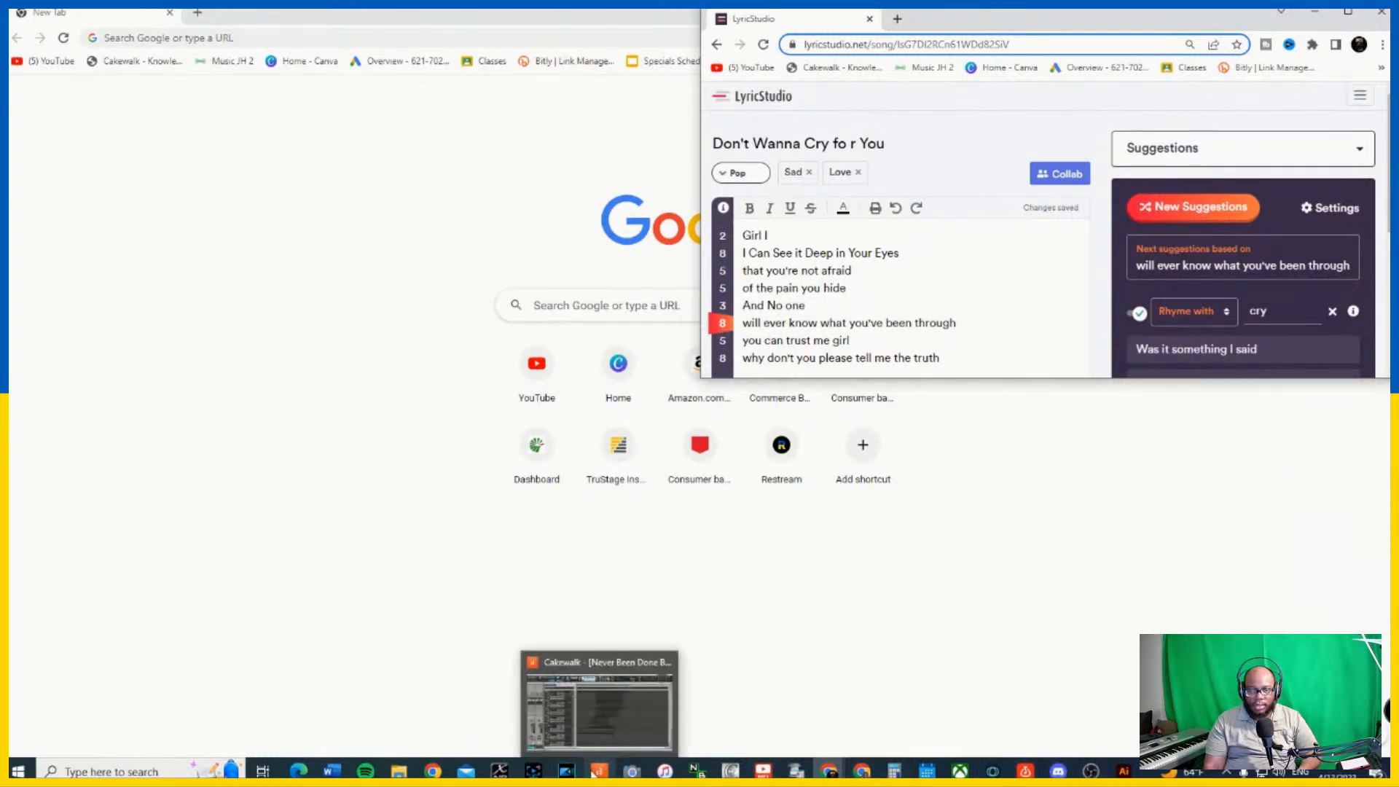
click(500, 771)
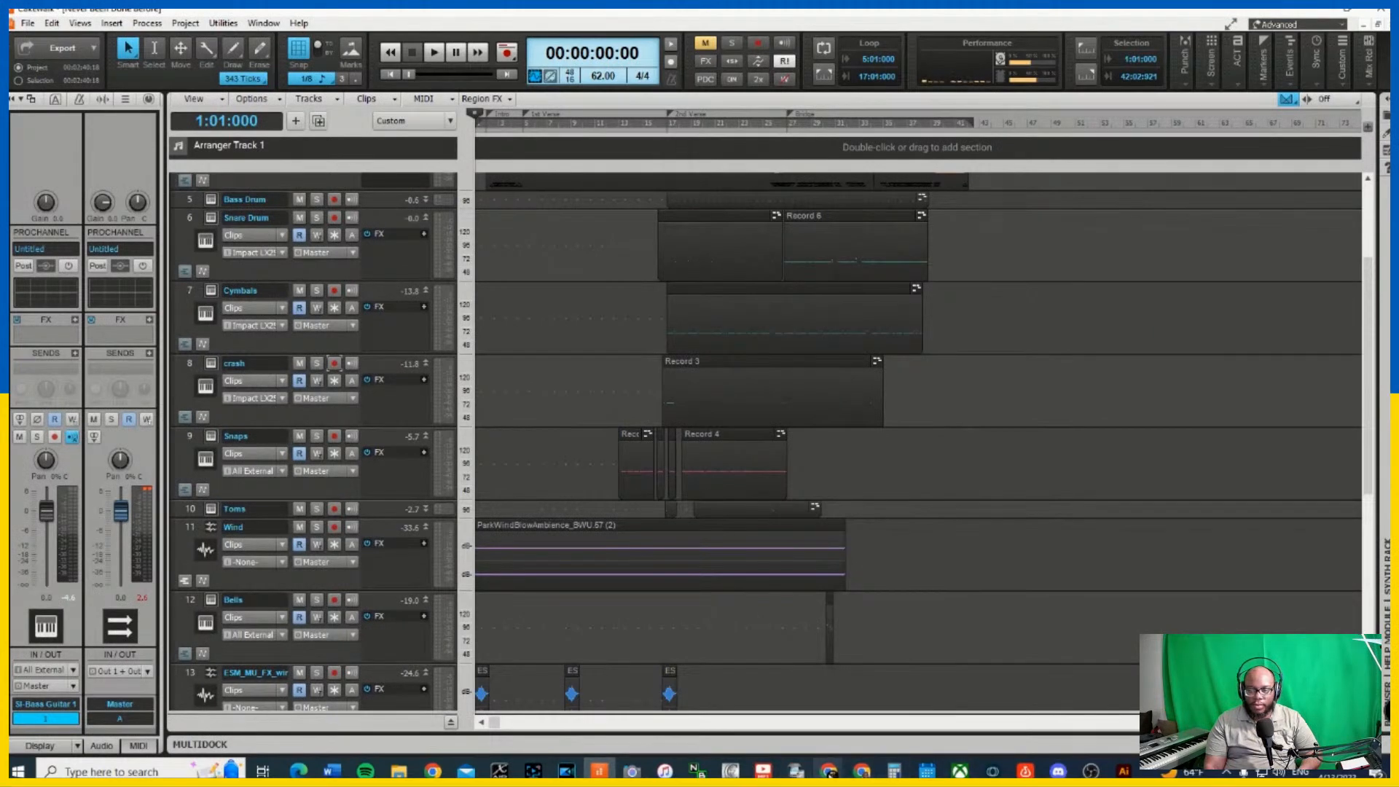
mouse_move(829, 771)
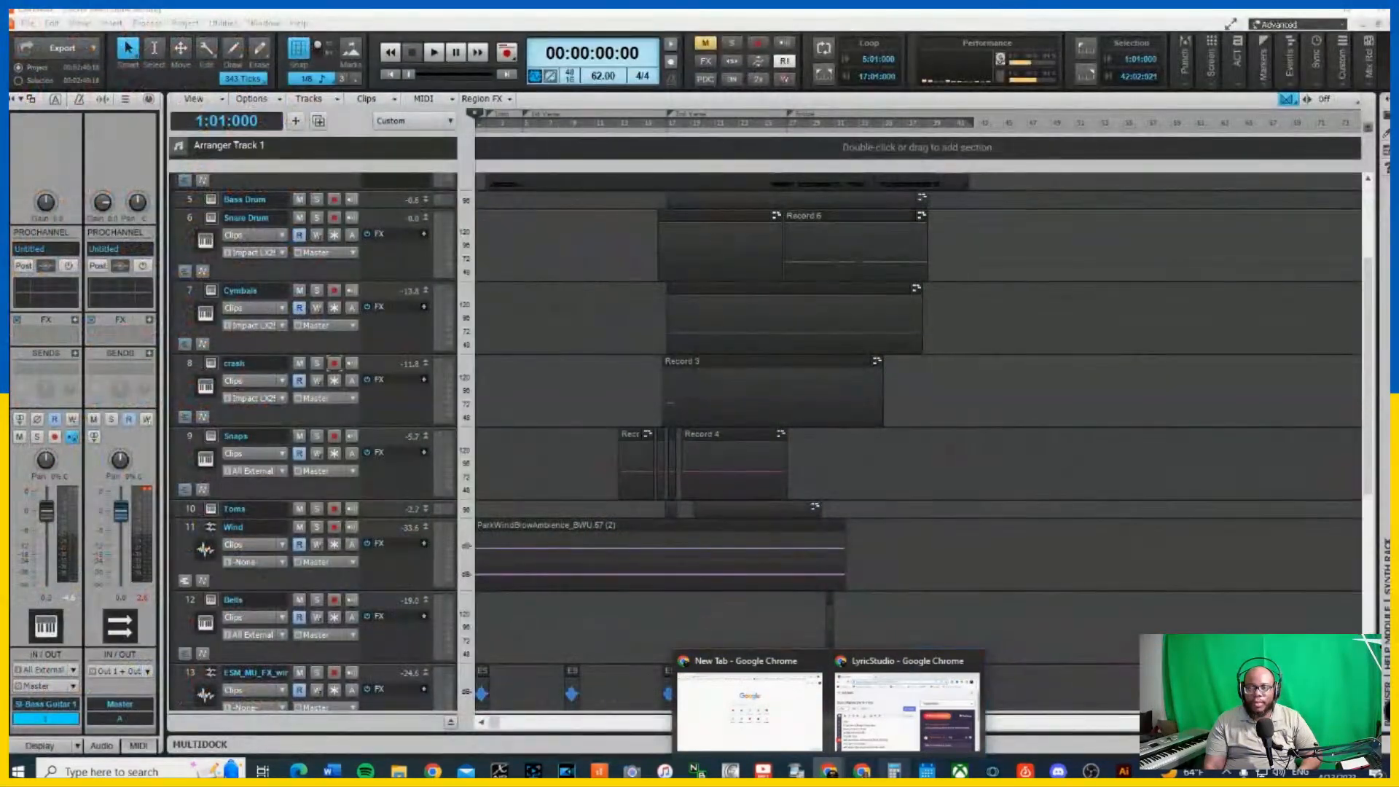
Play the song from position 15:04 and stop it at measure 19
click(651, 125)
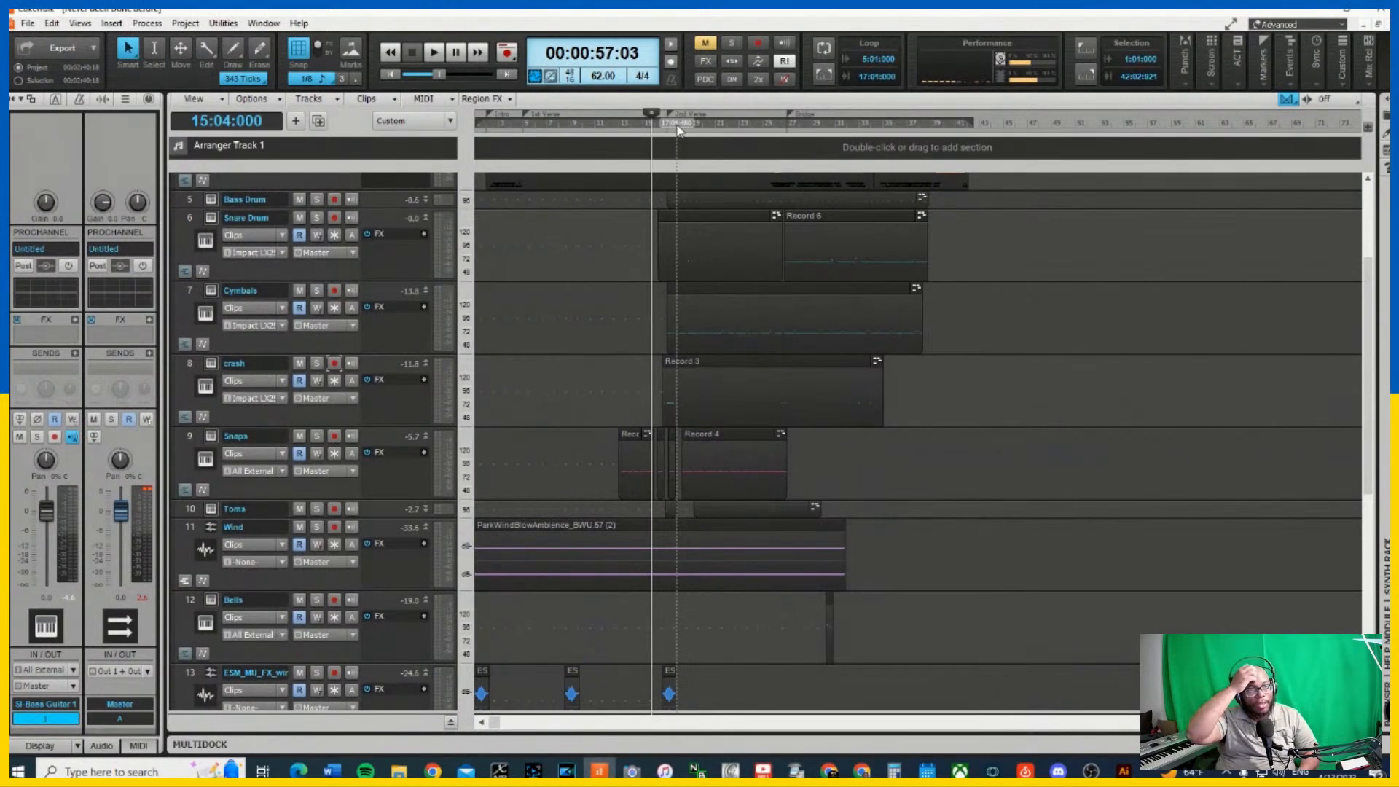
key(space)
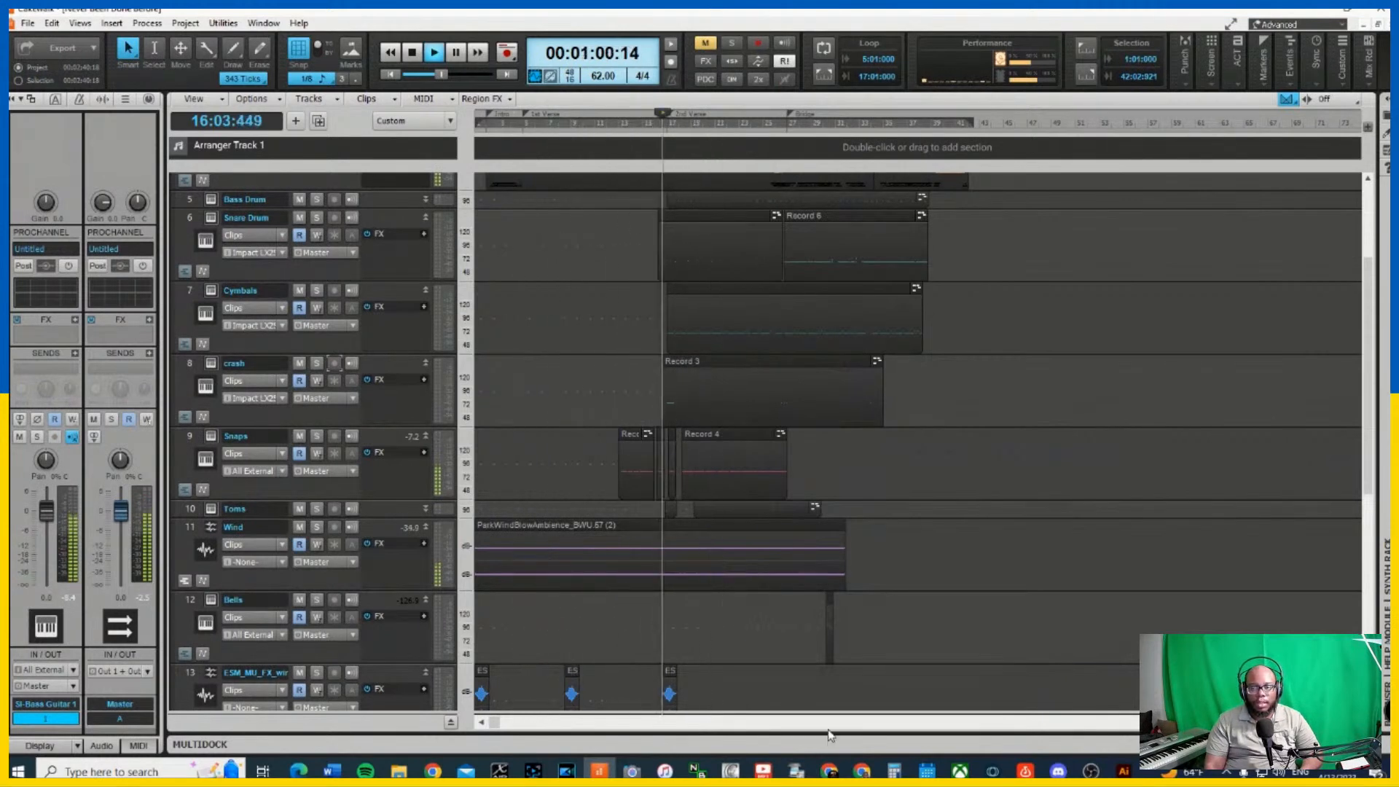
click(828, 771)
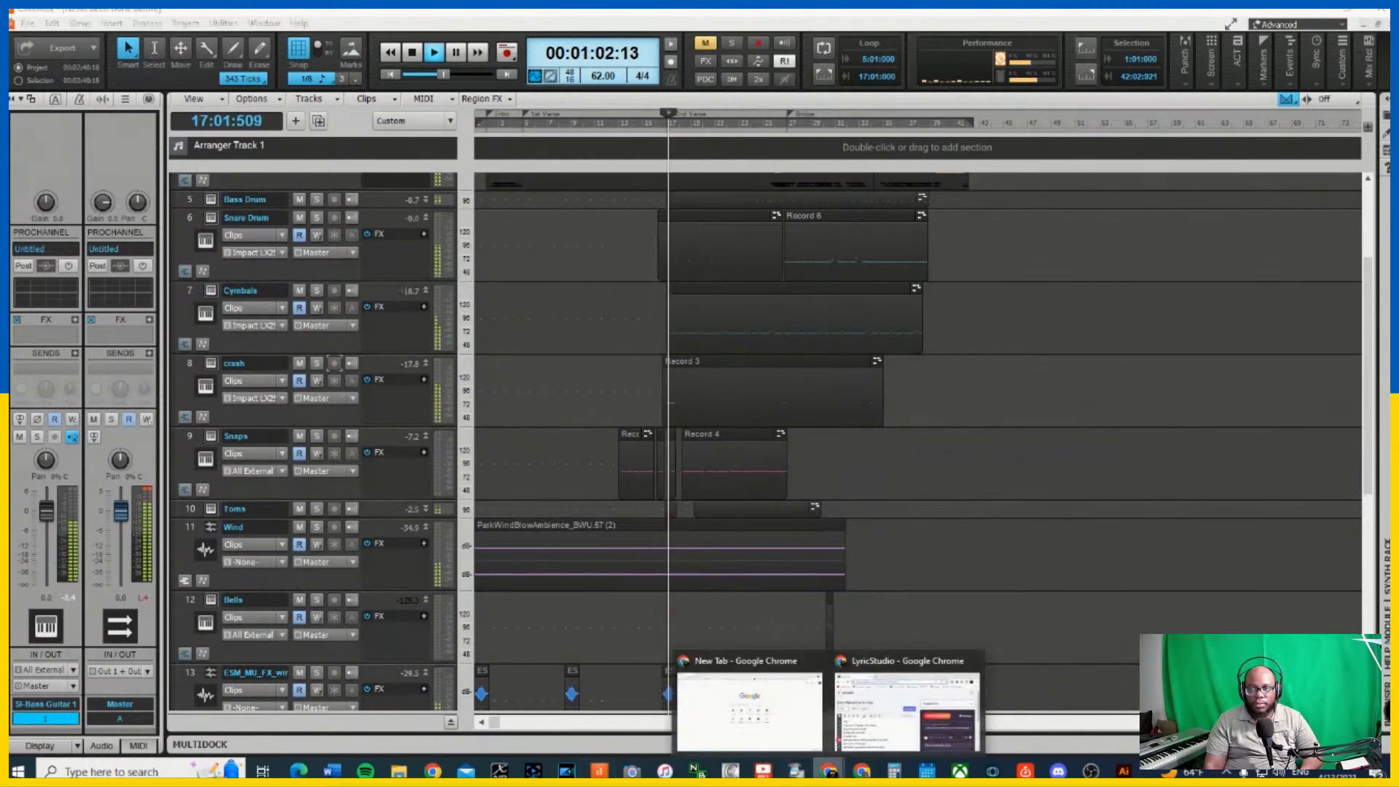
mouse_move(879, 666)
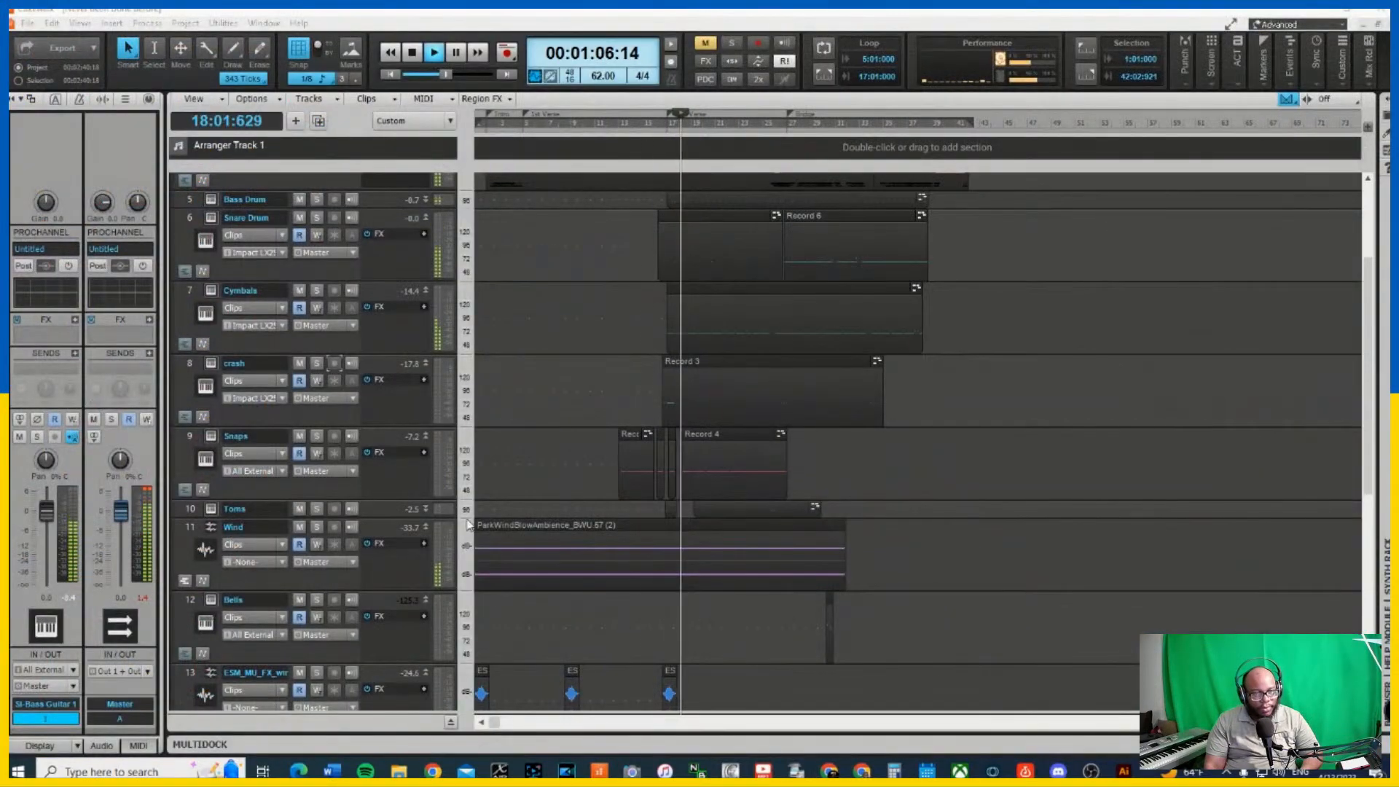
mouse_move(829, 771)
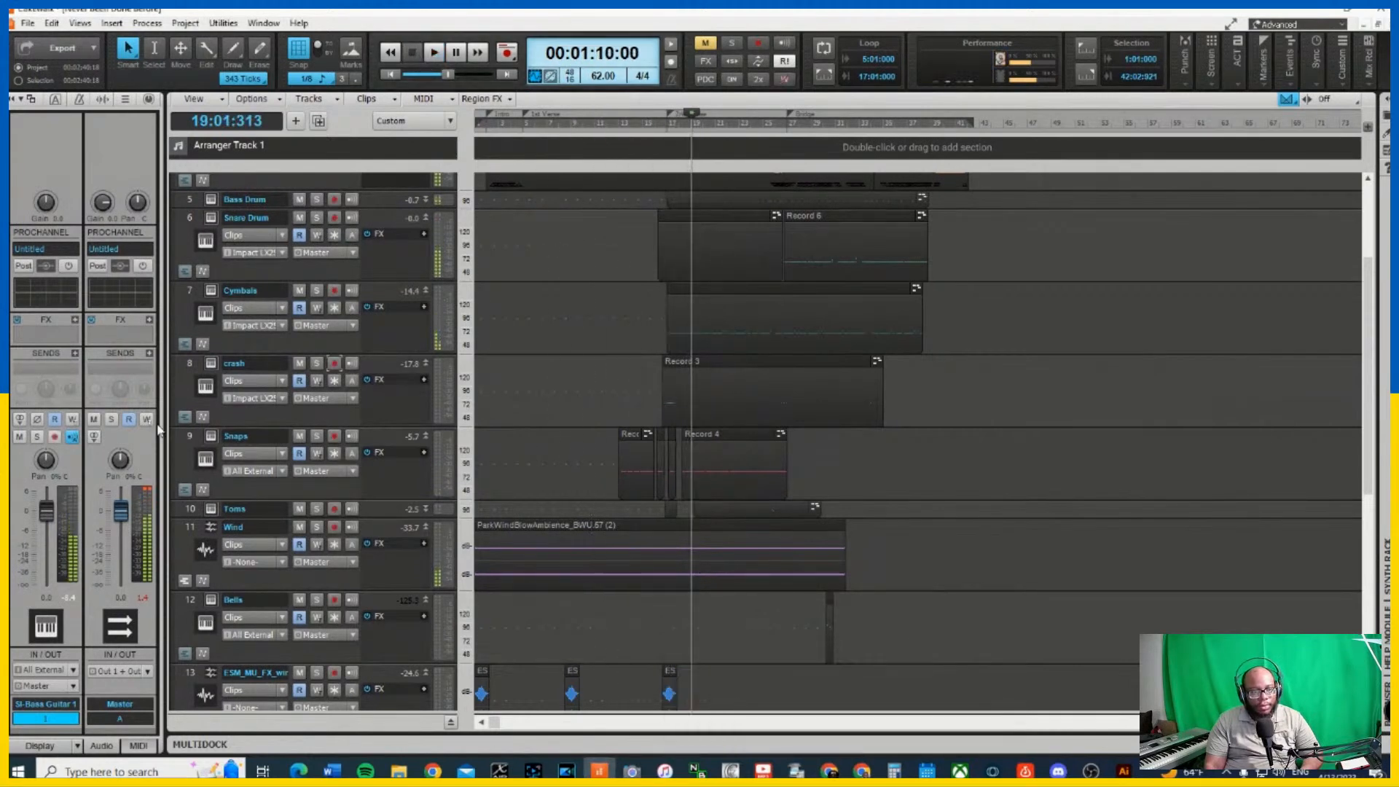
click(298, 771)
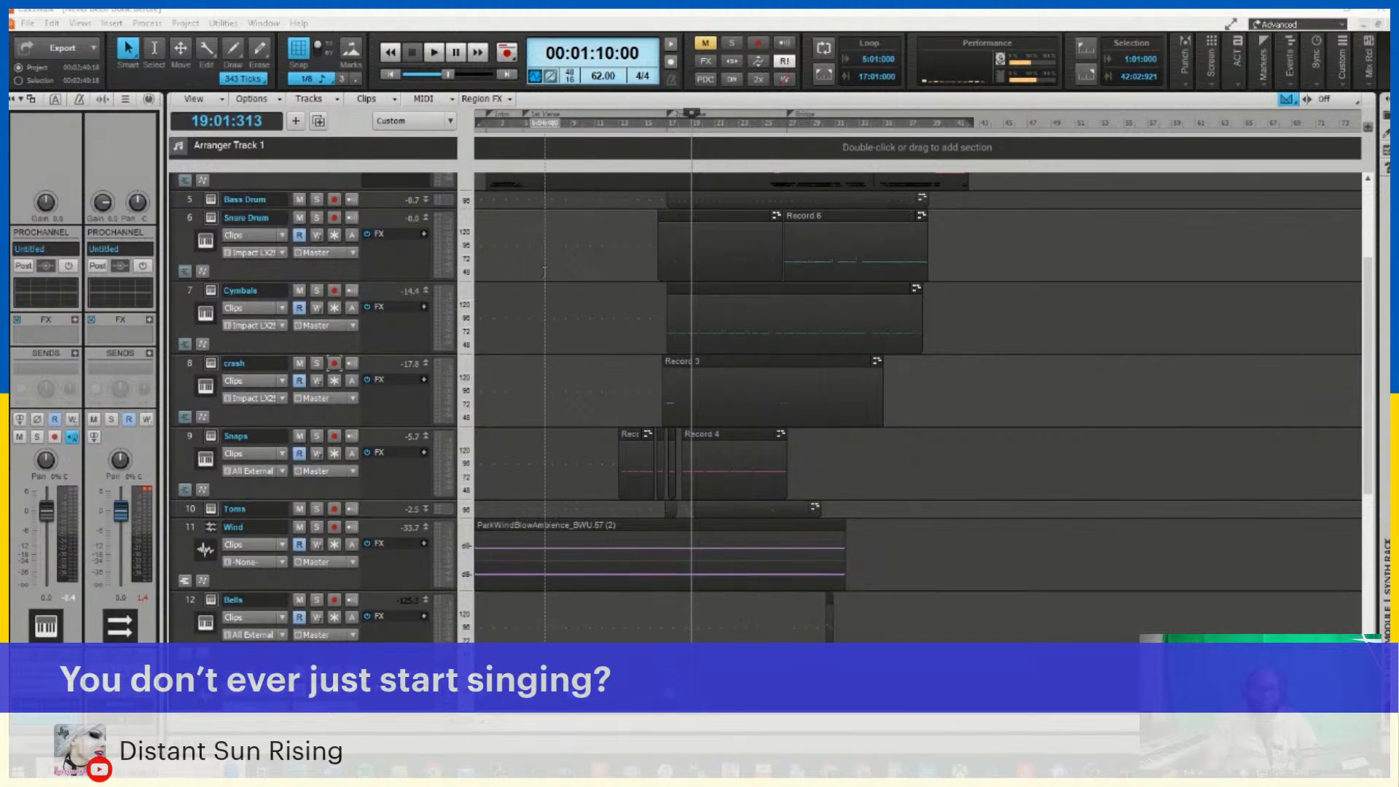
Collapse the SI-Bass Guitar, SI-Electric Piano, Snare Drum, Cymbals and crash tracks to single rows
scroll(522, 272, up, 3)
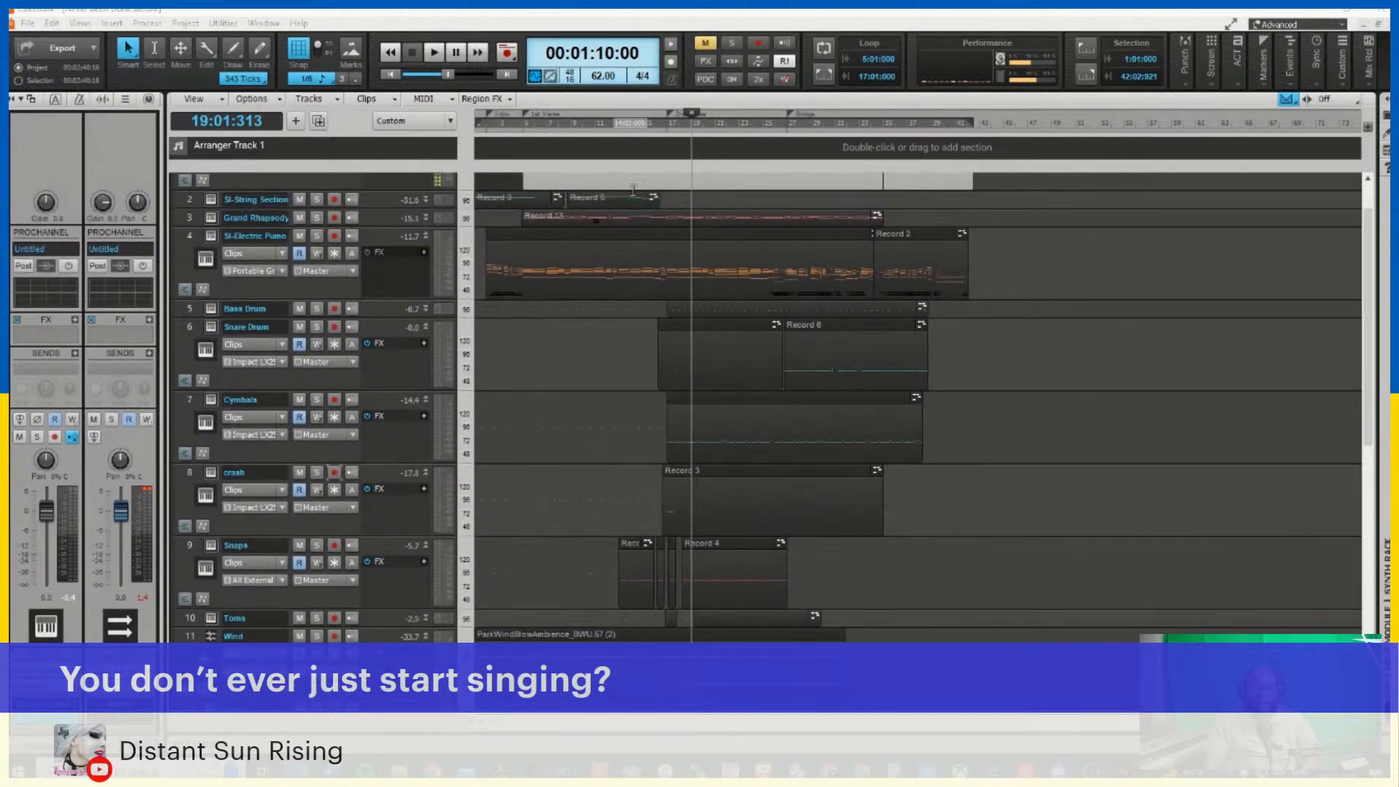
scroll(649, 291, up, 2)
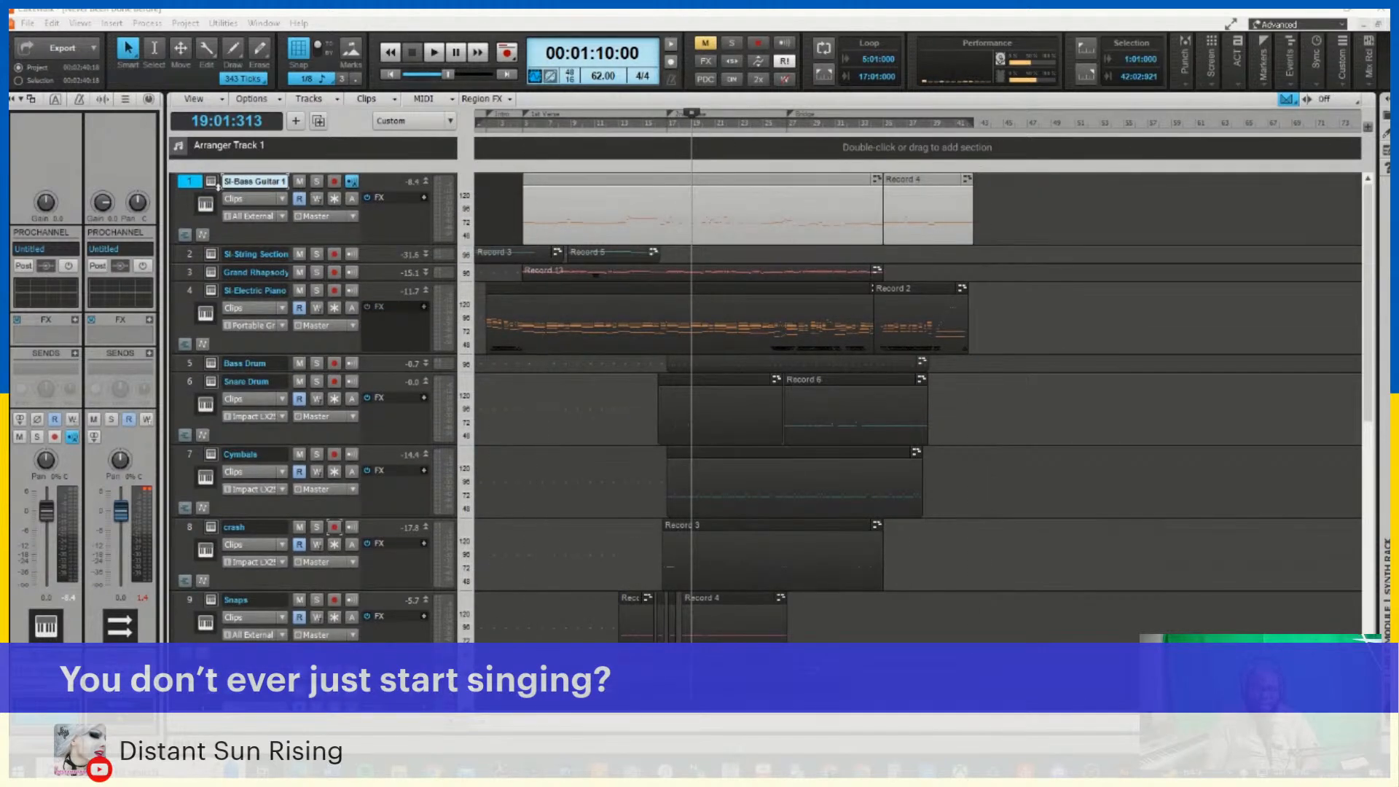
click(428, 183)
click(427, 237)
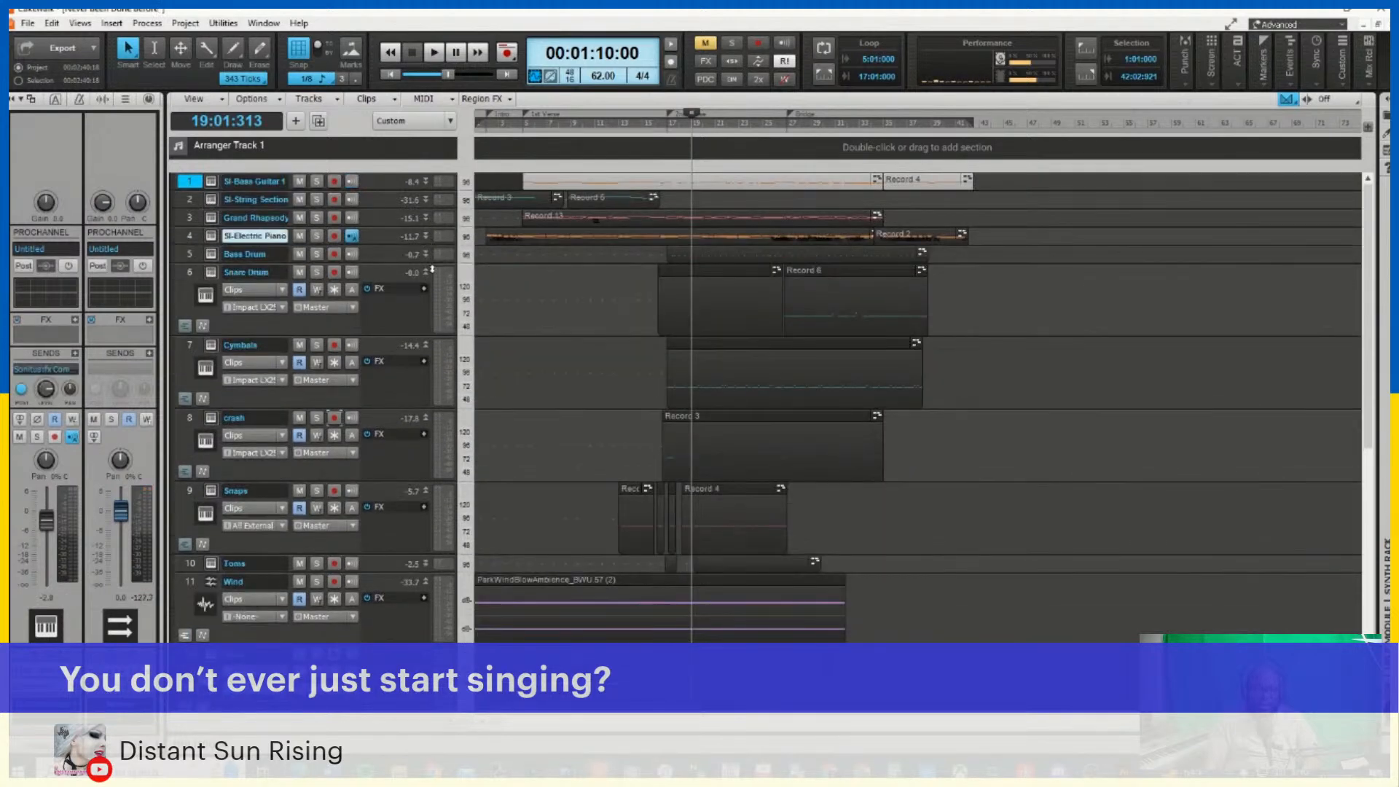
click(426, 272)
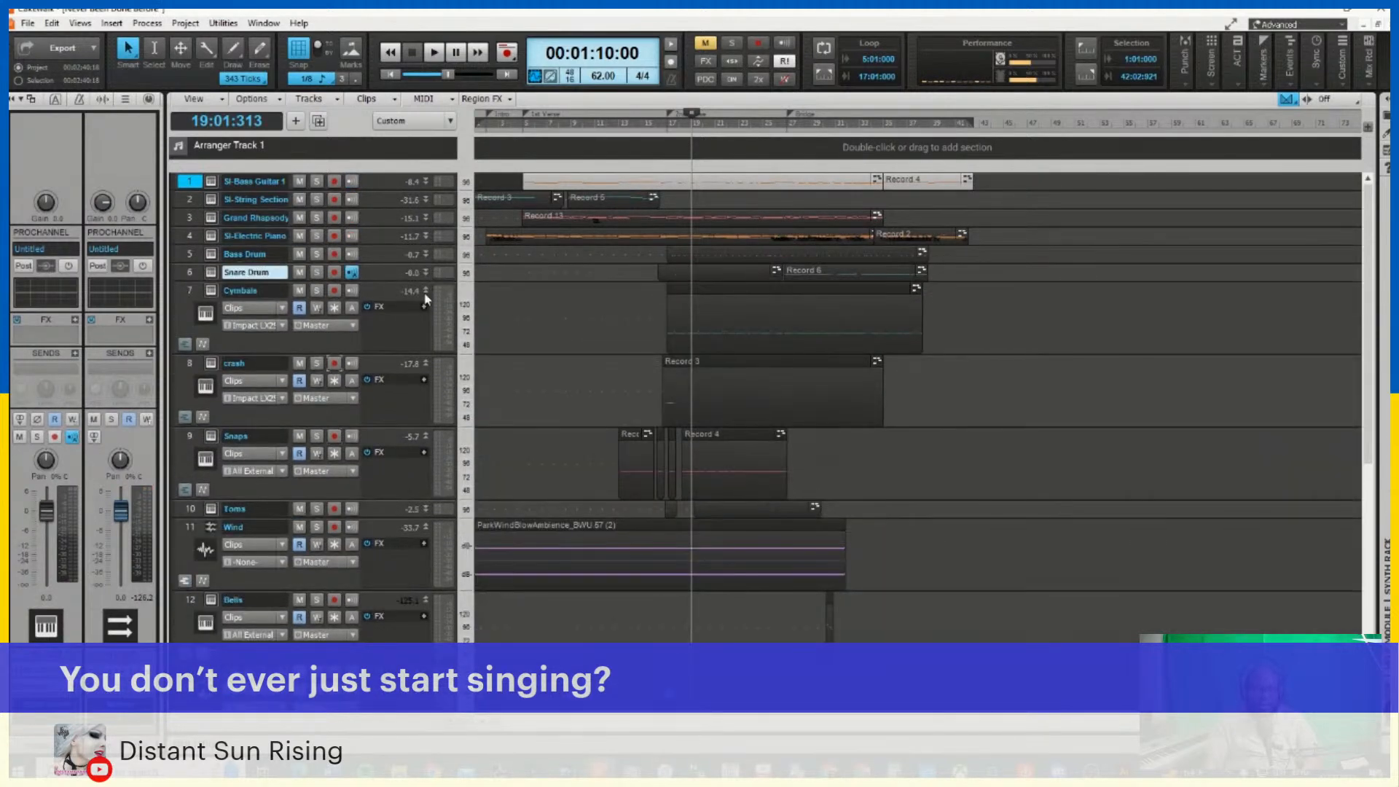
click(426, 291)
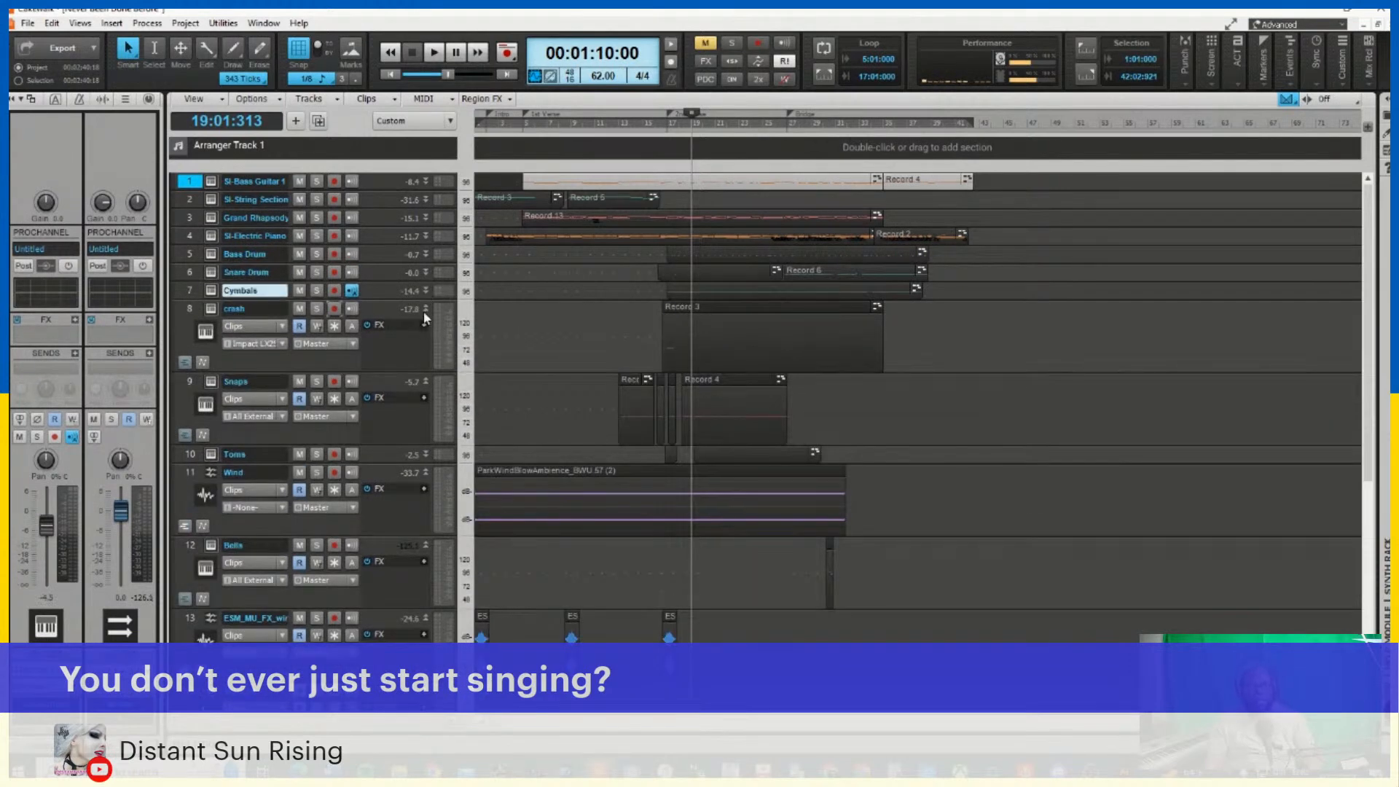
click(427, 309)
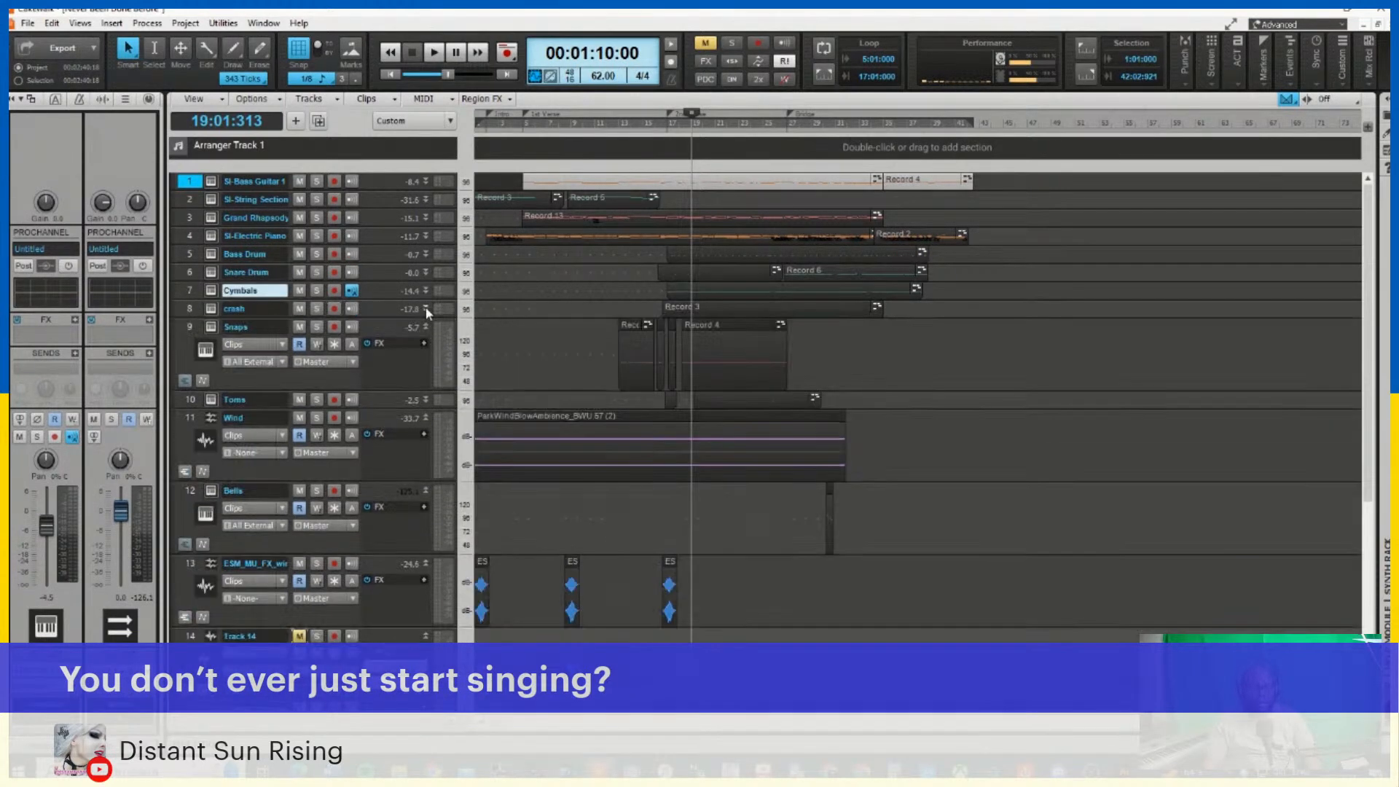
Collapse the Snaps, Wind, Bells, ESM_MU_FX, Track 14 and KSHMR_Reverse tracks to single rows
click(427, 328)
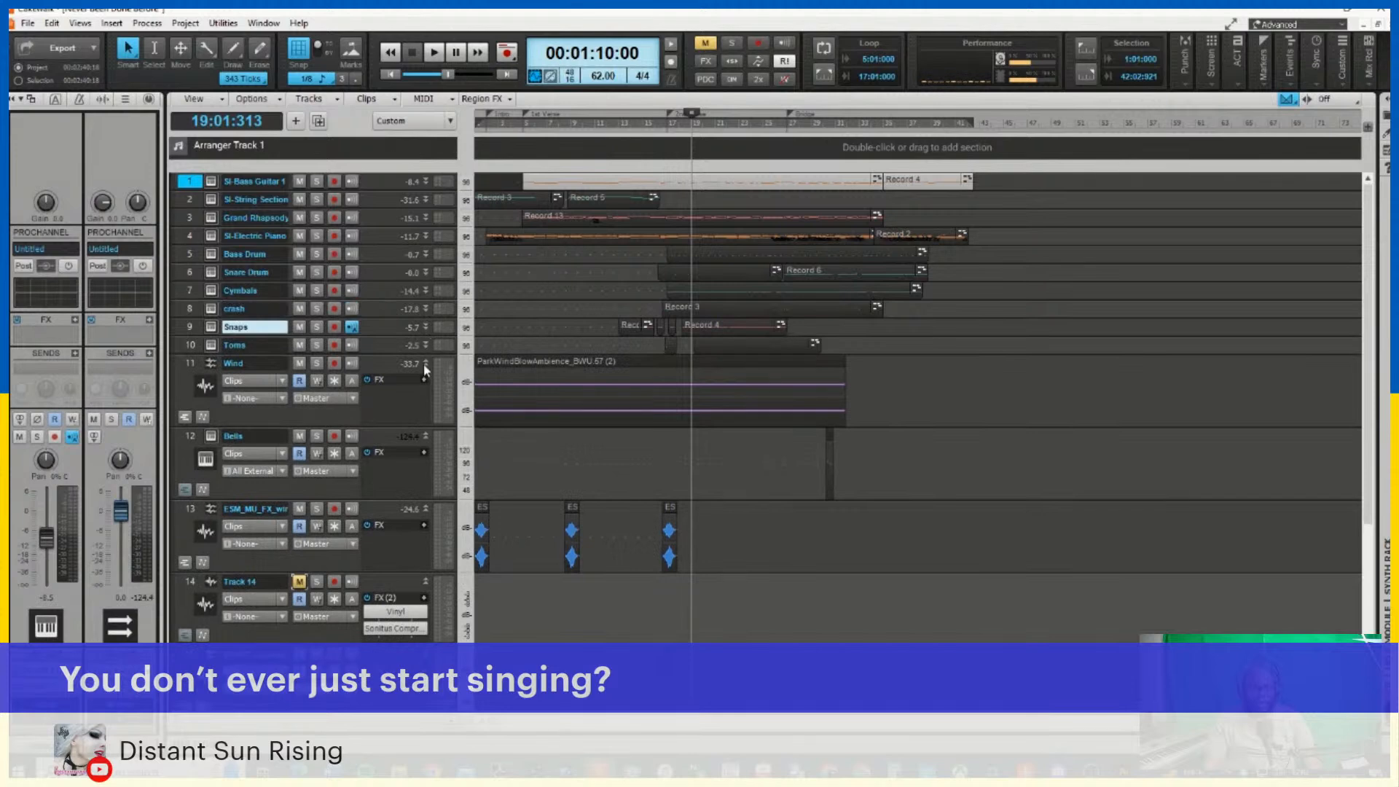
click(426, 363)
click(426, 382)
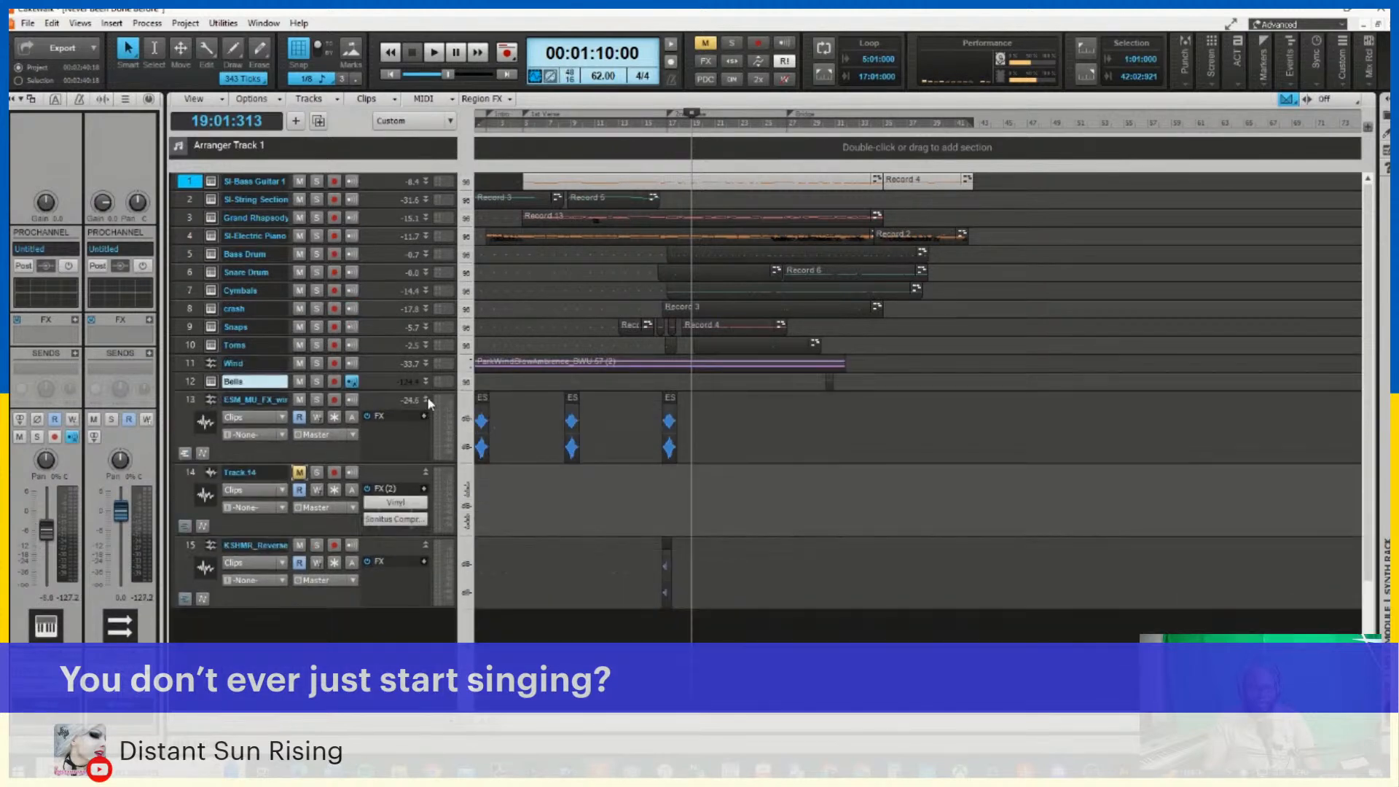
click(427, 399)
click(427, 418)
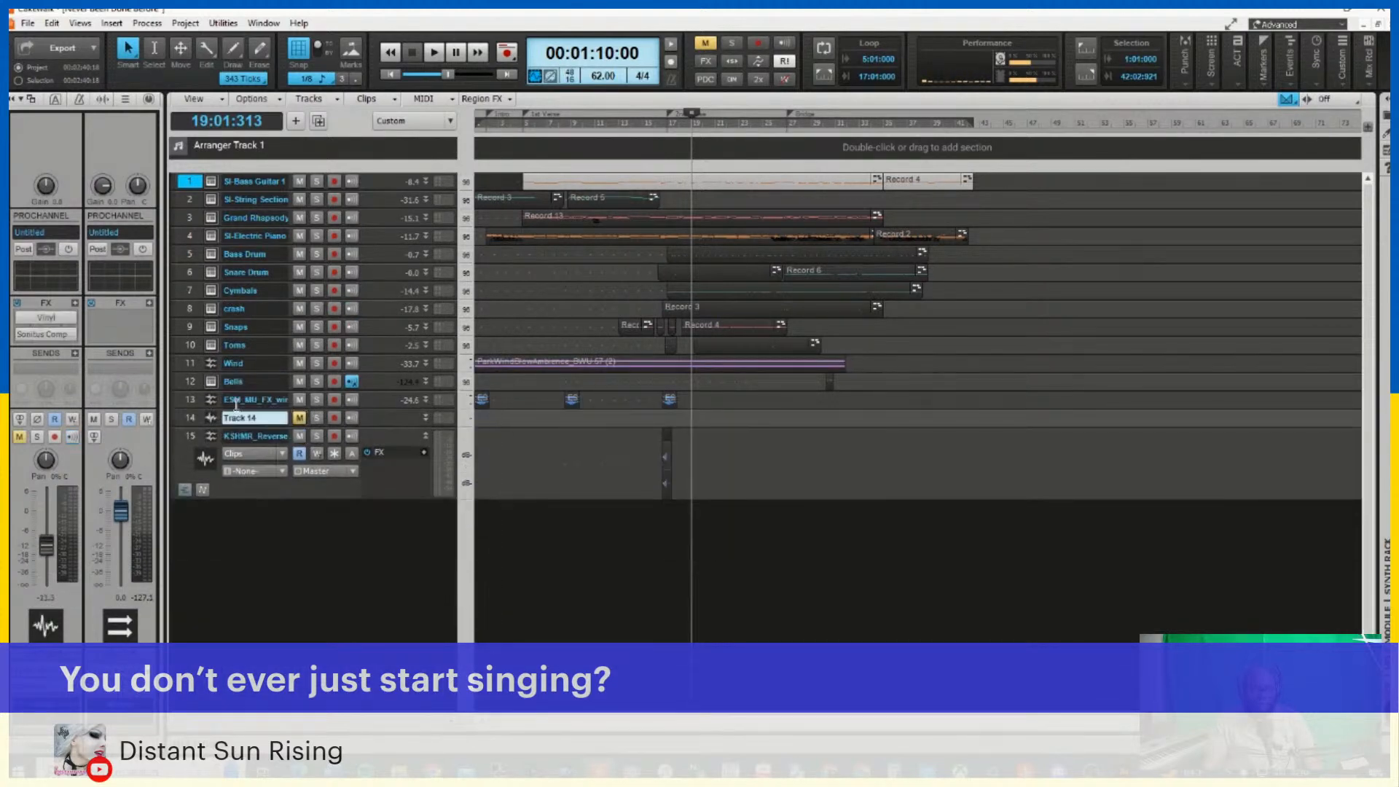
click(424, 435)
Return the playhead to the song start, then insert and select a new audio track below the KSHMR_Reverse track
click(390, 73)
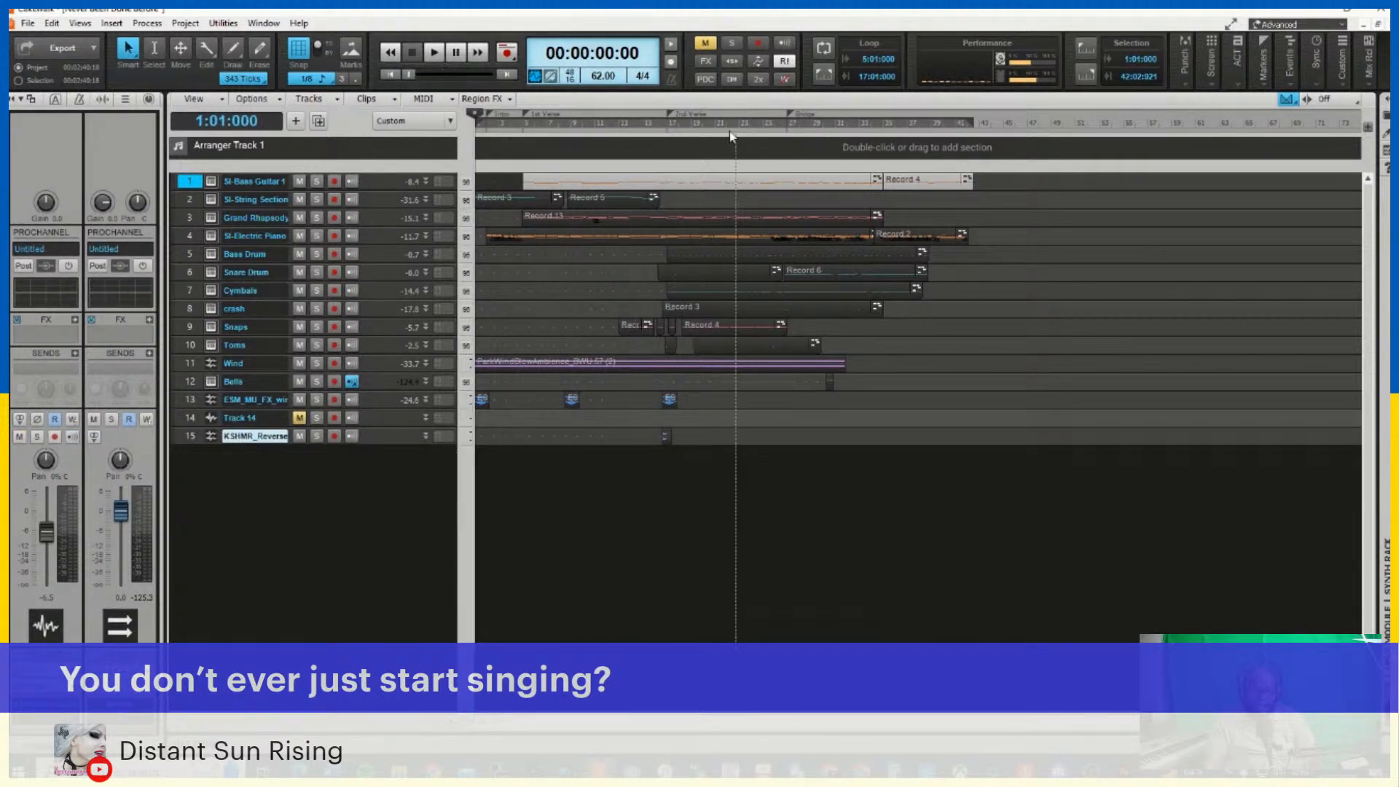
click(191, 183)
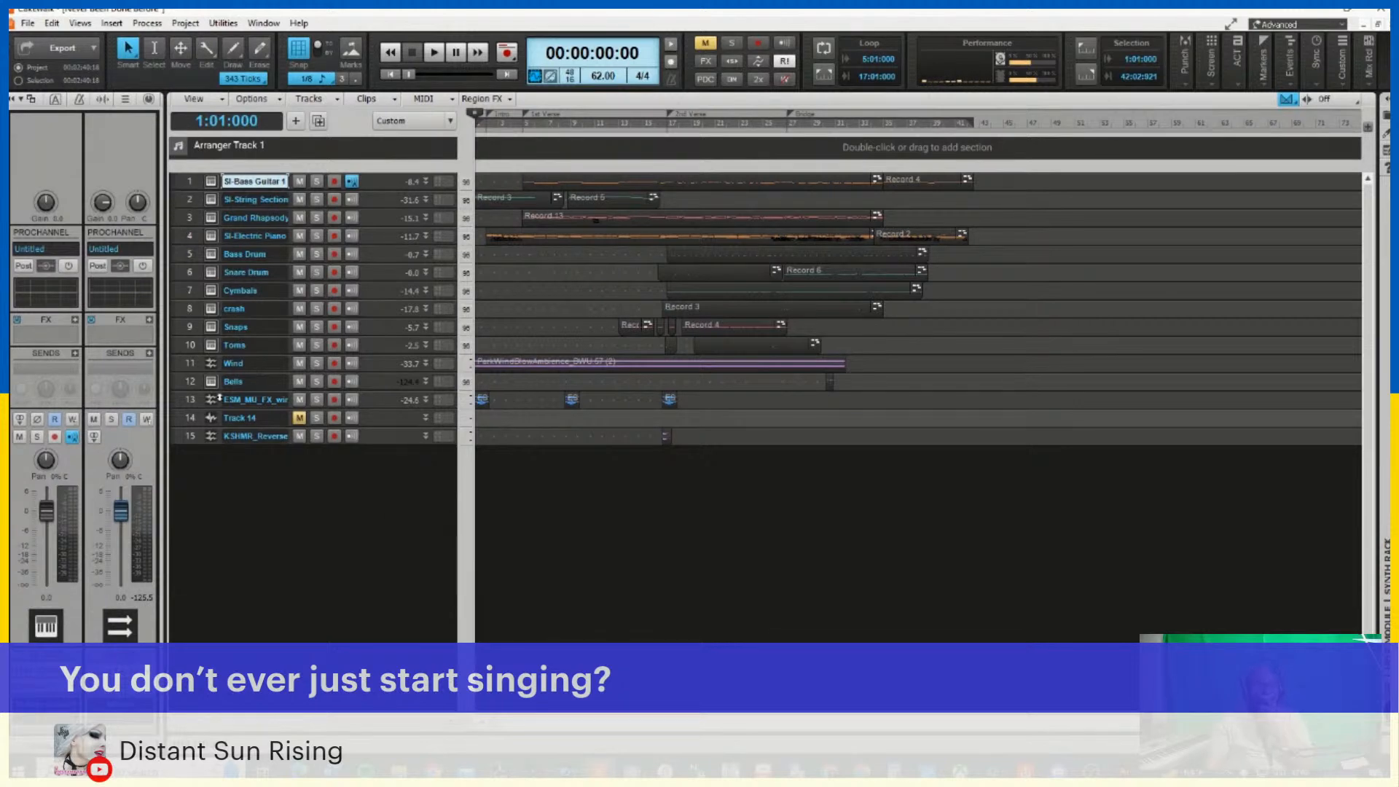
right_click(261, 497)
click(375, 527)
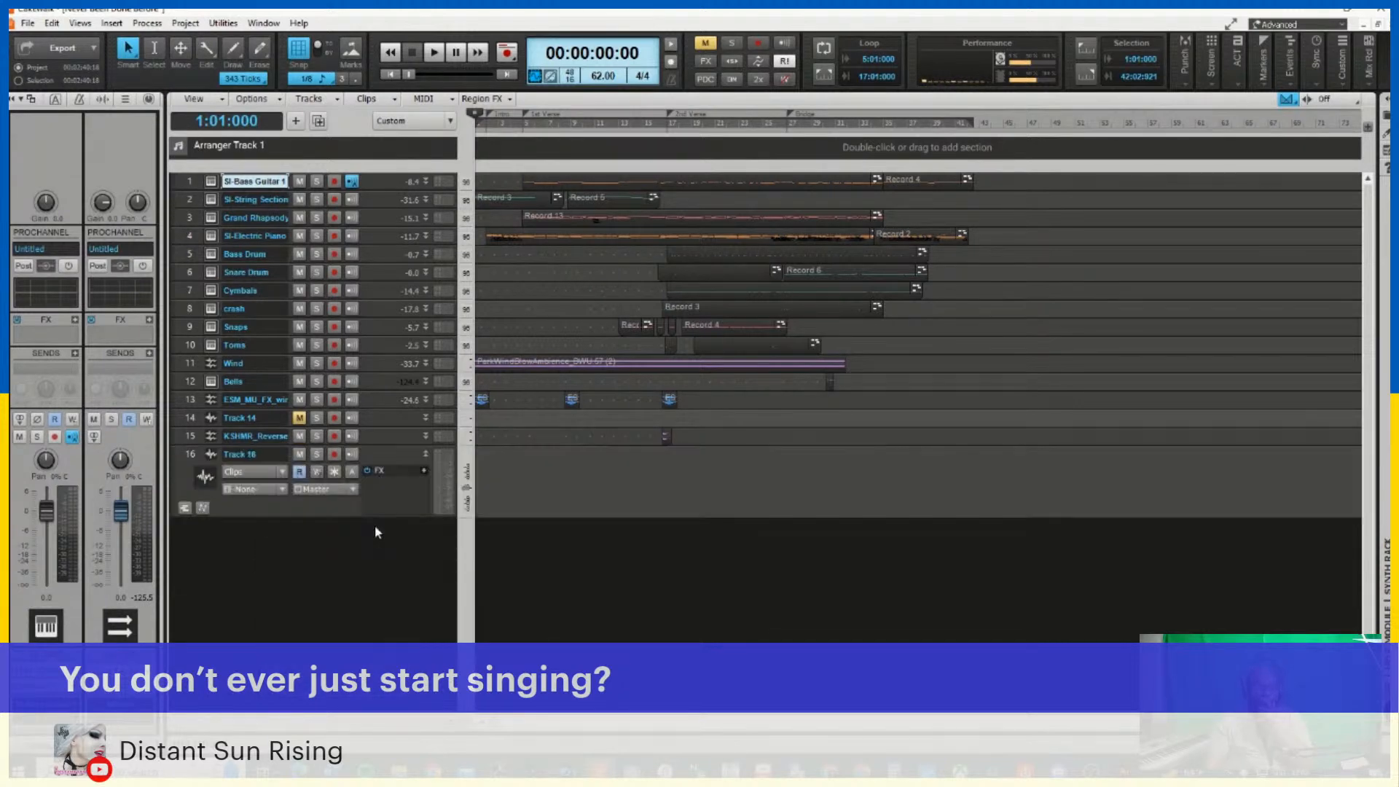
double_click(273, 454)
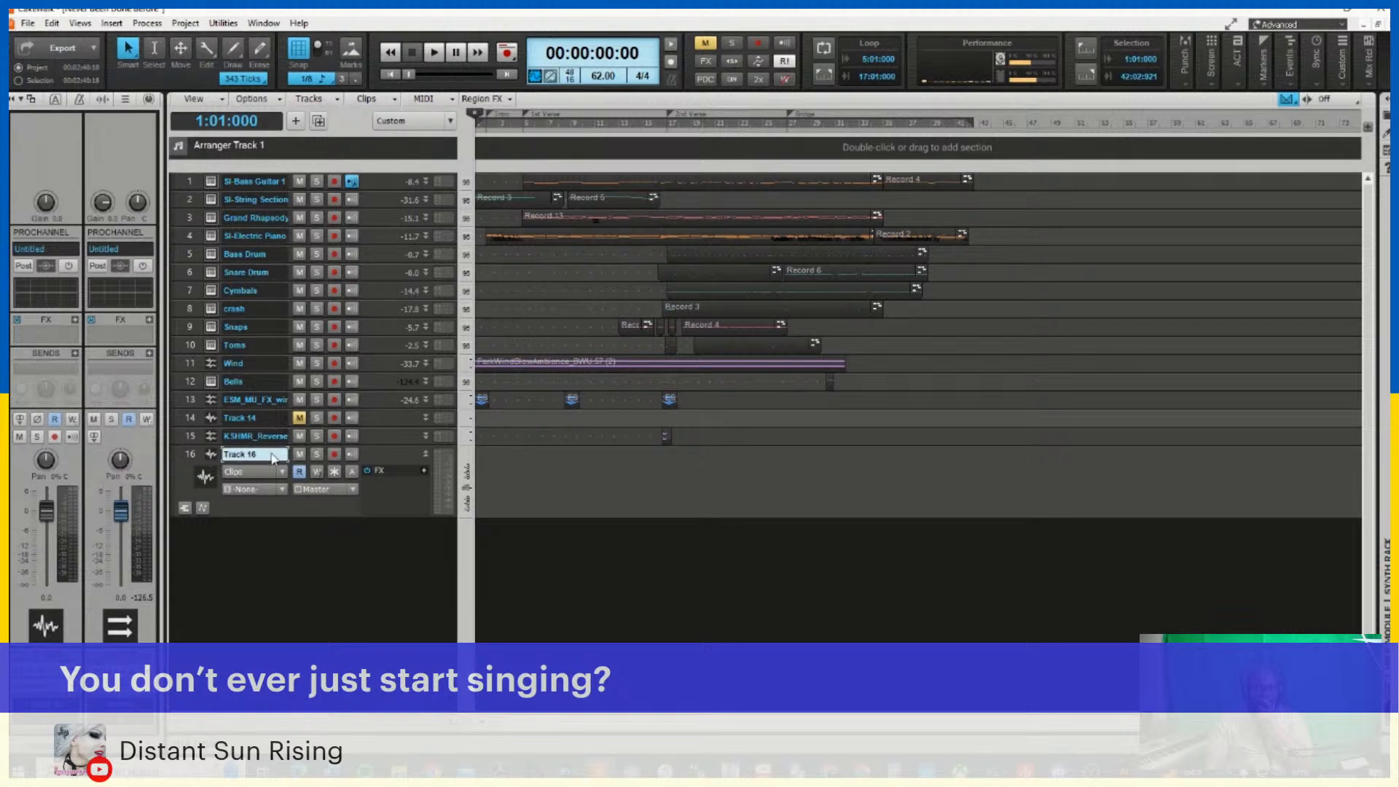
click(190, 455)
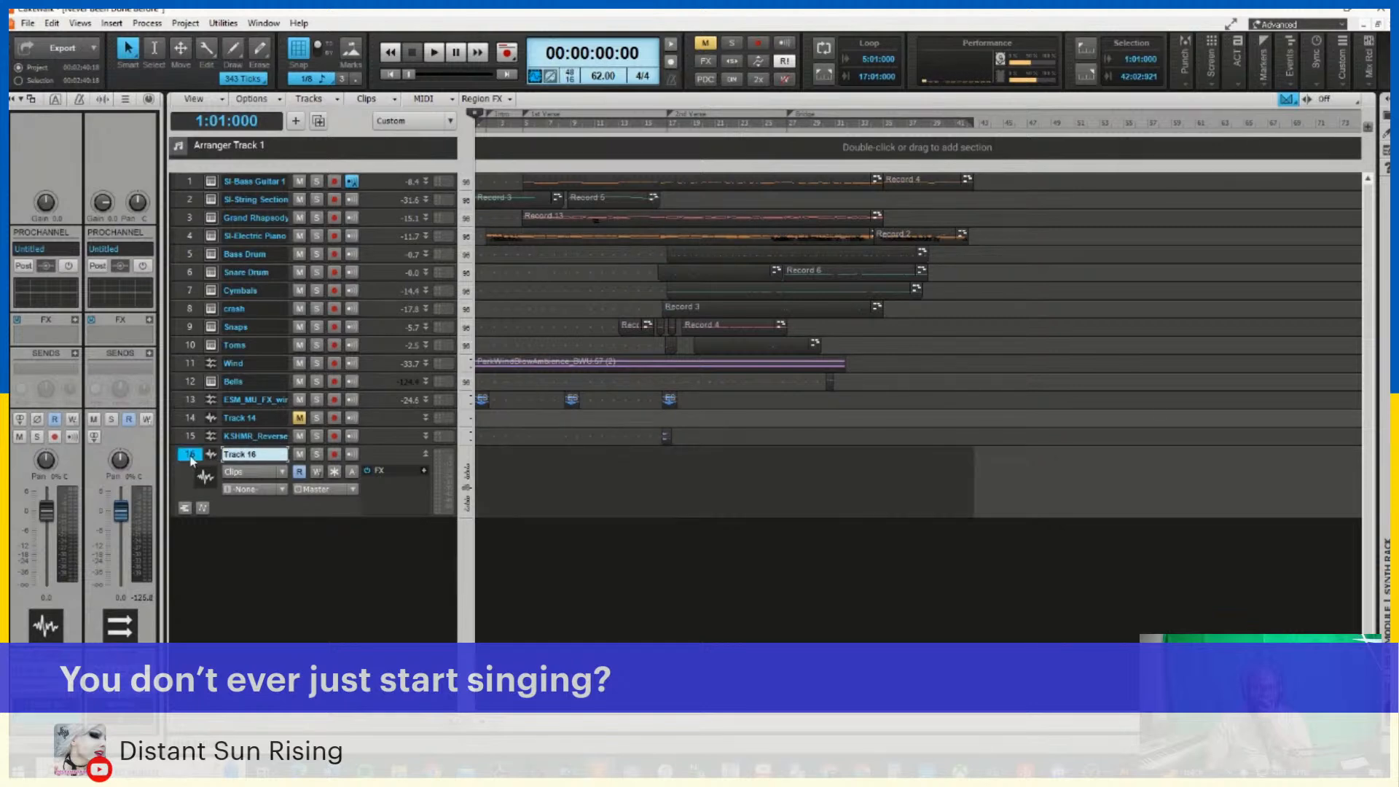
Set the input of Track 16 to In 12 of the X-AIR ASIO Driver
click(276, 491)
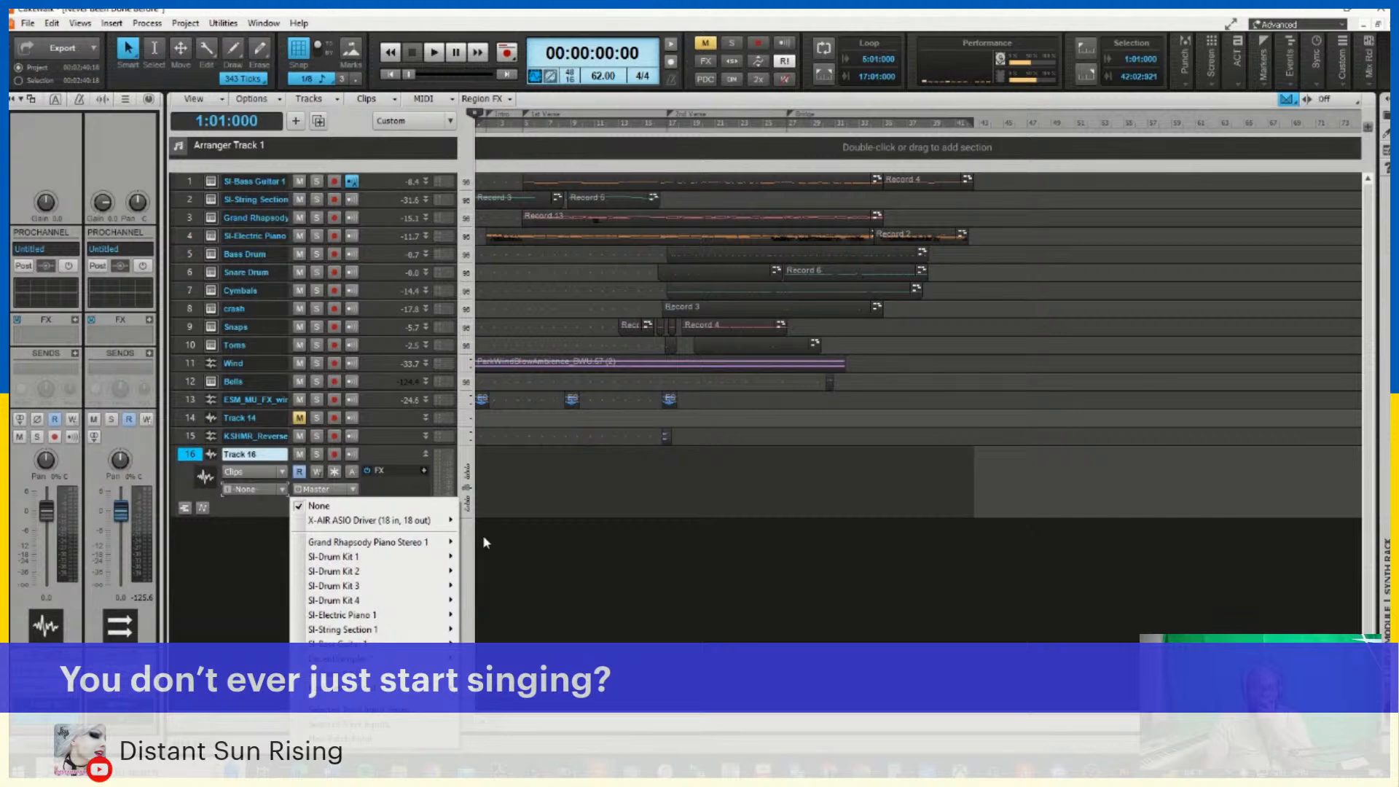
mouse_move(400, 559)
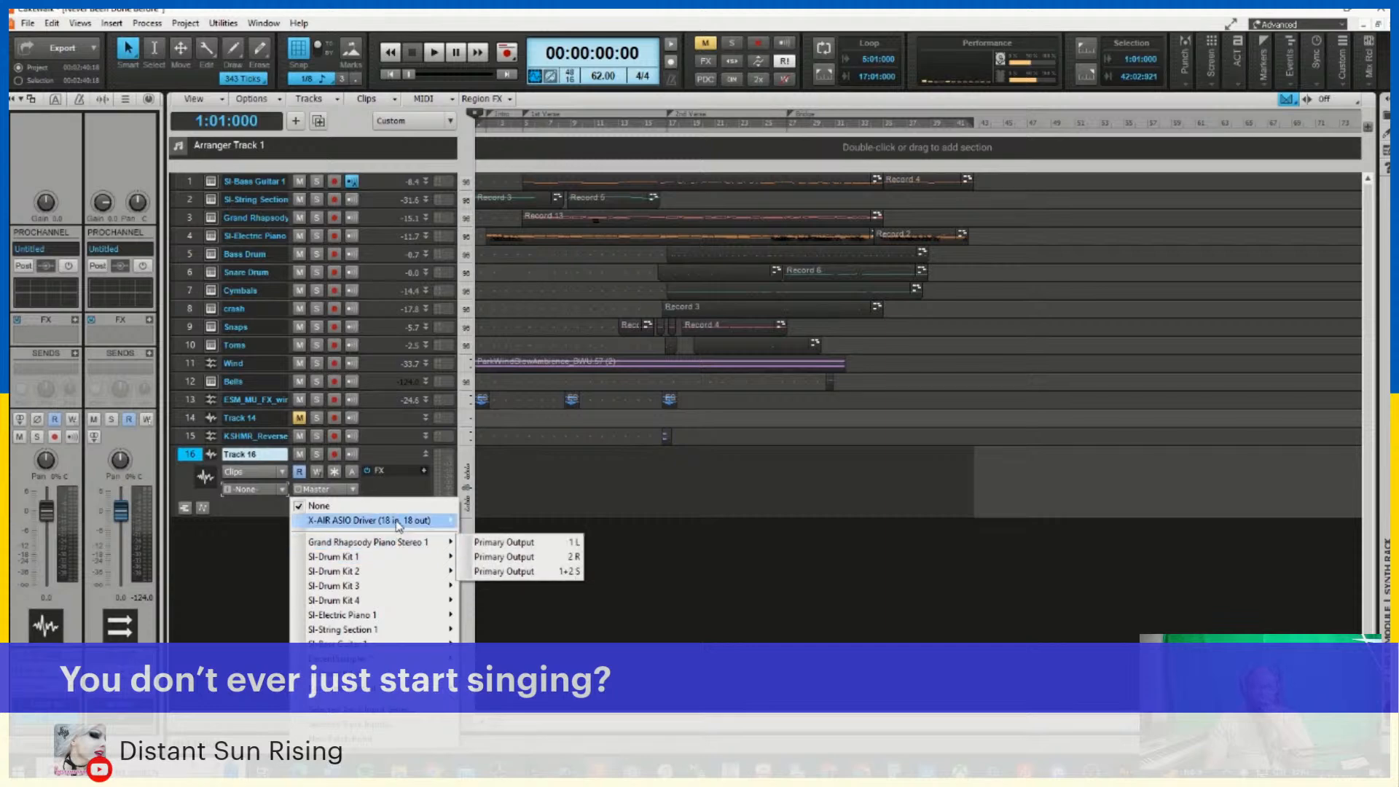
mouse_move(400, 524)
click(510, 374)
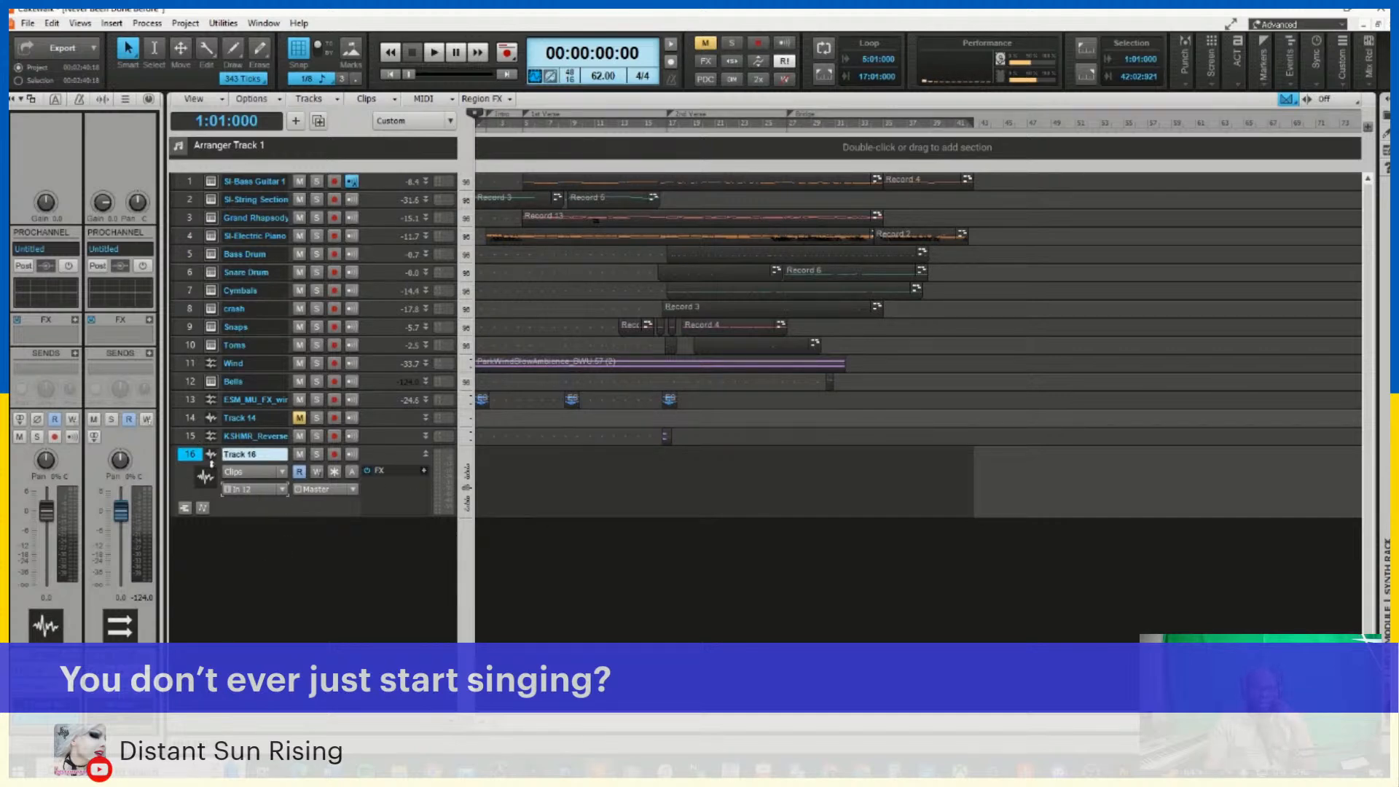
Duplicate Track 16 four times starting at track 17, including its properties, effects and sends
right_click(212, 565)
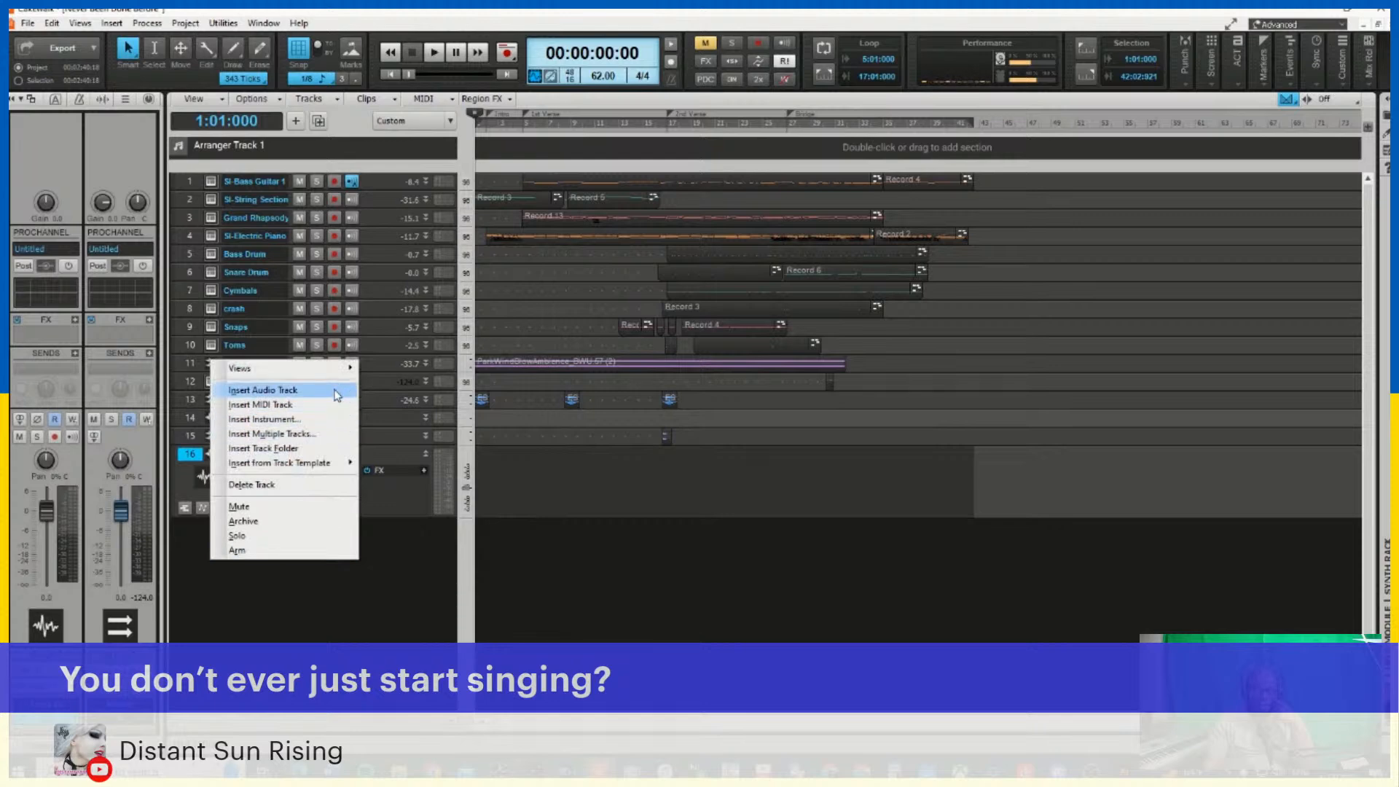
click(298, 395)
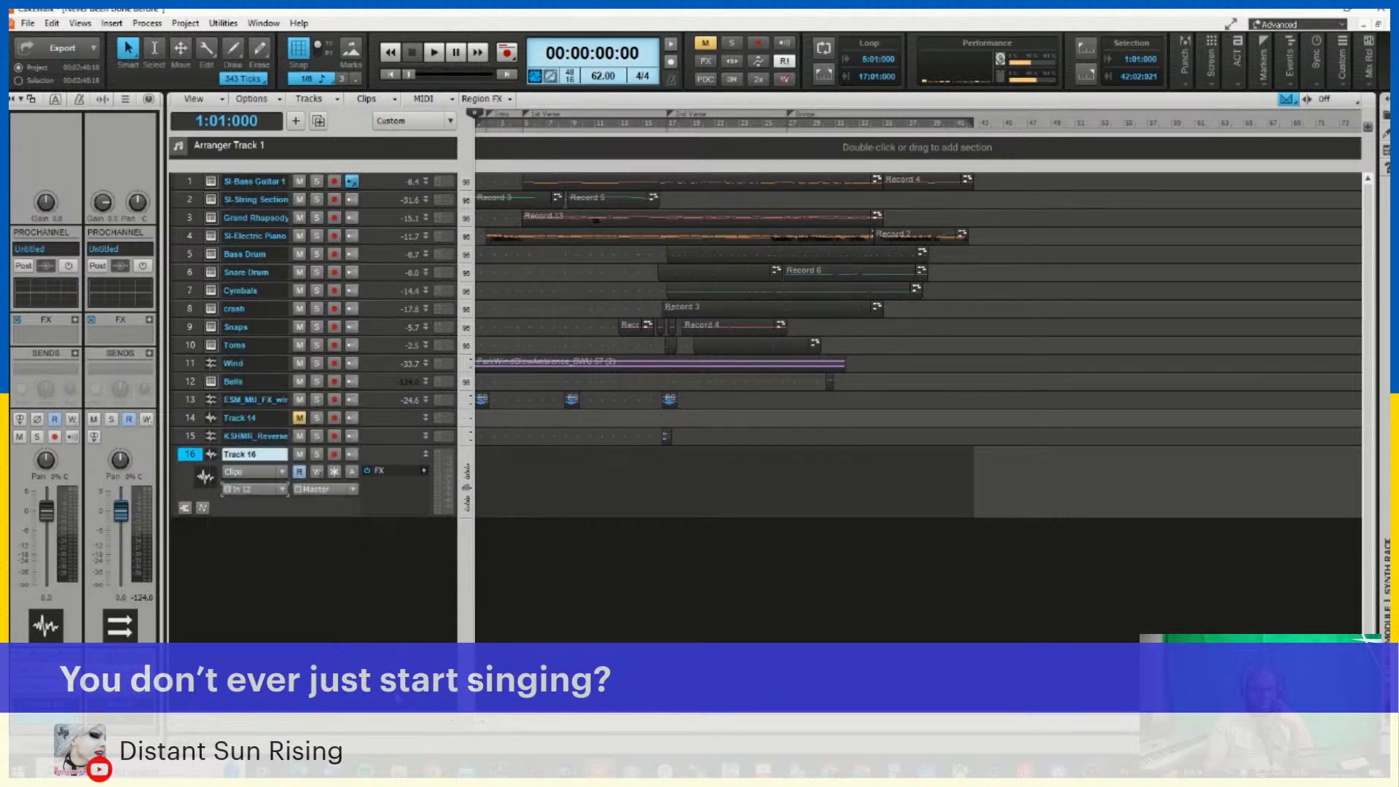
right_click(191, 457)
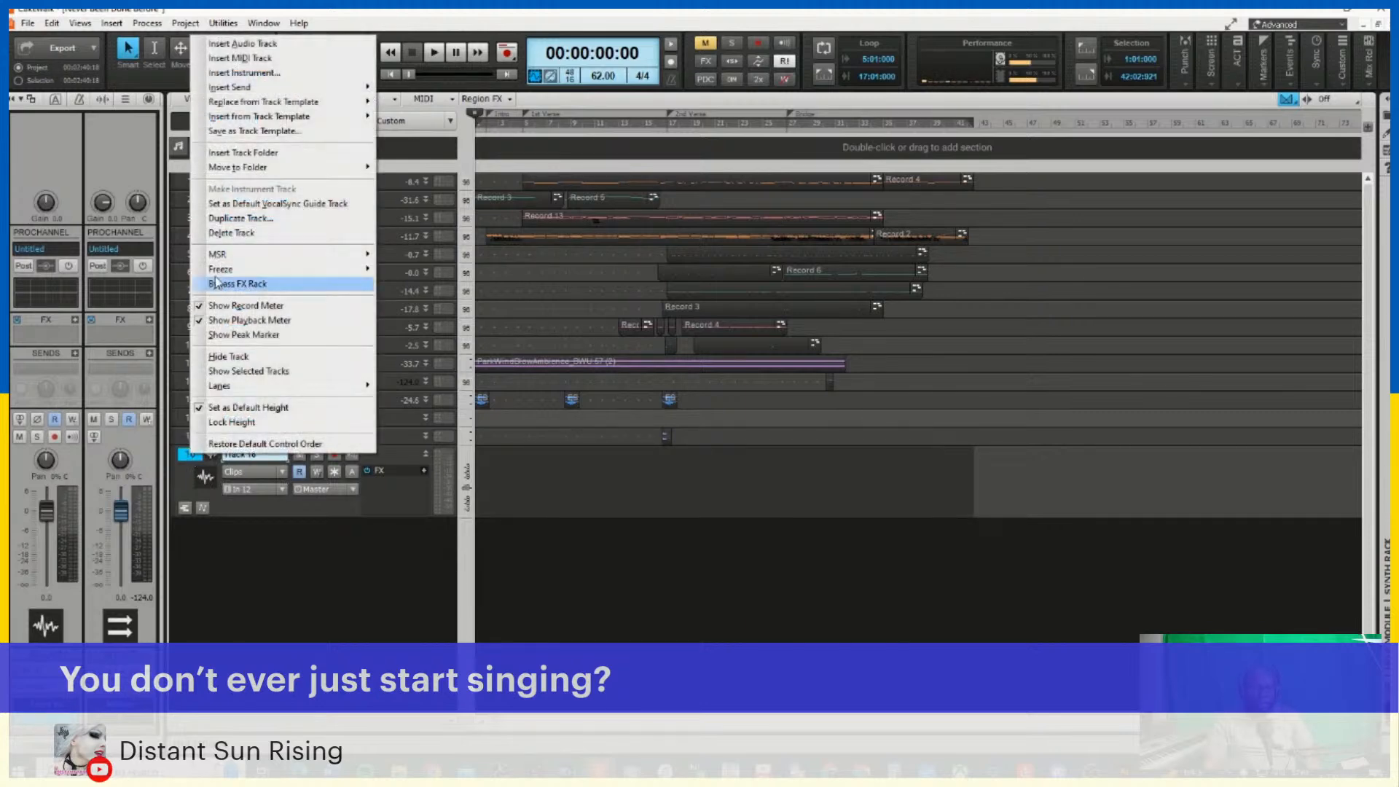
click(241, 218)
click(816, 372)
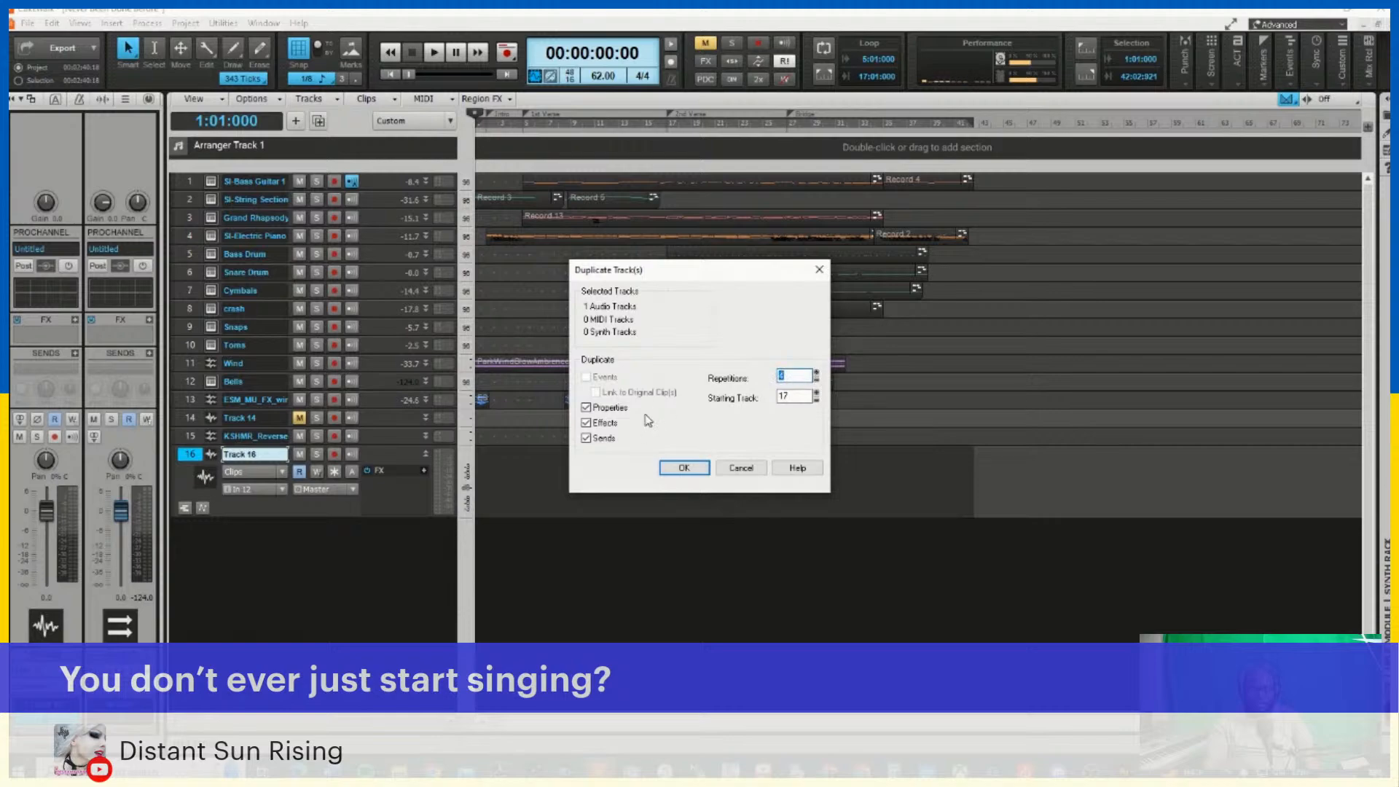
click(681, 467)
scroll(299, 605, down, 3)
scroll(299, 605, up, 3)
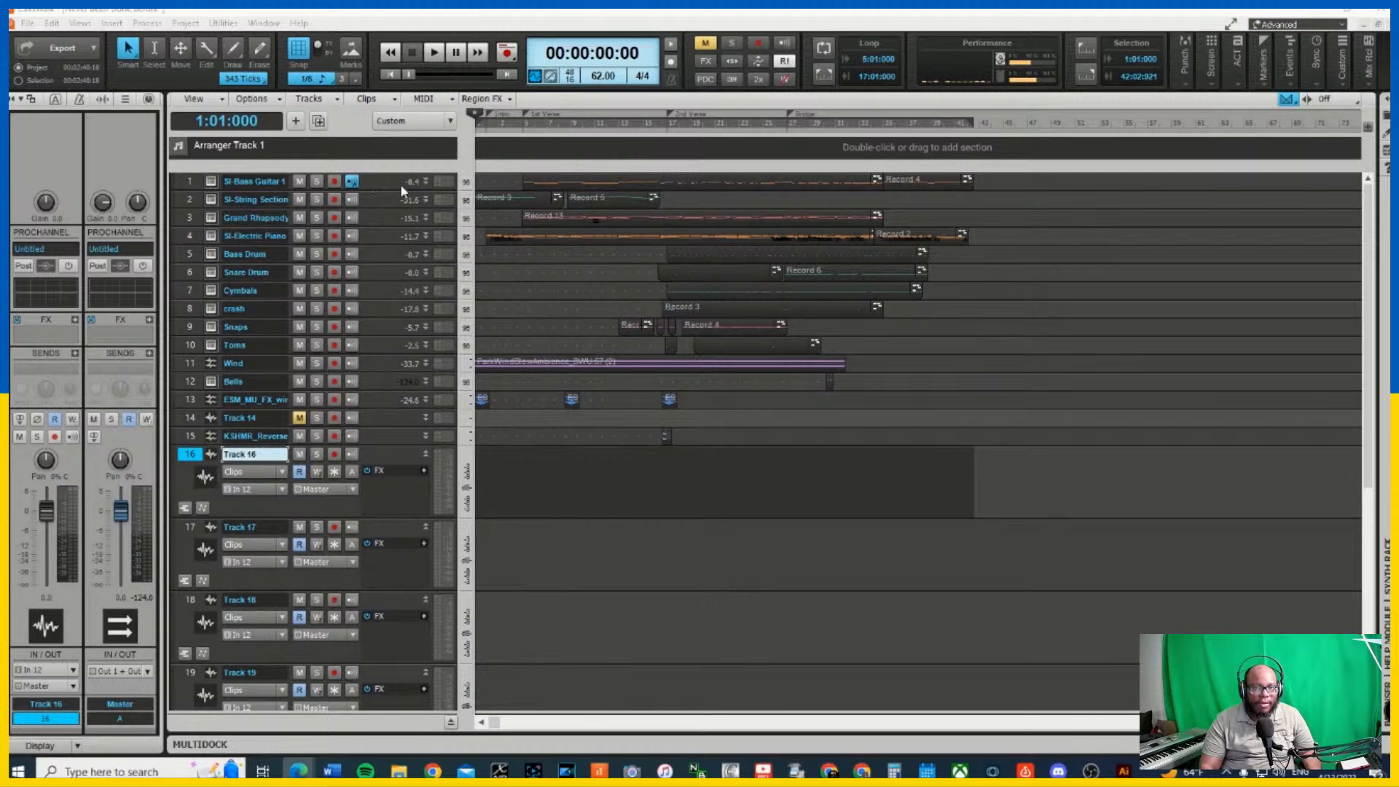
Expand the SI-Bass Guitar track, freeze it and unfreeze it again
click(428, 183)
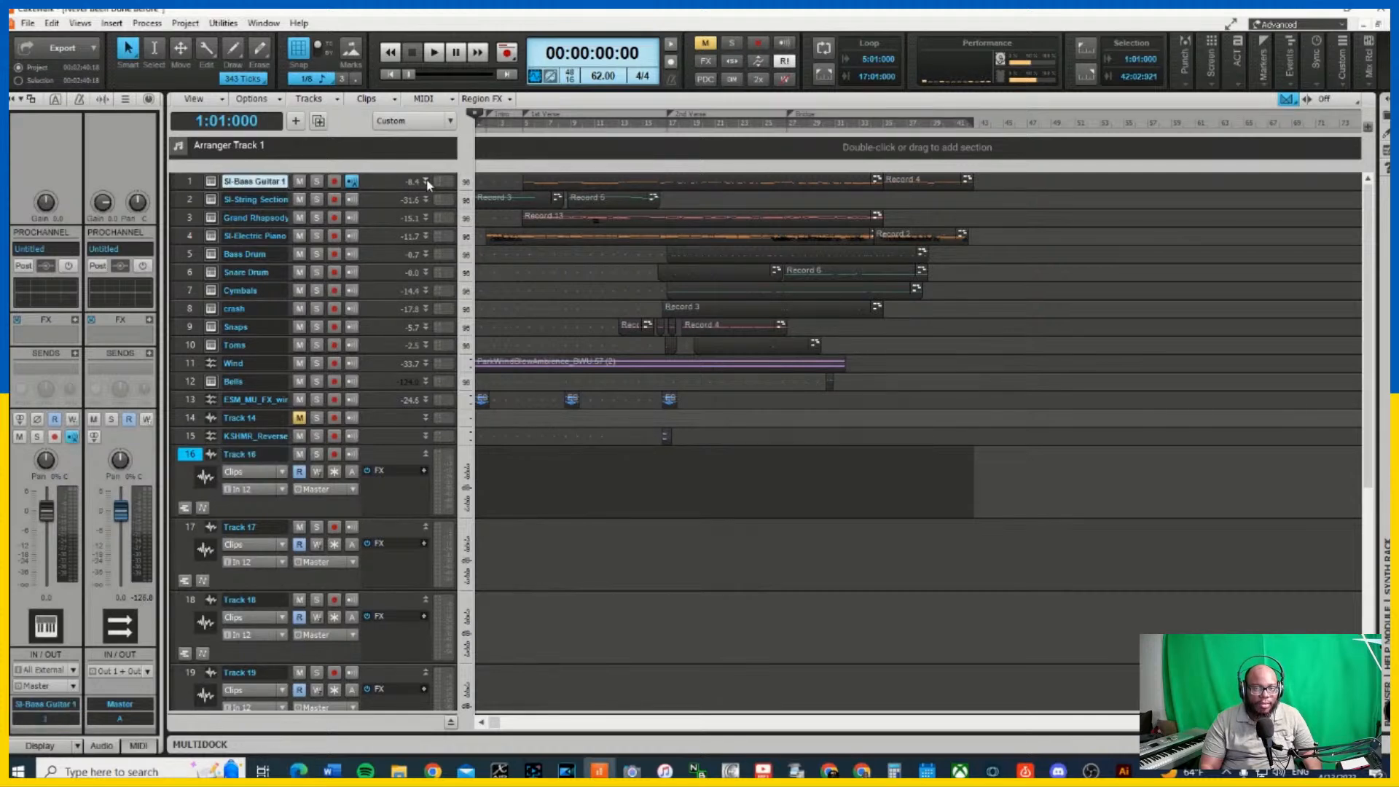
click(428, 181)
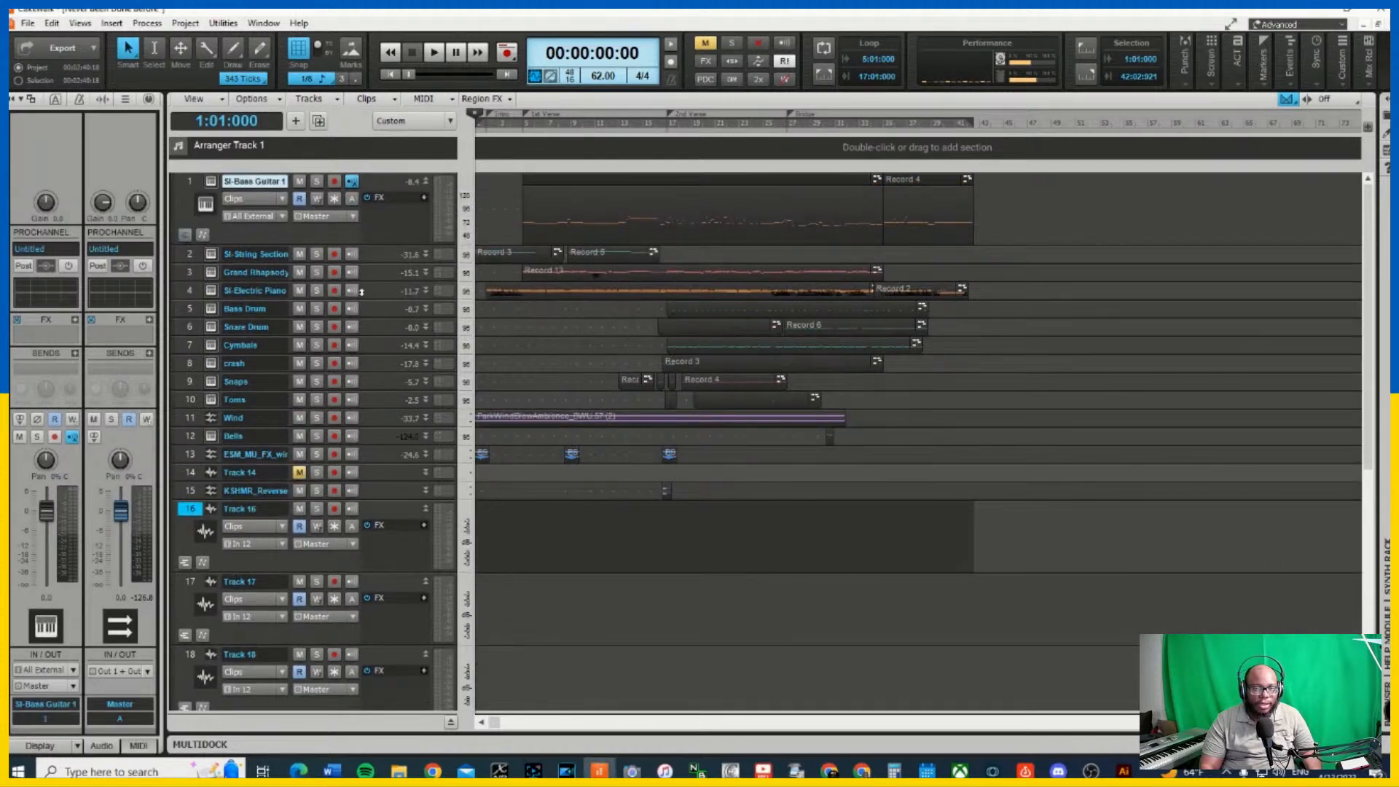
click(336, 202)
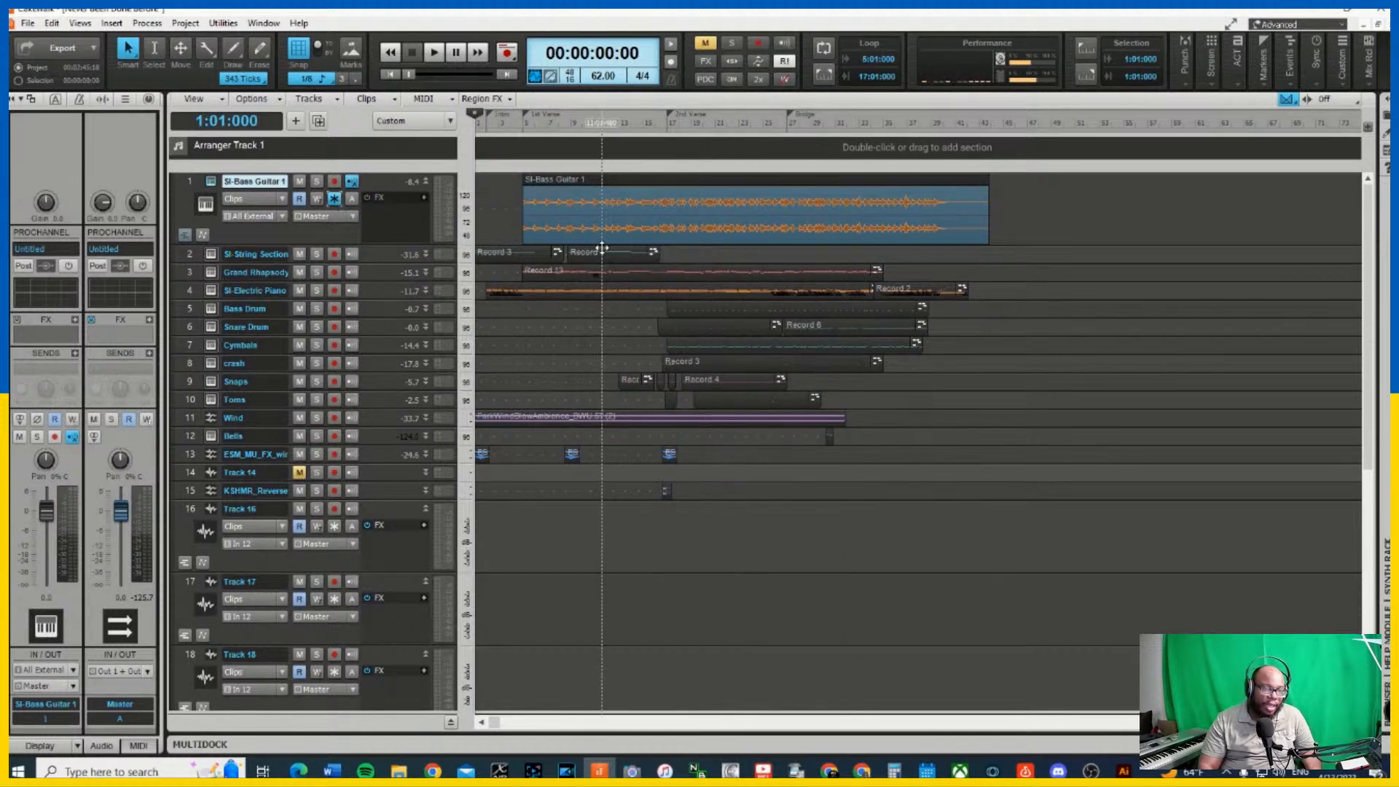
click(335, 203)
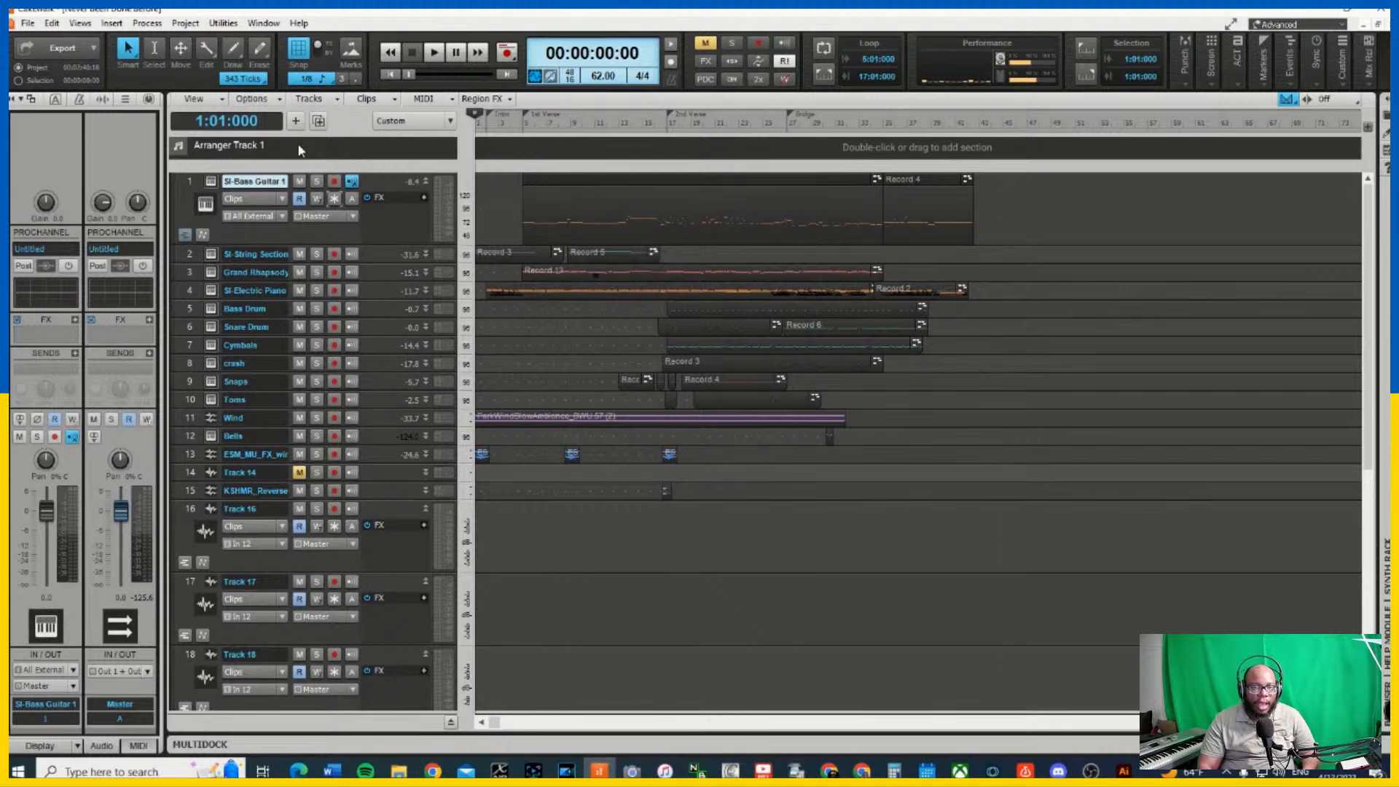
Select tracks 1 through 15, from SI-Bass Guitar to KSHMR_Reverse, and unmute Track 14
click(188, 181)
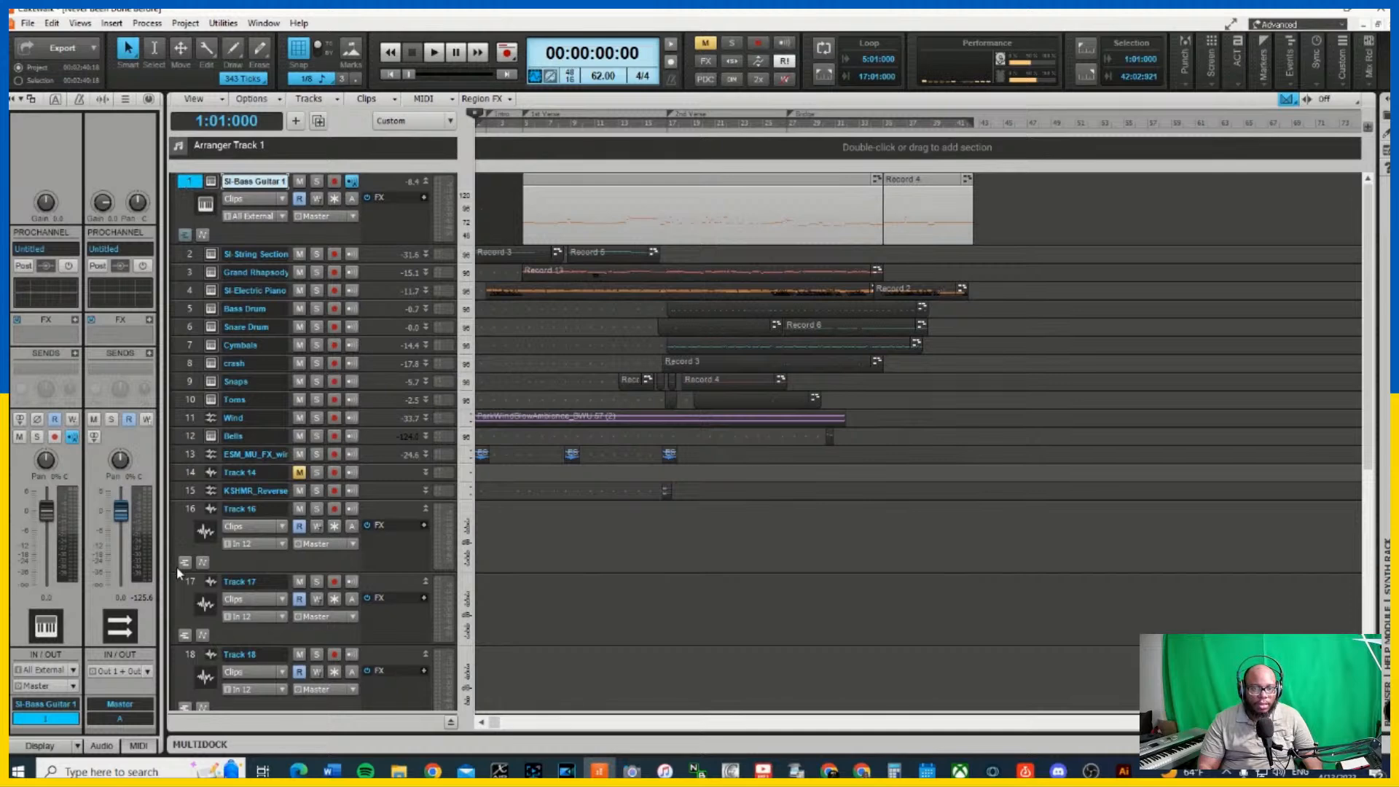
shift+click(194, 494)
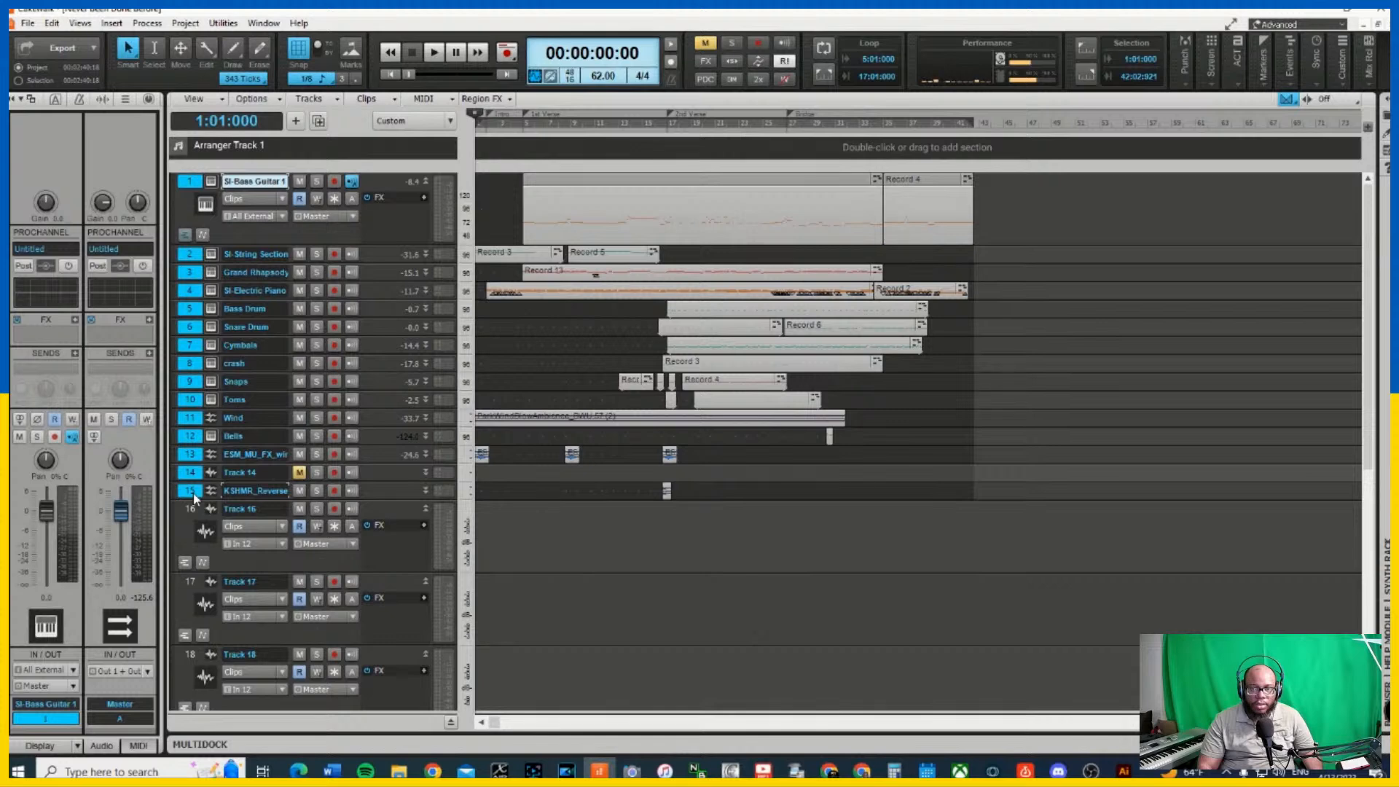
click(299, 472)
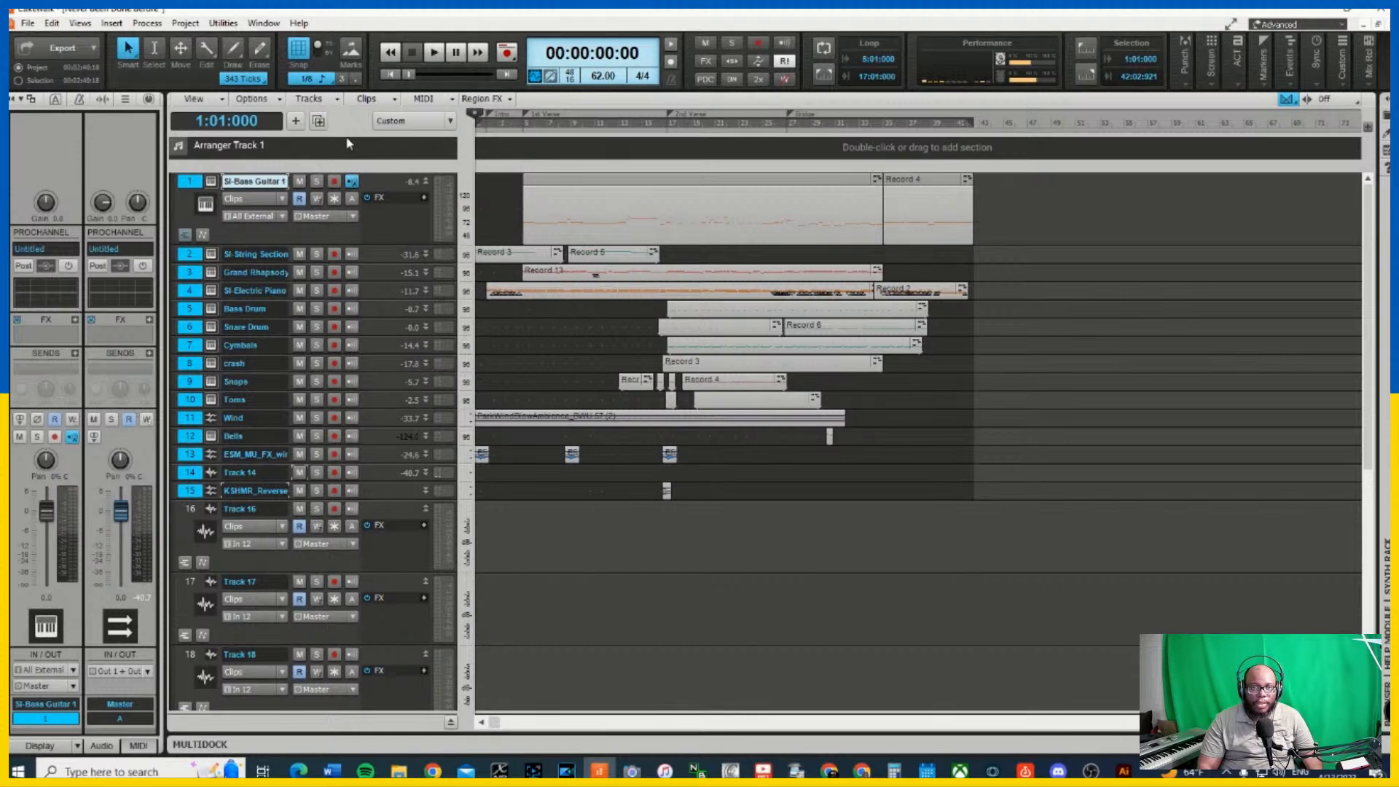
Bounce the selected tracks to new track 21 using the Entire Mix preset
click(331, 98)
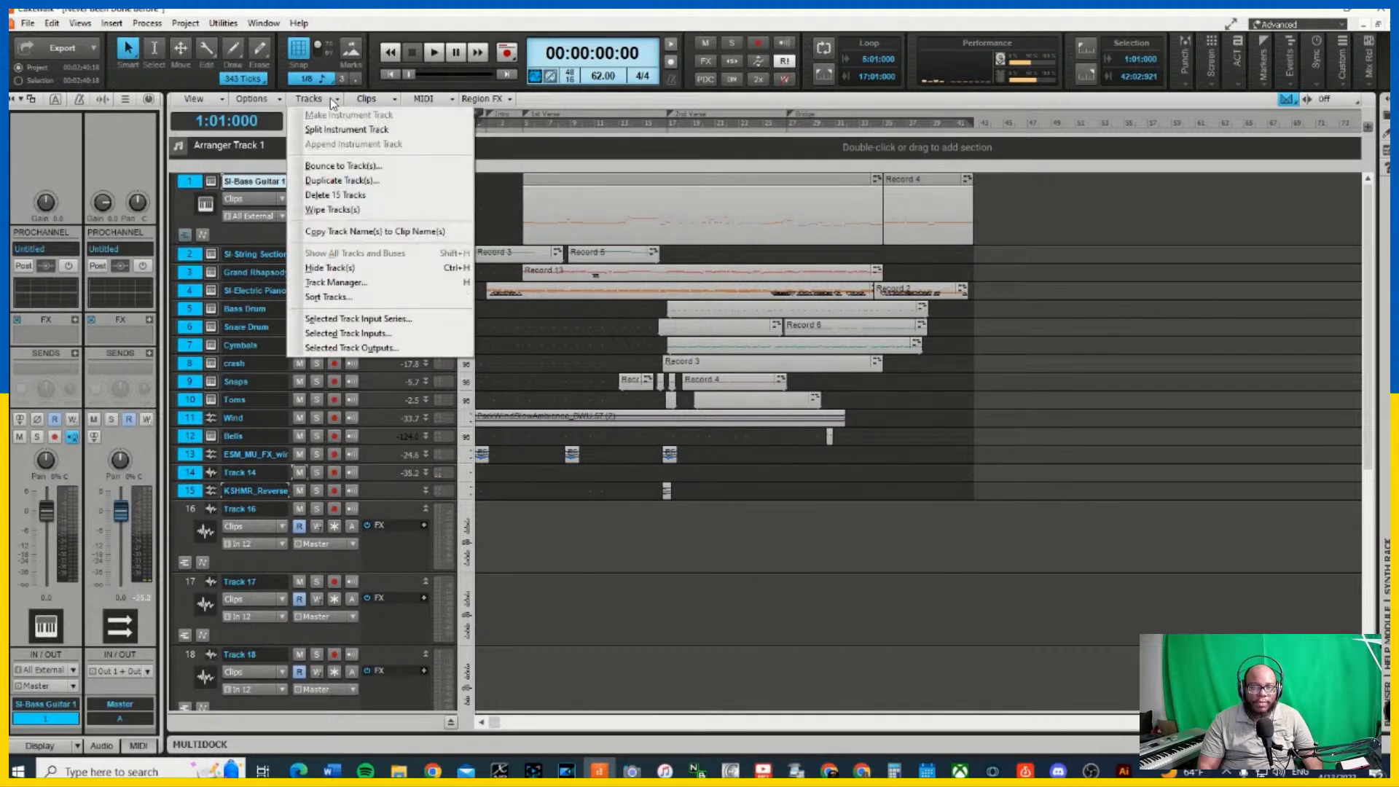
click(349, 168)
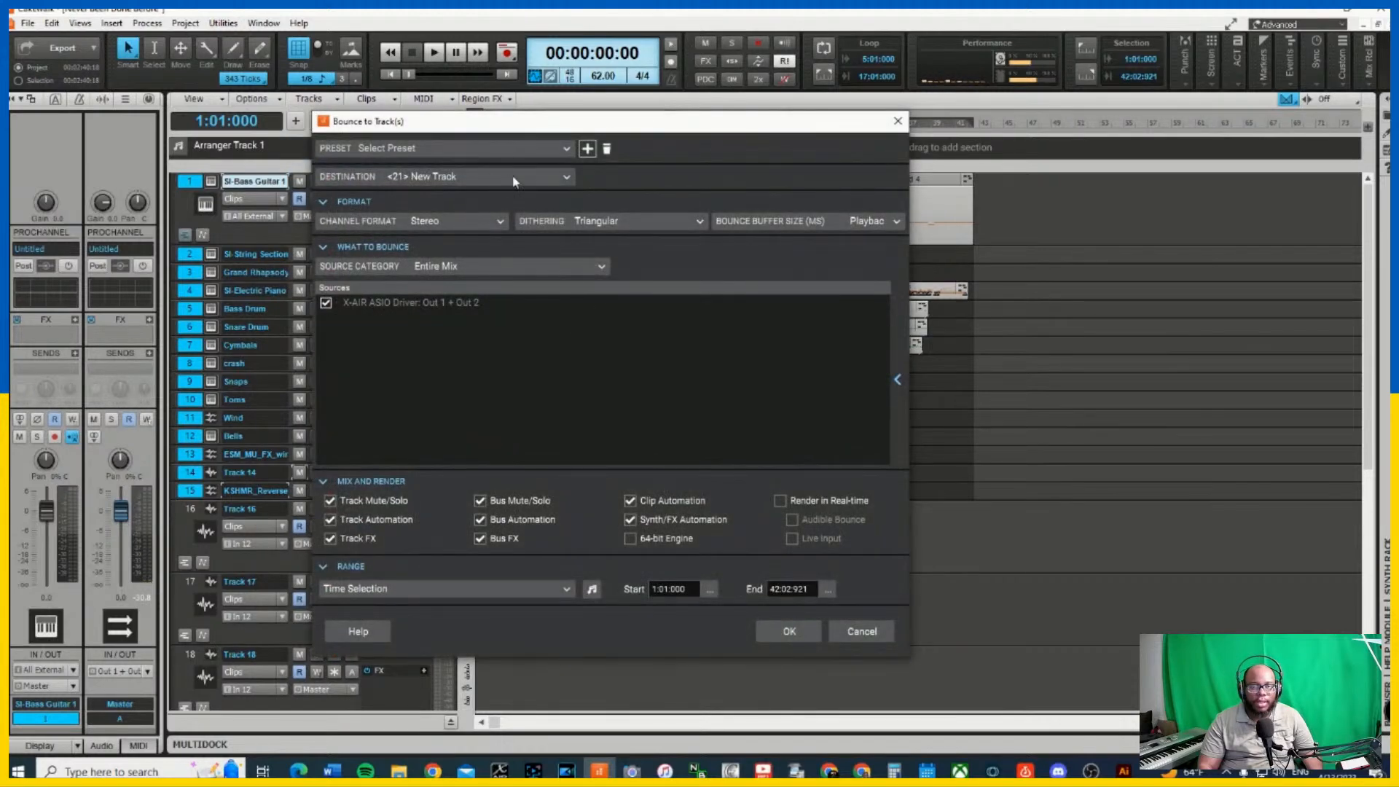
click(568, 149)
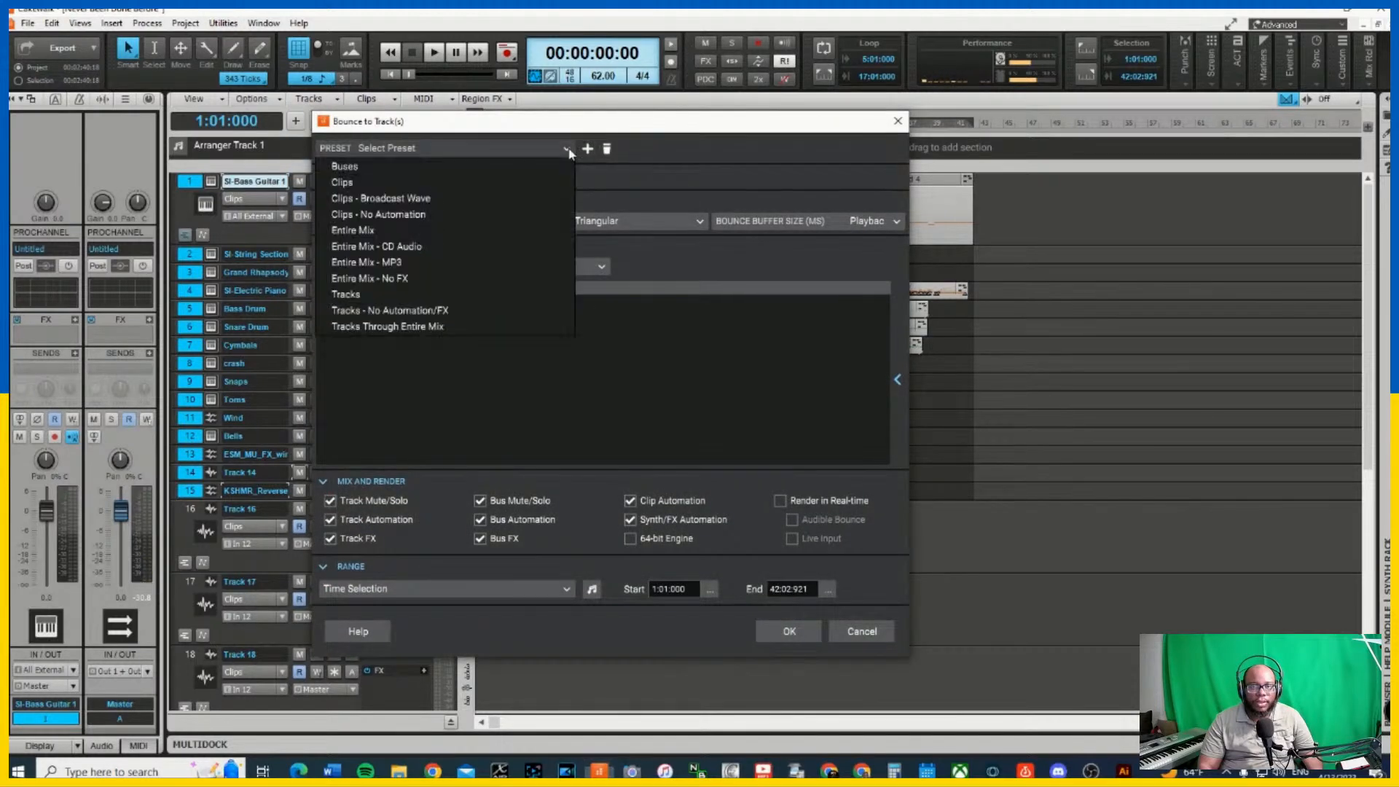
click(409, 229)
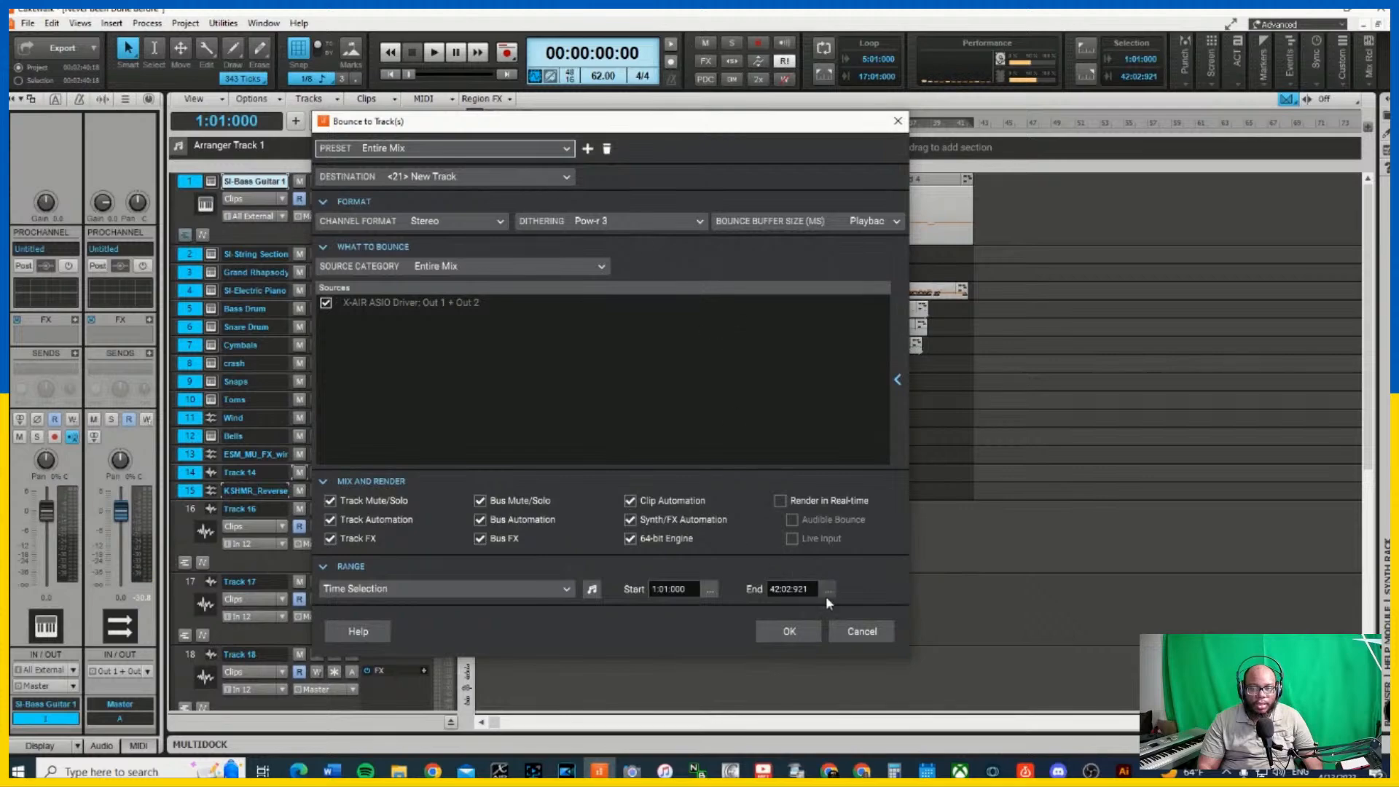
click(794, 632)
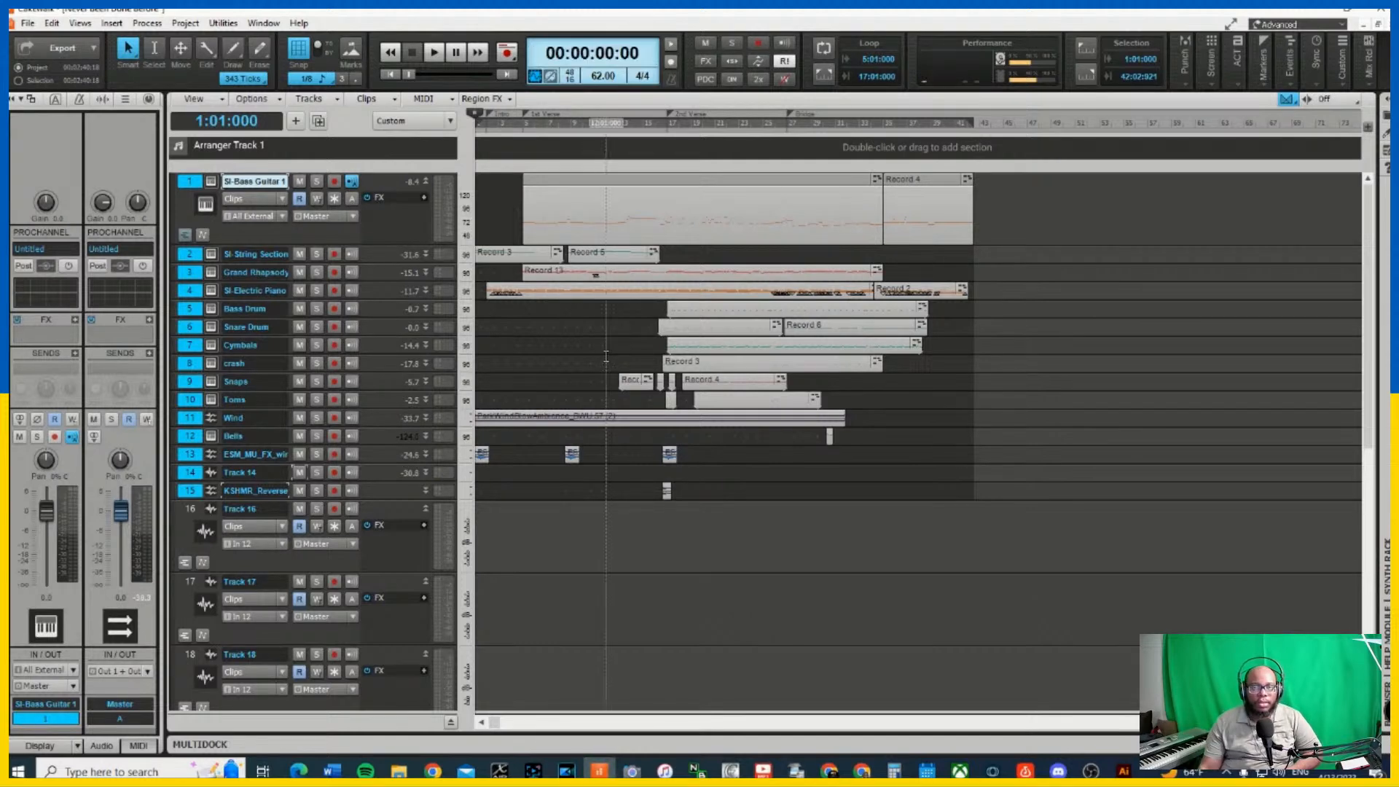
scroll(606, 356, down, 5)
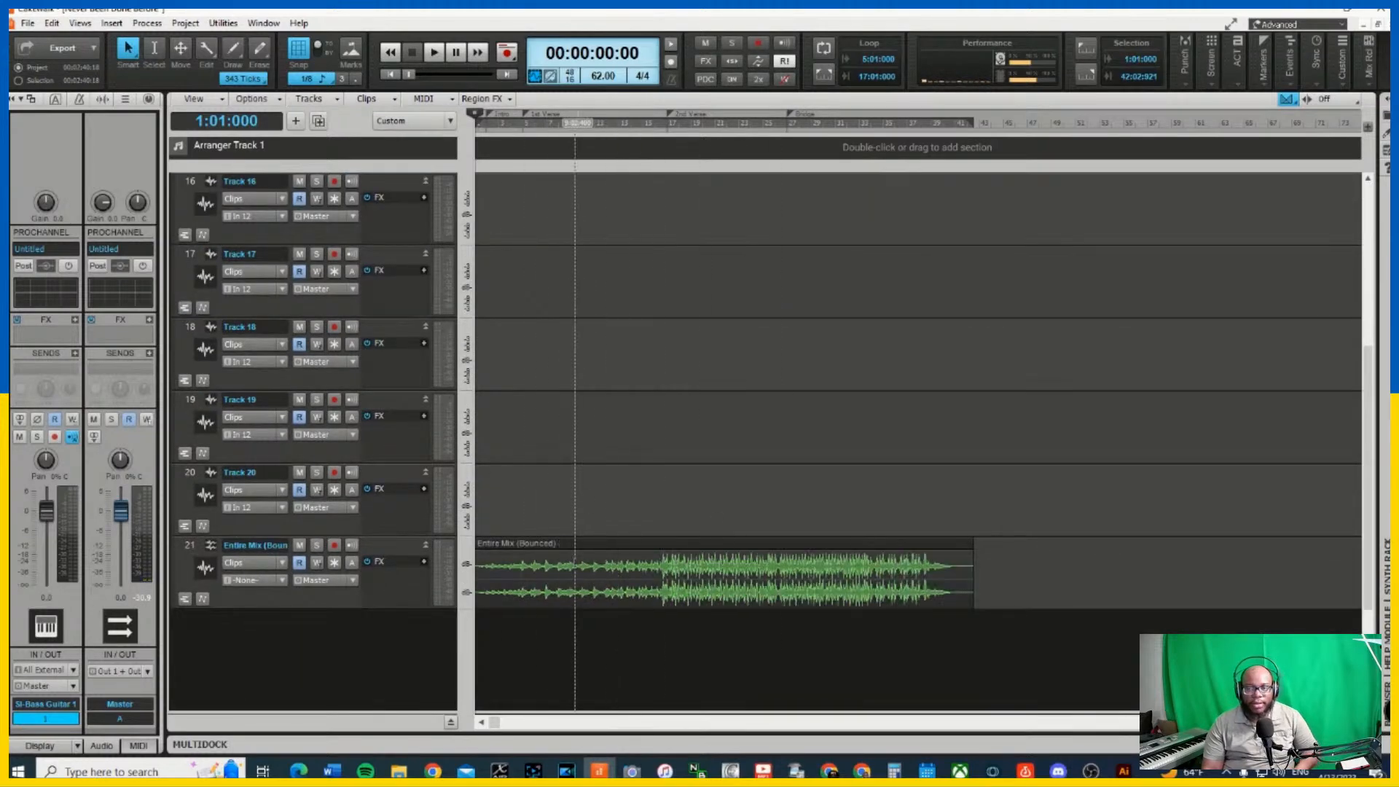
scroll(566, 365, up, 5)
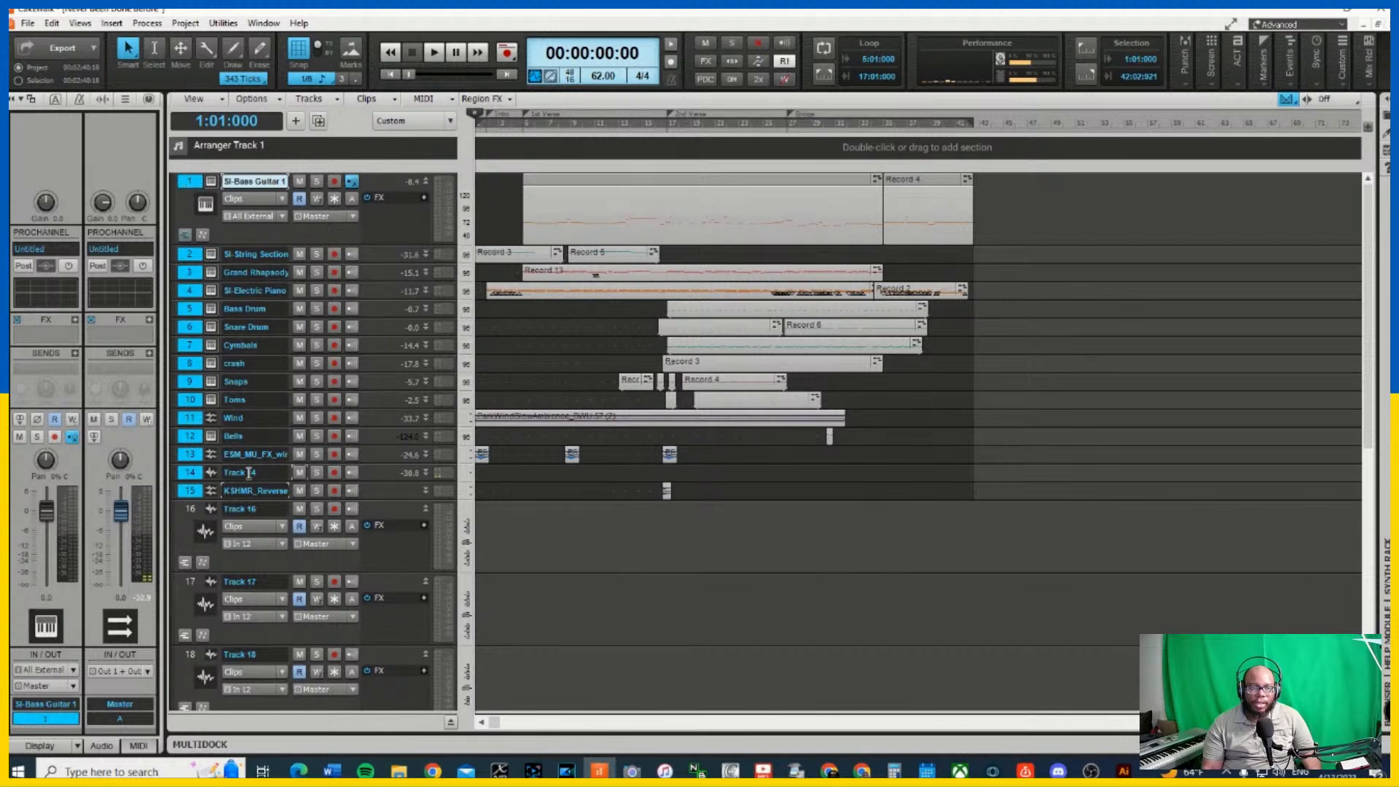
Archive the fifteen selected tracks, clear the selection and return the playhead to the song start
right_click(195, 188)
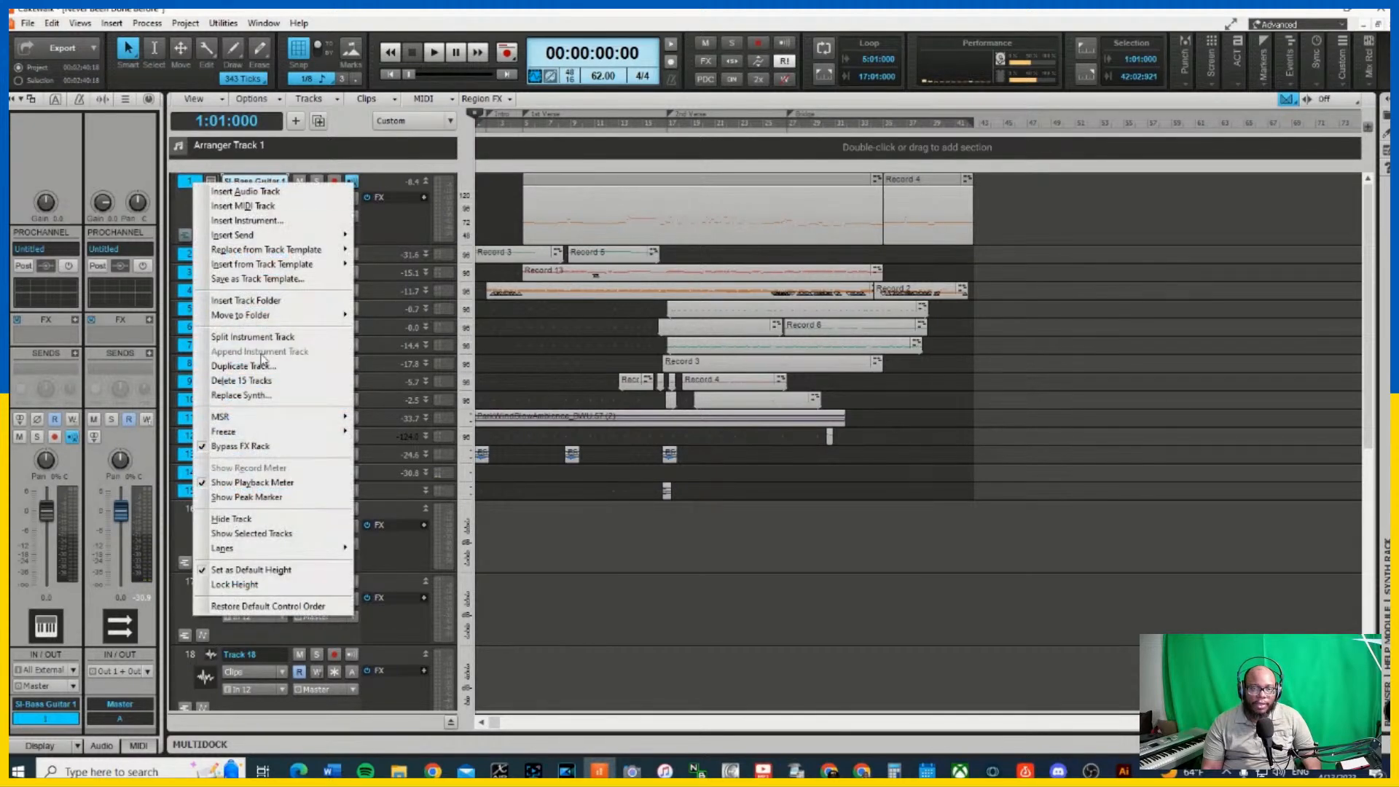
right_click(187, 191)
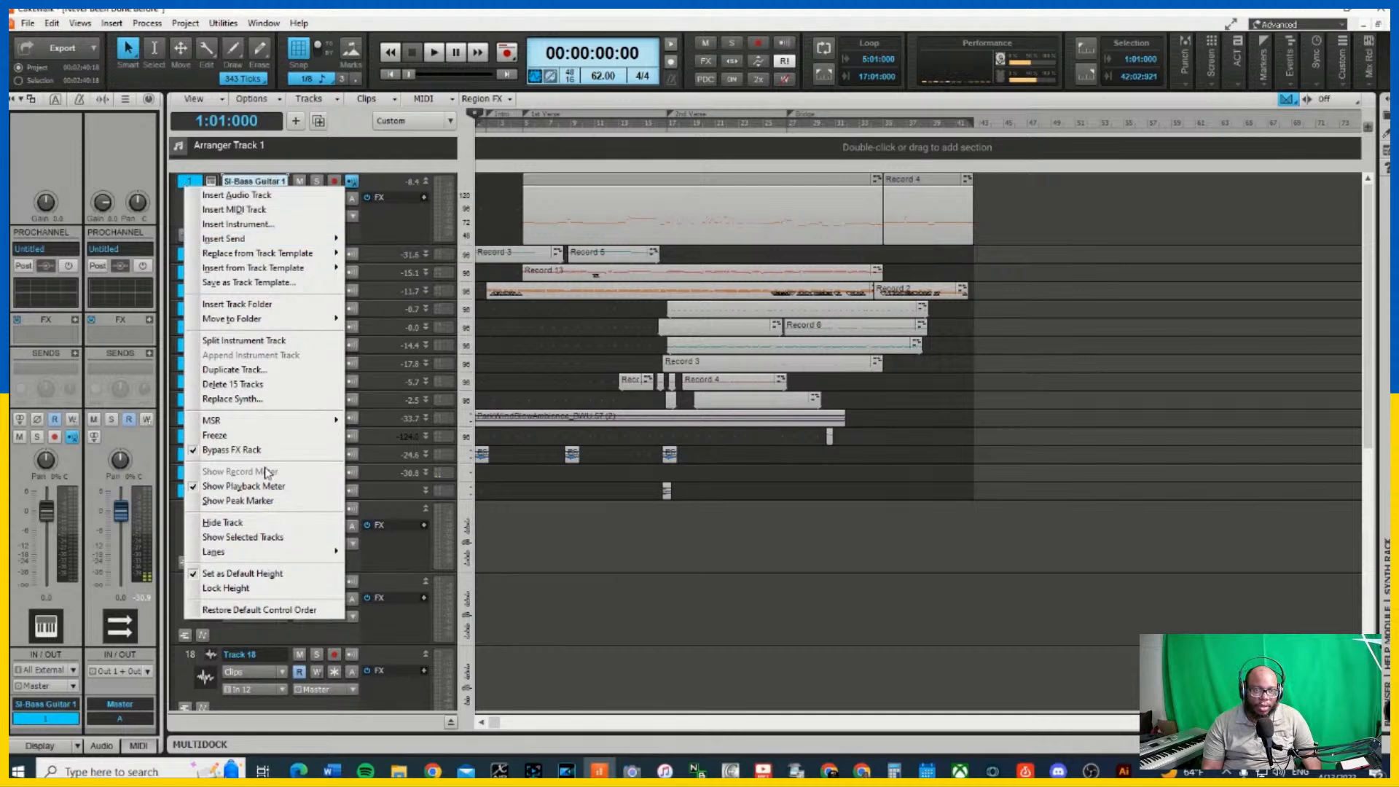
mouse_move(215, 424)
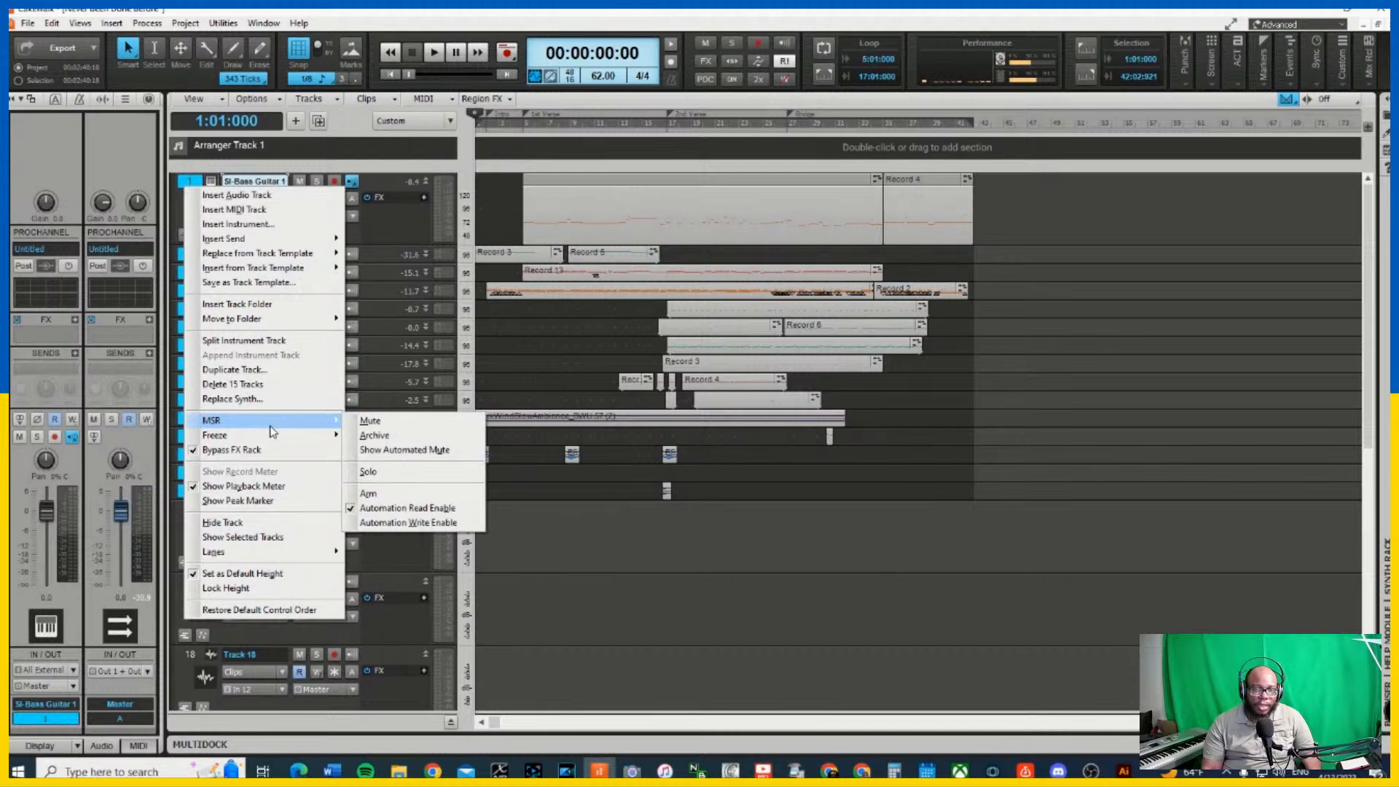
click(398, 435)
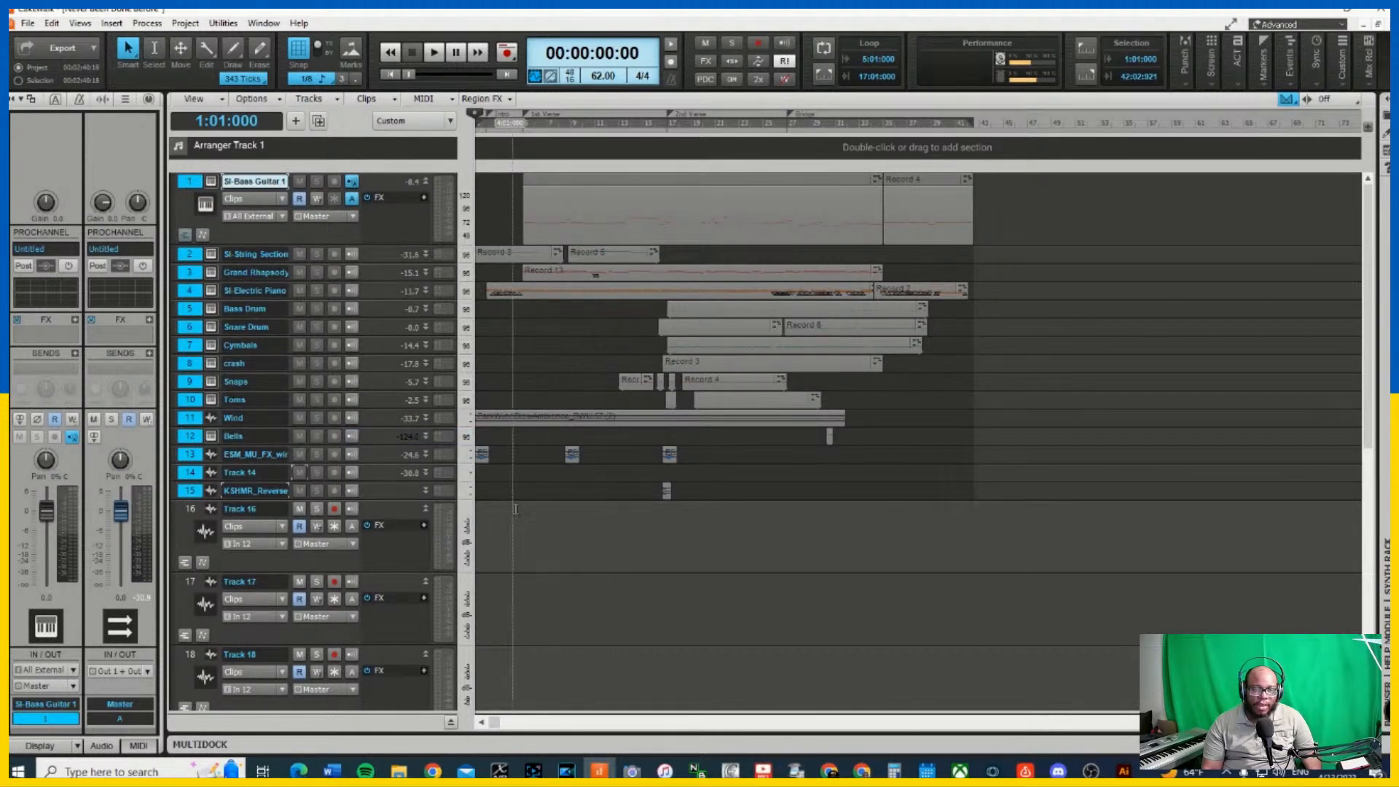
click(515, 124)
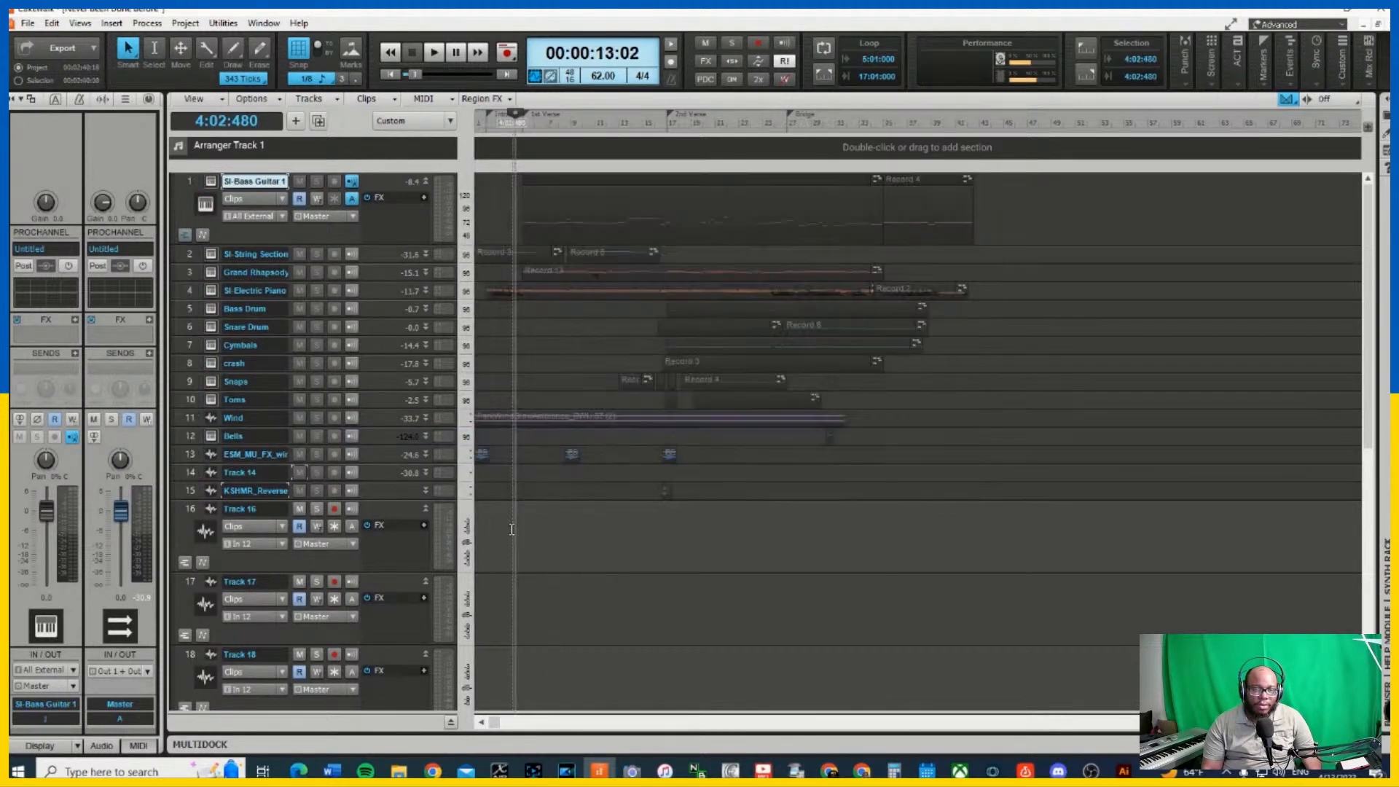
click(391, 74)
Mute the bounced Entire Mix track and play the project to check the archived tracks, then return to the song start
scroll(315, 452, down, 6)
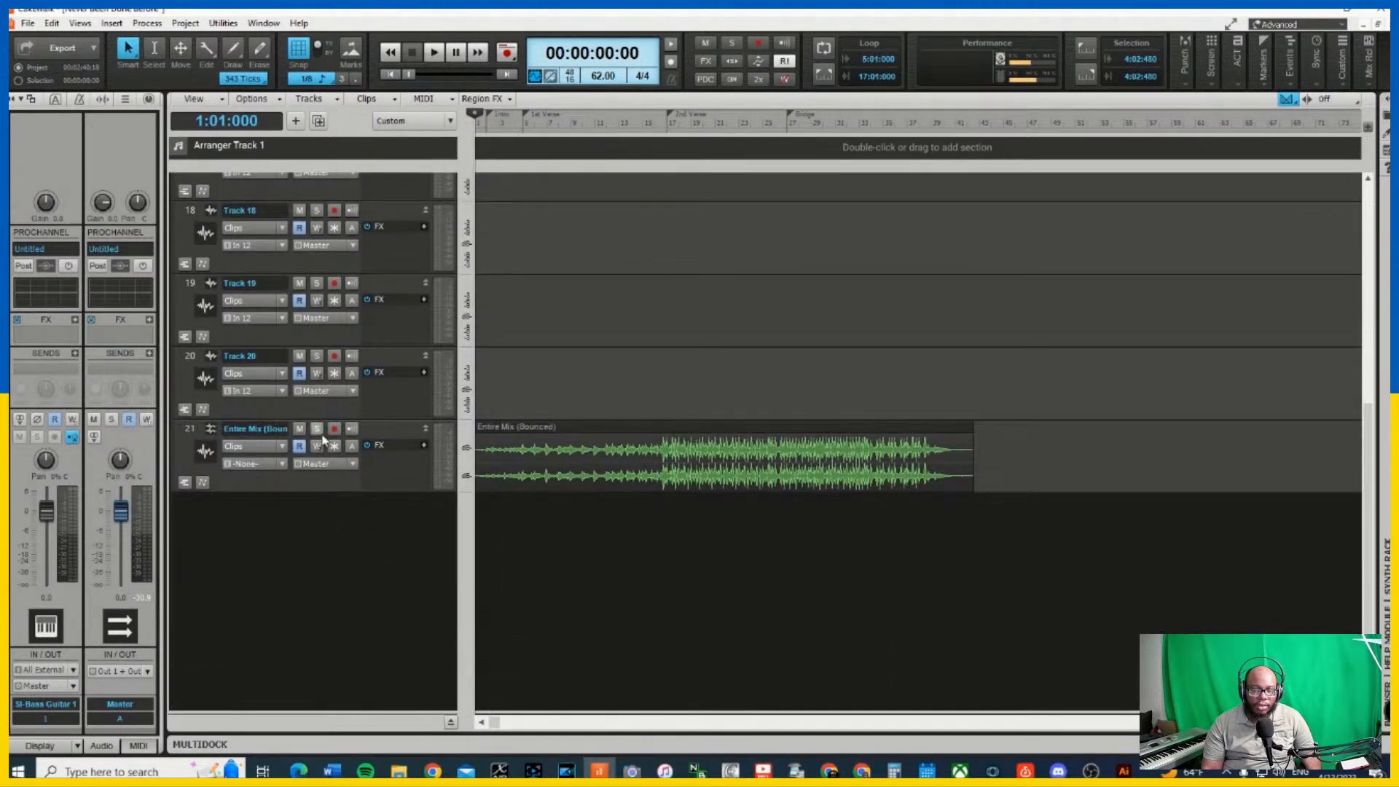
click(299, 429)
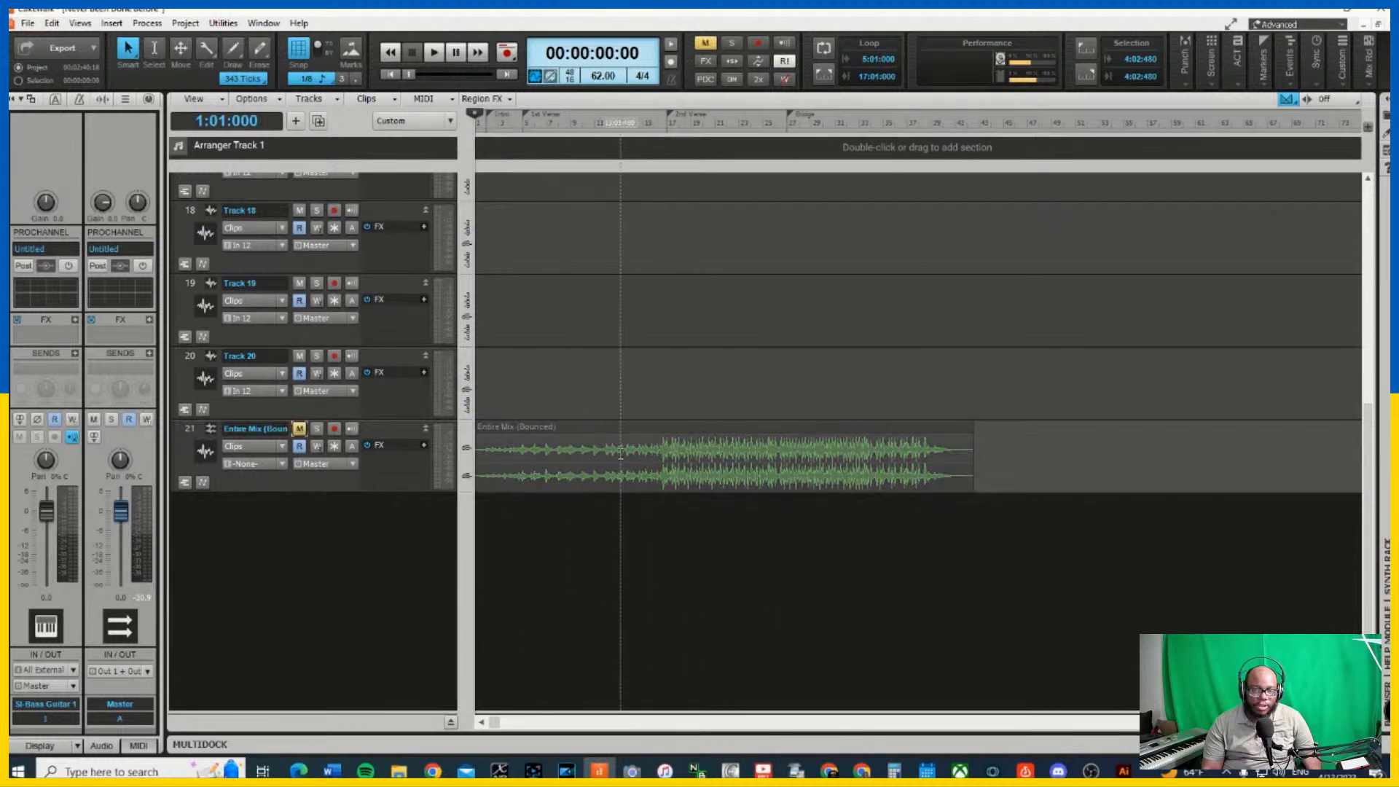
scroll(600, 446, up, 5)
scroll(600, 446, up, 3)
key(space)
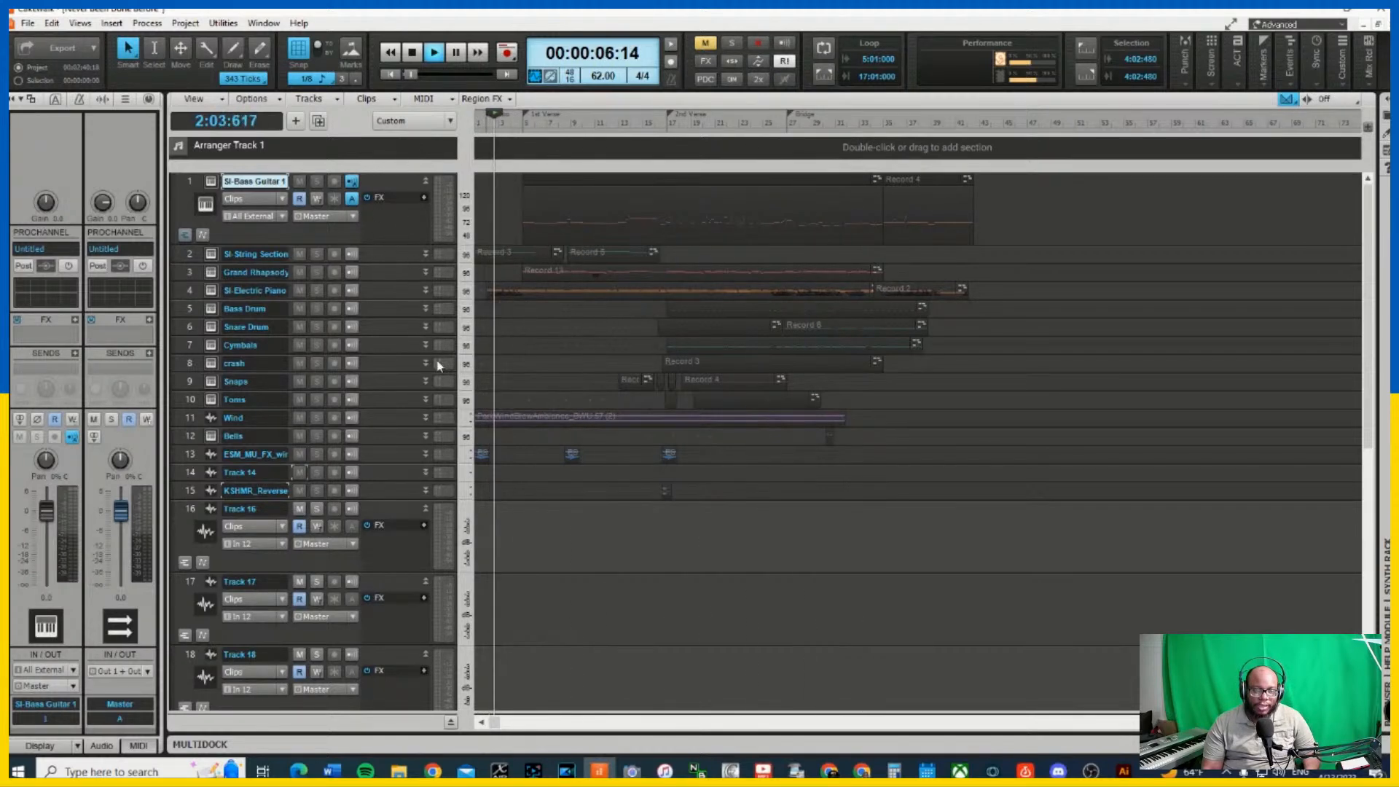
click(411, 53)
click(392, 75)
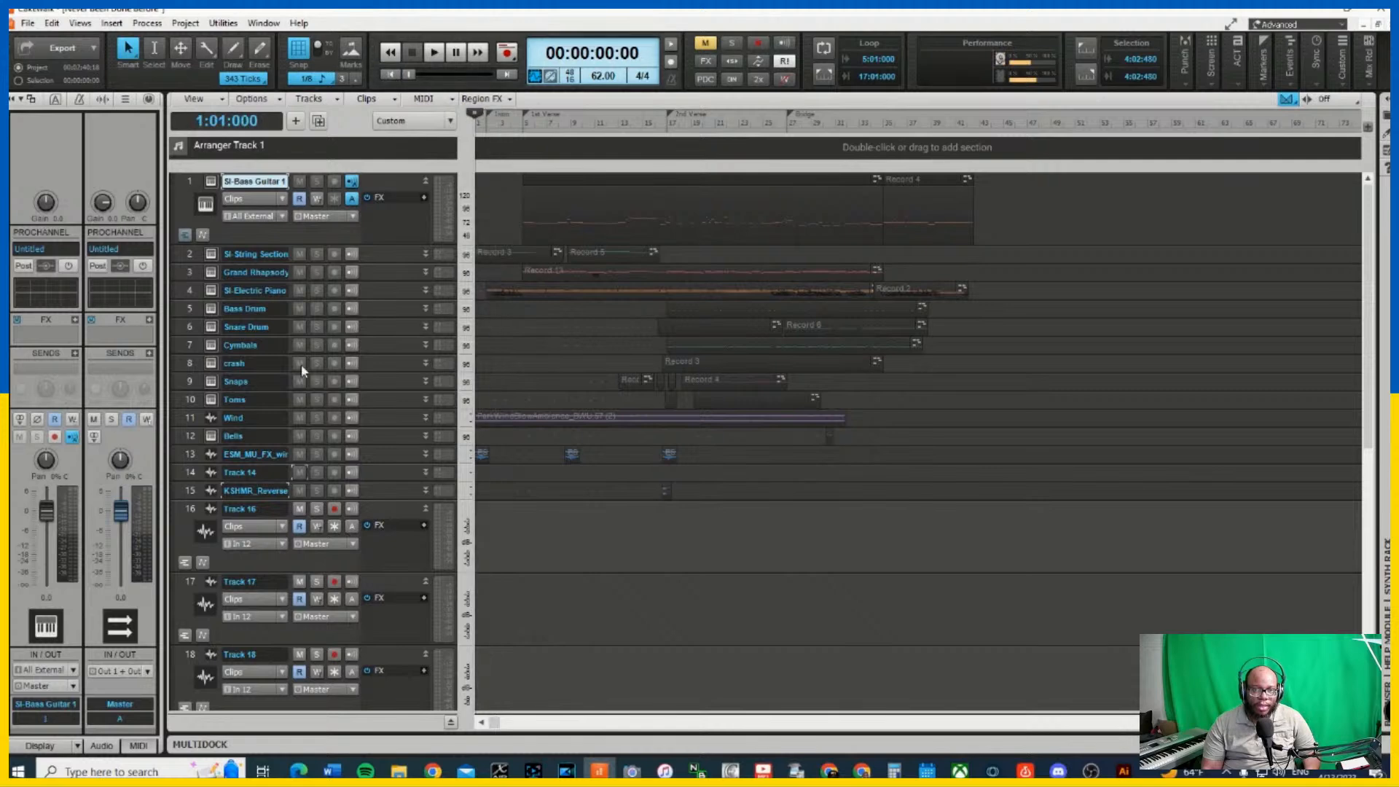
Unmute the bounced Entire Mix track, play it briefly and return the playhead to the song start
scroll(306, 455, down, 5)
scroll(306, 455, down, 2)
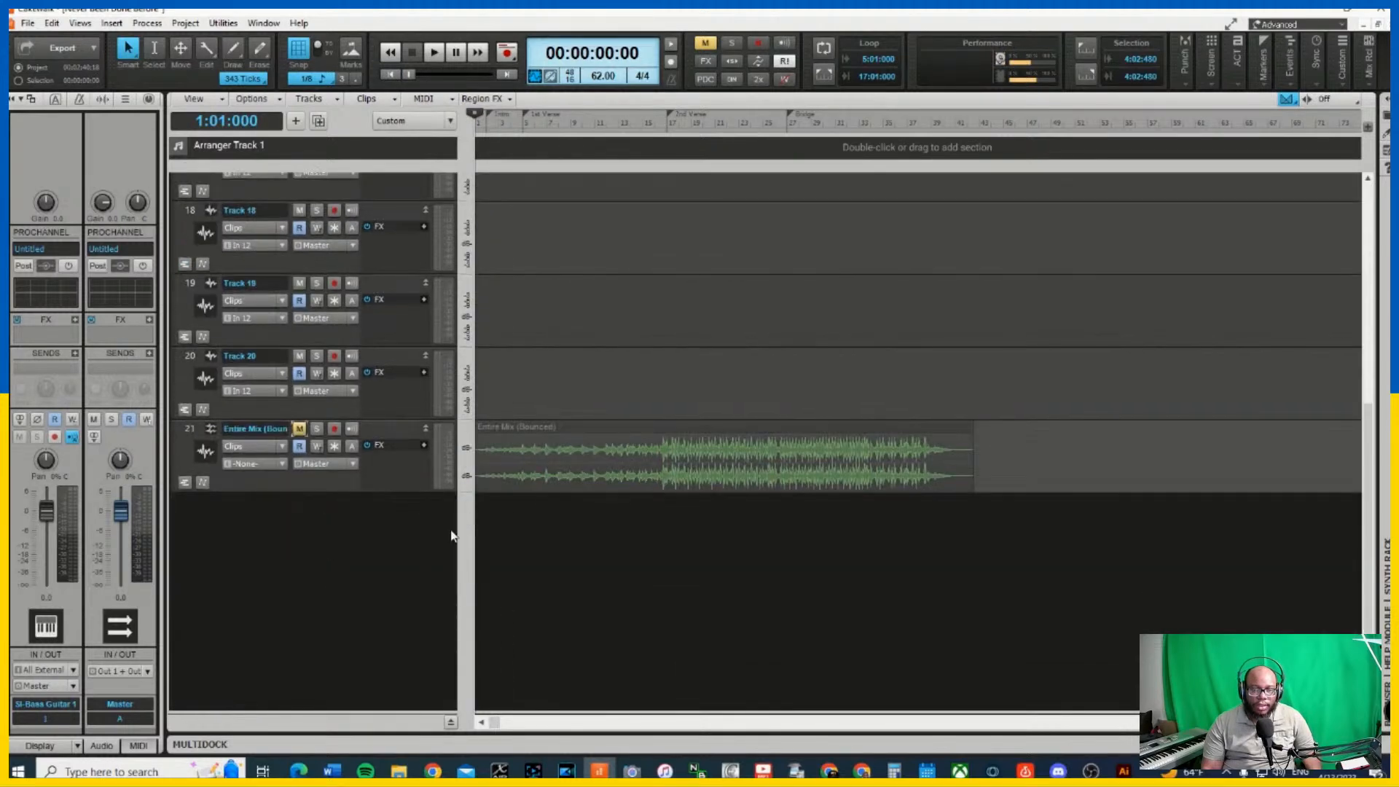
click(299, 428)
key(space)
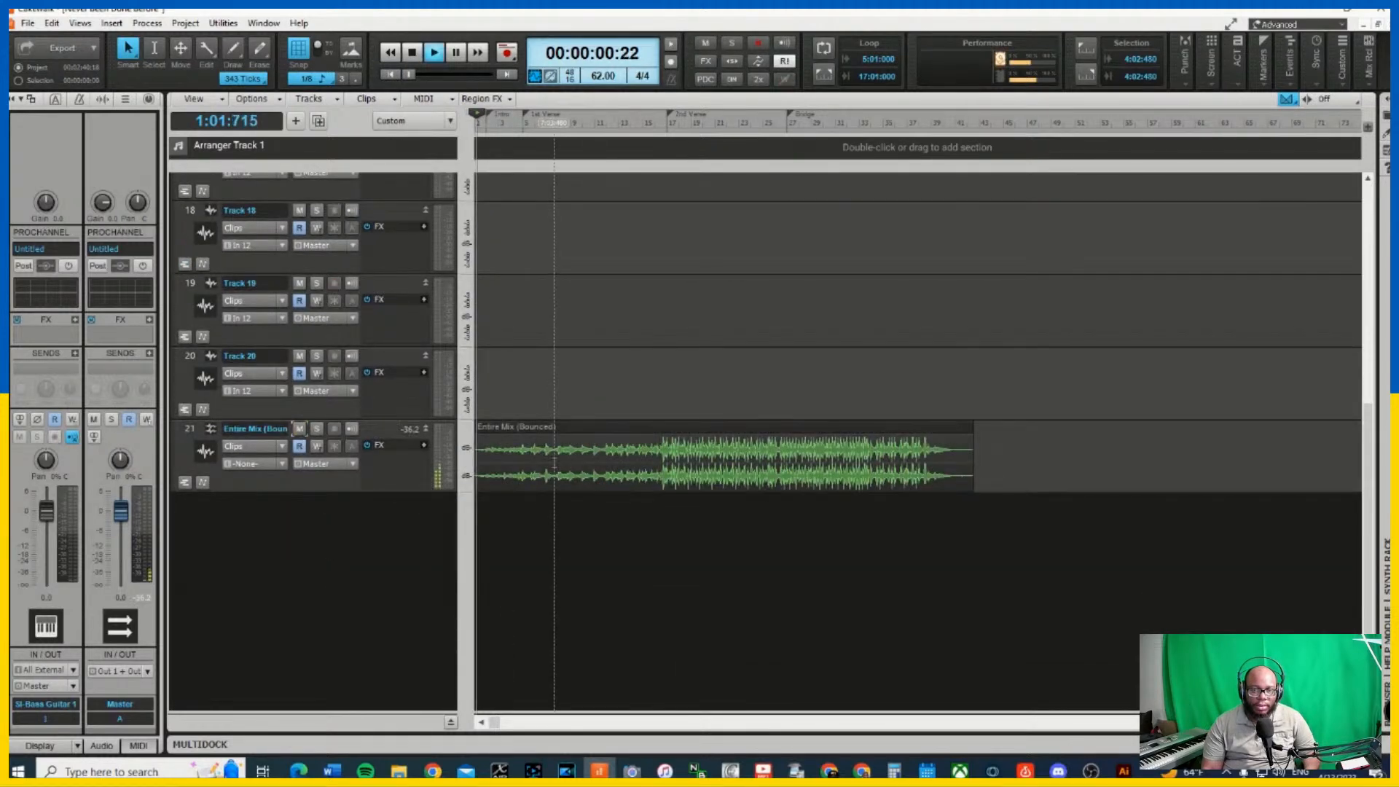
key(space)
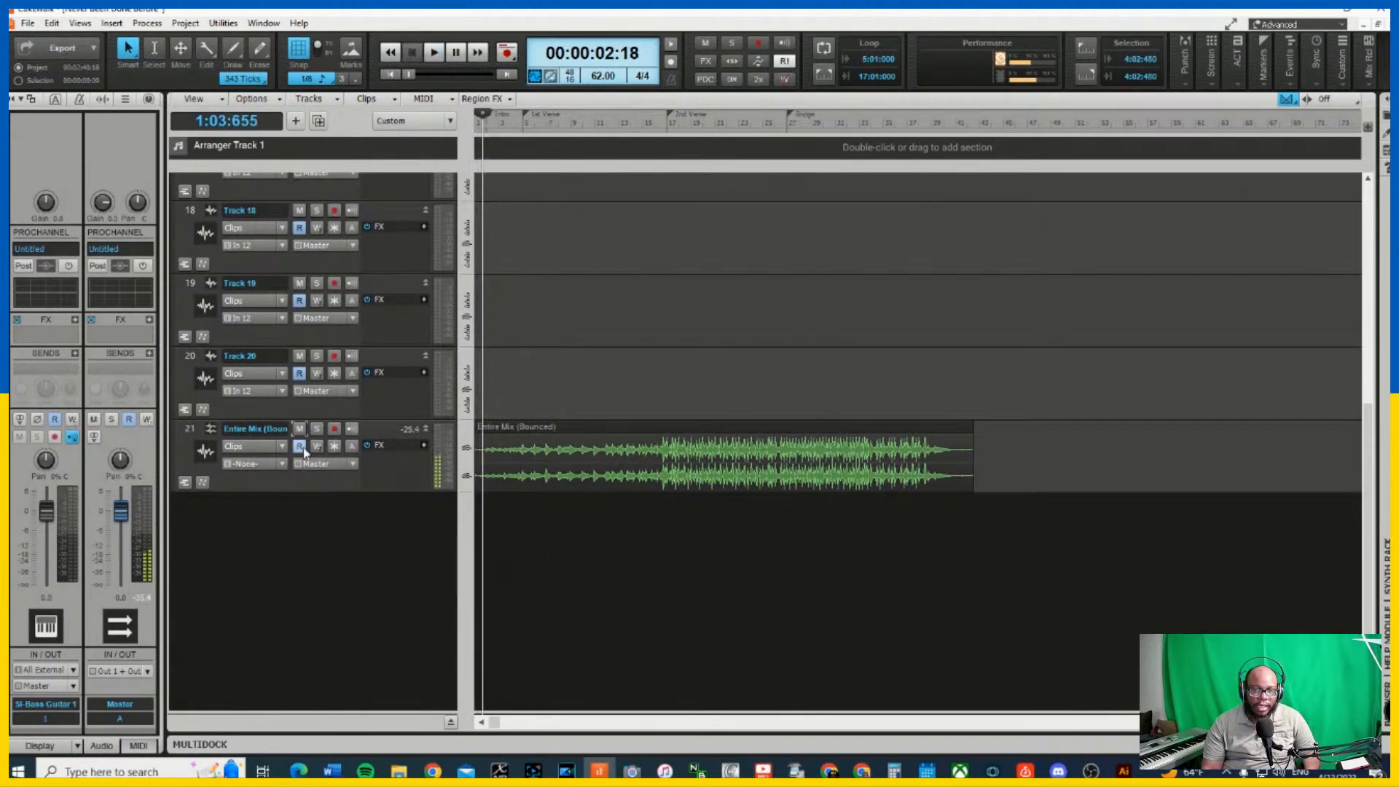
scroll(343, 367, up, 10)
key(w)
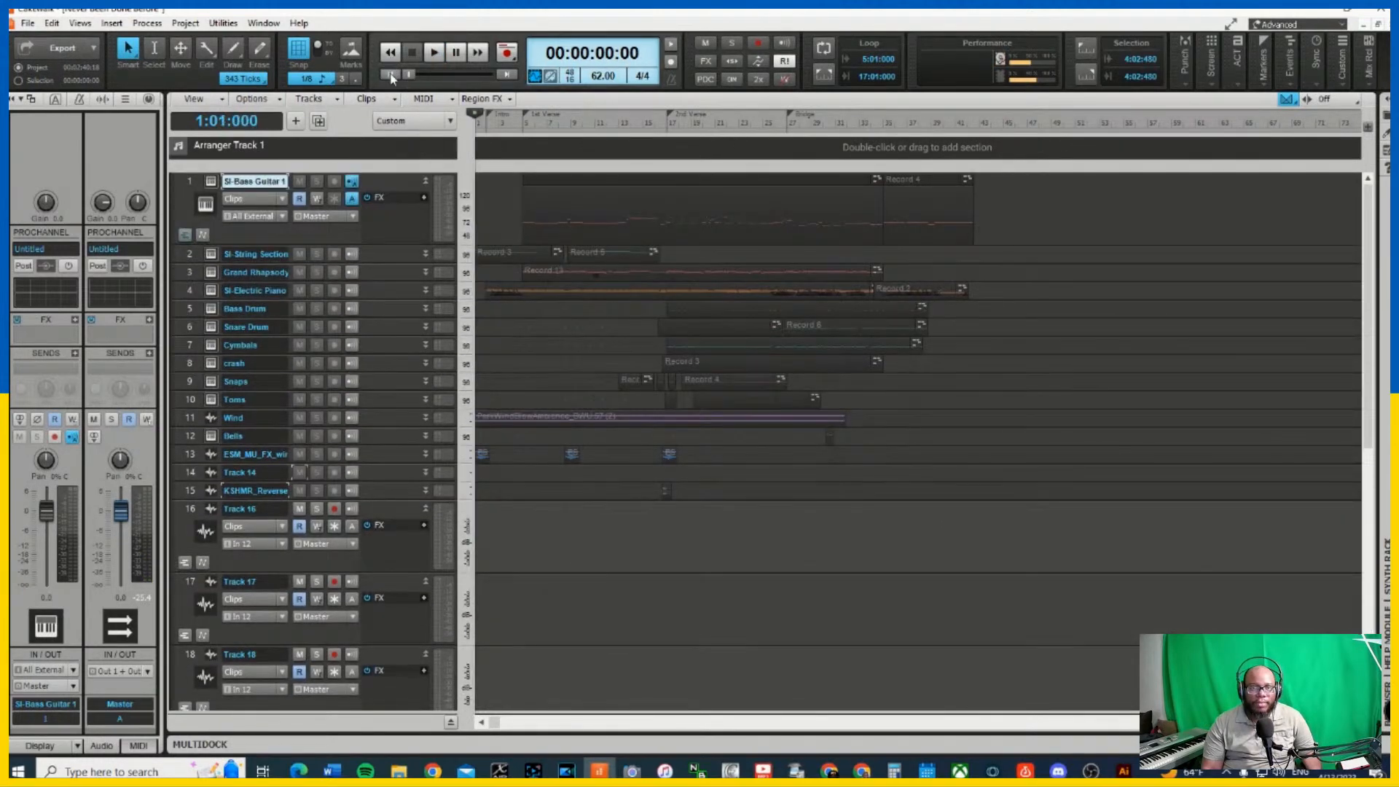
Select the fifteen archived instrument tracks, from SI-Bass Guitar 1 through KSHMR_Reverse, and move them into a new track folder
click(191, 181)
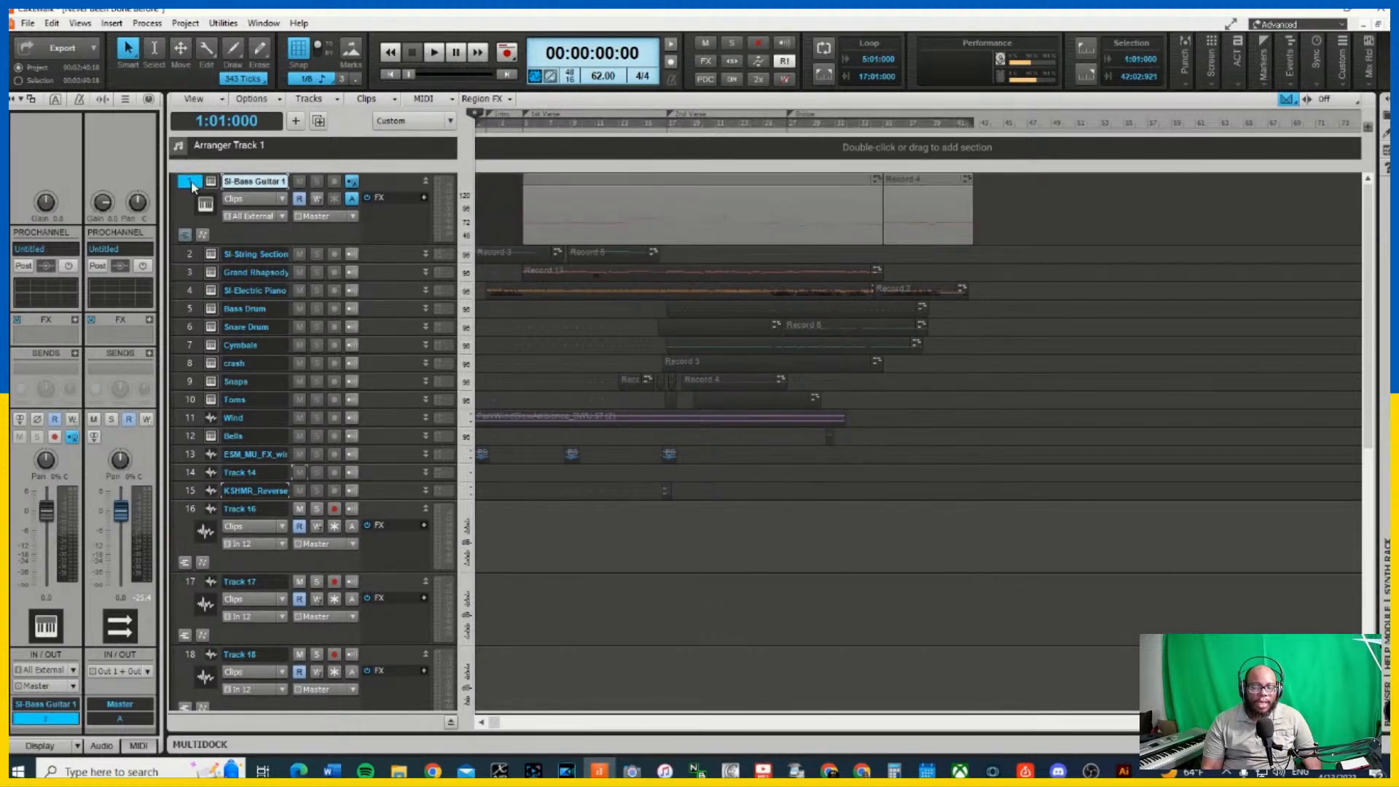
shift+click(192, 492)
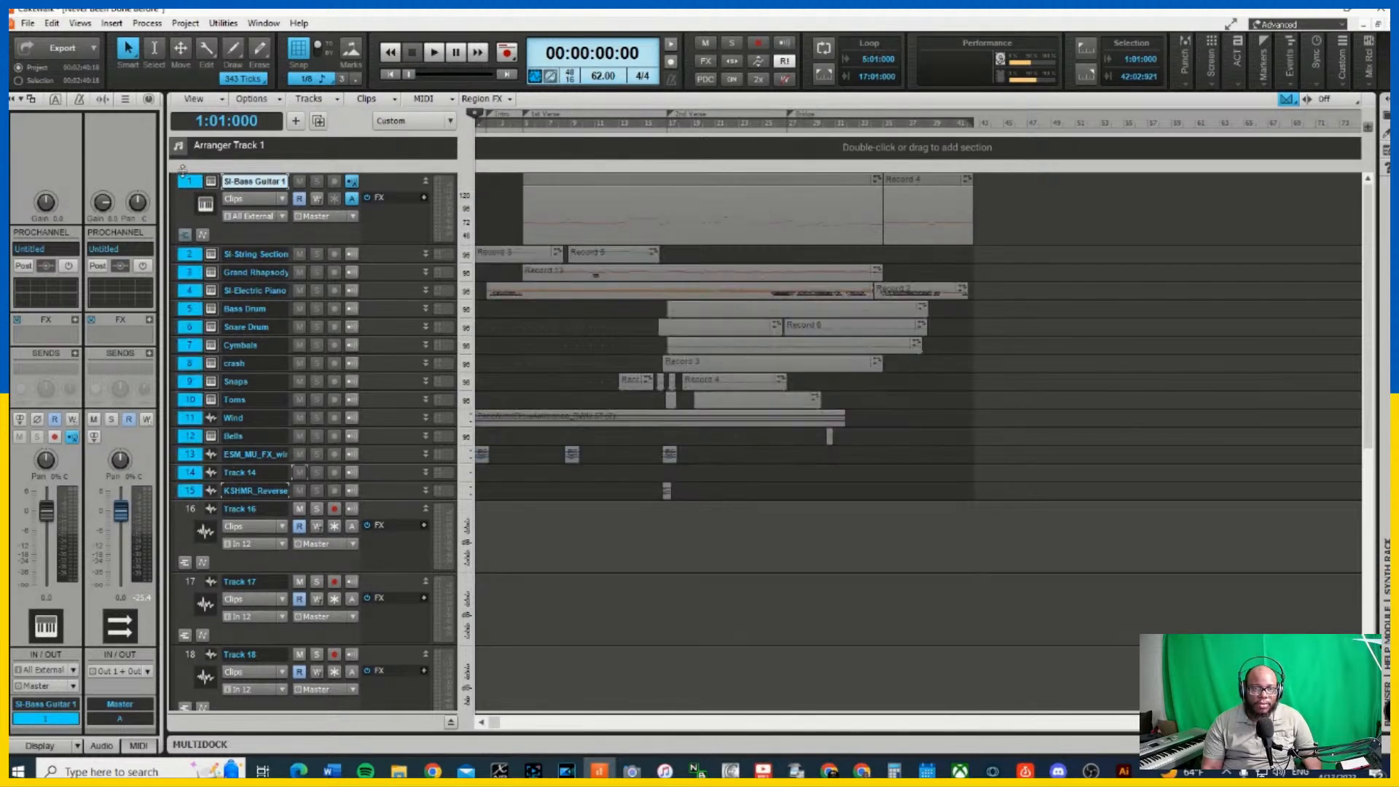
right_click(194, 180)
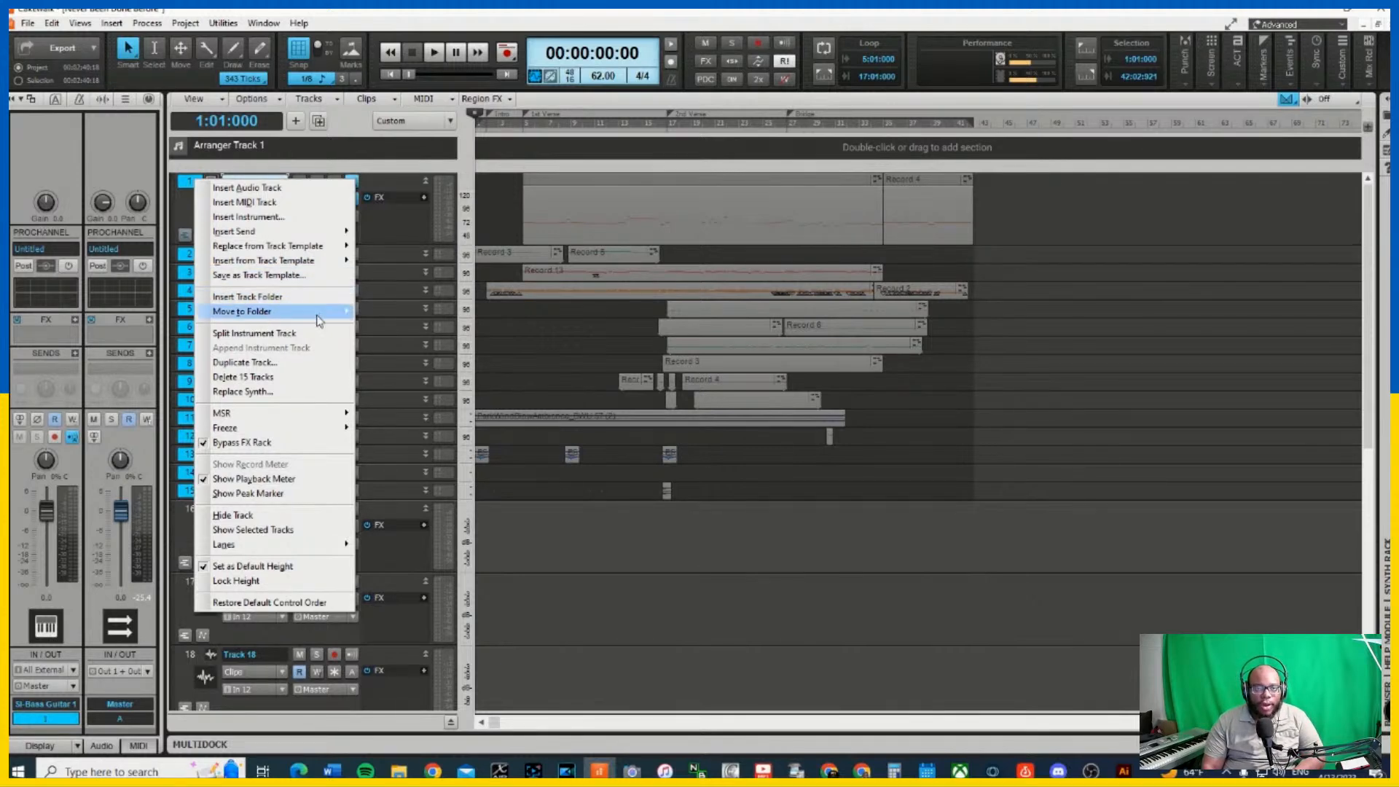
mouse_move(323, 311)
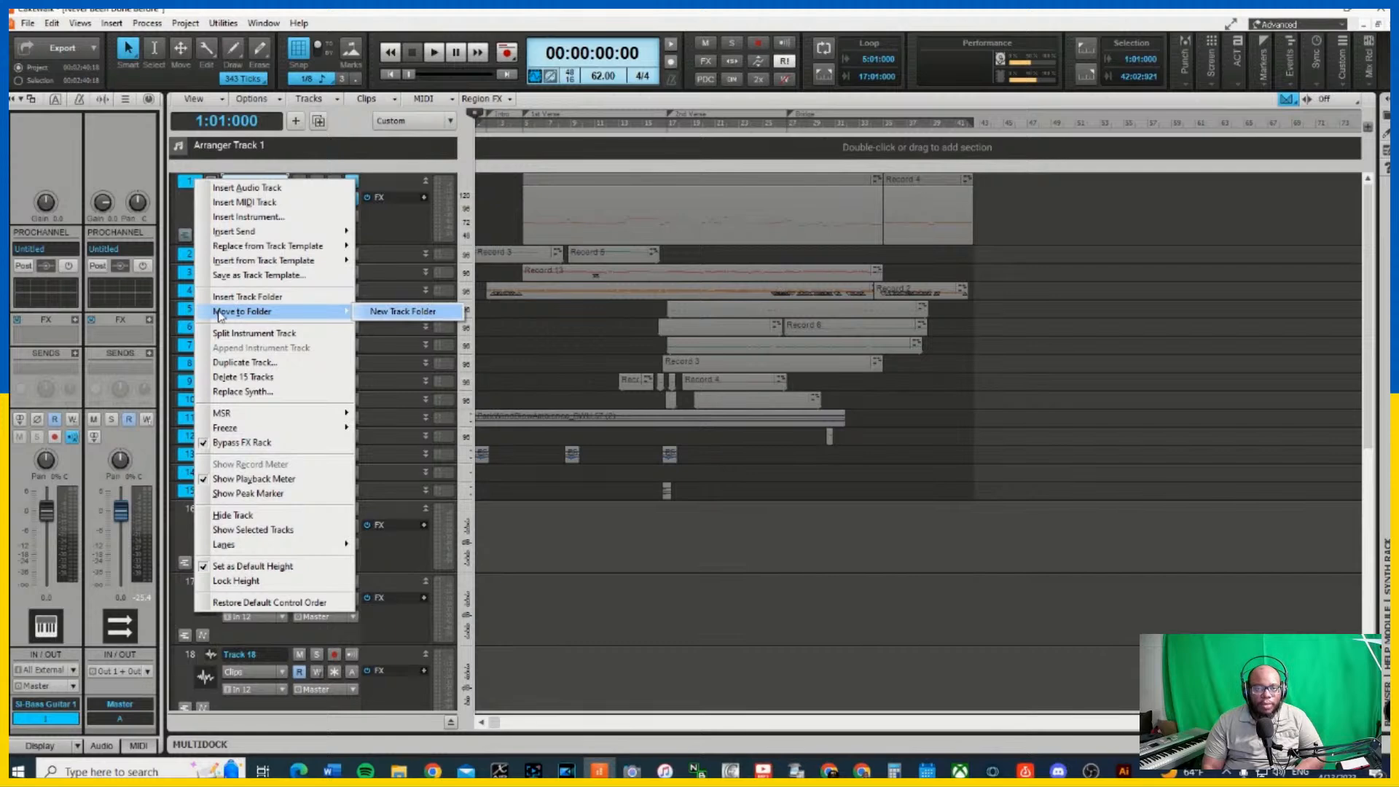
click(405, 313)
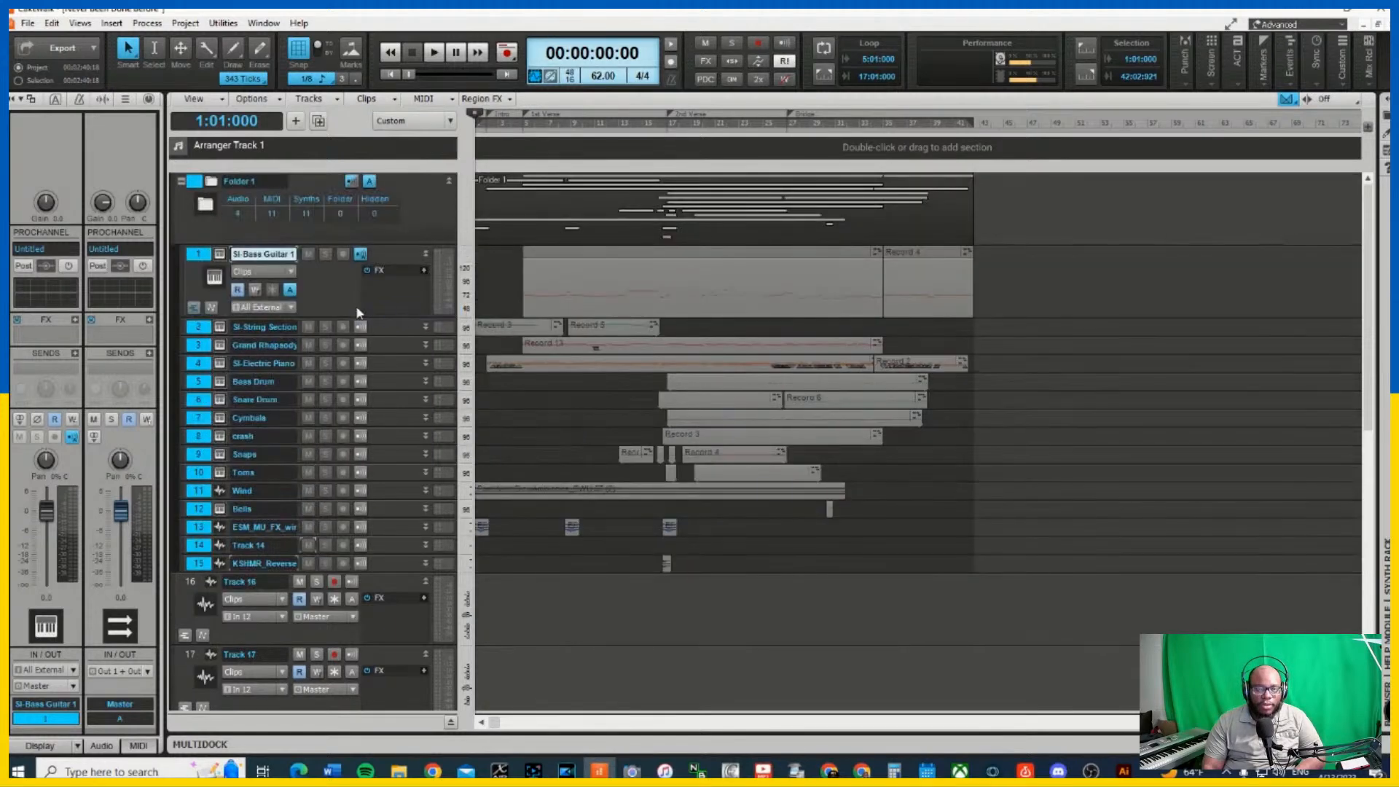
Rename the new track folder as Instrumetns and collapse it
double_click(265, 183)
drag(266, 183, 218, 182)
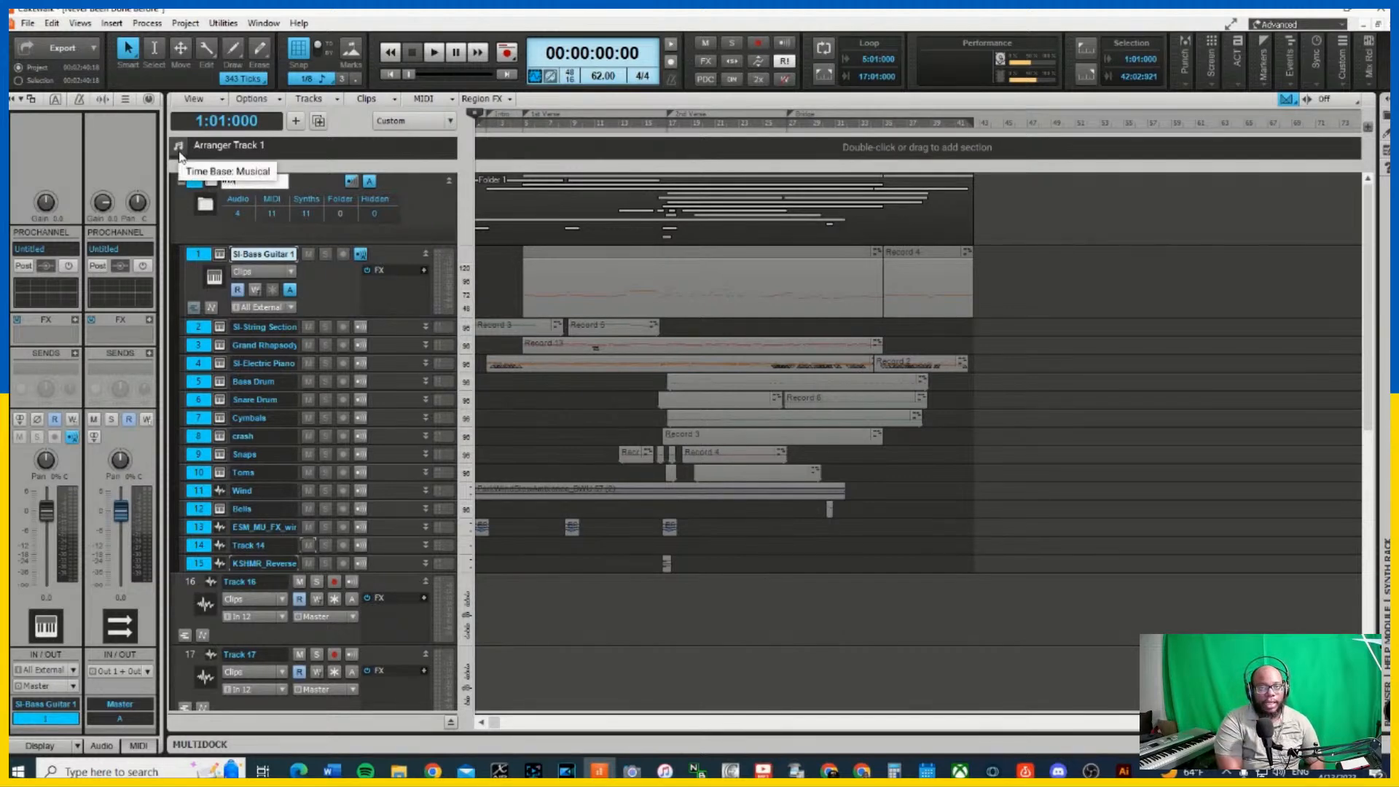
key(Return)
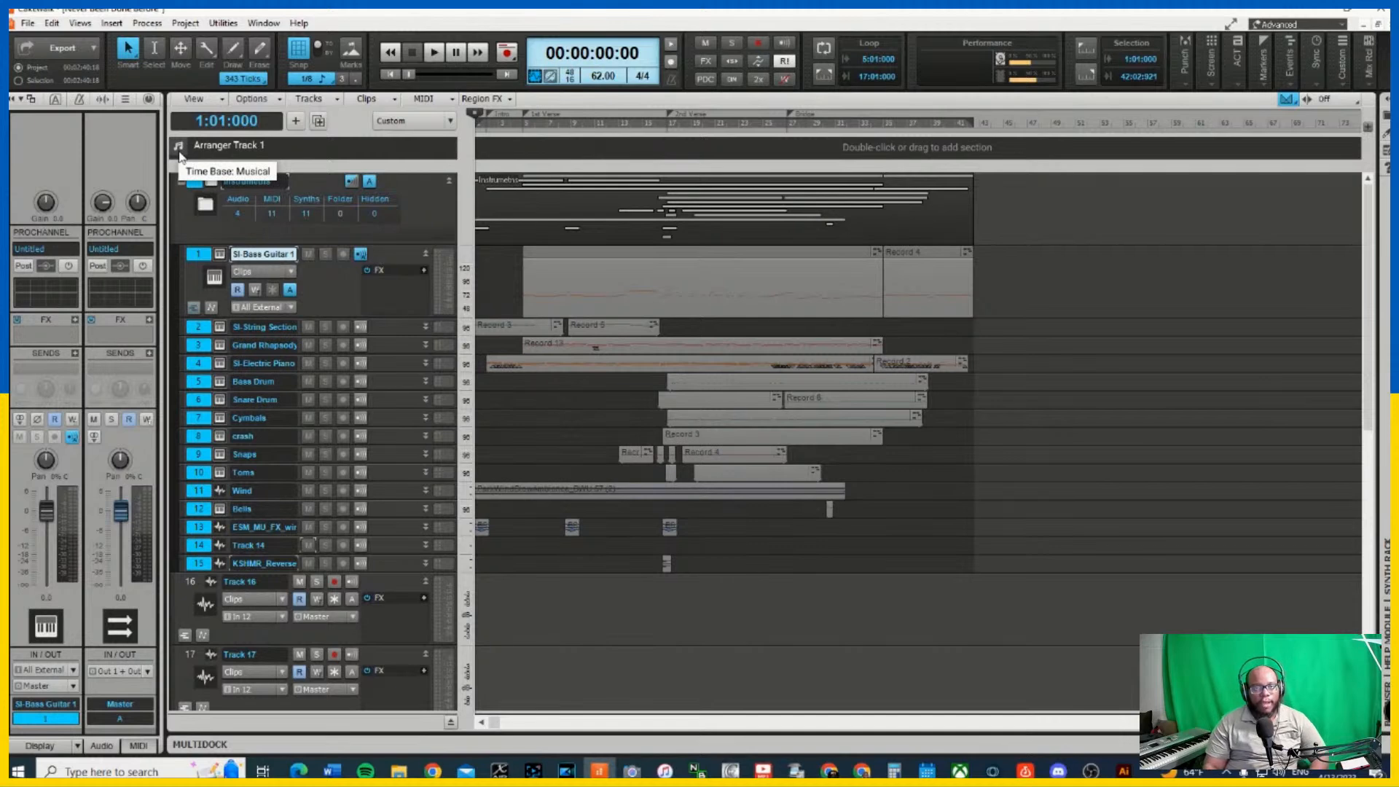
click(181, 182)
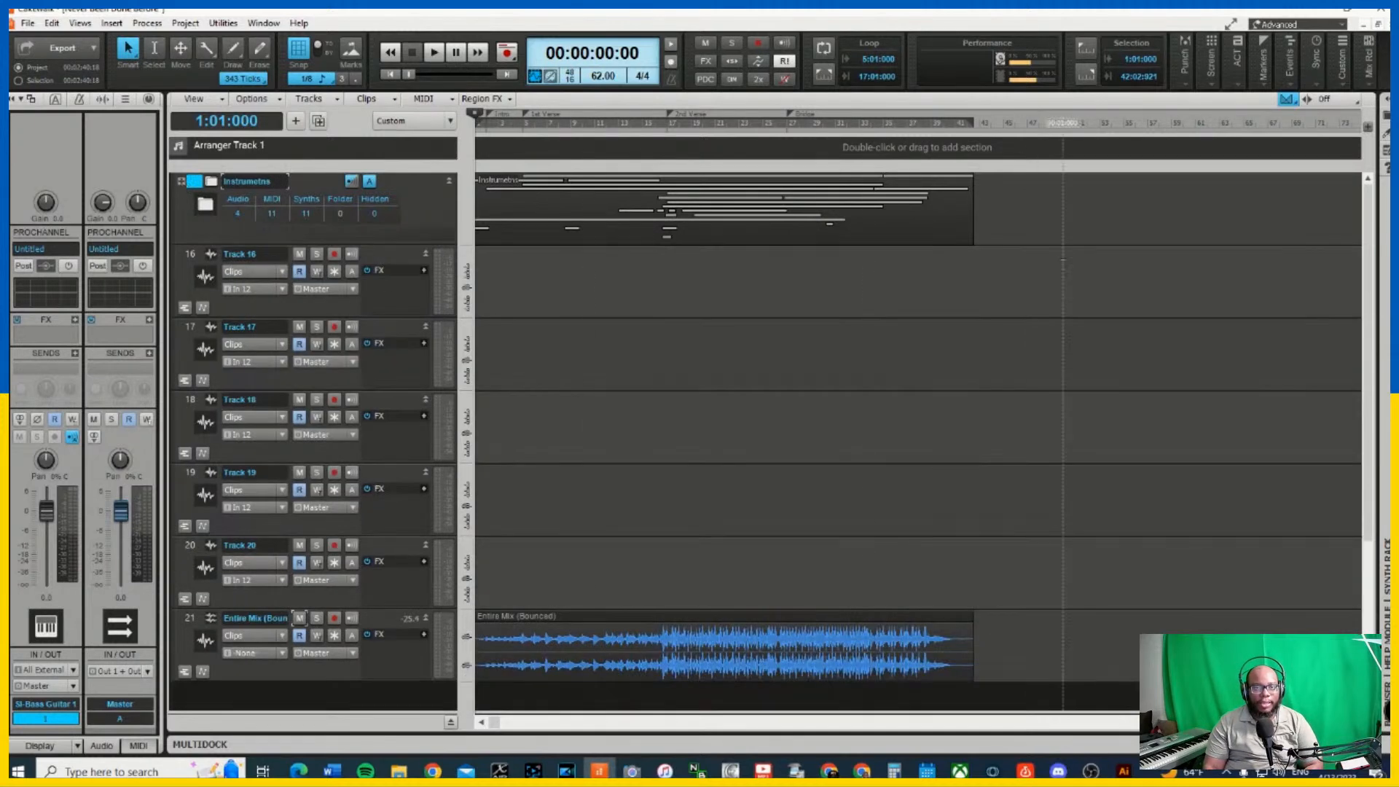
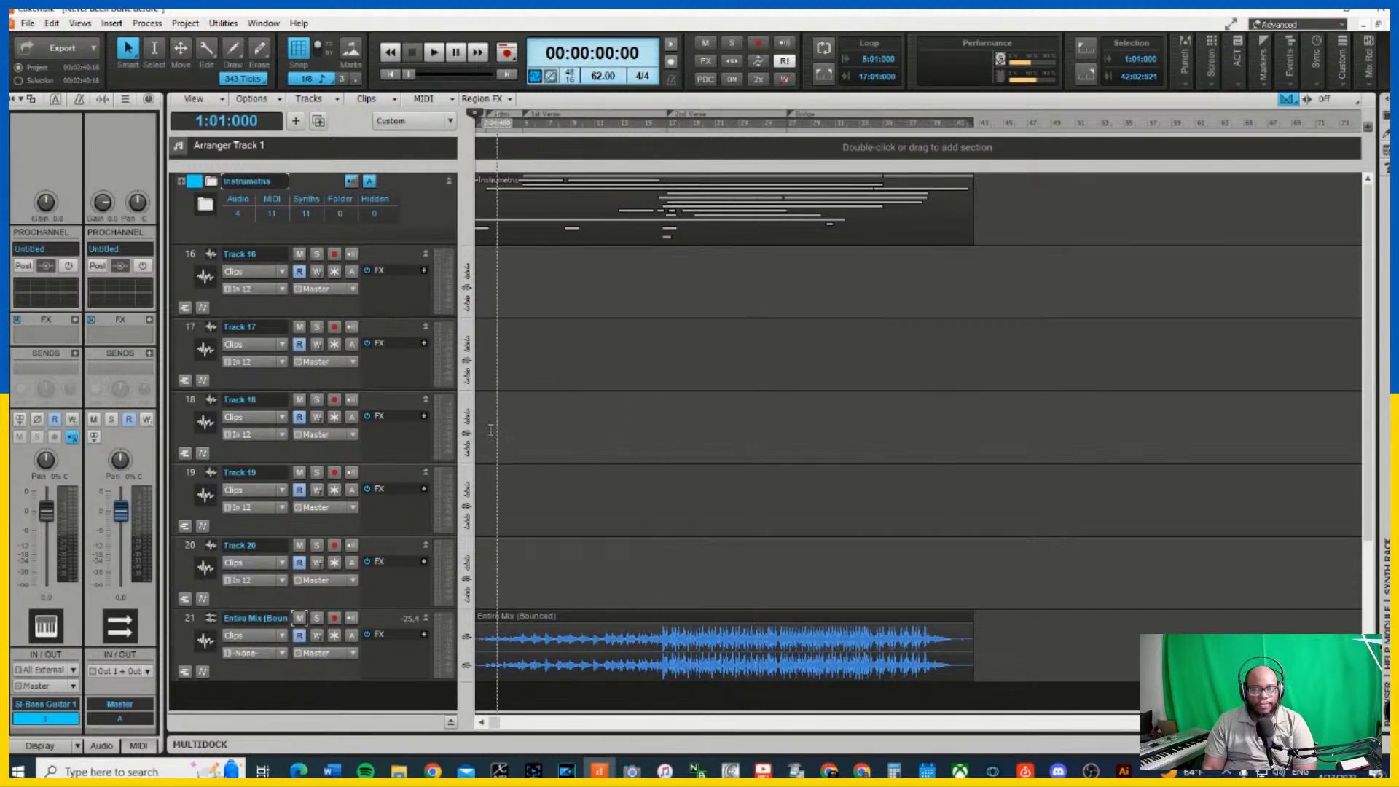
Move the bounced Entire Mix track up to directly below the Instrumetns folder
scroll(737, 454, down, 3)
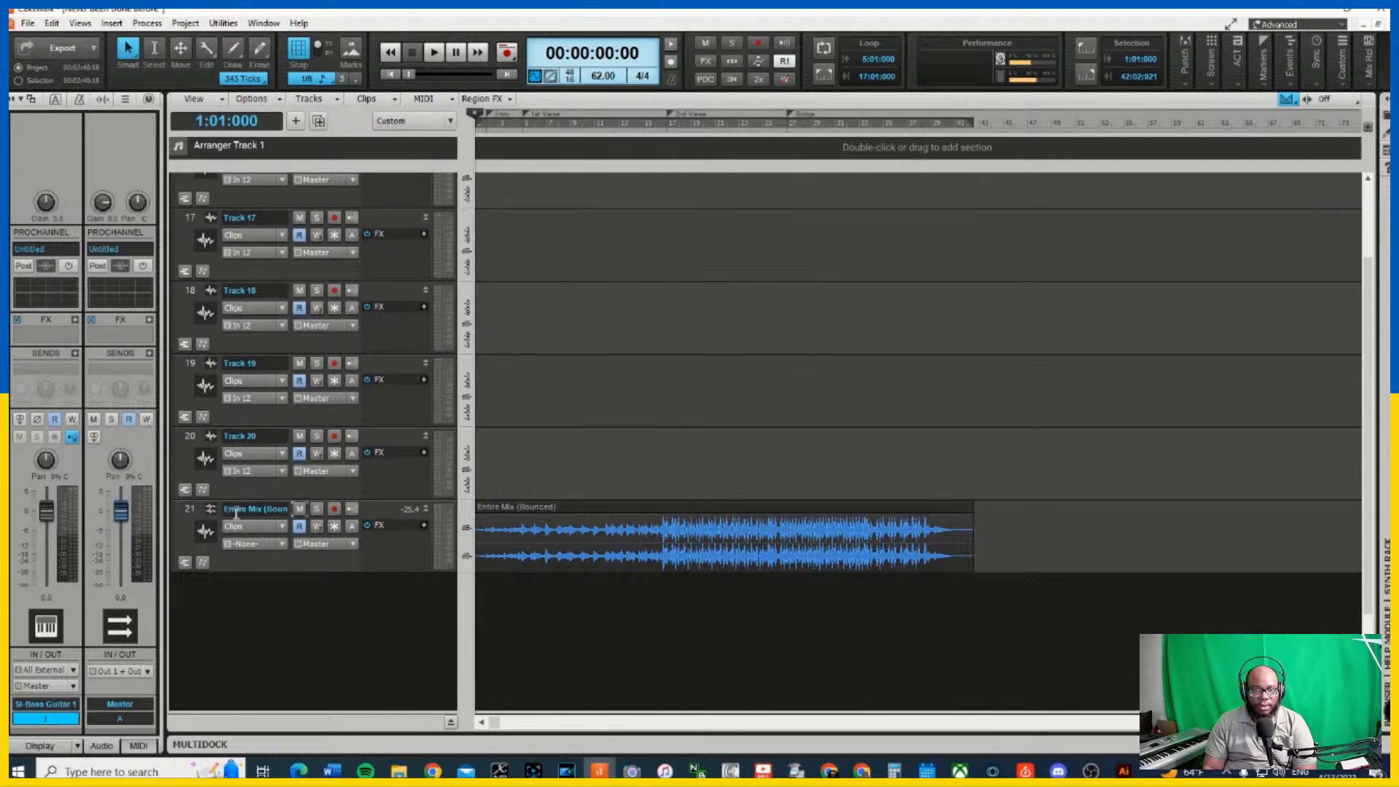
click(191, 518)
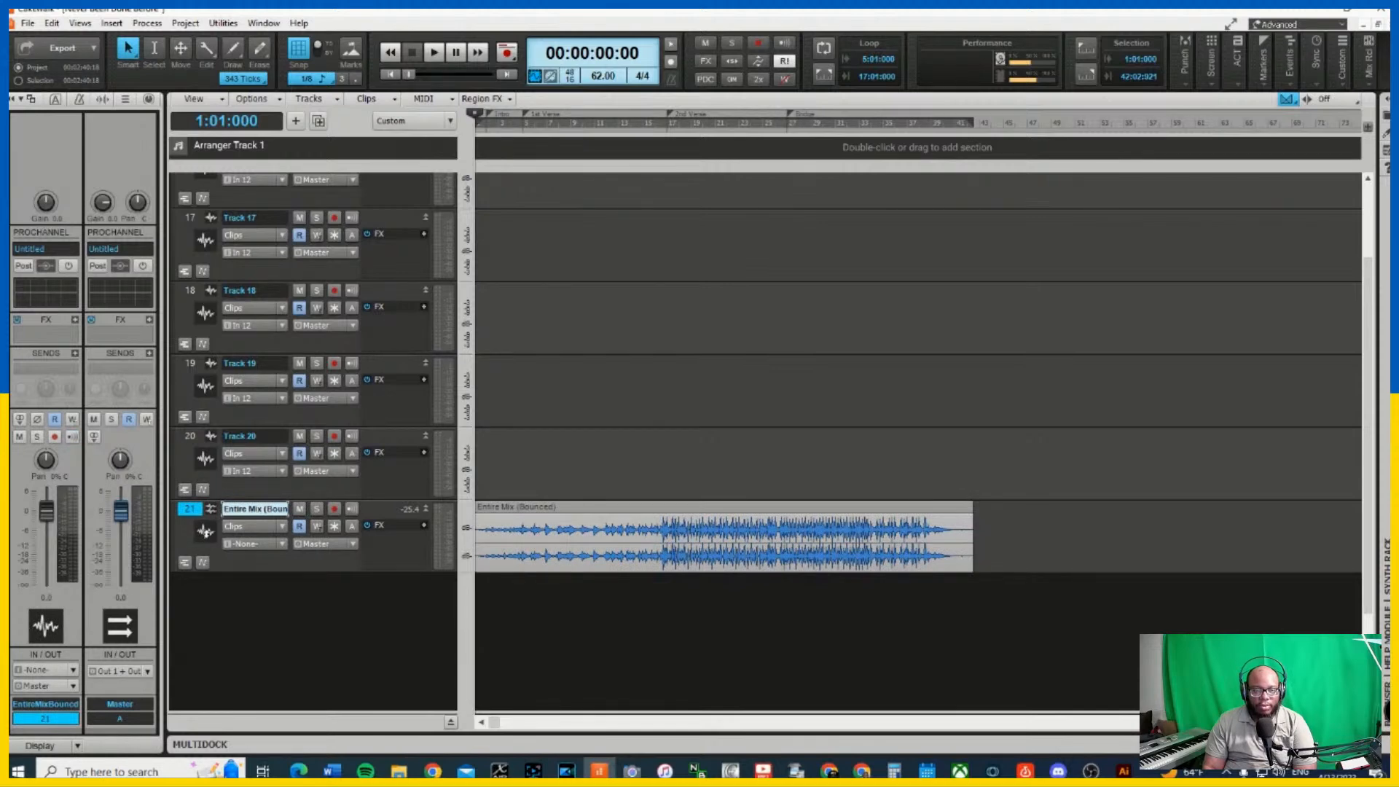
drag(206, 530, 198, 272)
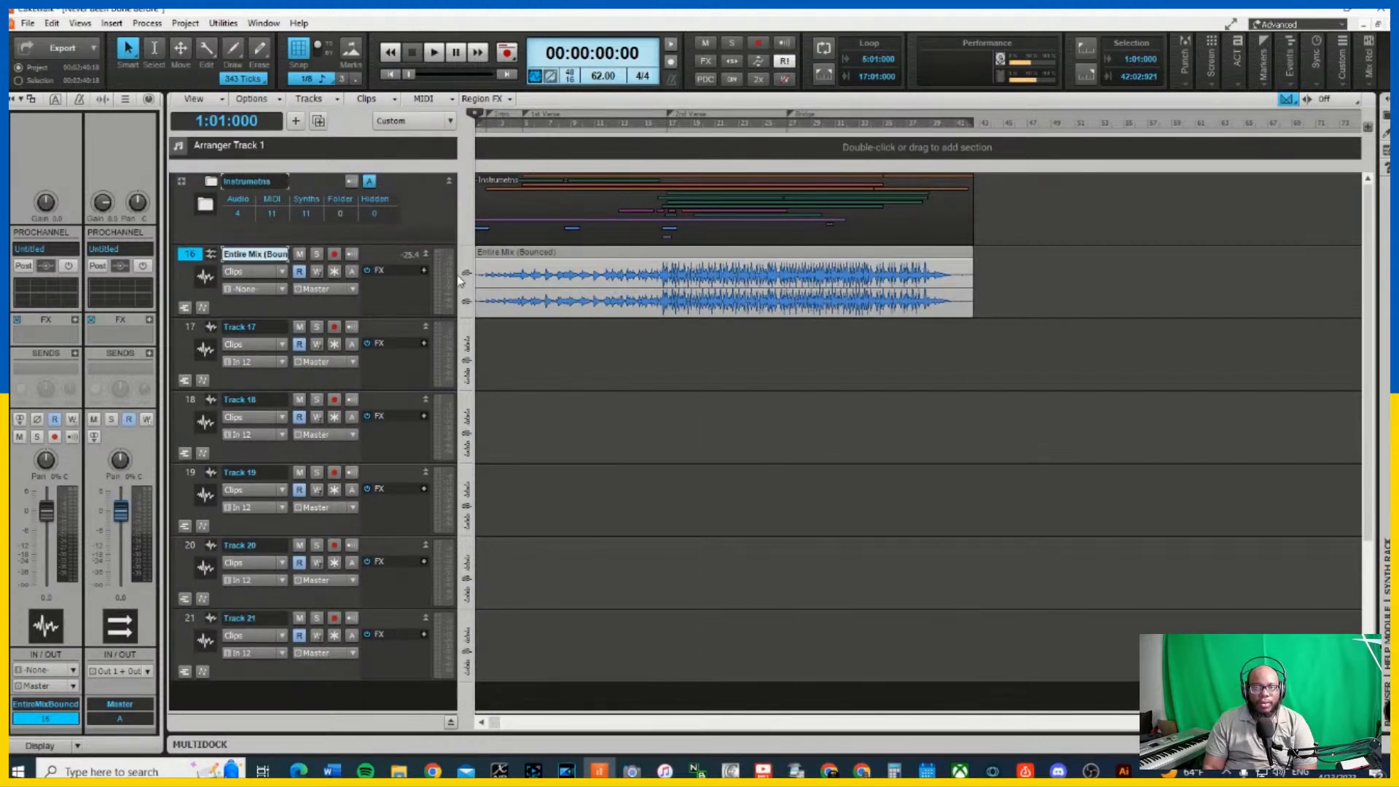
Move the bounced Entire Mix track into the Instrumetns folder and collapse the folder
right_click(192, 255)
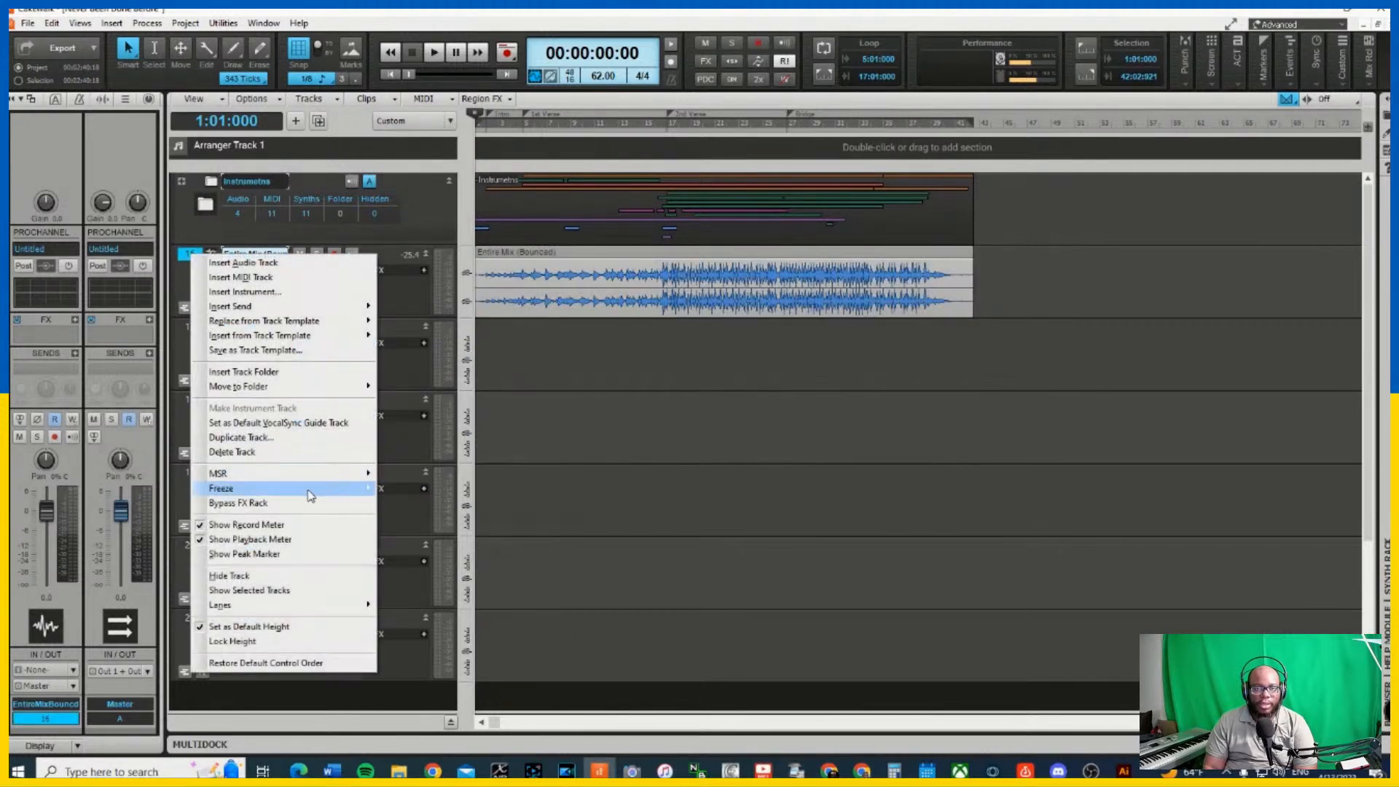
mouse_move(333, 398)
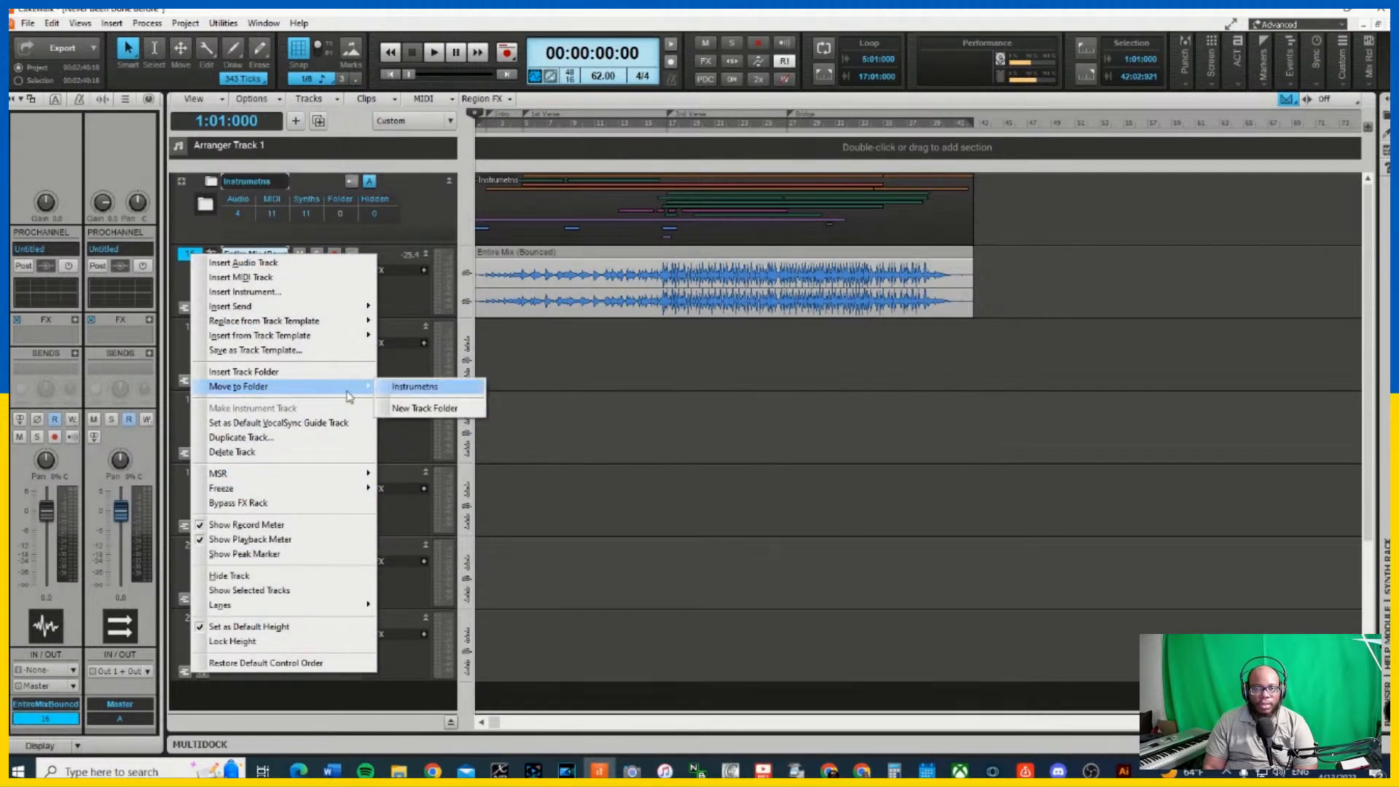
click(416, 387)
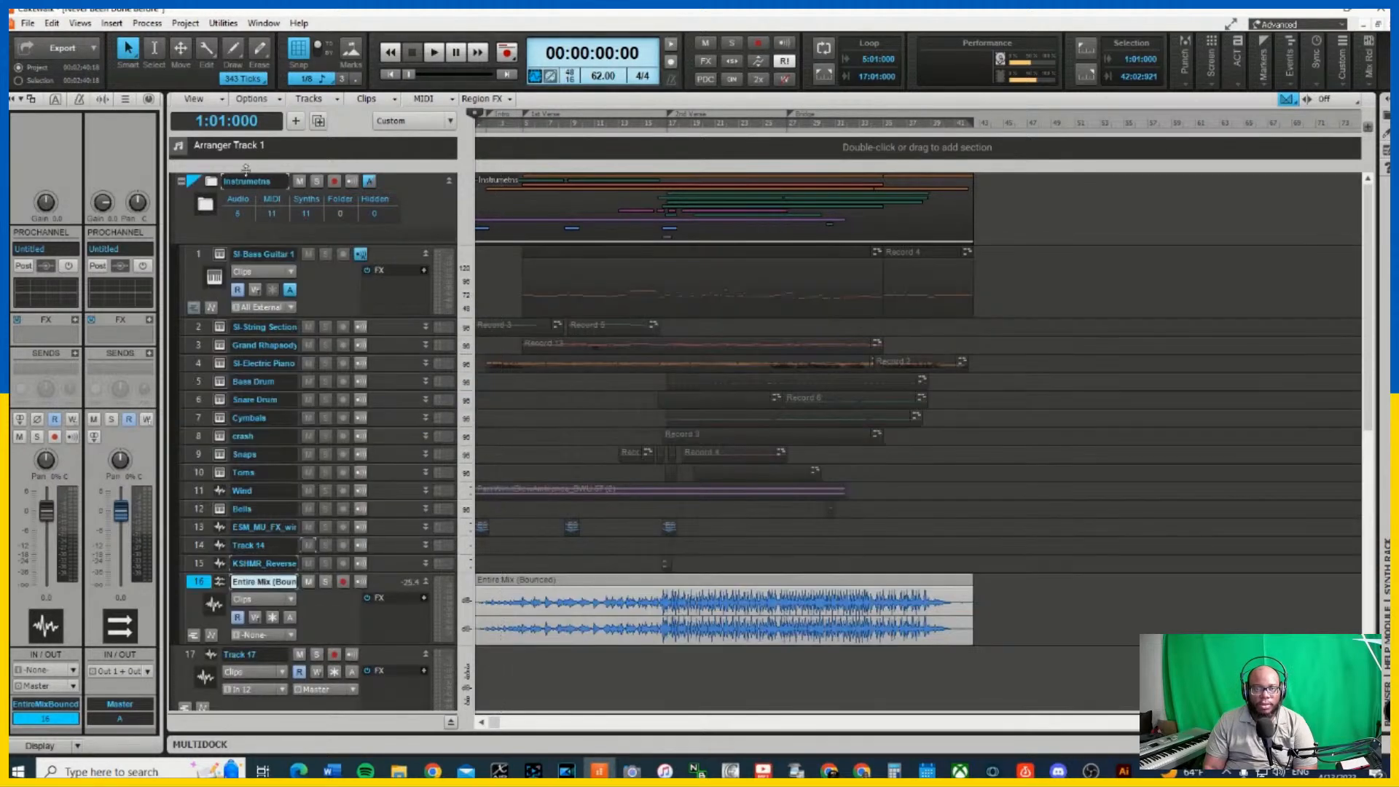
click(181, 183)
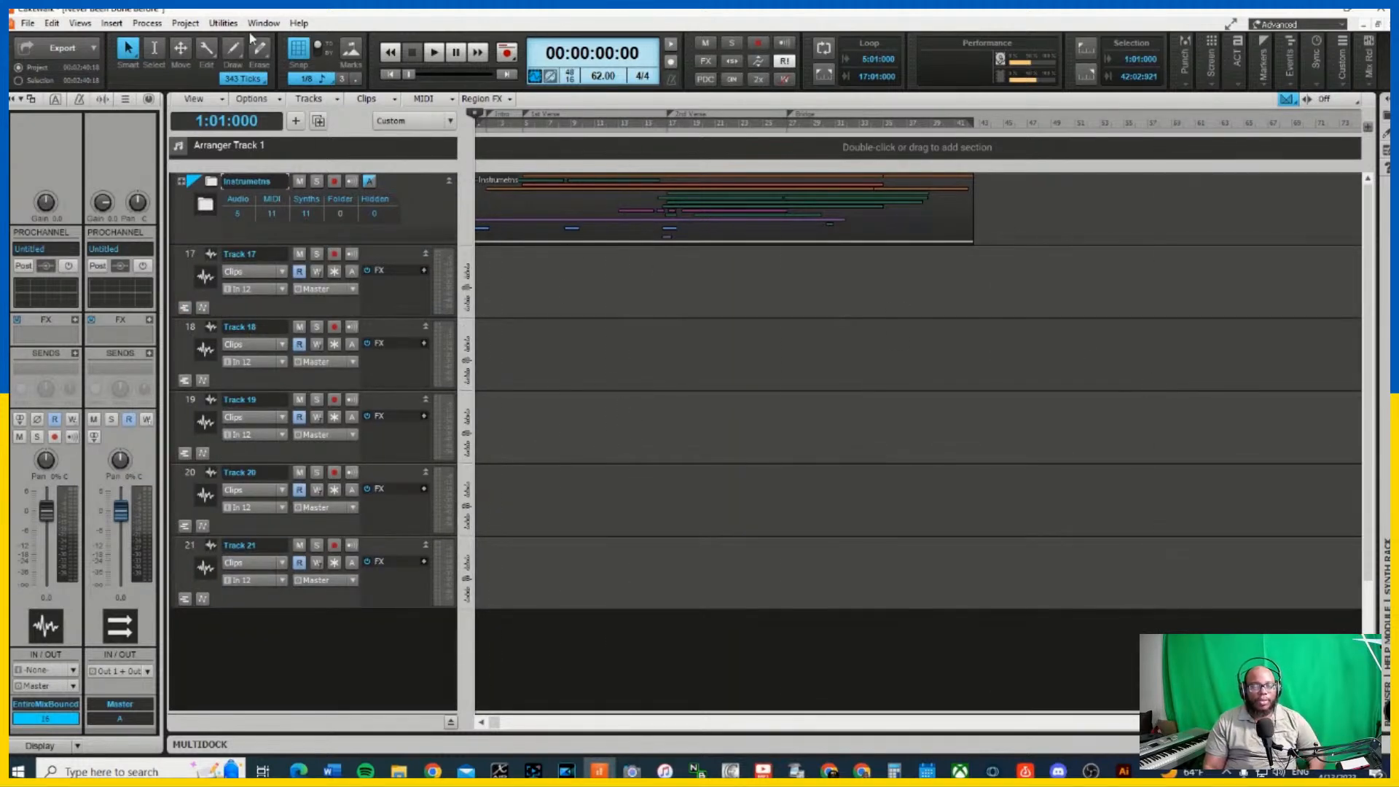
Play the project briefly to check the bounced mix, then return the playhead to the song start
key(space)
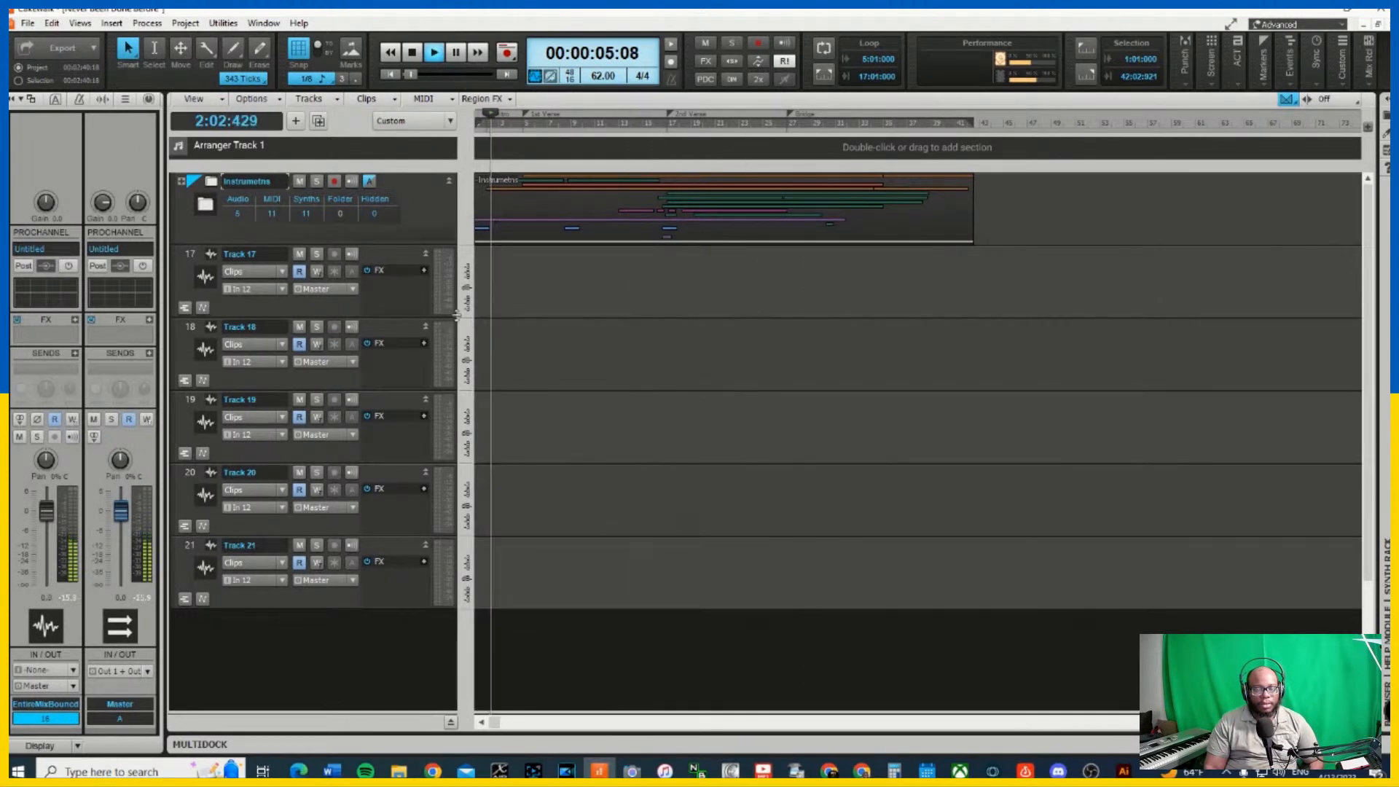
key(space)
click(391, 74)
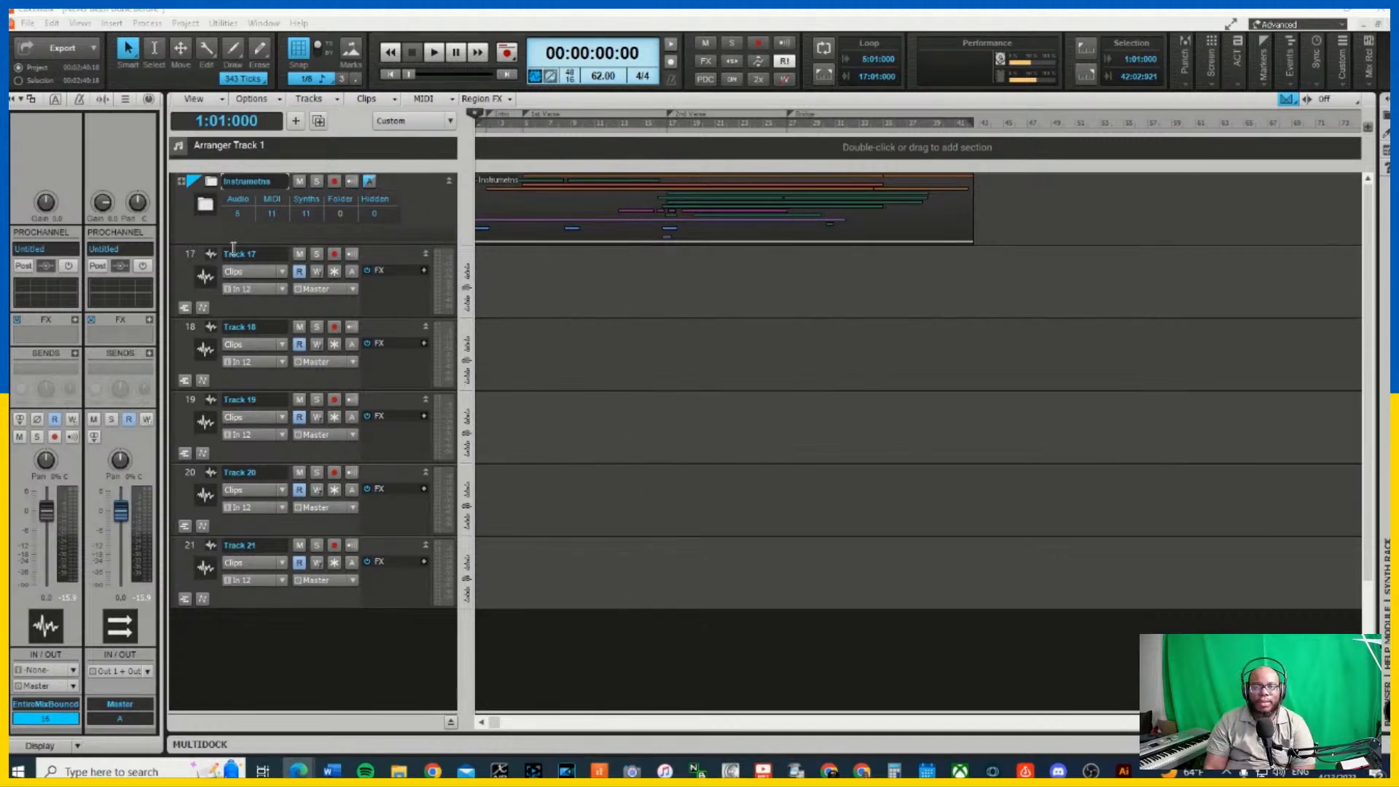
click(187, 255)
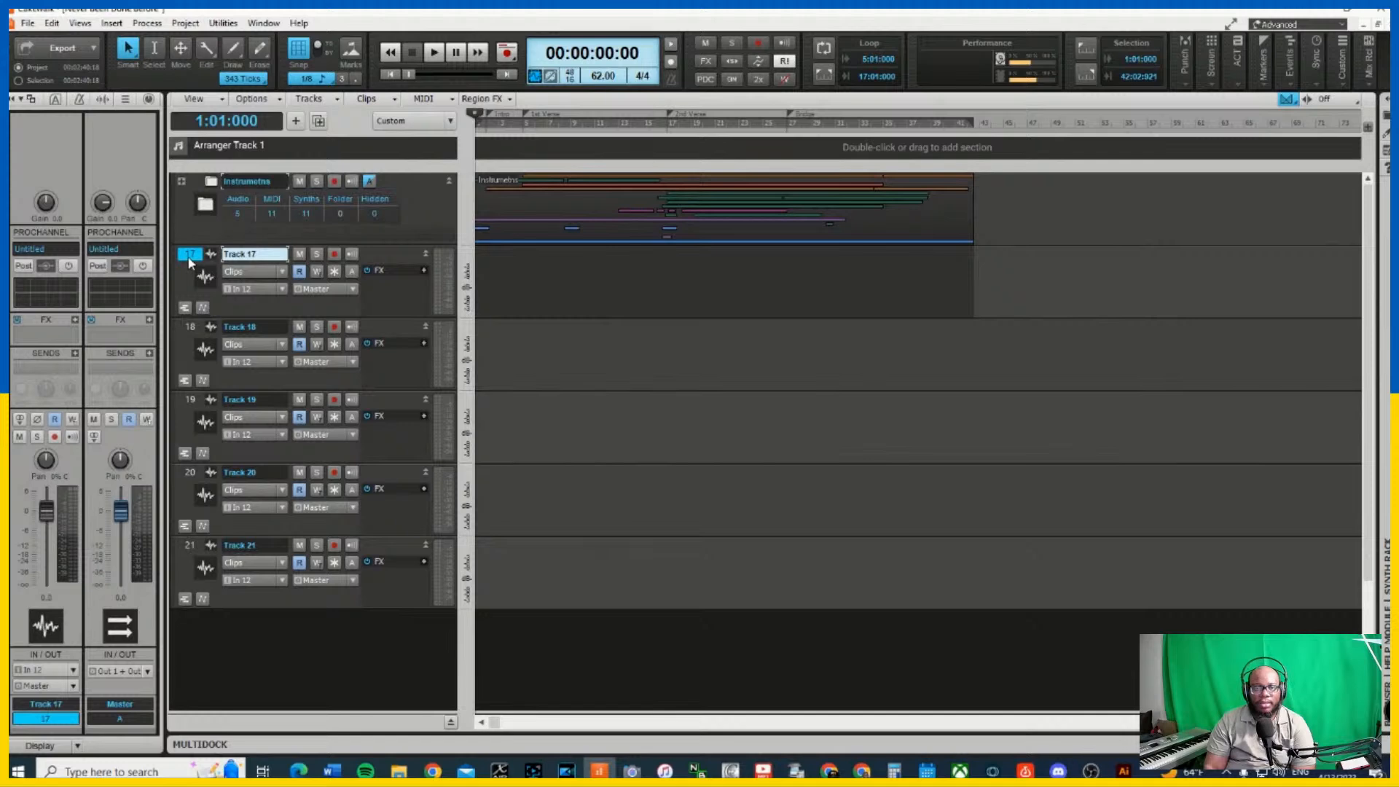
right_click(207, 629)
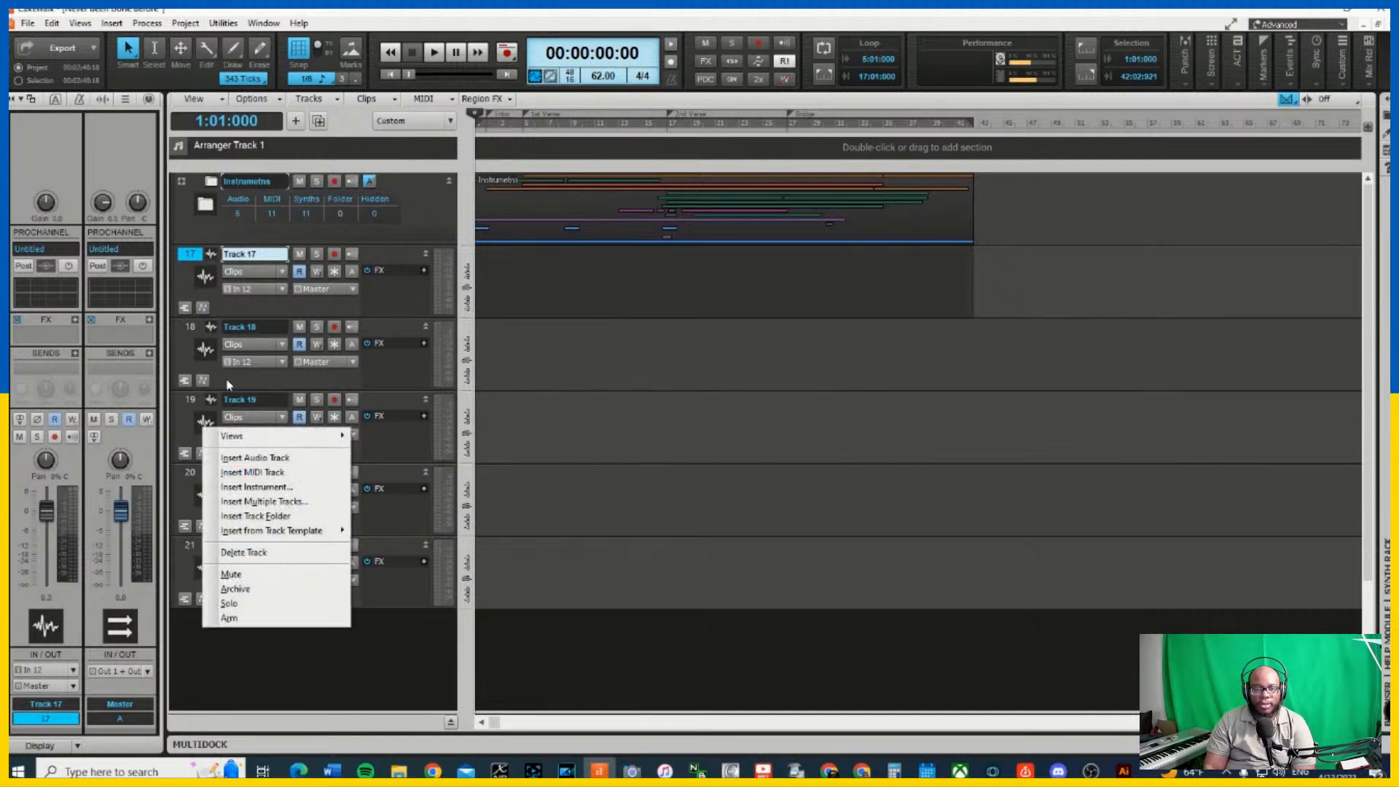
click(288, 457)
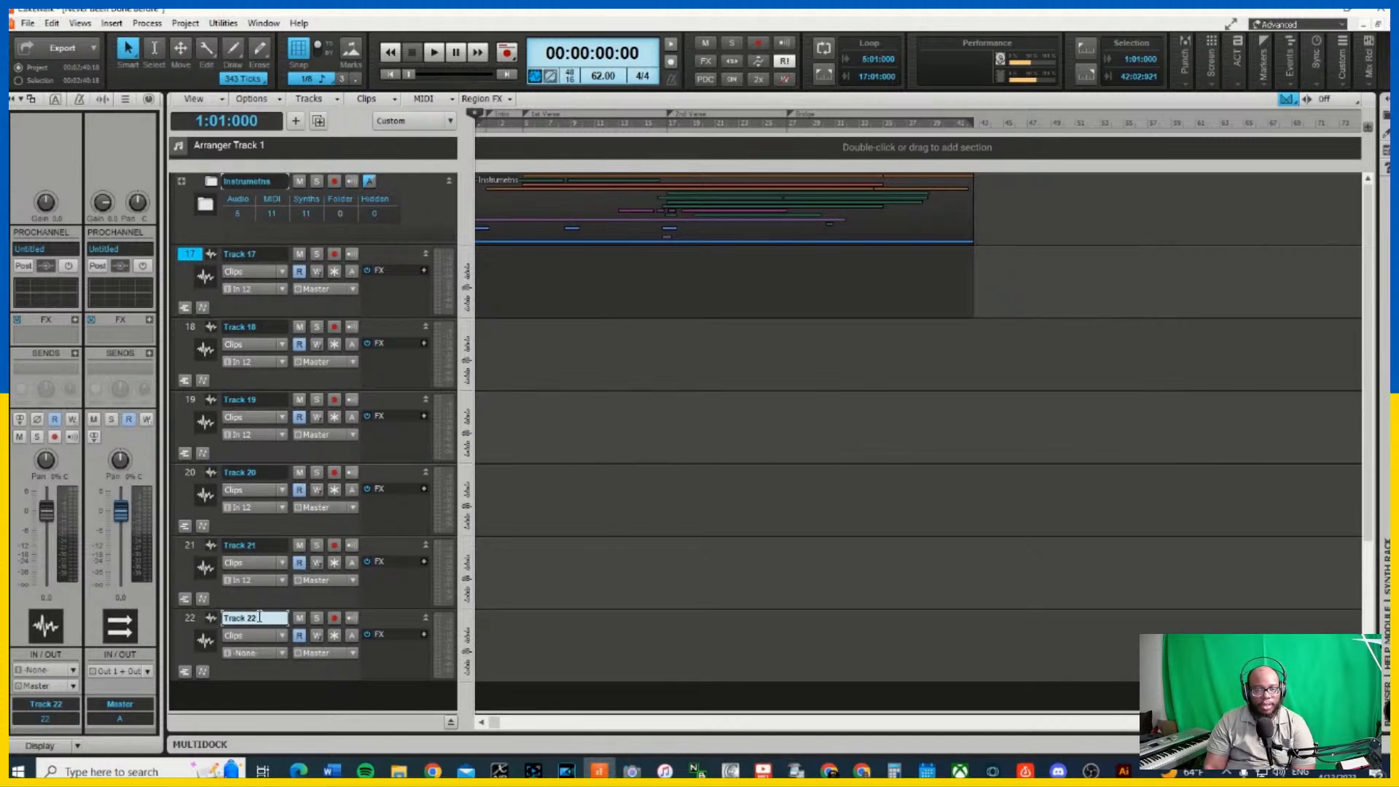
double_click(259, 618)
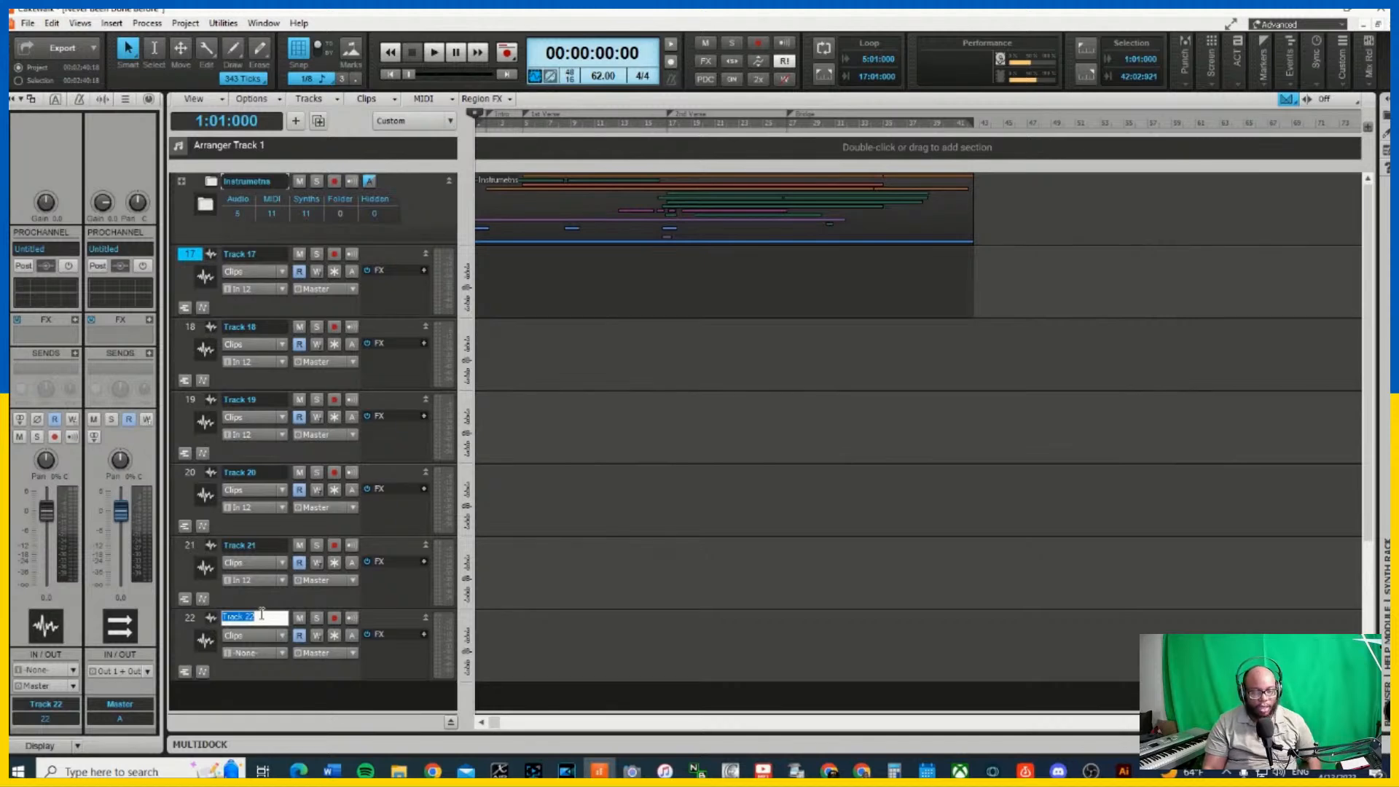
click(199, 628)
key(Delete)
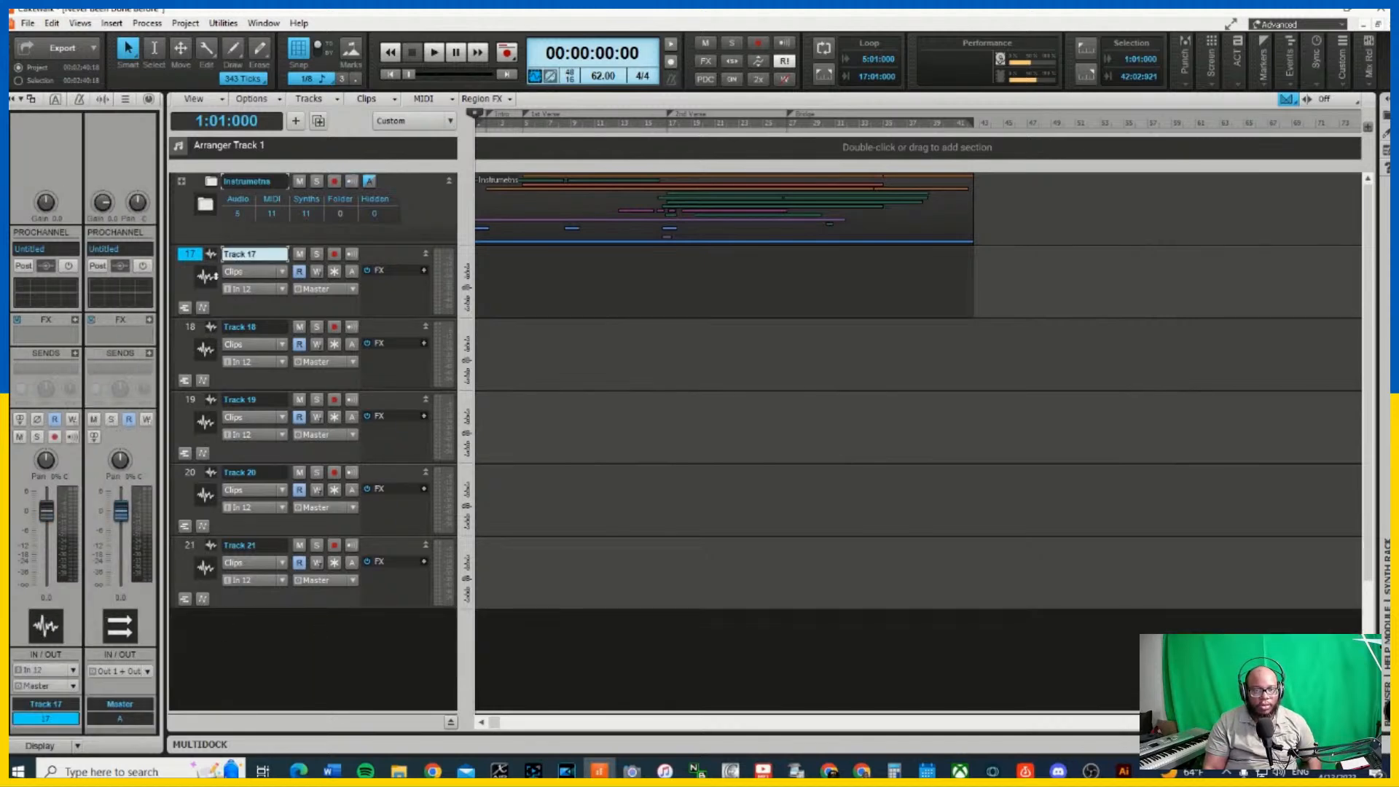
Insert a send from Track 17 to a new aux track
right_click(194, 261)
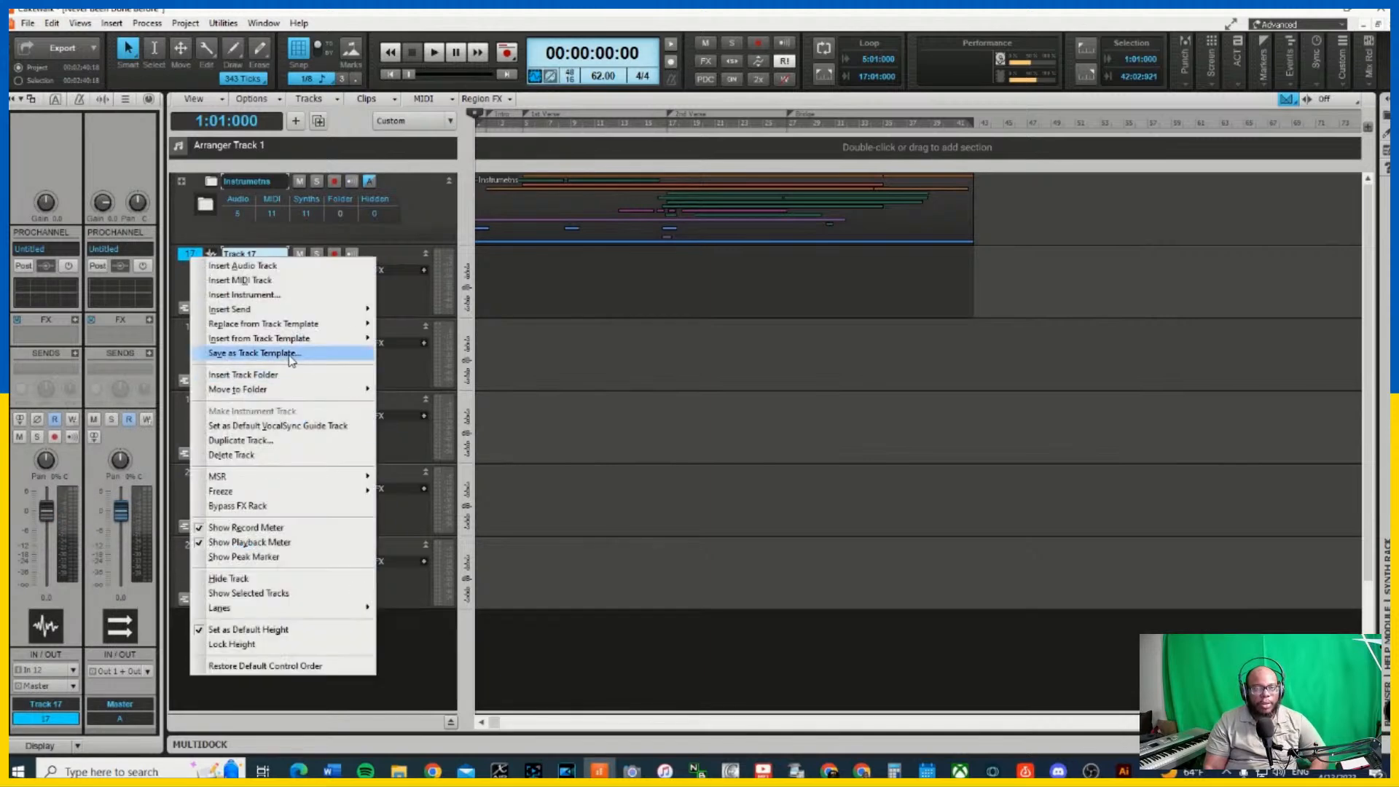
mouse_move(289, 392)
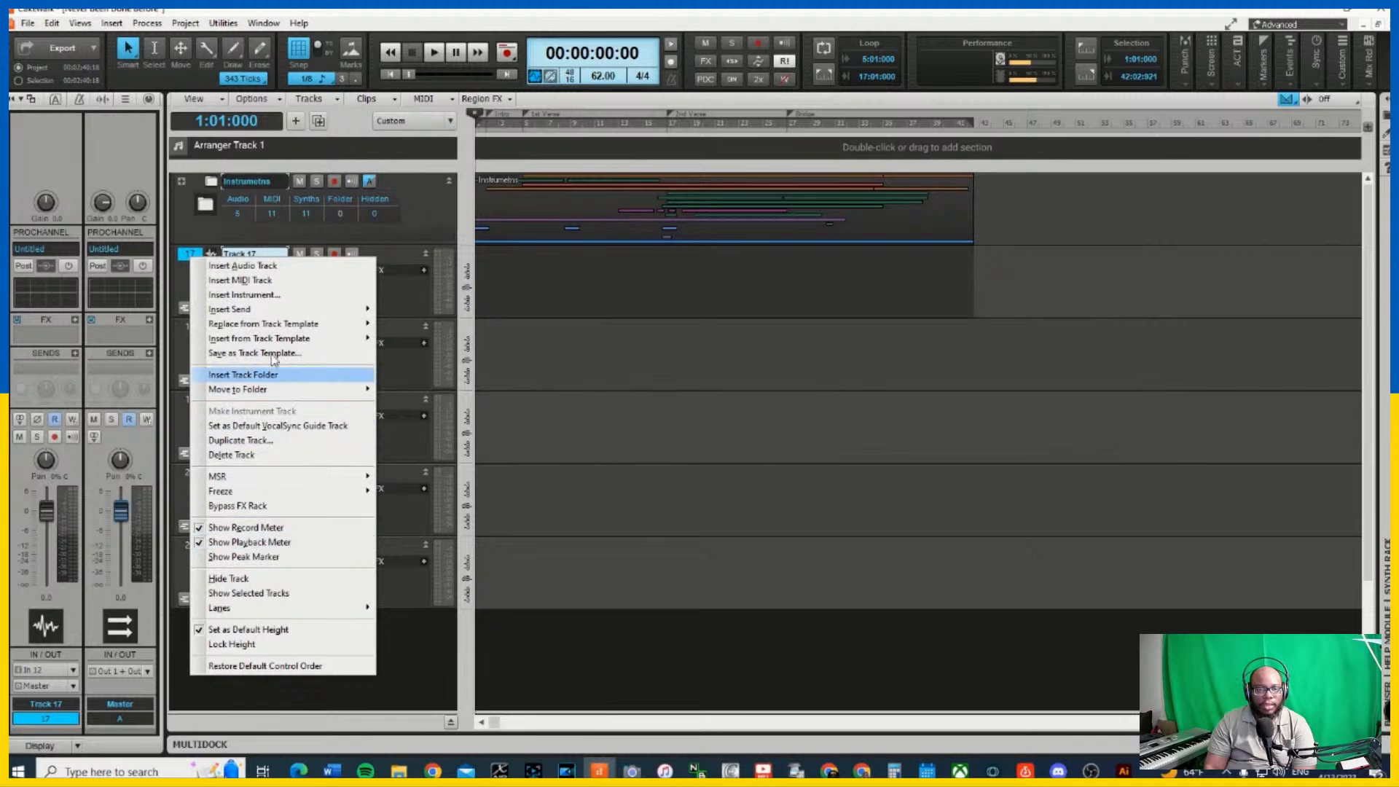
mouse_move(284, 309)
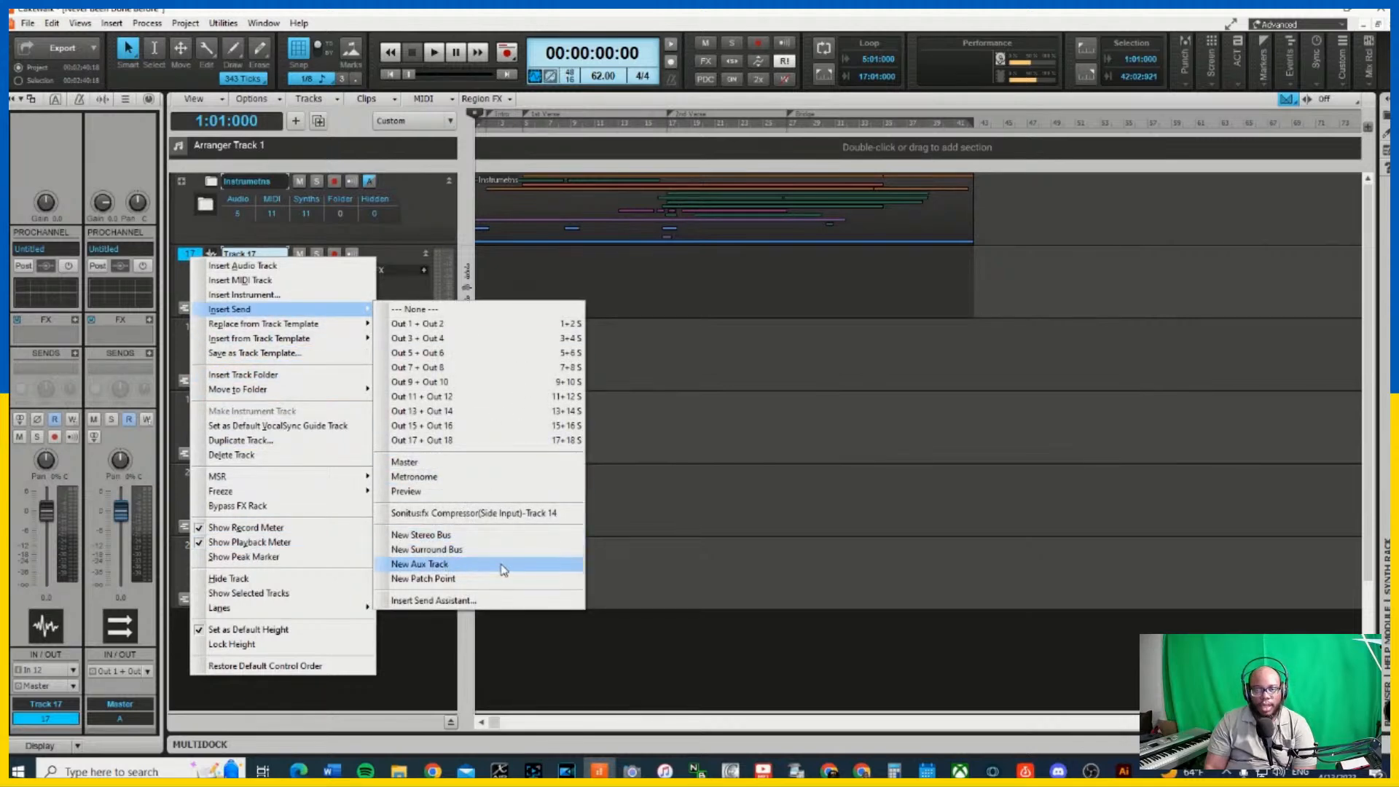
click(448, 566)
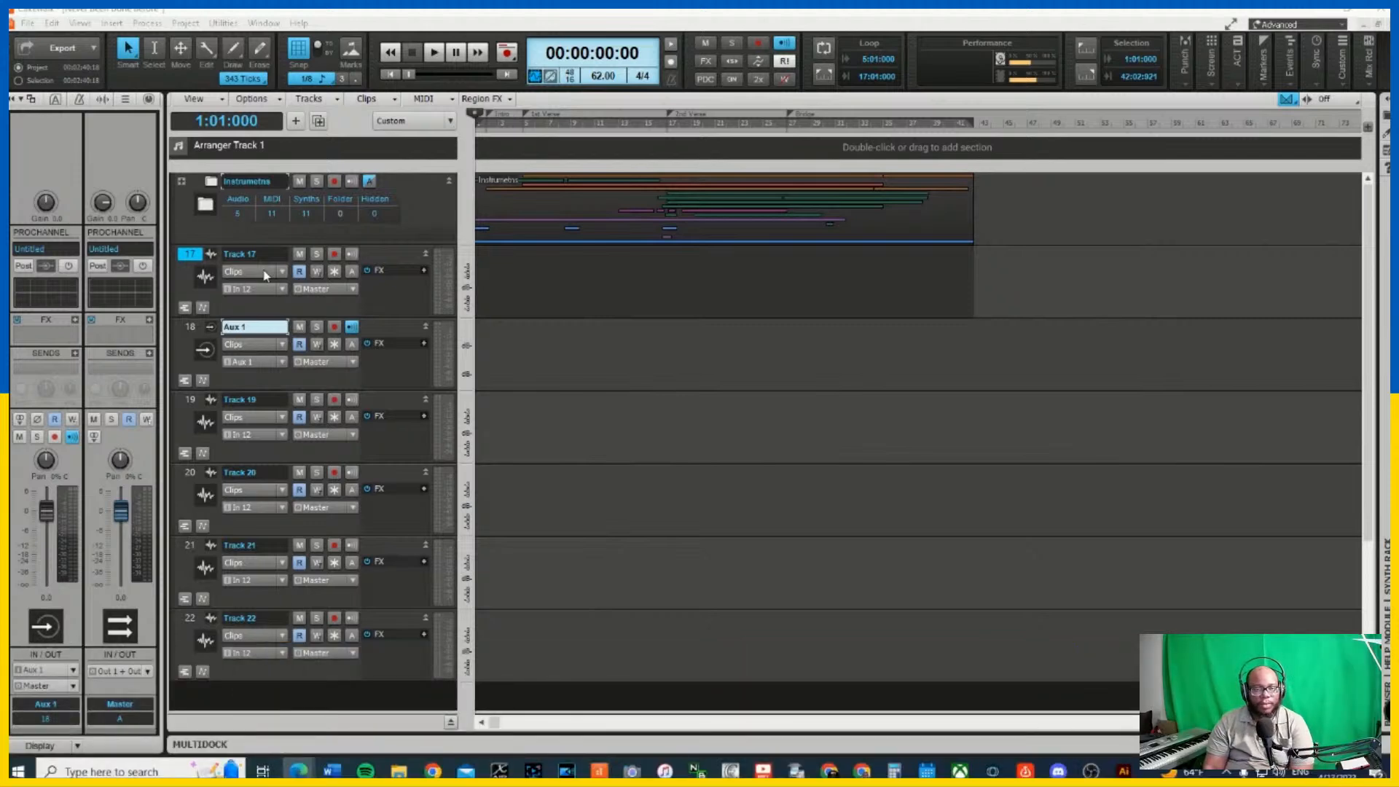
Deselect Track 17 and rename the new aux track as Effects
click(185, 267)
click(188, 255)
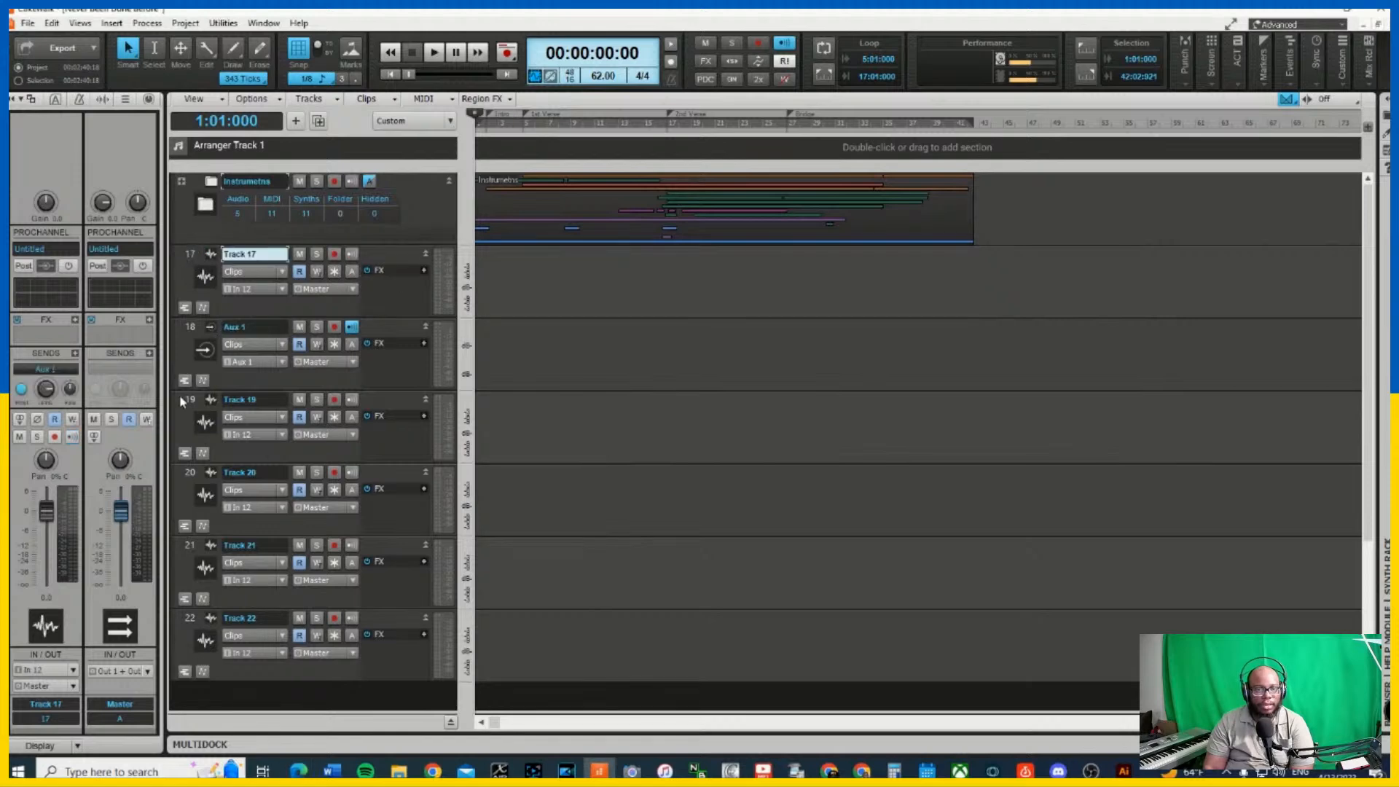
click(207, 328)
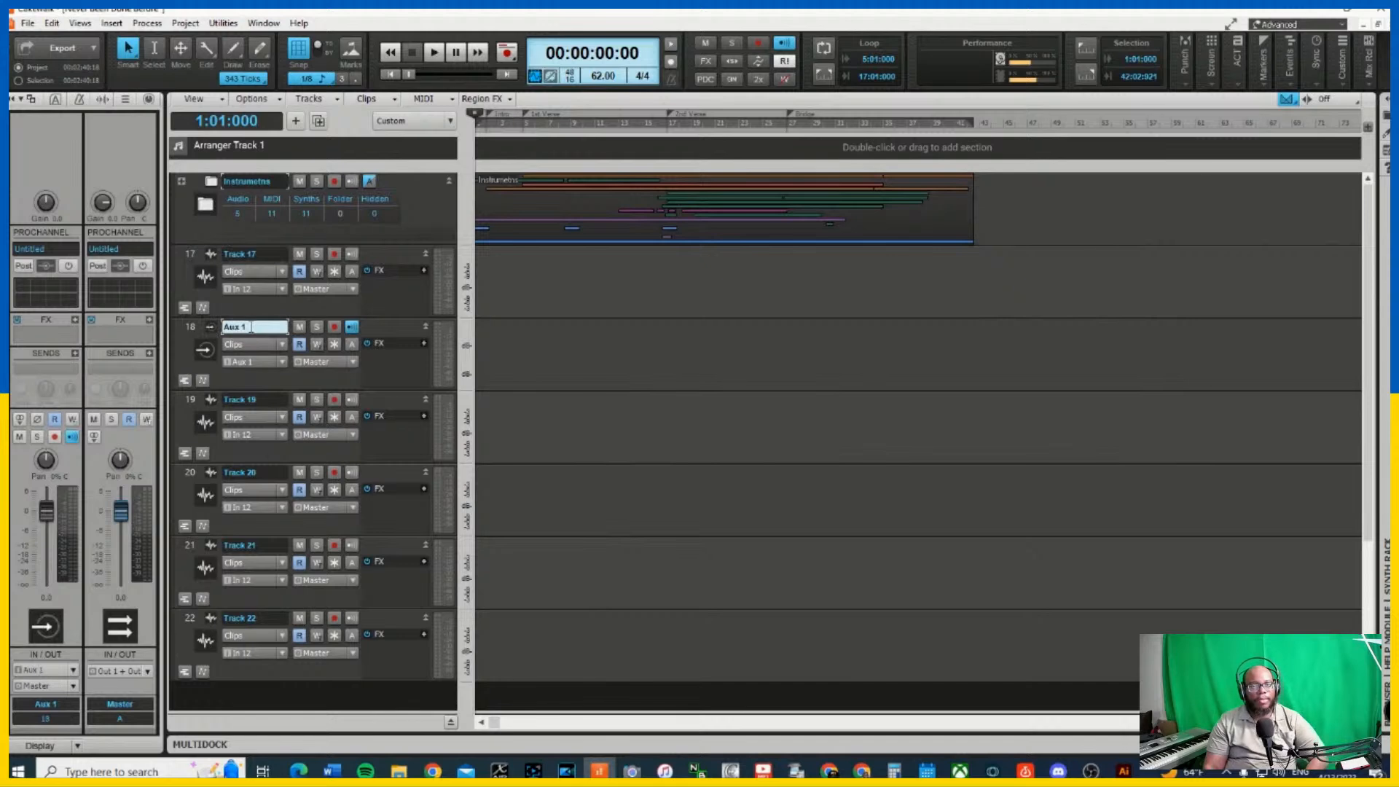
double_click(253, 327)
text(Effects)
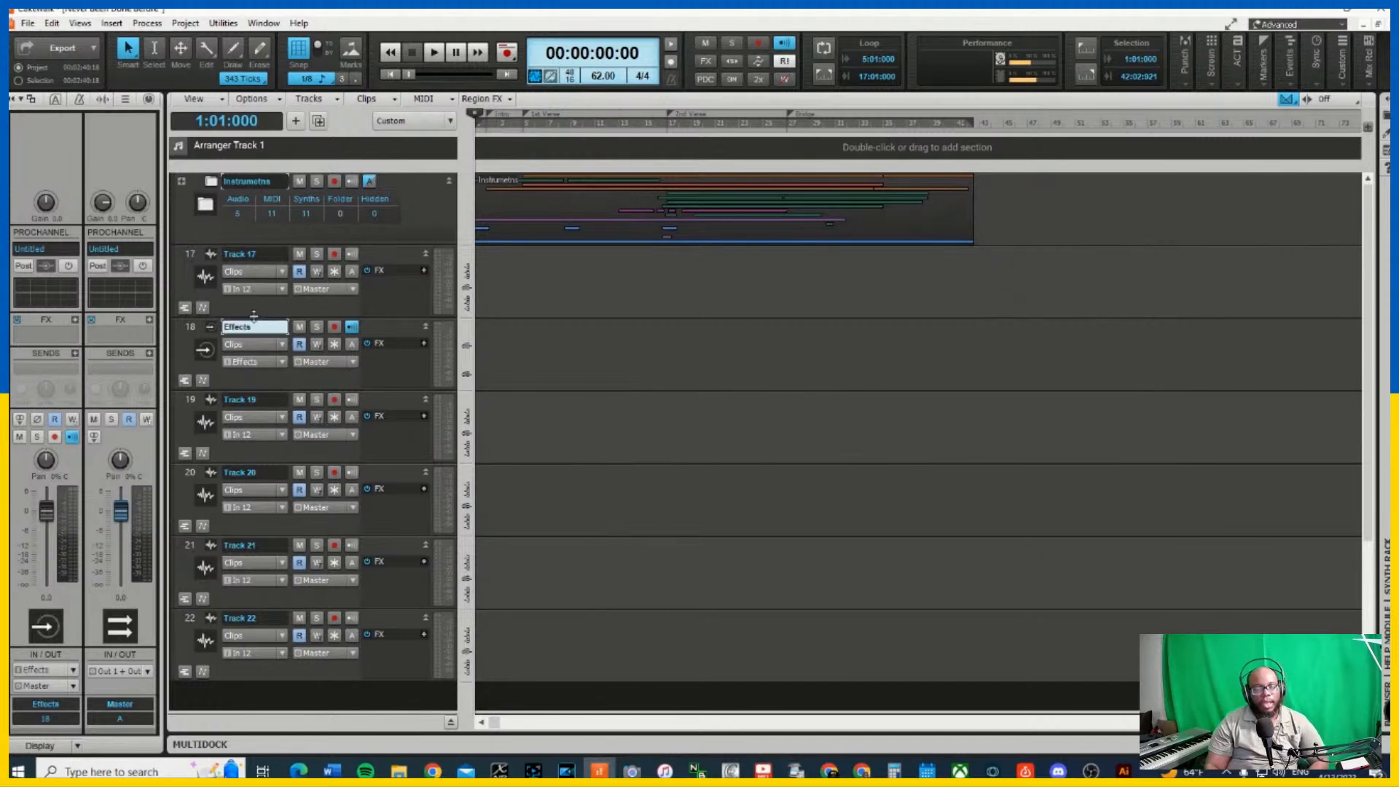
Insert the BREVERB 2 Cakewalk reverb on the Effects track and choose its Plate bank
right_click(417, 342)
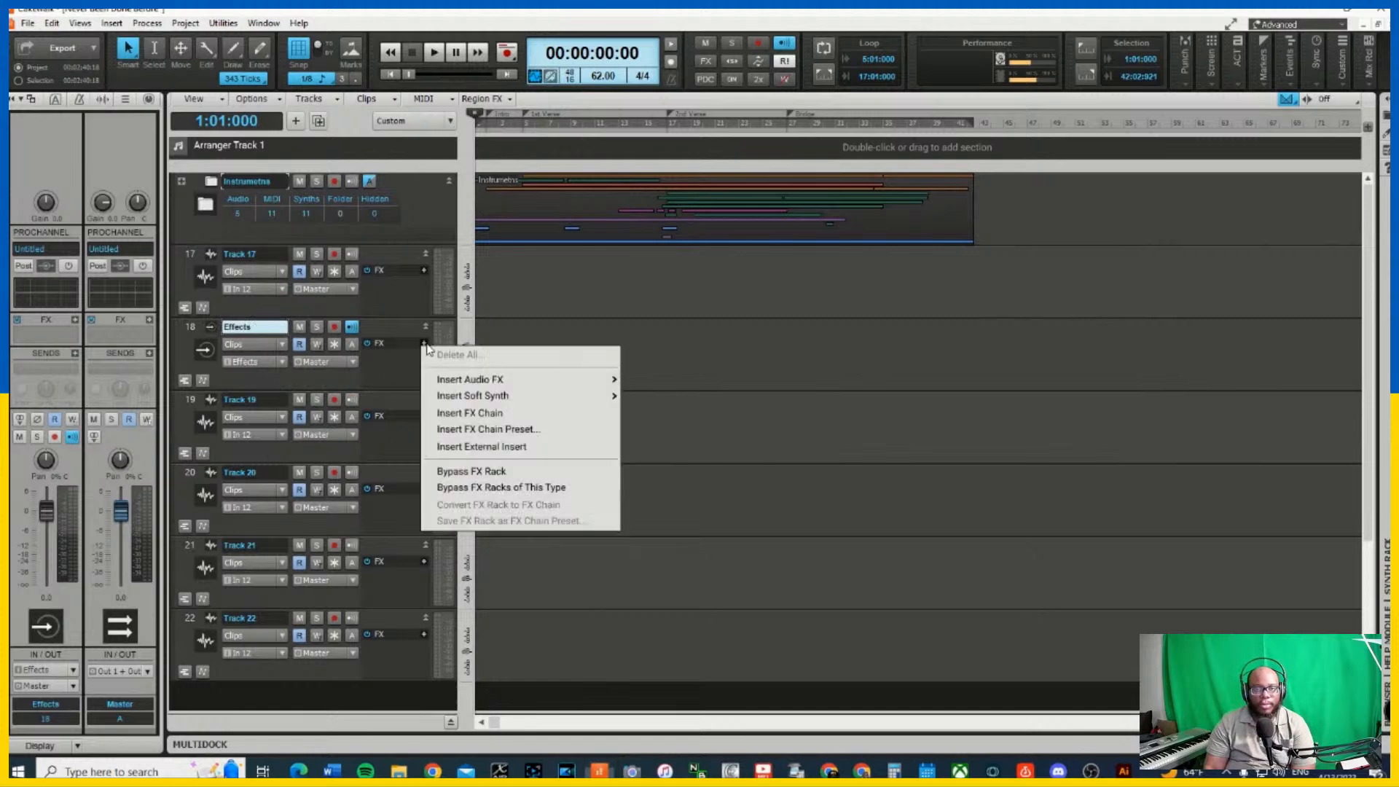
mouse_move(481, 379)
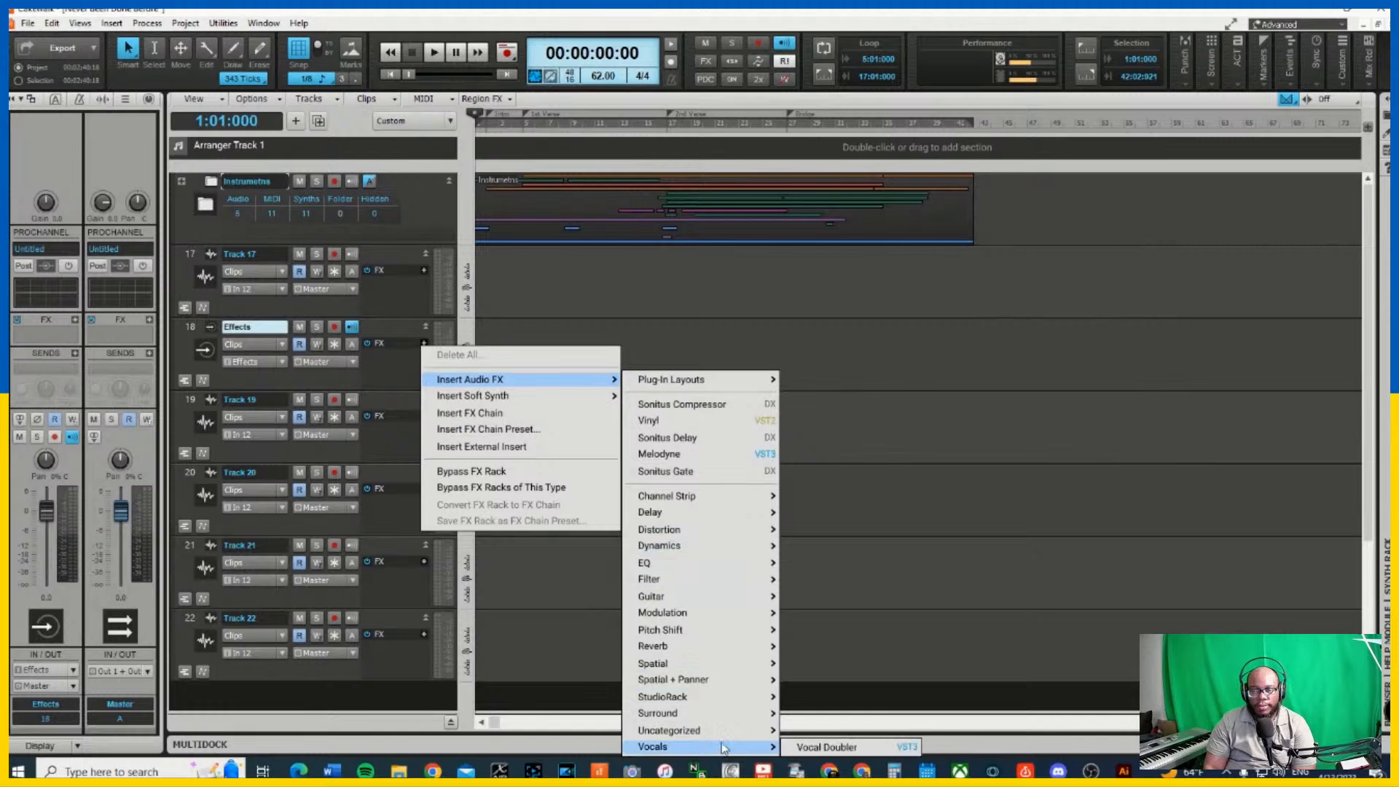
mouse_move(723, 750)
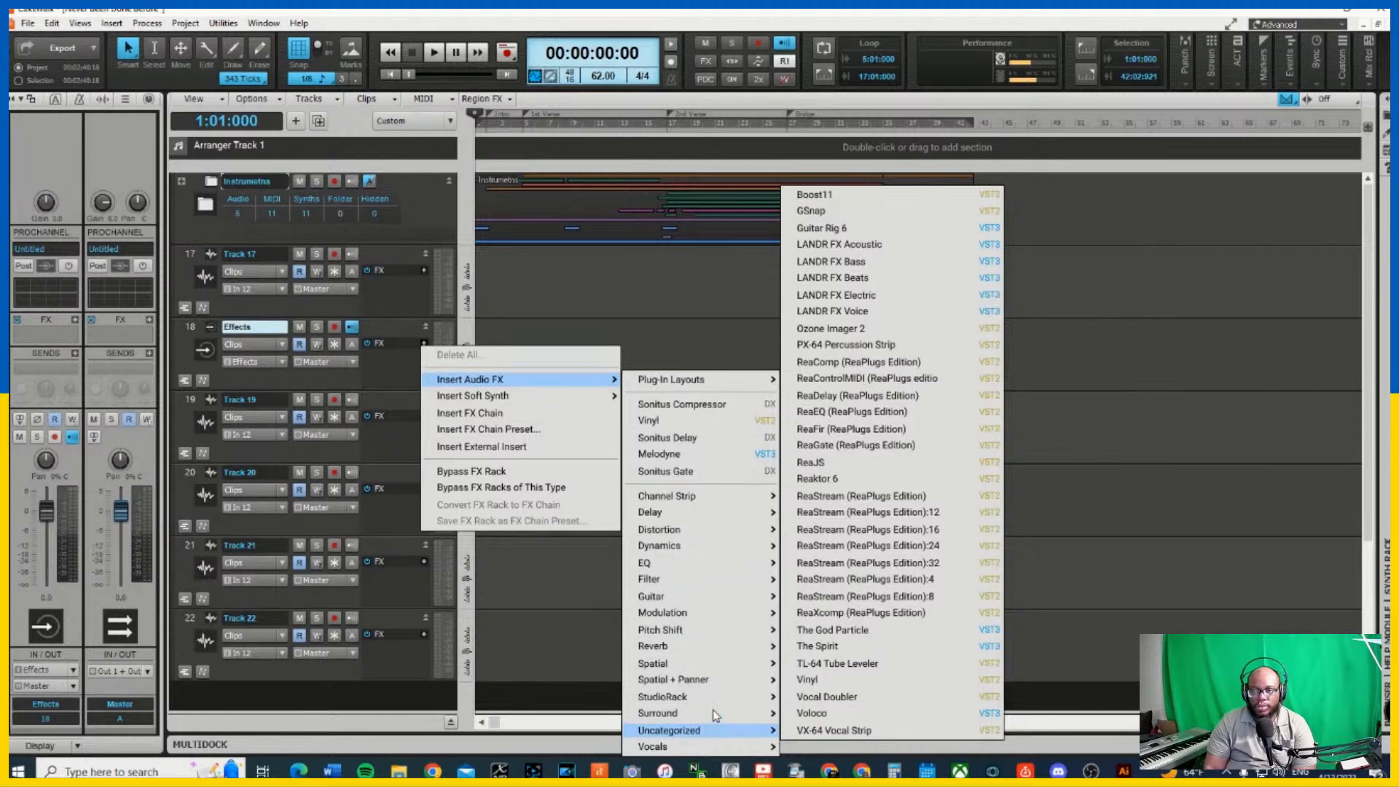
mouse_move(685, 555)
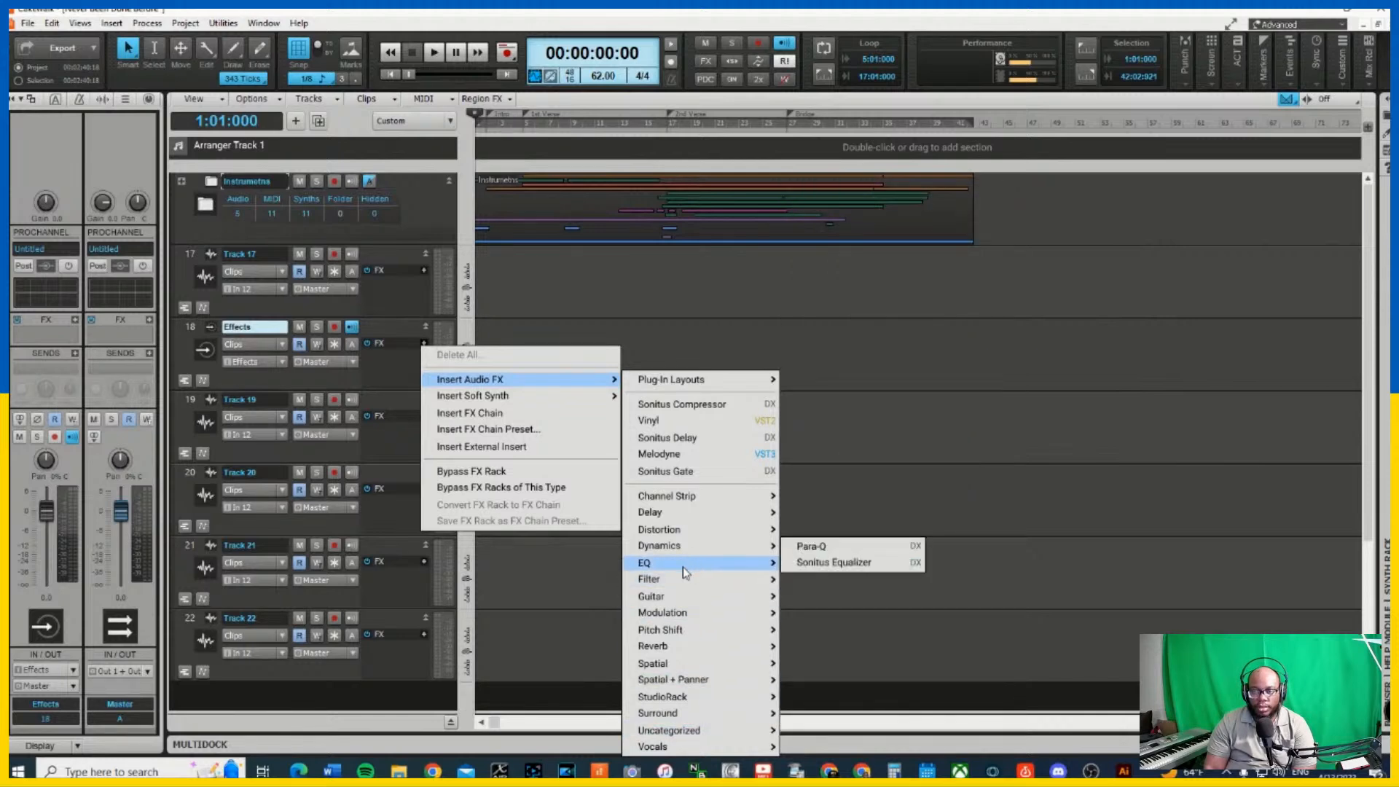
mouse_move(685, 647)
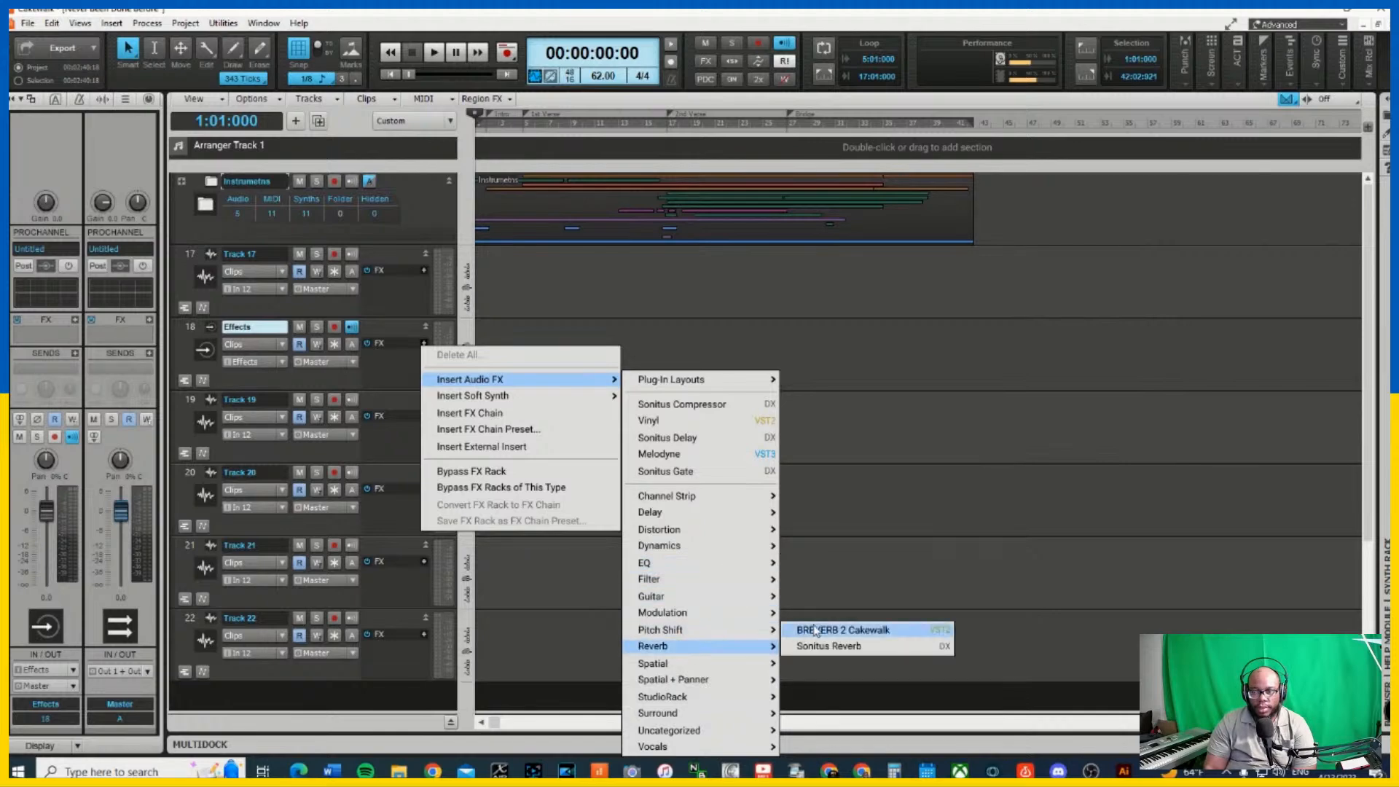
click(801, 631)
drag(551, 19, 810, 26)
click(554, 116)
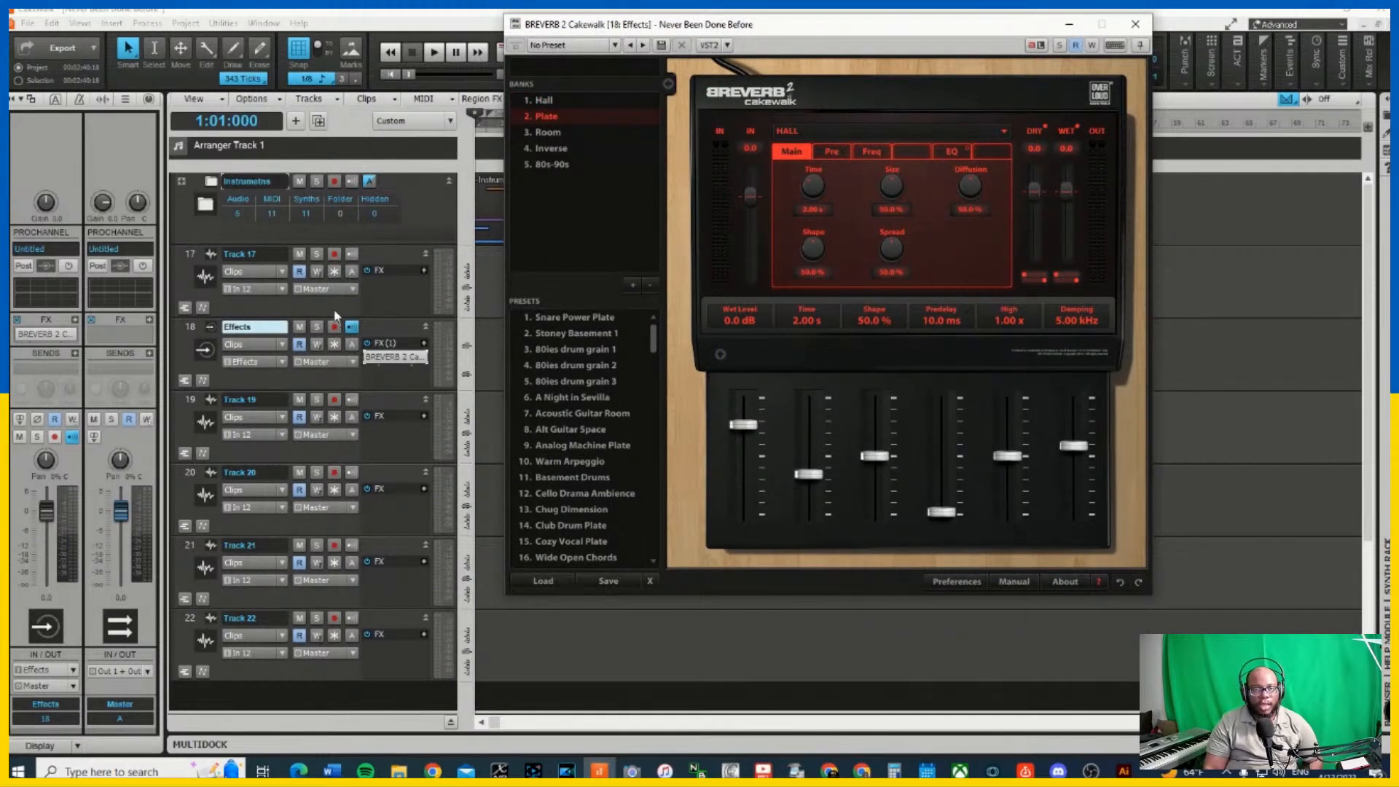
Arm Track 17 for recording and toggle its input echo to test monitoring through the Effects track
click(334, 255)
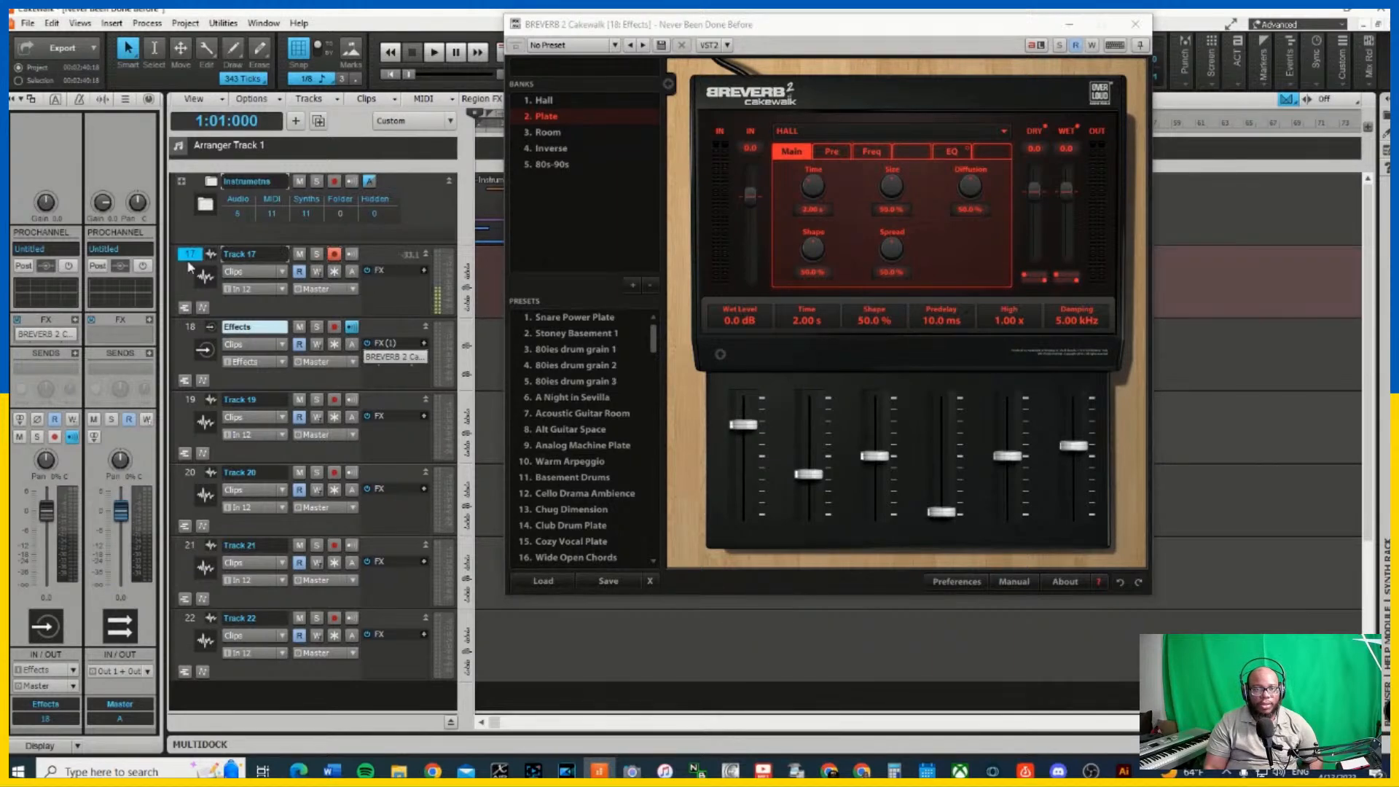
click(189, 269)
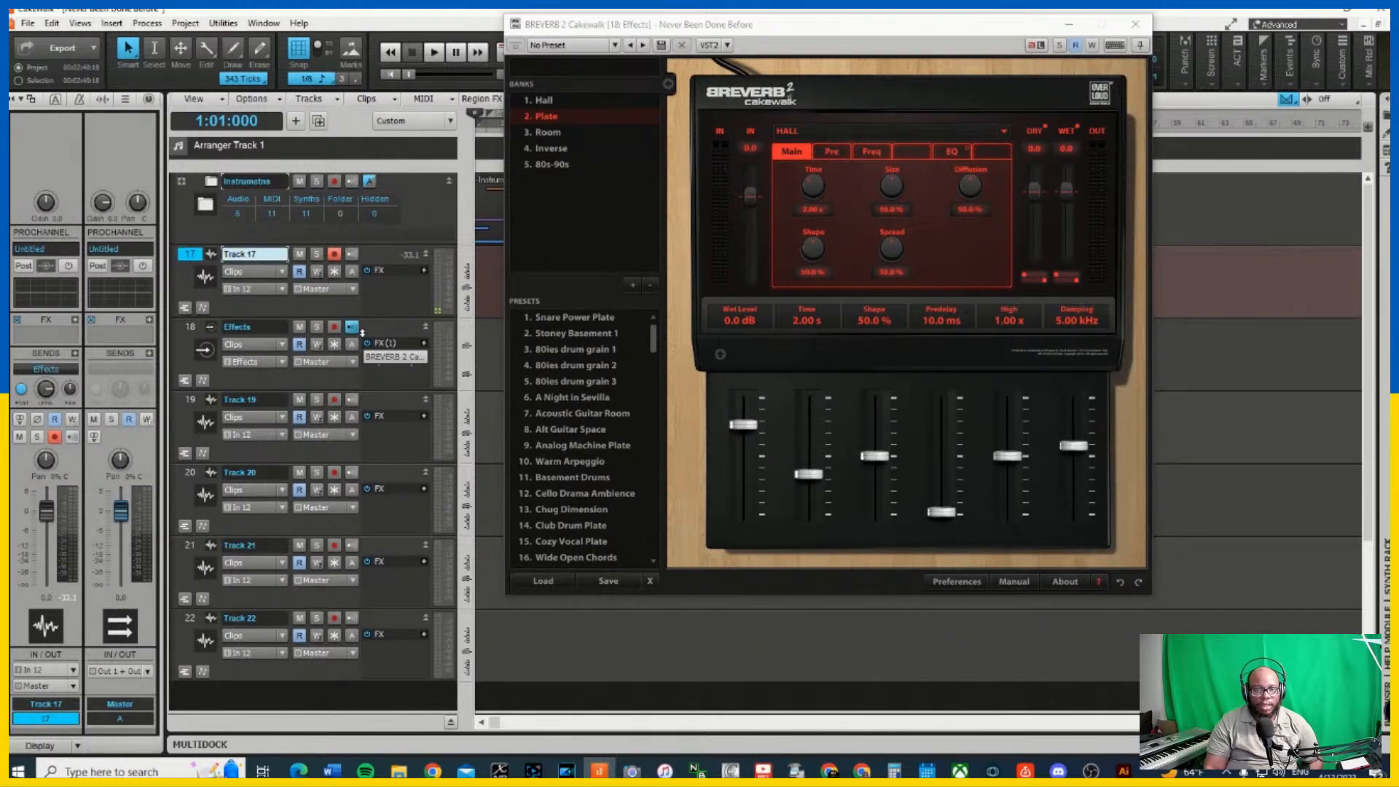
click(352, 254)
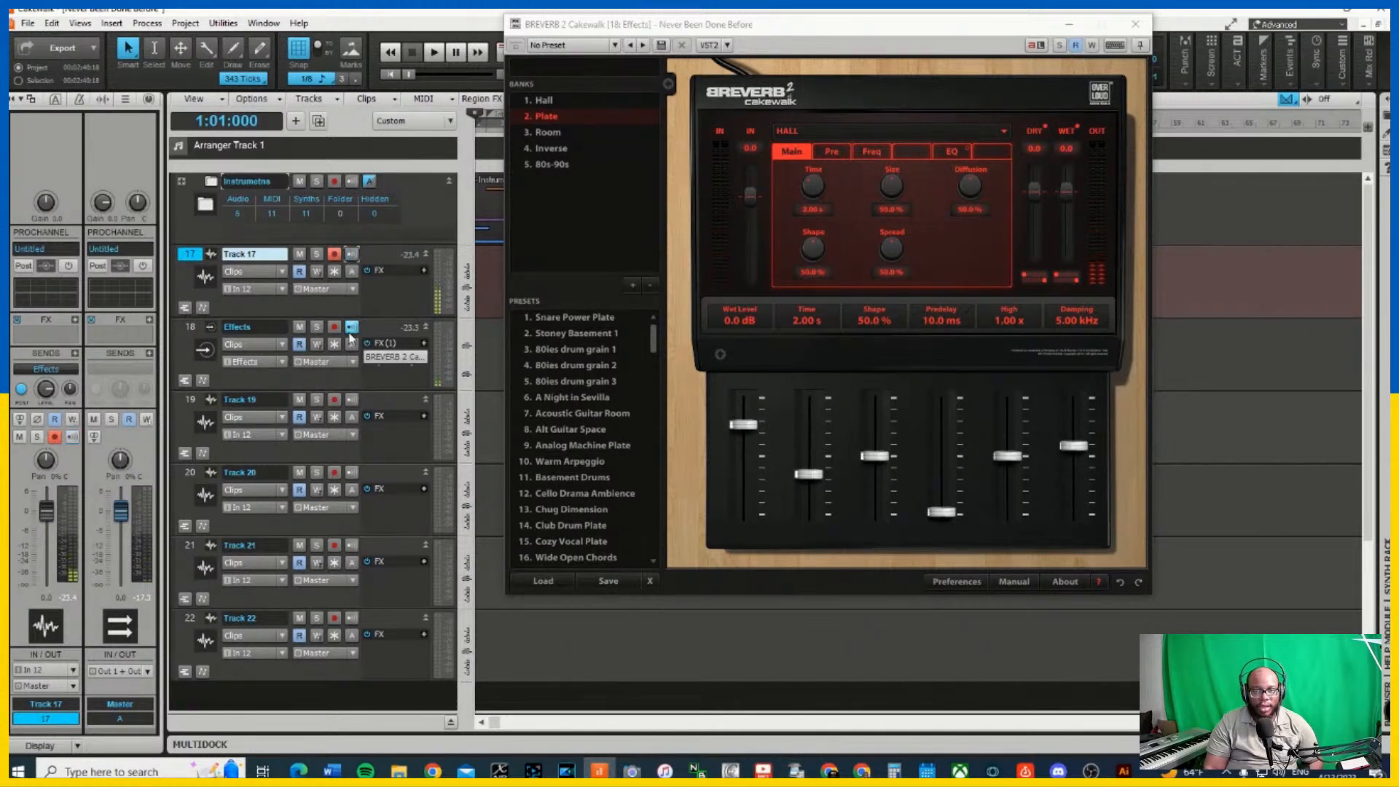
click(194, 333)
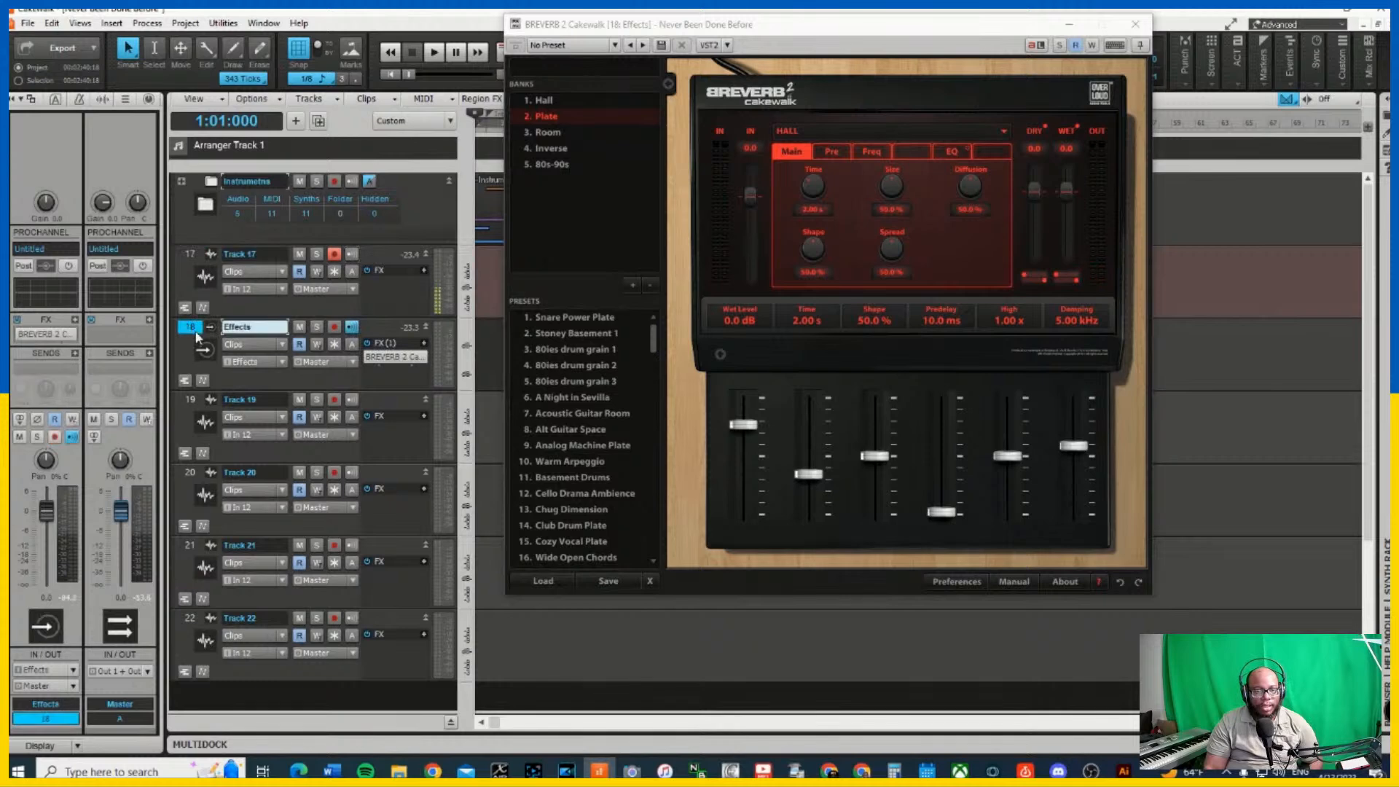
click(352, 254)
click(351, 327)
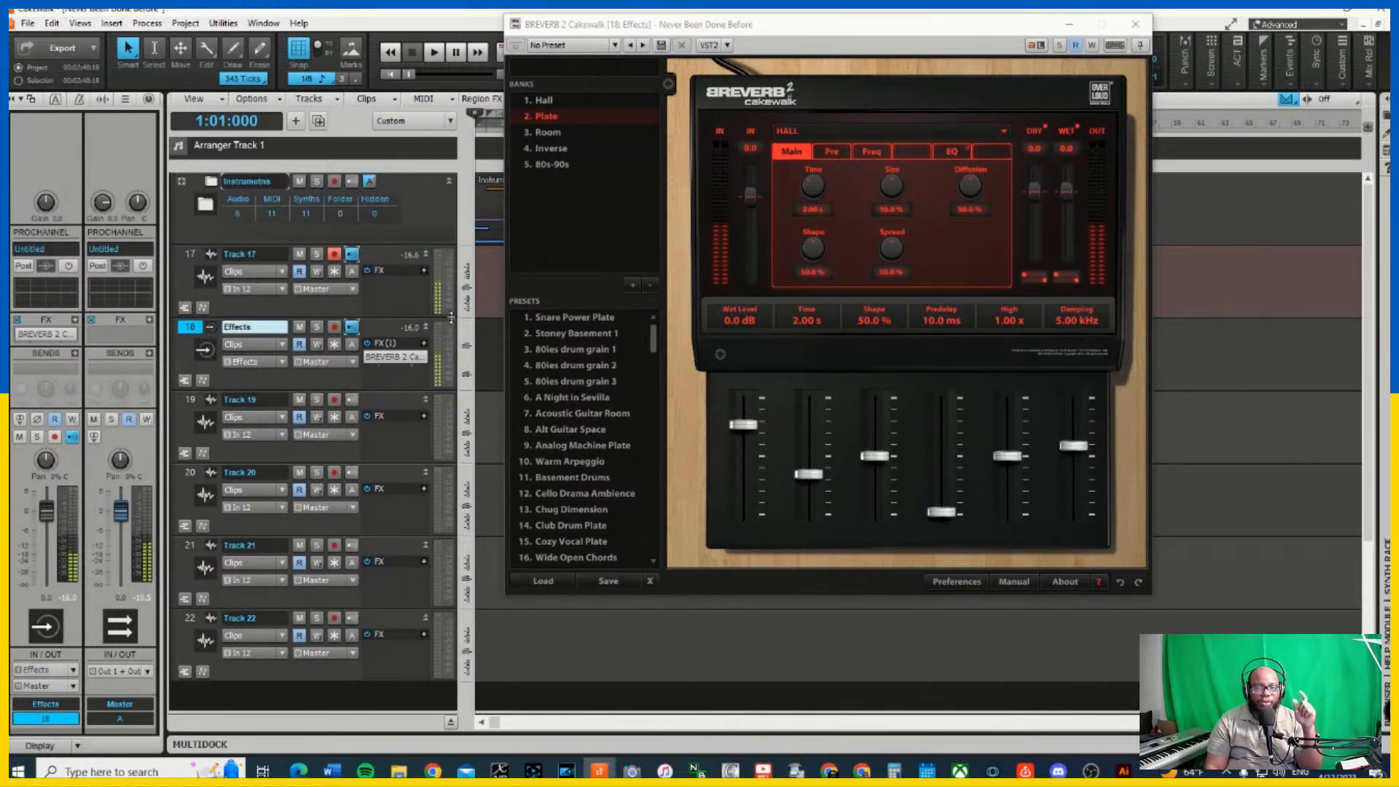
Pull the Effects track's volume fader all the way down and switch off Track 17's input echo
click(191, 329)
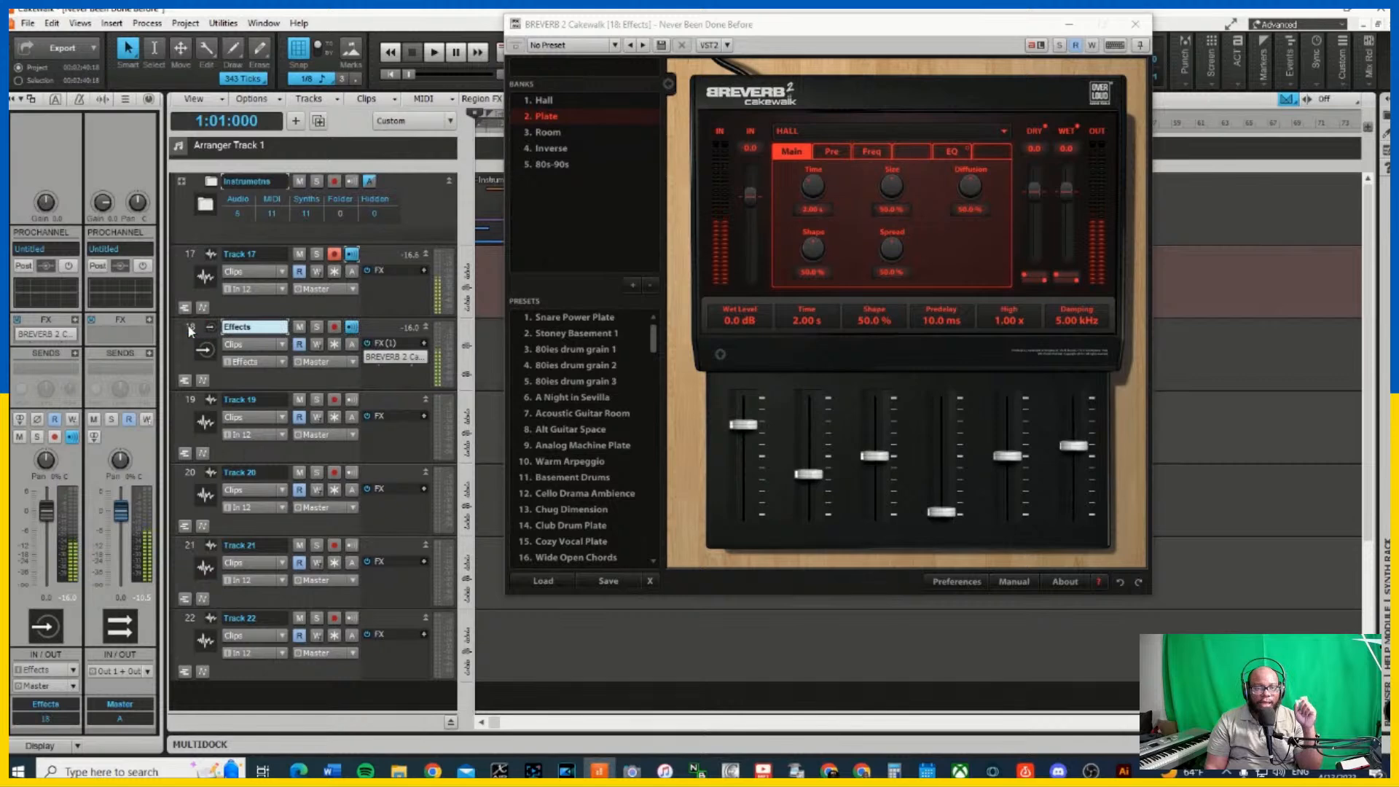
click(193, 331)
drag(47, 512, 47, 583)
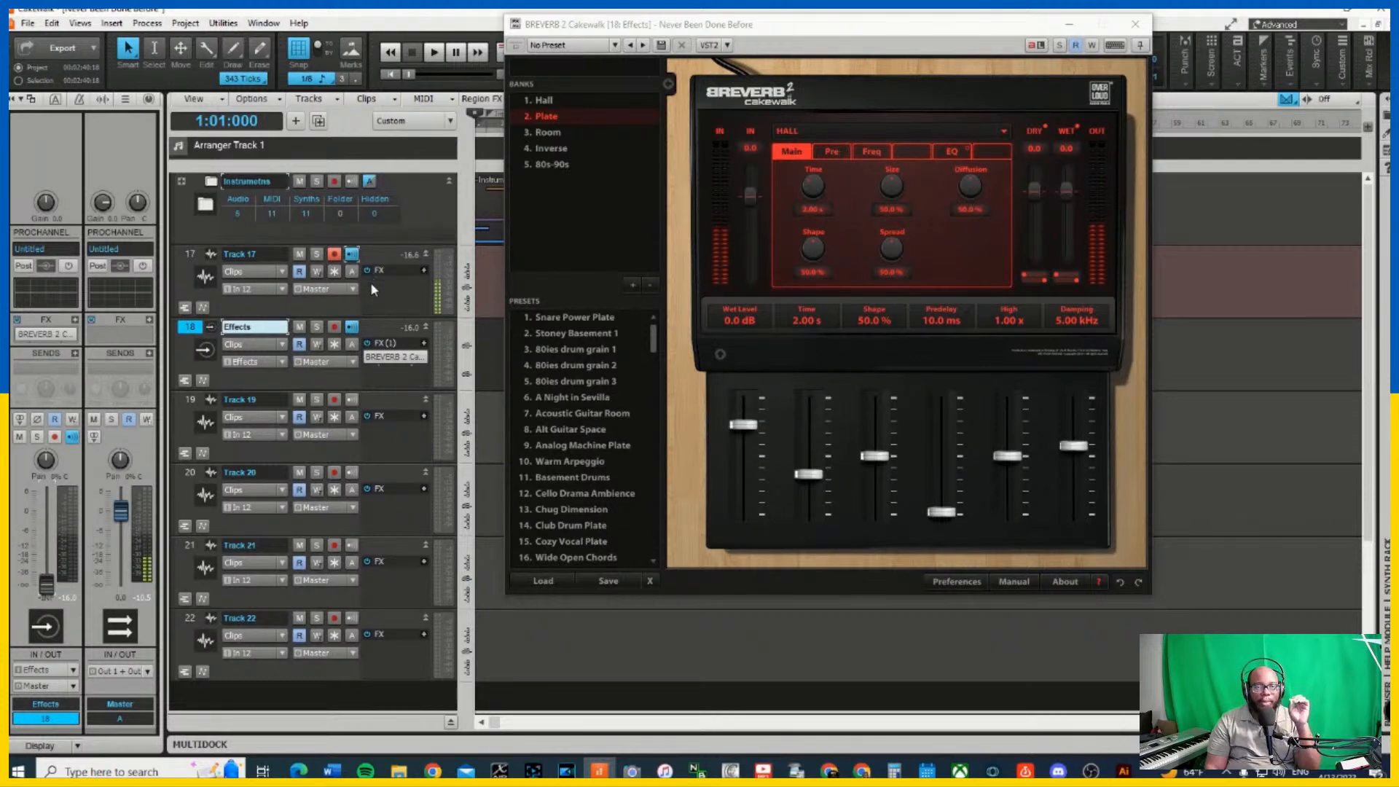
click(351, 254)
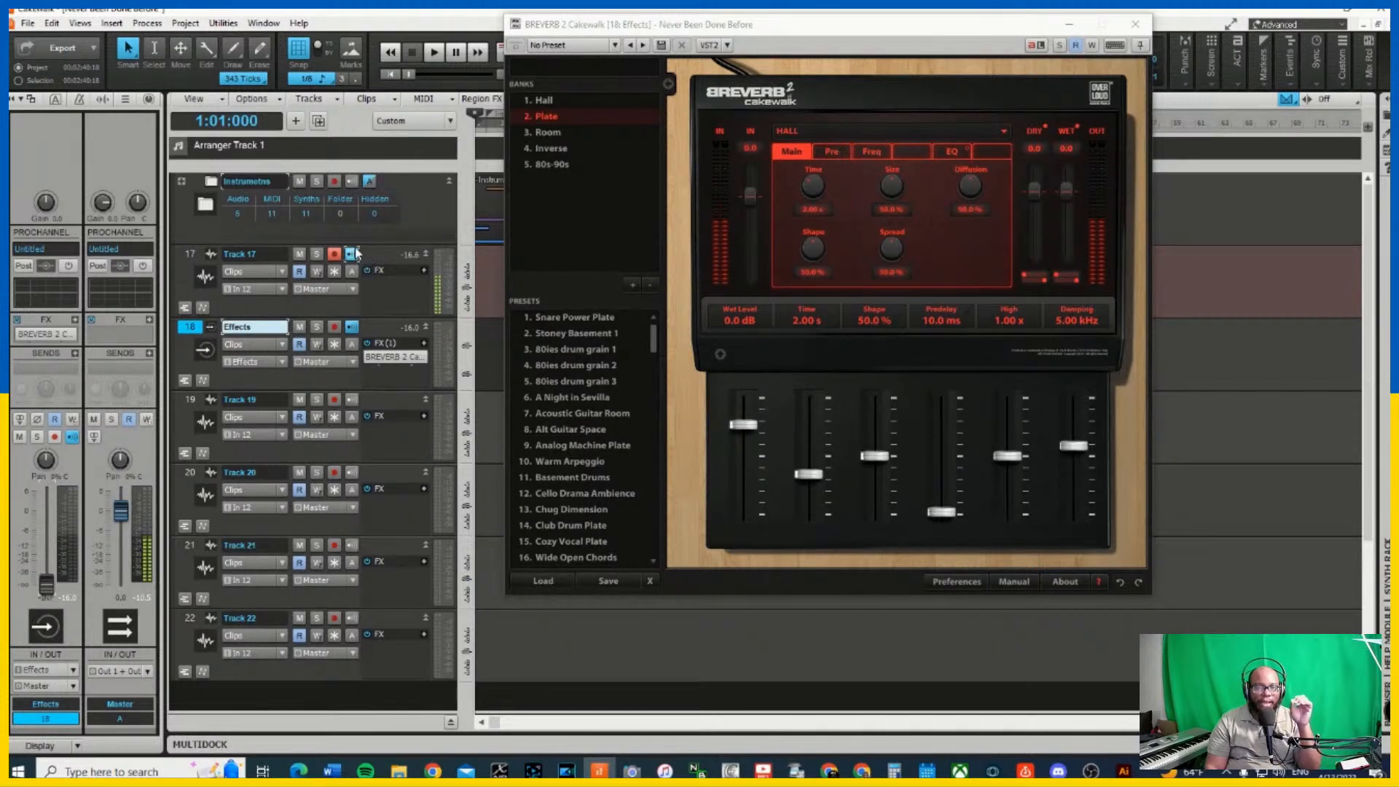
Delete the Effects aux track and select Track 17
right_click(186, 333)
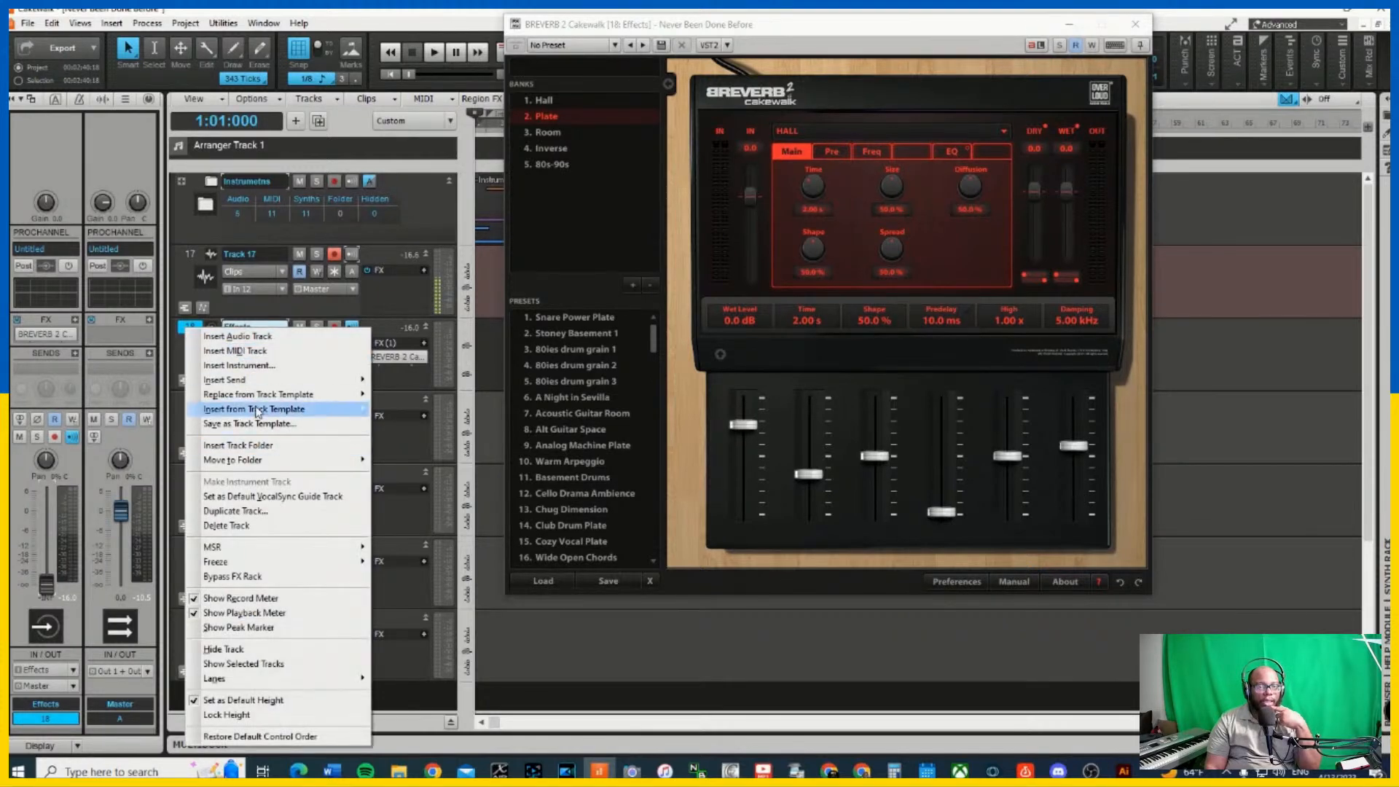
click(245, 526)
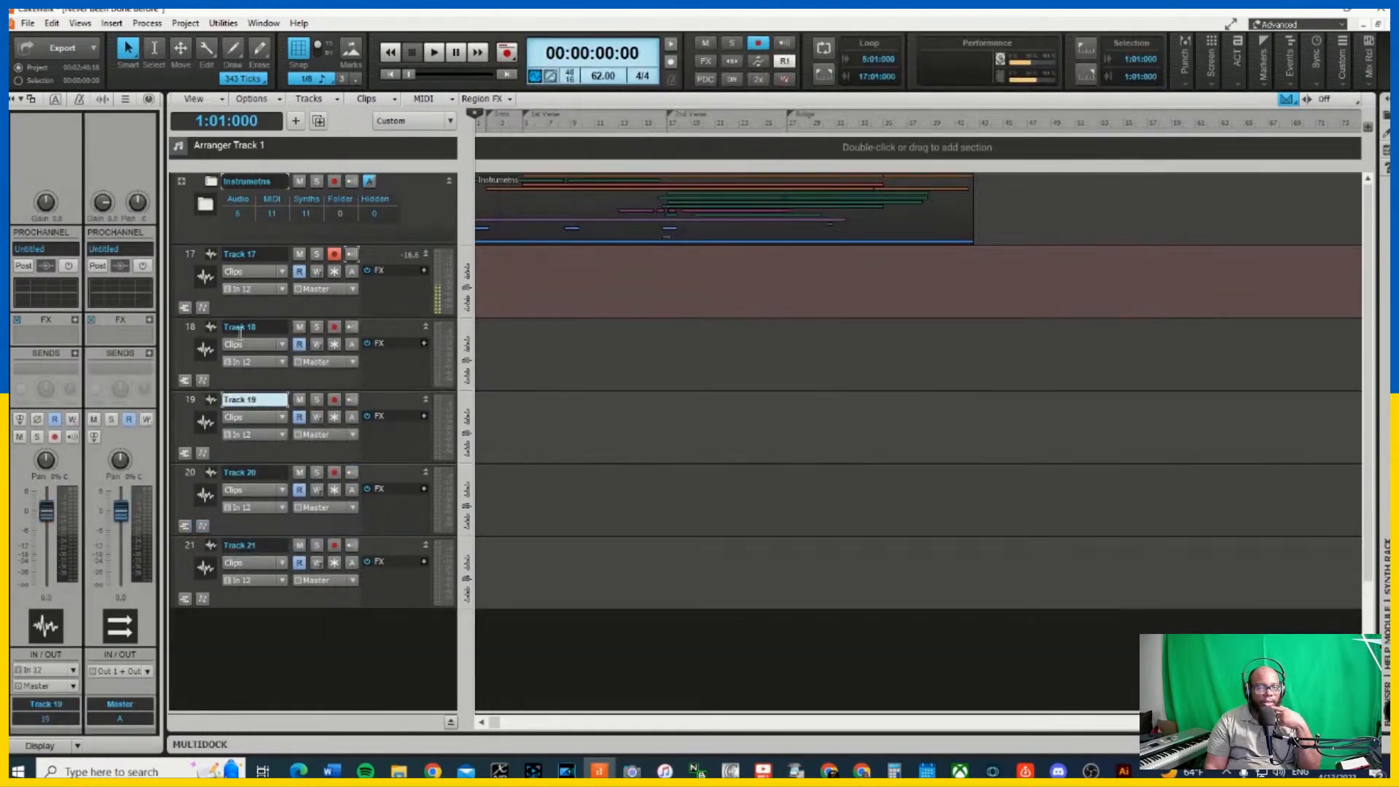
click(189, 263)
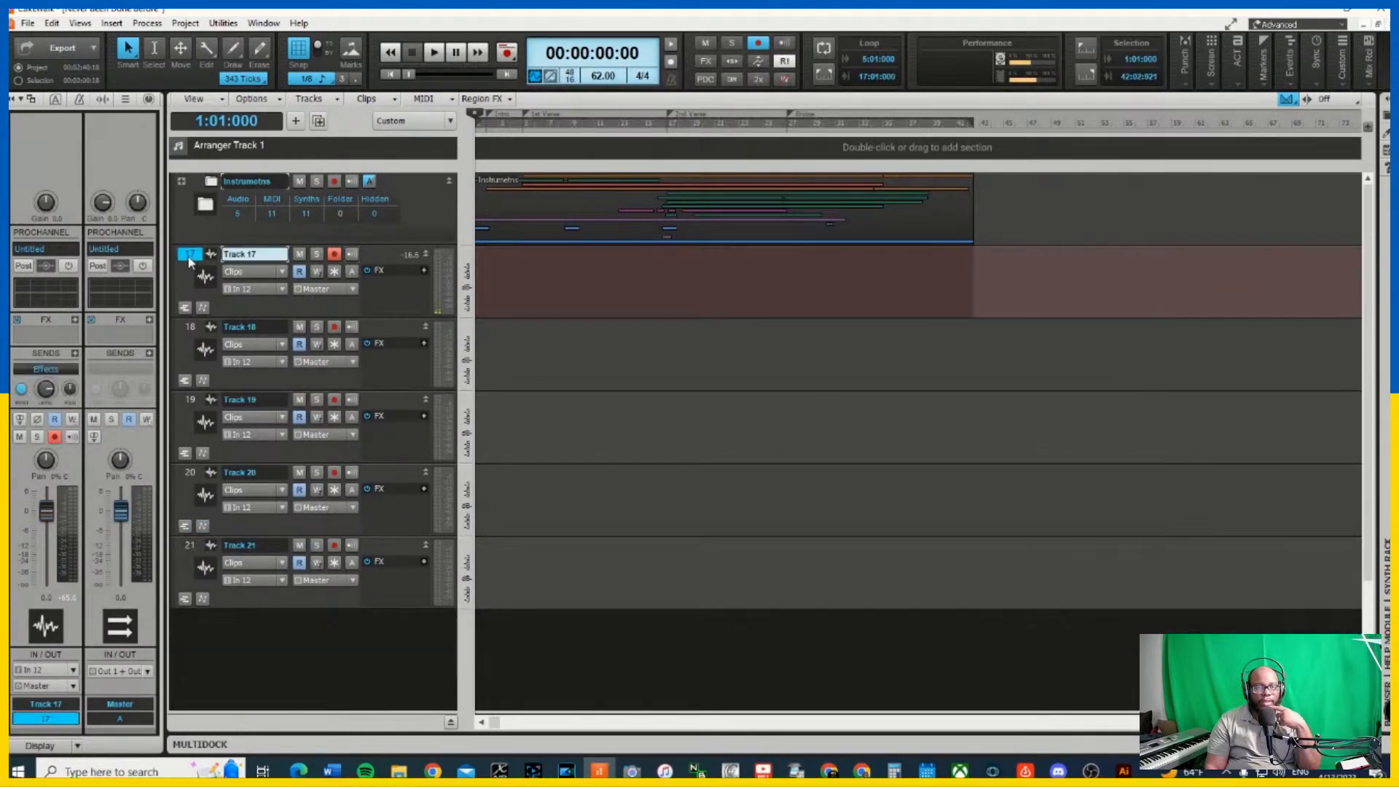
Enable input echo on Track 18, insert the BREVERB 2 Cakewalk reverb on it and close the plug-in window
click(213, 329)
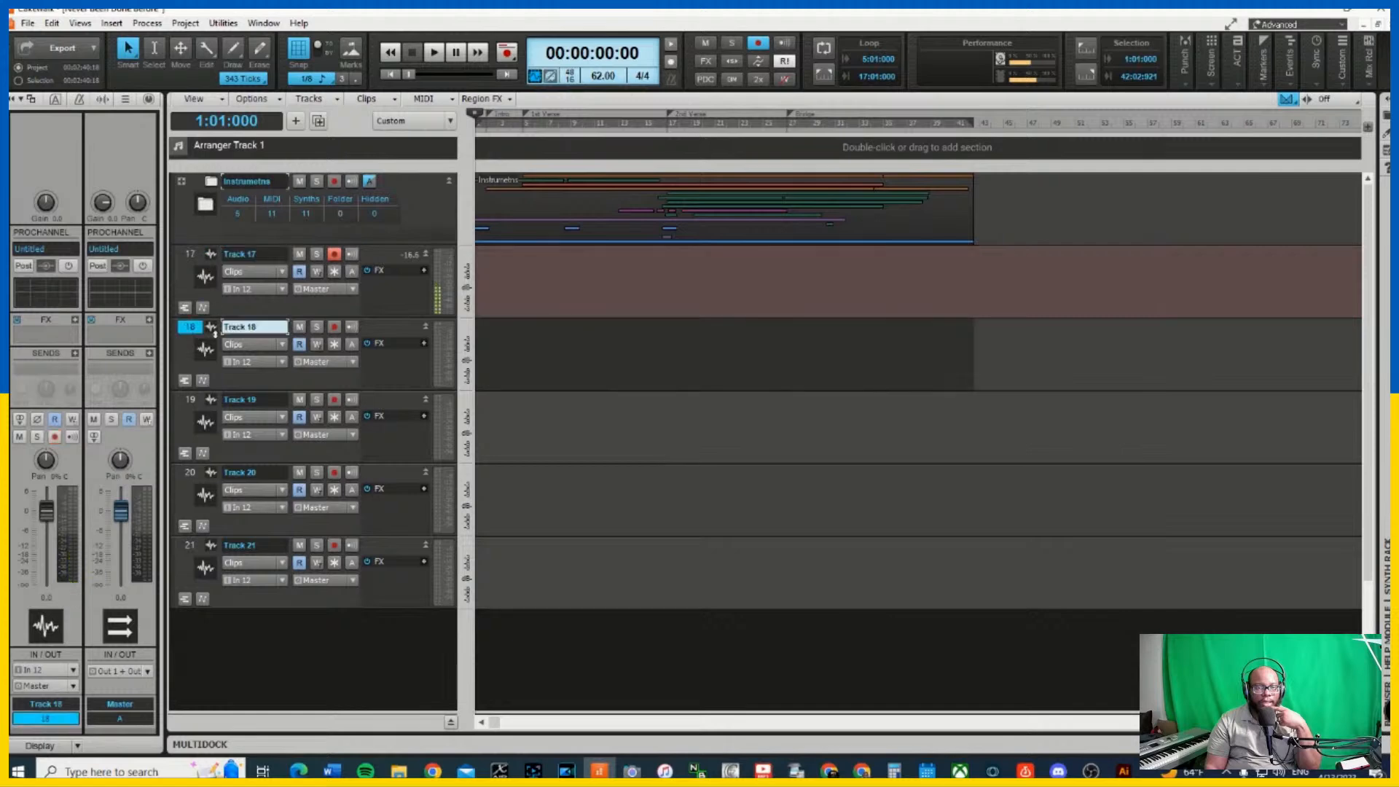
click(352, 327)
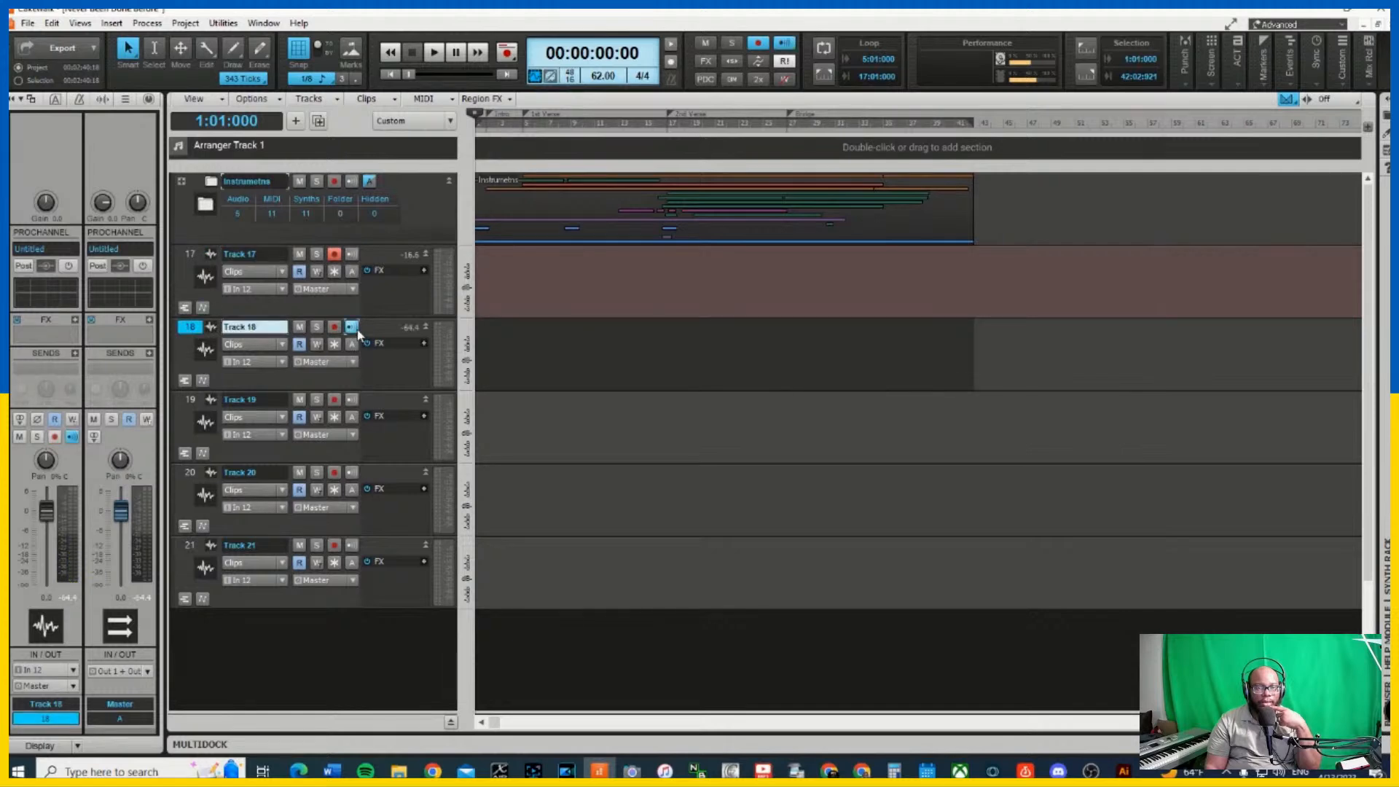
click(426, 345)
mouse_move(538, 383)
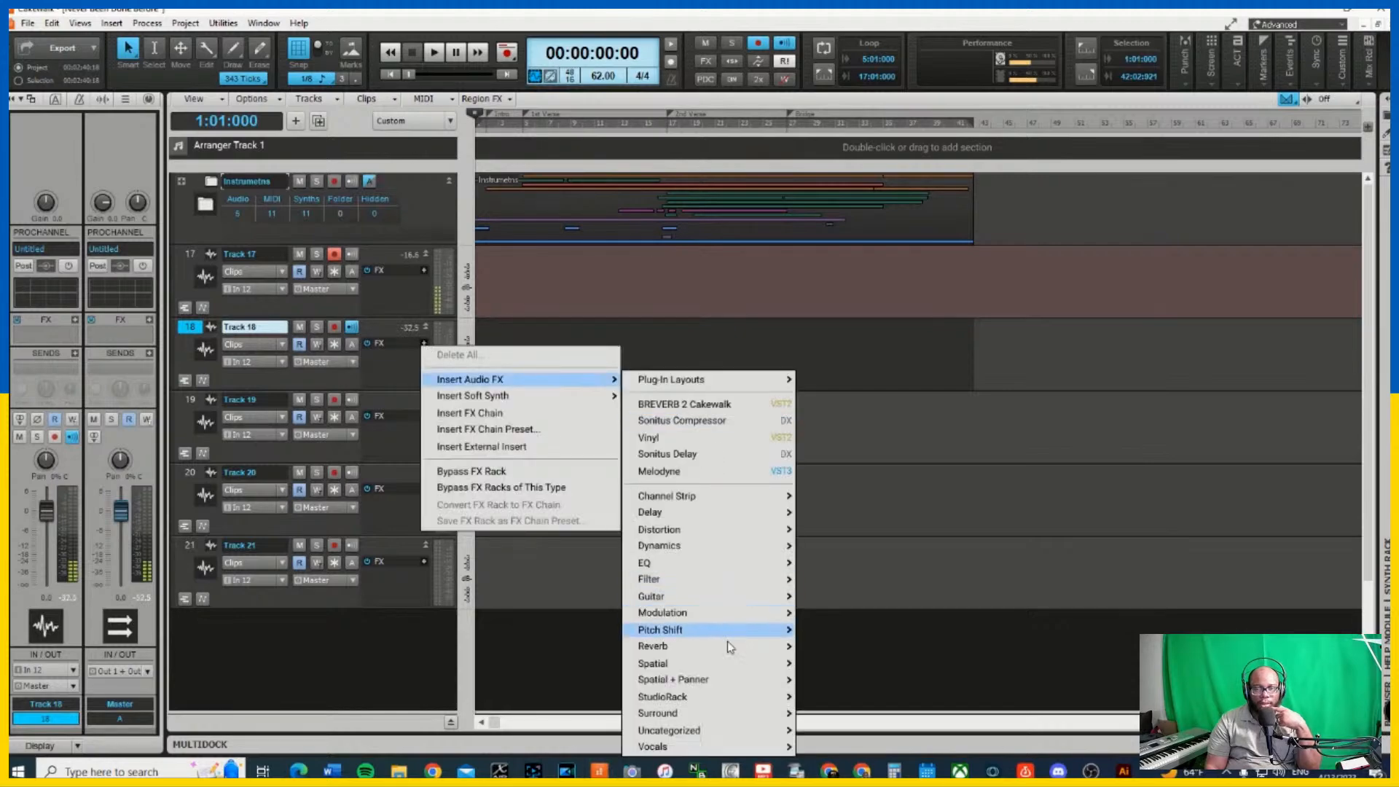
mouse_move(749, 647)
click(899, 637)
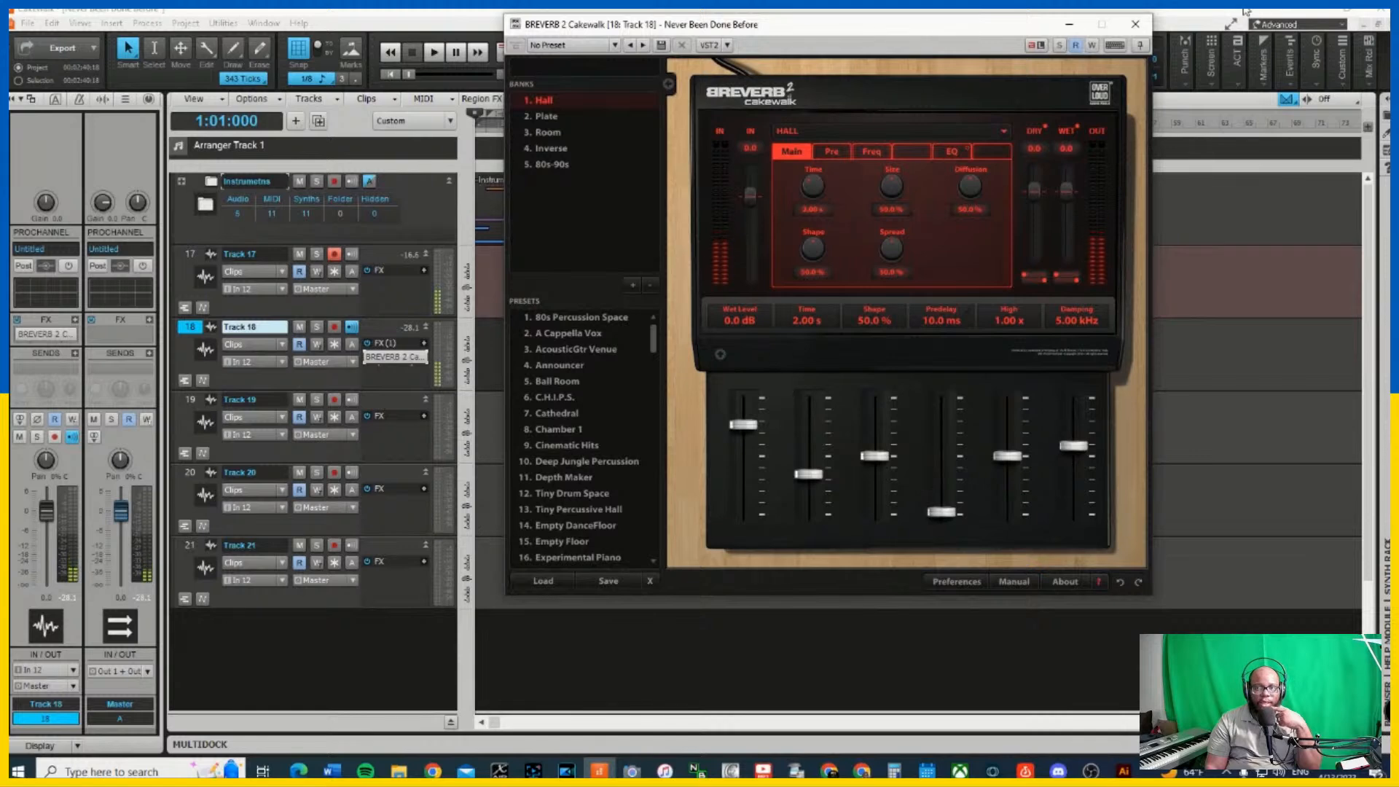
click(1136, 24)
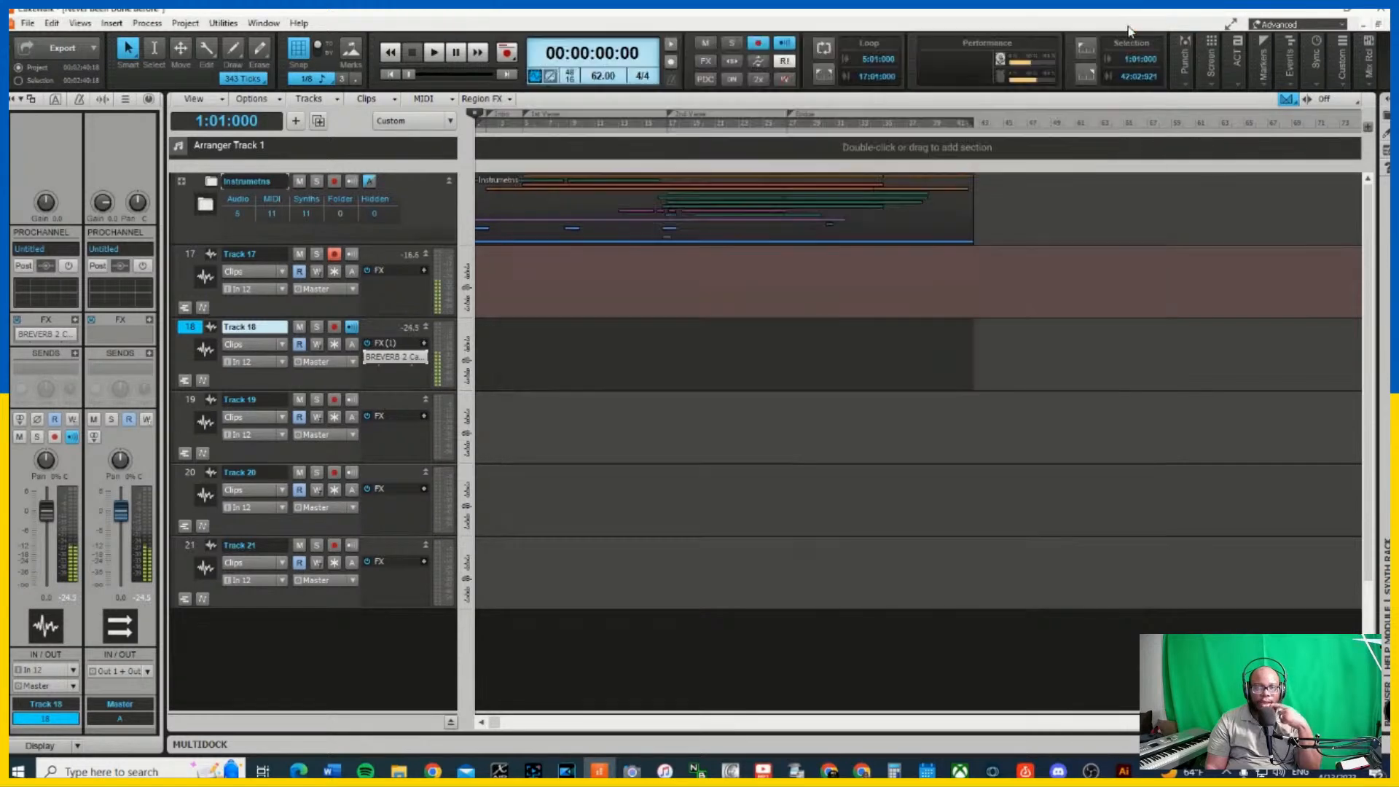
Compare live monitoring of Track 17 and the reverb on Track 18 by switching input echo between them
click(353, 328)
click(352, 253)
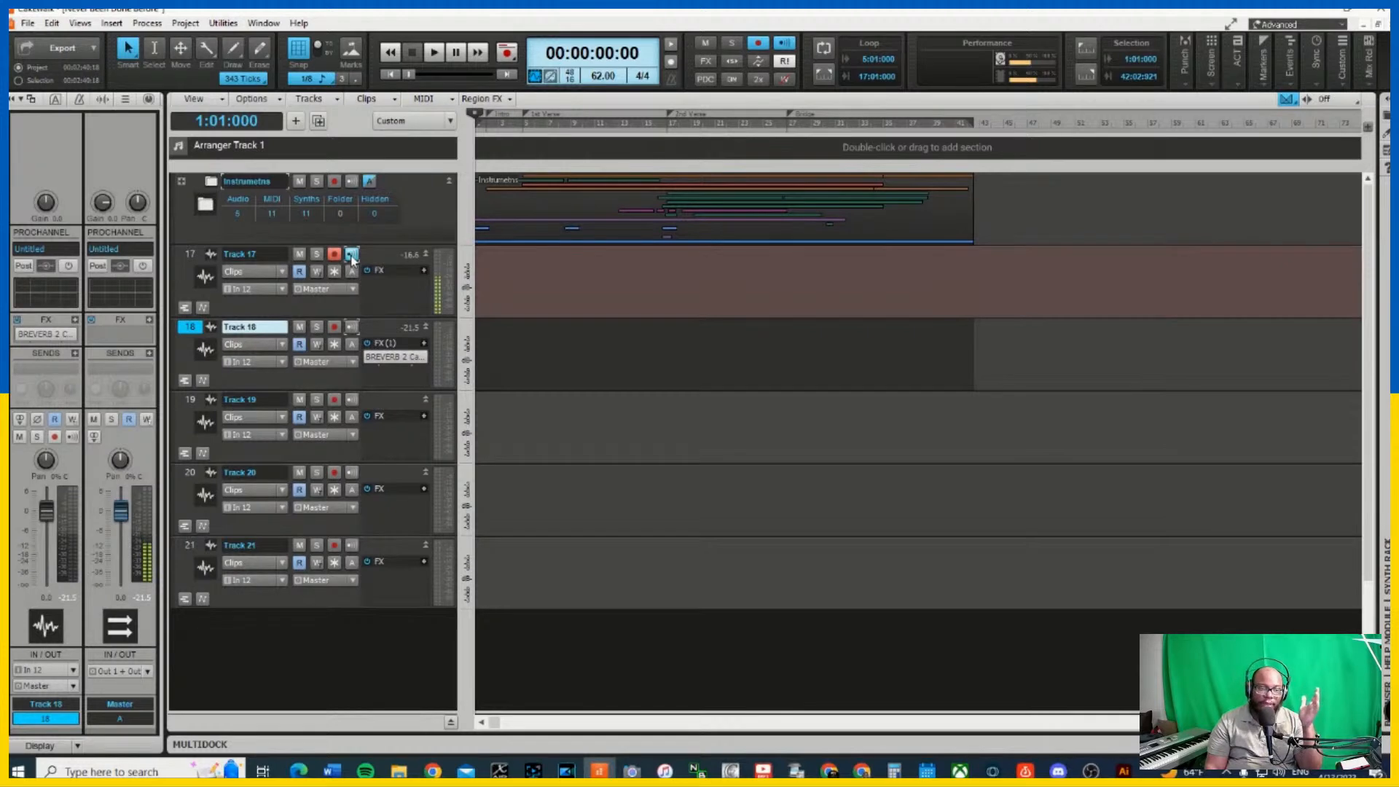
right_click(353, 258)
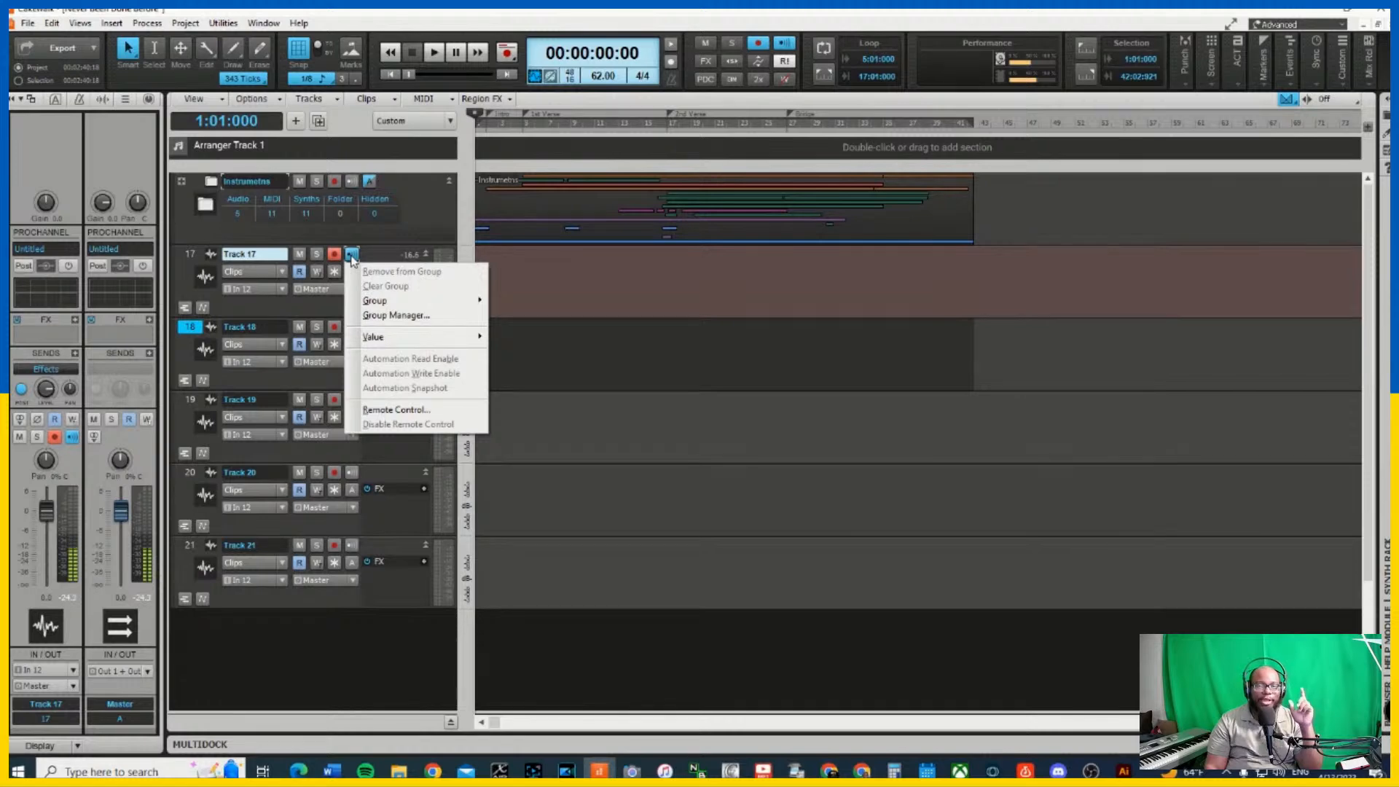
click(369, 258)
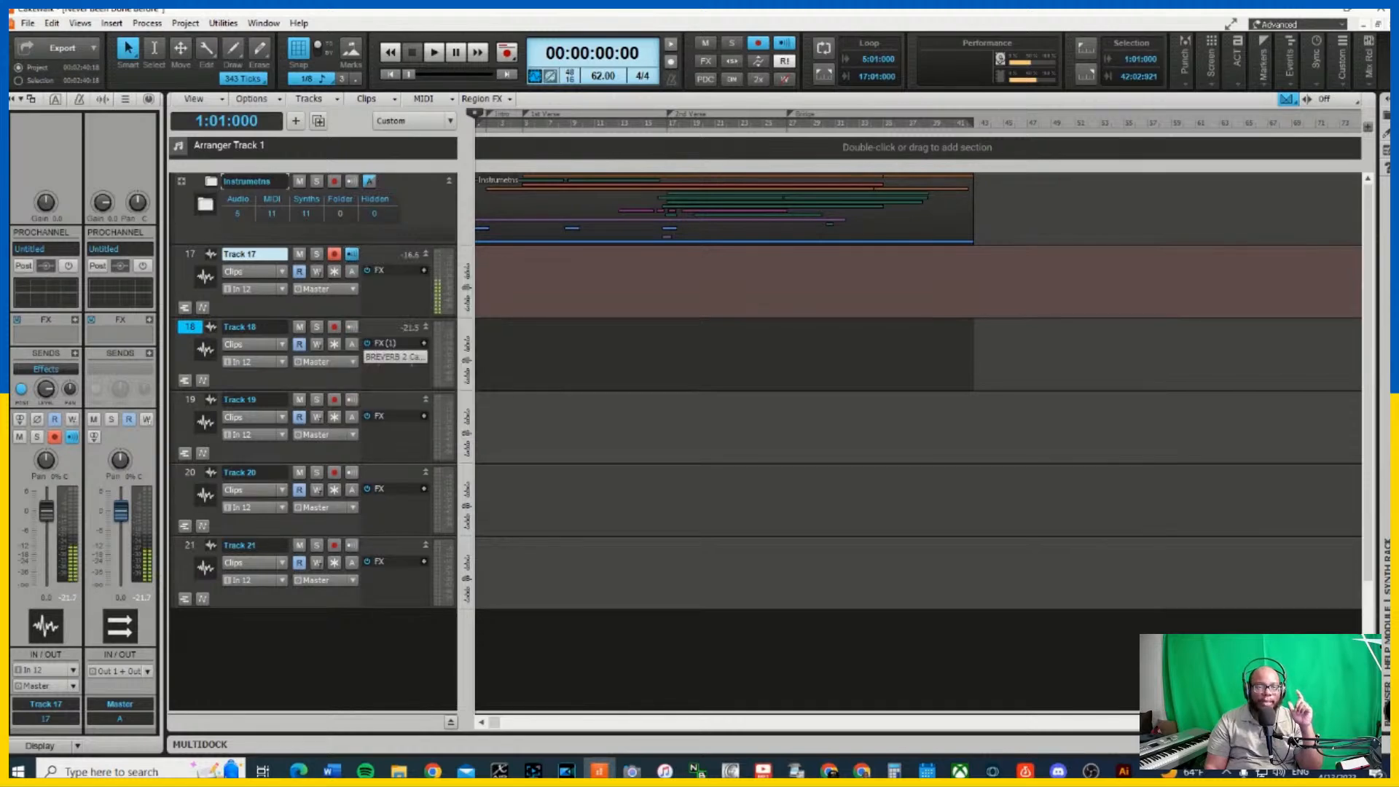
click(350, 256)
click(353, 328)
In Track 18's reverb EQ, reduce the EQ1 gain, lower the EQ2 frequency and set the EQ2 gain to -12 dB
double_click(386, 356)
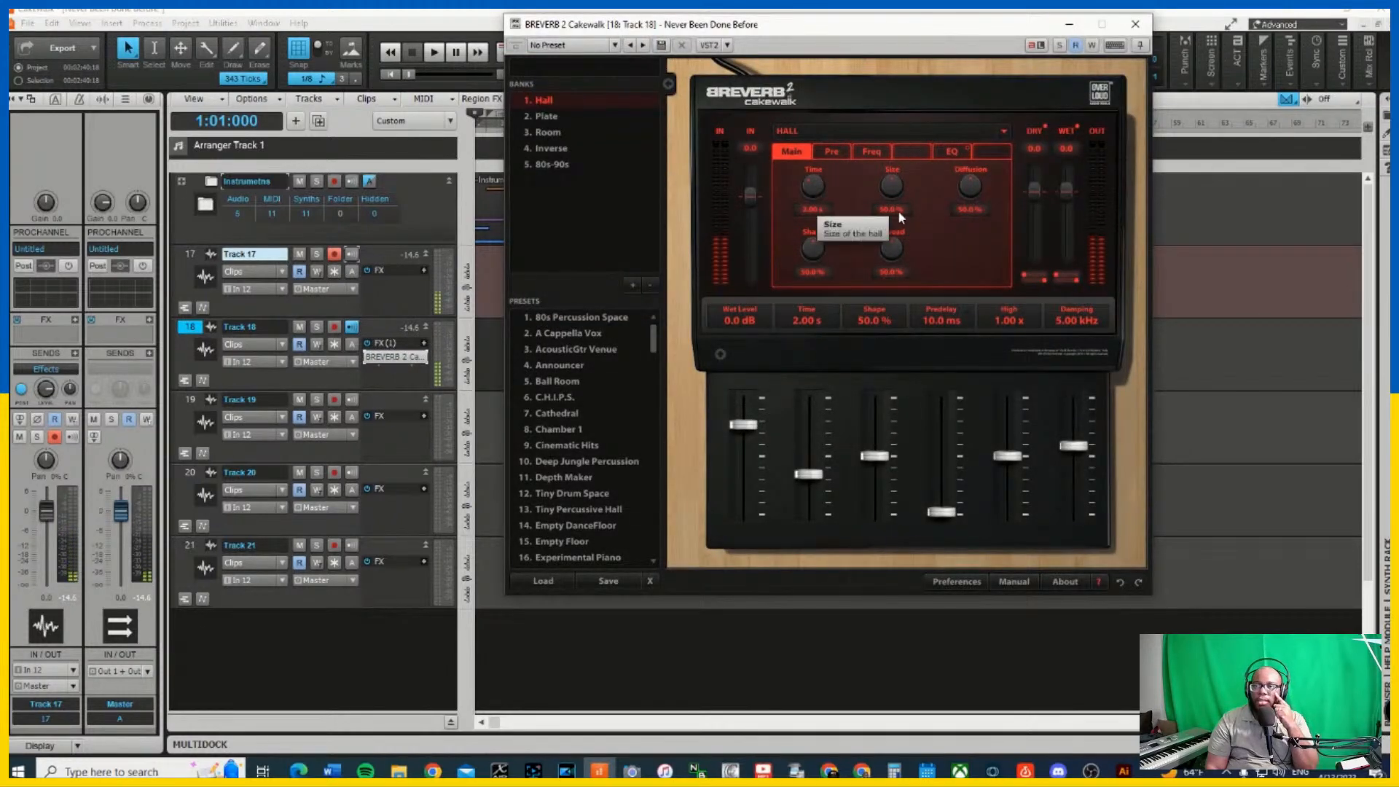
click(954, 153)
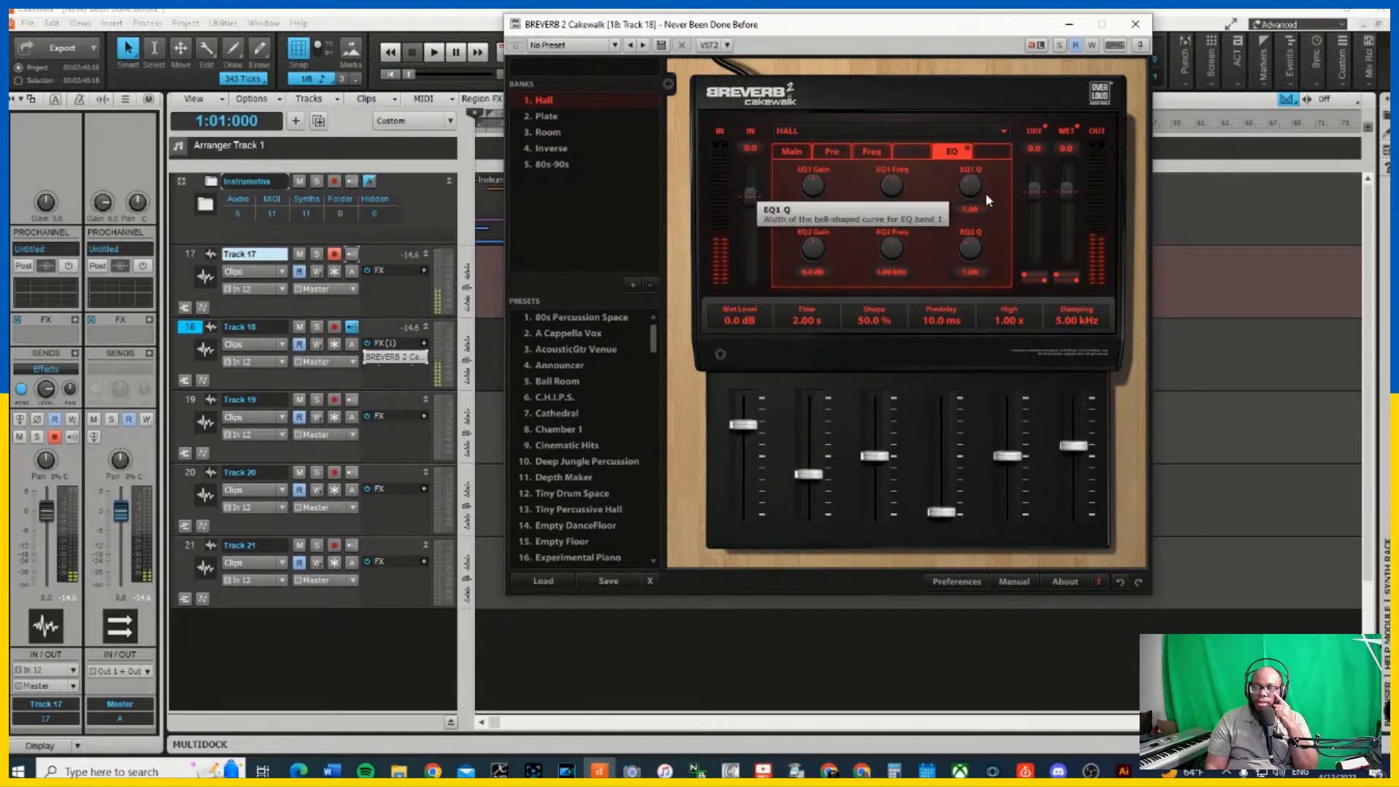
mouse_move(974, 188)
mouse_down()
mouse_move(965, 209)
mouse_move(959, 174)
mouse_up()
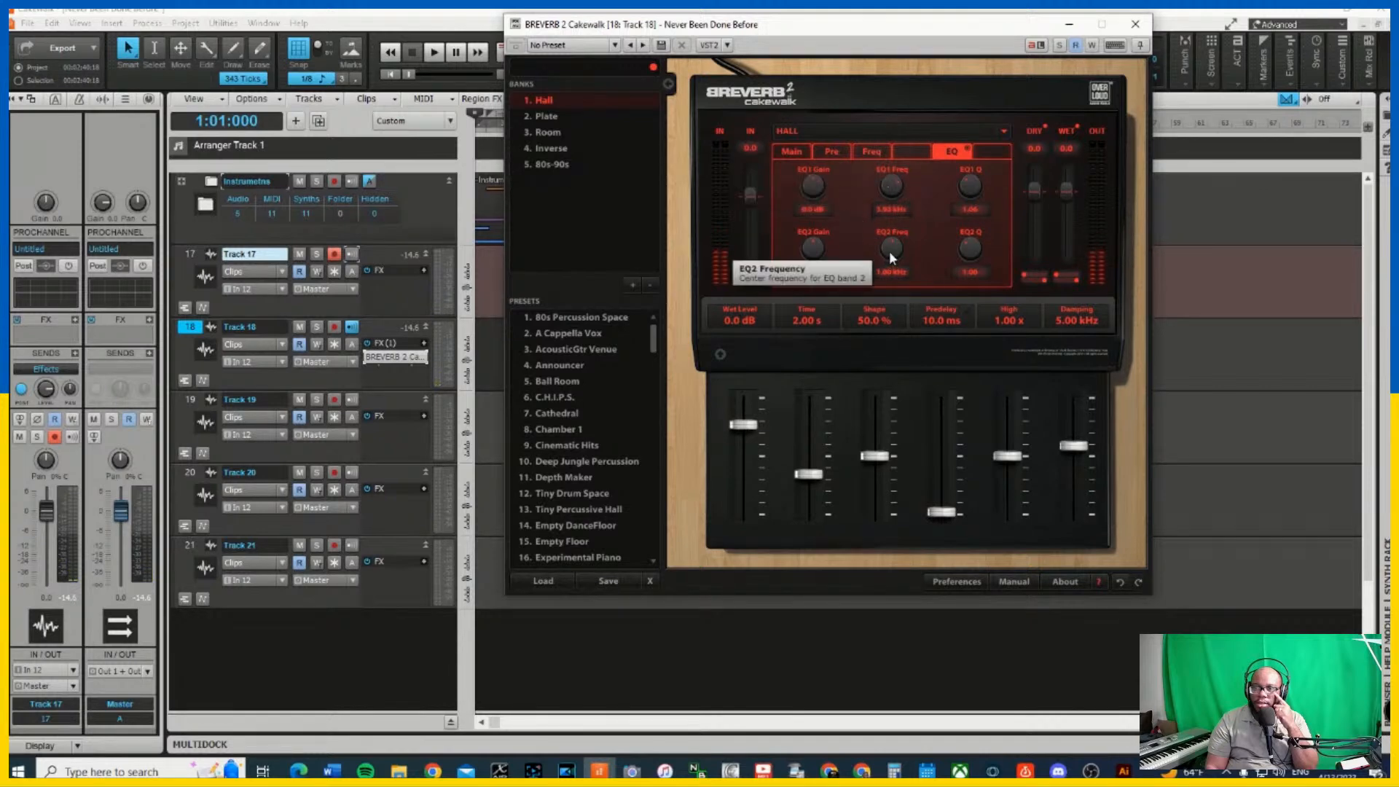
drag(890, 251, 891, 304)
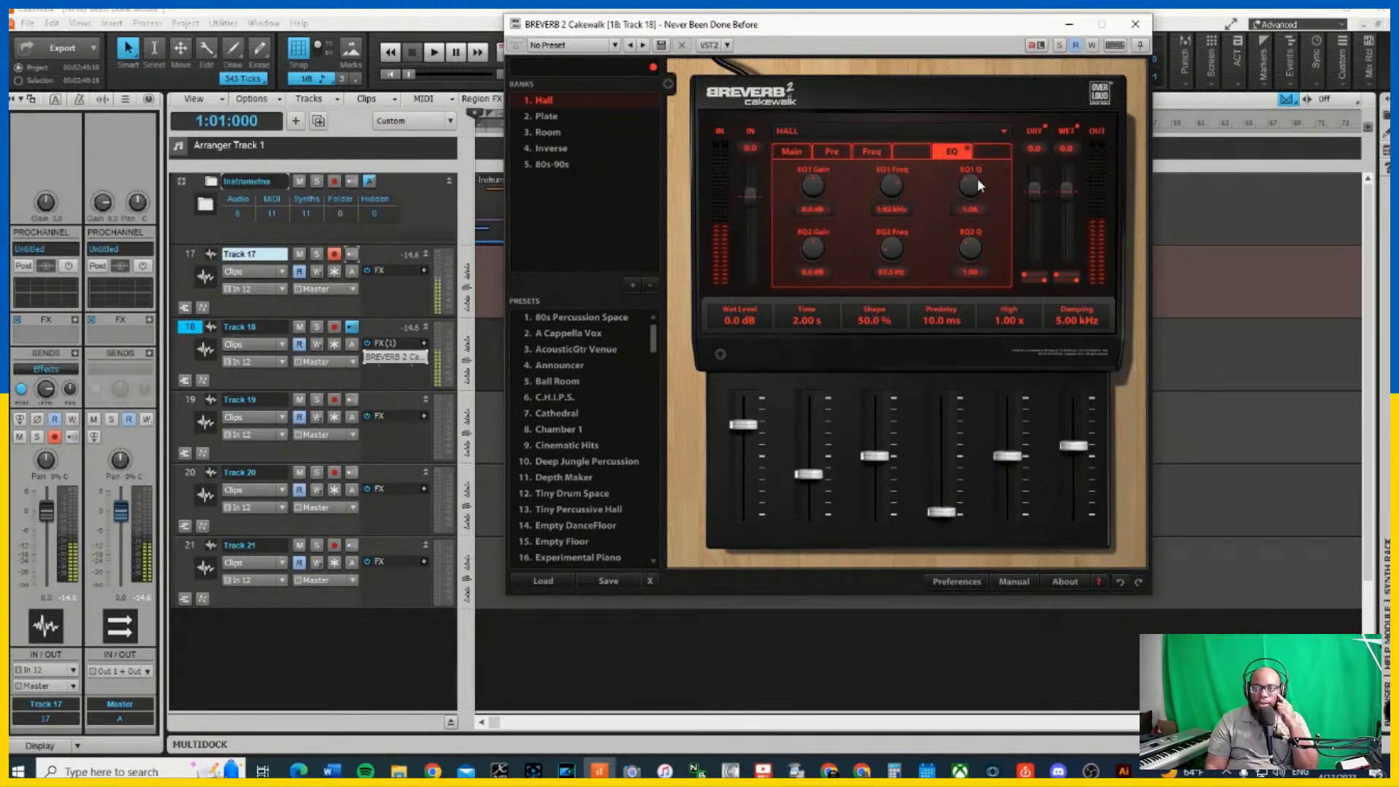
drag(814, 185, 825, 225)
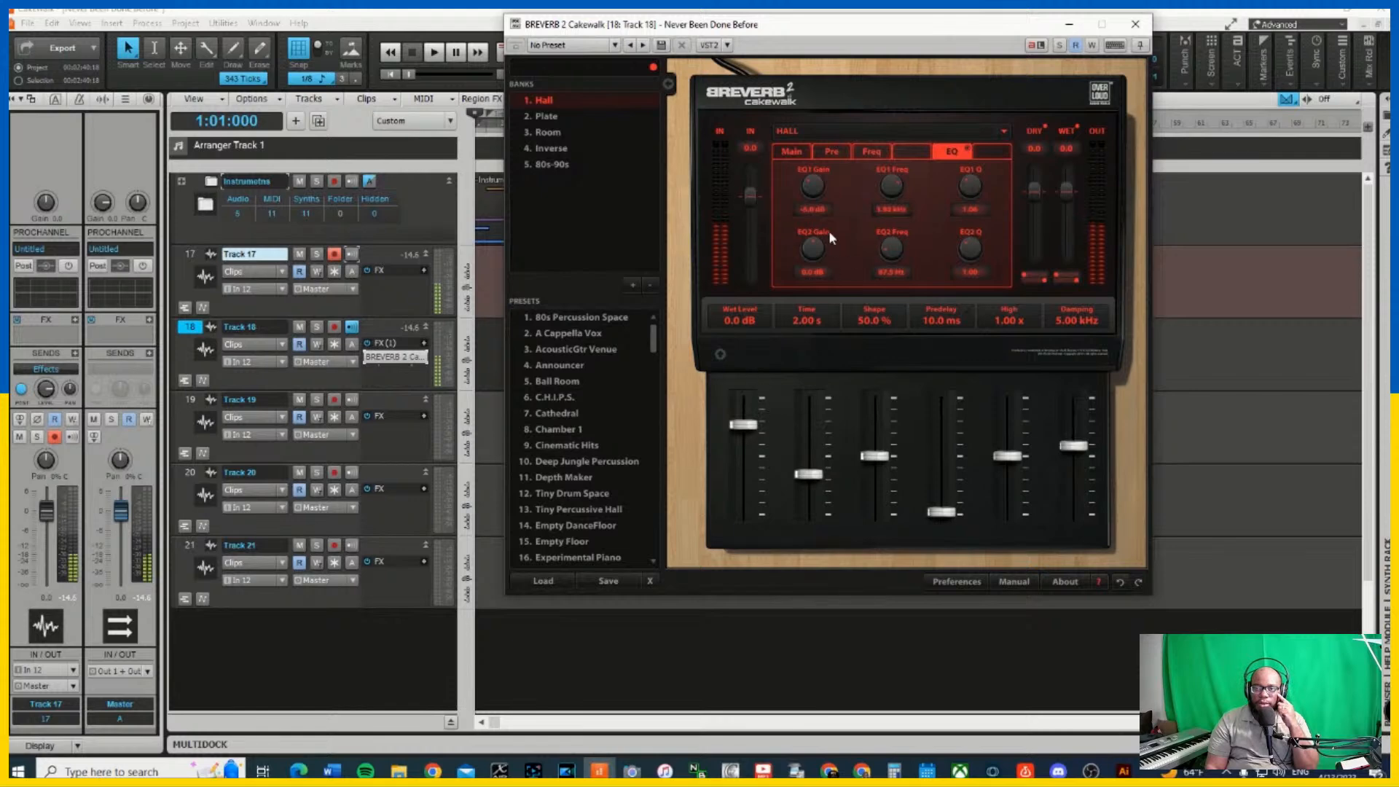
drag(893, 239, 895, 247)
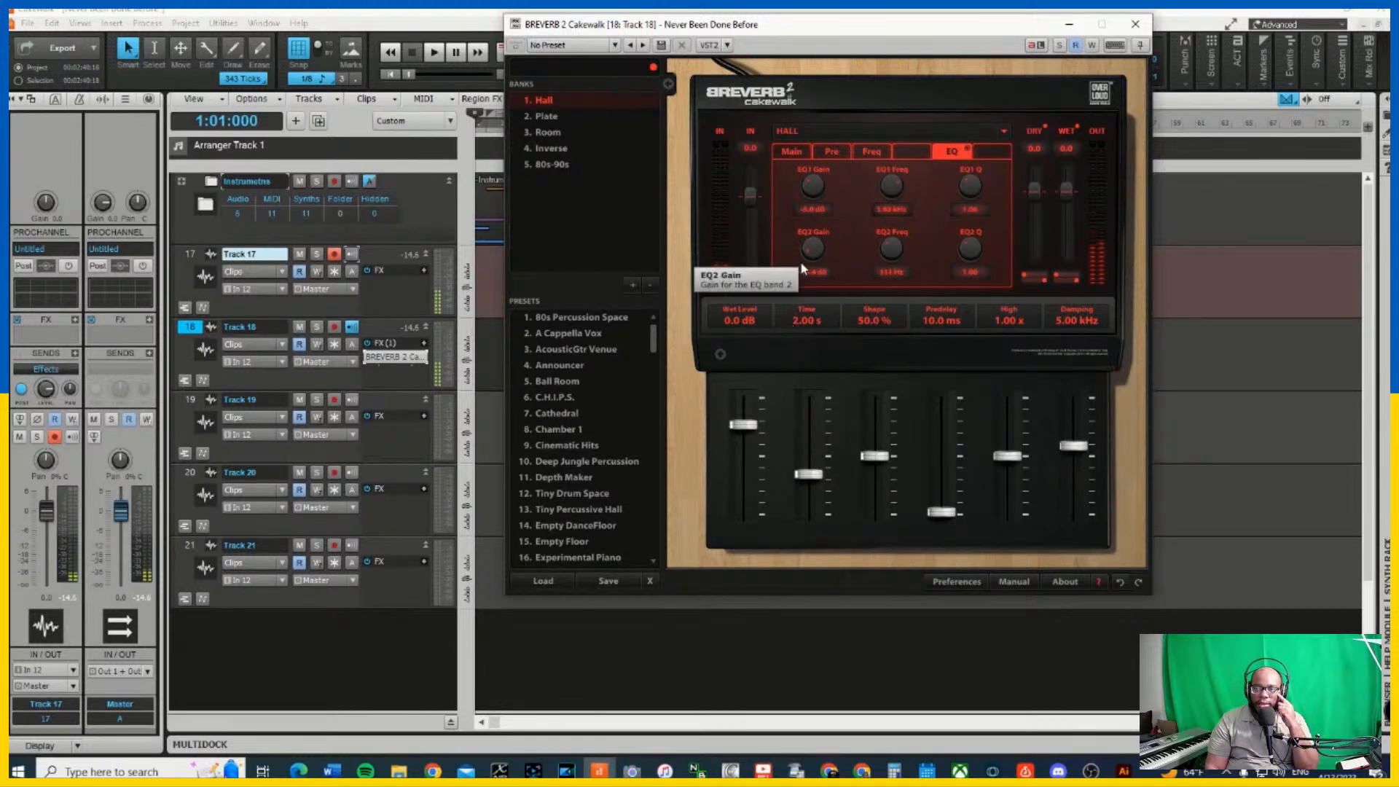
drag(818, 249, 818, 245)
Set Track 18's reverb wet level to 12.0 dB and predelay to 78.1 ms, and close the plug-in window
drag(744, 425, 743, 397)
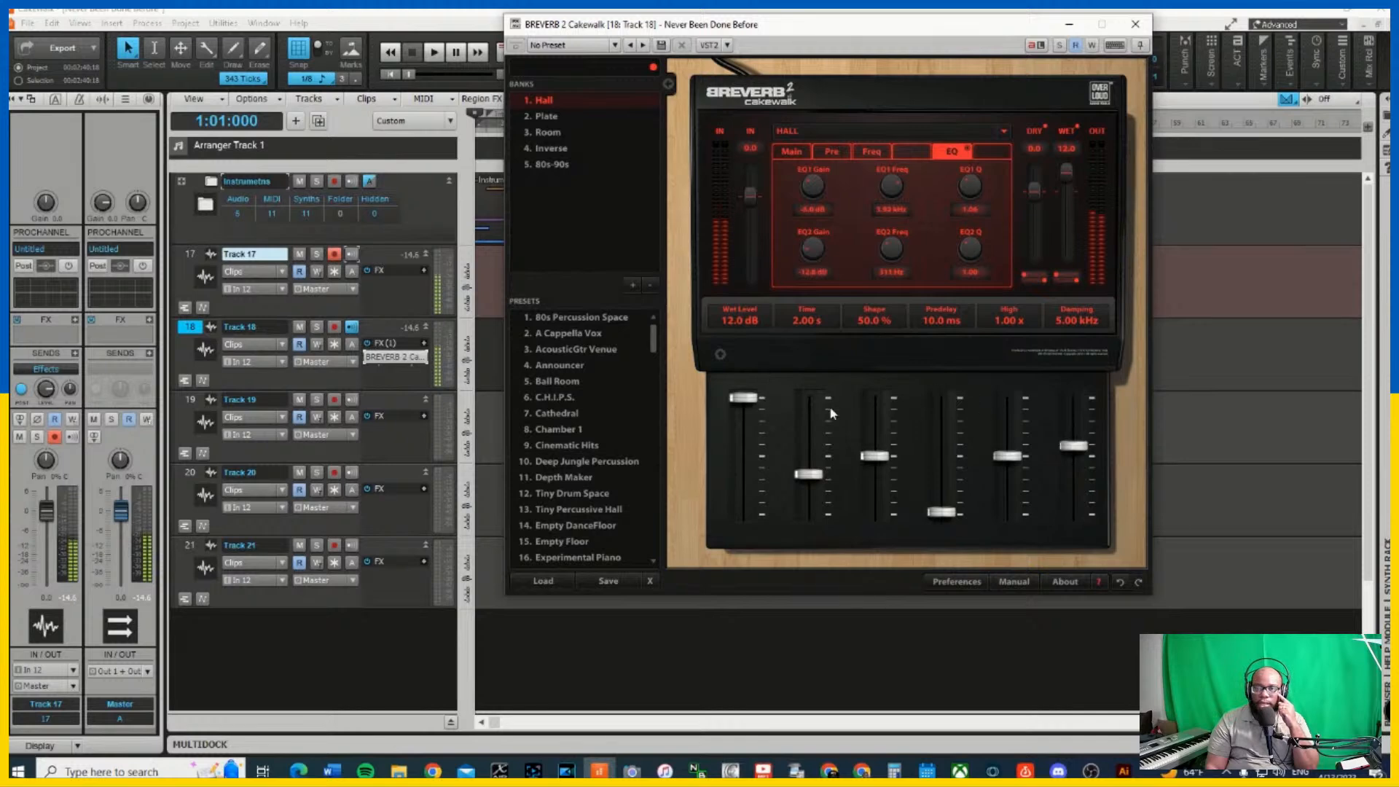
drag(942, 516, 948, 429)
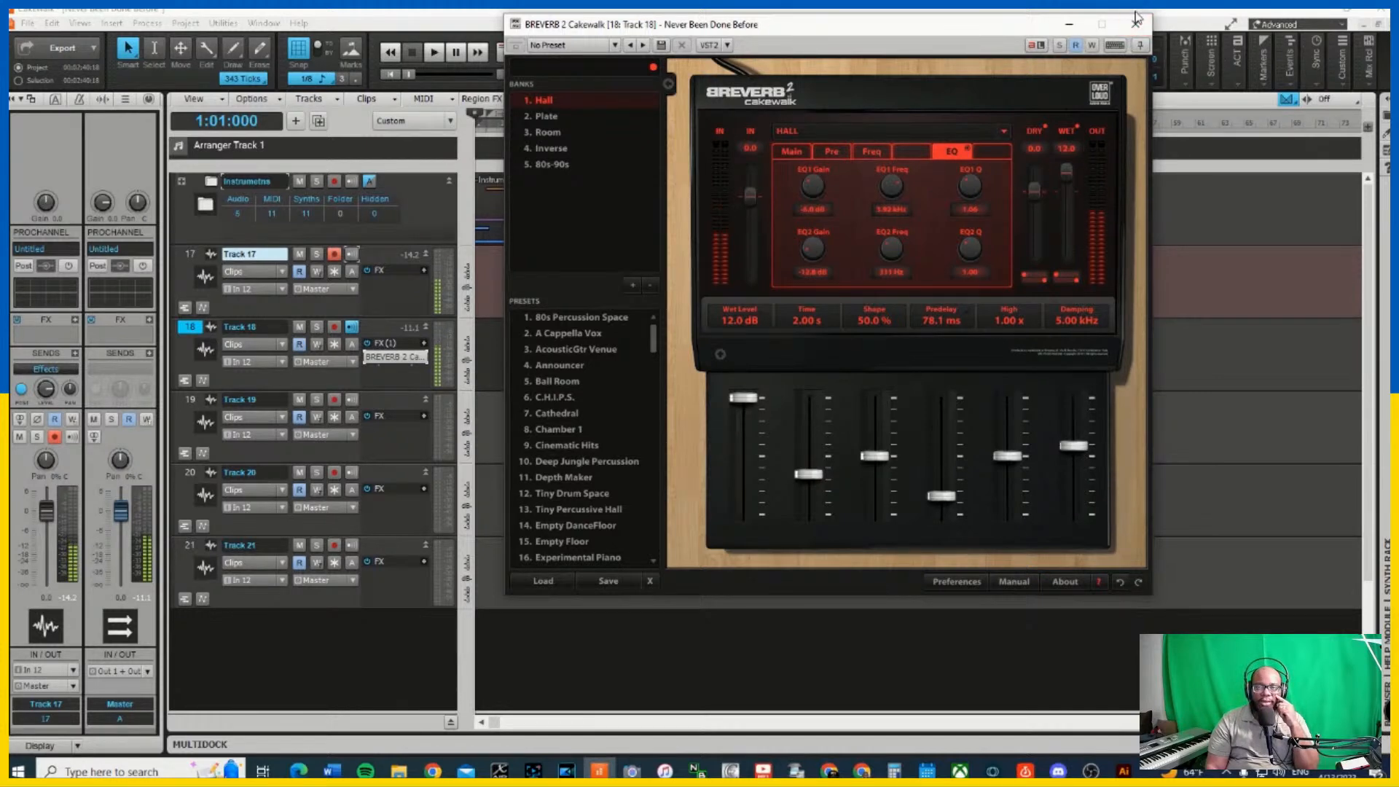
click(1138, 21)
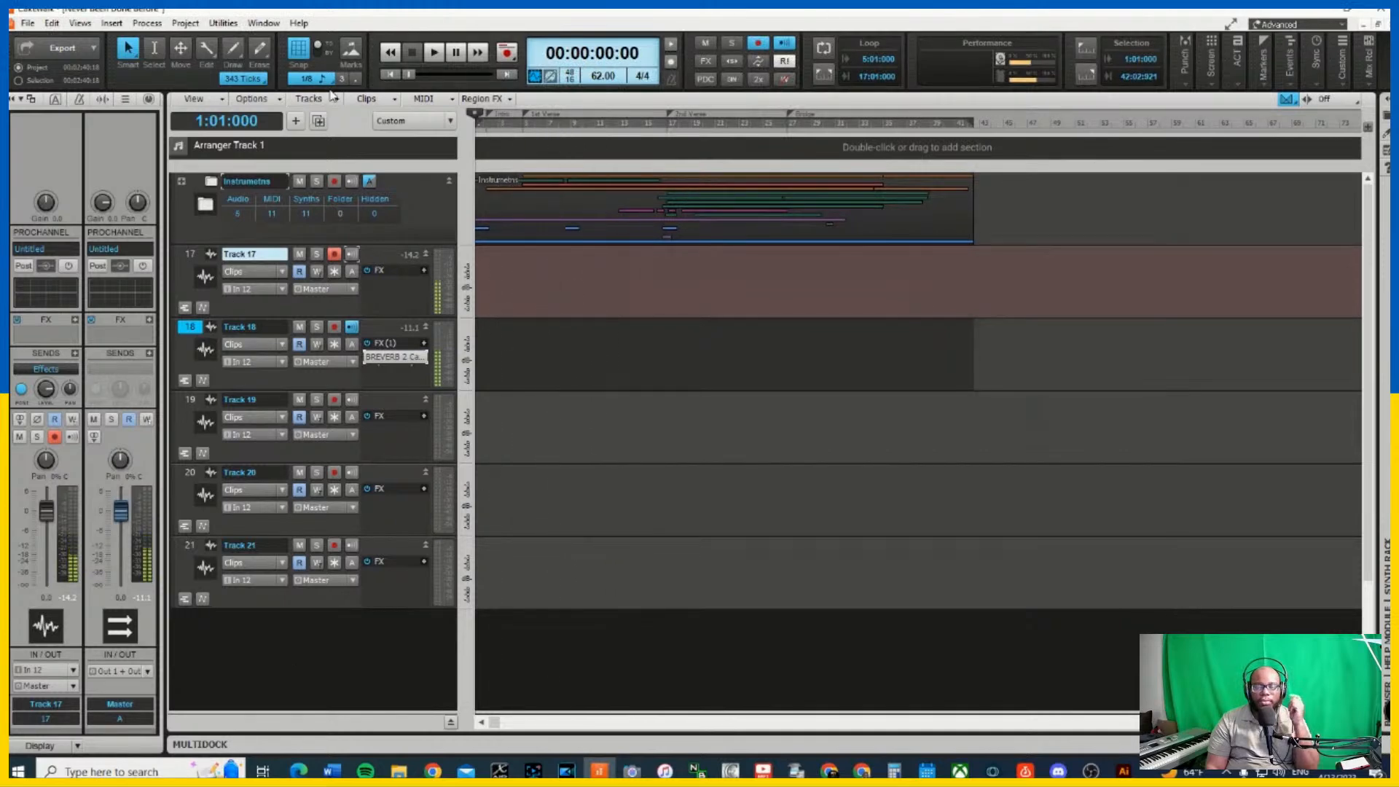
mouse_move(828, 771)
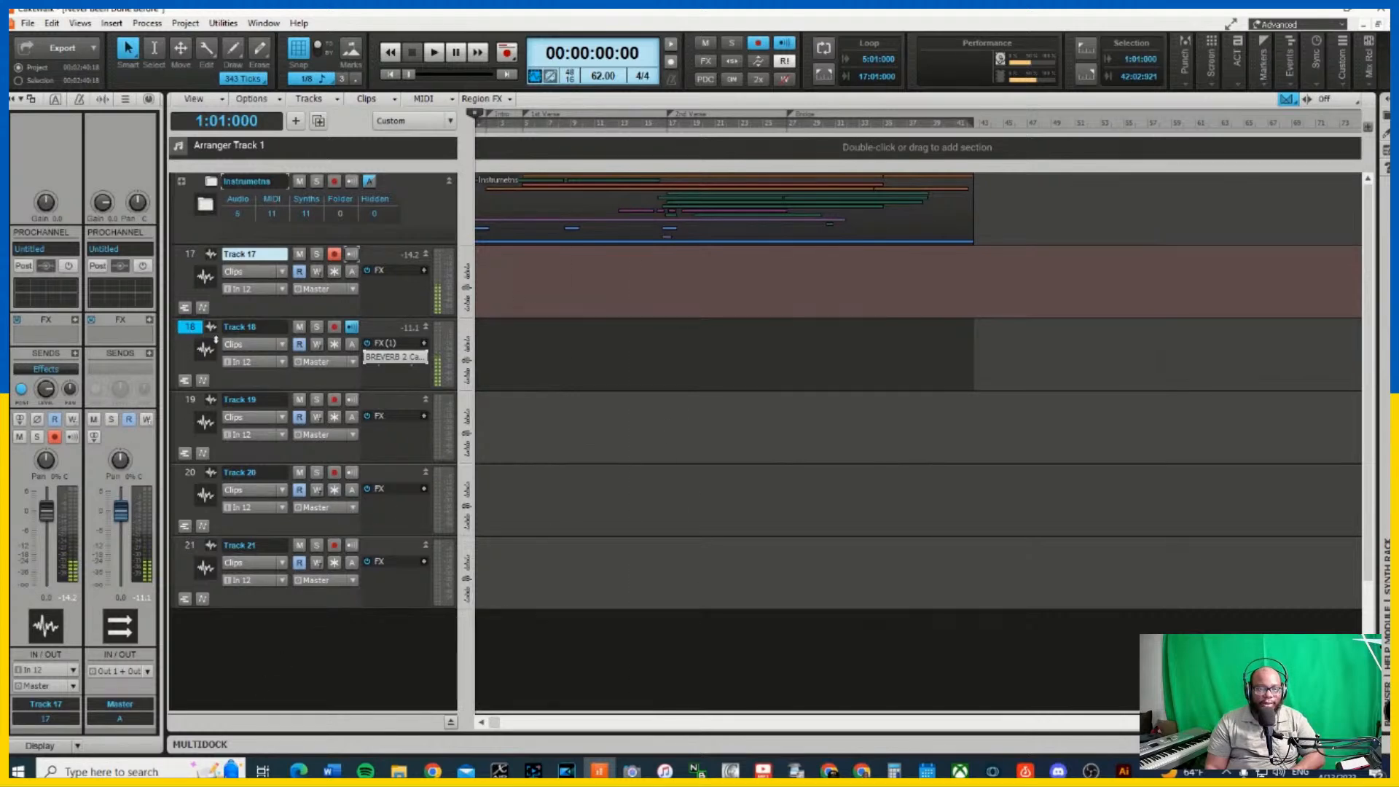
Mute Track 18 and play the project from the start with the LyricStudio lyrics window brought up over it
click(299, 327)
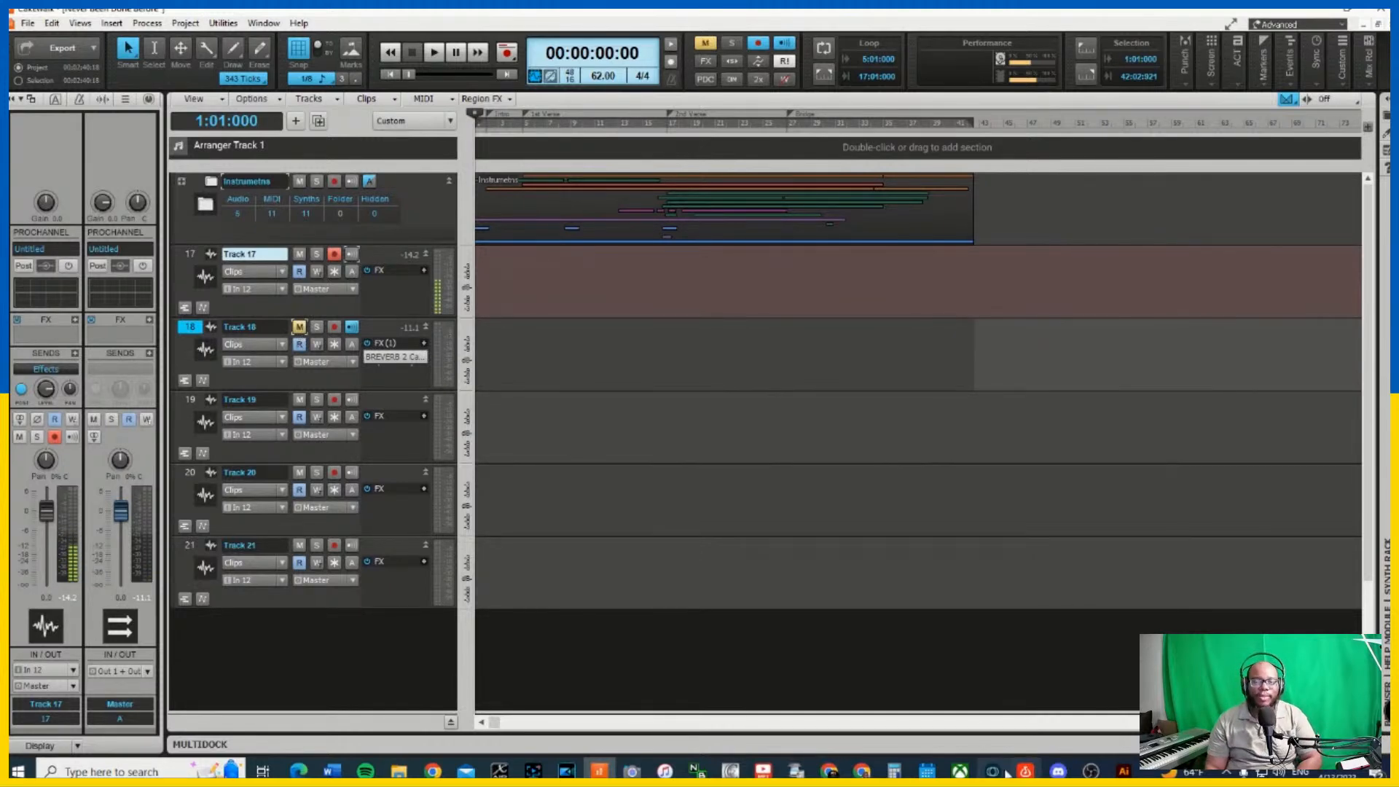
click(829, 771)
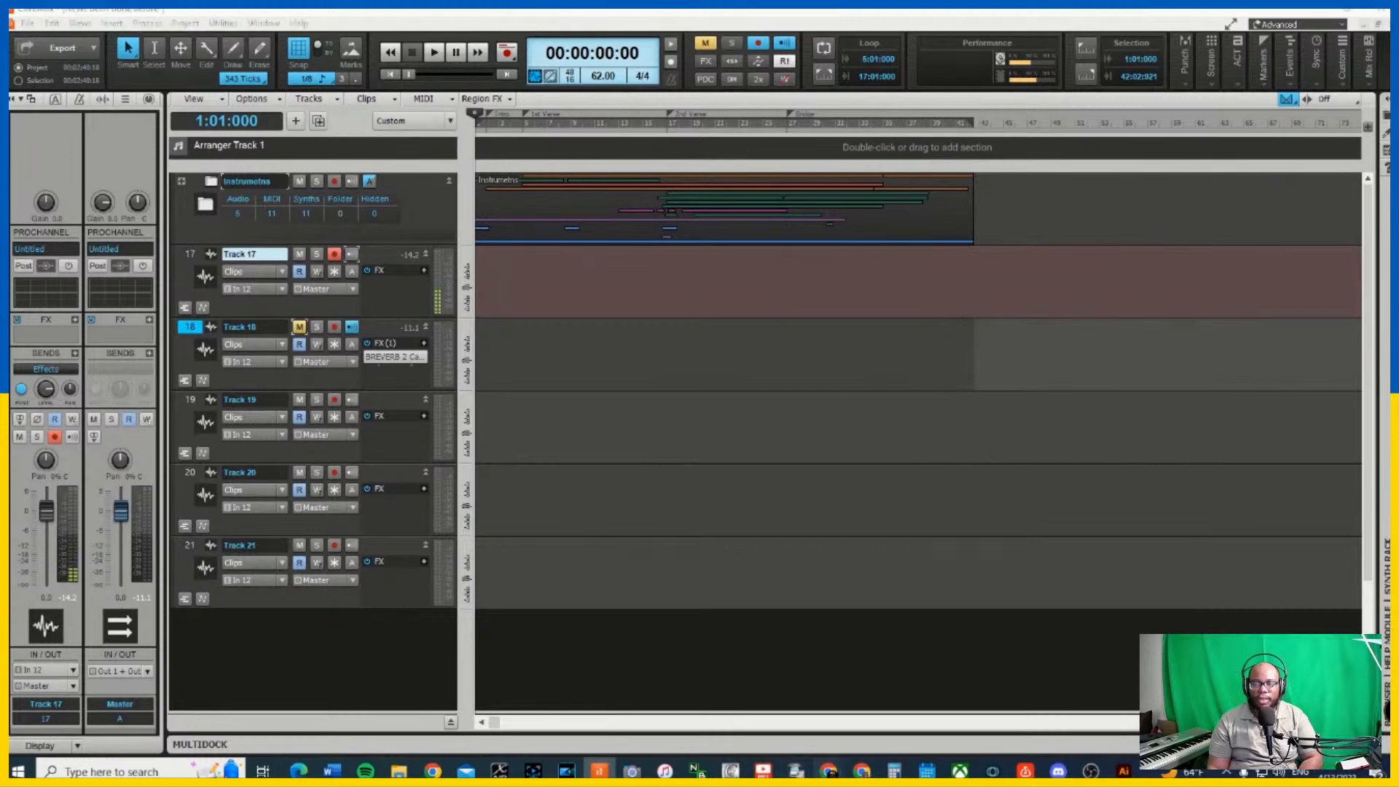
click(894, 660)
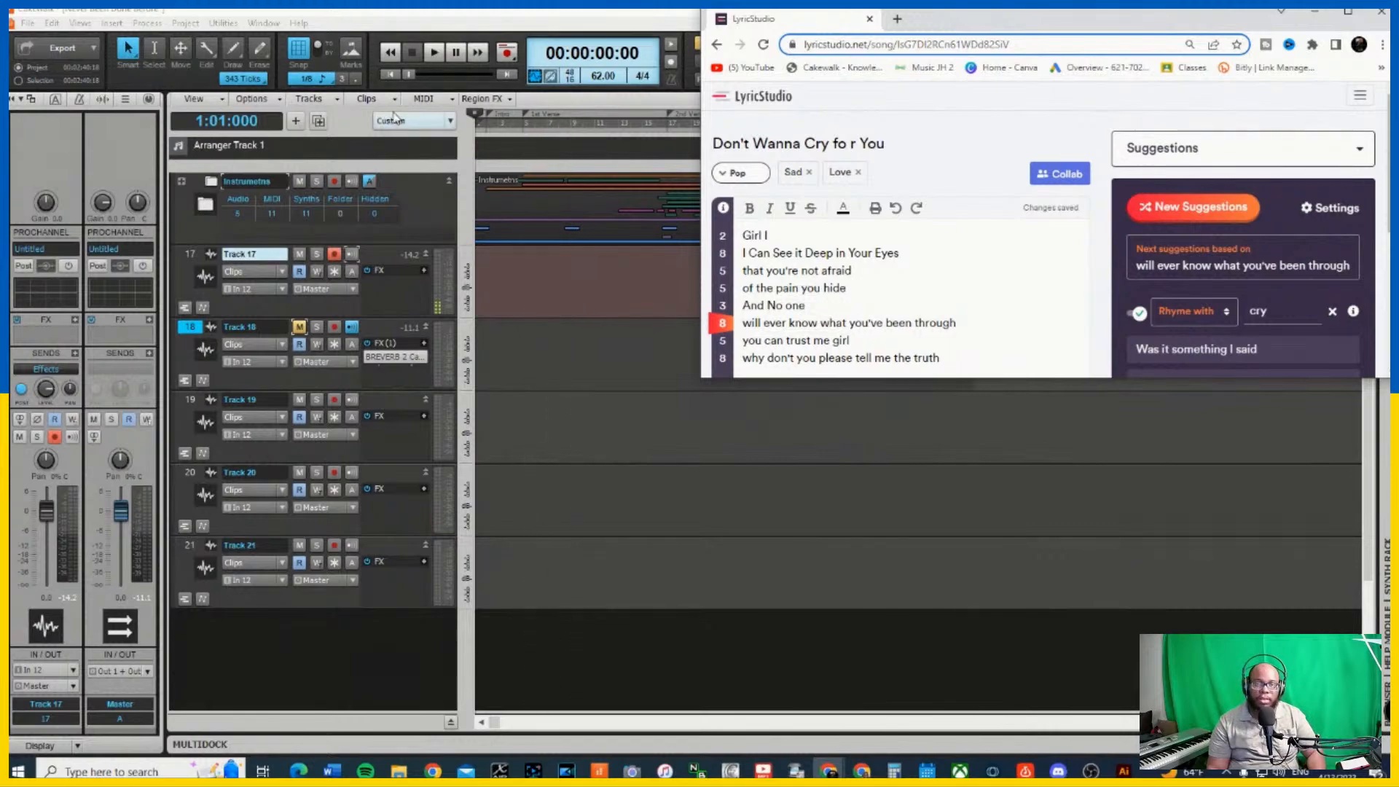
key(space)
scroll(782, 267, up, 4)
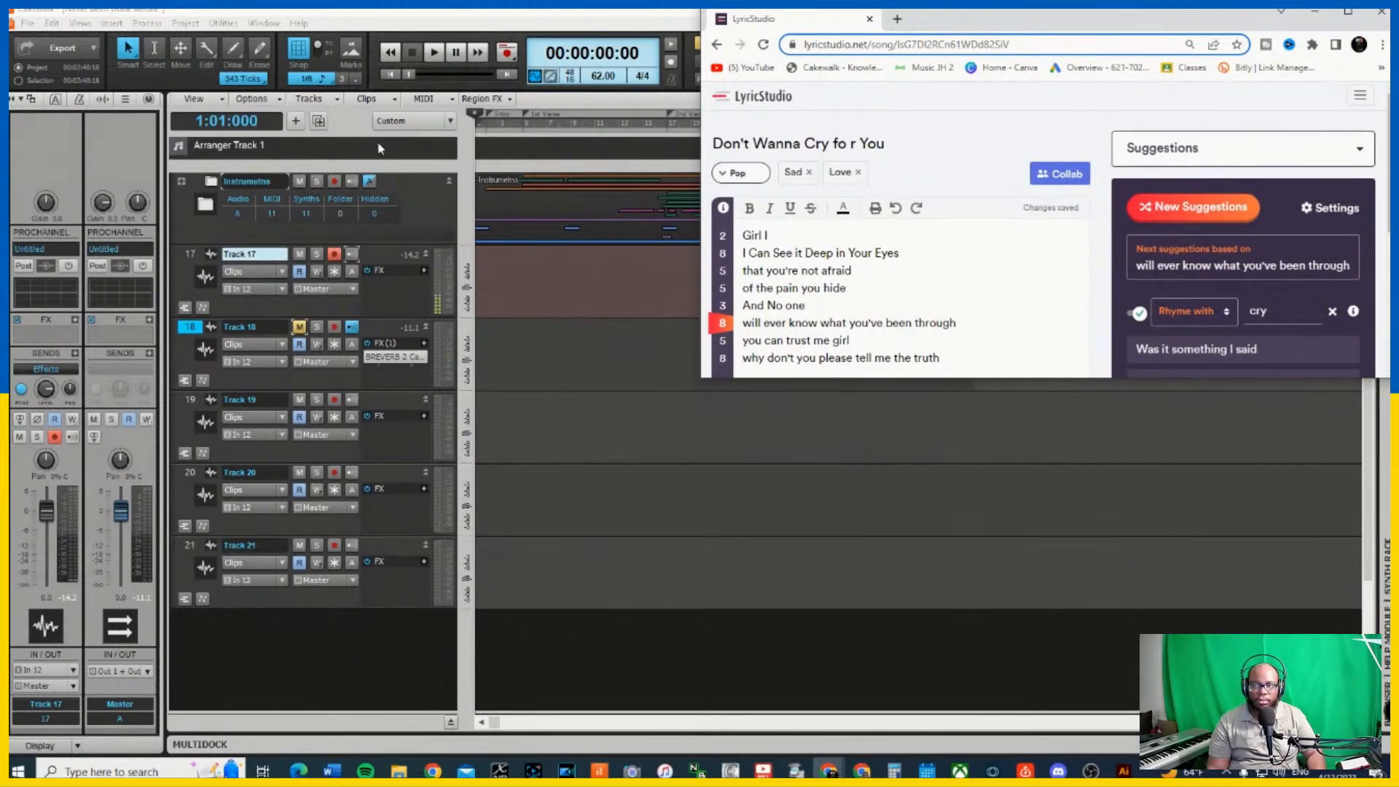
click(434, 55)
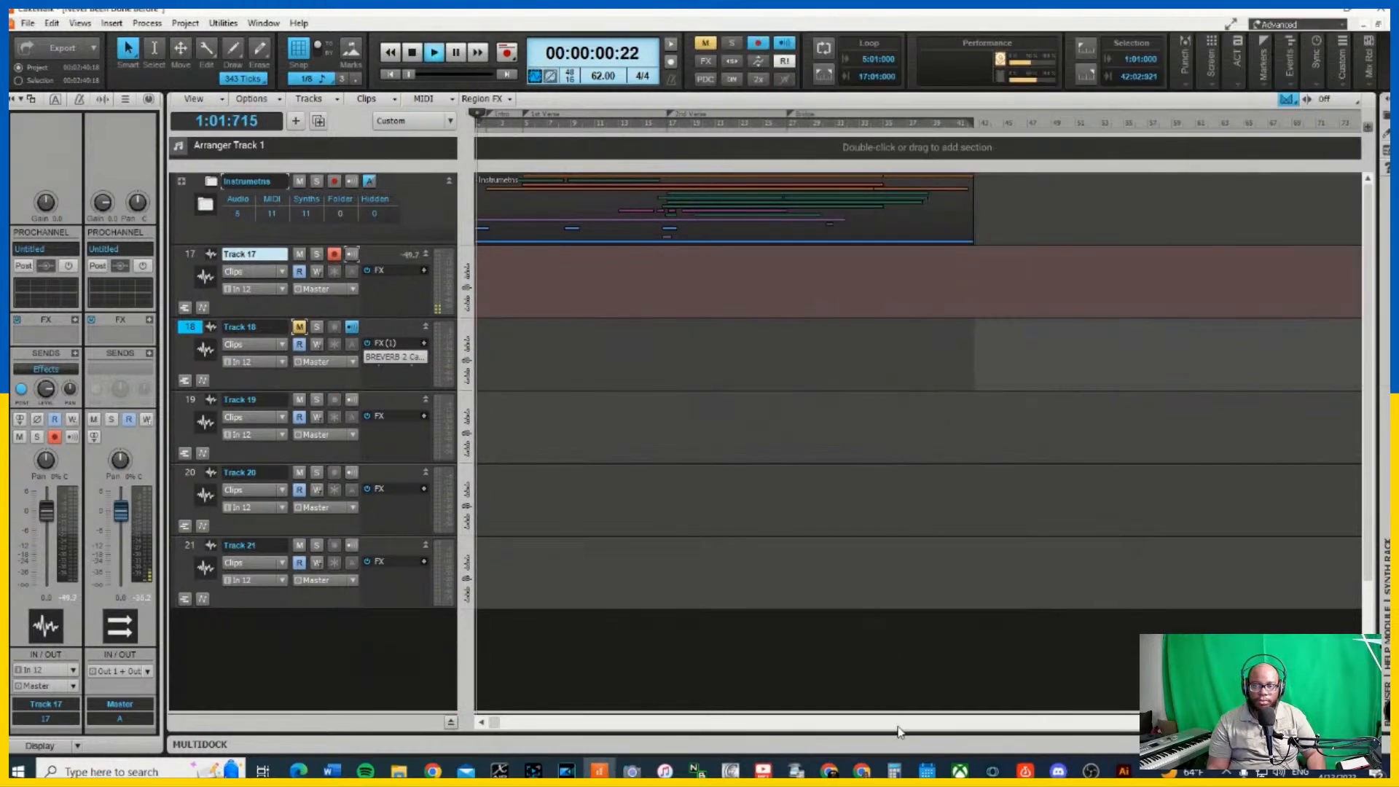
mouse_move(828, 772)
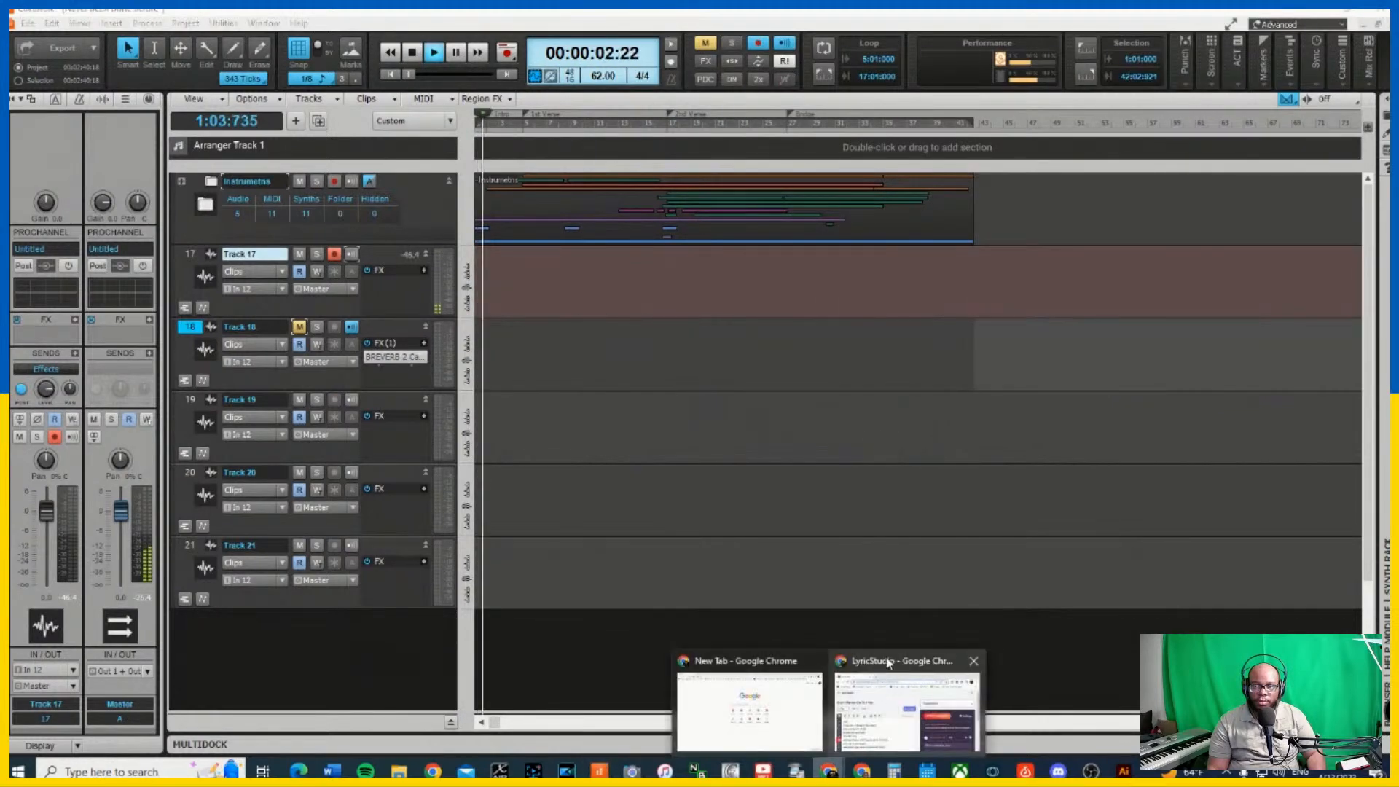
click(886, 660)
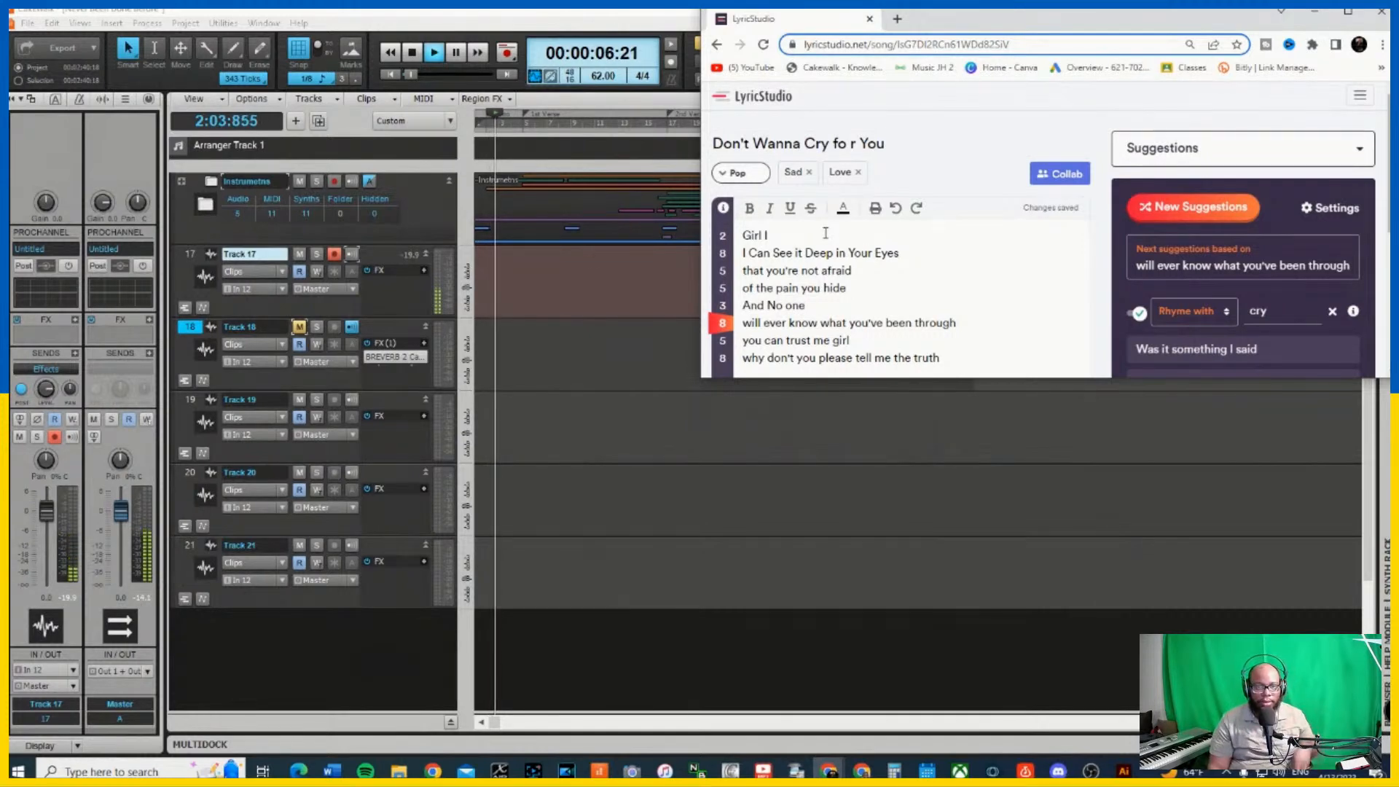
Unmute Track 18, follow the lyrics through to the last line in LyricStudio during playback, and stop the song
click(301, 336)
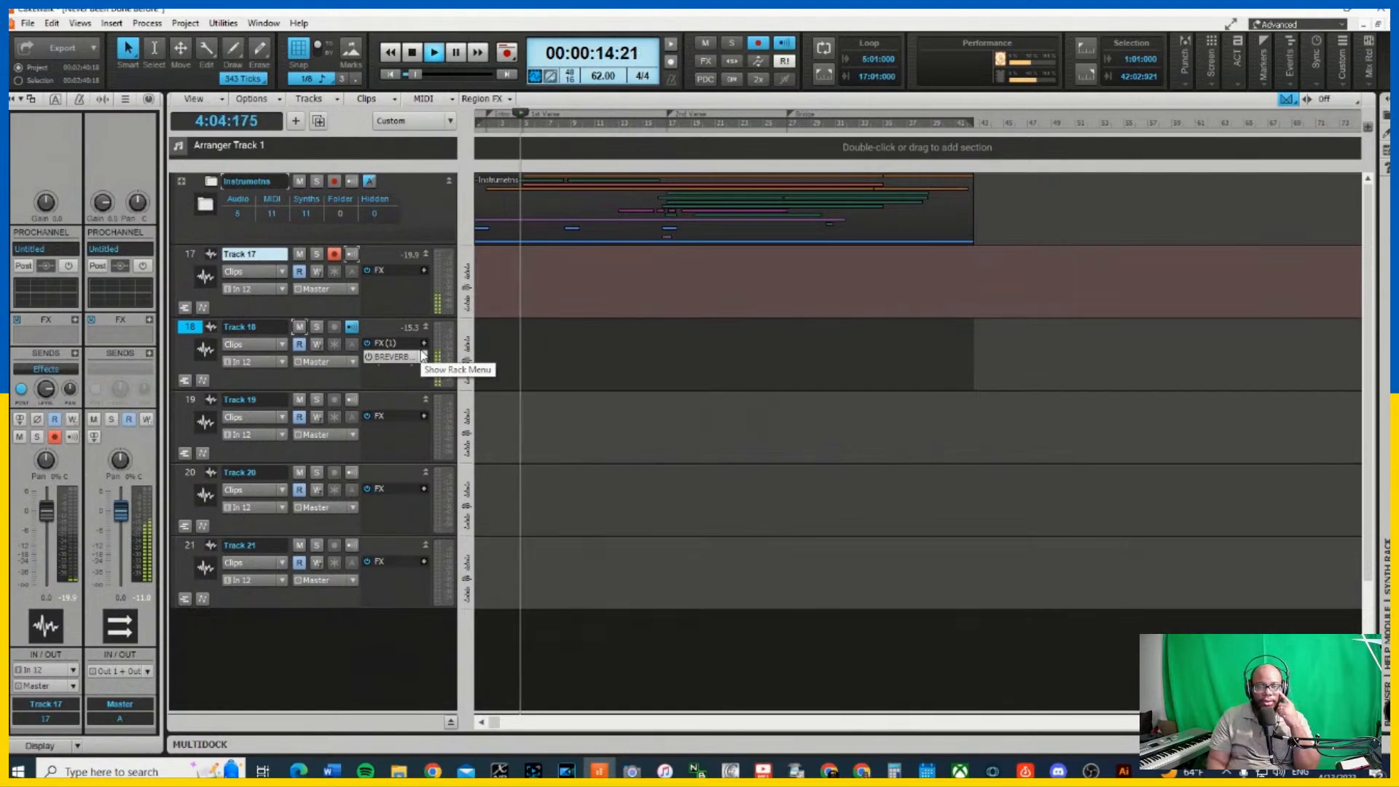
click(828, 771)
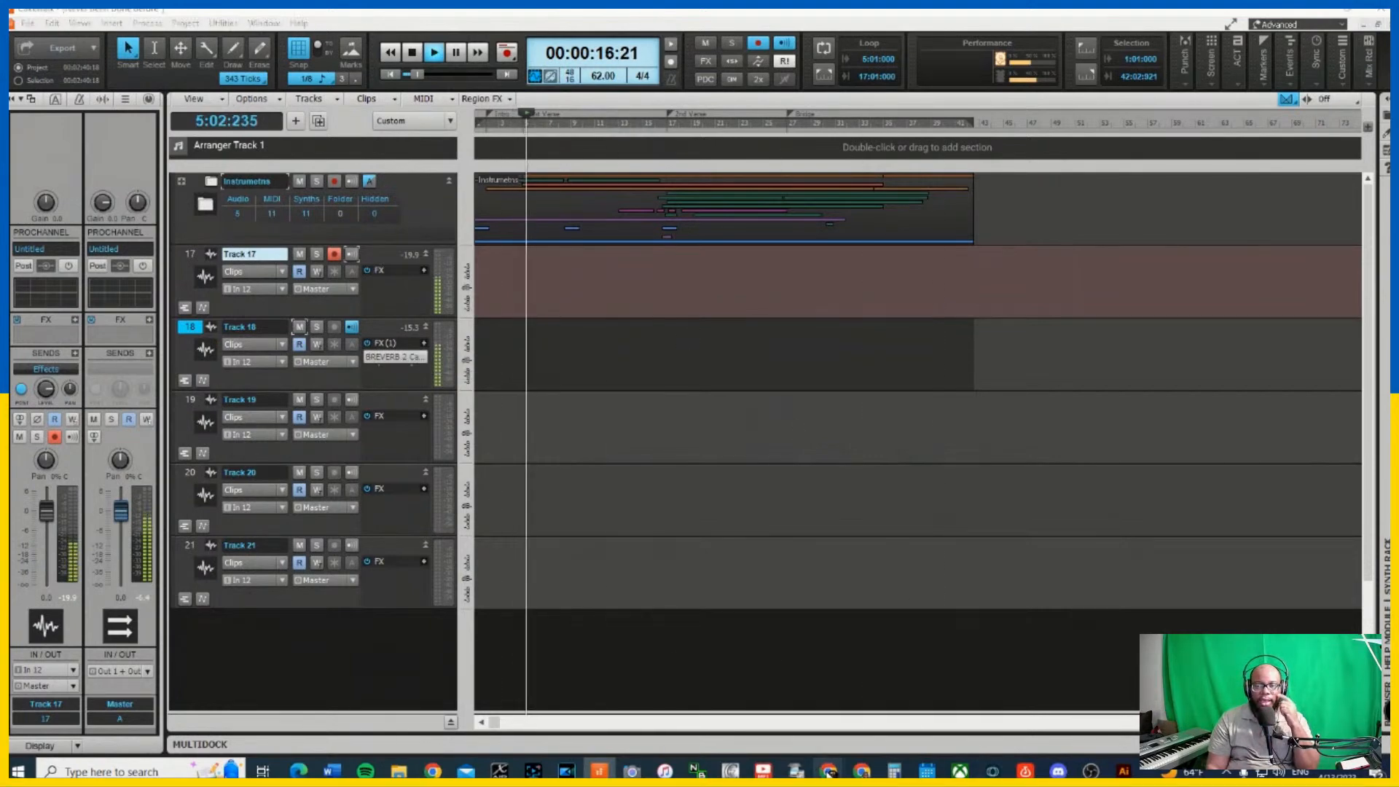
click(925, 671)
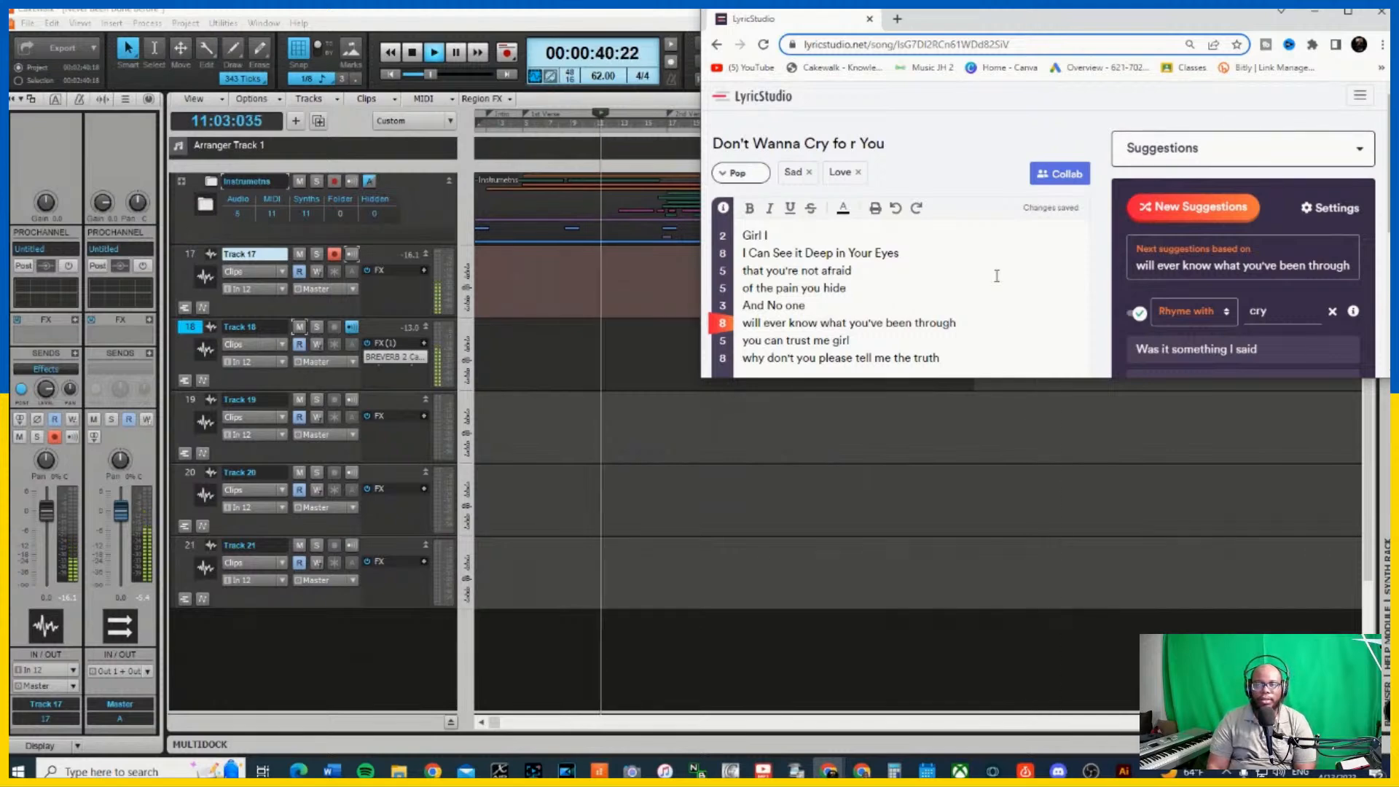
scroll(991, 275, down, 1)
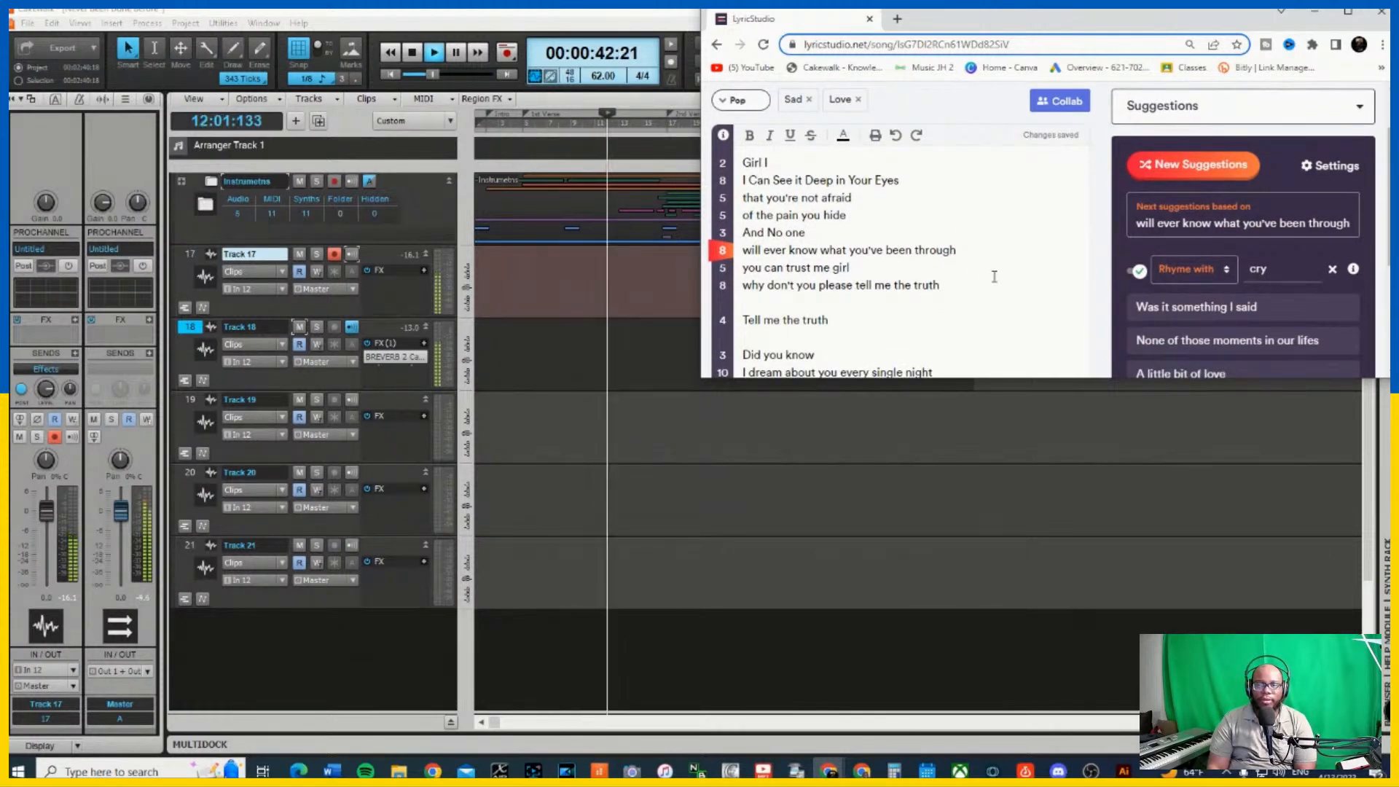
scroll(968, 277, down, 1)
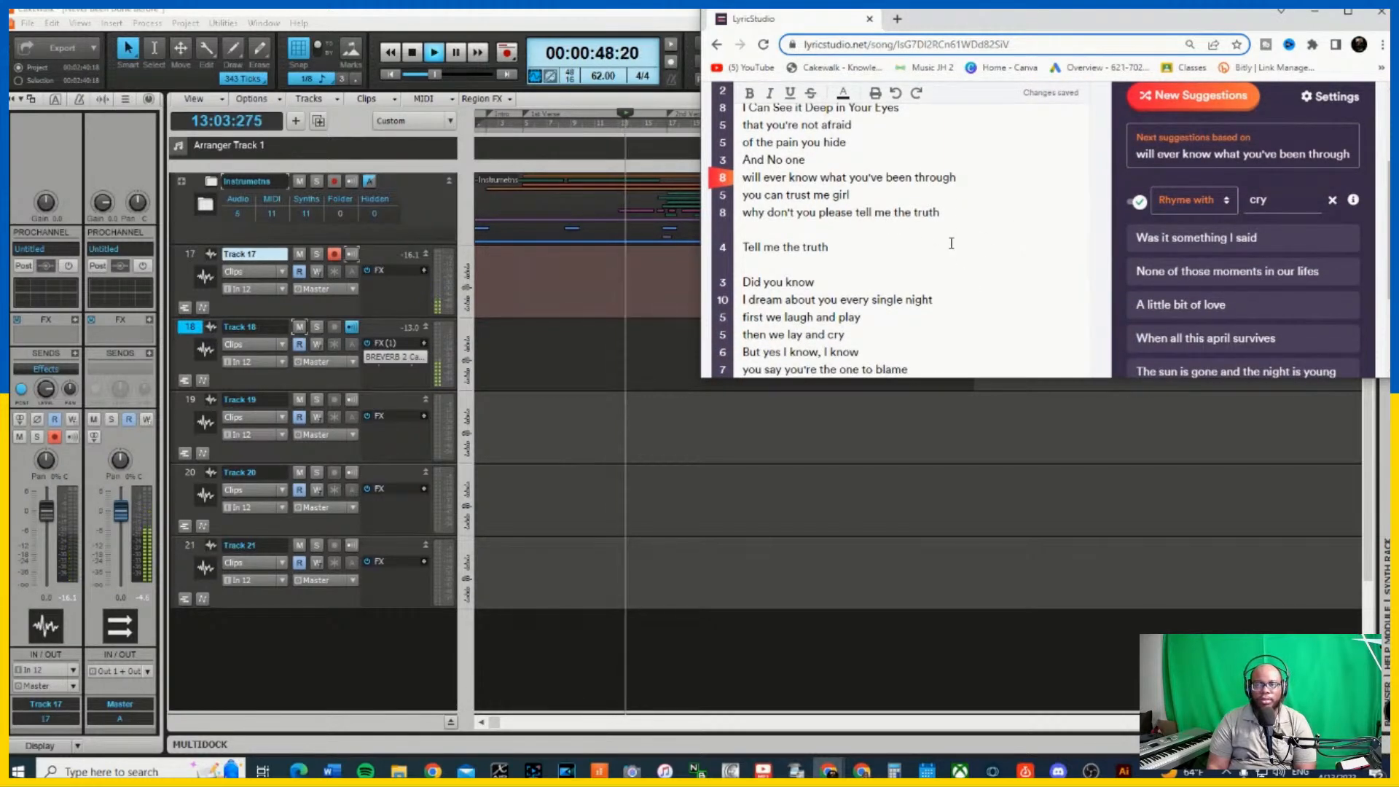
scroll(961, 243, down, 2)
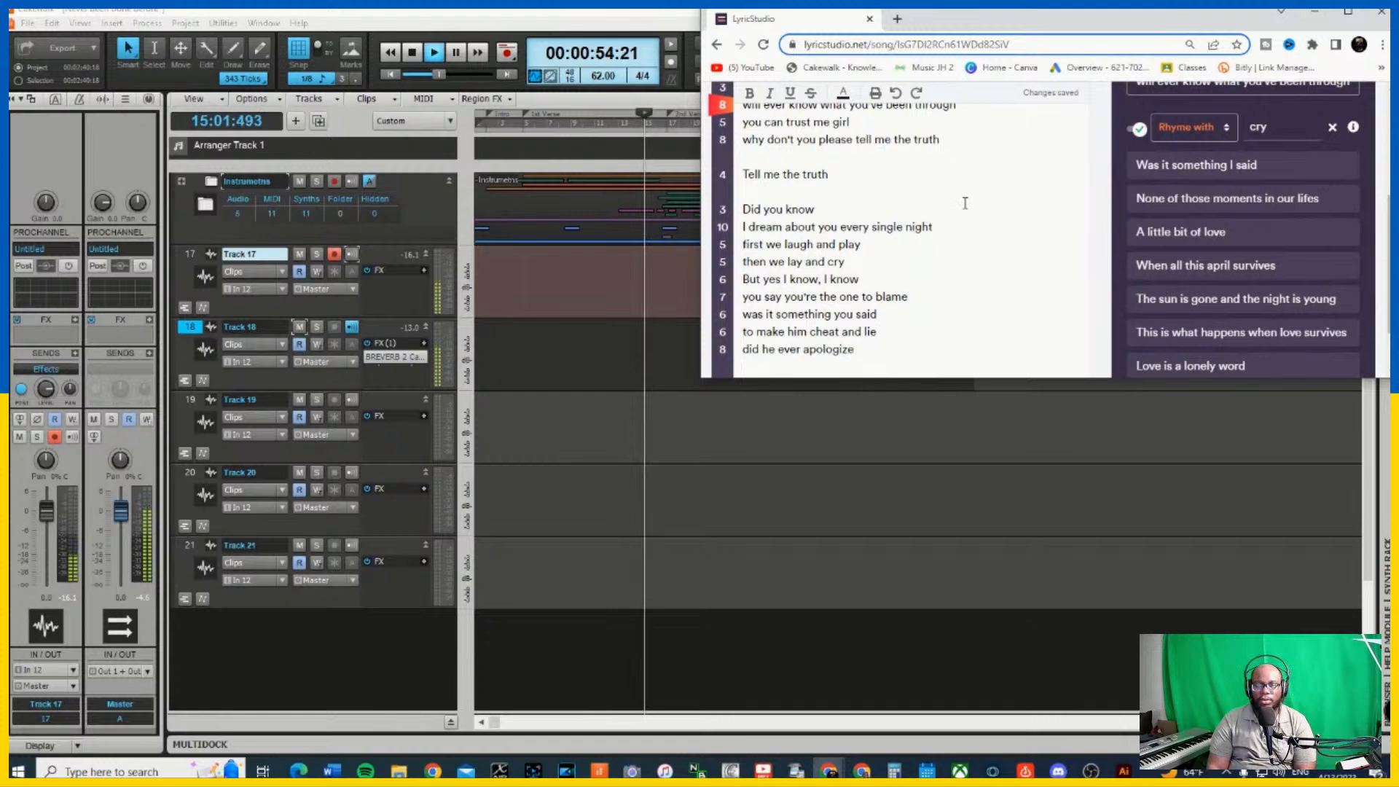
scroll(911, 200, down, 1)
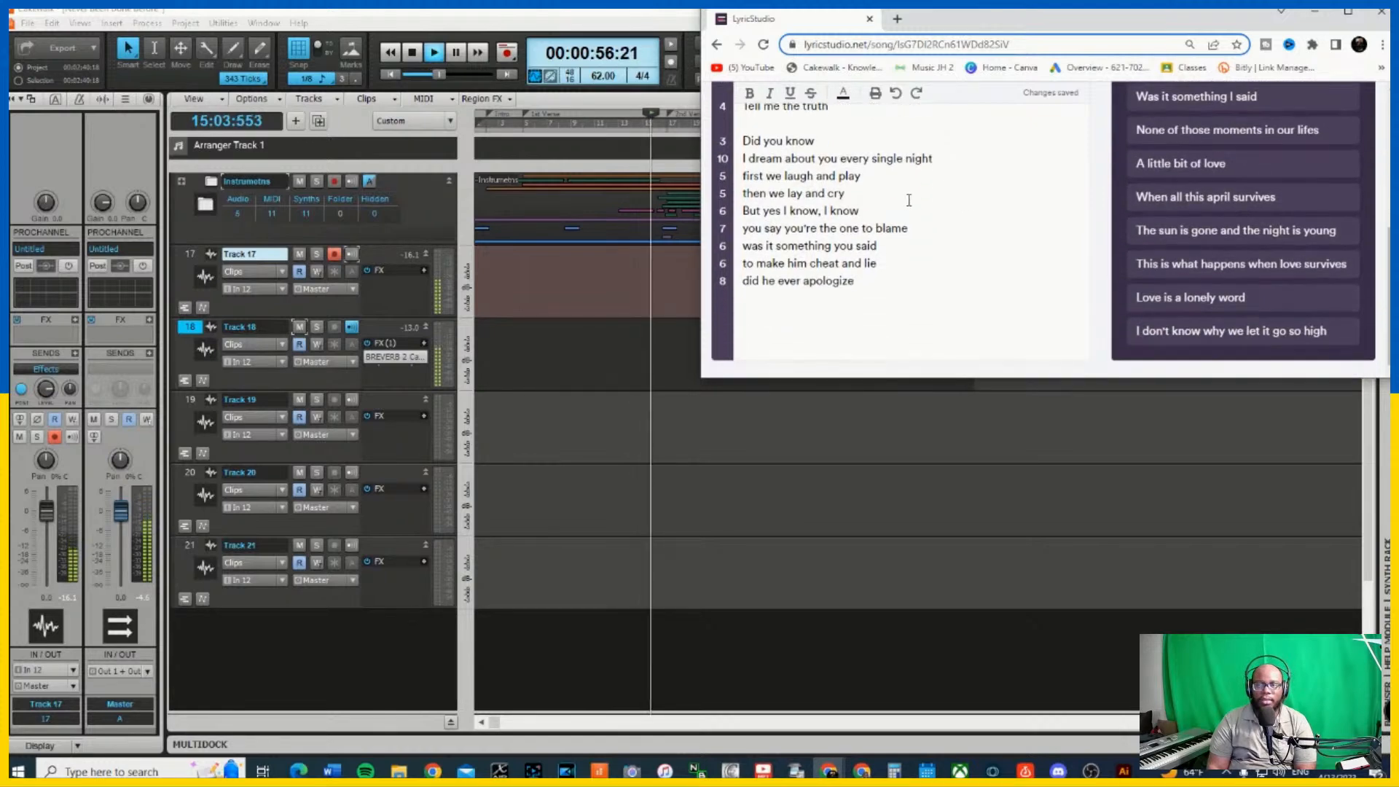
scroll(928, 202, up, 1)
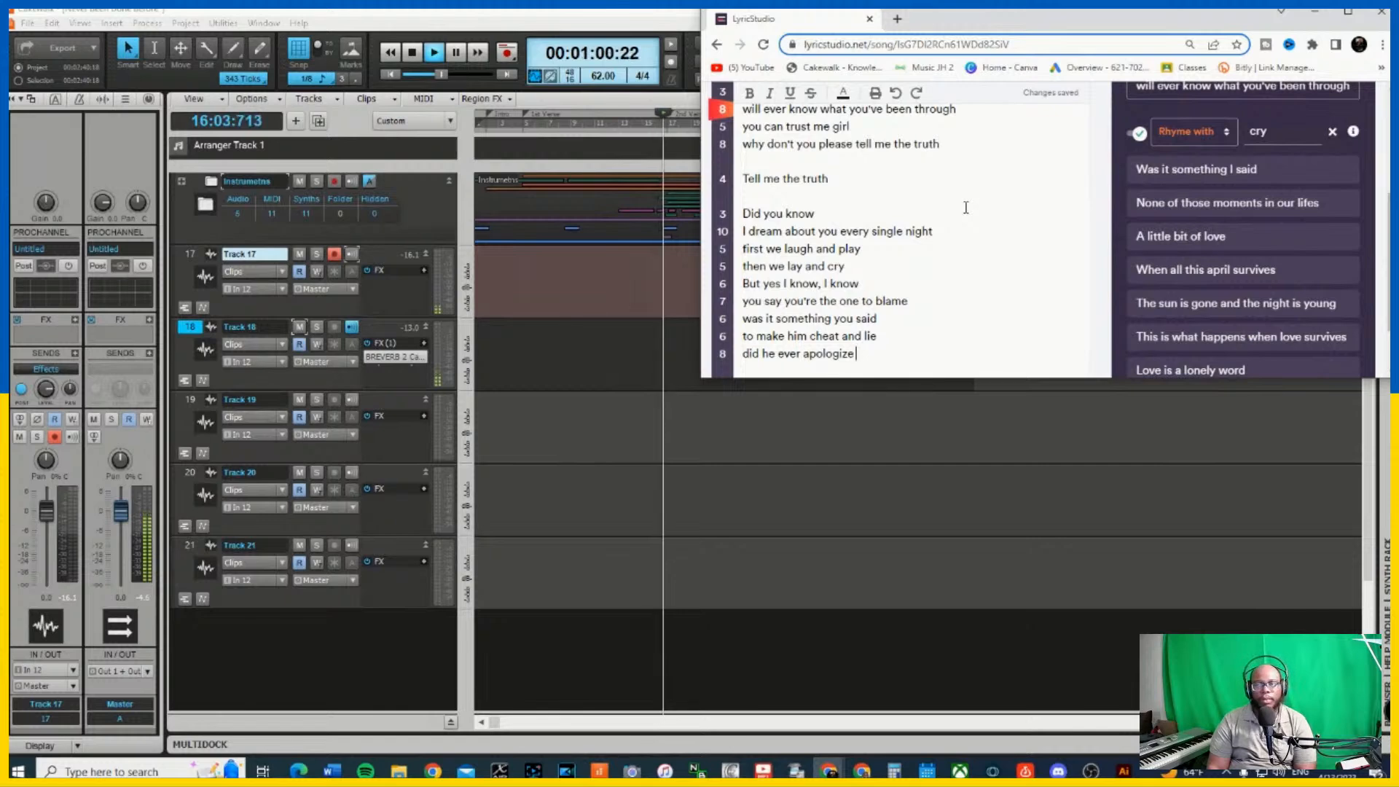
scroll(965, 207, down, 1)
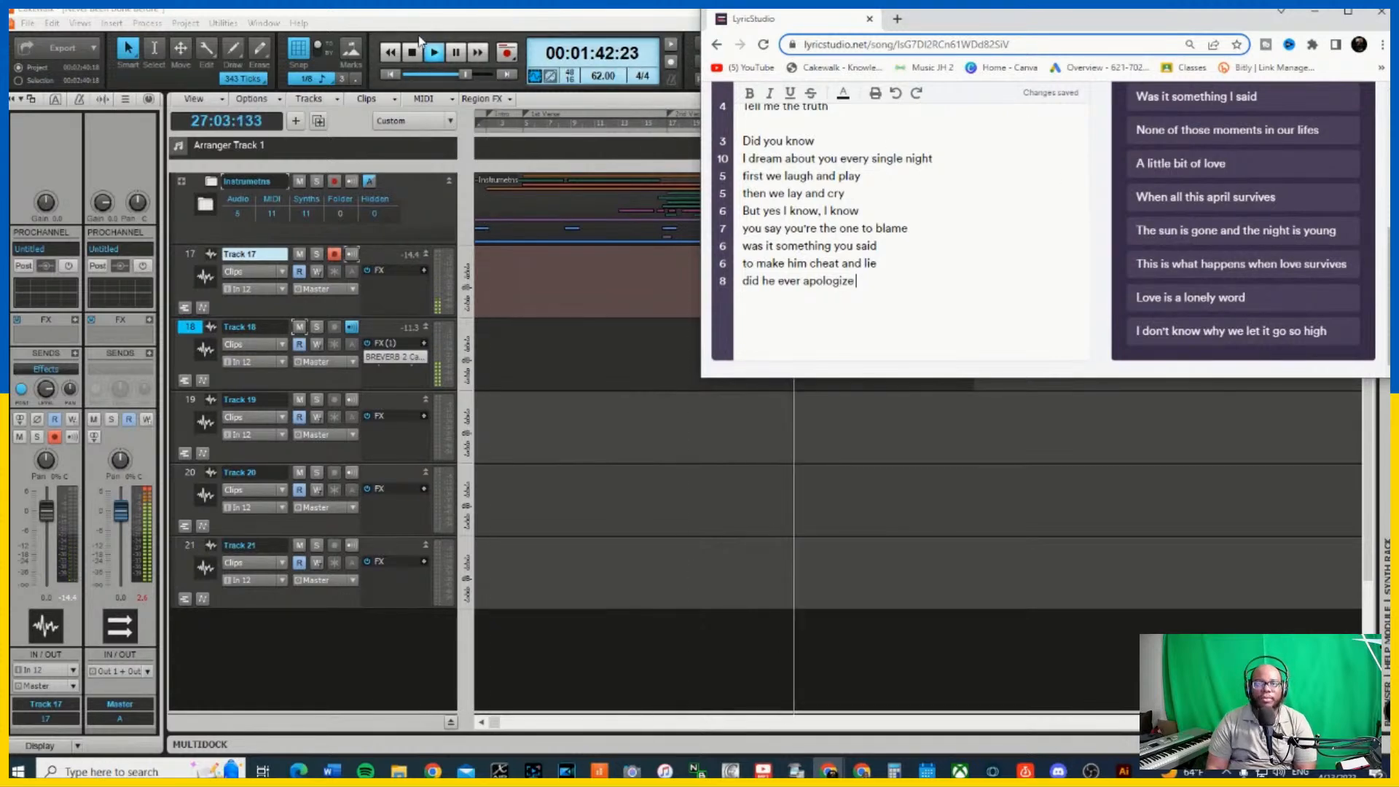
click(418, 55)
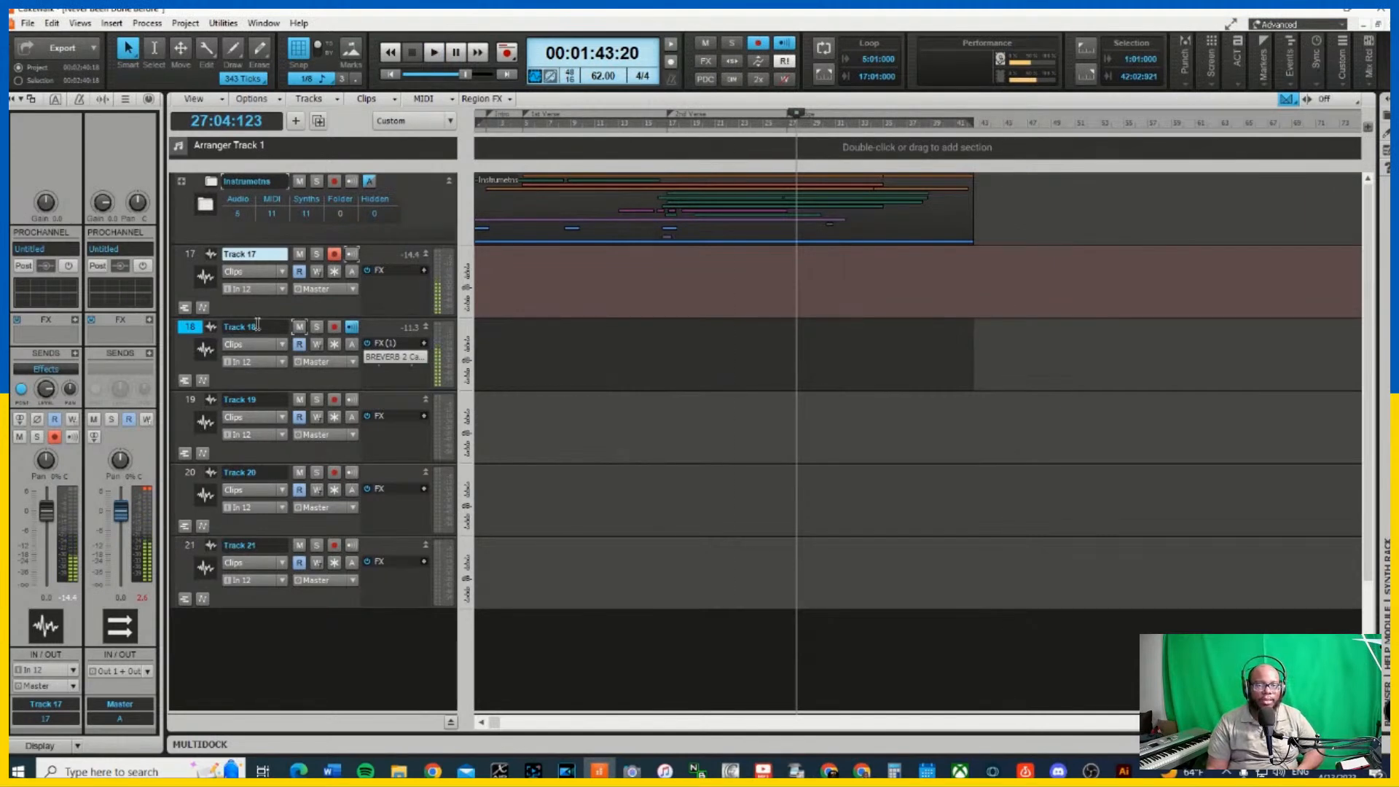
Compare Track 18 muted and unmuted with playback stopped, and return the playhead to the project start
click(299, 327)
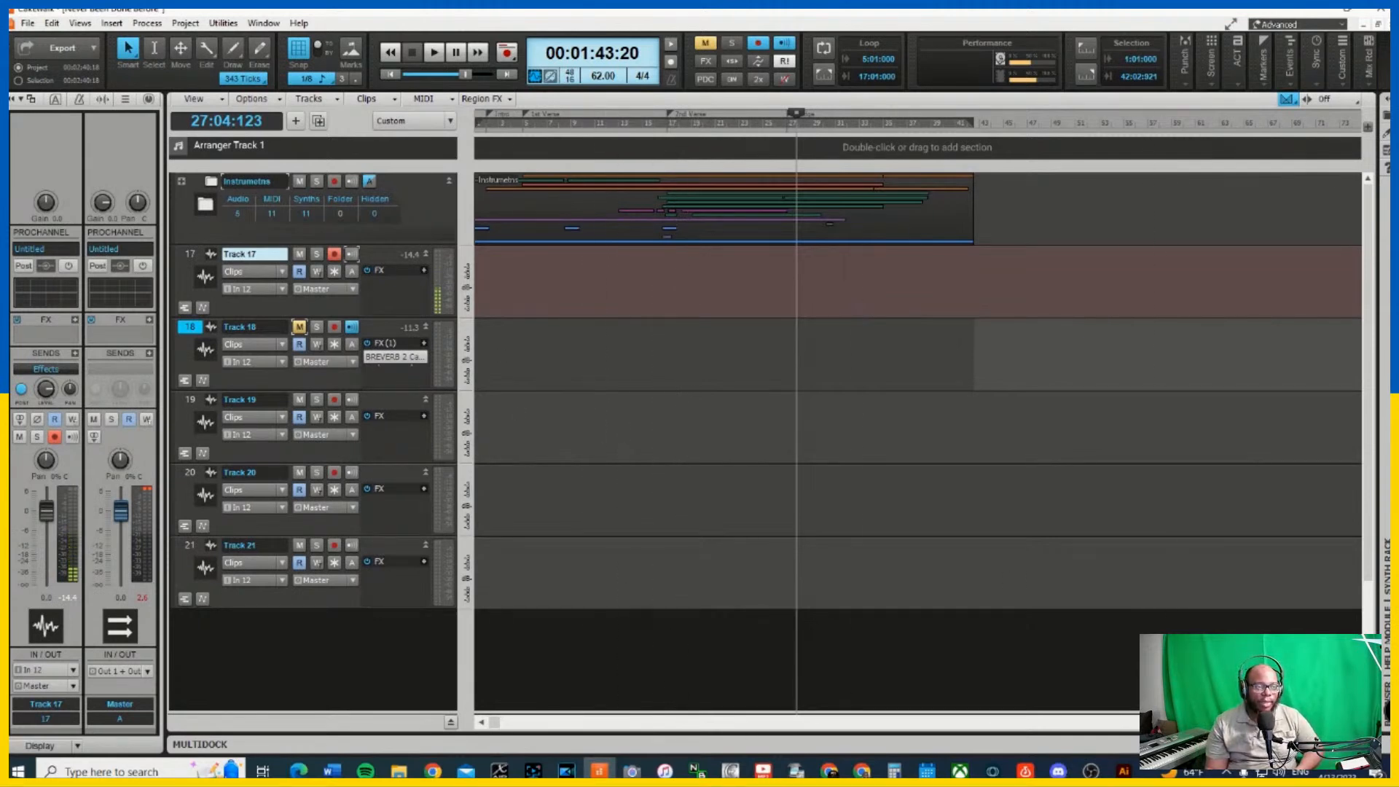
click(299, 327)
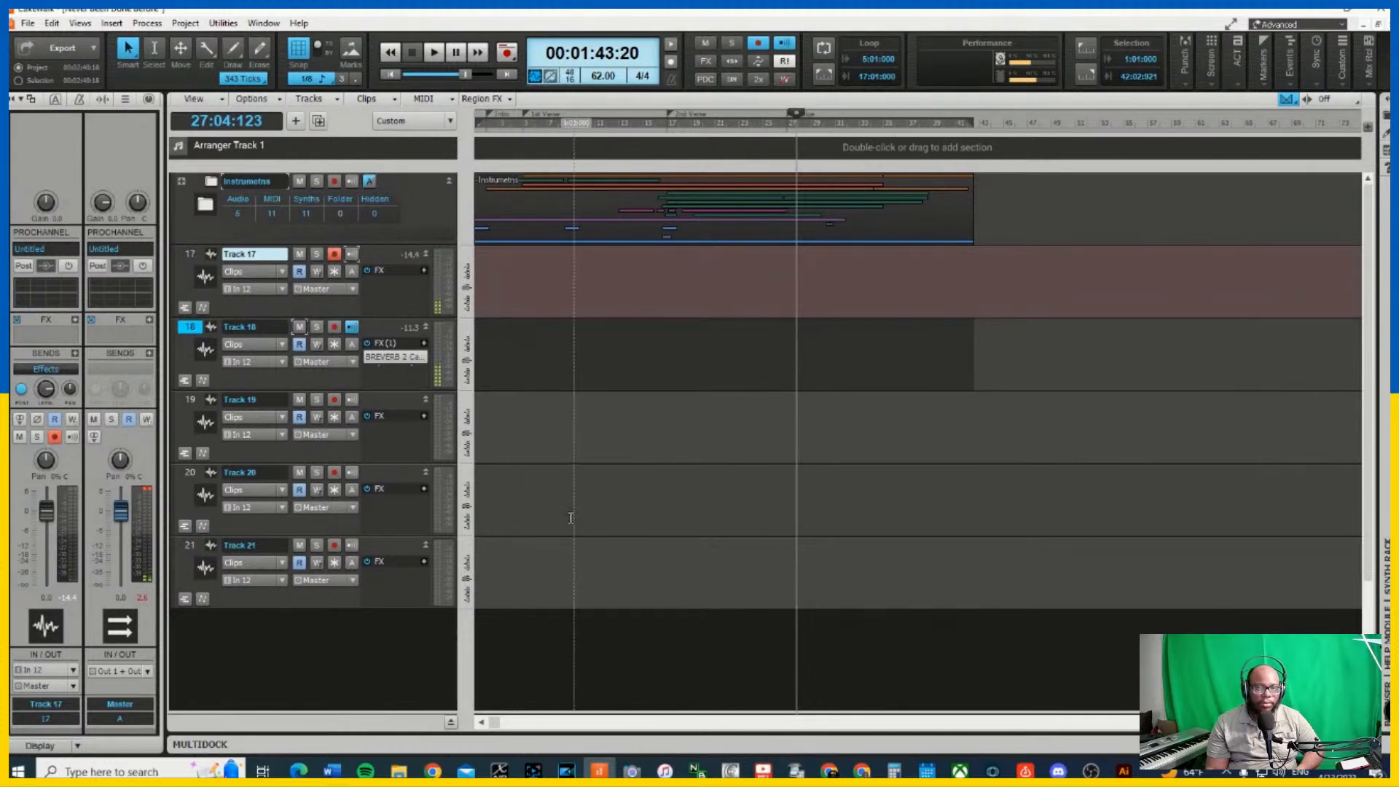
click(394, 76)
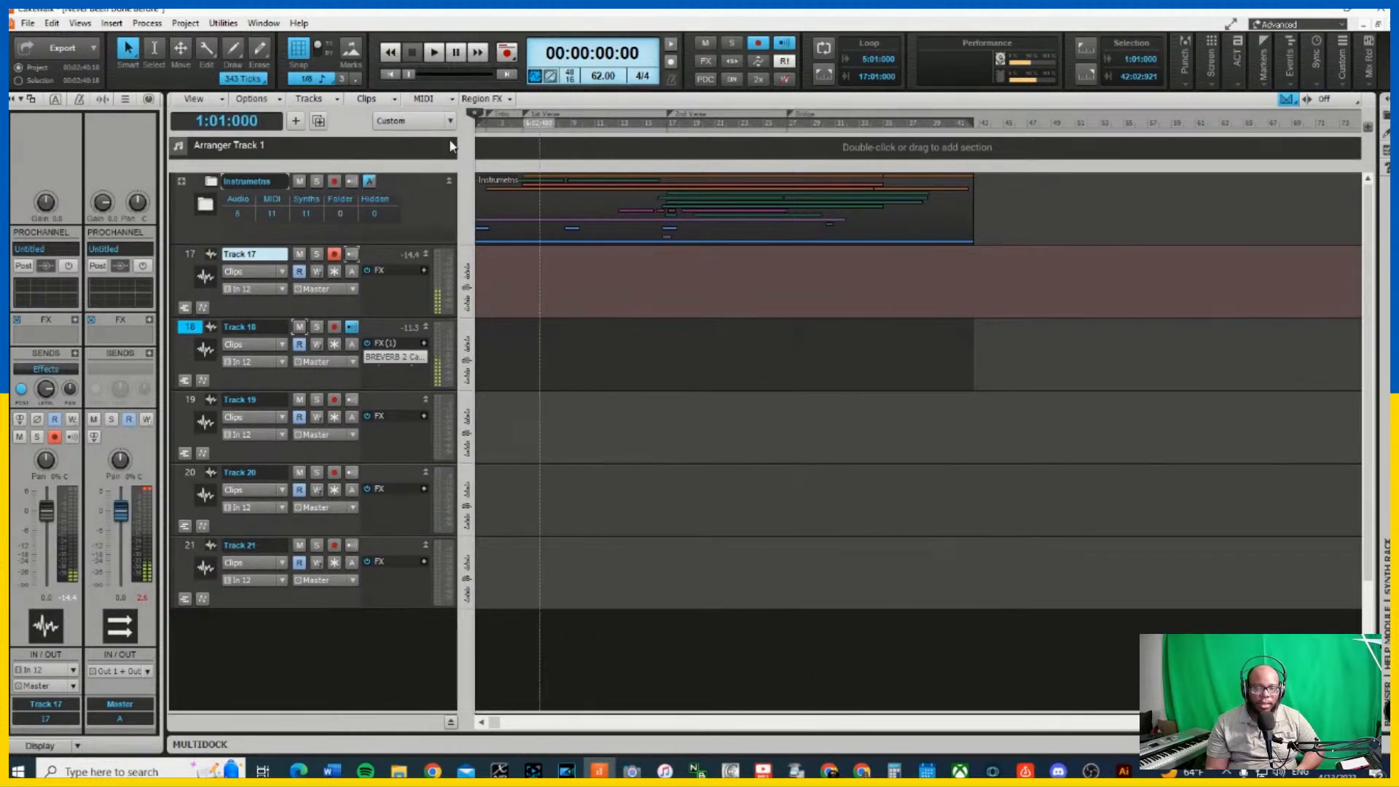
Mute Track 18 and play the song from around the first verse, jumping ahead to the second verse
click(299, 327)
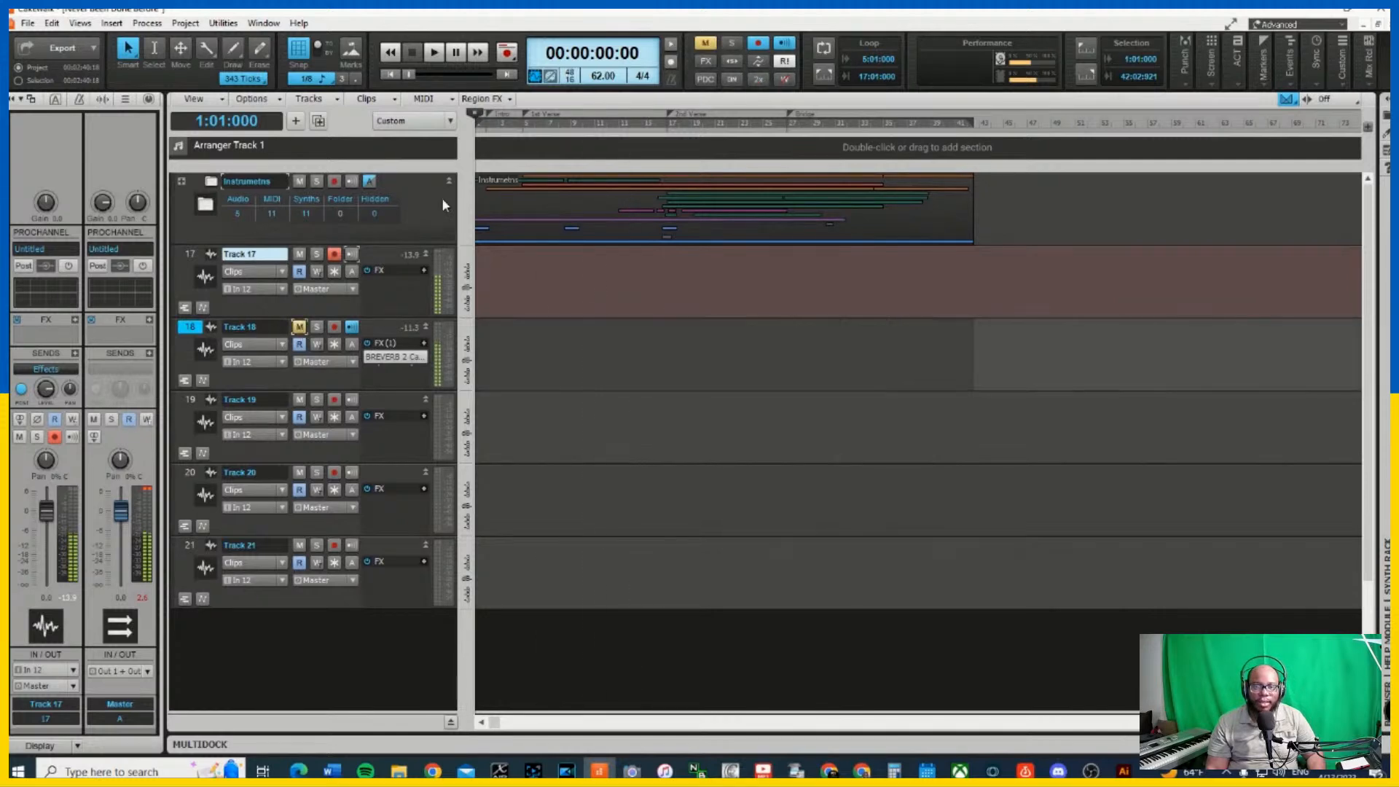
click(533, 121)
key(space)
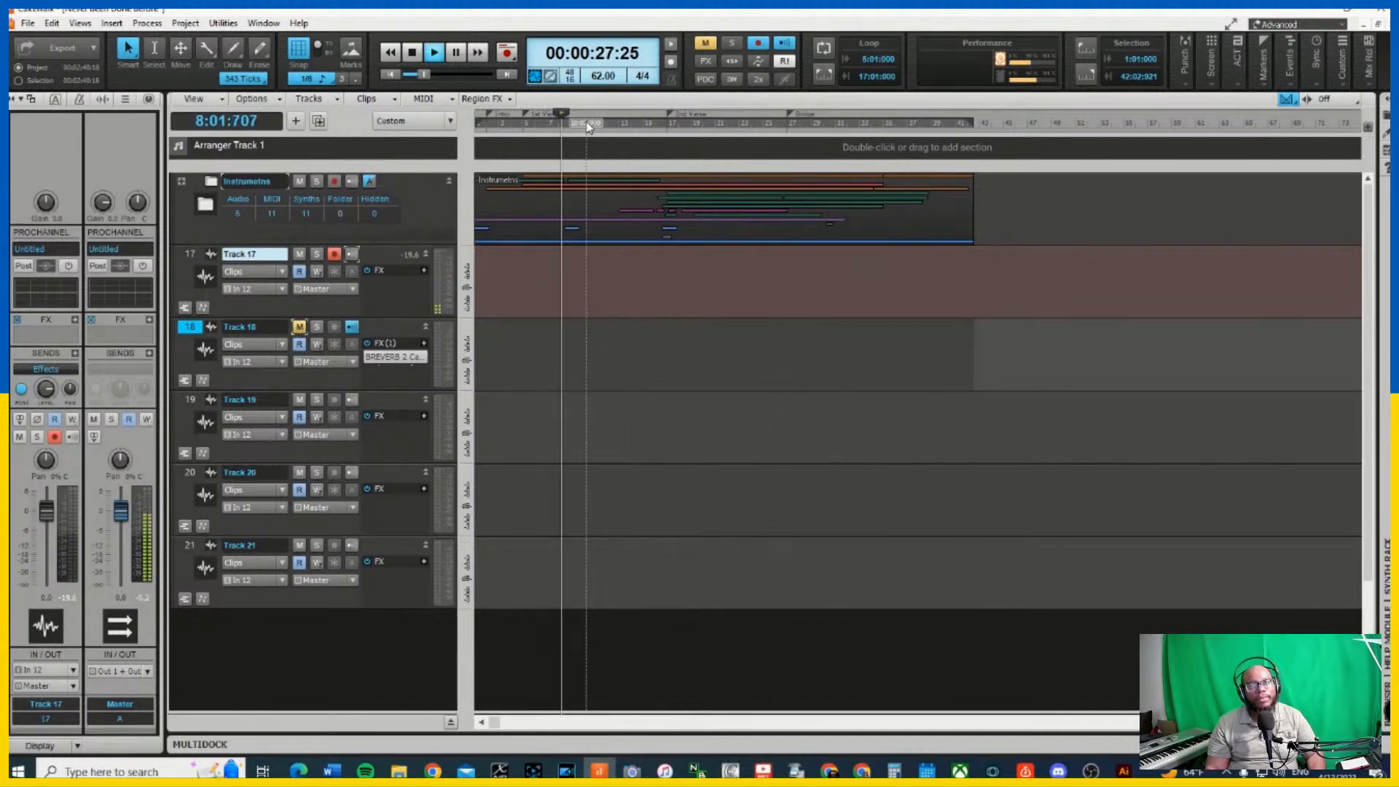
click(662, 122)
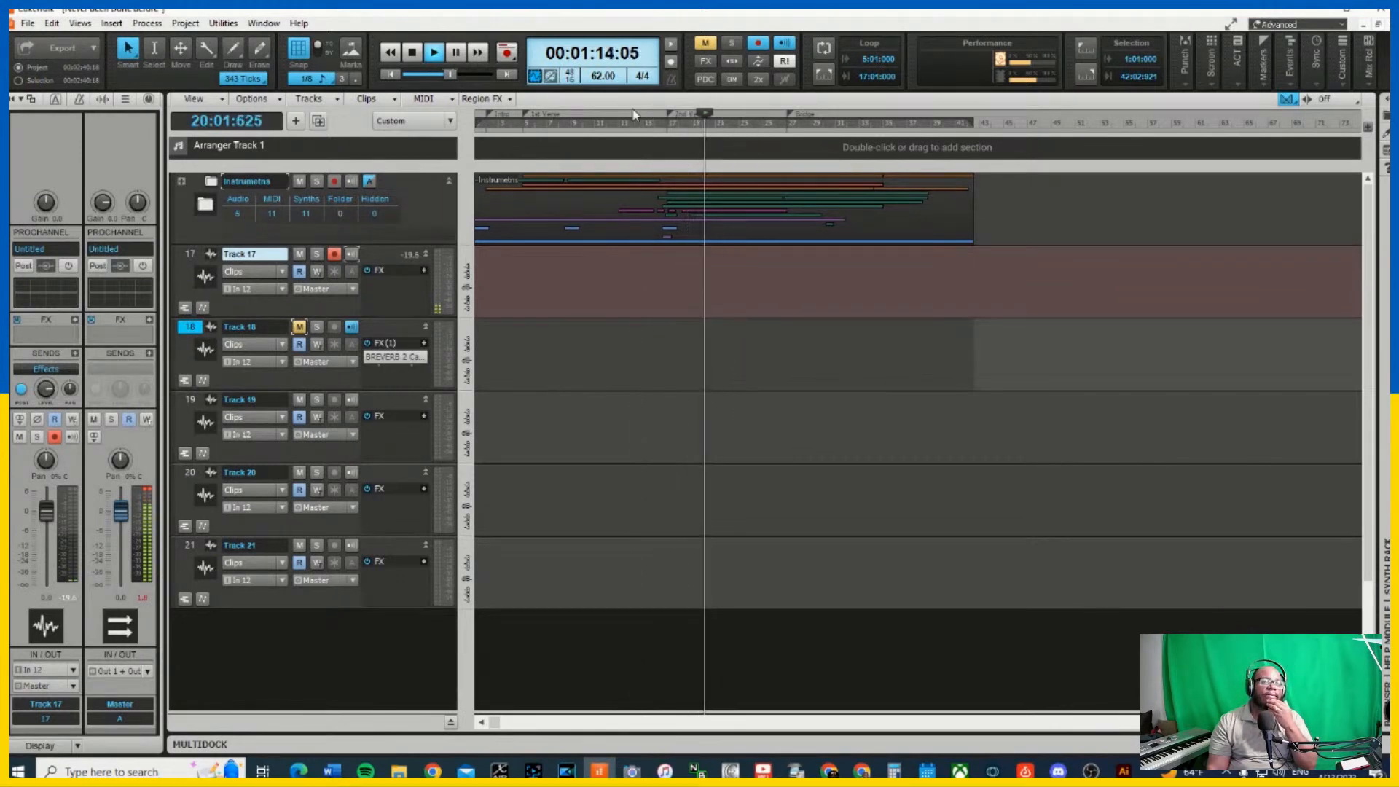
click(702, 122)
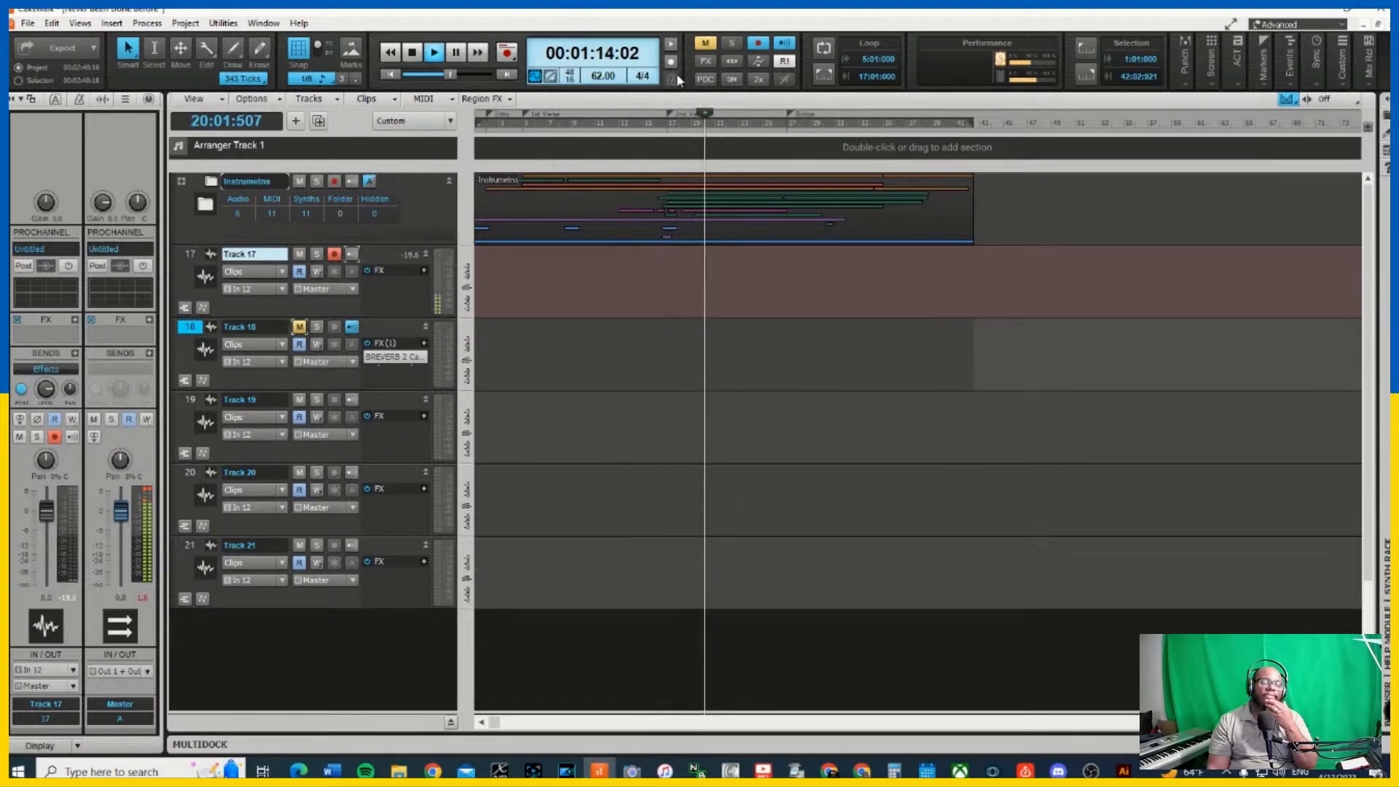
Bring up the LyricStudio lyrics while the second verse plays, and stop playback in Cakewalk
mouse_move(829, 772)
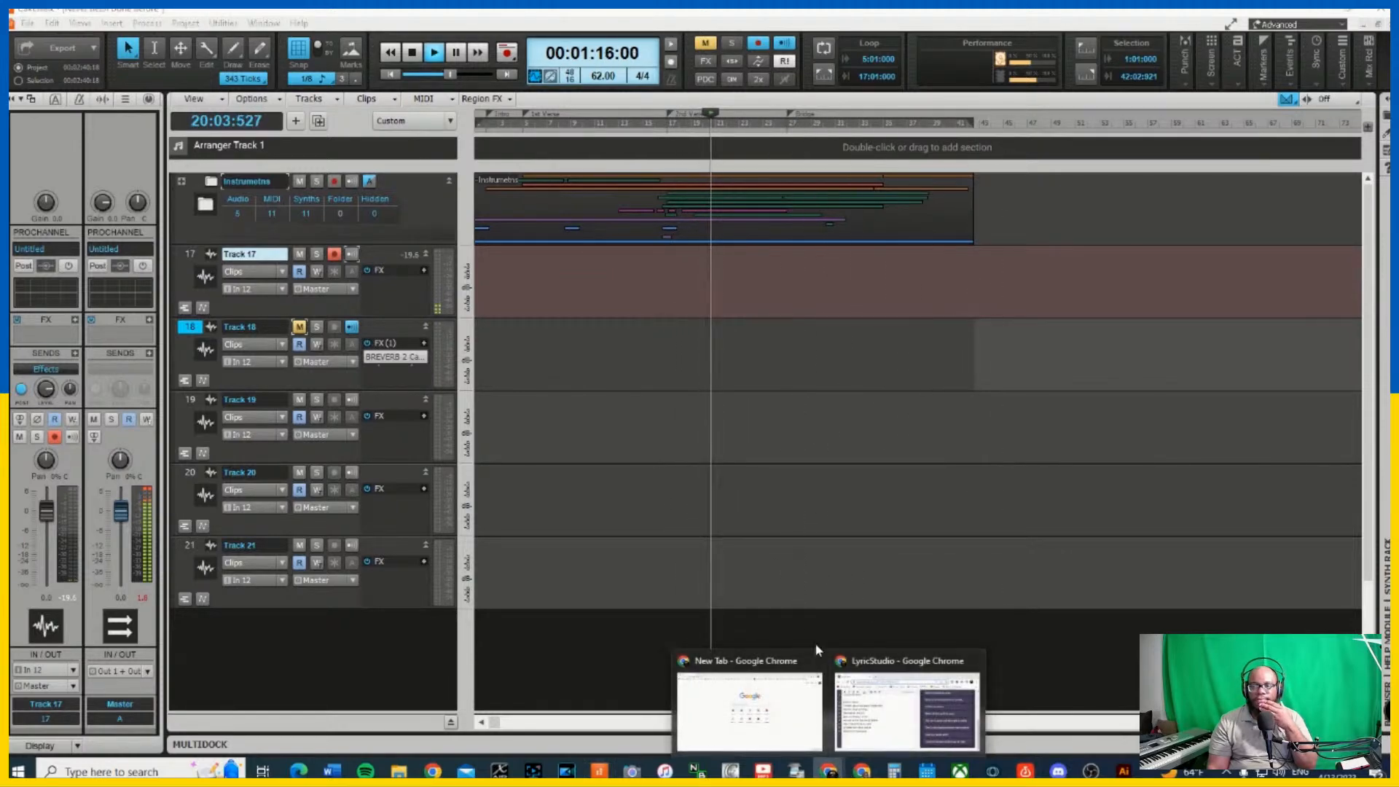
click(904, 703)
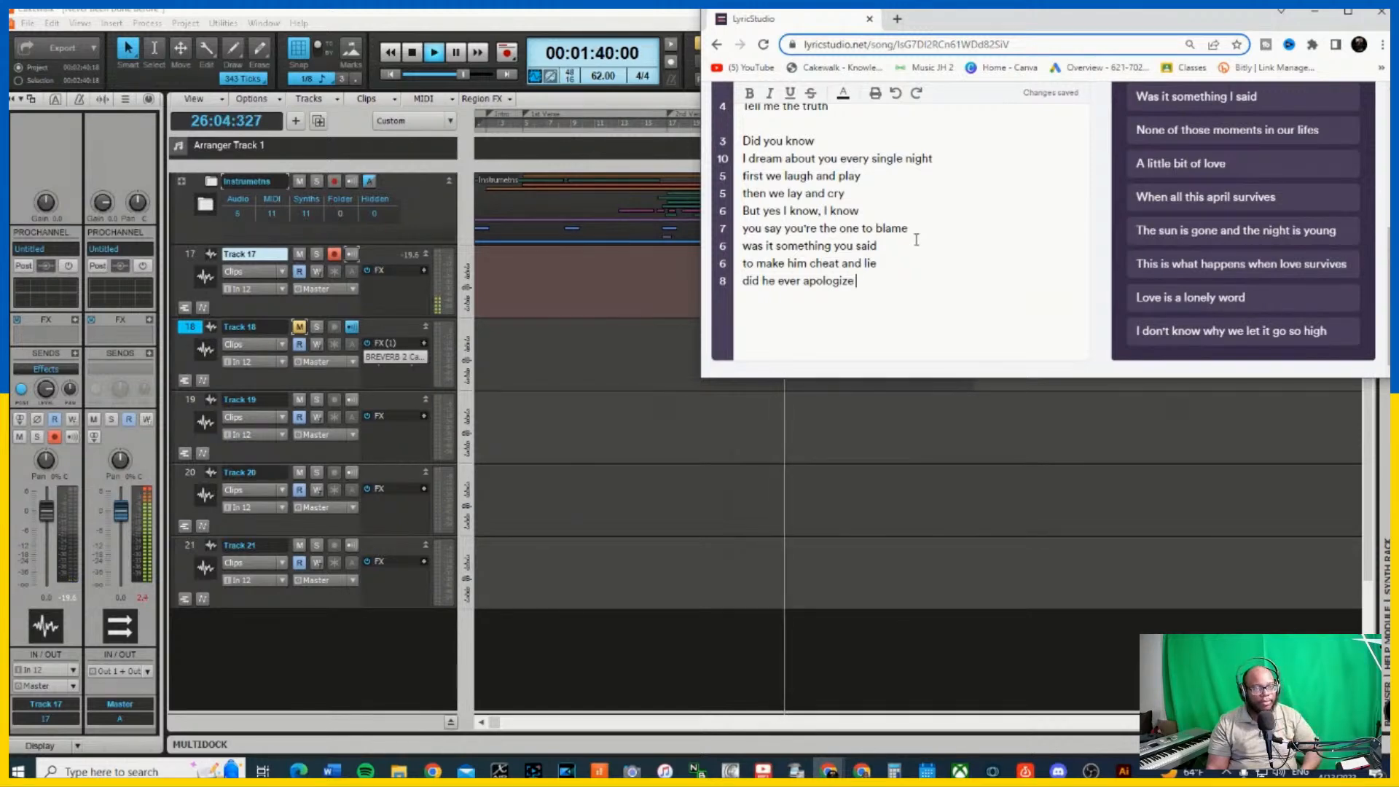
click(412, 53)
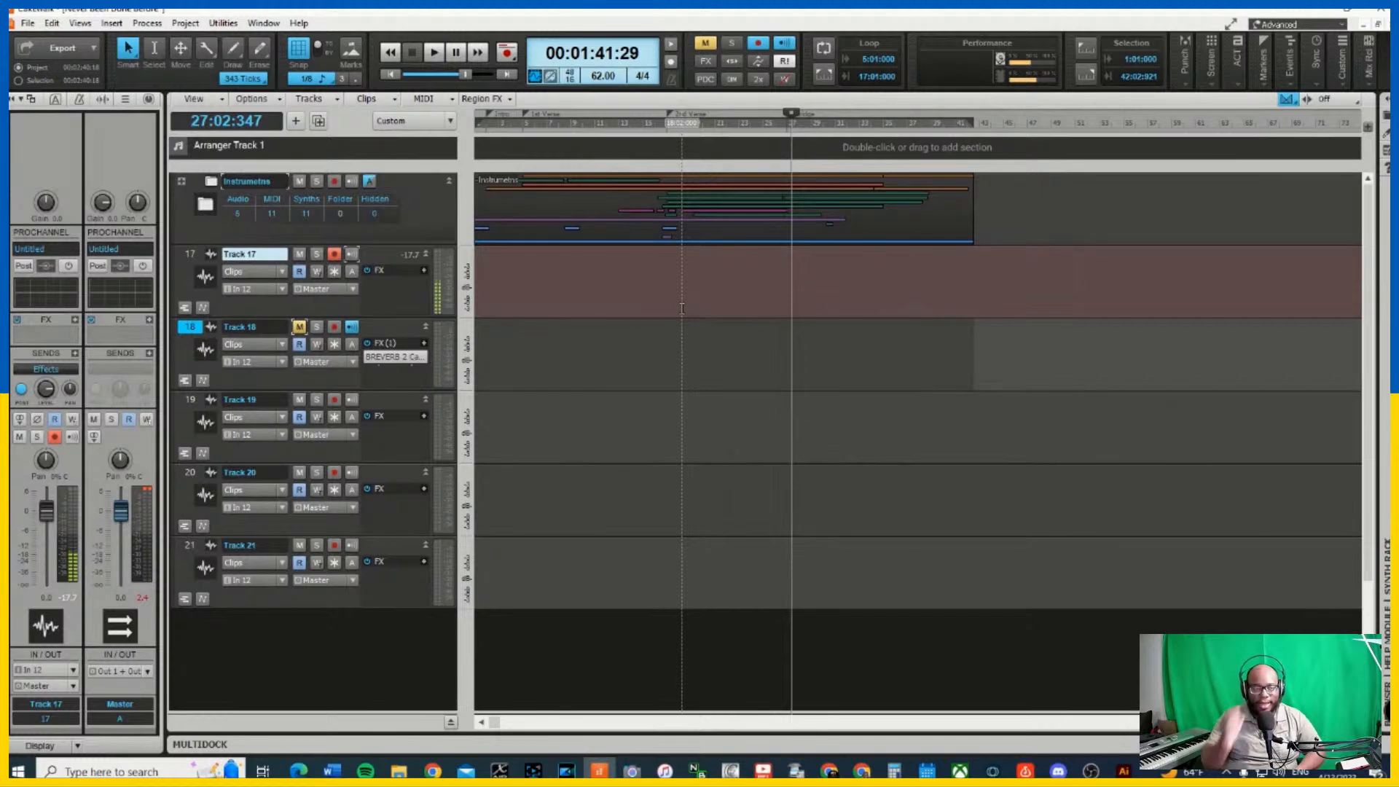
Play the song from the start, compare Track 18 unmuted and muted, and return the playhead to the start
click(389, 75)
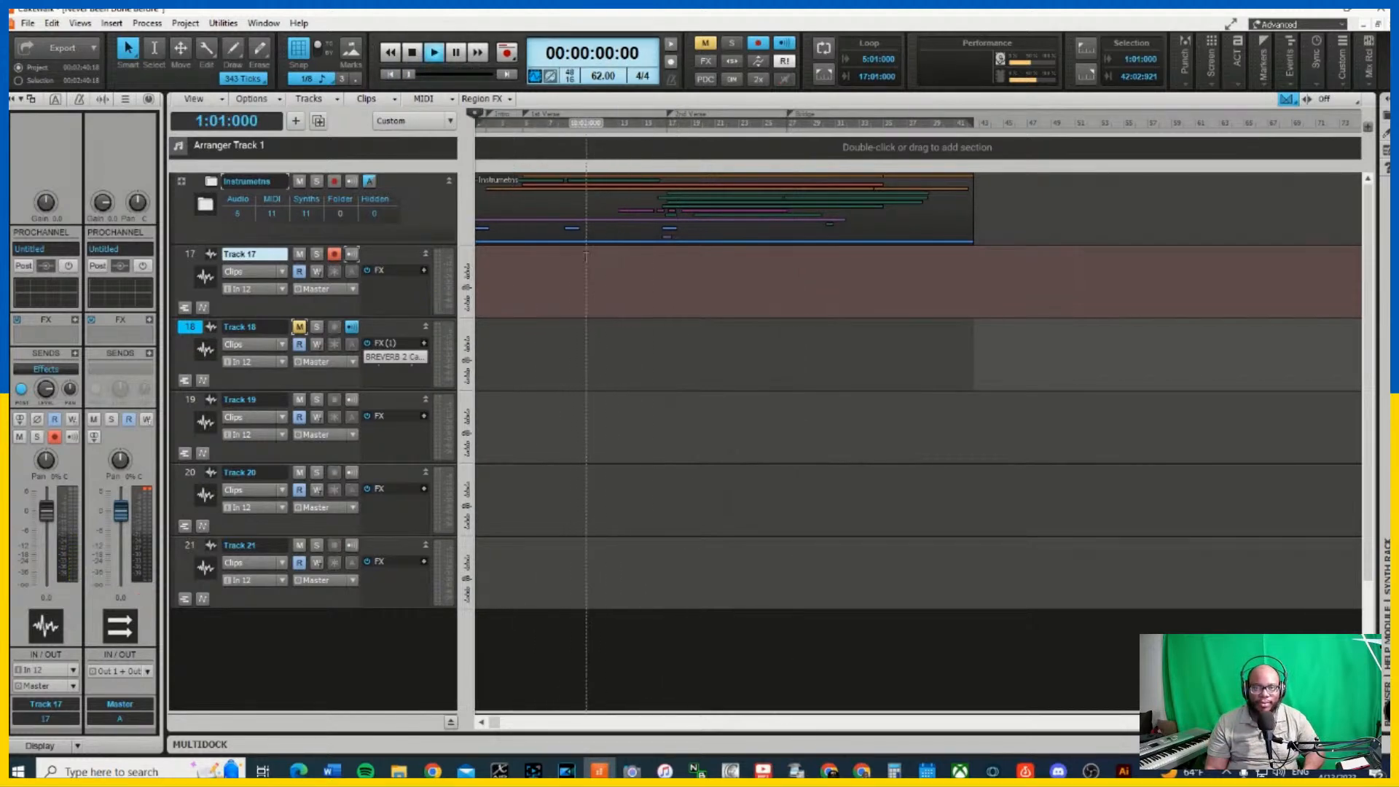
key(space)
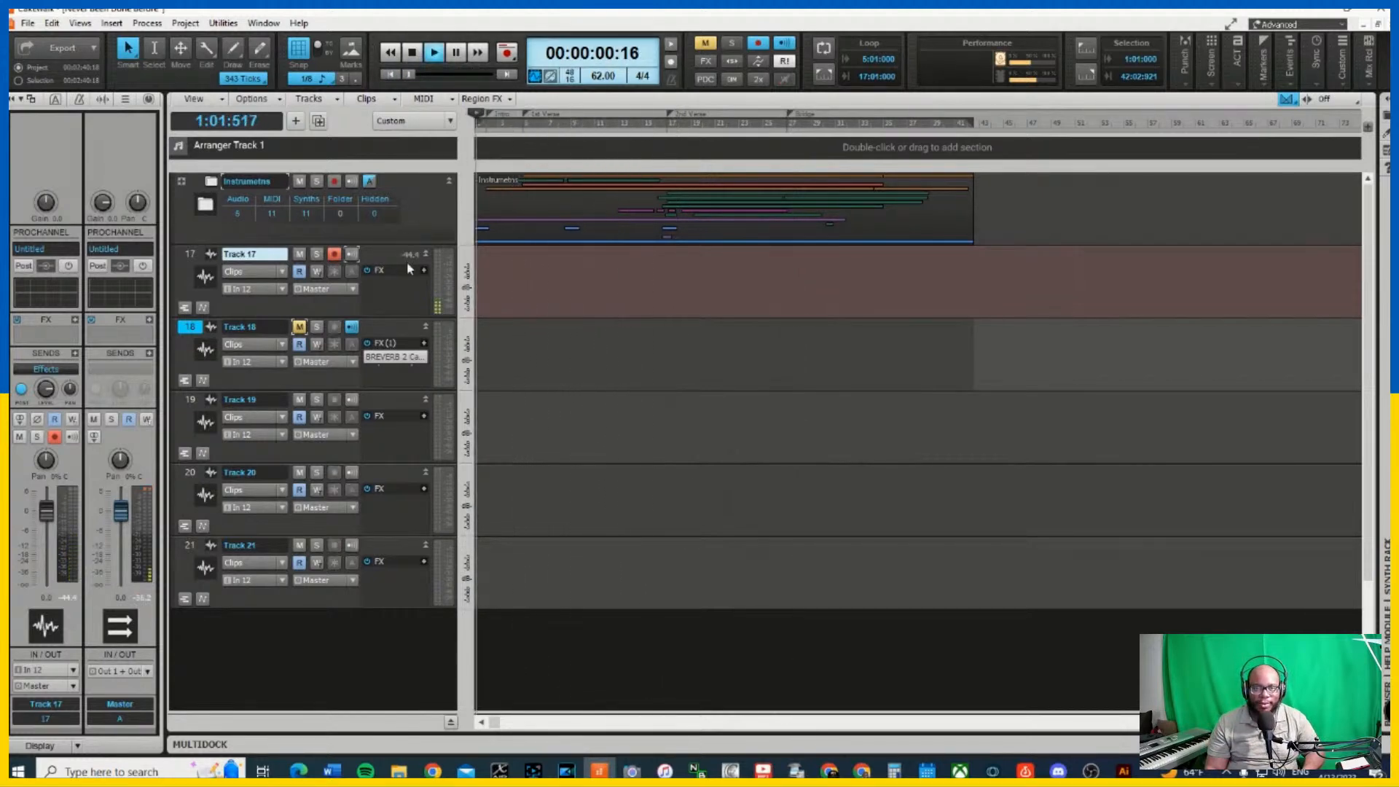
click(299, 327)
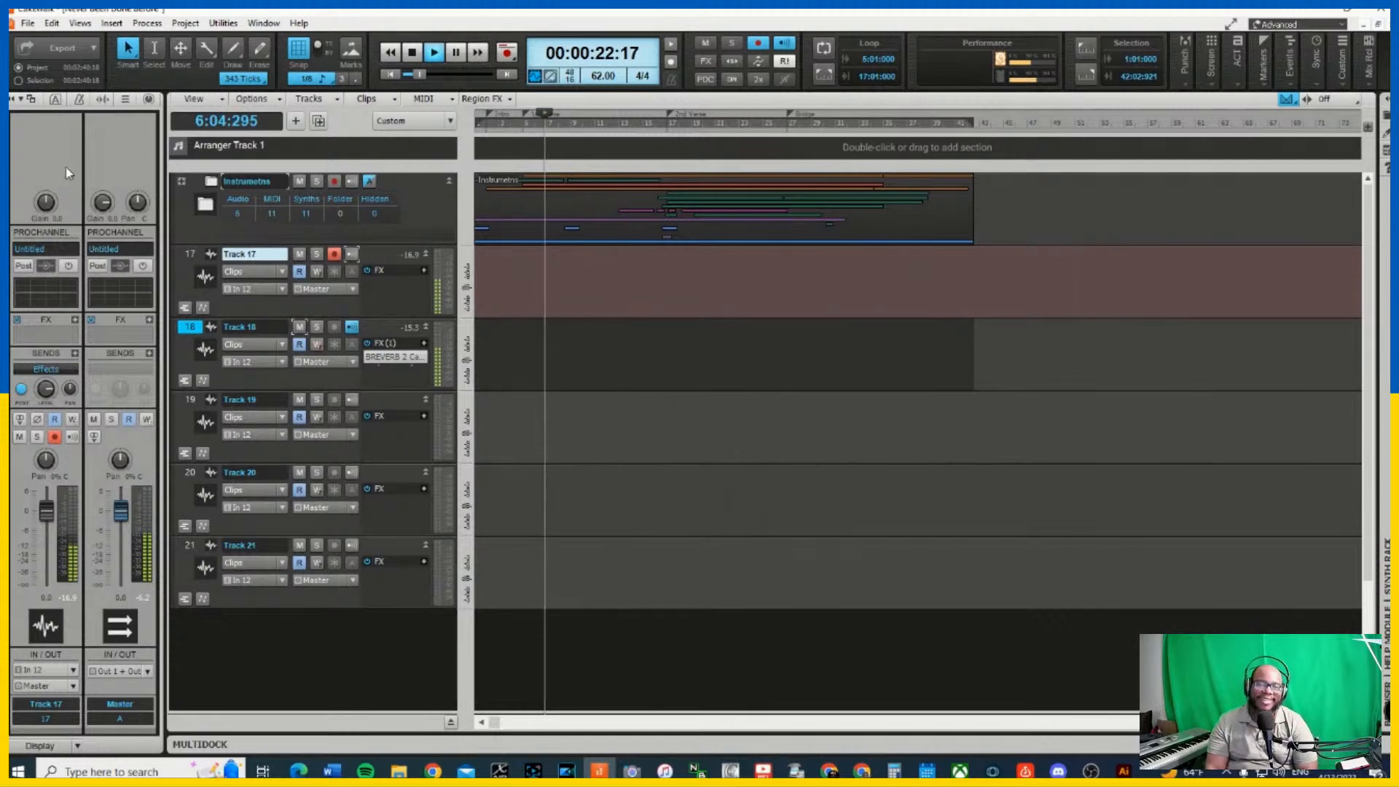
click(299, 327)
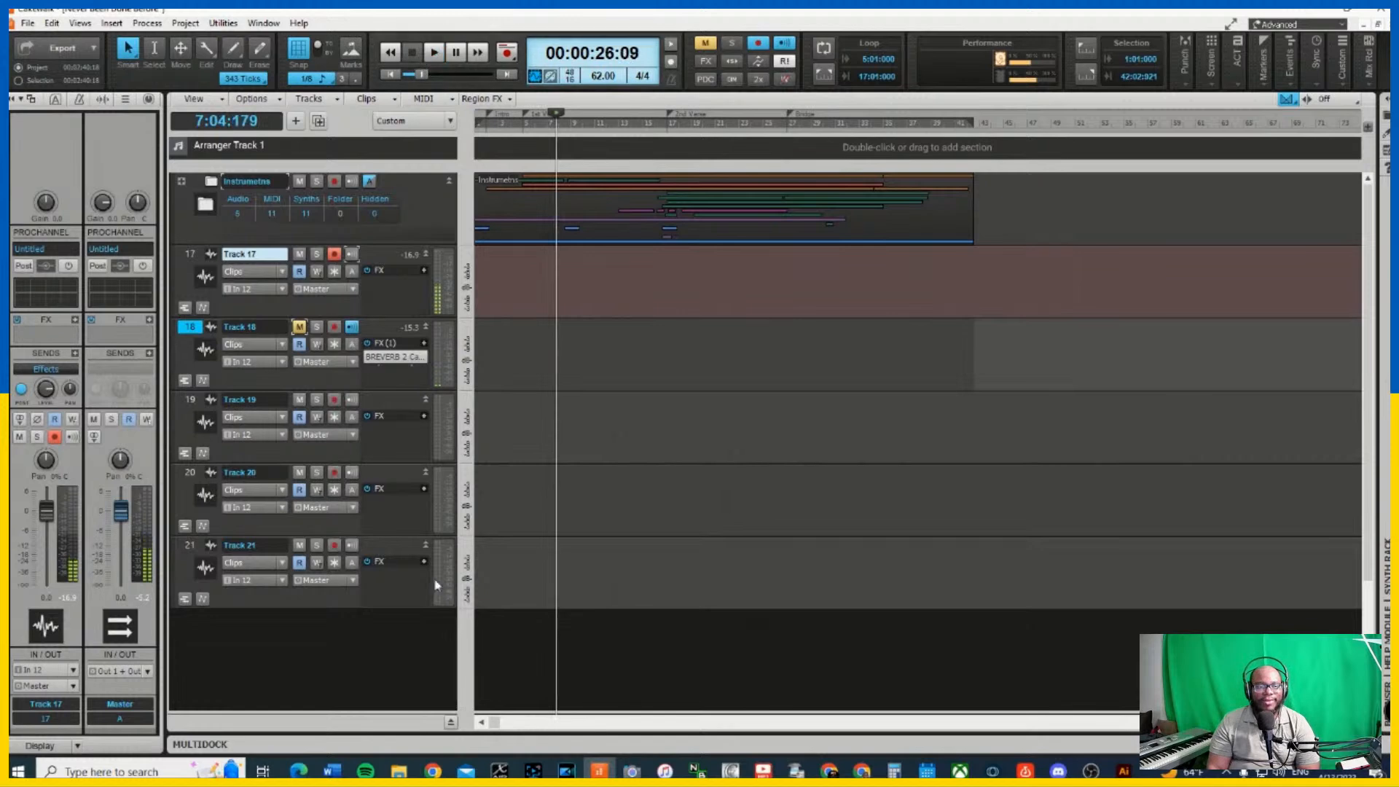
click(392, 74)
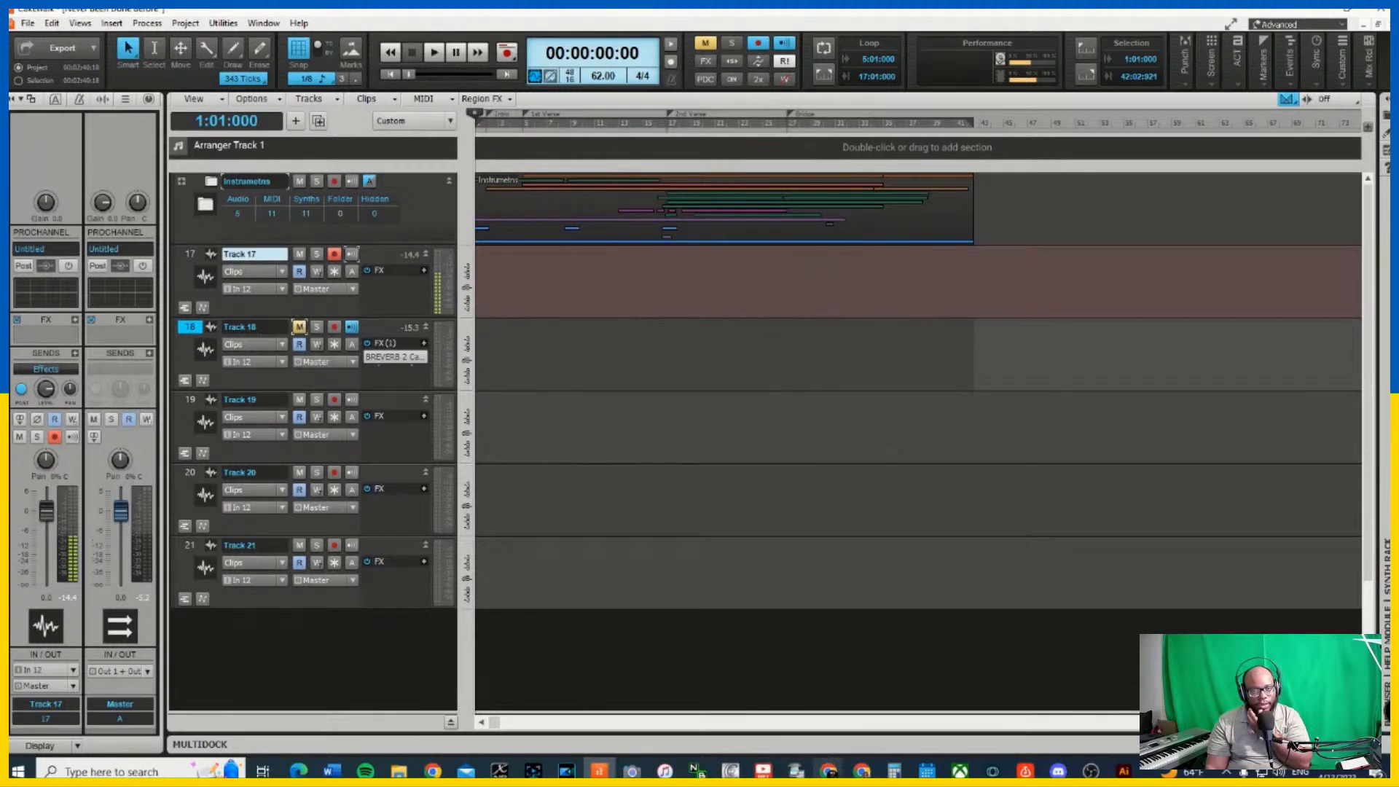
Review the song lyrics in LyricStudio and switch back to the Cakewalk project, placing the playhead at 13:02:000
mouse_move(829, 771)
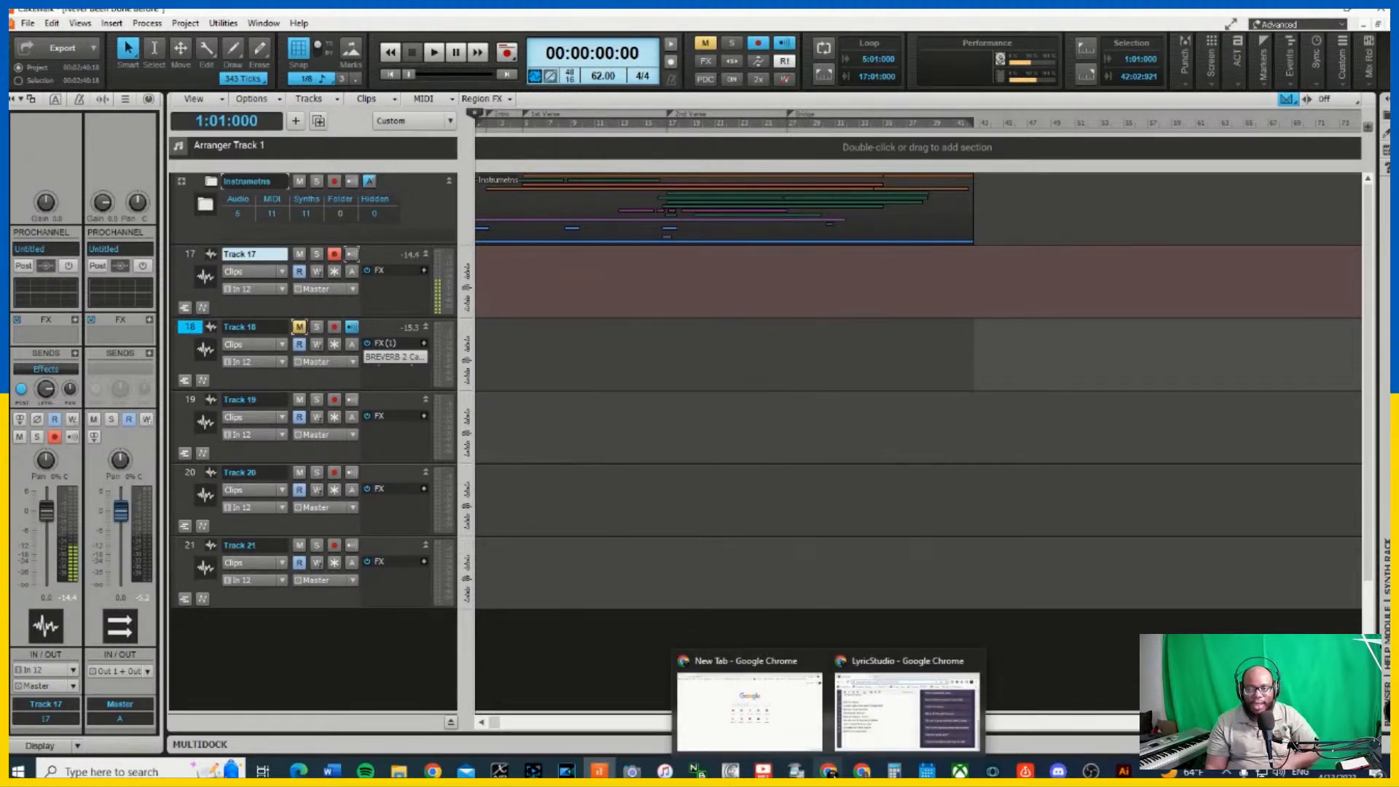
click(903, 658)
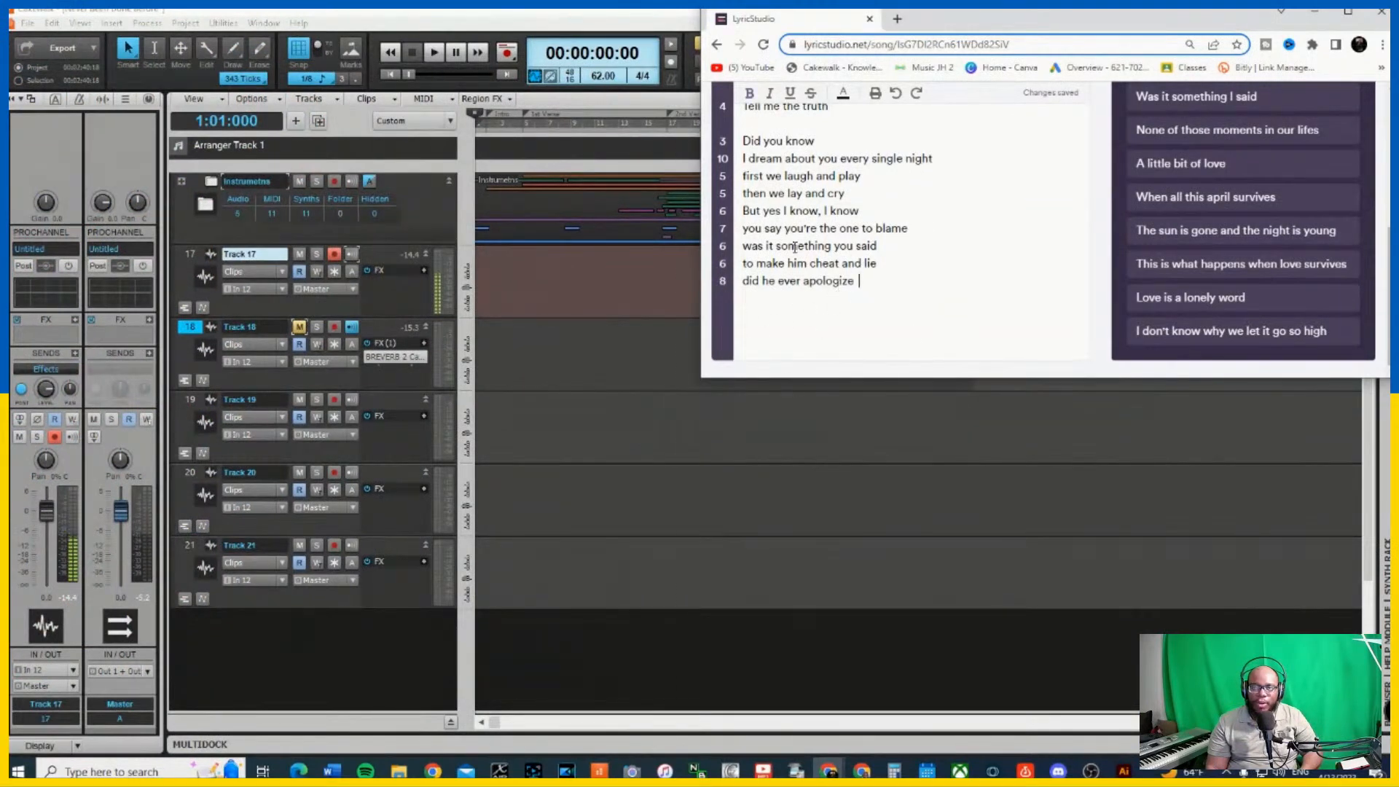
scroll(806, 282, up, 2)
scroll(828, 203, down, 2)
click(624, 538)
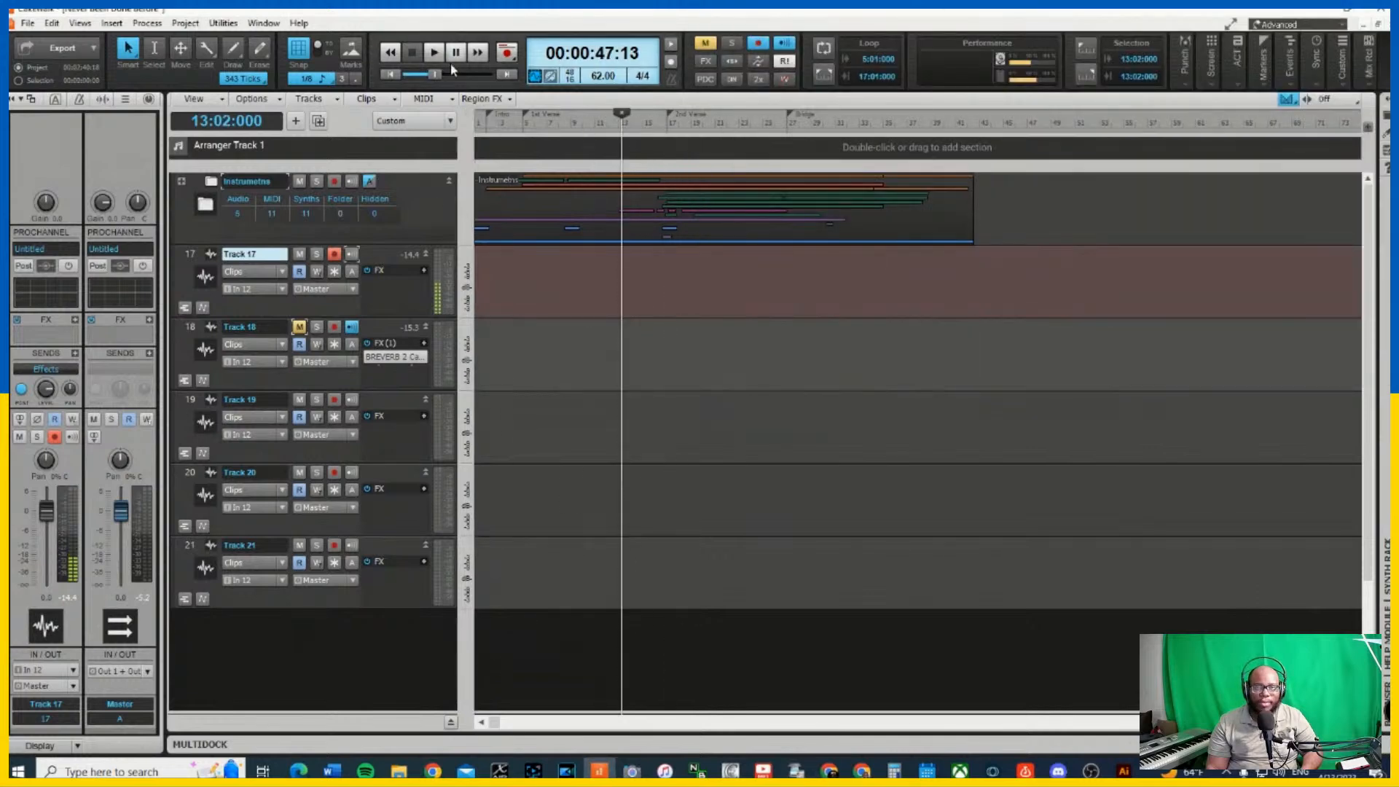
Return the playhead to the song start, bring up the LyricStudio window, and move it off the Cakewalk project
click(391, 74)
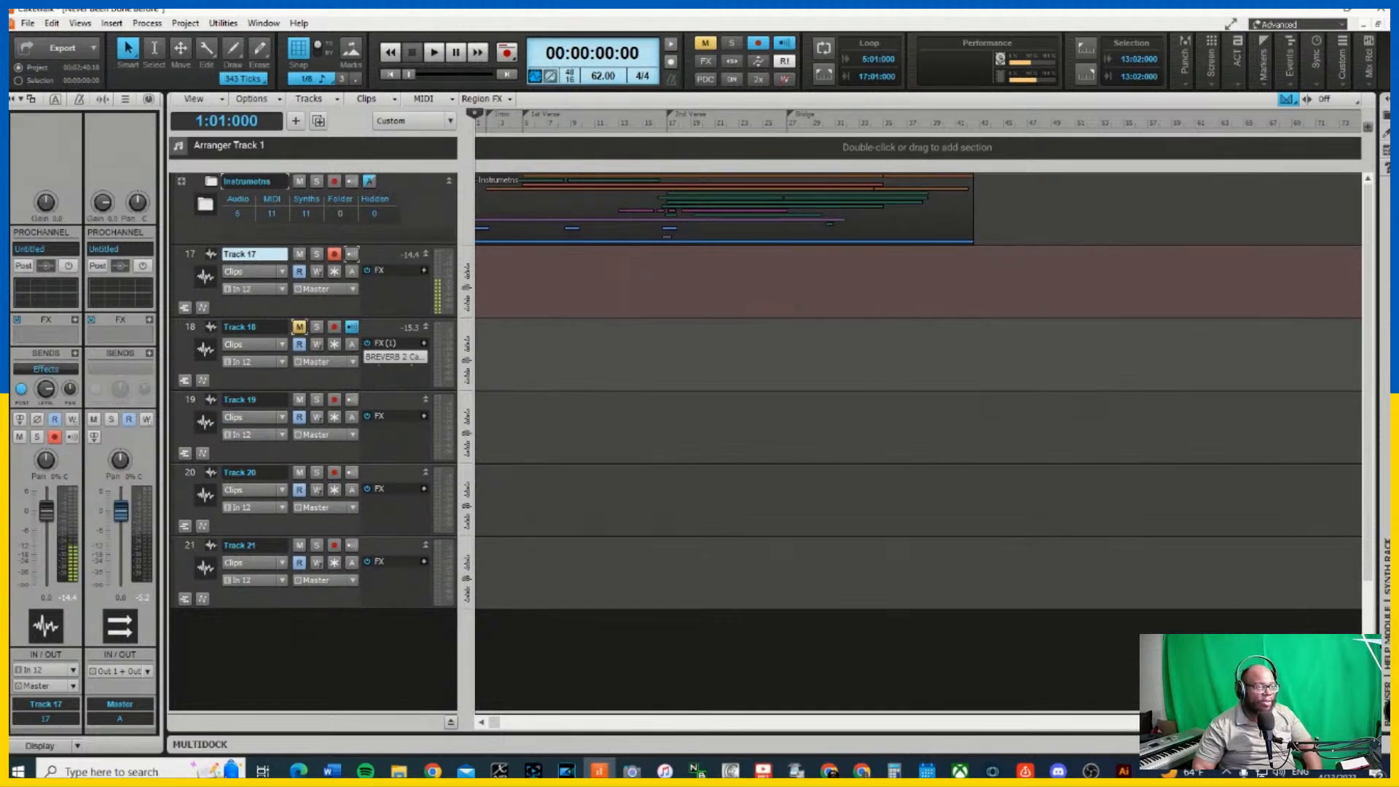
key(alt+Tab)
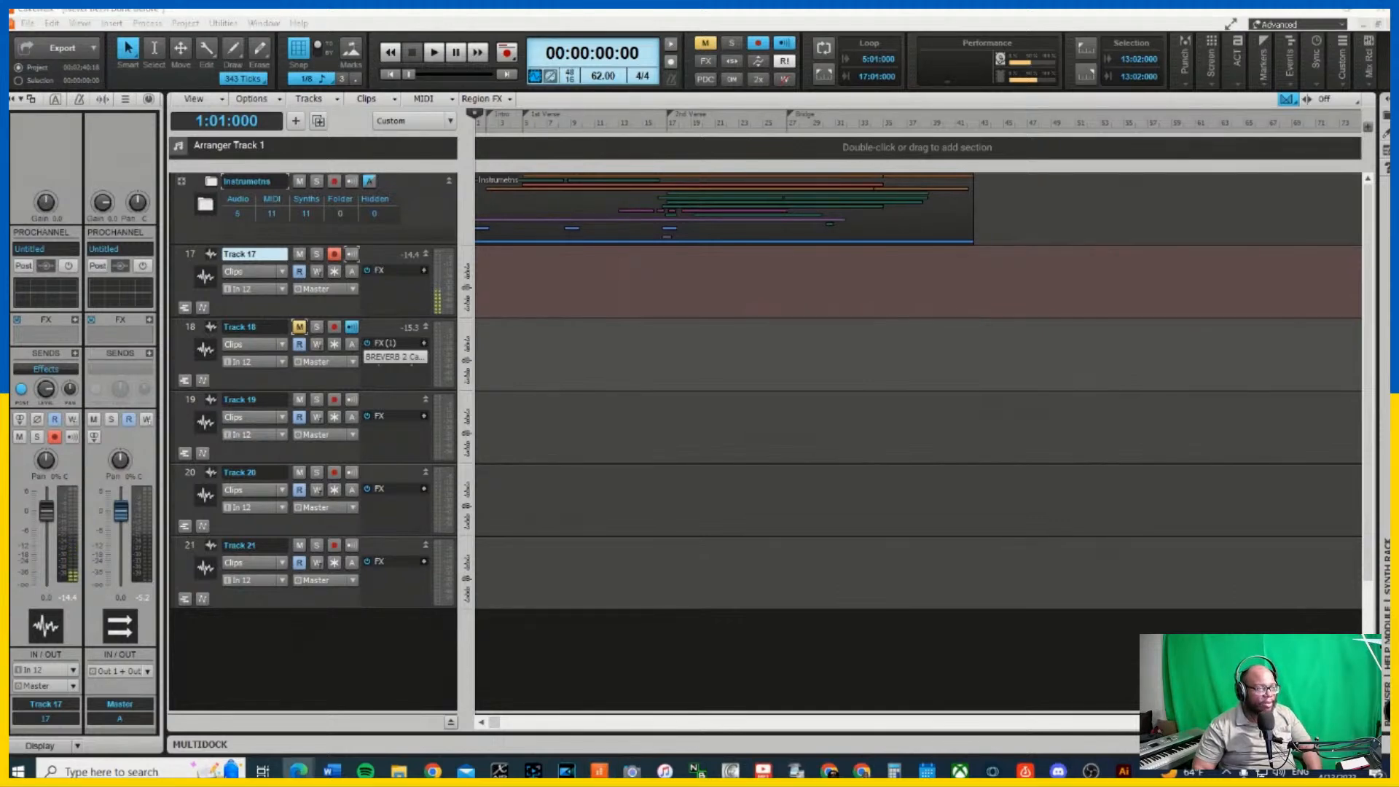
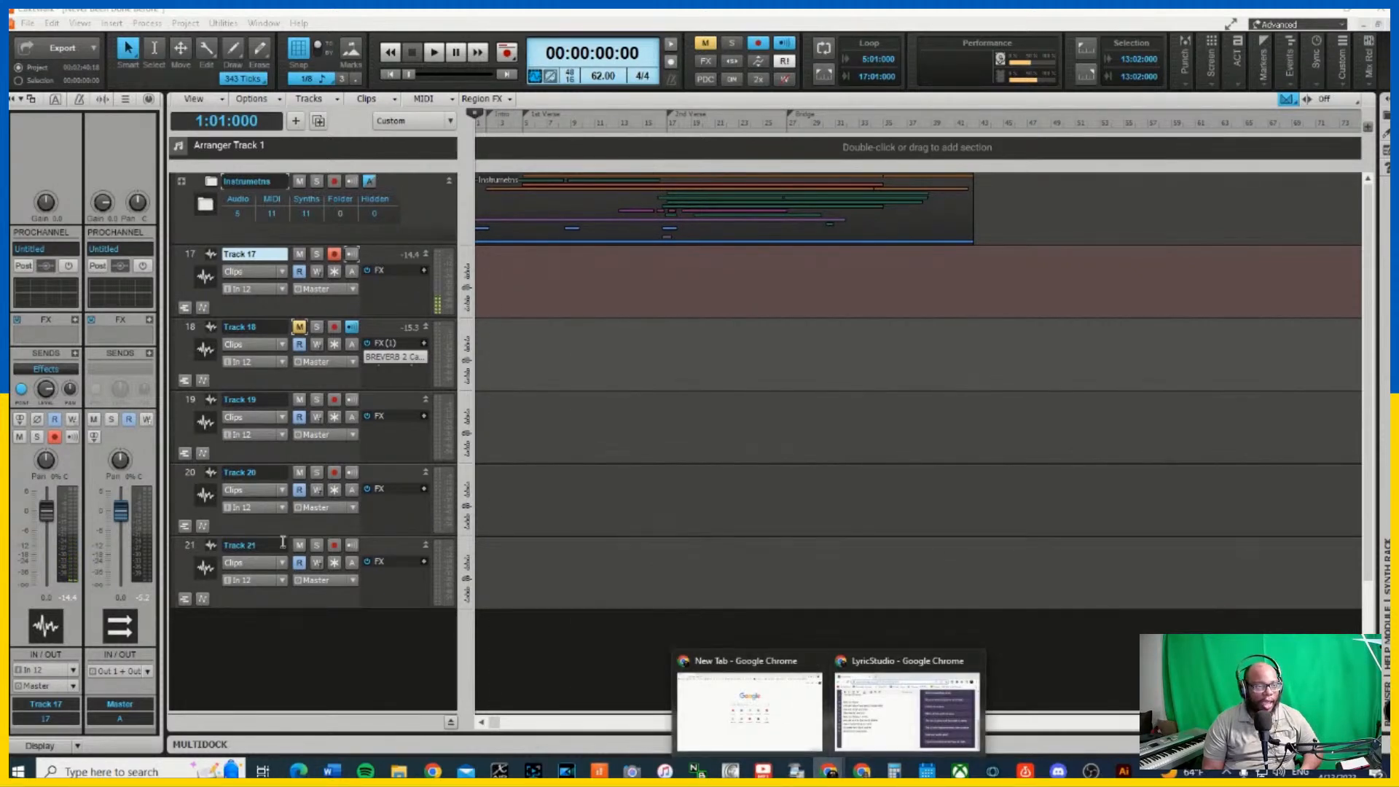
click(906, 674)
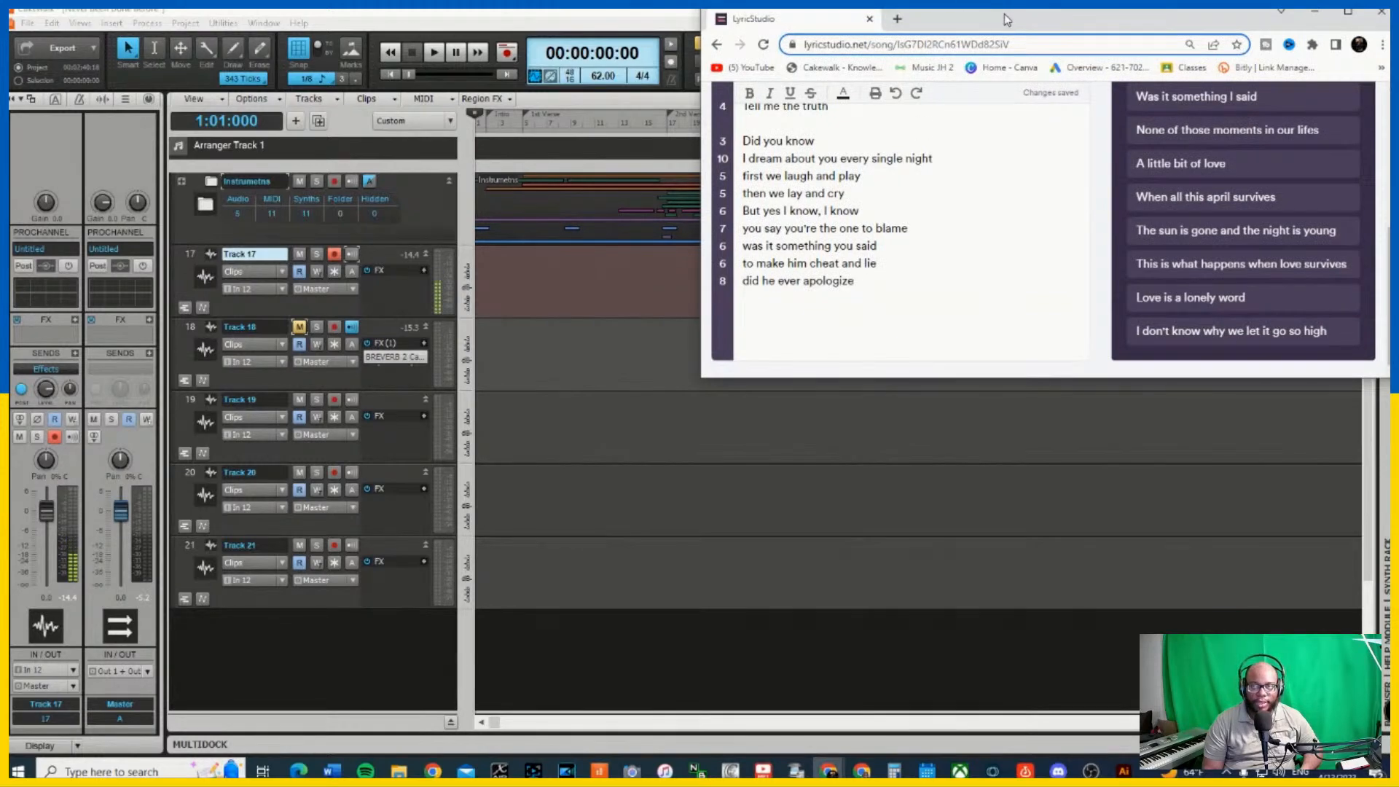
drag(1007, 20, 8, 474)
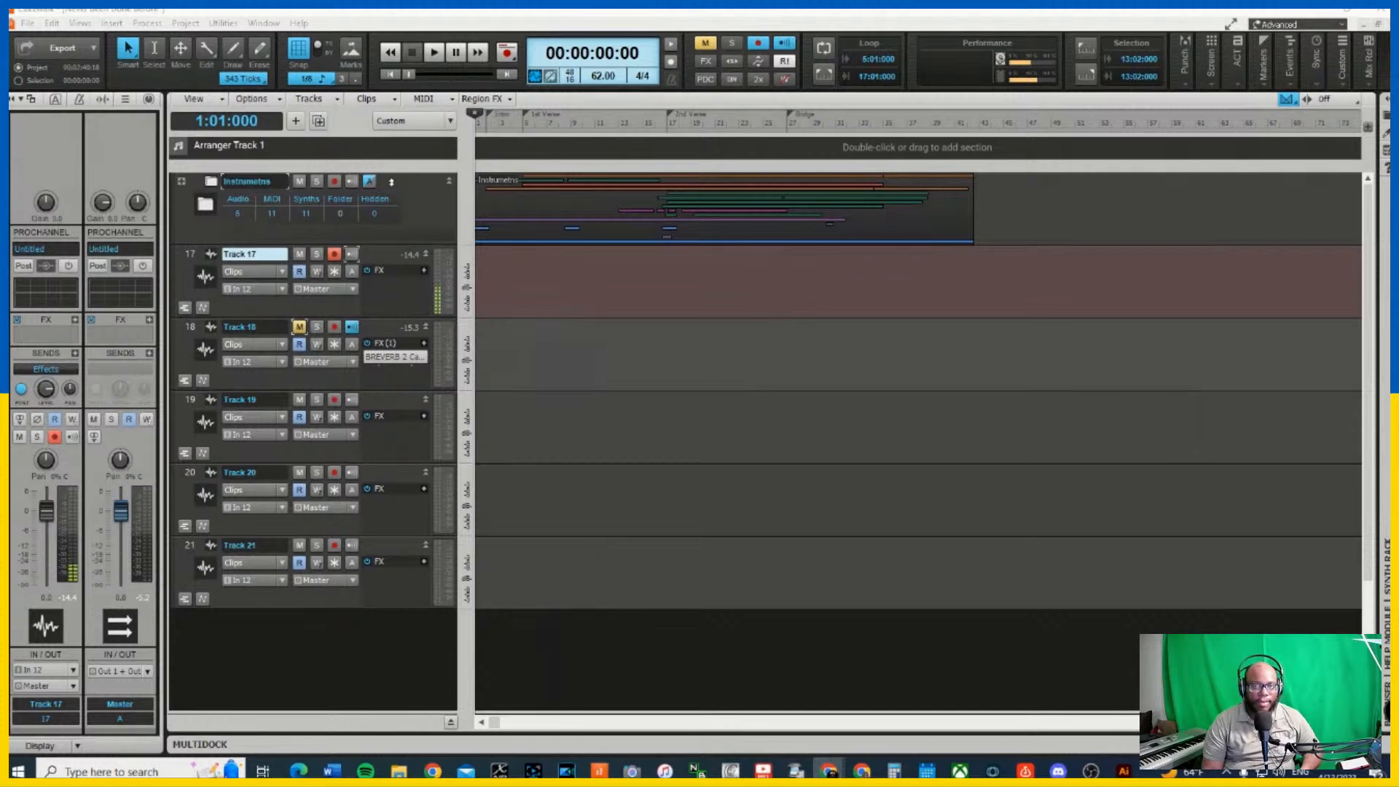
Unmute Track 18 with its volume lowered to about -2.3 dB, and record the intro passage on Track 17
click(300, 327)
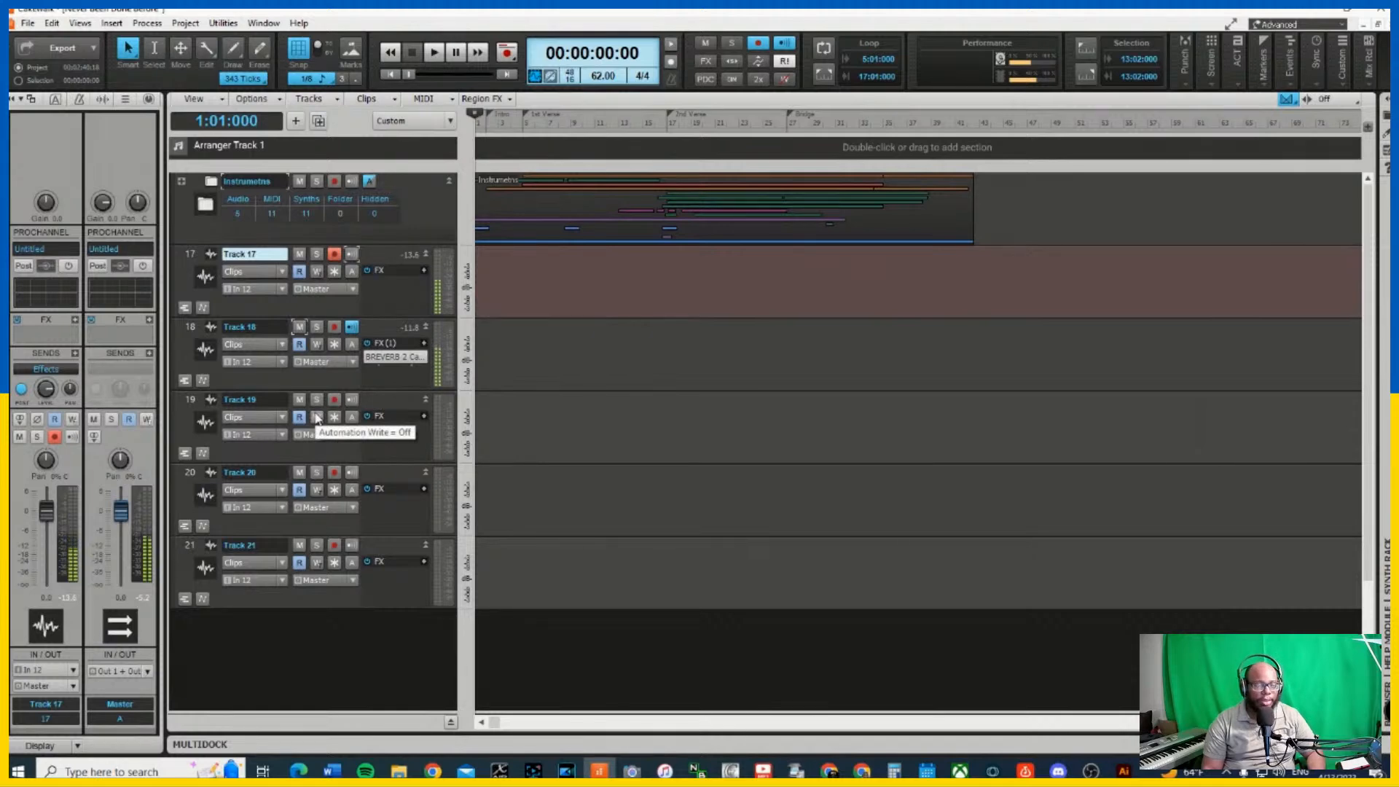
click(189, 327)
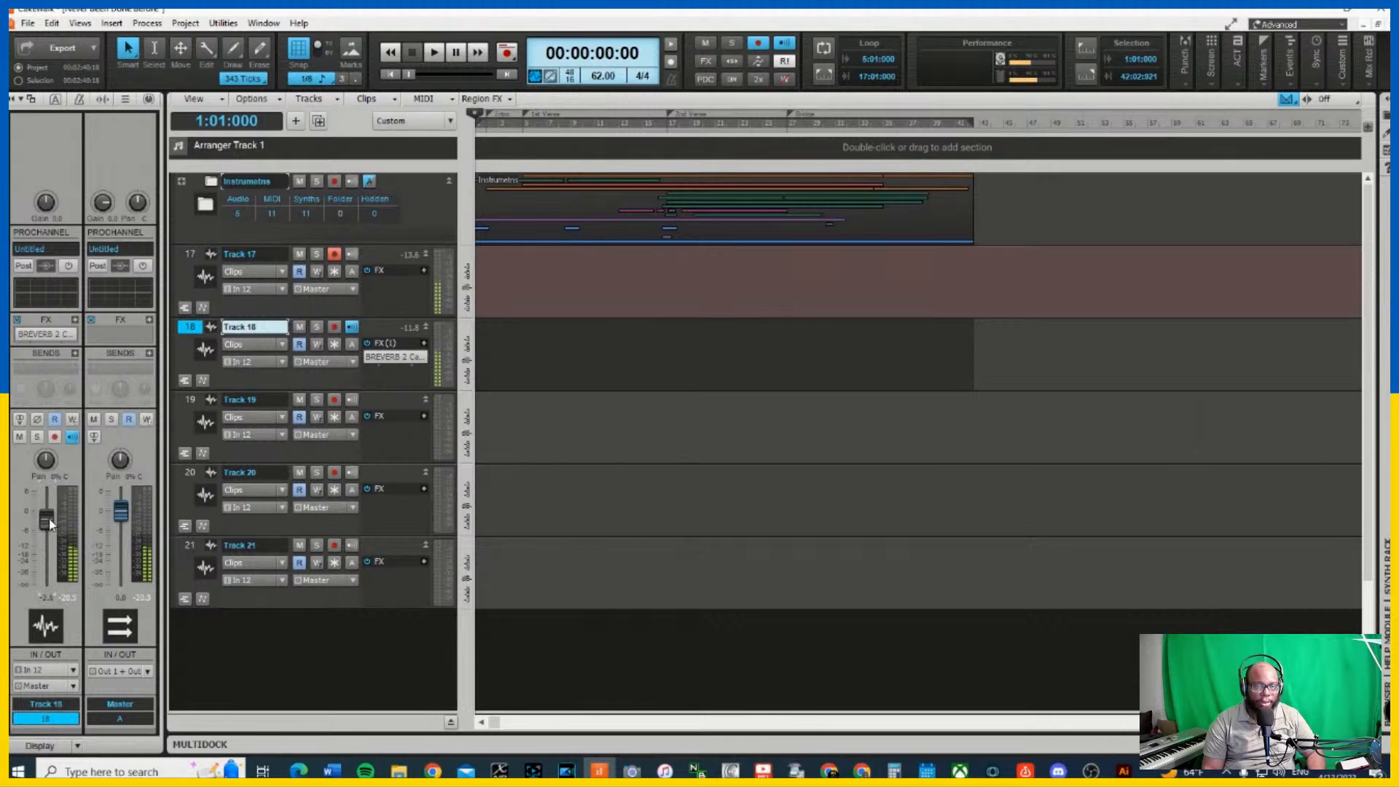
key(space)
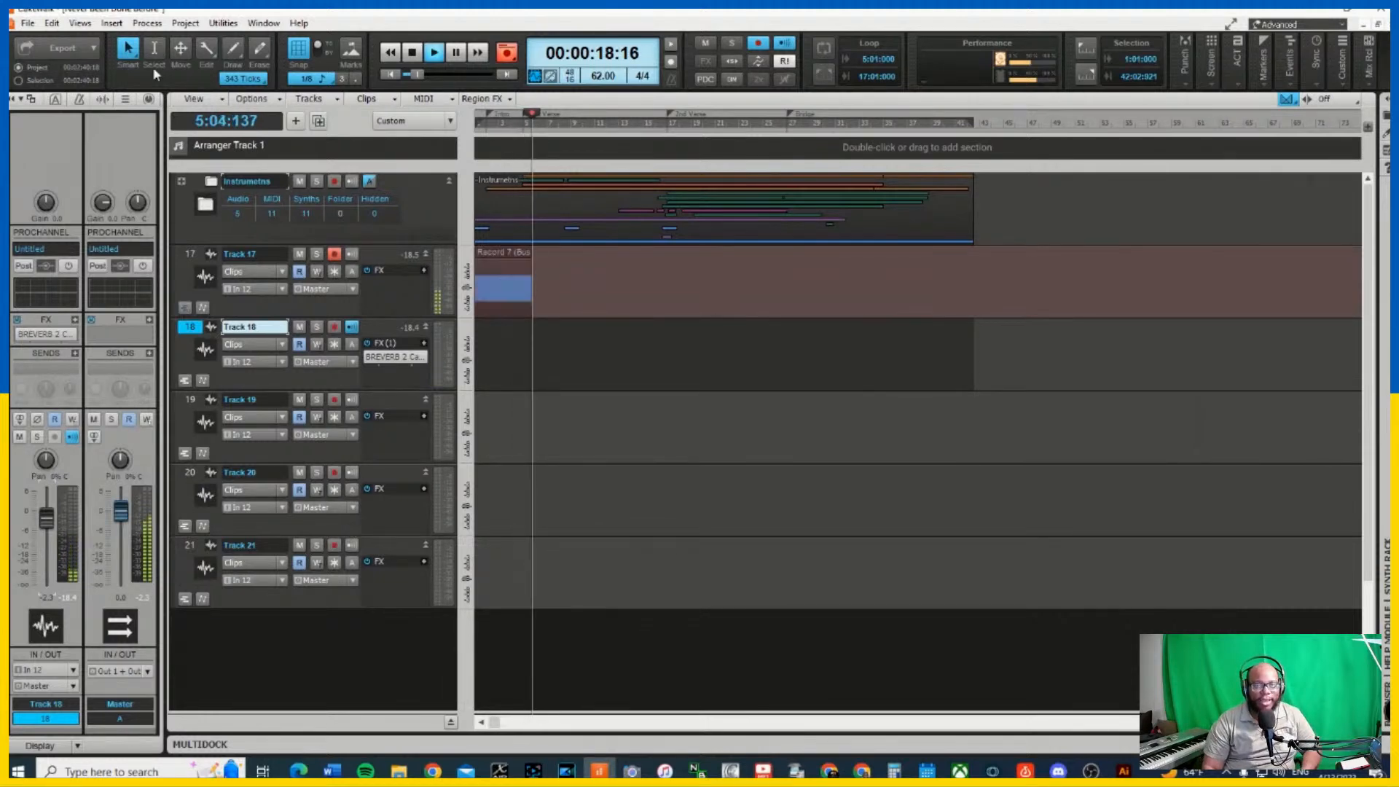
key(space)
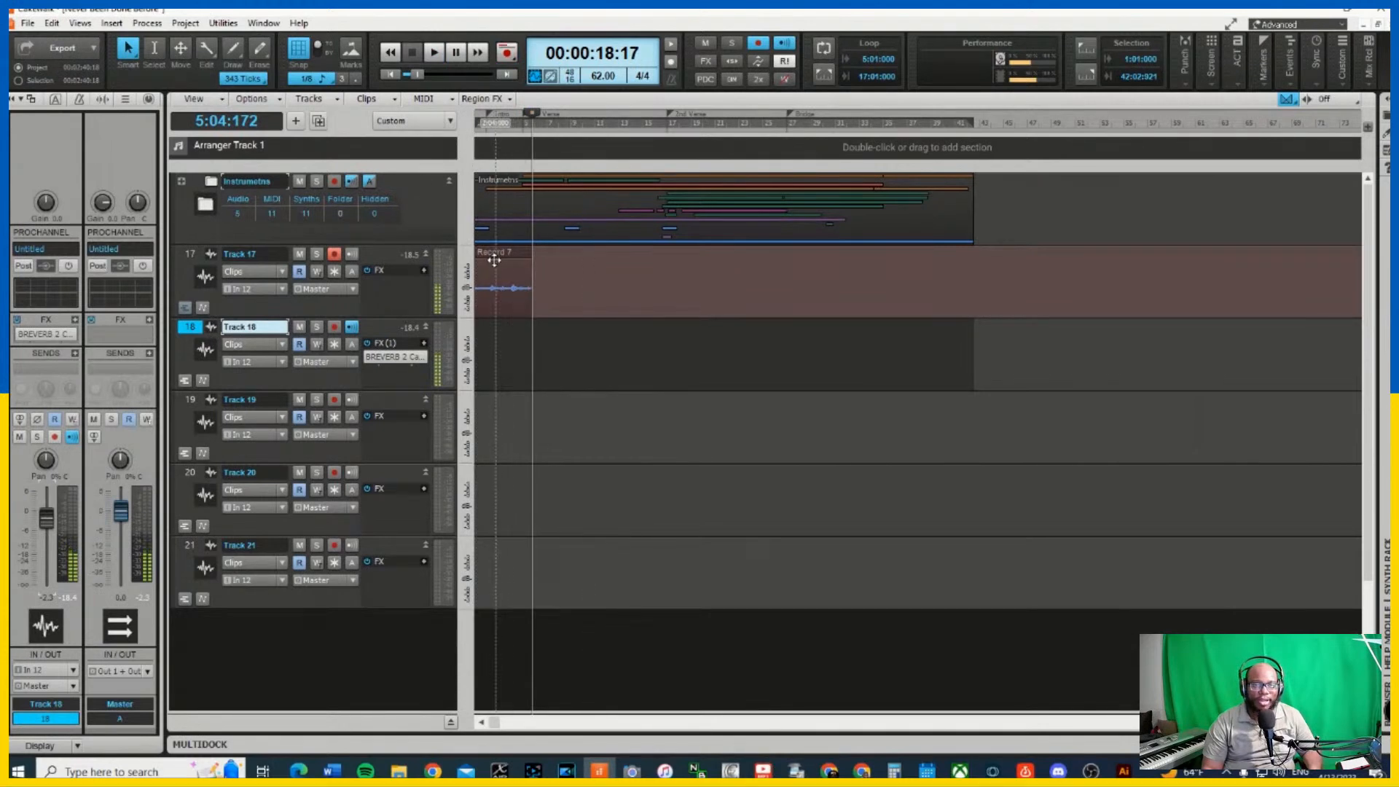
Move the recorded intro clip from Track 17 to Track 19 and trim its end
click(500, 253)
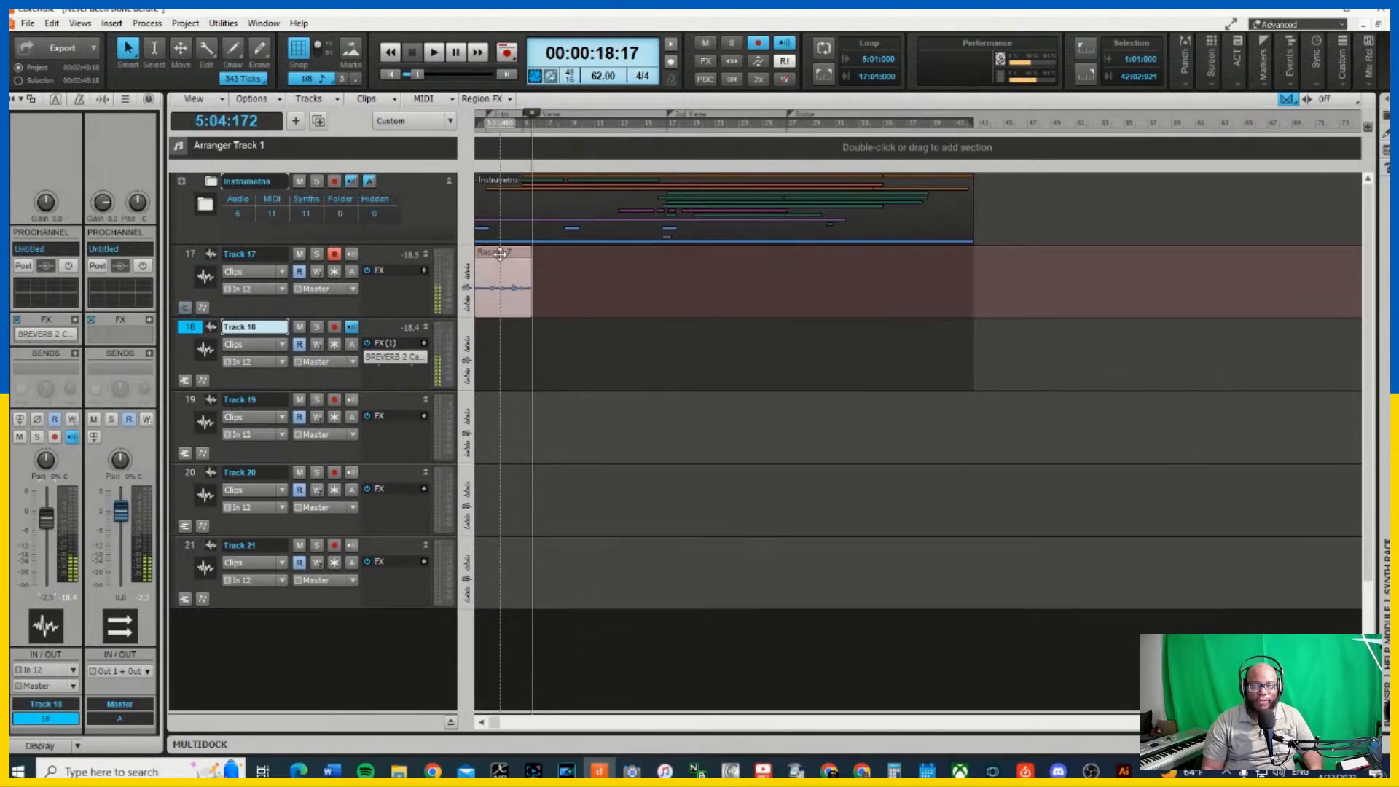
drag(479, 443, 459, 345)
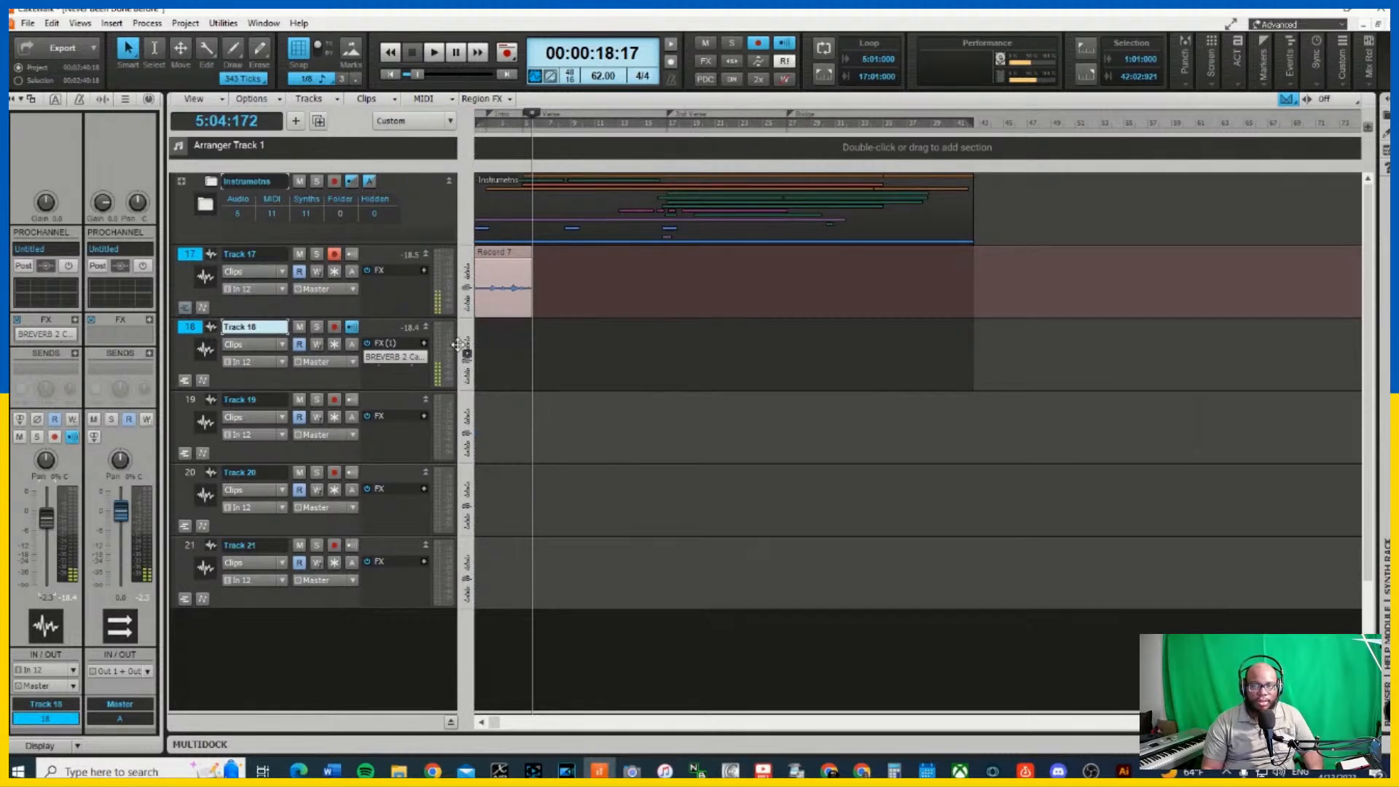
drag(462, 411, 495, 409)
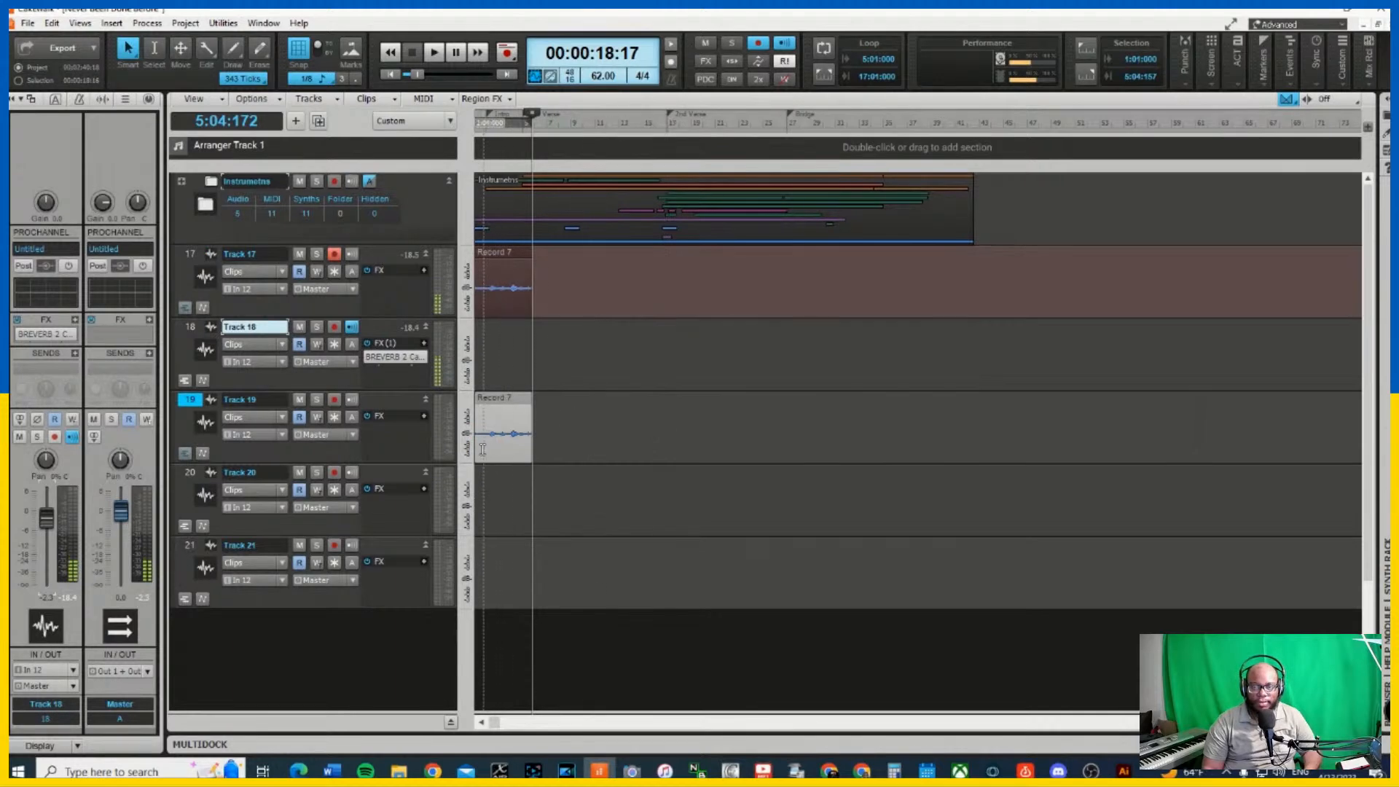
click(481, 437)
drag(472, 441, 524, 402)
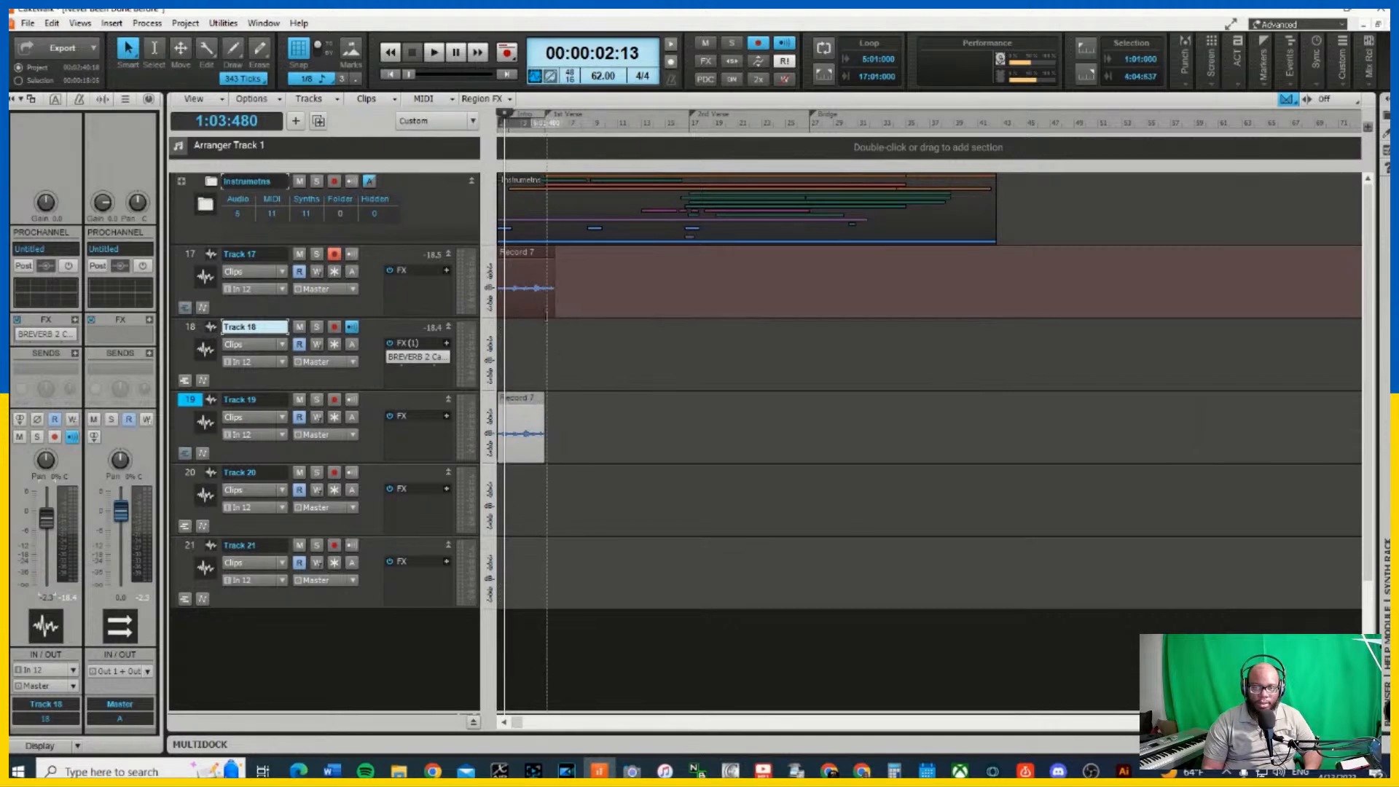
click(536, 273)
key(Delete)
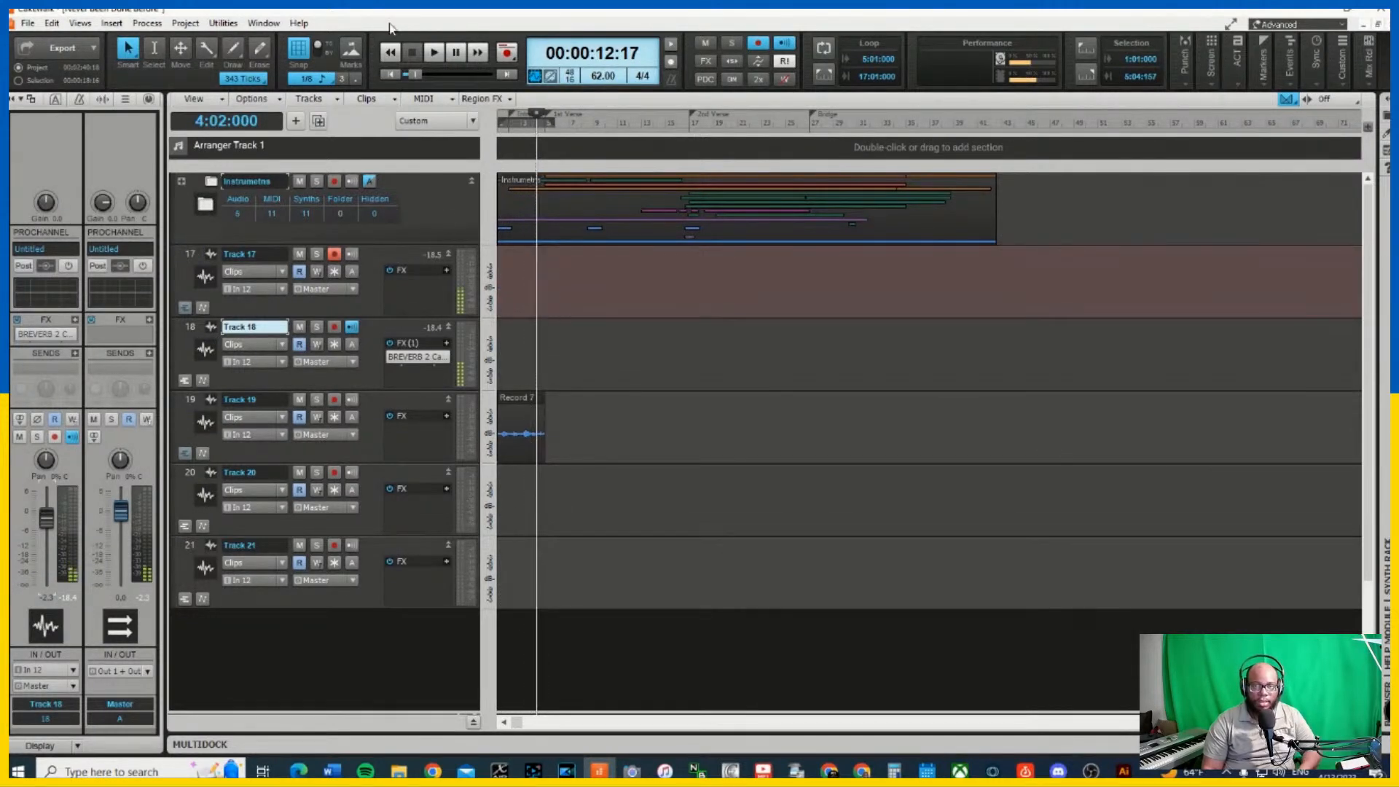
Adjust the metronome's record count-in and record a vocal take on Track 17 from the start through the second verse
click(390, 52)
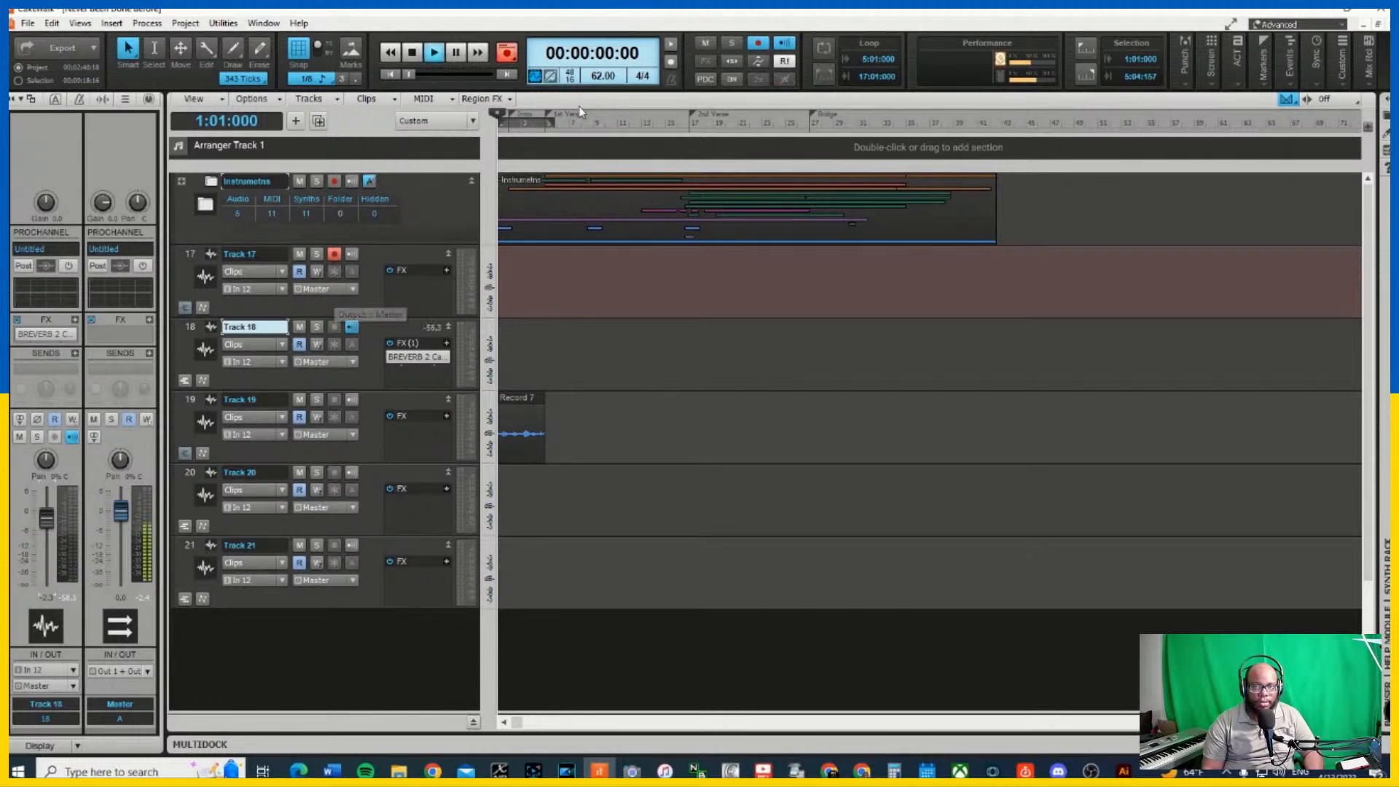
right_click(672, 80)
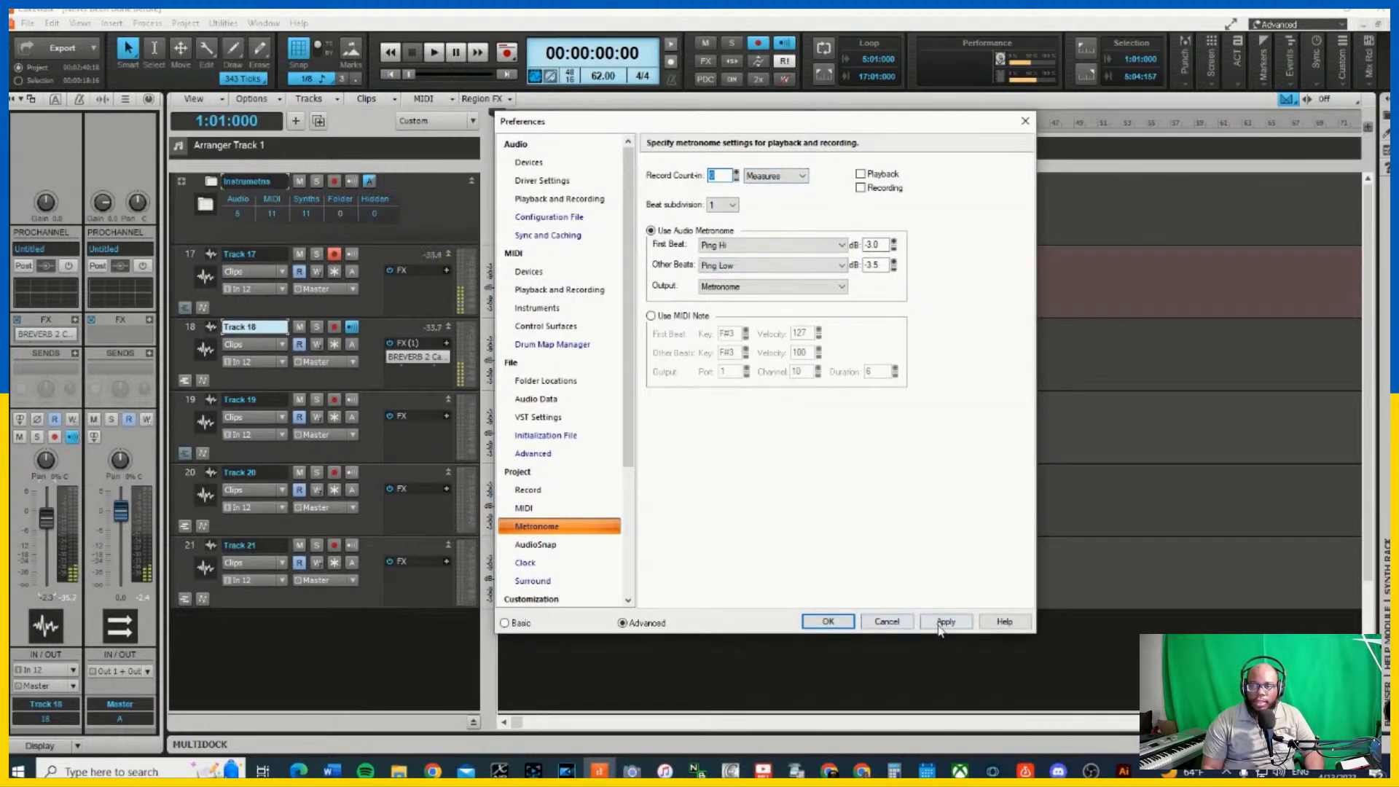
click(828, 621)
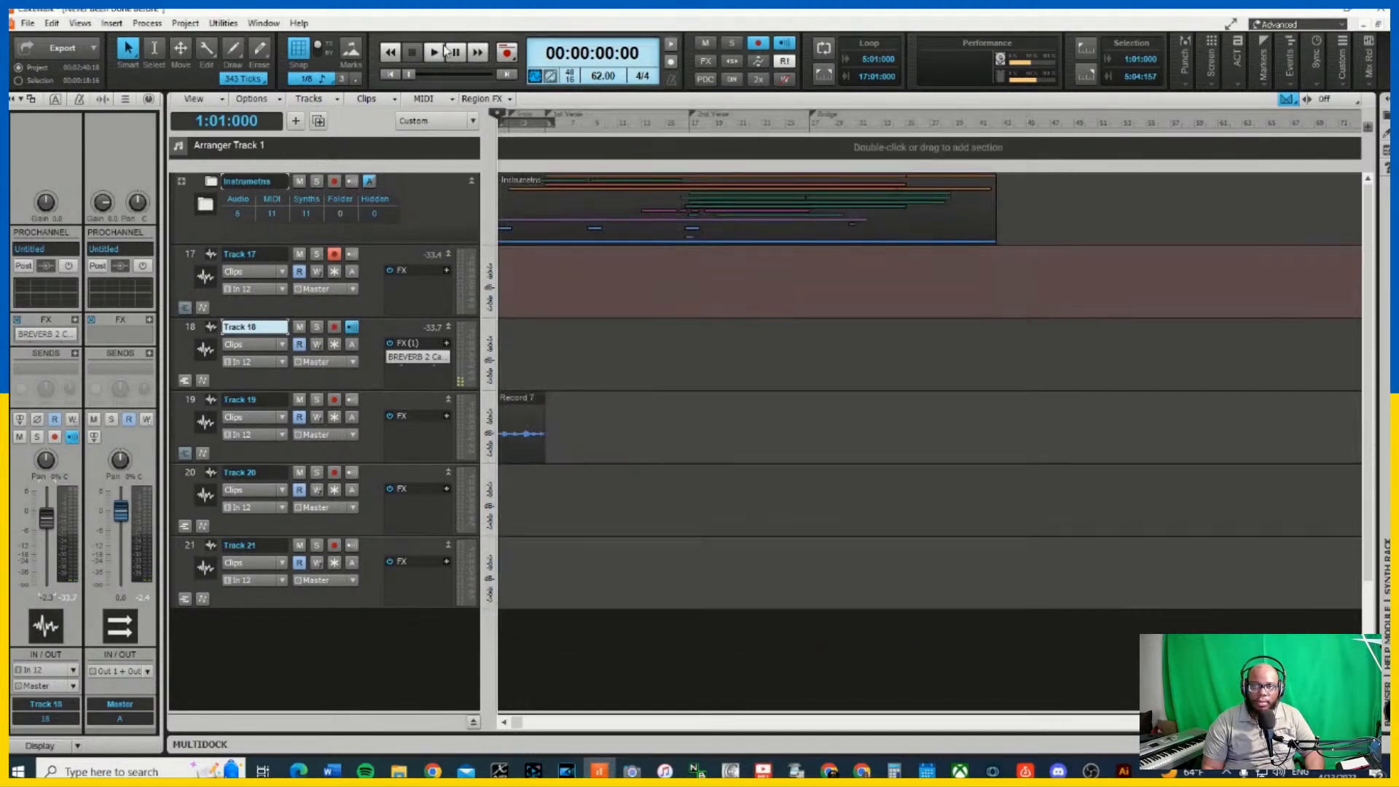
key(space)
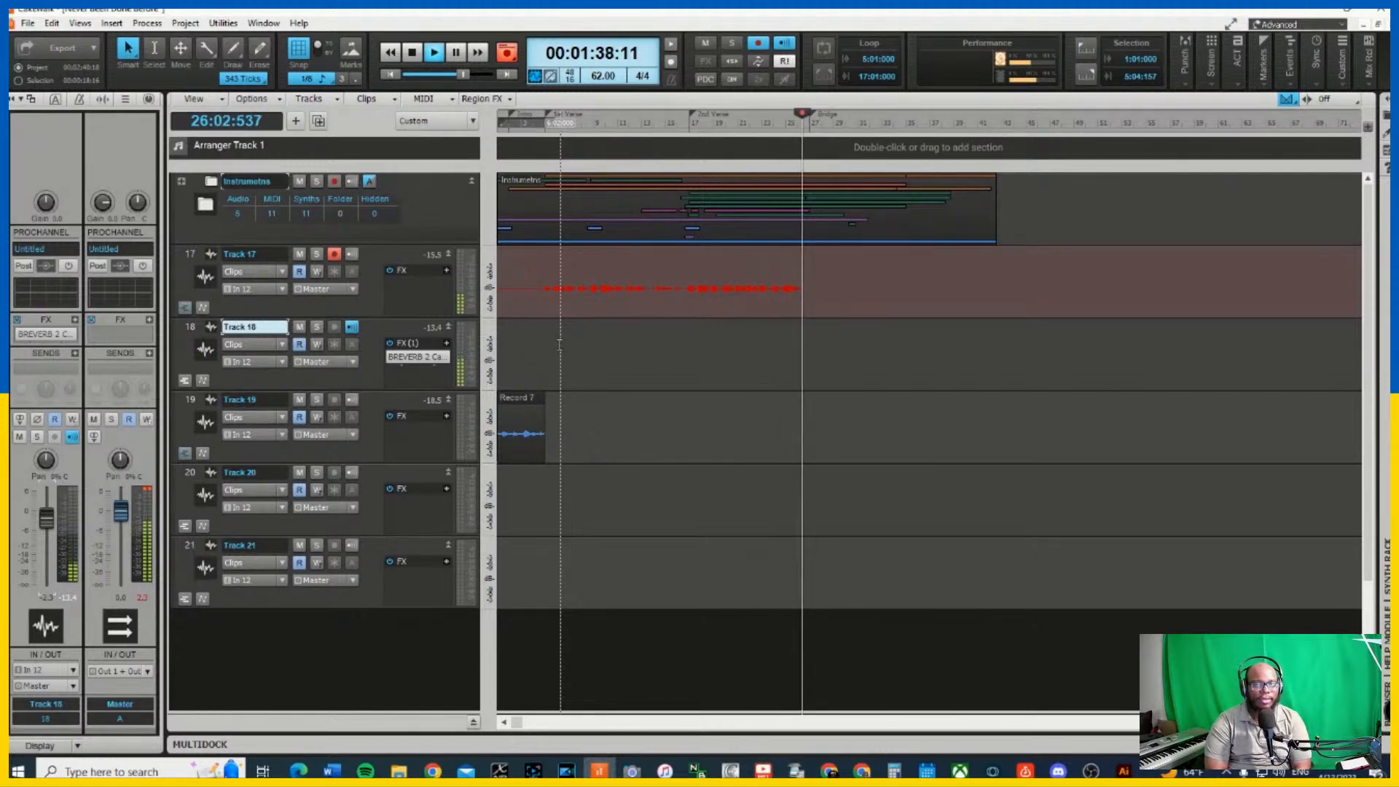
key(space)
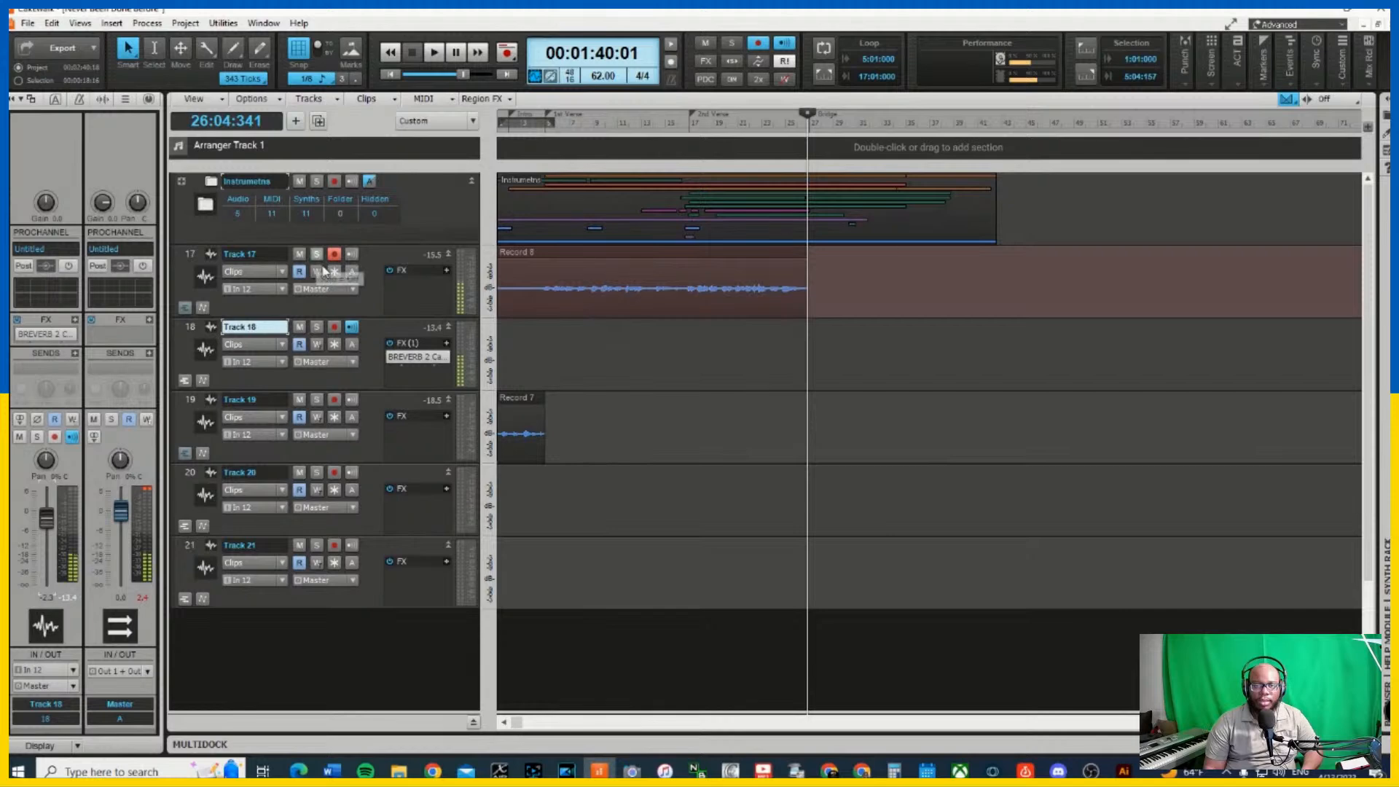
Mute Track 18 and play the vocal take from 4:04:000, briefly soloing Track 17, then unmute Track 18 and stop
click(299, 326)
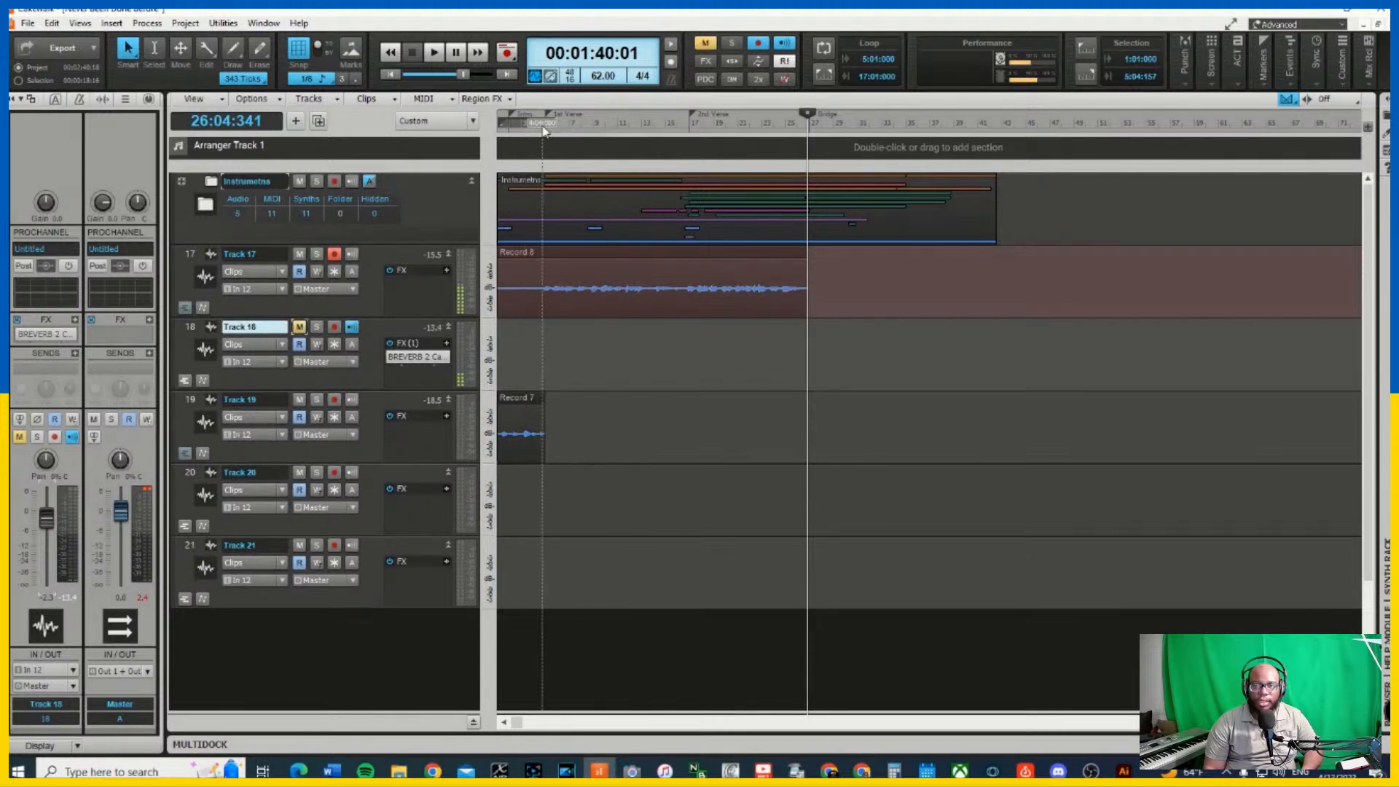
click(542, 124)
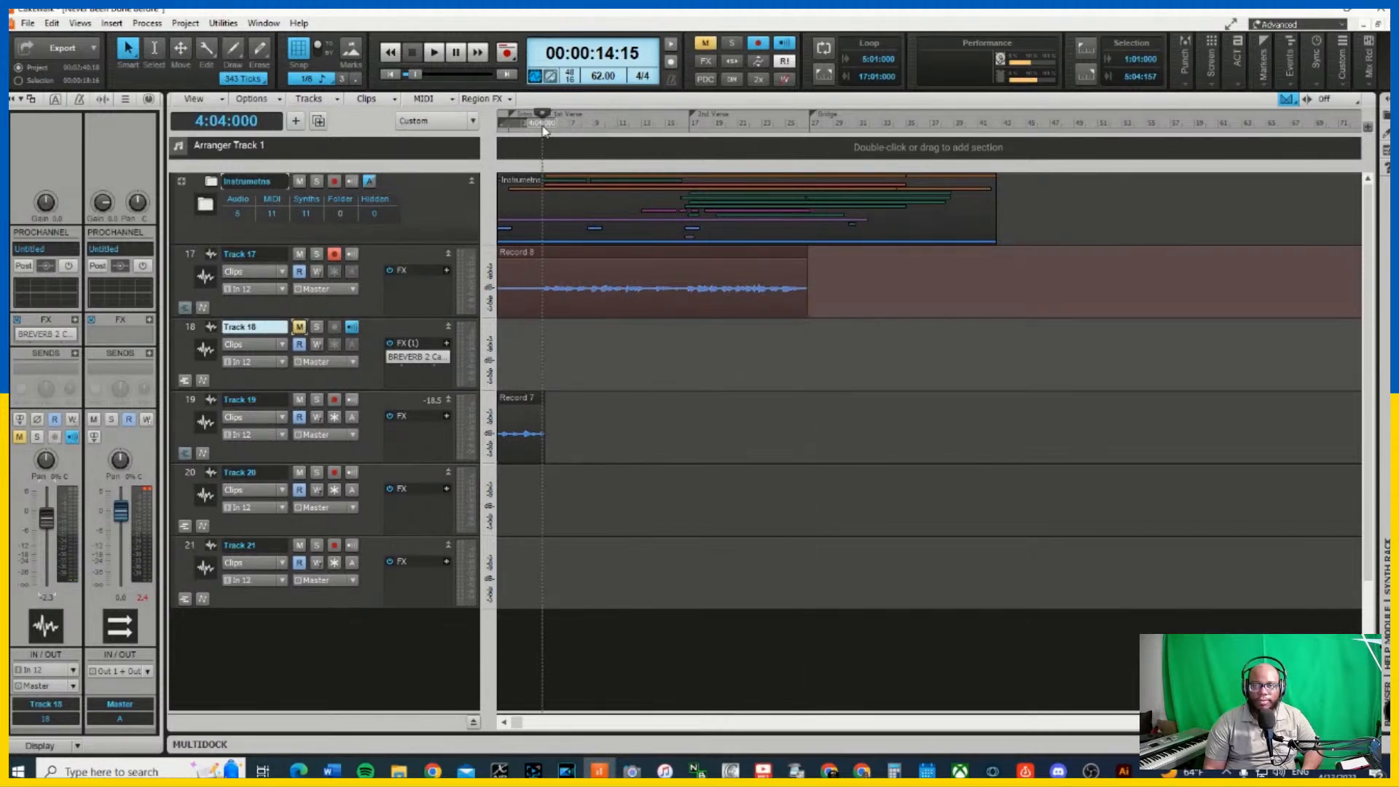
key(space)
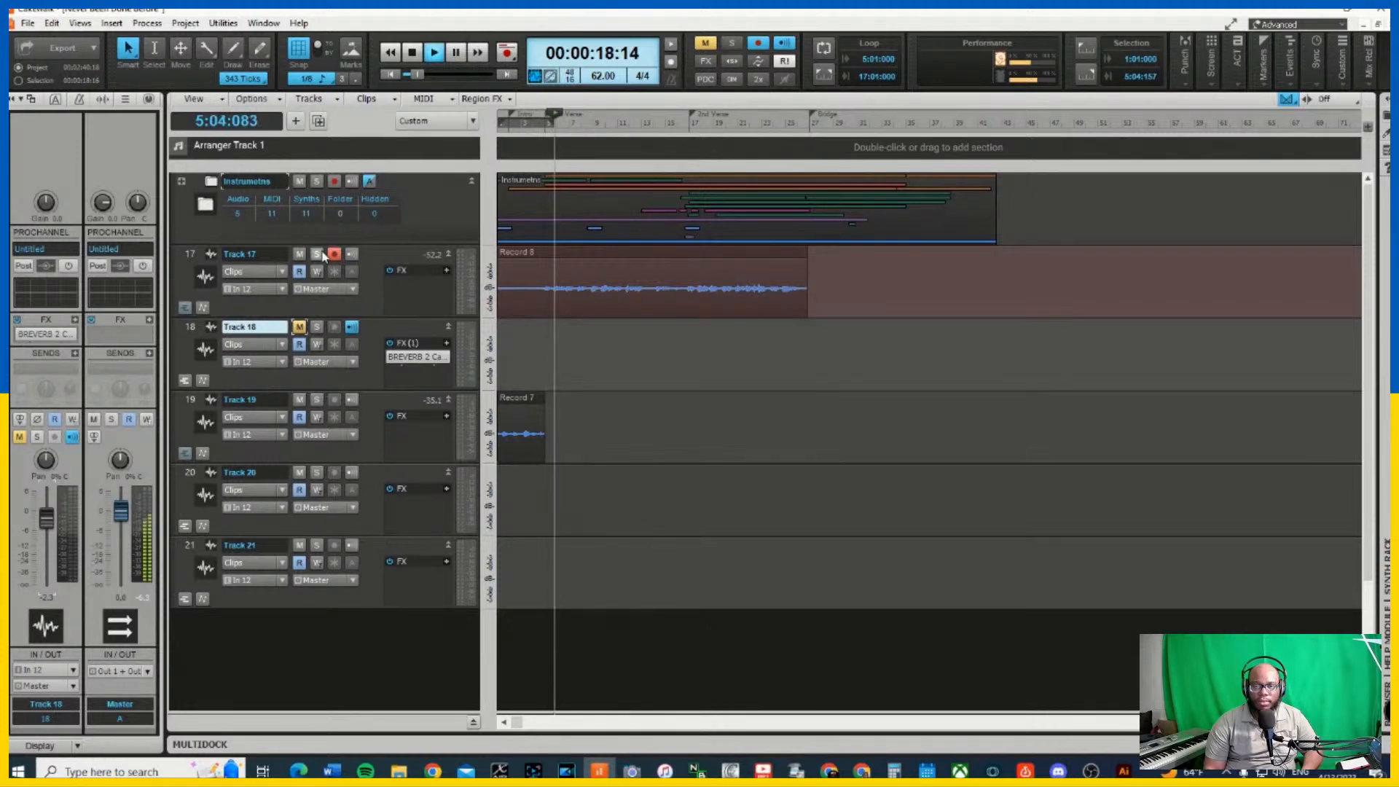
click(318, 254)
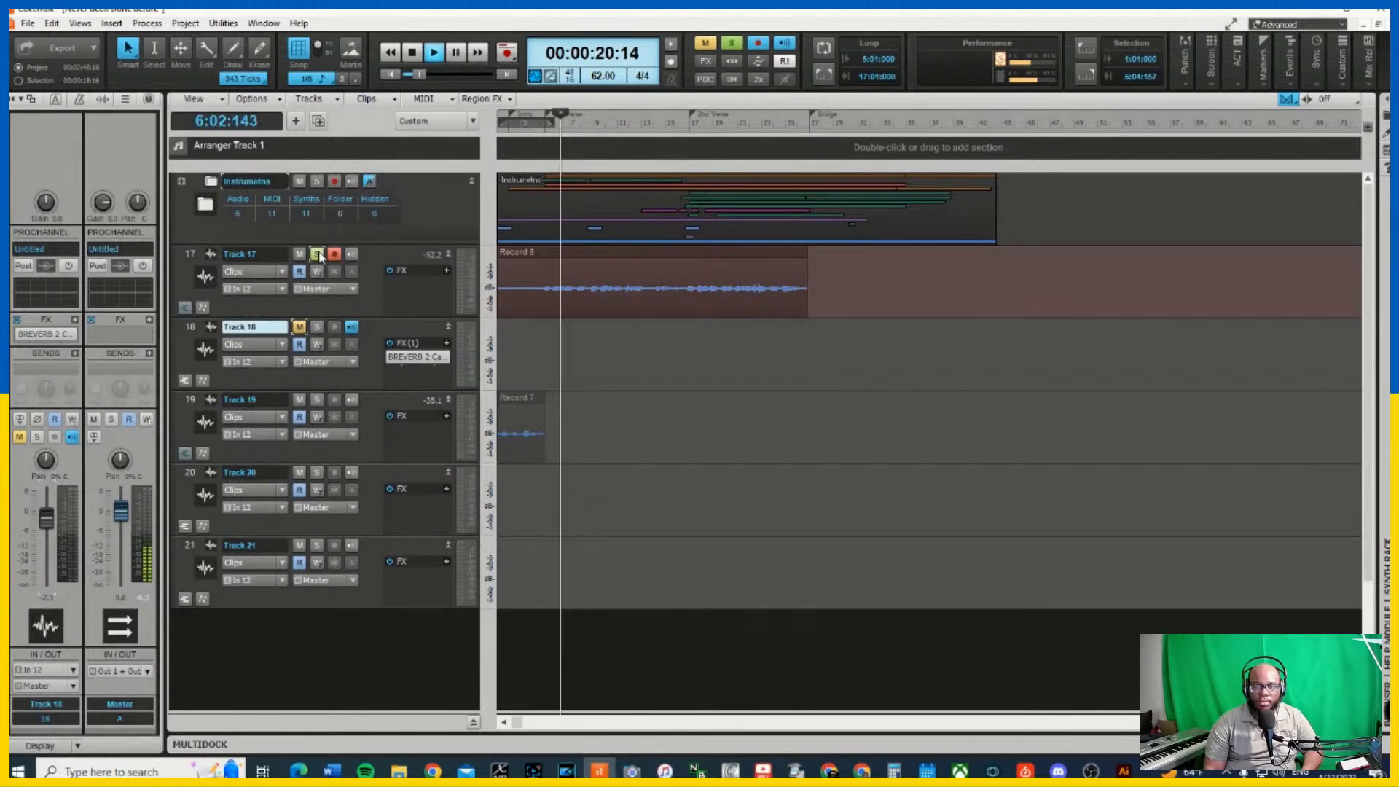
click(318, 255)
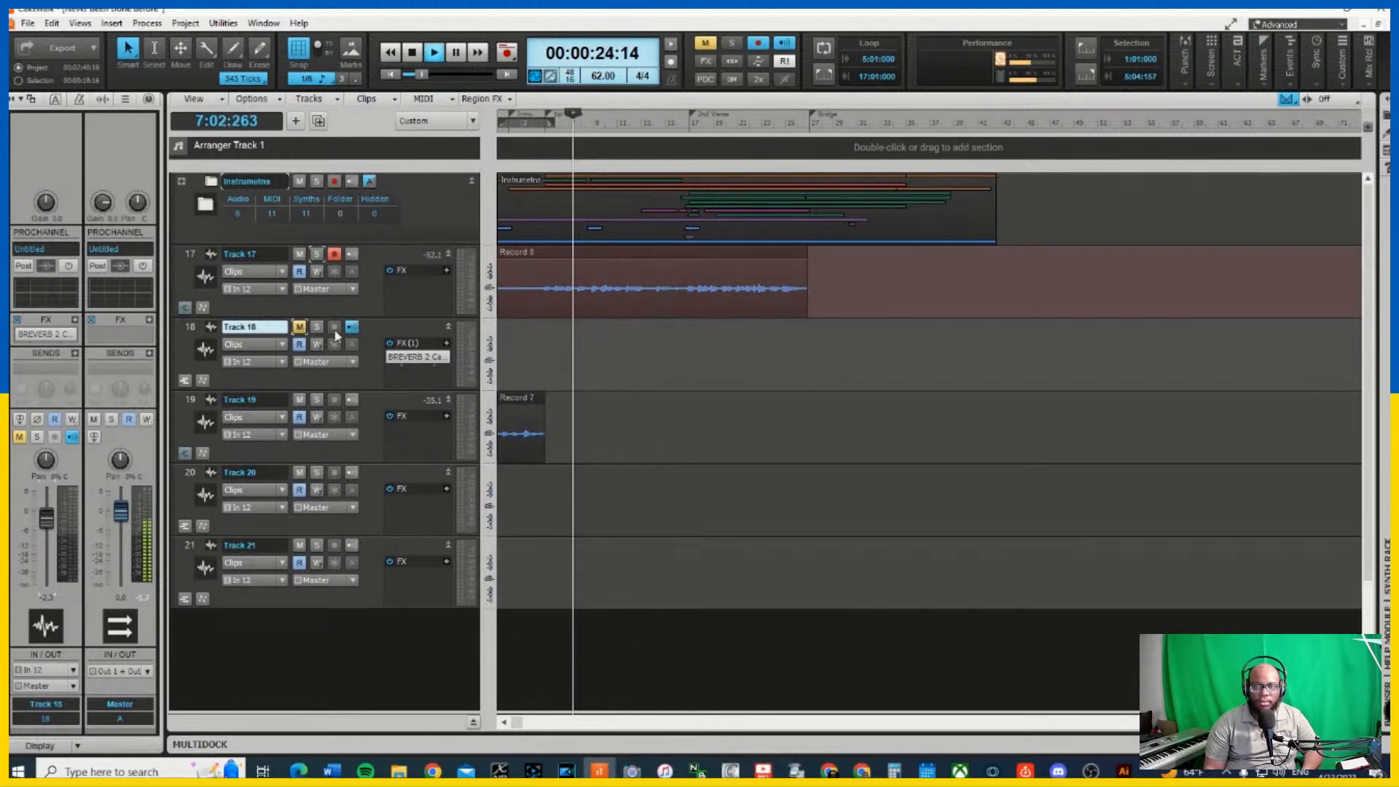
click(299, 327)
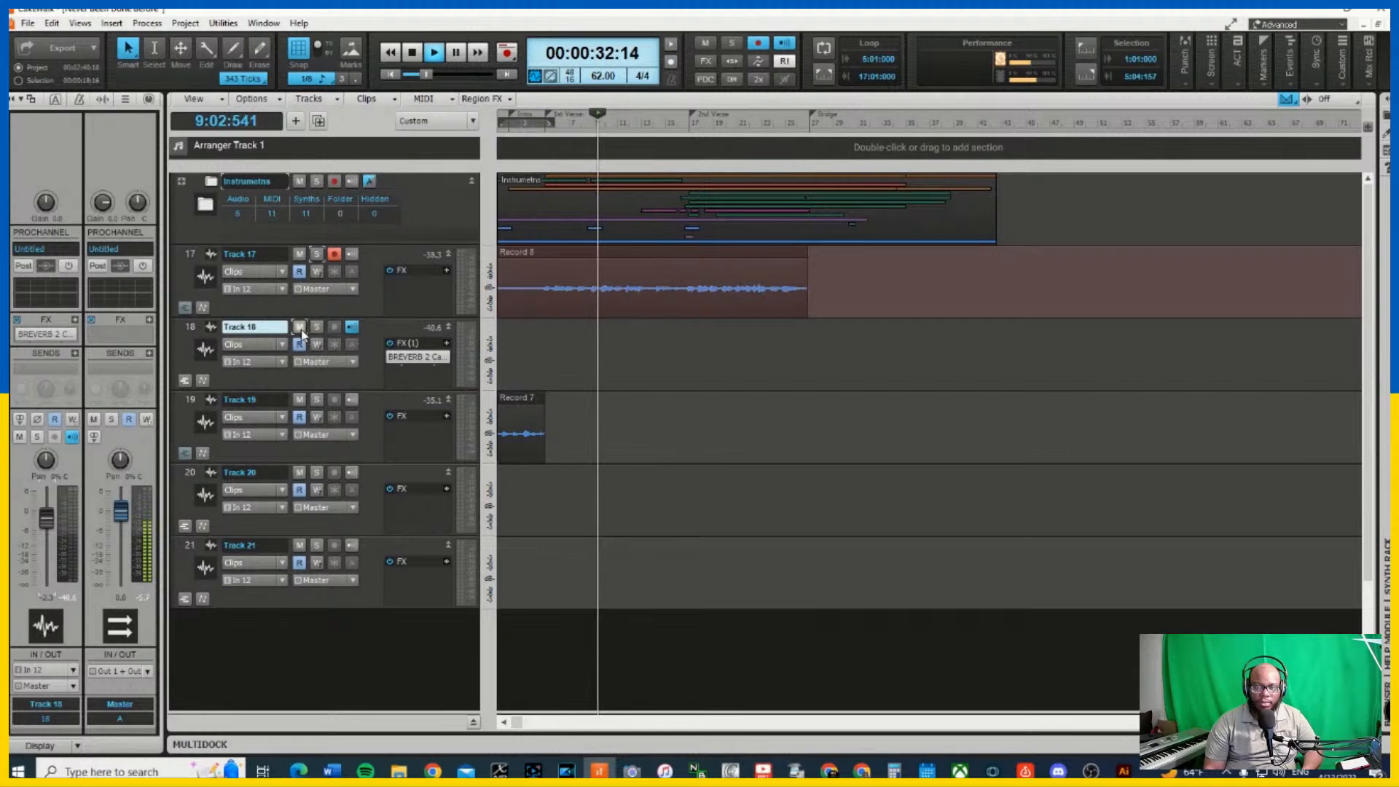
key(space)
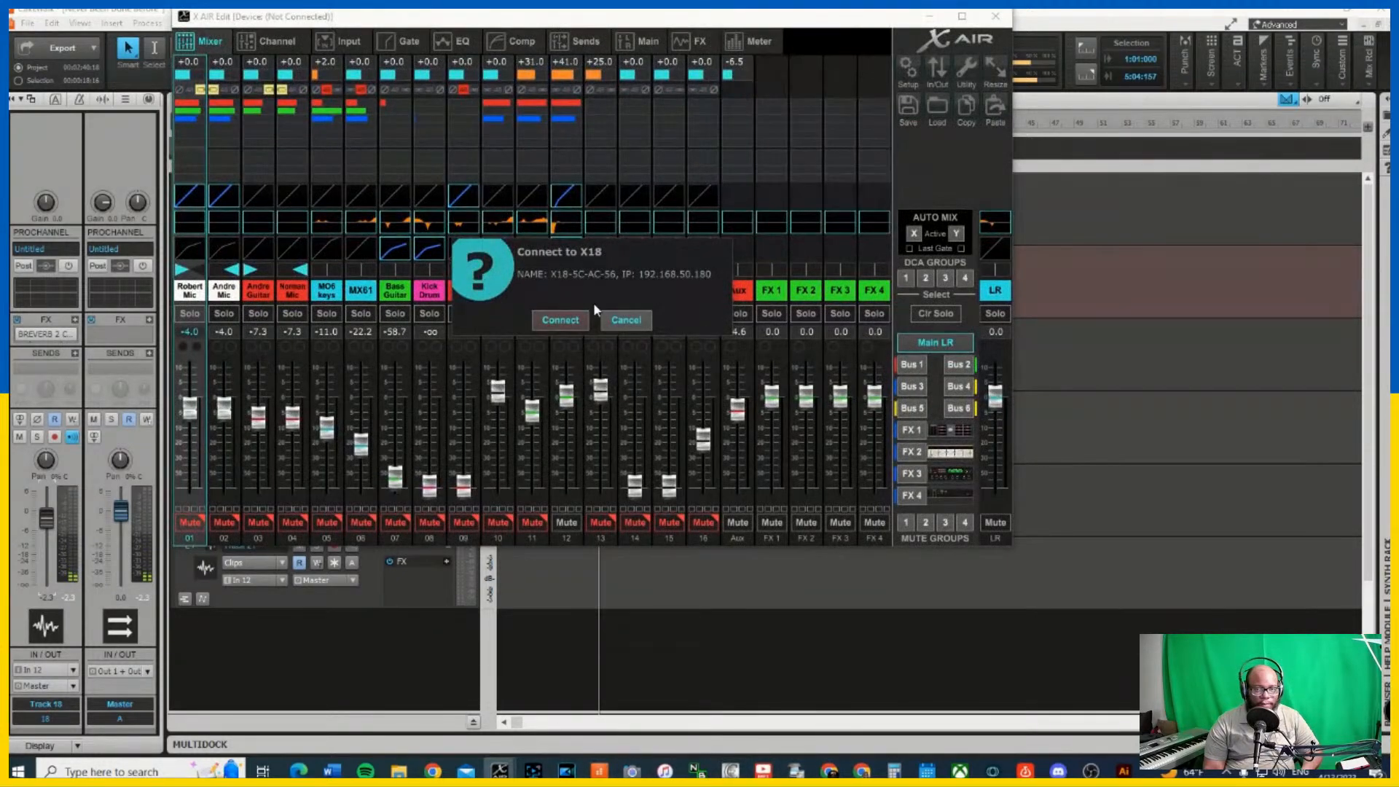
Connect X AIR Edit to the X18 mixer, transfer the mixer's settings to the PC, and raise channel 12 to about +6.5 dB
click(581, 321)
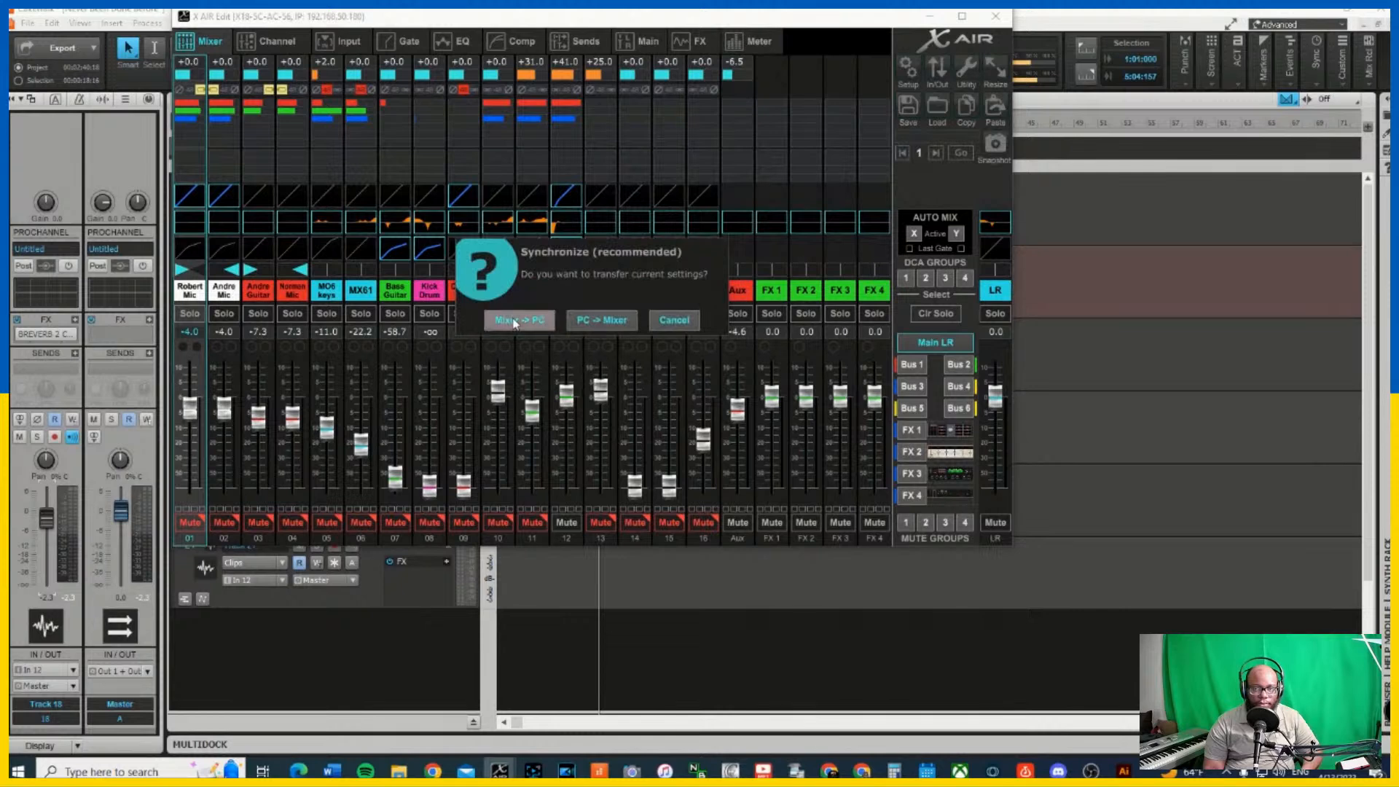
click(538, 321)
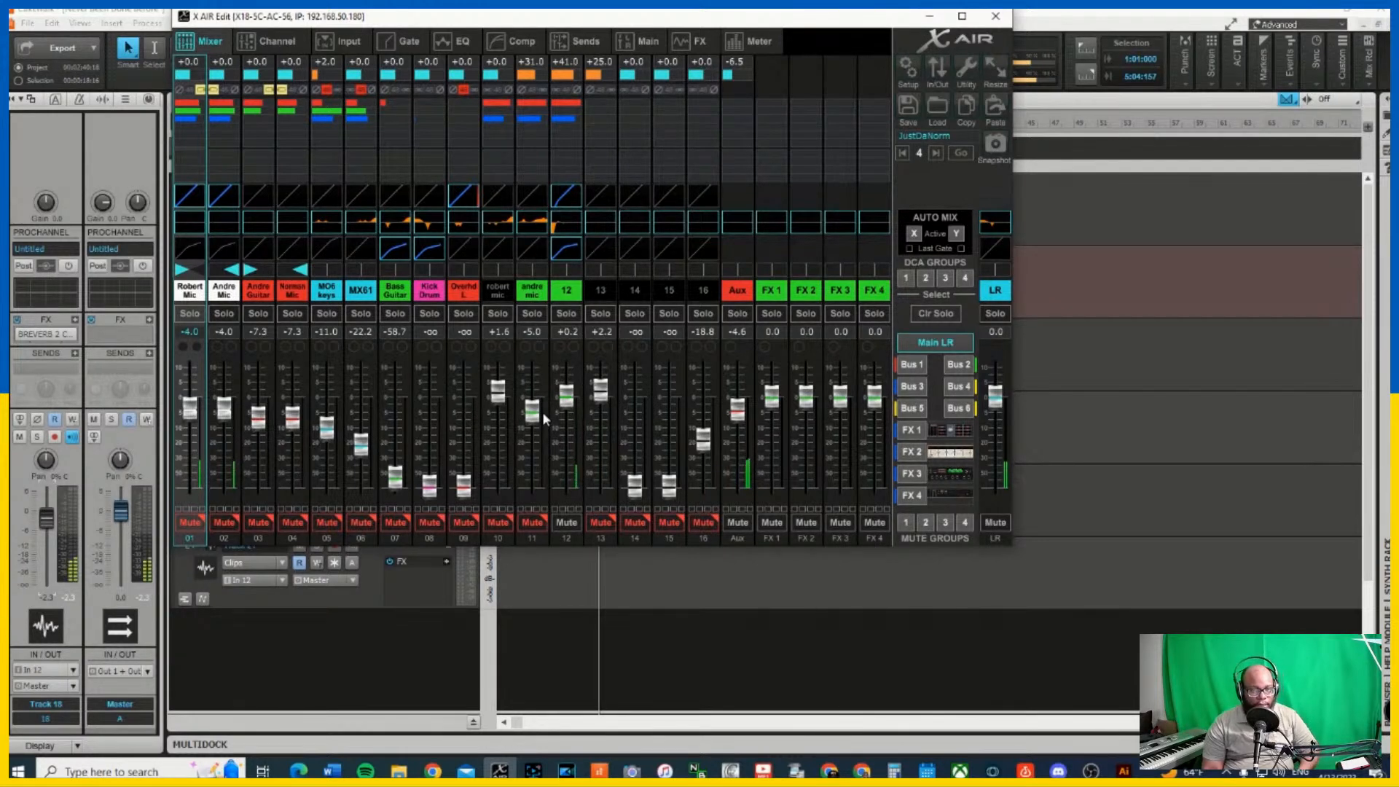
mouse_move(664, 277)
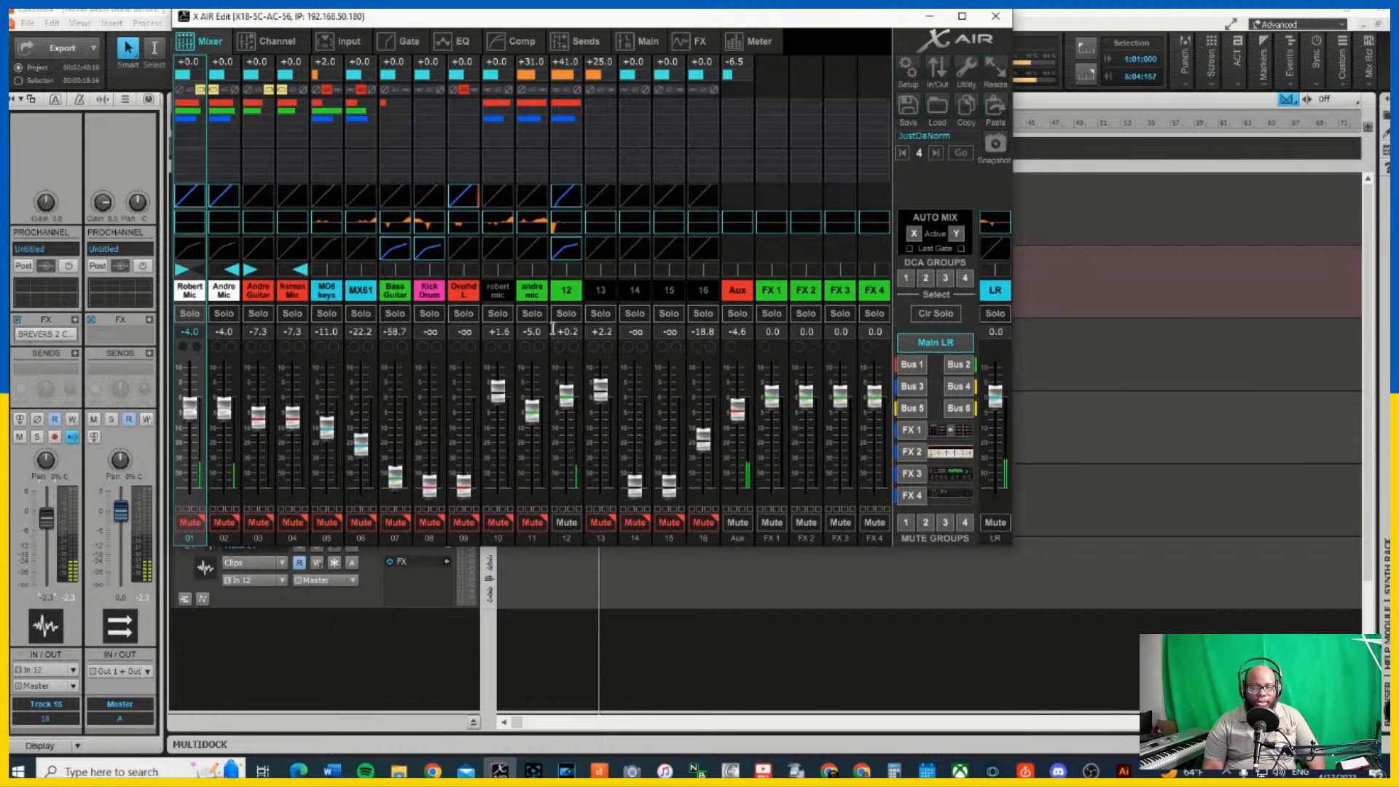
drag(568, 394, 566, 384)
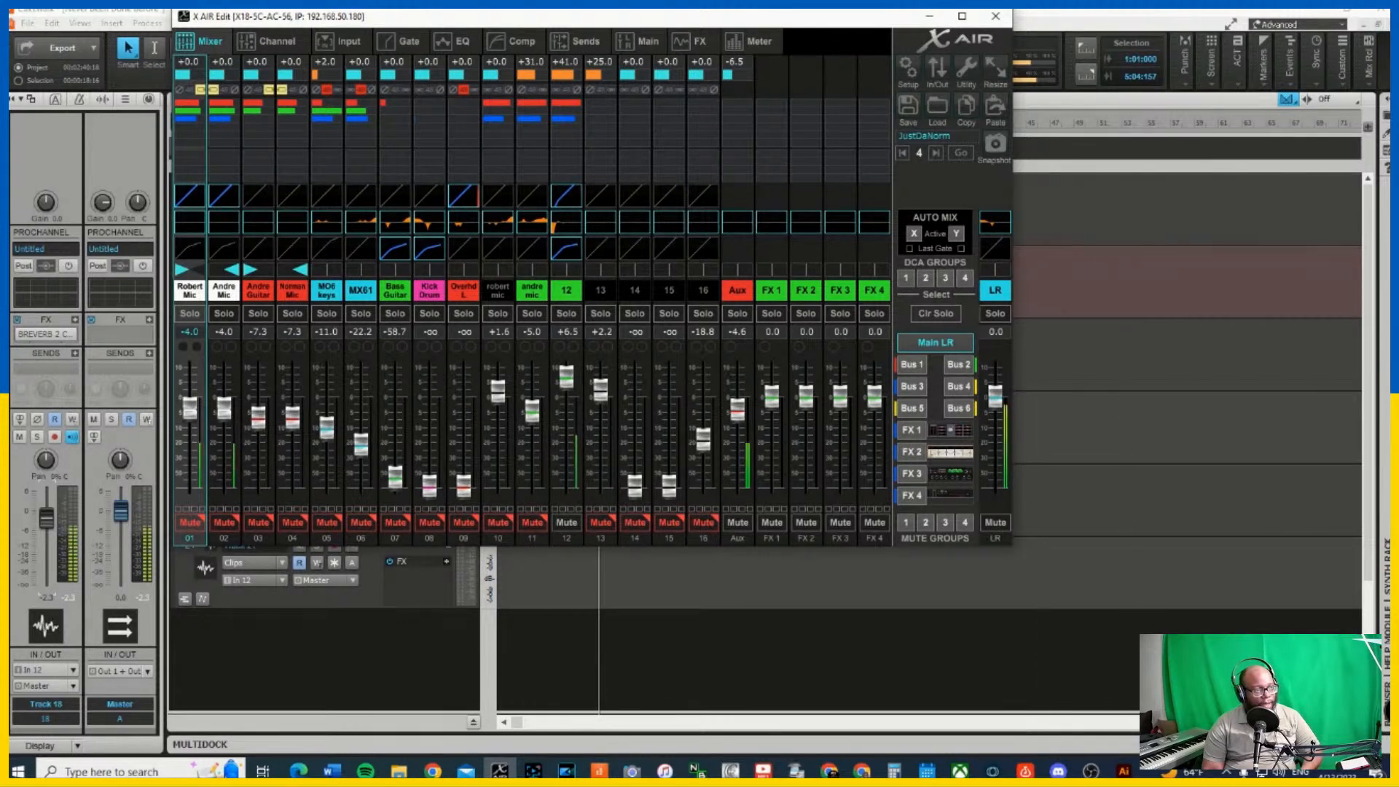
Examine the EQ curve of channel 12 and close X AIR Edit to return to Cakewalk
key(alt+Tab)
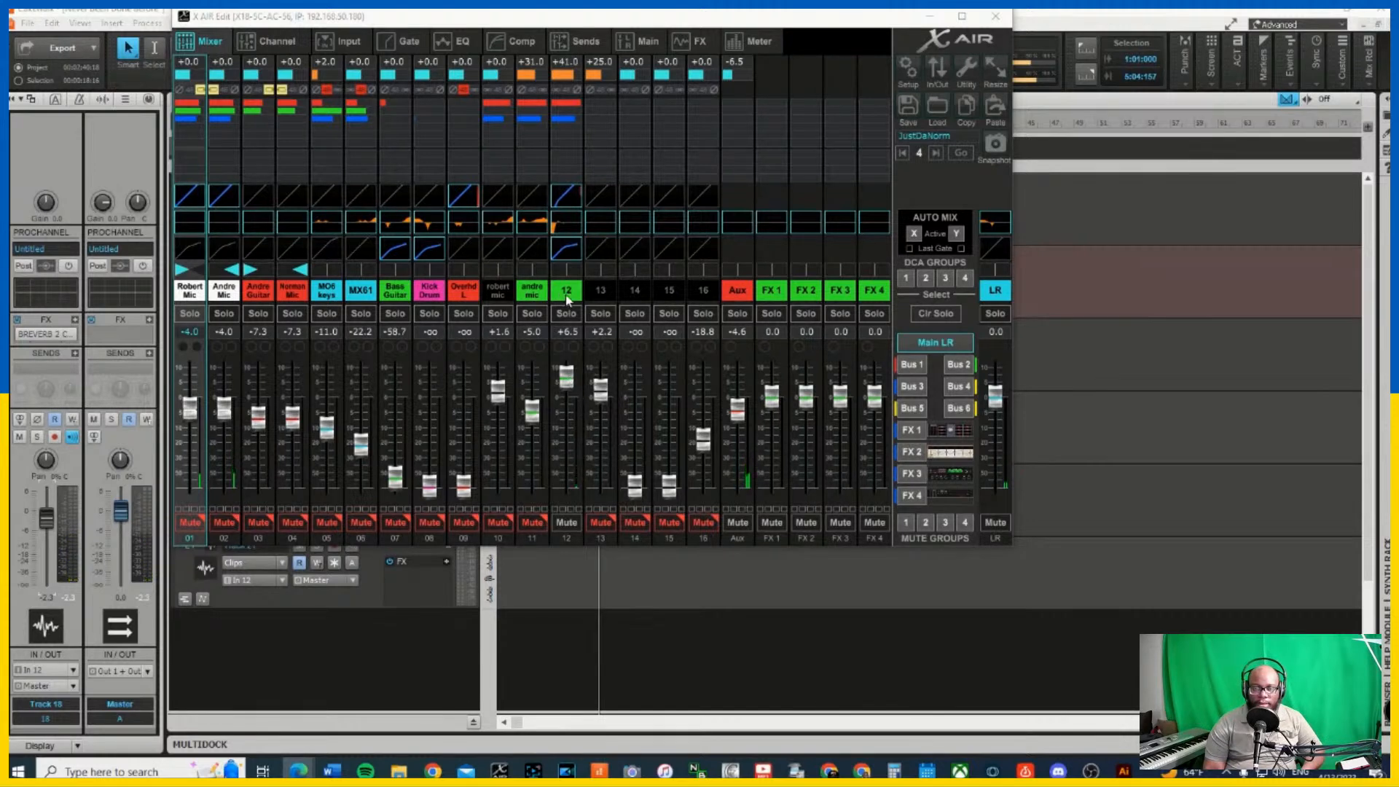
click(570, 218)
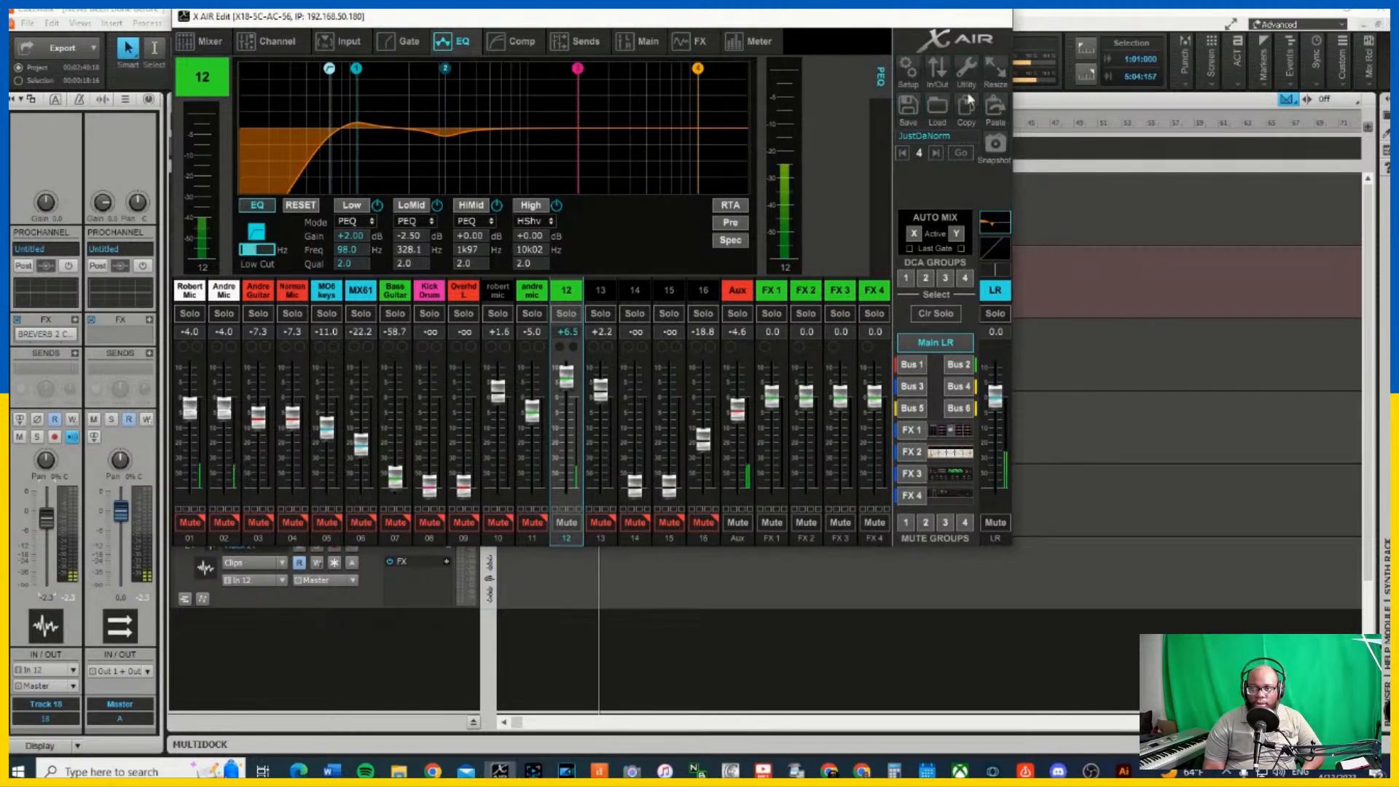
click(995, 15)
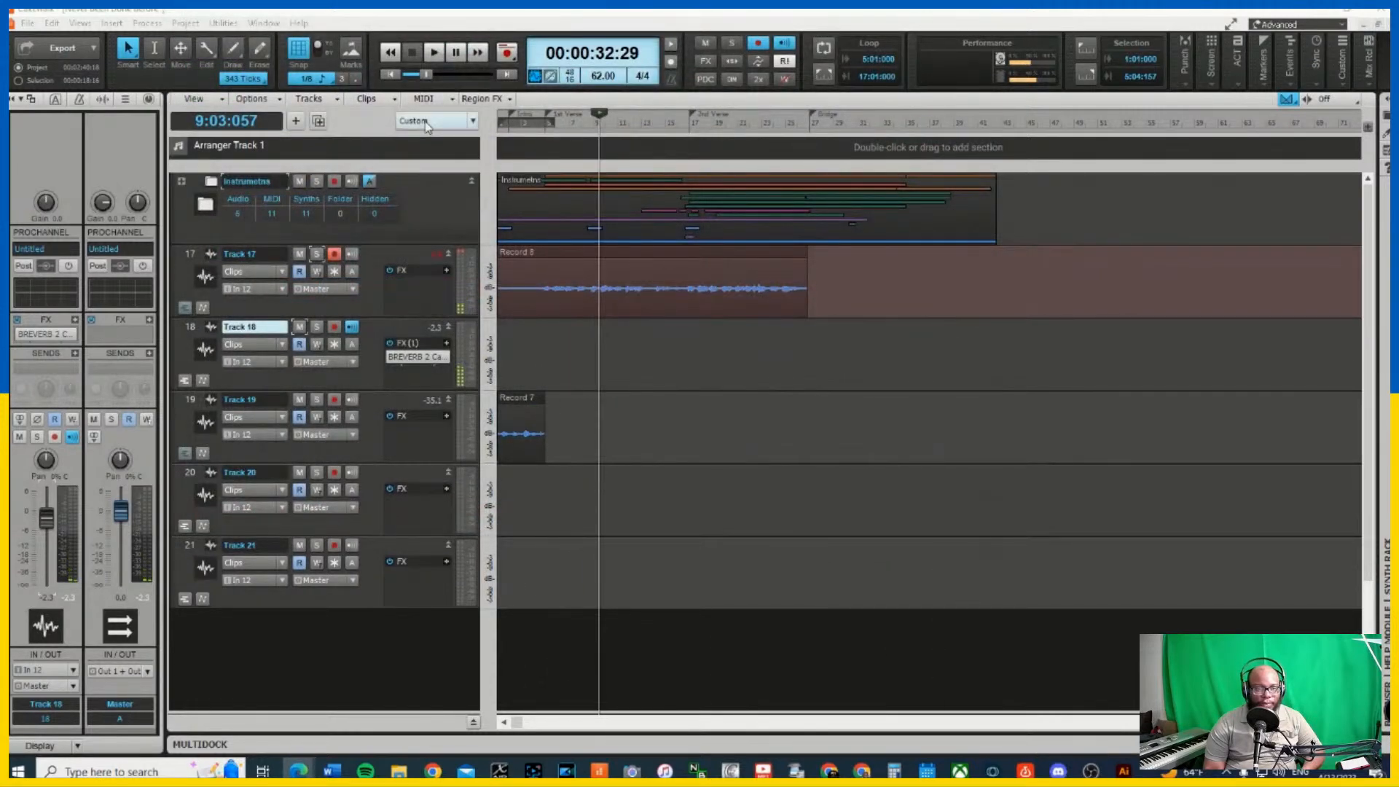
Return the playback position to the project start and set the recording mode to Comping
click(388, 74)
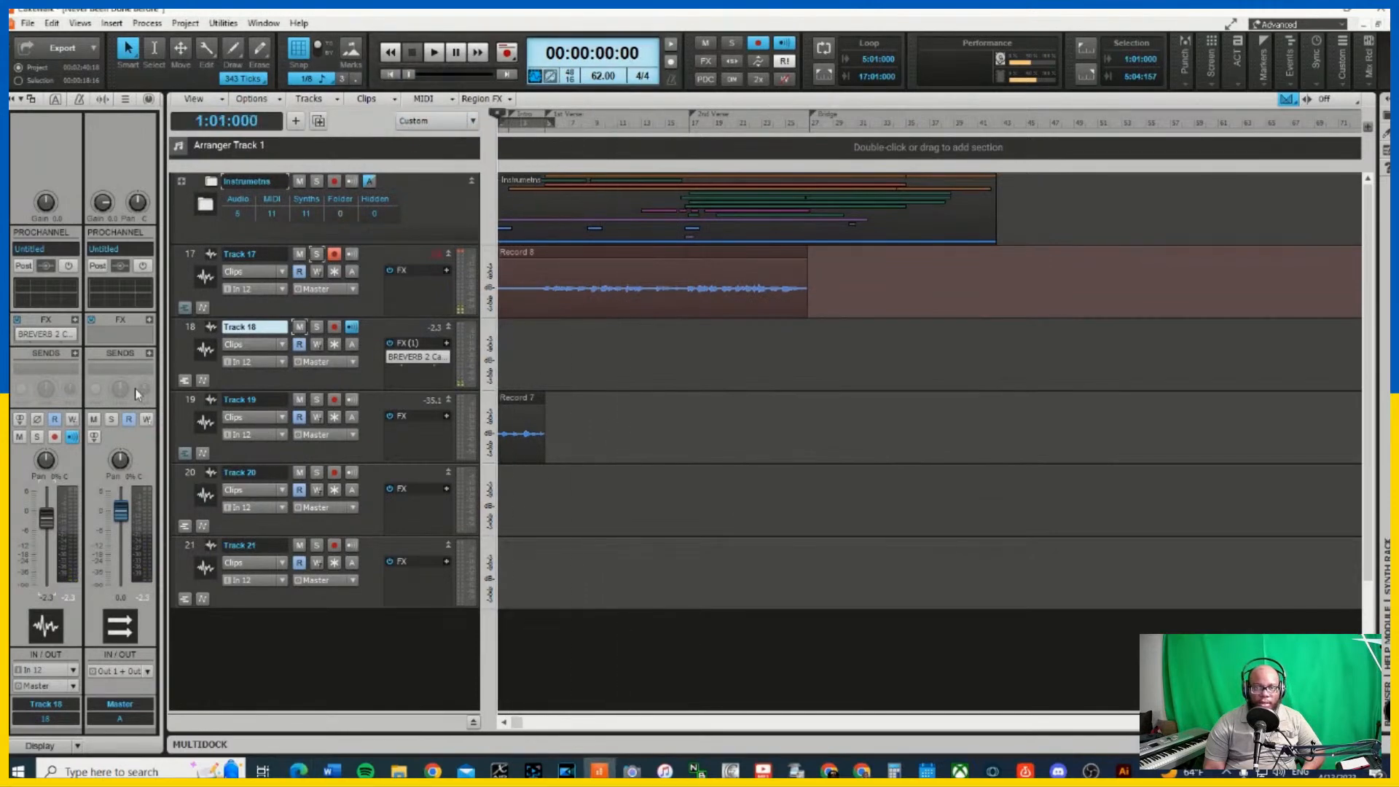
right_click(503, 54)
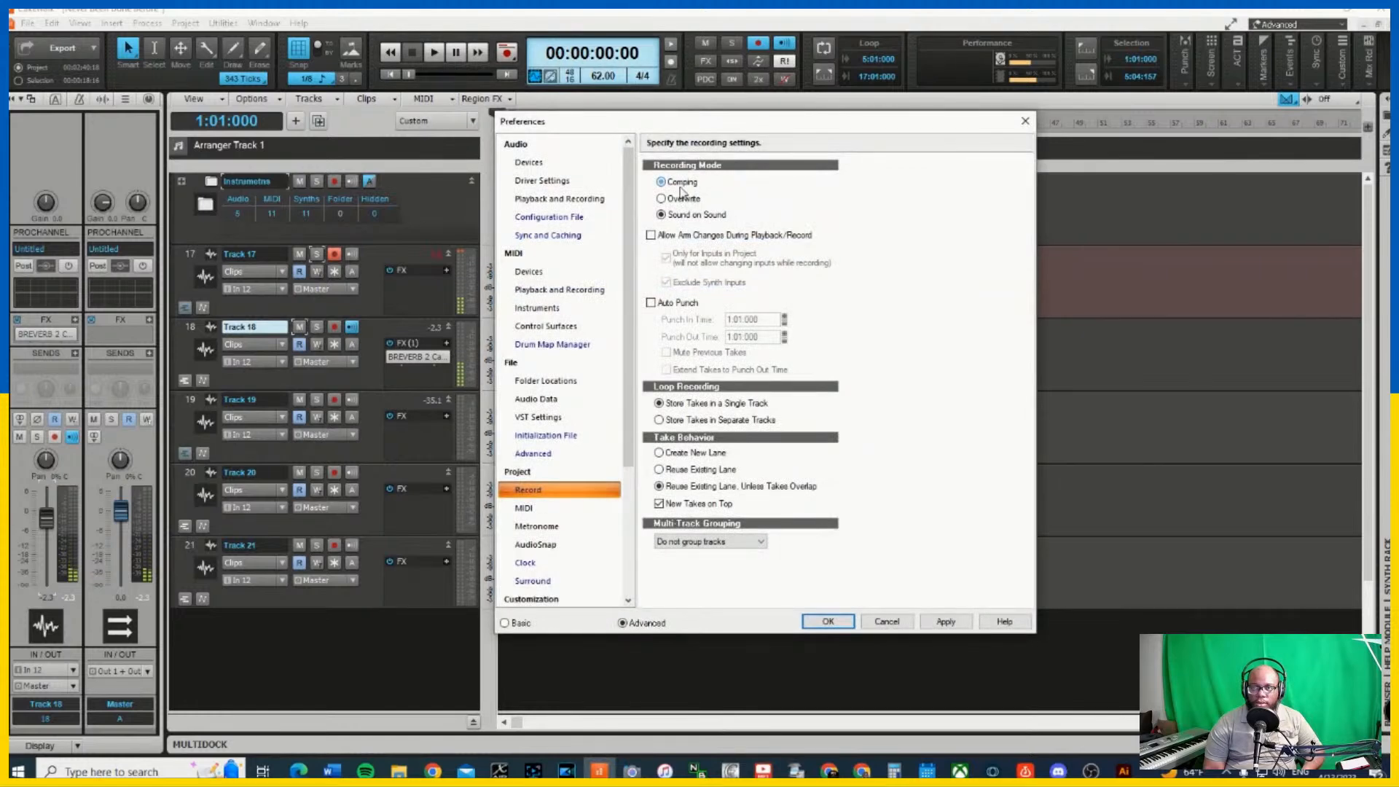
click(681, 183)
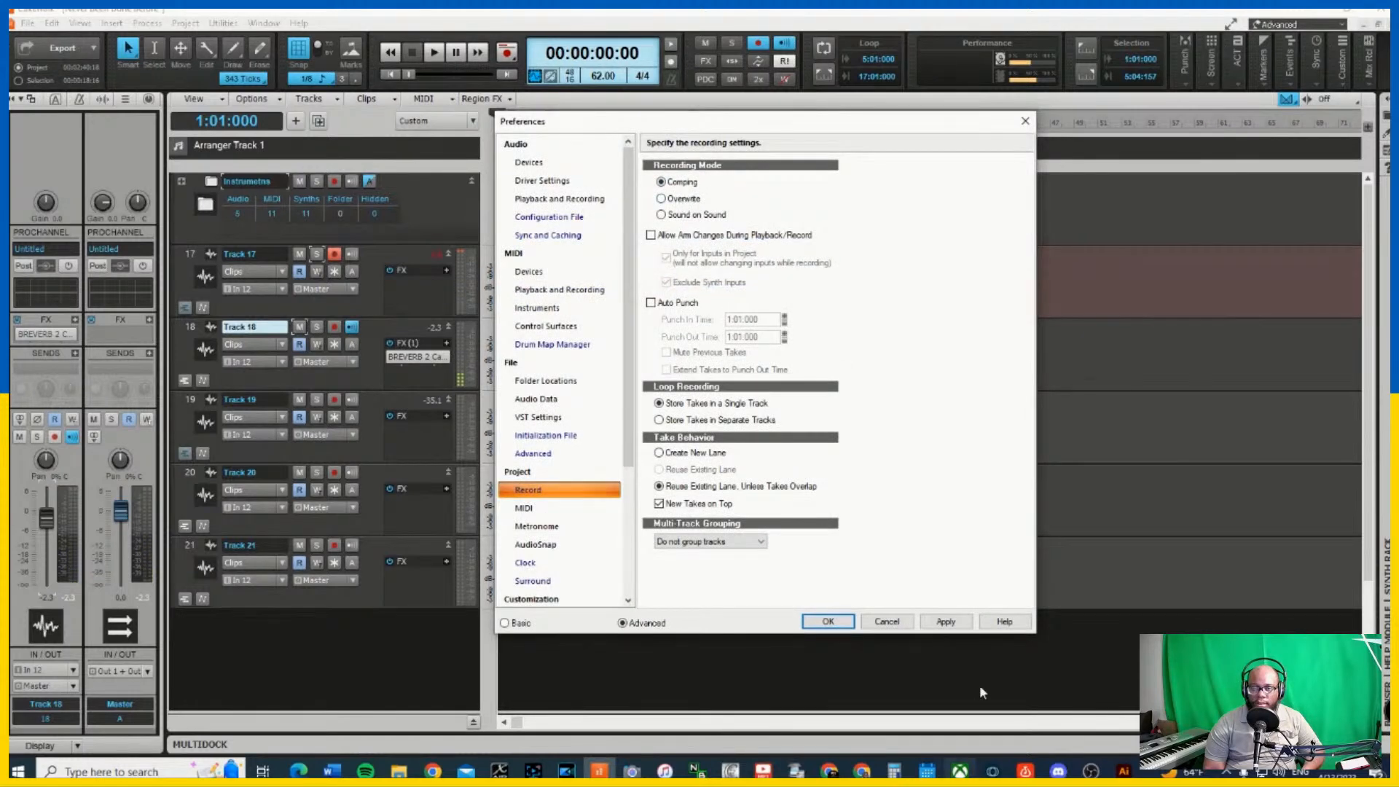
click(945, 621)
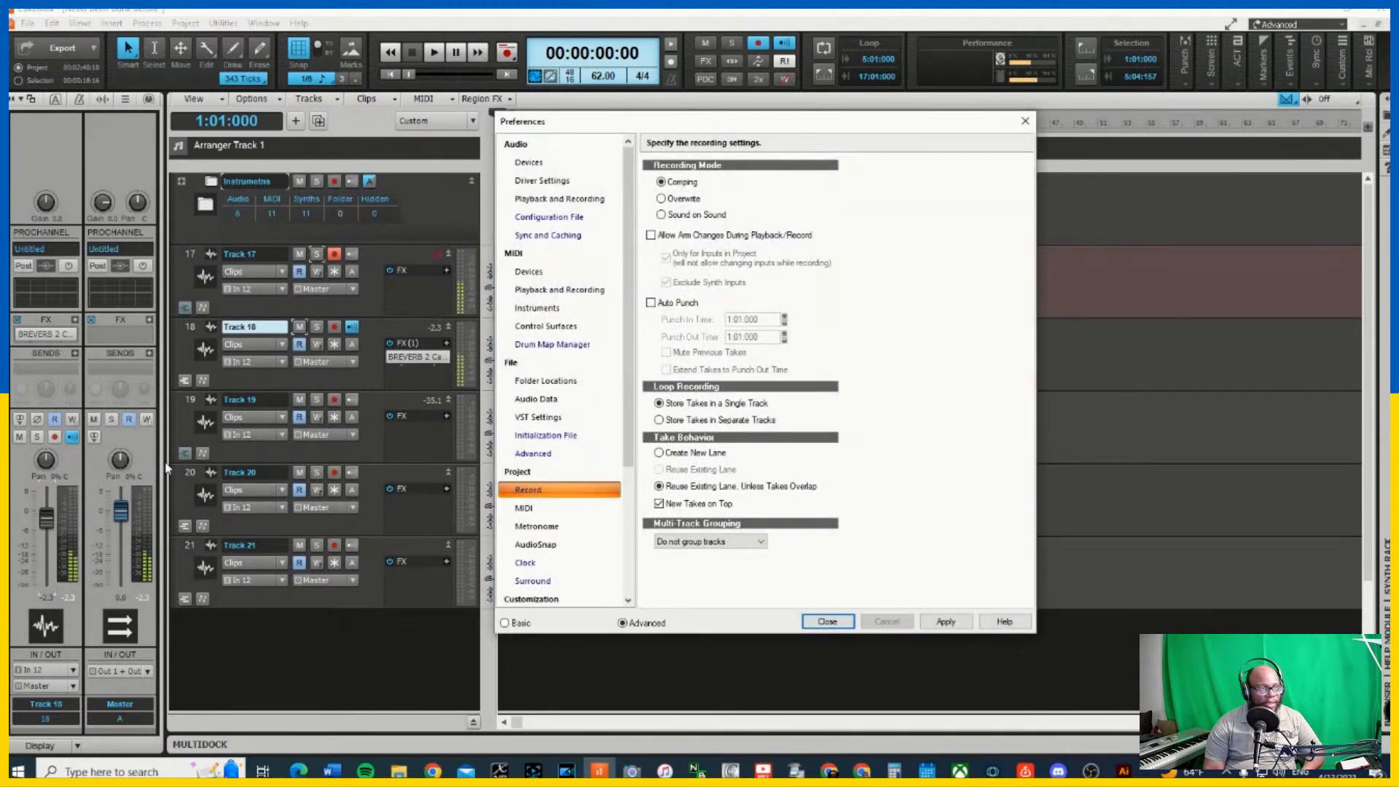
click(828, 622)
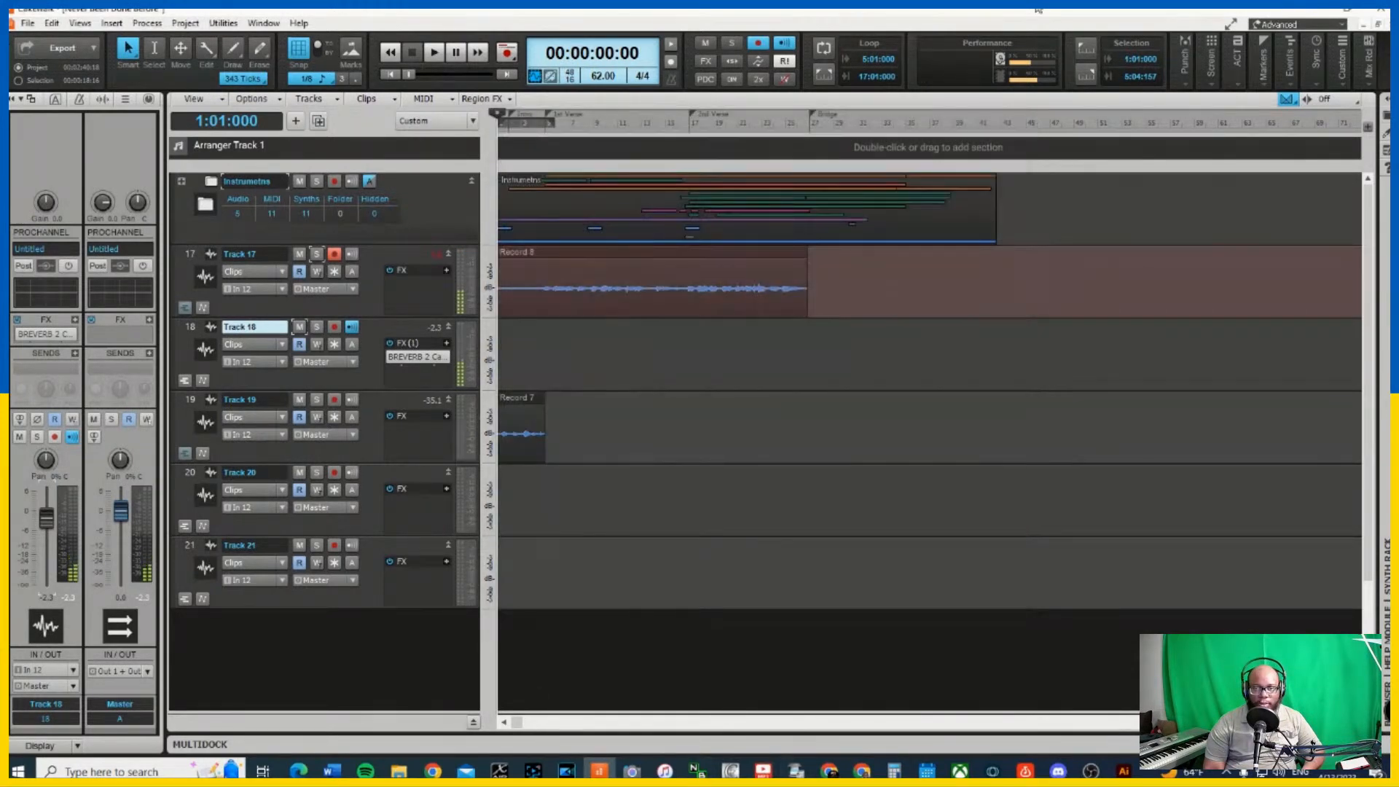
Show the take lanes of Track 17
click(202, 309)
click(202, 310)
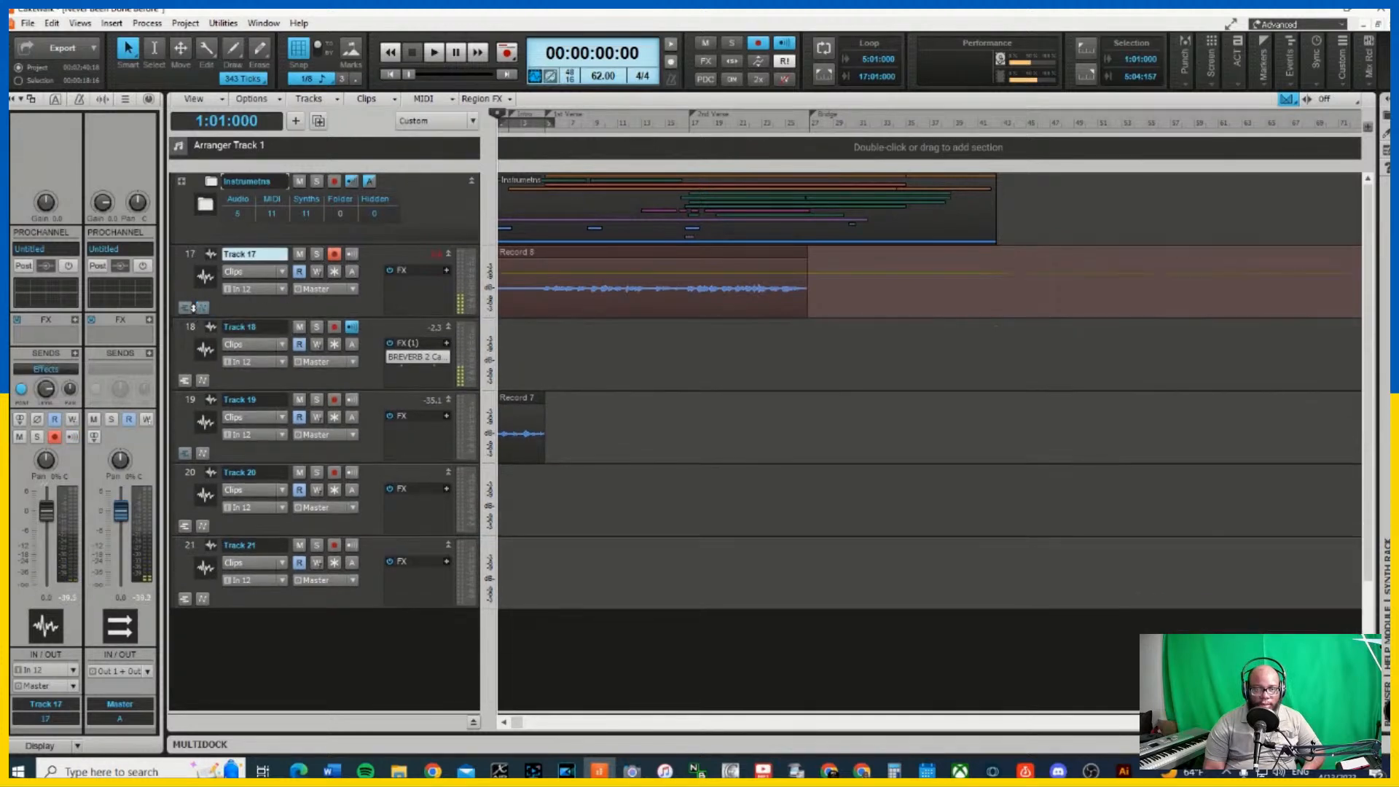
click(185, 308)
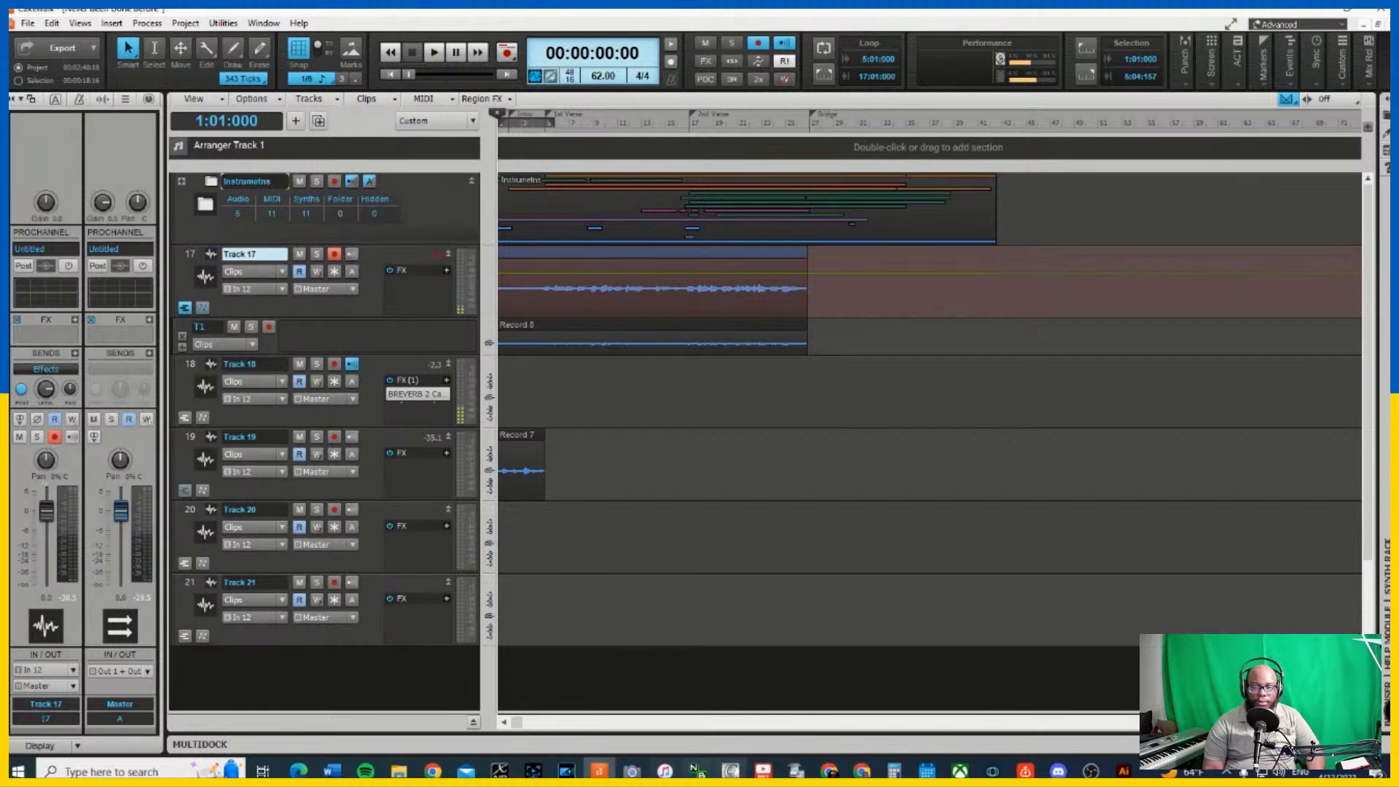
Switch to the LyricStudio lyrics window in Chrome and move it onto the other monitor
mouse_move(830, 773)
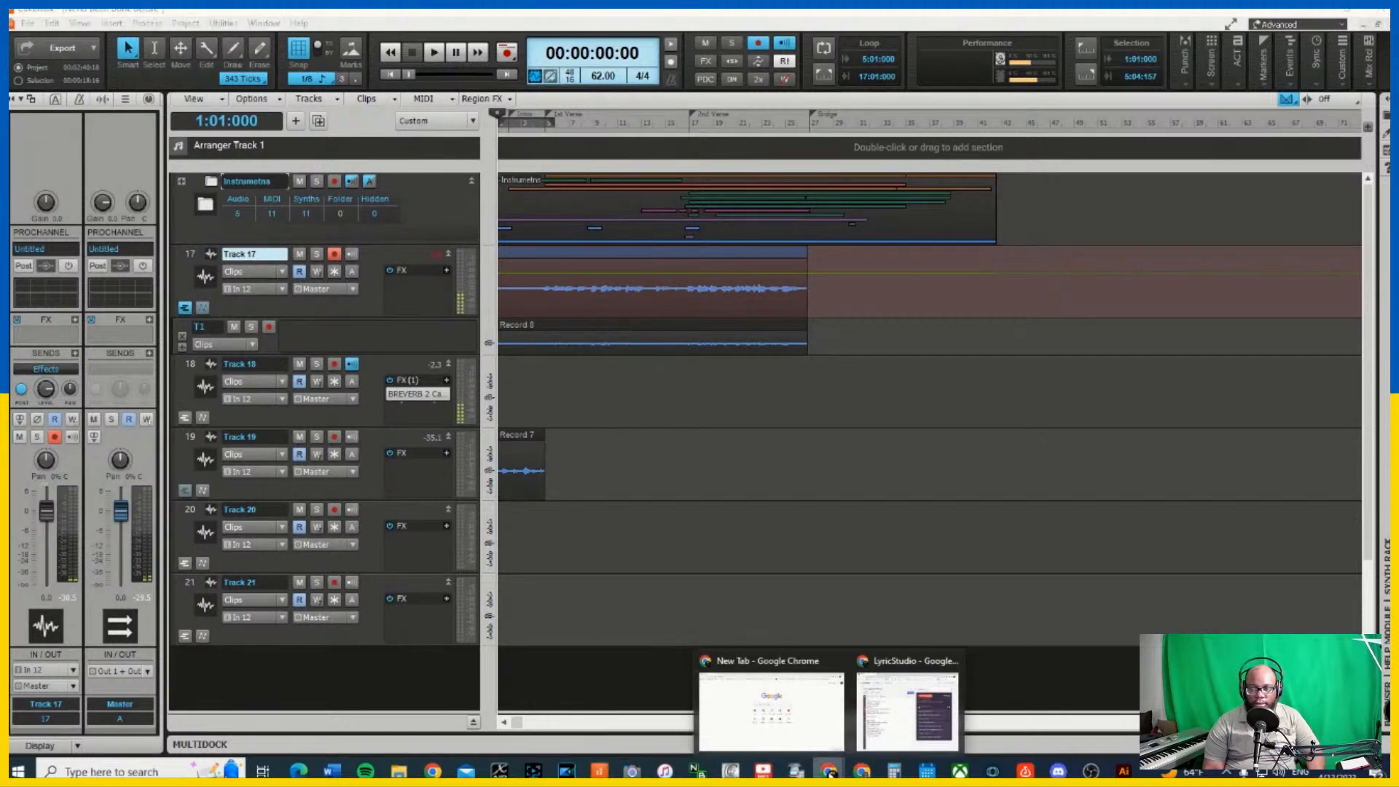
click(908, 703)
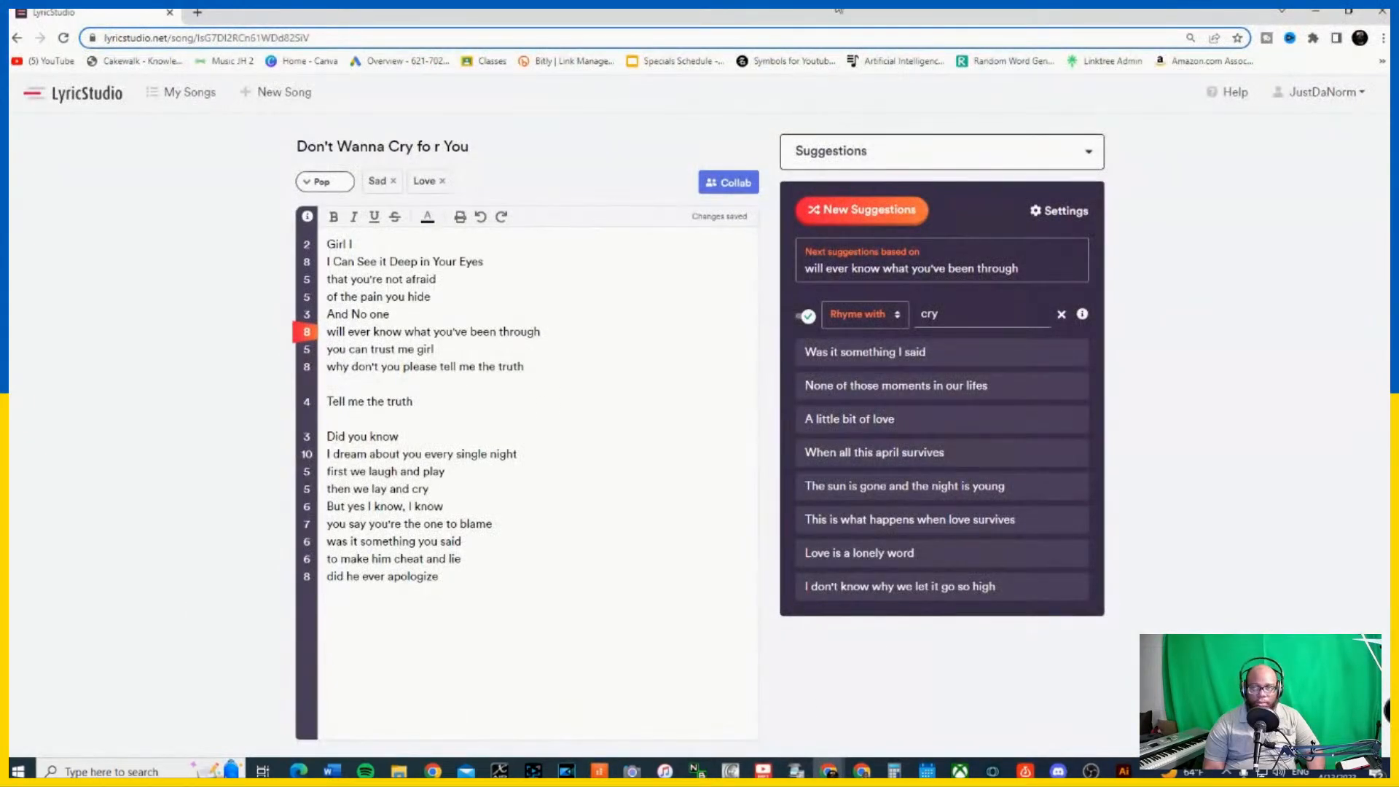
drag(738, 11, 10, 277)
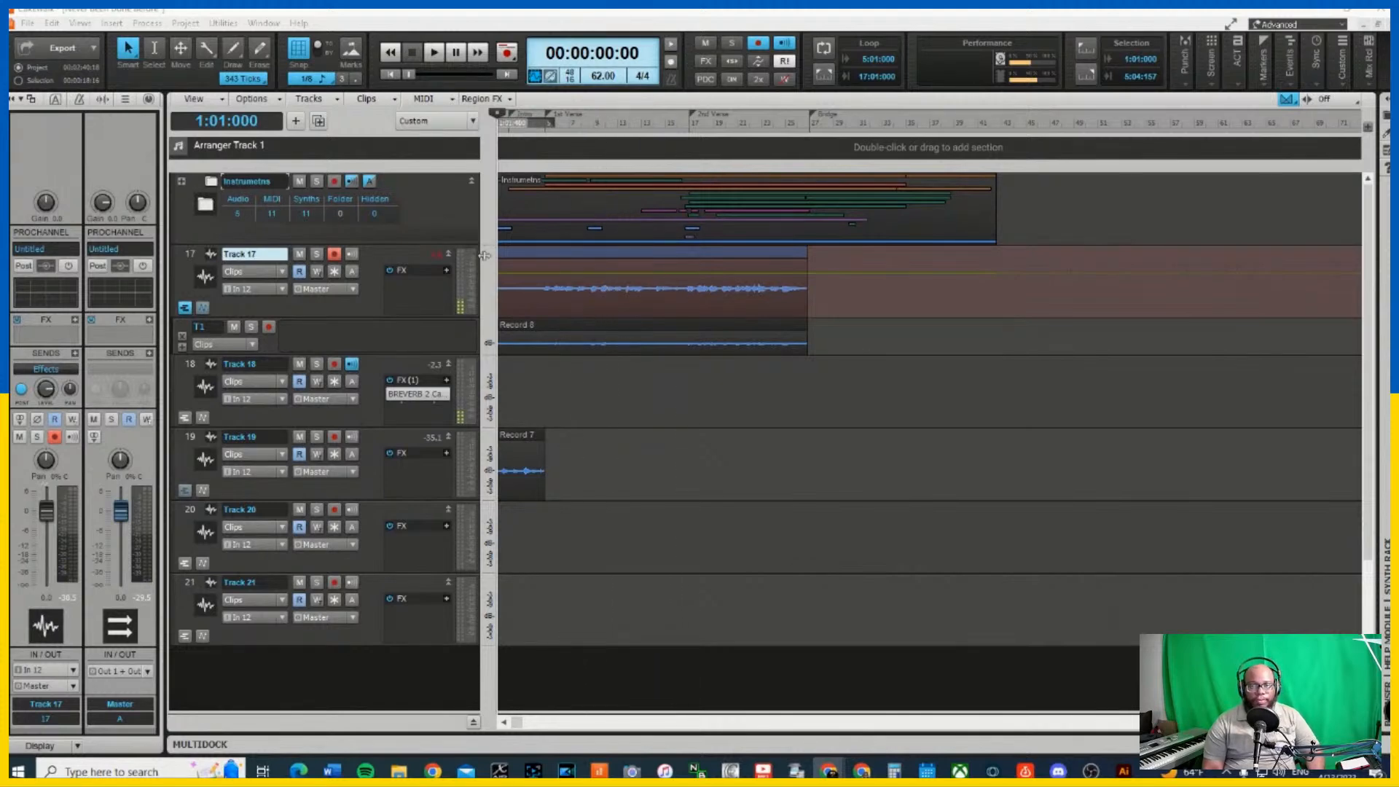
Record a second vocal take on Track 17 from the start through the second verse
click(372, 288)
key(space)
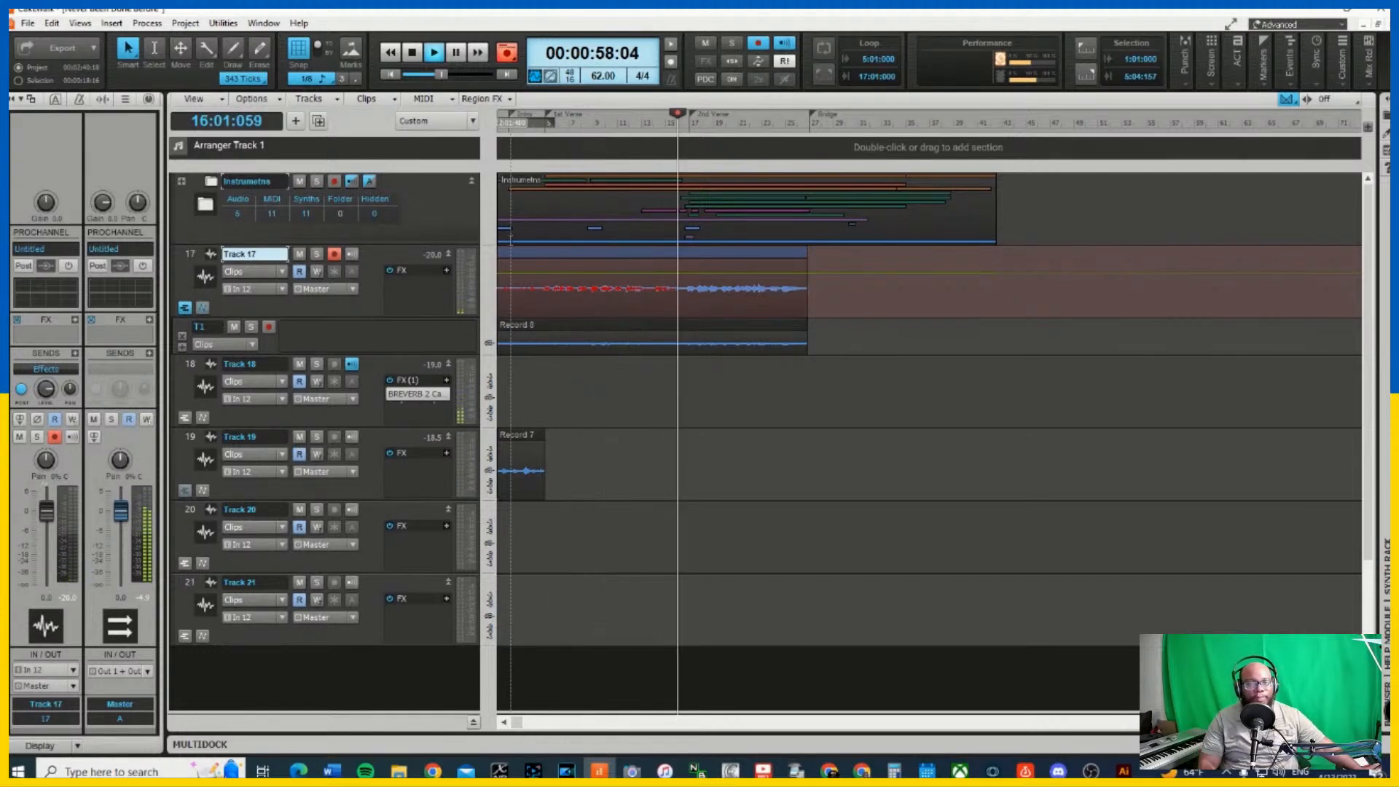
scroll(525, 292, down, 1)
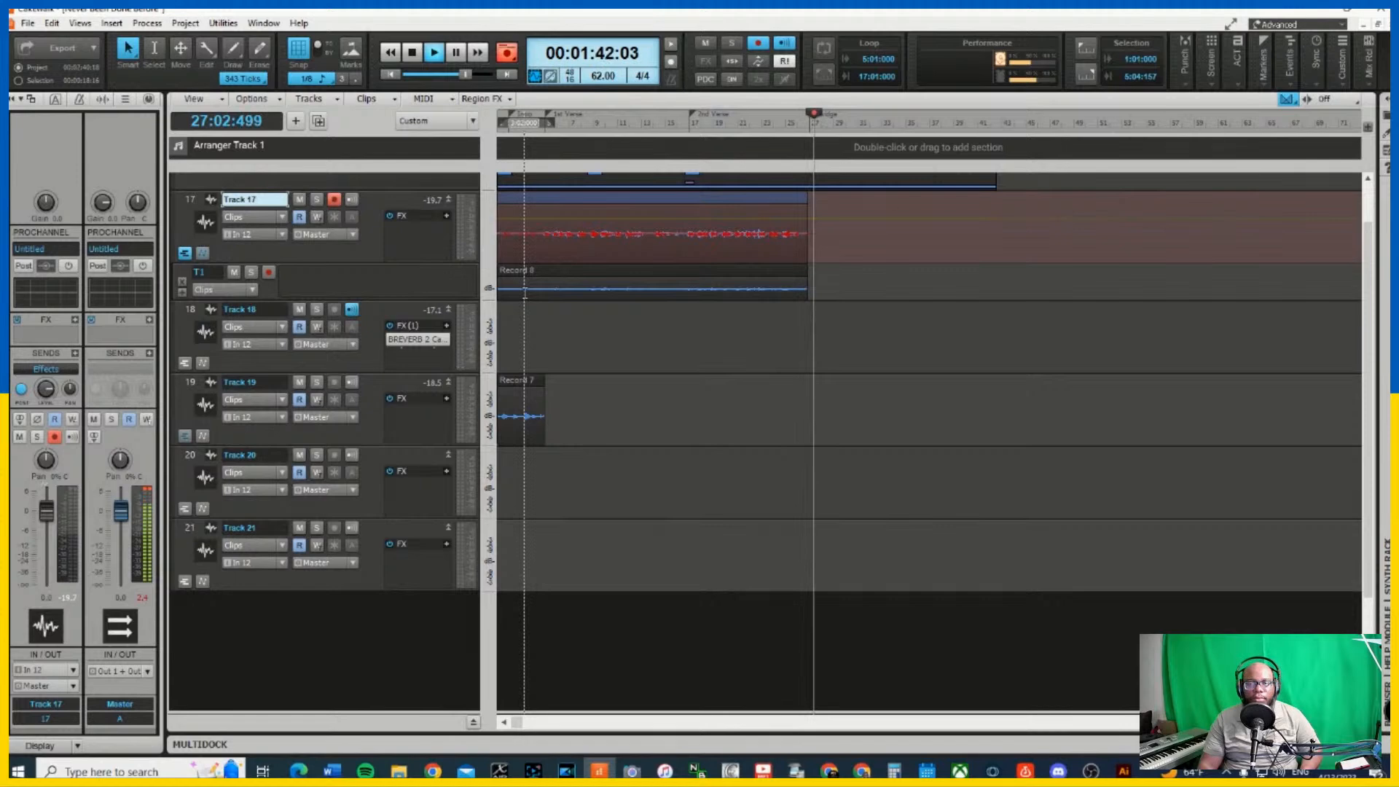
key(space)
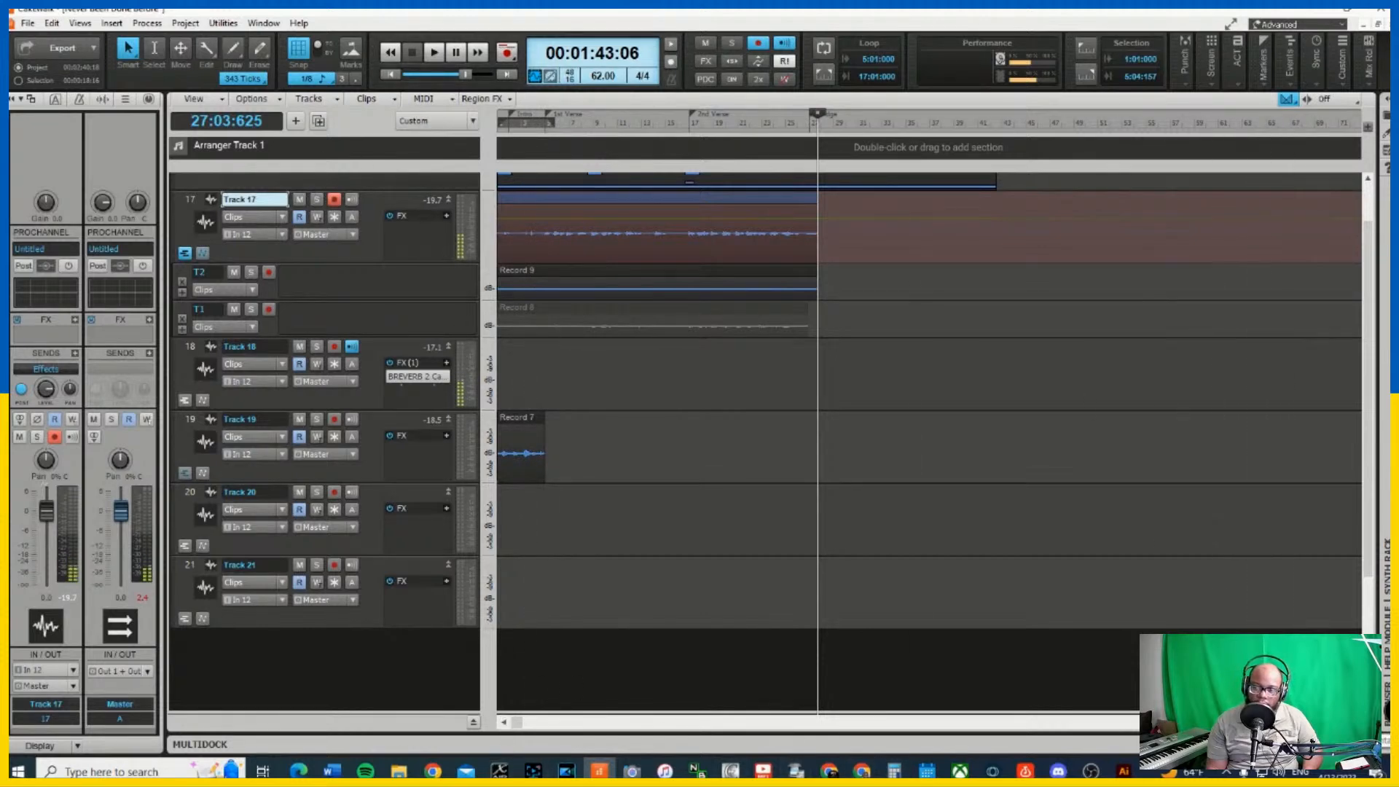
Stretch the timeline view, return to the start, and record a third vocal take on Track 17 through the second verse
key(ctrl+Right)
key(ctrl+Right)
key(ctrl+Right)
drag(627, 725, 435, 723)
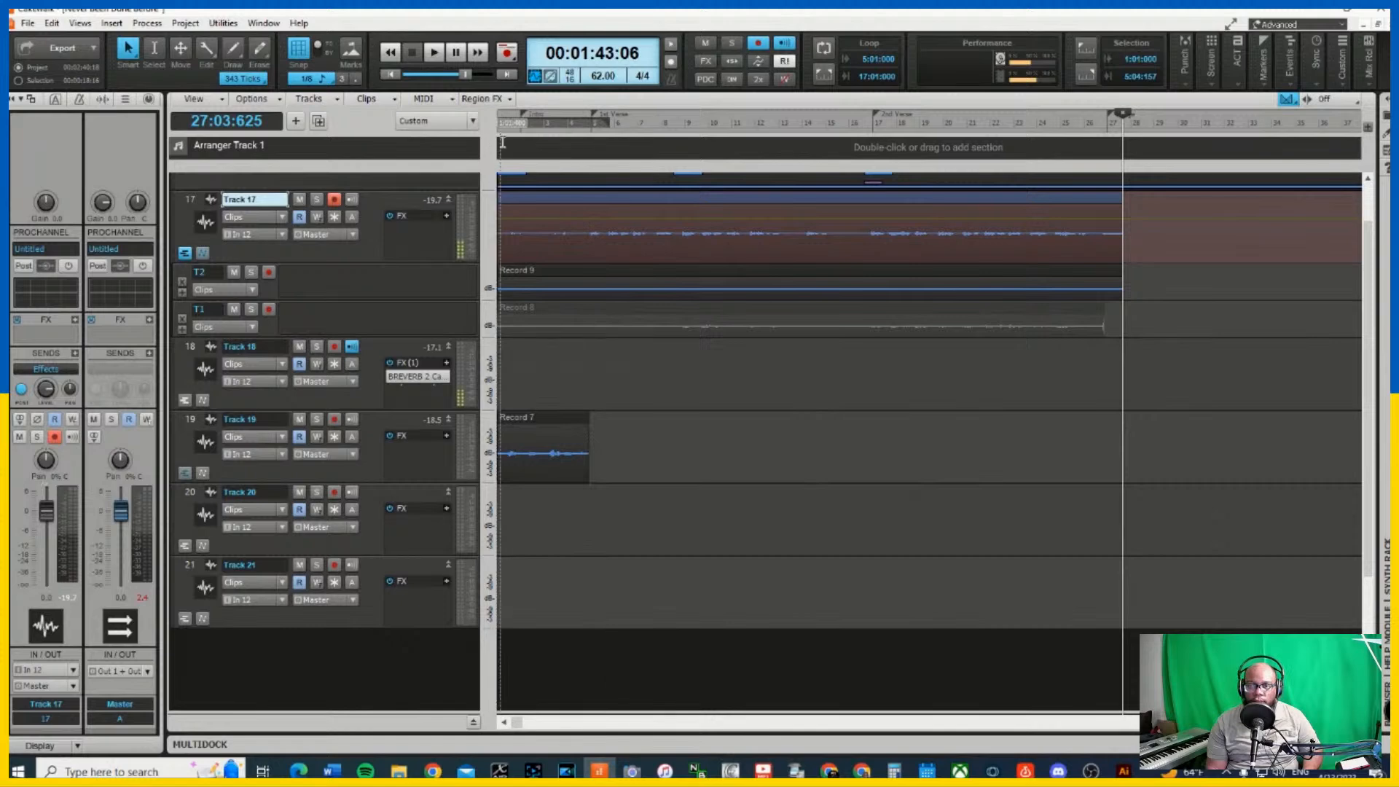
click(390, 74)
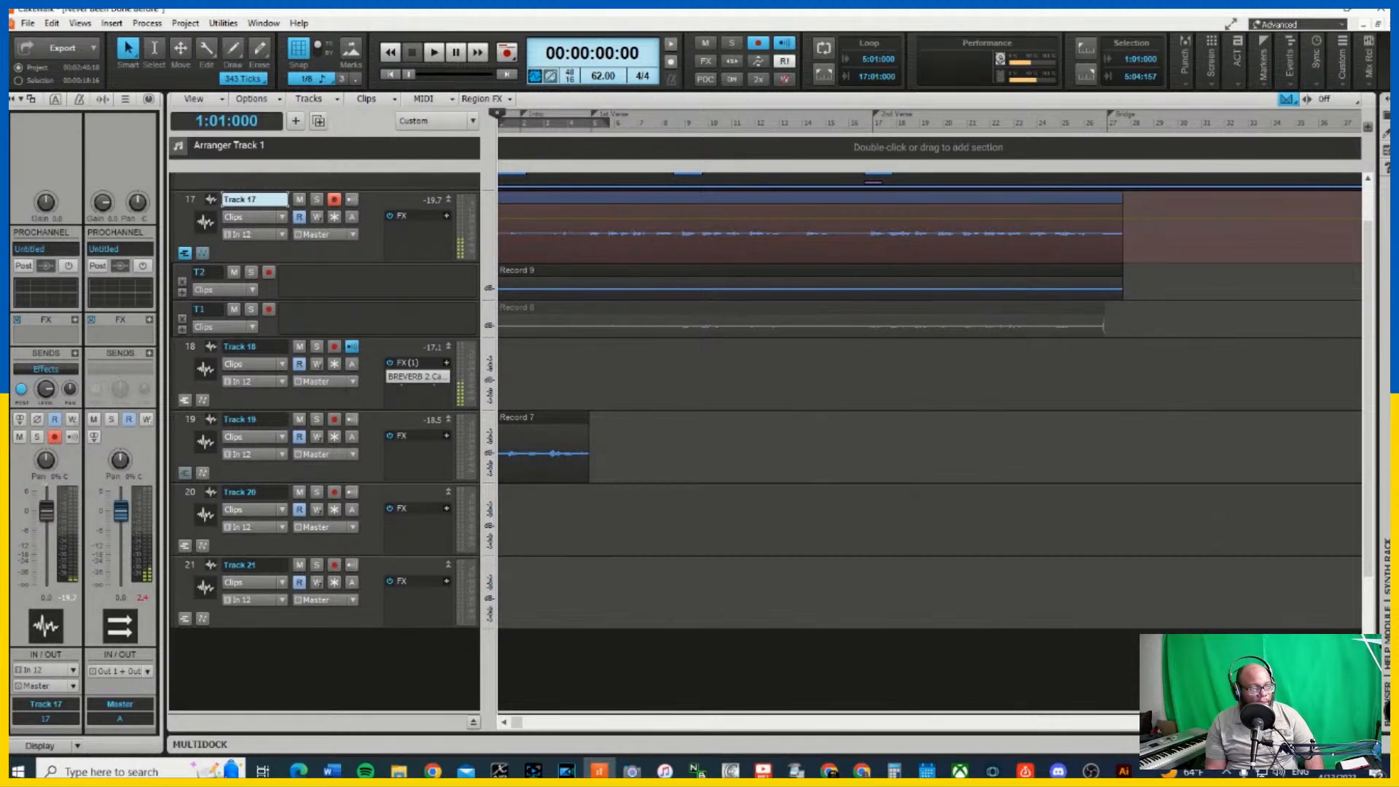
scroll(366, 258, up, 1)
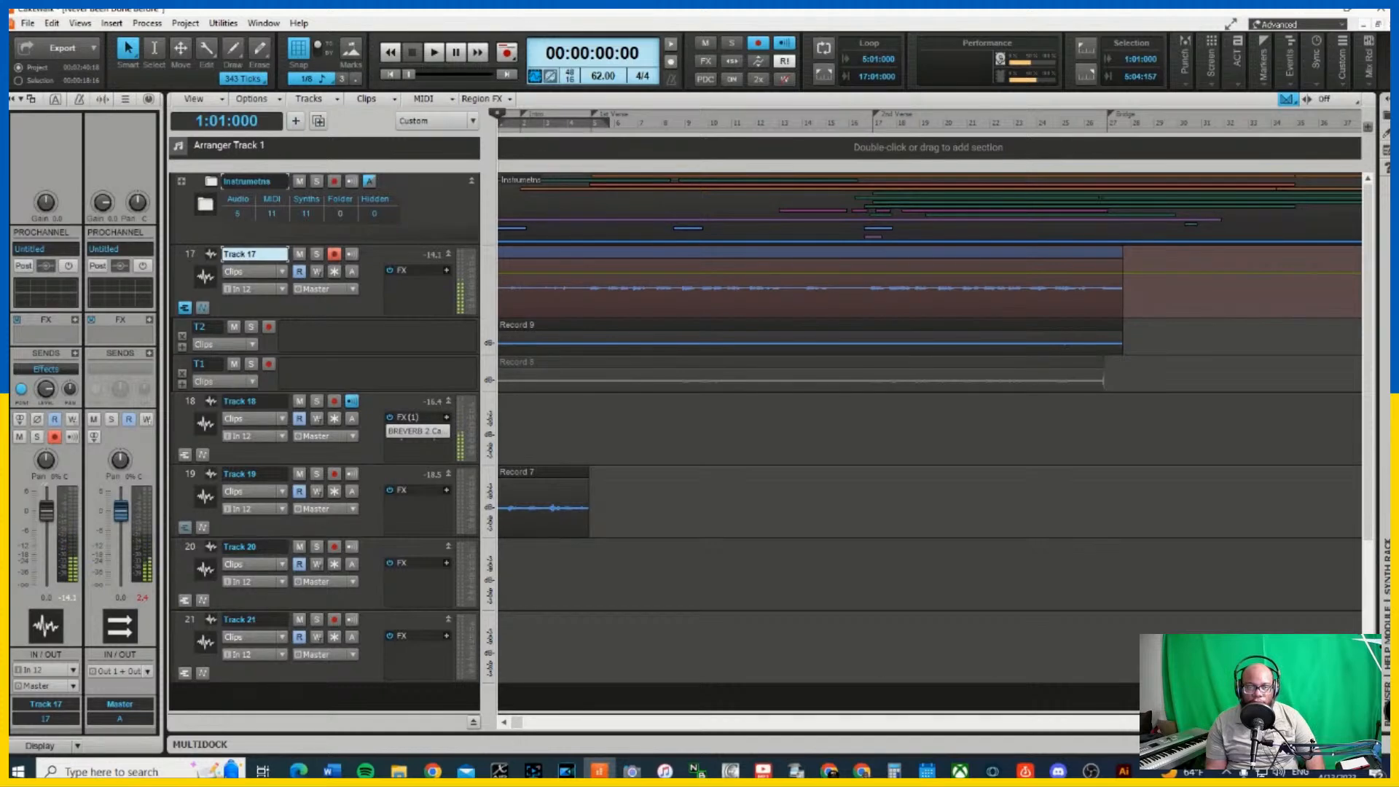
key(space)
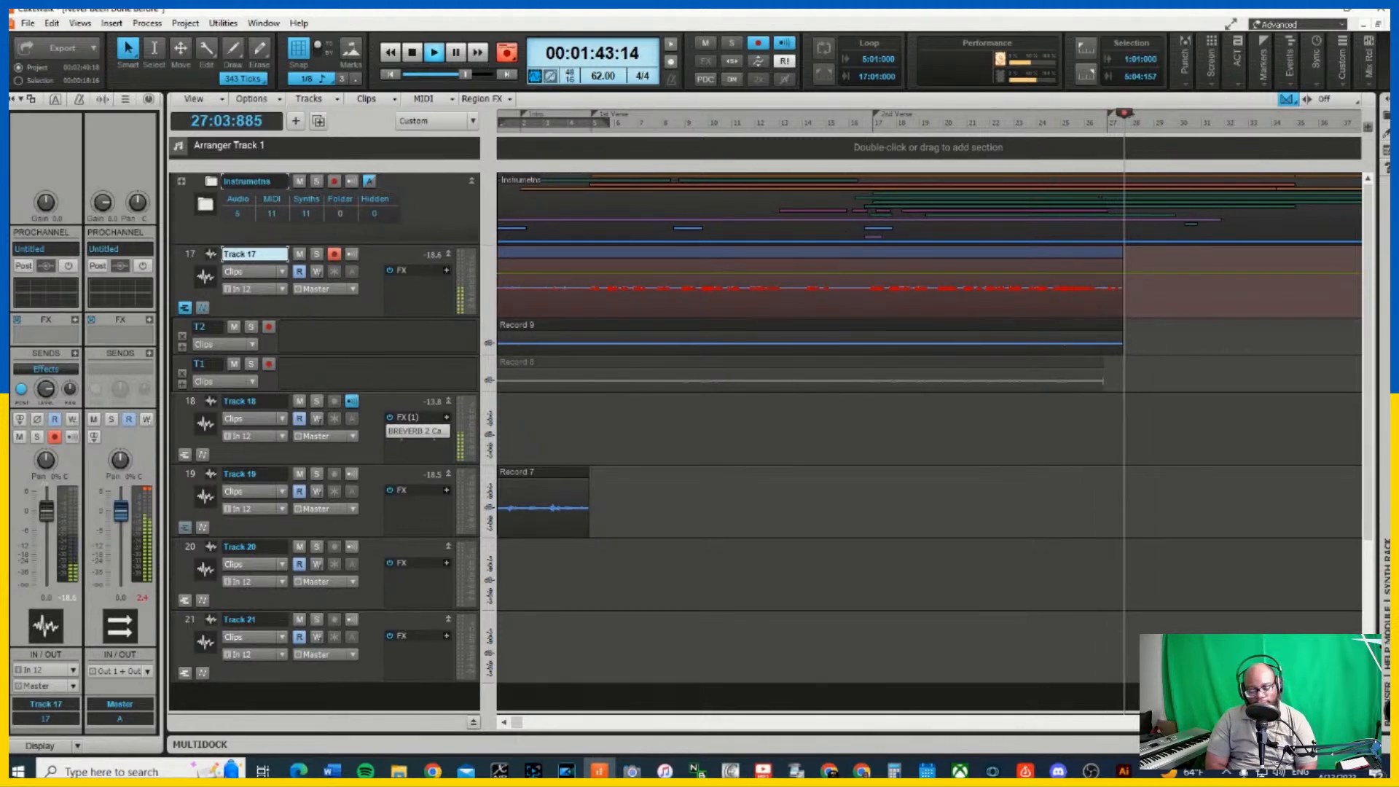
key(space)
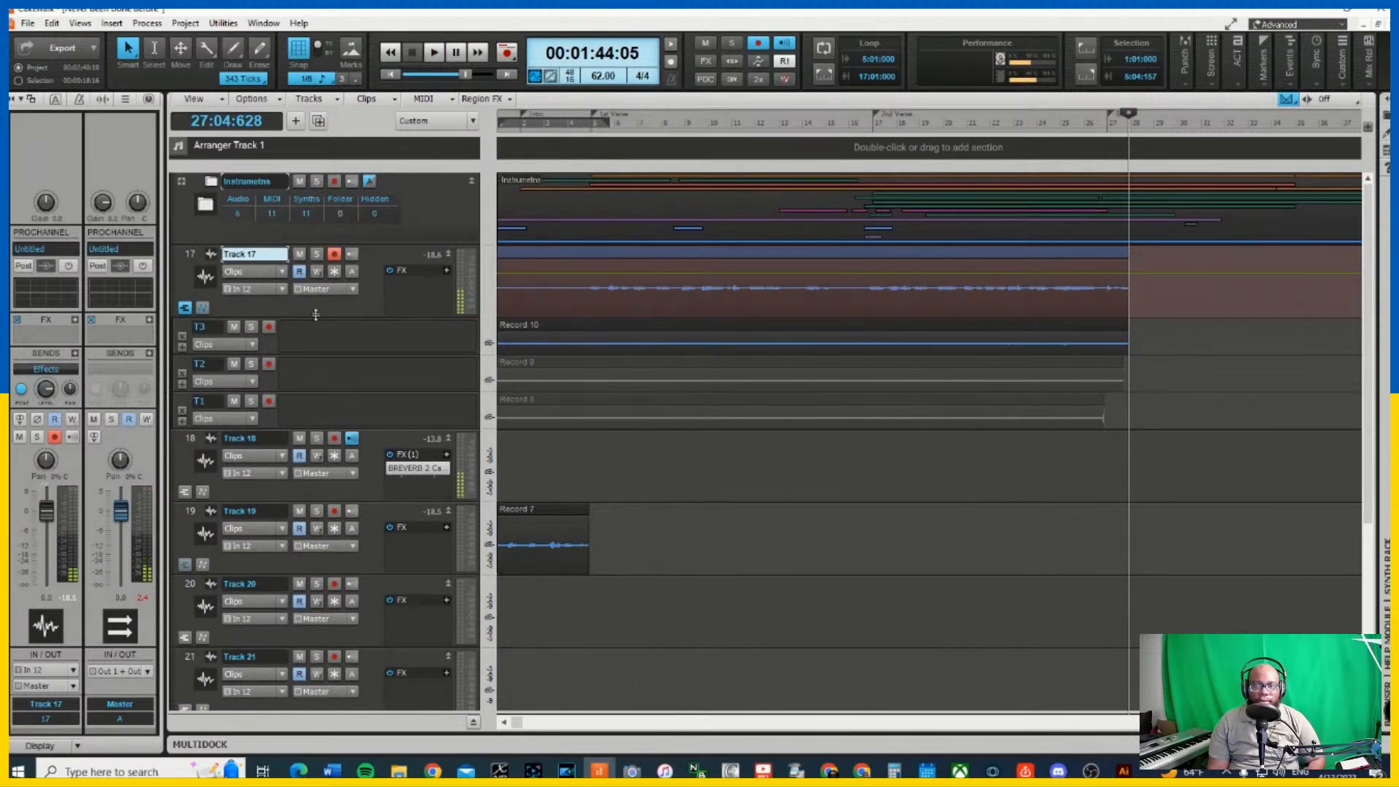
Enlarge Track 17's take lanes and play the Record 10 take in lane T3 as a loop from the start
drag(386, 362, 371, 410)
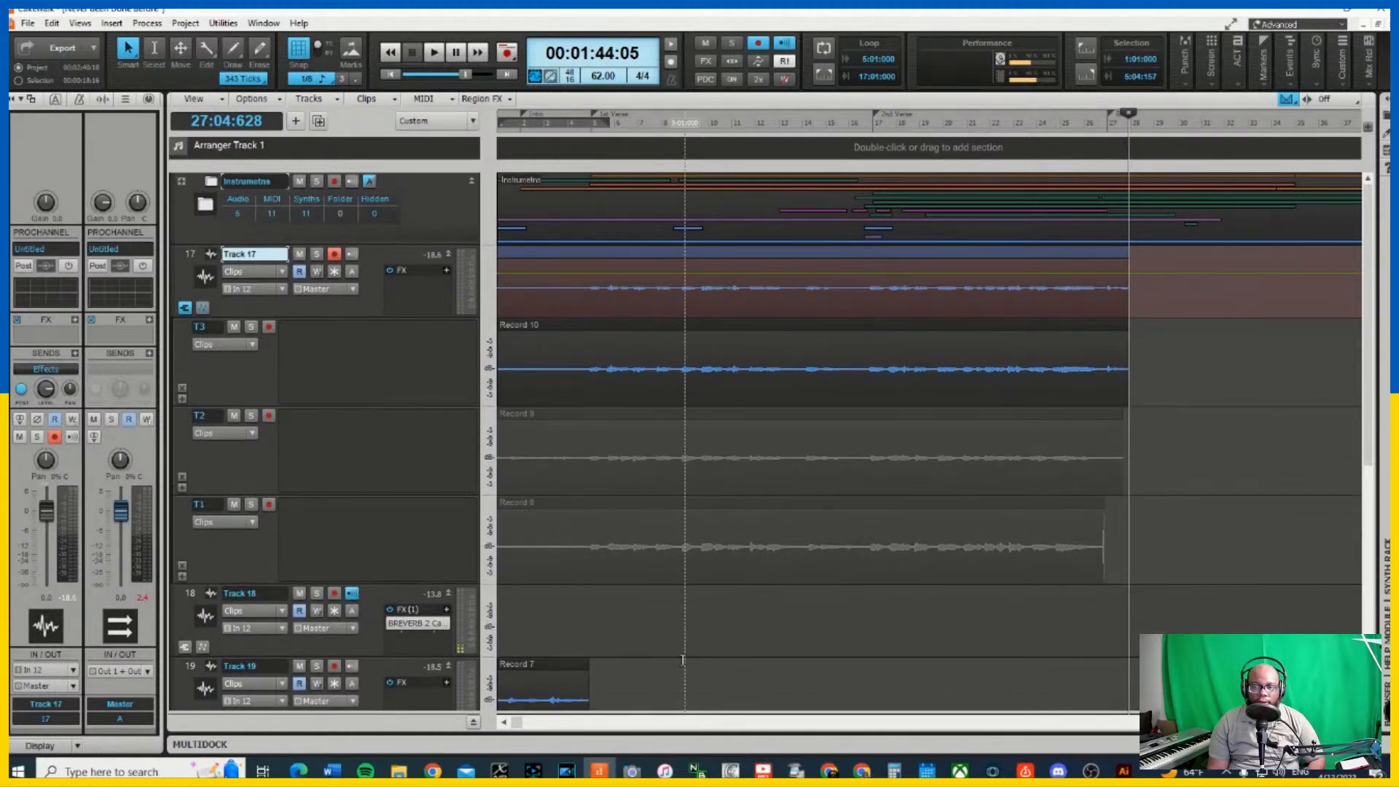
click(263, 562)
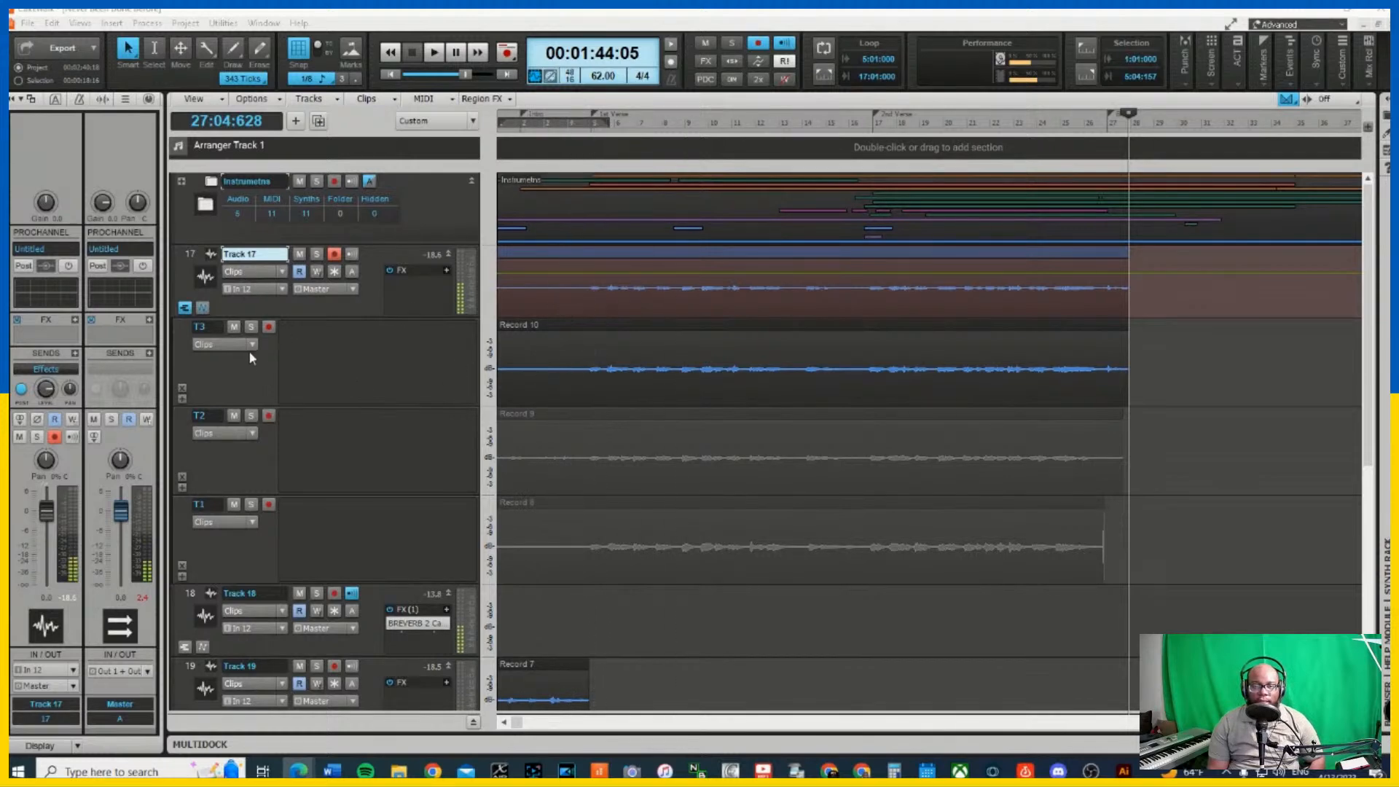
click(519, 336)
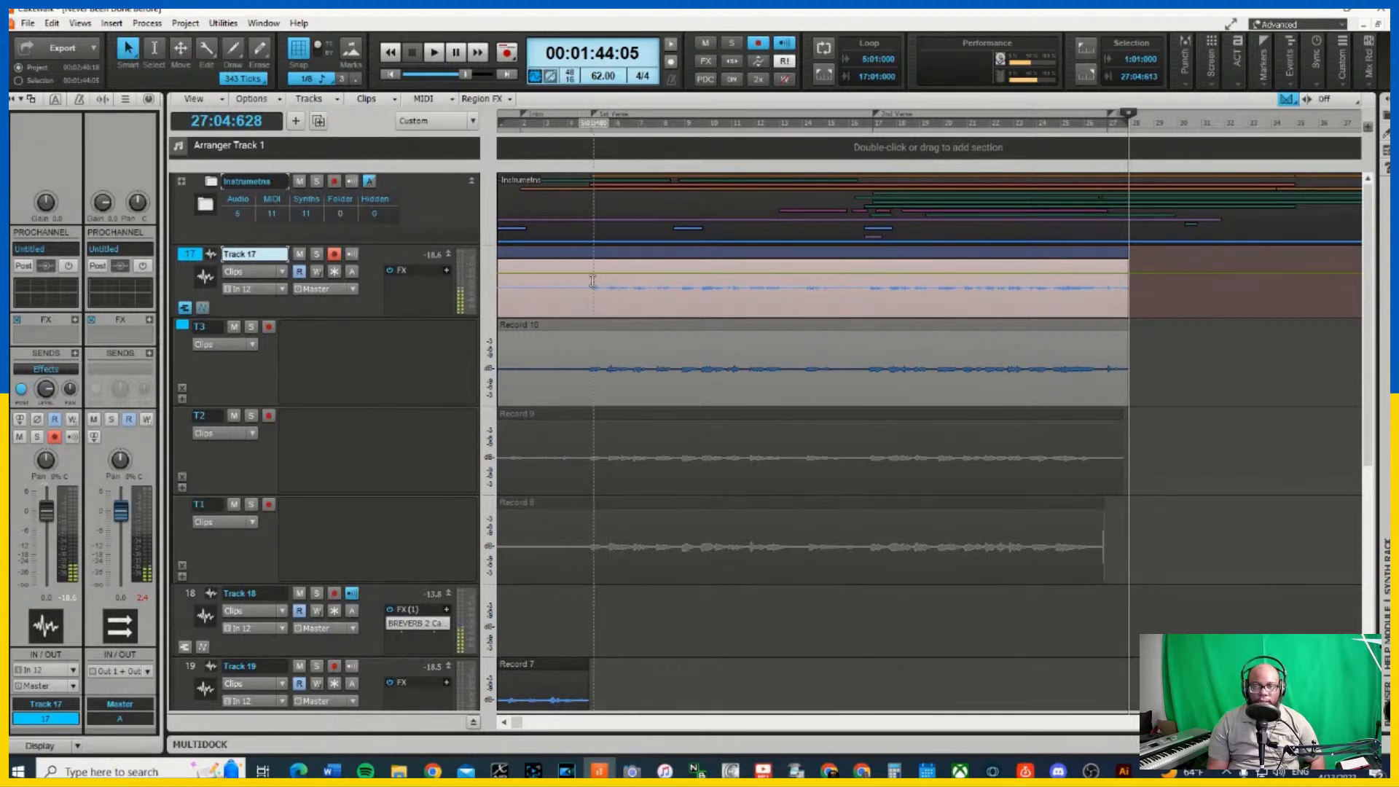
key(space)
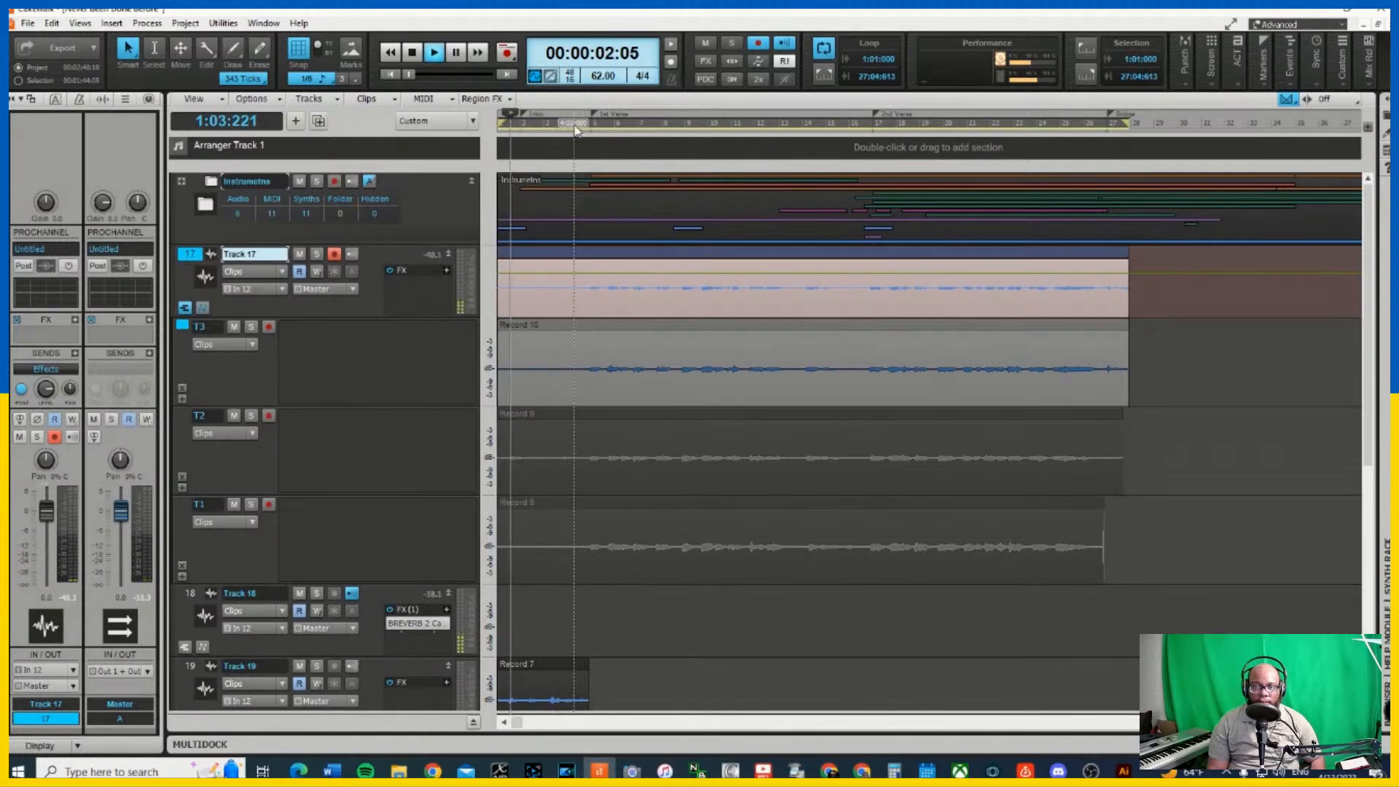
Compare Track 17's takes by switching between lanes T3, T2 and T1 during playback, muting Track 18 before stopping
click(576, 393)
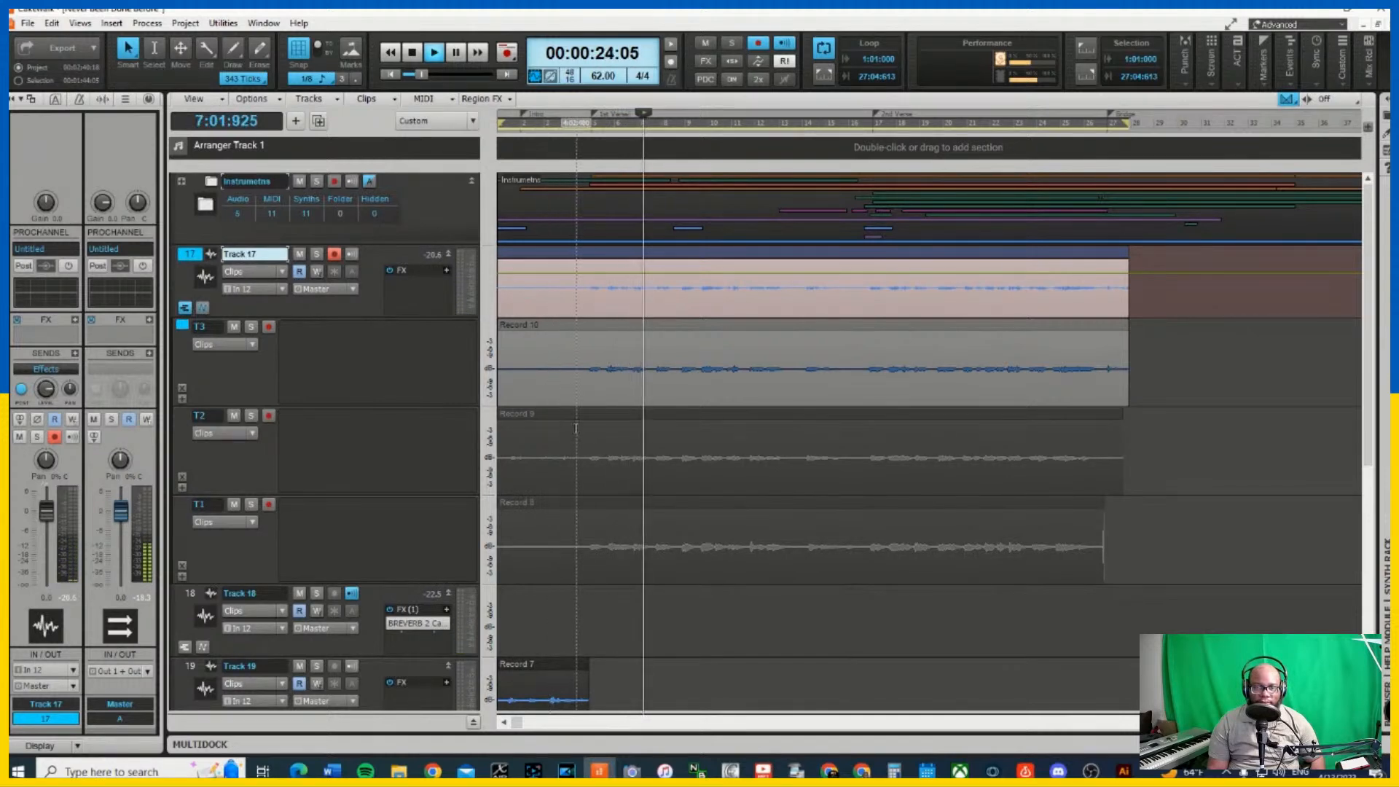
click(545, 419)
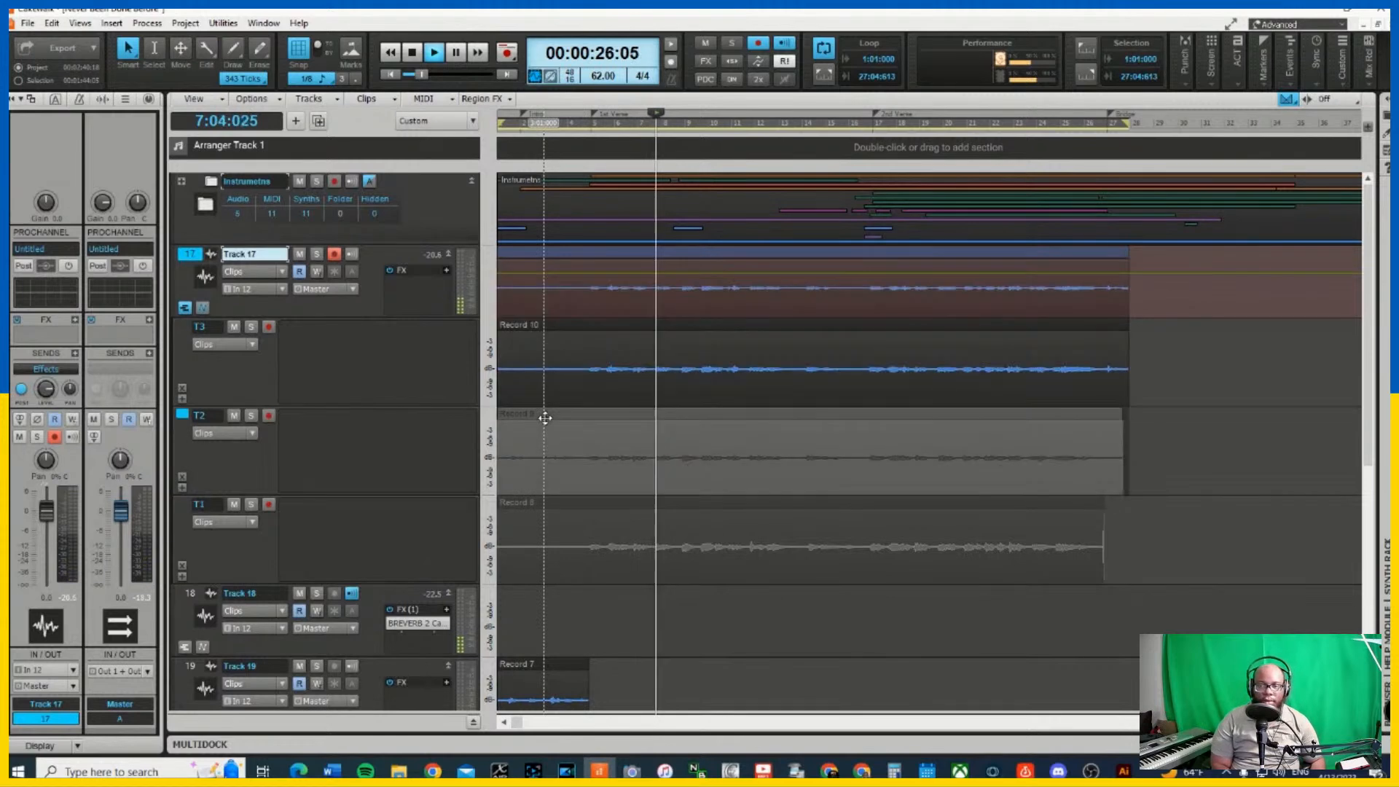
key(Down)
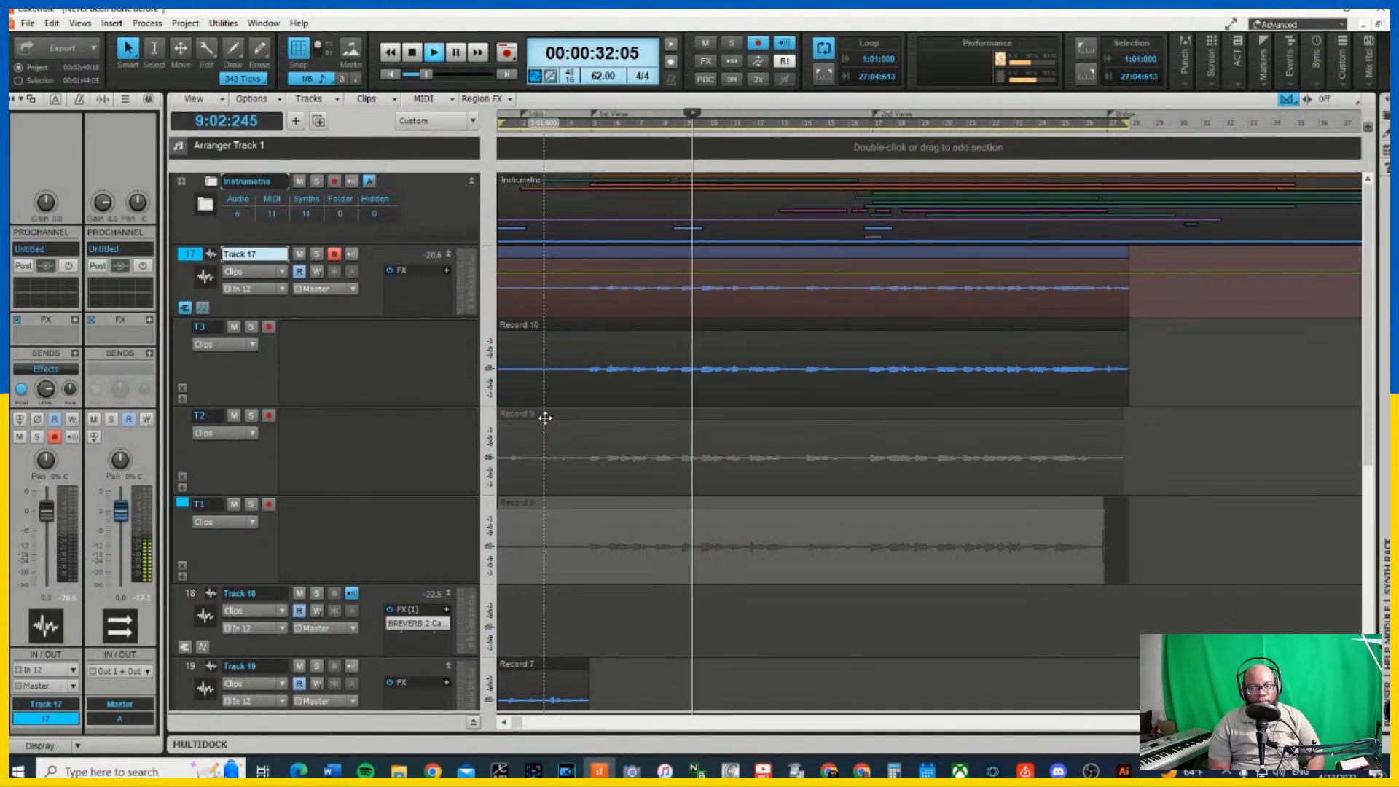
click(546, 418)
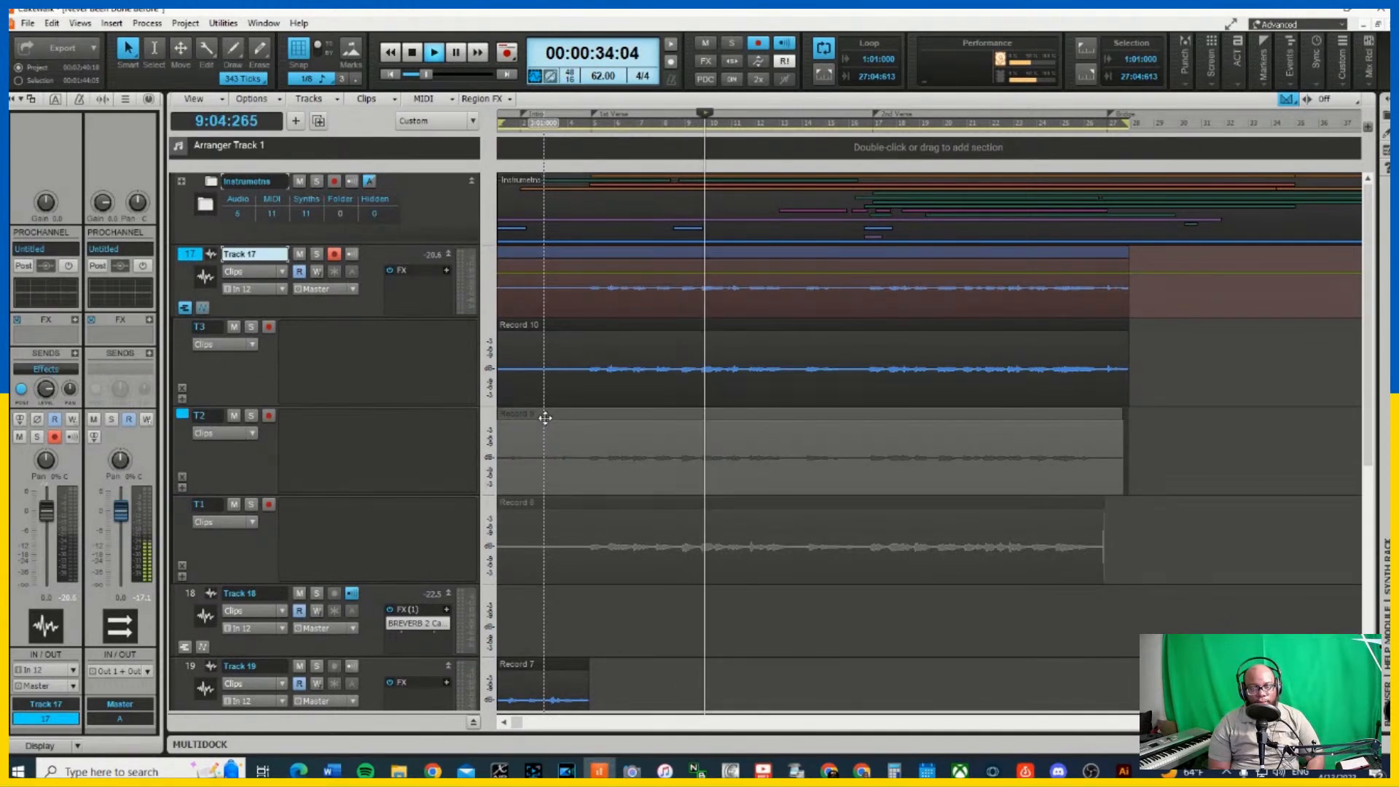
key(Up)
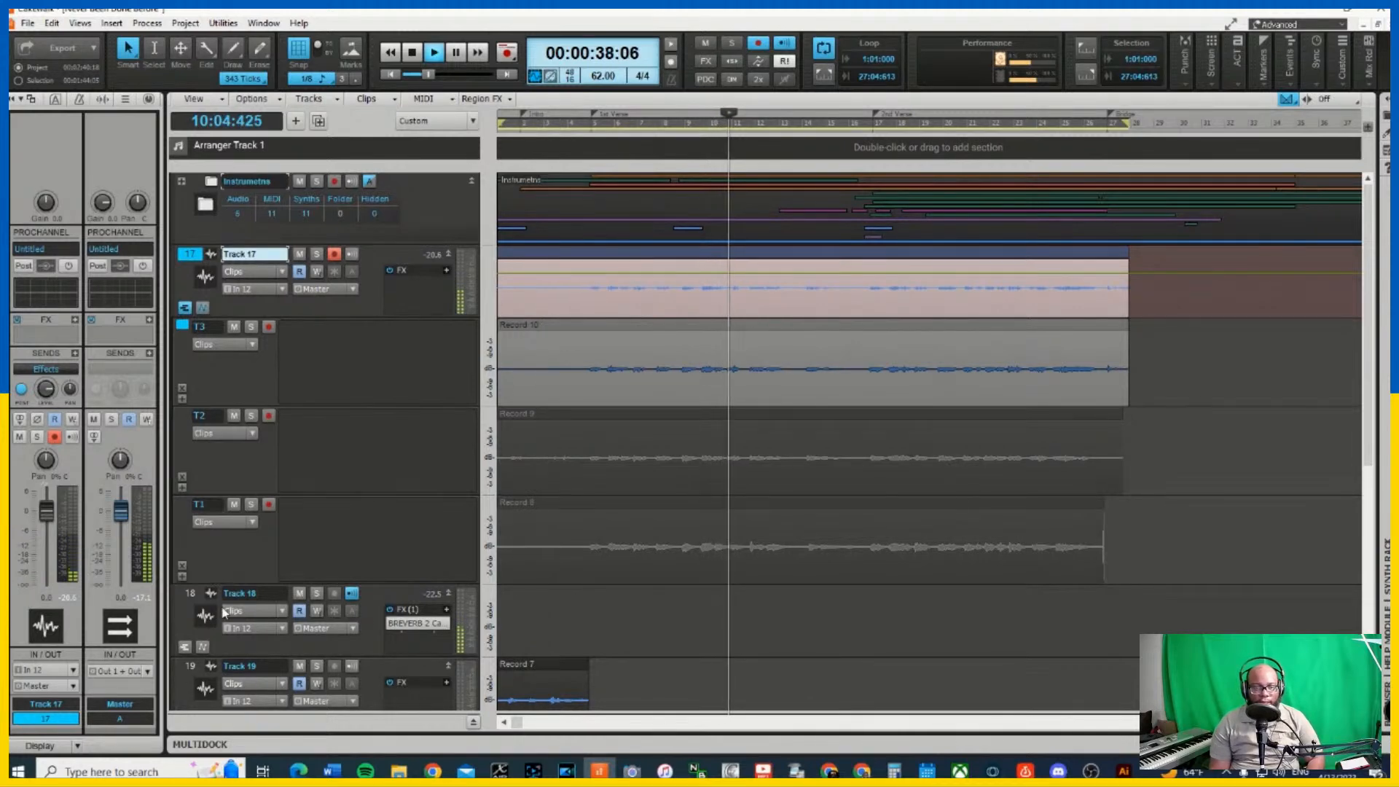
click(299, 593)
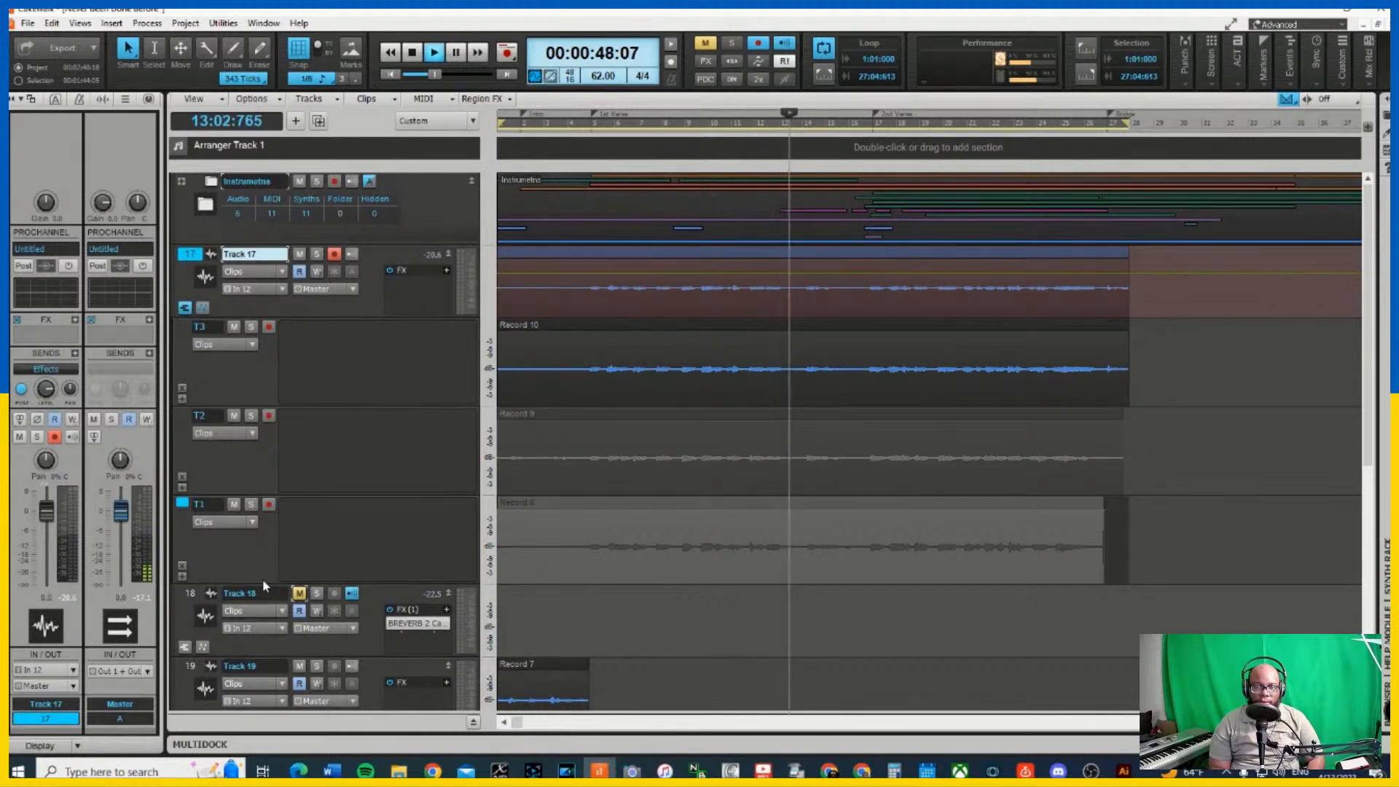
key(space)
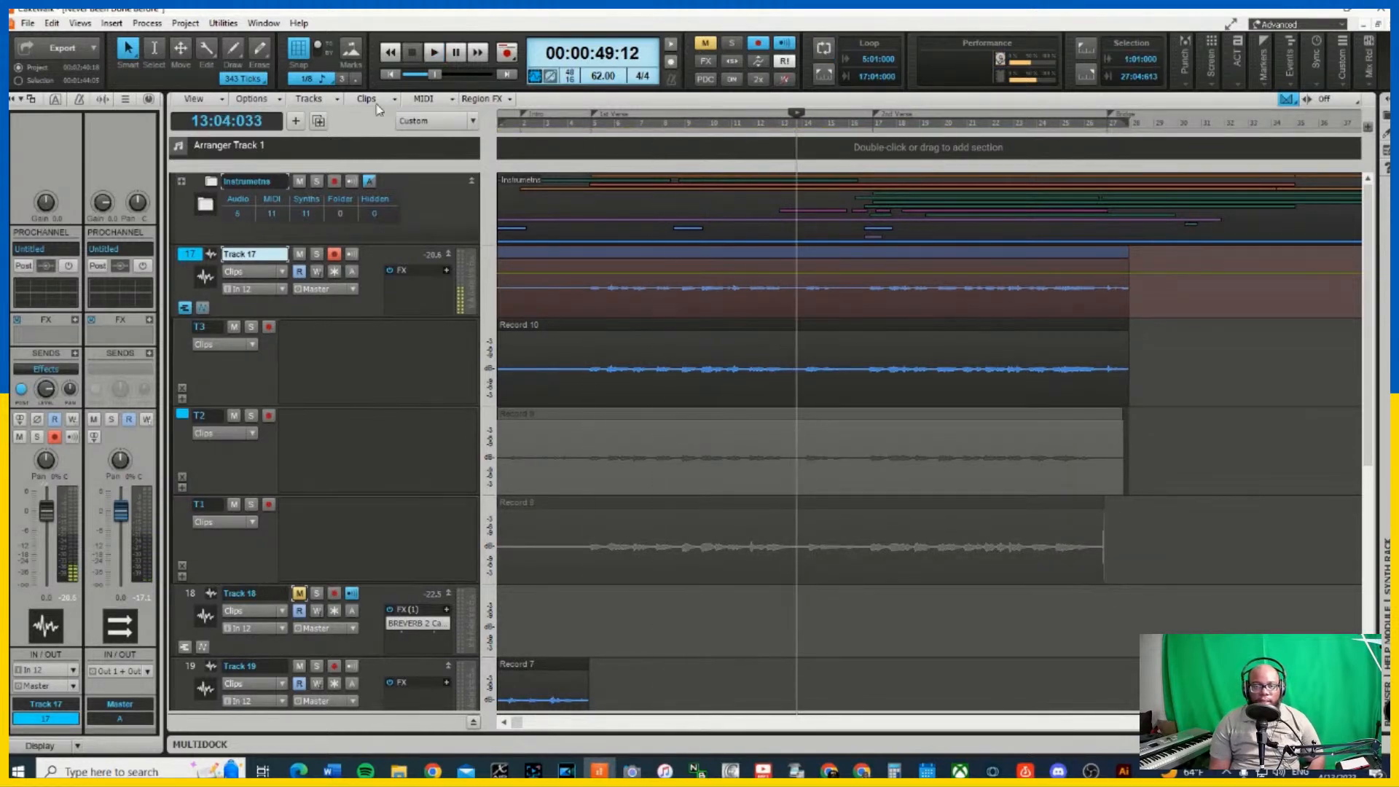
Load the FX chain preset I'm Sorry Vox.fxc on Track 17 and close its plug-in window
right_click(420, 298)
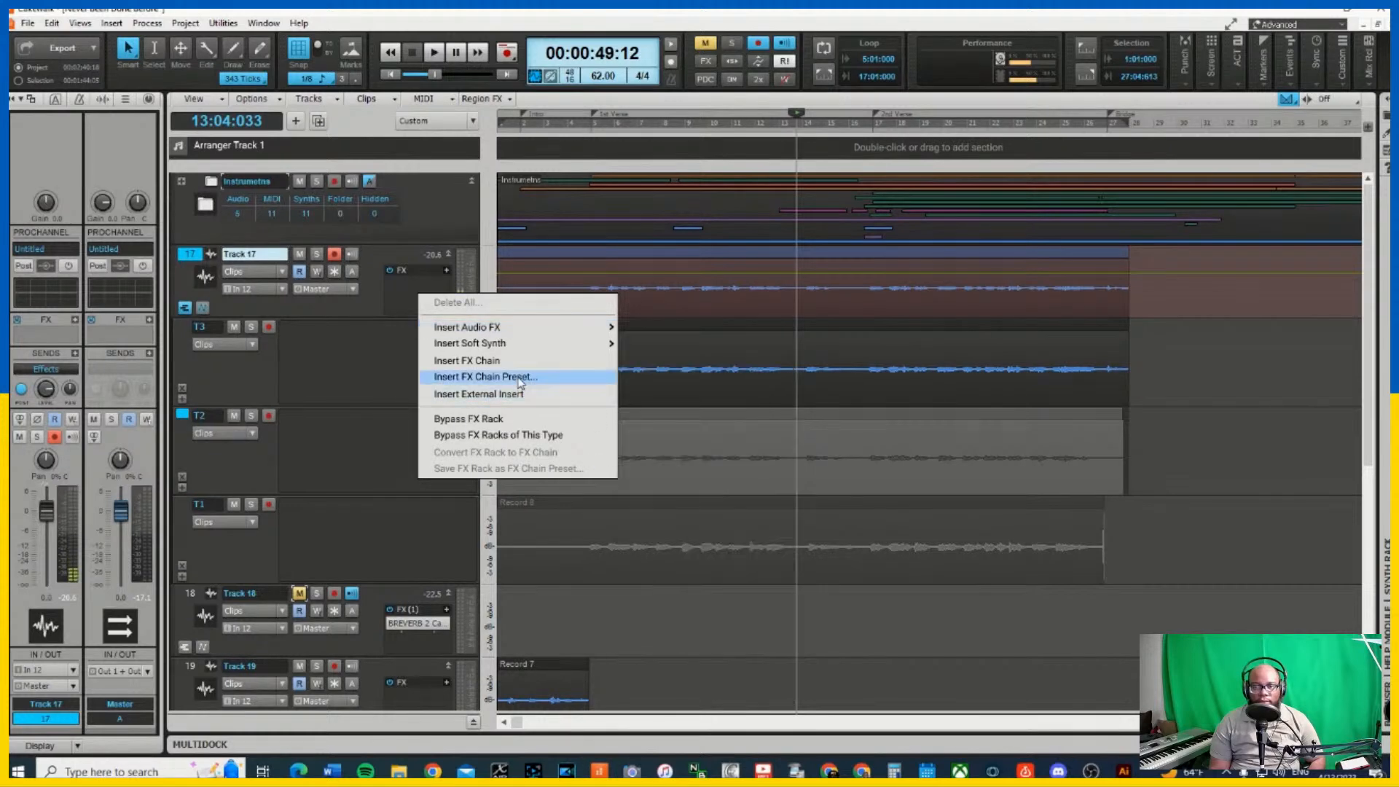
click(541, 378)
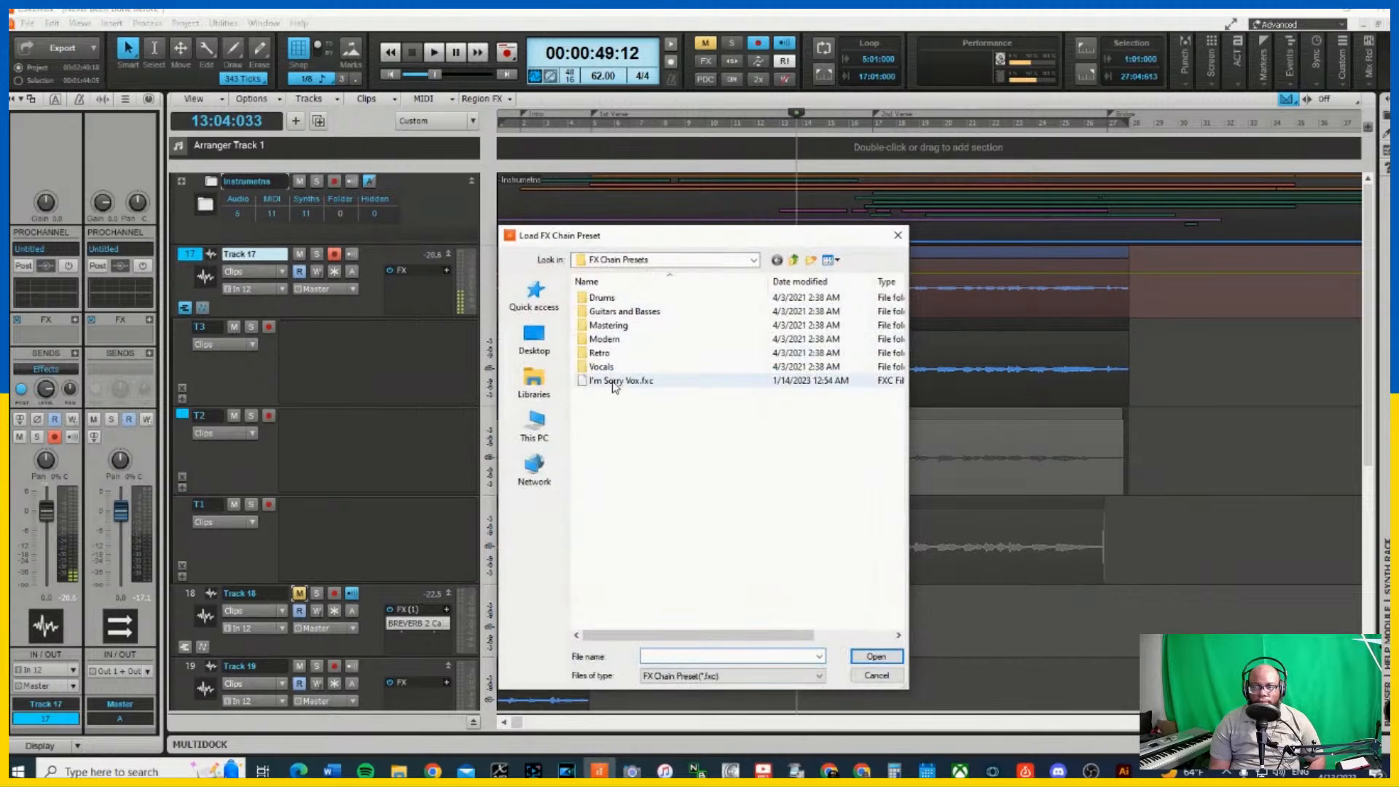
click(728, 381)
click(878, 657)
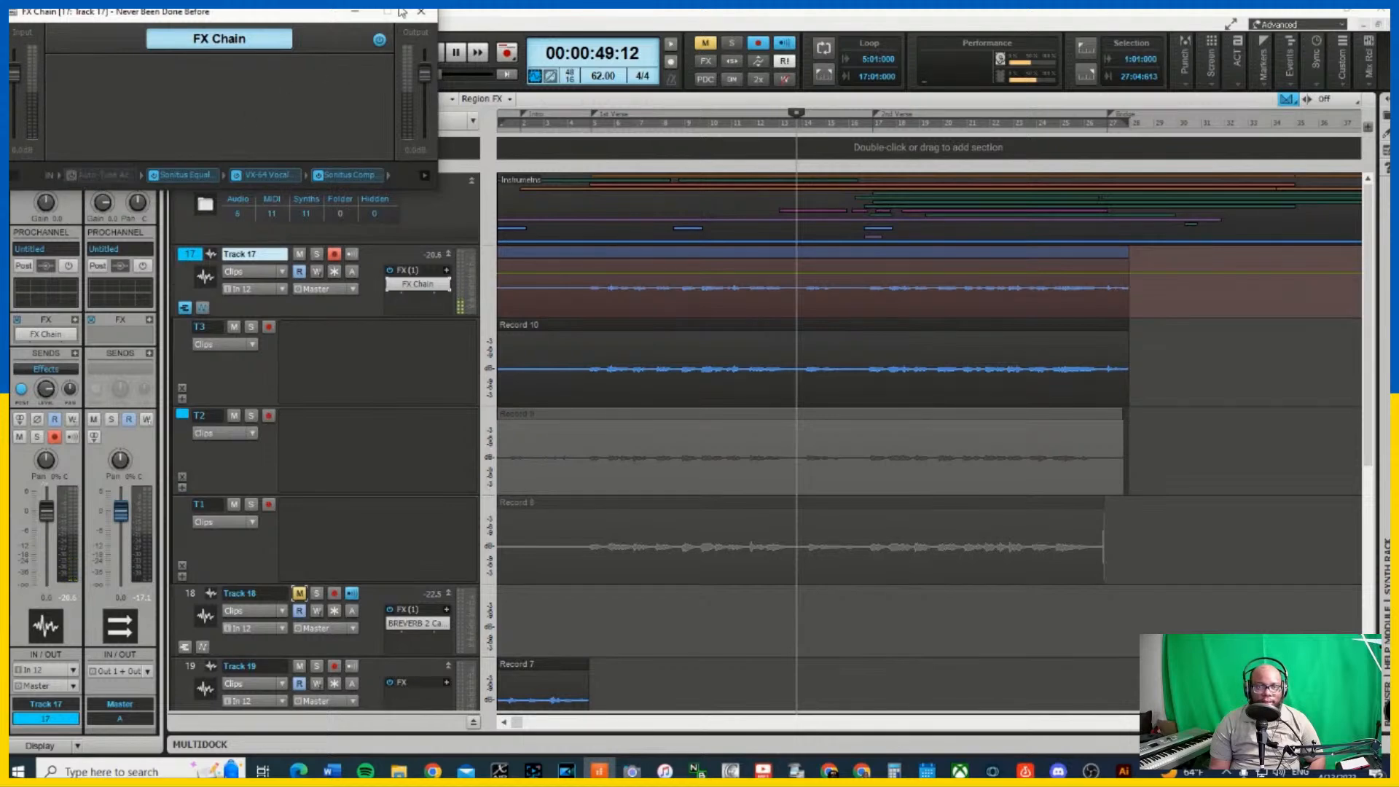
click(421, 12)
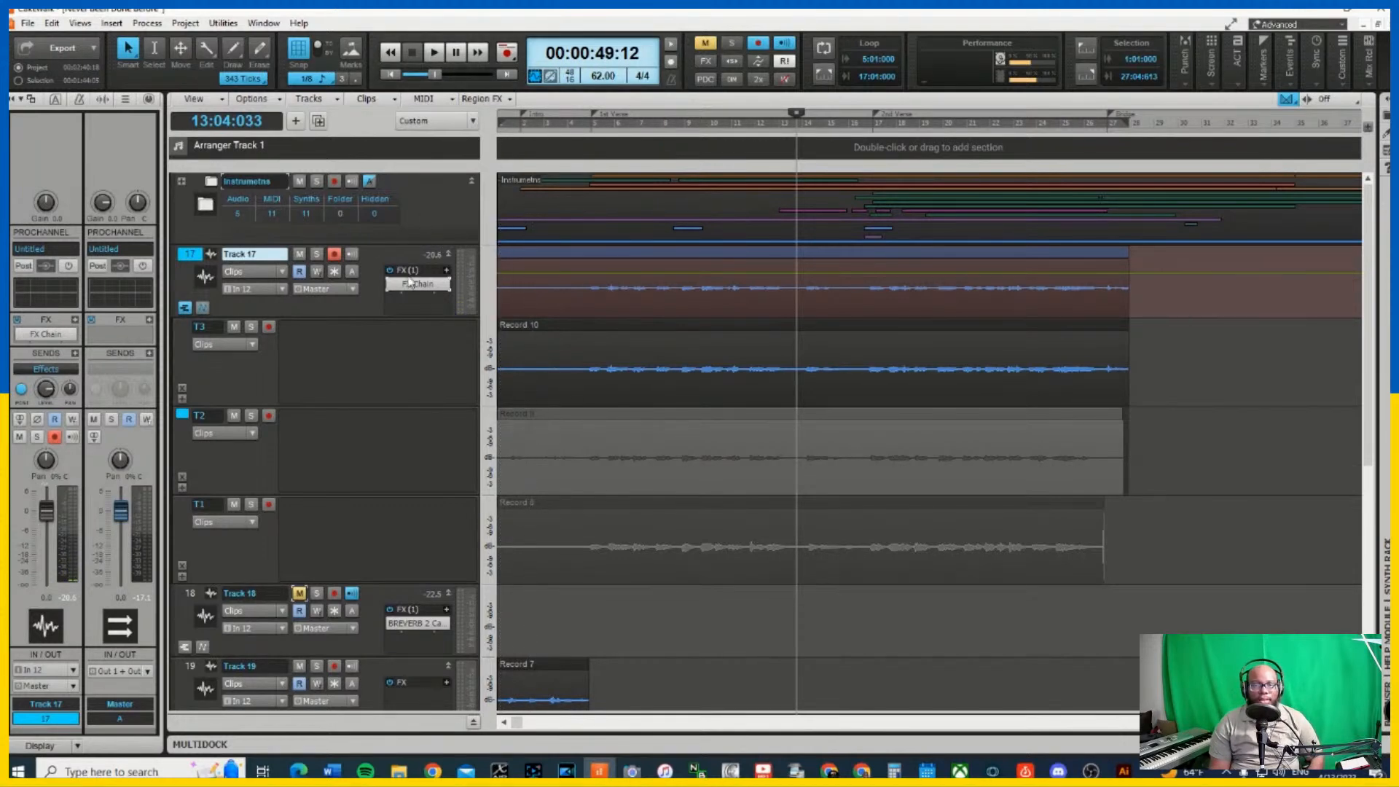
Set the playback position to 4:01:000, just before the first verse, and start playback
click(547, 140)
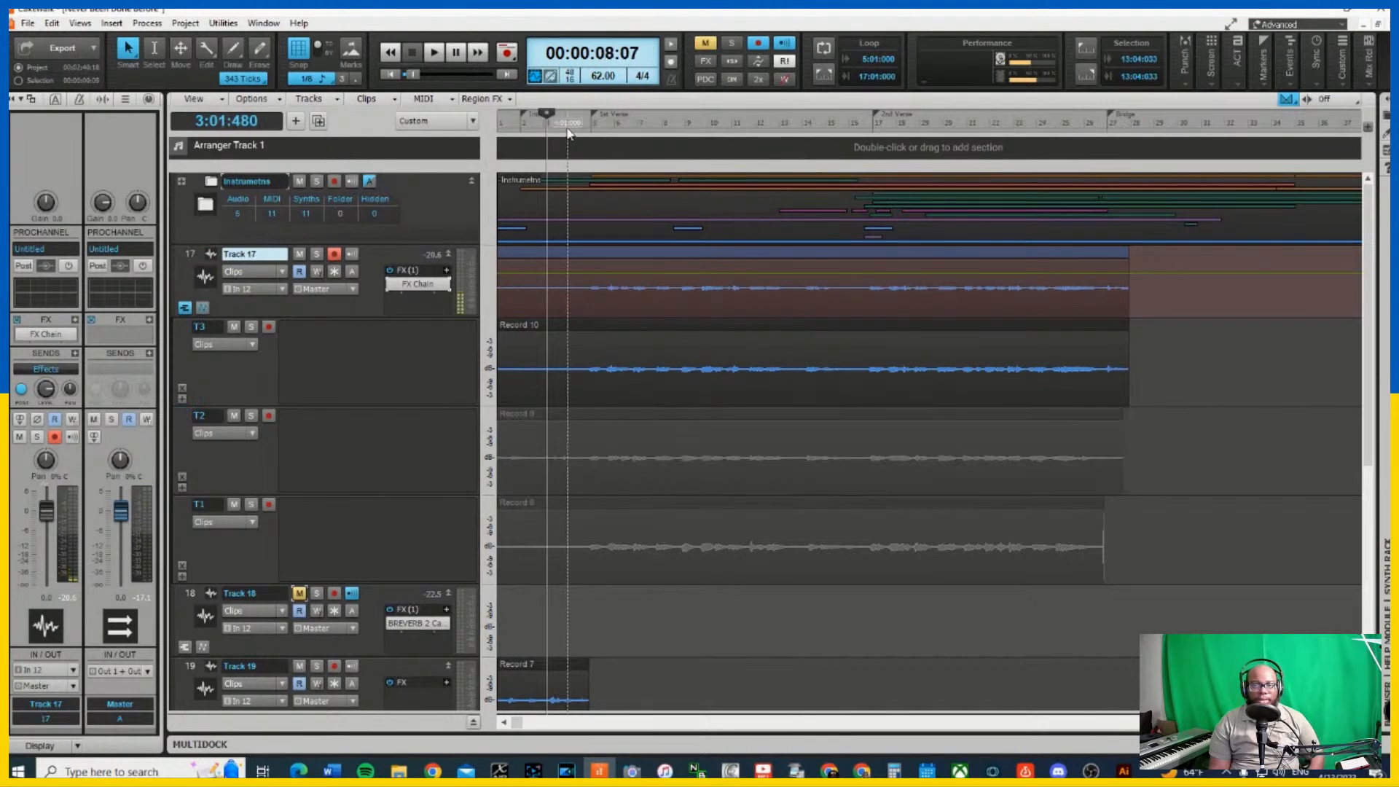
click(568, 132)
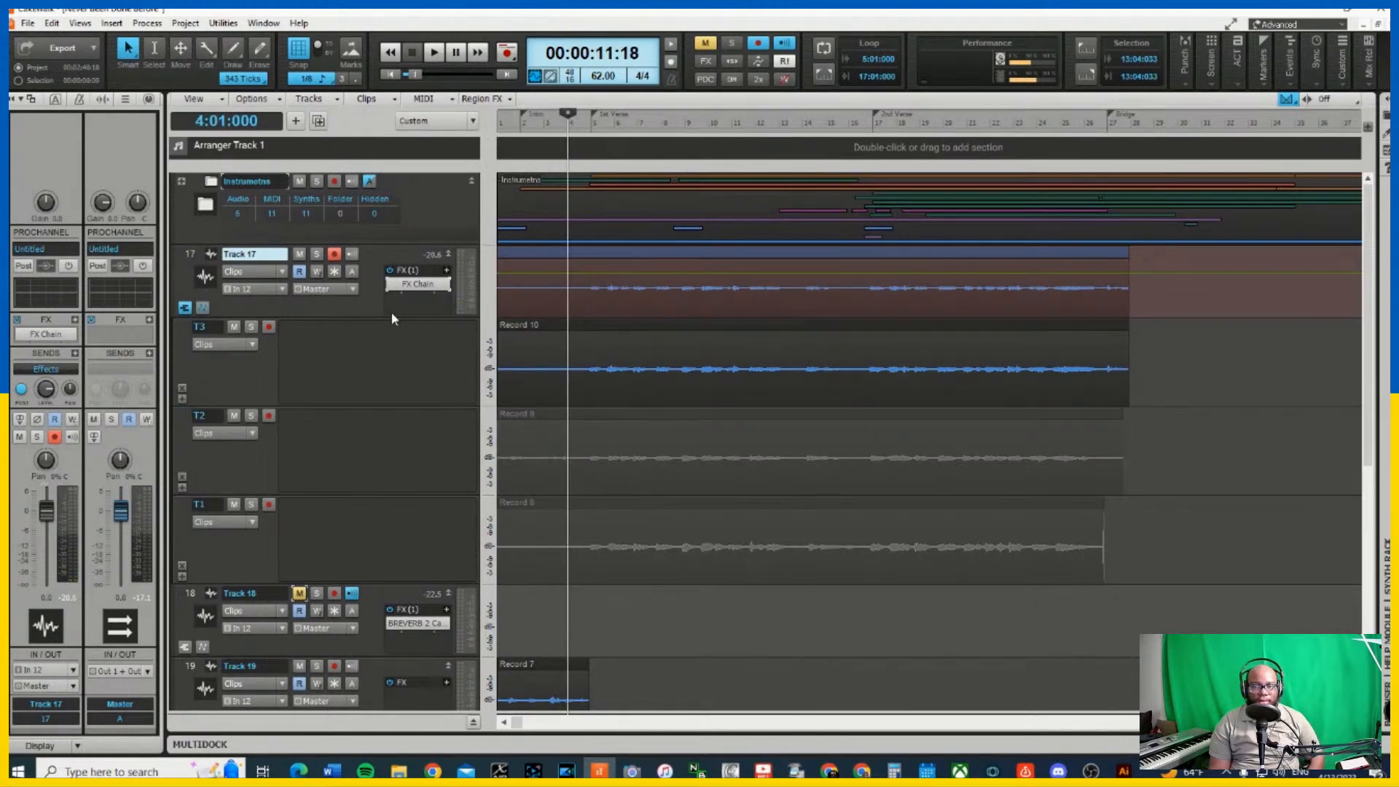
key(space)
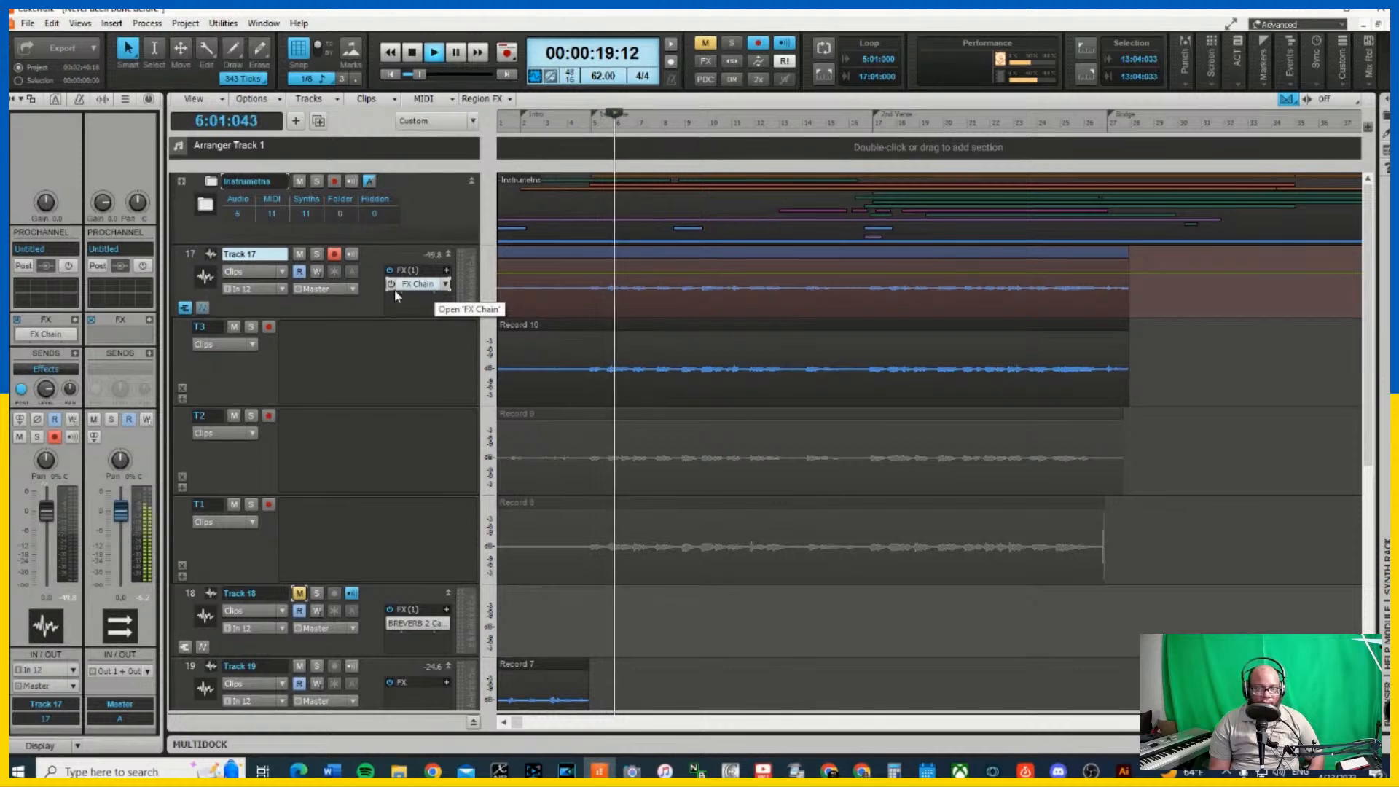
Listen to Track 17 soloed, review the plug-ins in its FX Chain, and return it to the full mix
click(316, 253)
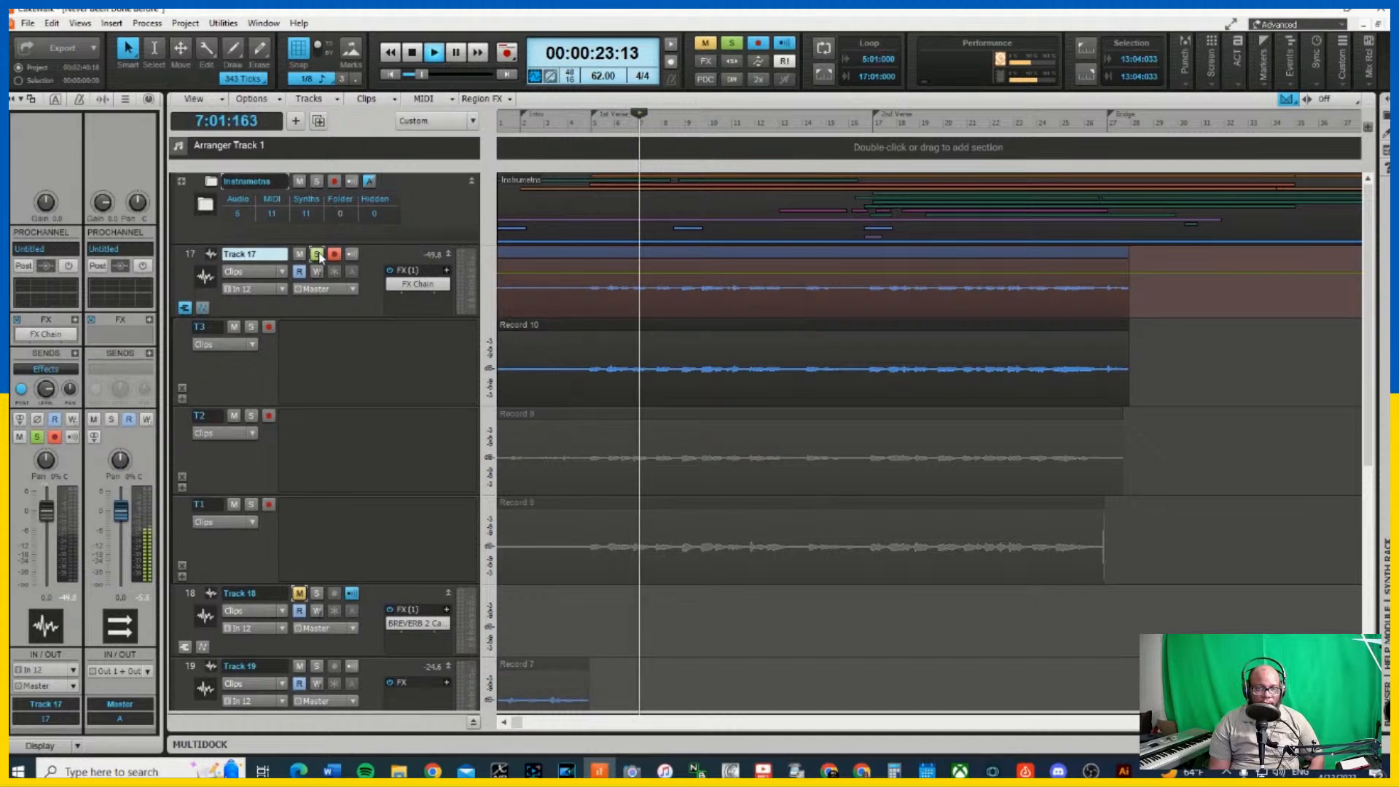
double_click(417, 284)
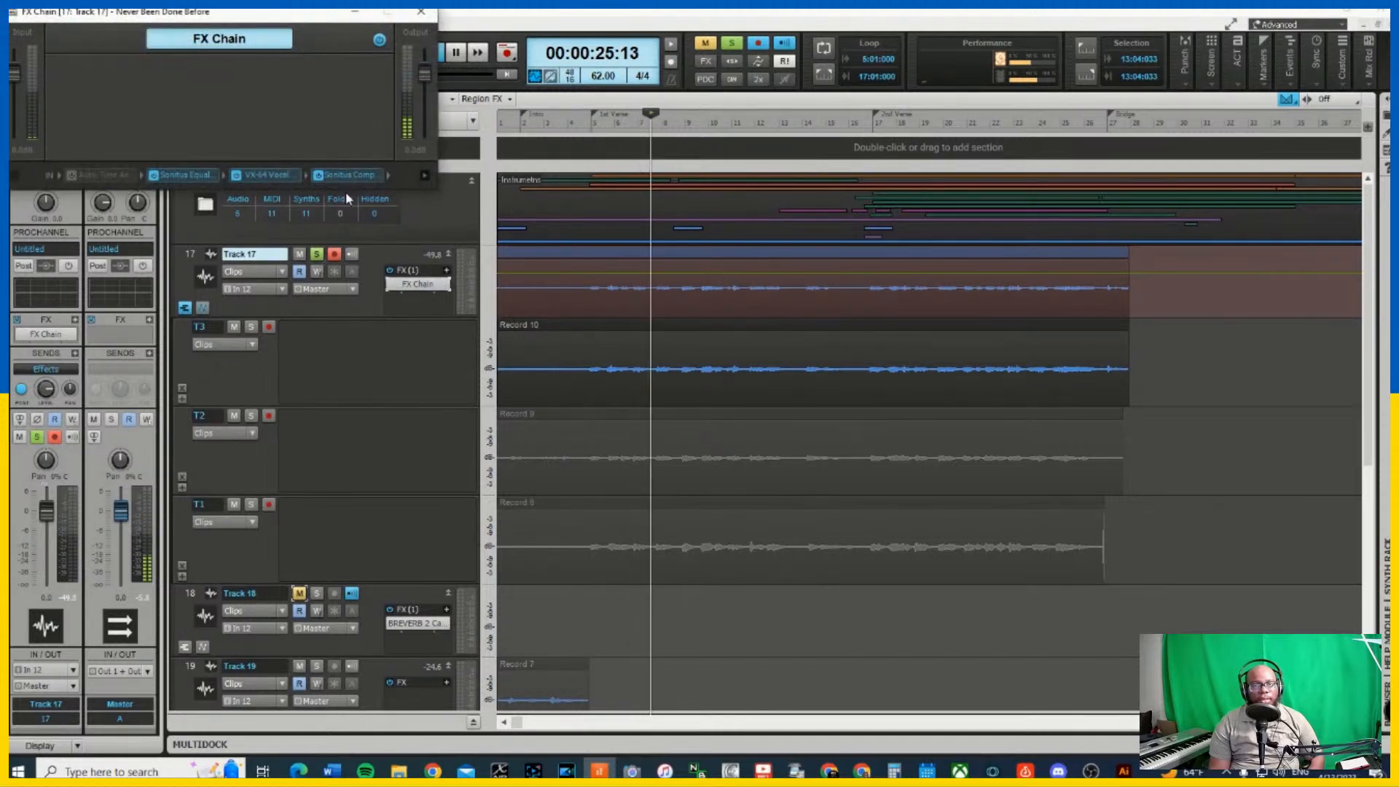
click(425, 175)
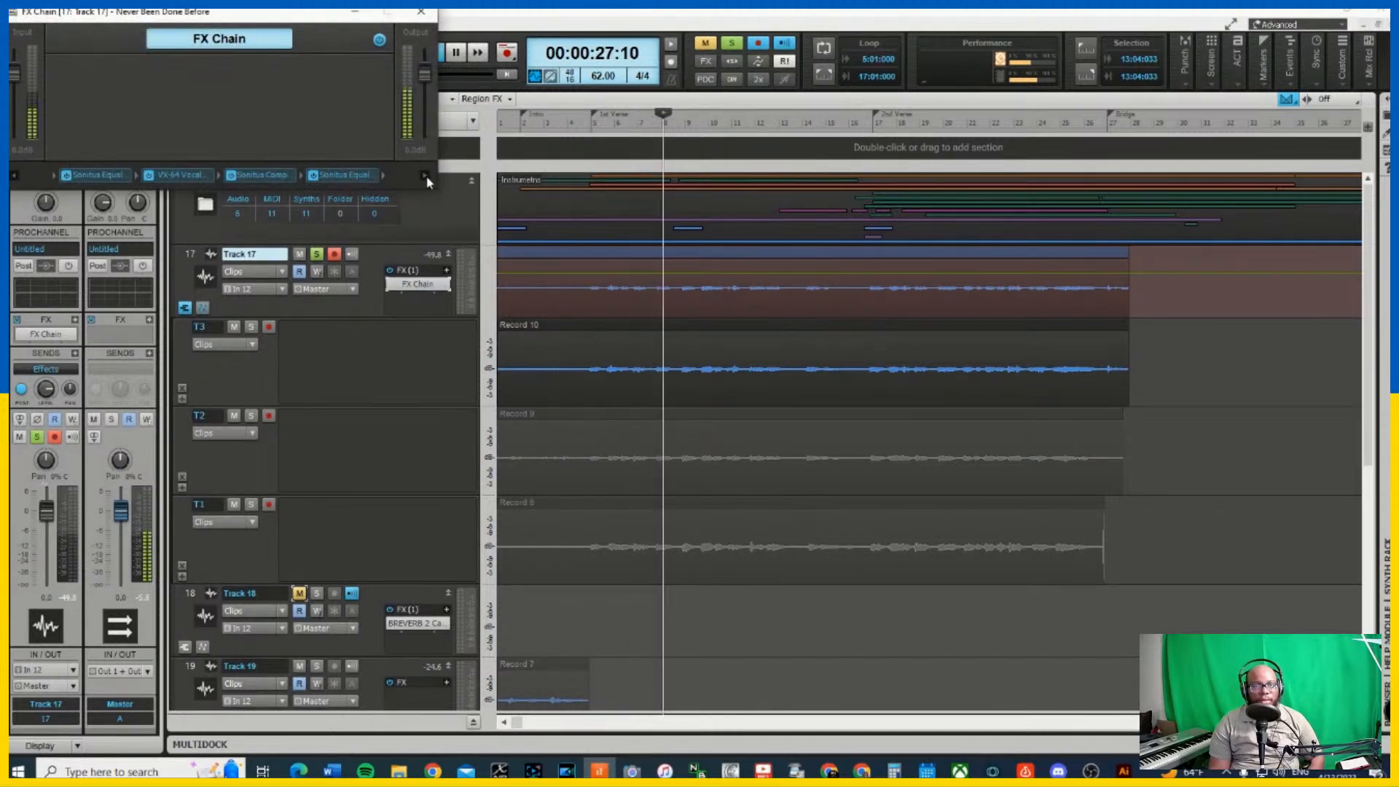
click(421, 11)
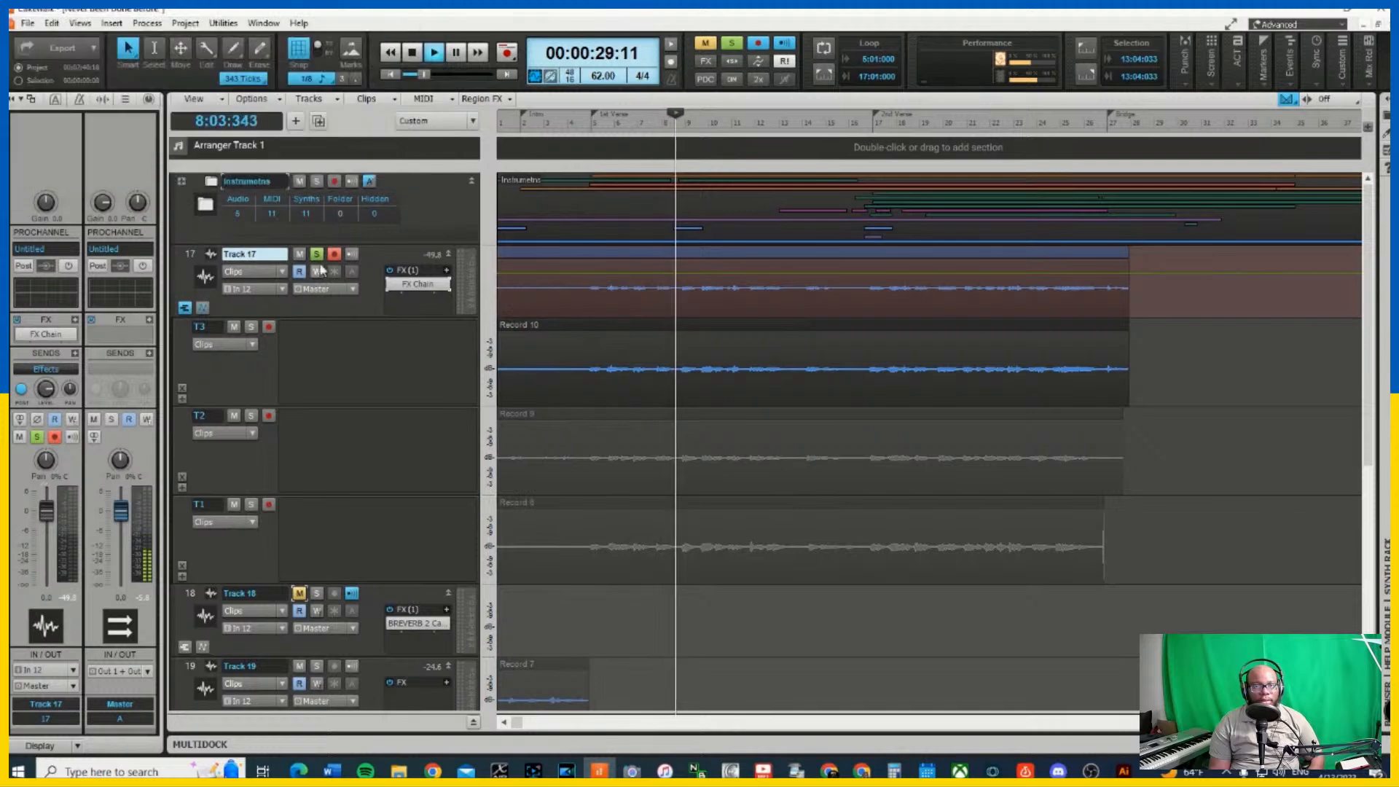
click(316, 254)
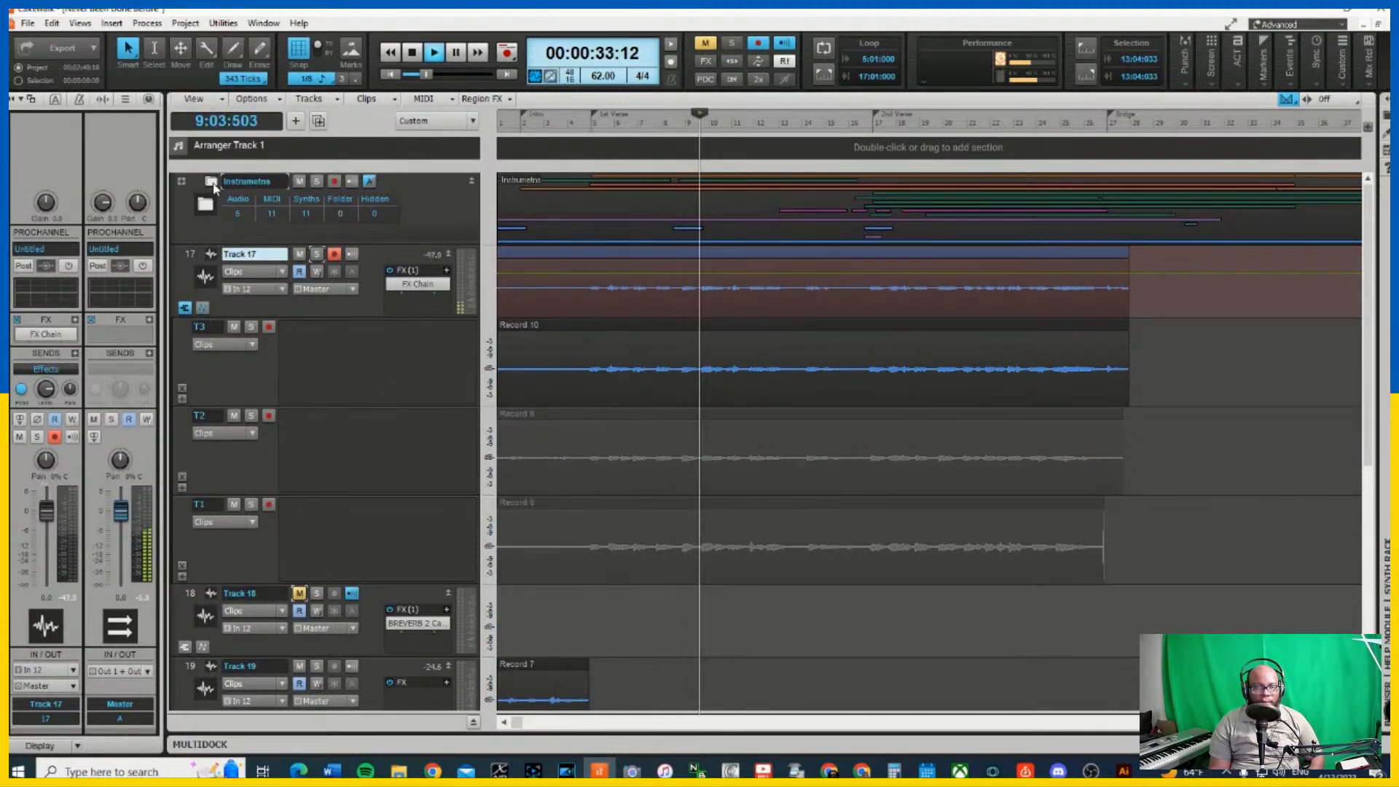
Expand the instrumental folder and lower the Entire Mix (Bounced) track's volume to about -3 dB
scroll(277, 294, up, 5)
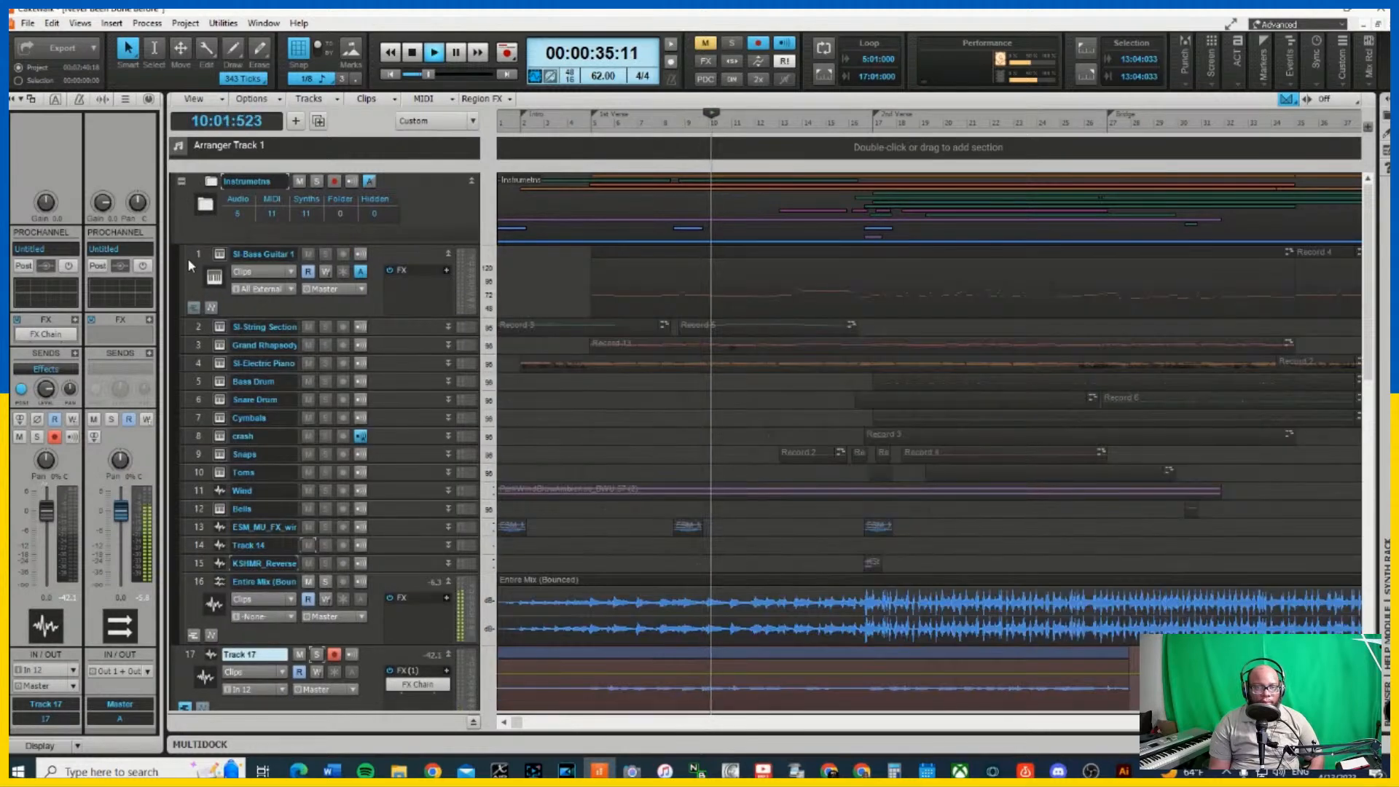
scroll(228, 516, down, 3)
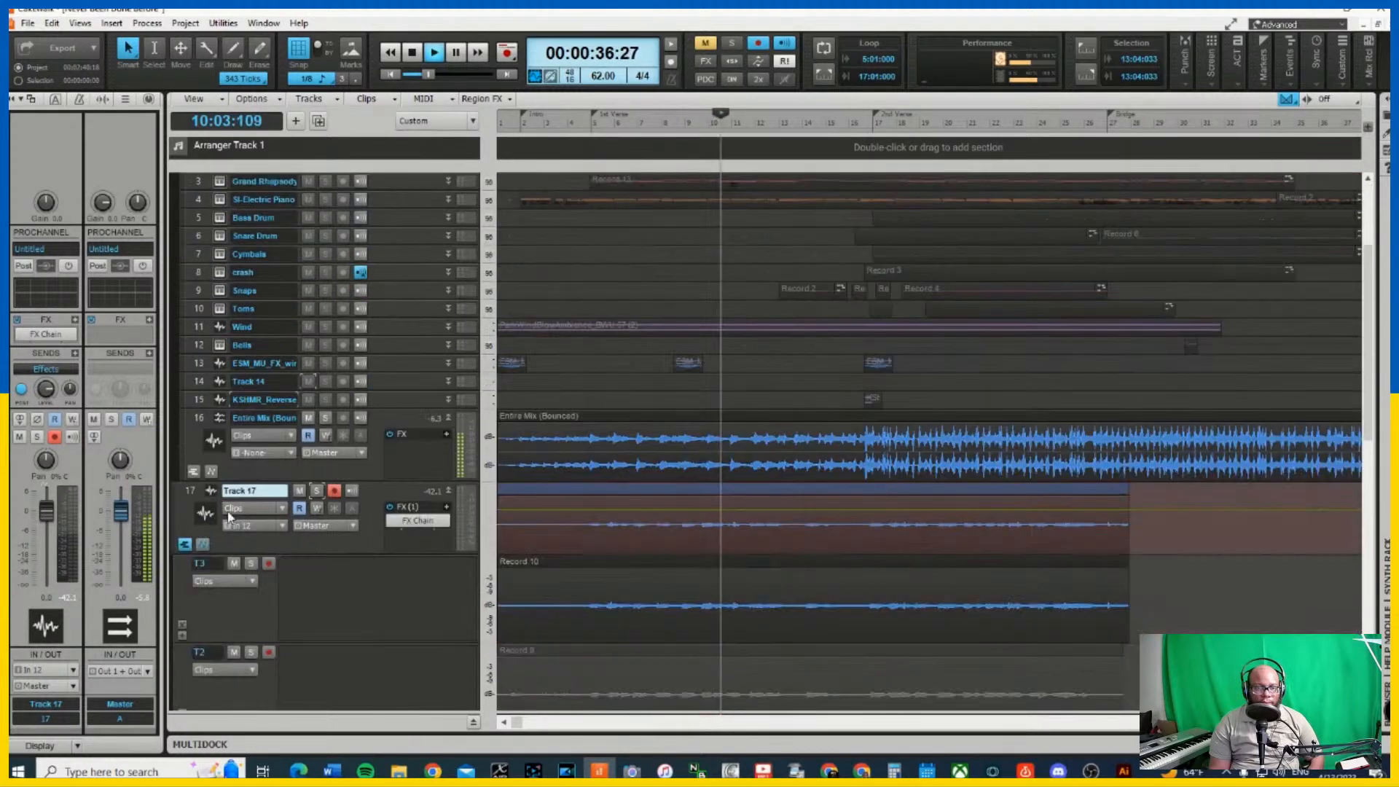
click(197, 418)
drag(50, 514, 49, 519)
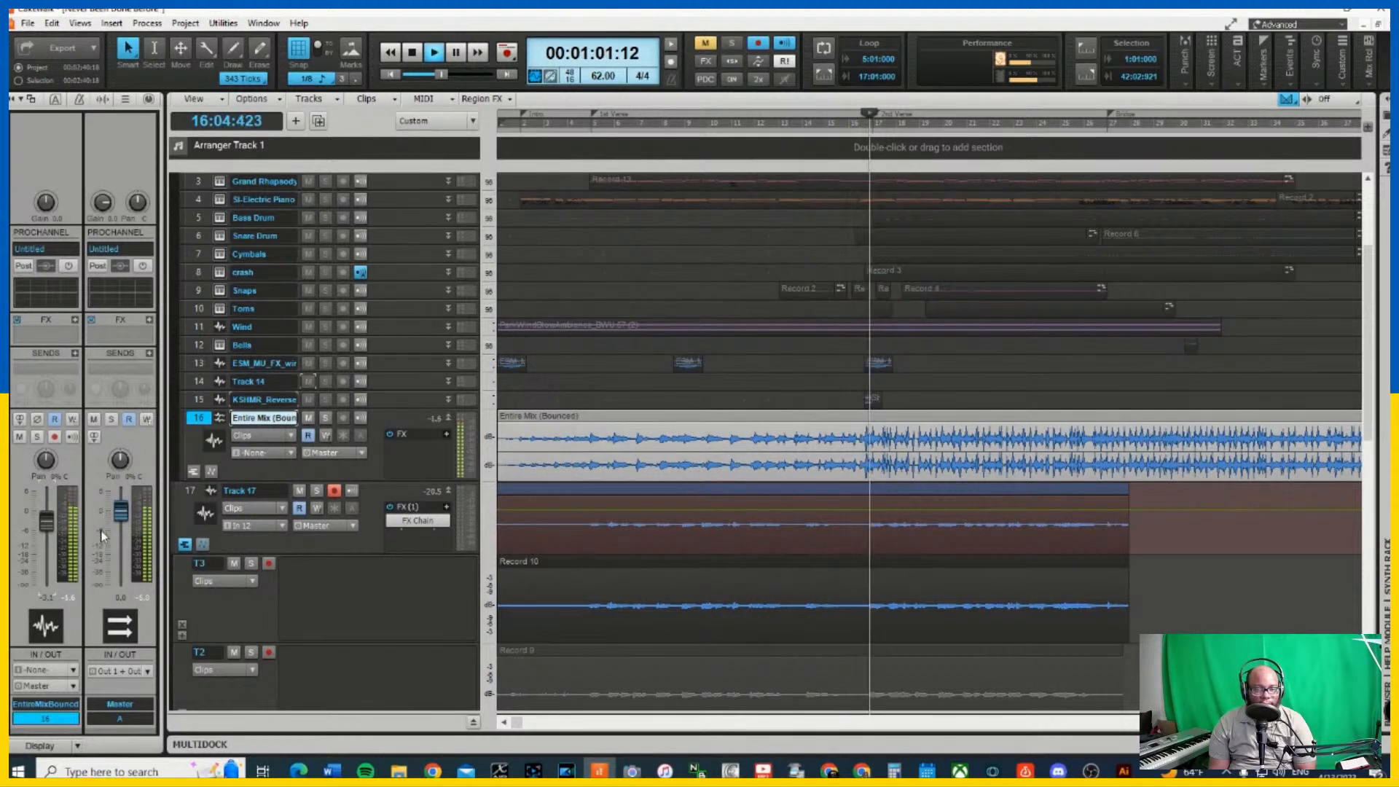
Select Track 17, bring its take lanes into view, and play the Record 10 take in lane T3 as a loop
click(203, 493)
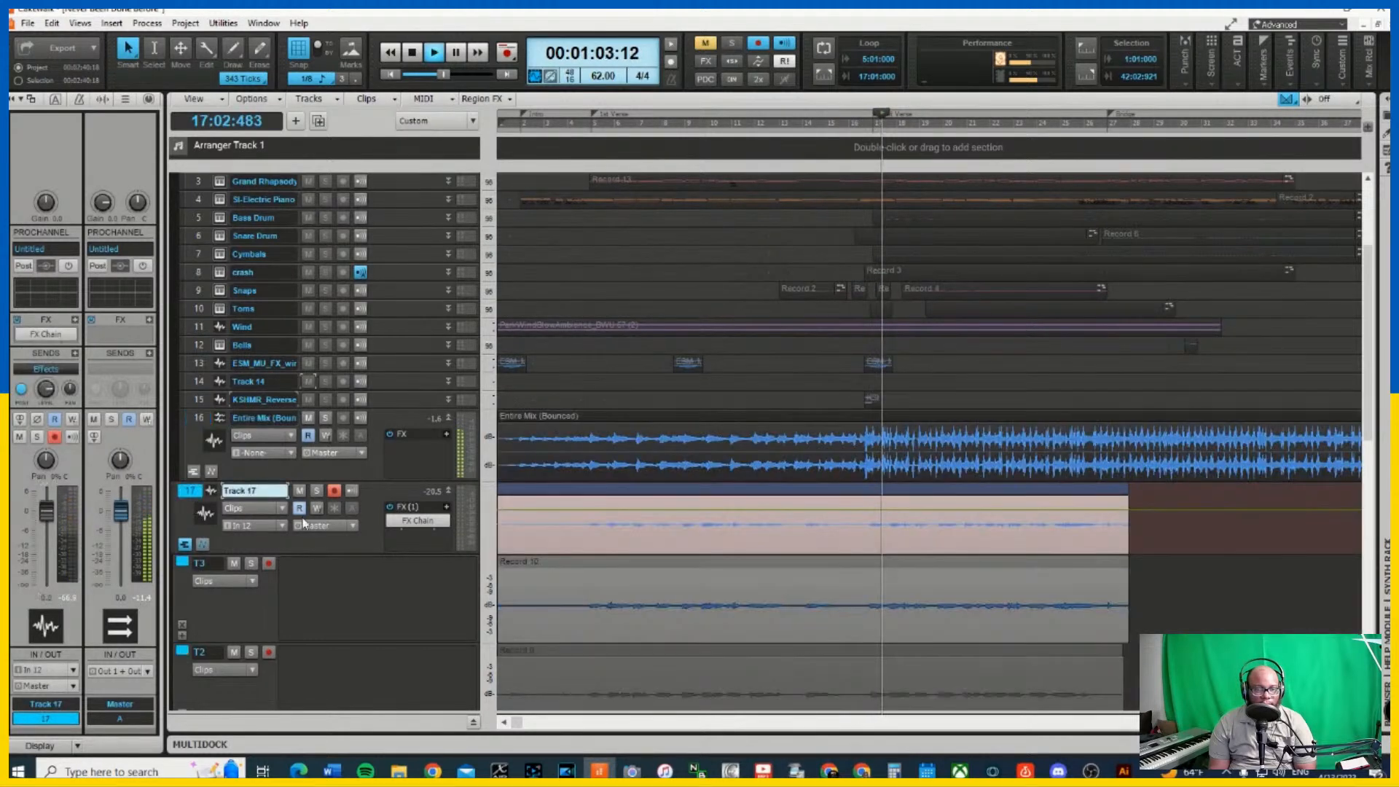
scroll(309, 516, down, 3)
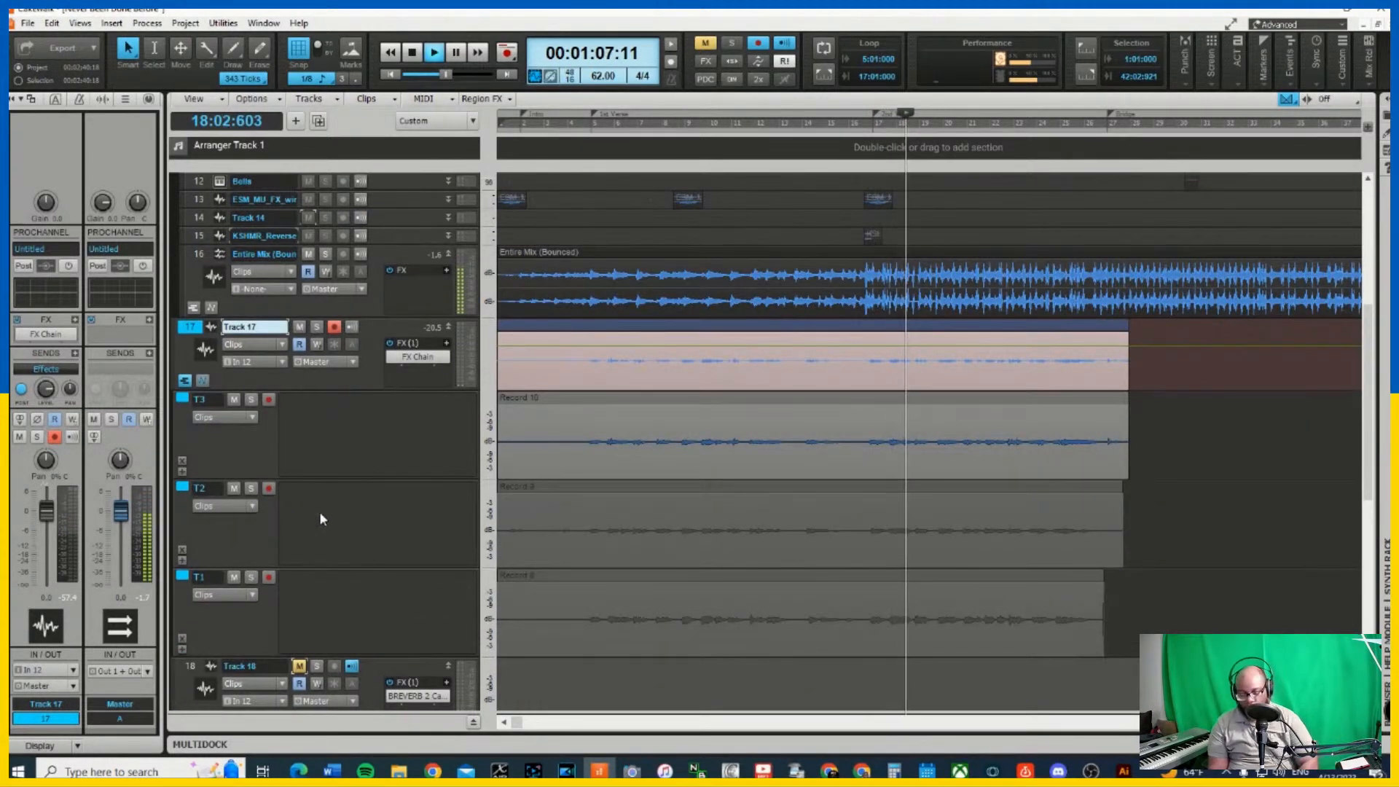
scroll(319, 510, down, 3)
scroll(318, 336, up, 3)
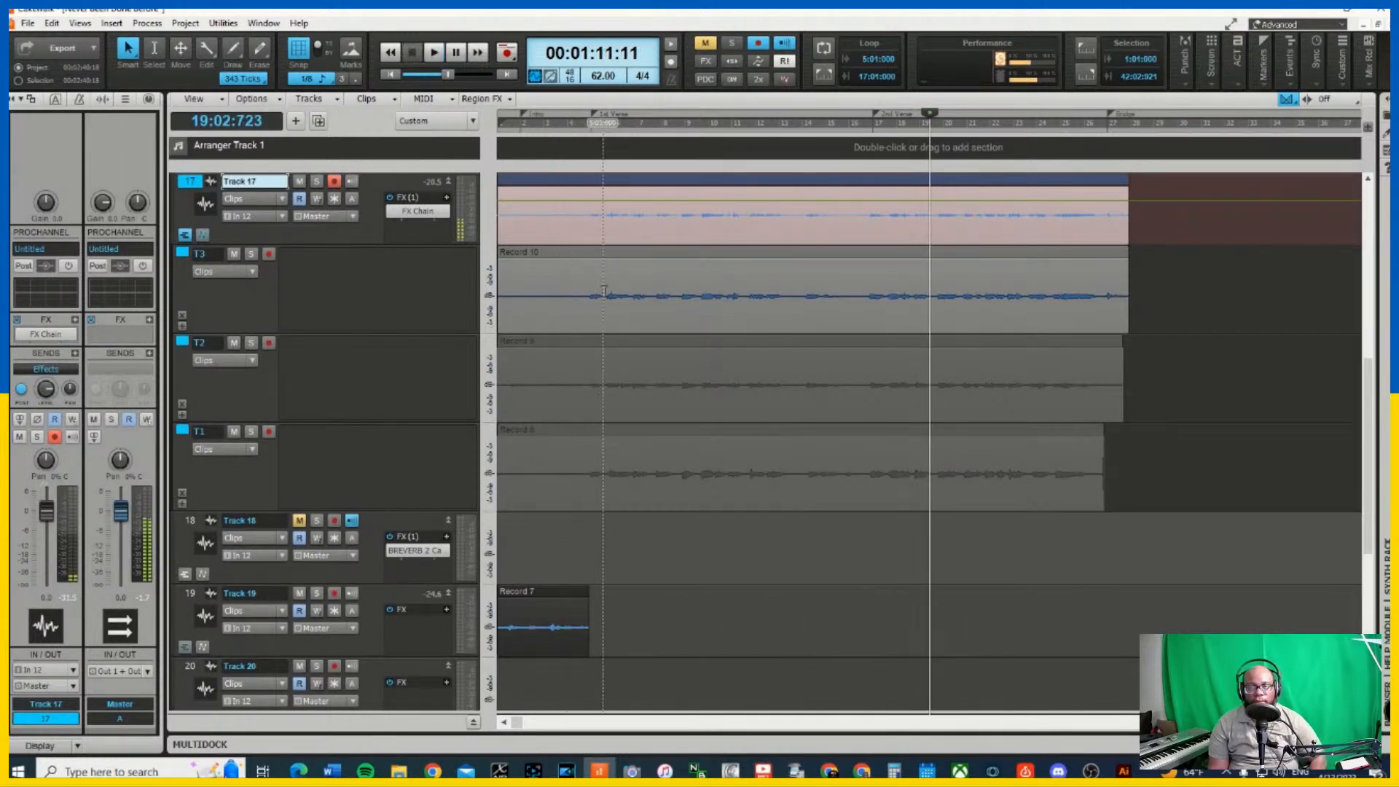
click(575, 254)
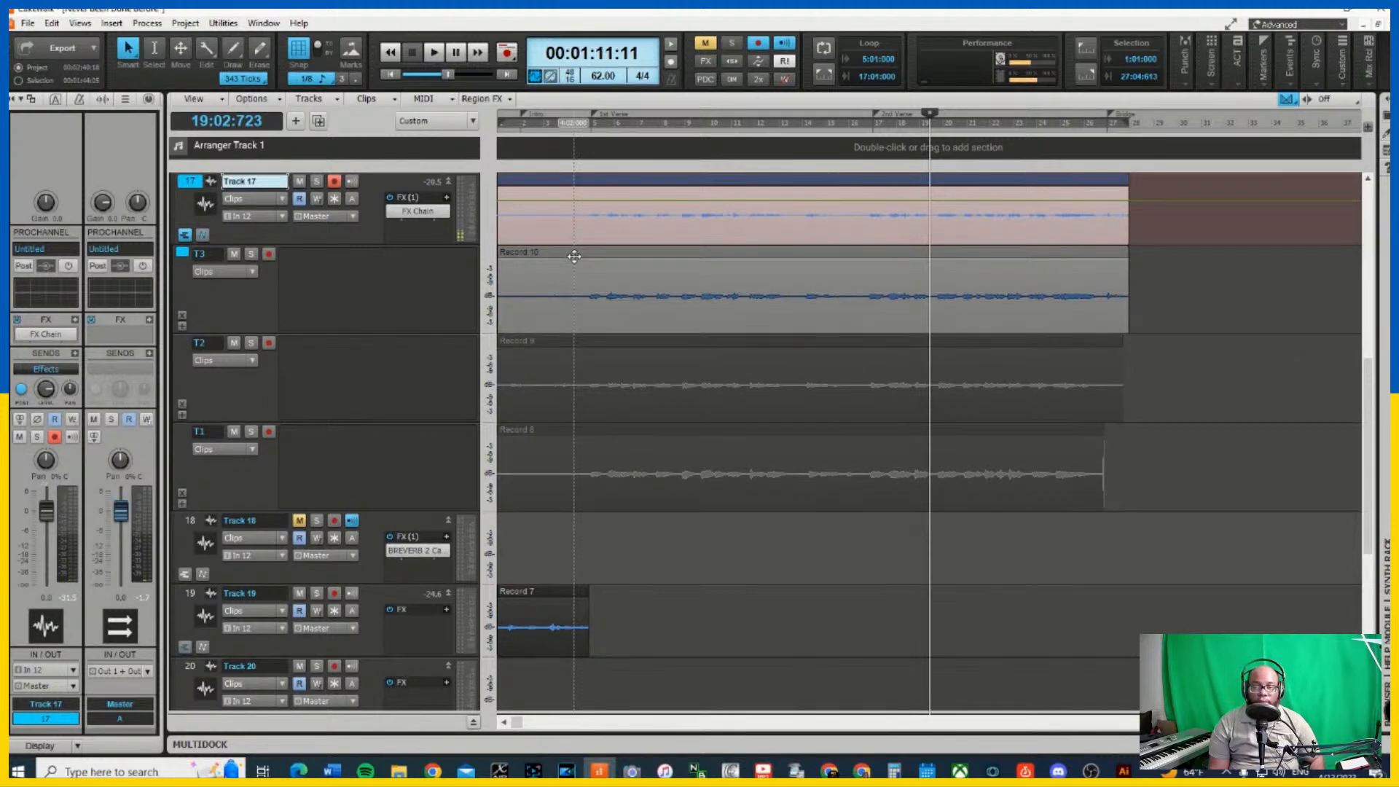
key(shift+space)
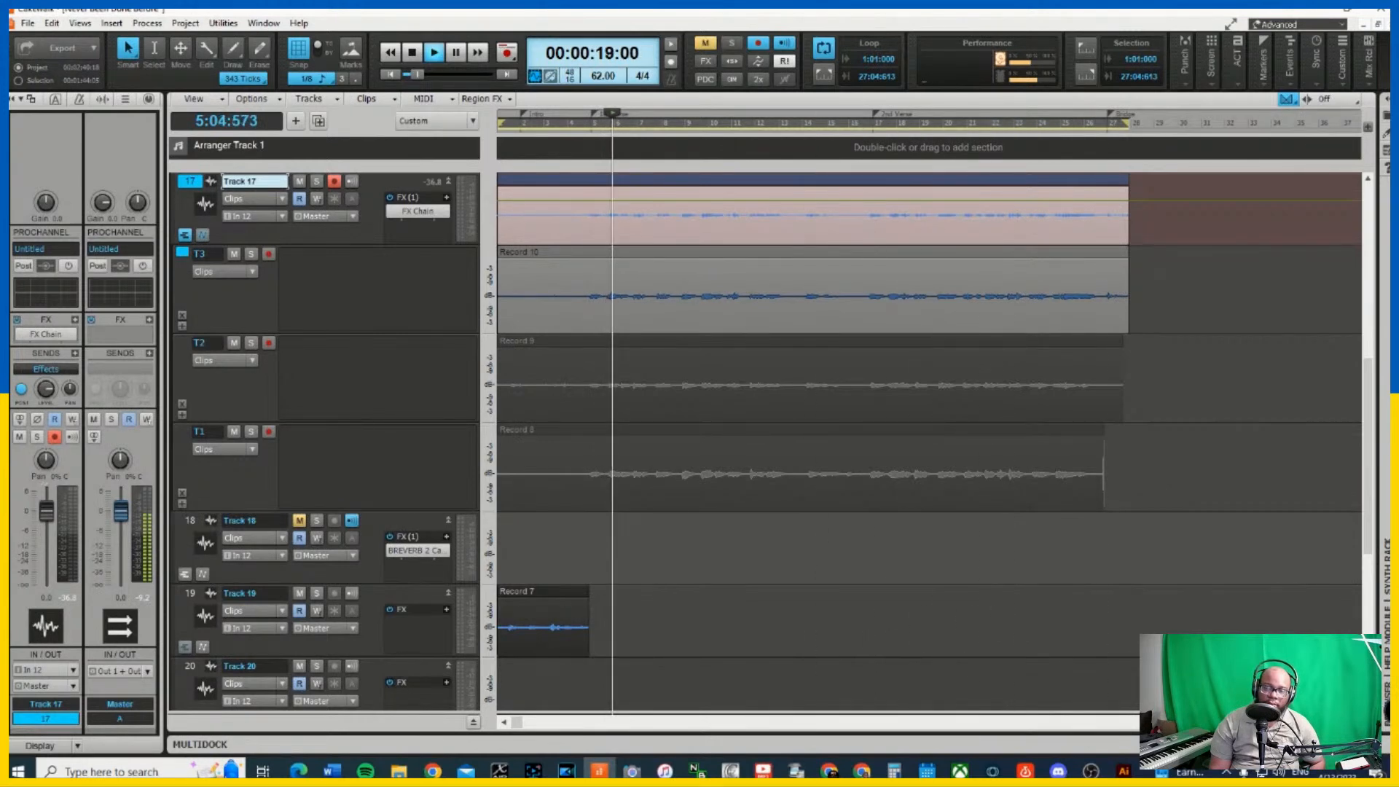
Compare the first-verse vocal by switching the looped playback to lane T2 and lane T1, ending with playback stopped
ctrl+scroll(685, 225, up, 3)
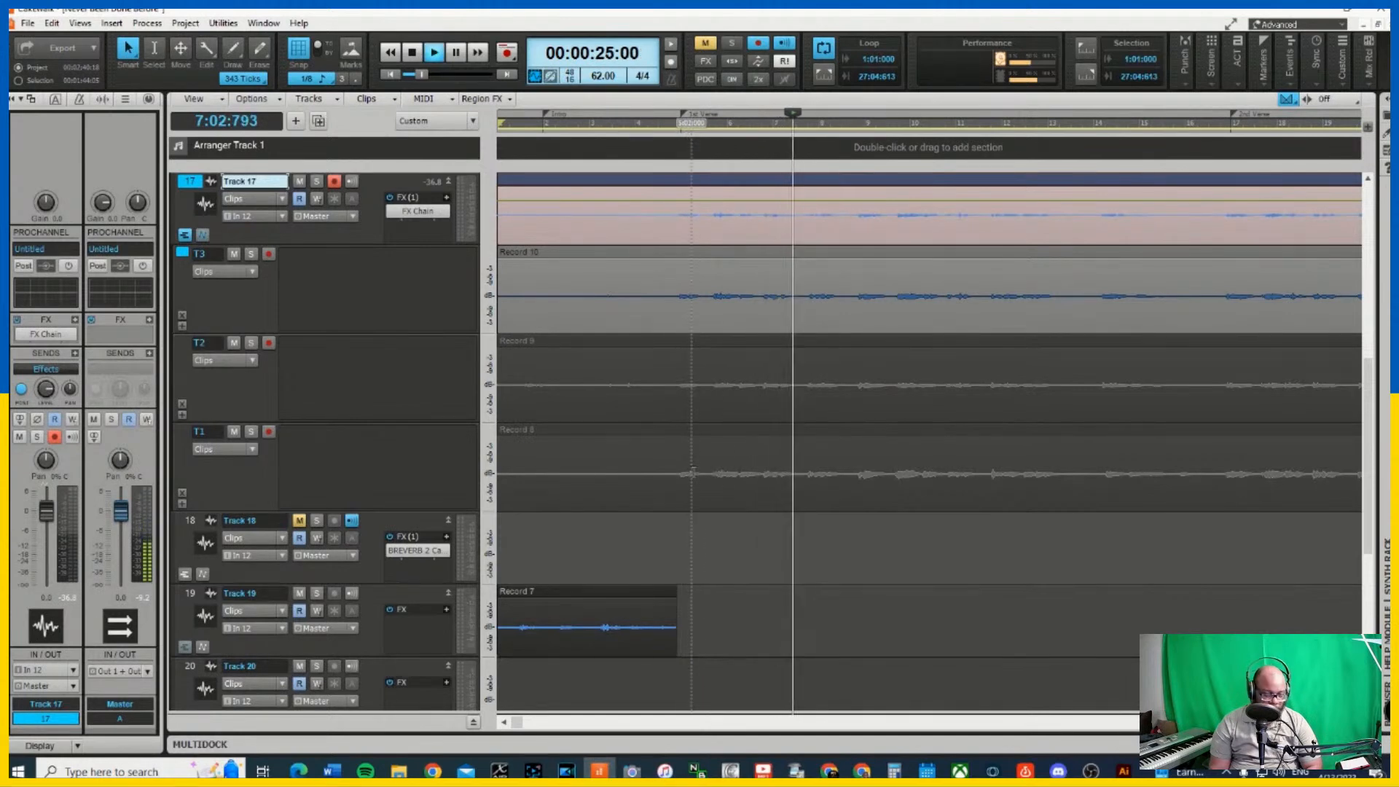
key(Down)
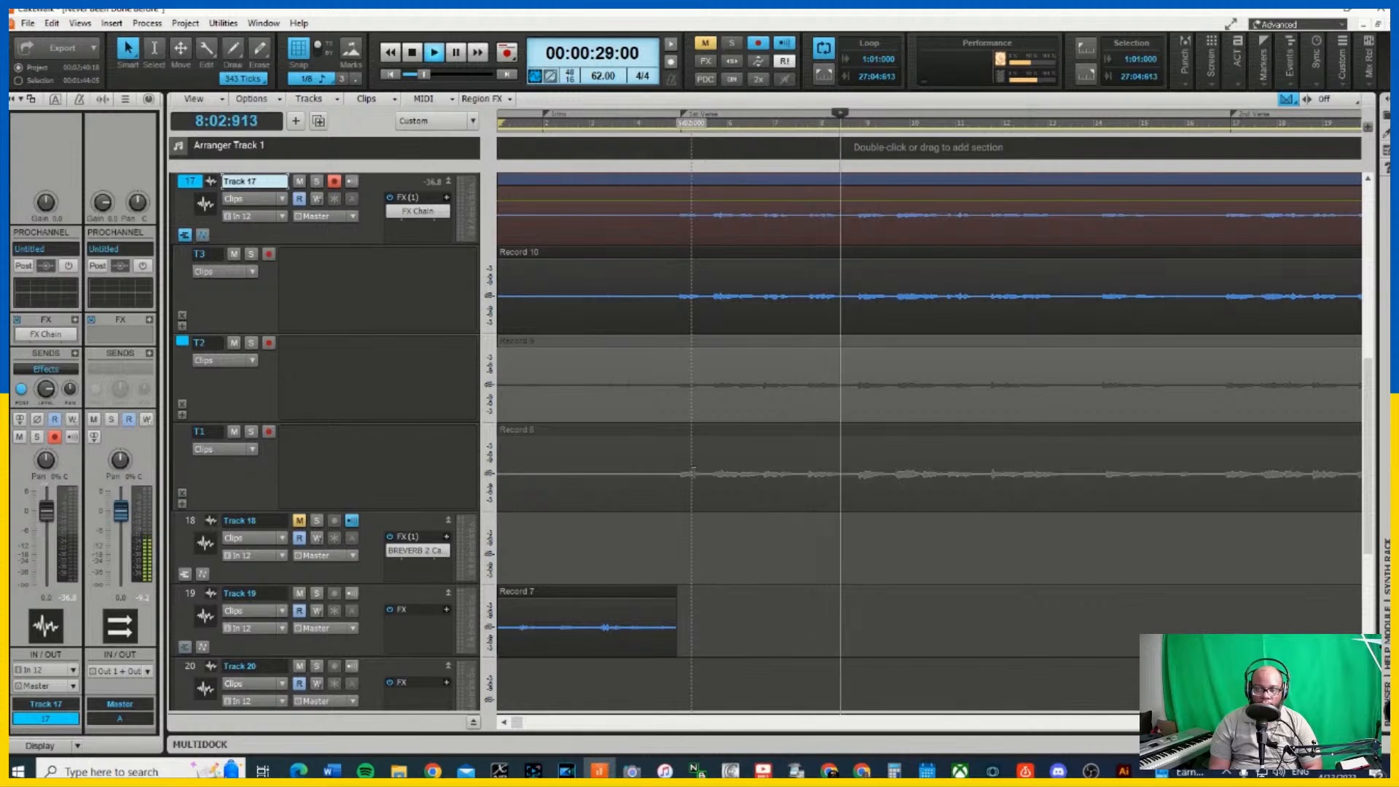
key(Down)
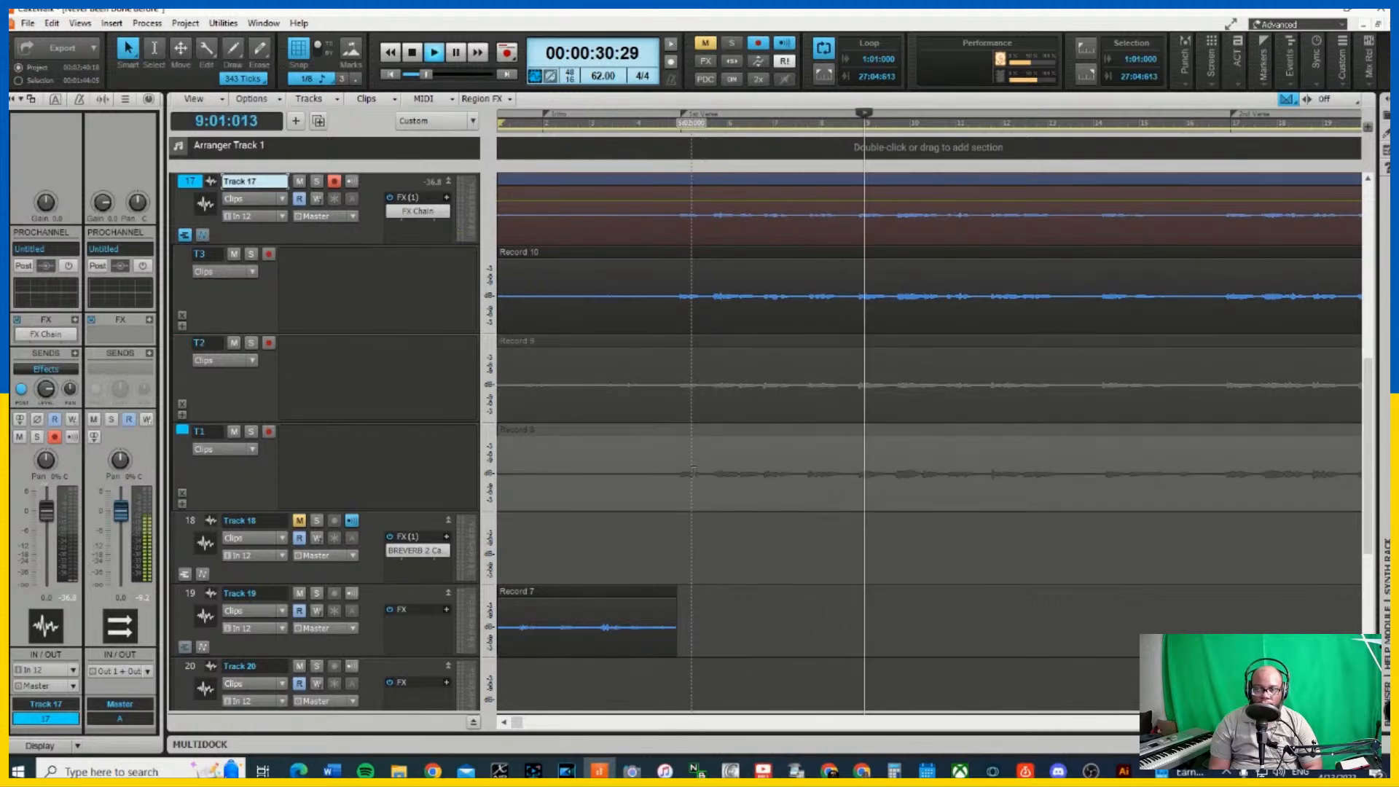
key(space)
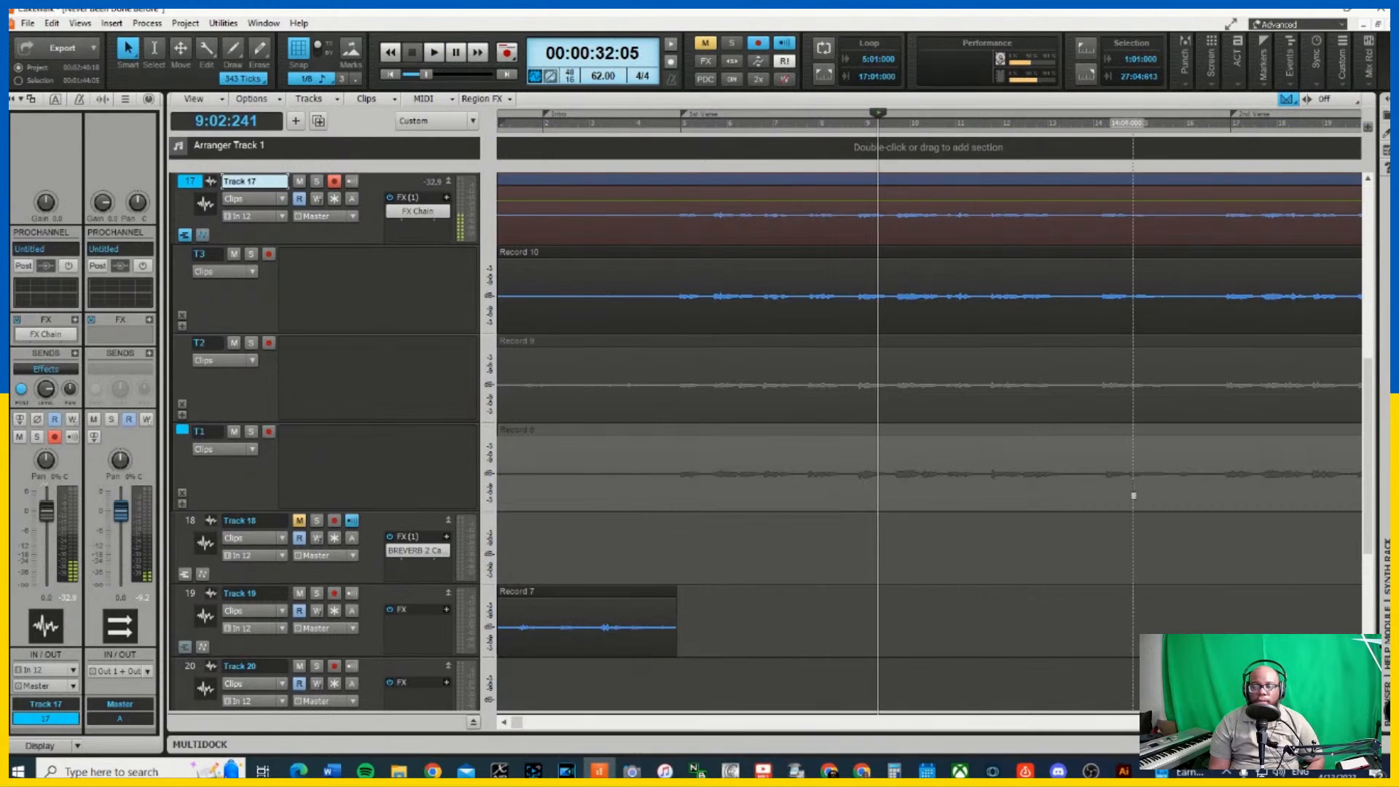
Play the opening phrases of the first verse from 4:03:480 with the timeline magnified, and stop playback
key(ctrl+Right)
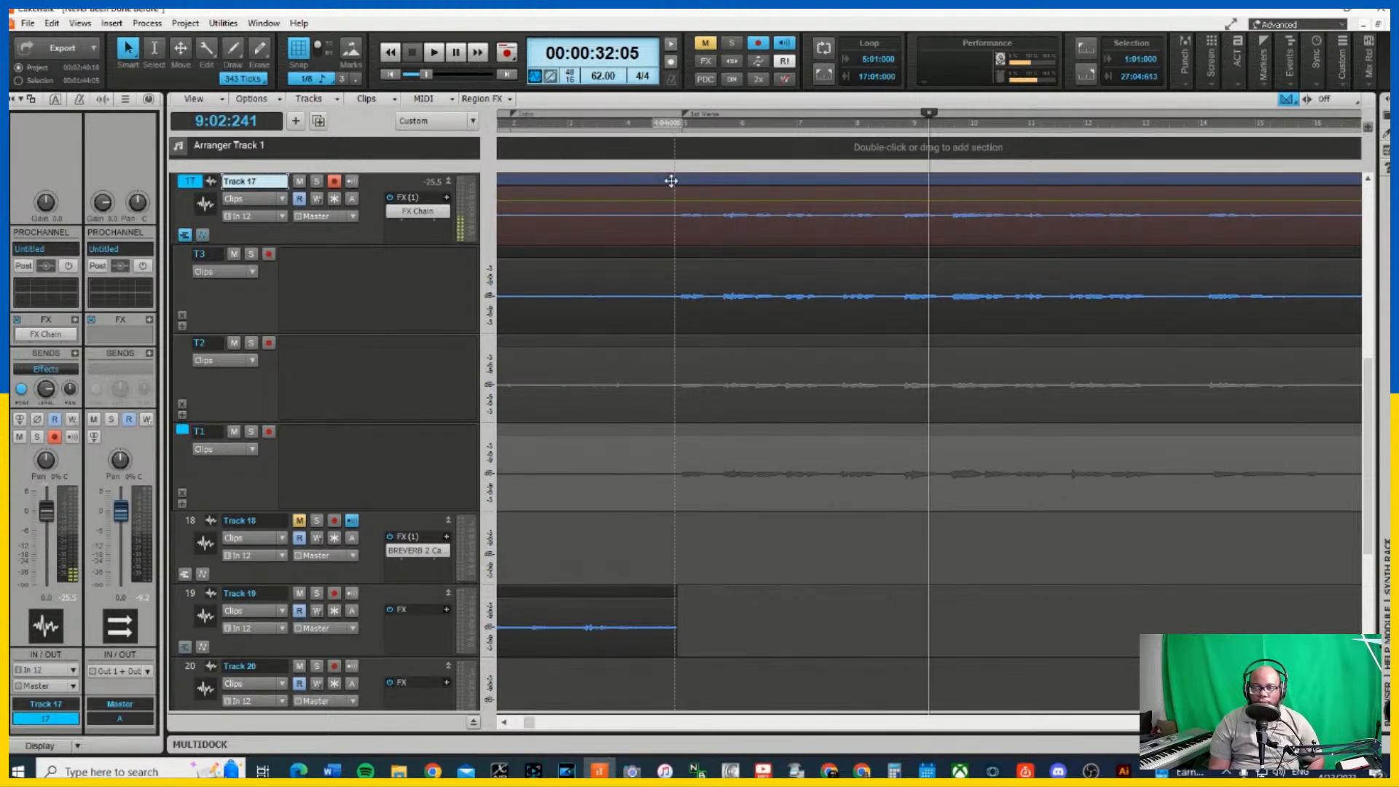
key(space)
click(665, 109)
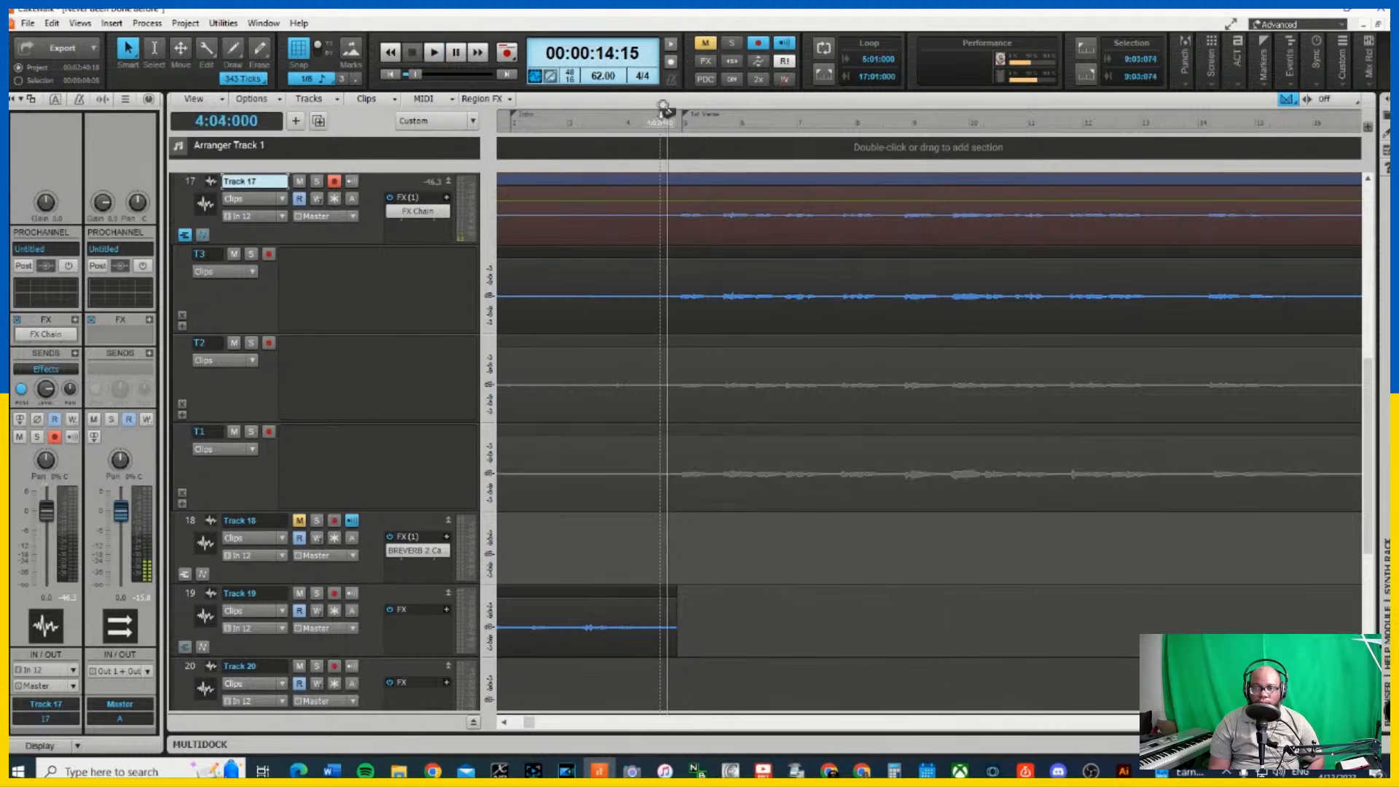
click(664, 114)
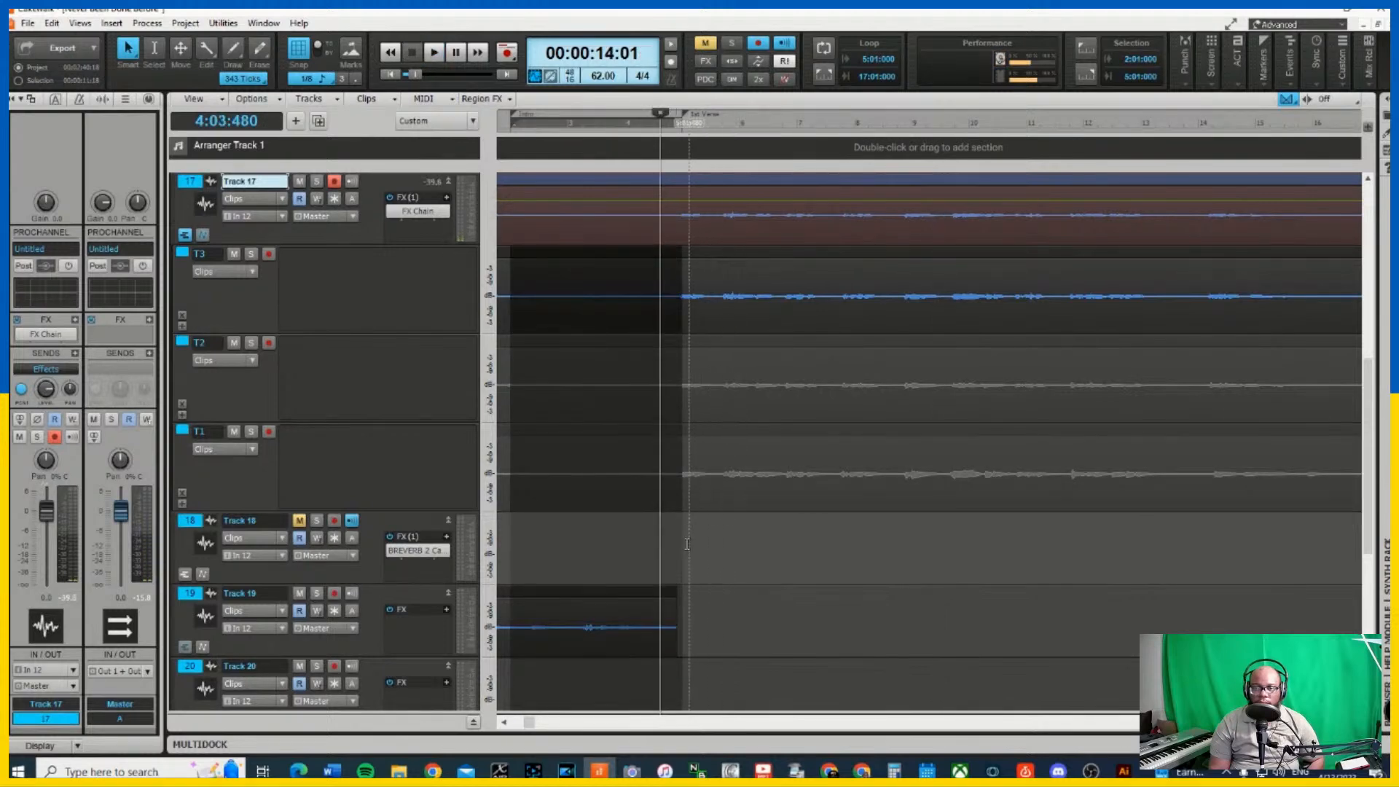
click(679, 327)
key(space)
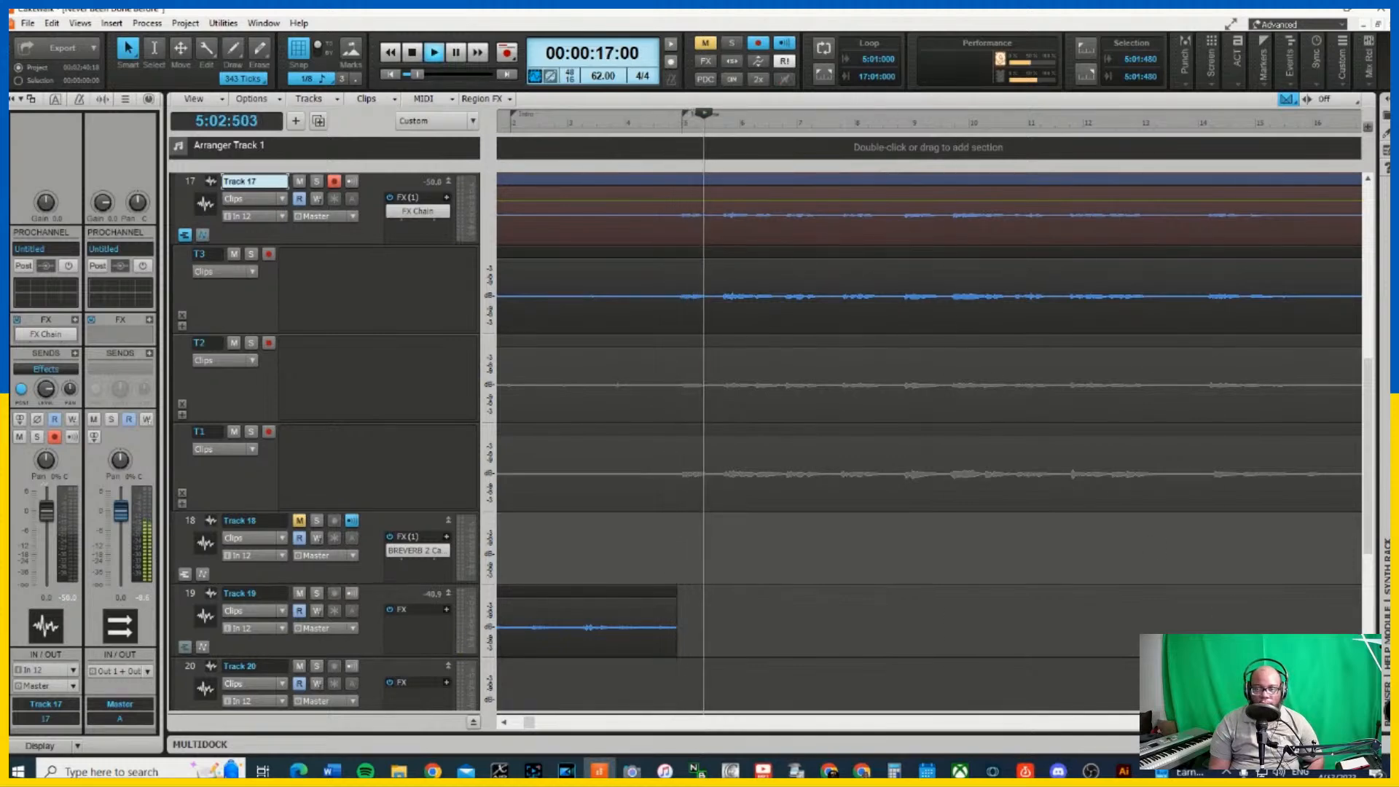
key(ctrl+Right)
key(ctrl+Right)
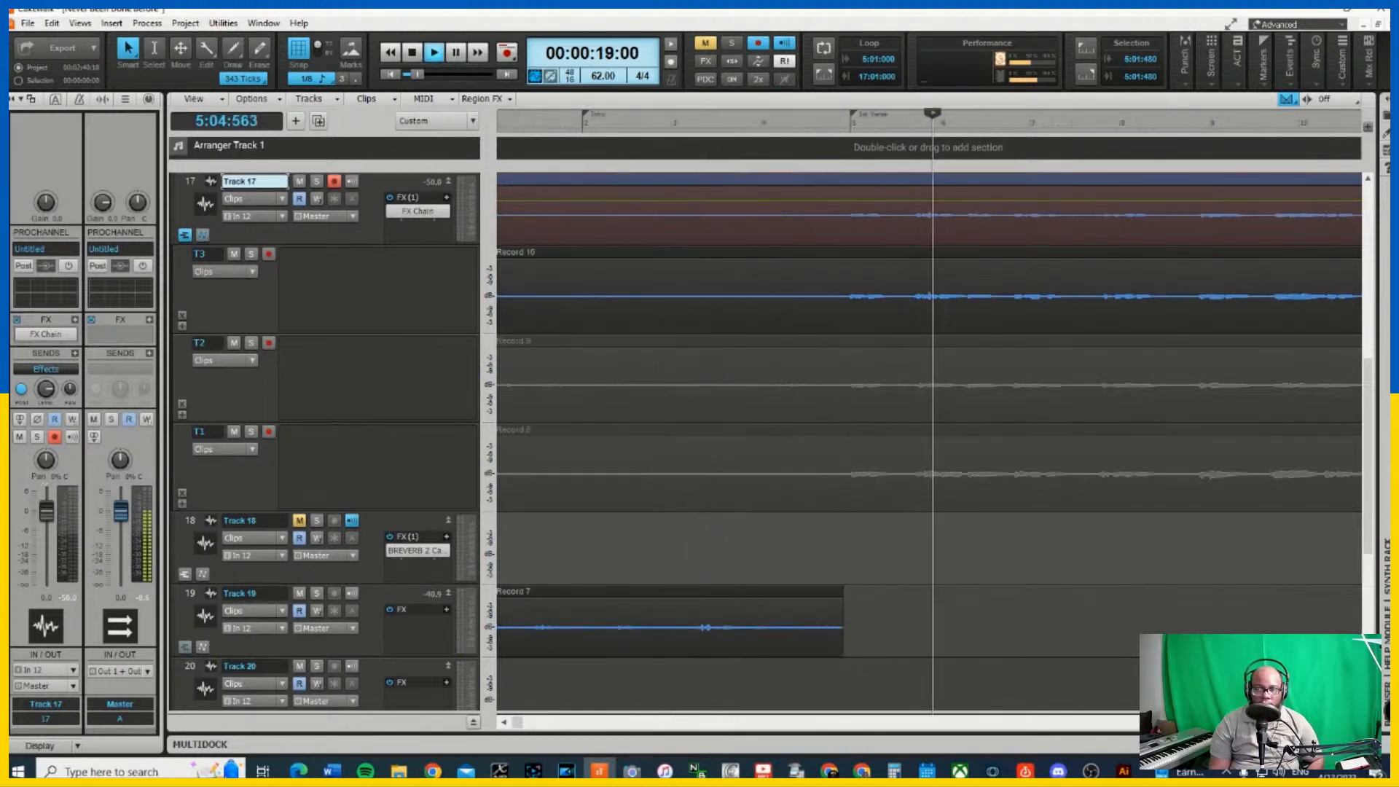
key(space)
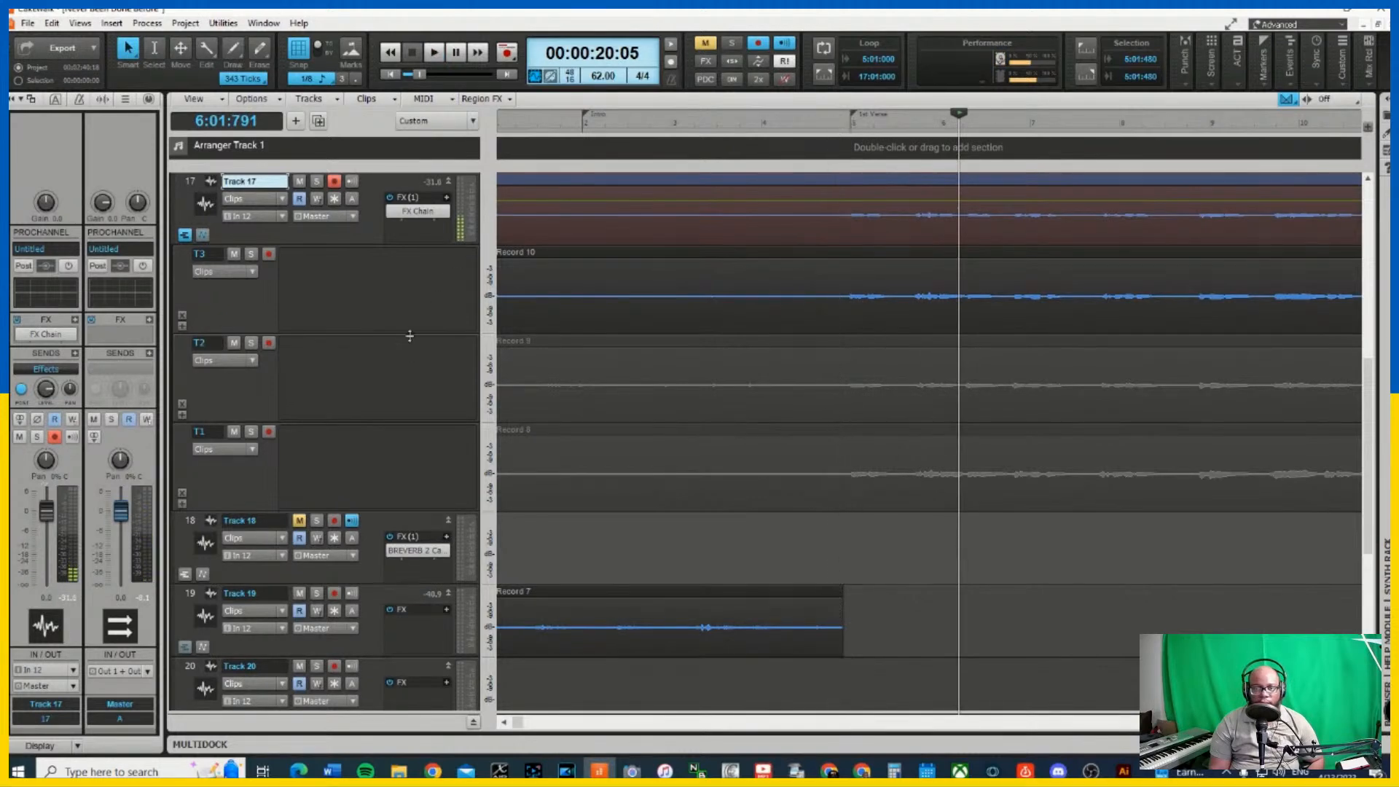
Enlarge Track 17's take lanes and comp the first-verse phrases in lane T3, splitting all takes up to 7:03:482
key(ctrl+Down)
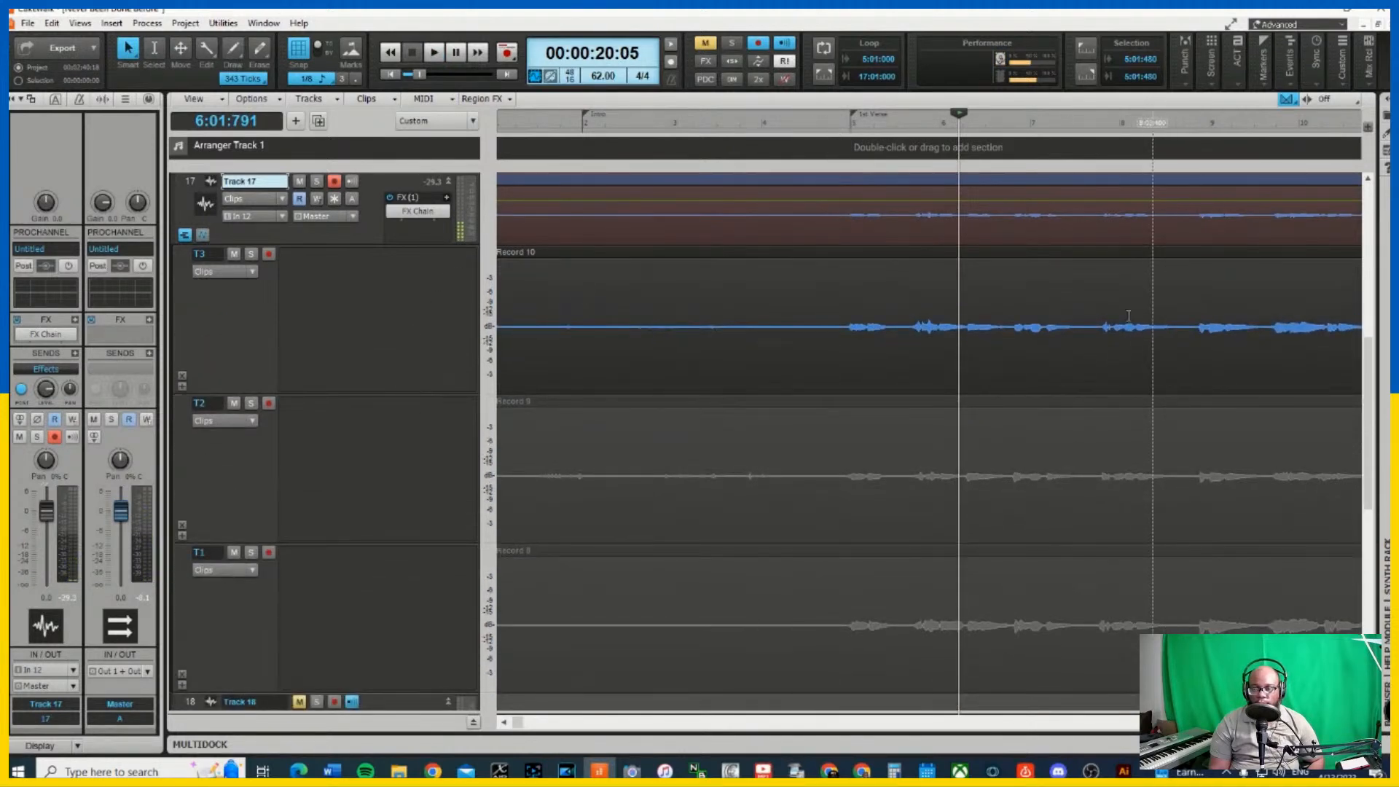
drag(831, 343, 963, 352)
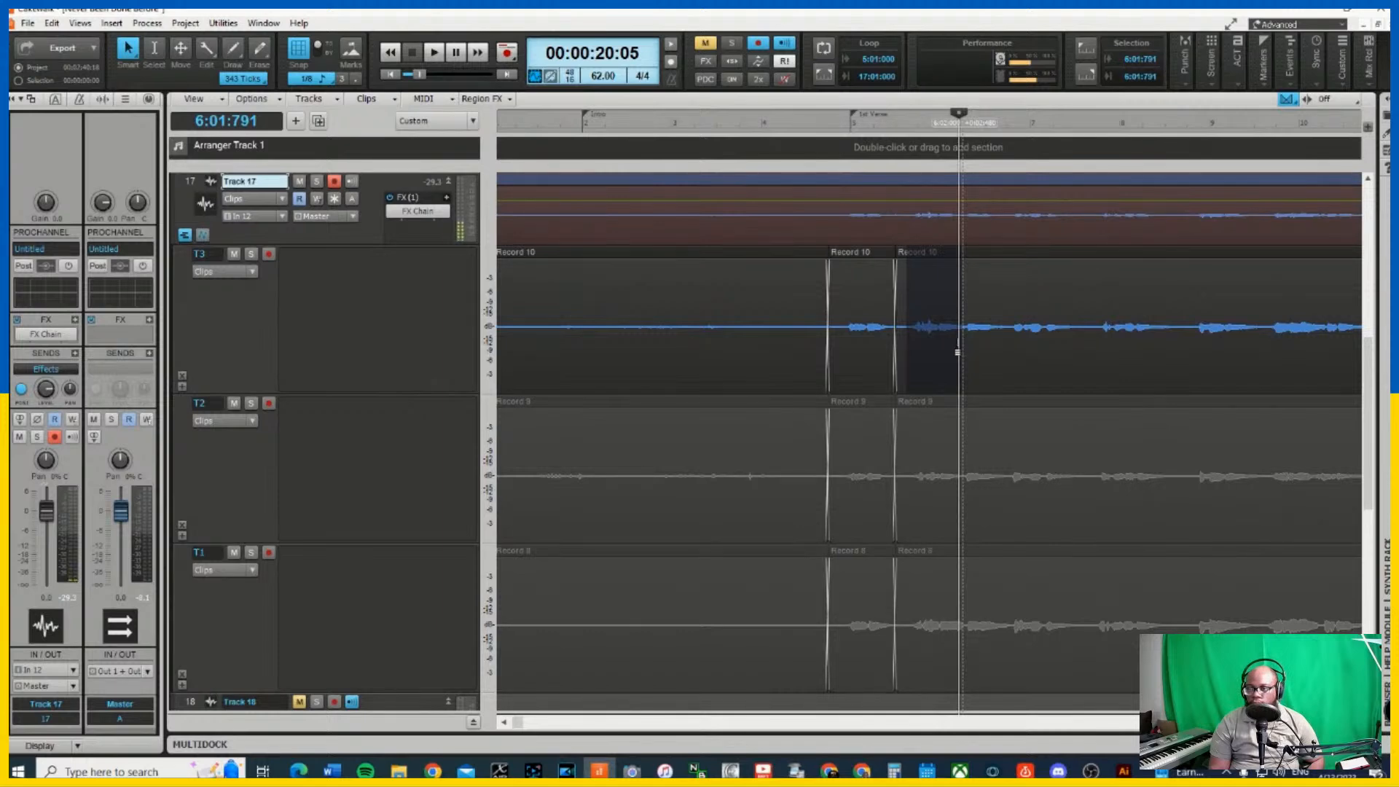
drag(958, 353, 1086, 353)
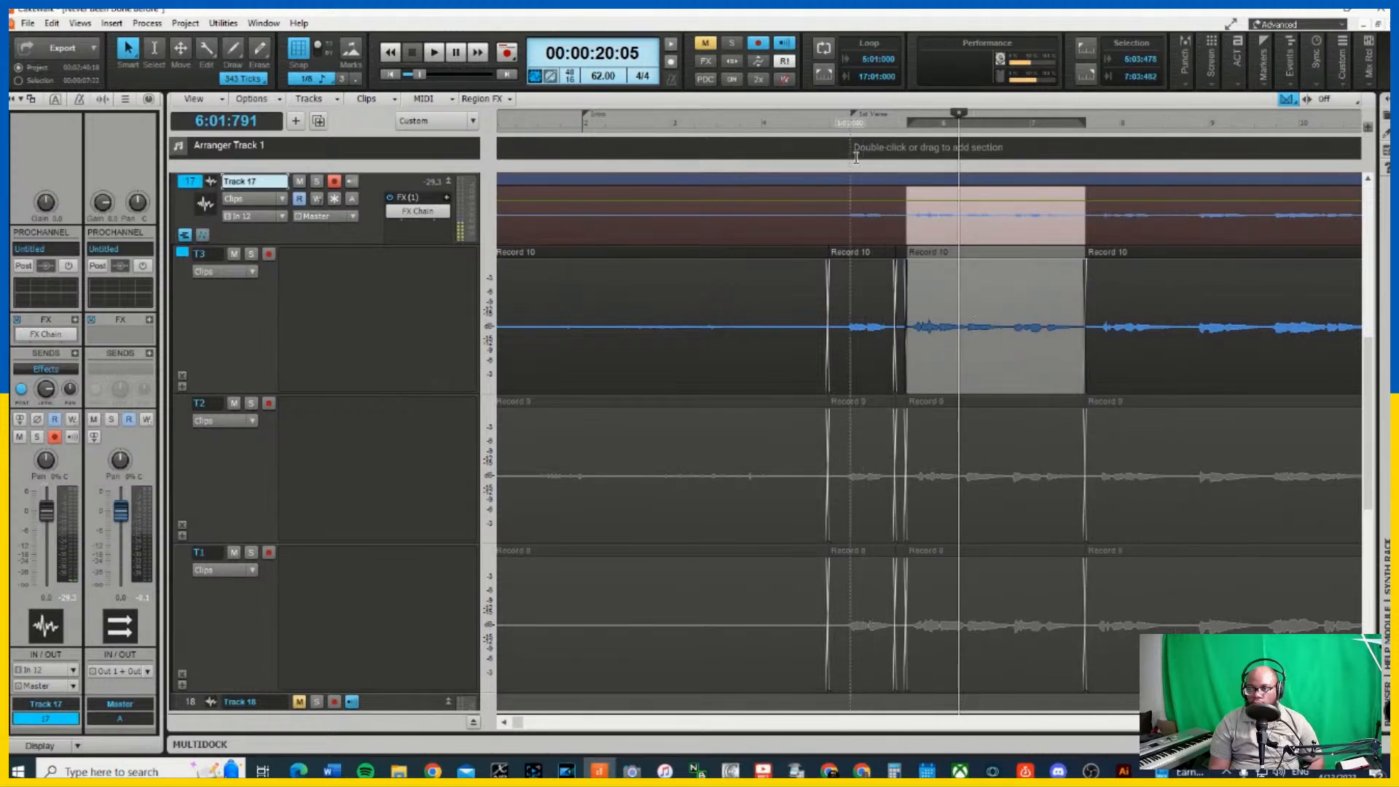
Play back the newly comped phrases from within measure 5 and stop in measure 7
click(886, 124)
key(space)
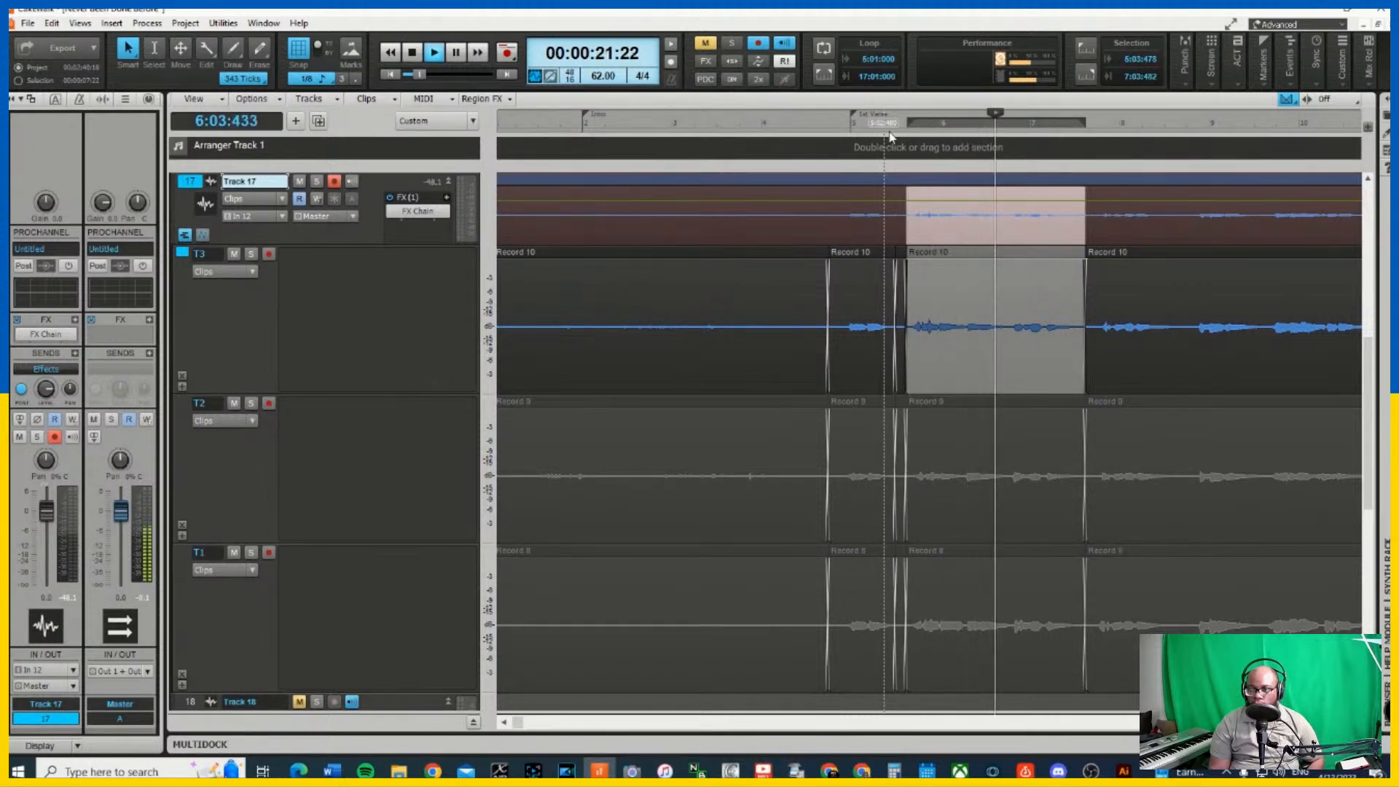
key(space)
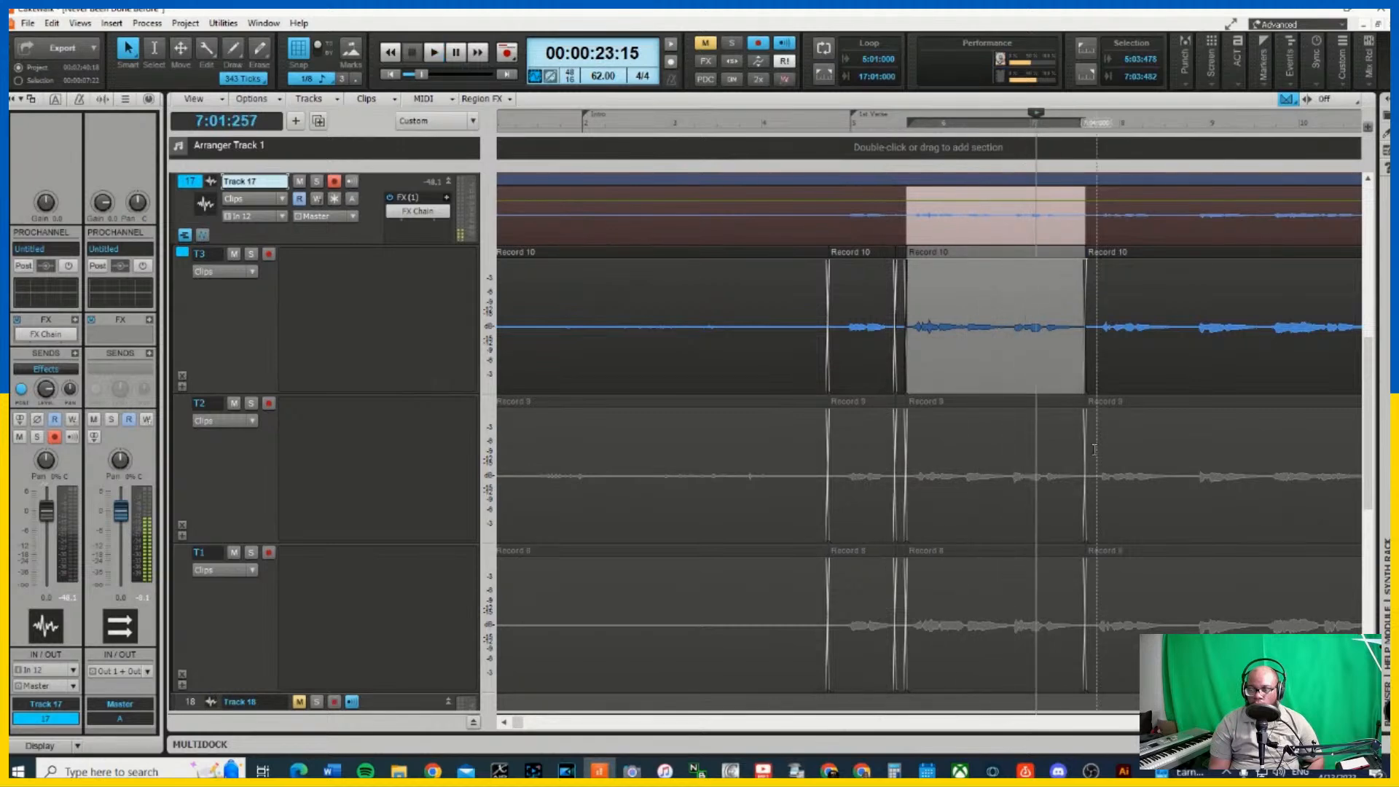
Comp further first-verse phrases in lane T3, splitting all takes up to 9:03:482, and set the playback position to 9:02:000
drag(1010, 340, 1264, 351)
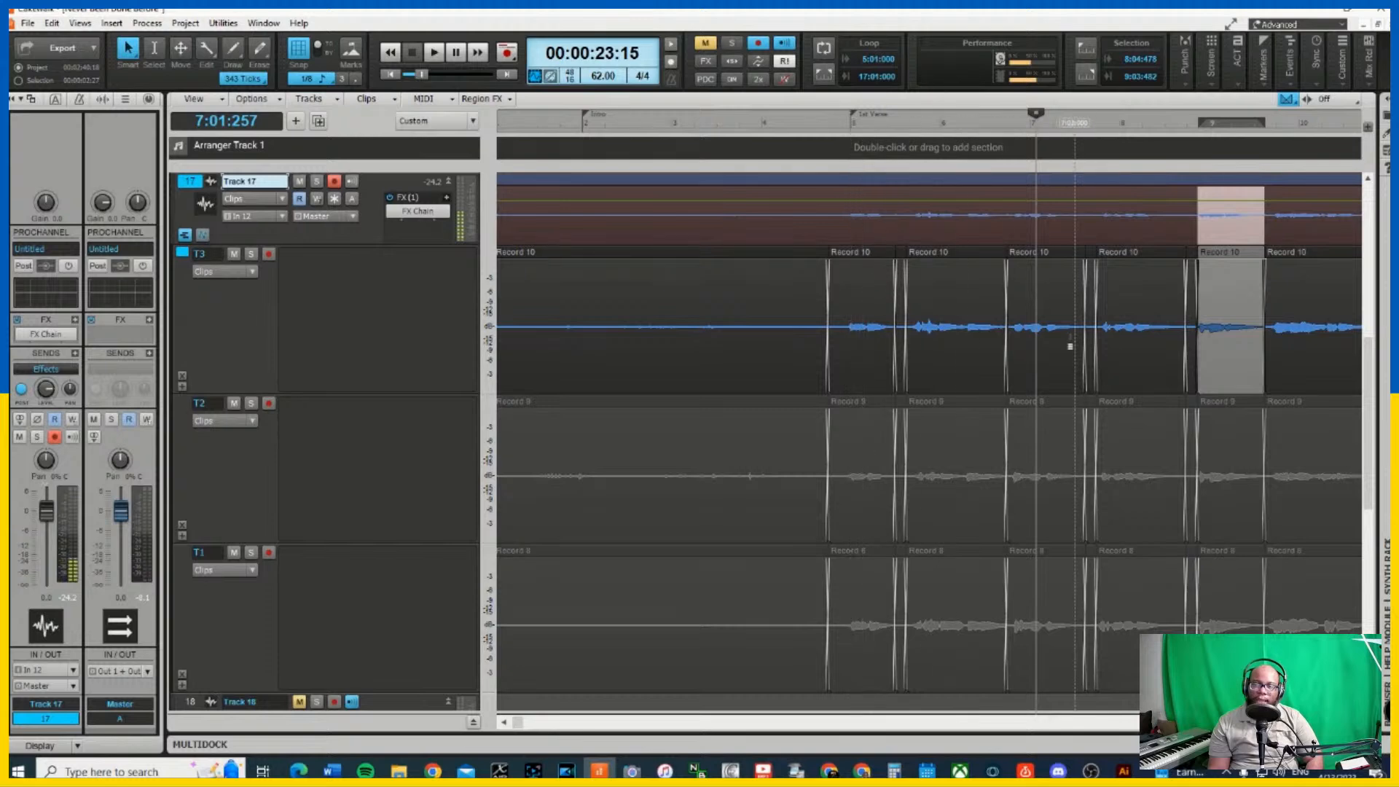
scroll(929, 419, right, 5)
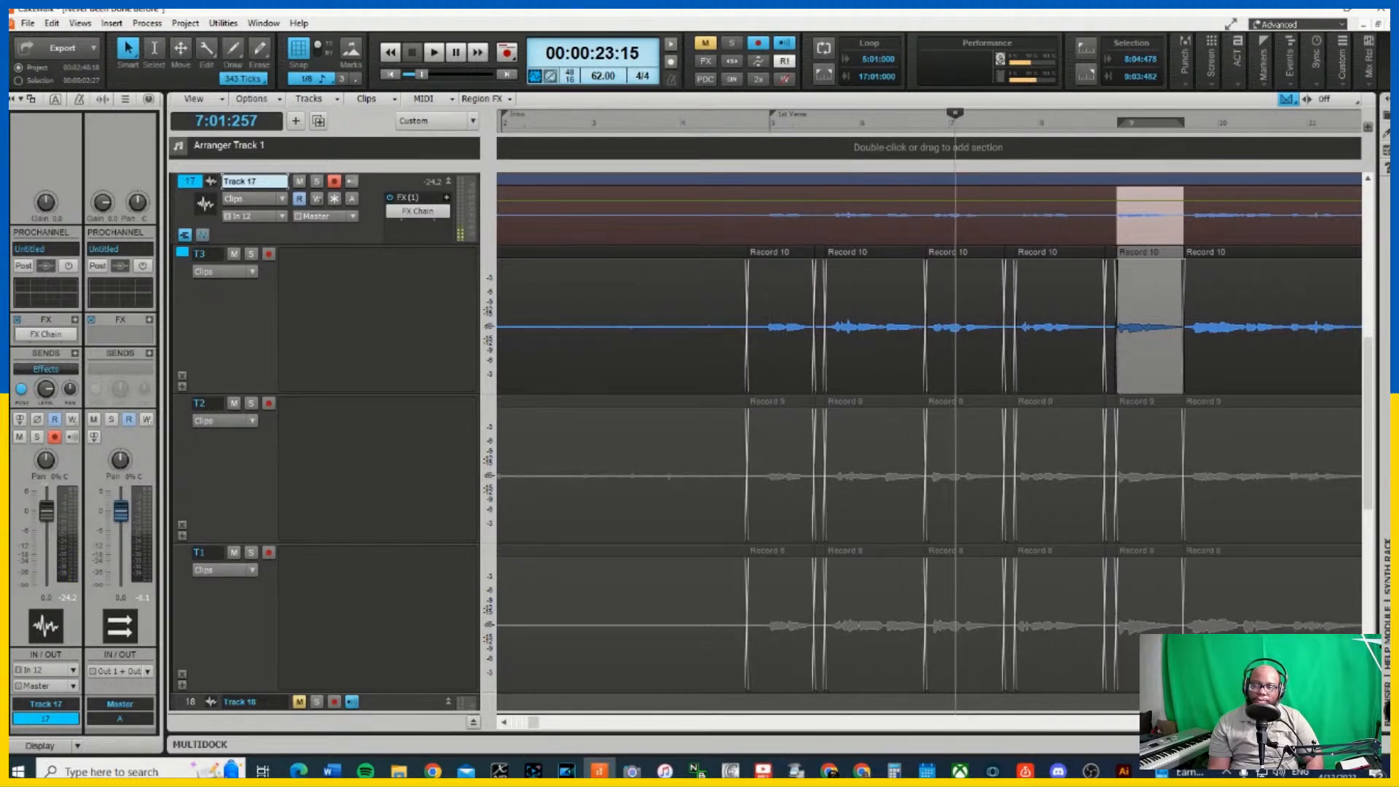
scroll(816, 328, right, 5)
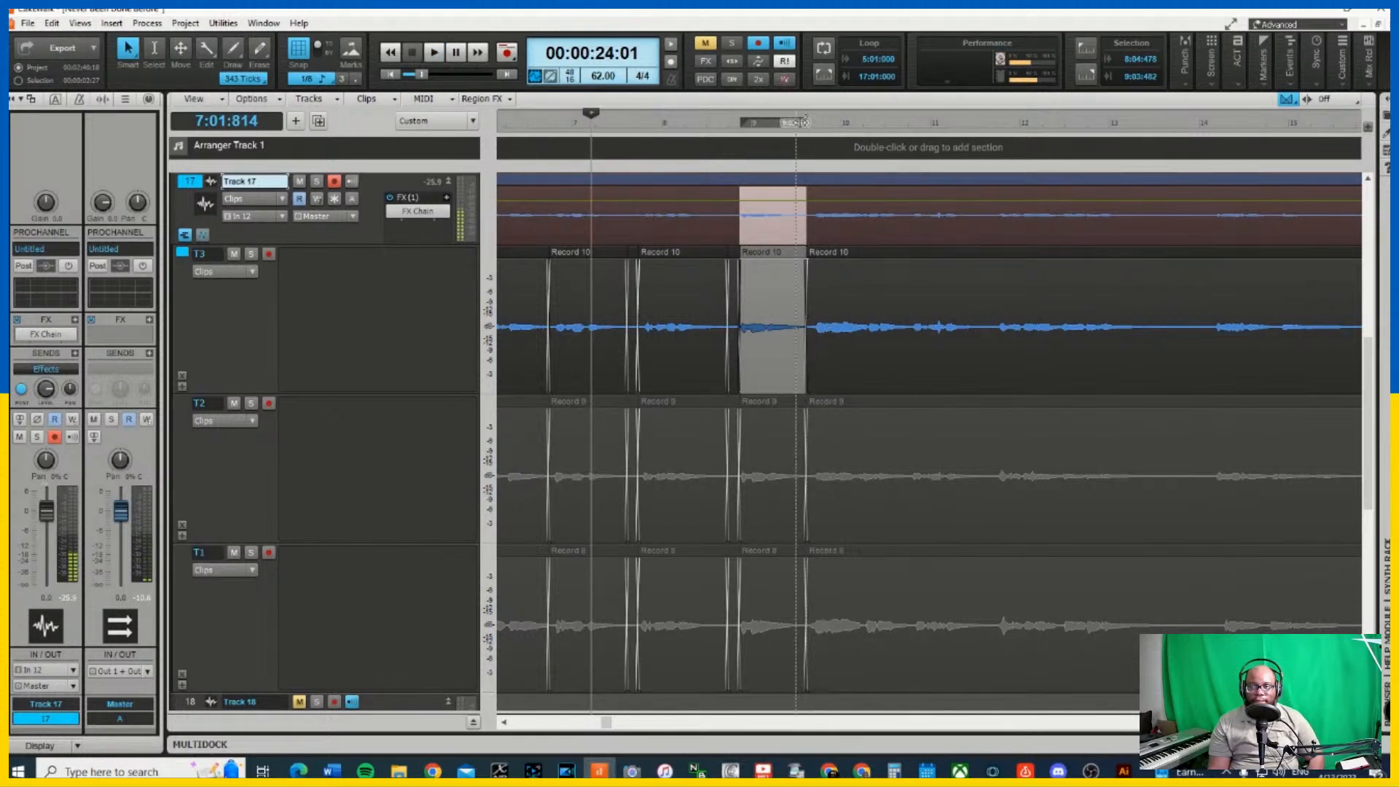
click(781, 130)
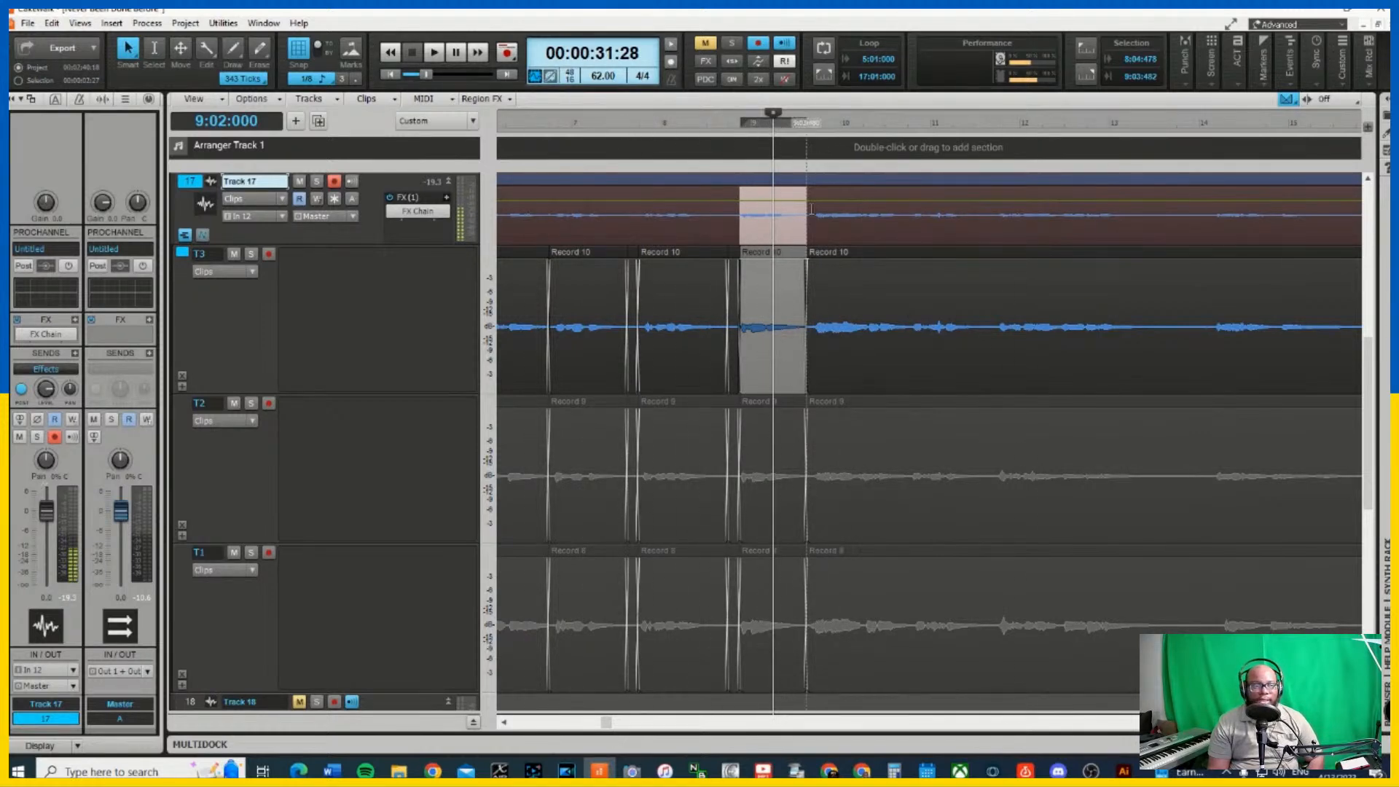
Play from 9:02:000 into measure 10, and comp the next phrase in lane T3 from about 9:03:480 to 10:04:000
key(space)
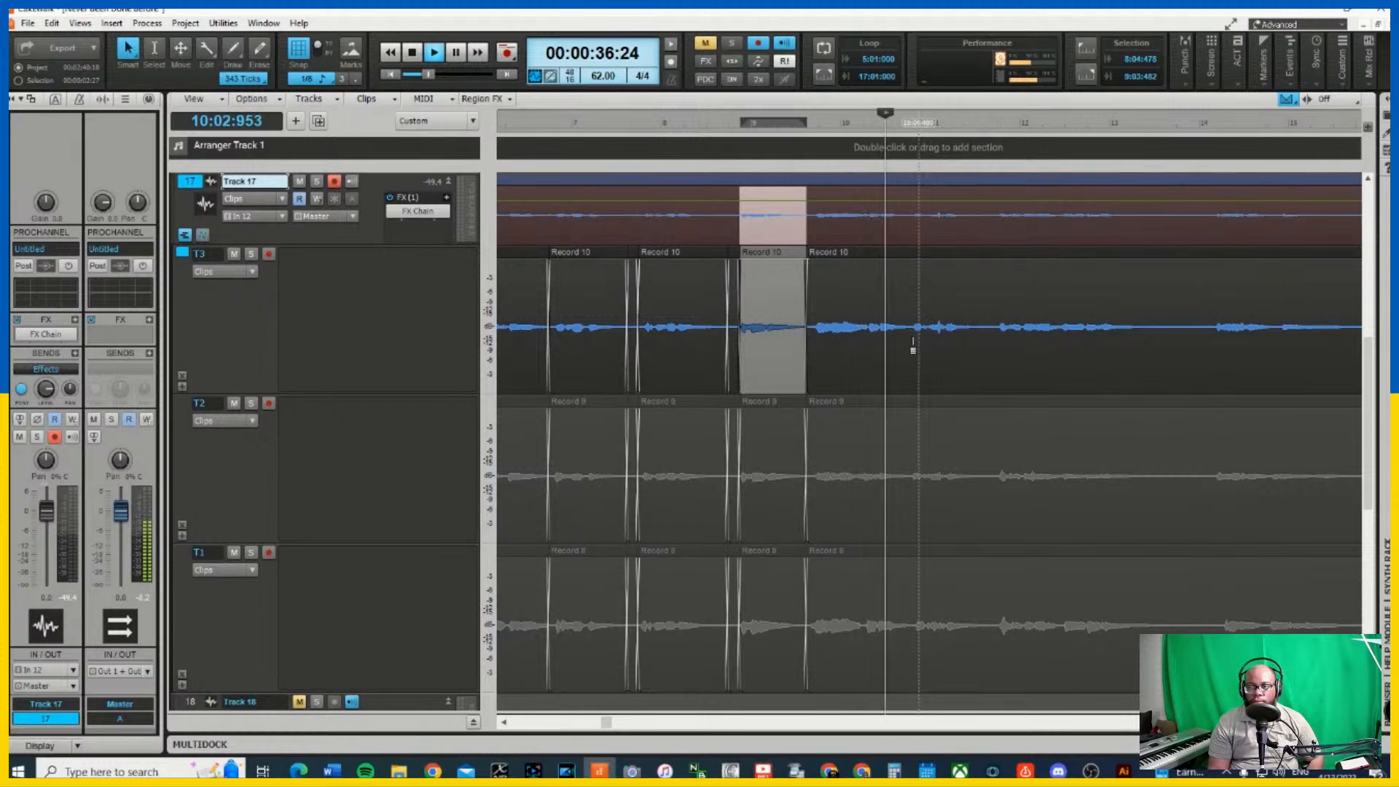
key(space)
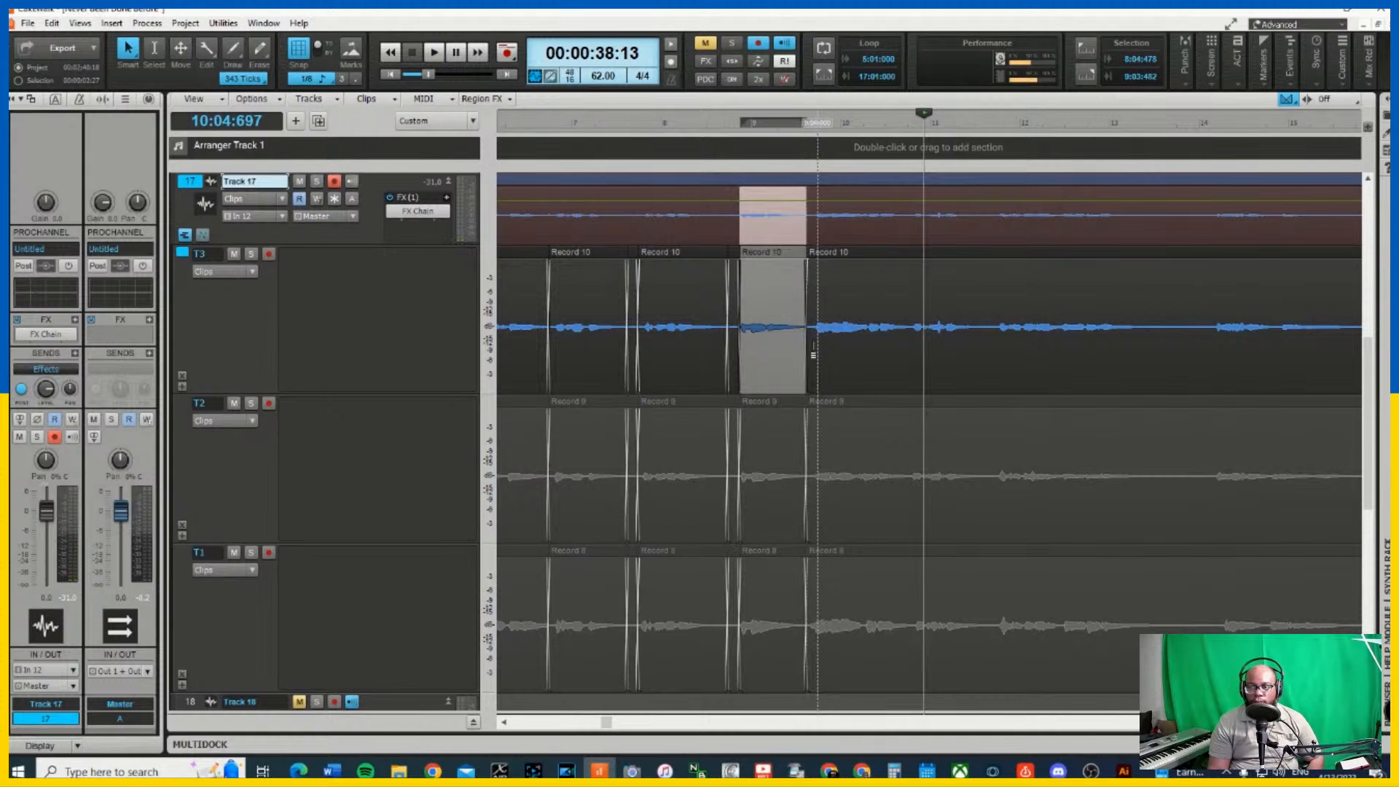
click(1354, 722)
click(1355, 722)
click(1355, 722)
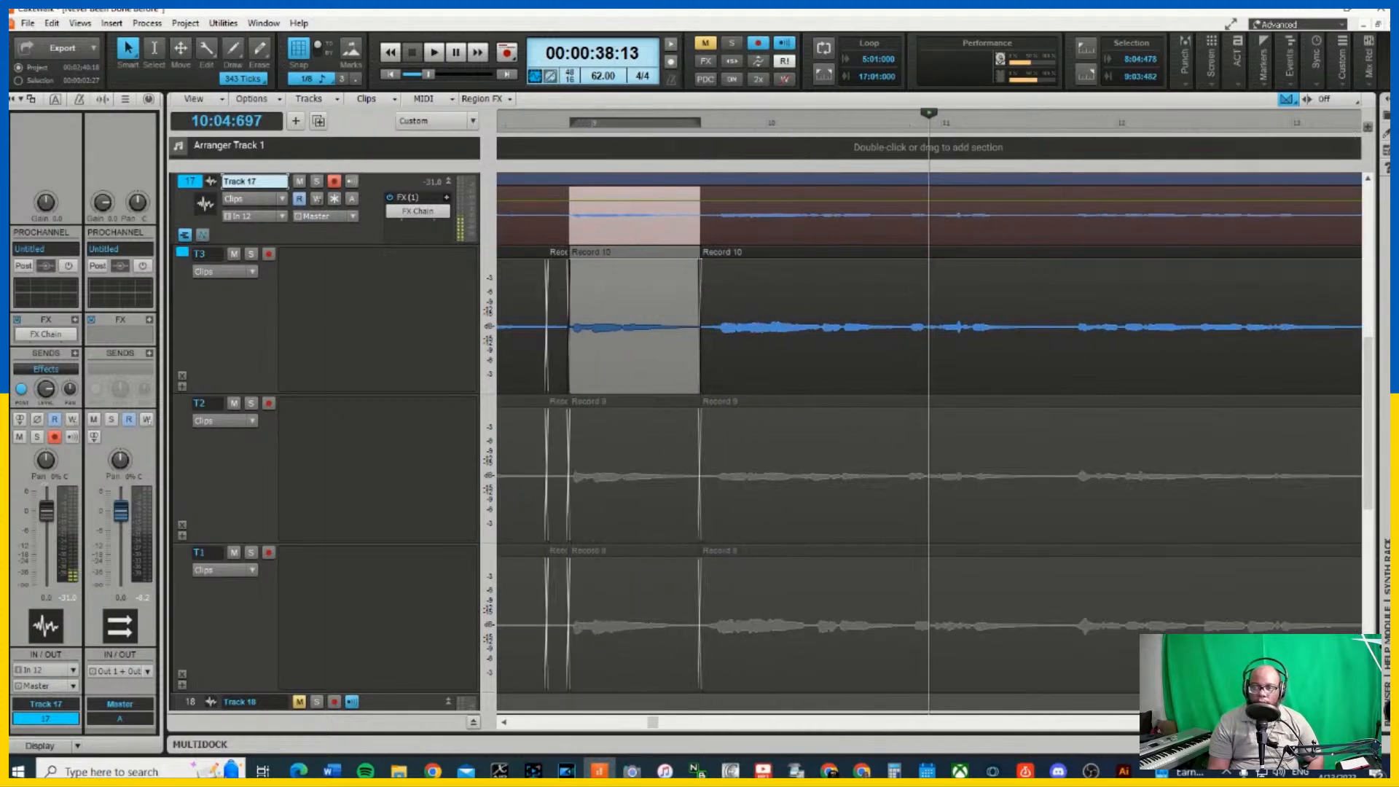
click(1355, 723)
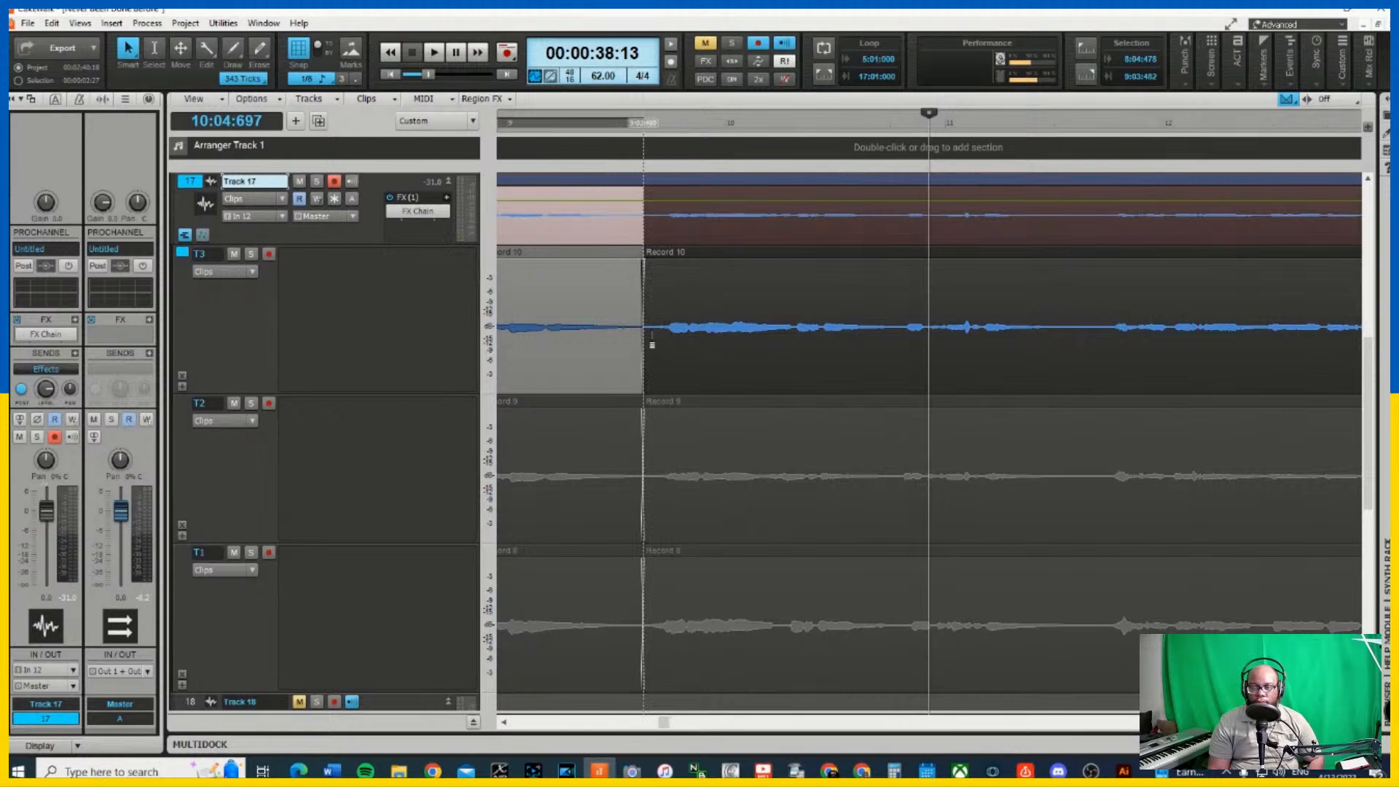
drag(651, 350, 890, 390)
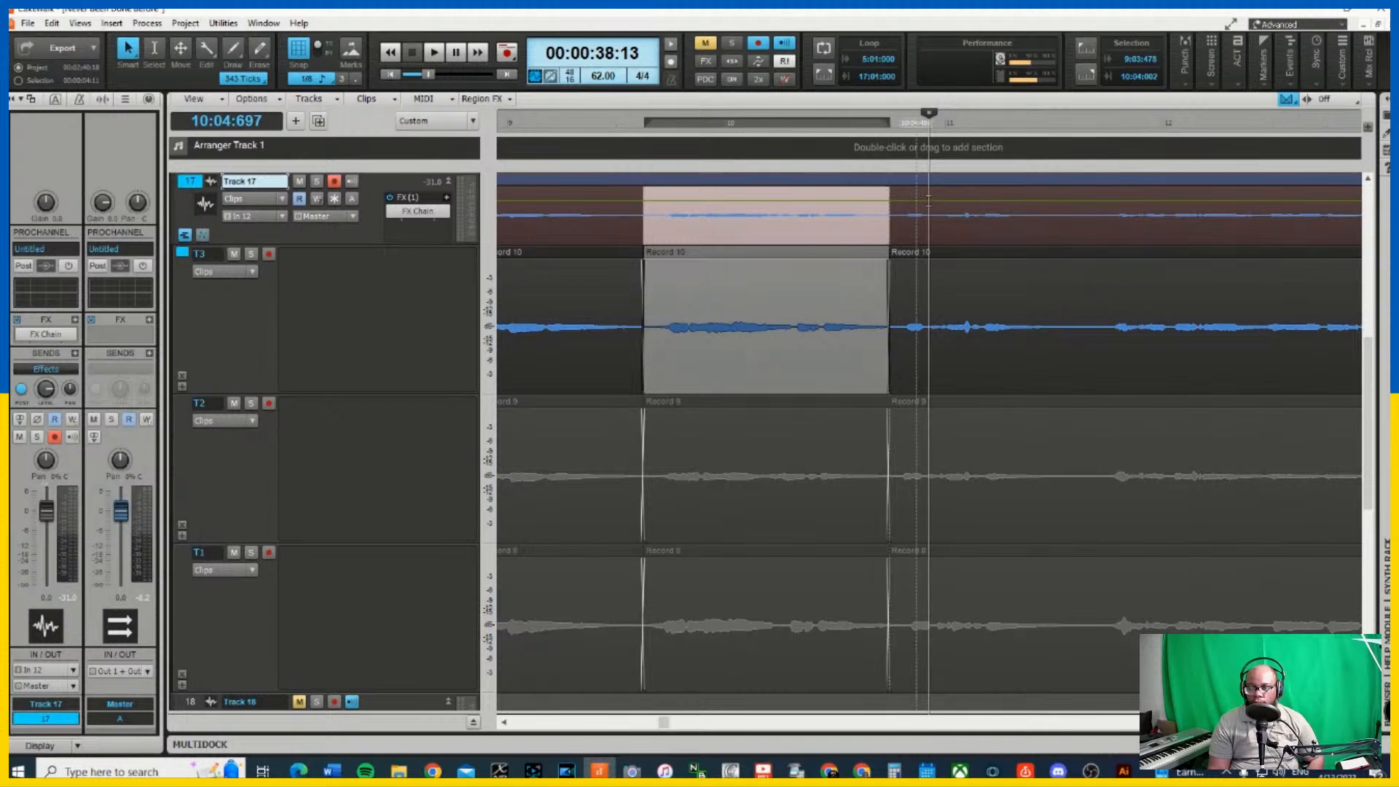
Play on from 10:04:000, comp lane T3 up to about 11:03:480, and set the playback position to 11:04:000
click(894, 134)
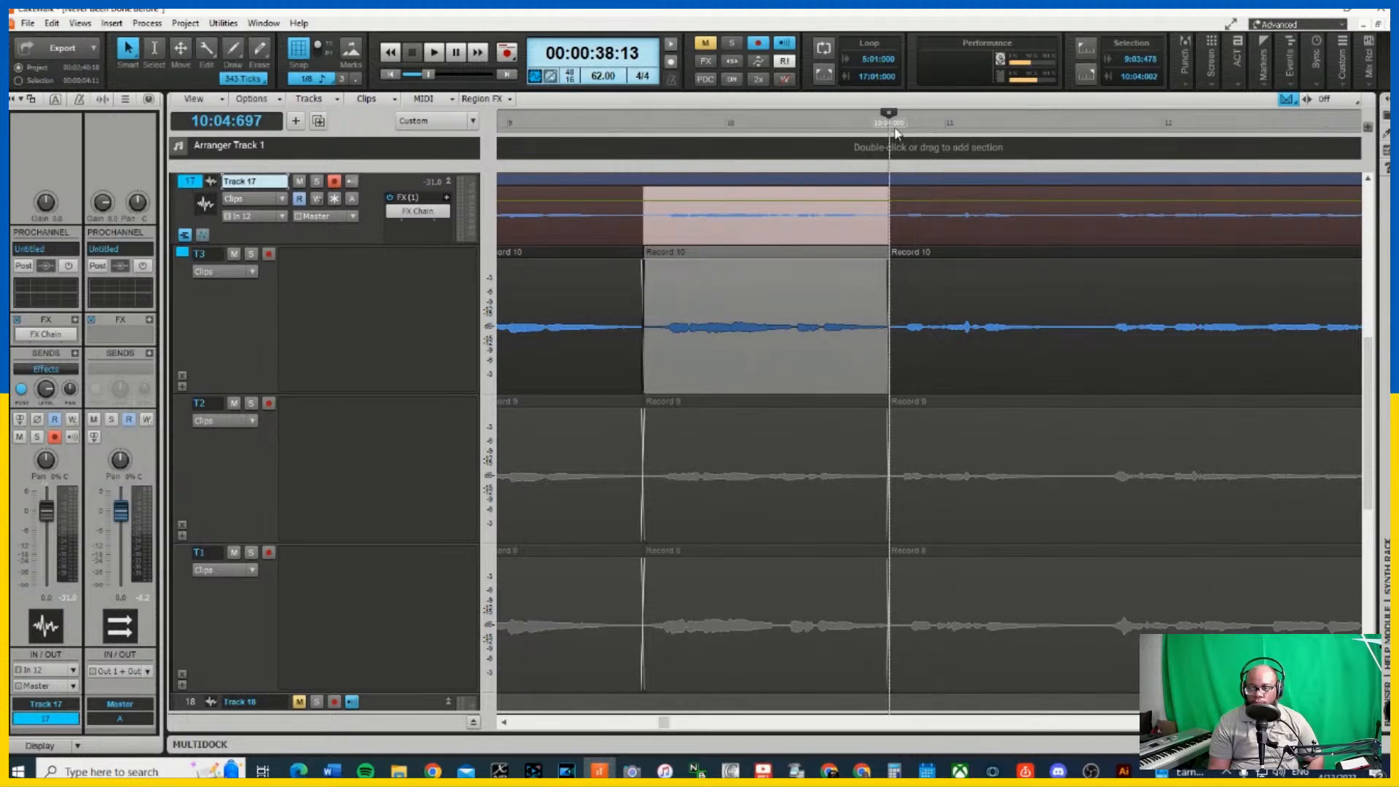
key(space)
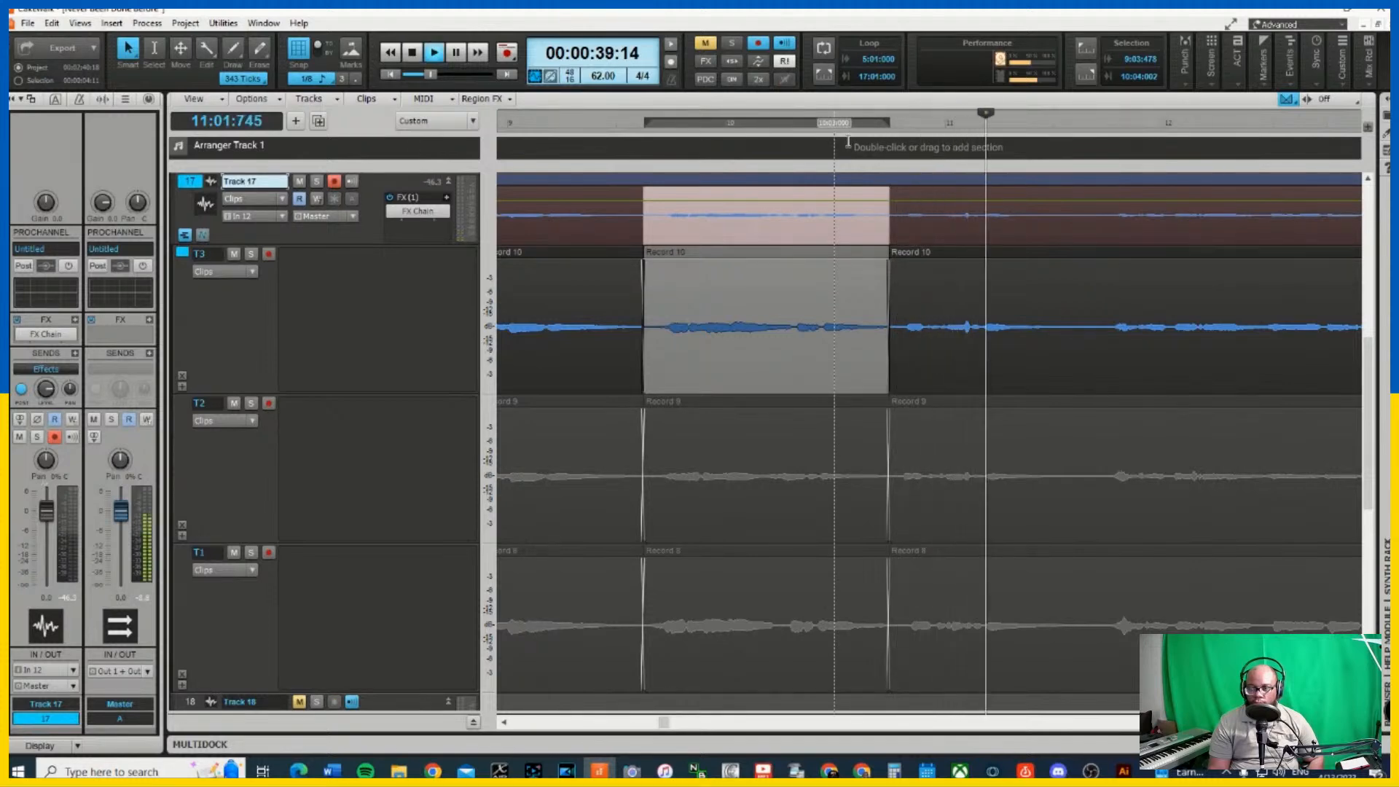
key(space)
drag(897, 352, 1076, 352)
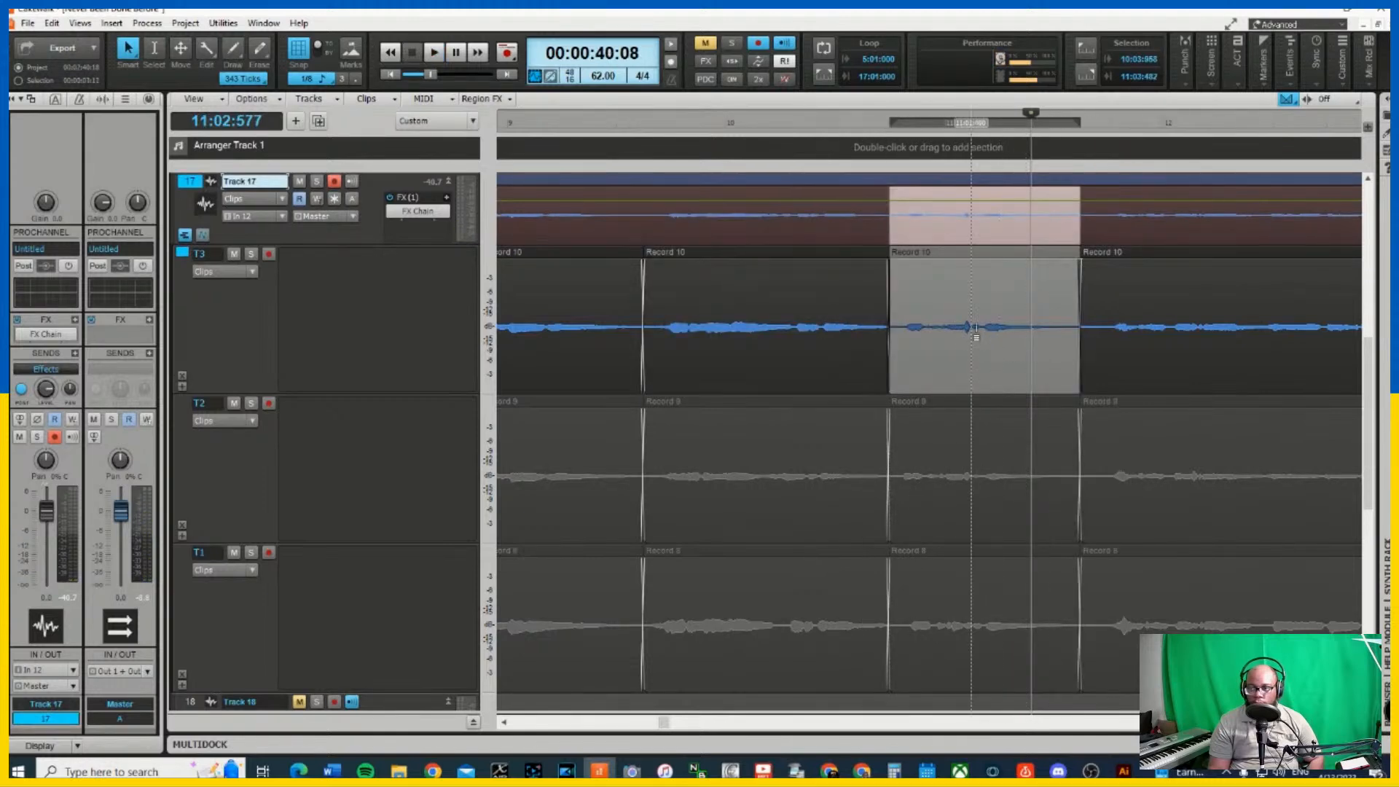
click(1099, 339)
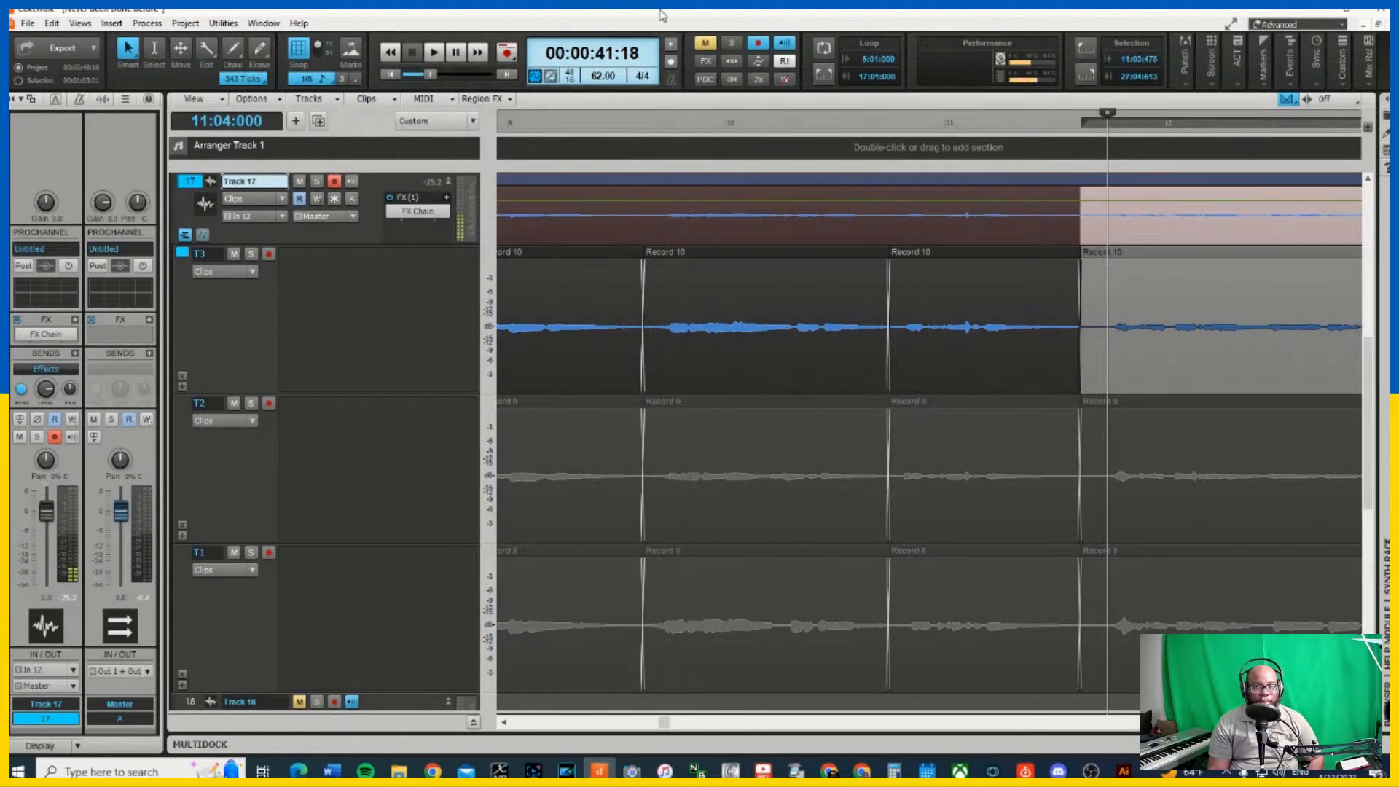
Review the project's recording mode and take behavior preferences, and close them without changes
right_click(508, 58)
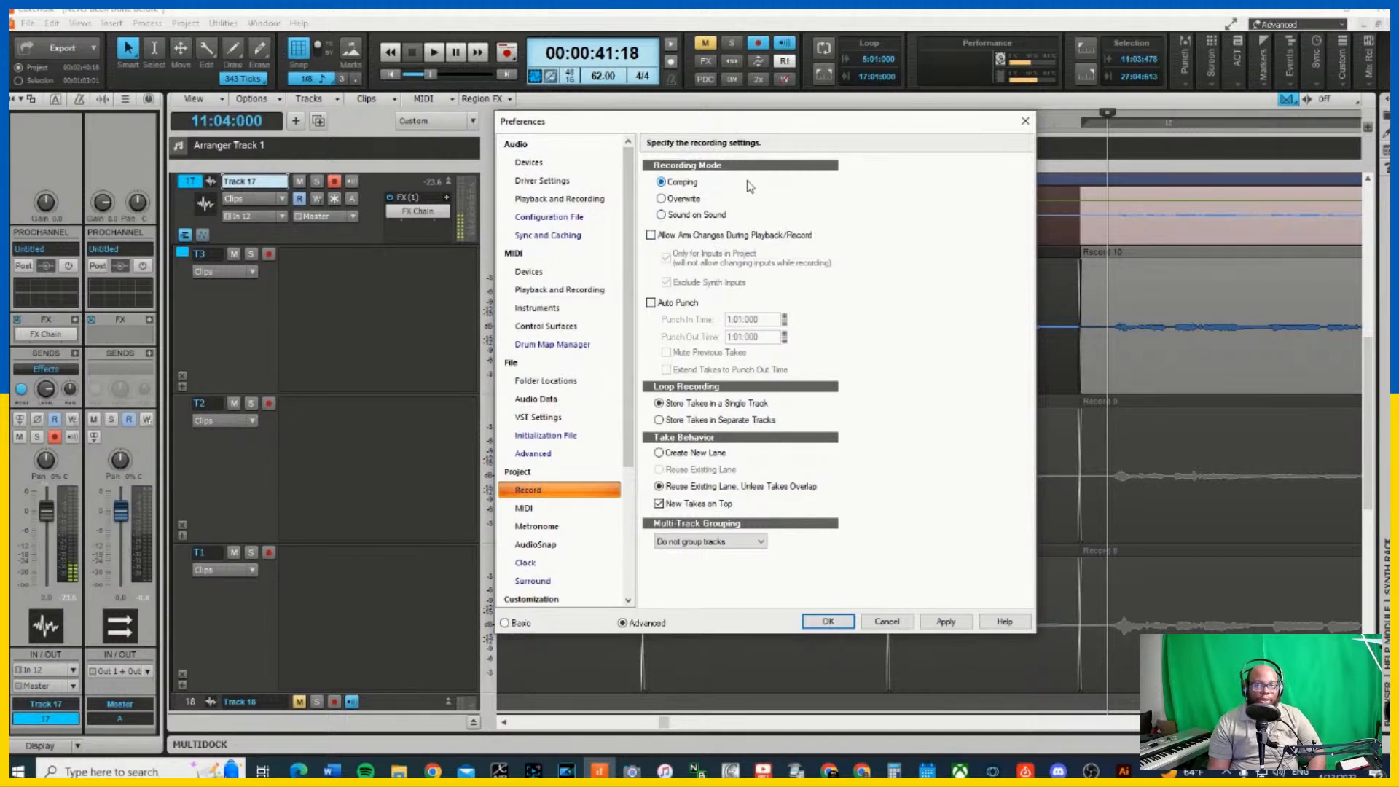
click(887, 621)
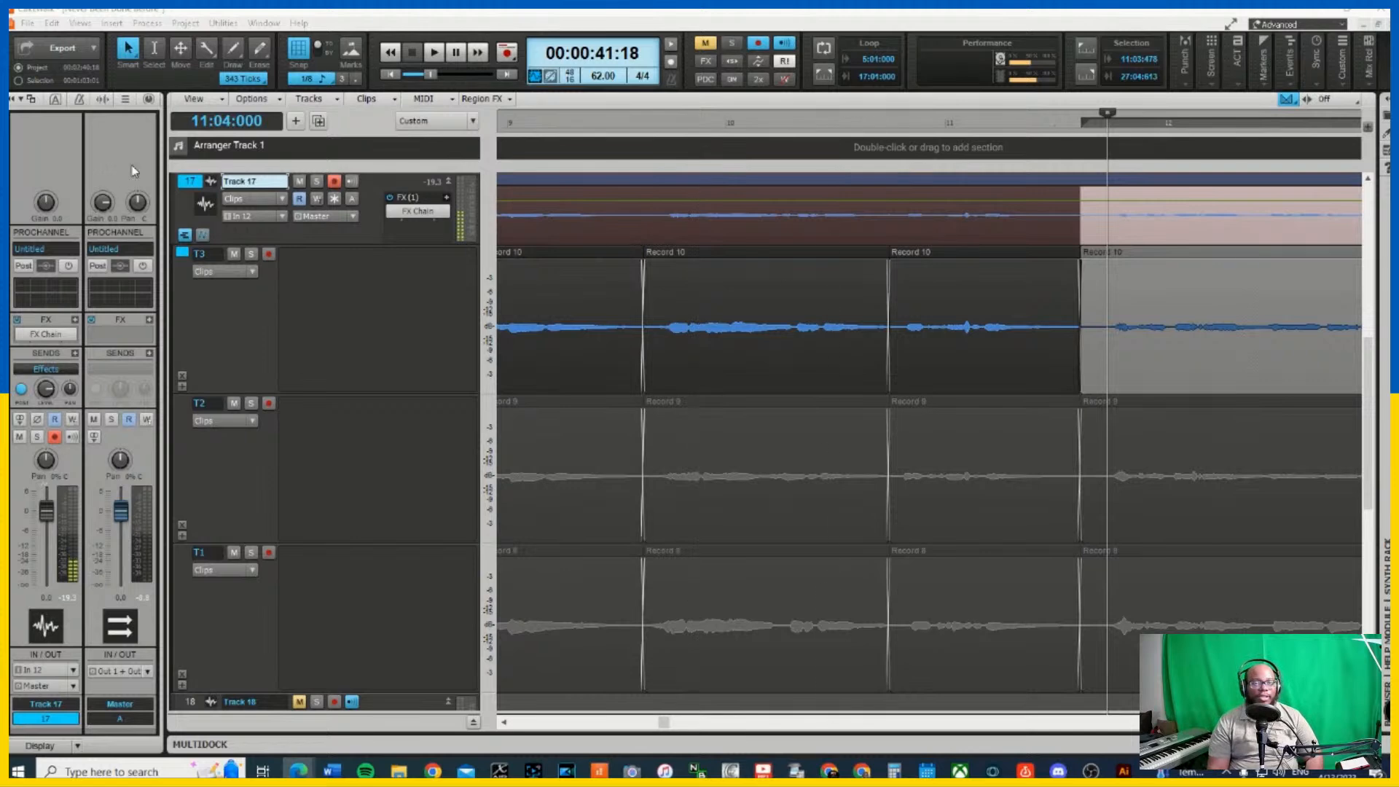
Hide Track 17's take lanes, show them again, and clear the clip selection
click(184, 235)
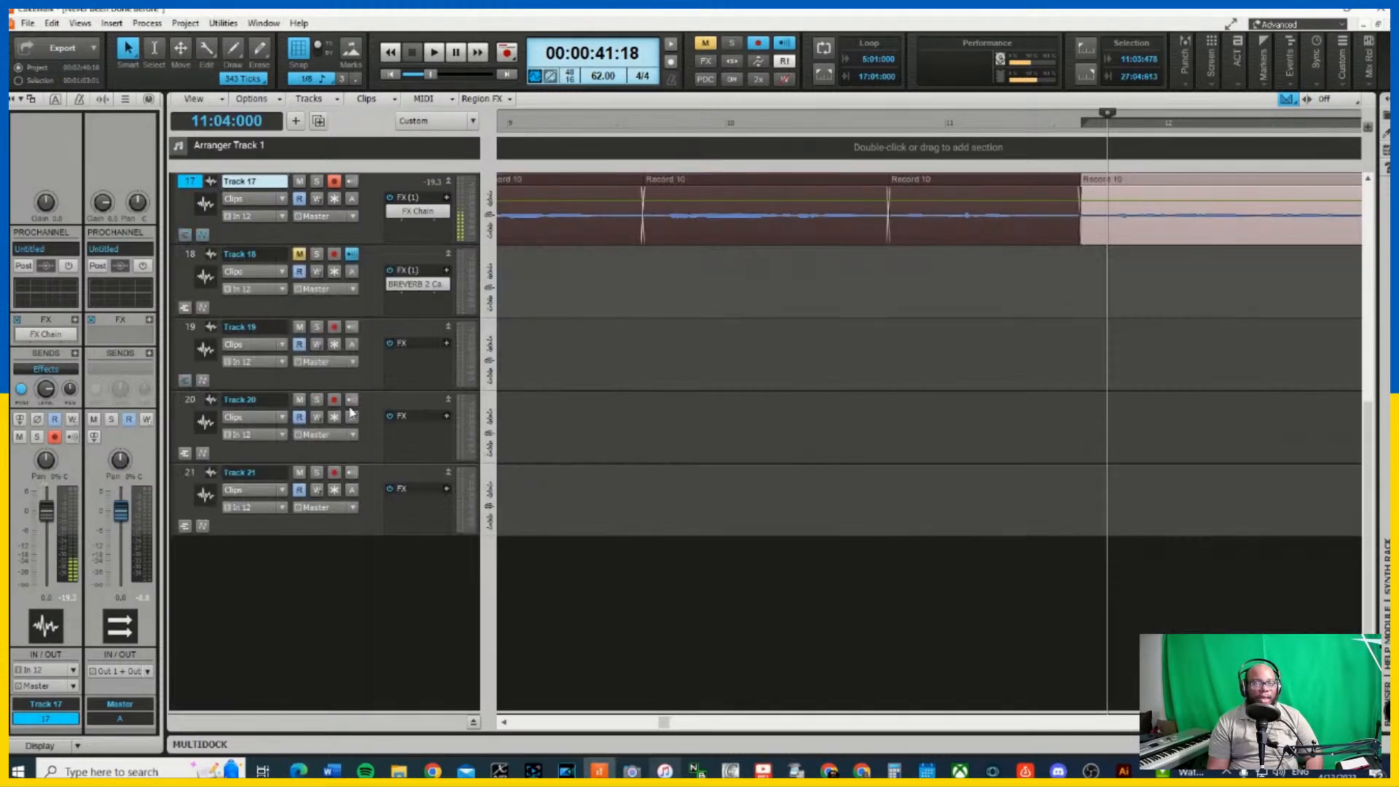
click(184, 235)
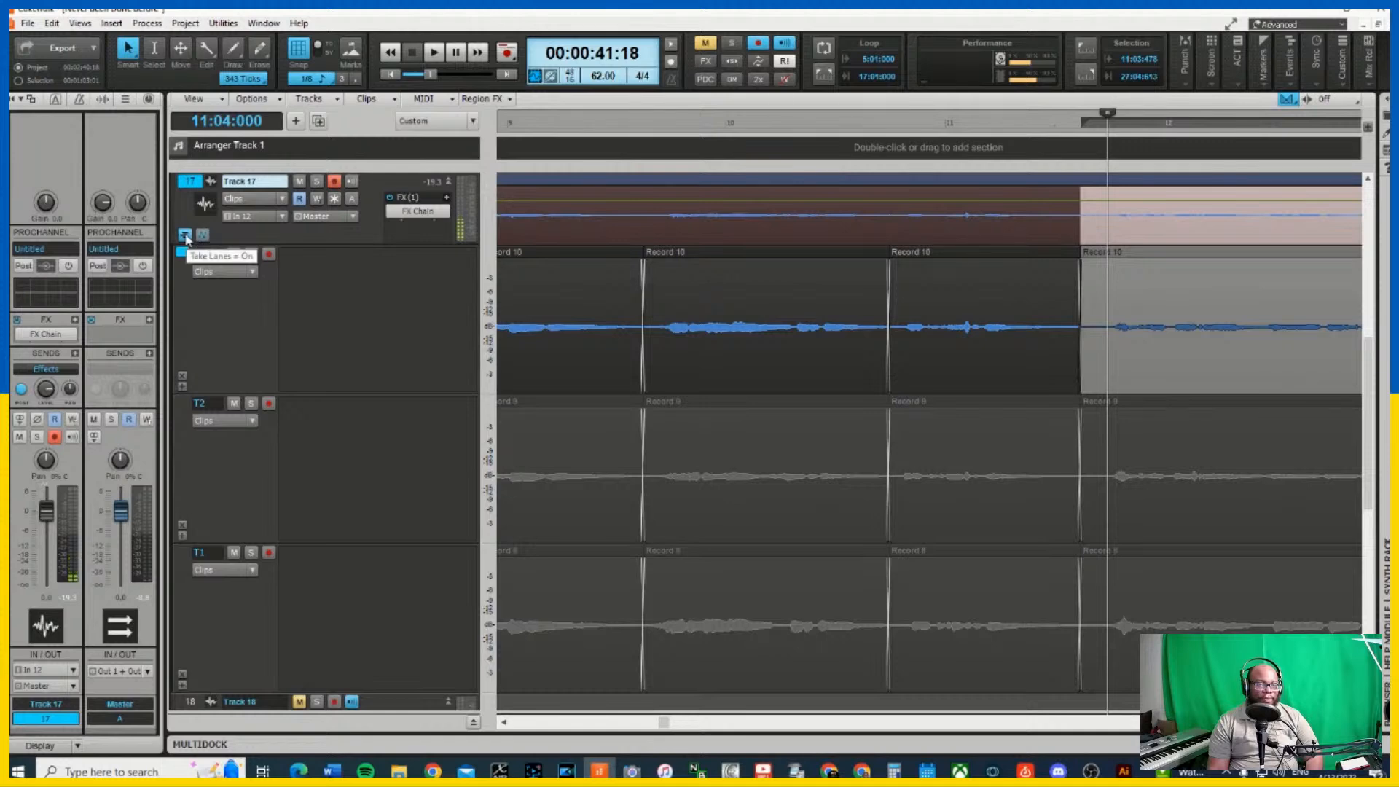
click(191, 185)
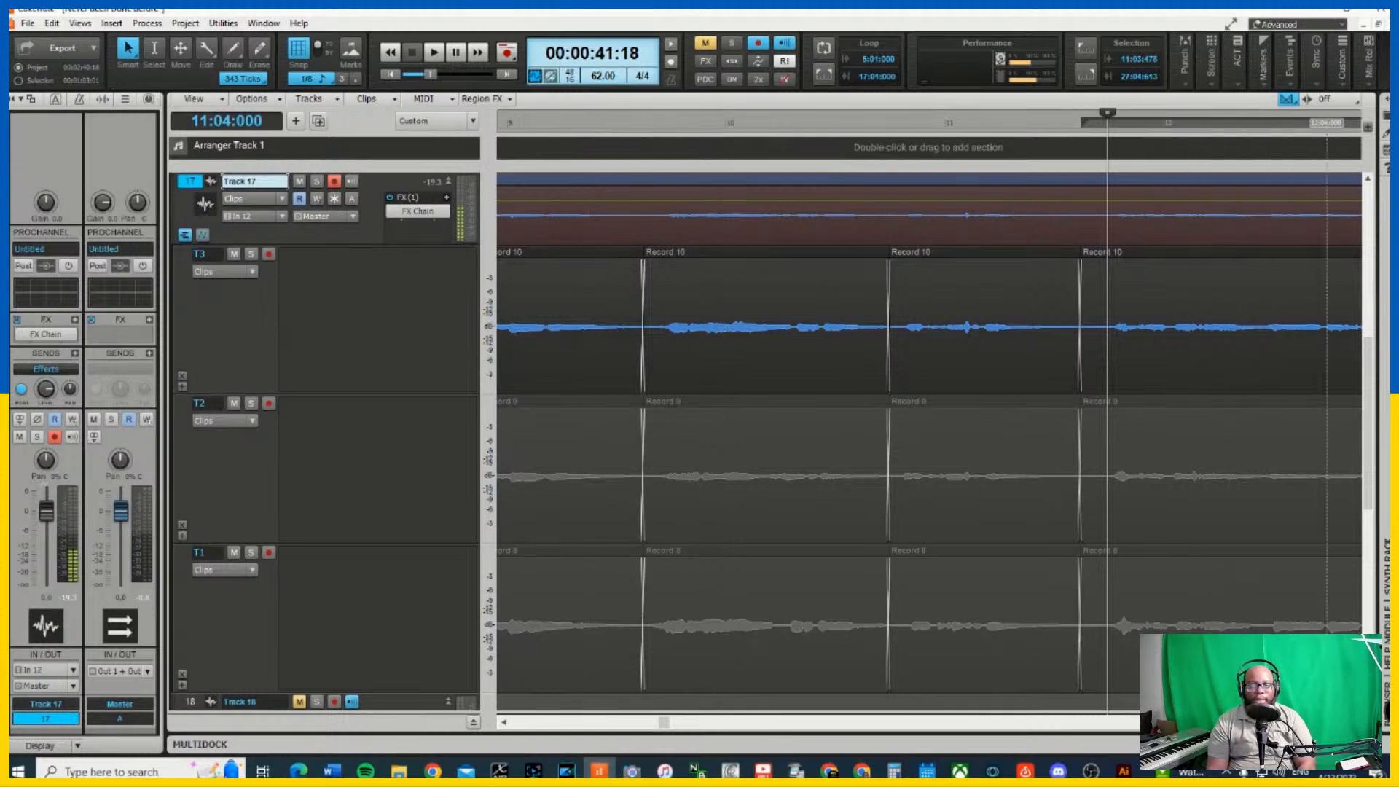
Play from 11:04:000 into measure 13, and comp that phrase in lane T3 from about 11:04:000 to 13:02:480
click(1309, 723)
click(1310, 722)
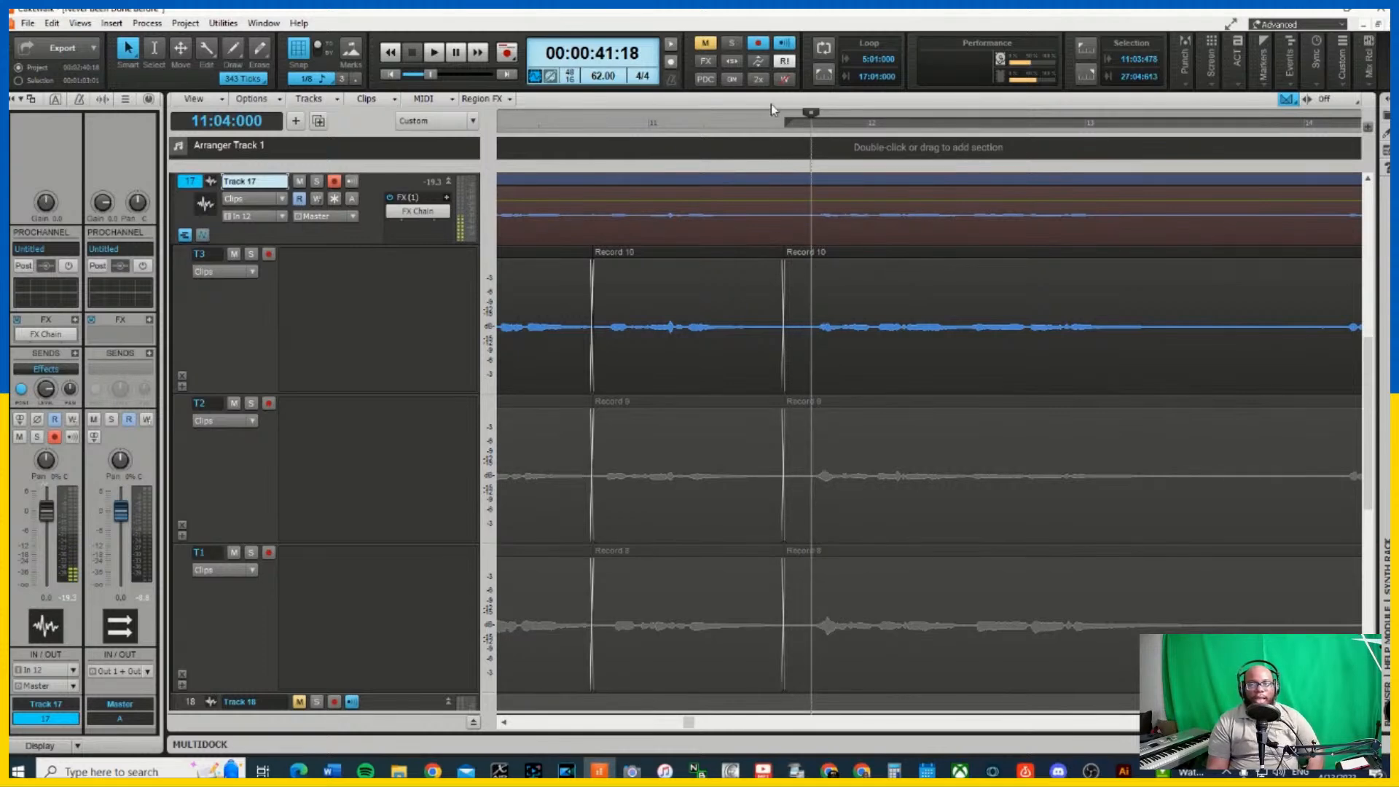
key(space)
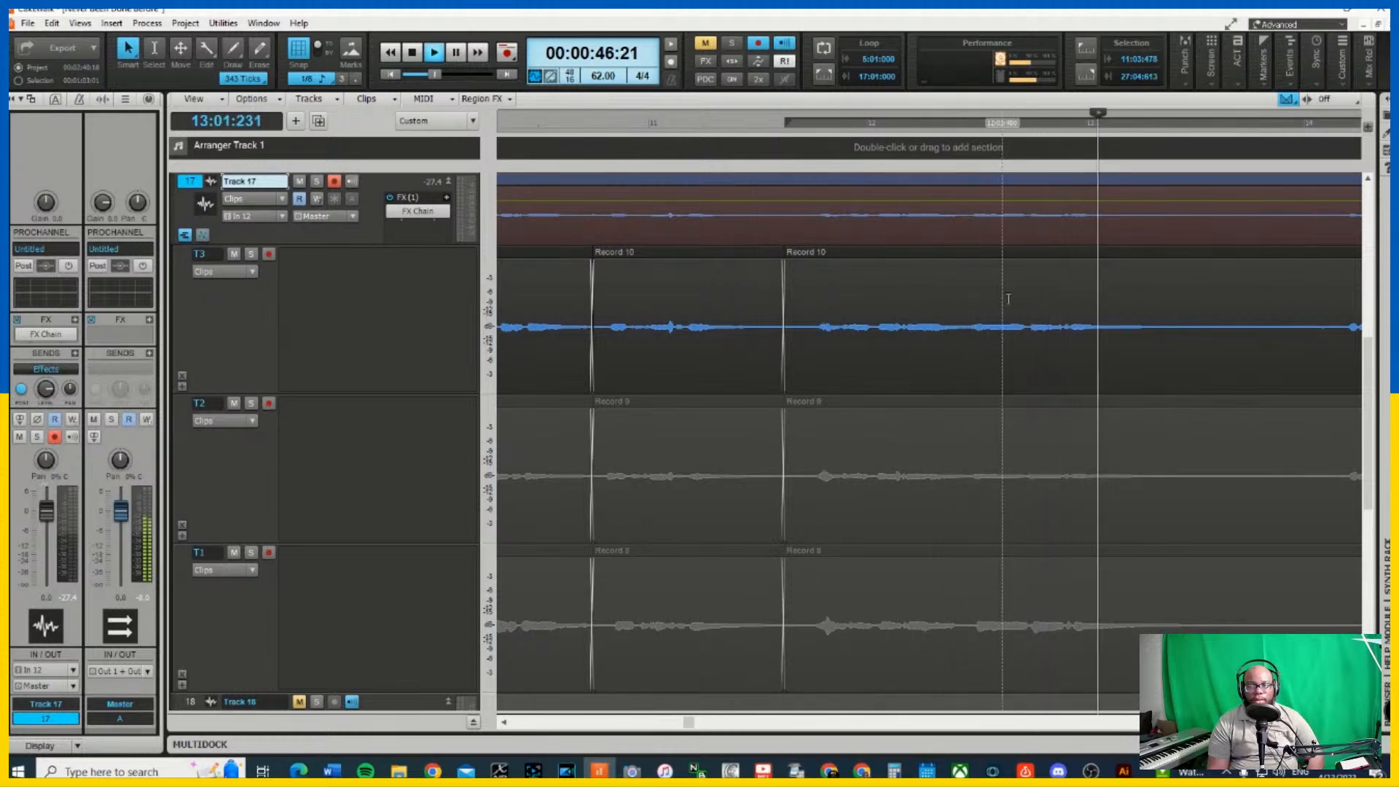
key(space)
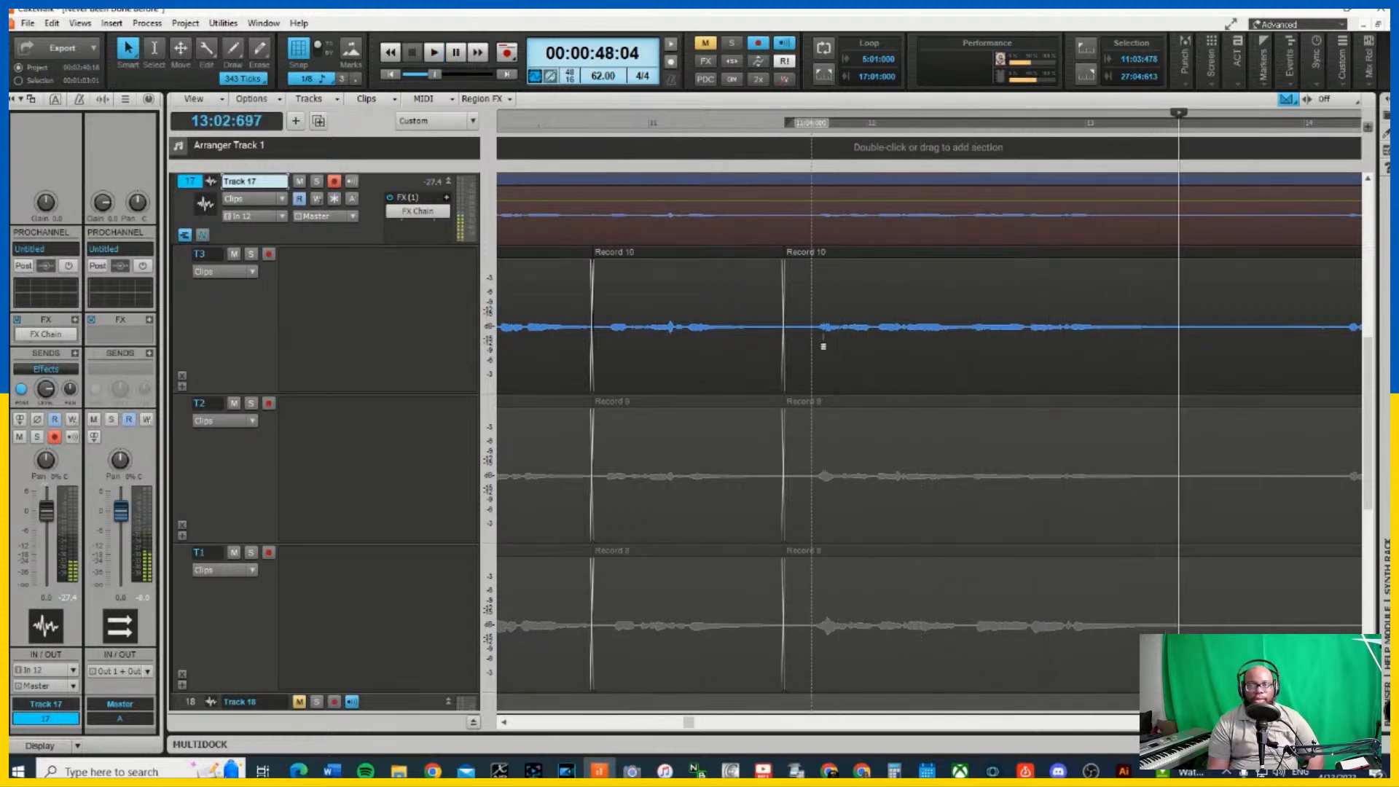
drag(805, 341, 1085, 372)
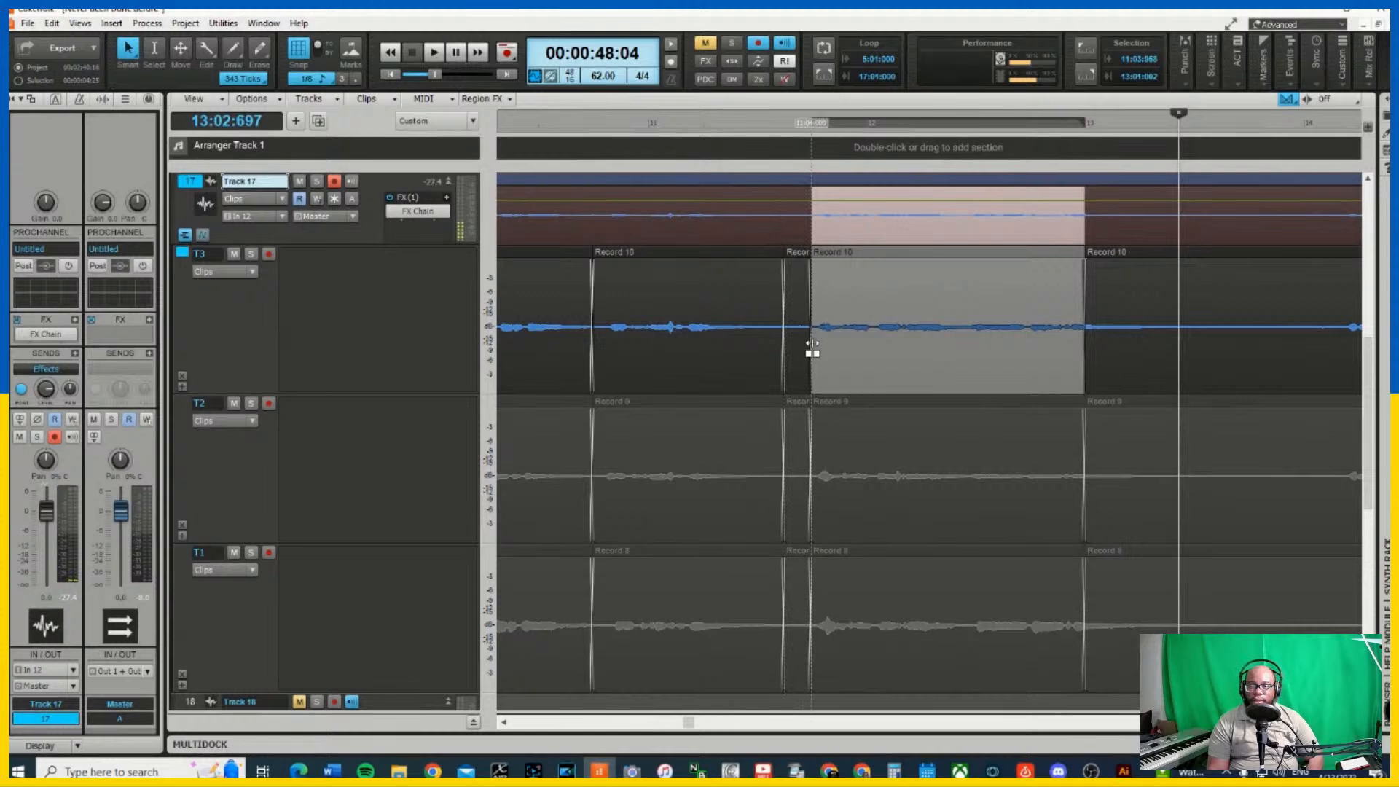
drag(802, 342, 1167, 368)
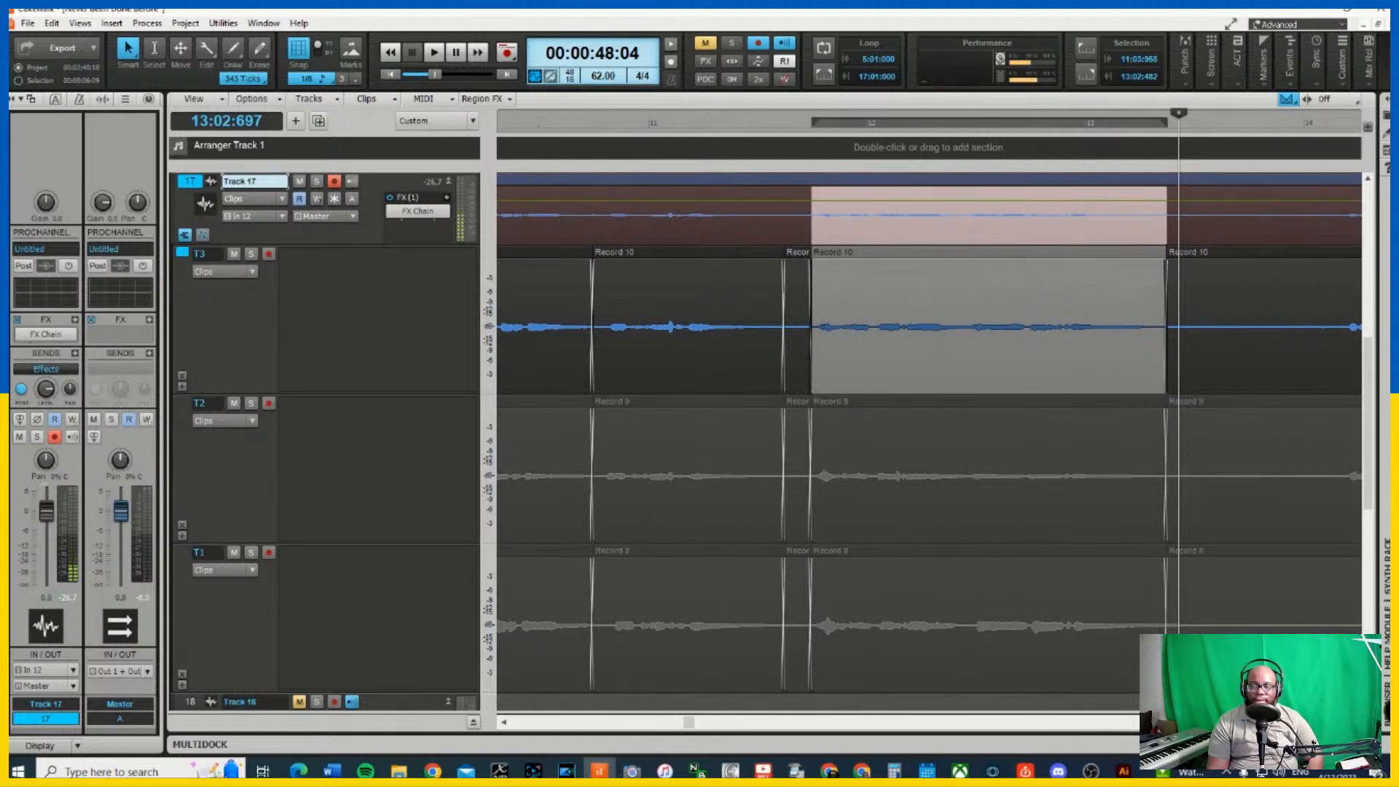
Play from 13:02:697, and comp lane T3's next two phrases, from about 14:01:000 to 15:04:000 and from 15:04:480 to 16:03:480
scroll(929, 437, right, 5)
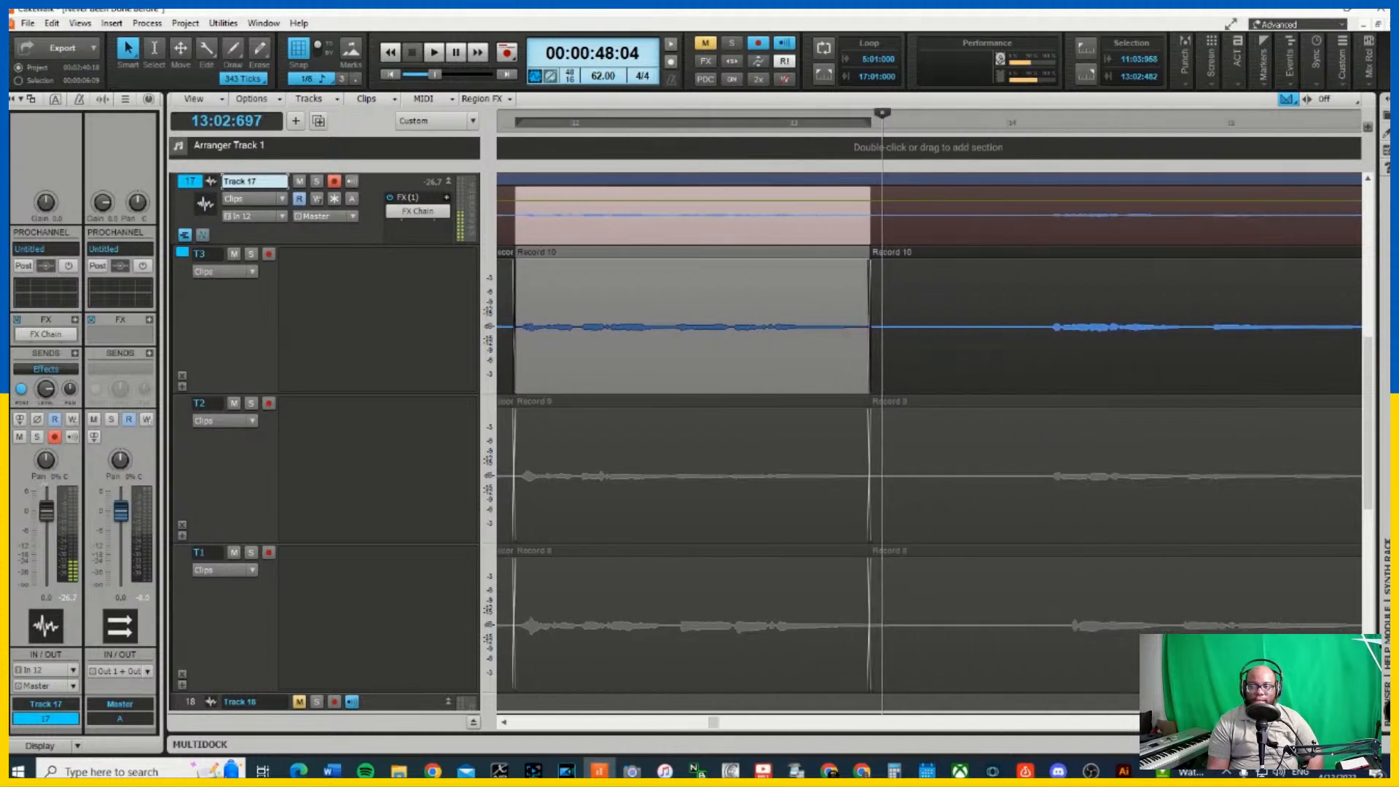
scroll(674, 269, right, 5)
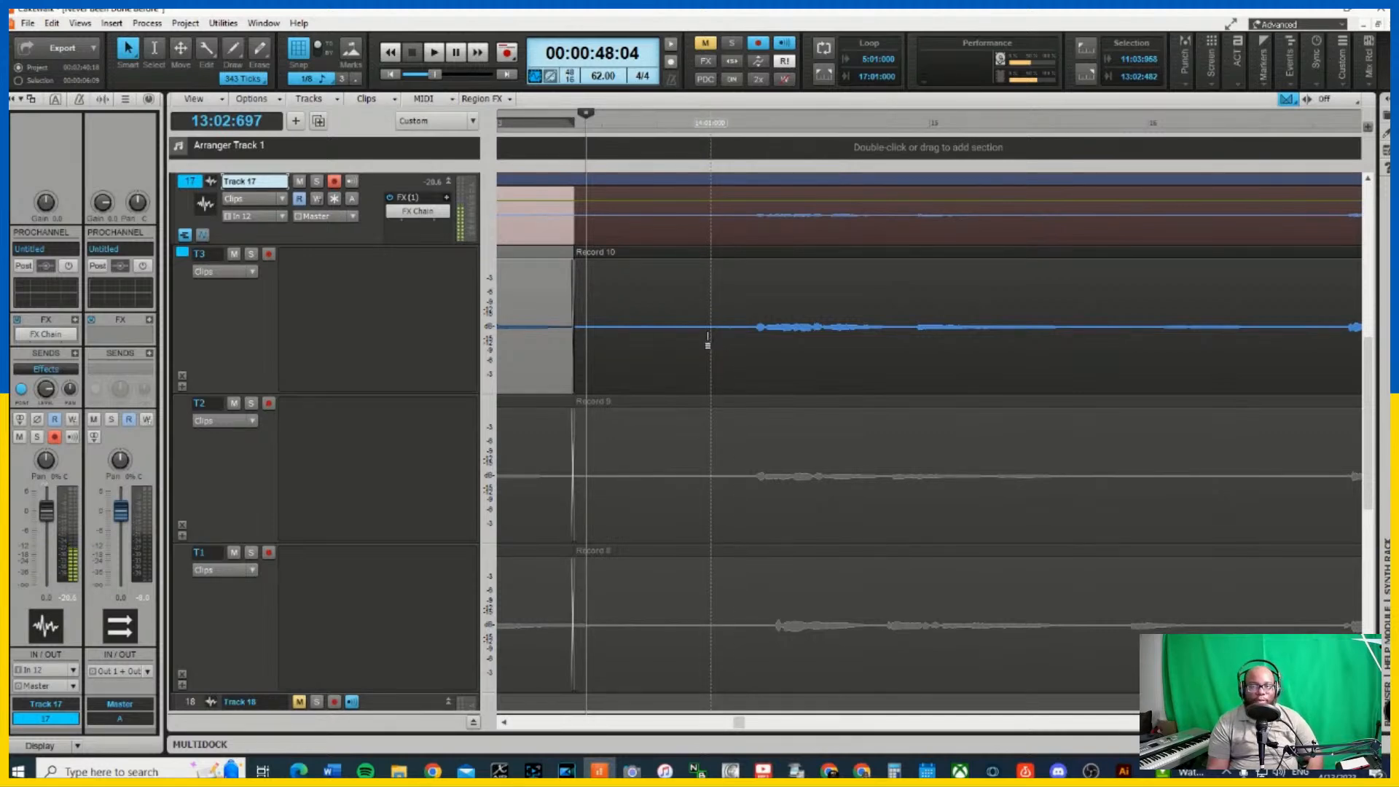
key(space)
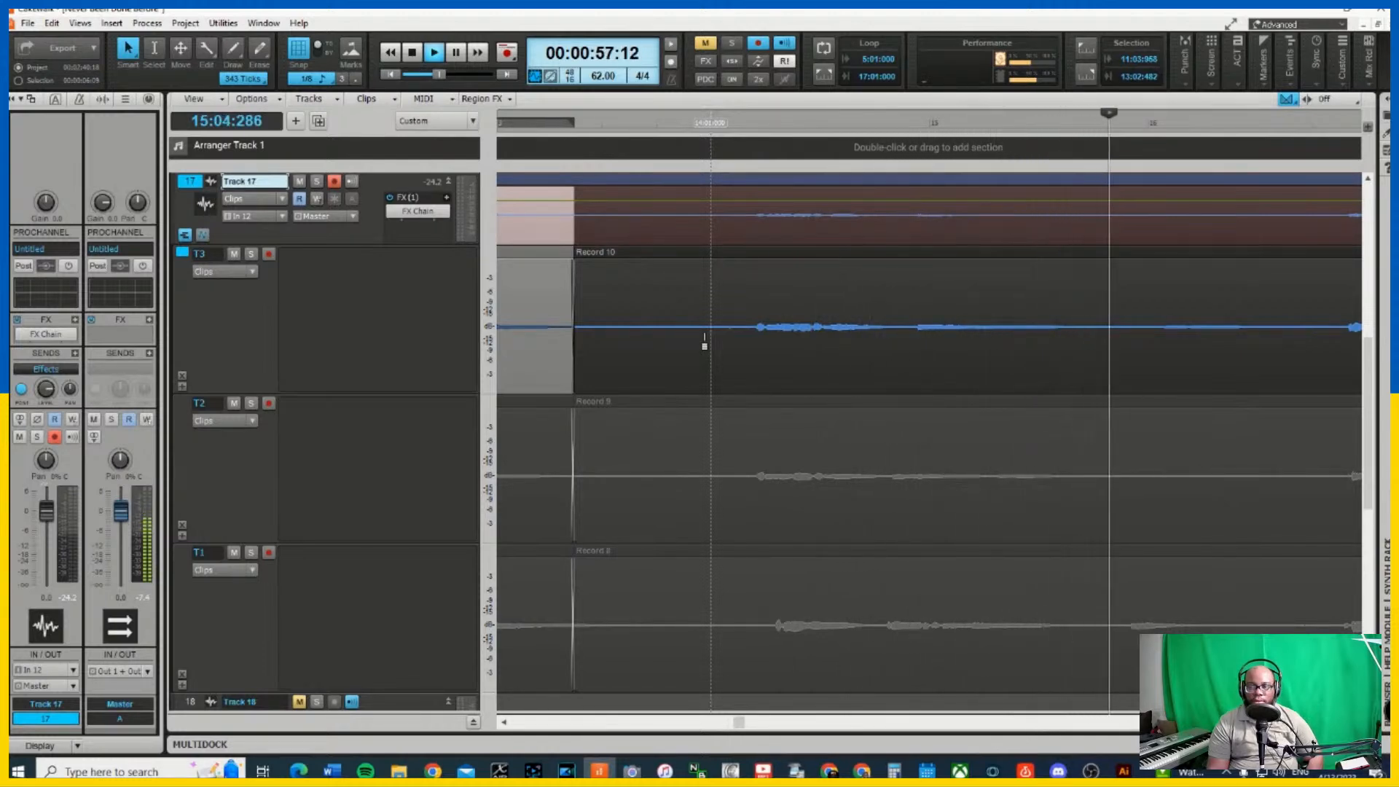
drag(719, 342, 1095, 365)
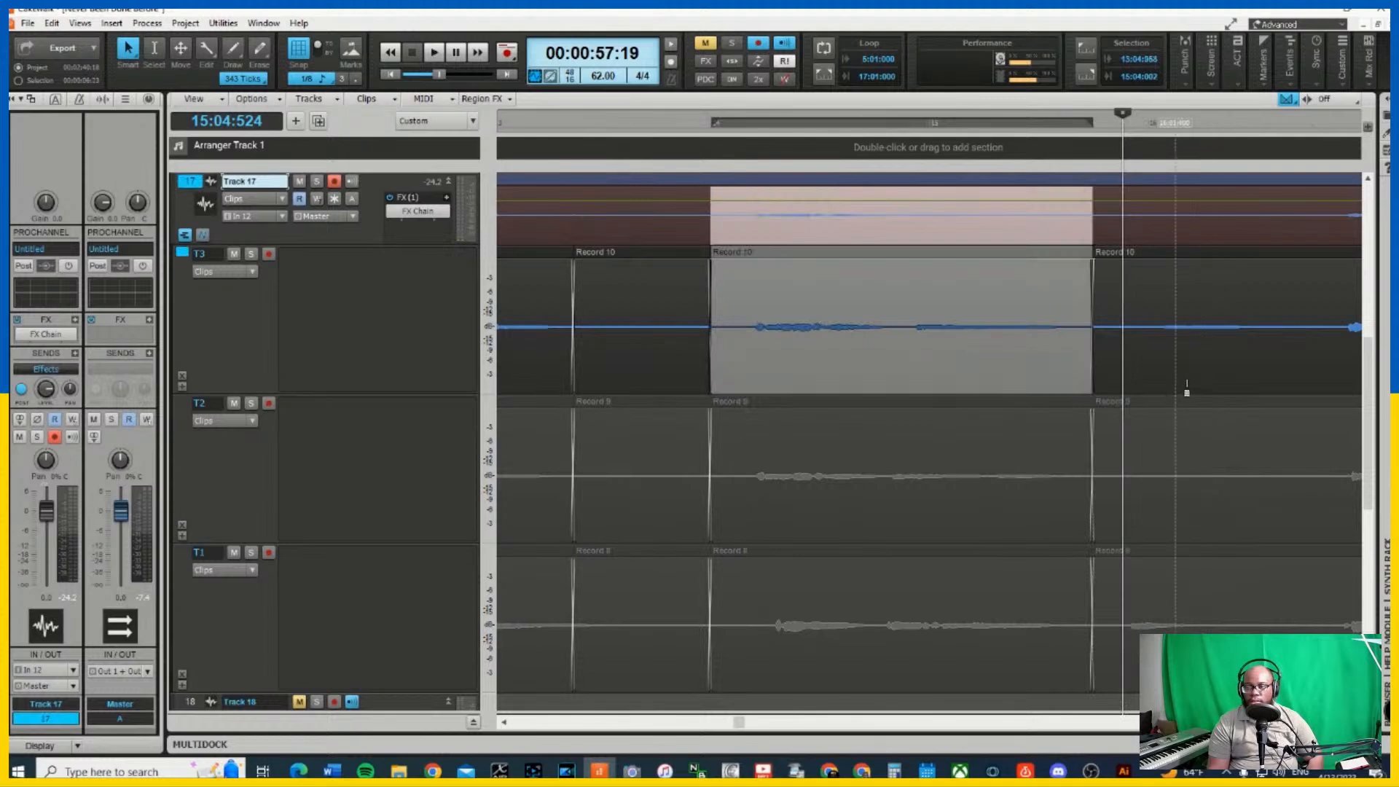
scroll(928, 411, right, 3)
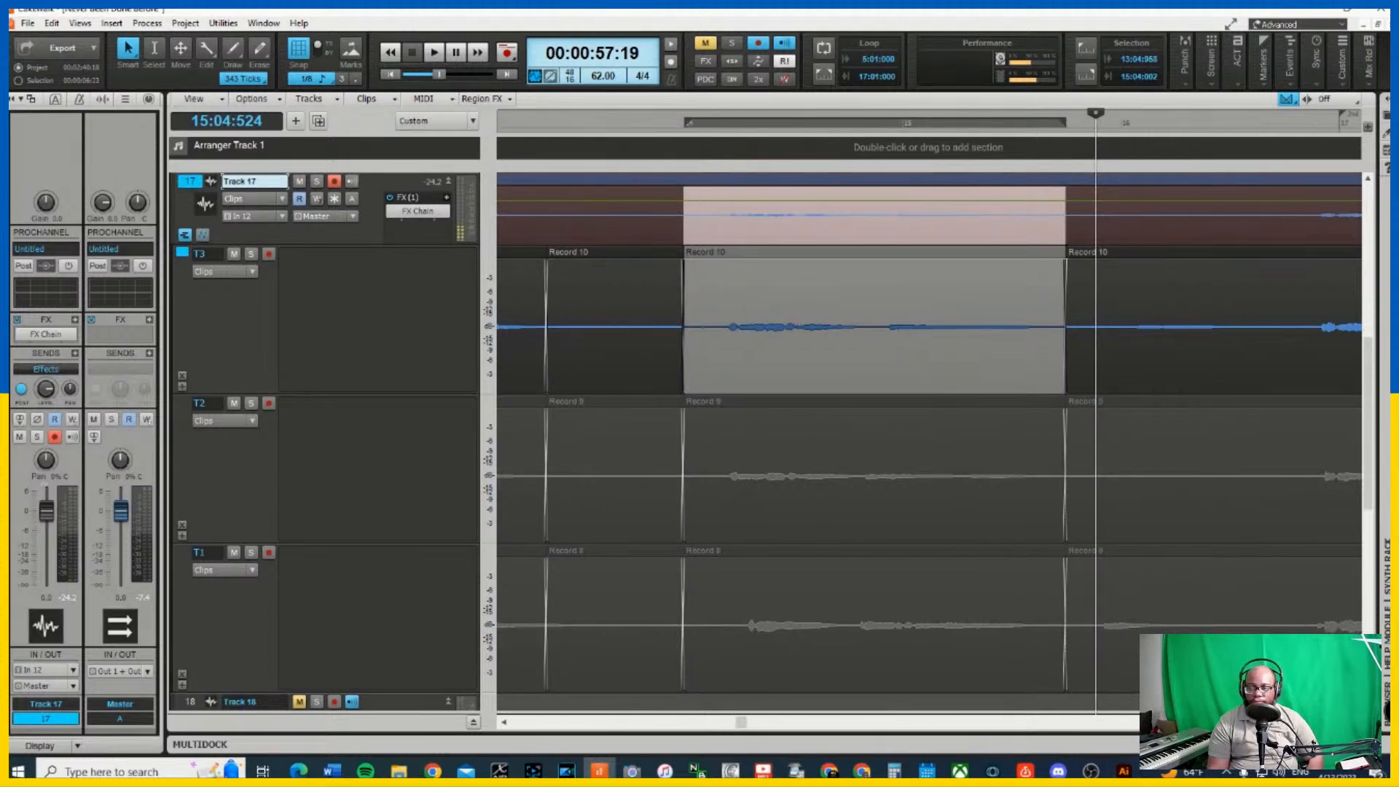
scroll(843, 639, right, 6)
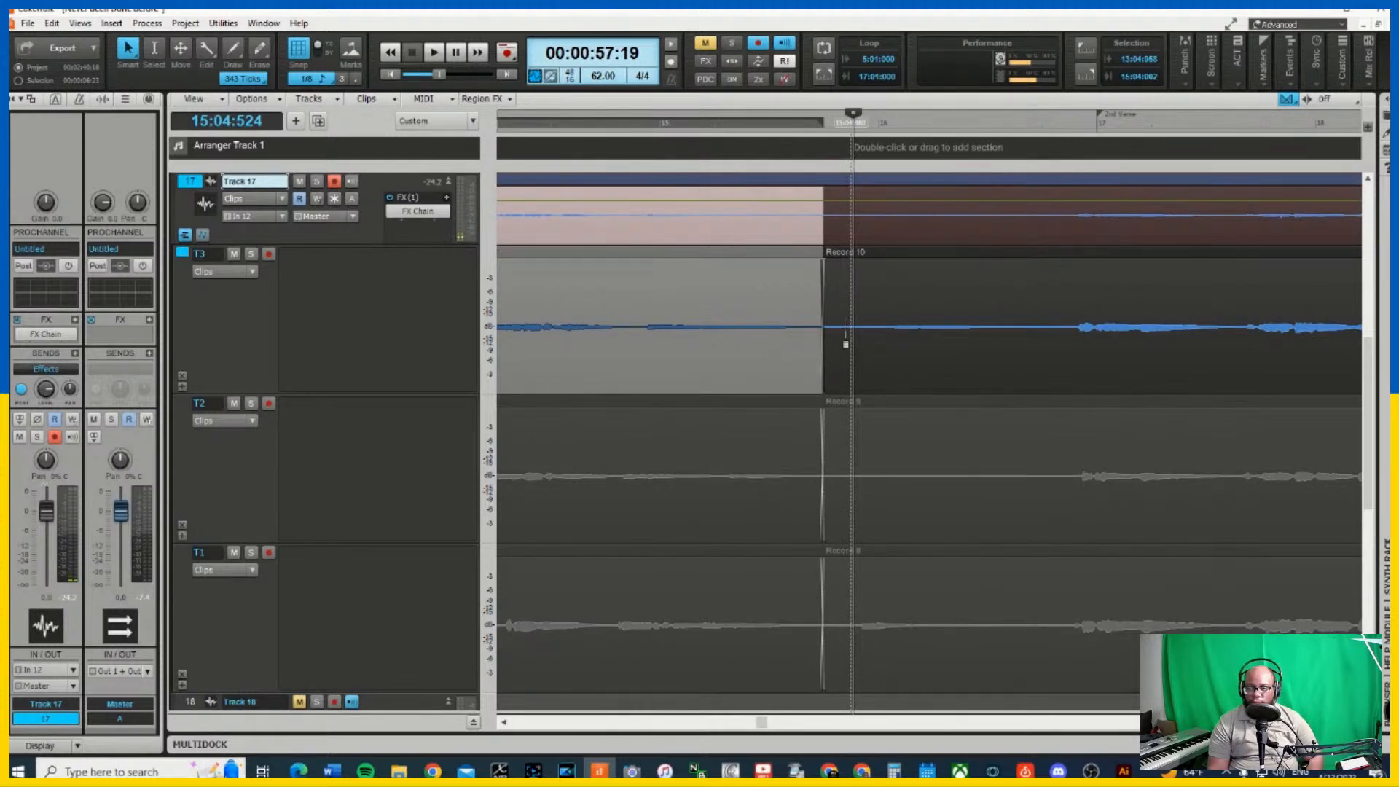
drag(845, 343, 1018, 350)
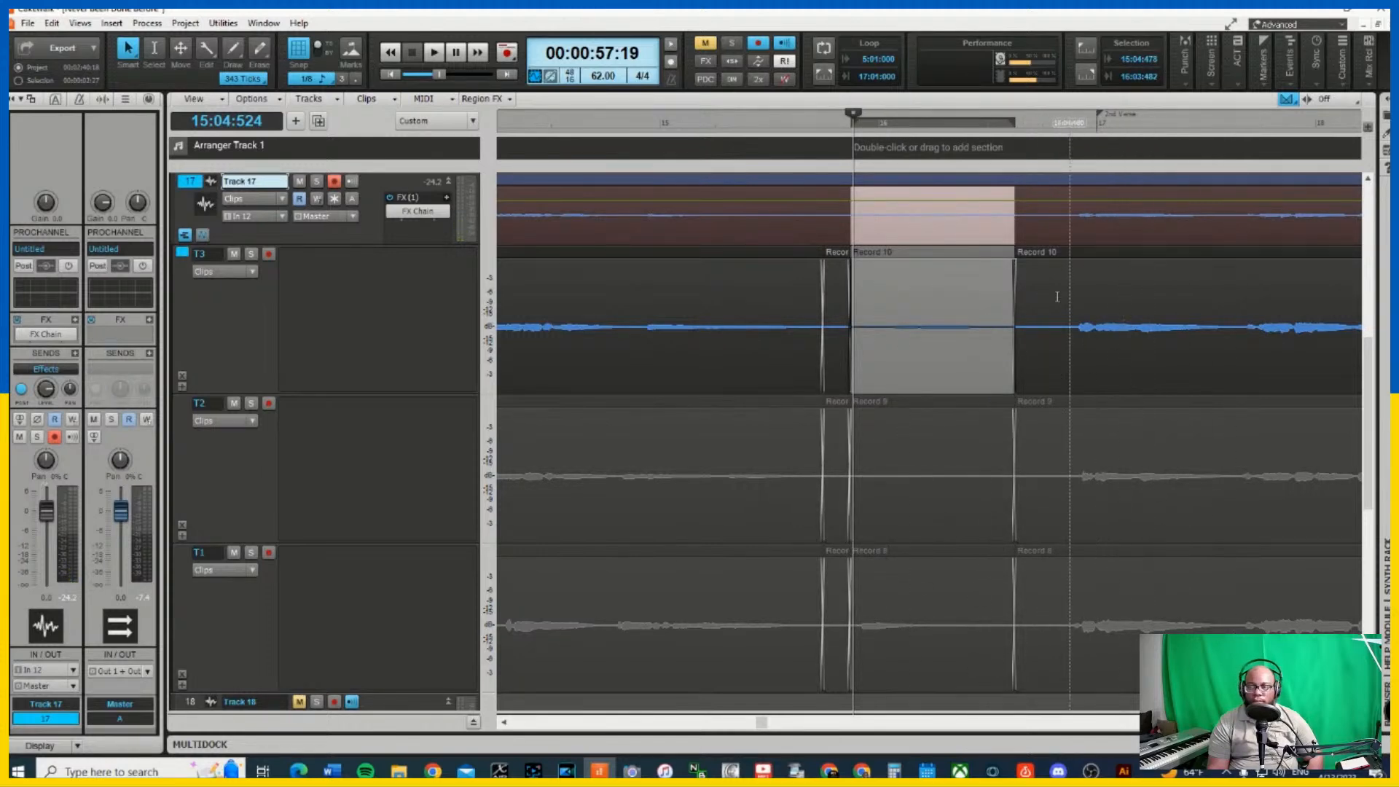
Play into the second verse from the end of measure 16, stop in measure 18, and set the playback position to 16:04:000
click(1057, 125)
key(space)
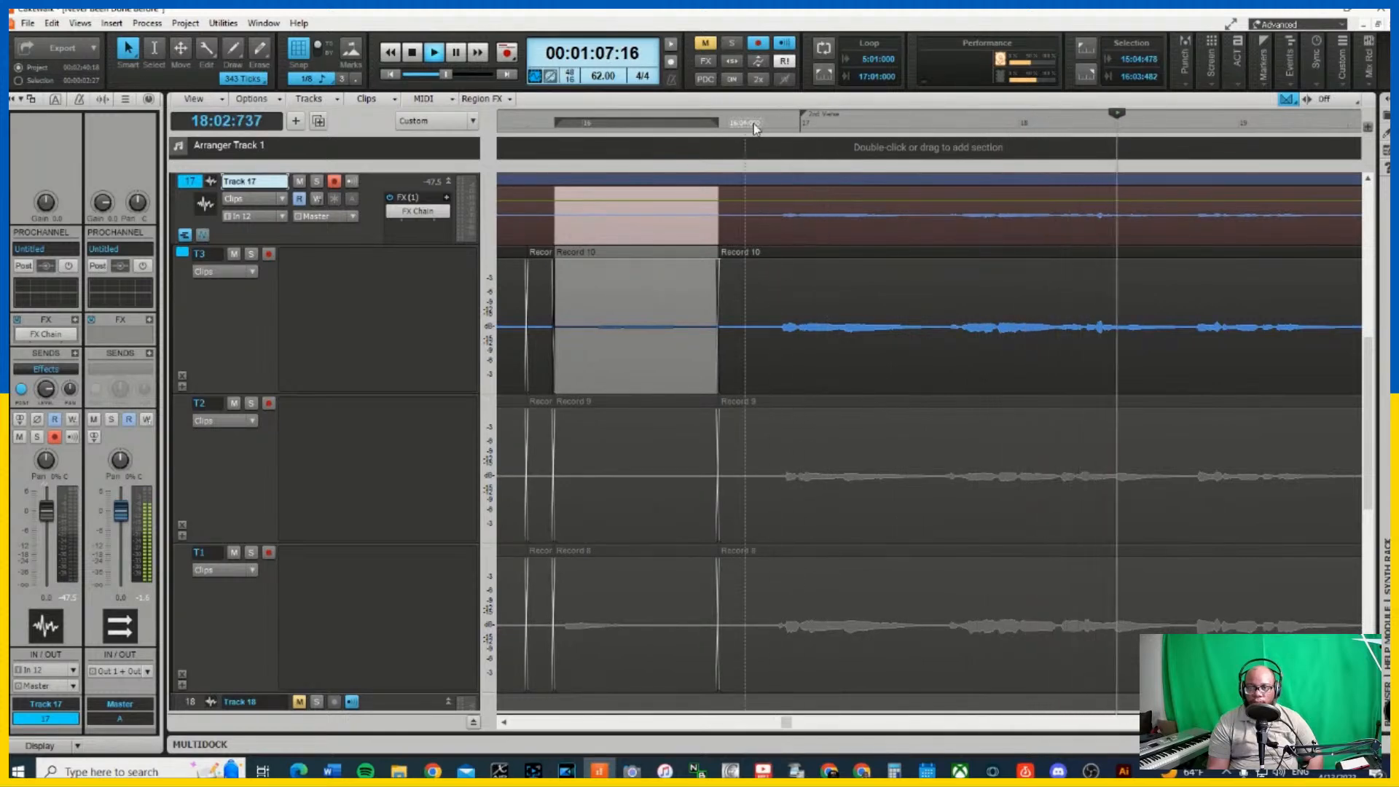
key(space)
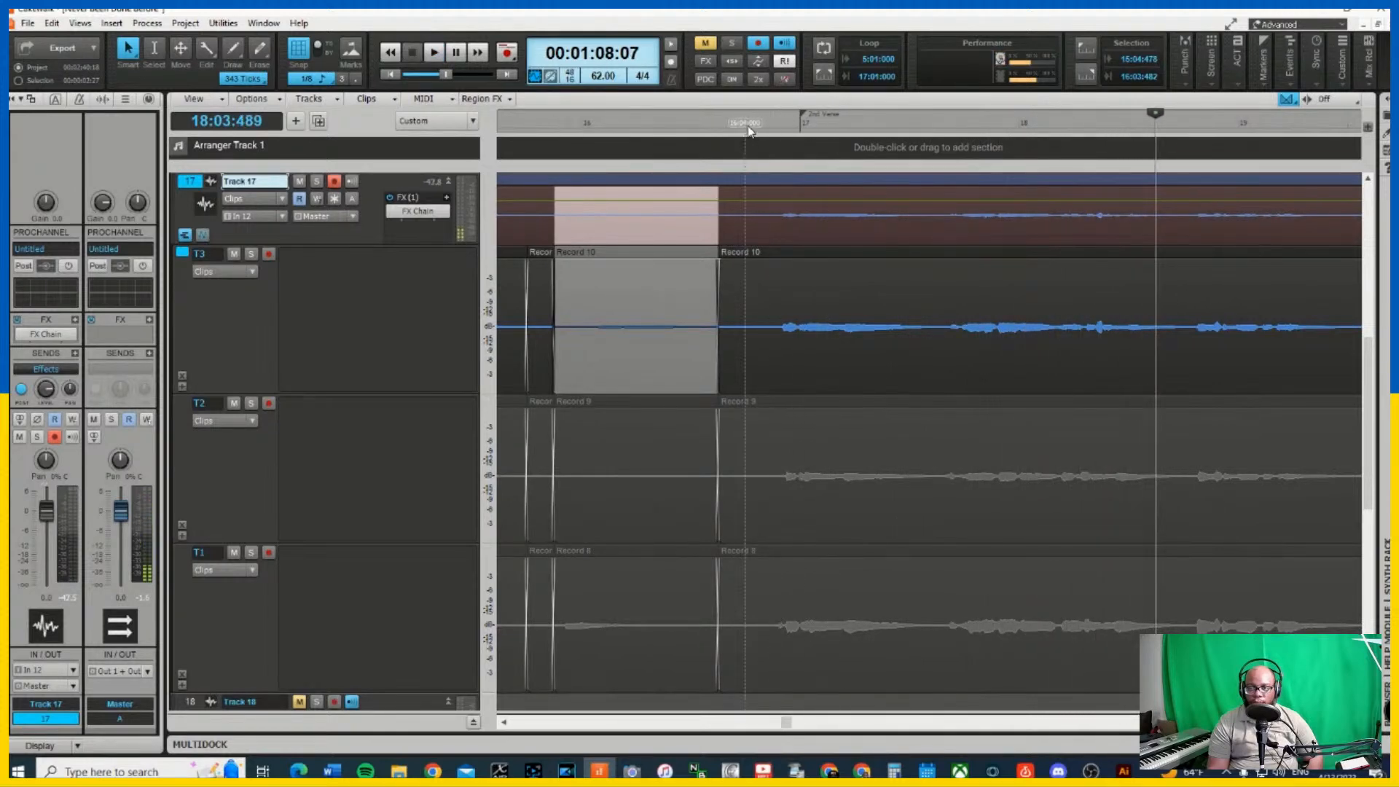
click(747, 128)
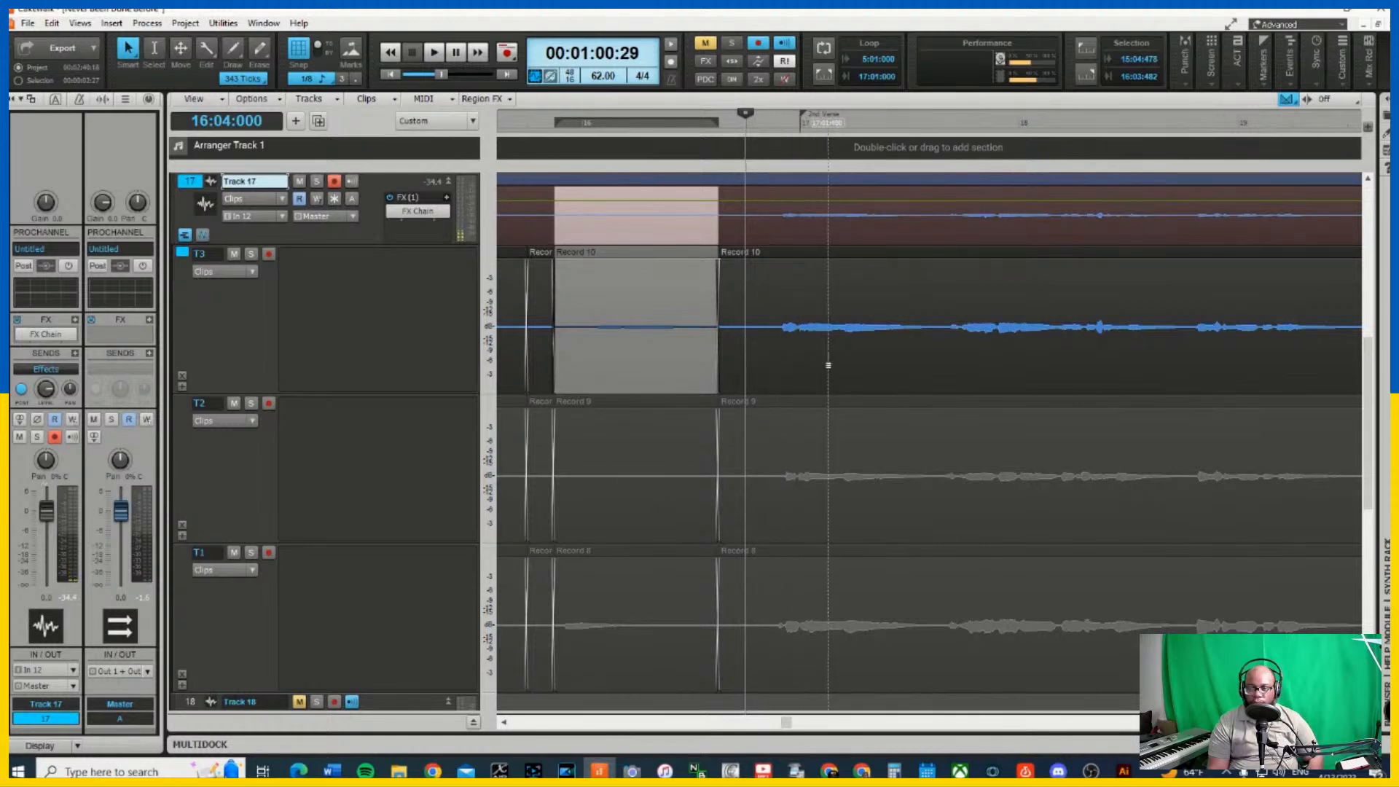
Play from 16:04:000, and comp the opening second-verse phrases in lane T3, from about 16:04:000 to 17:03:480 and on to 18:04:000
key(space)
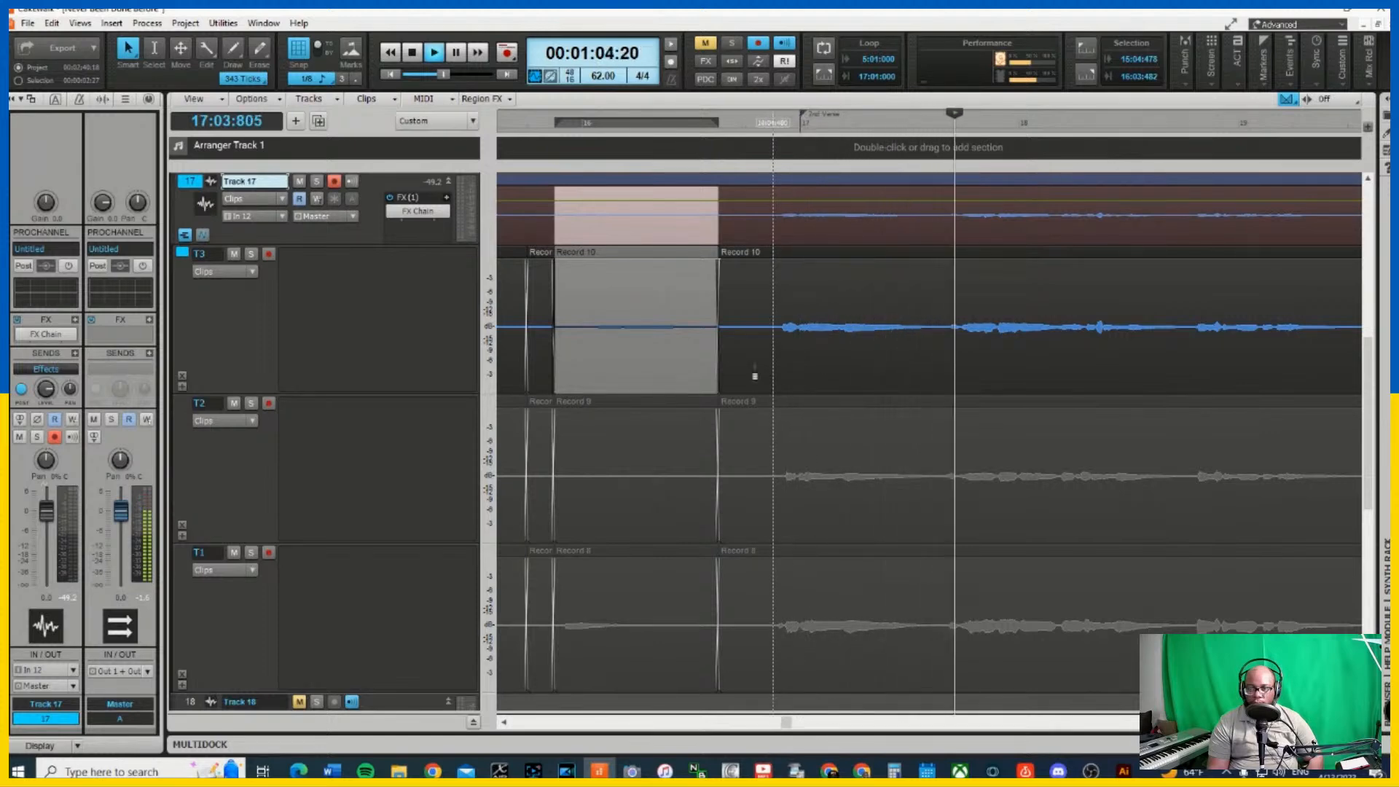
key(space)
drag(754, 341, 938, 351)
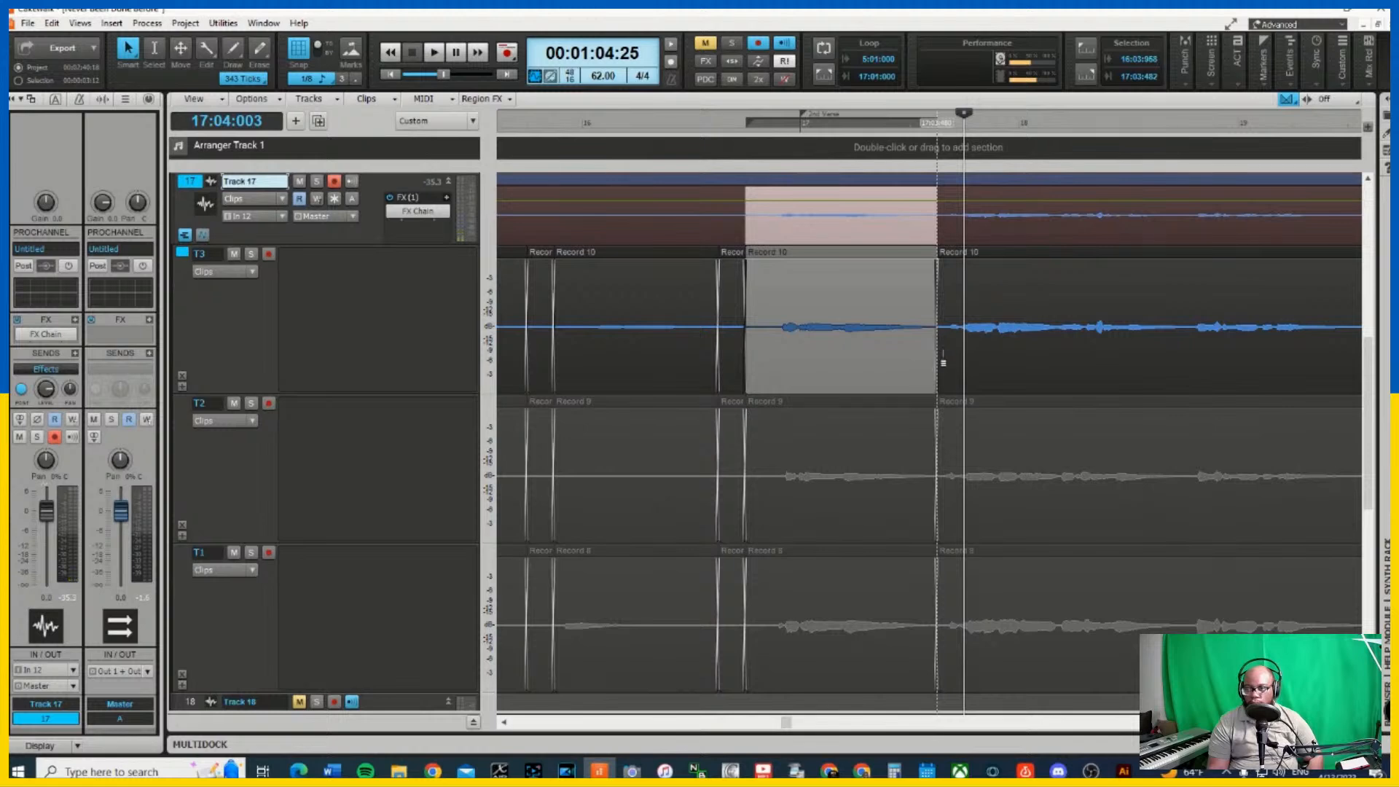
drag(943, 362, 1181, 375)
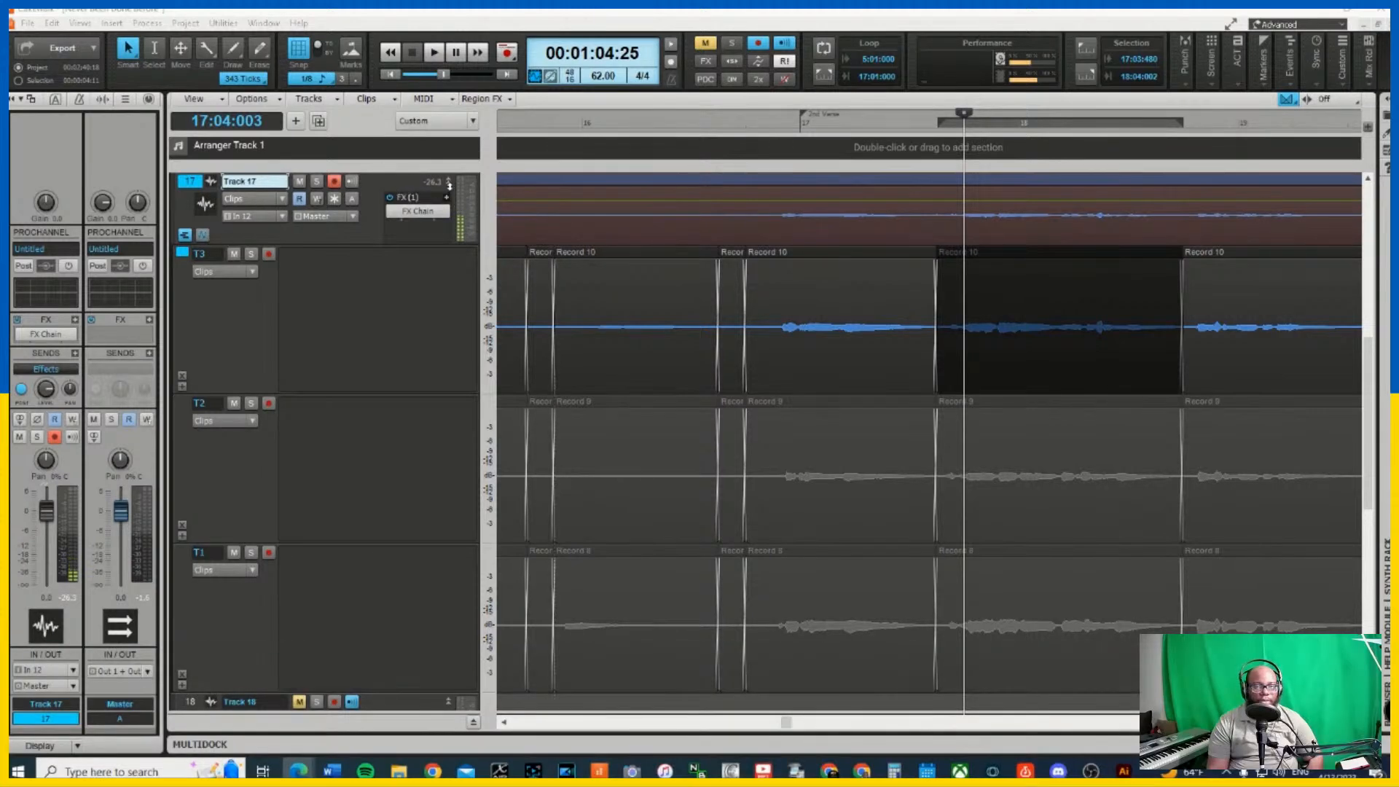
Hide Track 17's take lanes and look over the instrument tracks and bounced mix above it
click(185, 236)
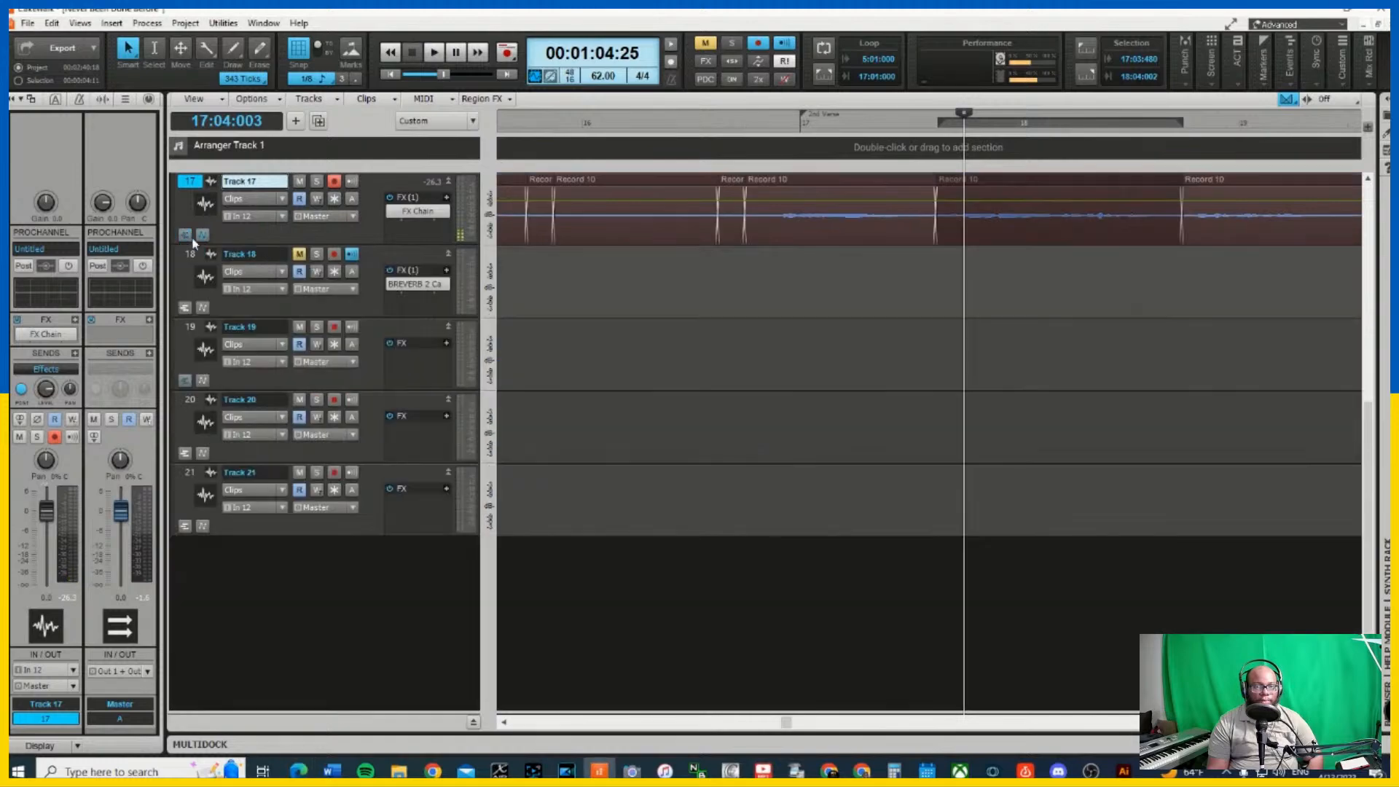
scroll(468, 400, up, 9)
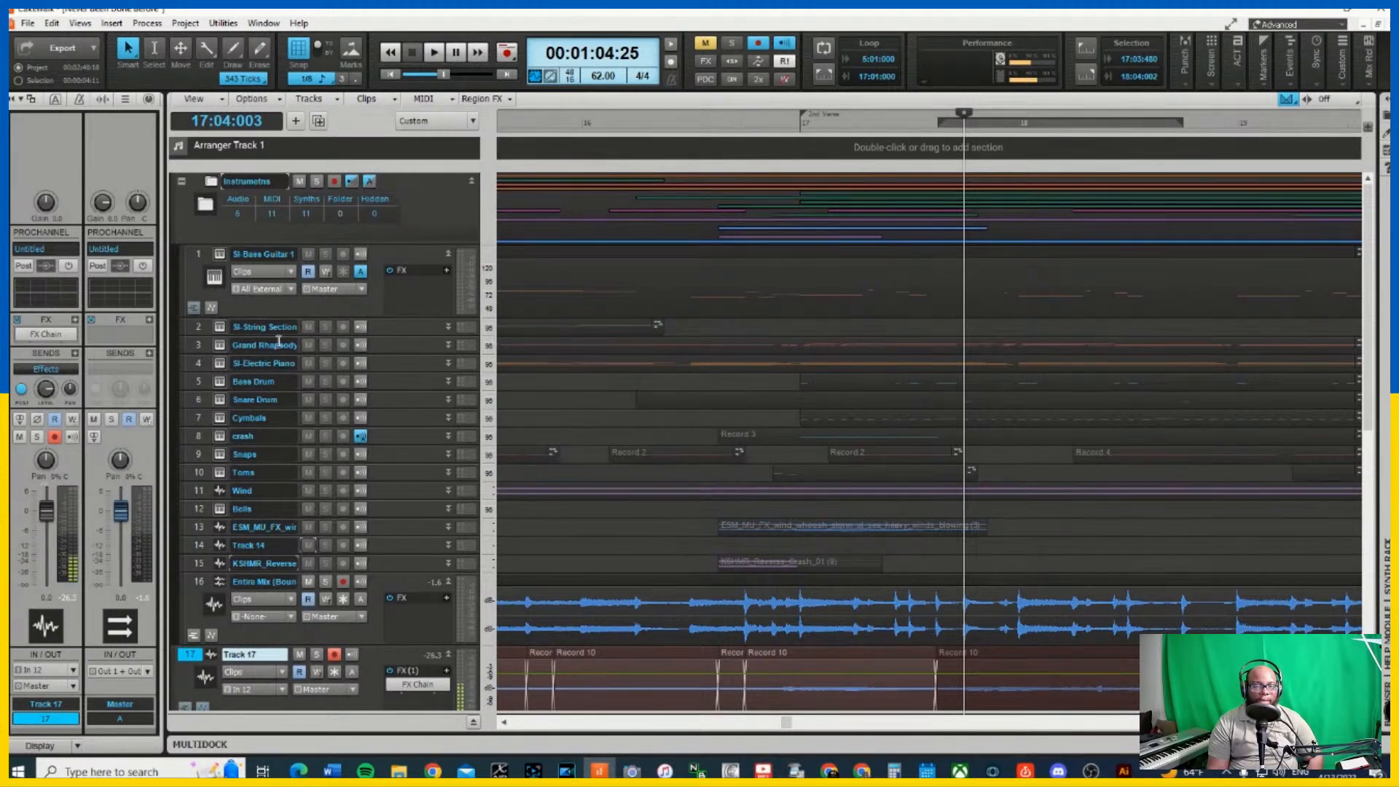
scroll(261, 399, down, 3)
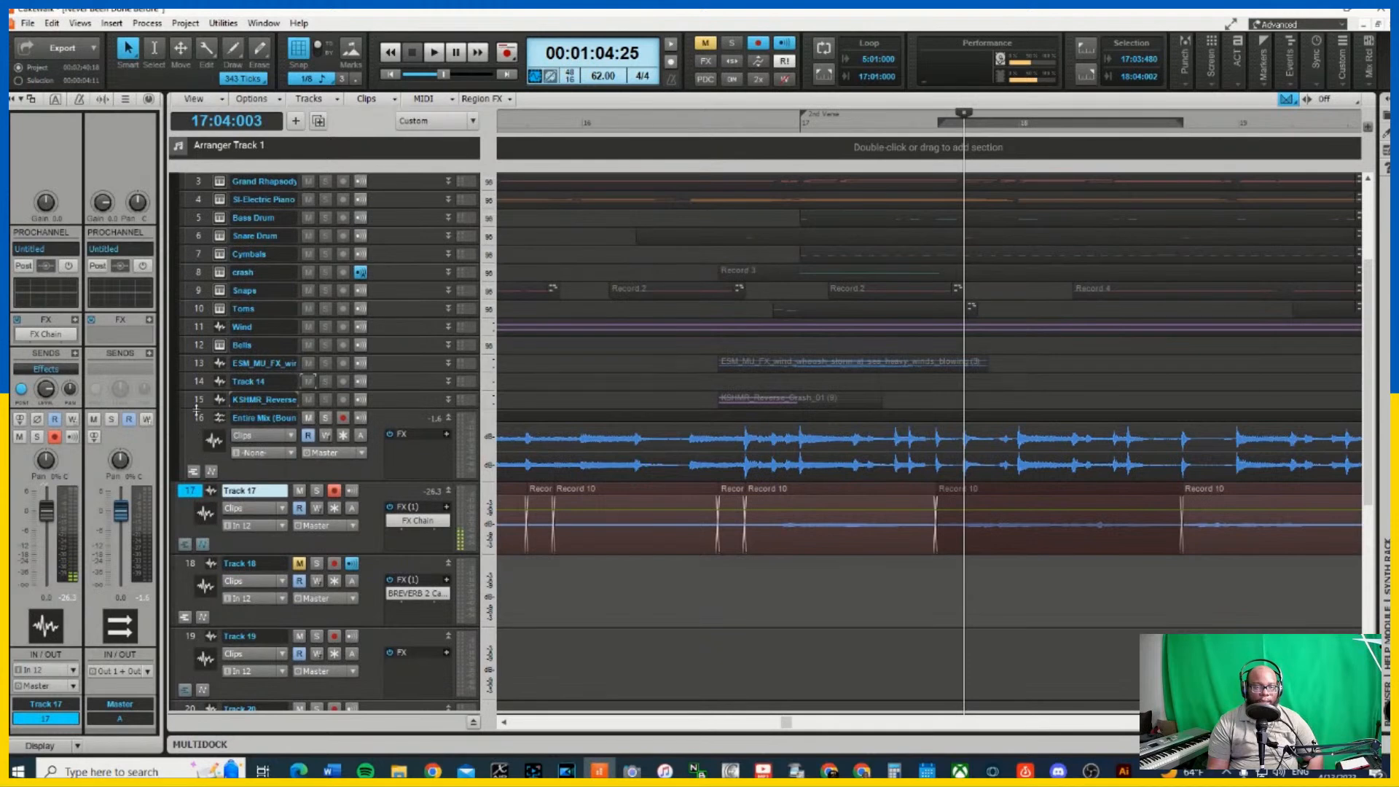
Solo the bounced Entire Mix track and record a short test take on Track 17 from 17:04:003
click(203, 427)
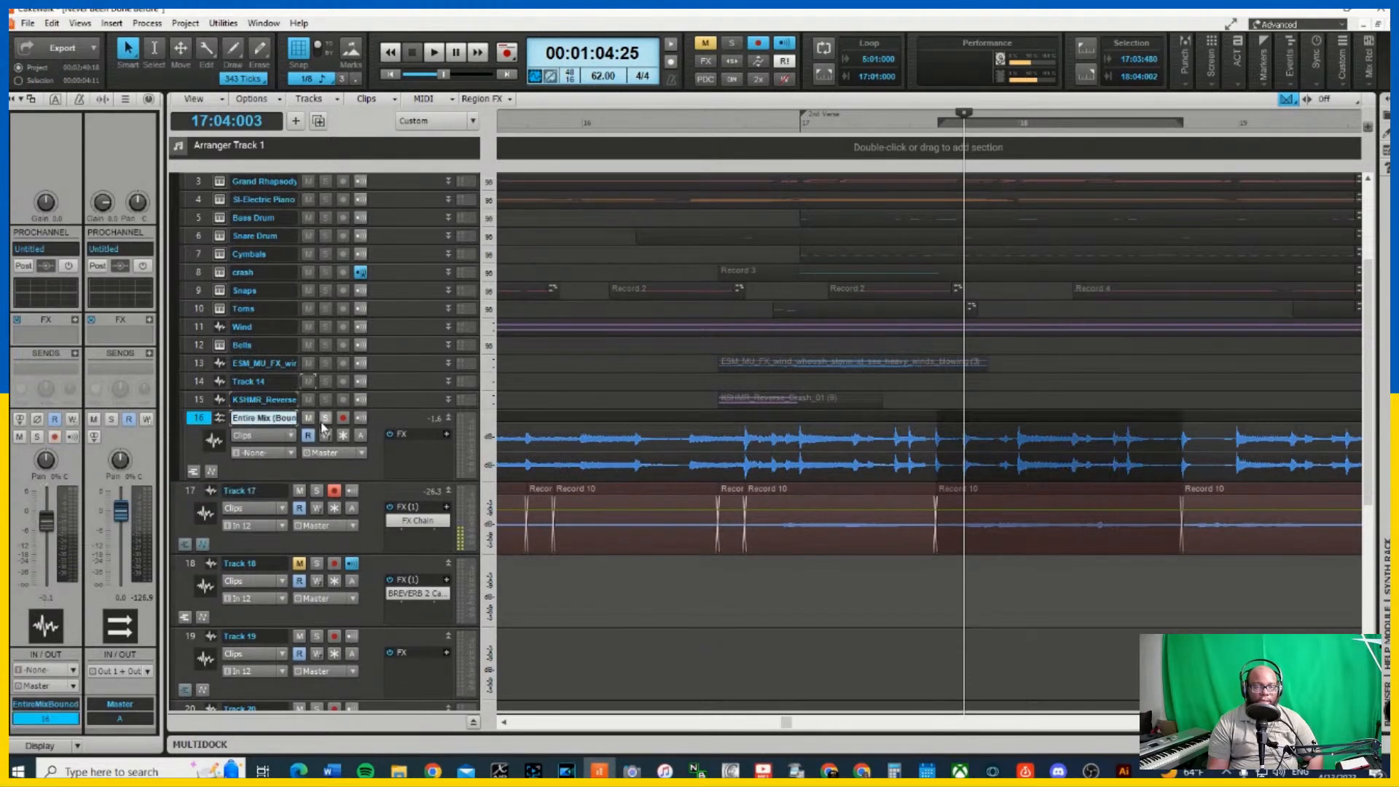
click(325, 418)
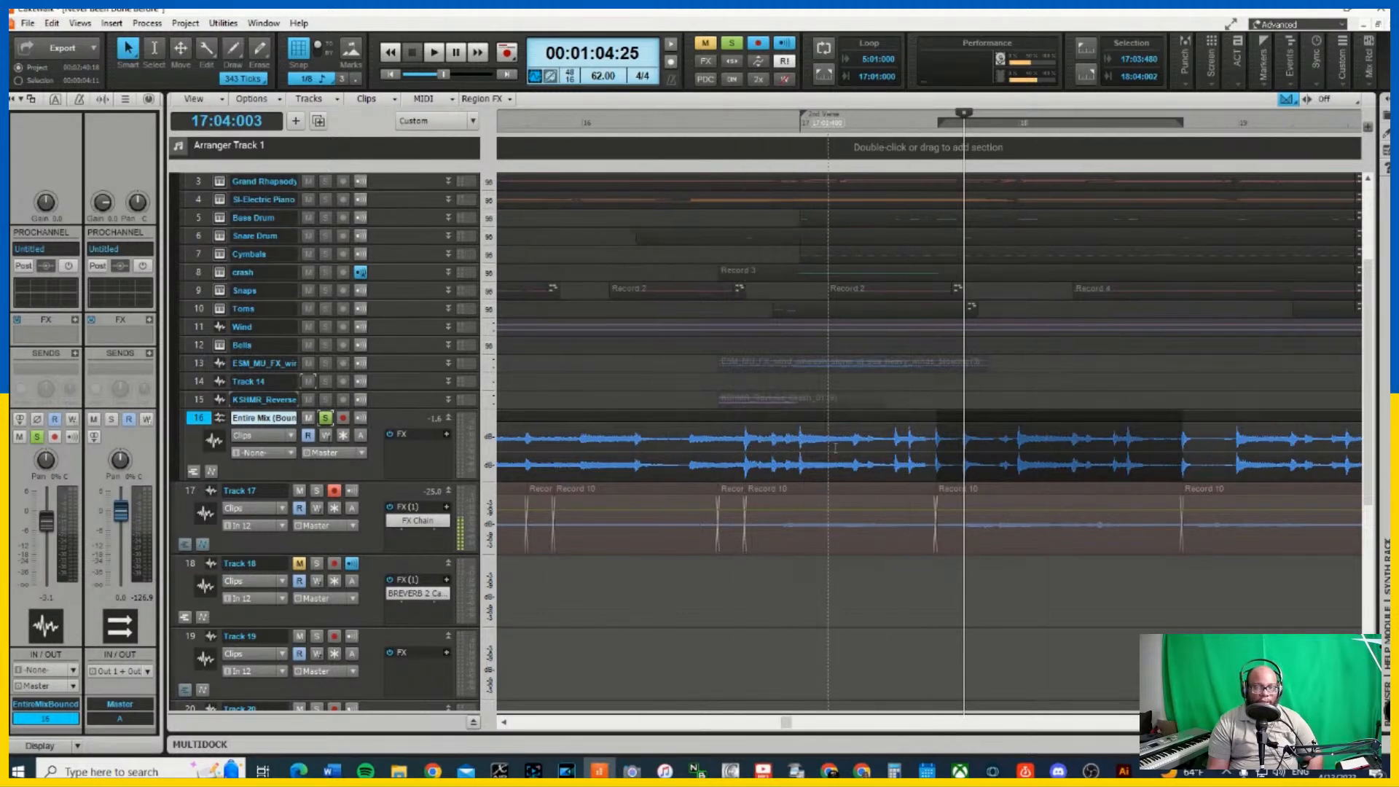
scroll(314, 477, down, 3)
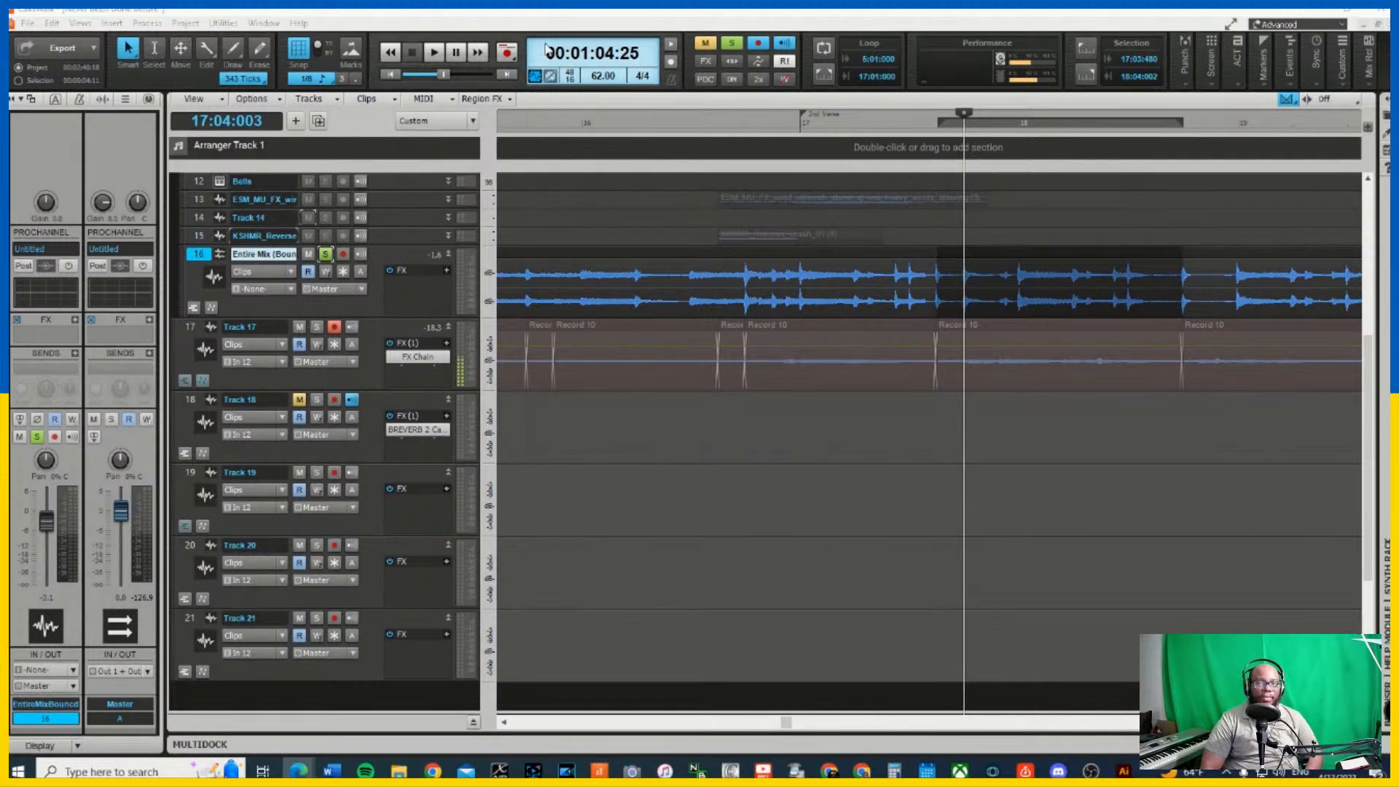
click(507, 54)
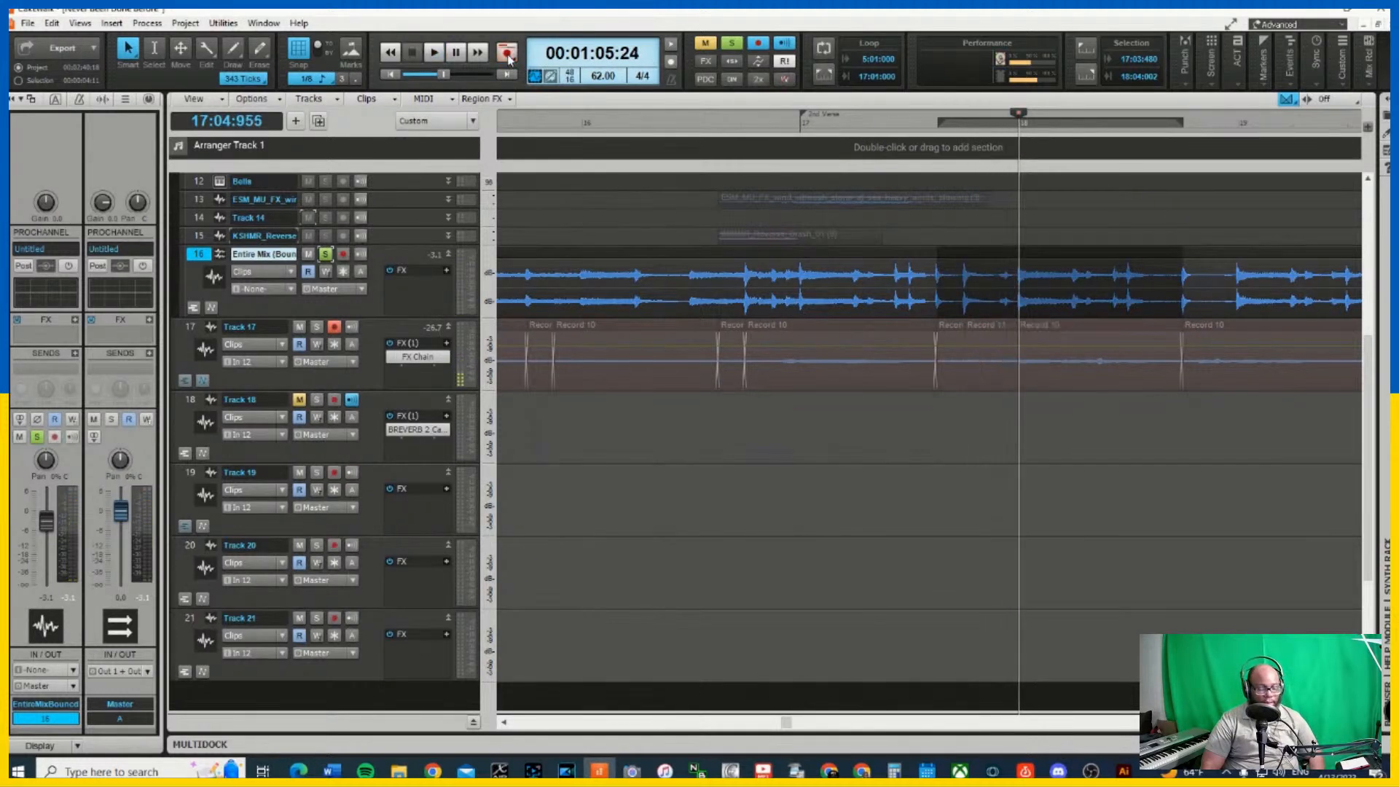
Review the preferences for recording, audio devices, audio playback and driver latency, leaving all settings as they are
click(508, 54)
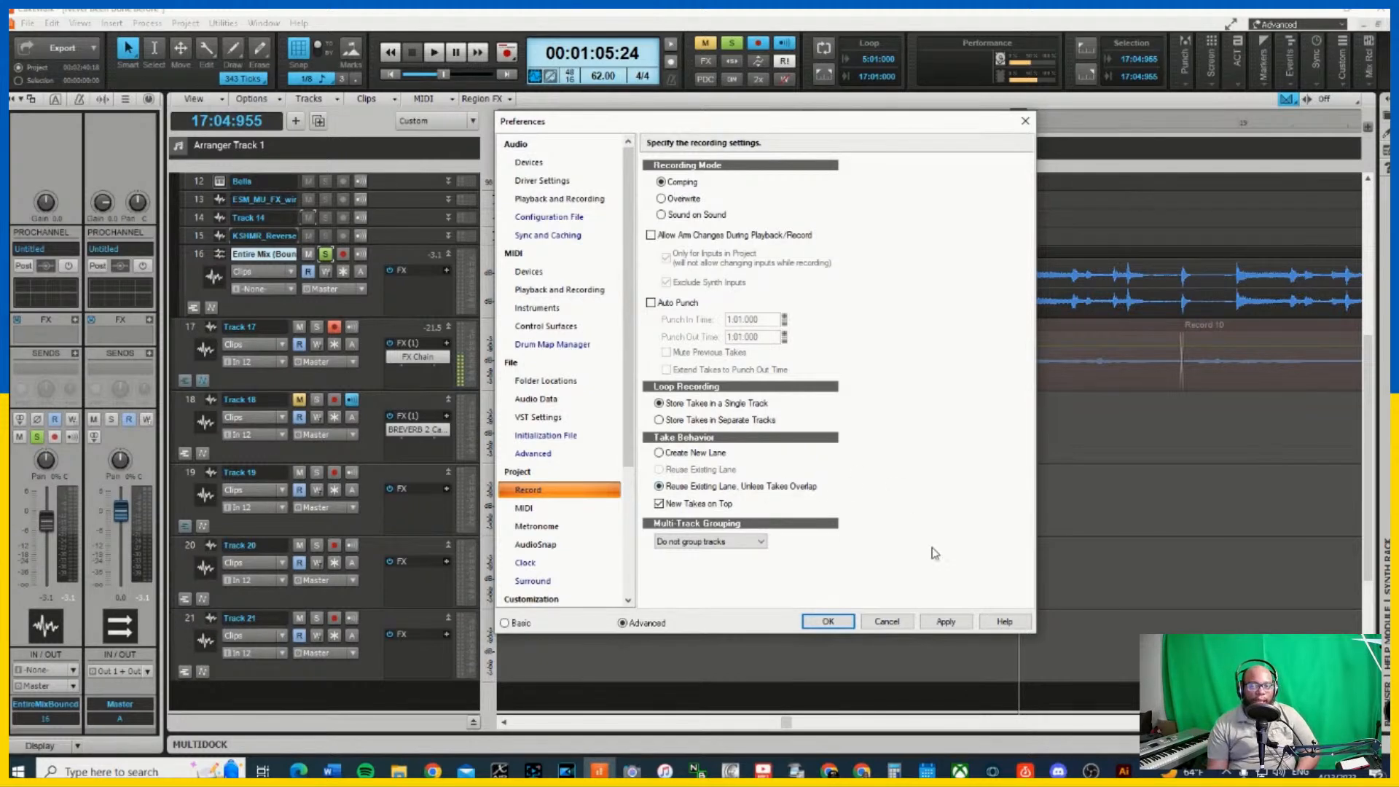
click(888, 621)
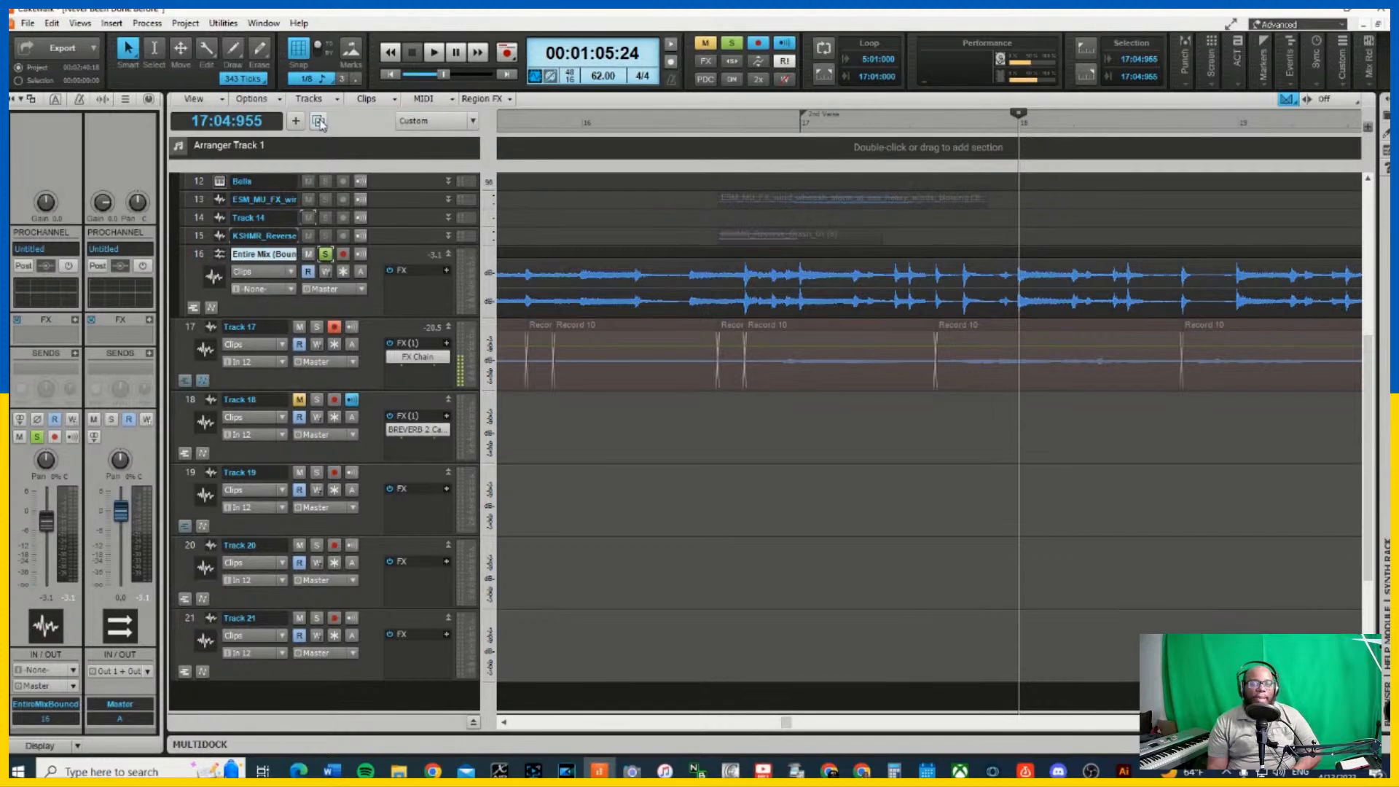
click(51, 24)
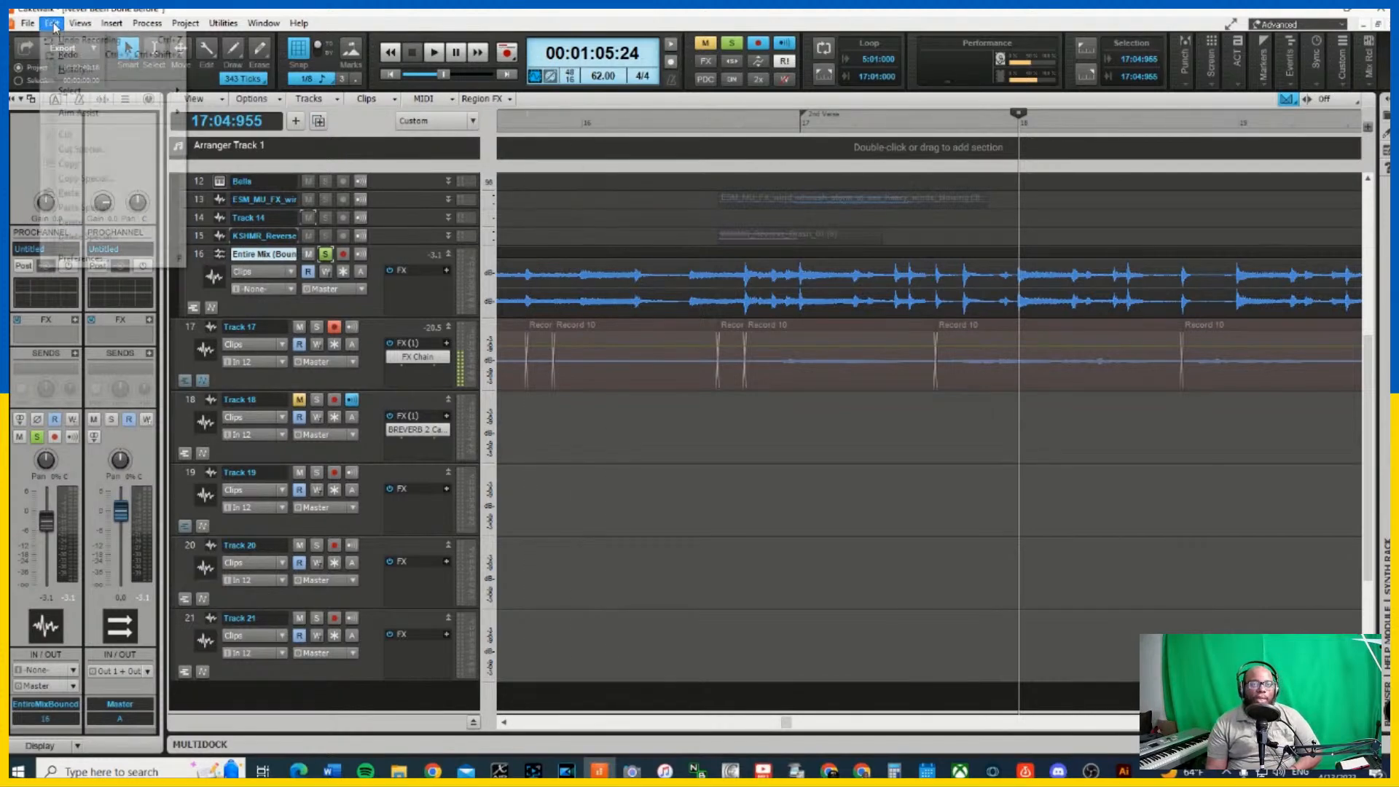
click(102, 264)
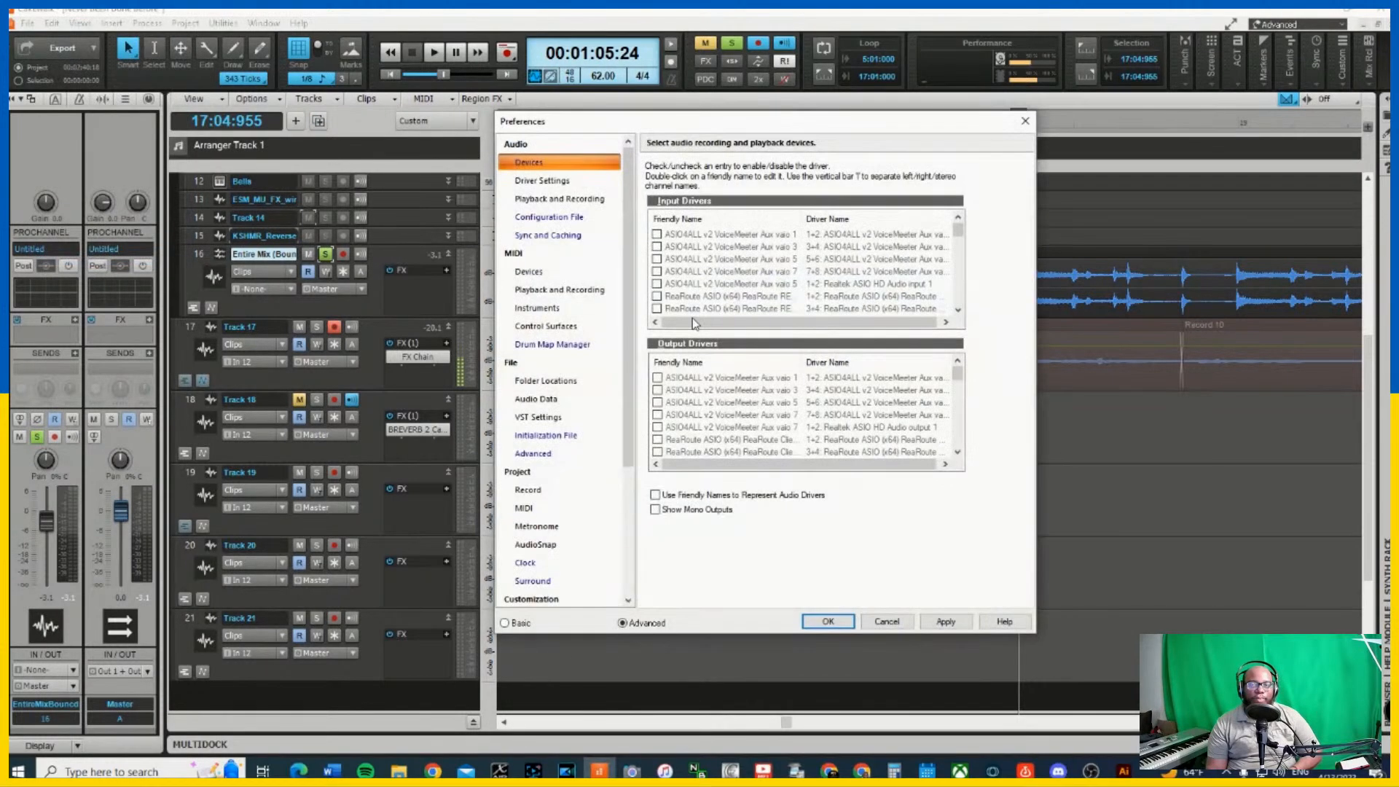
click(569, 199)
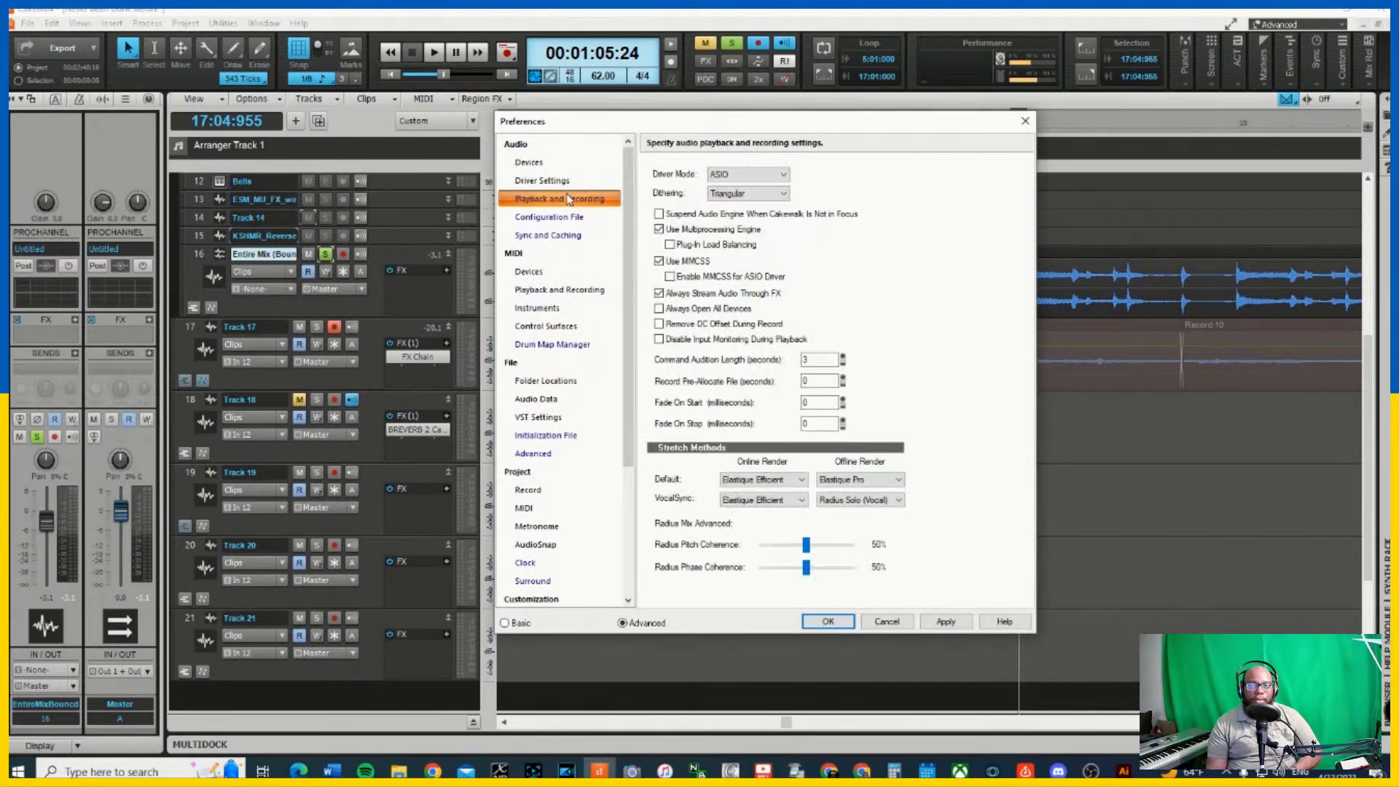
click(530, 182)
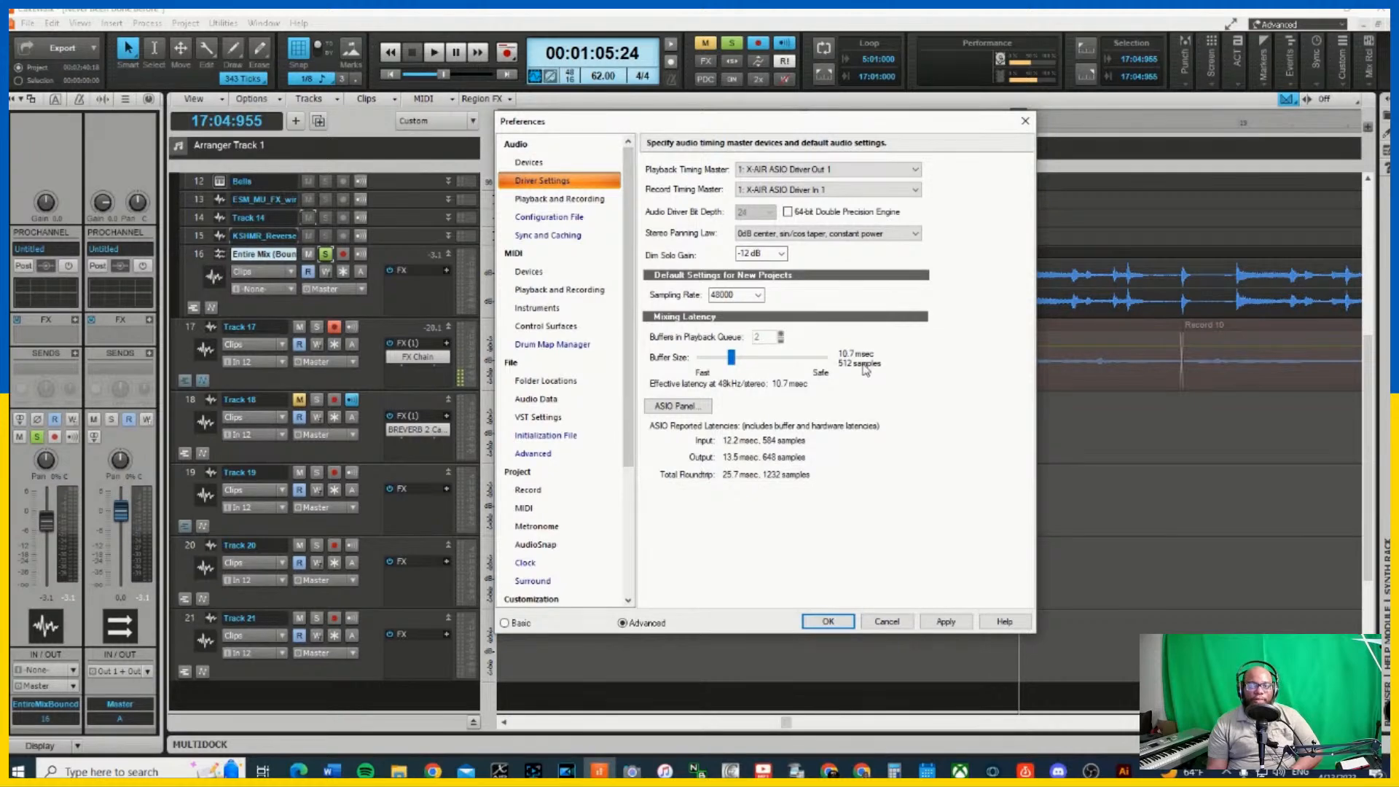
click(888, 621)
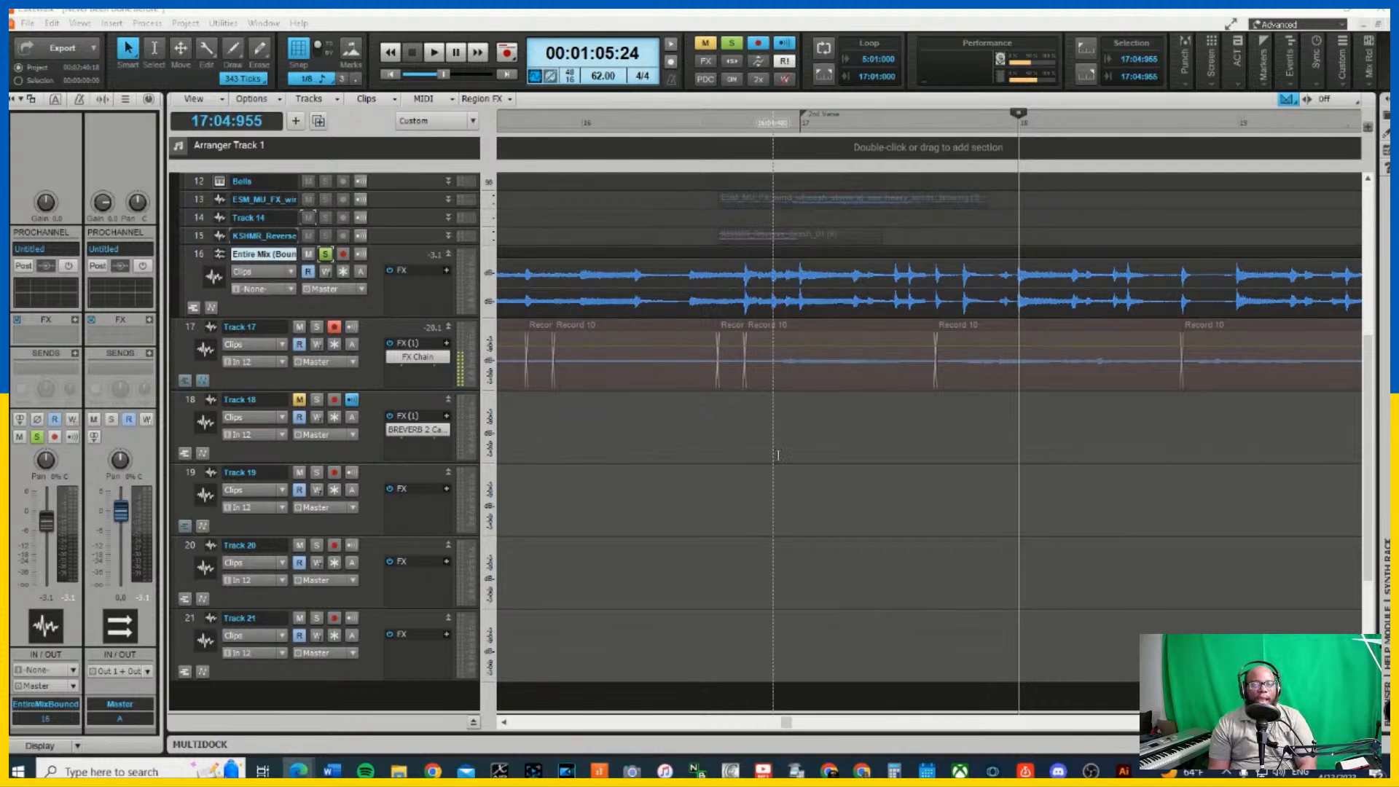
Show Track 17's take lanes and look over the comped phrases from the first verse into the second verse
click(185, 381)
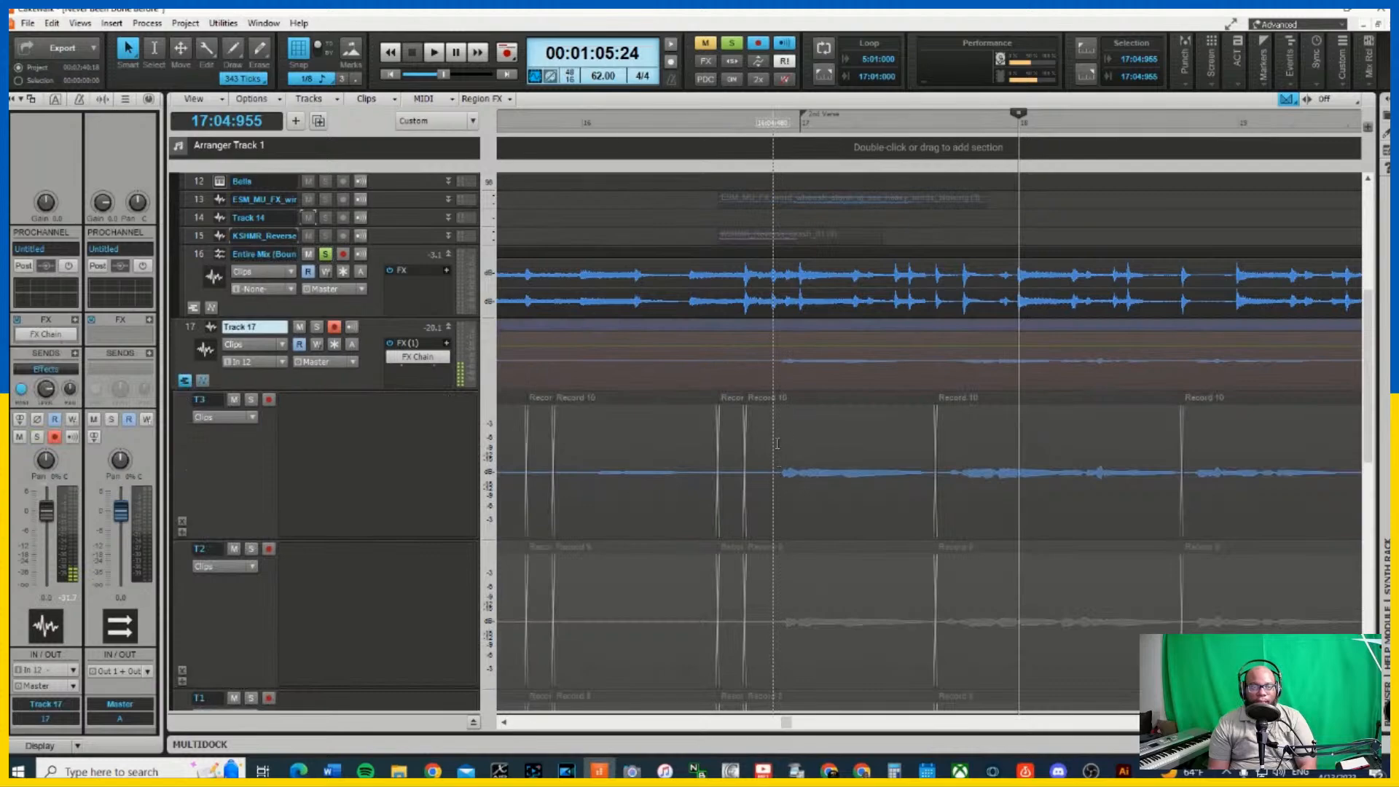
scroll(189, 385, down, 3)
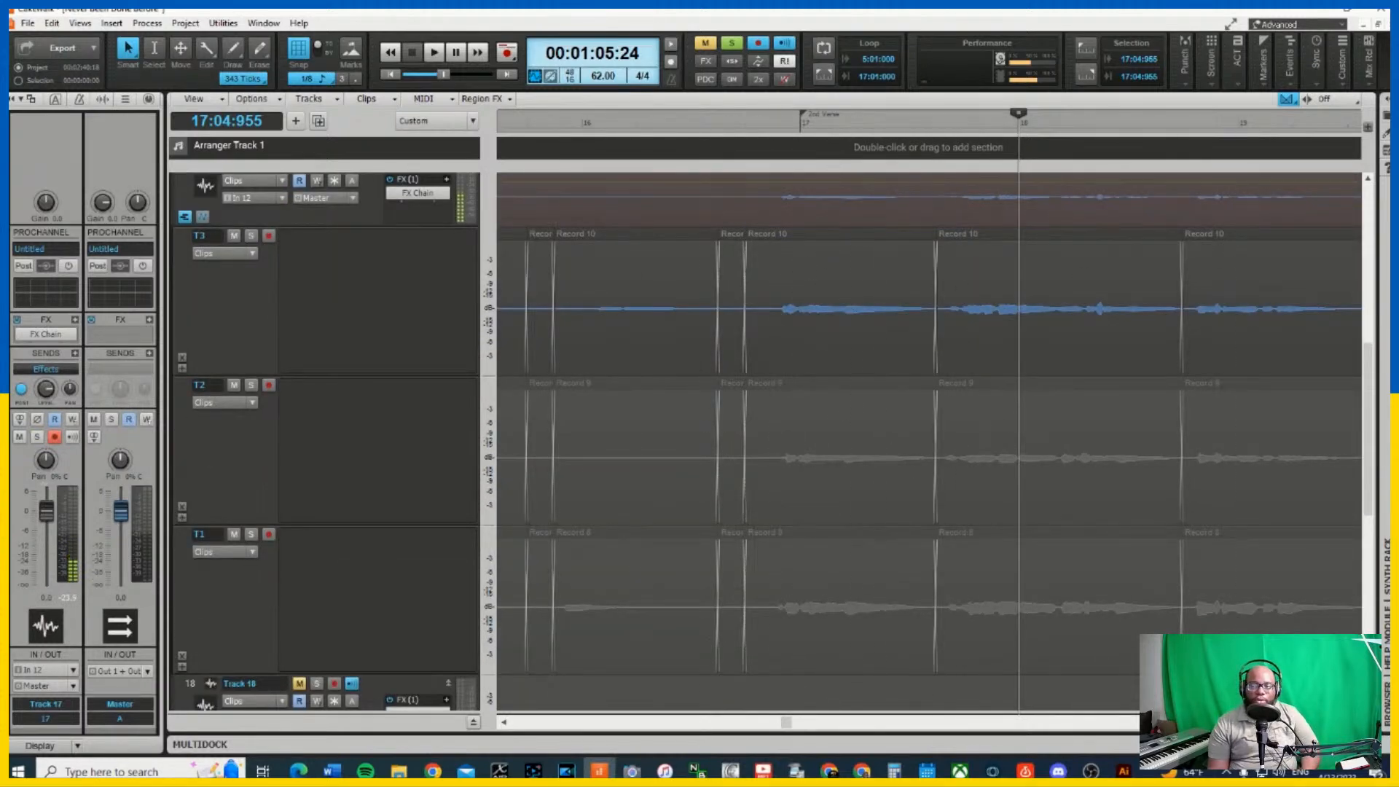
key(ctrl+Left)
key(ctrl+Left)
key(ctrl+Left)
key(ctrl+Left)
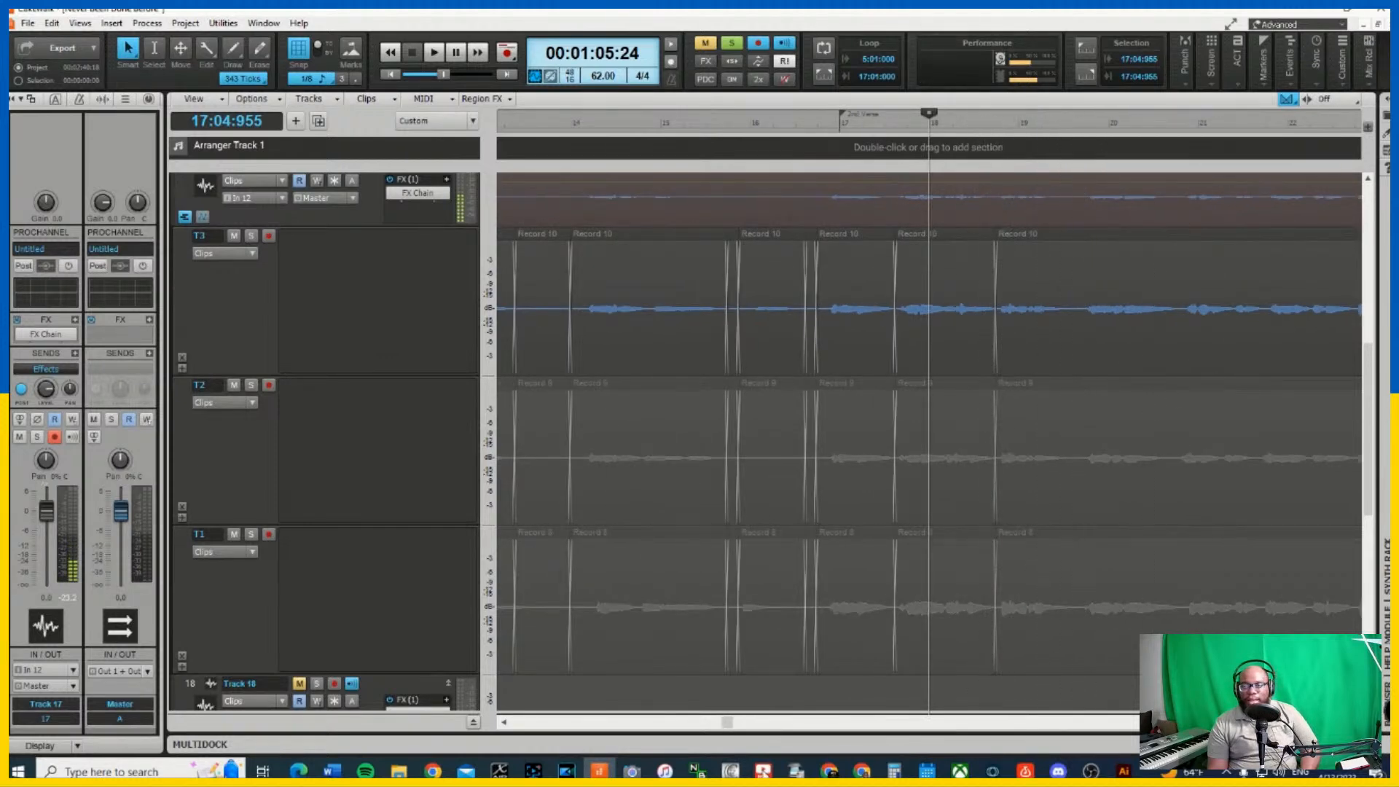
scroll(722, 733, left, 5)
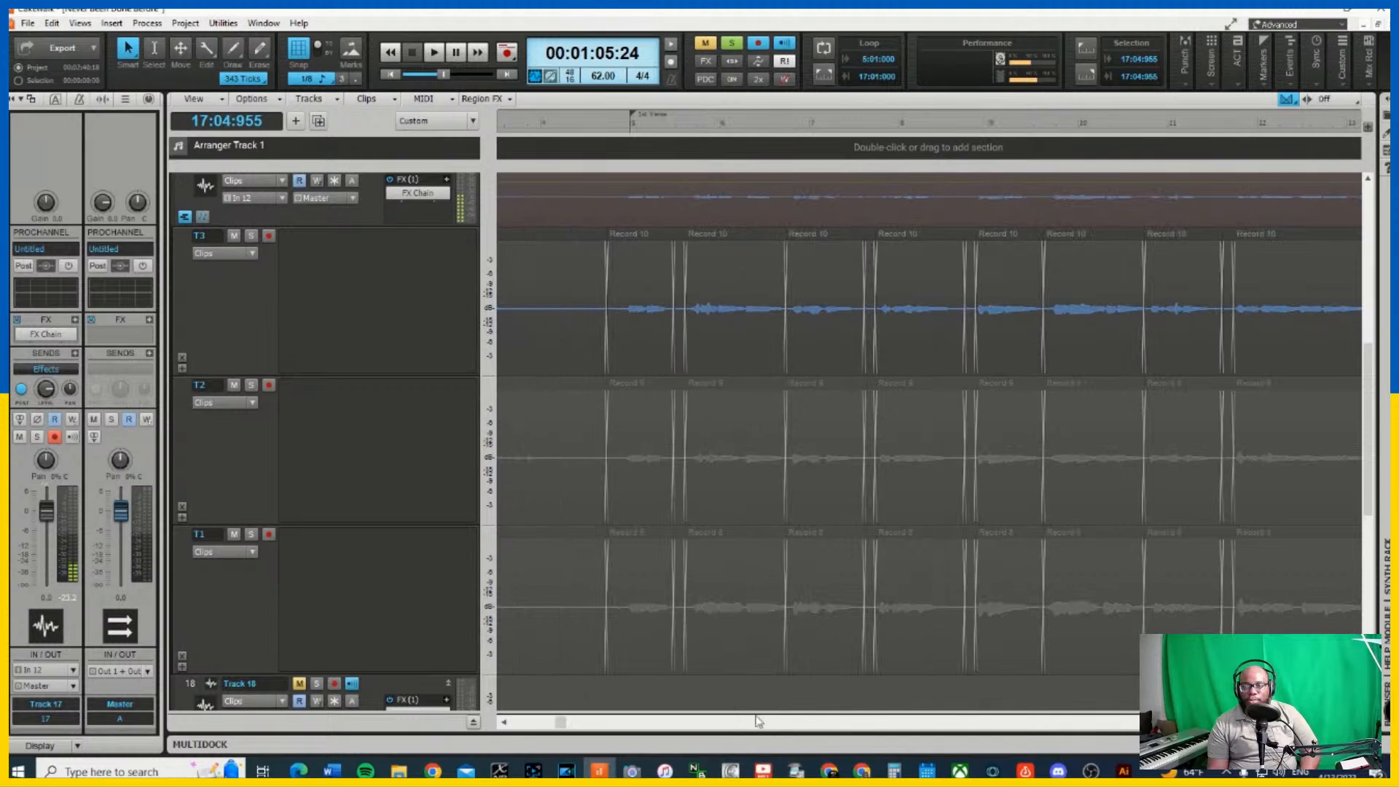
scroll(553, 732, left, 3)
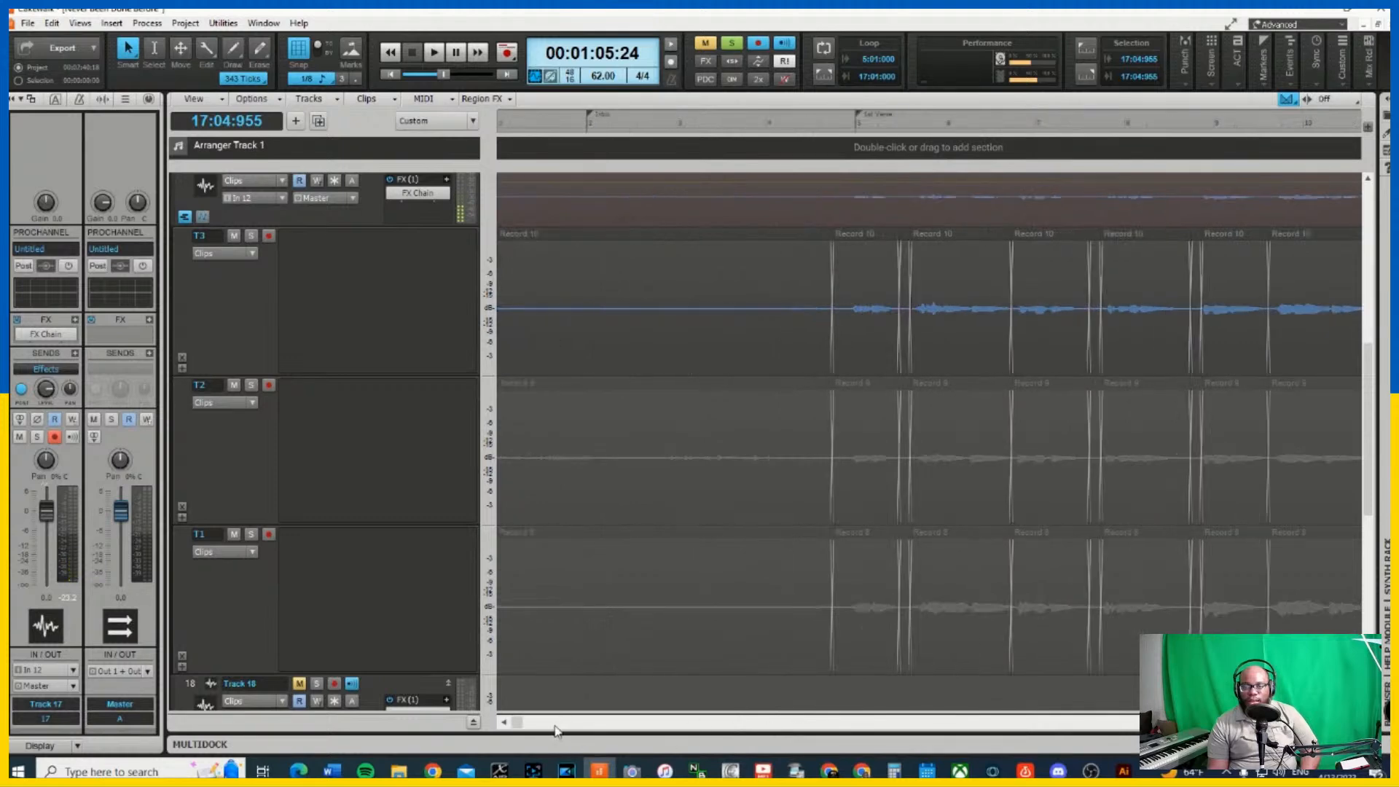
drag(518, 729, 575, 726)
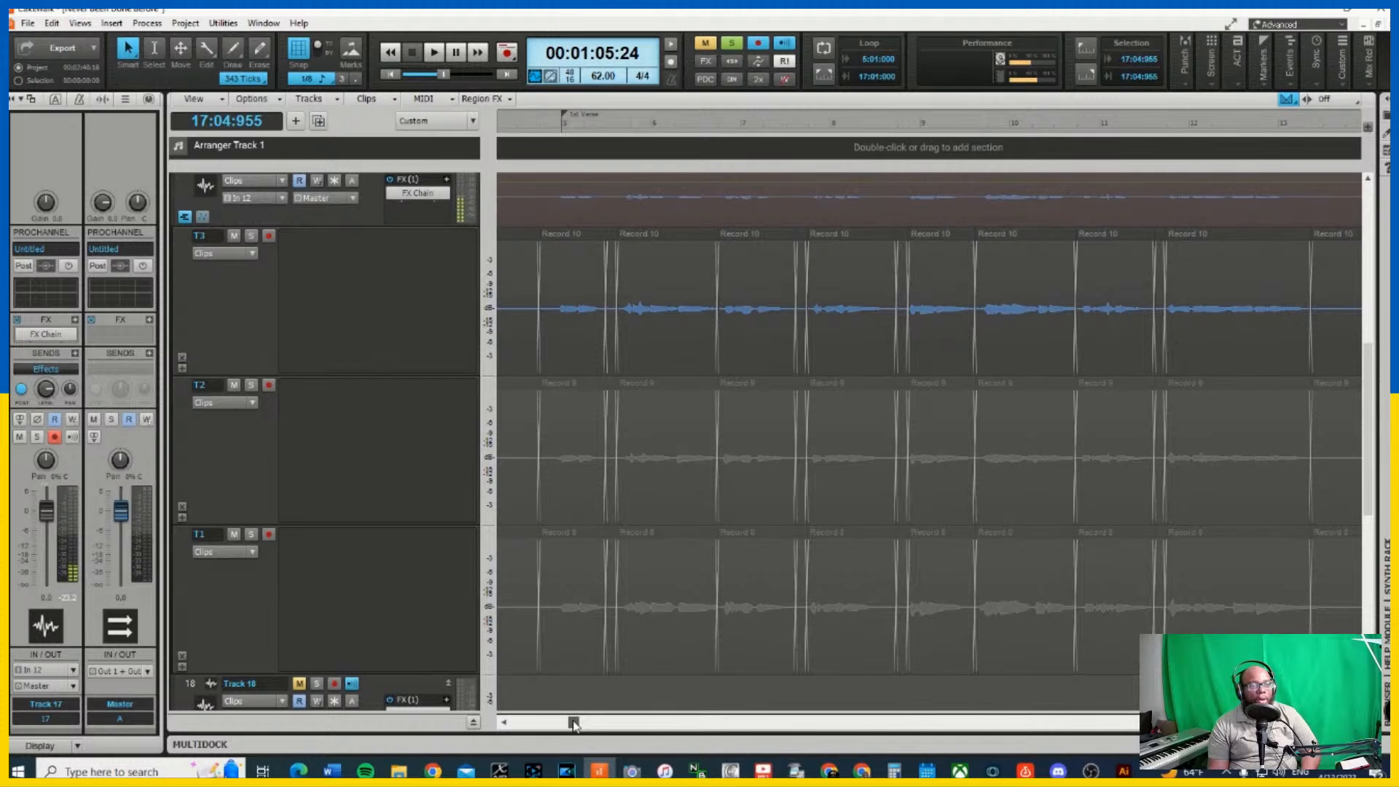
drag(574, 726, 785, 723)
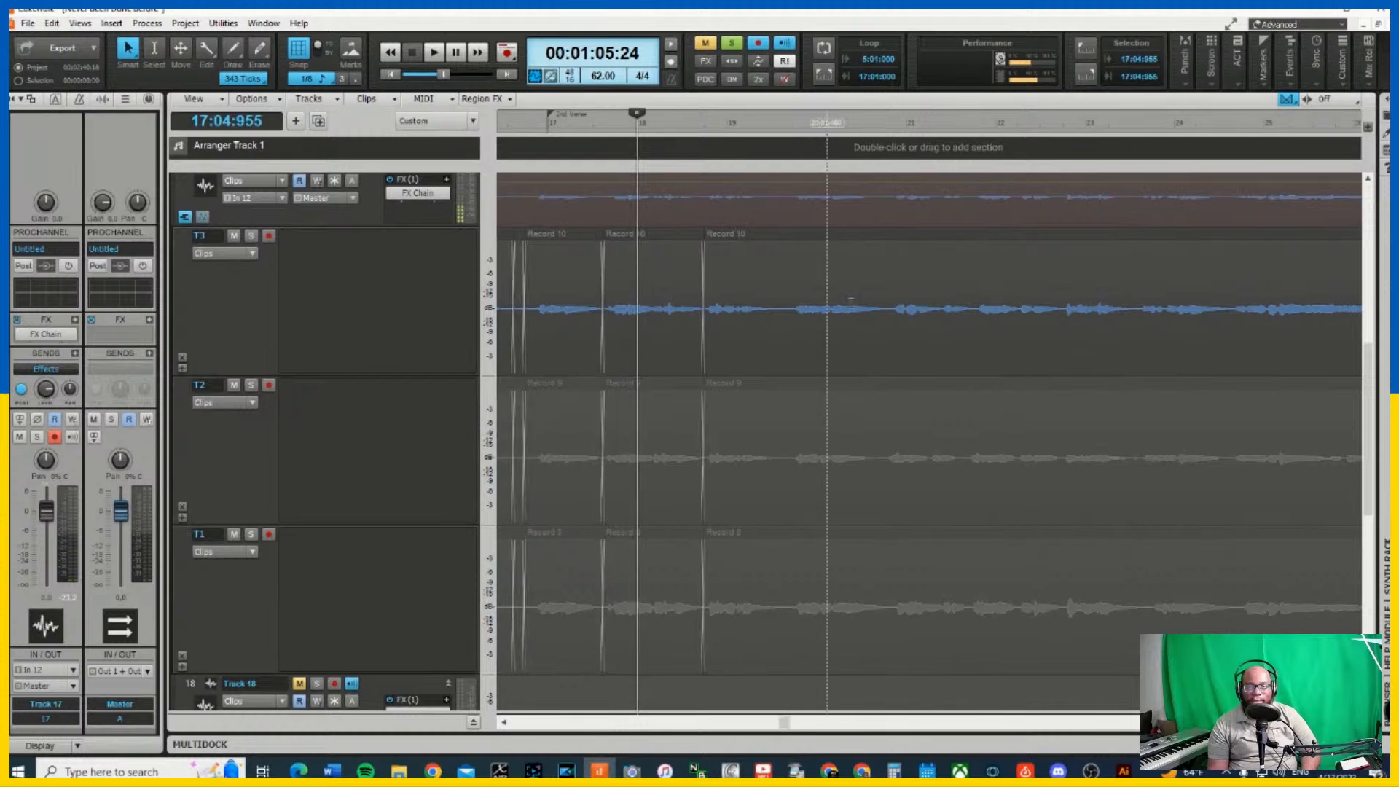
Play from 17:04:000 into measure 18, stop, and save the project
click(614, 124)
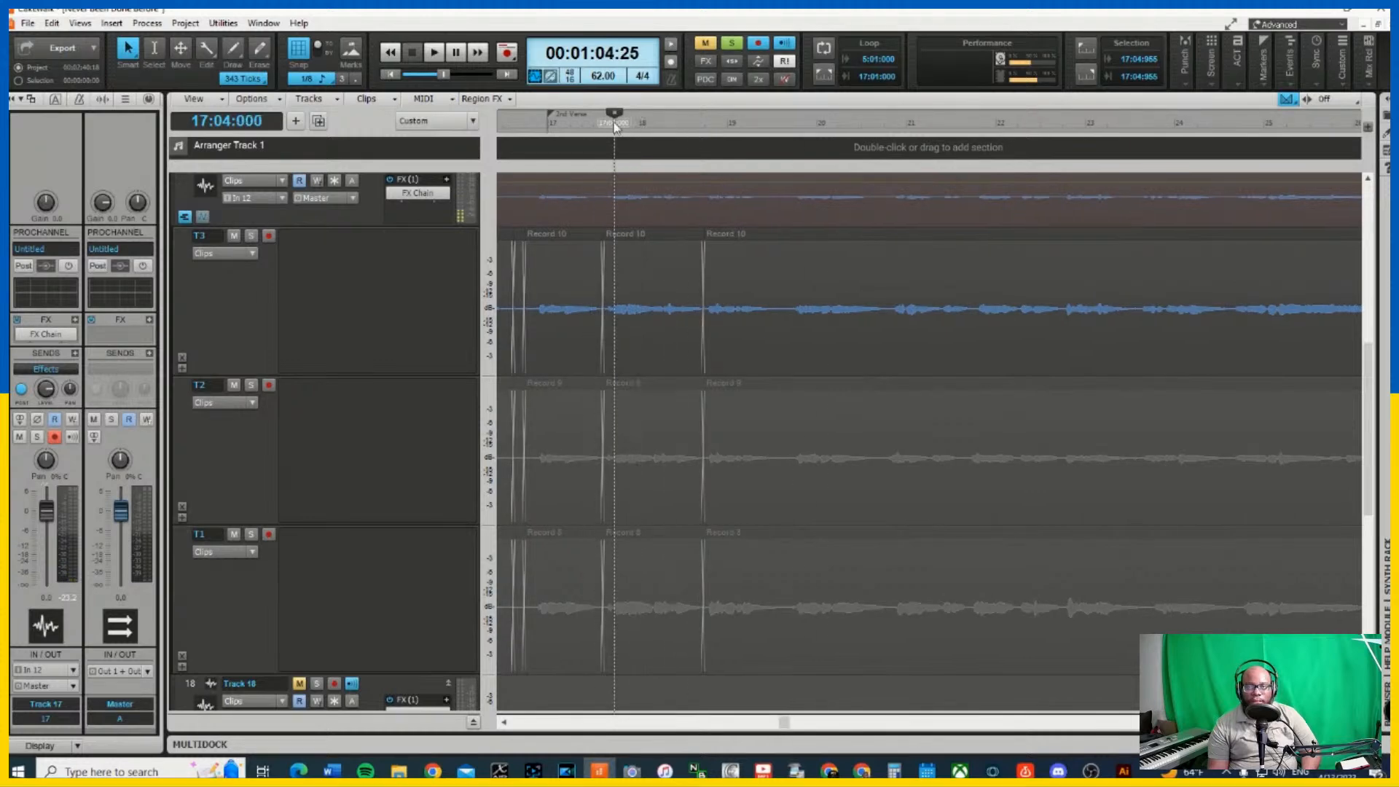
key(space)
key(space)
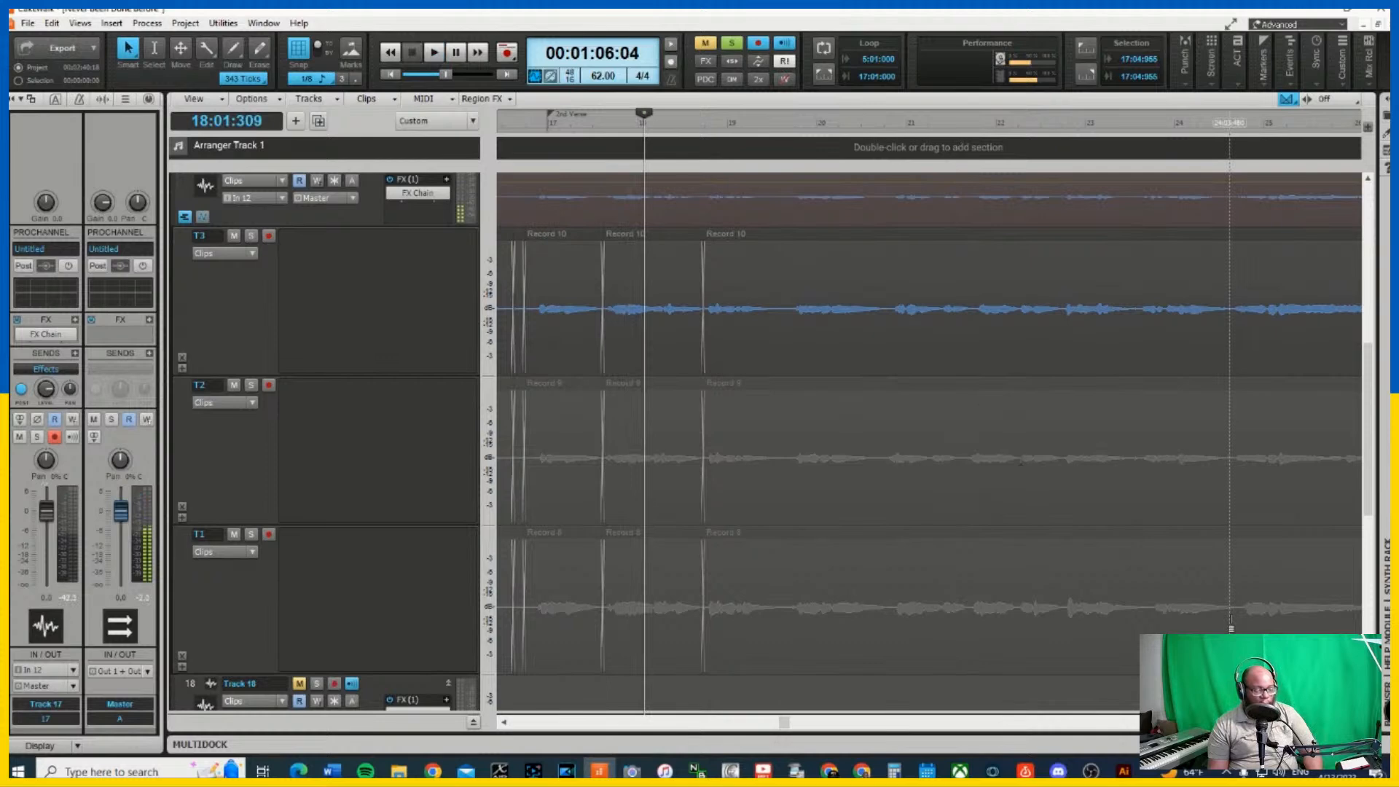
key(ctrl+s)
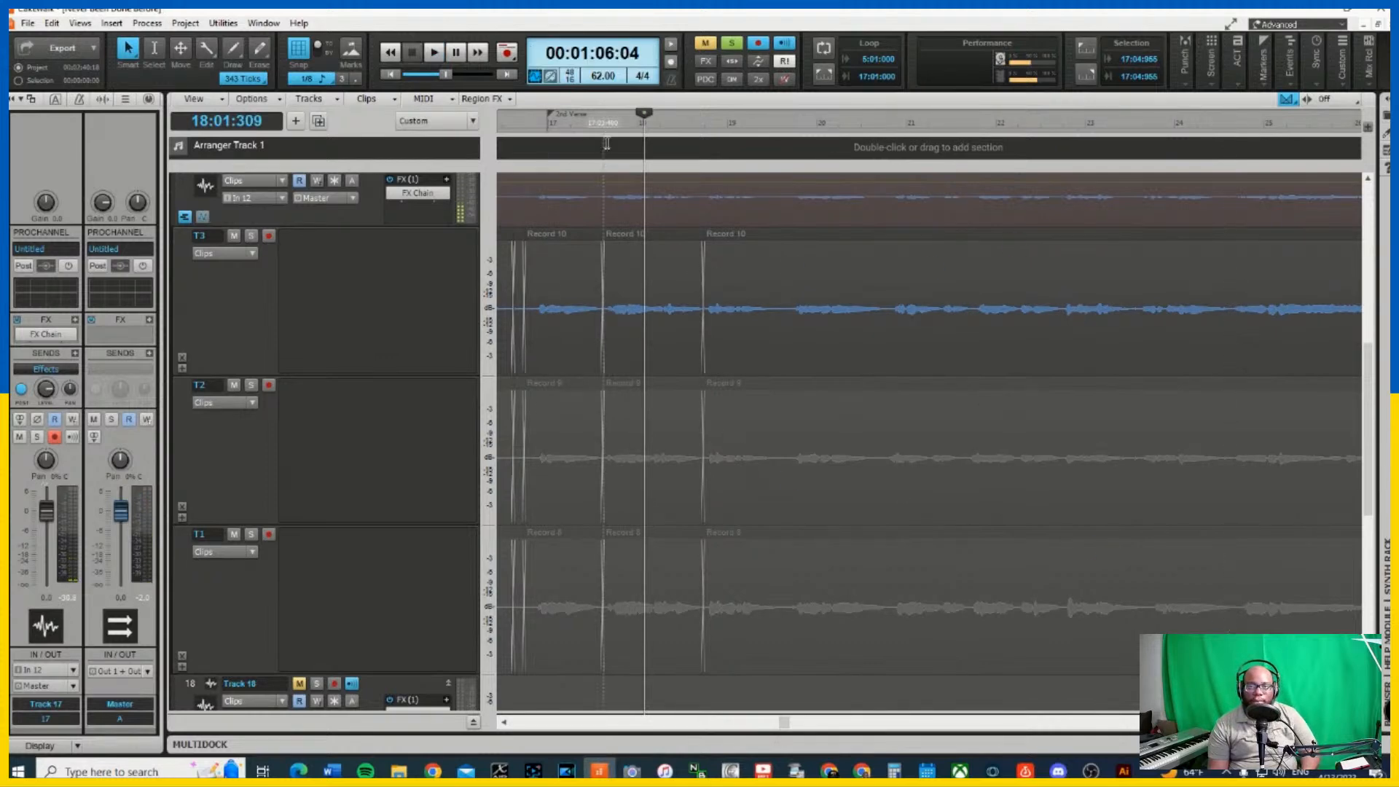
Play from about 17:03:480, turn off all track solos during playback, and stop in measure 20
click(601, 124)
key(space)
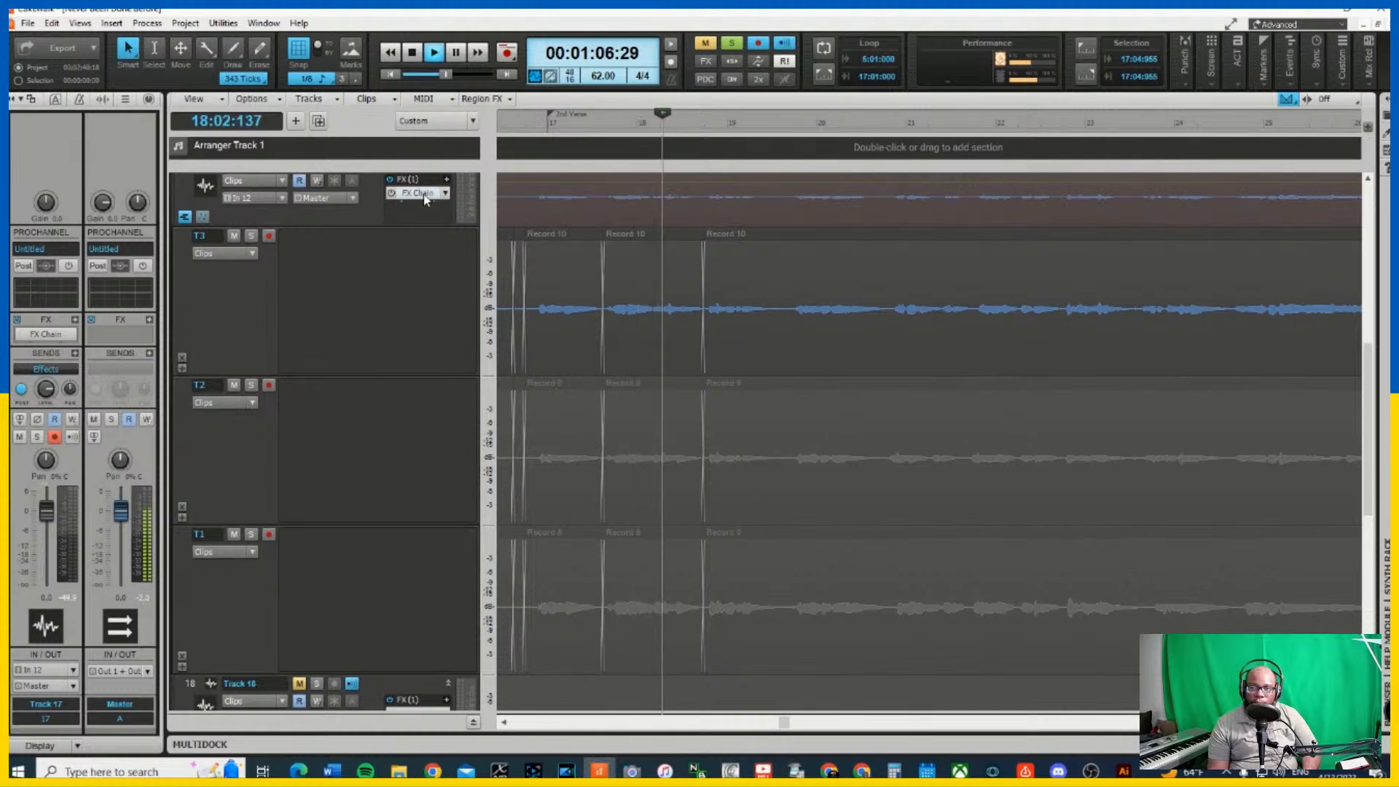
click(733, 45)
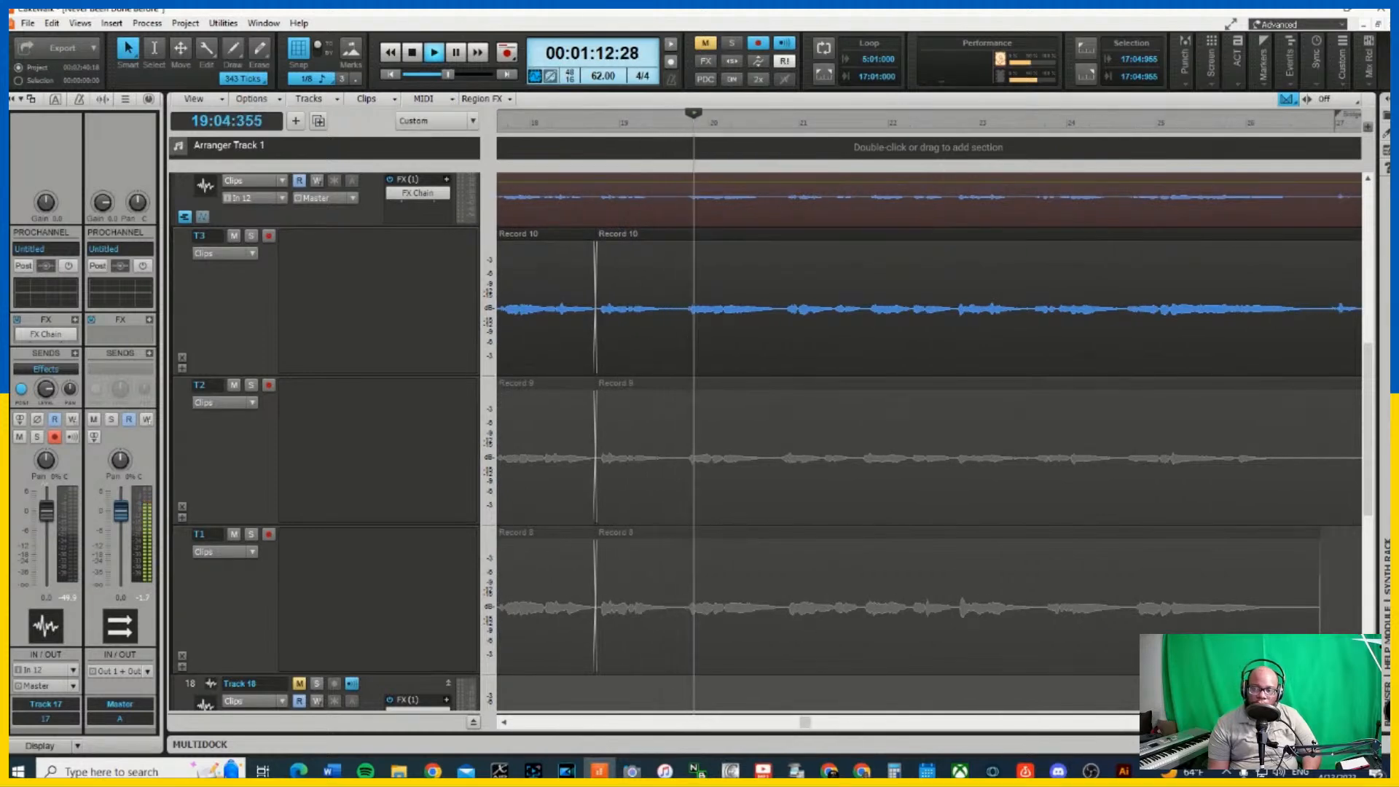
key(space)
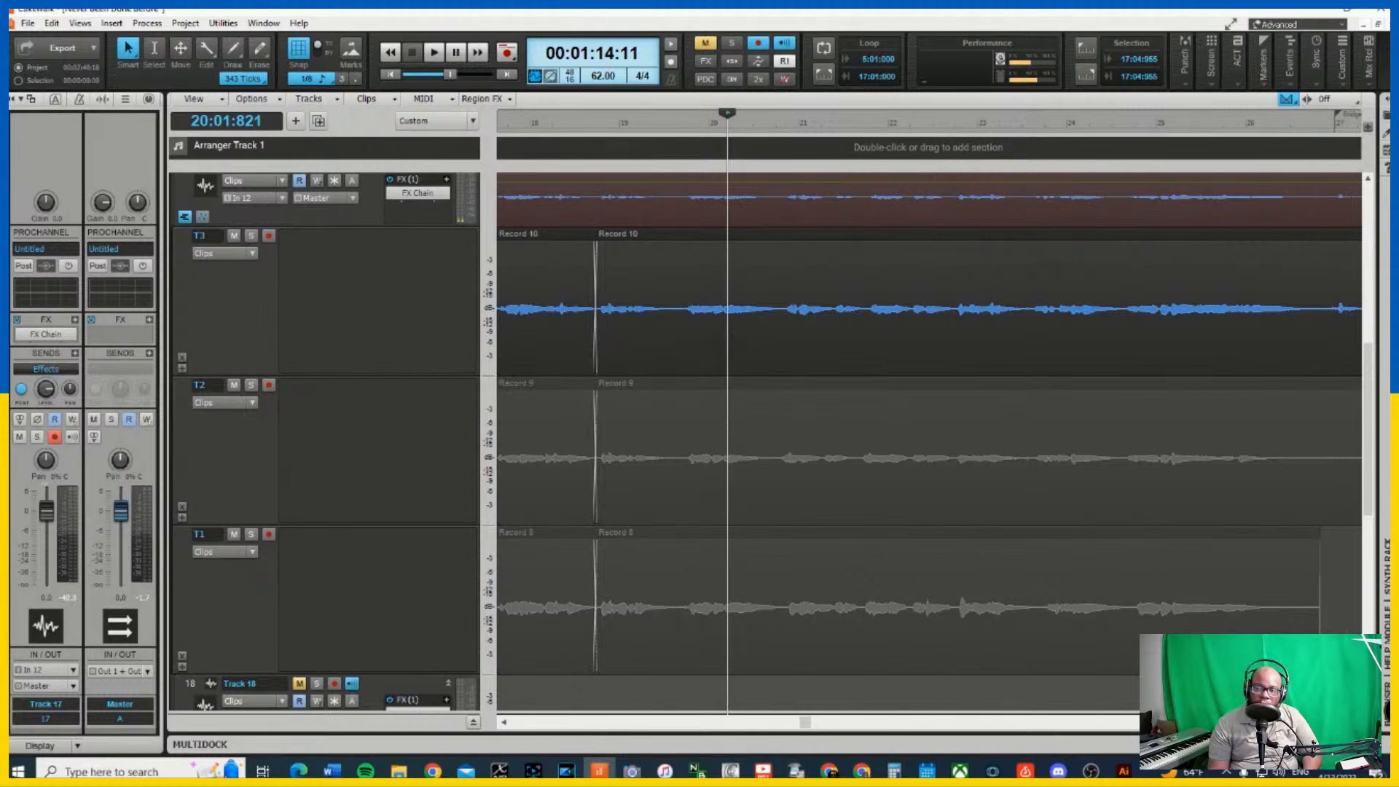
Comp lane T3's next two phrases, from about 18:04:000 to 19:03:480 and from 19:04:000 to 20:04:000, and play on through measure 21
scroll(676, 341, up, 3)
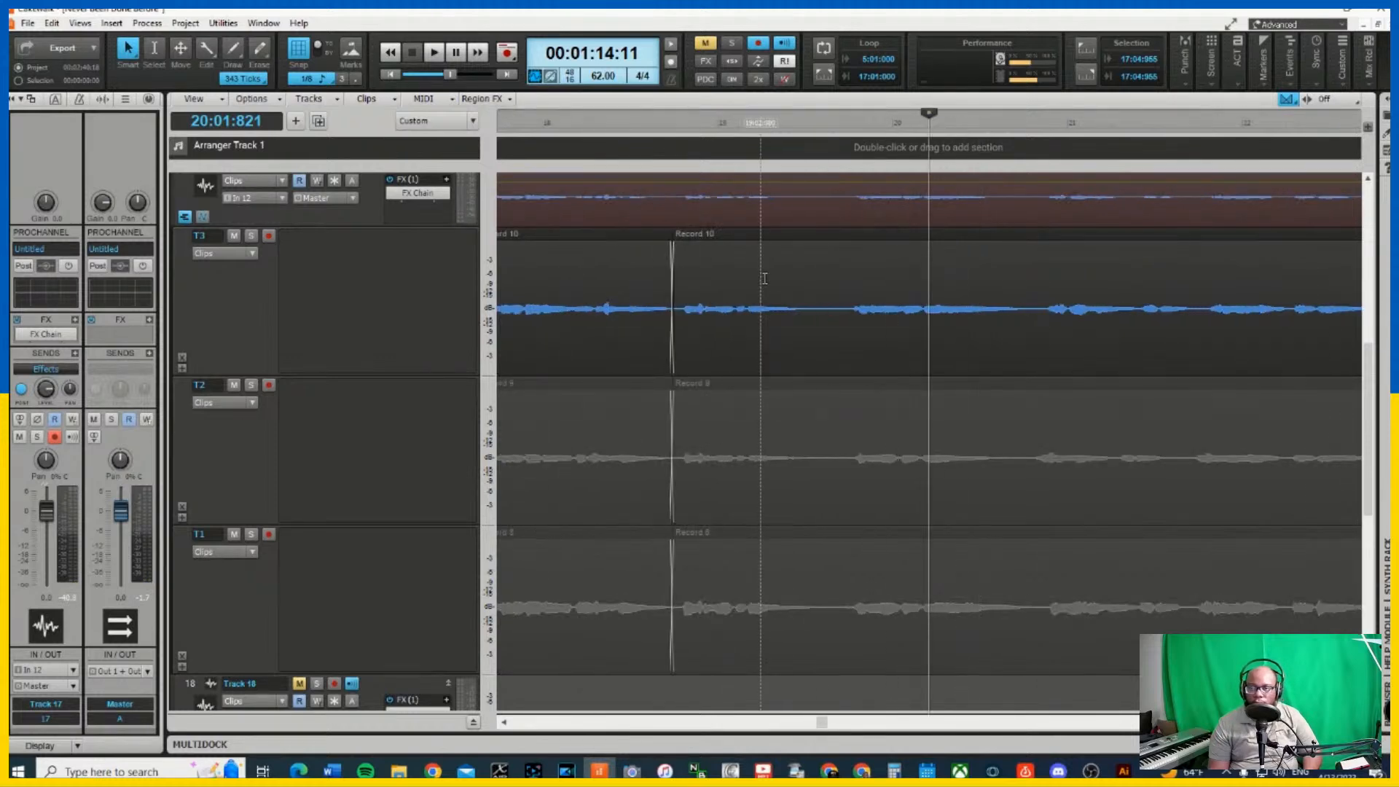
drag(680, 340, 1041, 337)
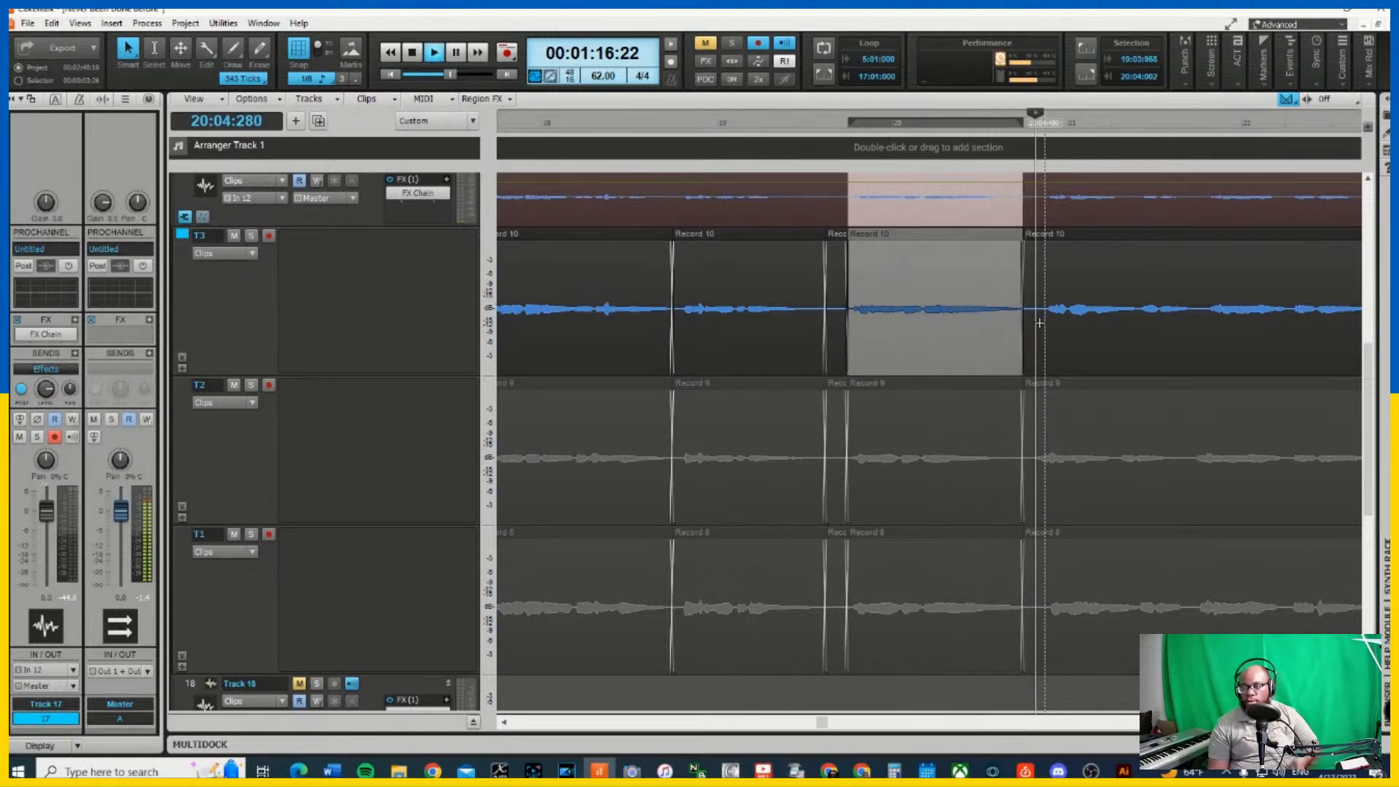
right_click(1040, 319)
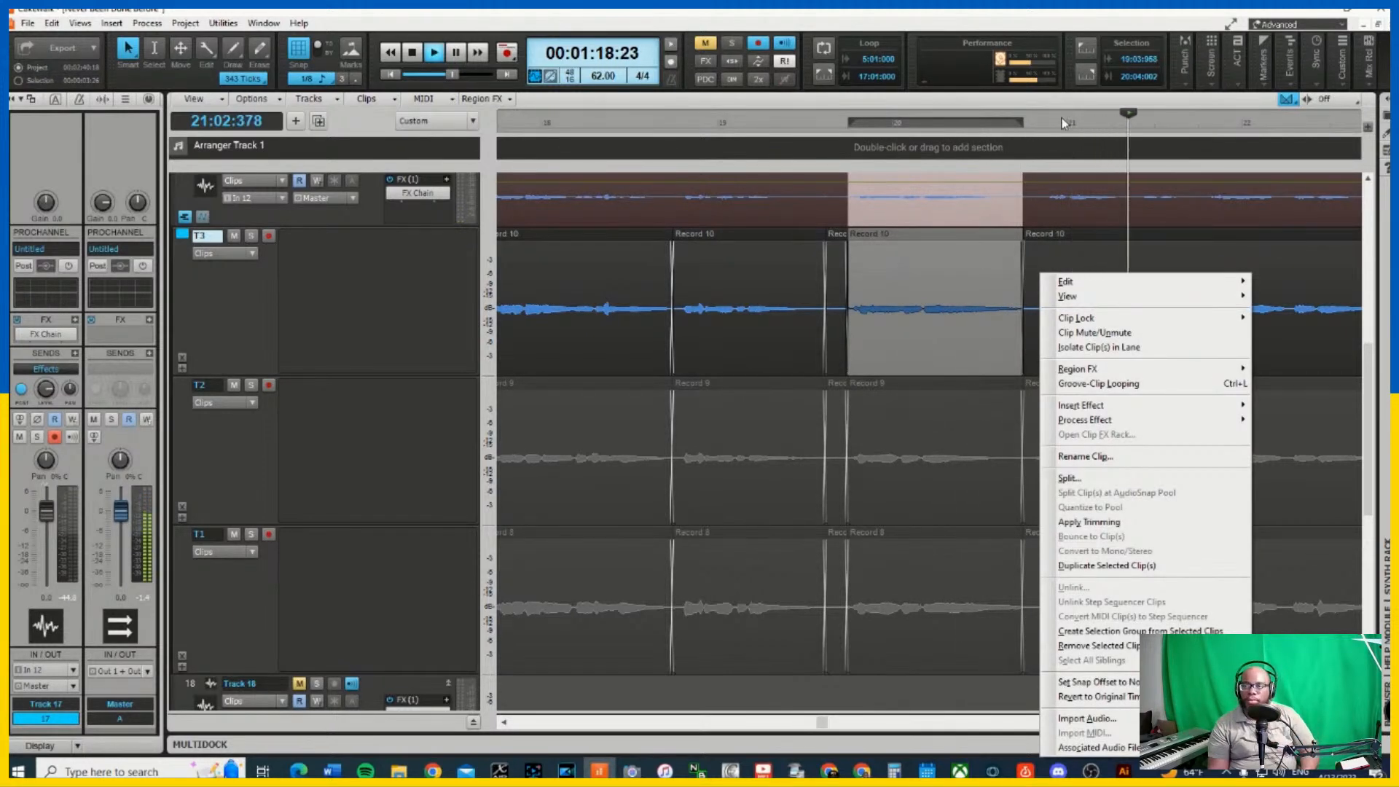
click(1031, 323)
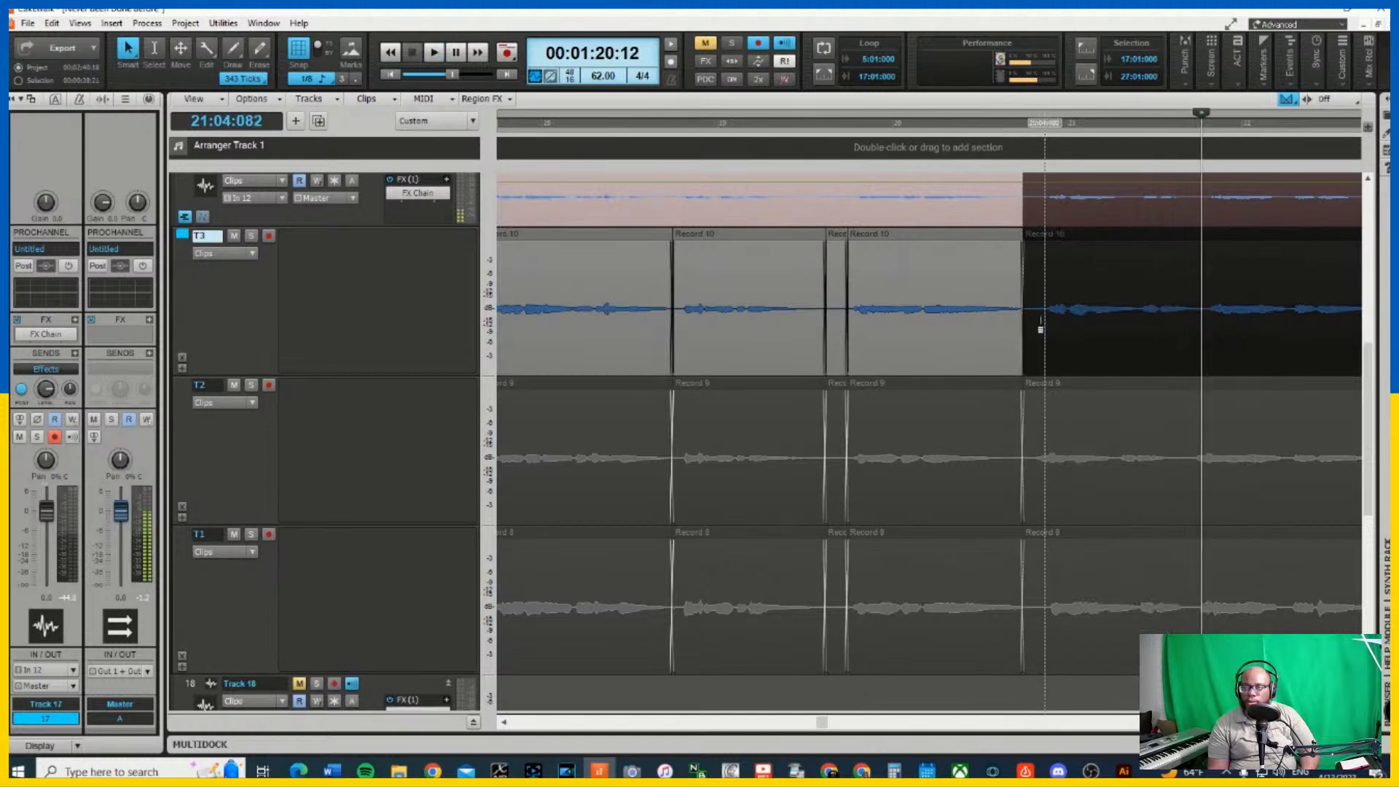
Comp lane T3's next phrase from about 20:04:480, play on into measure 22, and pull the phrase's end back to 21:03:734
drag(1034, 324, 1199, 337)
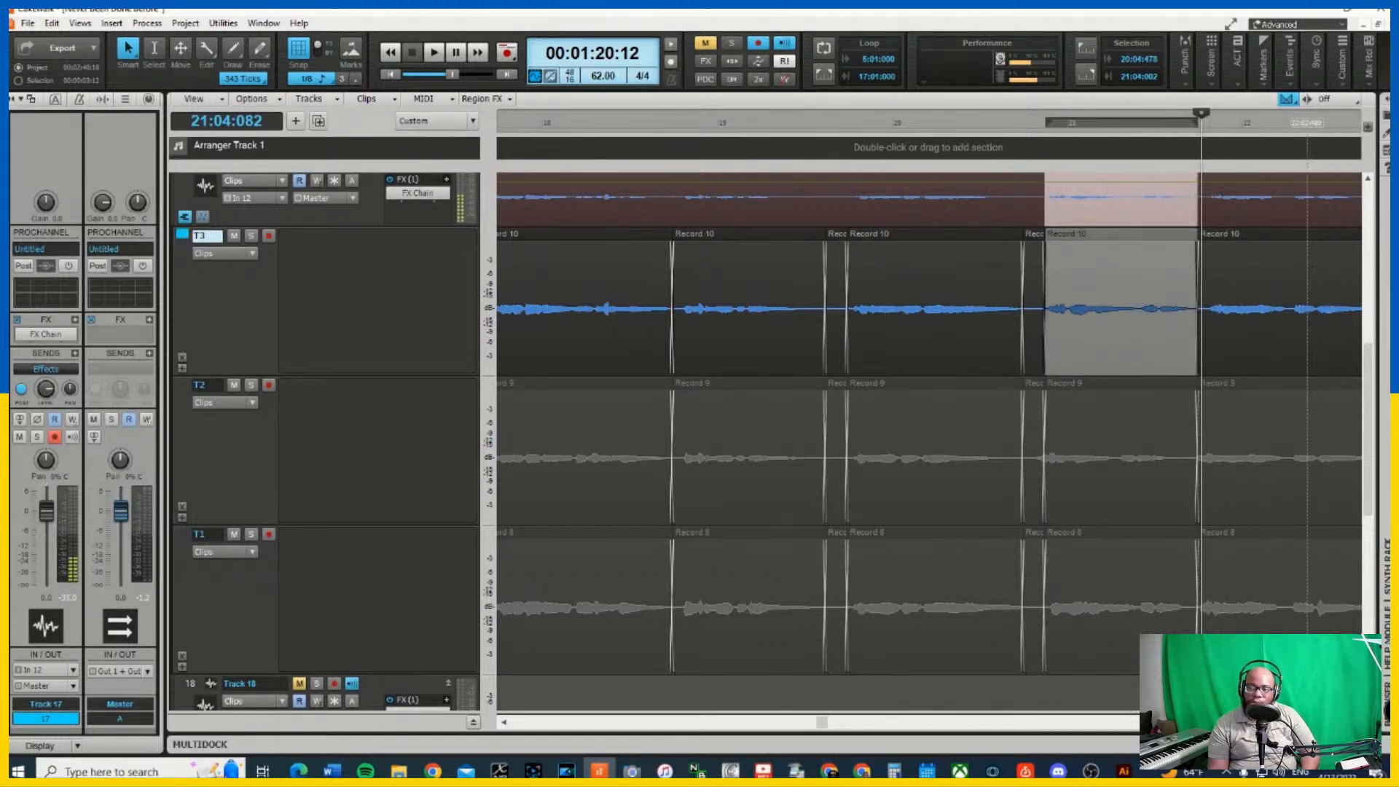
key(space)
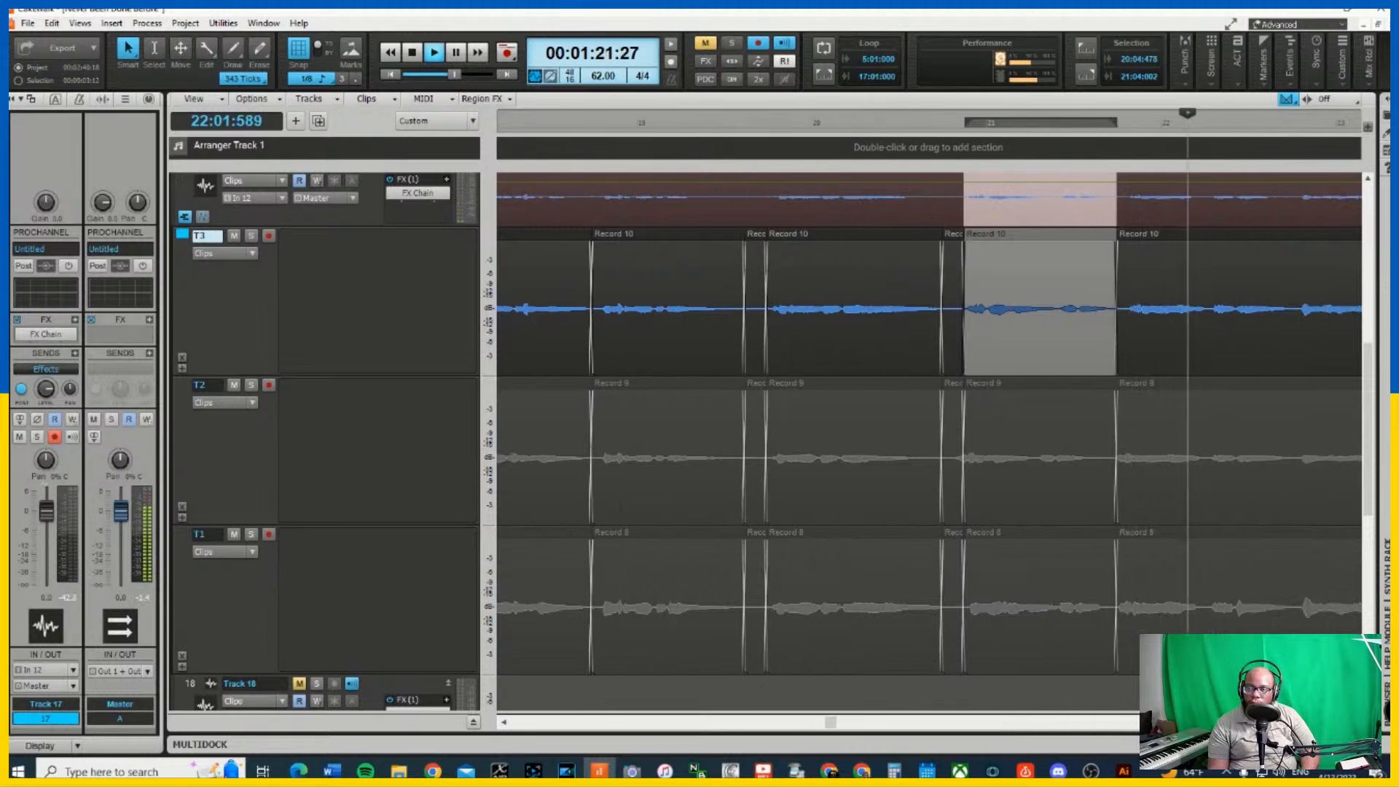
key(space)
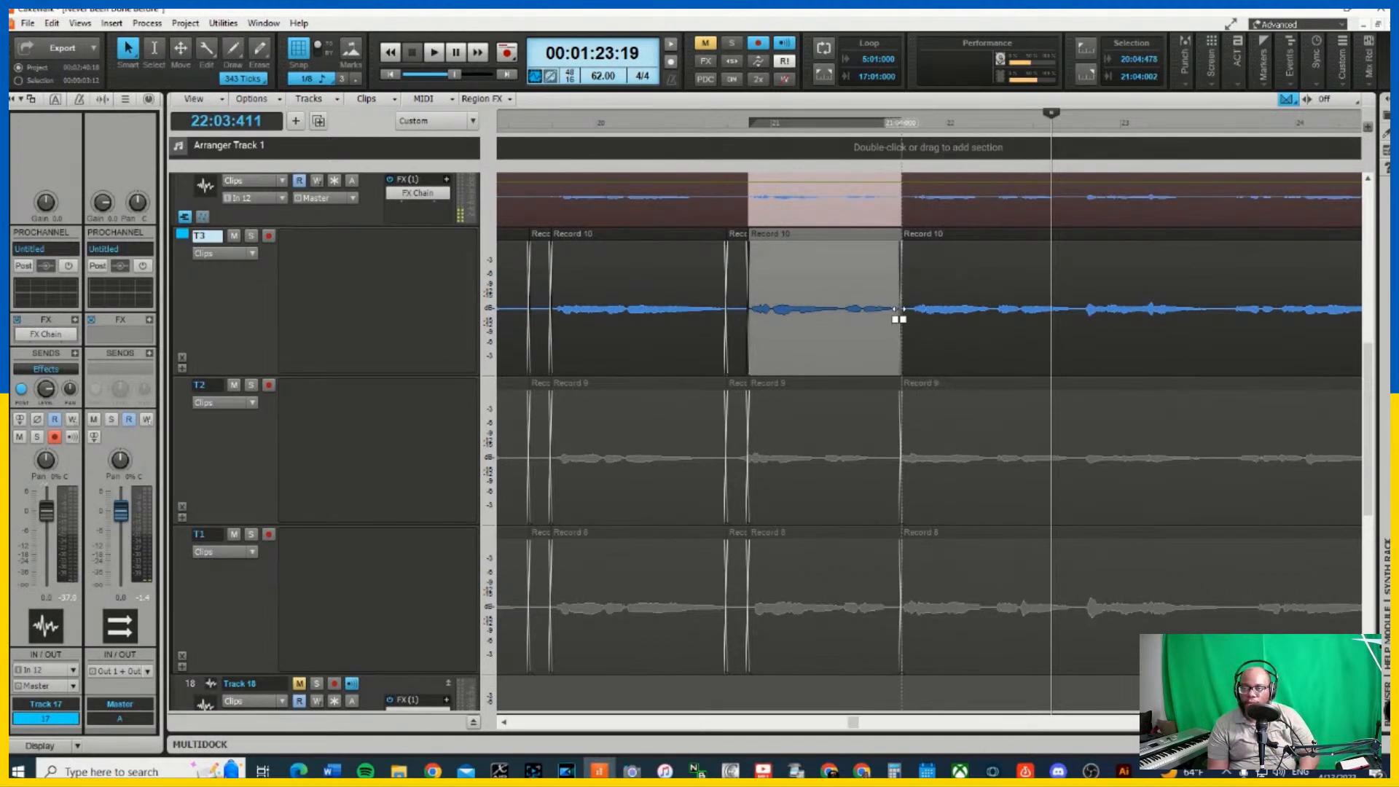
drag(897, 310, 889, 309)
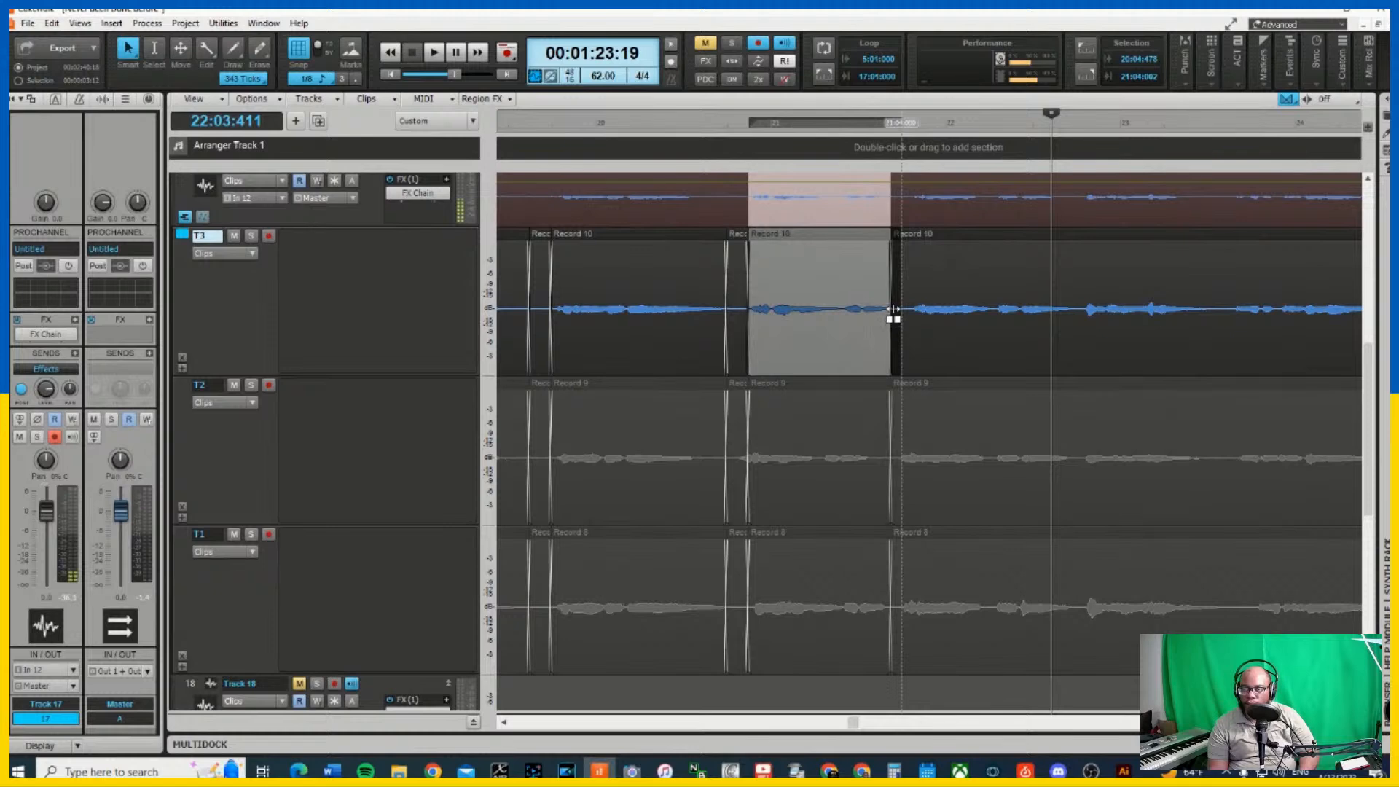
Comp lane T3's phrase from about 21:04:000 to 22:04:000, and play its ending from about 22:03:000 into measure 23
click(903, 343)
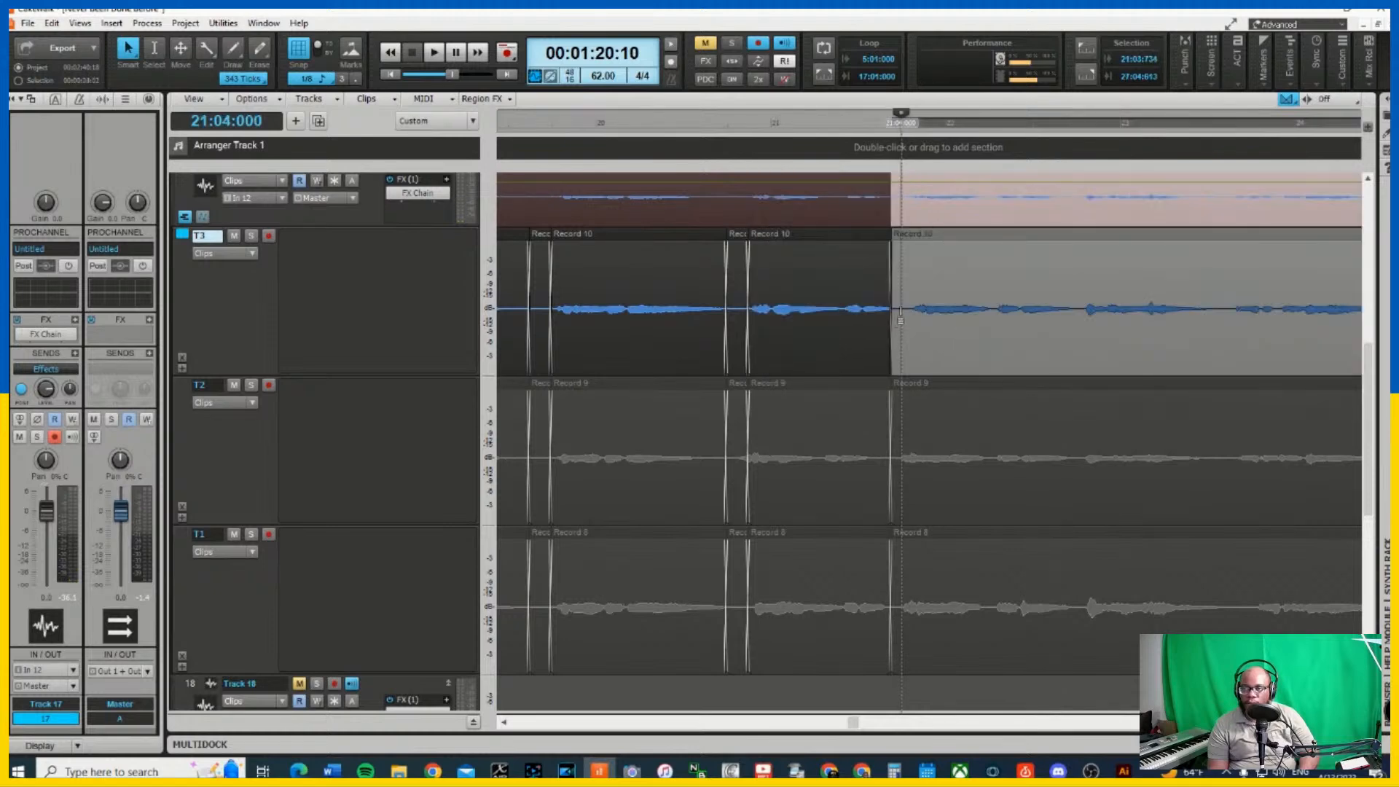
drag(901, 320, 1075, 364)
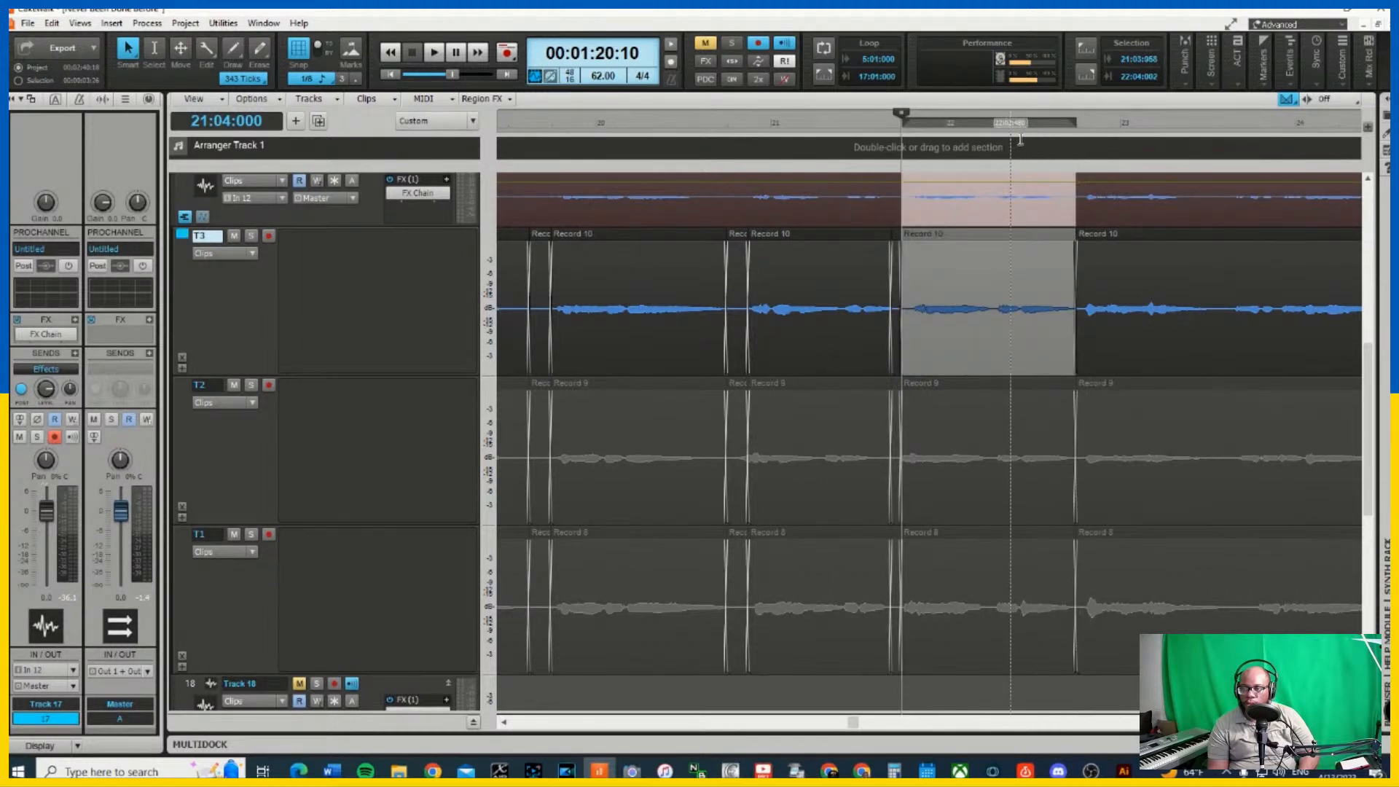
click(1034, 132)
key(space)
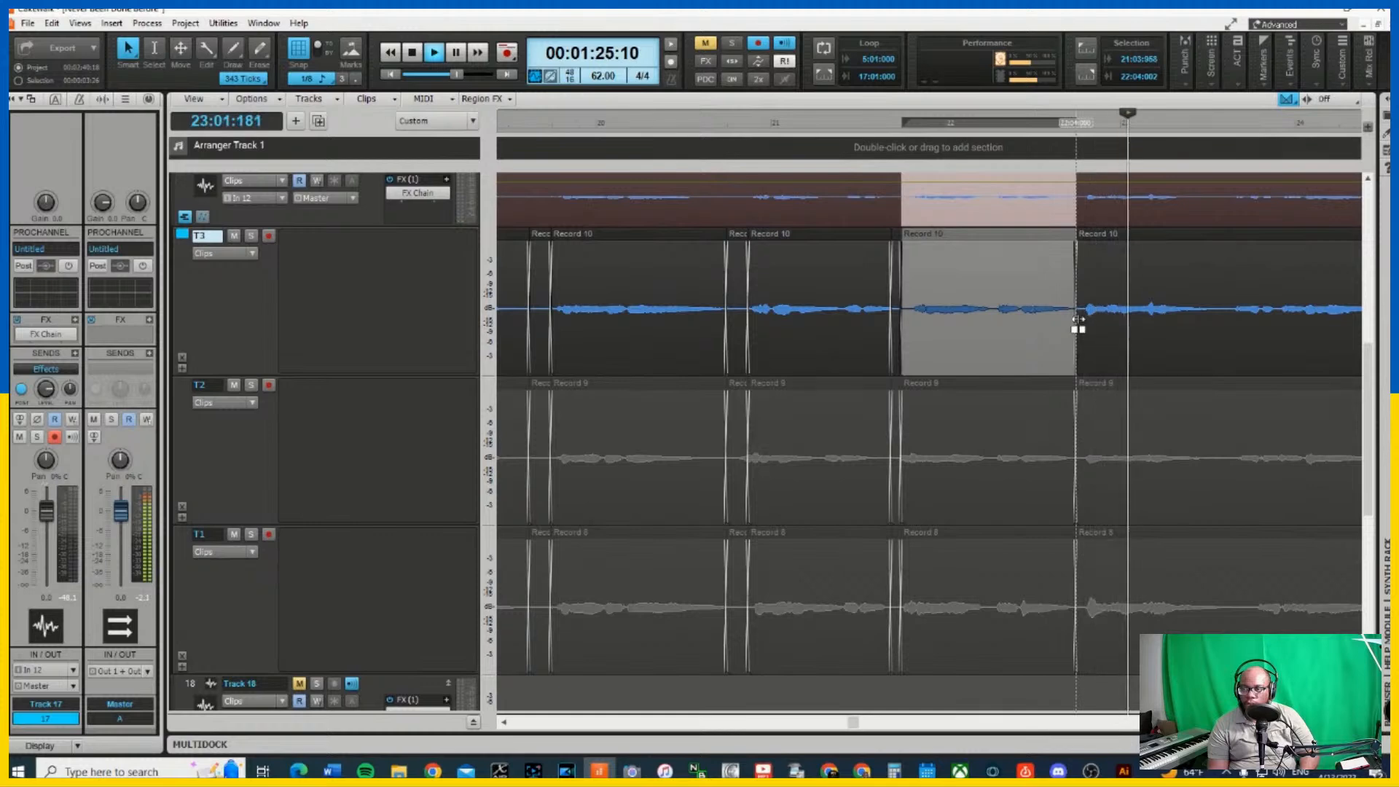
Split the takes on lanes T3, T2 and T1 around two more vocal phrases, about 22:03–23:03 and 23:03–24:03
drag(1084, 328, 1208, 330)
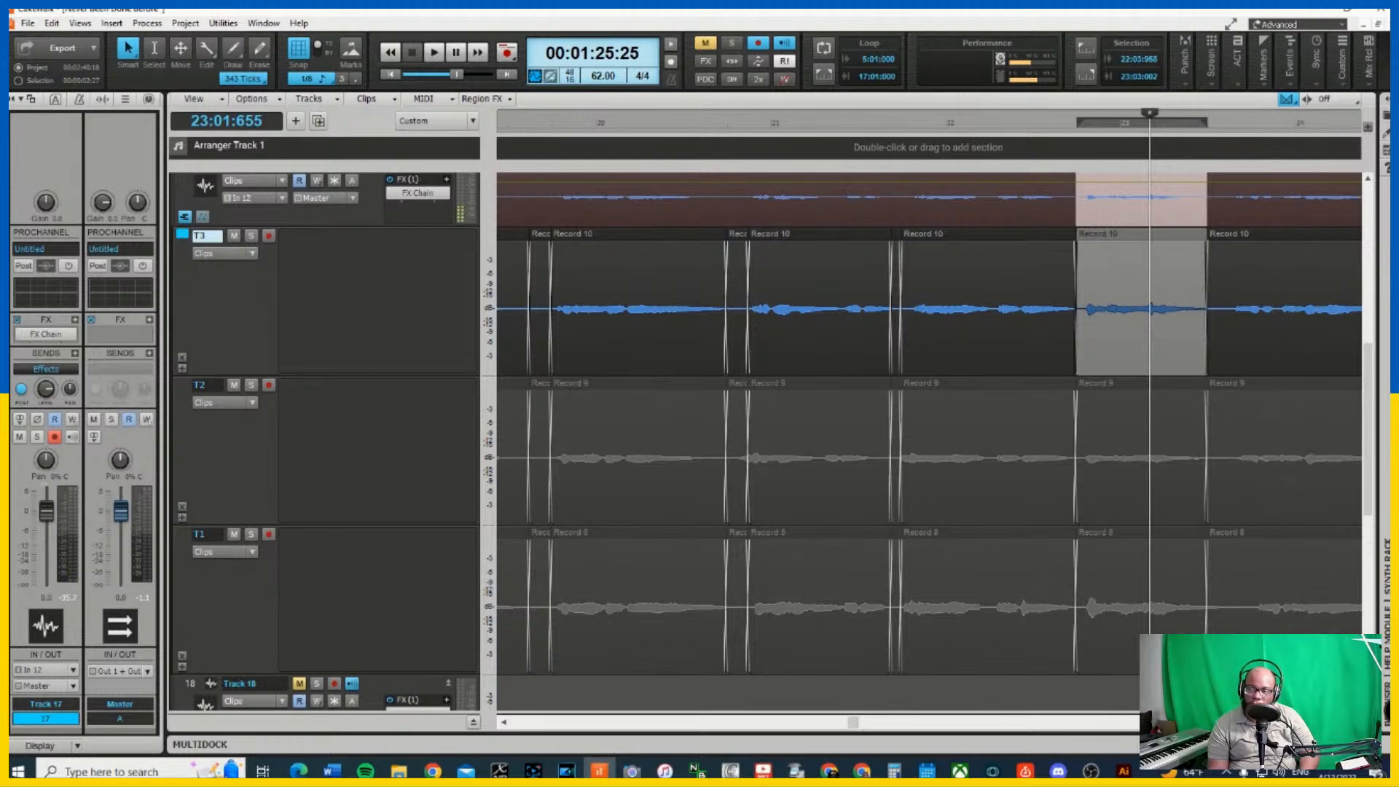
scroll(930, 437, right, 11)
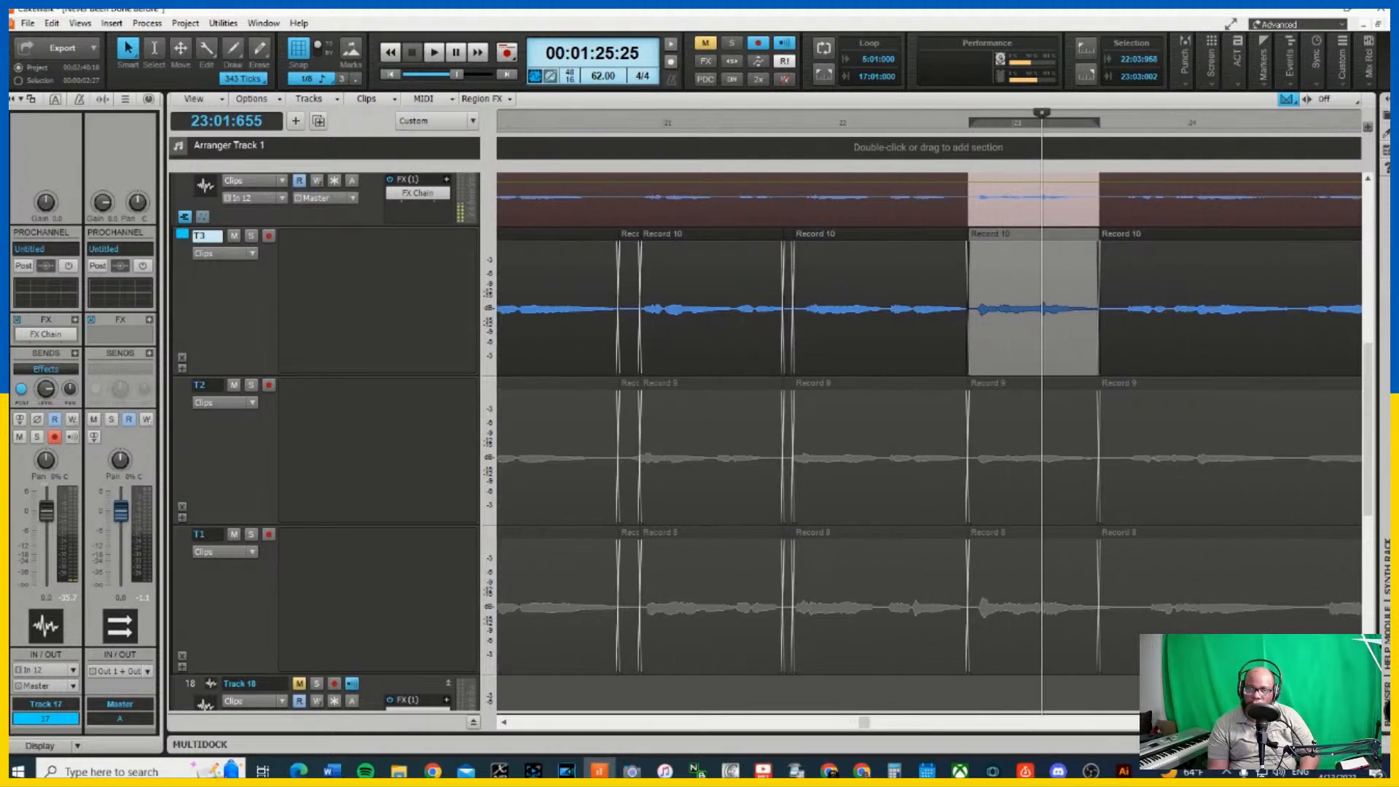
scroll(775, 178, right, 2)
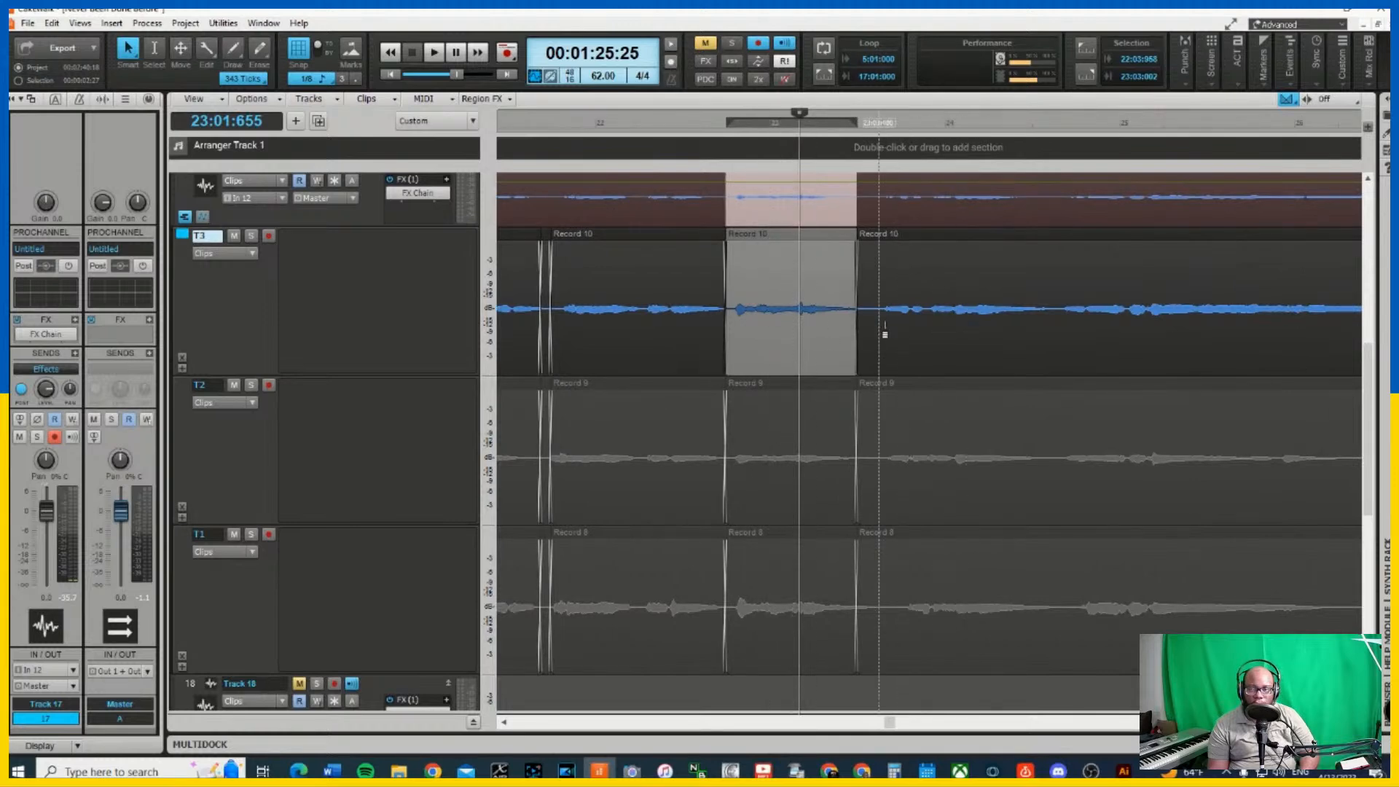
drag(871, 320, 1053, 329)
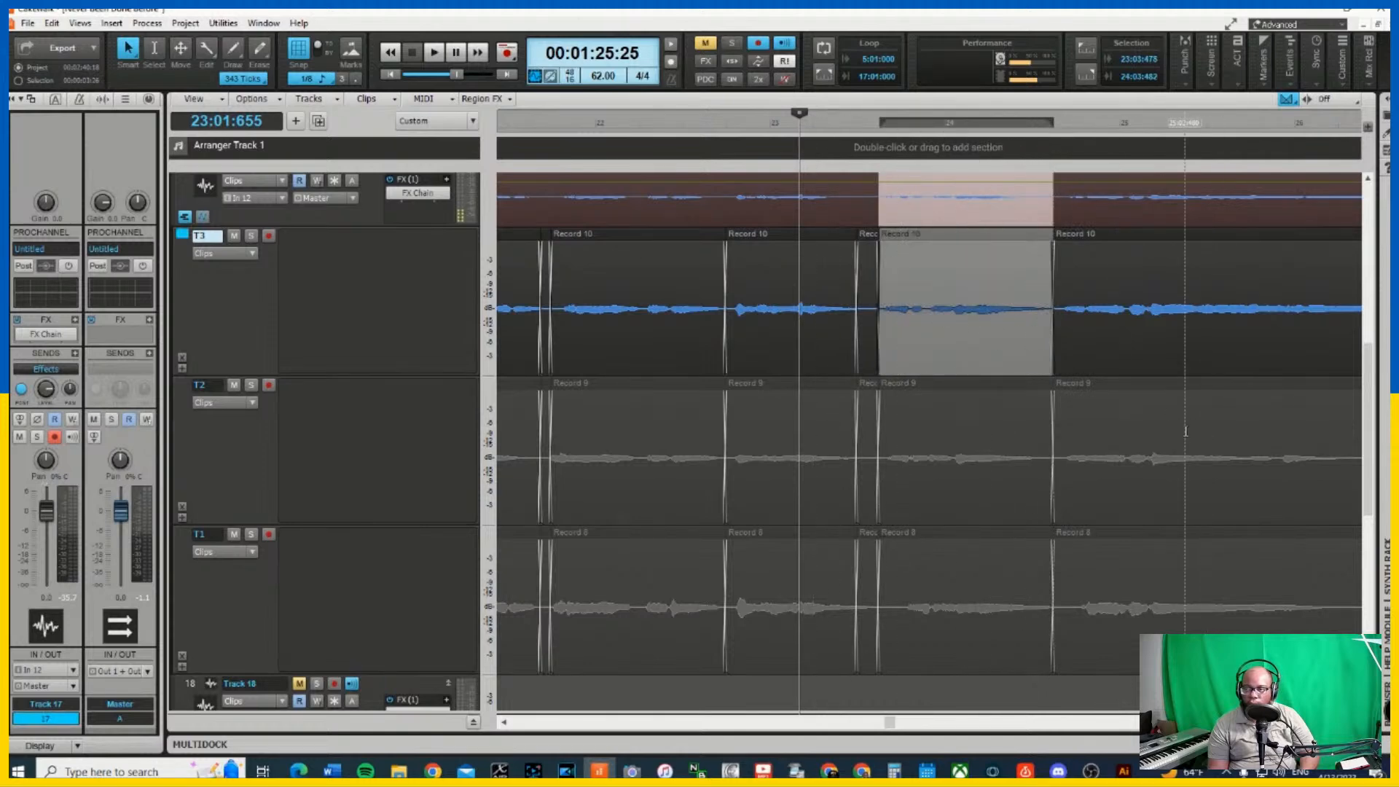
Play the rest of the T3 take and split all takes around the last long phrase, from about 24:03 to 26:04
scroll(1338, 364, right, 1)
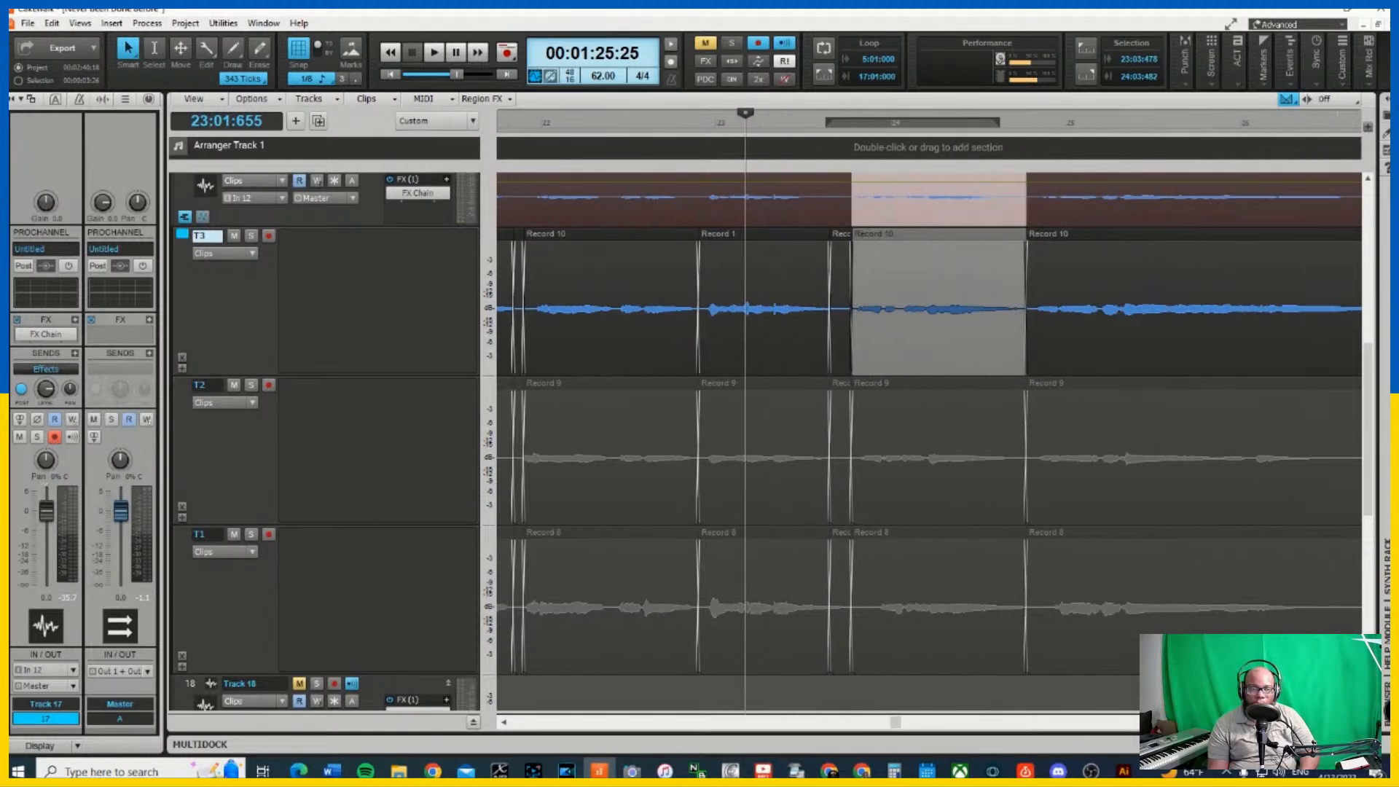
scroll(693, 232, right, 8)
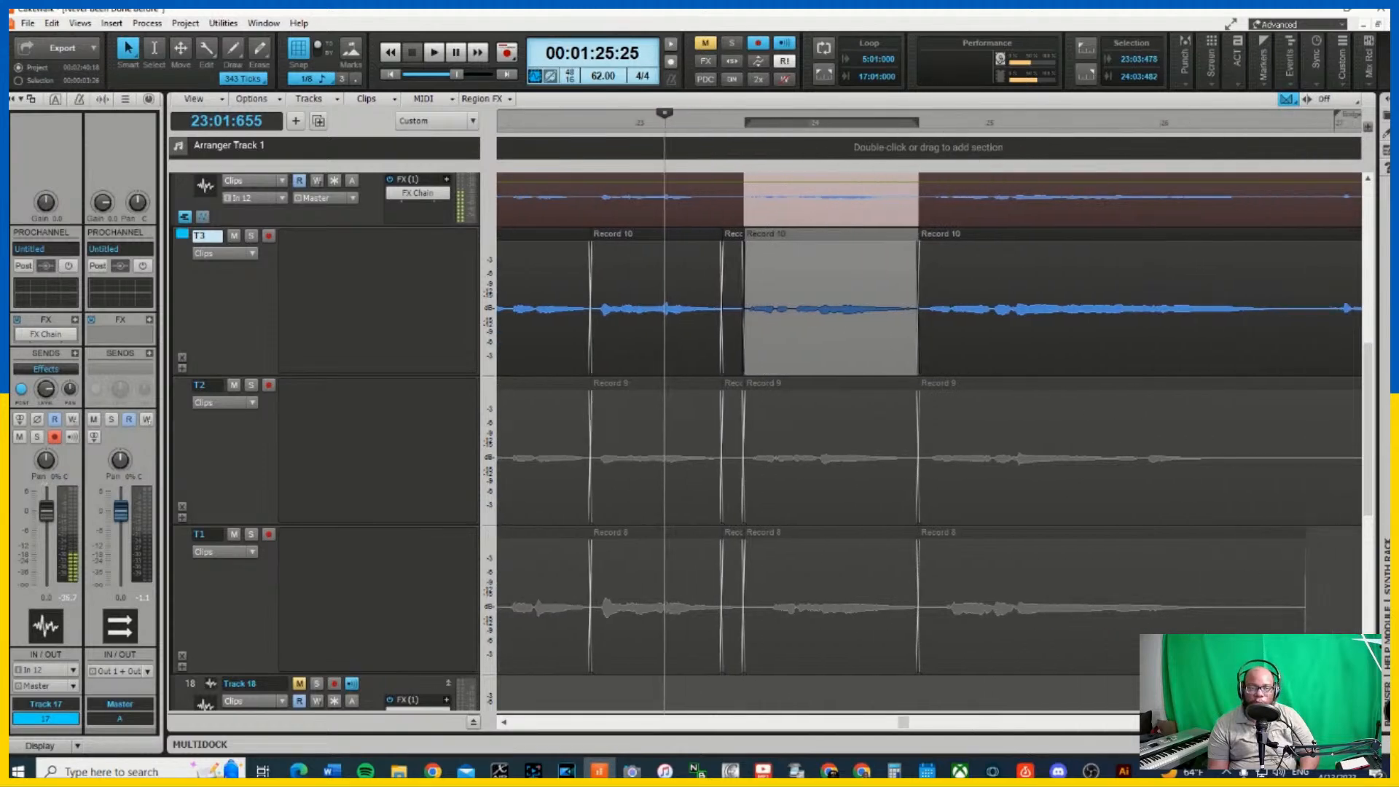
click(816, 321)
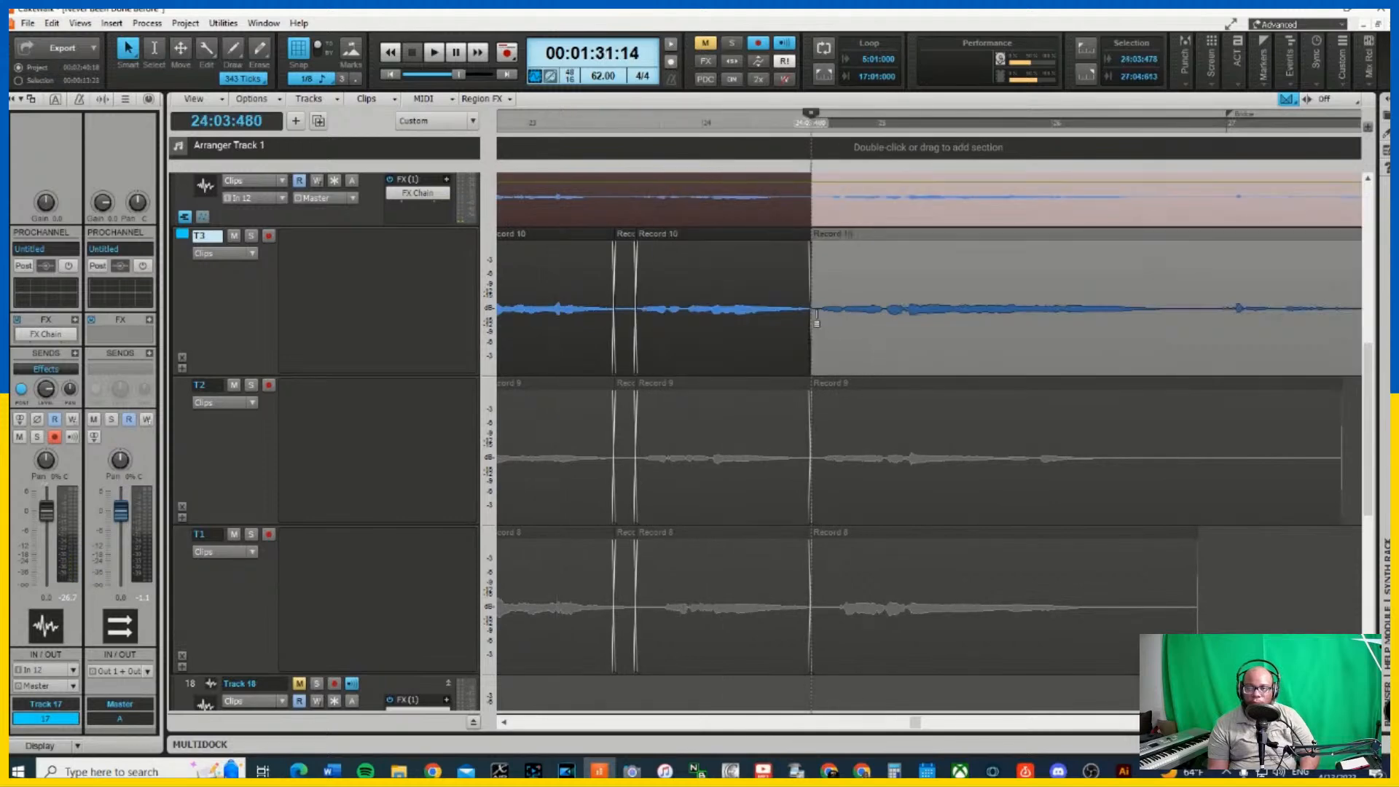
key(space)
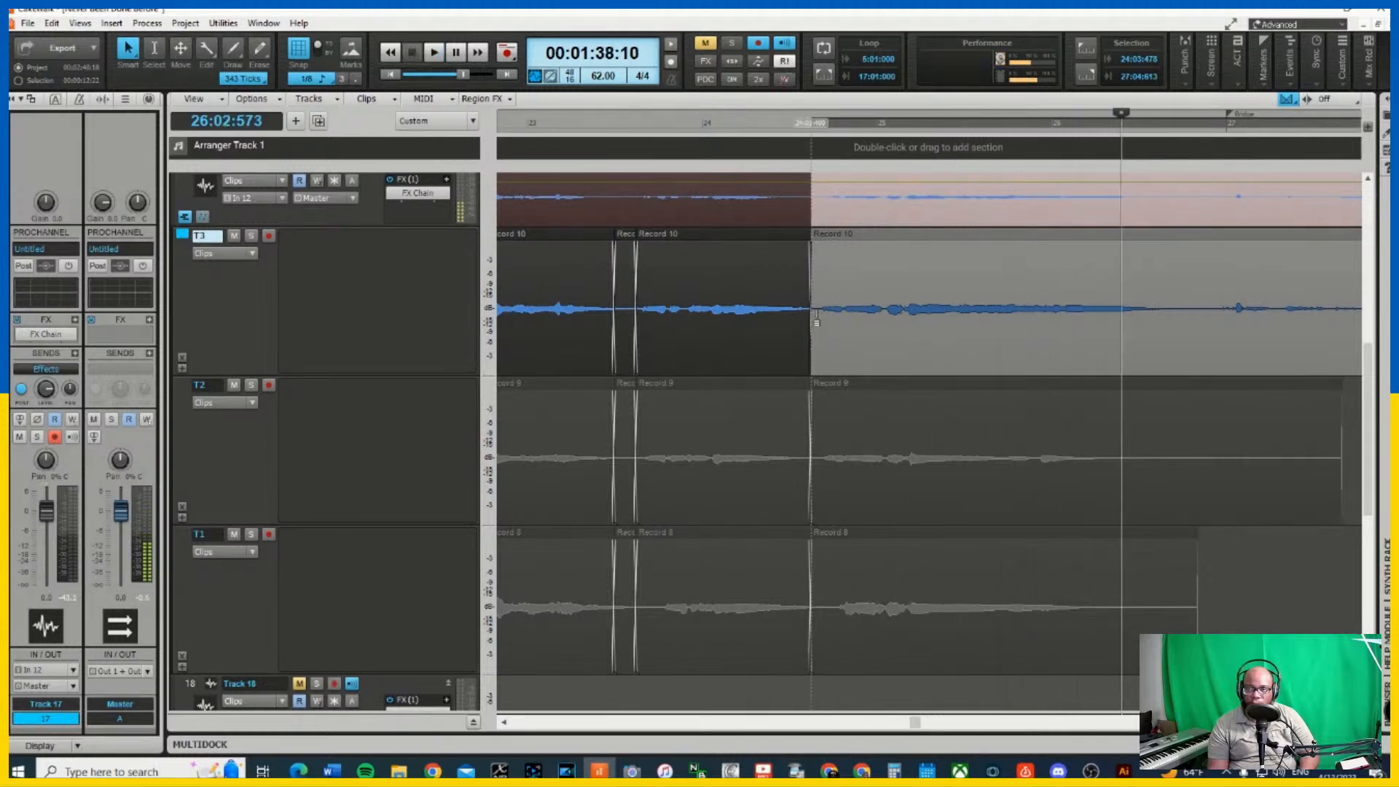
drag(819, 325, 1183, 337)
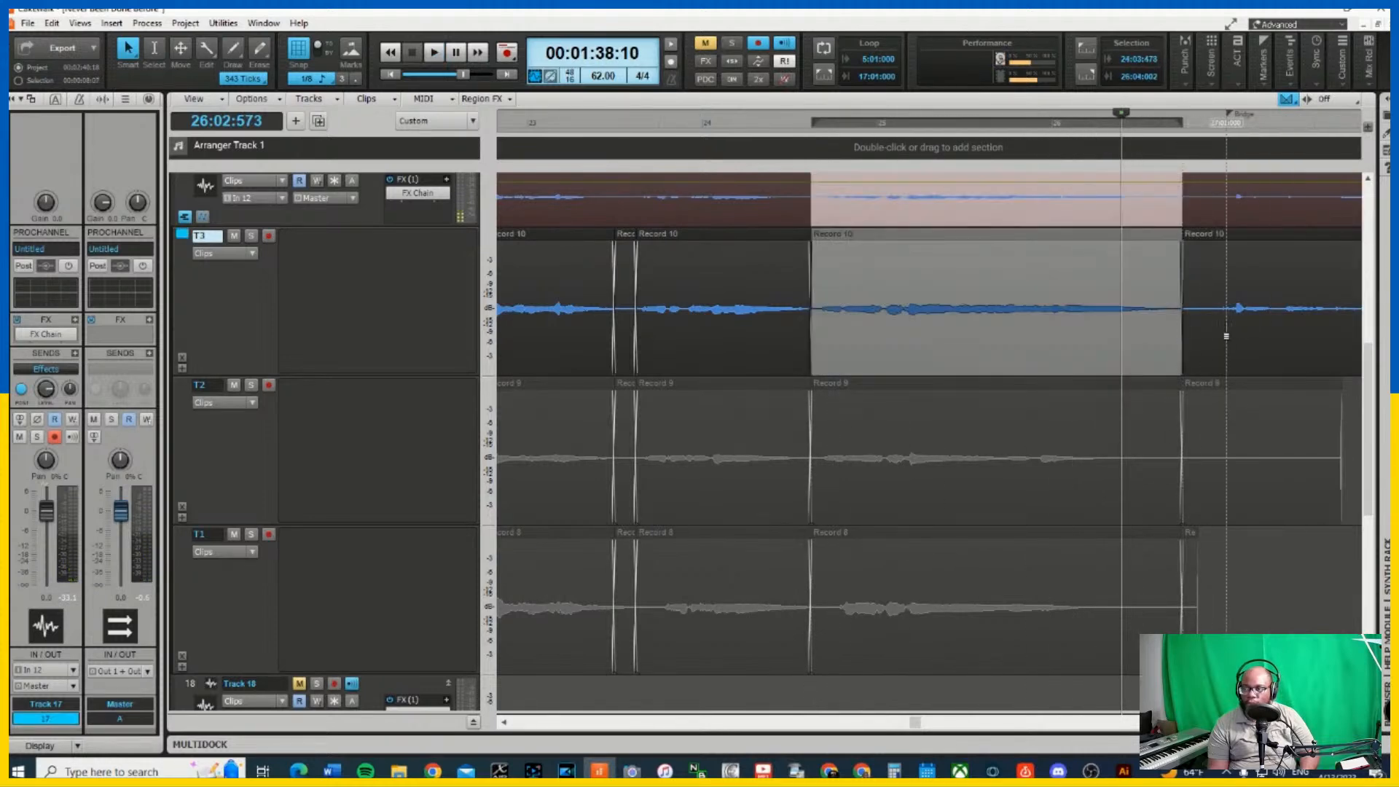
click(1217, 333)
key(space)
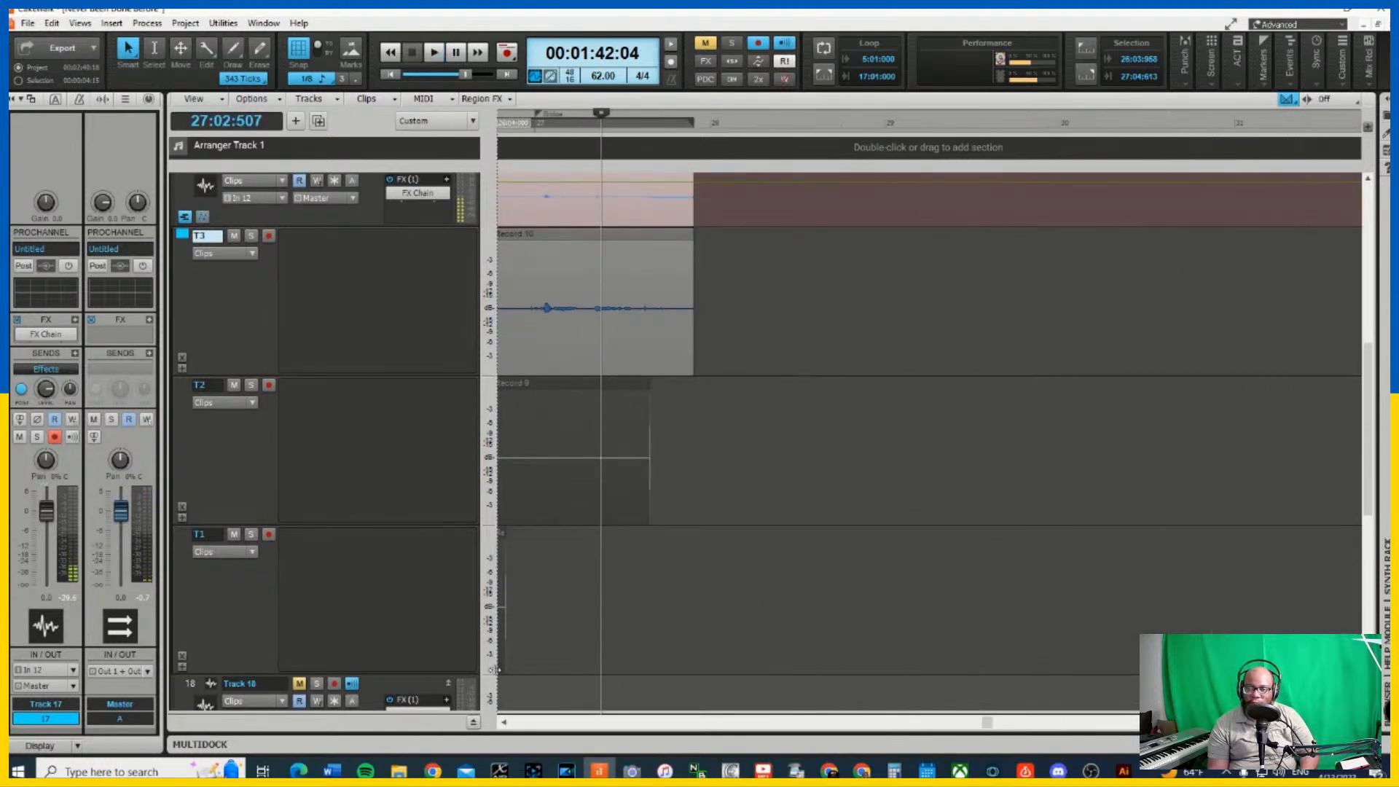
Review the split phrase clips on lane T3 from the start of the first verse
drag(509, 728, 508, 728)
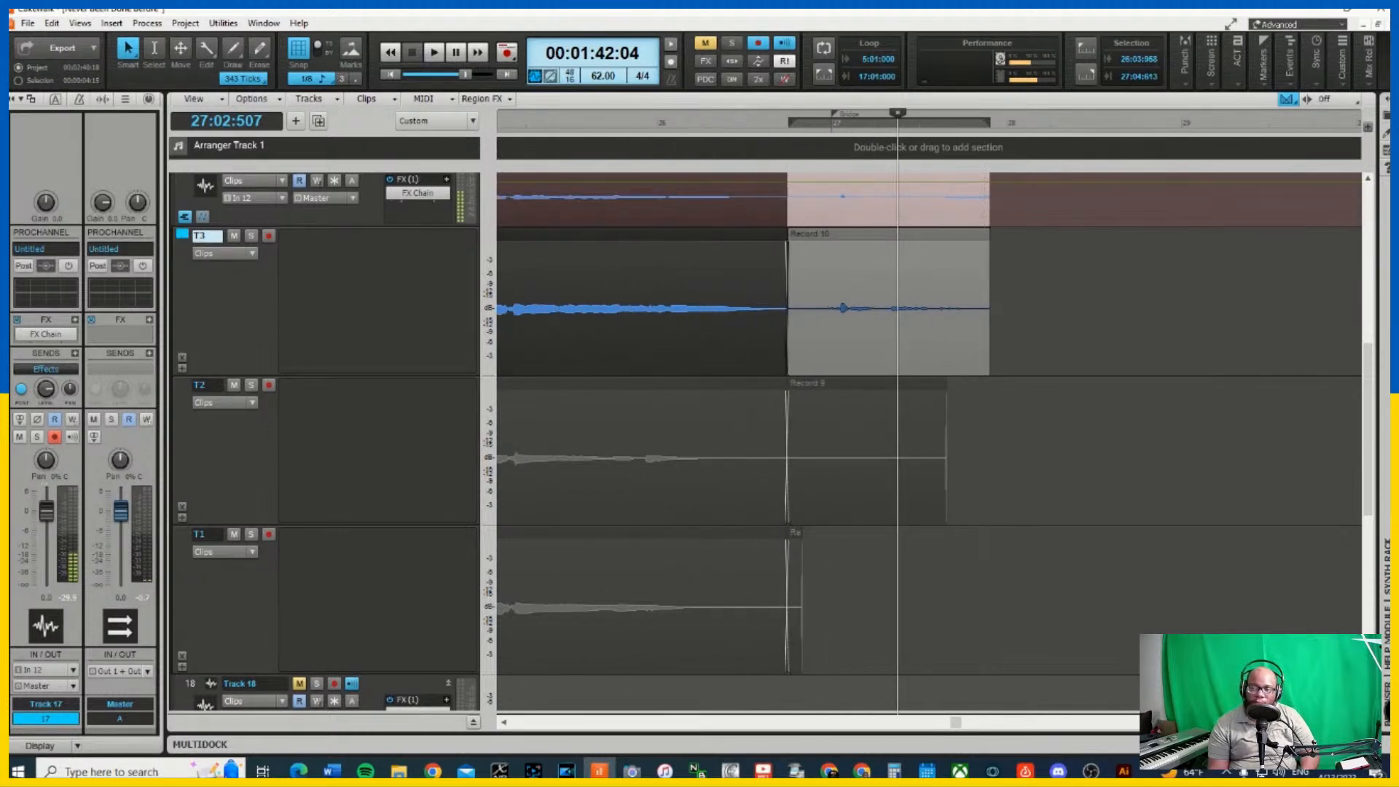
key(ctrl+Left)
key(ctrl+Left)
key(ctrl+Left)
key(ctrl+Left)
key(ctrl+Left)
key(ctrl+Left)
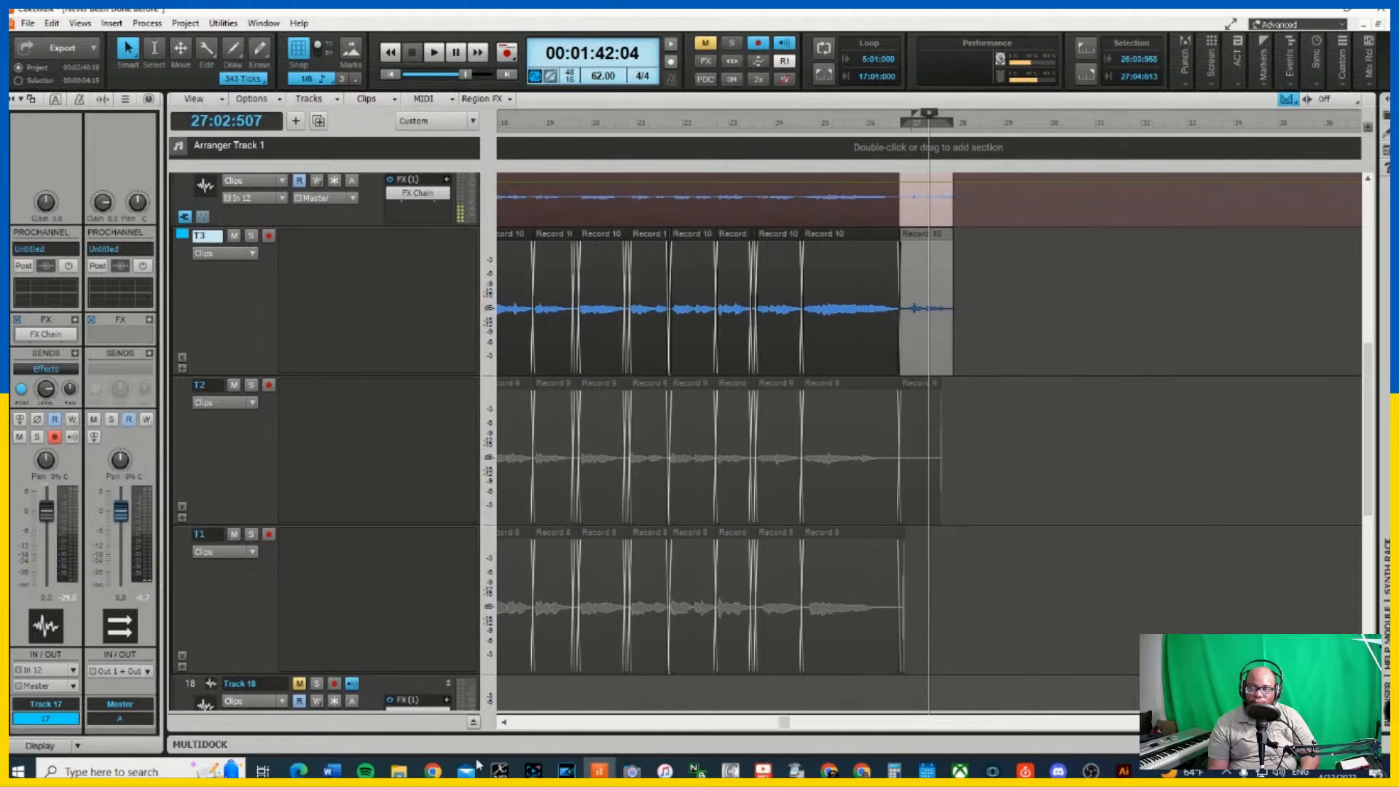
click(778, 723)
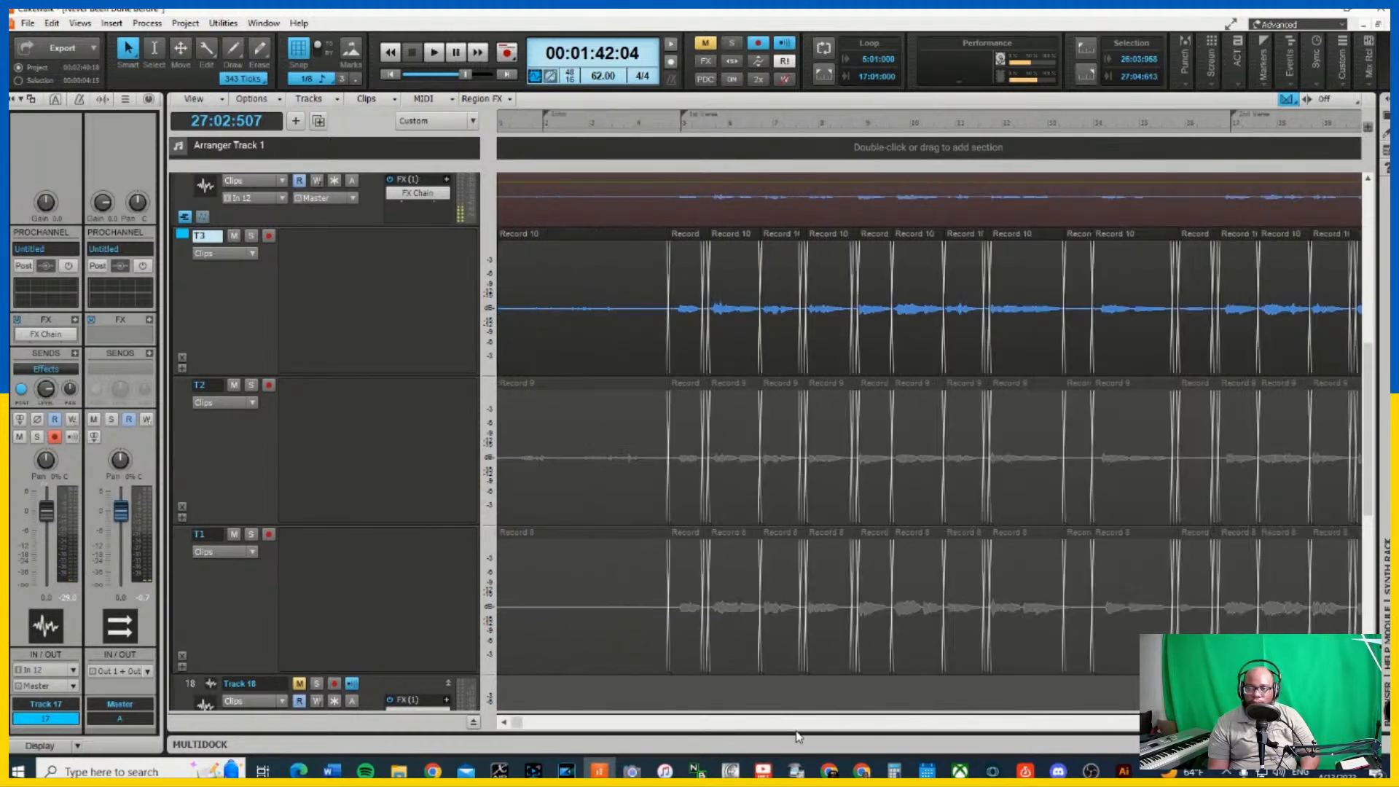
click(685, 231)
click(729, 232)
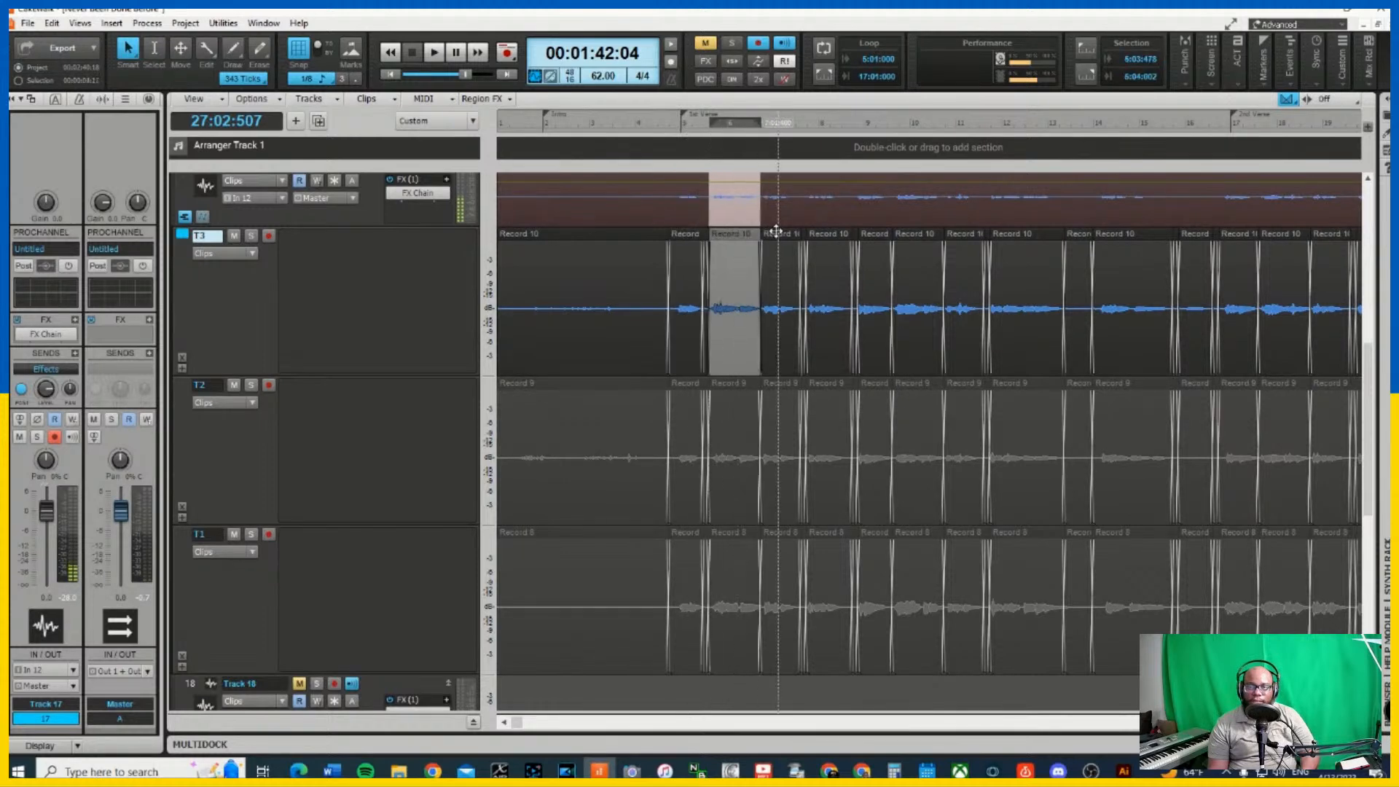
click(777, 231)
click(831, 231)
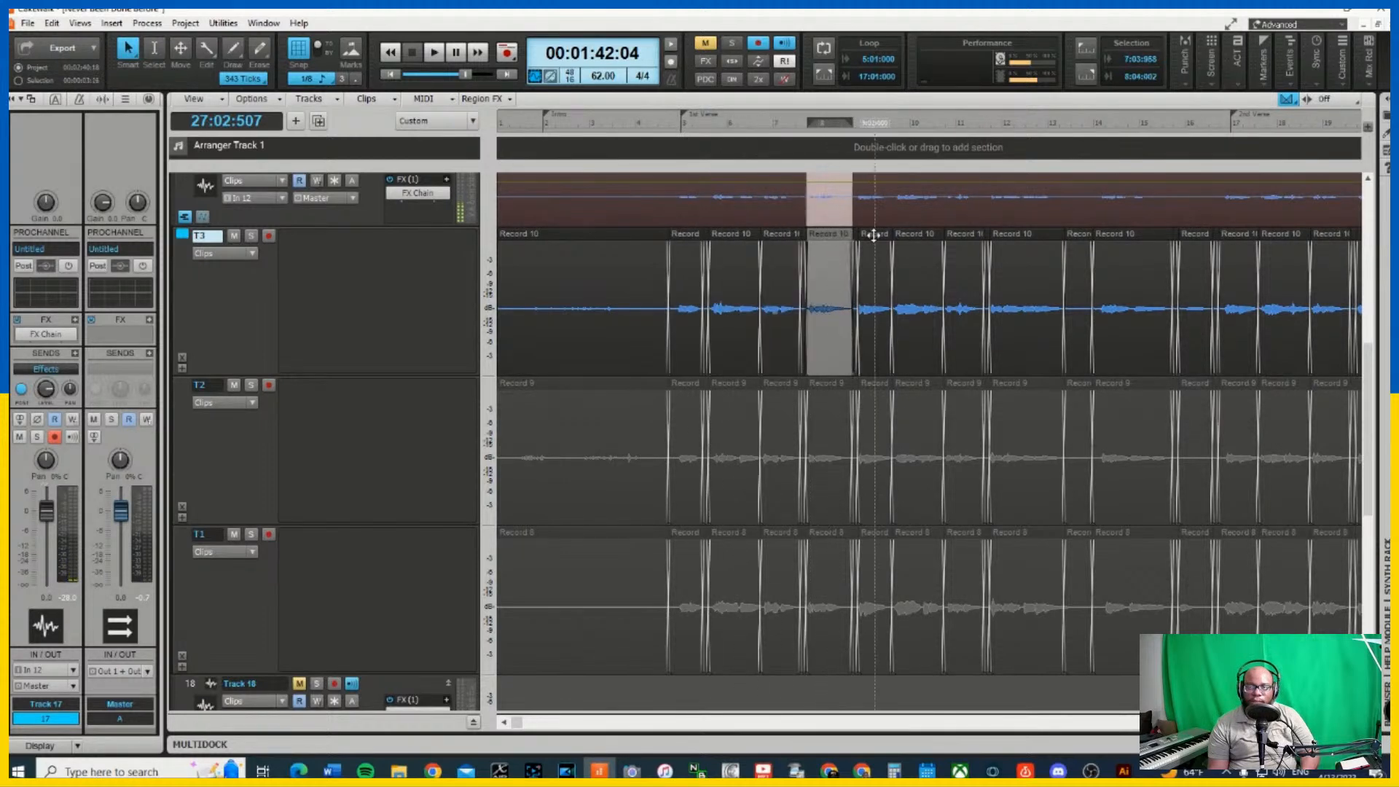
click(873, 234)
Loop the first vocal phrase at measure 5 and audition its takes on lanes T3, T2 and T1
click(685, 232)
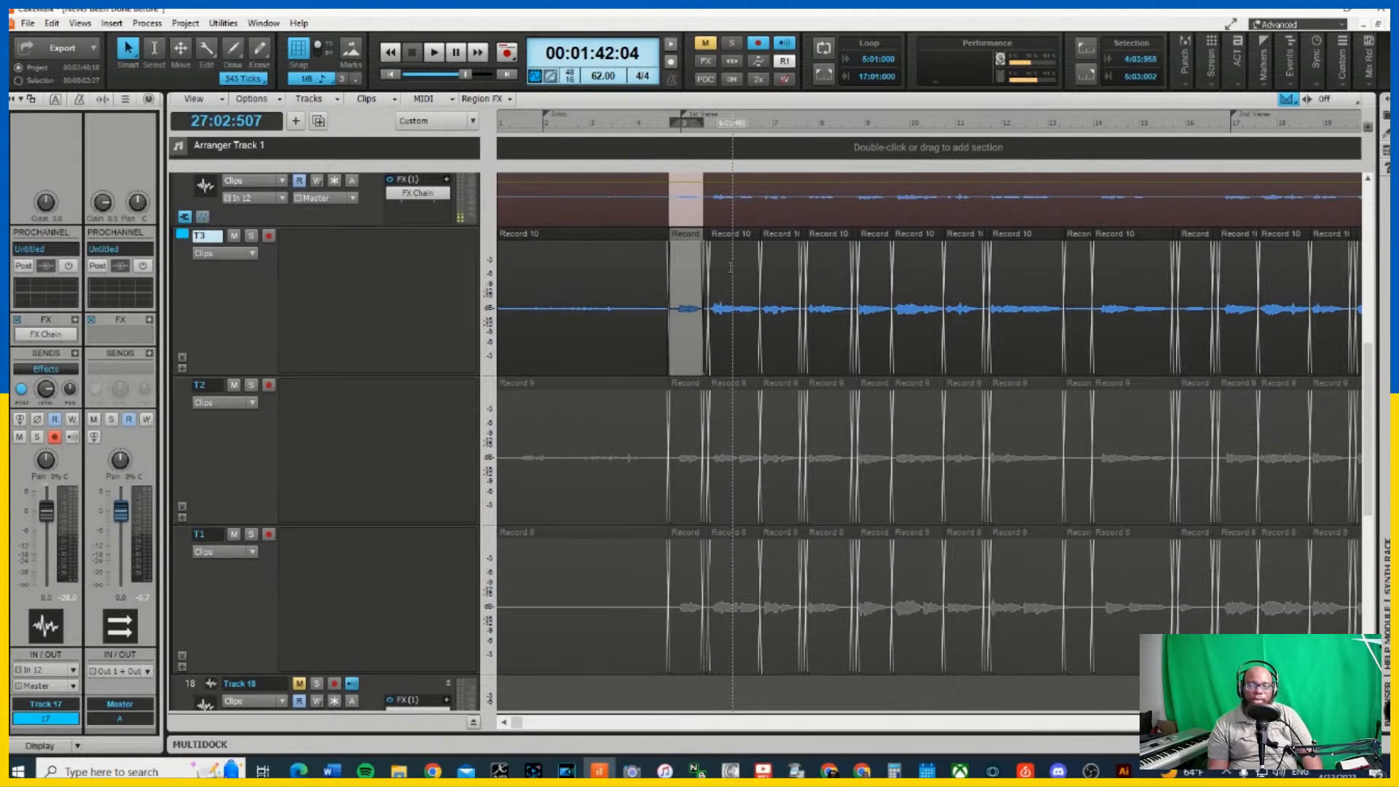
key(shift+space)
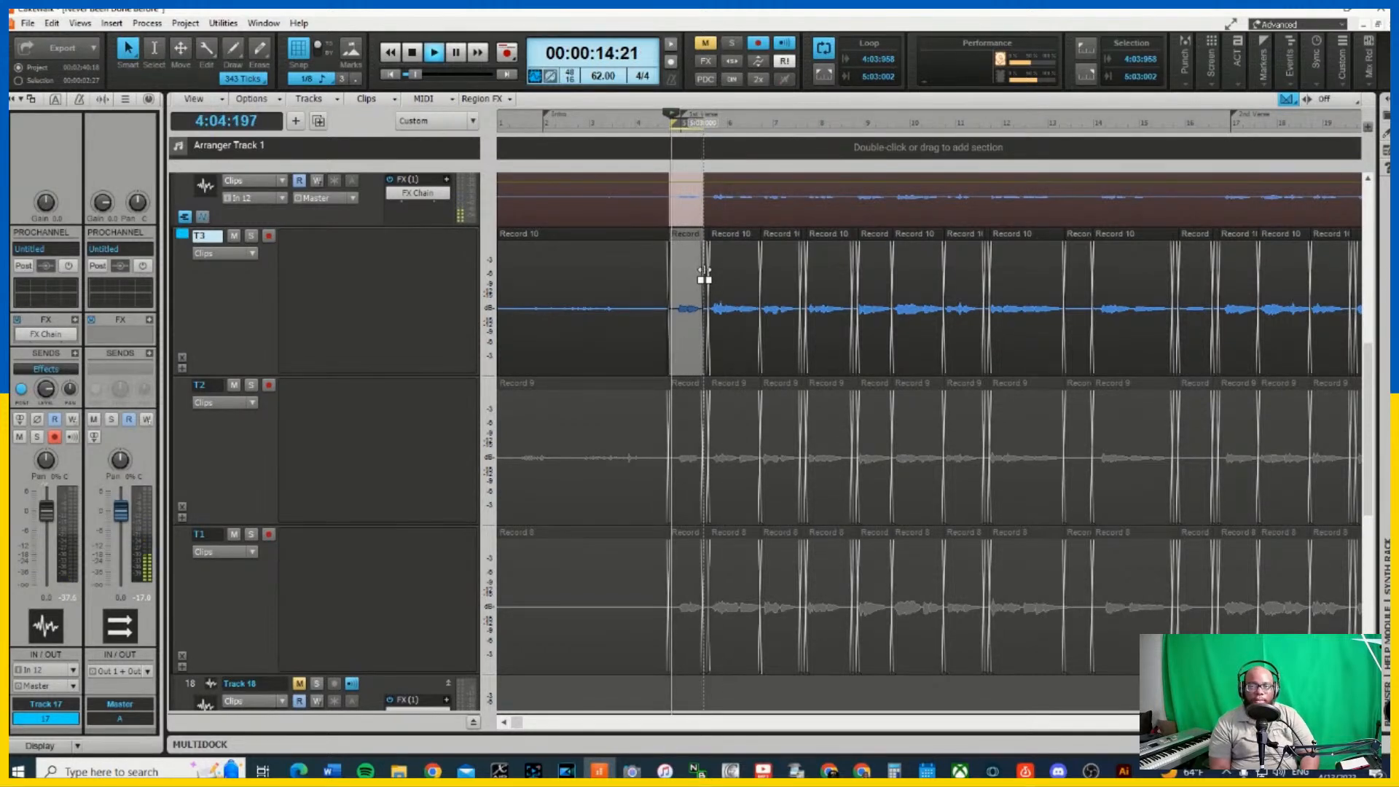
key(Down)
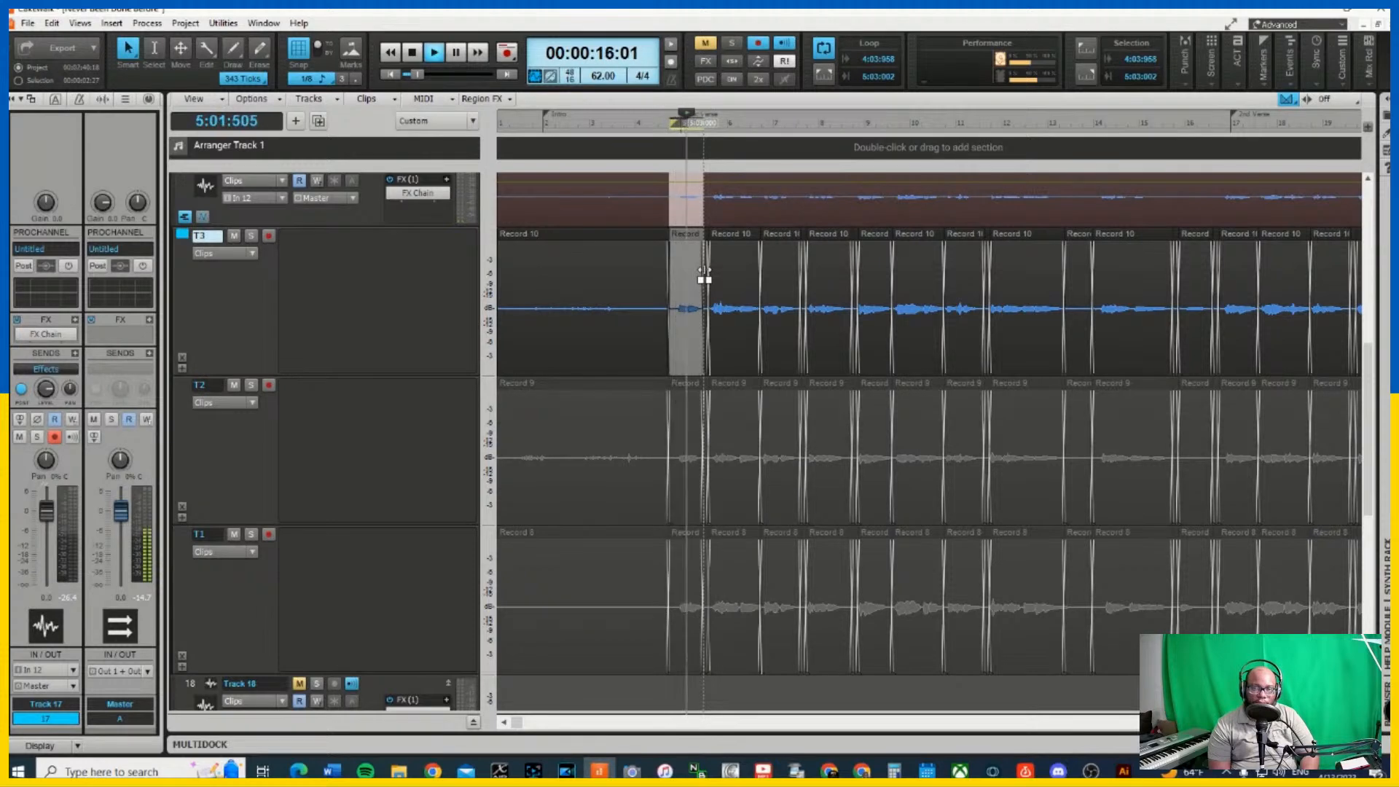
key(Down)
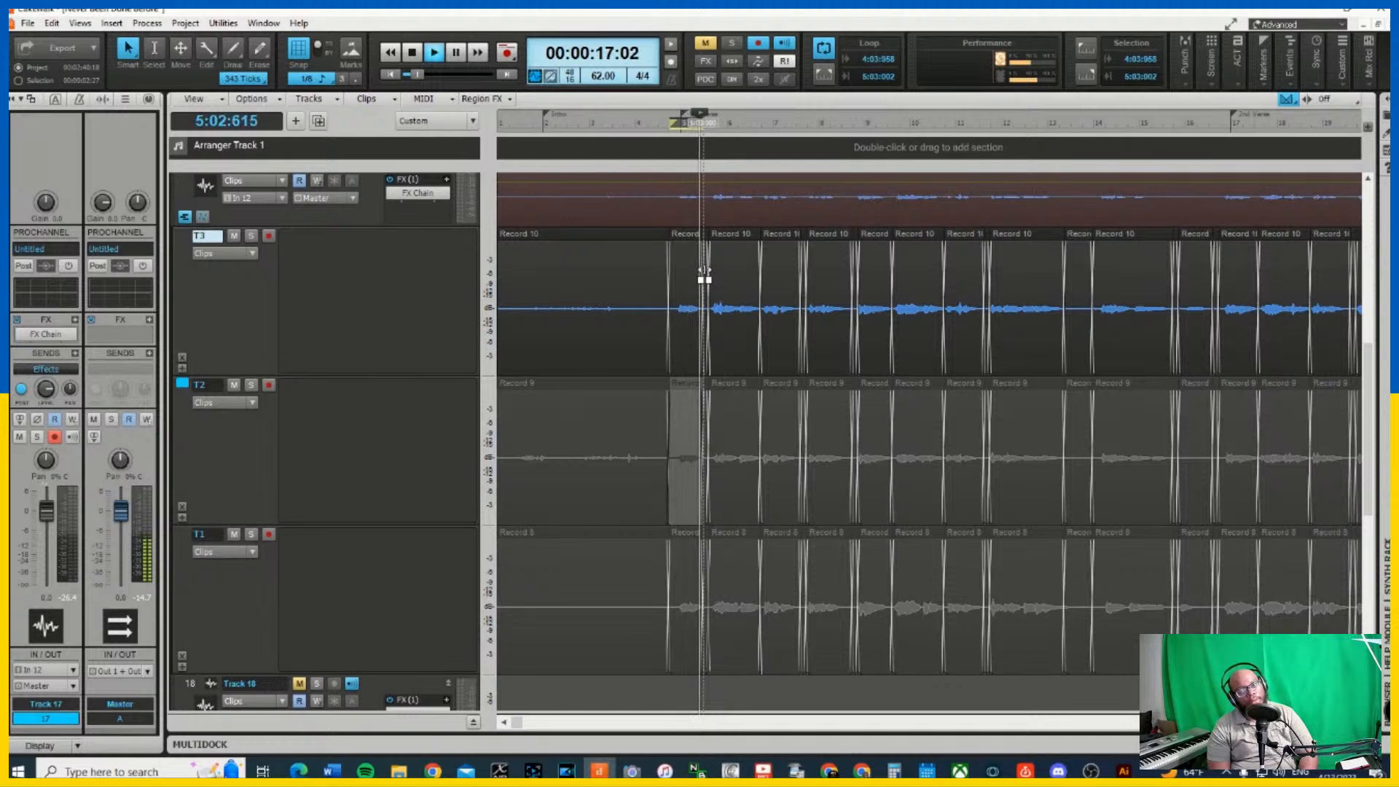
key(Down)
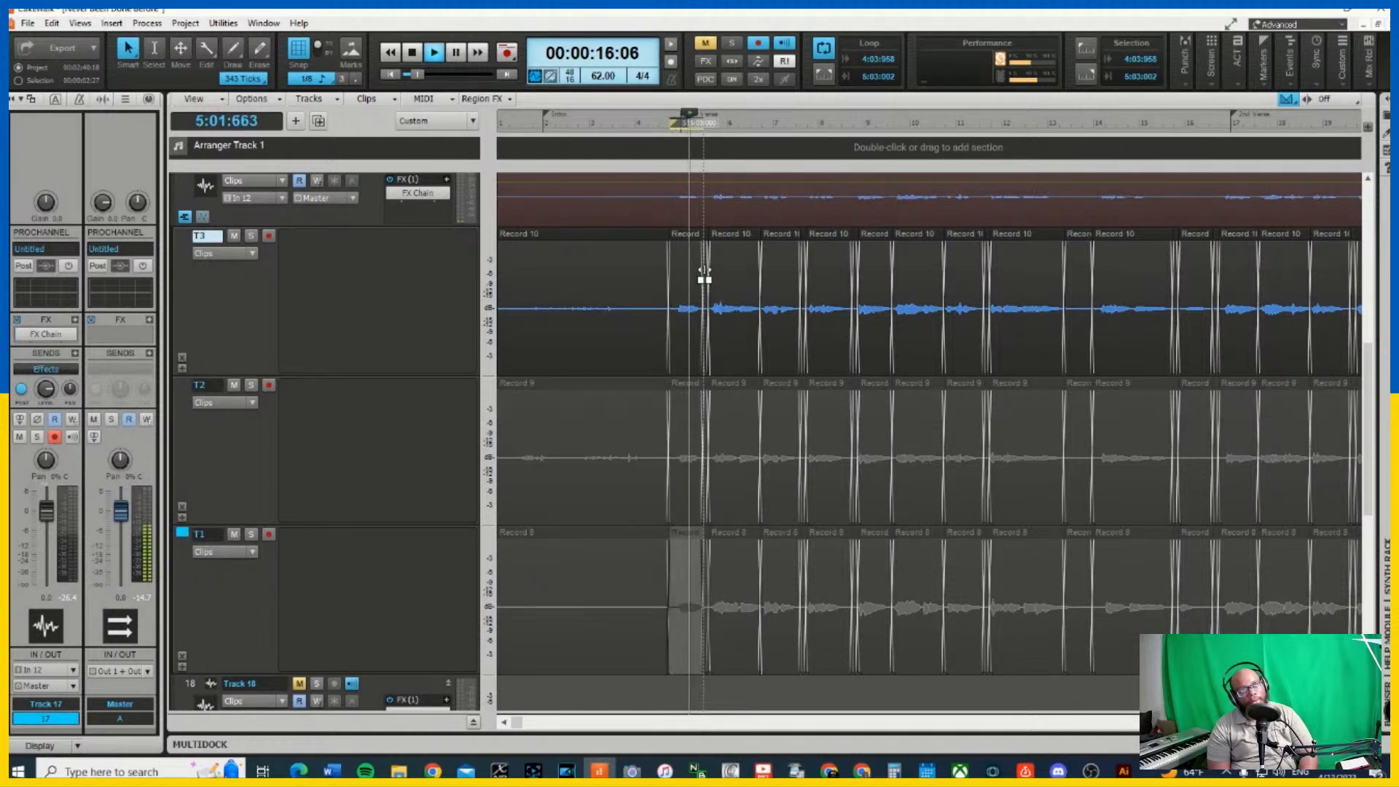
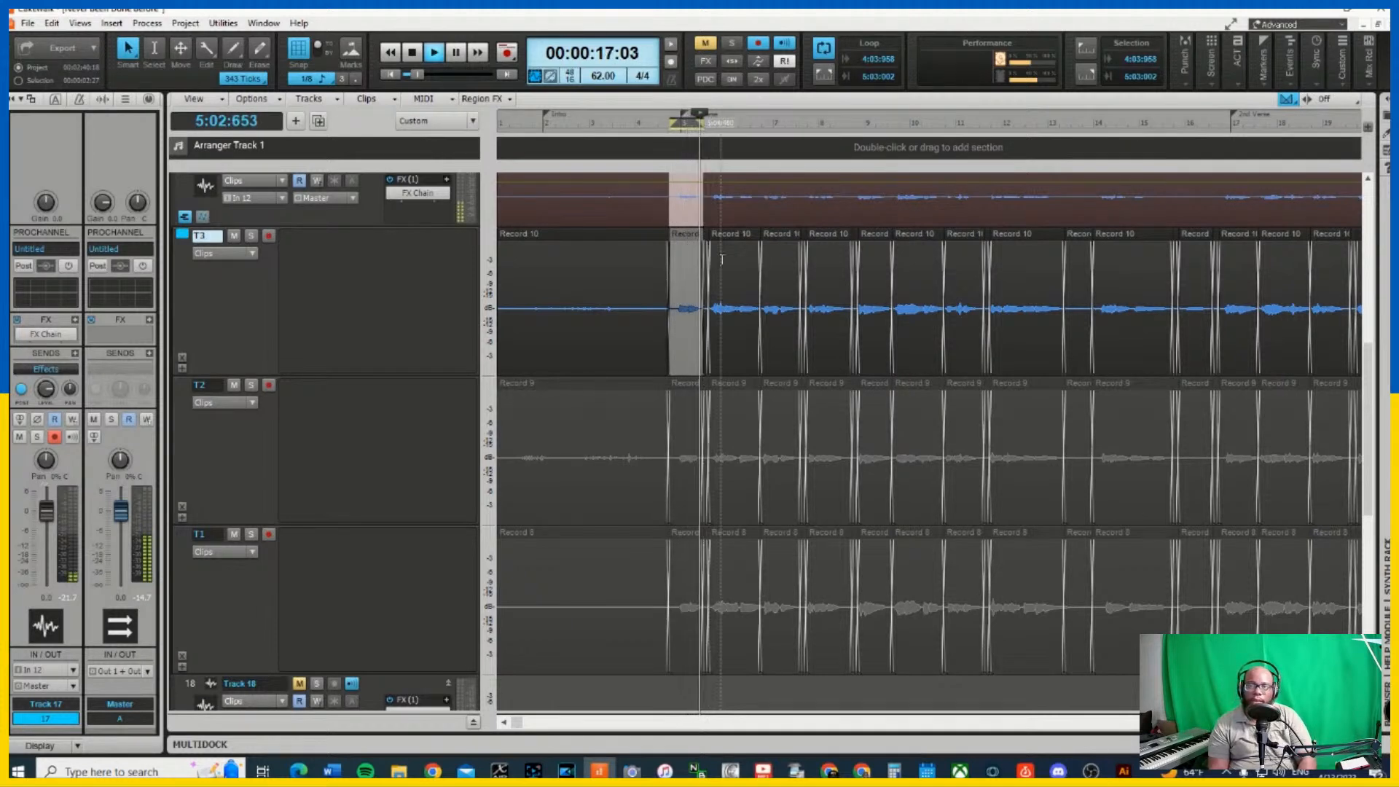
Loop the second vocal phrase, around measure 6, and audition its takes on lanes T3, T2 and T1
click(729, 251)
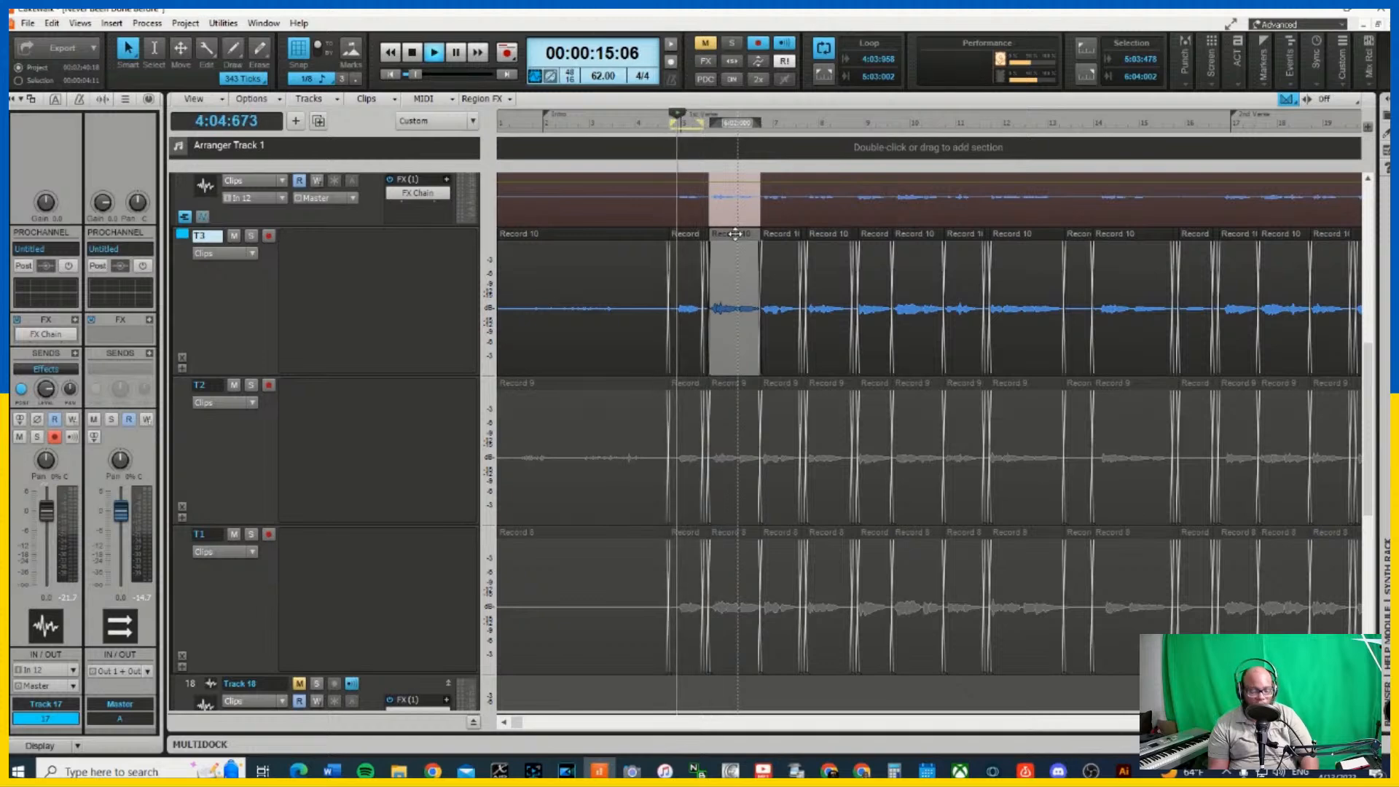
key(space)
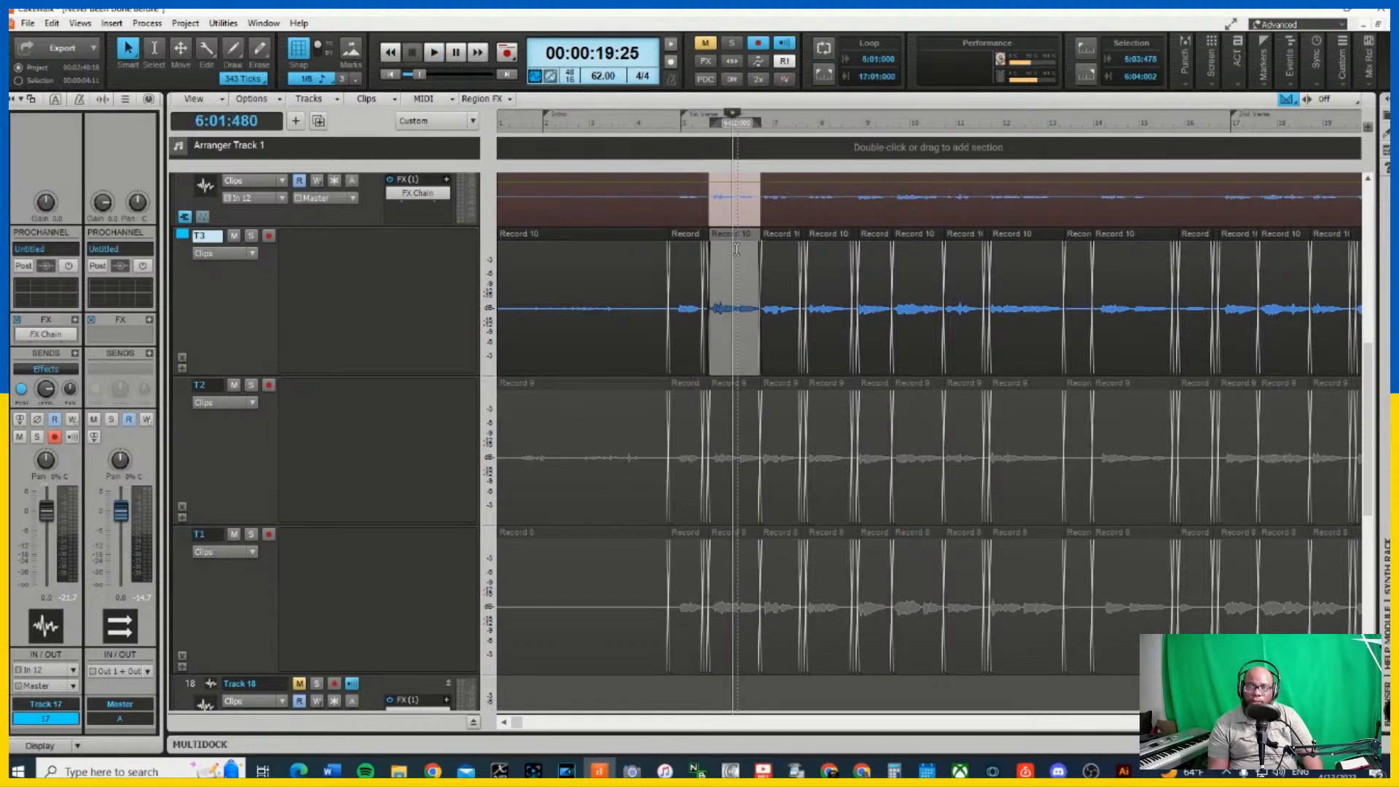
key(ctrl+shift+l)
key(space)
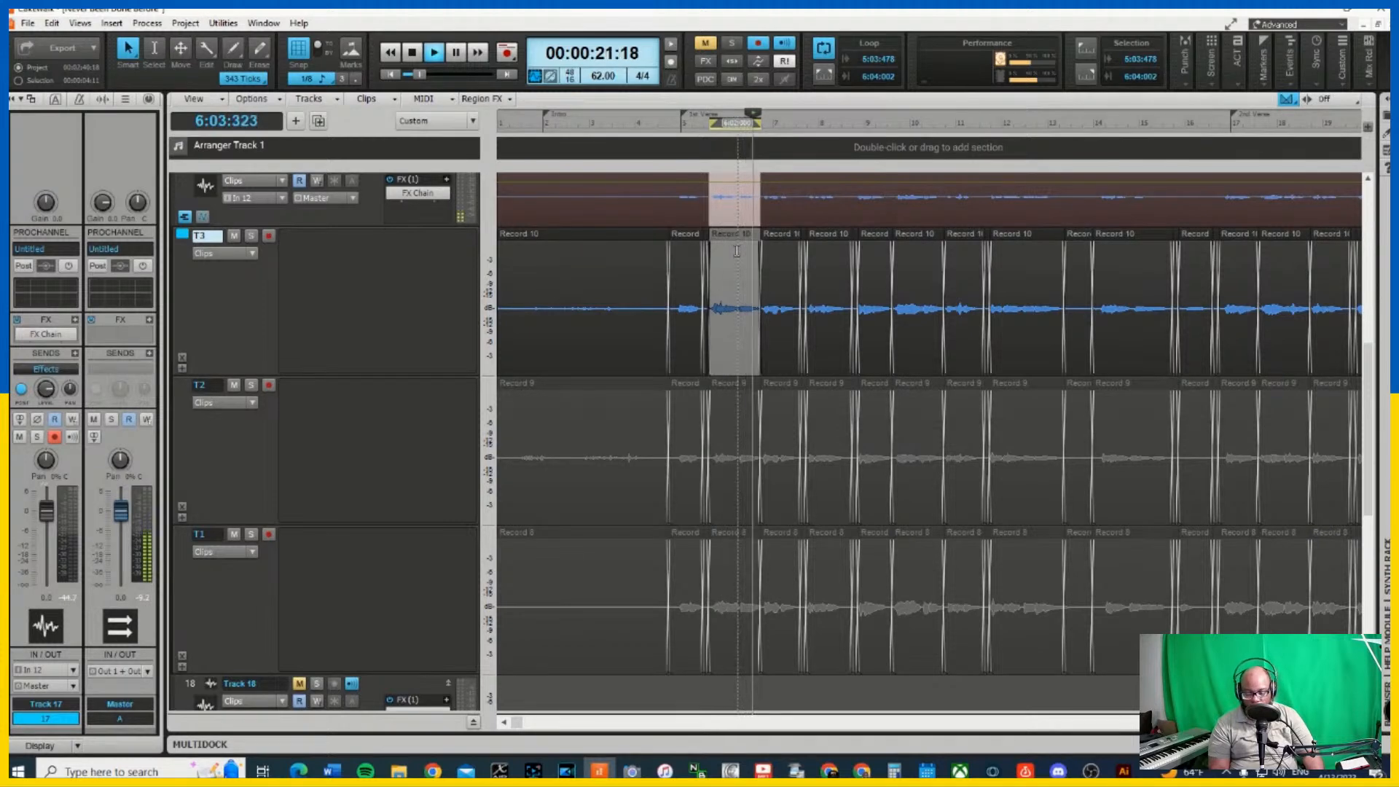
key(Down)
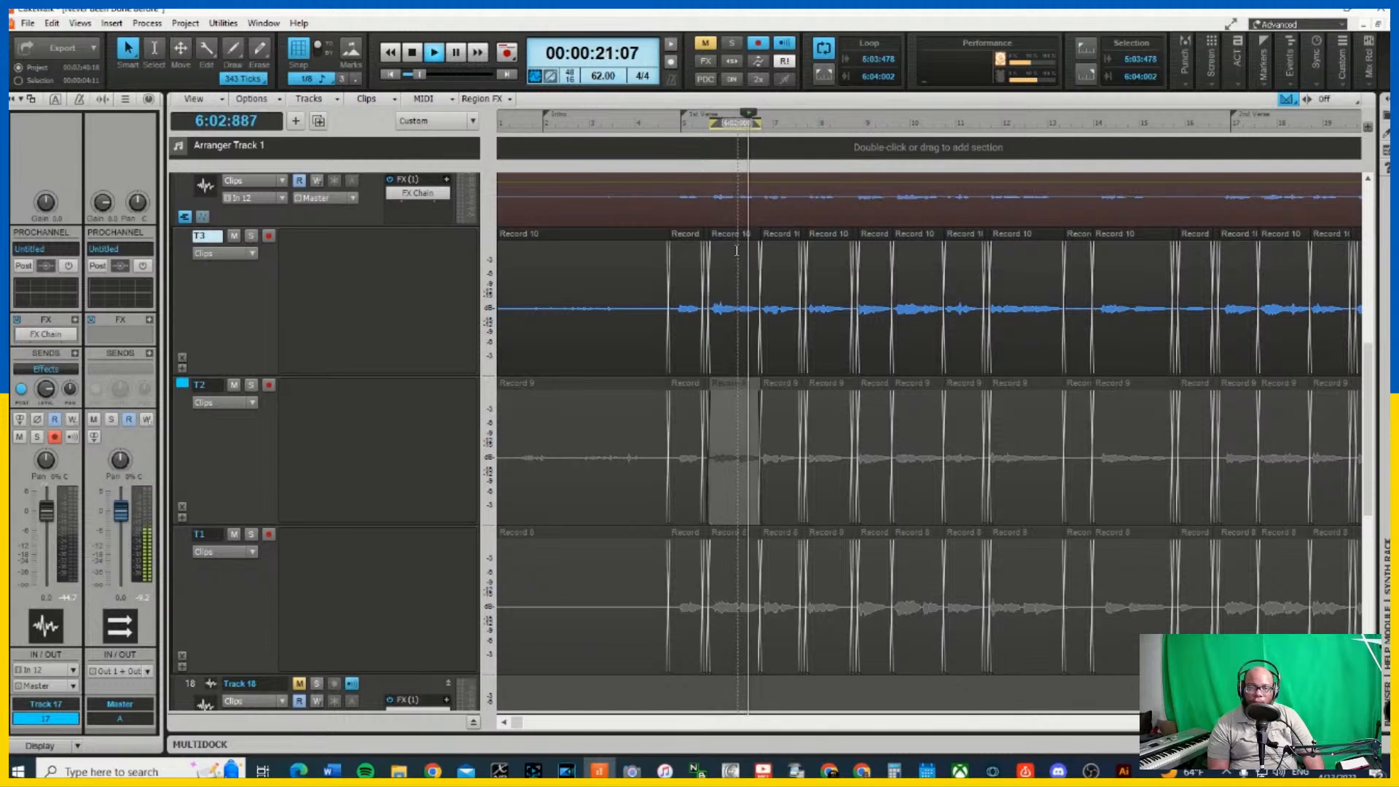
key(Down)
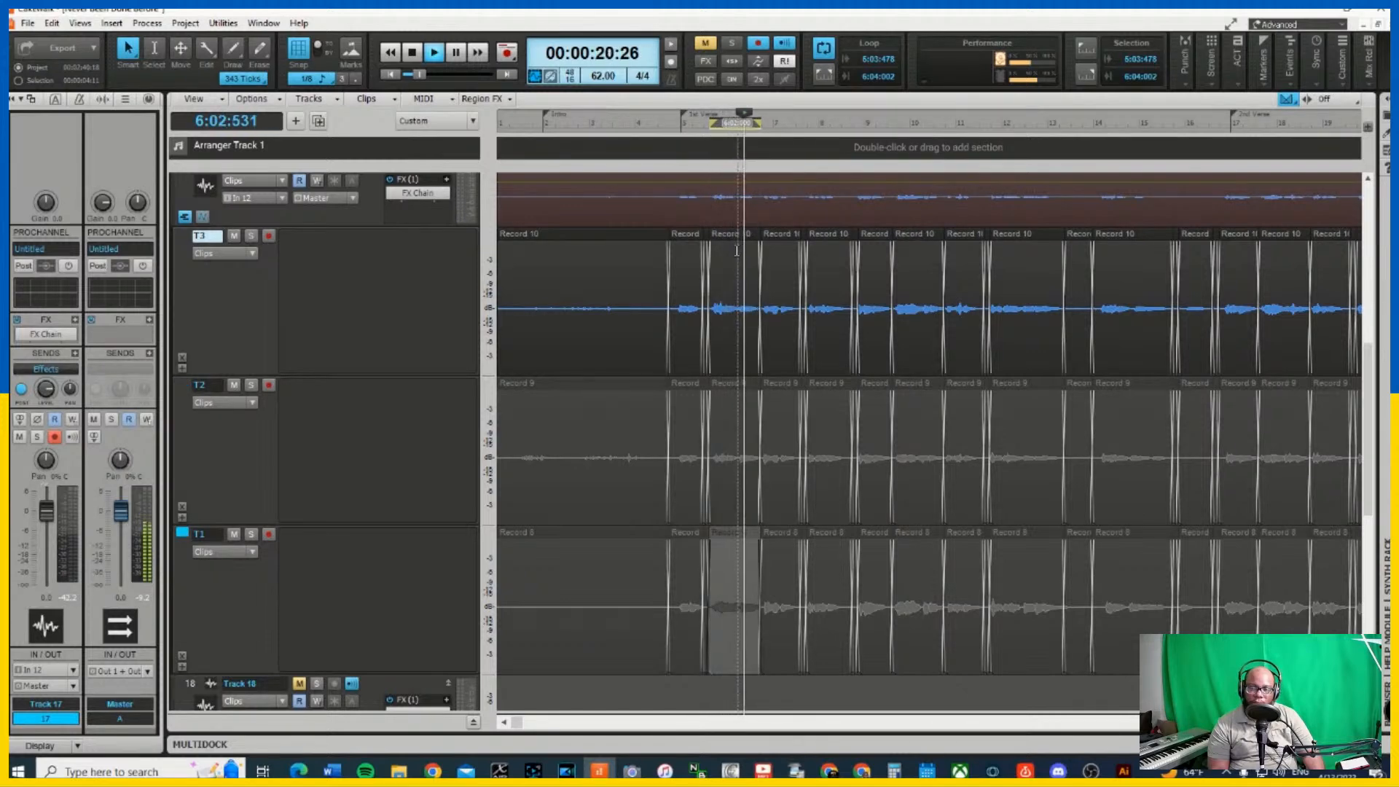
Compare the second phrase's upper takes again, settle on the T3 take and stop playback
key(Up)
key(Up)
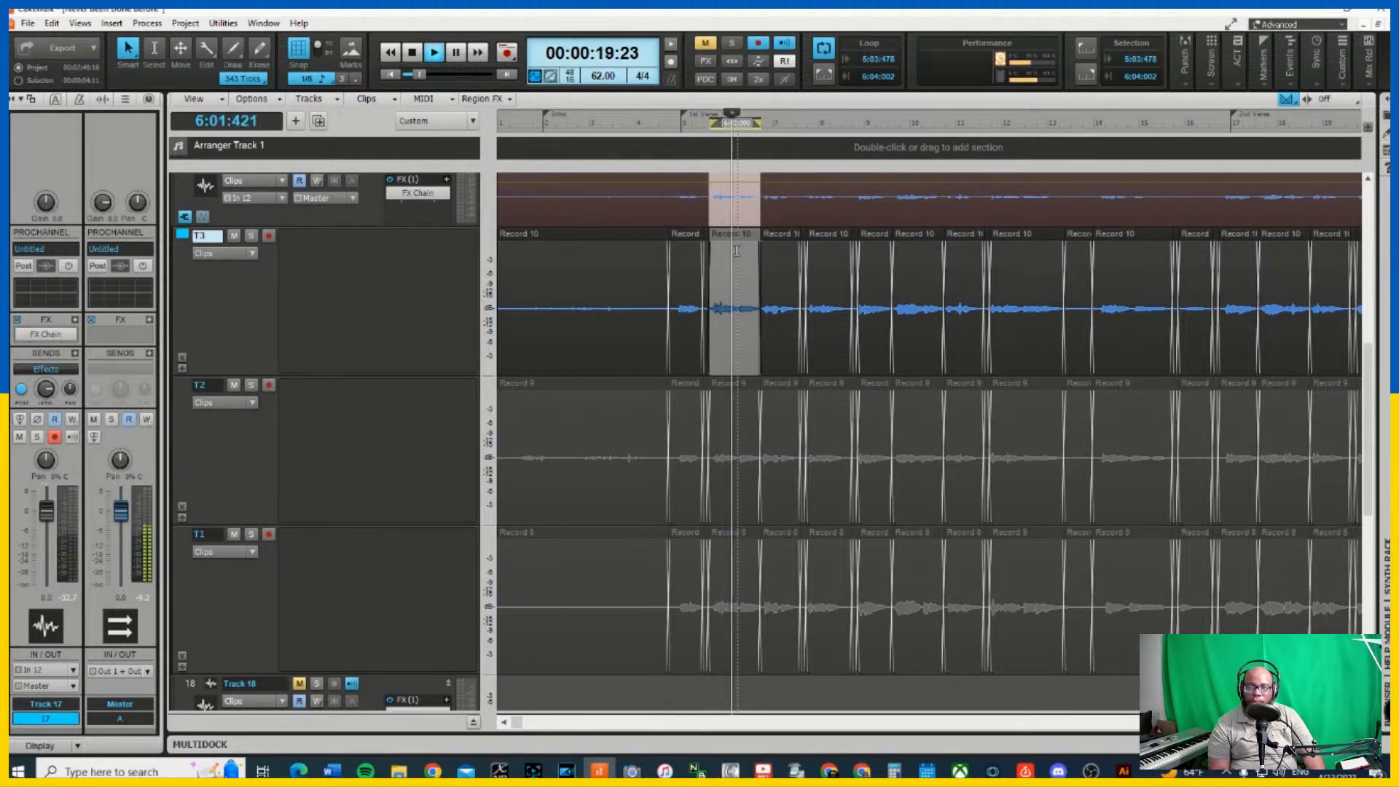
key(Down)
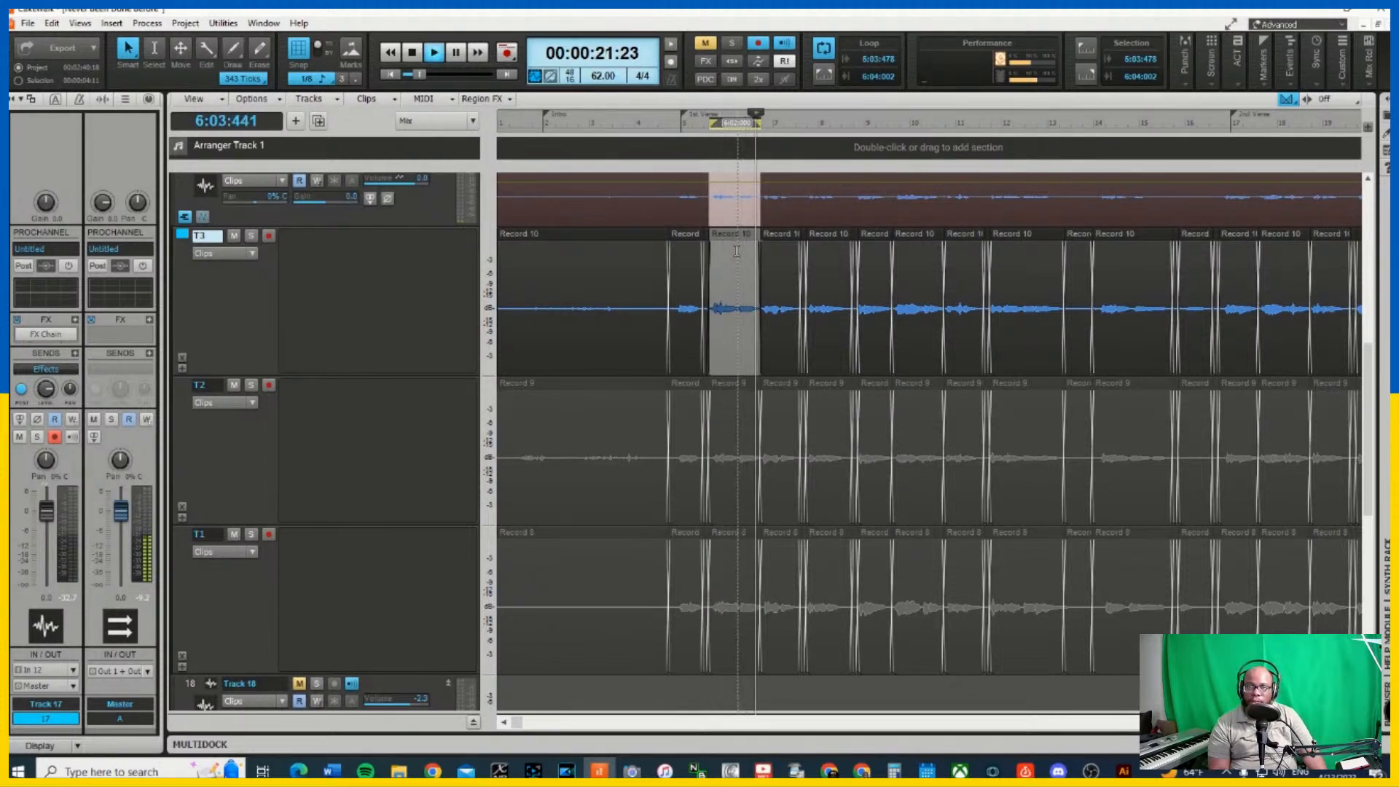
key(Up)
key(Down)
key(Up)
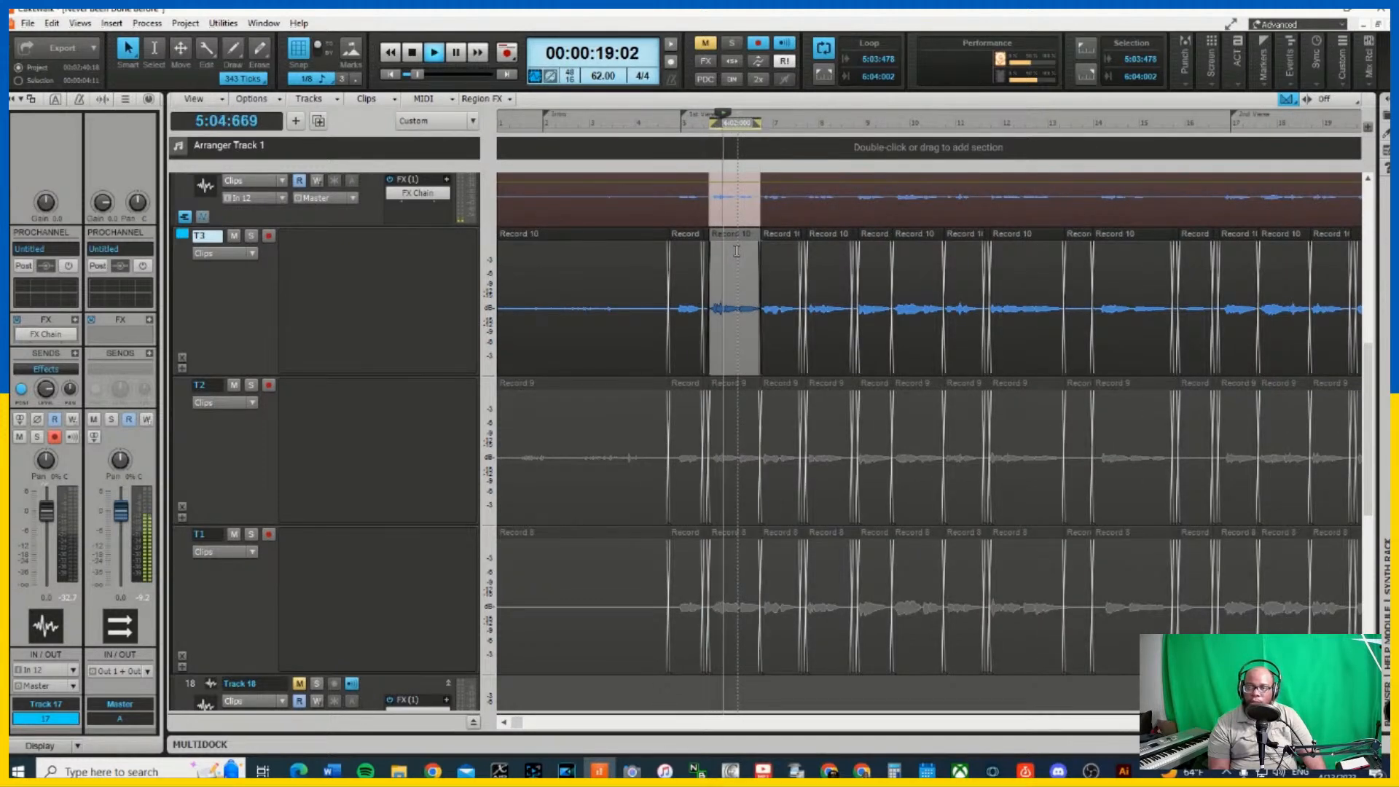
key(space)
Loop the third phrase around measure 7, compare its three takes and make the T2 take the active one
click(782, 234)
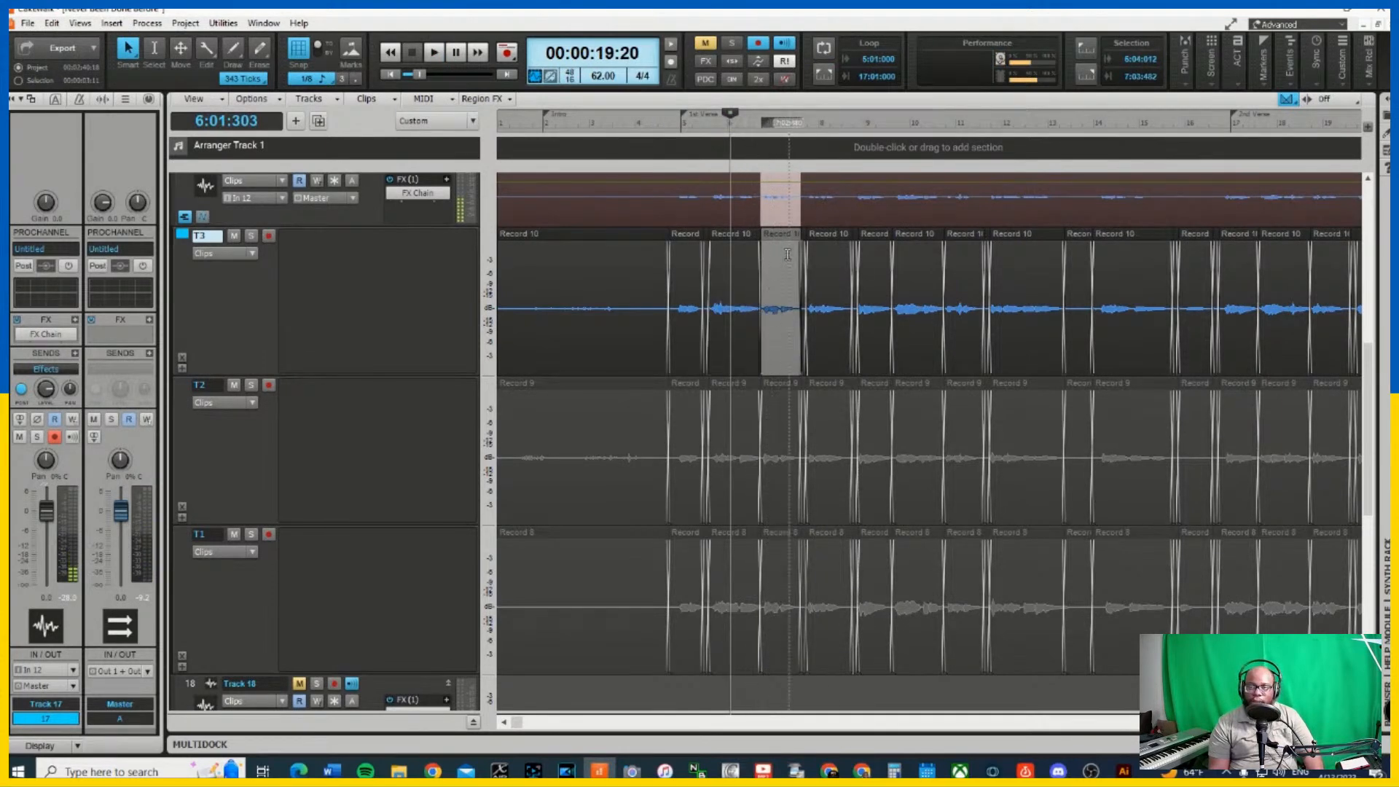
key(shift+space)
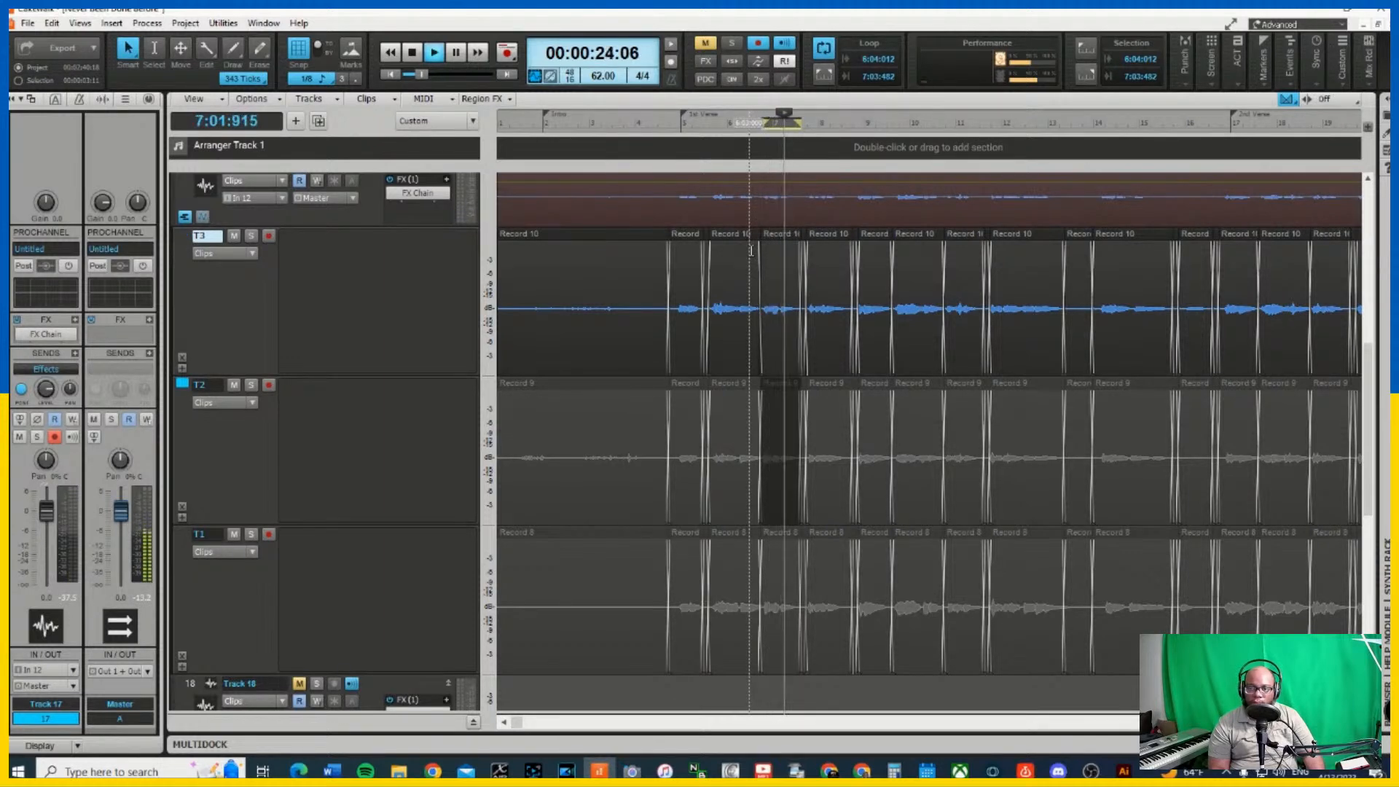
key(Down)
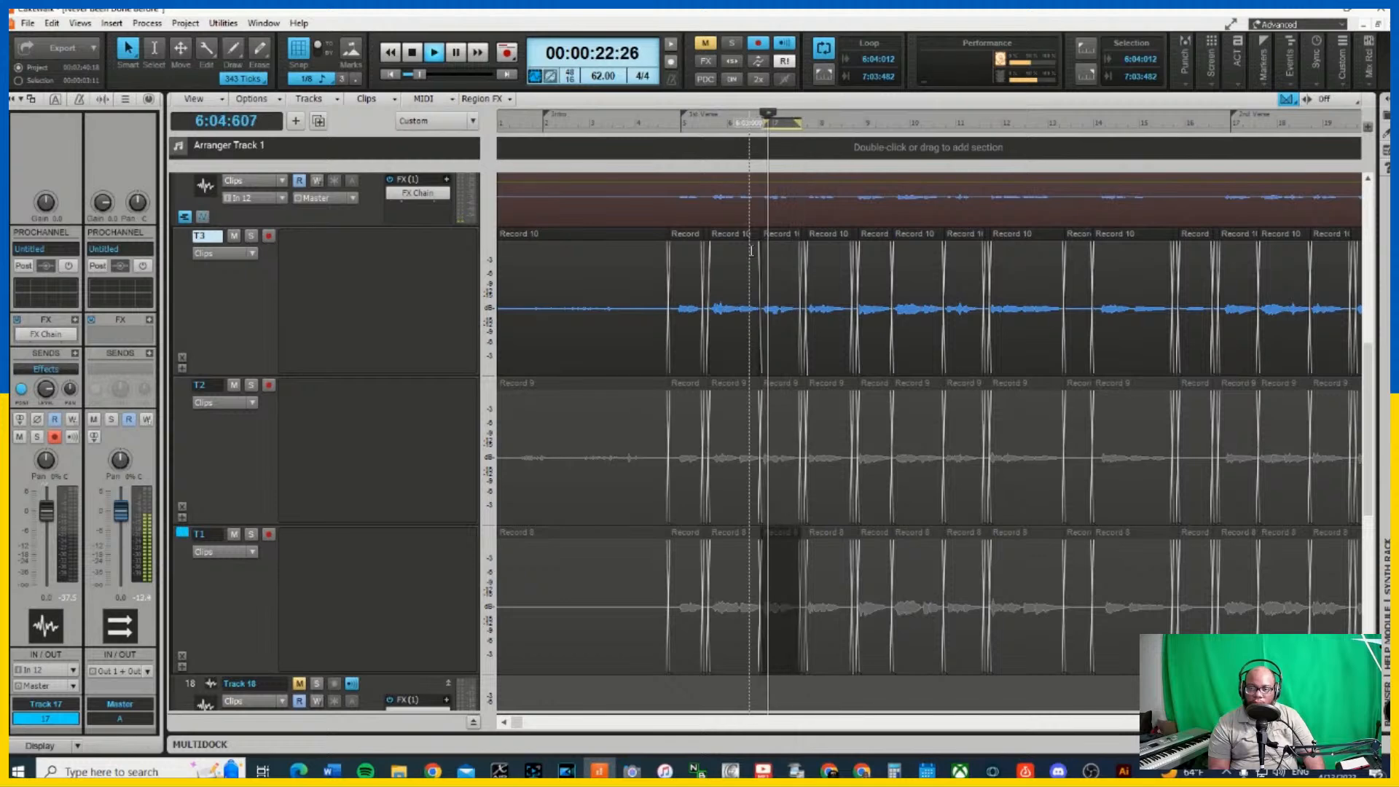
key(Up)
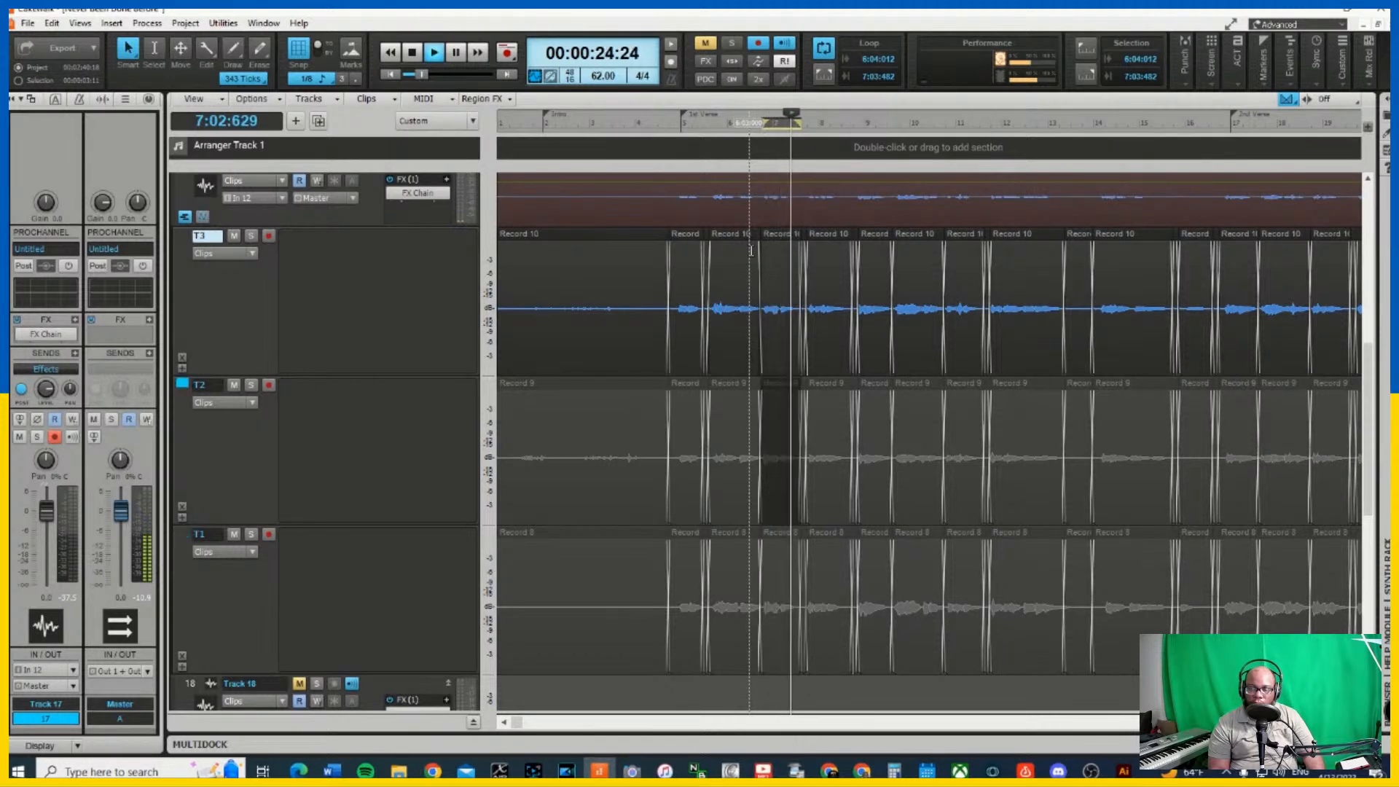
key(Up)
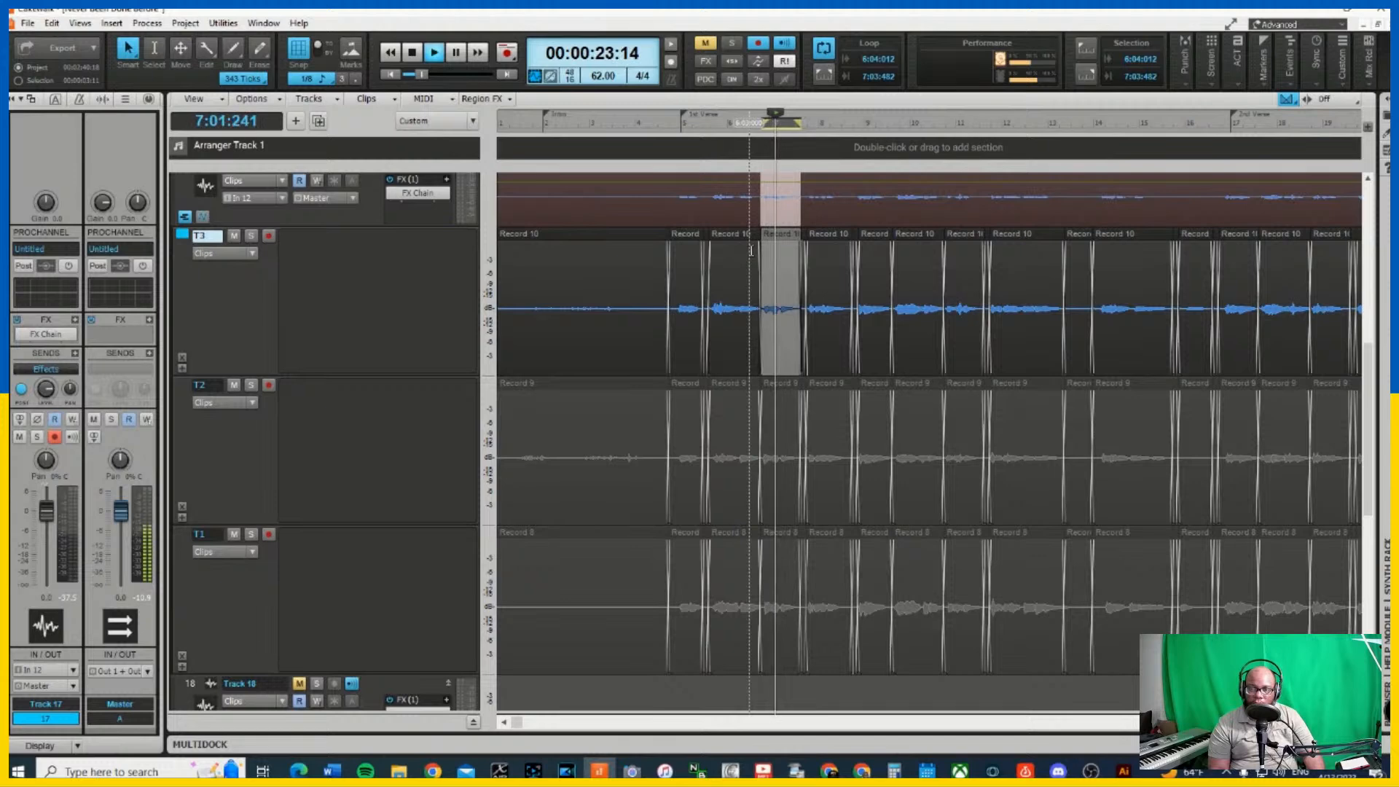
key(Down)
key(Return)
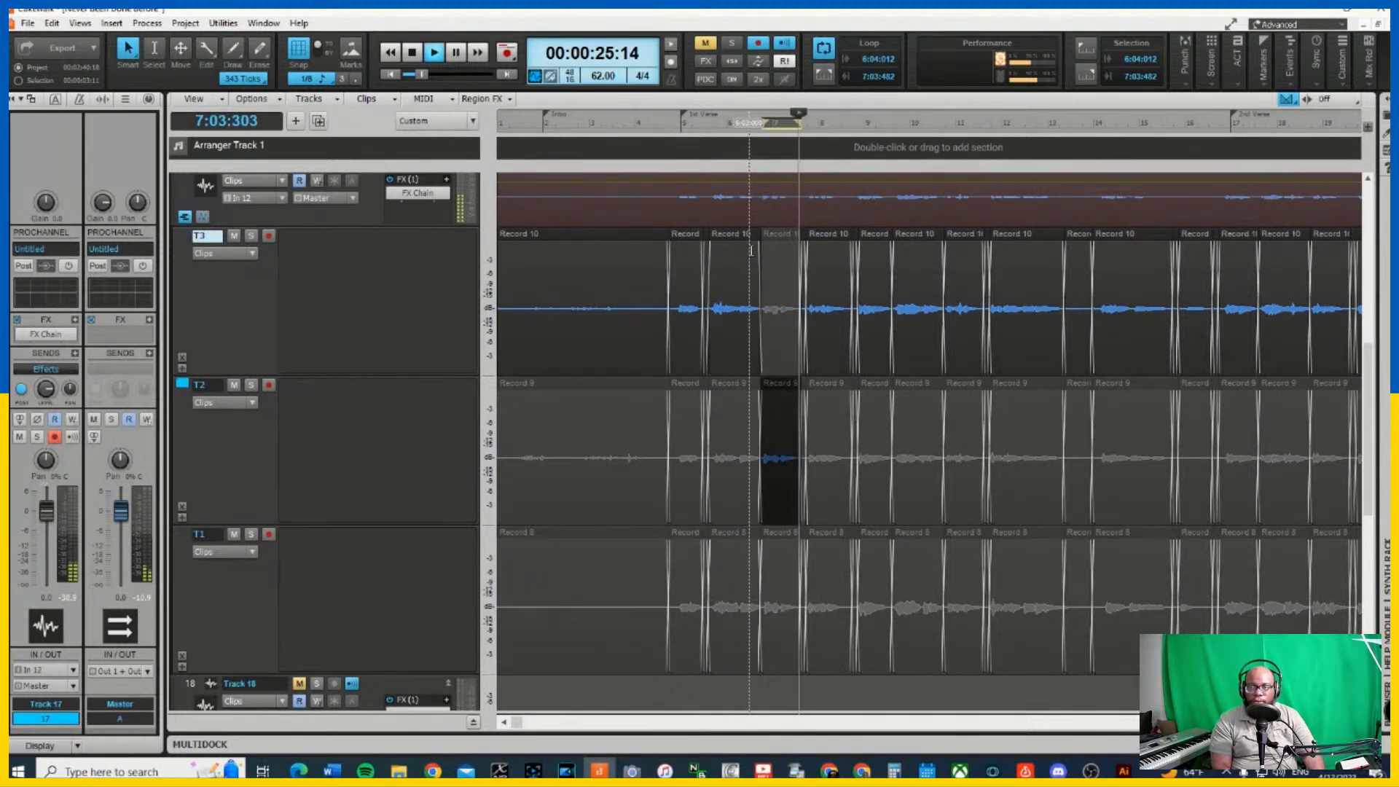
Loop the fourth vocal phrase, around measure 8, compare its takes on T3, T2 and T1, and make the T1 take active
click(817, 234)
key(space)
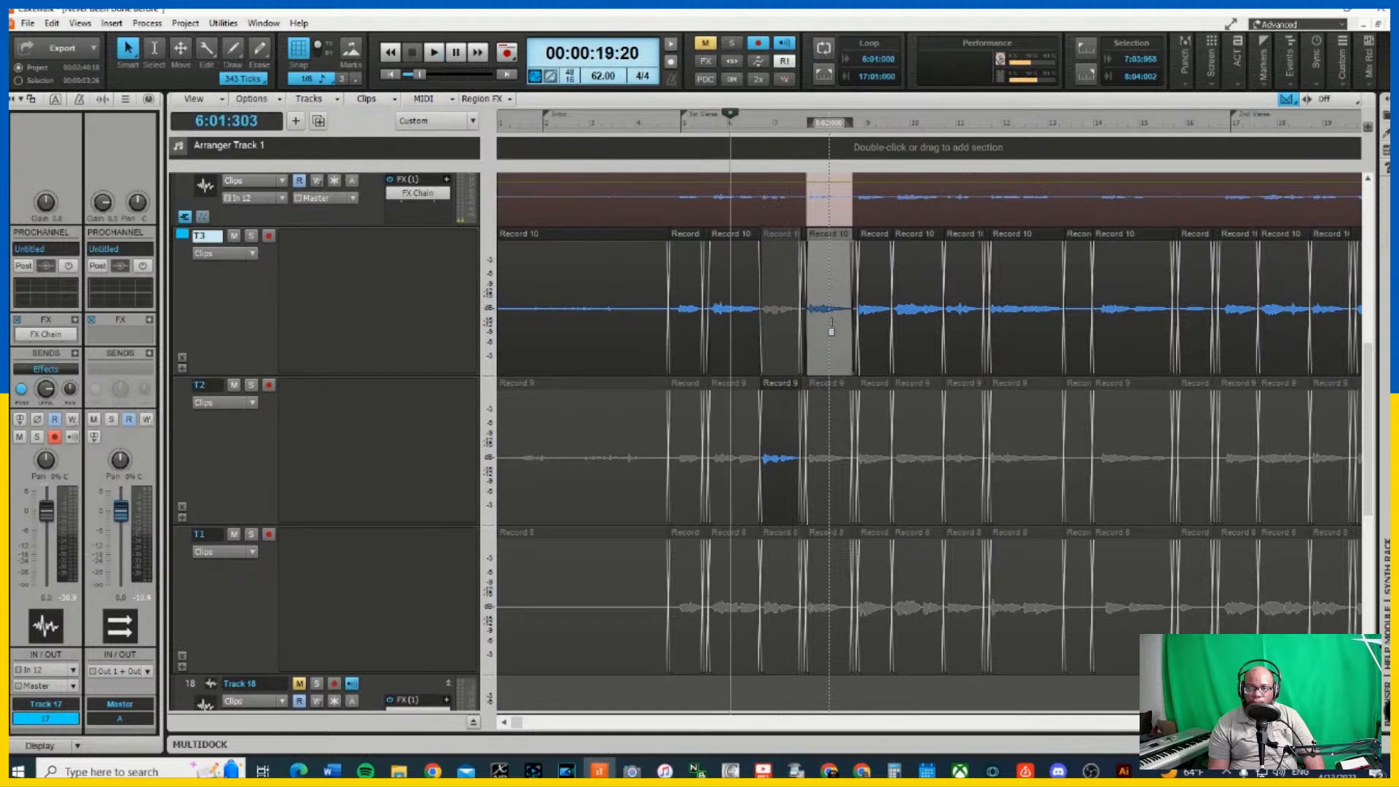
key(ctrl+shift+l)
key(space)
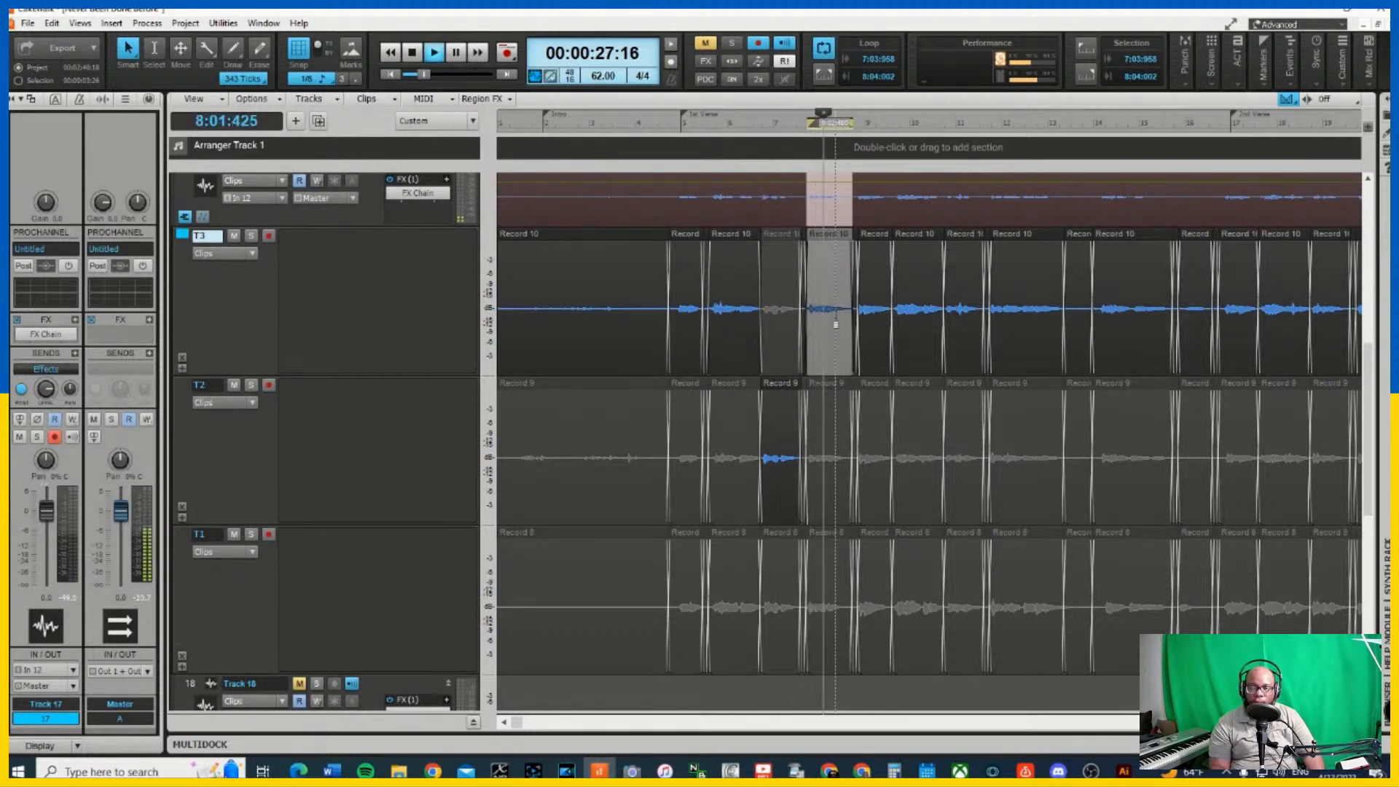
key(Down)
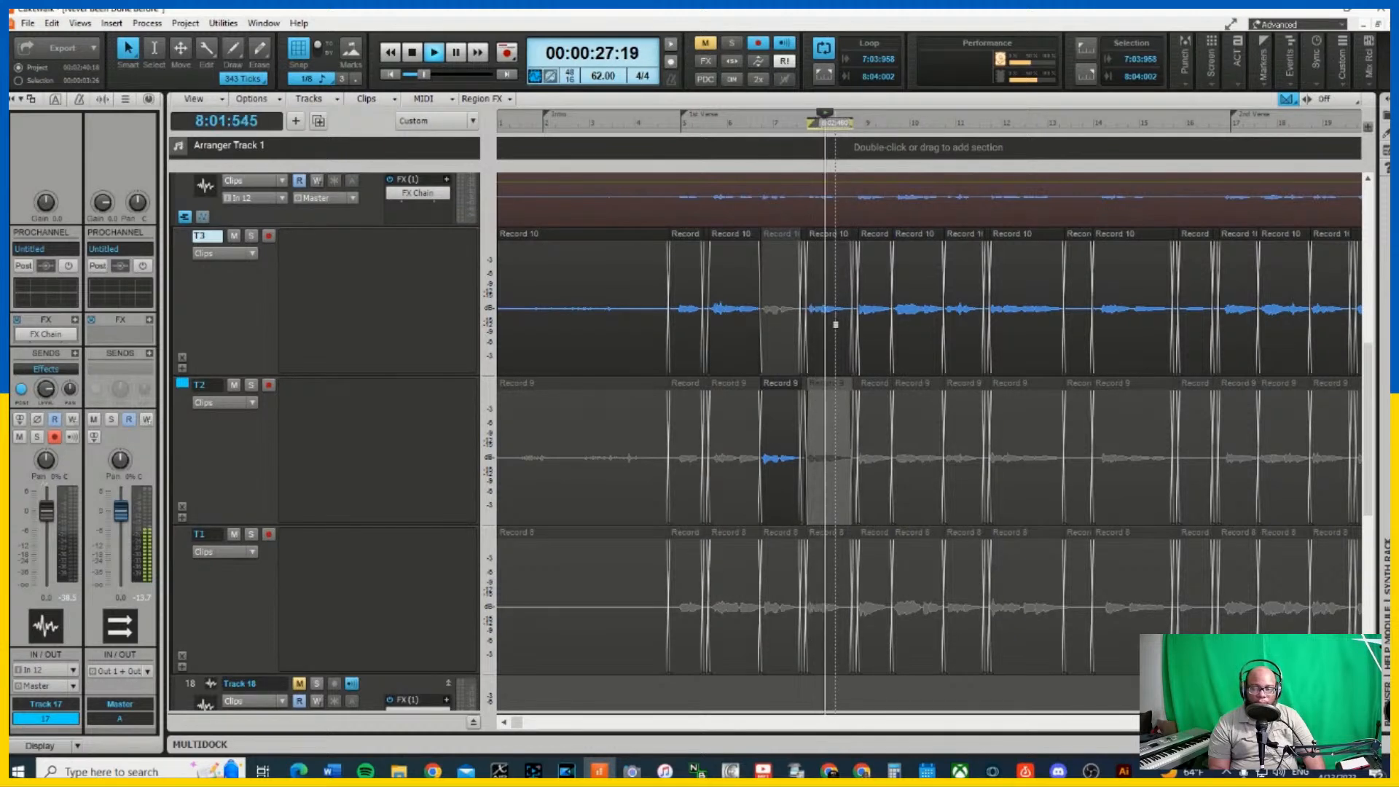
key(Down)
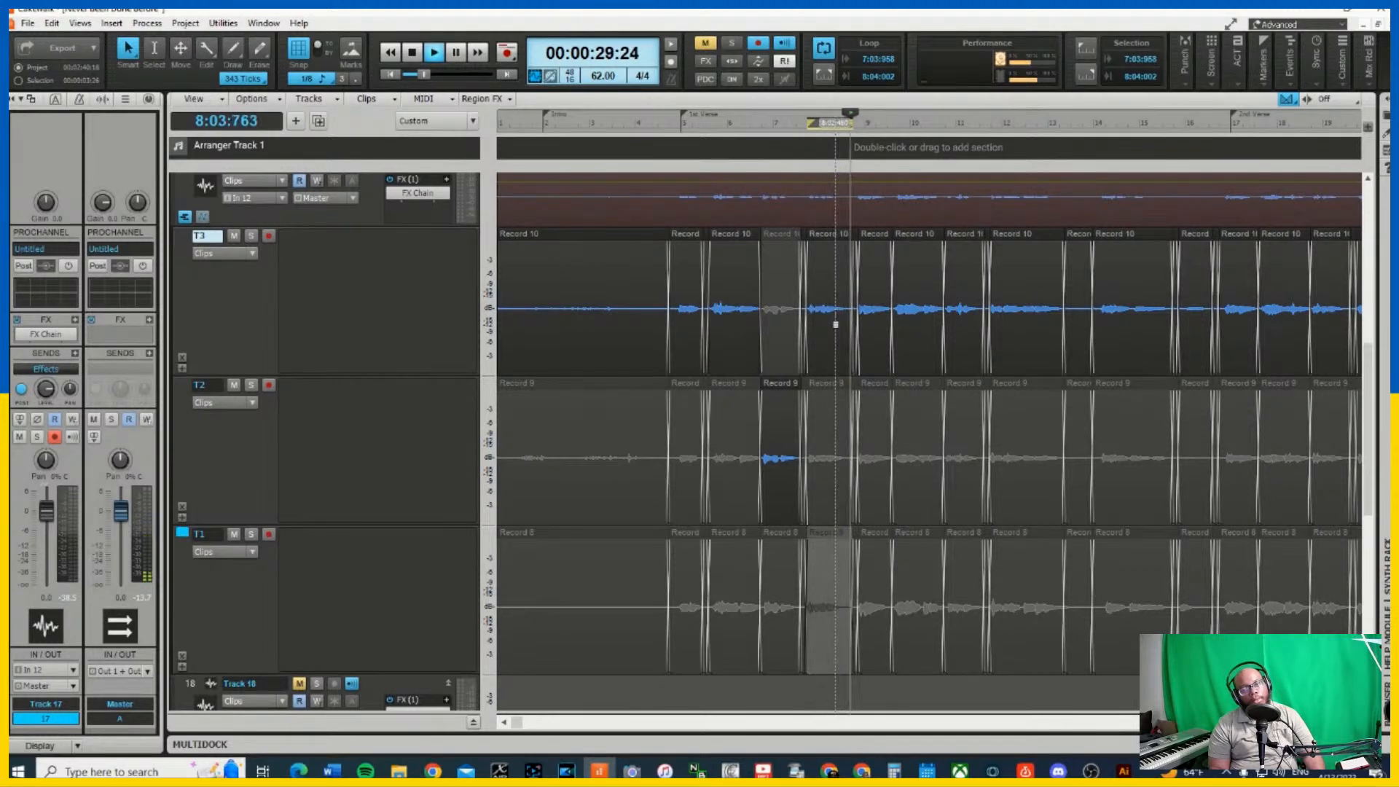
key(Return)
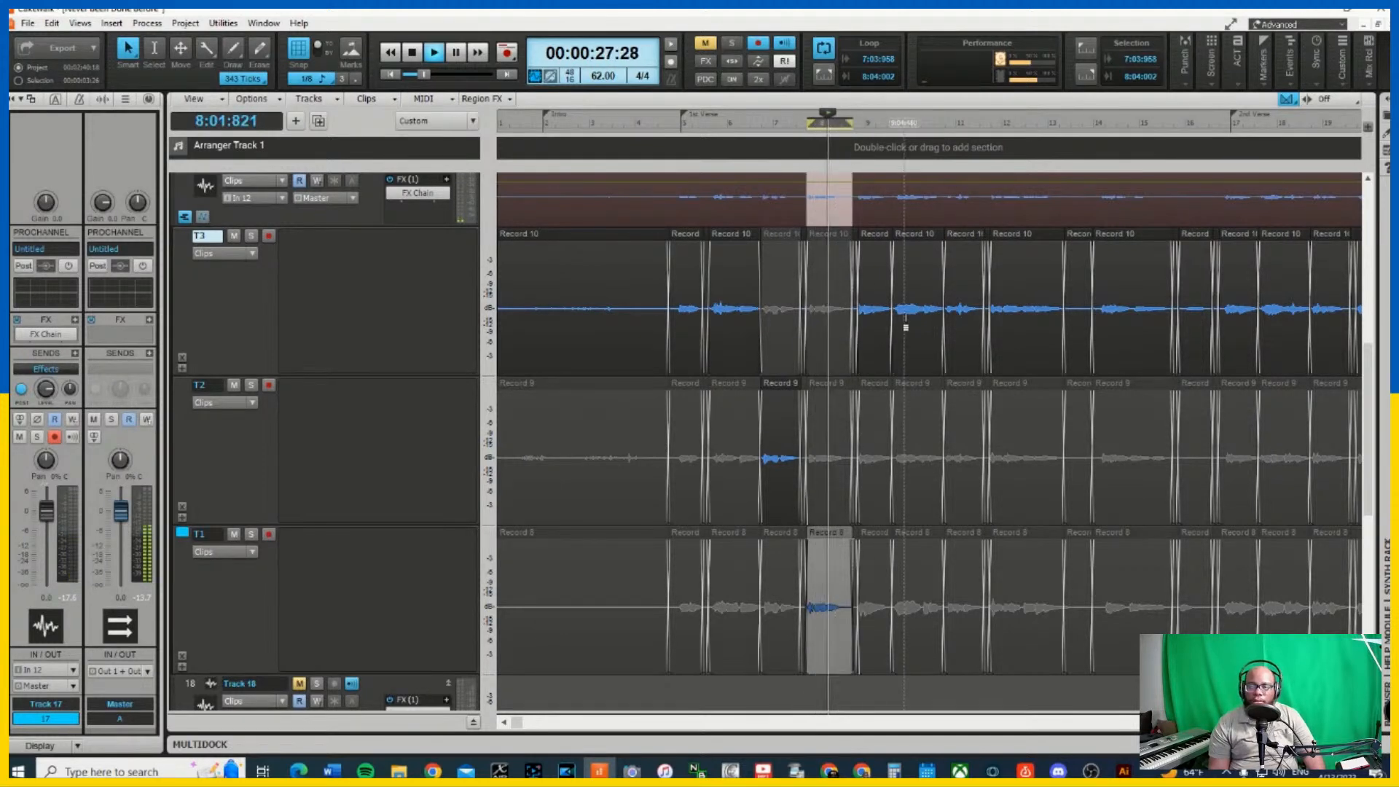
Loop the fifth vocal phrase, around measure 9, audition its T3 and T2 takes and stop playback
click(871, 234)
key(space)
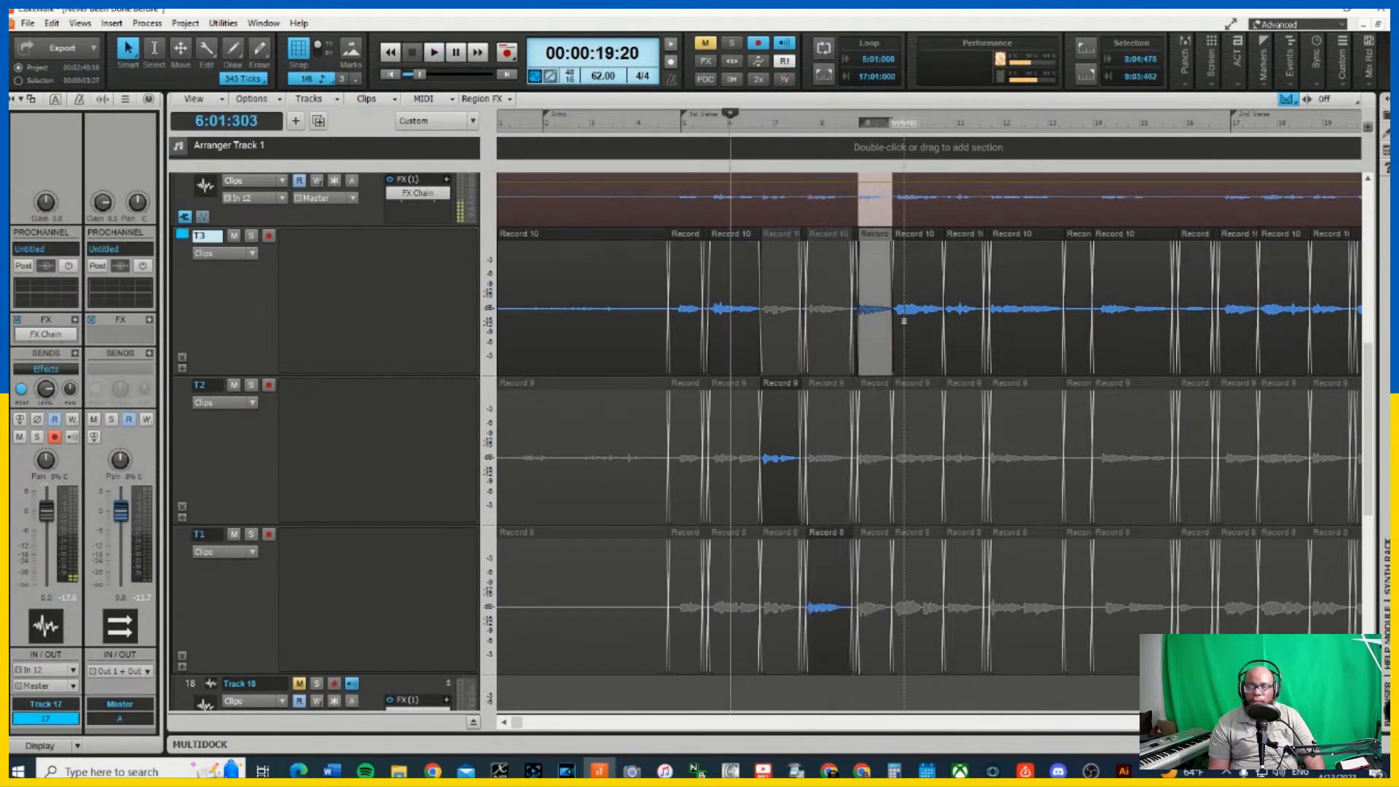
key(ctrl+shift+l)
key(space)
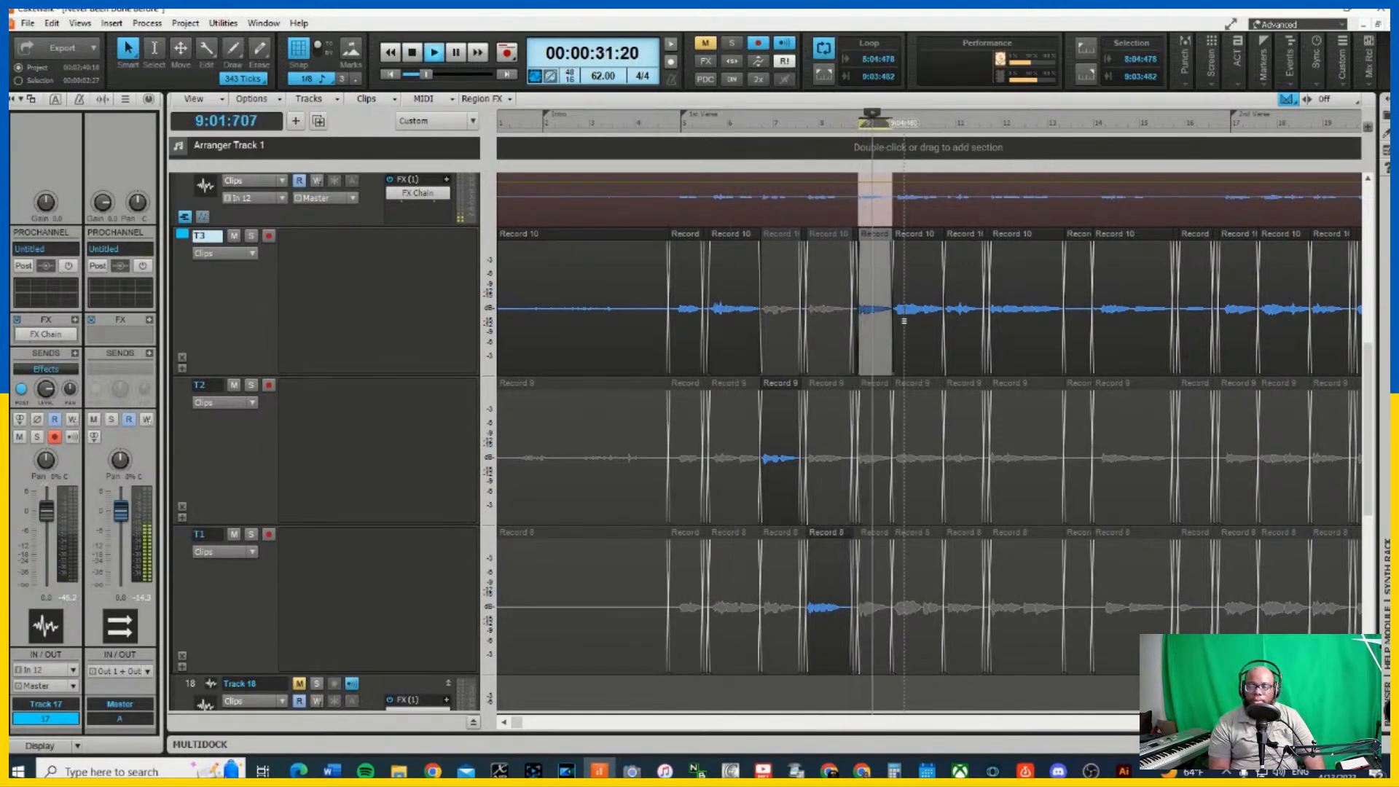
key(Down)
key(space)
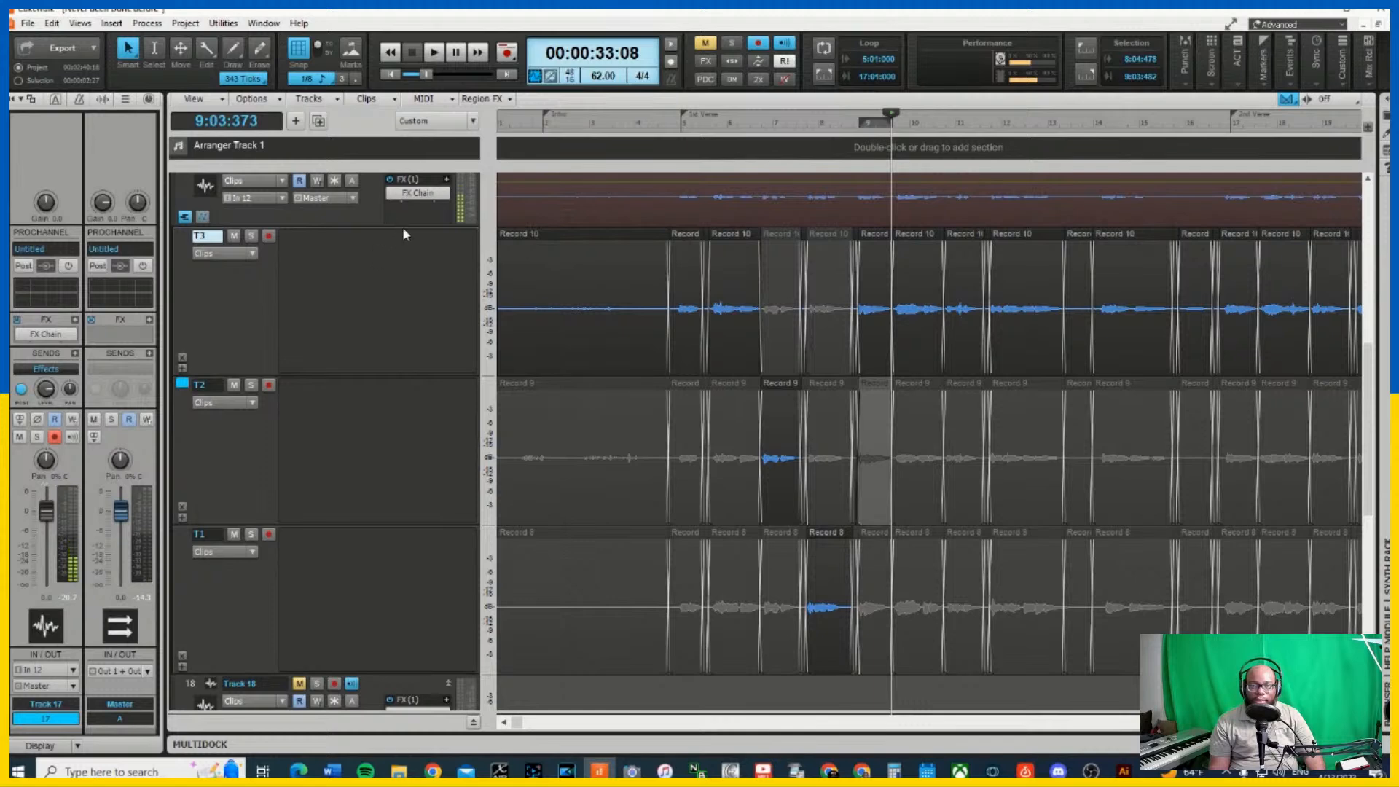
Increase the height of Track 17 so its composite waveform is shown larger above the take lanes
drag(406, 229, 433, 388)
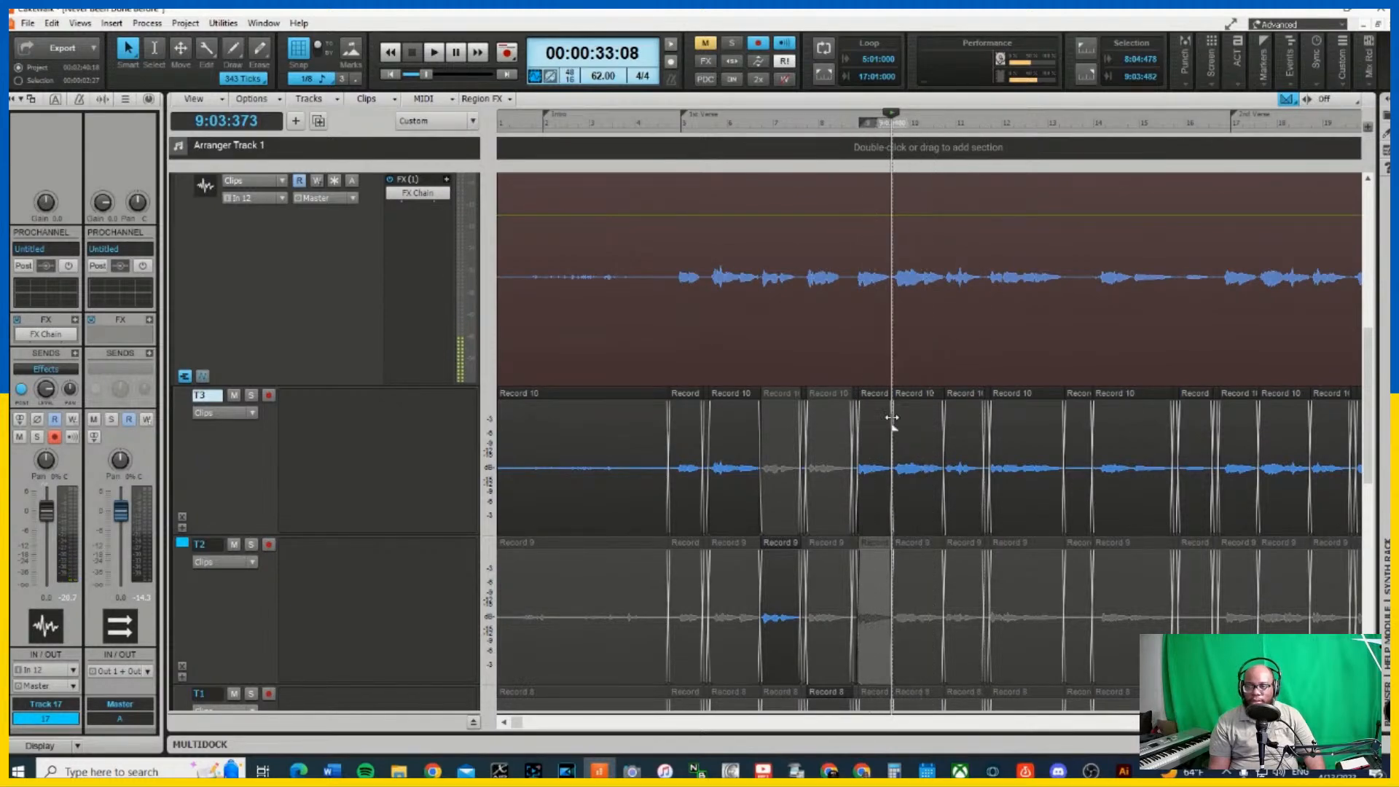
scroll(890, 419, down, 3)
scroll(890, 419, up, 2)
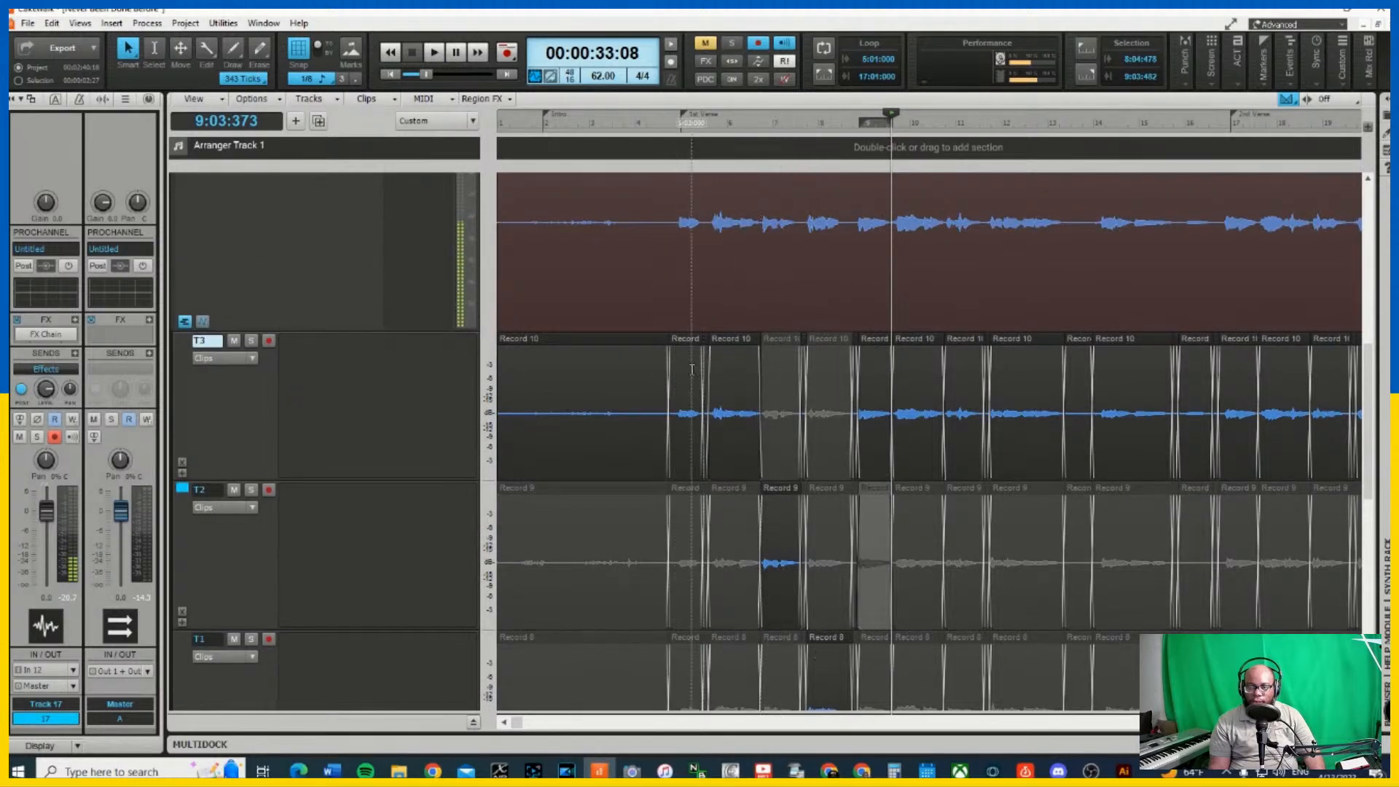
scroll(797, 566, down, 3)
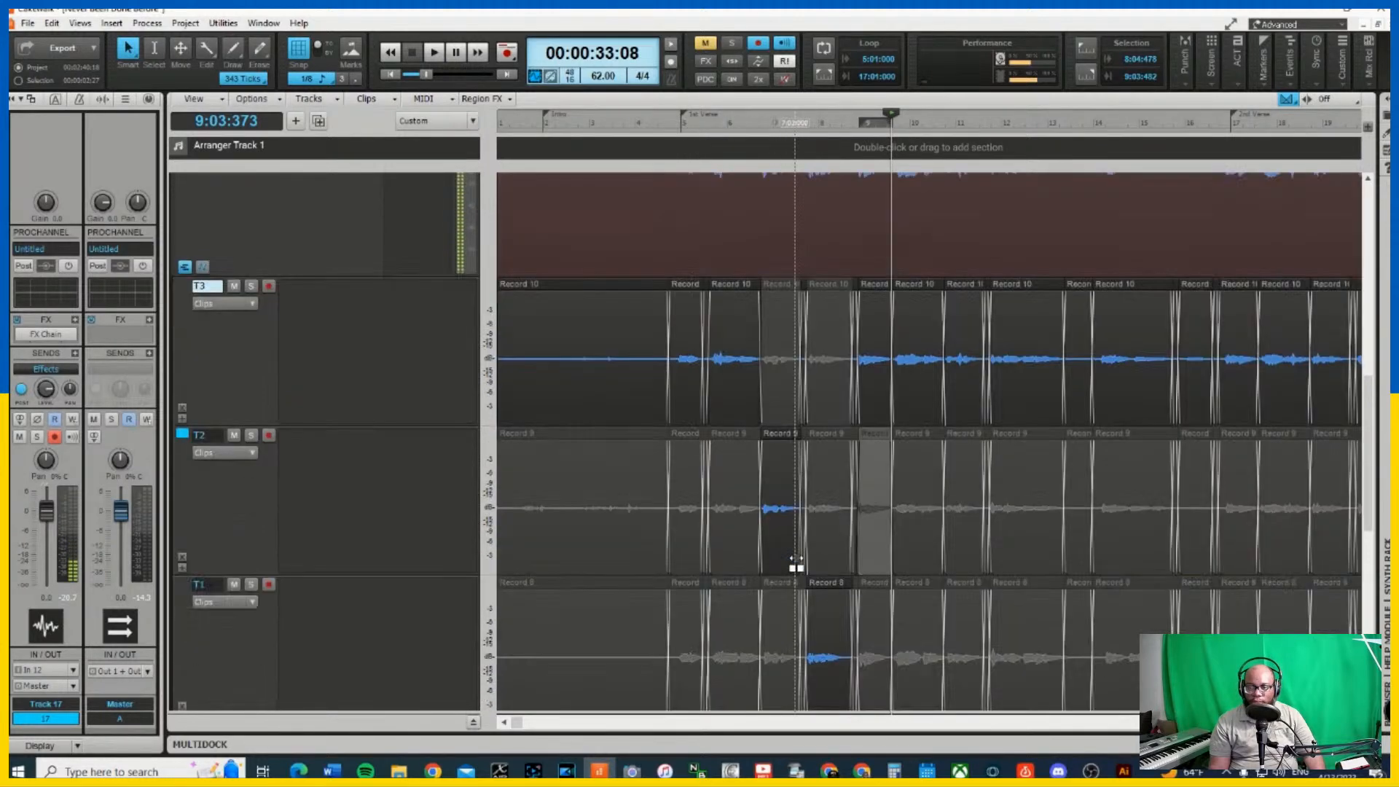
scroll(831, 379, up, 2)
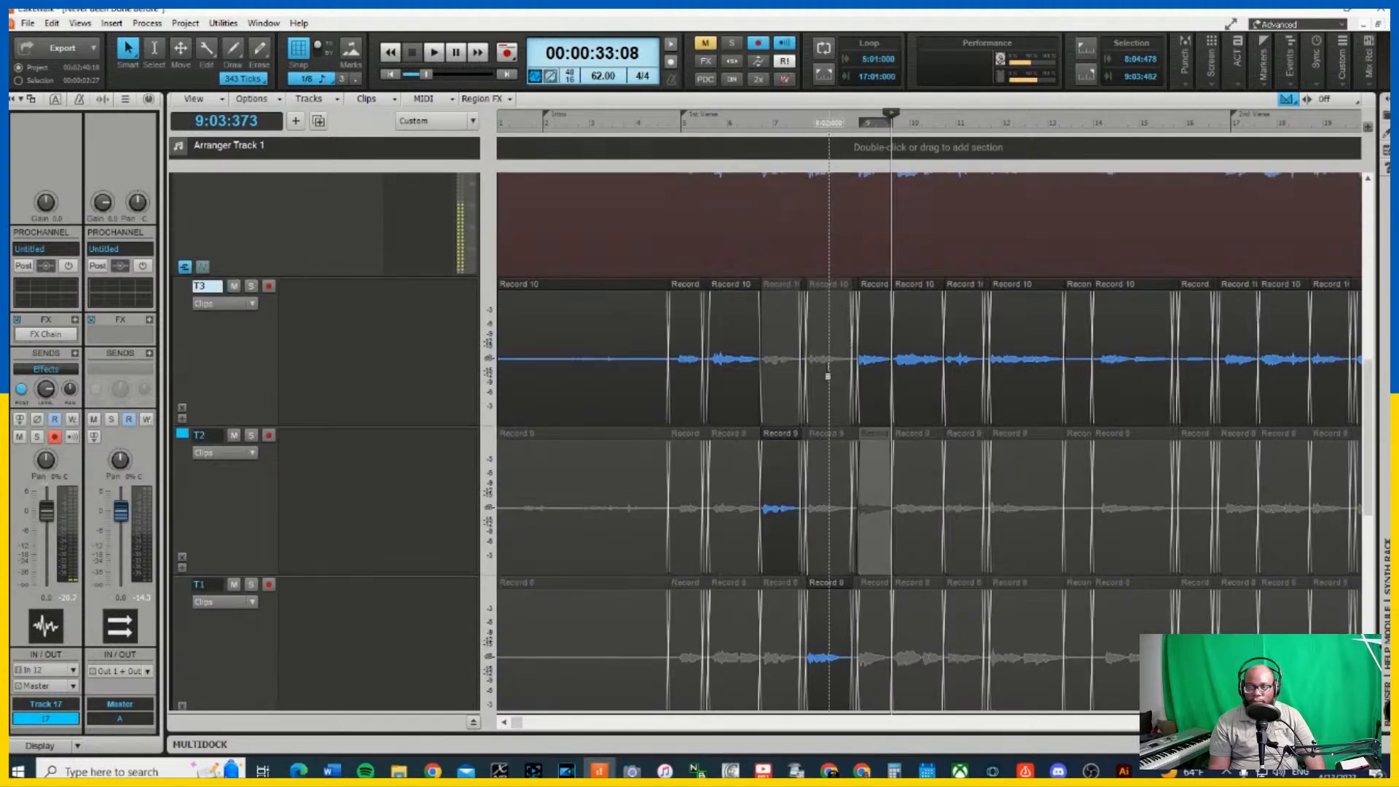
click(870, 291)
key(space)
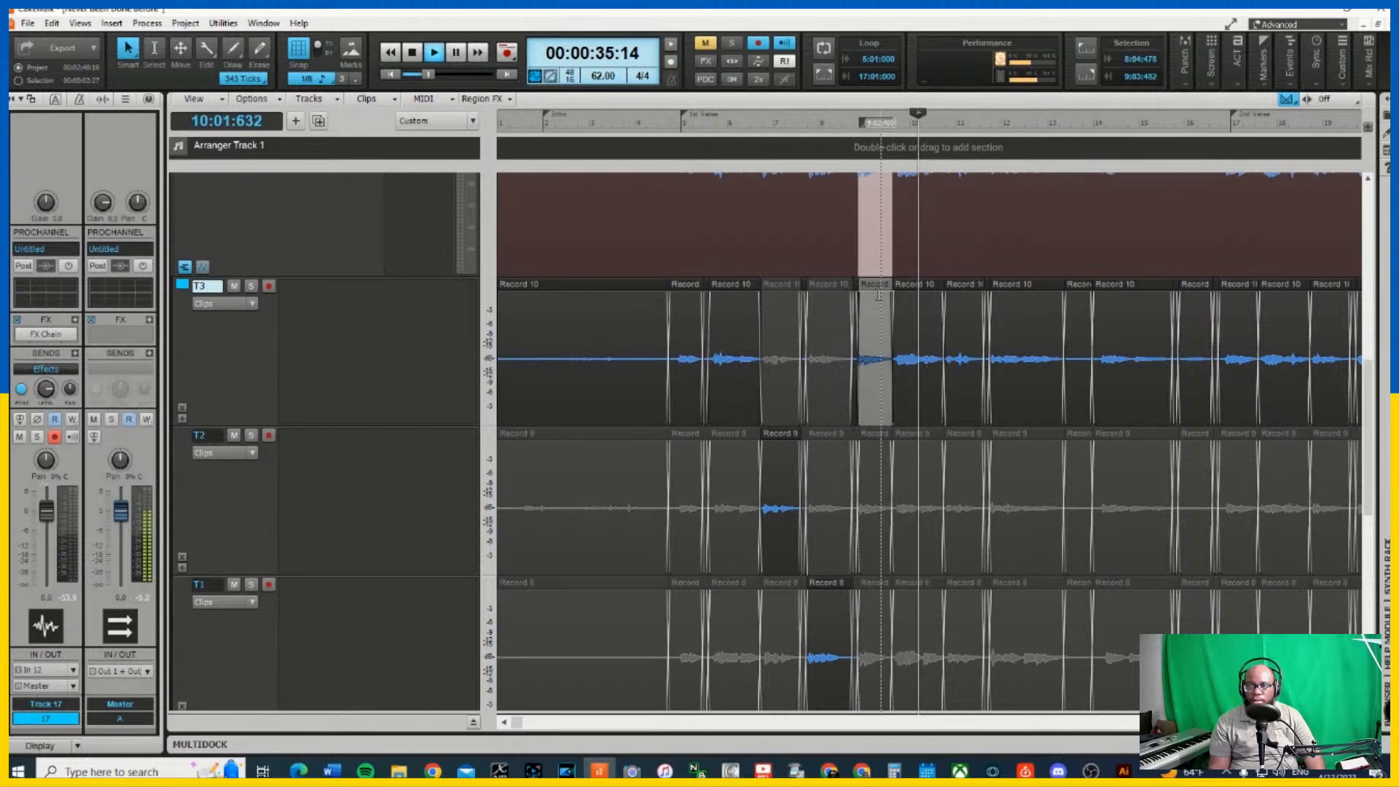
key(space)
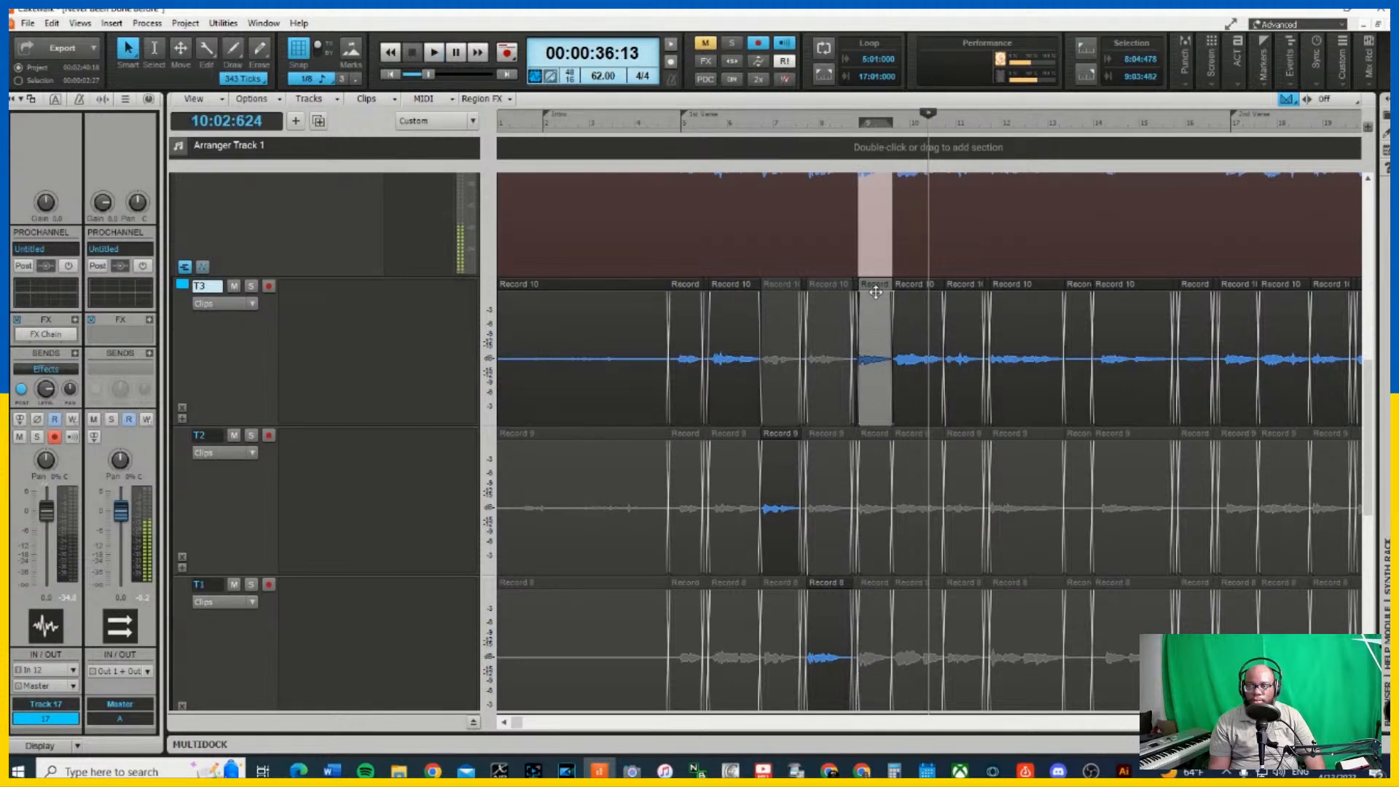
click(877, 433)
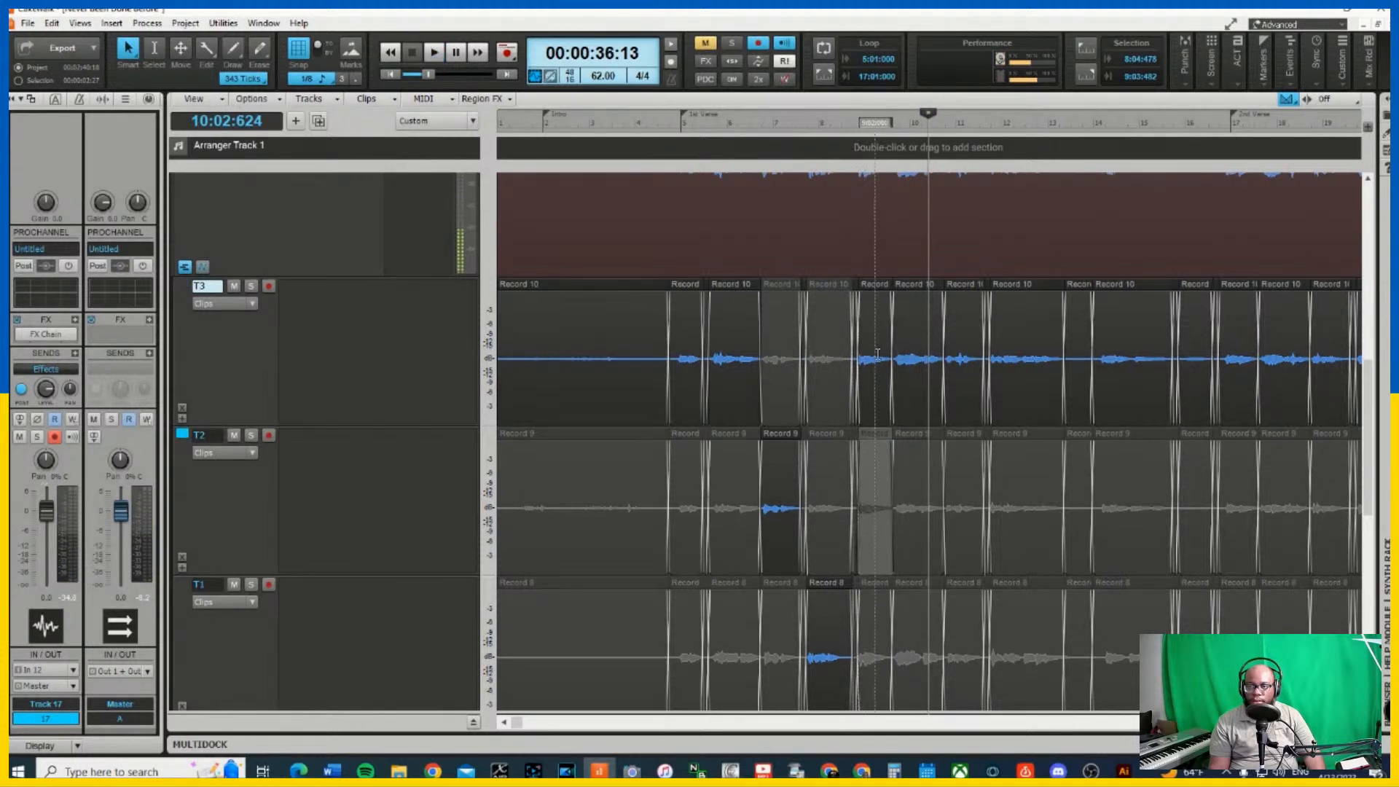
Restart loop playback on the fifth phrase from lane T3 and audition its takes down through T2 and T1
click(870, 293)
key(ctrl+shift+l)
key(space)
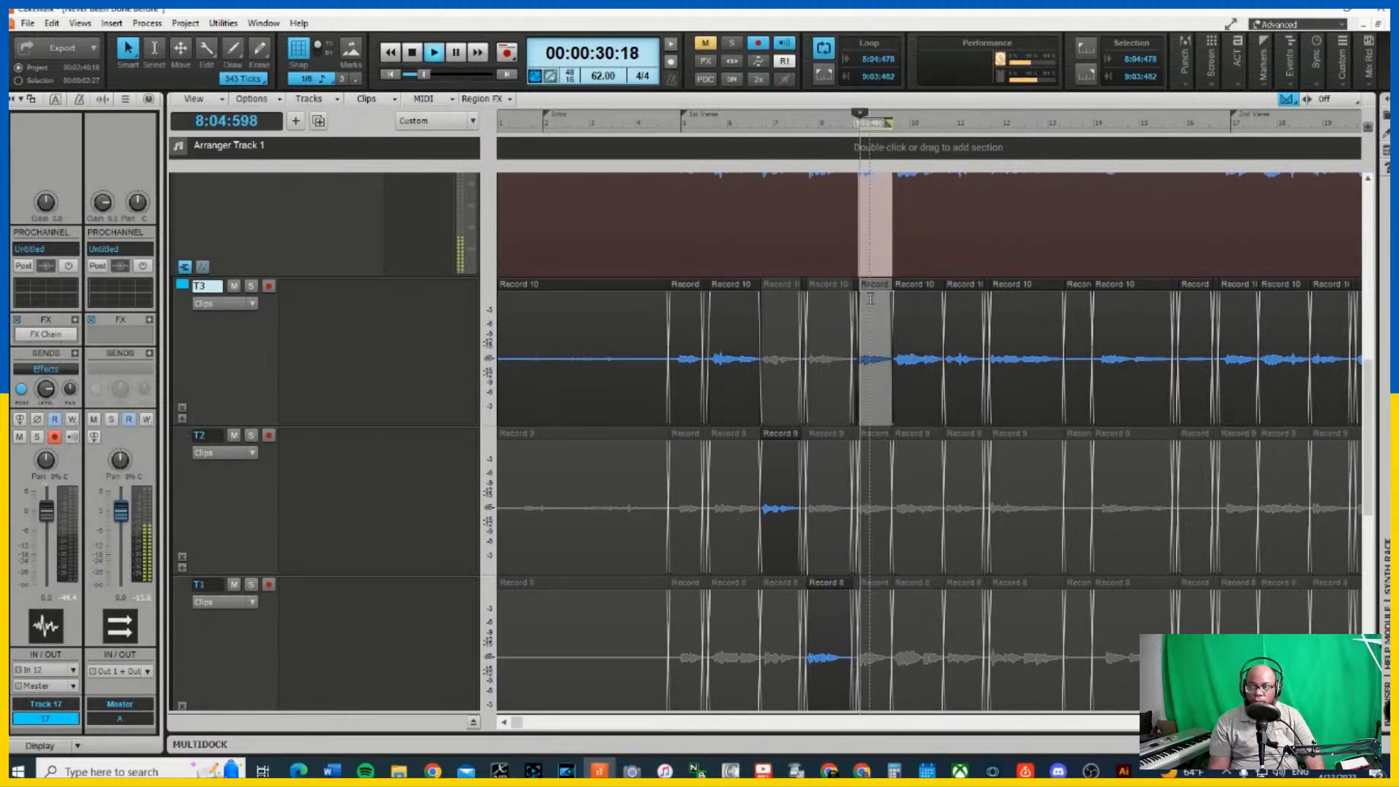
key(Down)
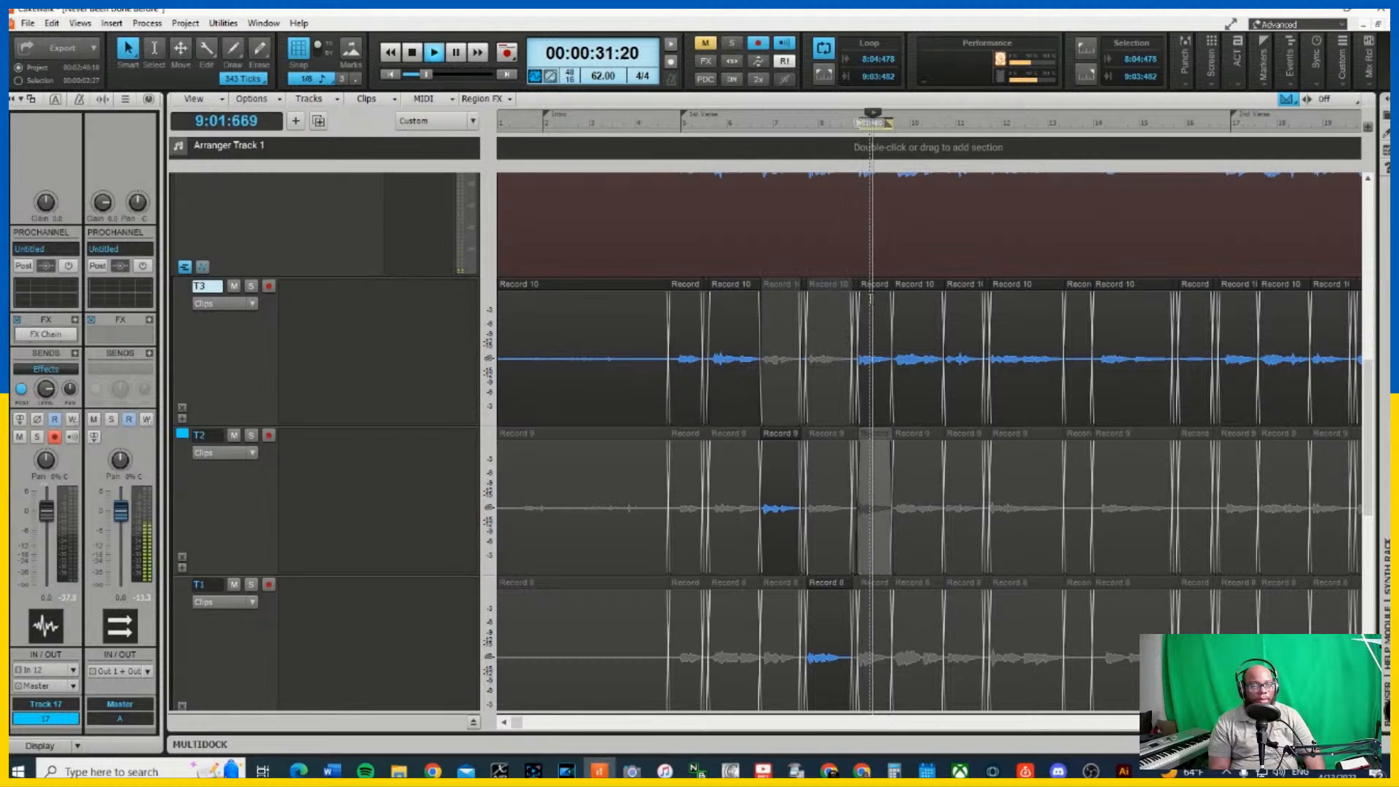
key(Down)
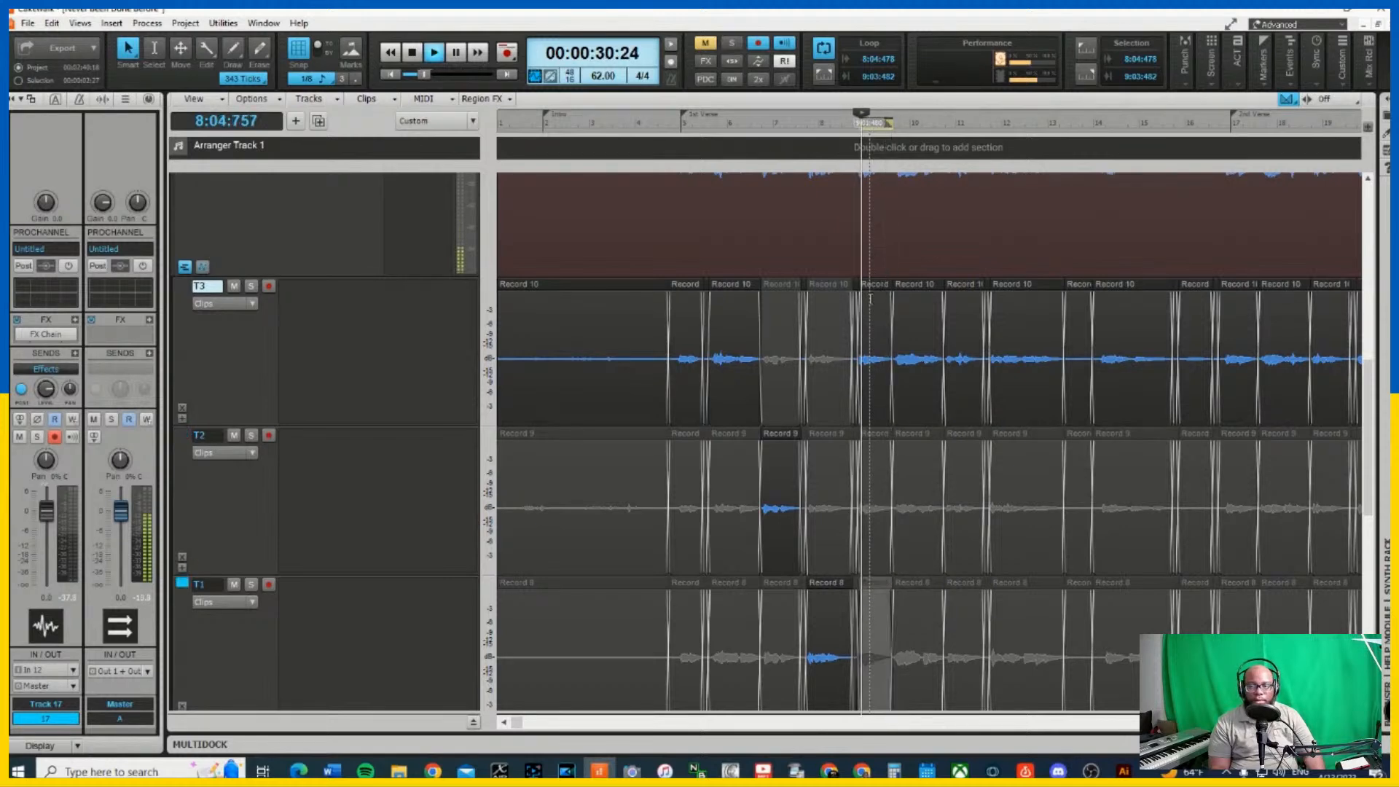
Compare the fifth phrase's T2 and T3 takes again, make the T2 take active and stop playback
key(Up)
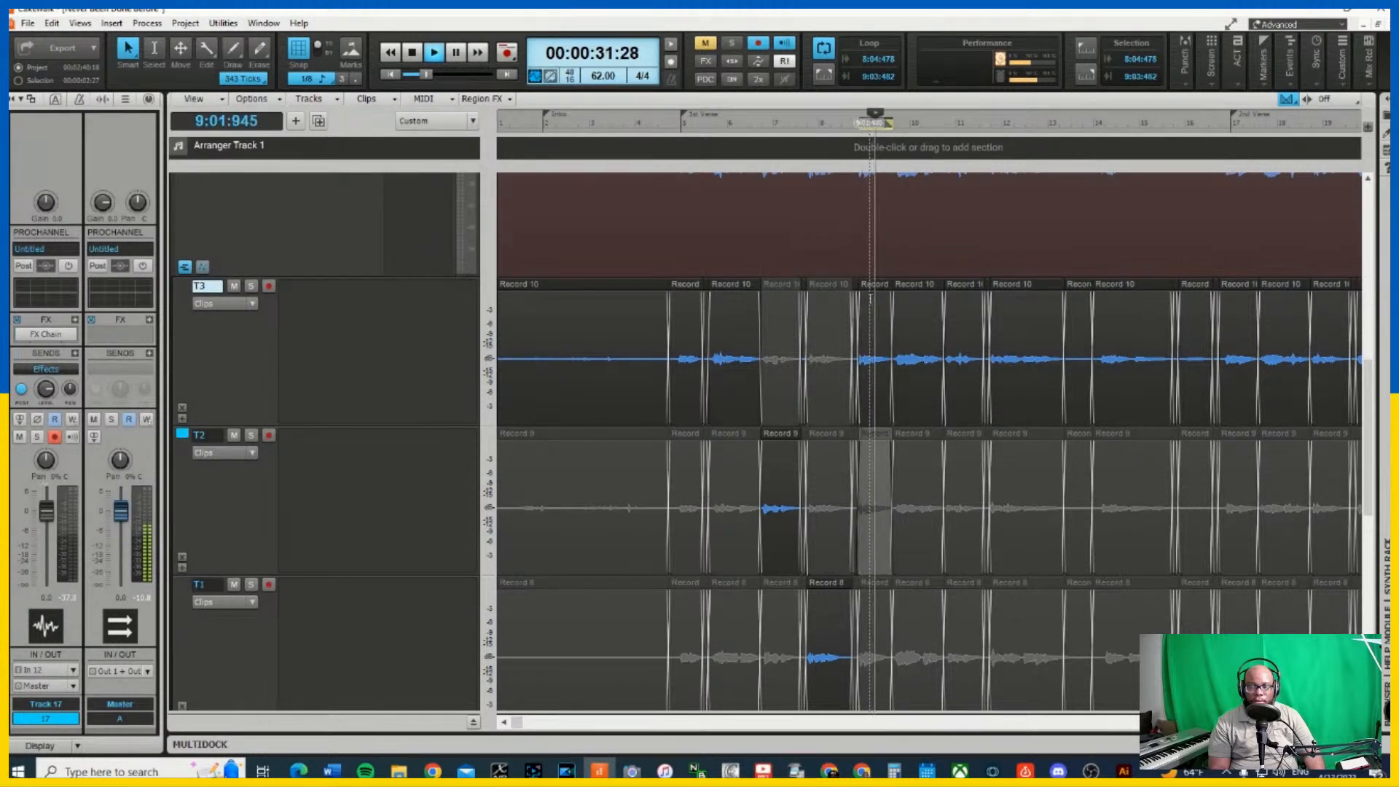
key(Up)
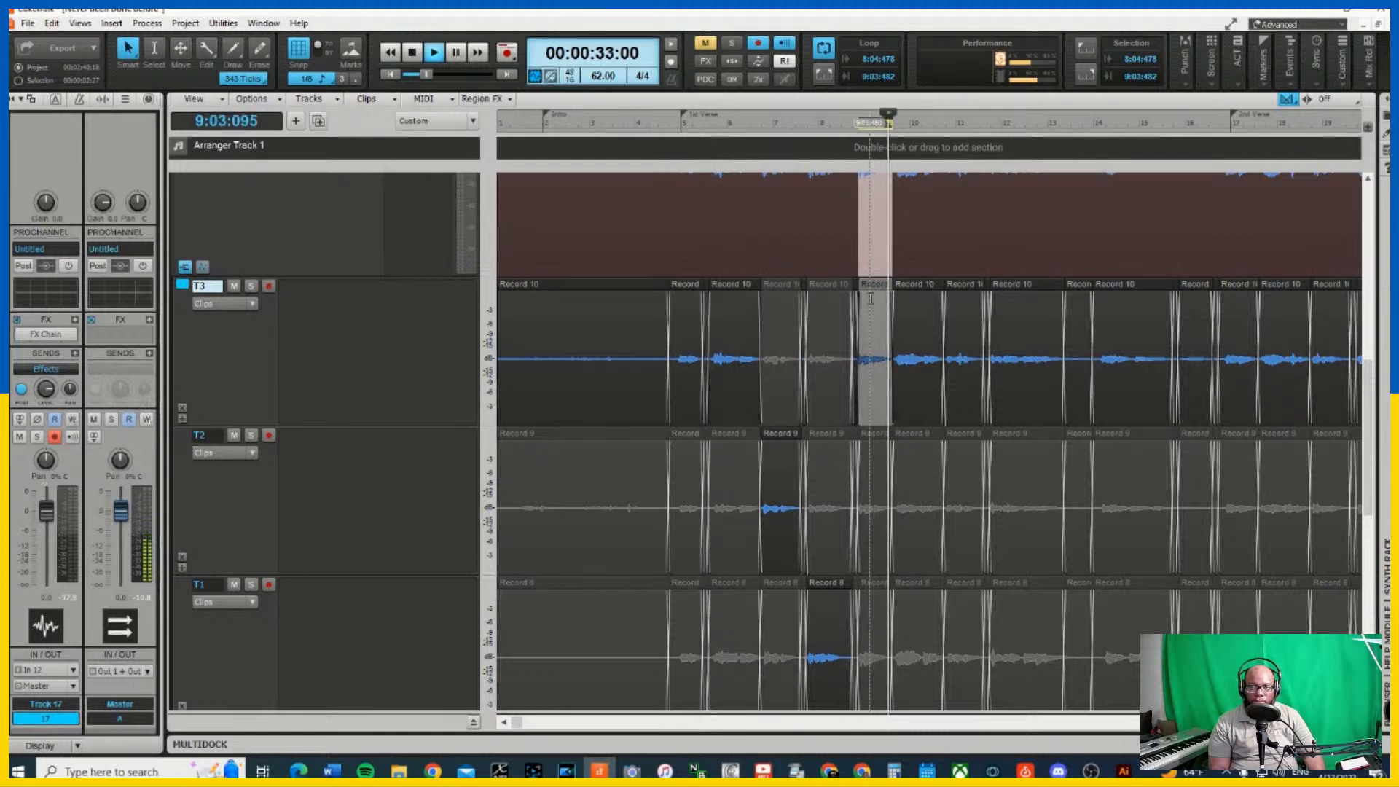
key(Down)
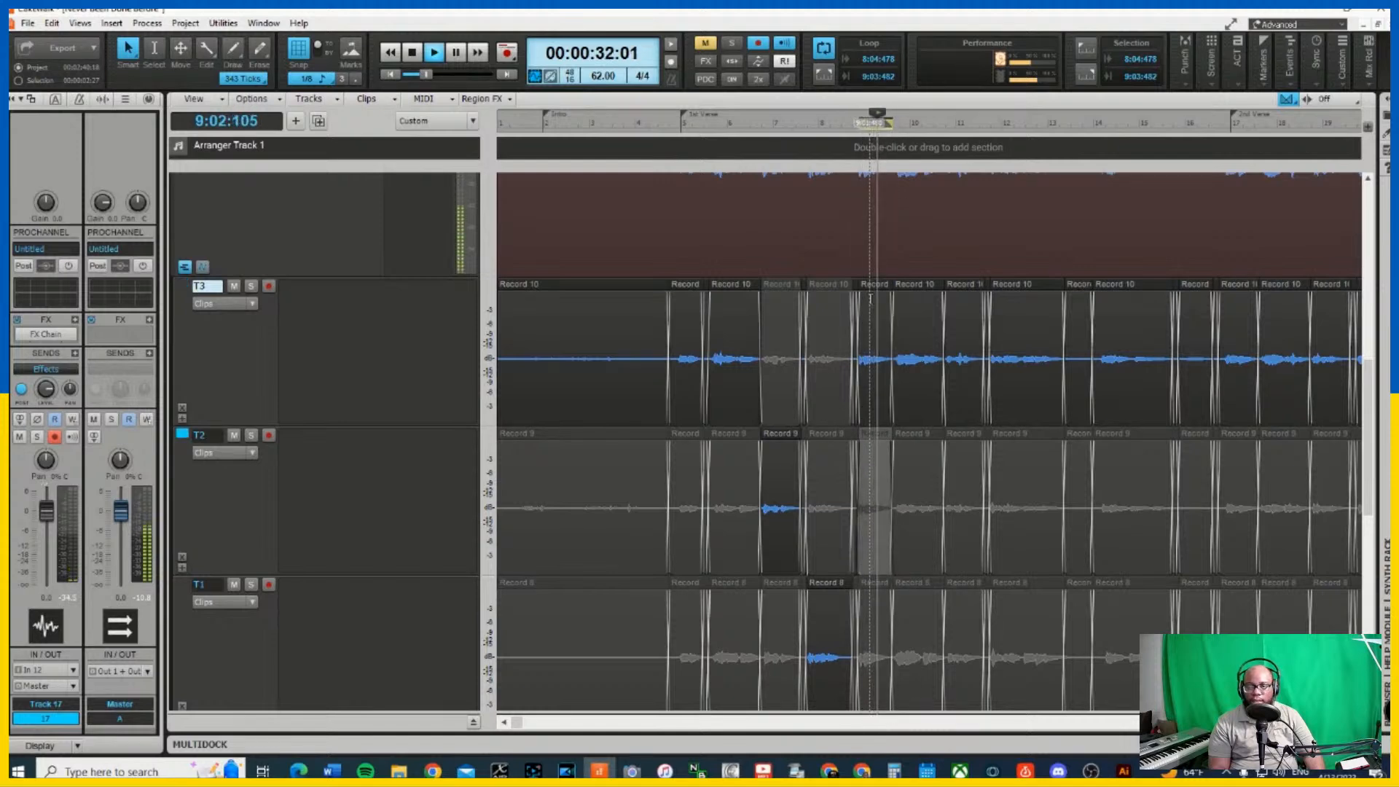
key(Return)
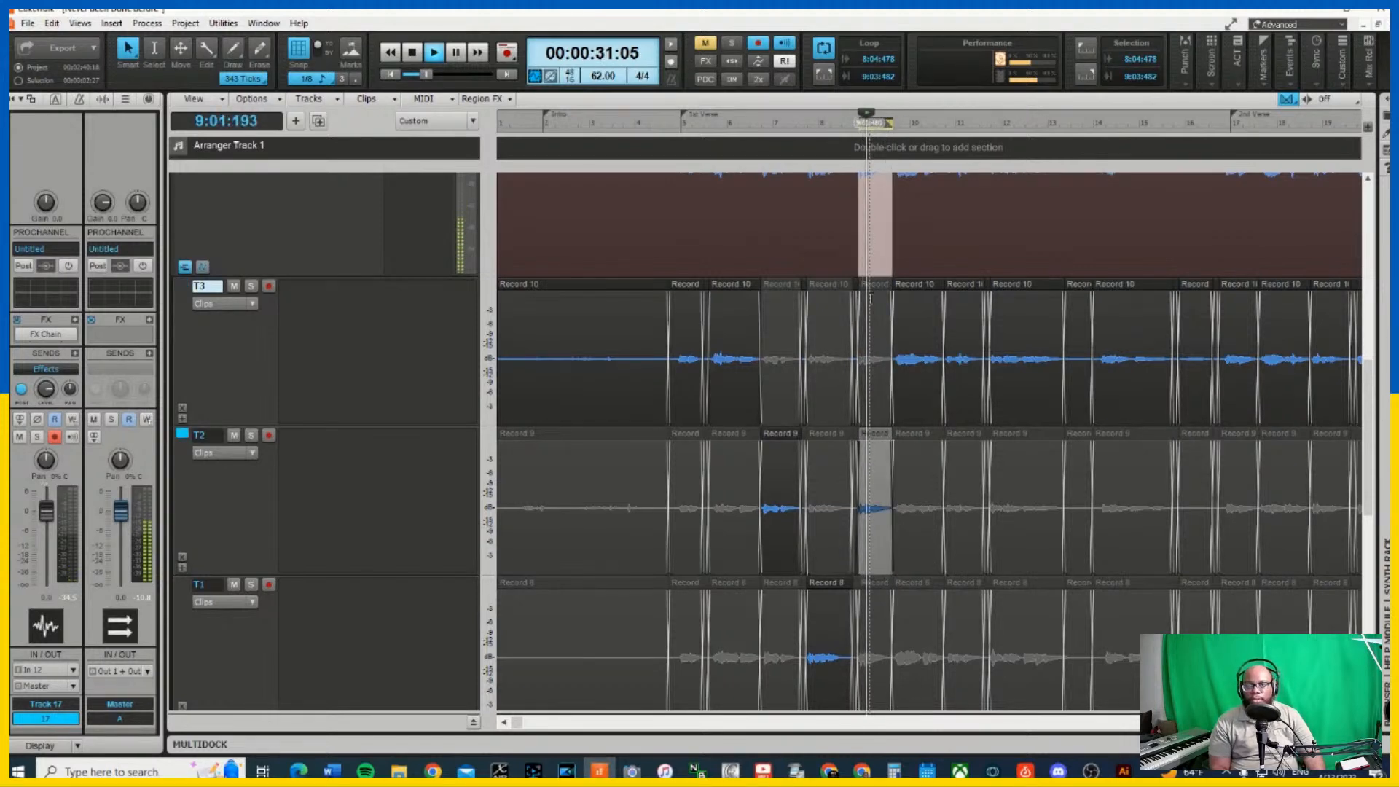
key(space)
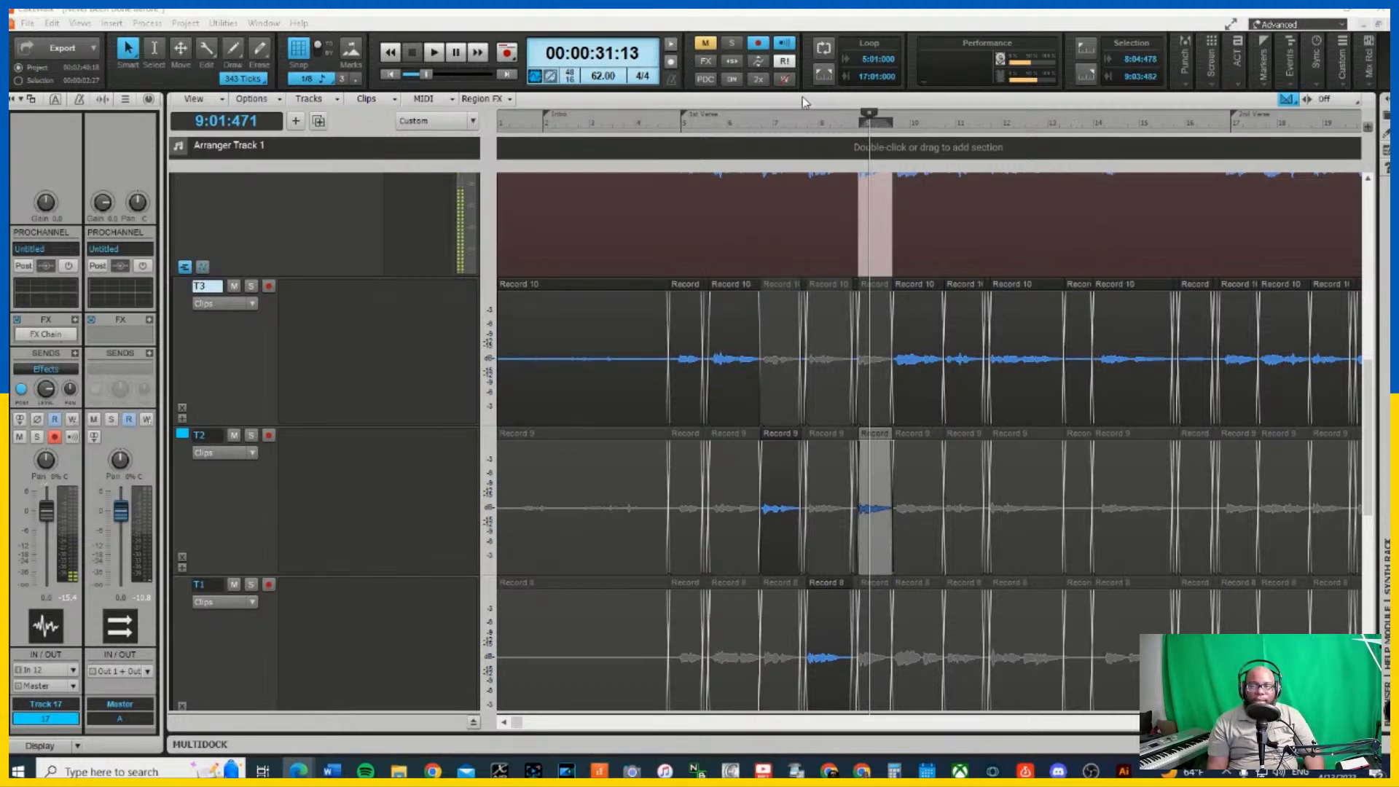
Play the fifth phrase from its start near the beginning of measure 9 without looping, and stop at its end
click(859, 123)
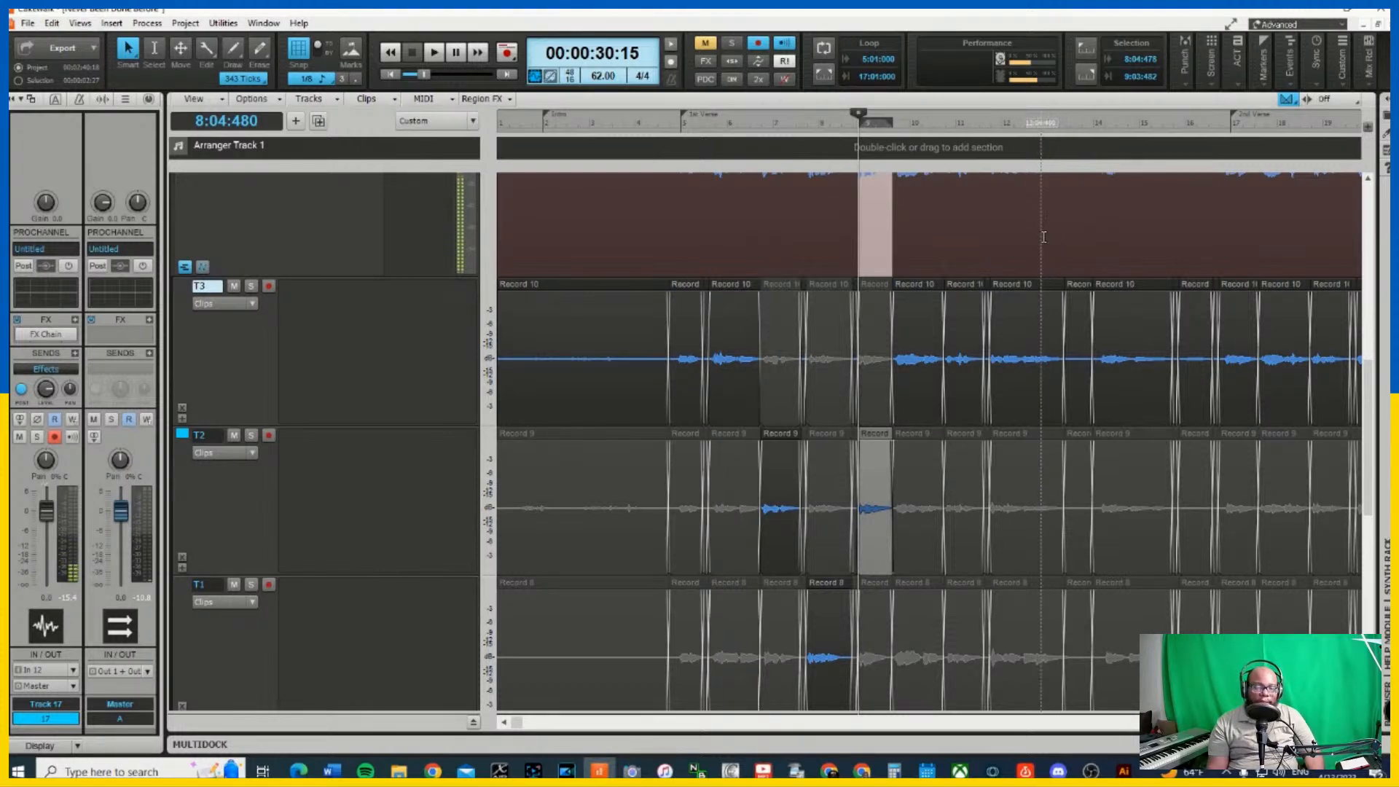
key(space)
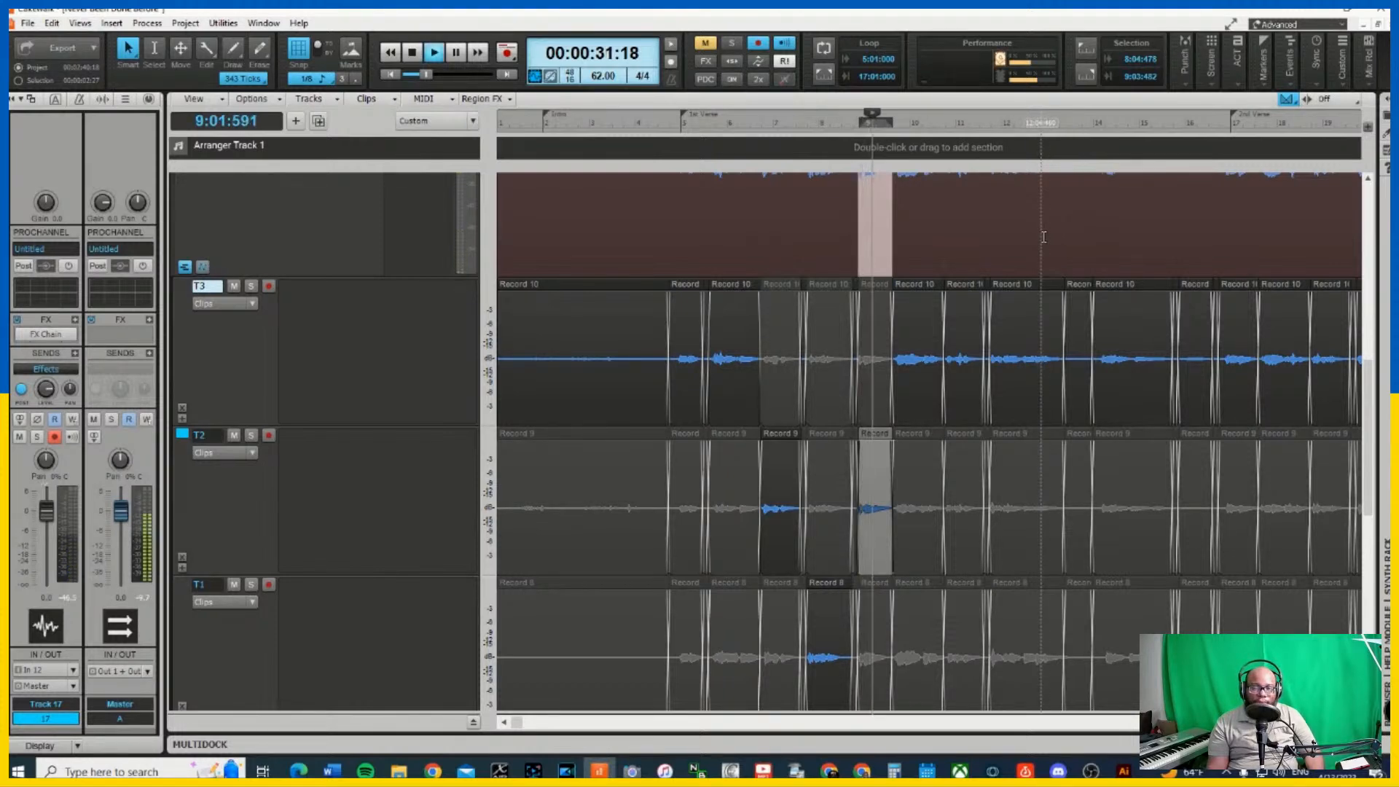
key(space)
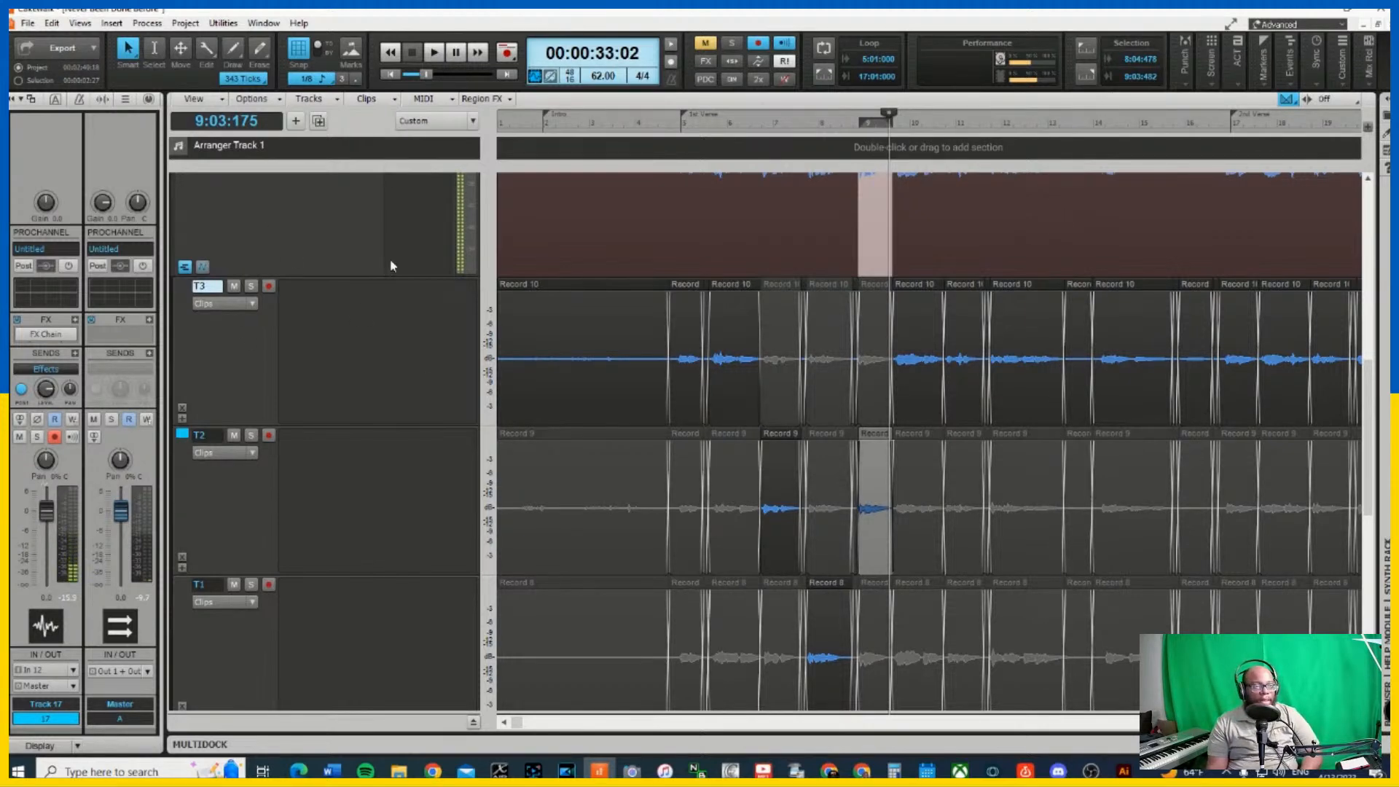
Loop the sixth vocal phrase, around measure 10, compare its takes on T3, T2 and T1, and return to the T3 take
scroll(902, 313, up, 3)
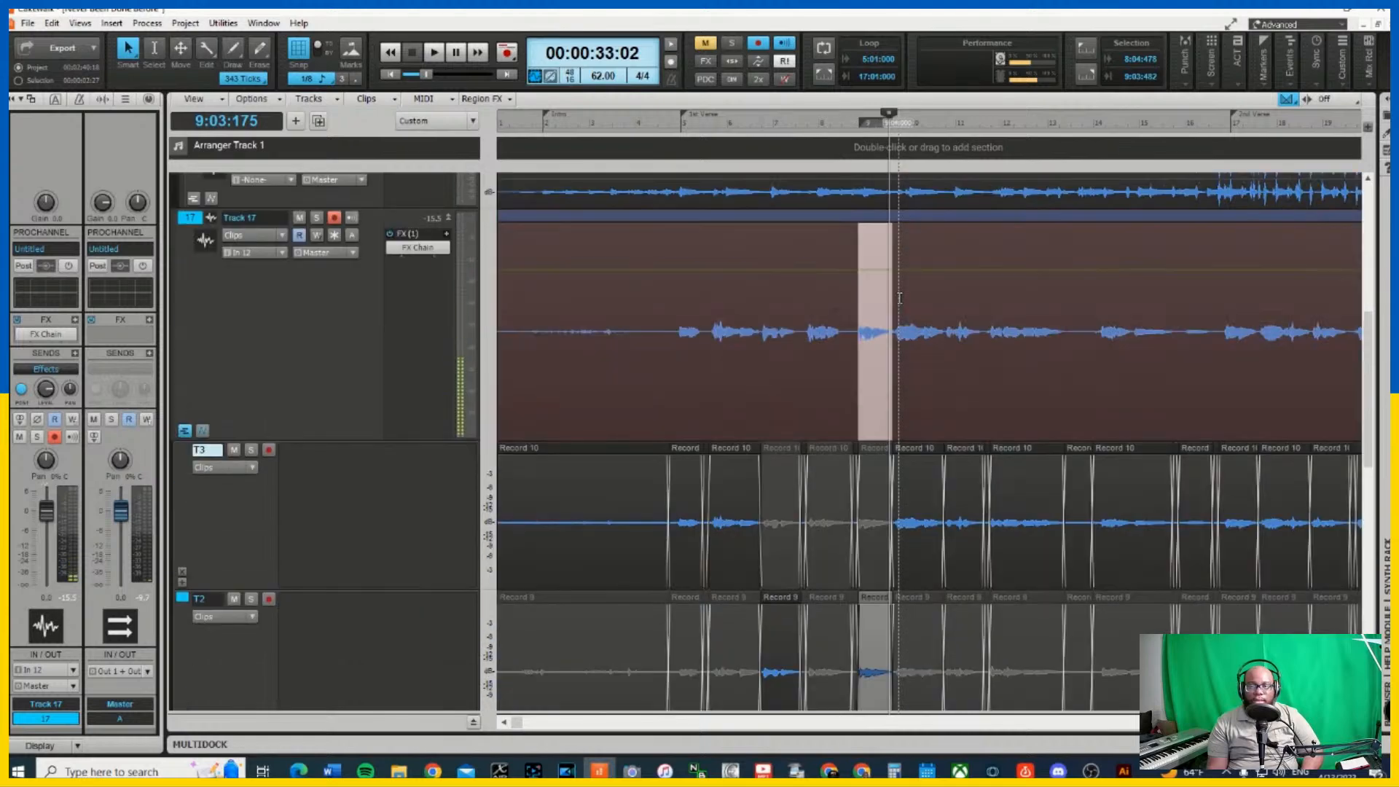
scroll(902, 313, down, 2)
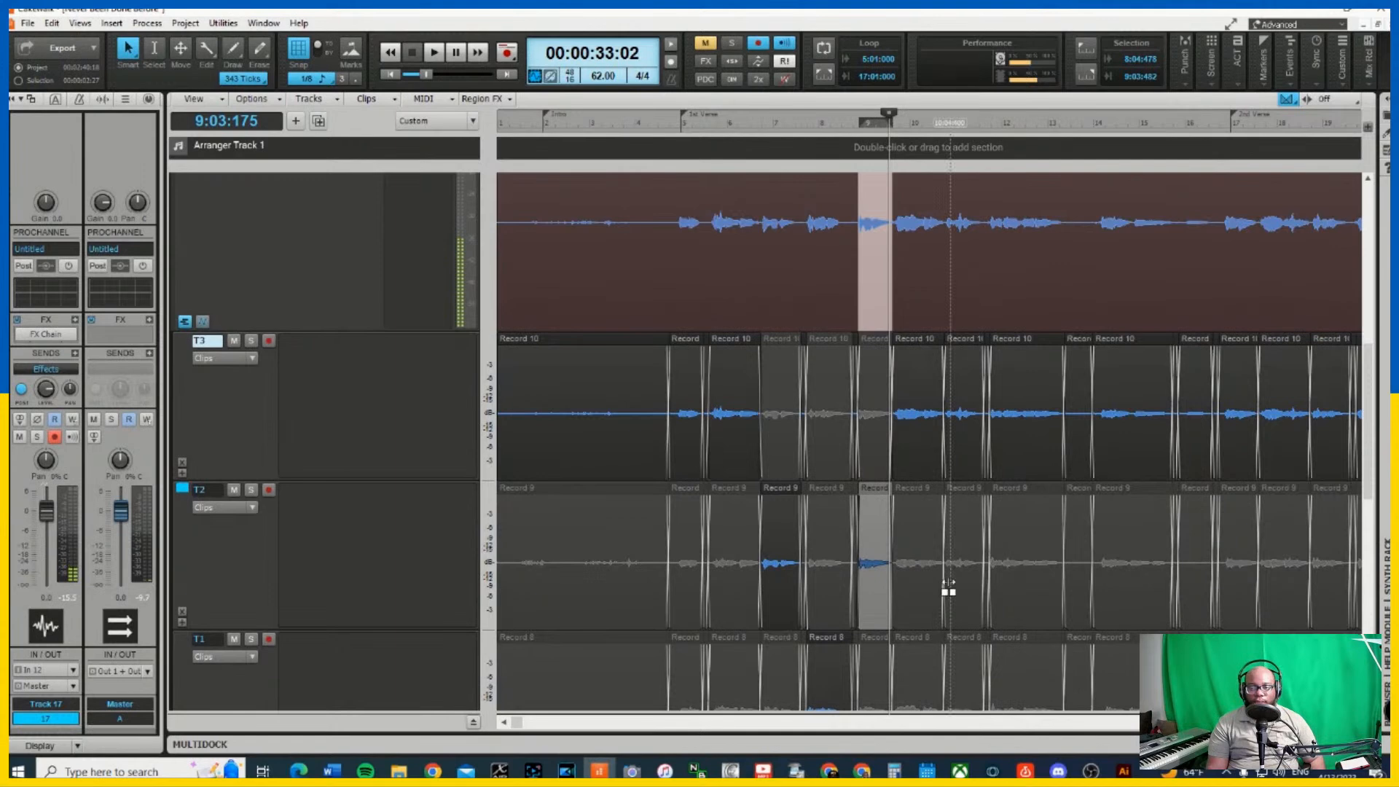
click(909, 339)
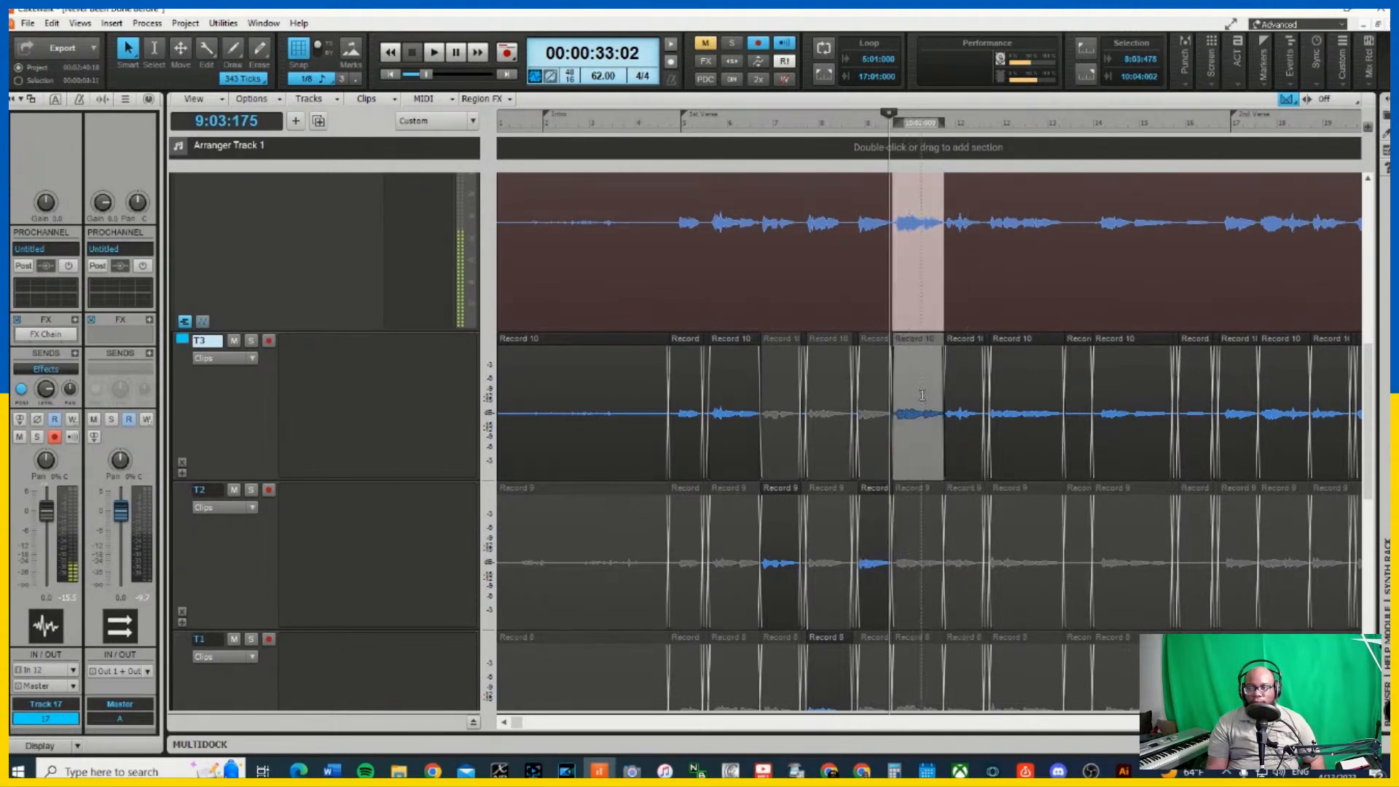
key(ctrl+shift+l)
key(space)
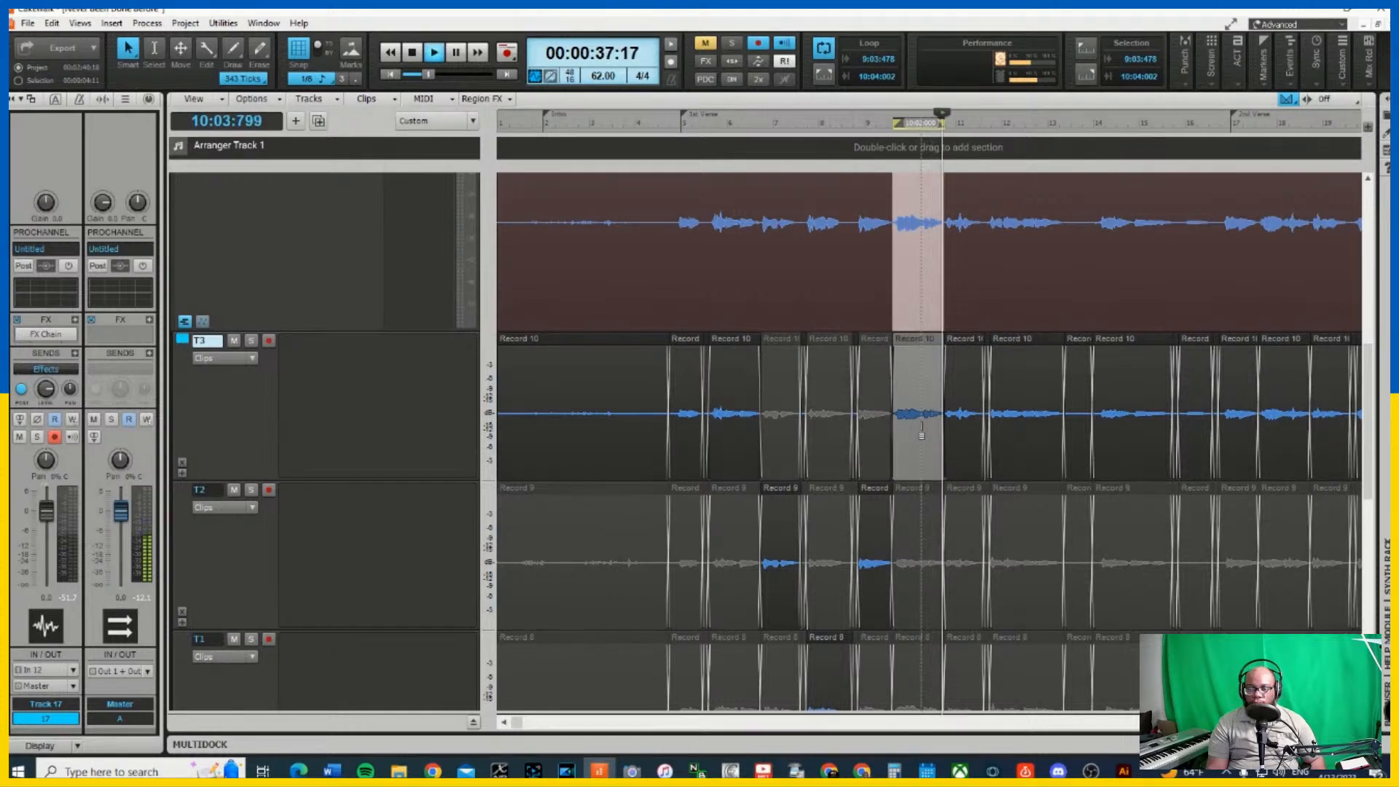
click(916, 487)
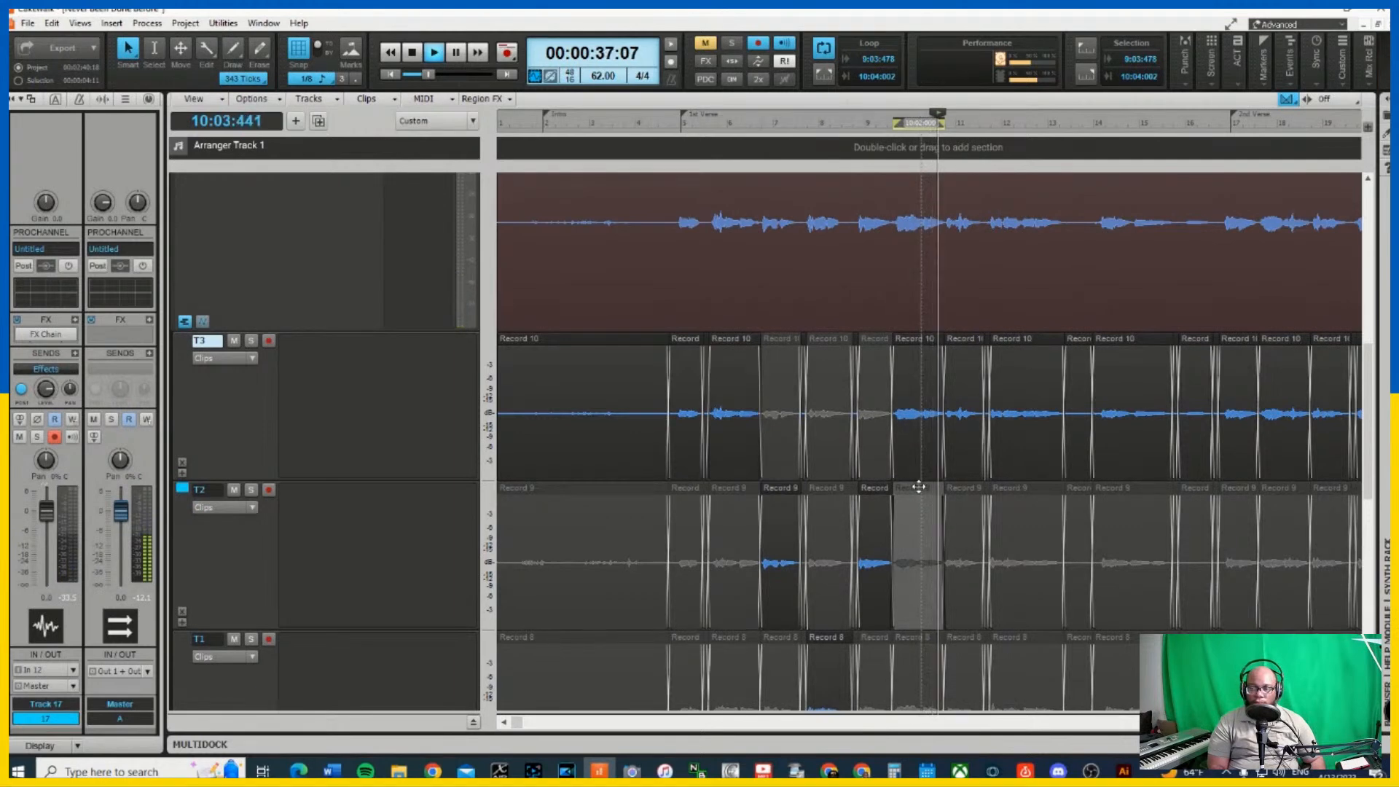
key(Down)
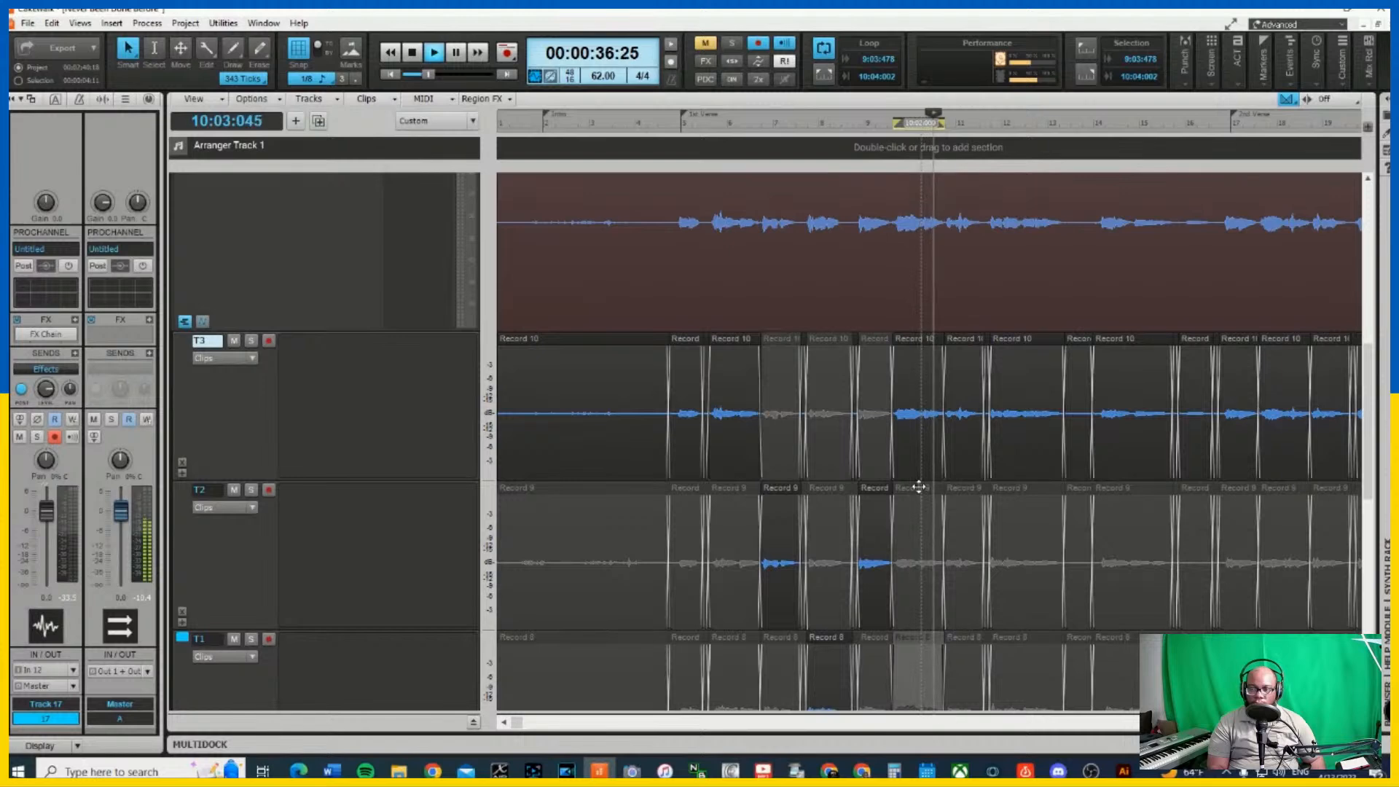
key(Up)
key(Up)
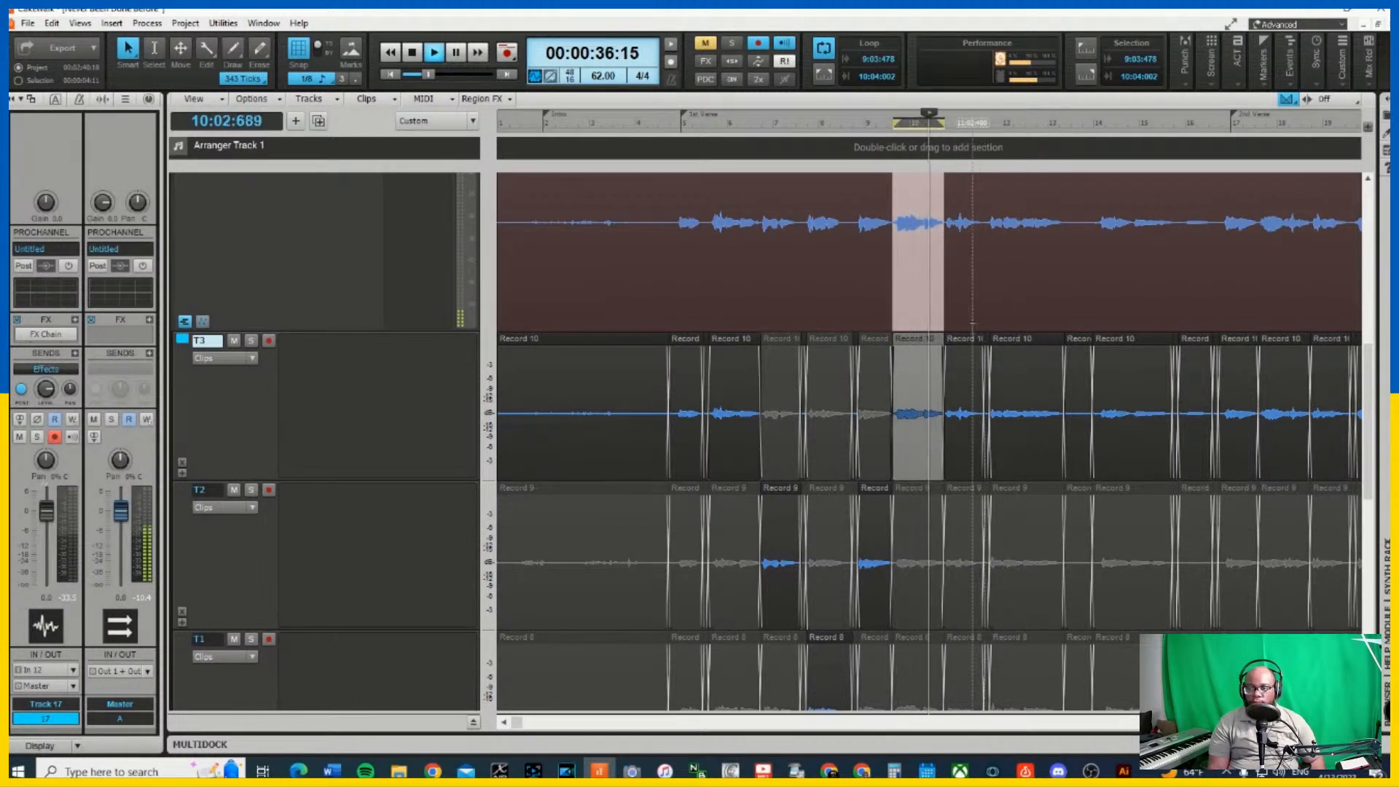
Loop the seventh vocal phrase, around measure 11, compare its takes on T3, T2 and T1, and return to the T3 take
click(961, 339)
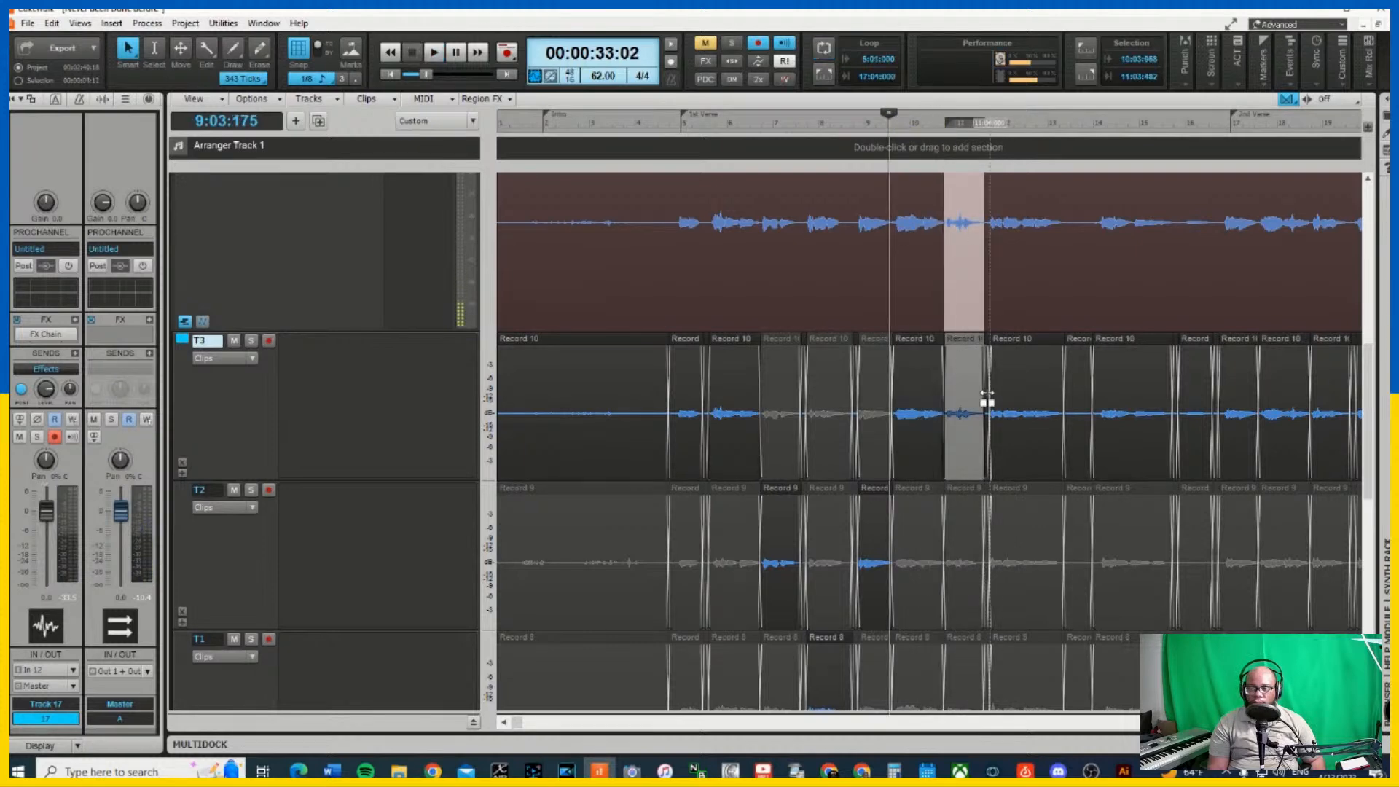
scroll(977, 415, down, 1)
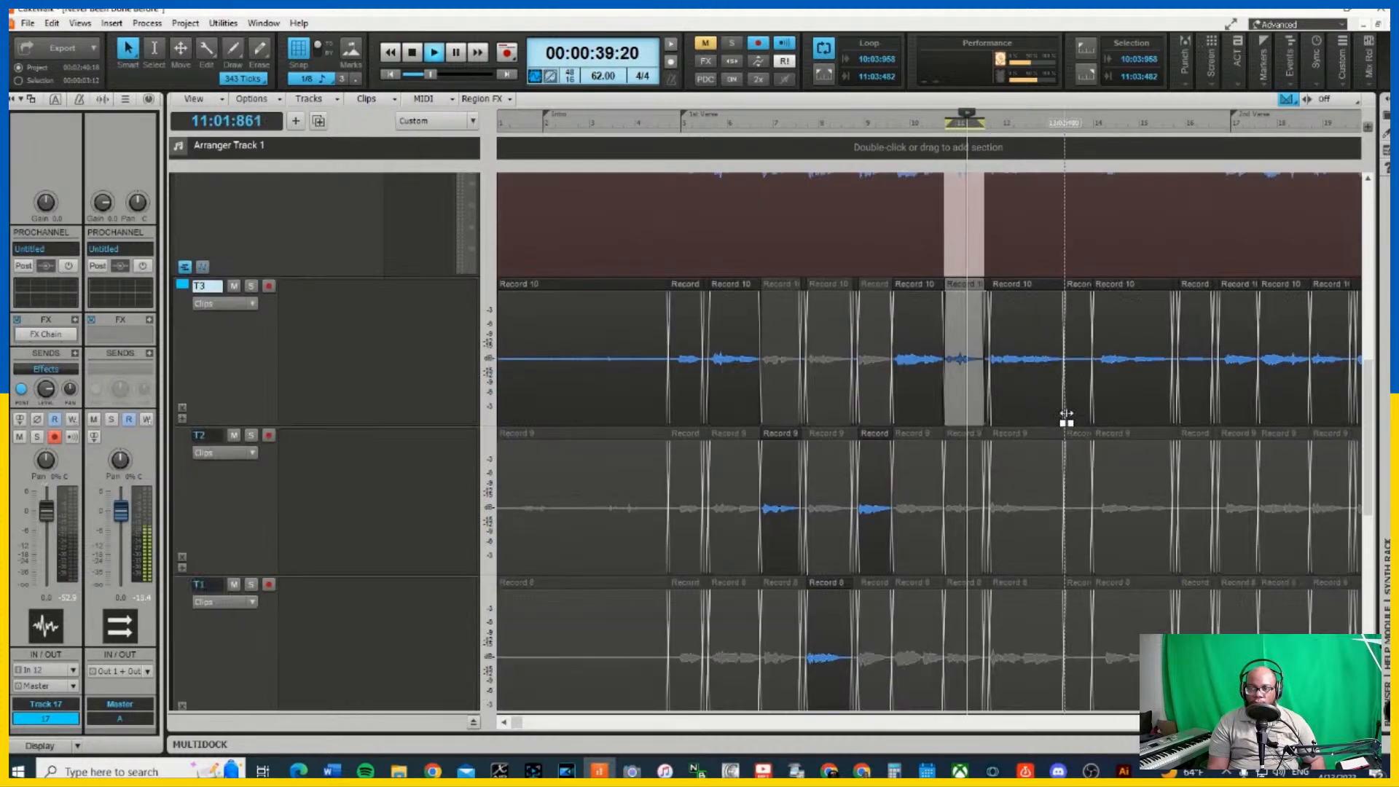
click(967, 436)
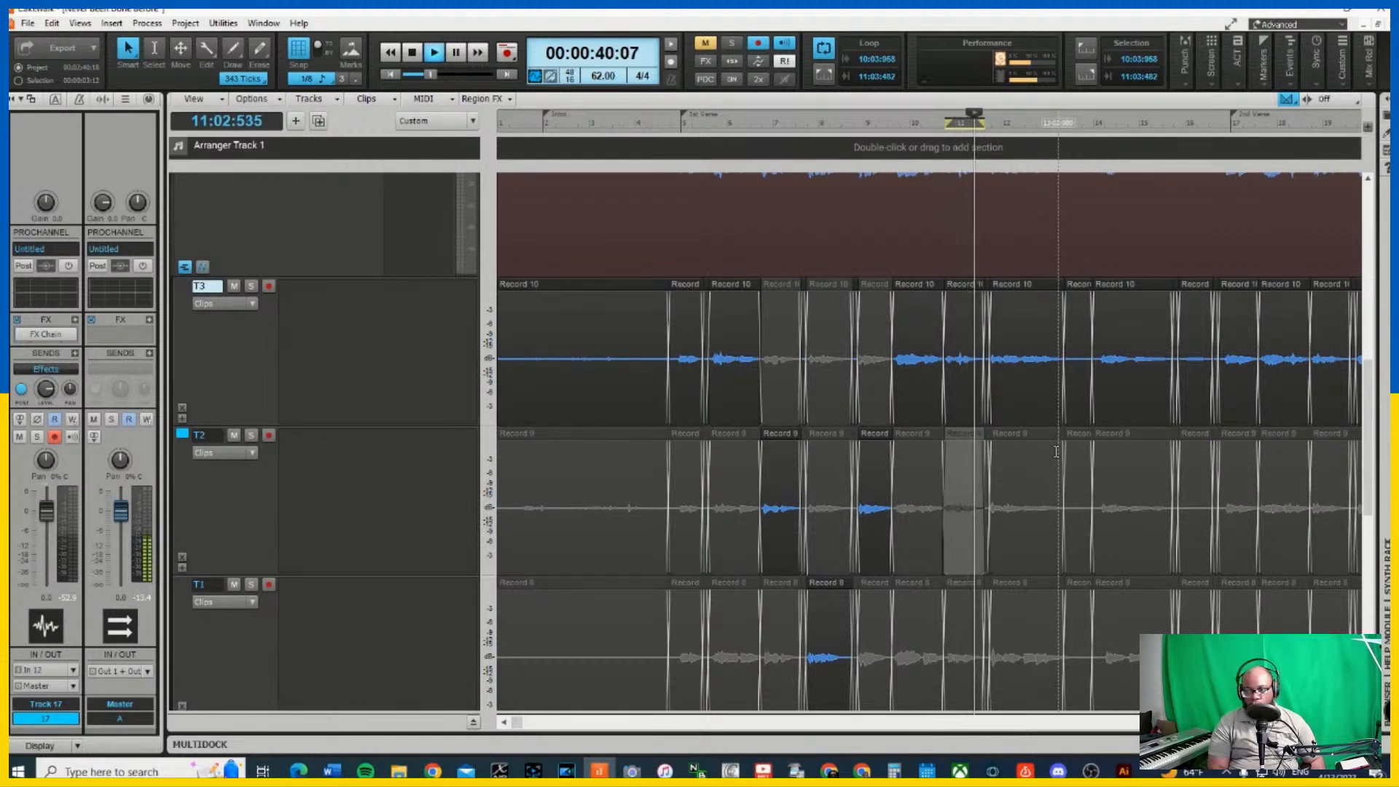
key(Down)
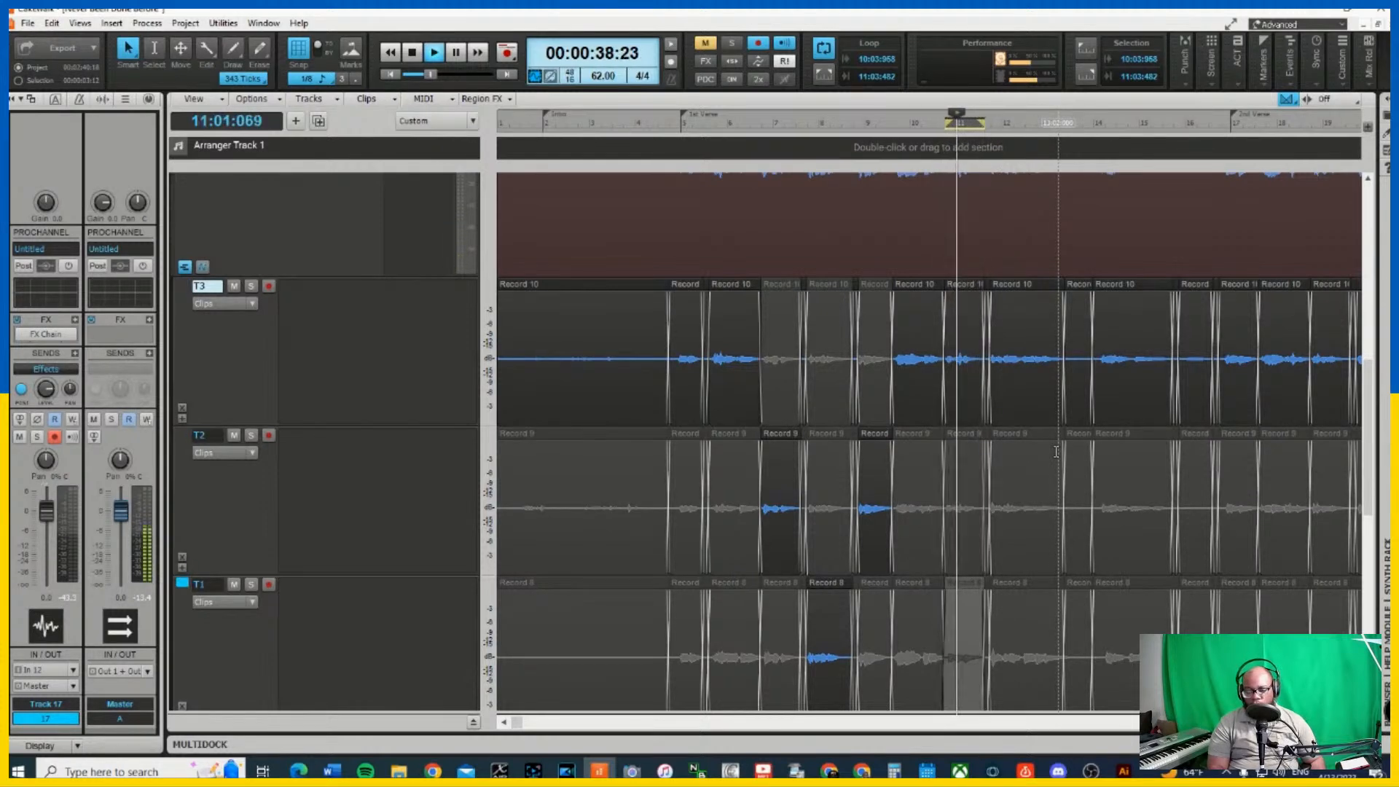
key(Up)
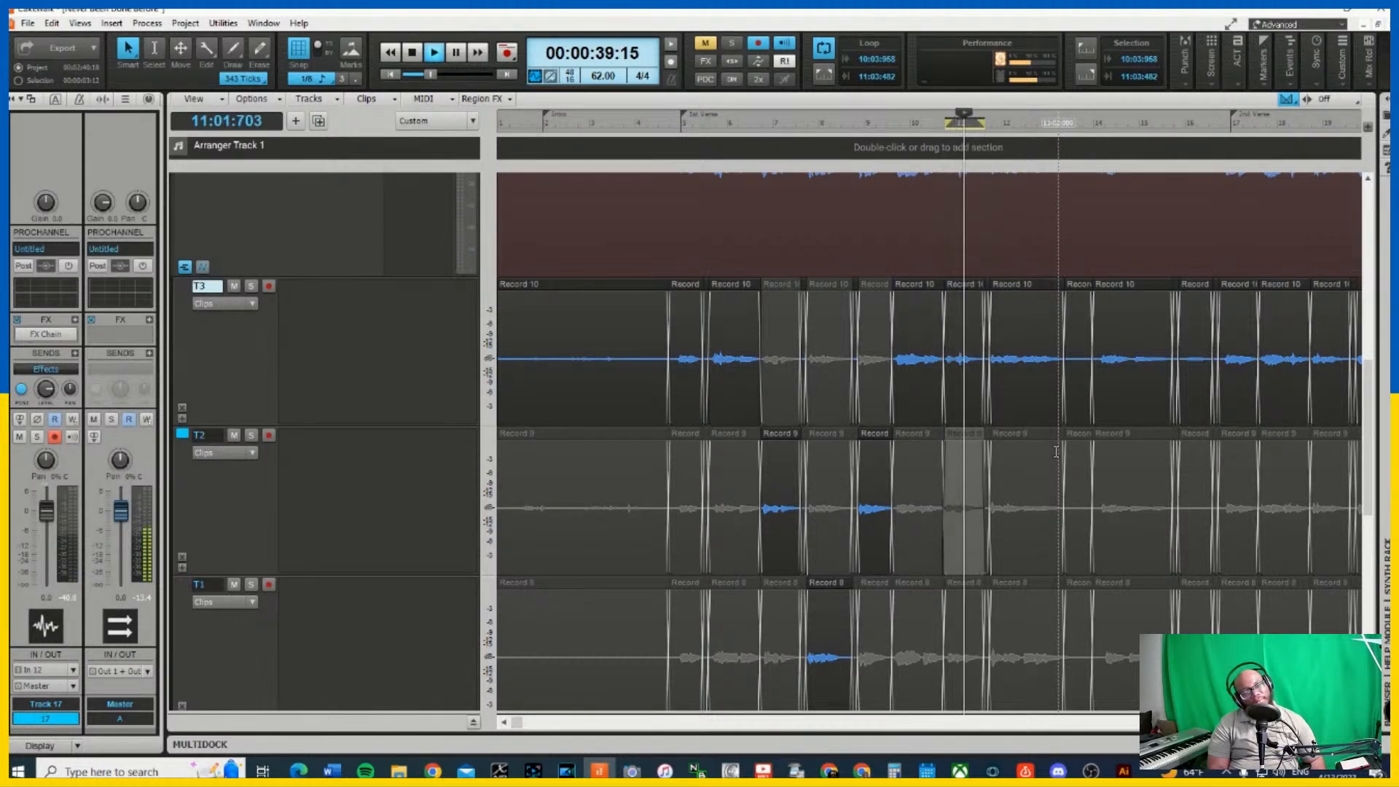
key(Up)
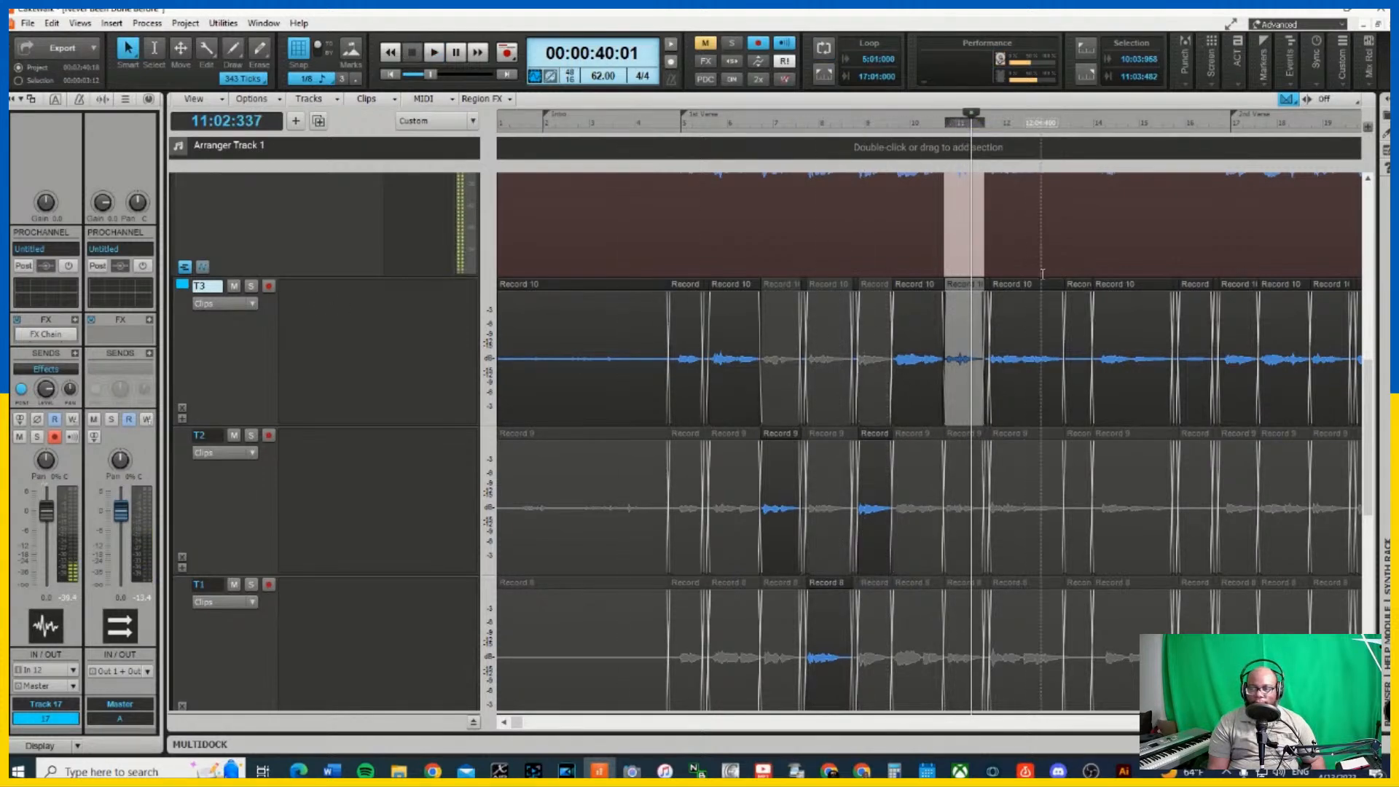
Play the eighth vocal phrase, around measure 12, in a loop, audition its T3 and T2 takes, and stop playback
click(1040, 359)
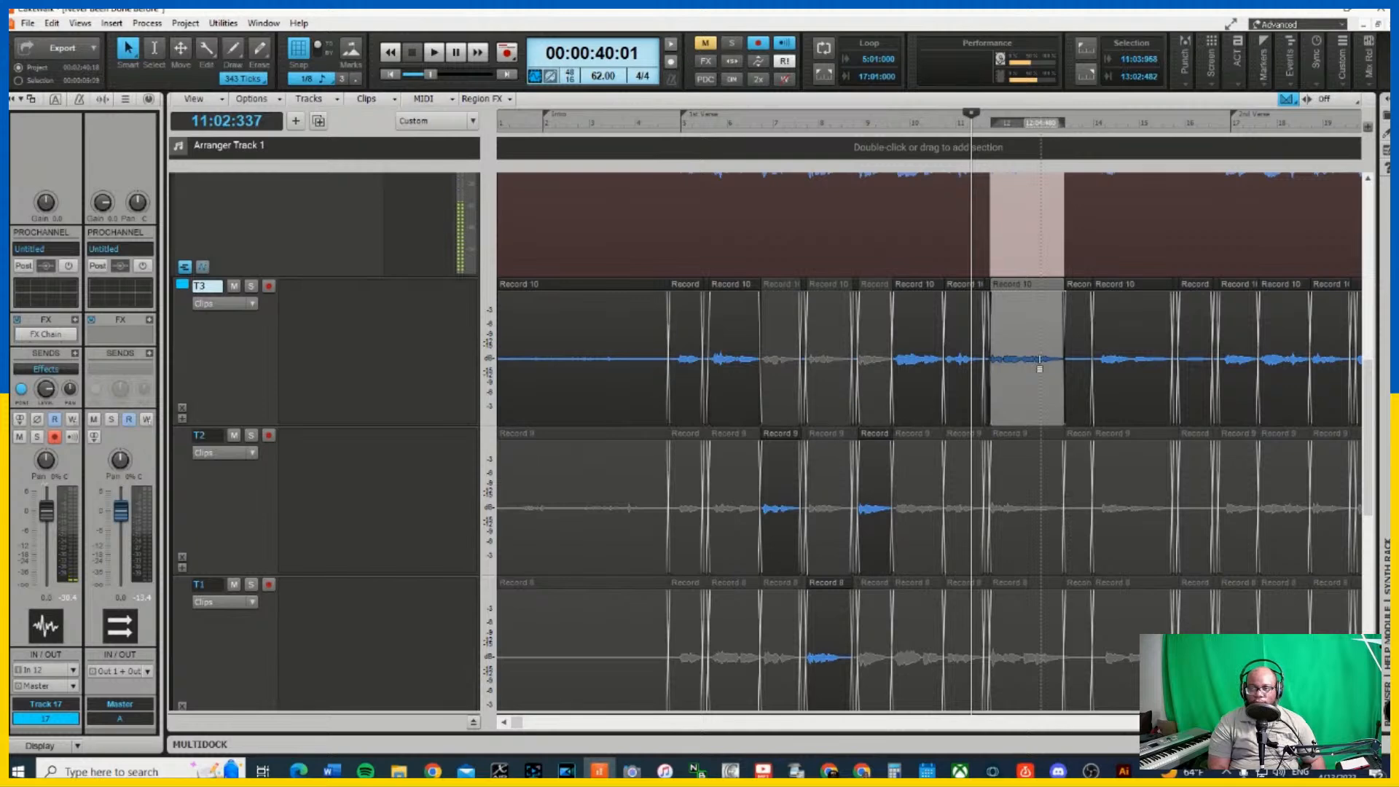
key(space)
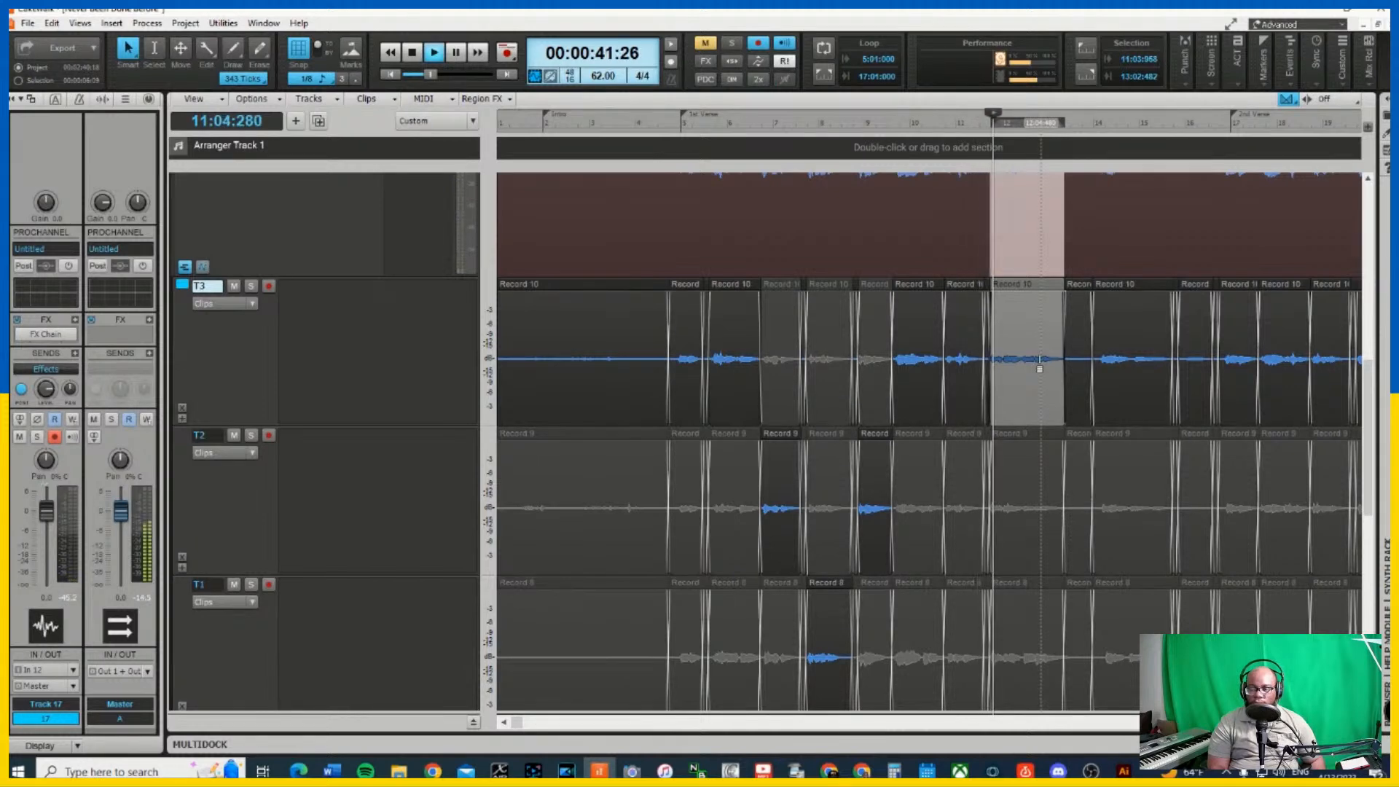
key(space)
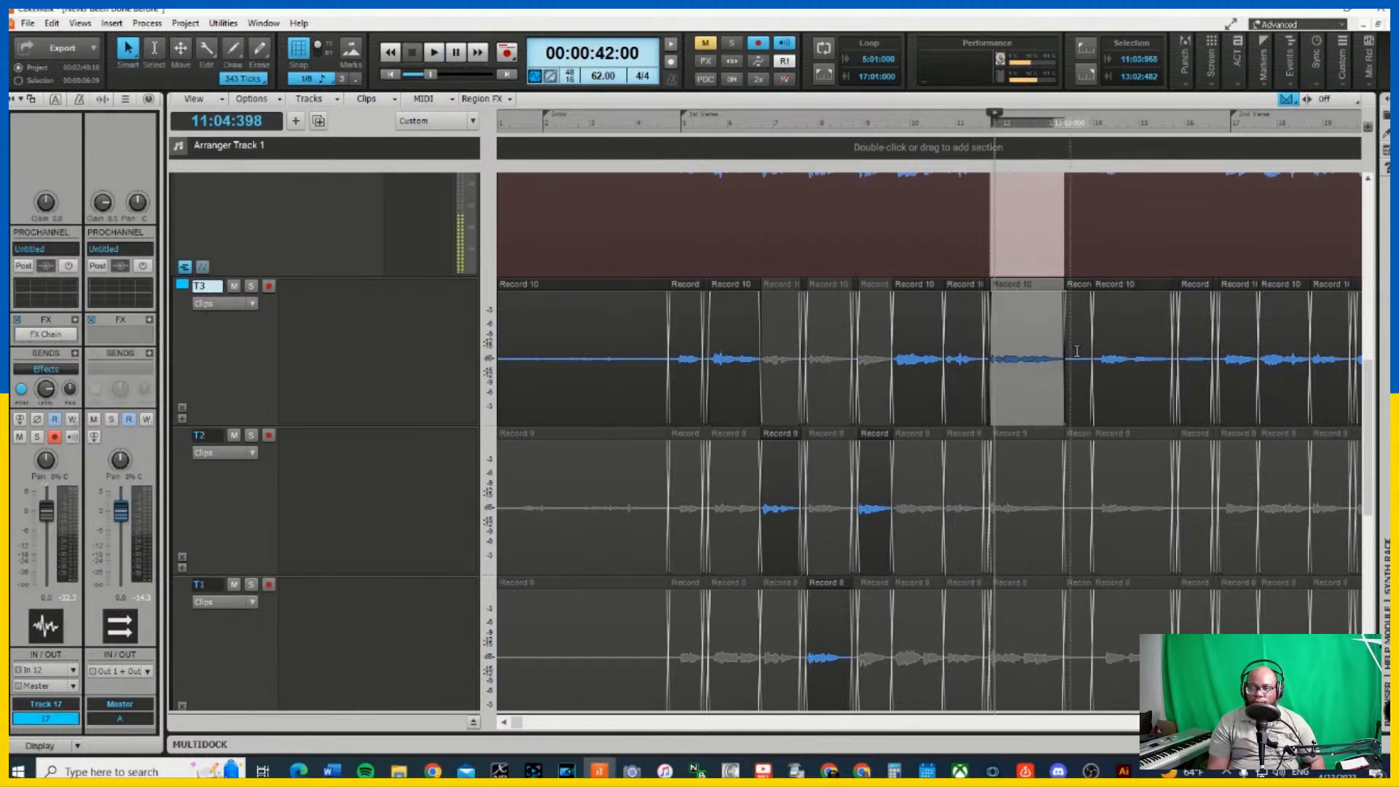
key(ctrl+shift+l)
key(space)
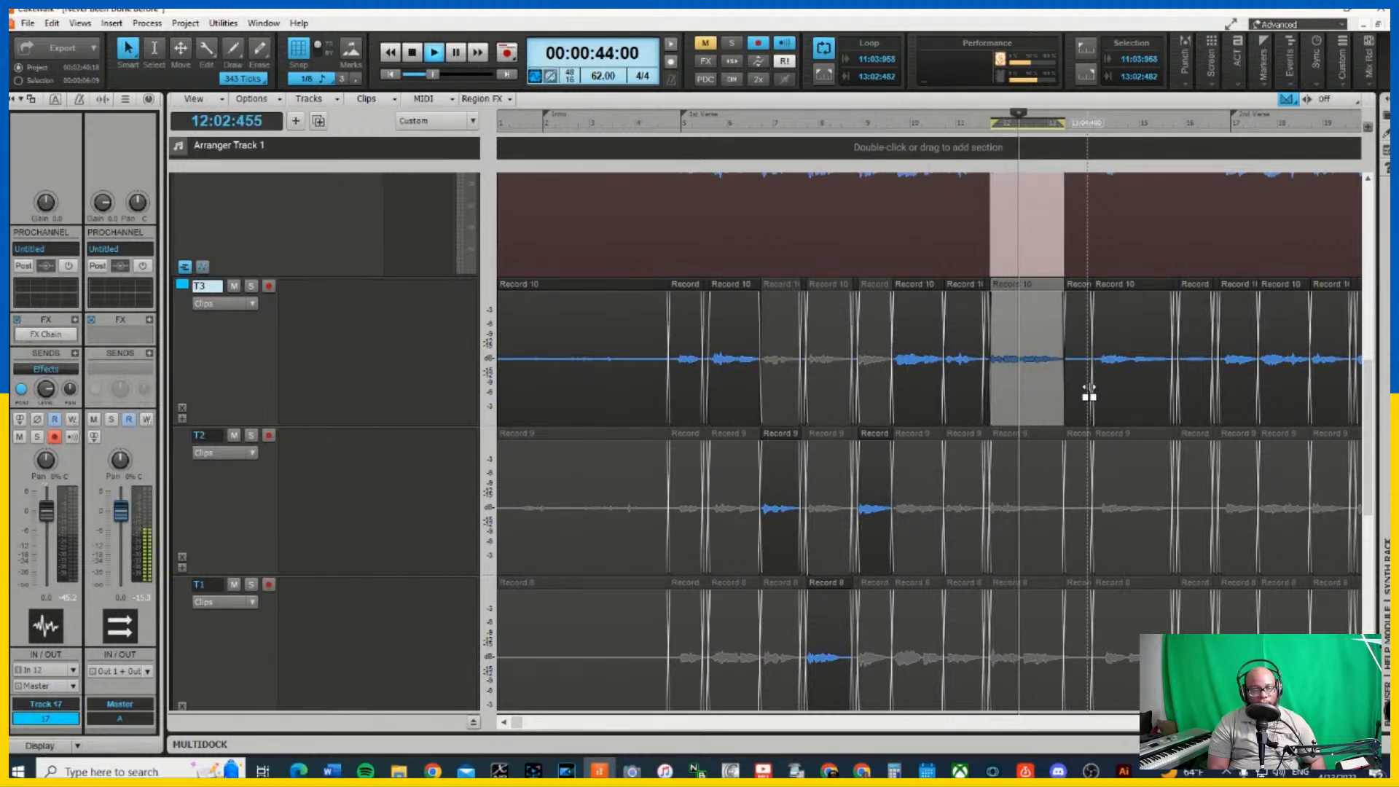
key(Down)
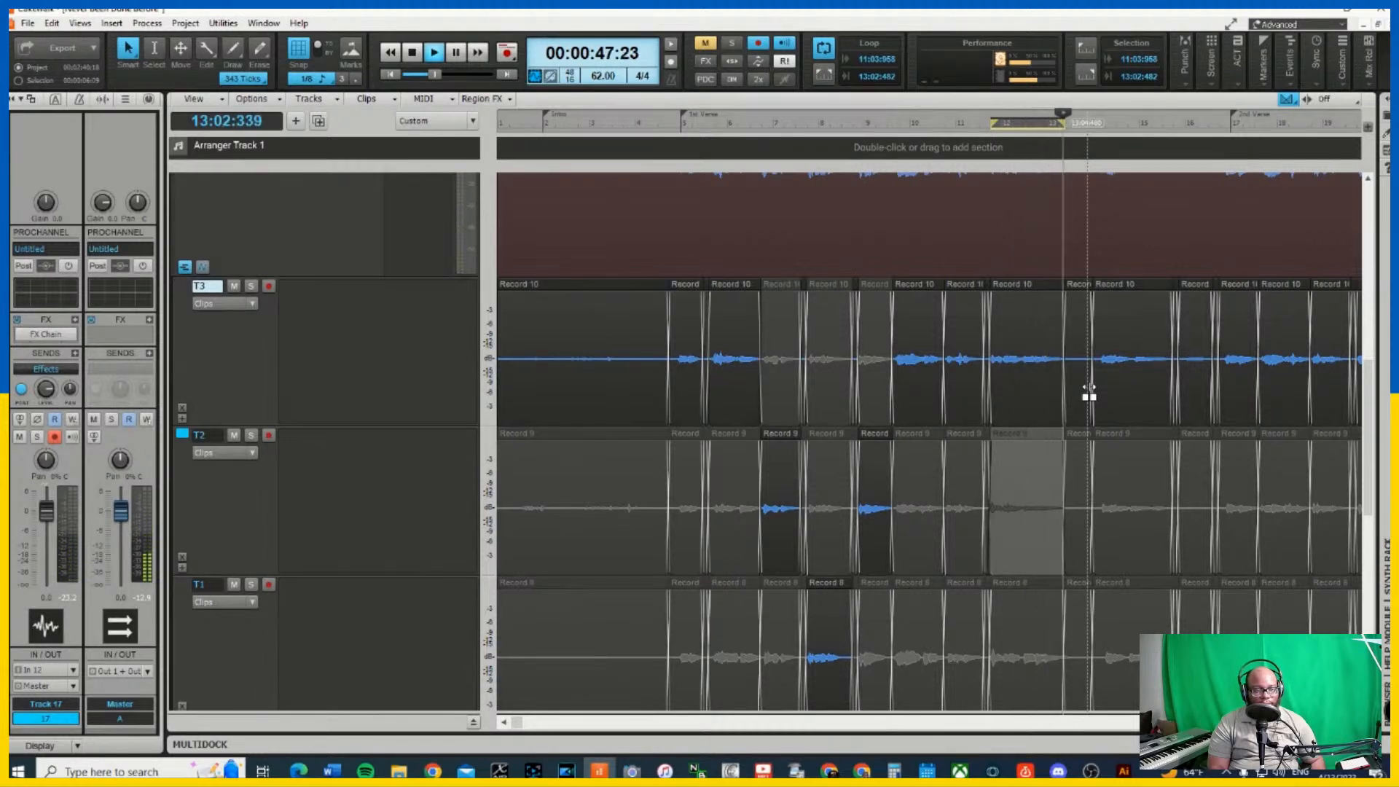
key(space)
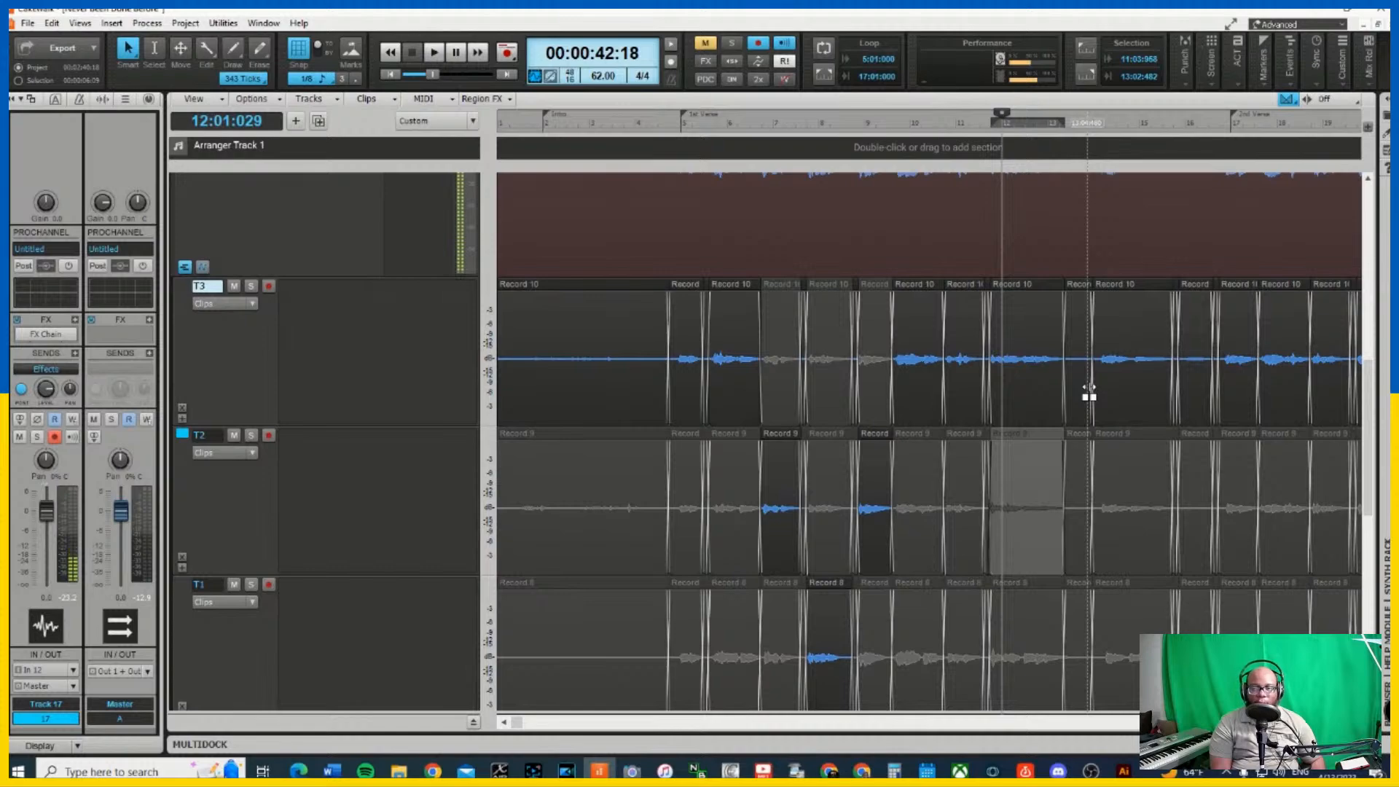
Show the take lanes of Track 17 again
scroll(1089, 394, down, 10)
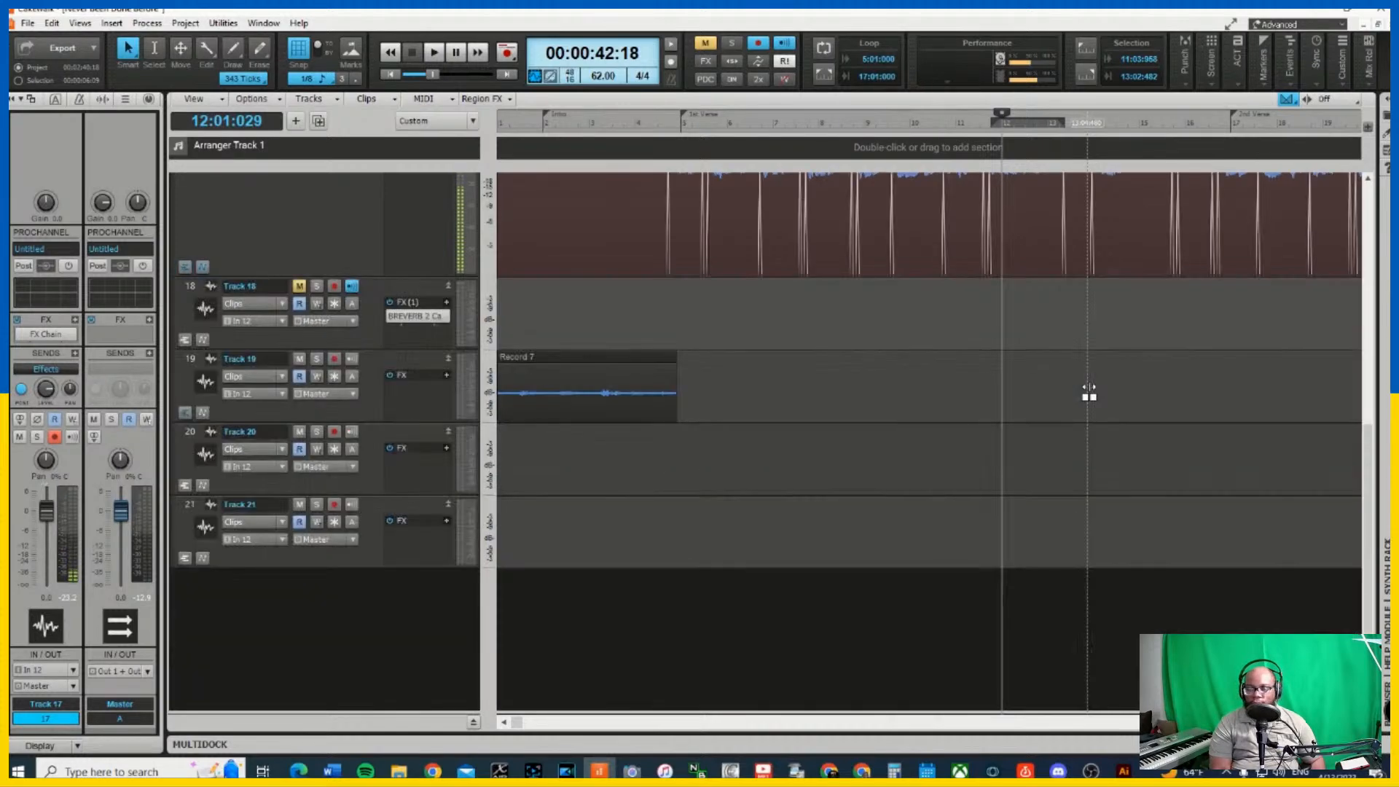
scroll(1089, 394, up, 12)
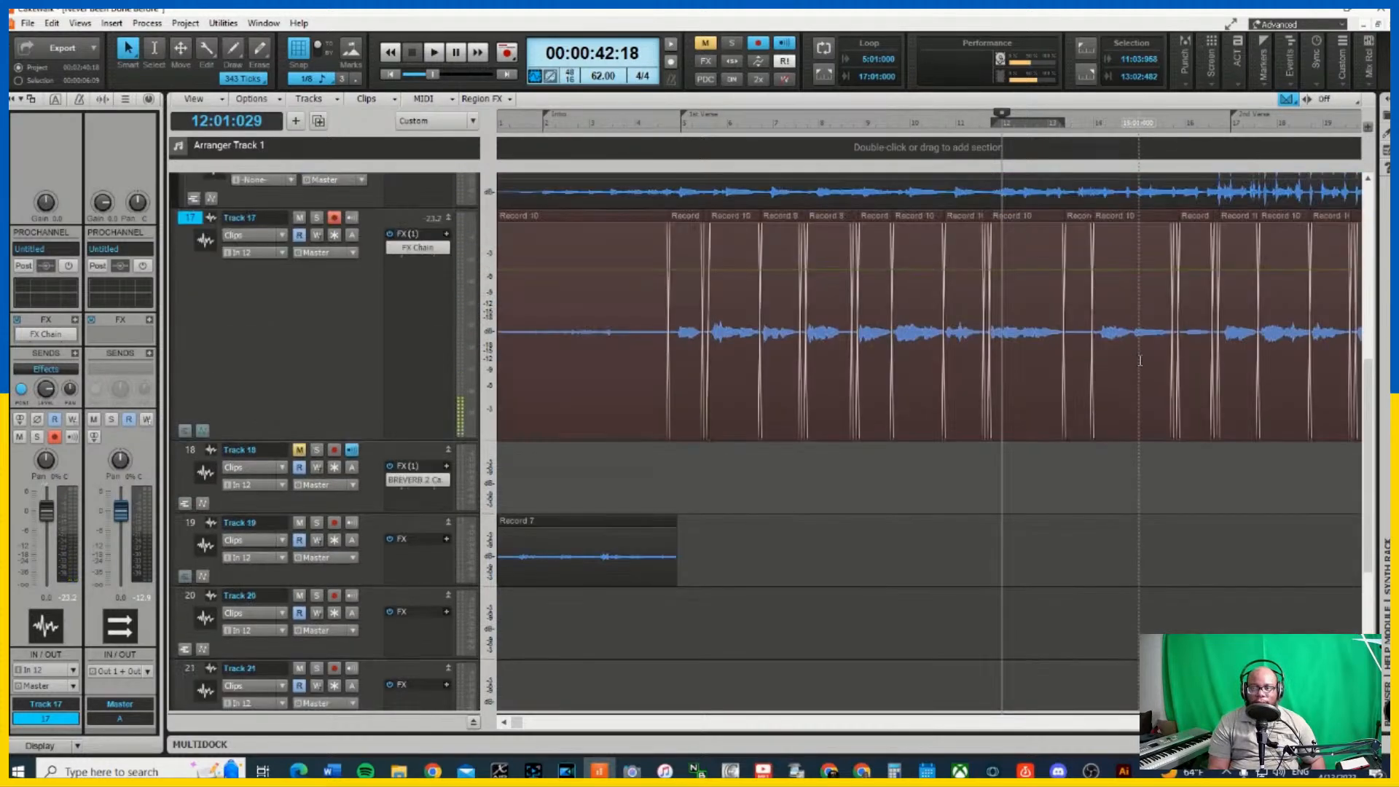
scroll(1134, 366, down, 12)
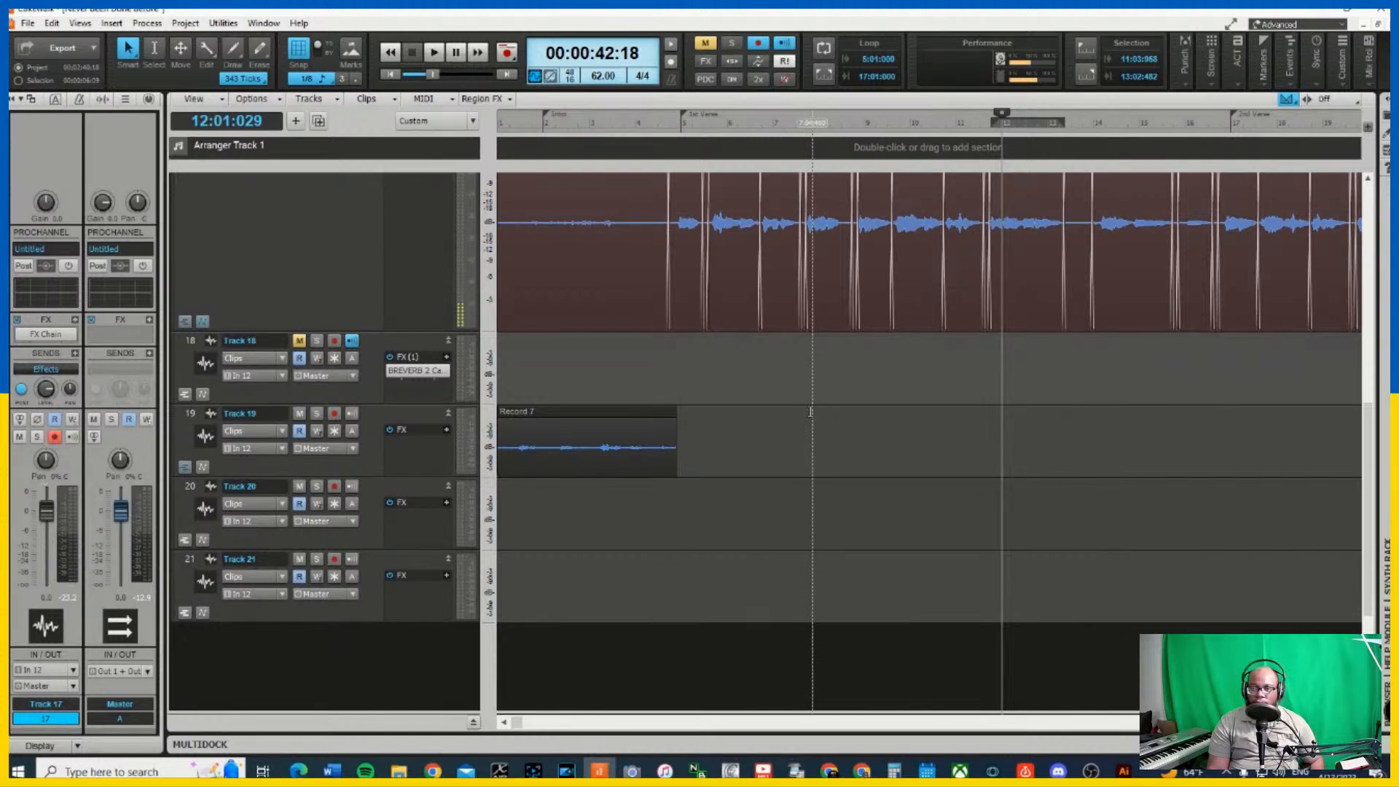
click(185, 323)
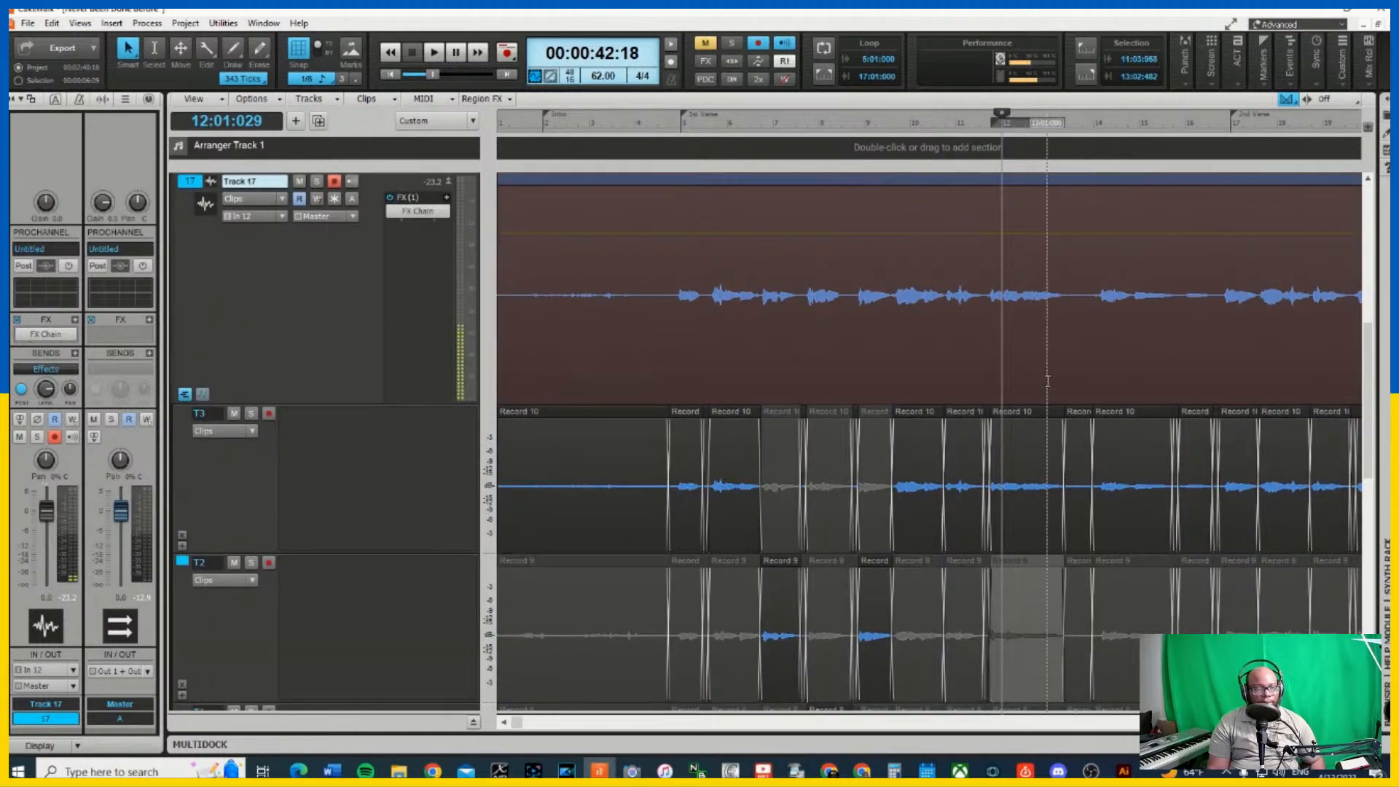
Loop the ninth vocal phrase, around measure 14, from lane T3 and start playback
scroll(243, 366, down, 5)
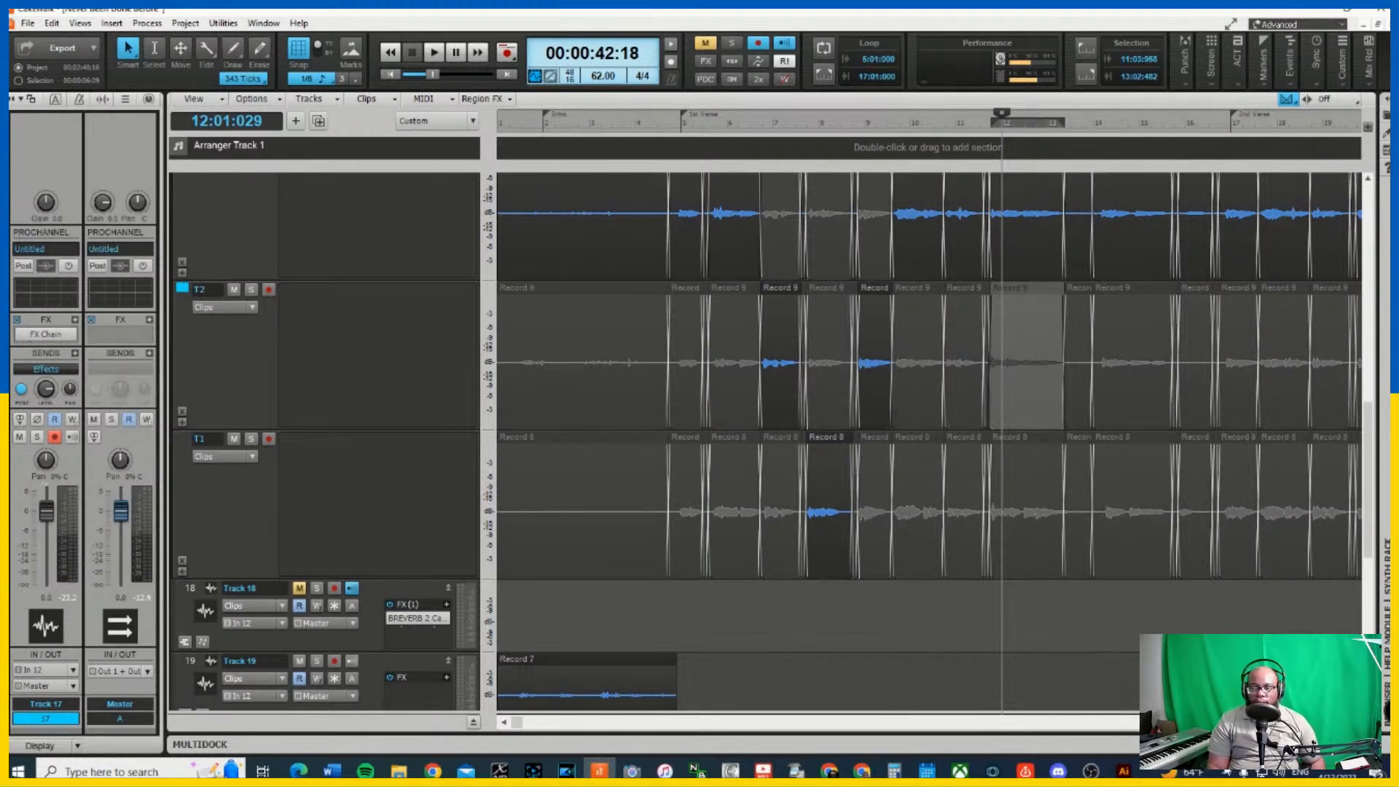
scroll(929, 437, right, 5)
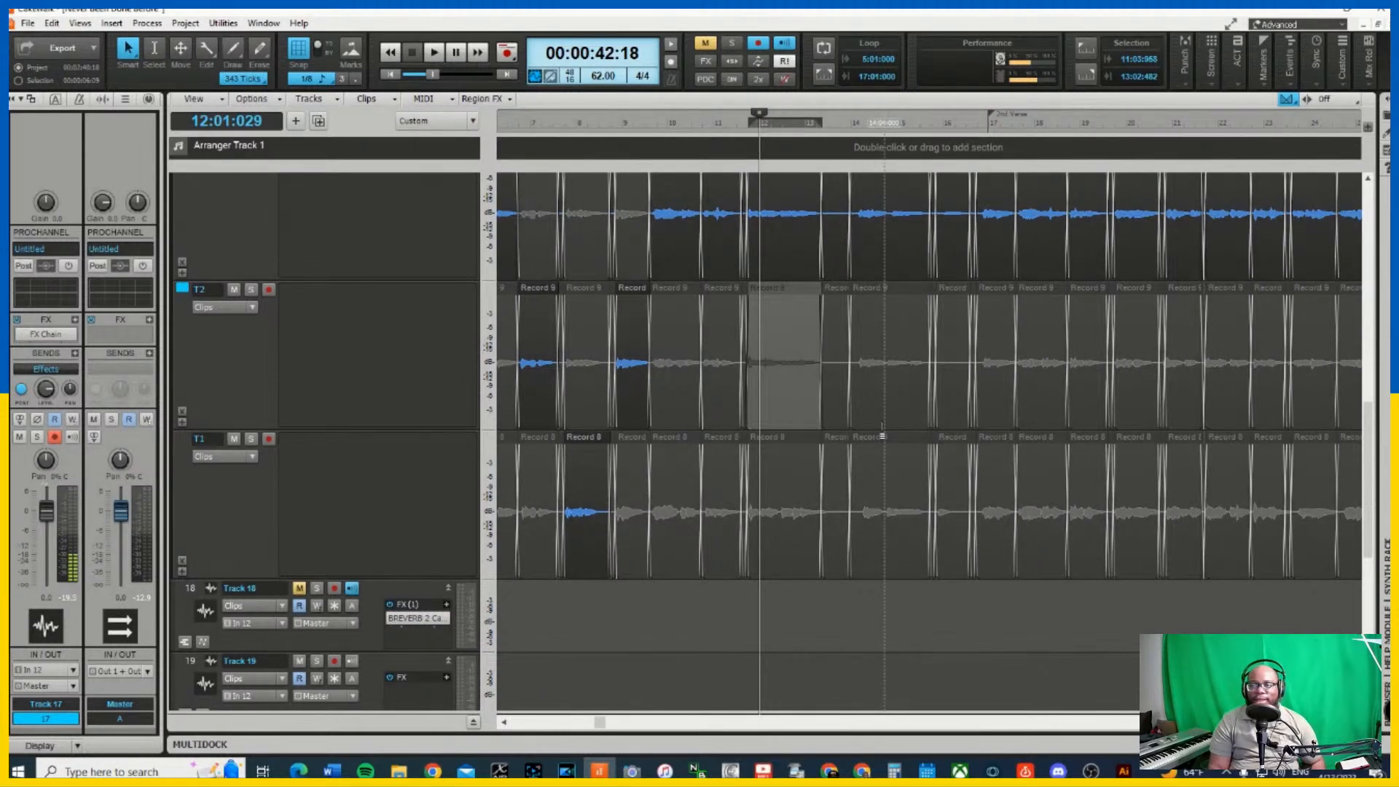
scroll(882, 435, up, 2)
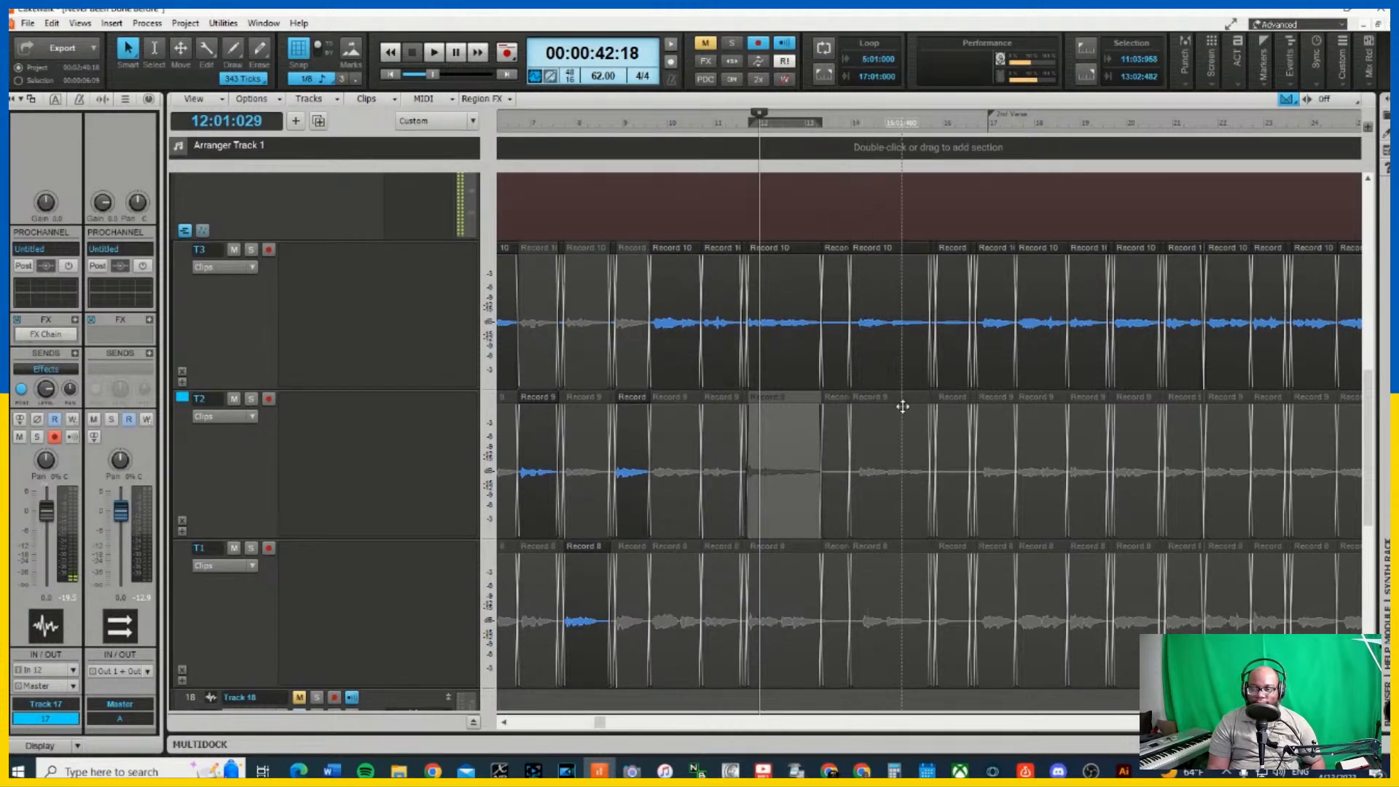
click(886, 244)
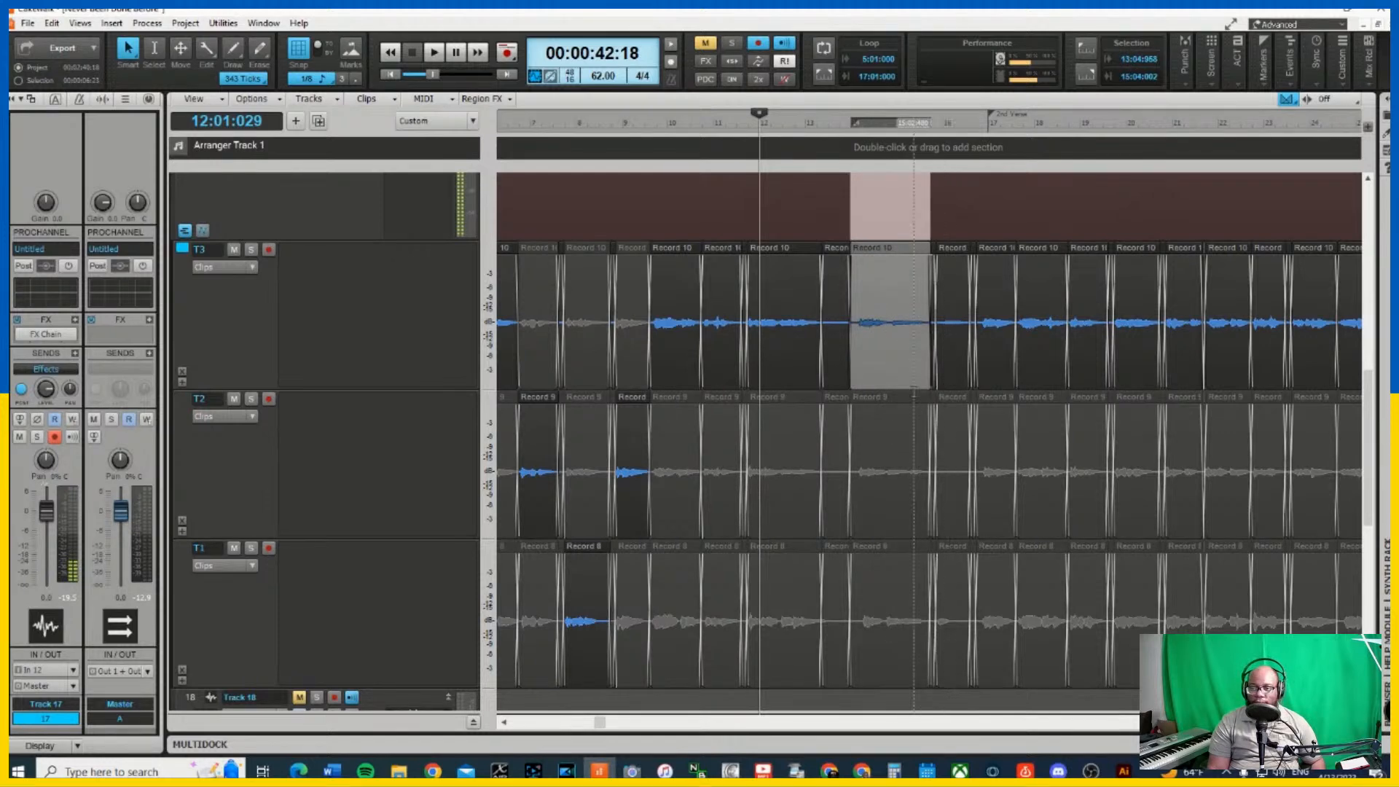
key(ctrl+shift+l)
key(space)
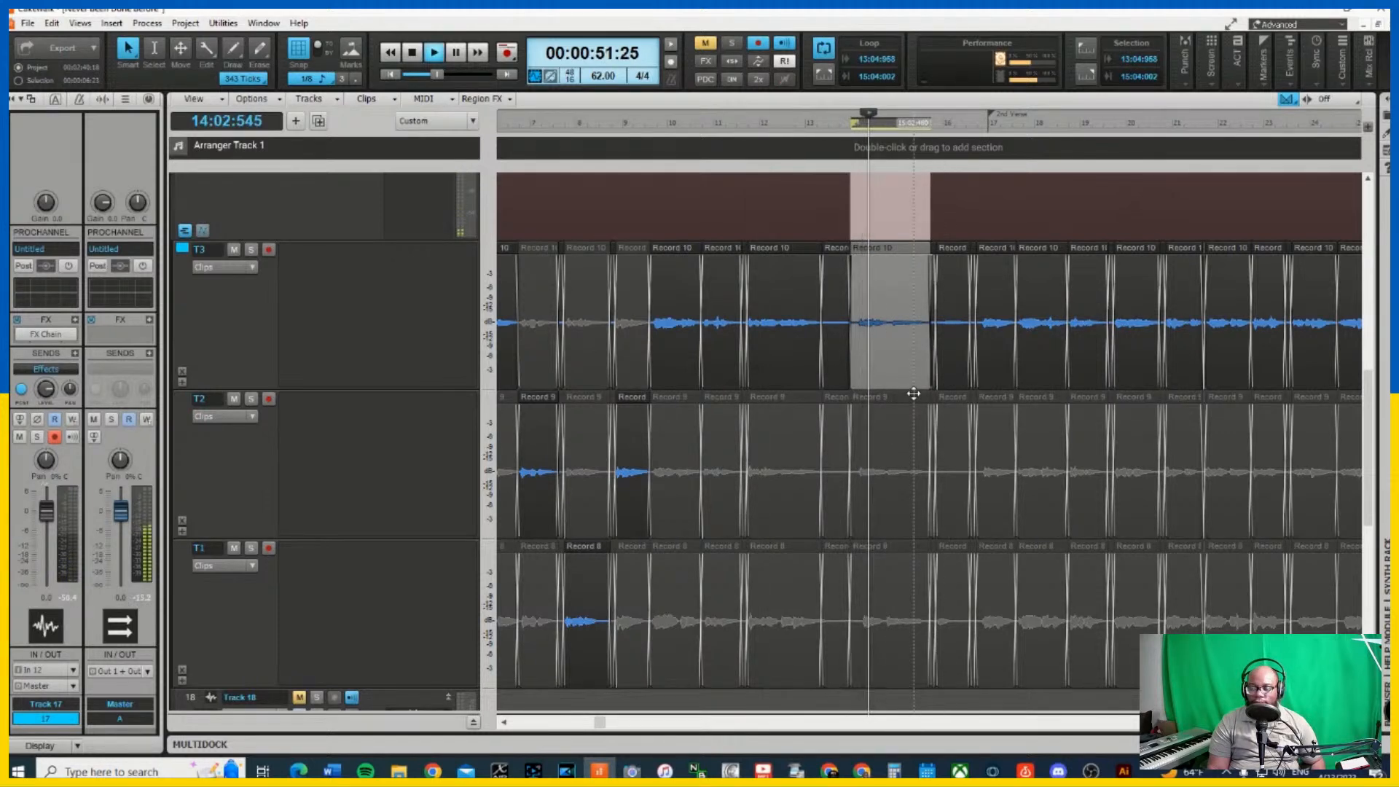
Move the loop back to the eighth phrase on lane T3, play it briefly and stop
click(784, 248)
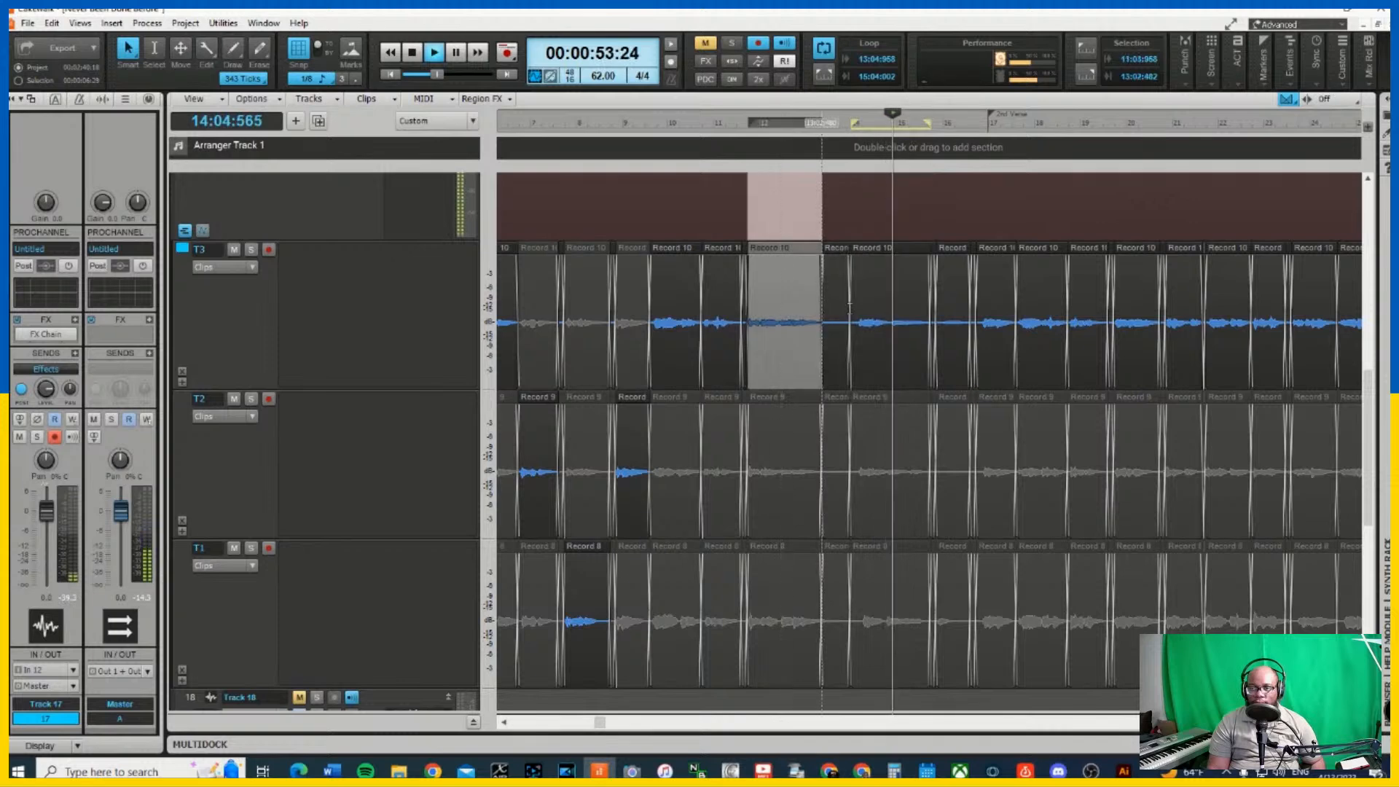
key(space)
key(shift+l)
key(space)
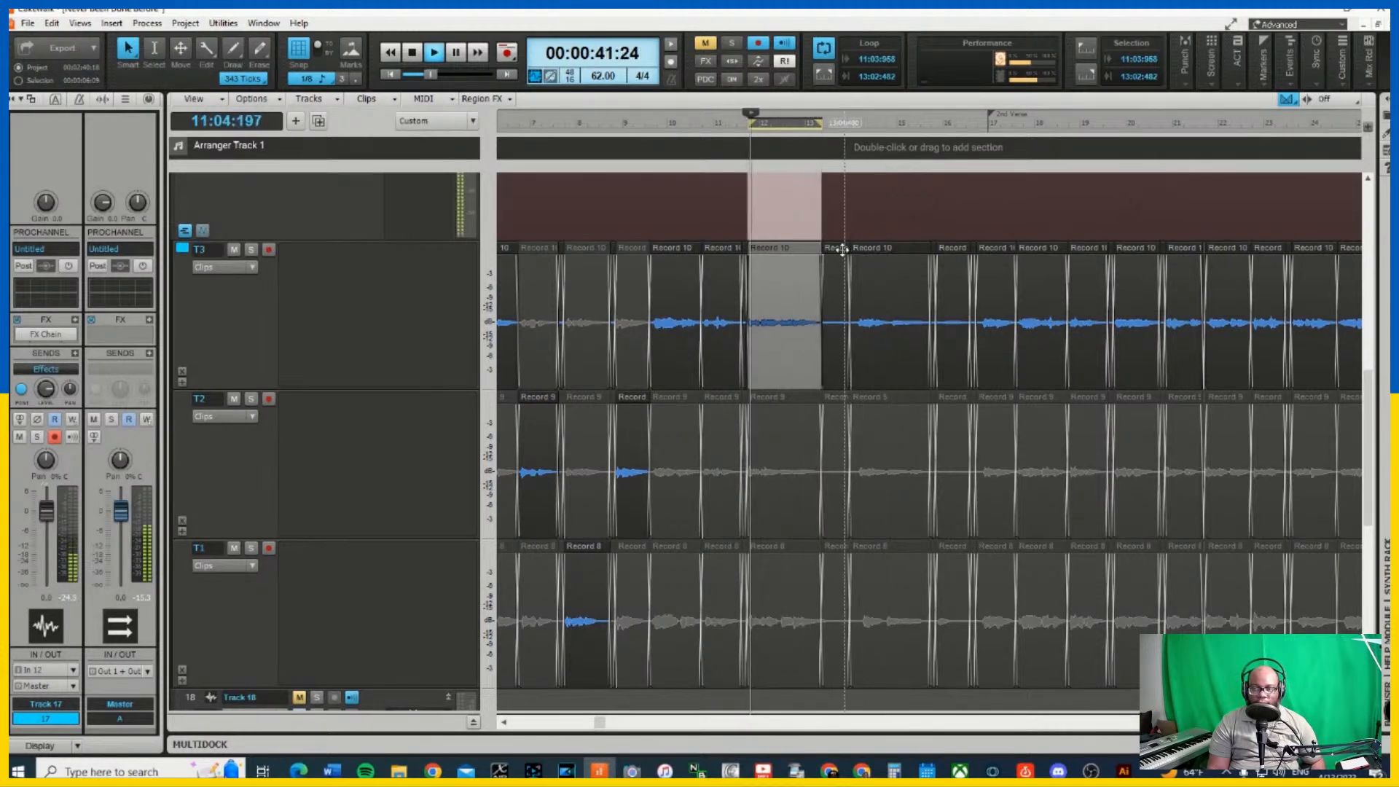
key(space)
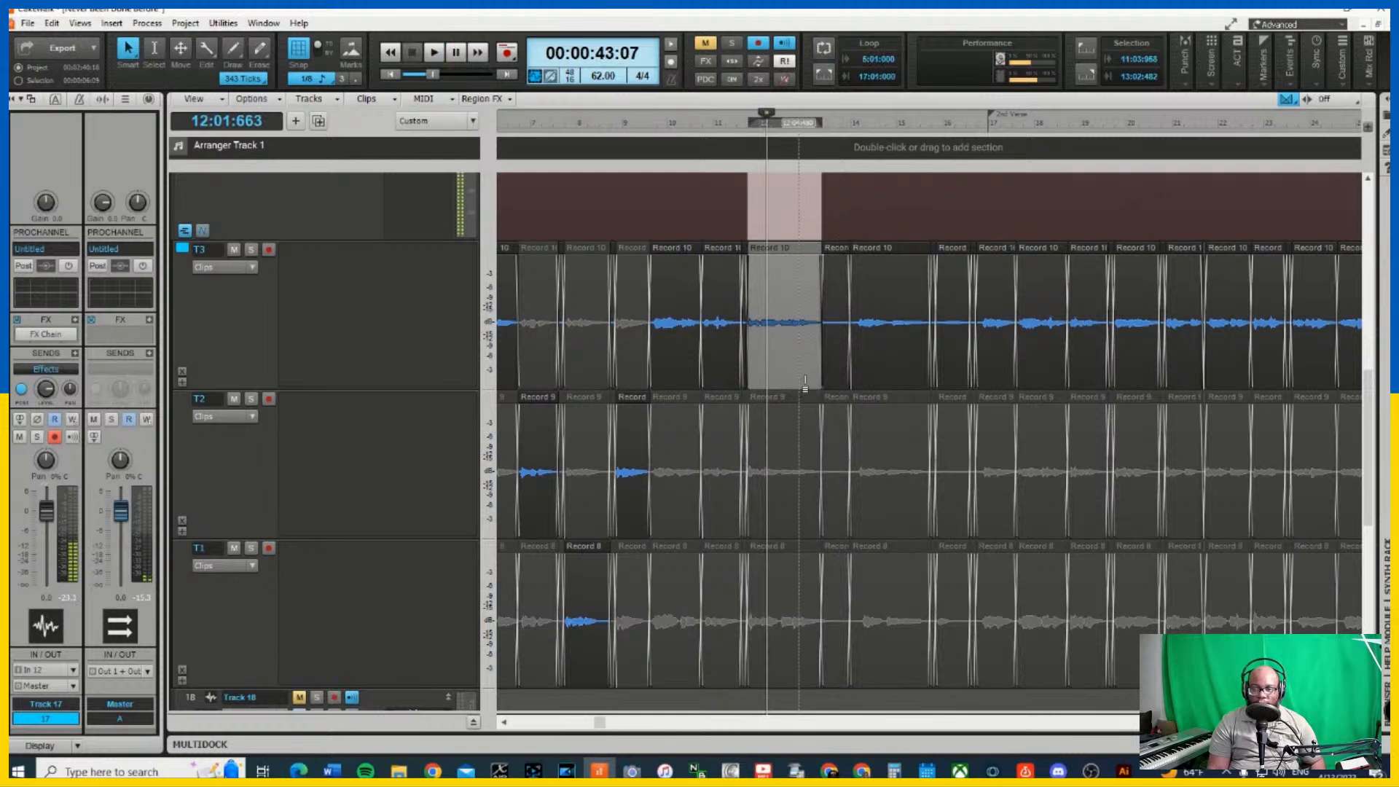
Loop the ninth phrase, around measure 14, again and audition its takes from T3 down through T2 and T1
click(860, 253)
key(space)
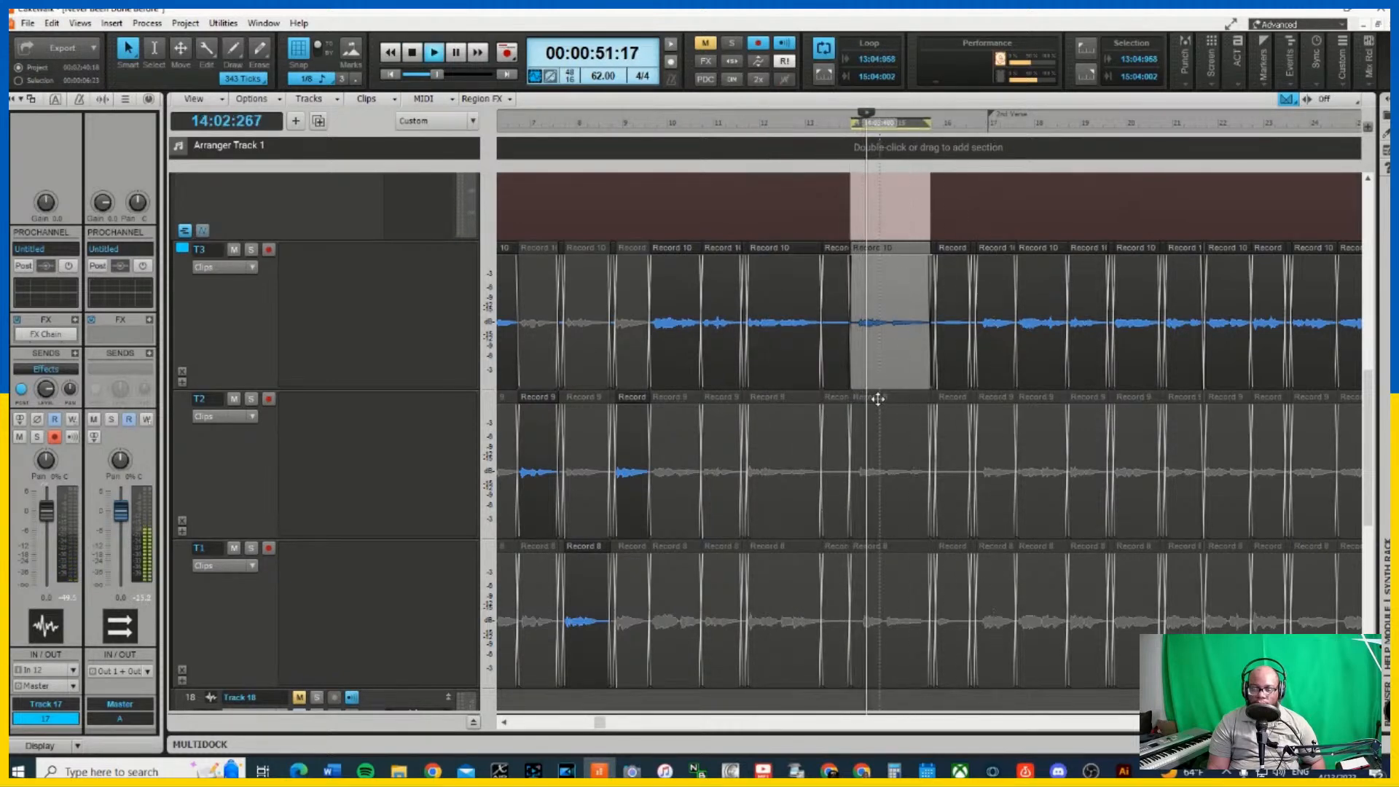
click(884, 408)
key(space)
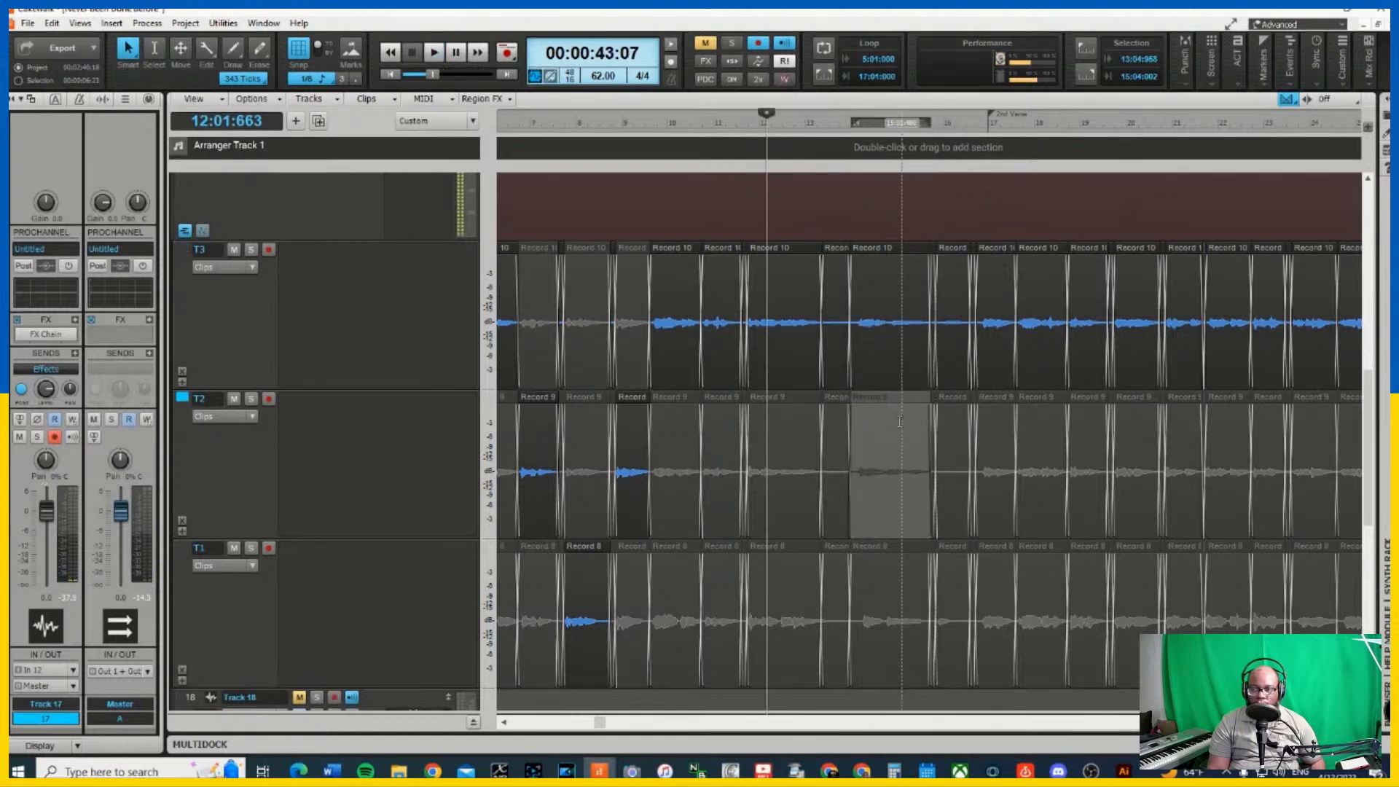
key(space)
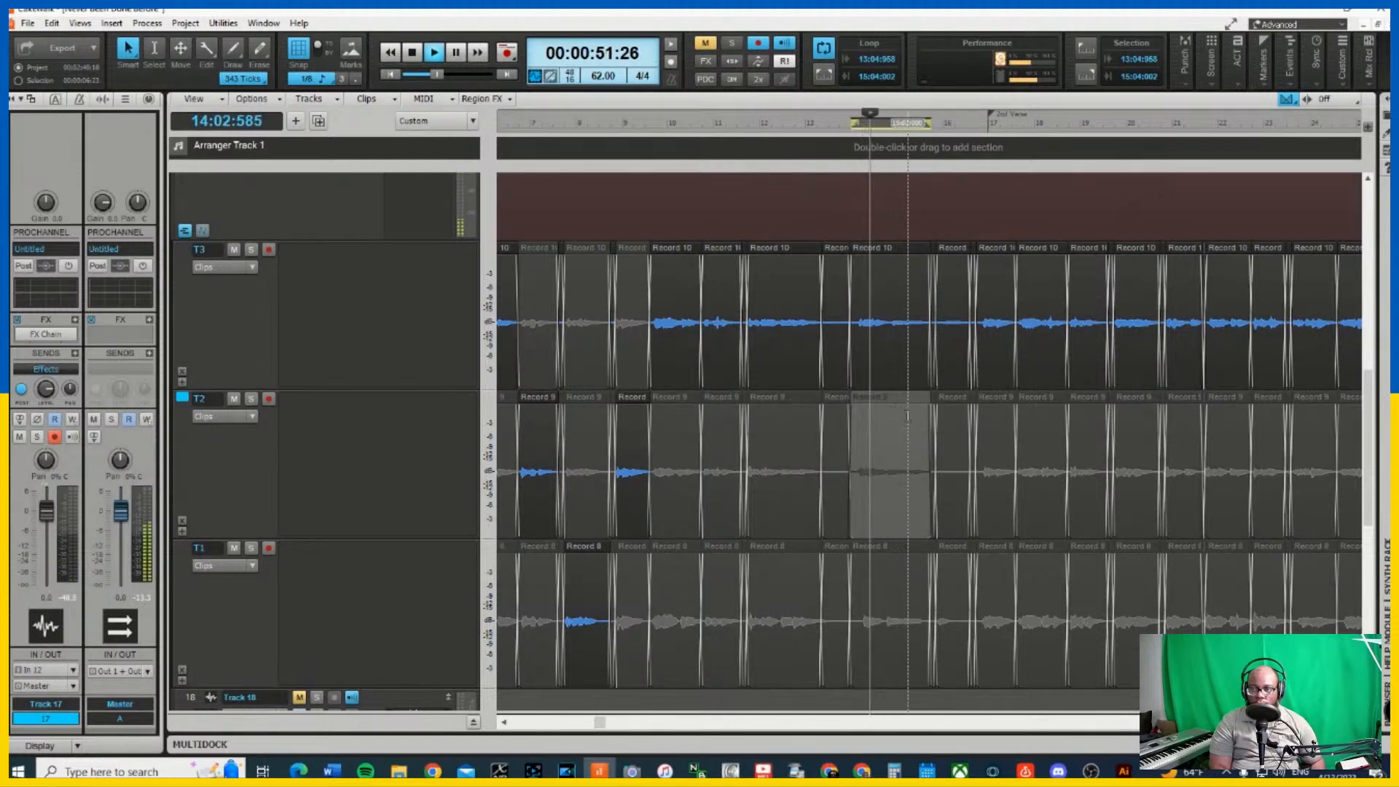
key(Down)
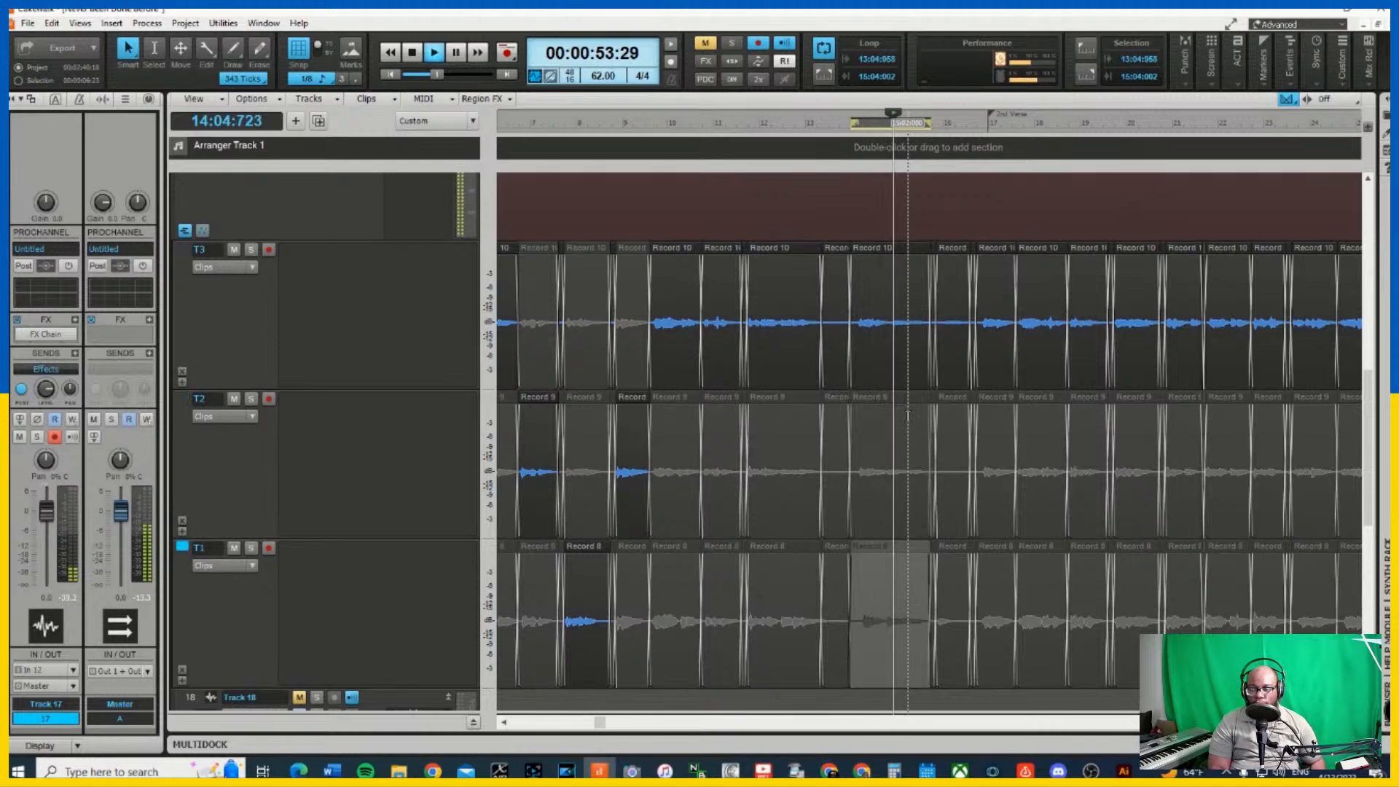
Compare the ninth phrase's T2 and T3 takes again during loop playback and make the T1 take active
scroll(1154, 380, down, 2)
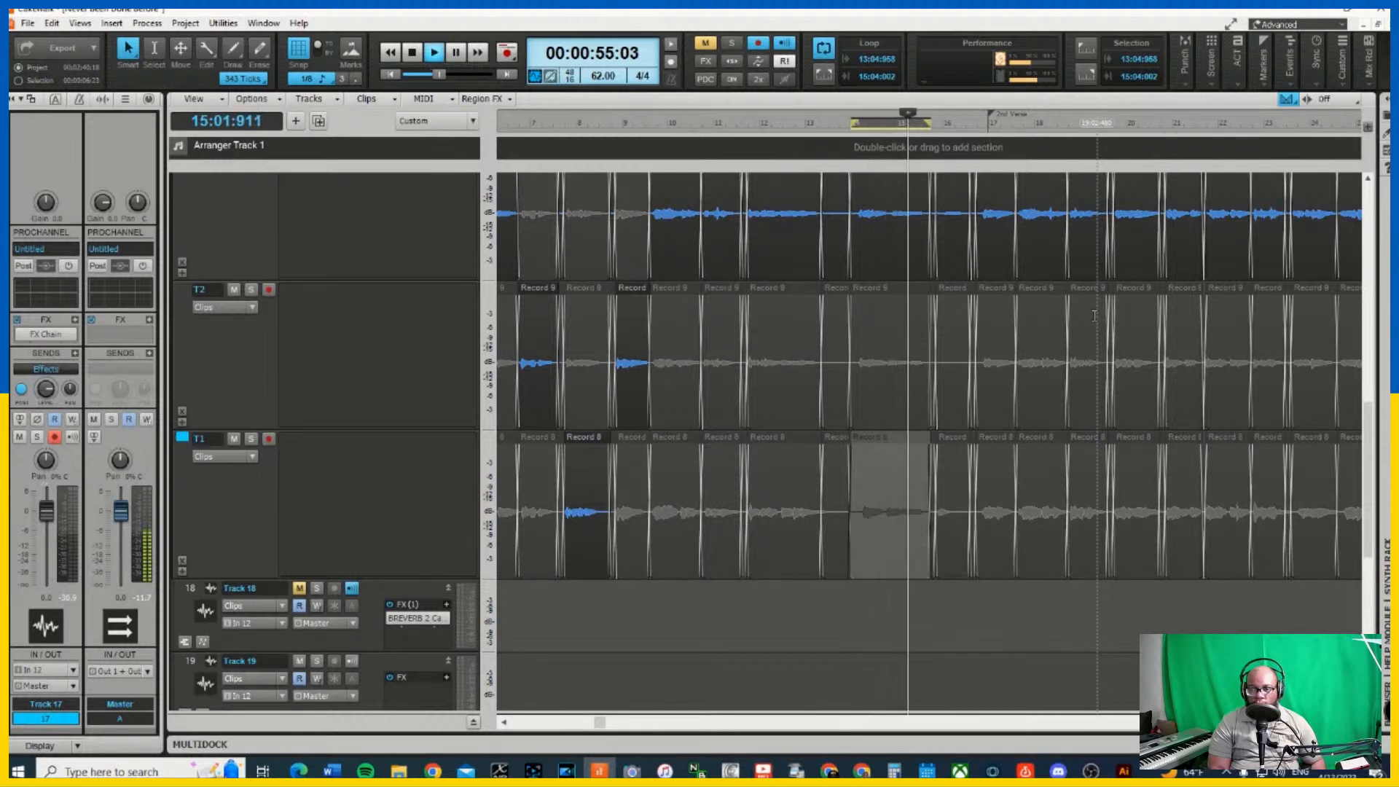
key(Up)
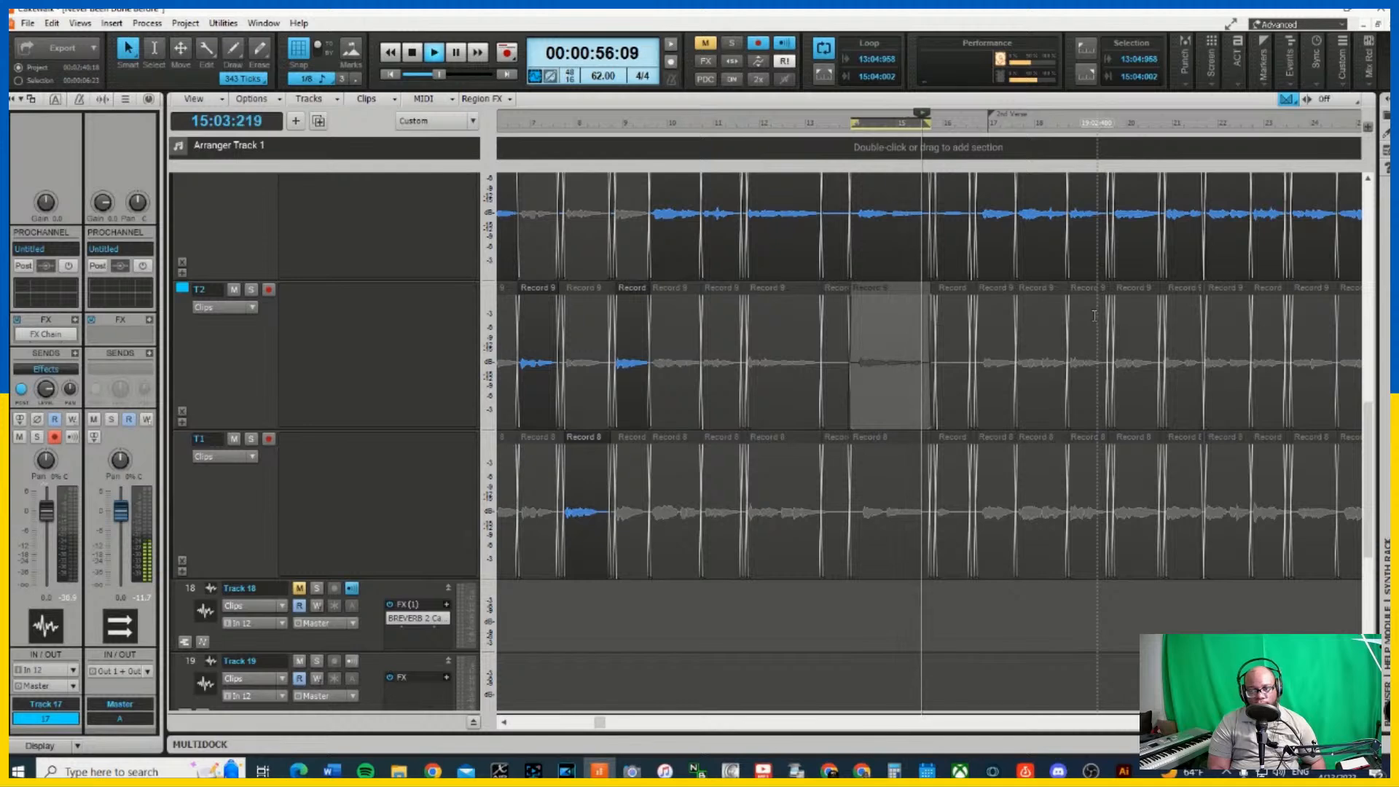
key(Up)
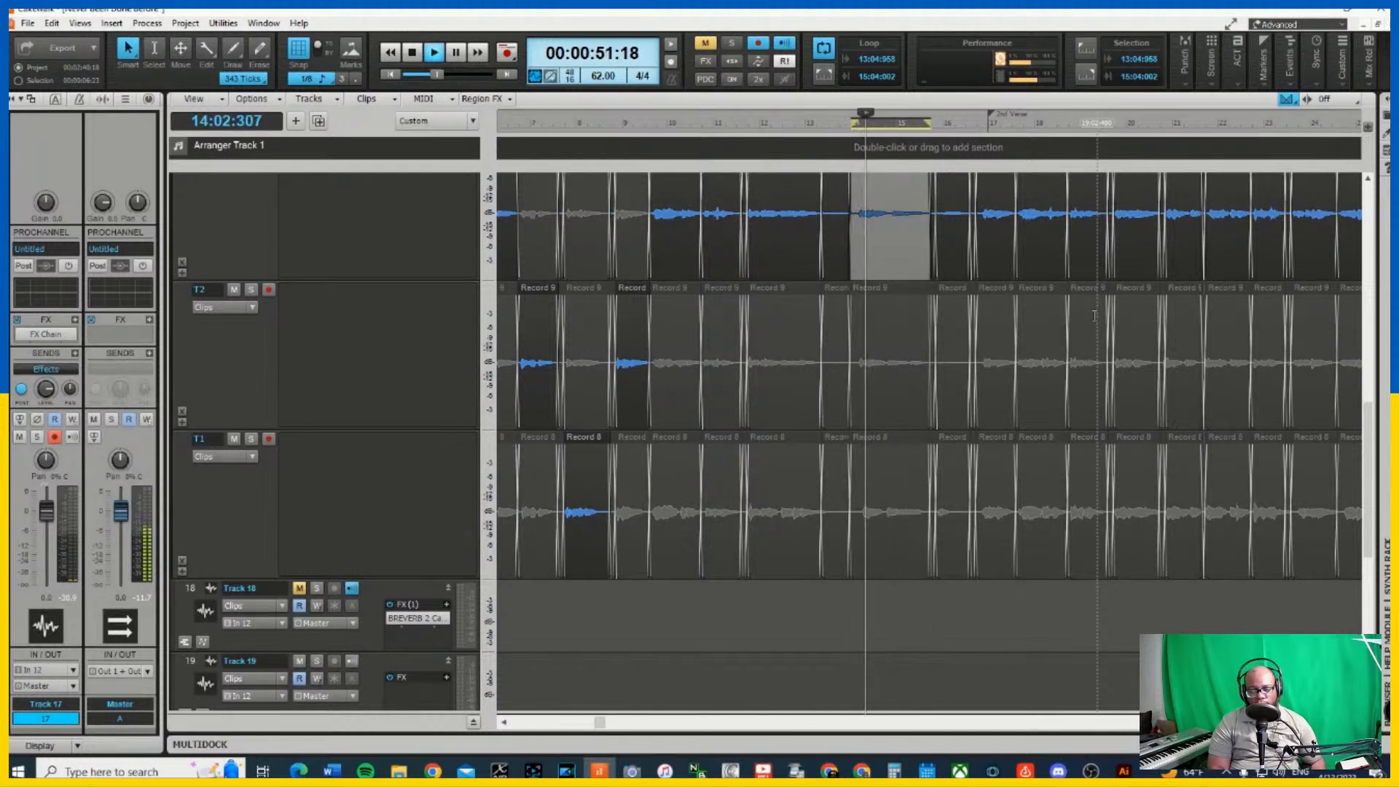
key(Down)
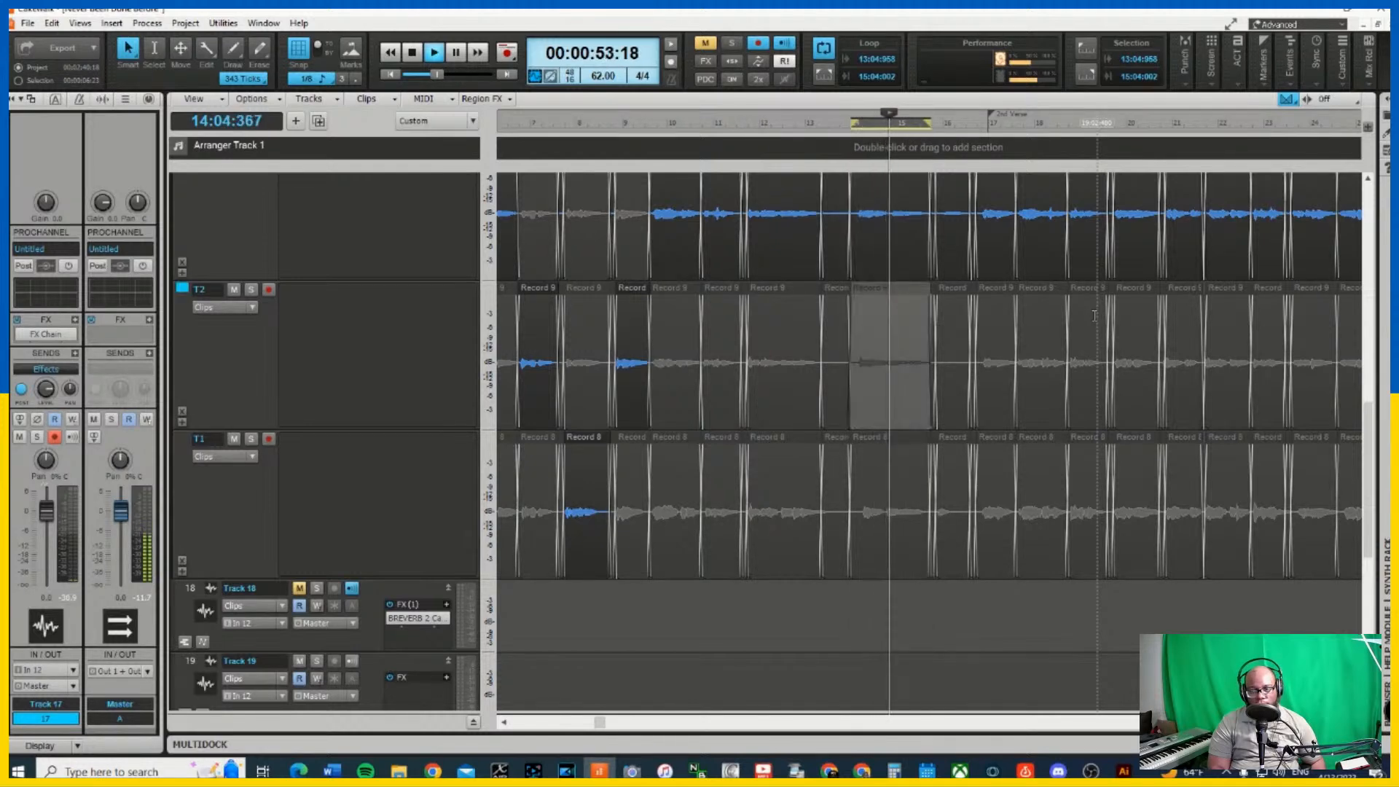
key(Down)
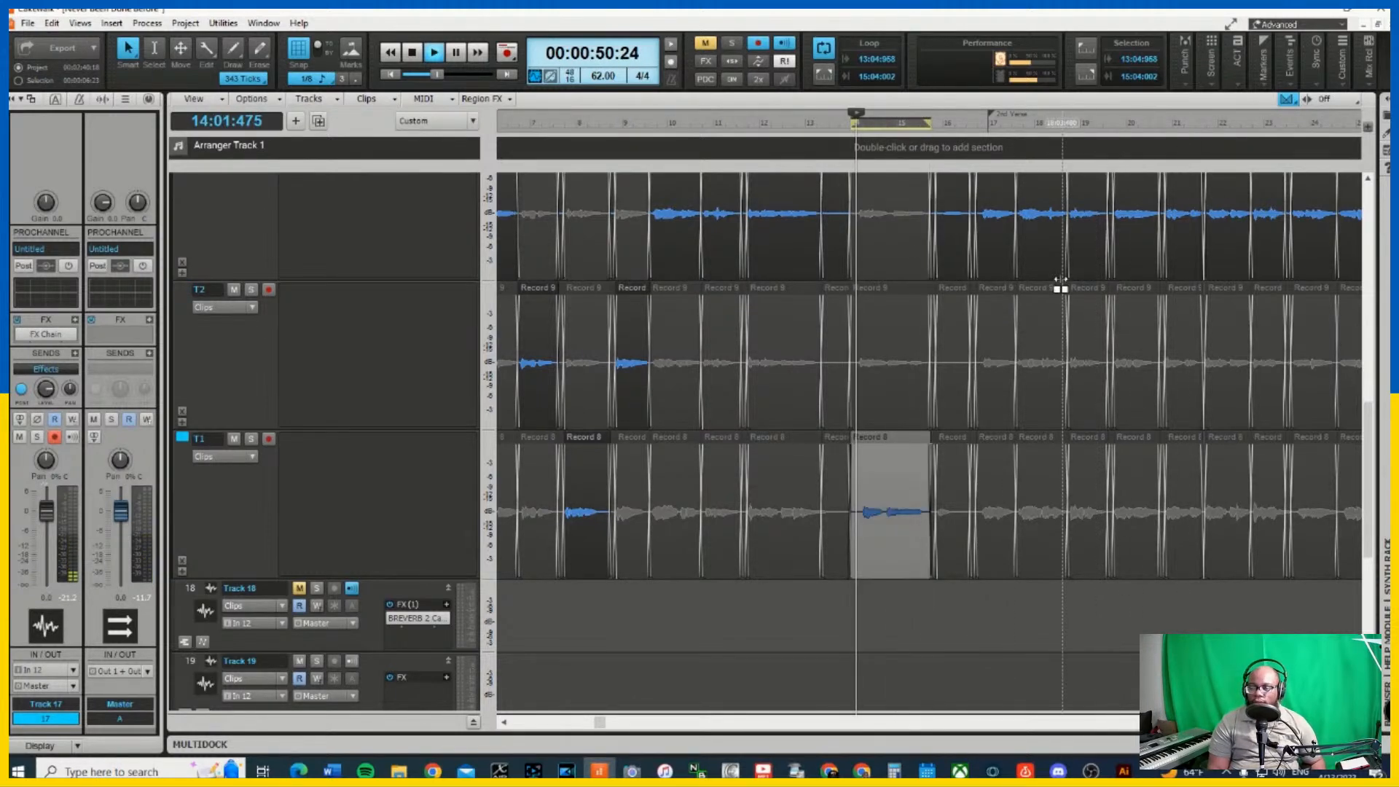
Select the first phrase of the second verse, near measure 17, on lane T3 and stop playback
scroll(1062, 287, up, 2)
click(997, 248)
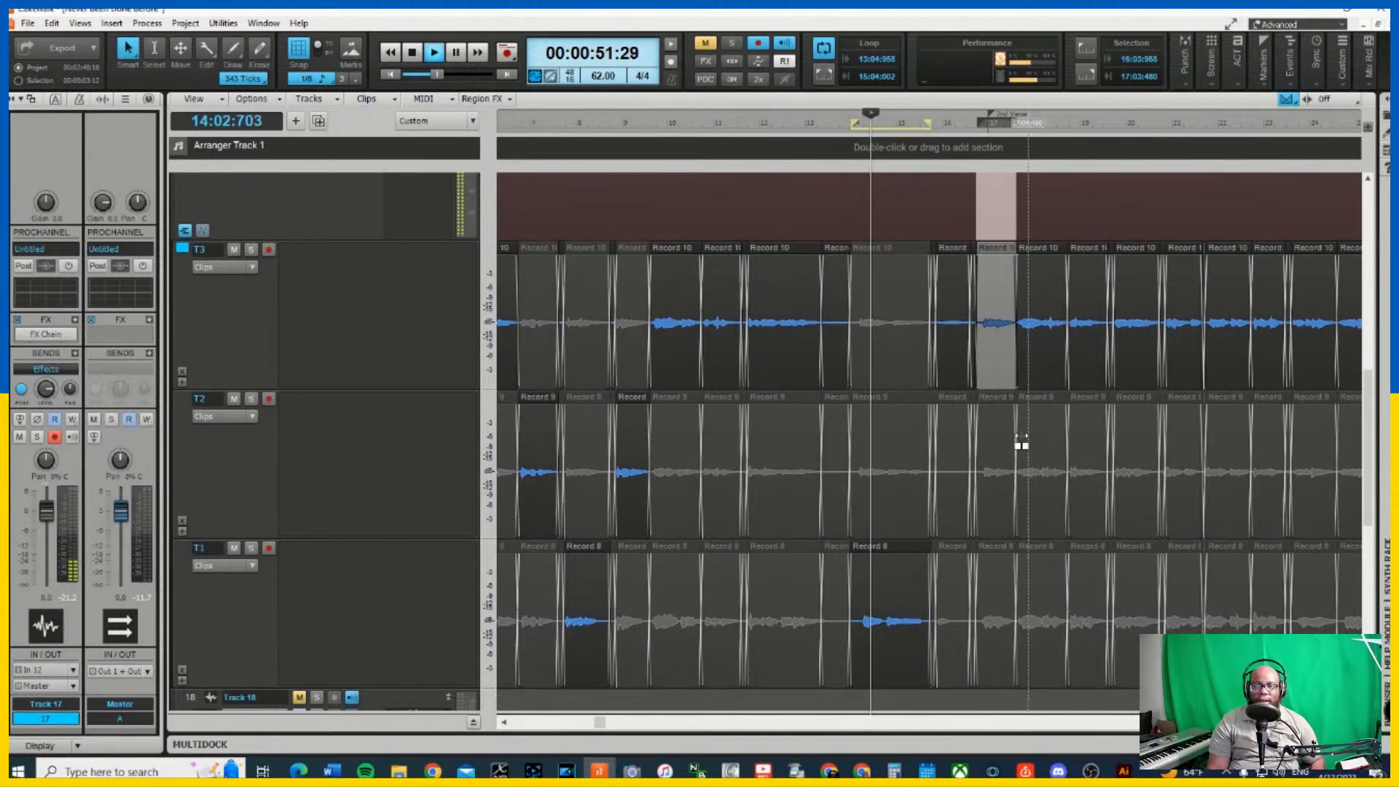
key(space)
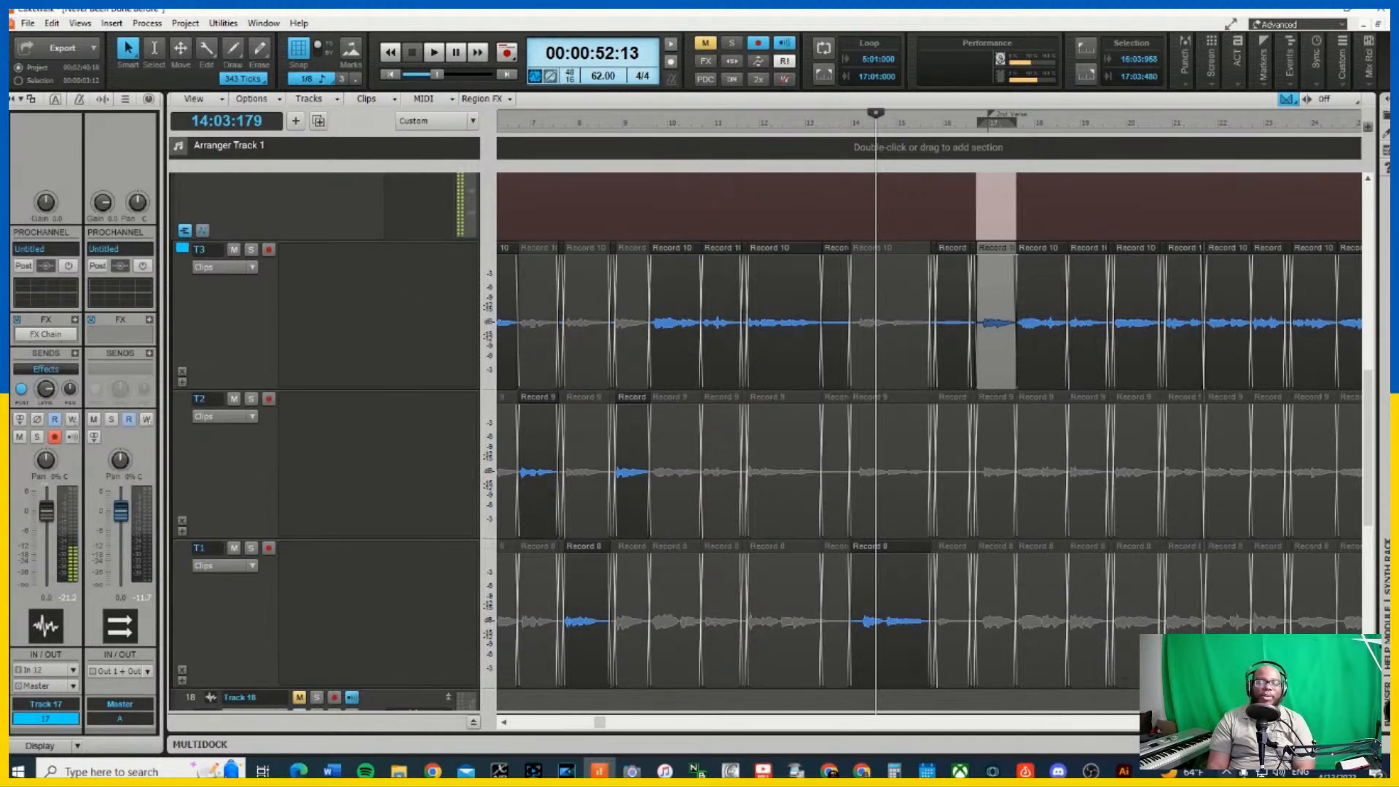
Reduce the height of Track 17 so that more of its take lanes fit below it
scroll(444, 418, up, 2)
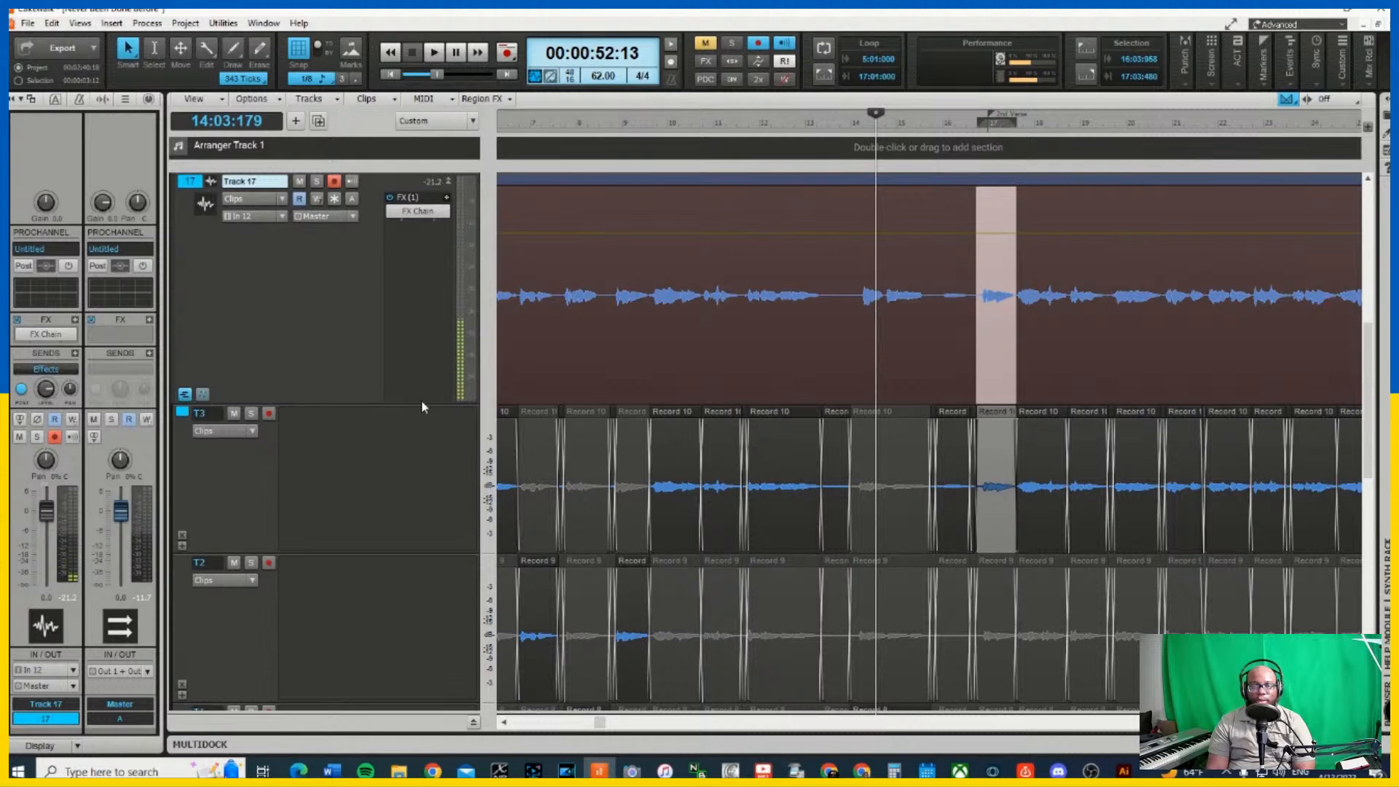
drag(401, 405, 390, 277)
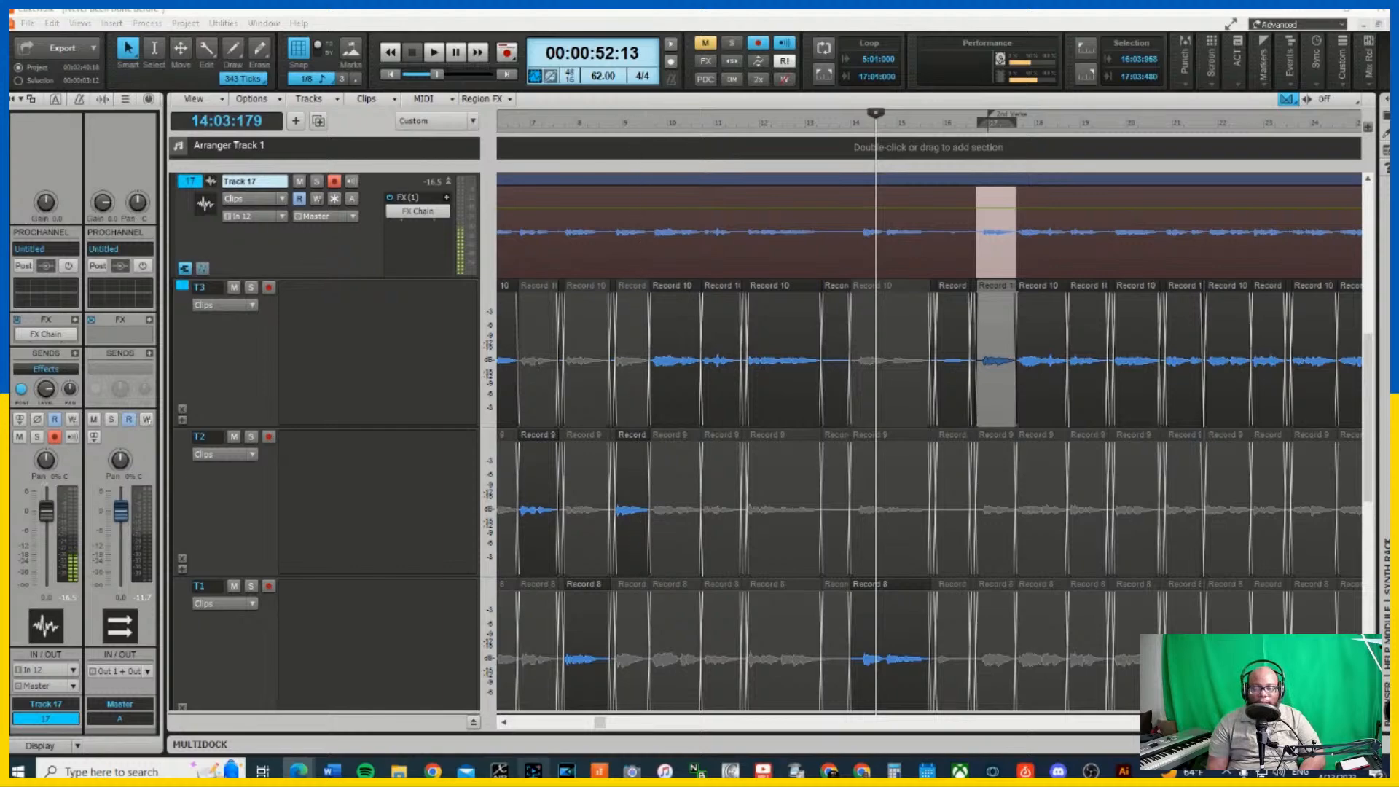
Switch to X AIR Edit, cancel the connection to the X18 mixer and put its window away
click(500, 771)
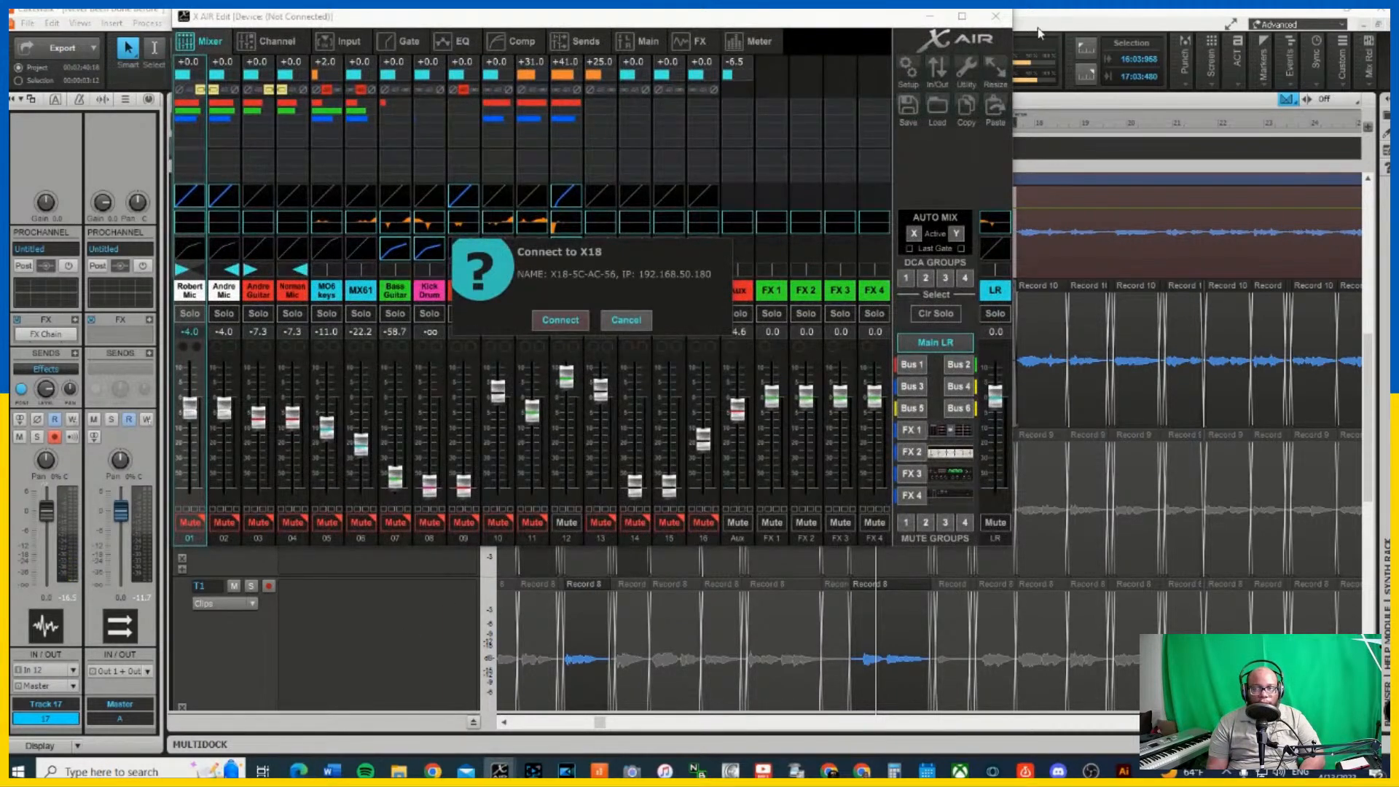
click(626, 320)
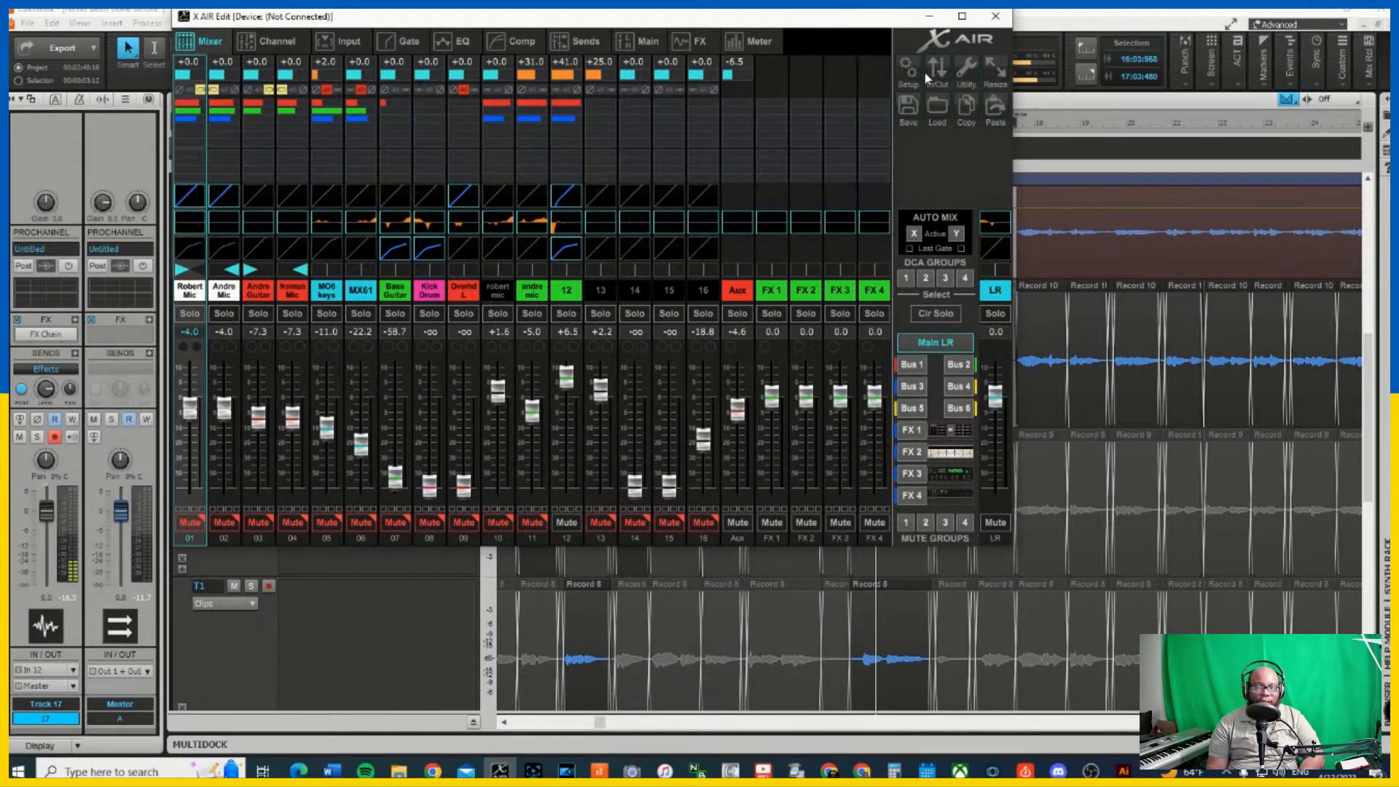
click(976, 20)
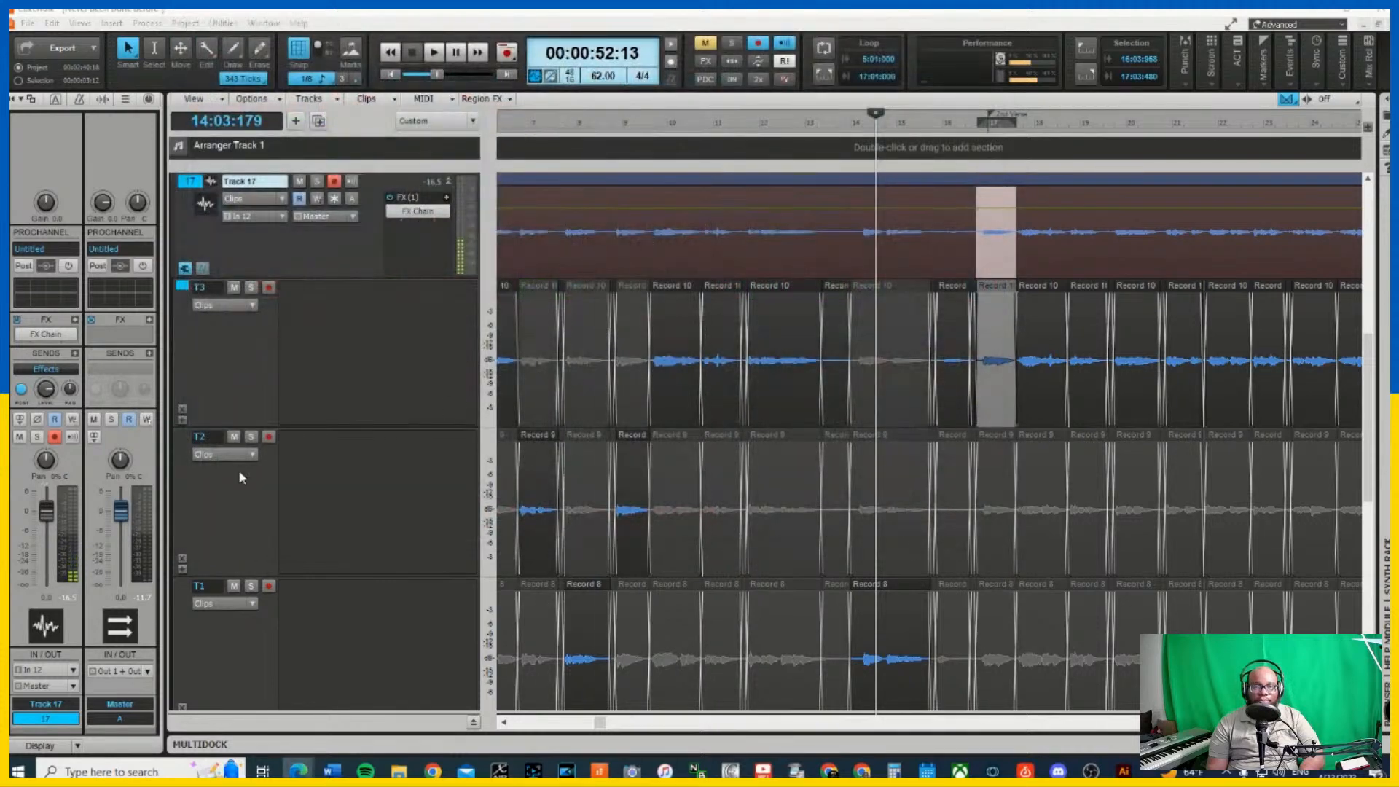
Show the Console view, enlarge it to examine the channel strips and faders, and close it again
click(80, 23)
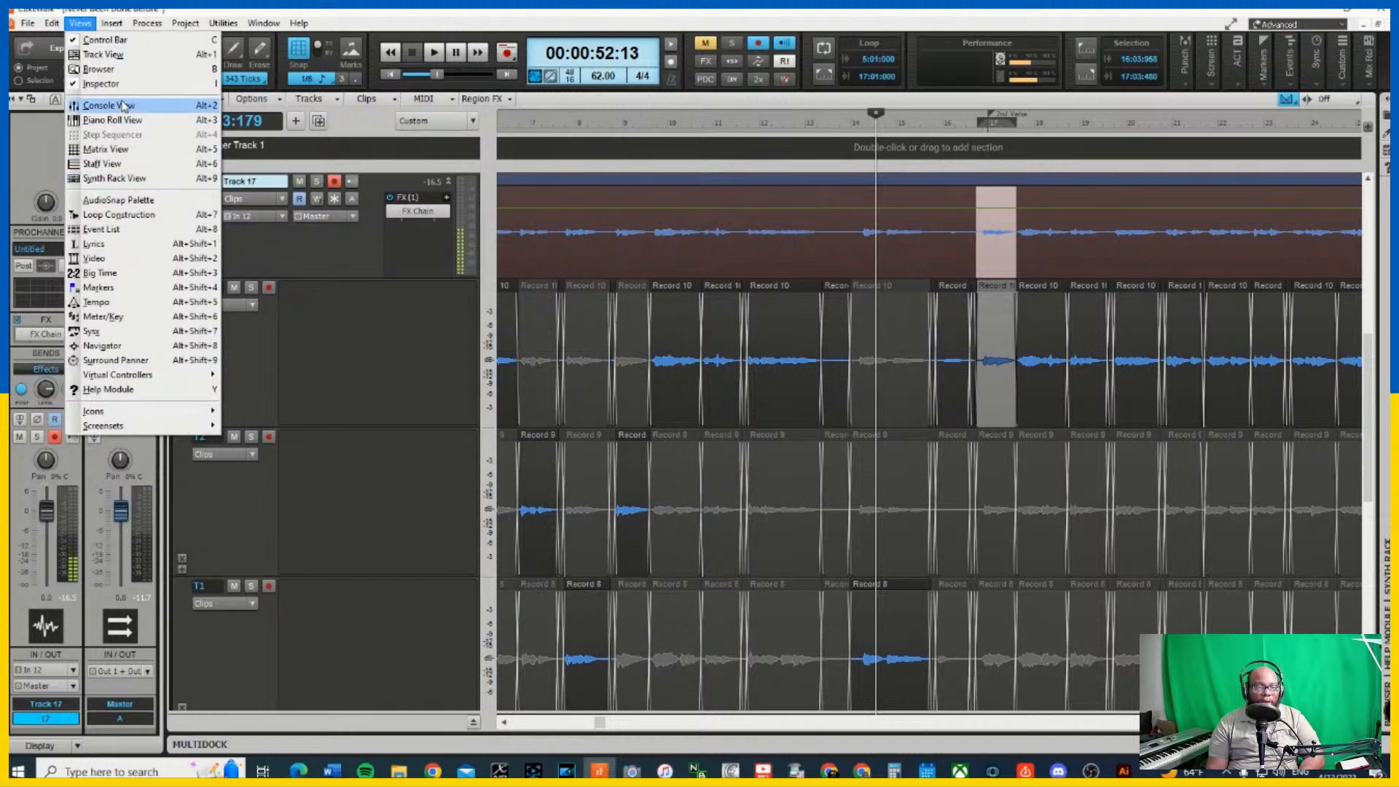
click(123, 105)
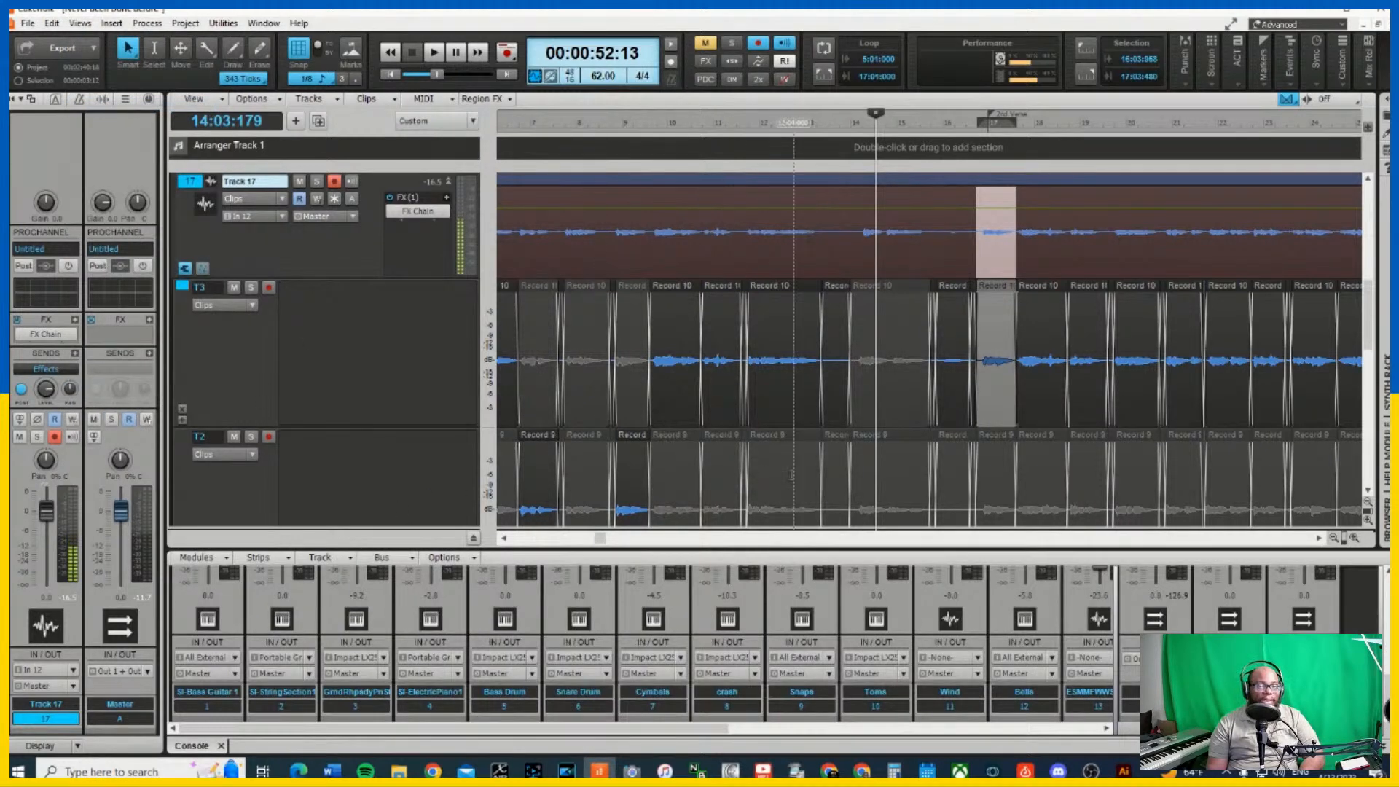
drag(767, 550, 766, 368)
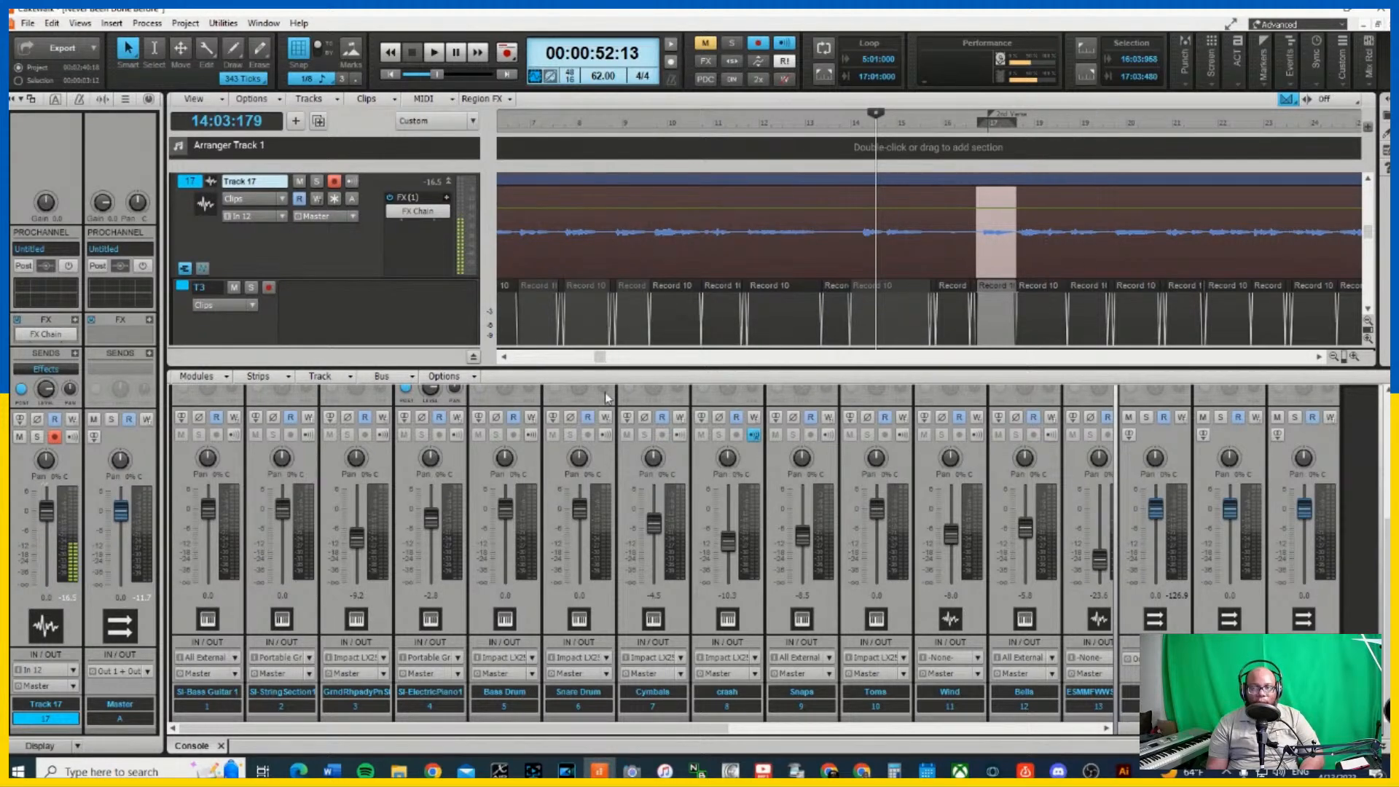
click(221, 746)
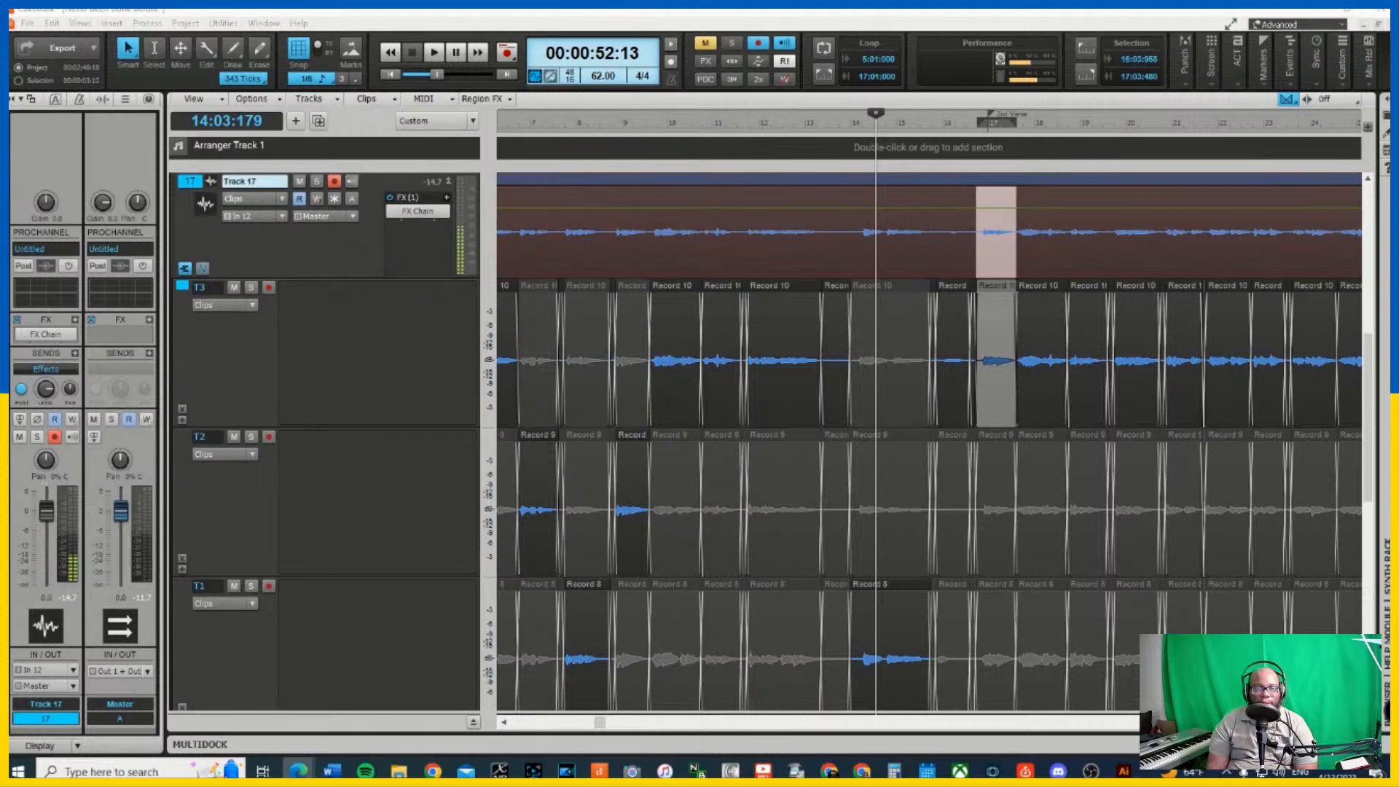
Toggle Track 18's input echo off and back on, and select the track
scroll(365, 383, down, 3)
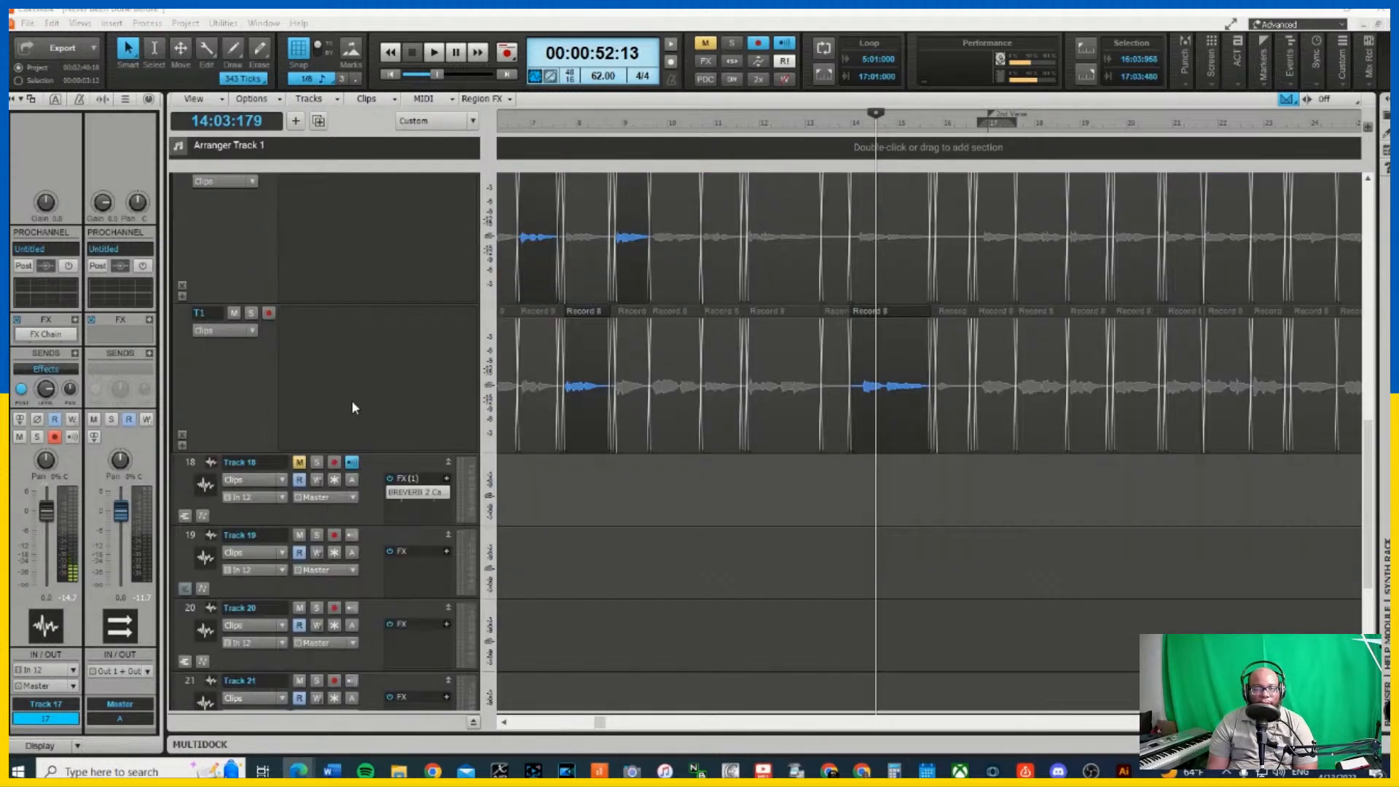
click(355, 463)
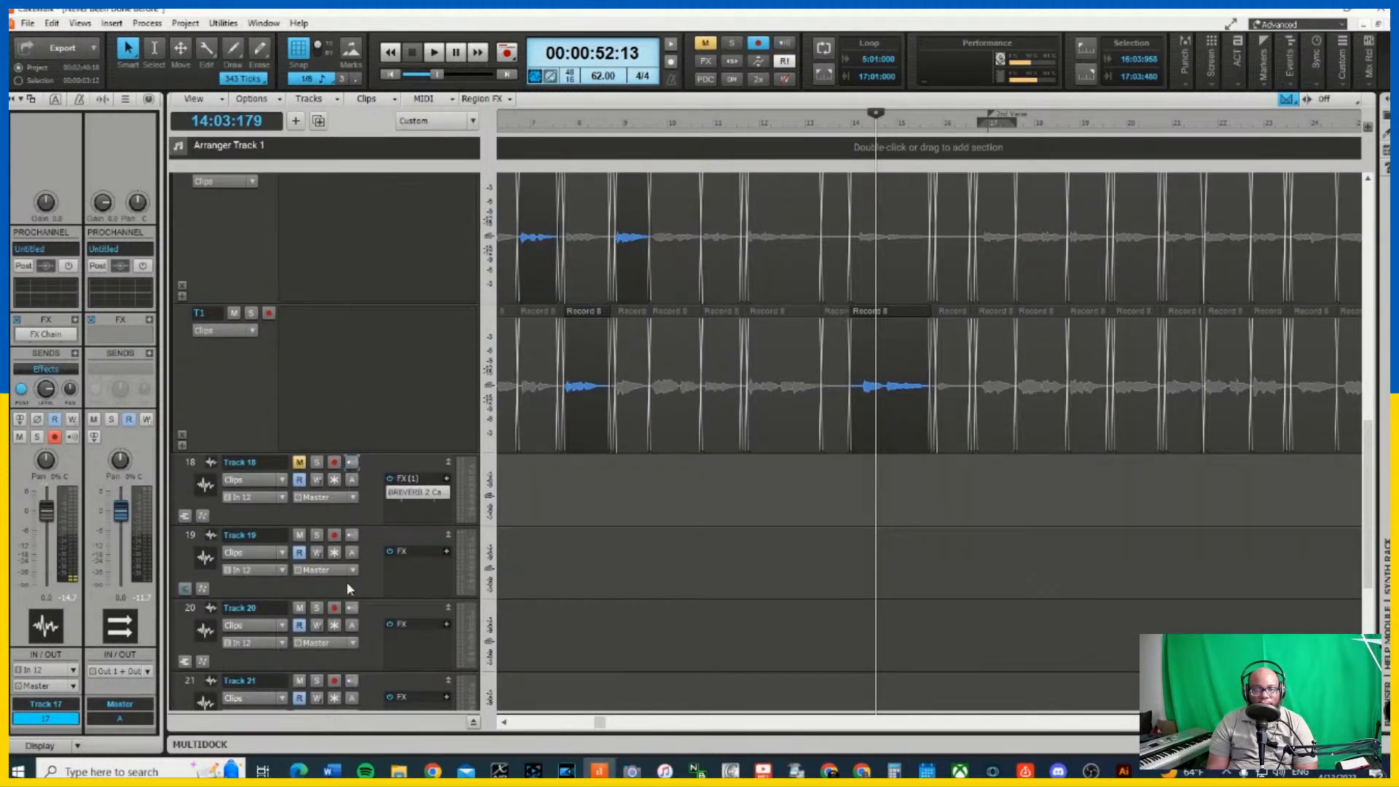
click(353, 464)
click(191, 464)
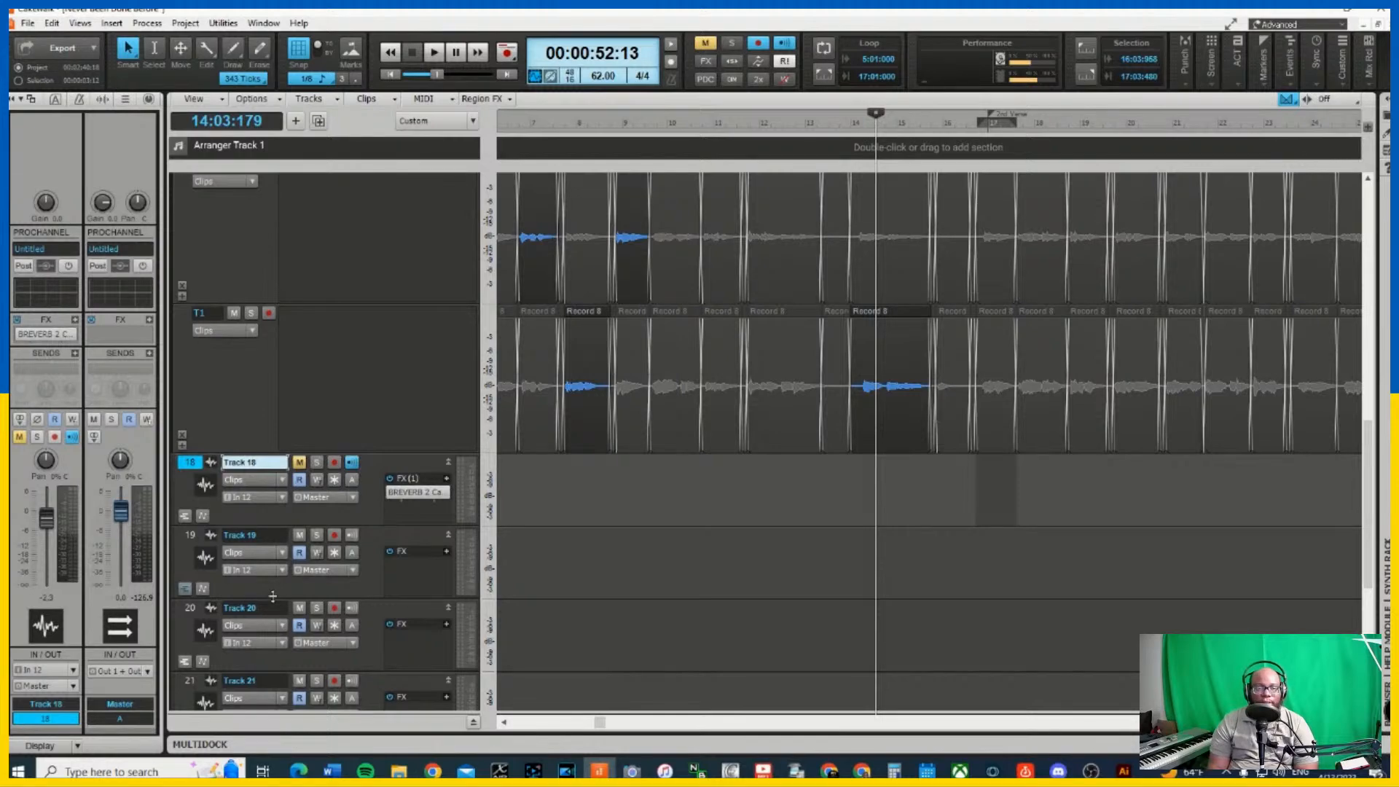
Collapse the take lanes of Track 17 and place the playhead at 4:03:000, just before the 1st Verse marker
scroll(322, 493, up, 5)
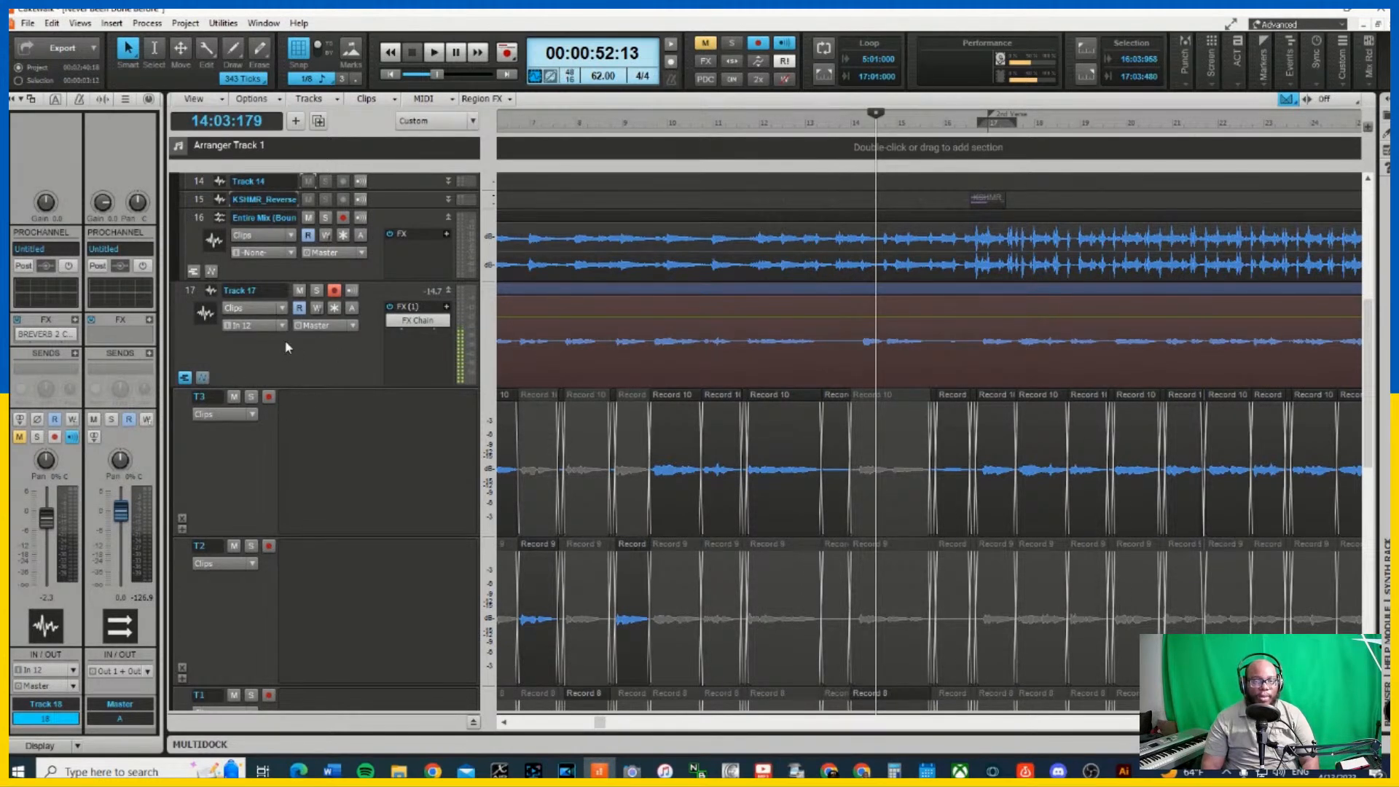
click(185, 378)
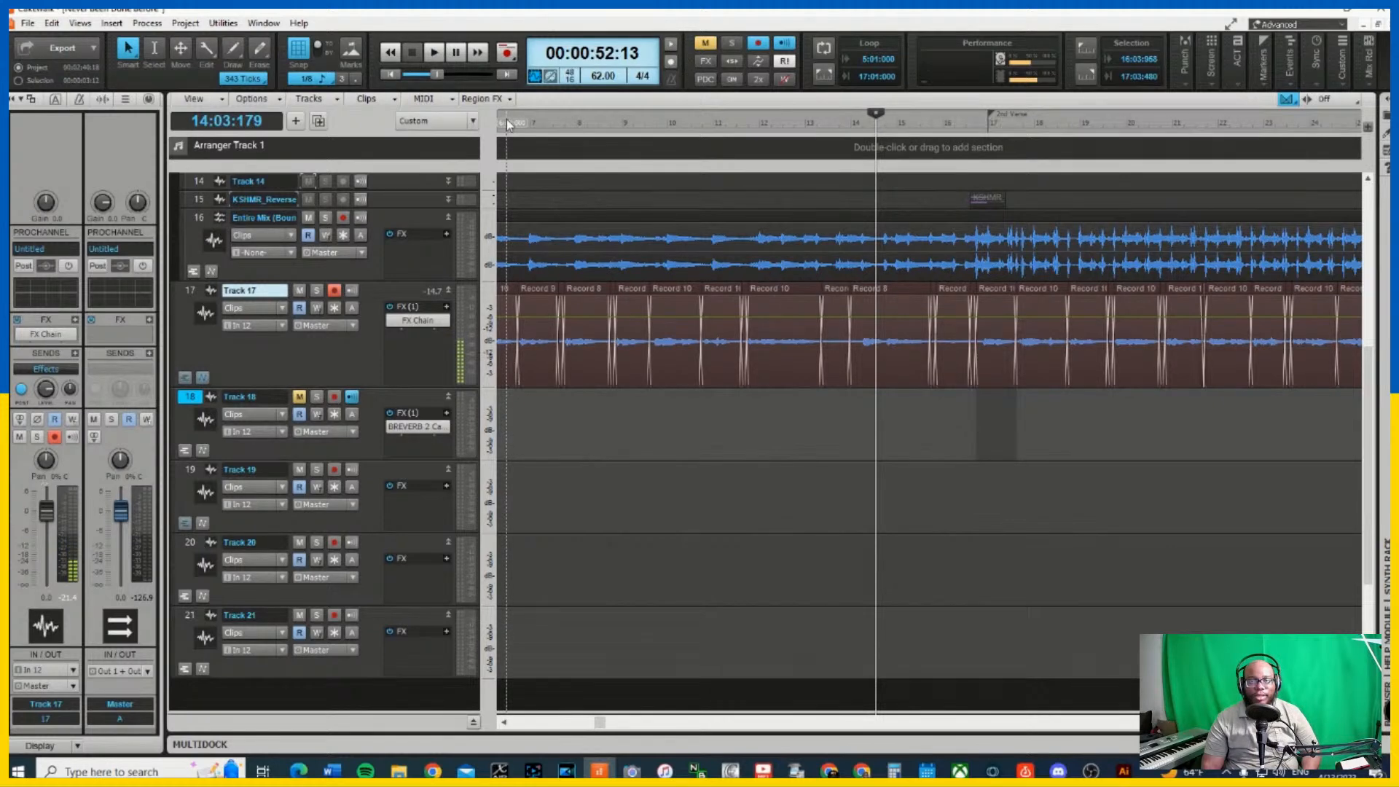
click(511, 173)
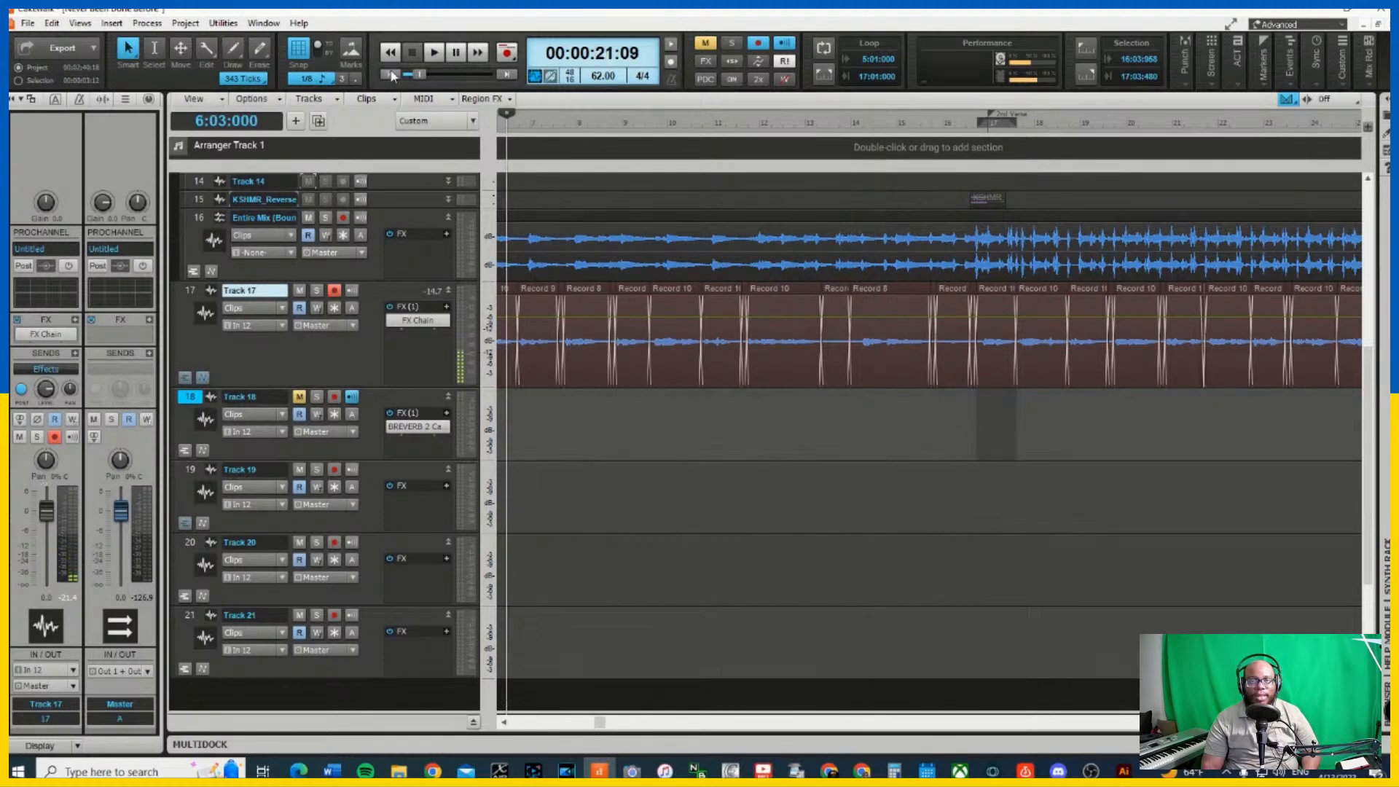
key(w)
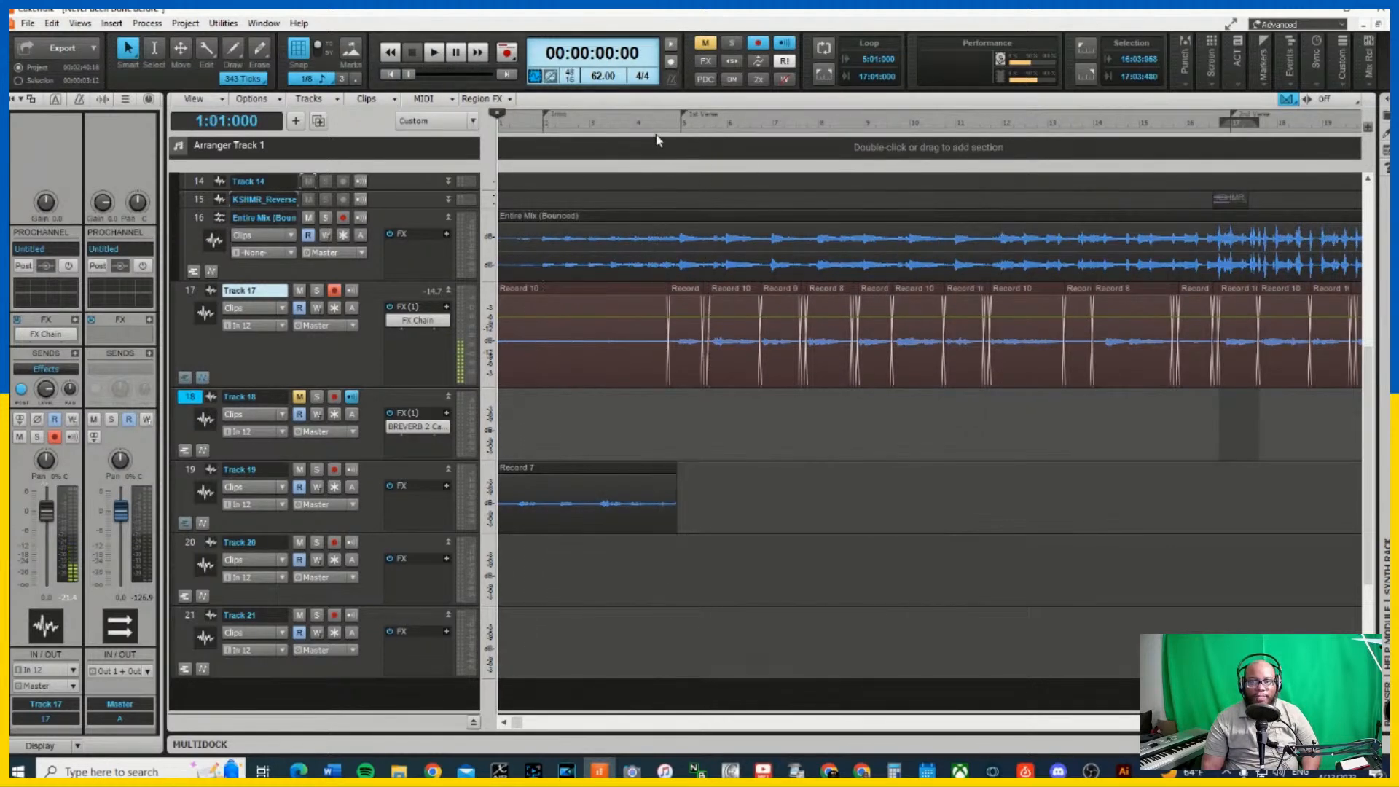
click(656, 141)
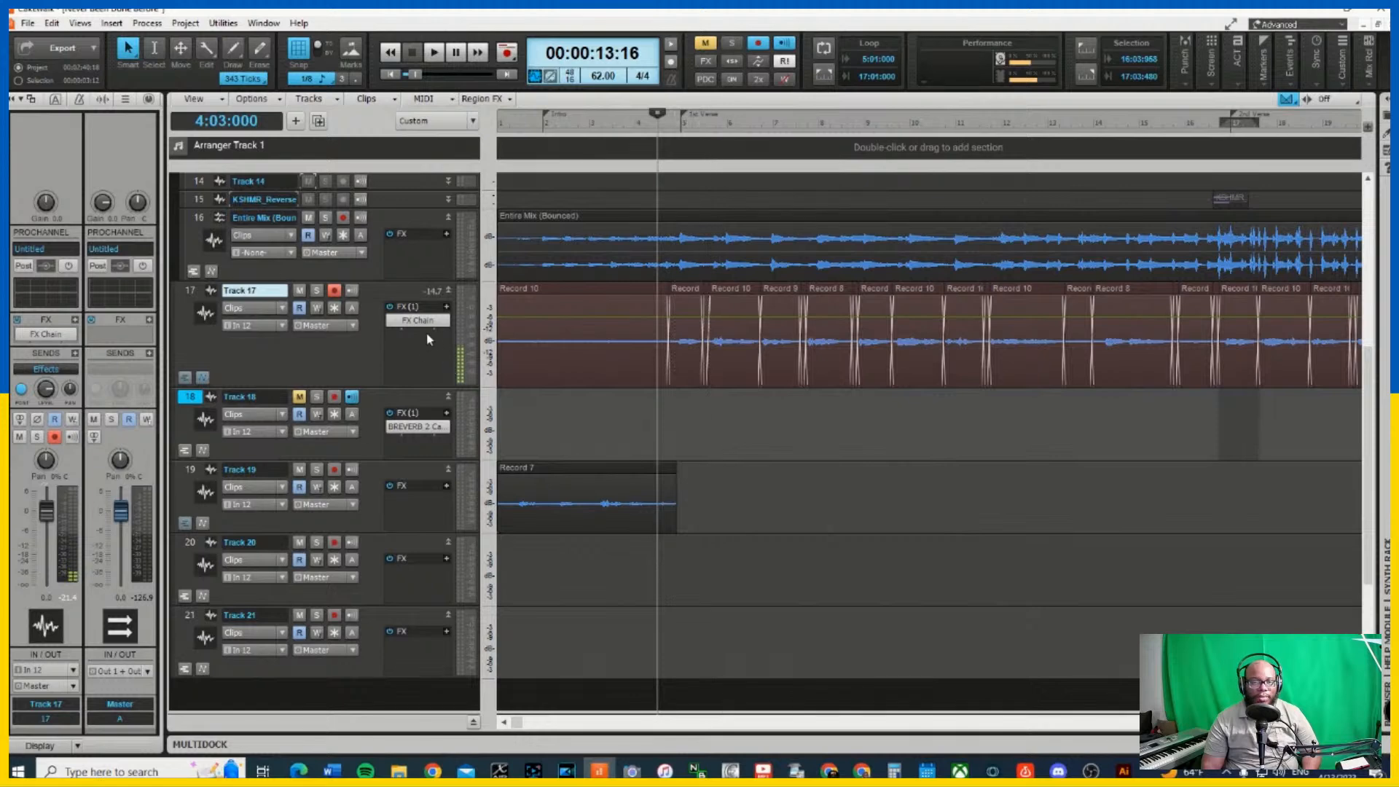
Open the FX Chain on Track 17, start playback and solo the track
double_click(419, 321)
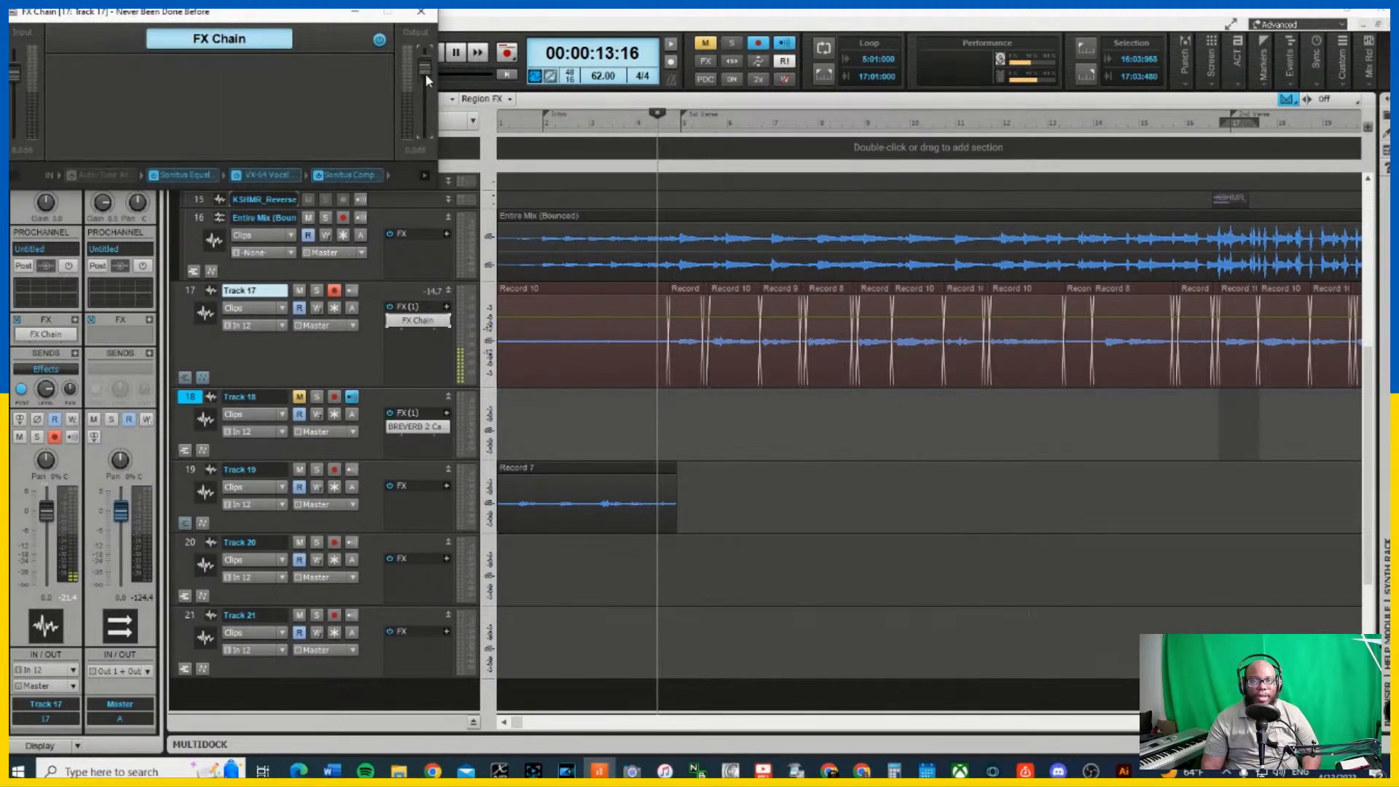
key(space)
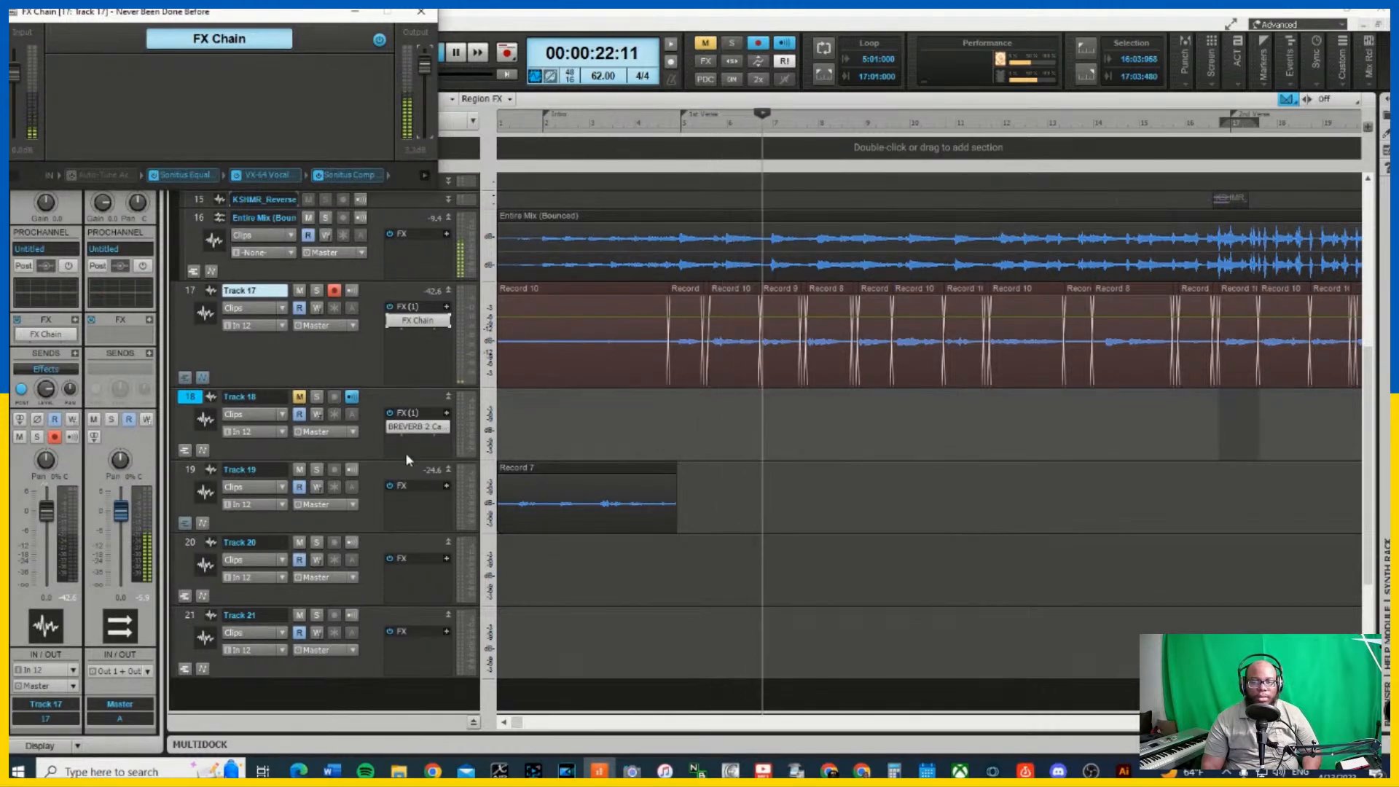
click(316, 290)
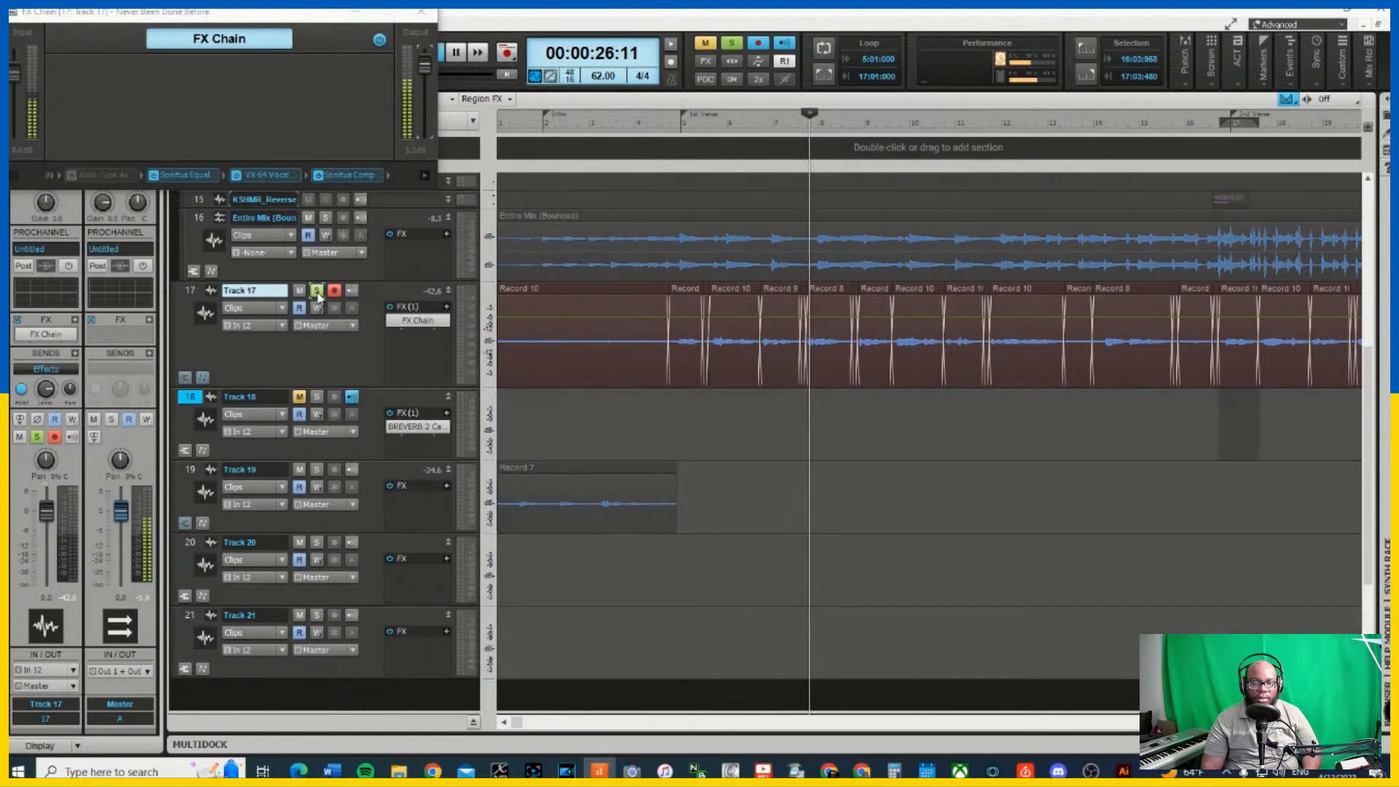
View the Sonitus Equalizer in Track 17's FX Chain during playback, and close both the equalizer and the chain
double_click(197, 177)
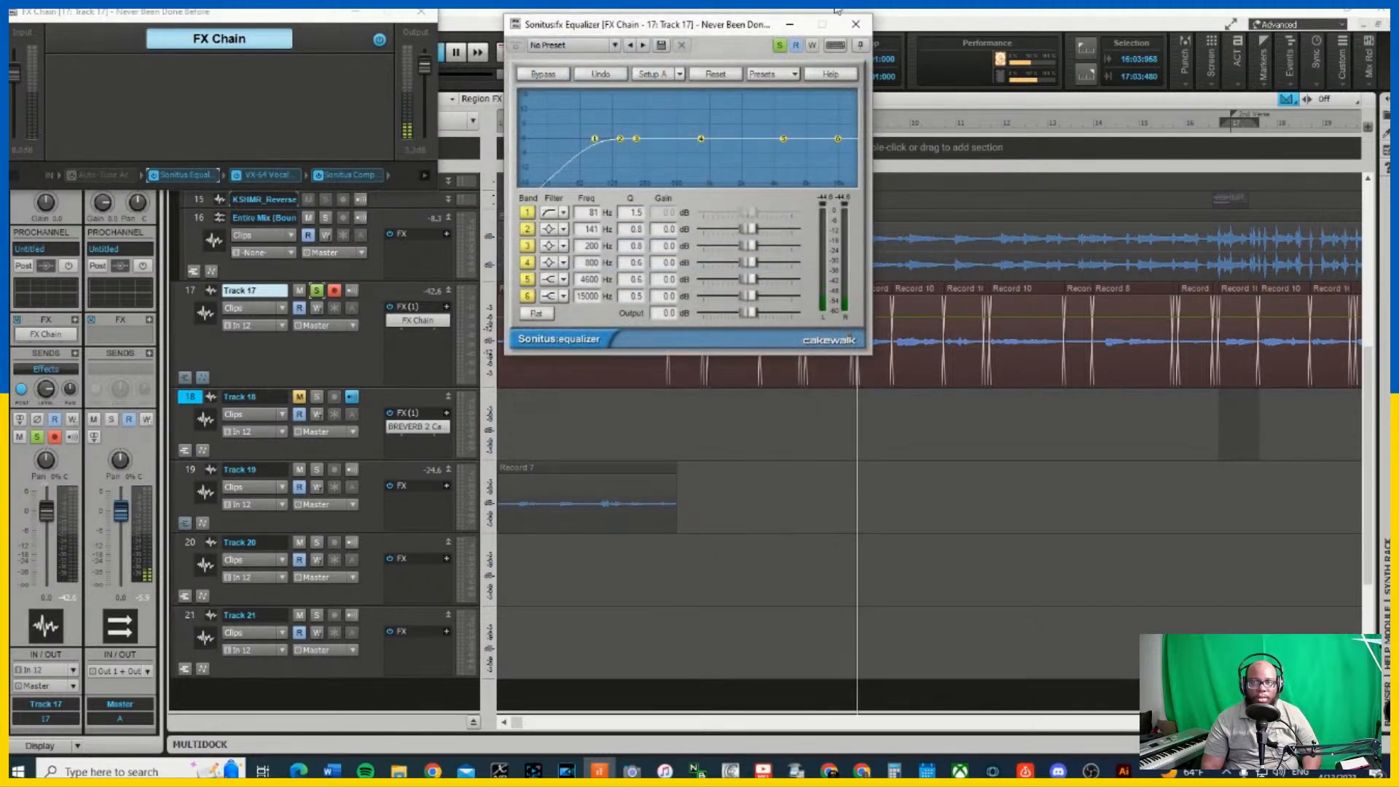
click(856, 25)
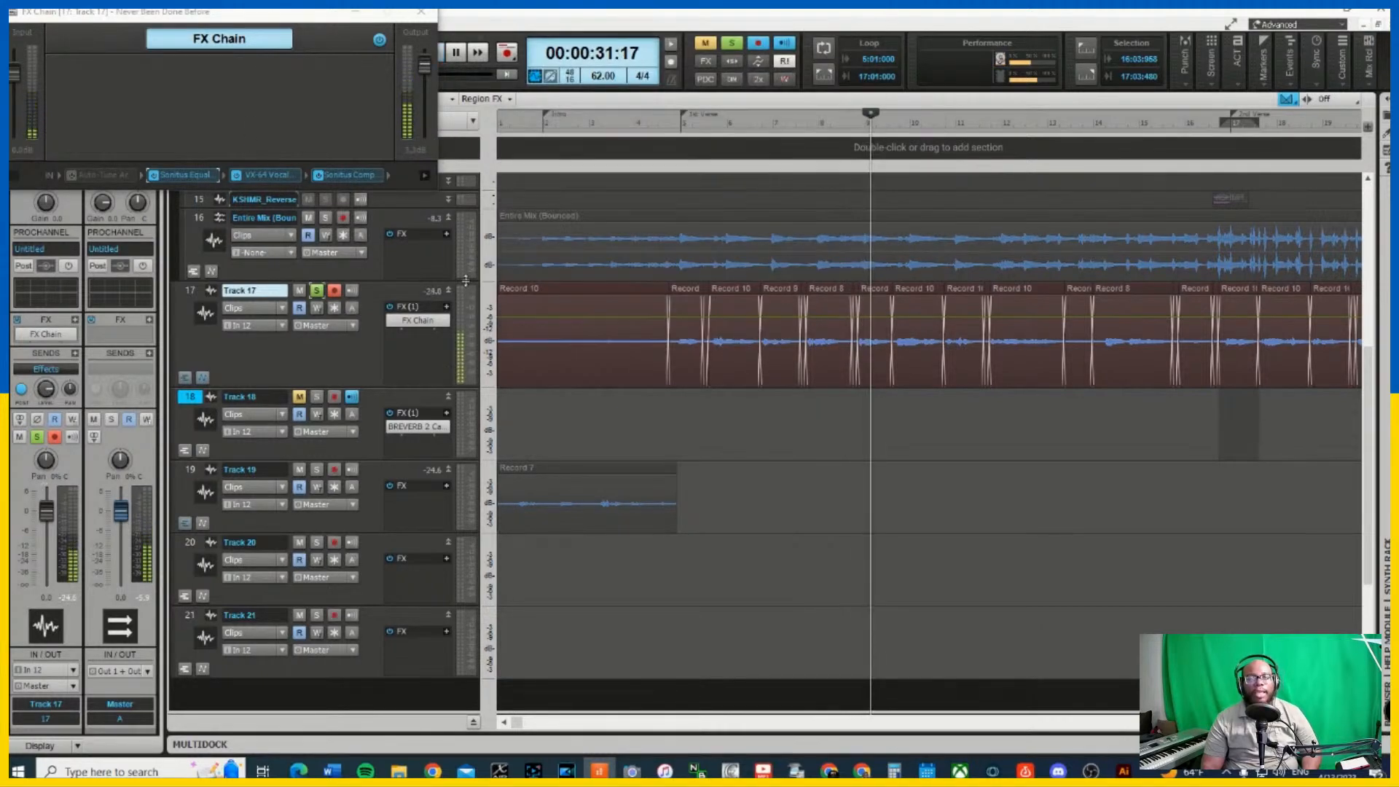
click(423, 14)
right_click(421, 324)
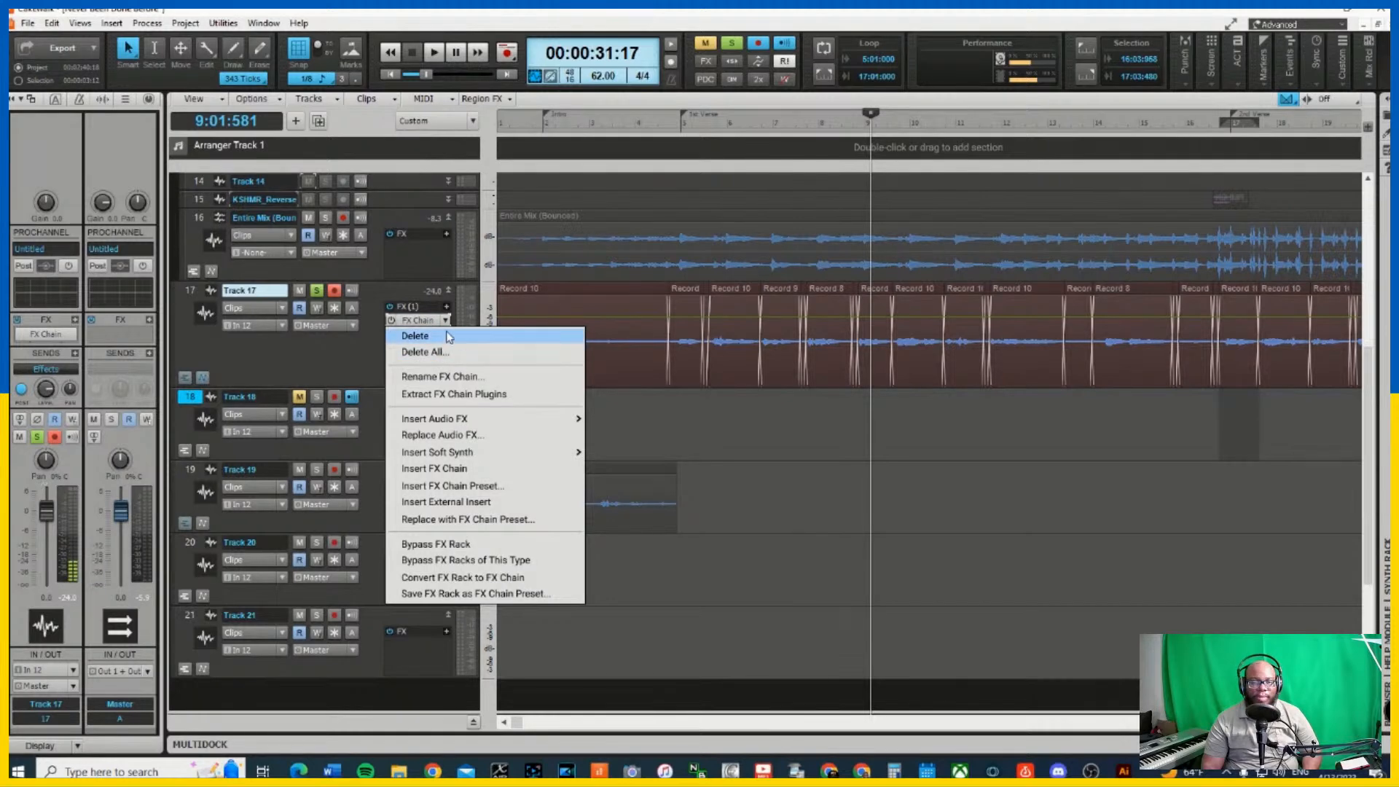
click(447, 337)
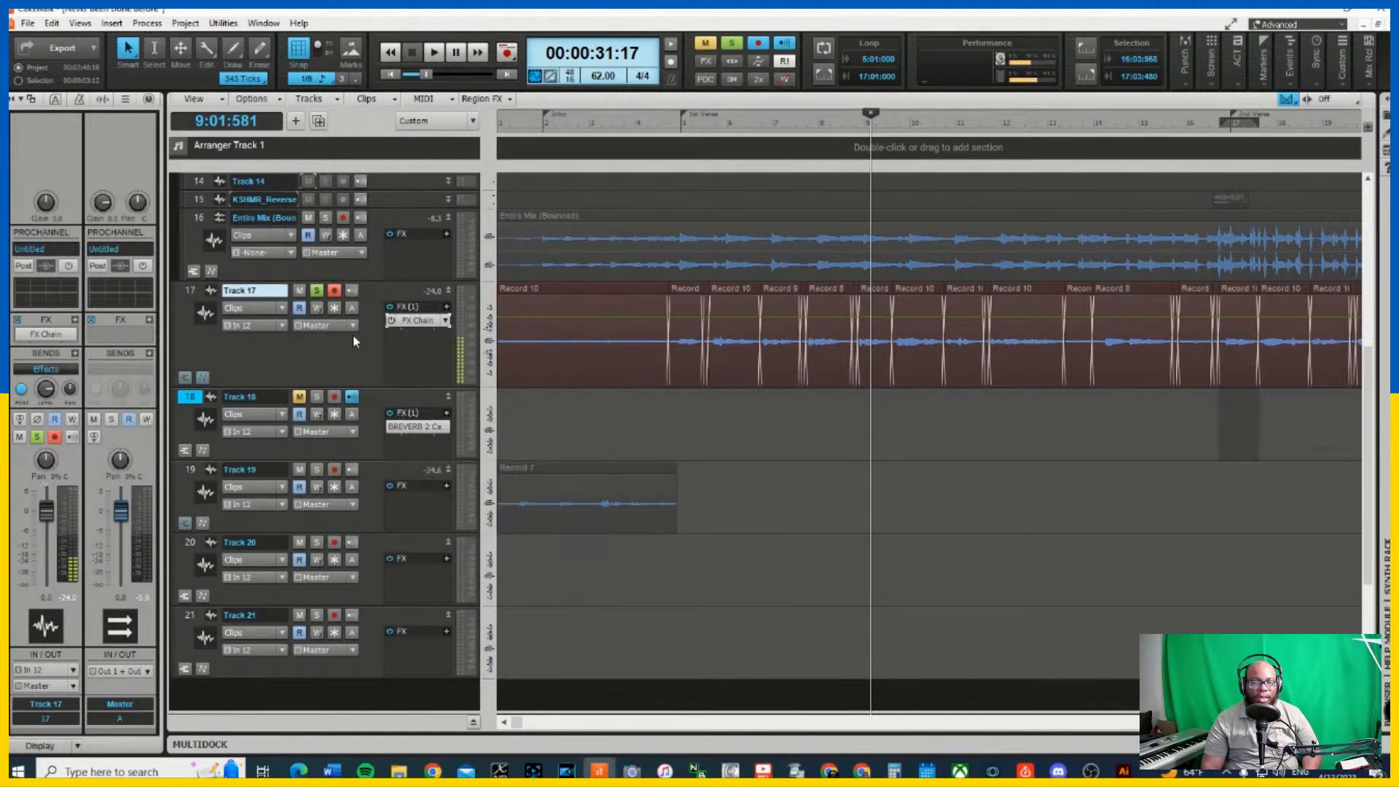
Reopen Track 17's FX Chain, look through its plug-ins and check the Sonitus Equalizer's curve during playback
double_click(433, 324)
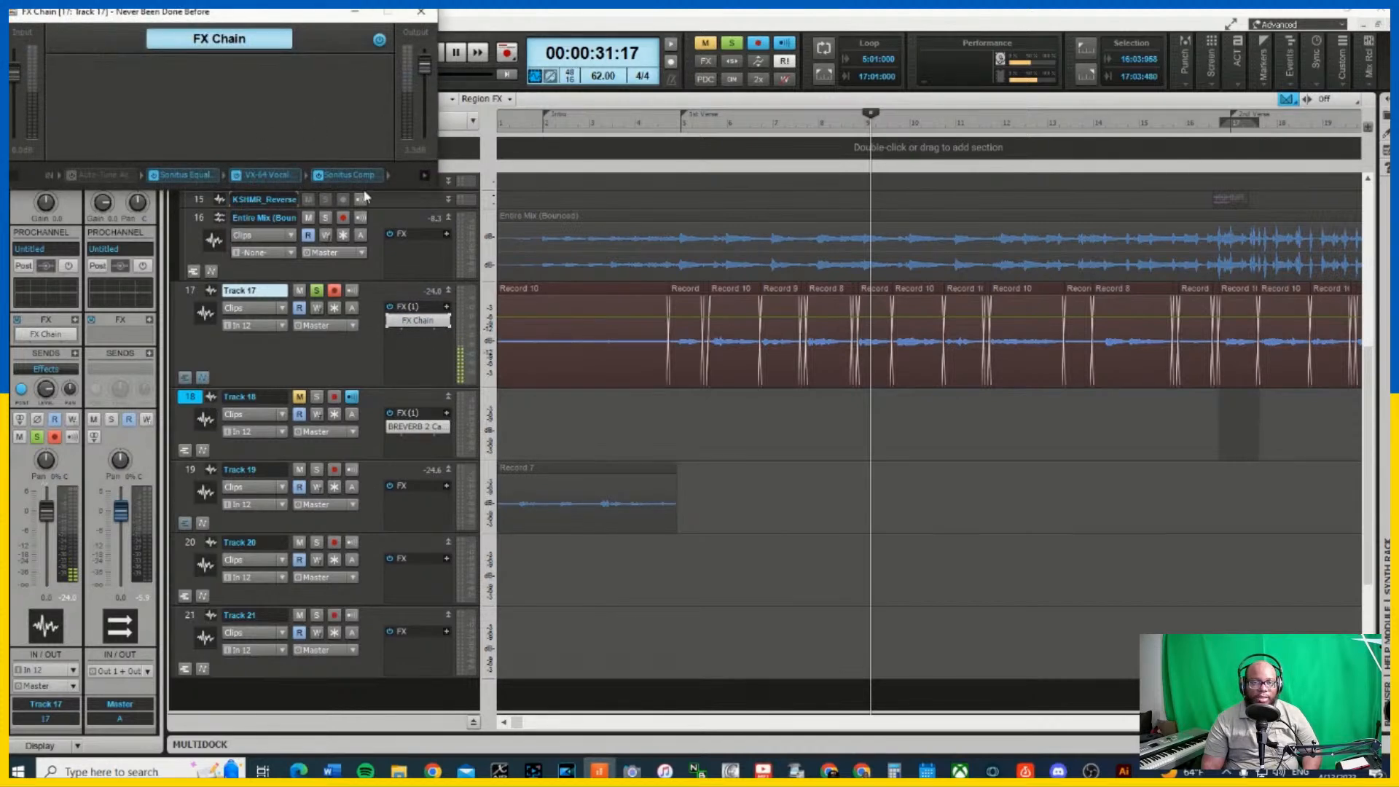
click(424, 177)
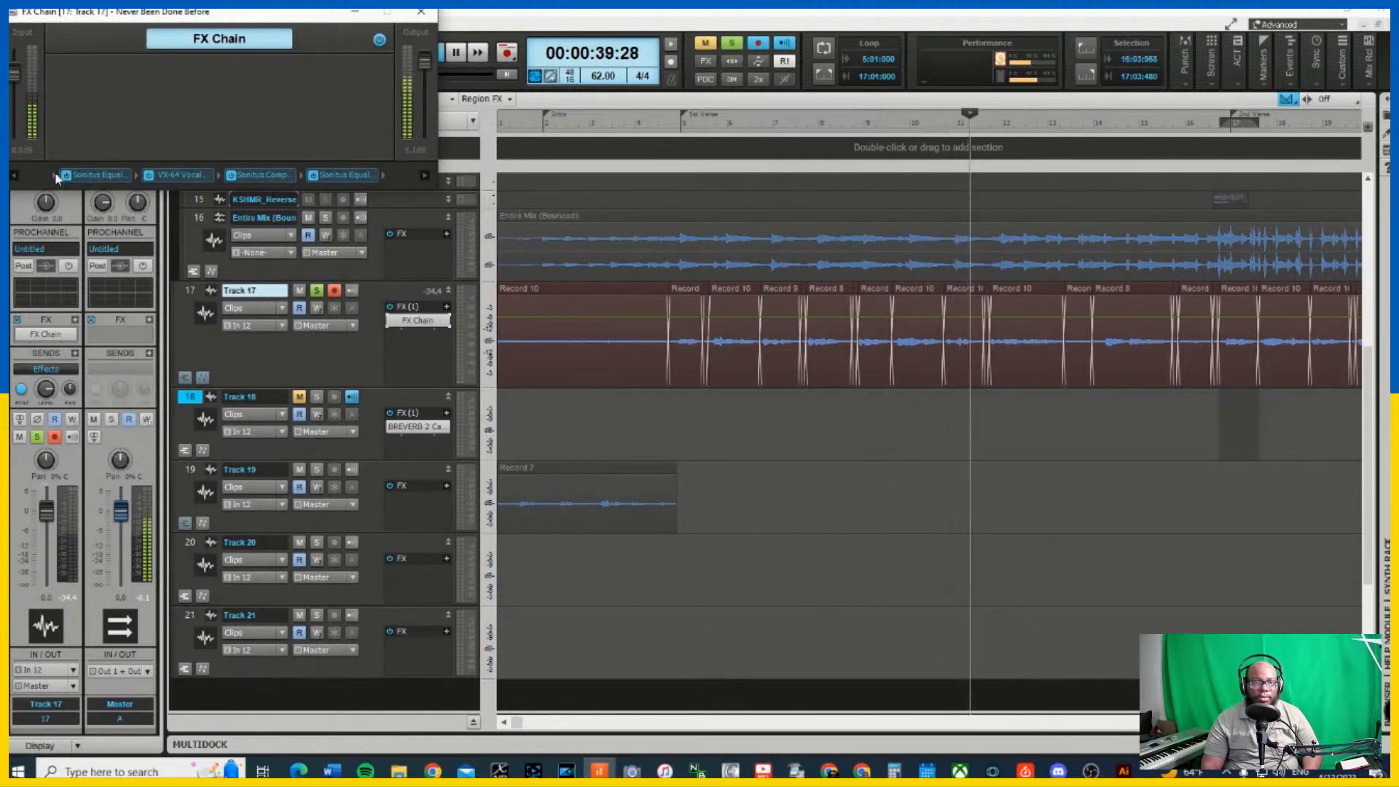
click(13, 175)
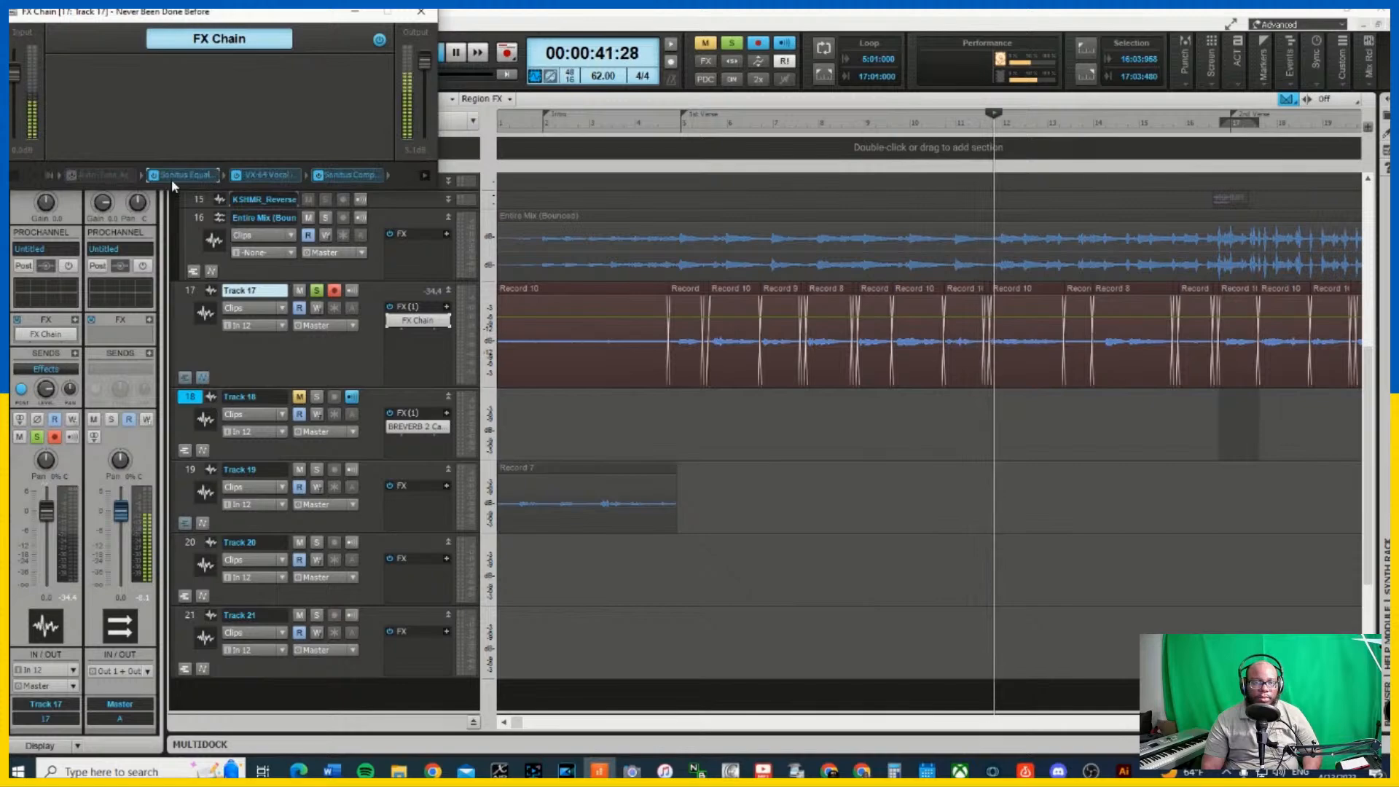
double_click(172, 178)
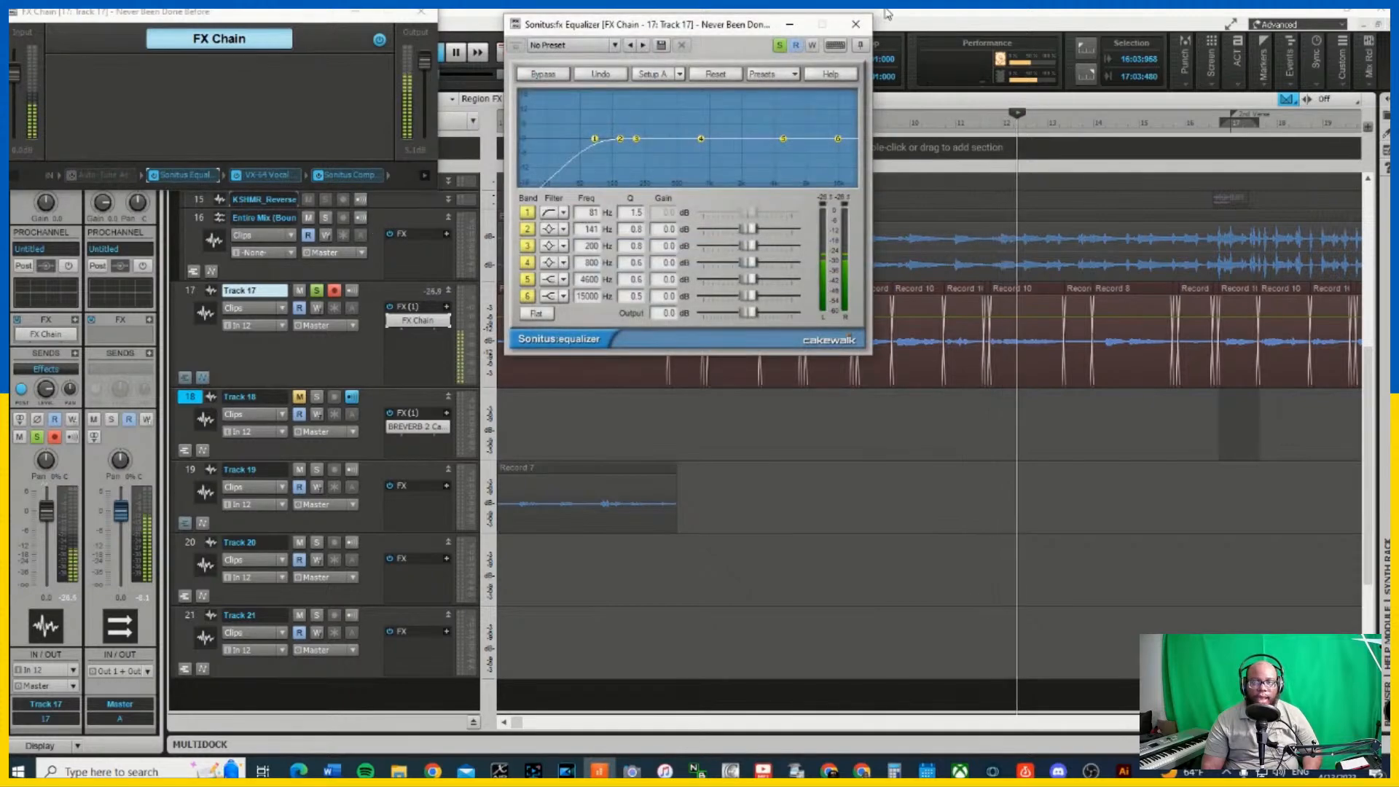
click(856, 25)
In Track 17's VX-64 Vocal Strip, set the DeEsser frequency to 6.20 kHz and depth to 72.5% during playback
double_click(277, 176)
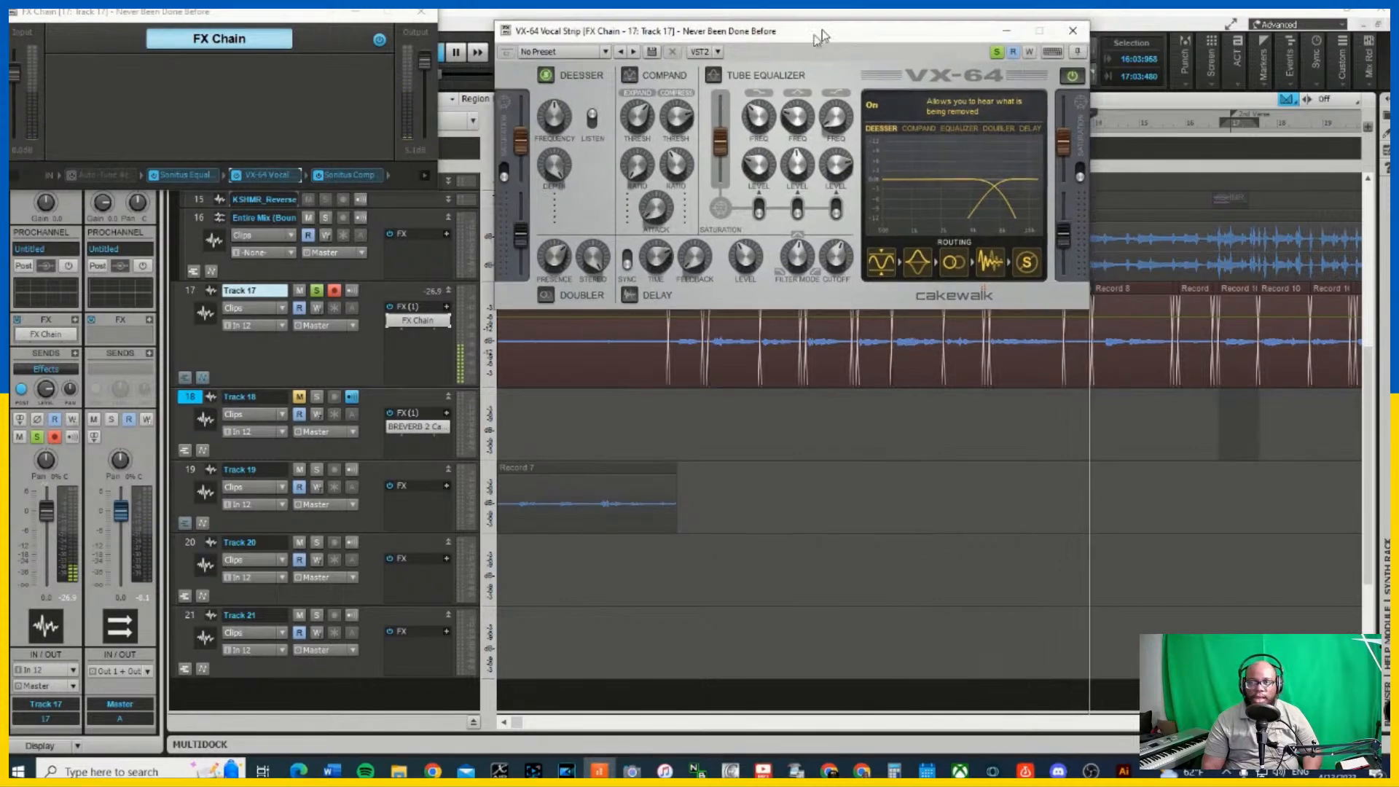
drag(831, 20, 621, 220)
click(859, 129)
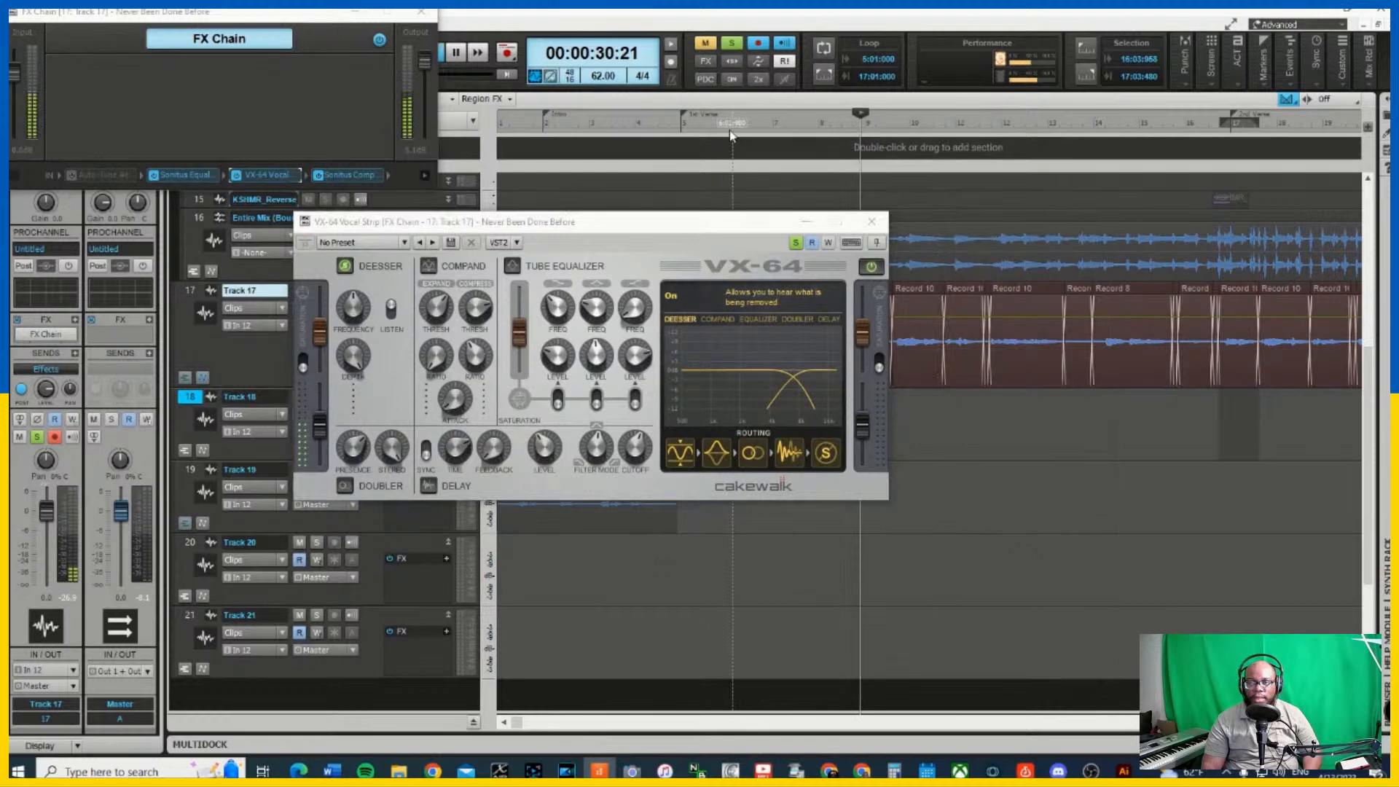
click(348, 308)
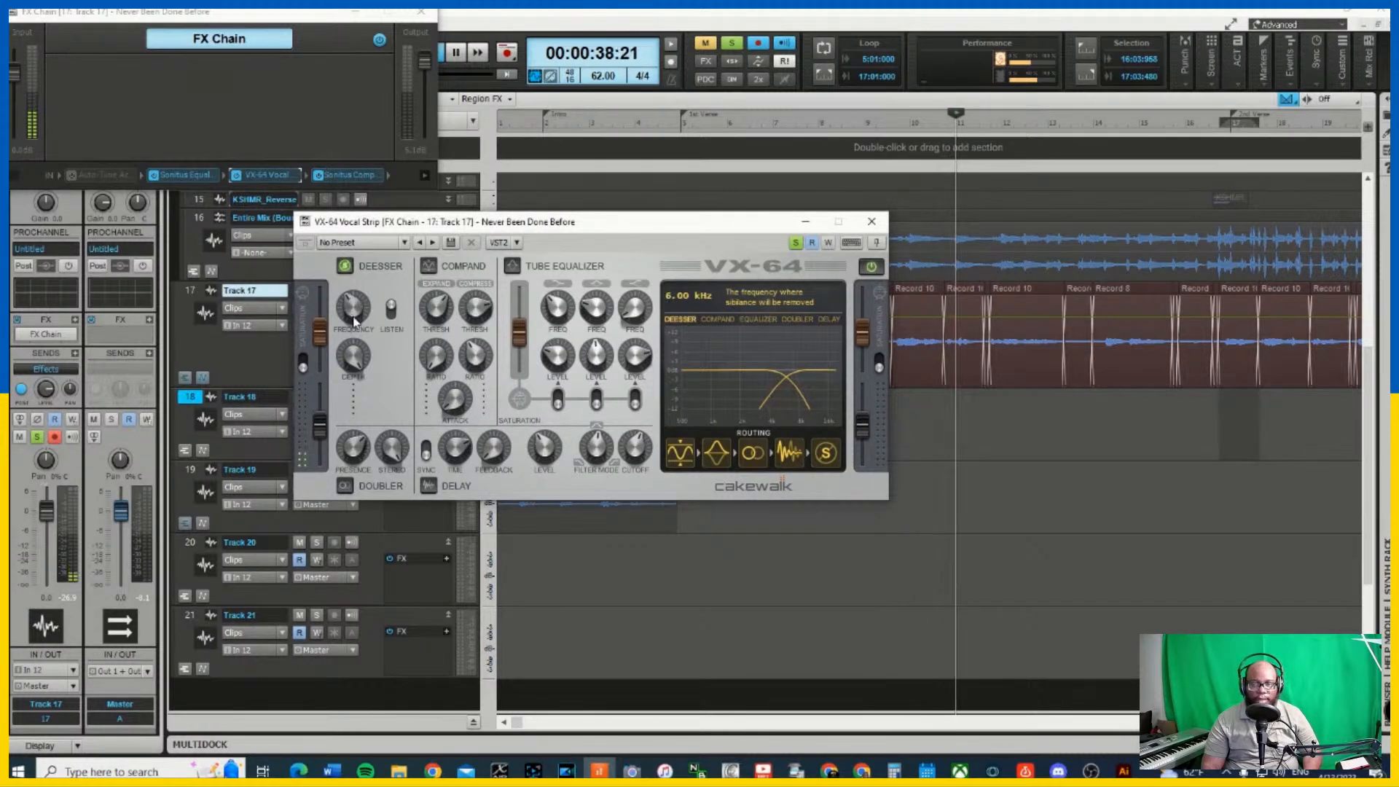
drag(350, 311, 354, 318)
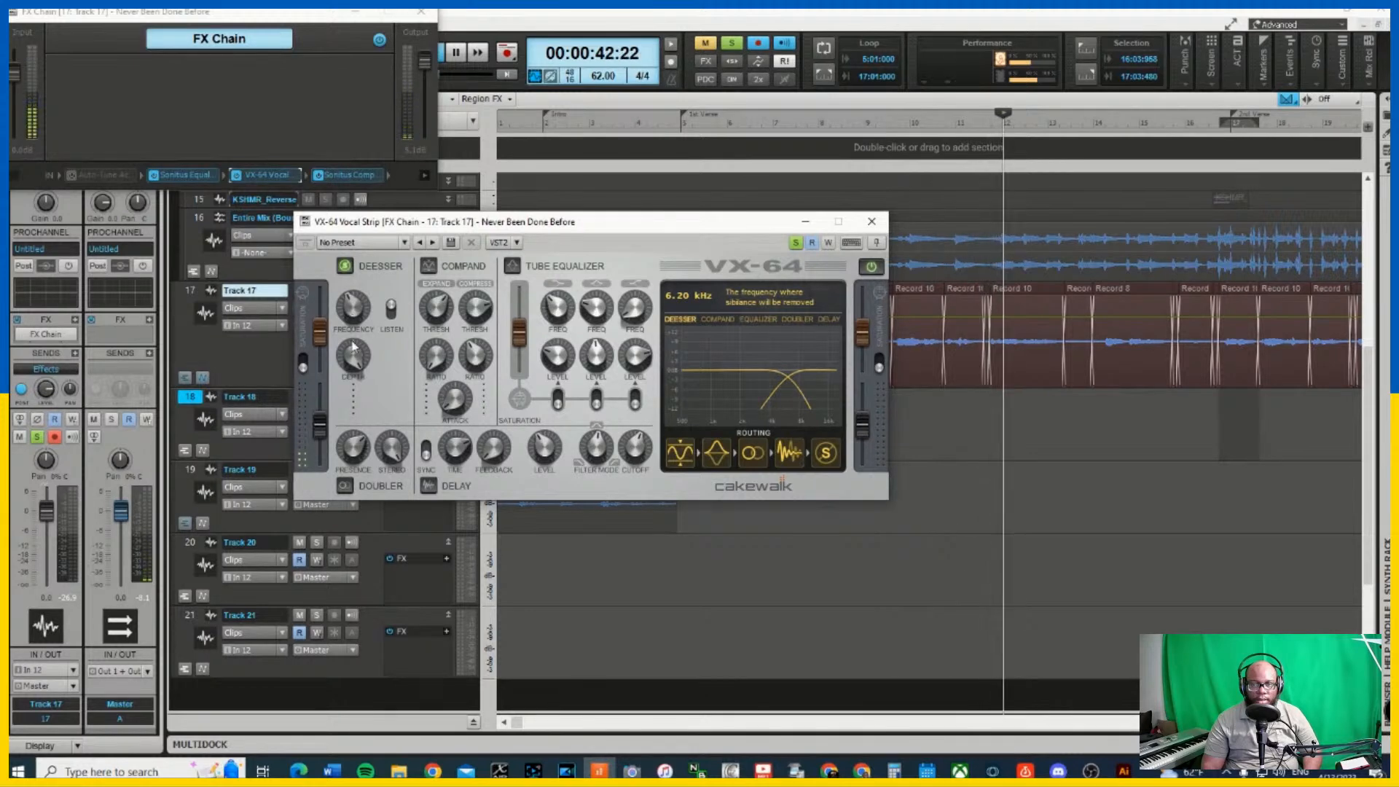
mouse_move(357, 382)
drag(357, 382, 357, 407)
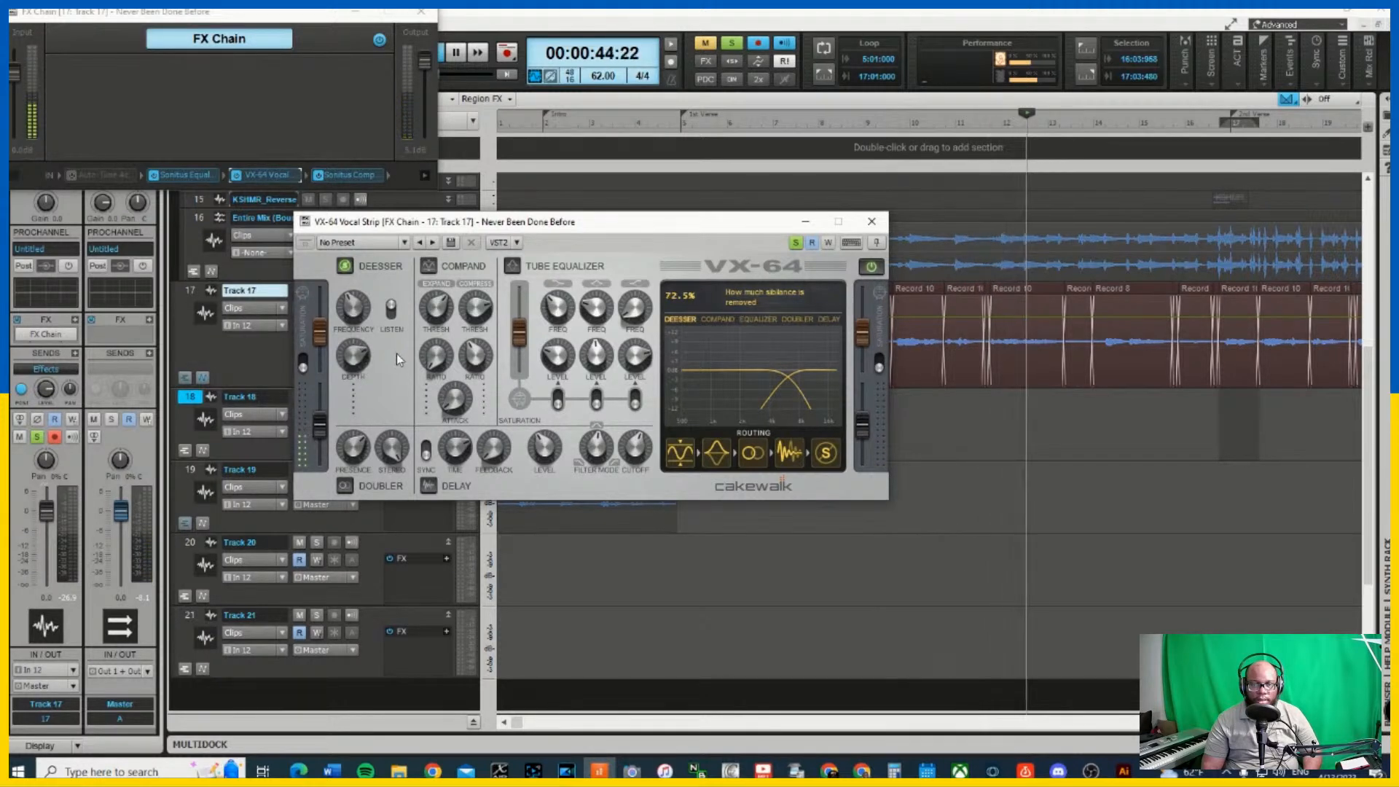
click(872, 221)
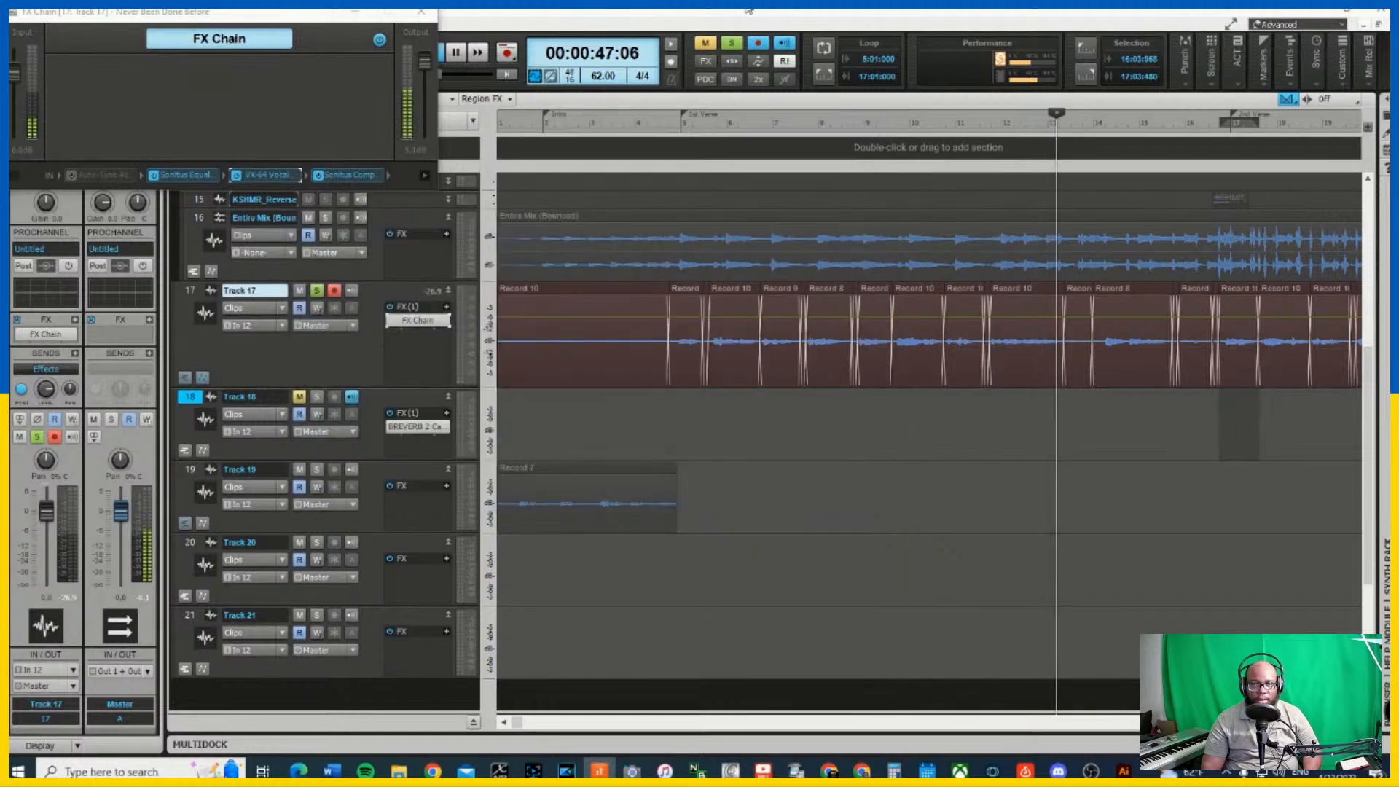
Open the Sonitus Compressor in Track 17's FX Chain and lower its threshold to -23.8 dB while replaying the end of the verse
double_click(348, 175)
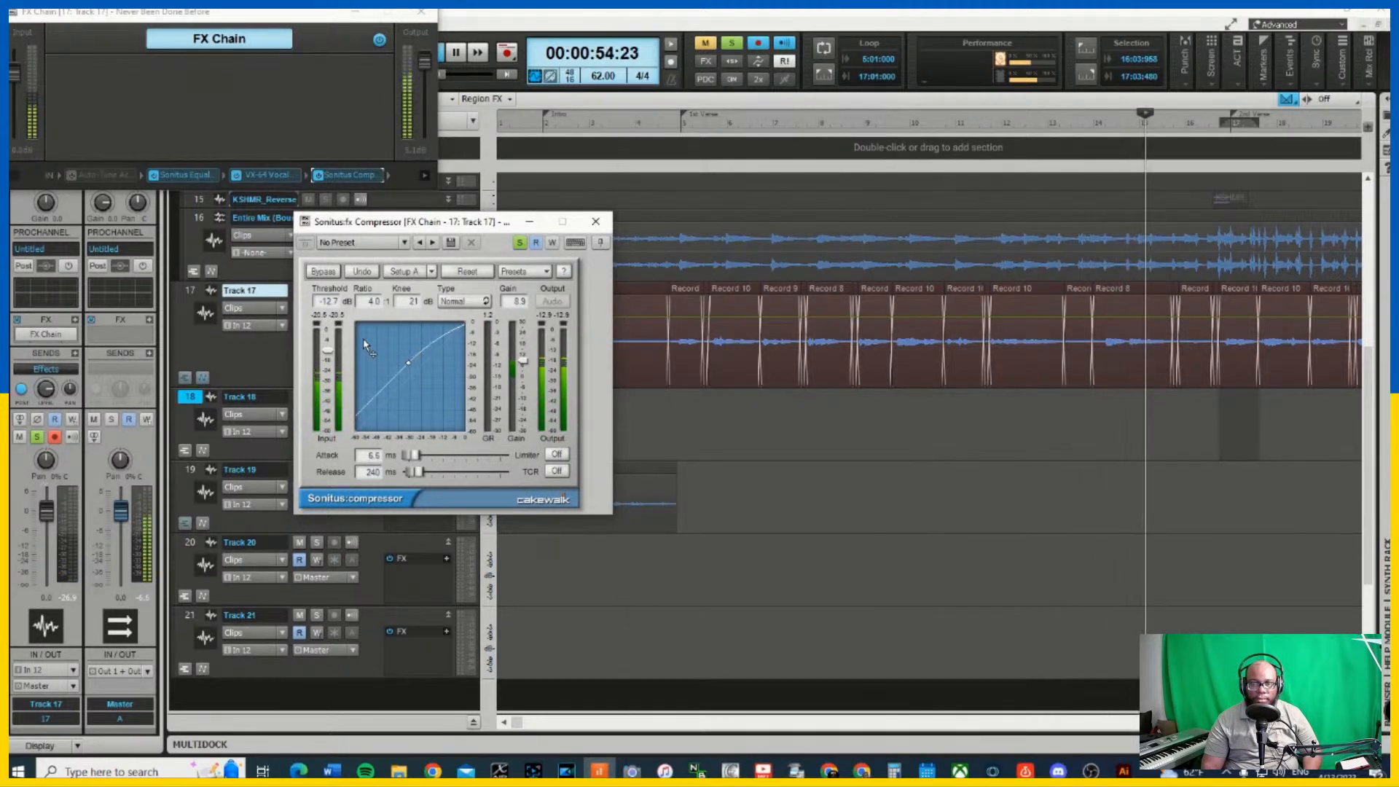
drag(326, 354, 339, 393)
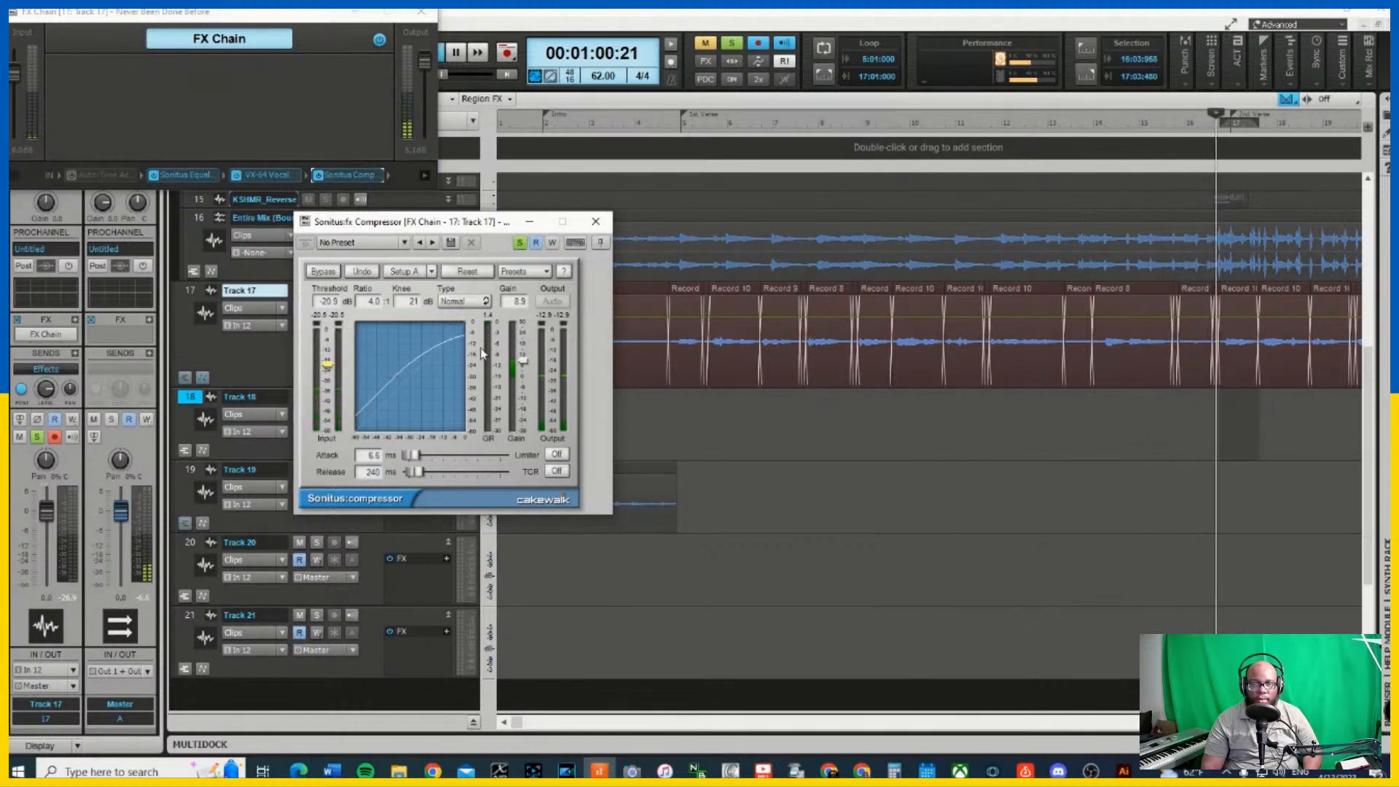
click(1128, 117)
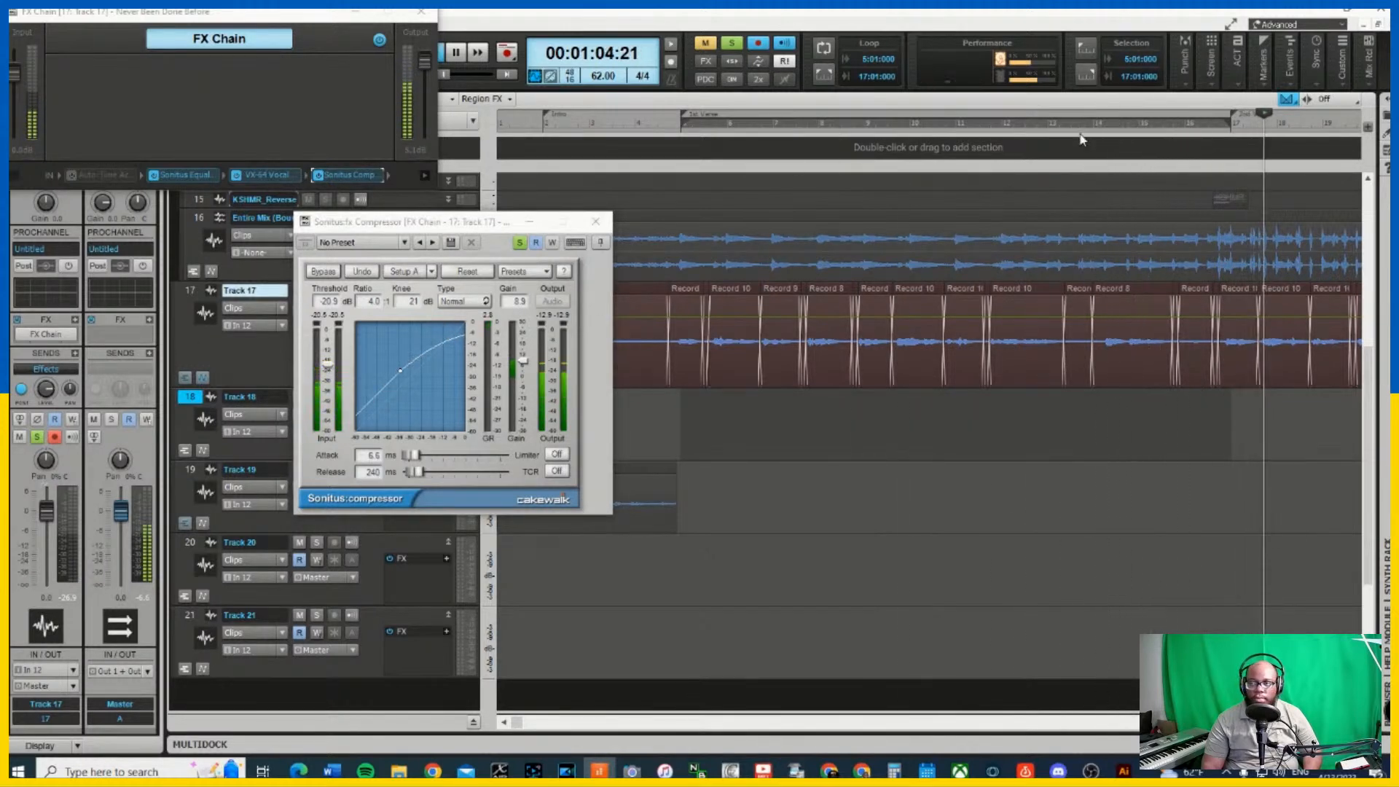
click(1089, 124)
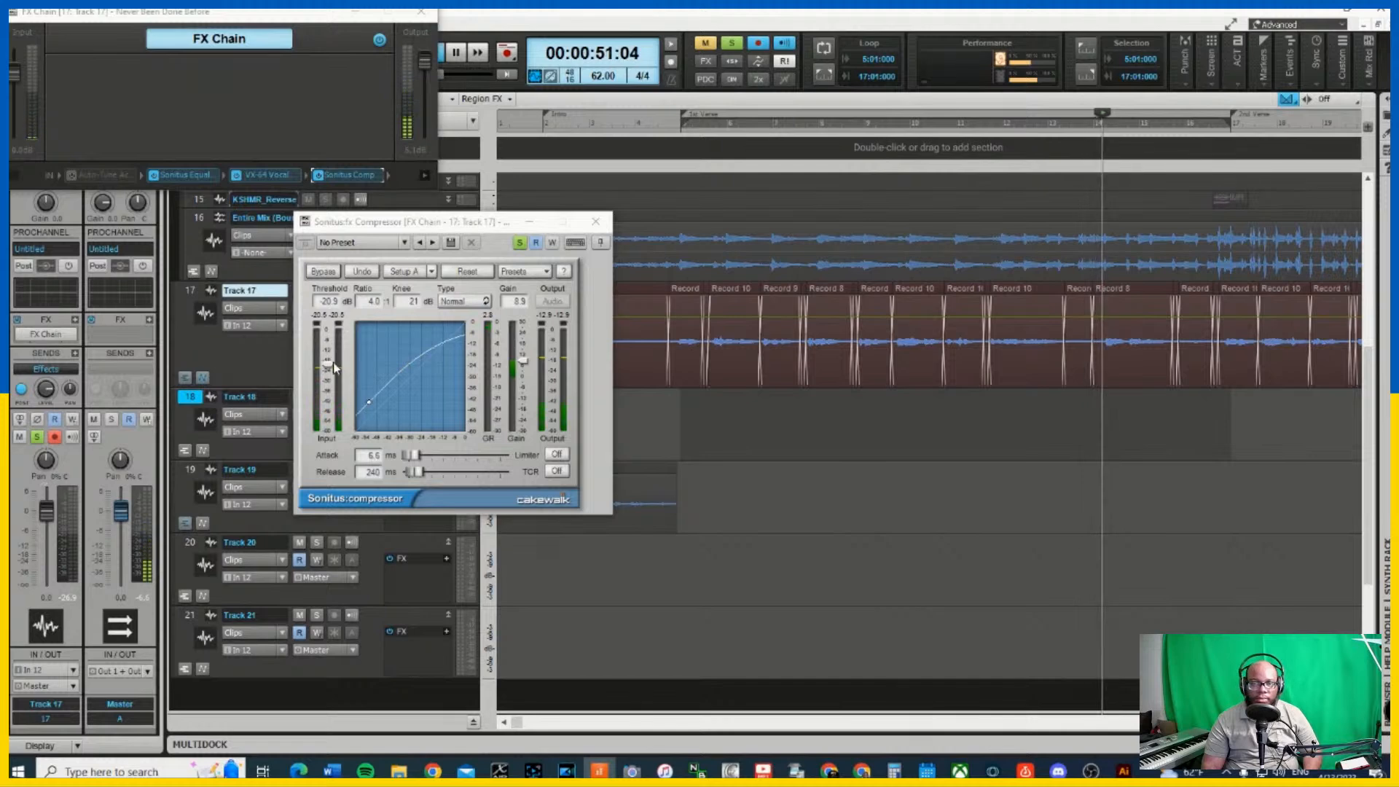
drag(334, 361, 341, 322)
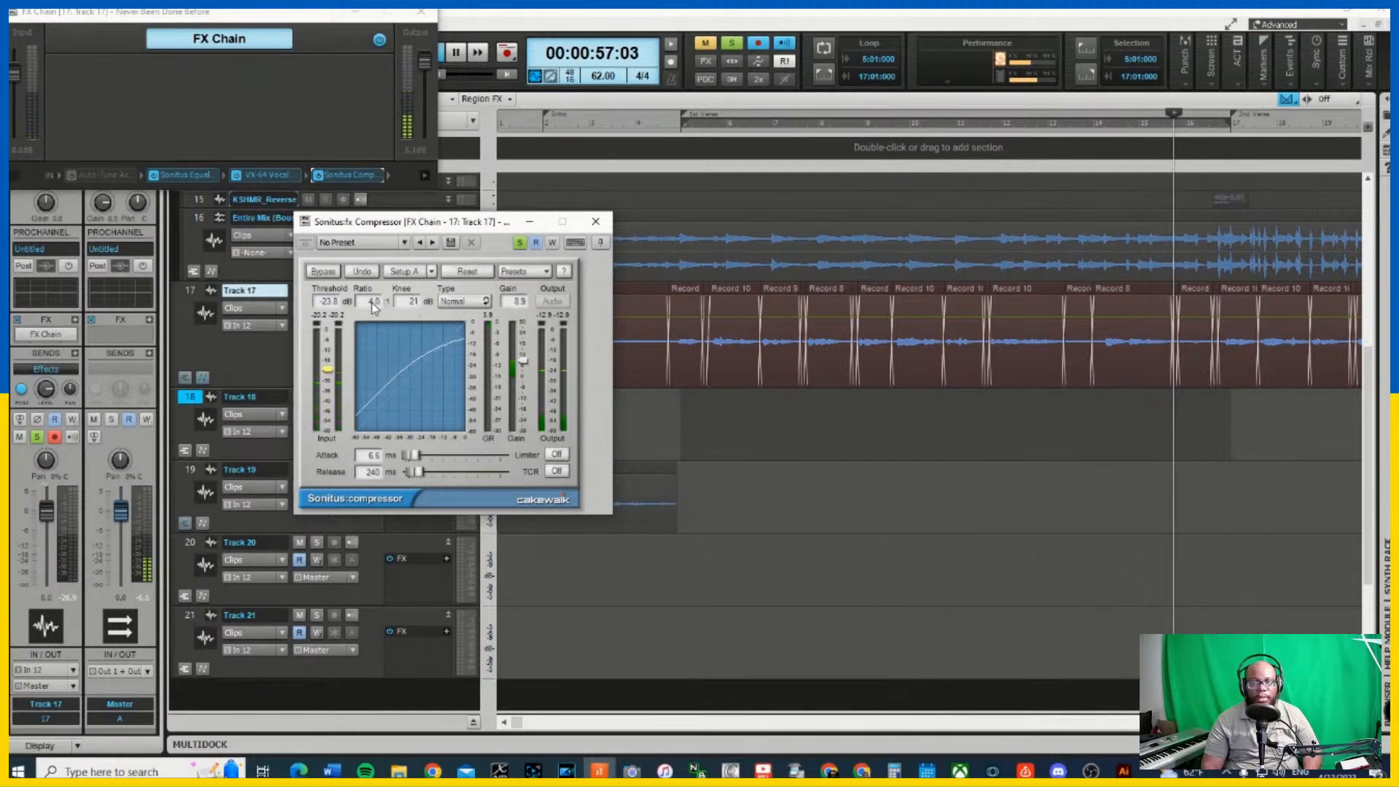
Set the compressor's ratio to 3.2 and attack to 3.5 ms during playback, and close the plug-in
drag(377, 298, 368, 306)
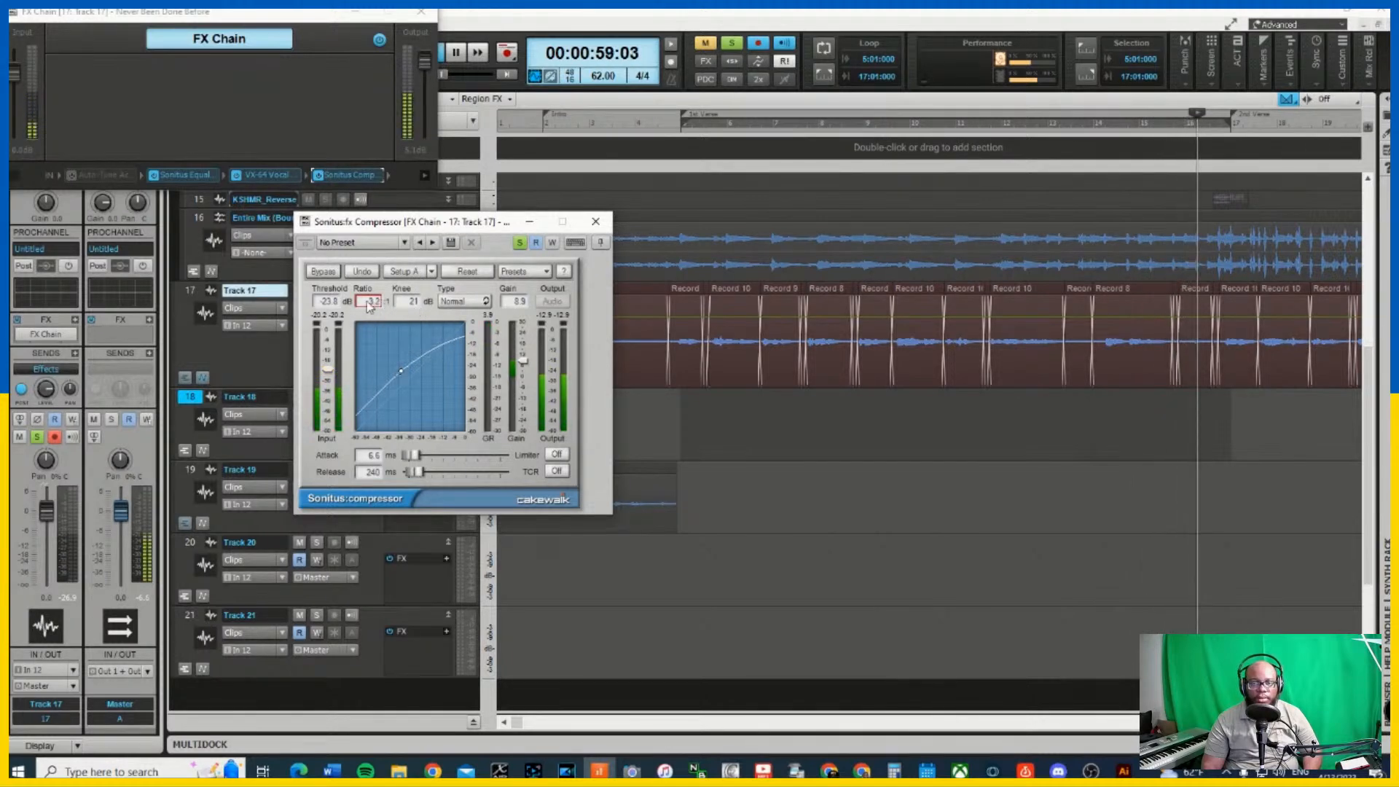
drag(414, 454, 420, 473)
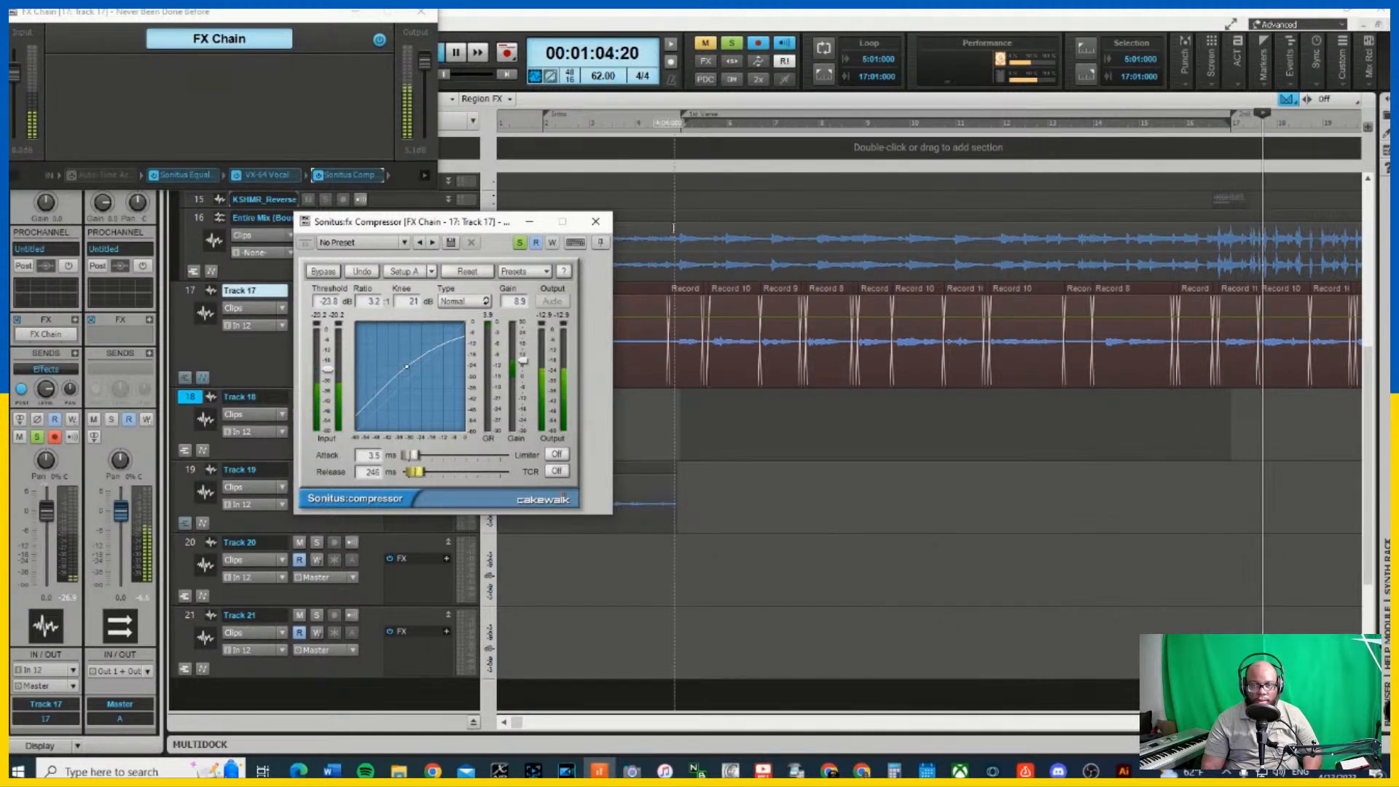
click(595, 220)
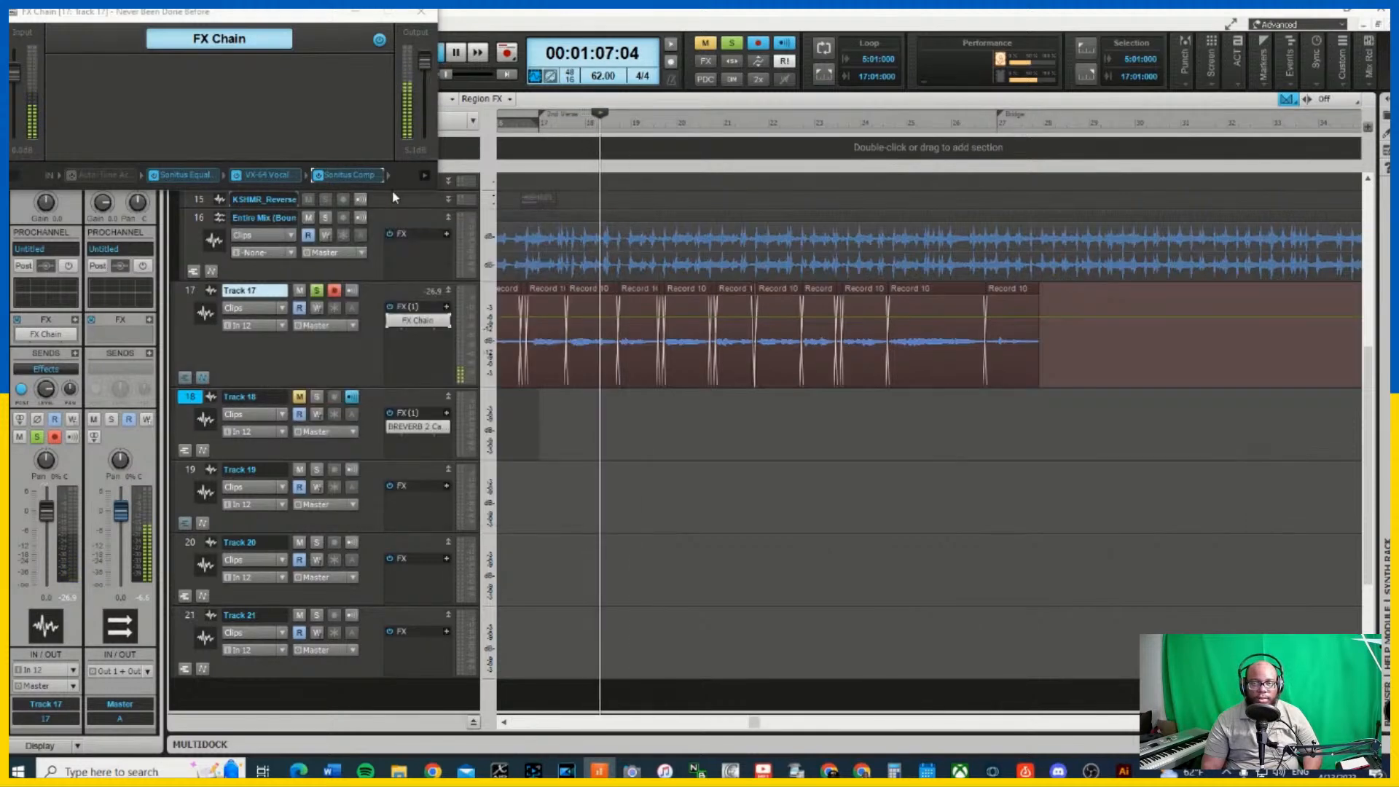
In the FX Chain's second Sonitus Equalizer, set band 5 gain to 5.0 dB, band 3 to 387 Hz/-6.3 dB and band 2 to 99 Hz/-4.1 dB
click(425, 175)
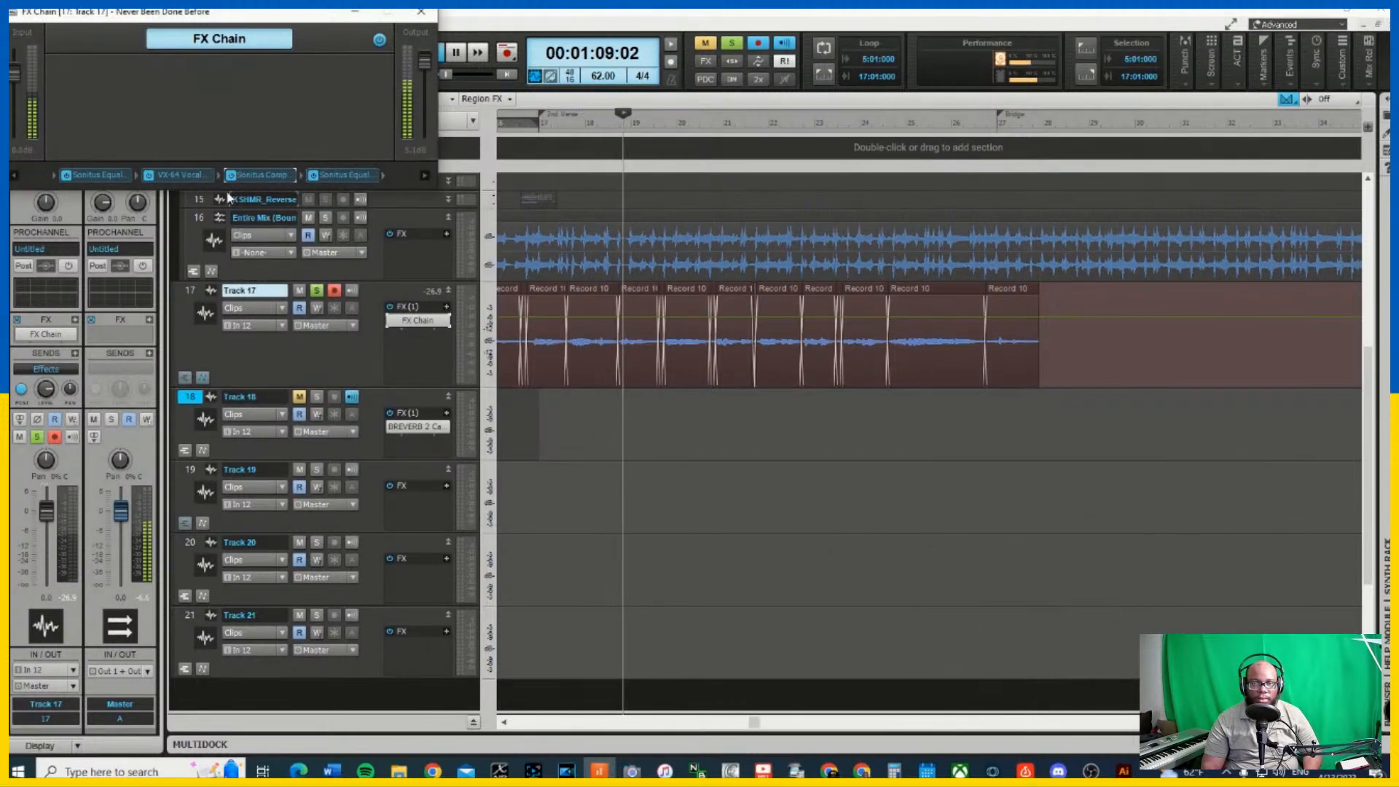
double_click(109, 177)
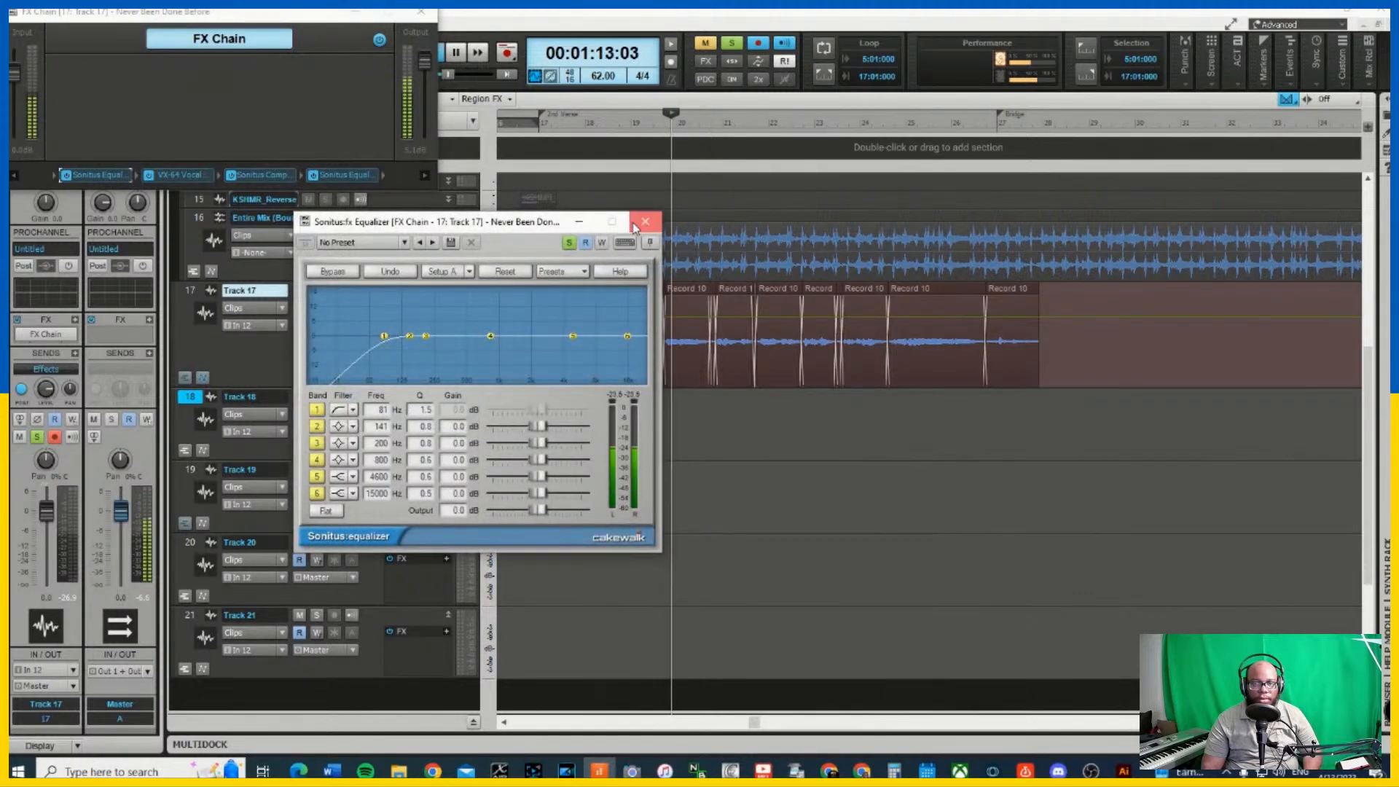
click(644, 222)
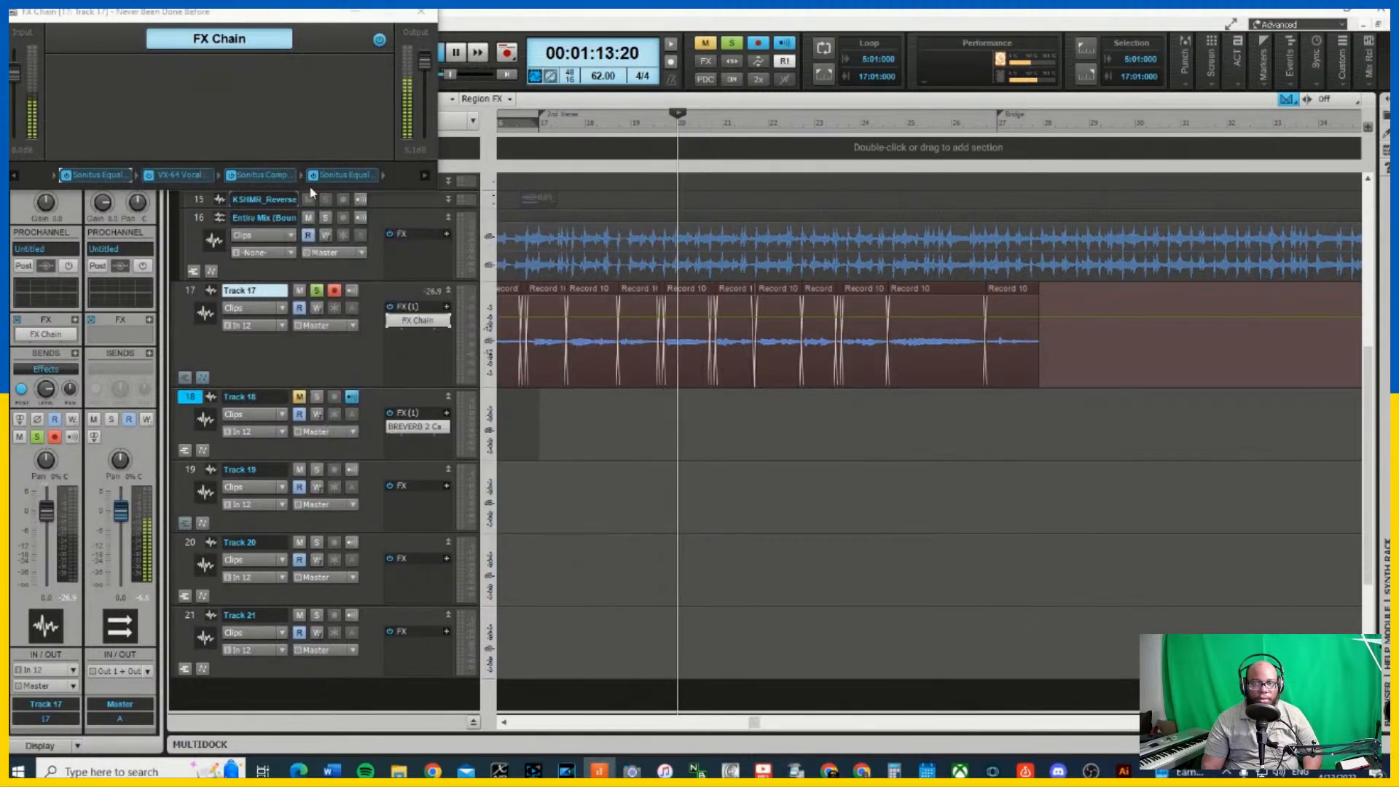
double_click(346, 175)
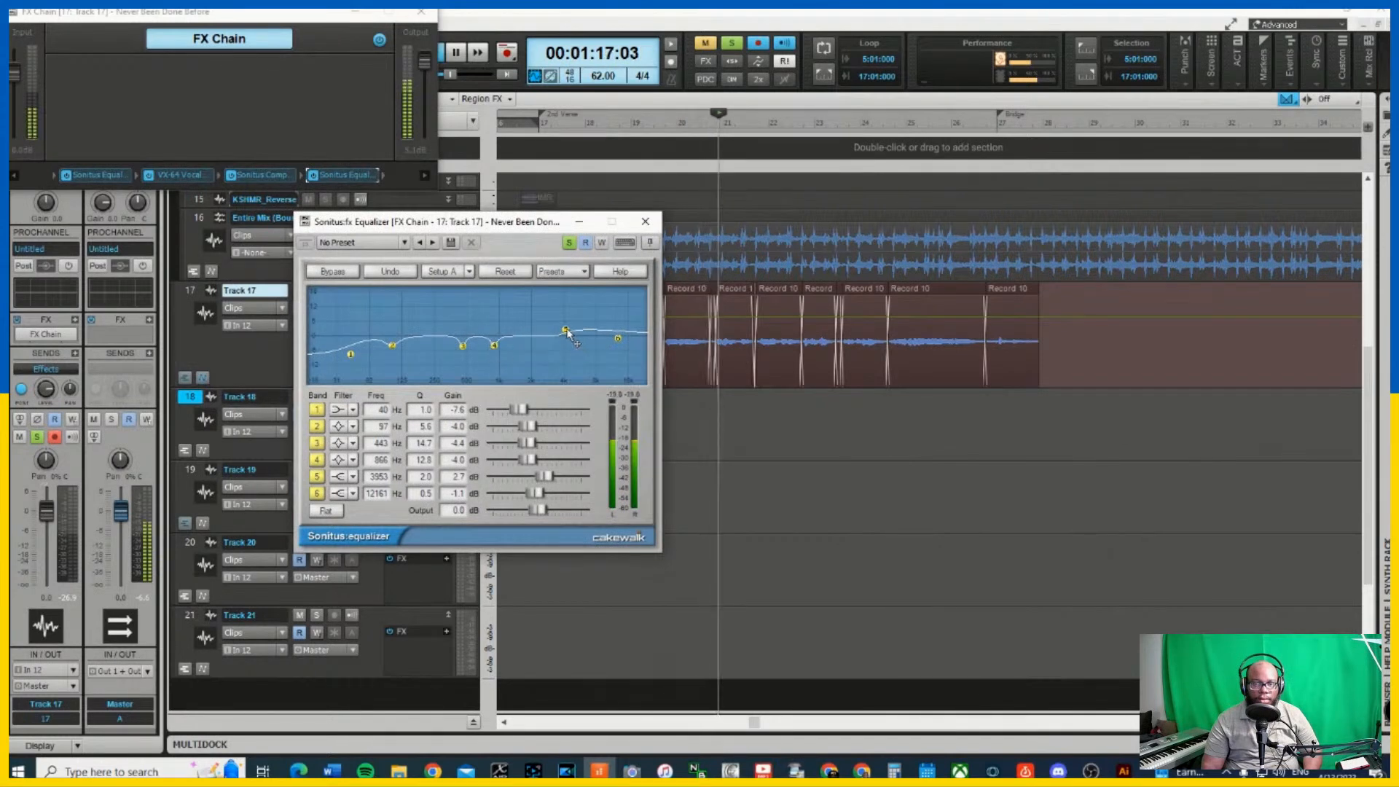
drag(567, 332, 566, 323)
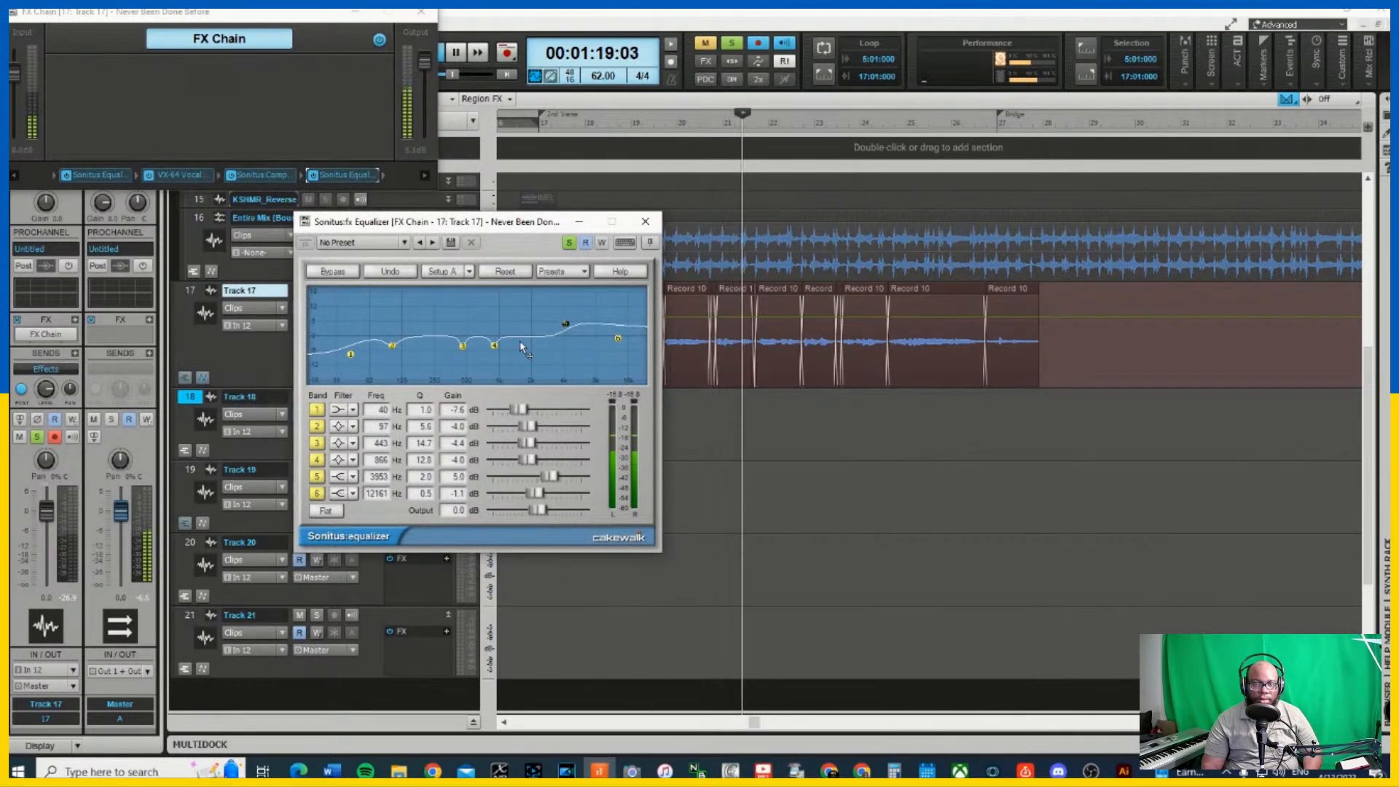
drag(459, 344, 393, 345)
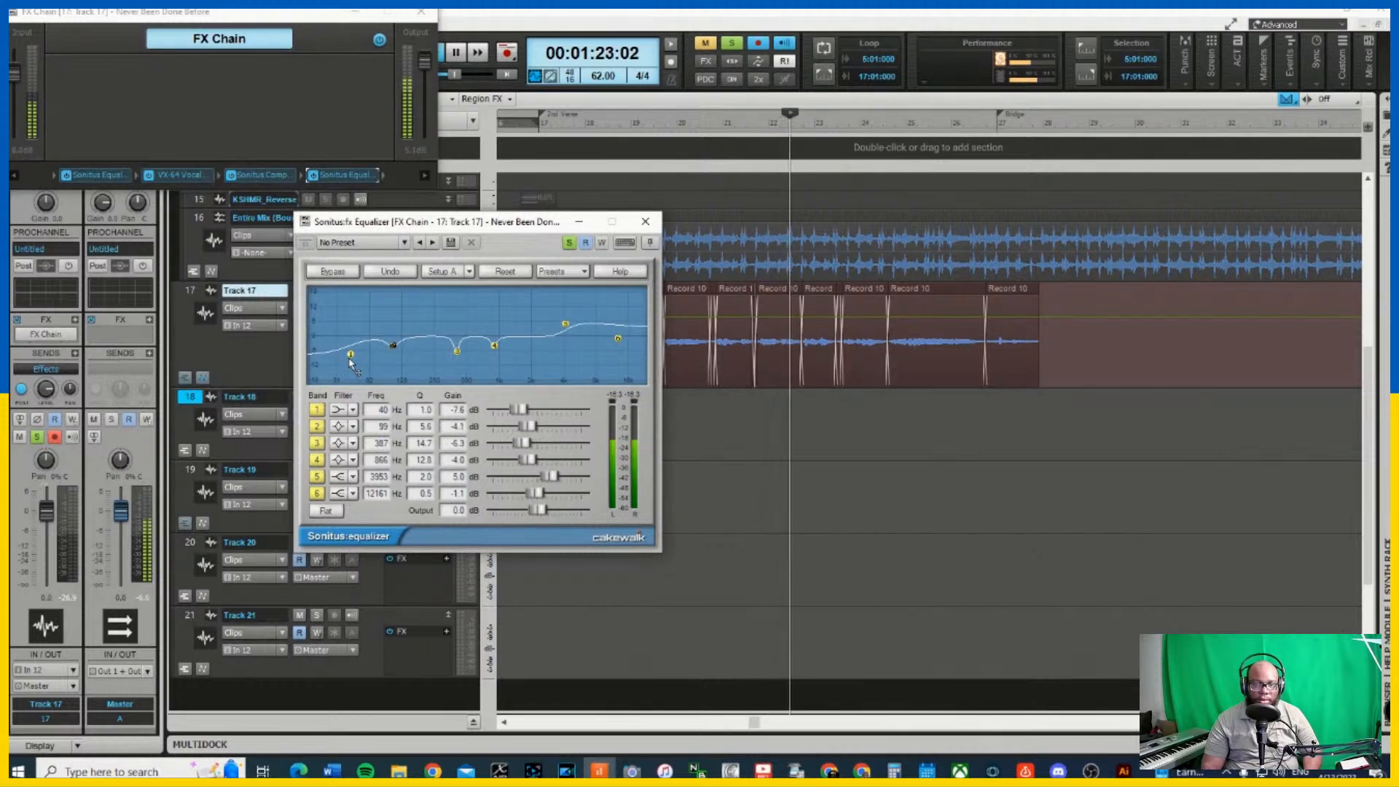
click(645, 221)
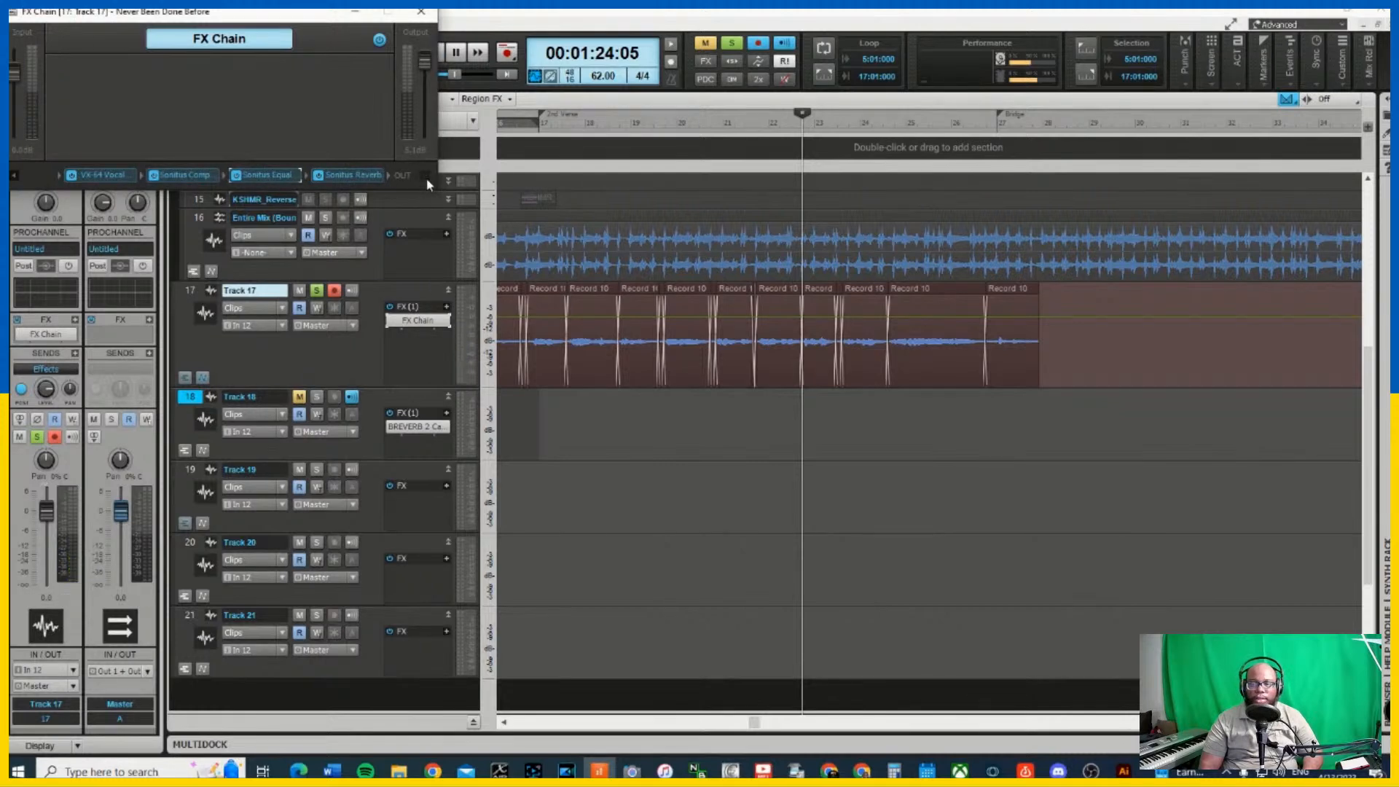
In the chain's Sonitus Reverb, set E.R. to -22.7 dB and Reverb to -7.7 dB, and close the plug-in and the FX Chain
double_click(347, 177)
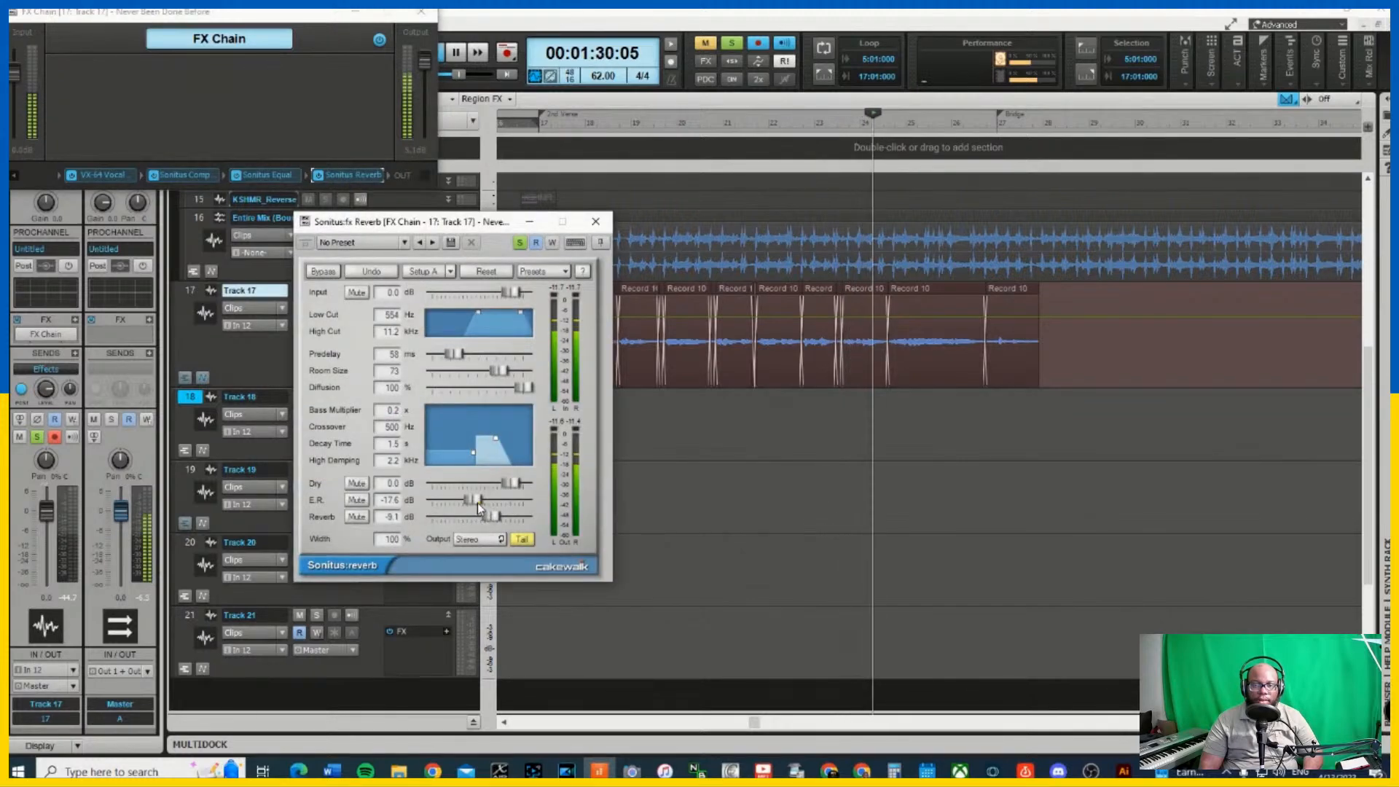
mouse_move(478, 502)
mouse_down()
mouse_move(440, 494)
mouse_move(494, 522)
mouse_up()
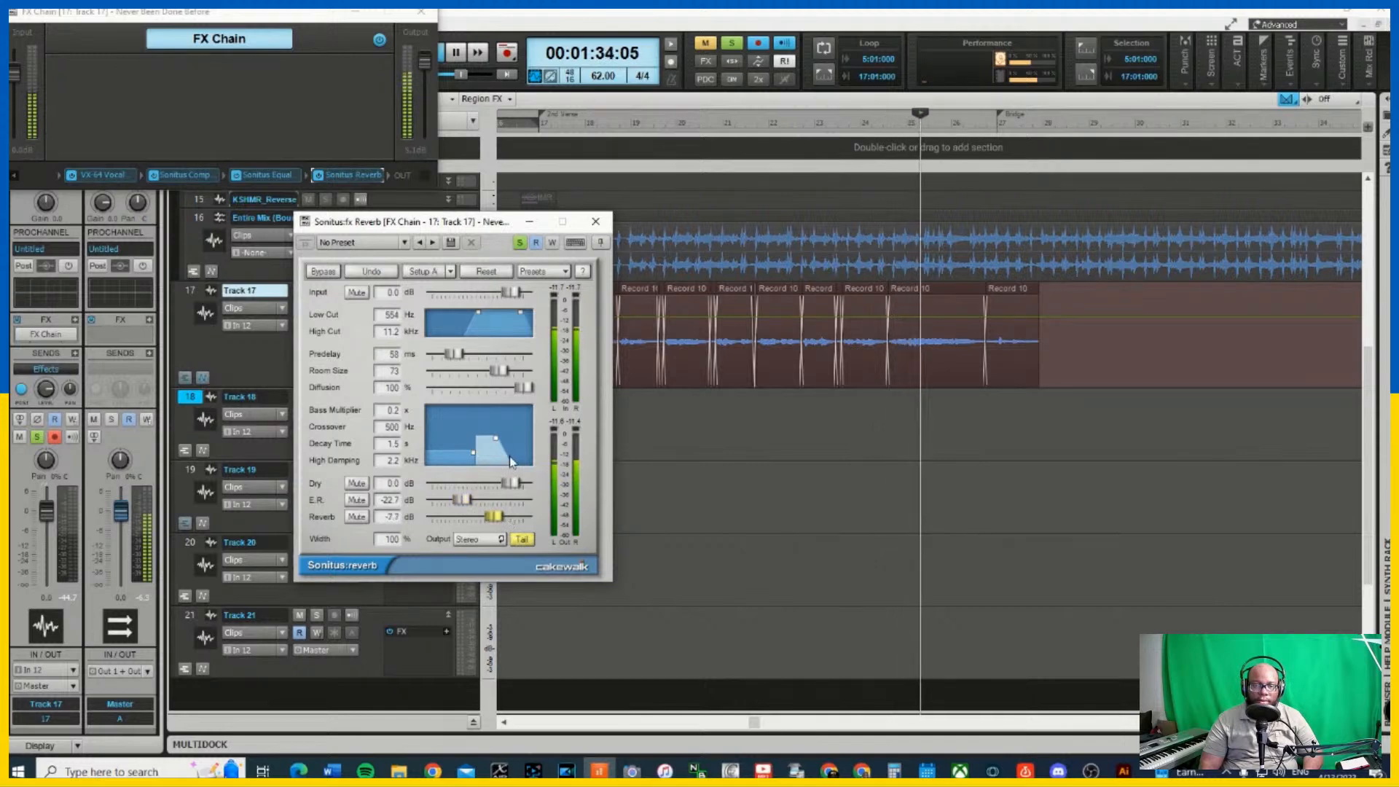
click(595, 222)
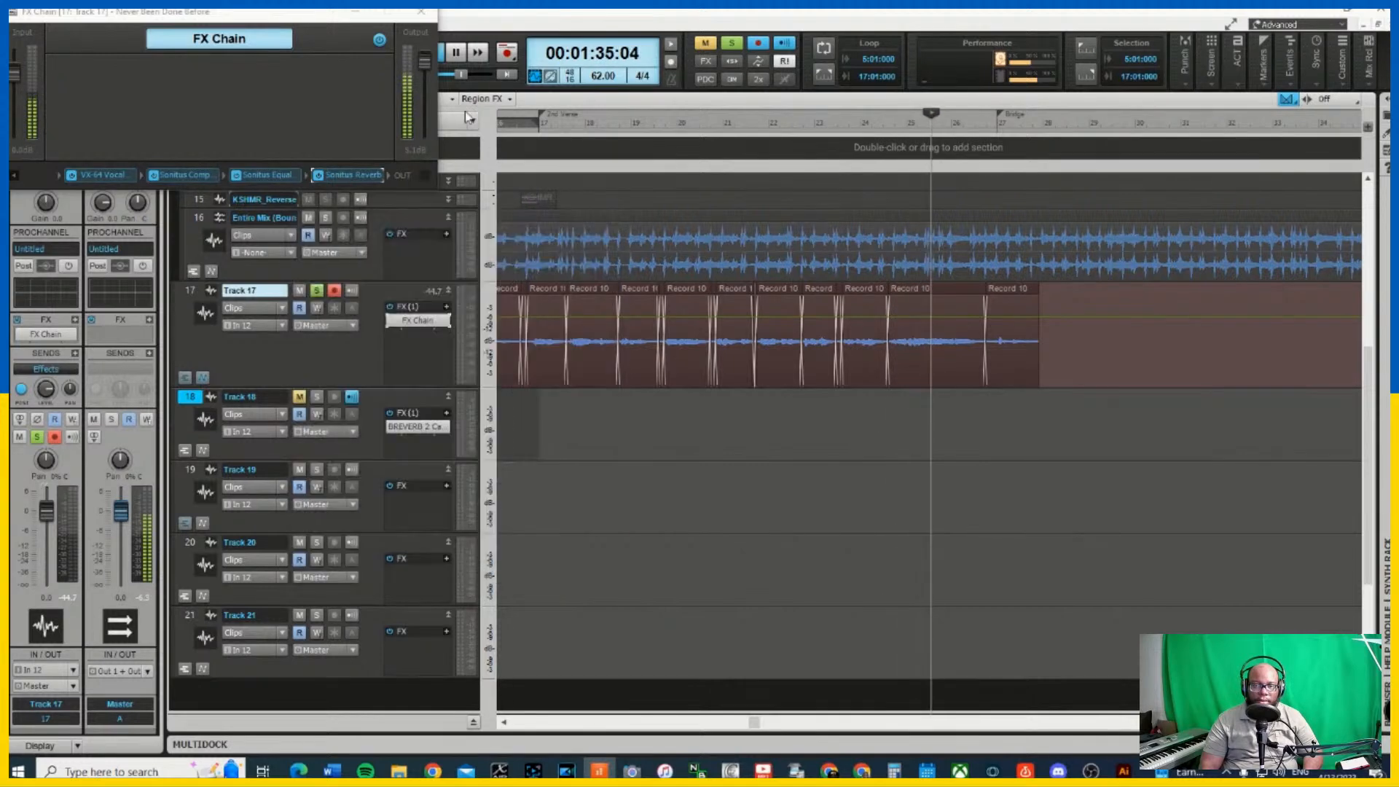
click(421, 12)
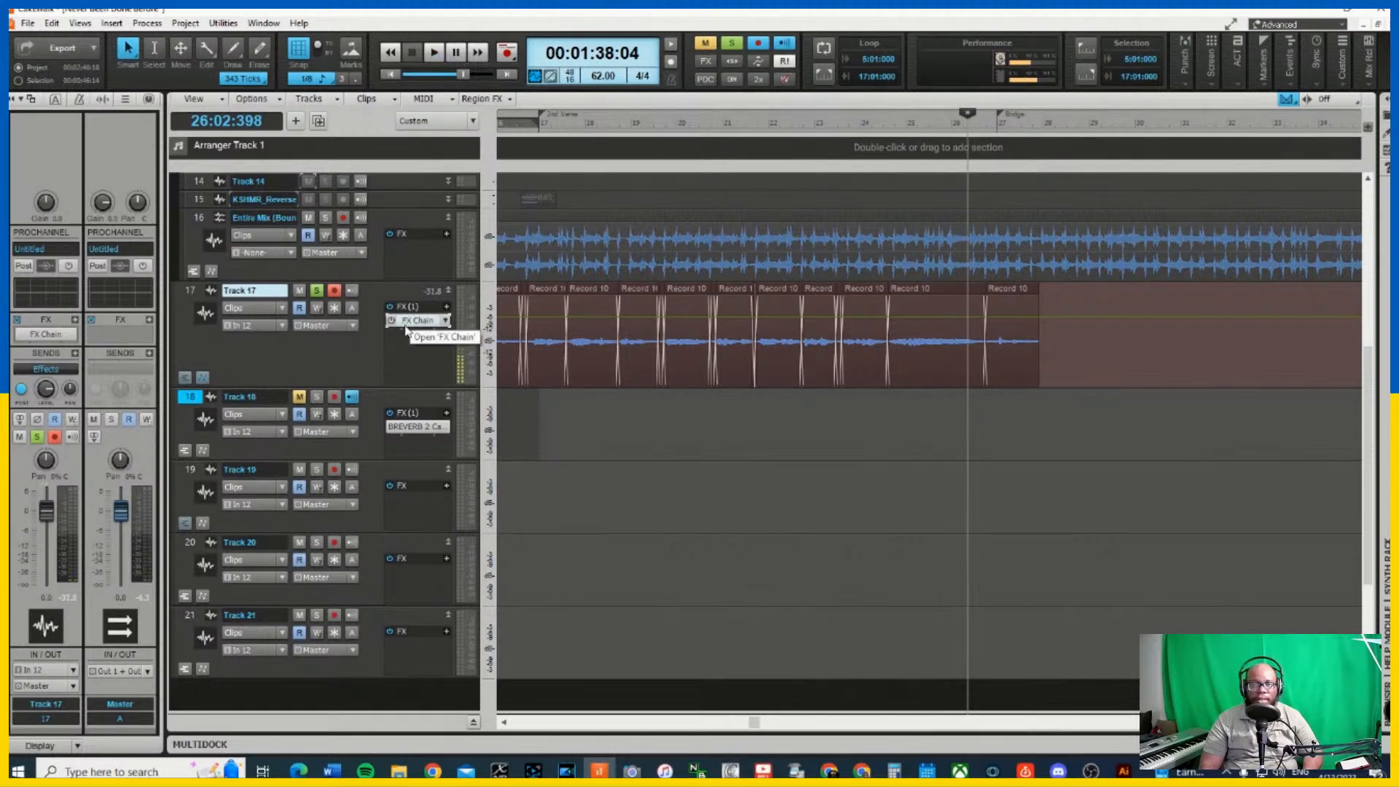
Unsolo Track 17 to play the end of the second verse with the full mix, and trim the end of the track's last clip
click(317, 290)
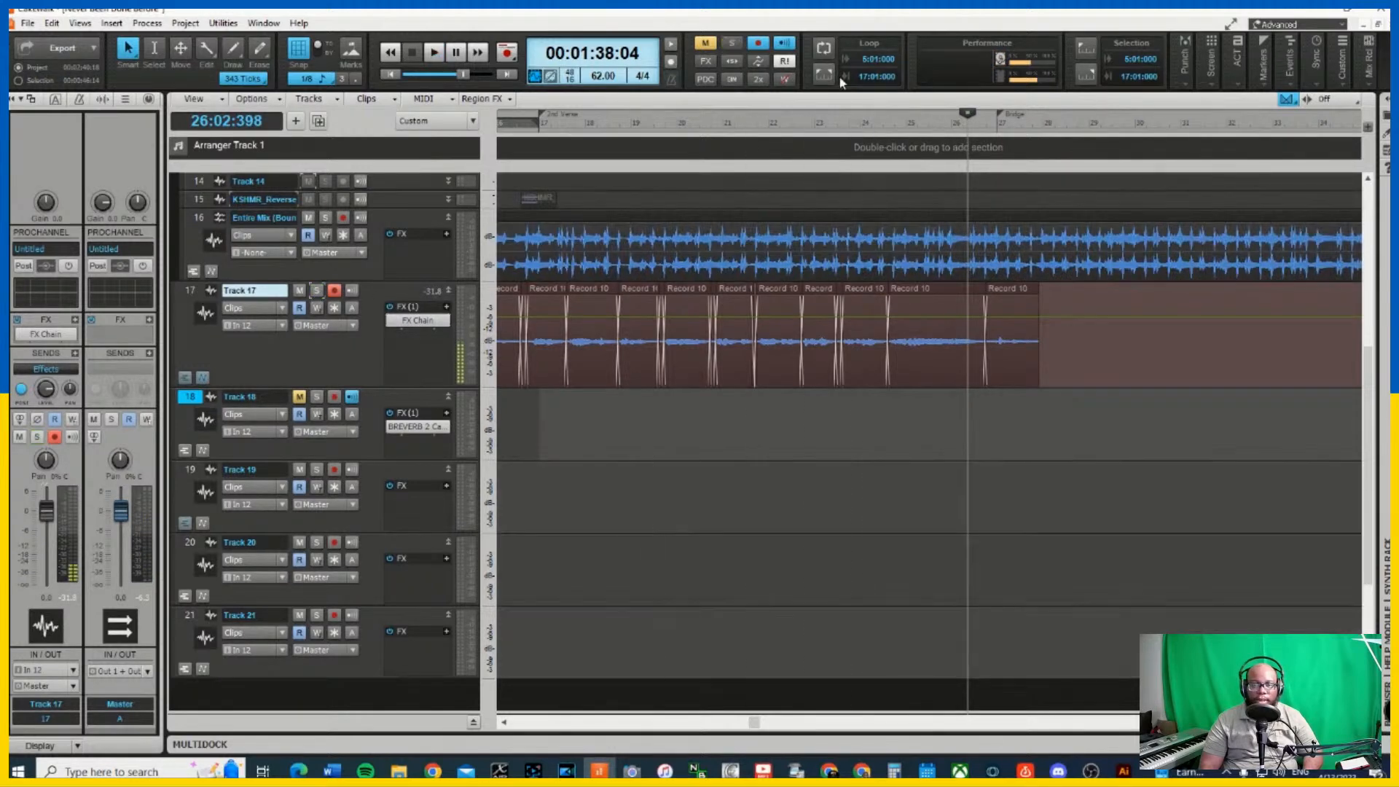
click(777, 124)
key(space)
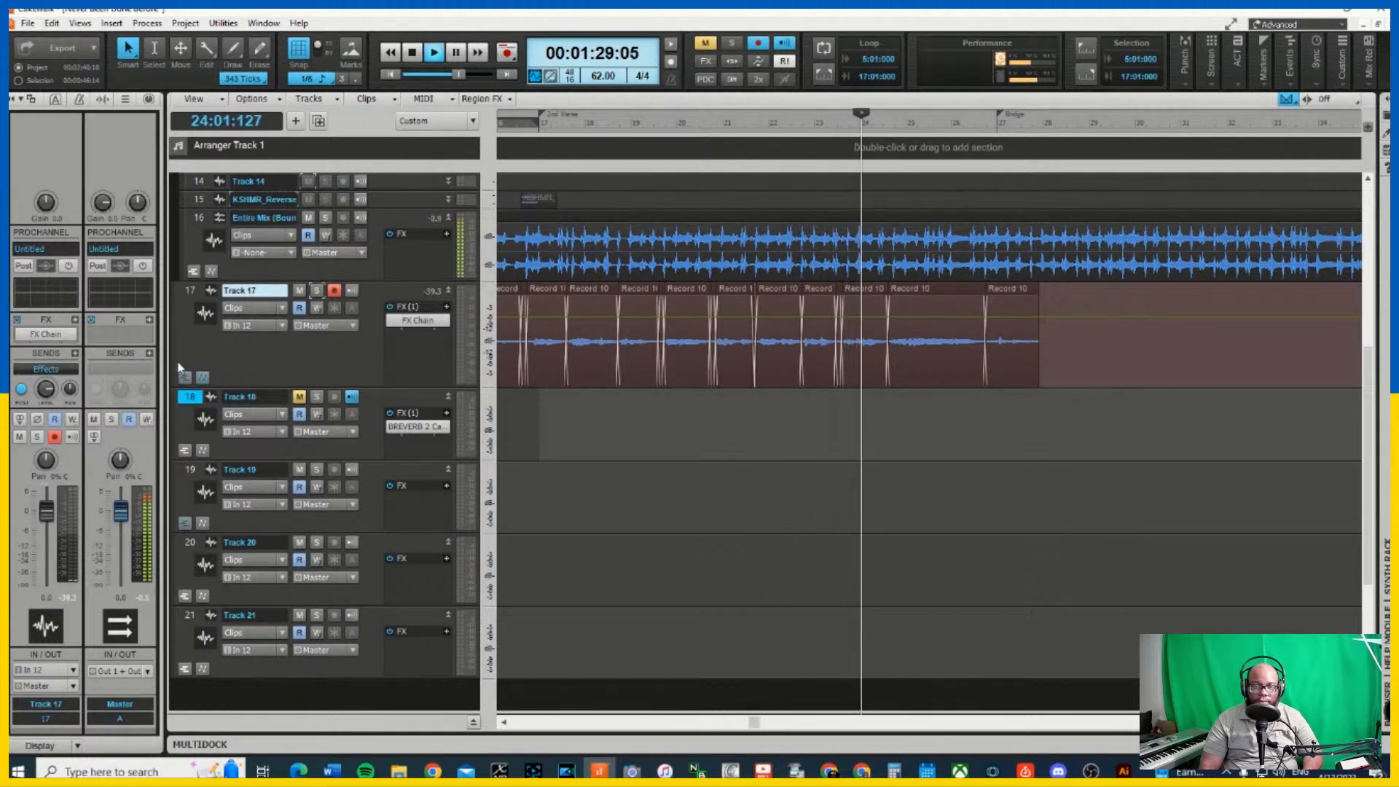
click(197, 221)
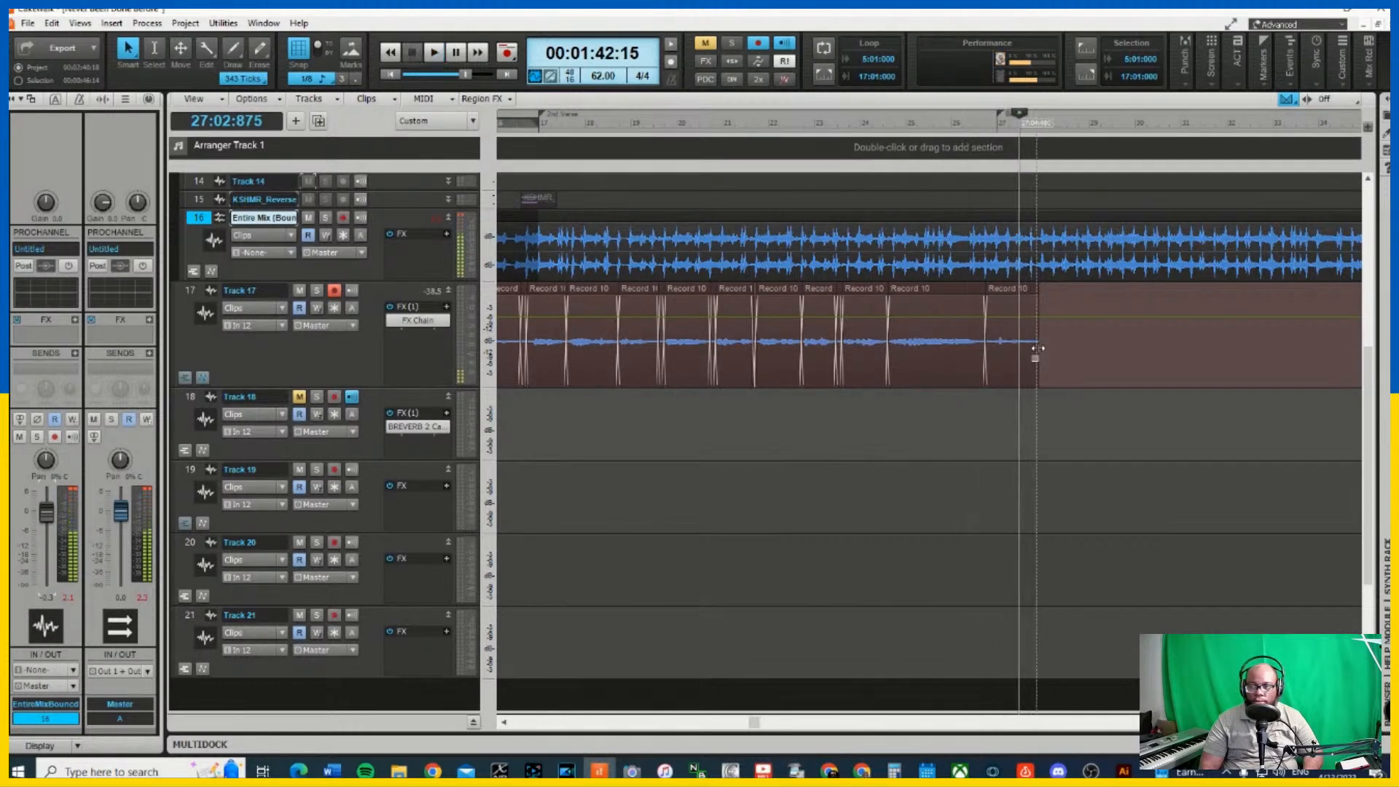
drag(1038, 351, 986, 362)
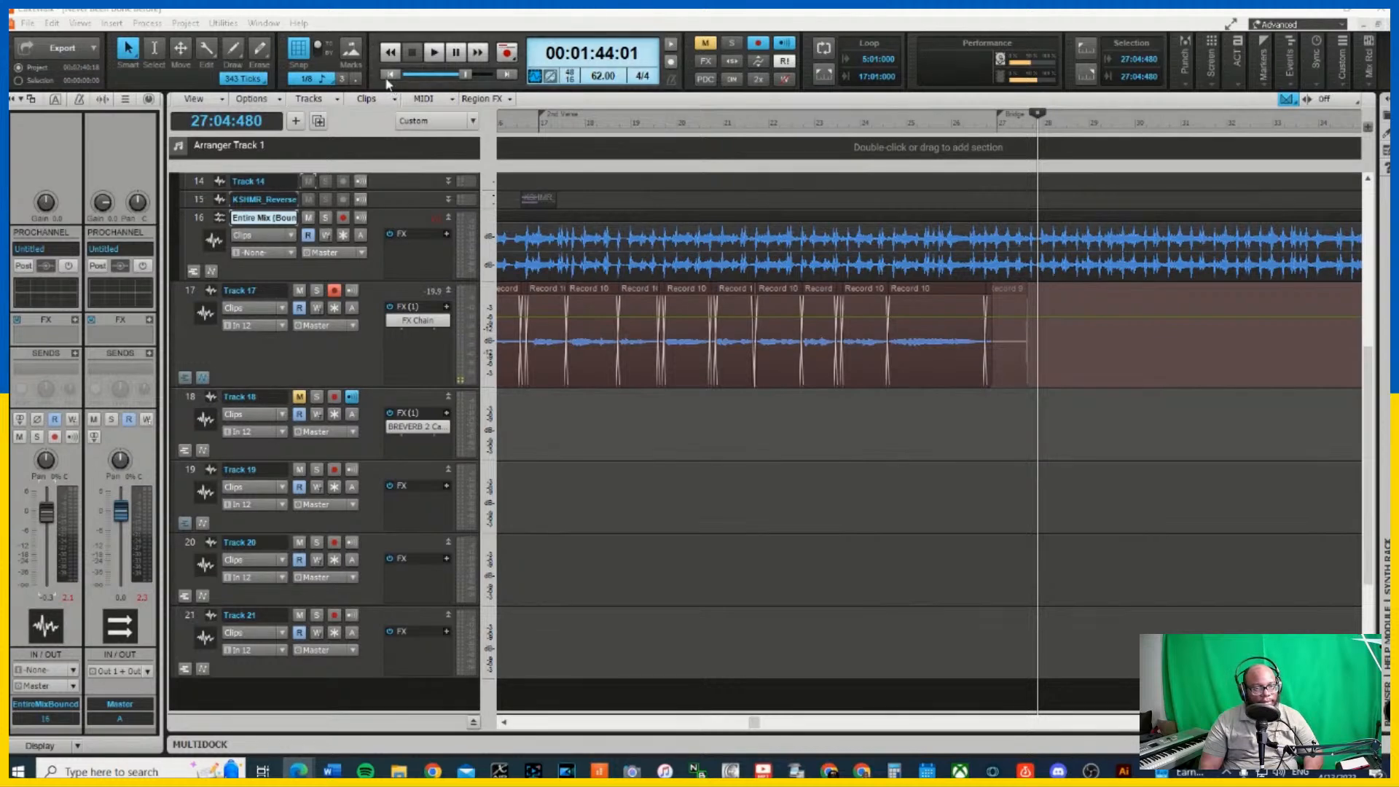
Return to the start of the project and briefly play the opening bar
click(389, 78)
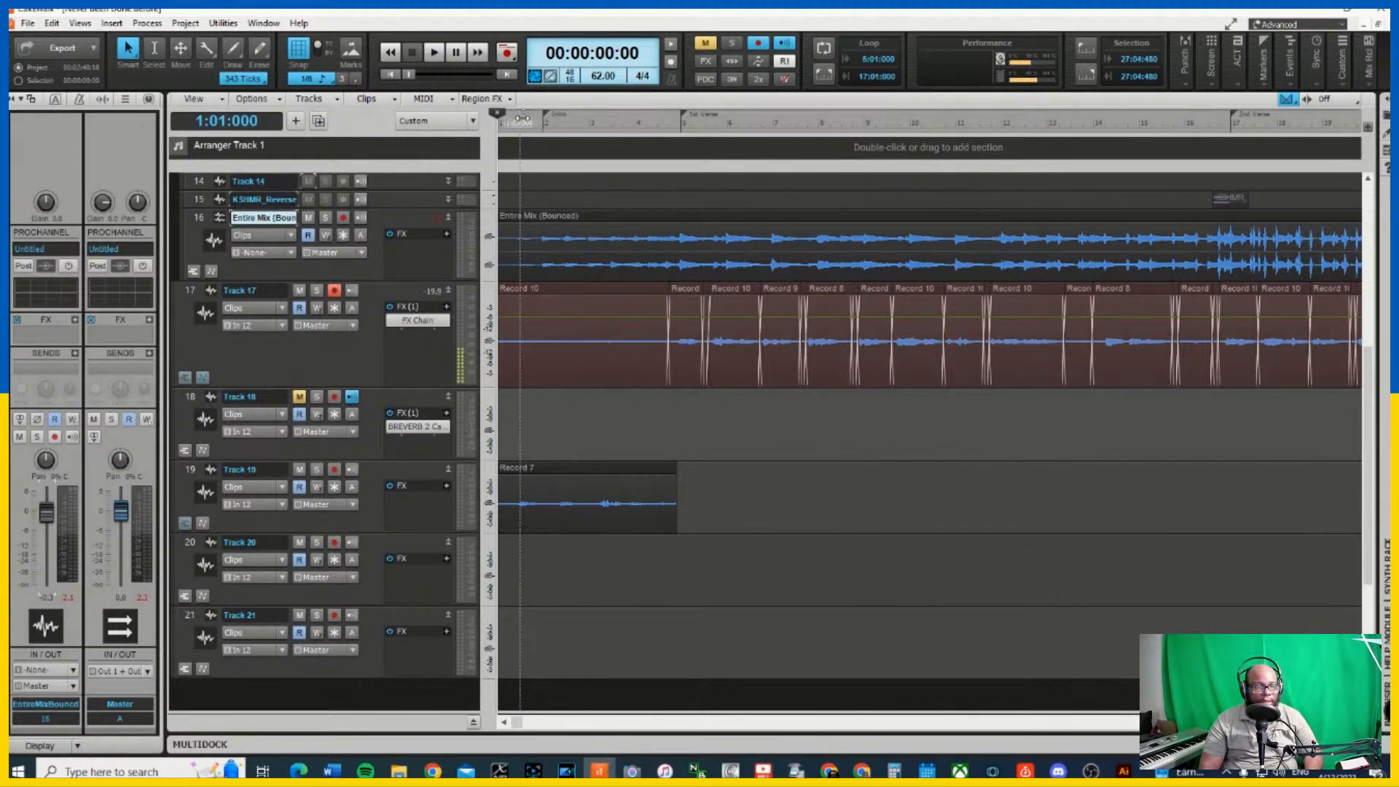
click(521, 113)
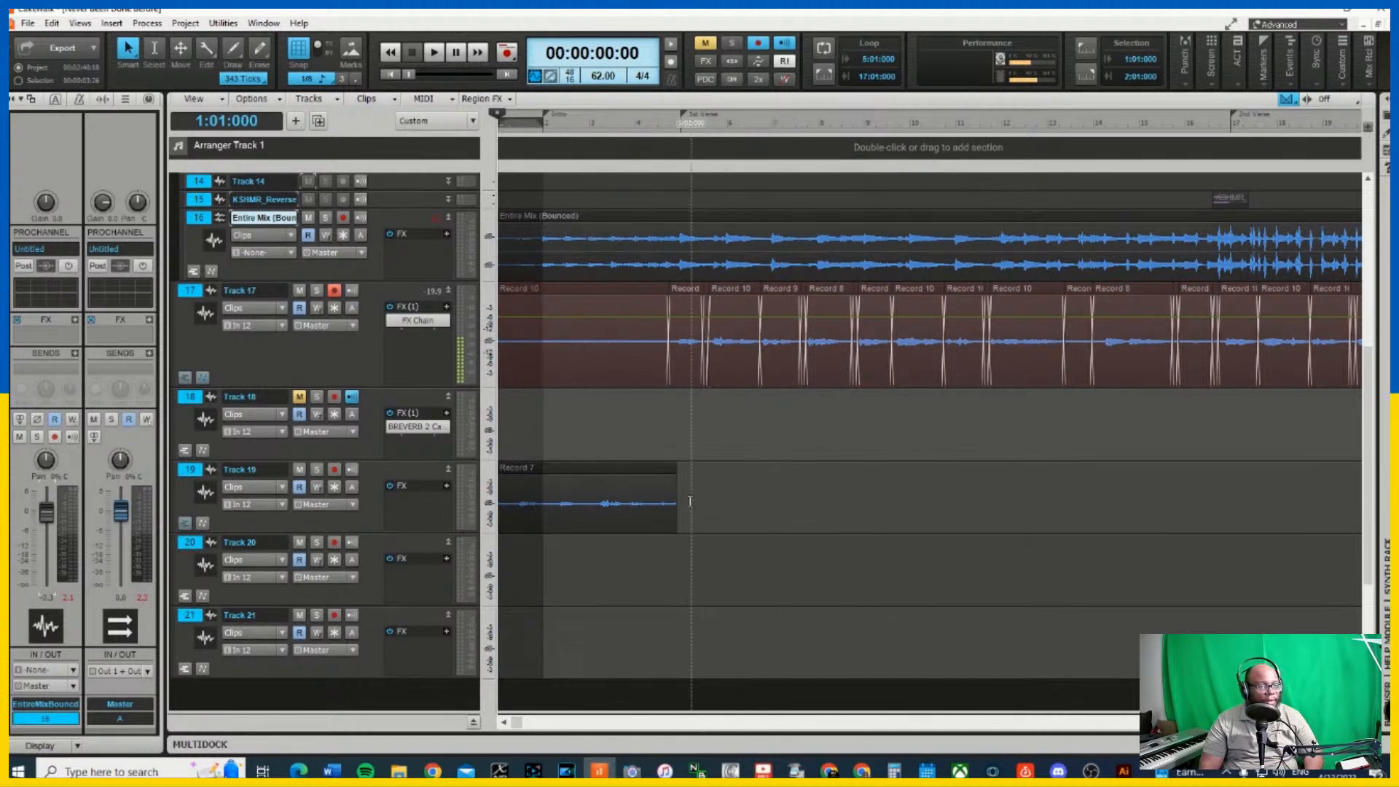
key(space)
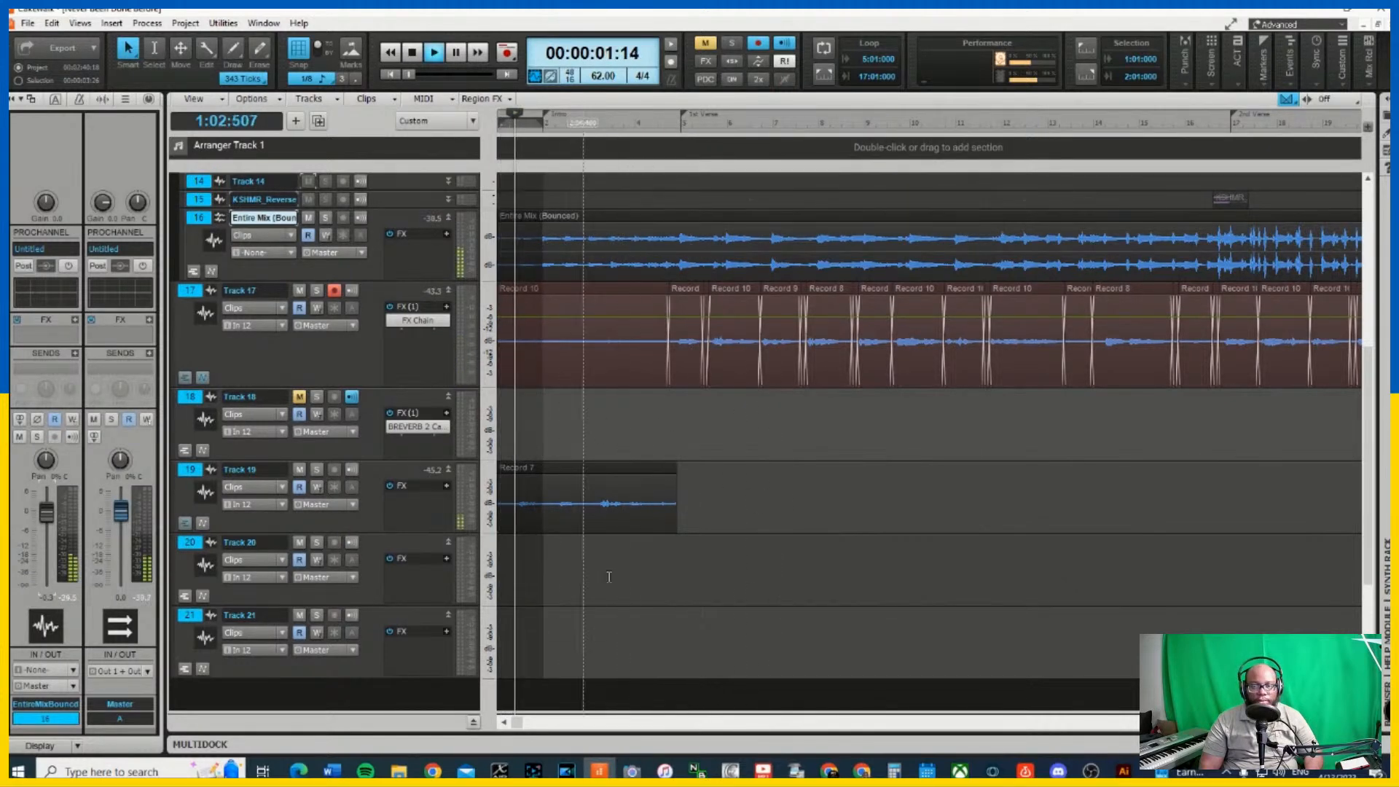
key(space)
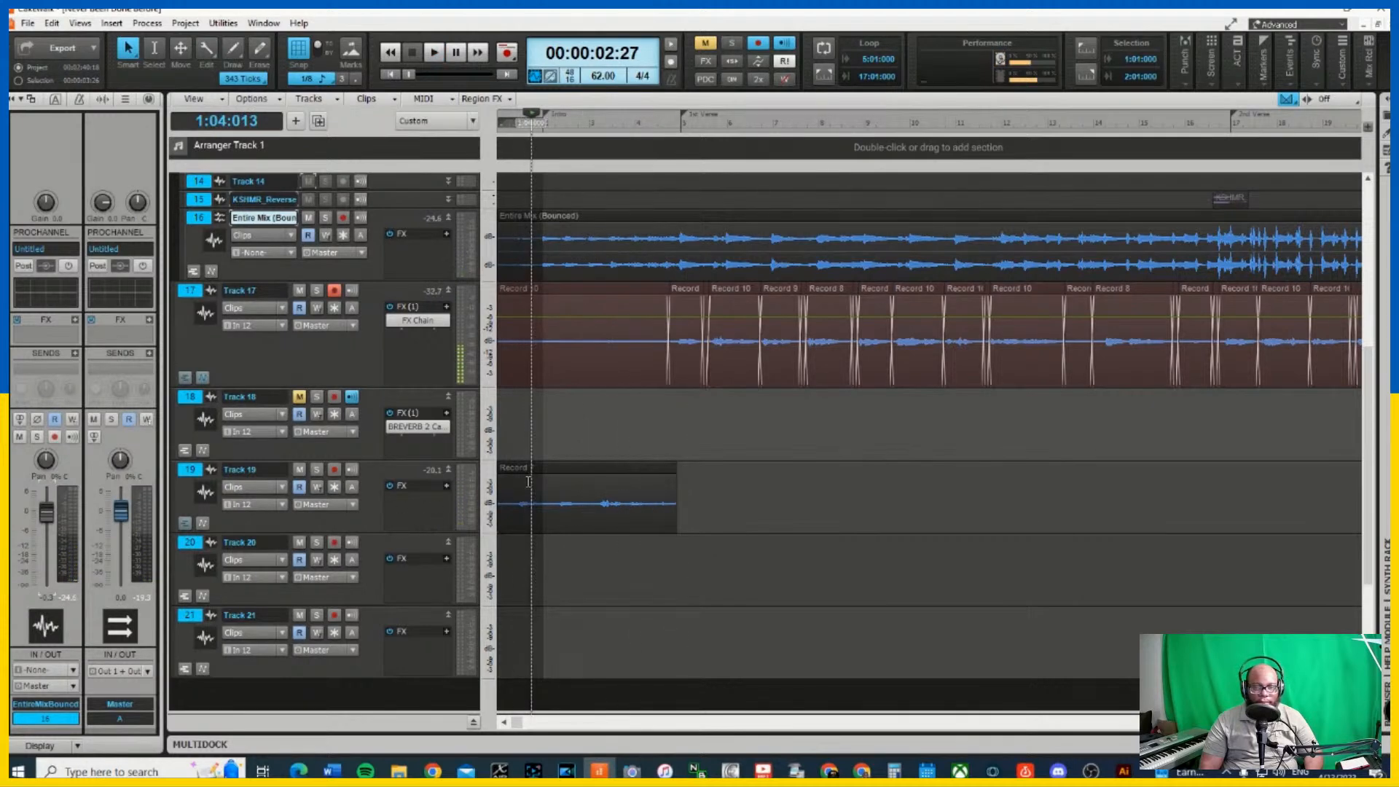
Select Track 19's clip and load the JustDaRap.pcp preset into the displayed ProChannel of Entire Mix (Bounced)
click(402, 511)
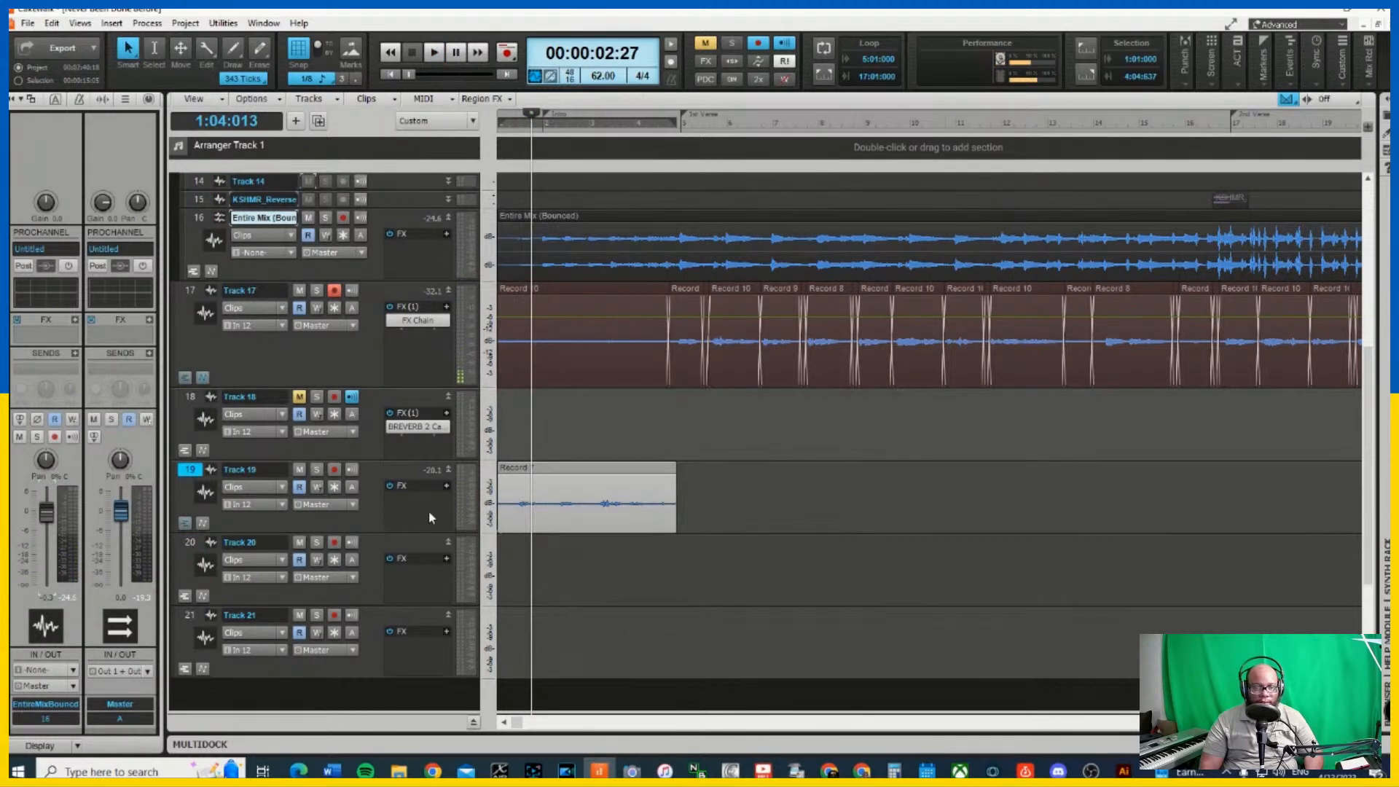
click(148, 100)
scroll(90, 160, up, 1)
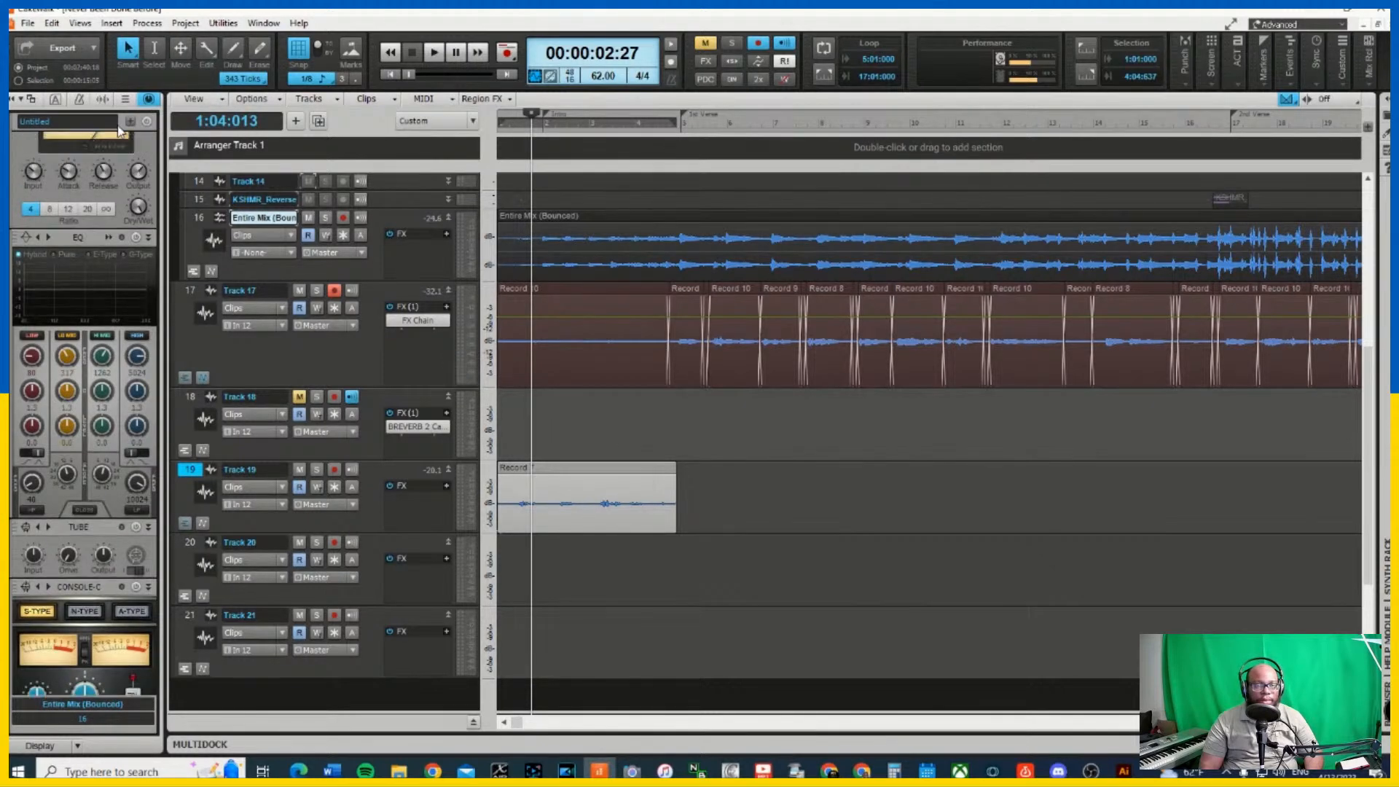
click(100, 121)
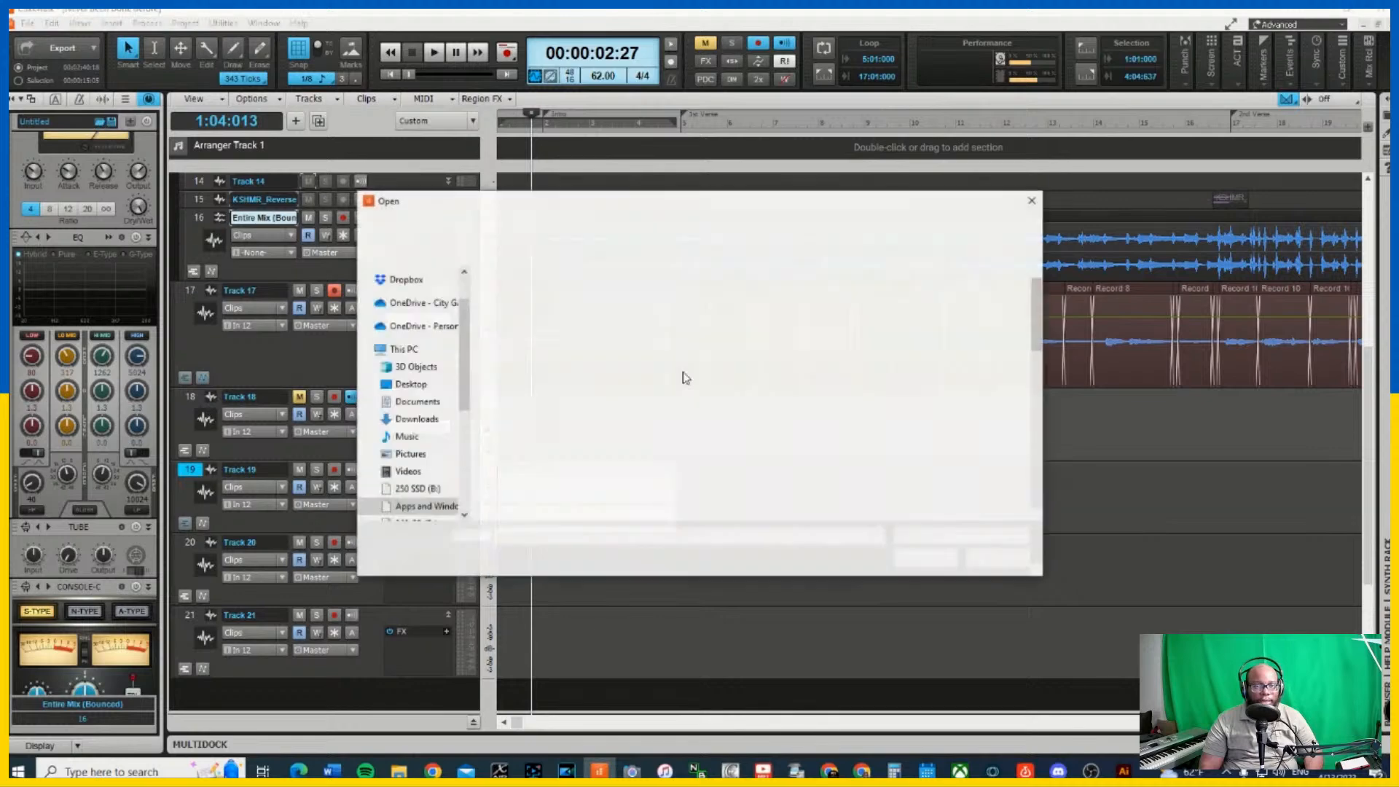
click(532, 295)
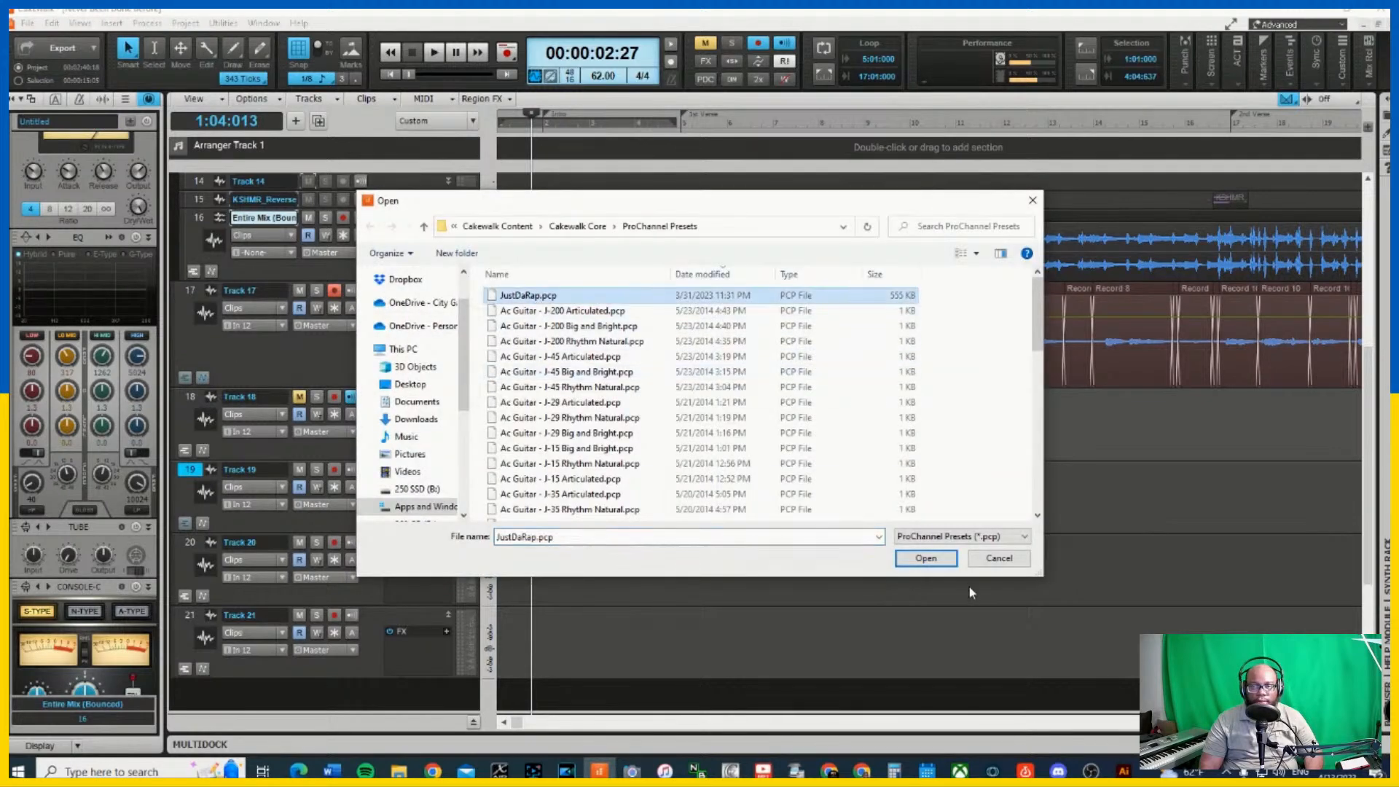
click(938, 562)
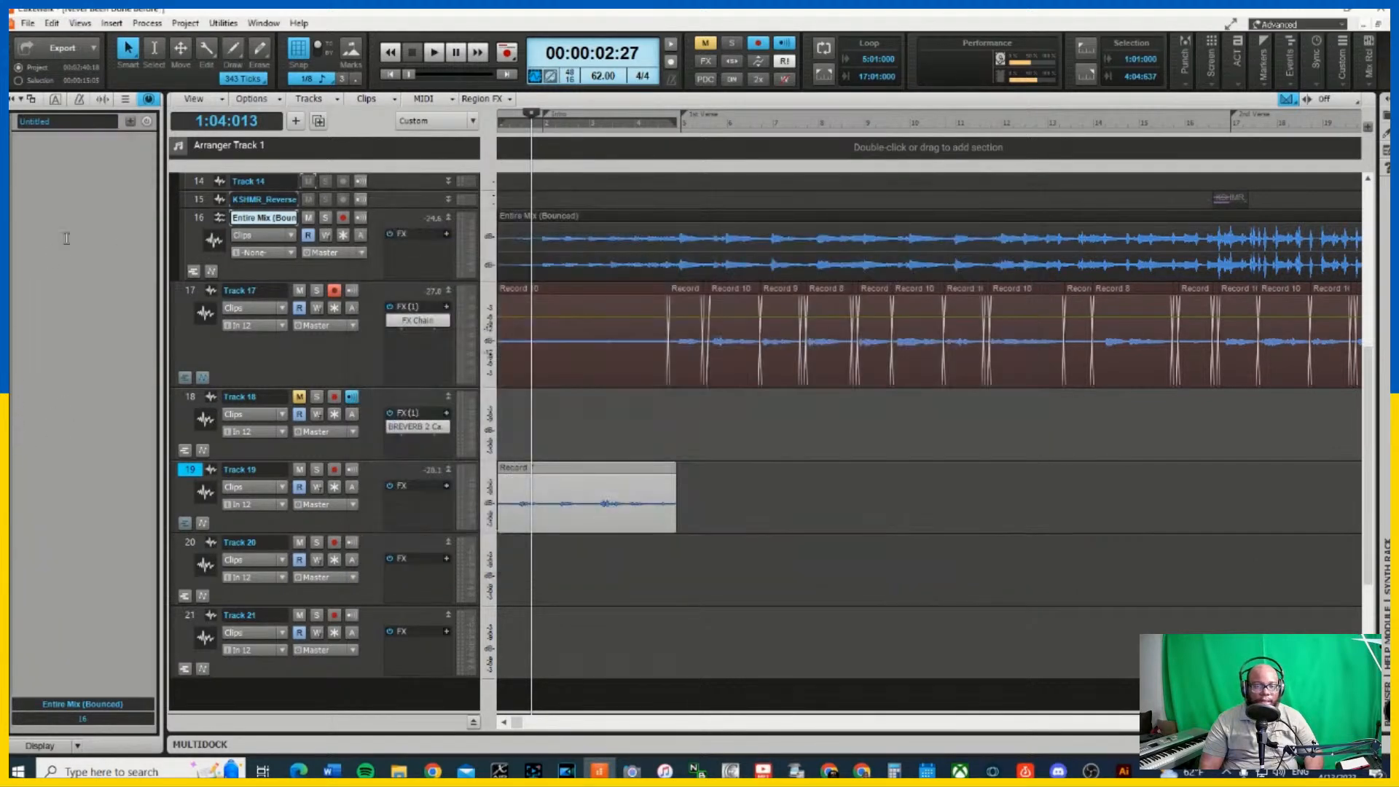
Play the intro with Track 19 soloed and look through the loaded preset's ProChannel modules
key(space)
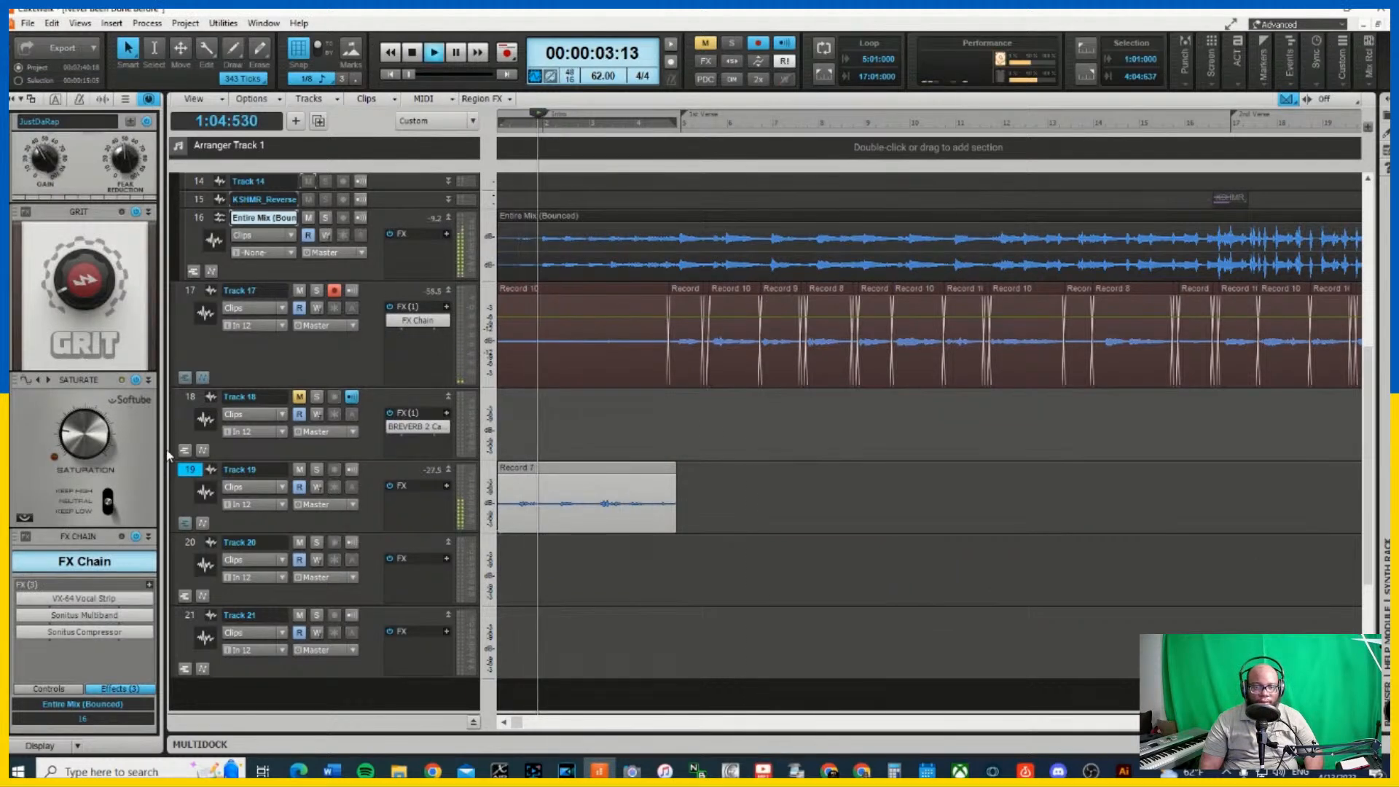
click(318, 473)
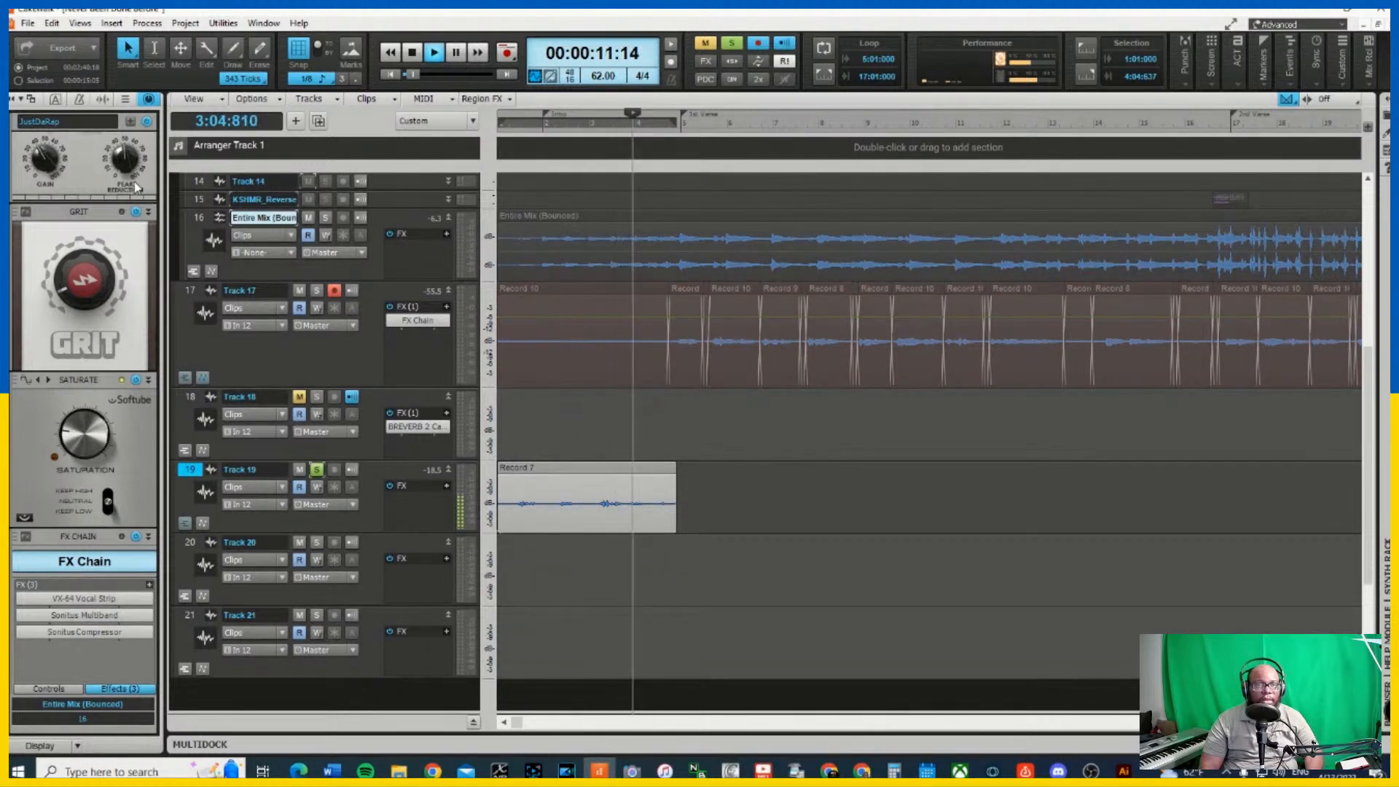
scroll(58, 220, up, 5)
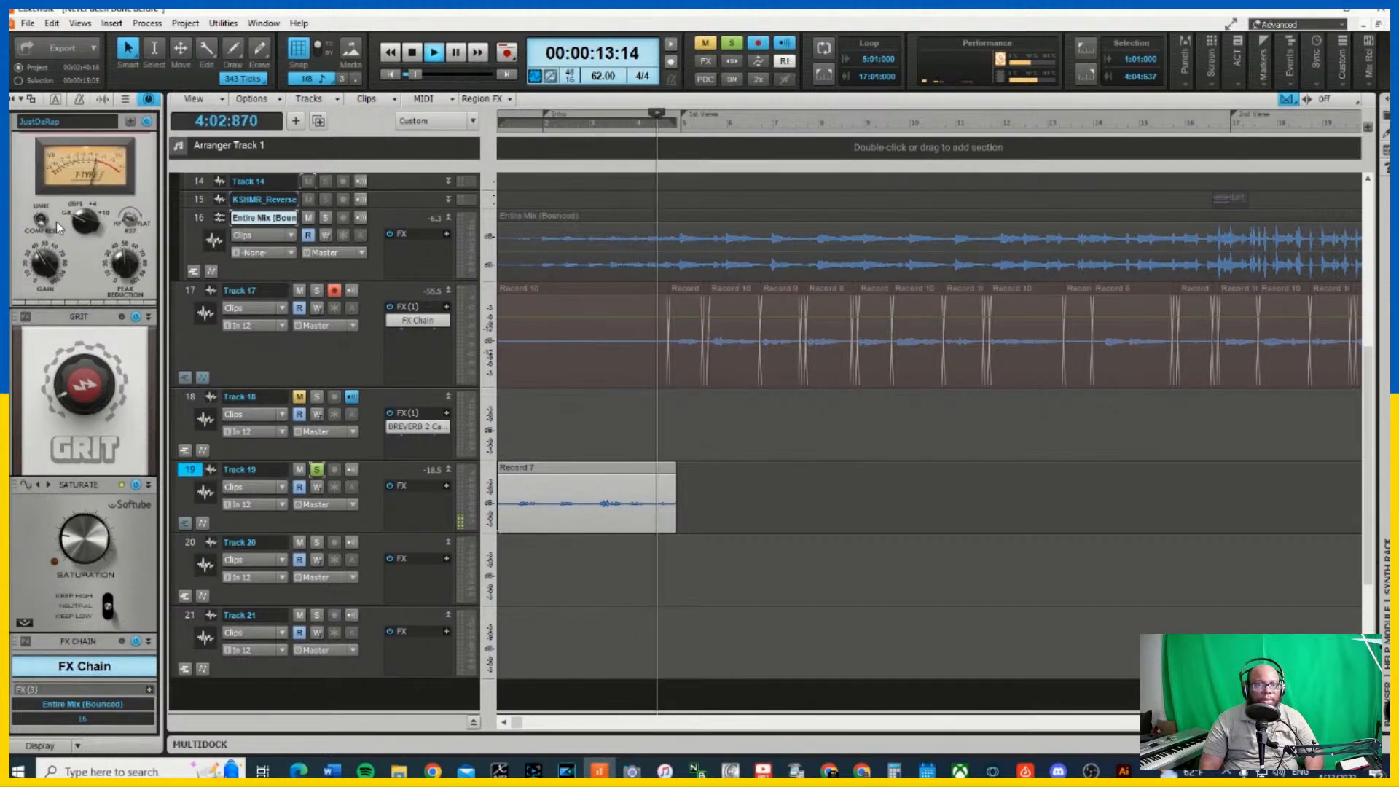
Play the rest of the soloed intro while examining the PC2A Leveler, Tube, EQ and Console modules
scroll(55, 221, up, 6)
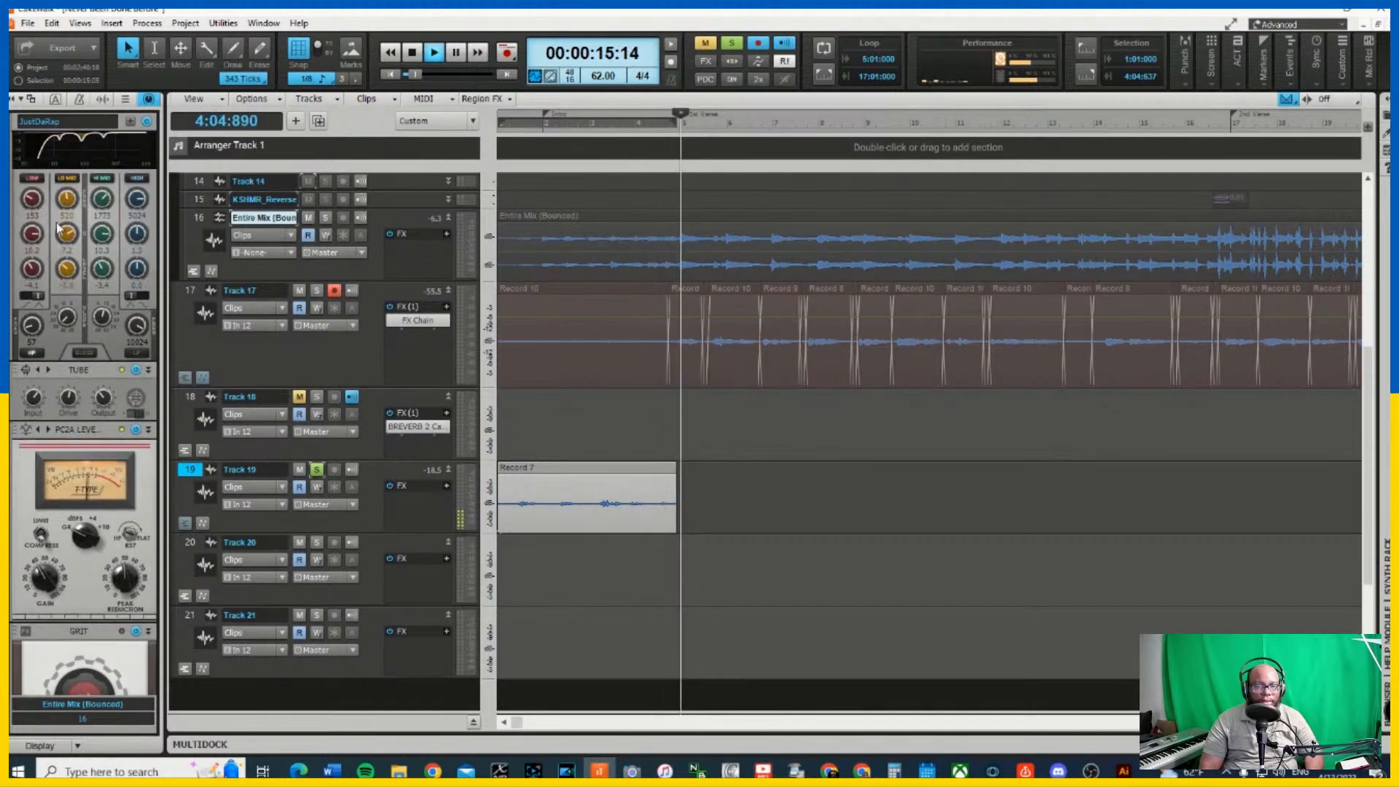
scroll(55, 221, up, 4)
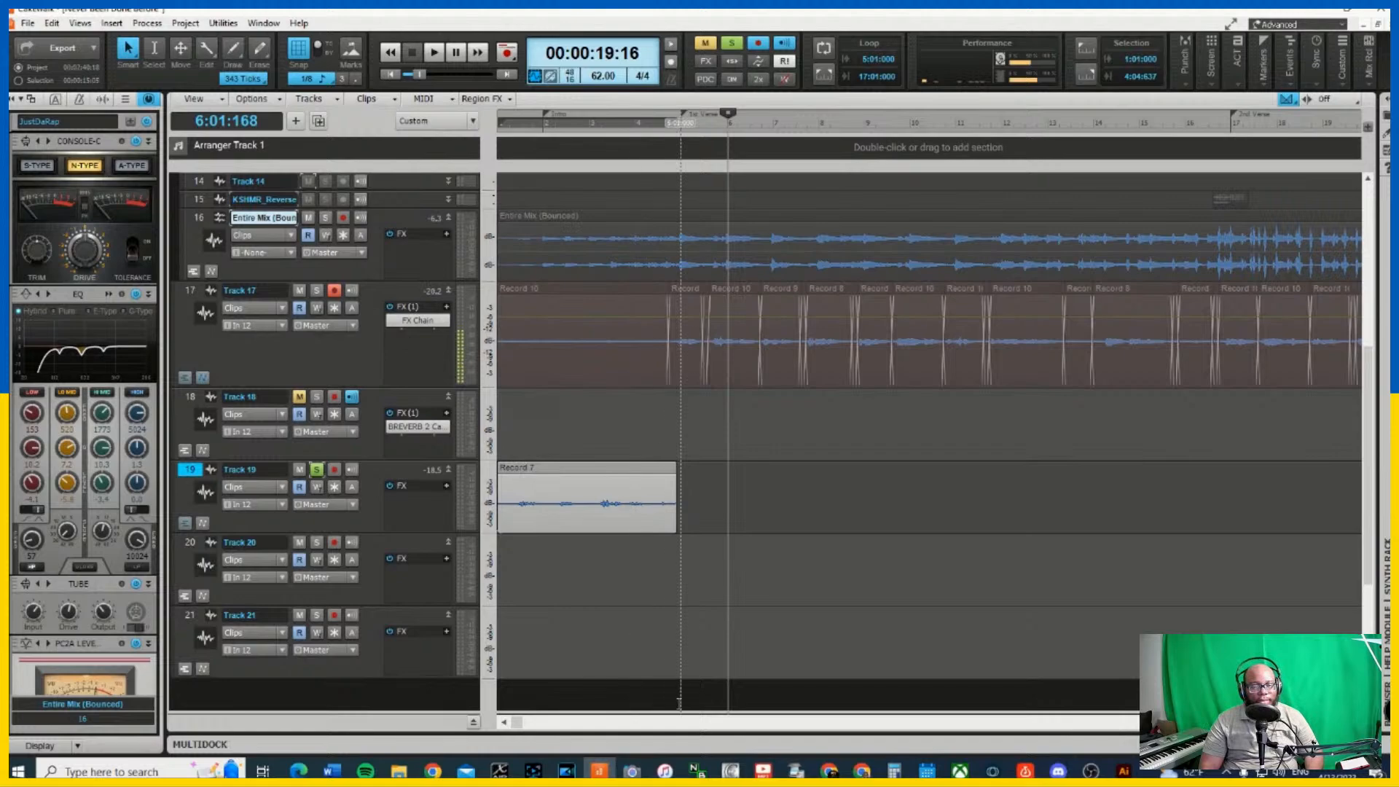
Switch to the LyricStudio browser page to read the song lyrics, and return to the Cakewalk project
click(831, 771)
click(907, 711)
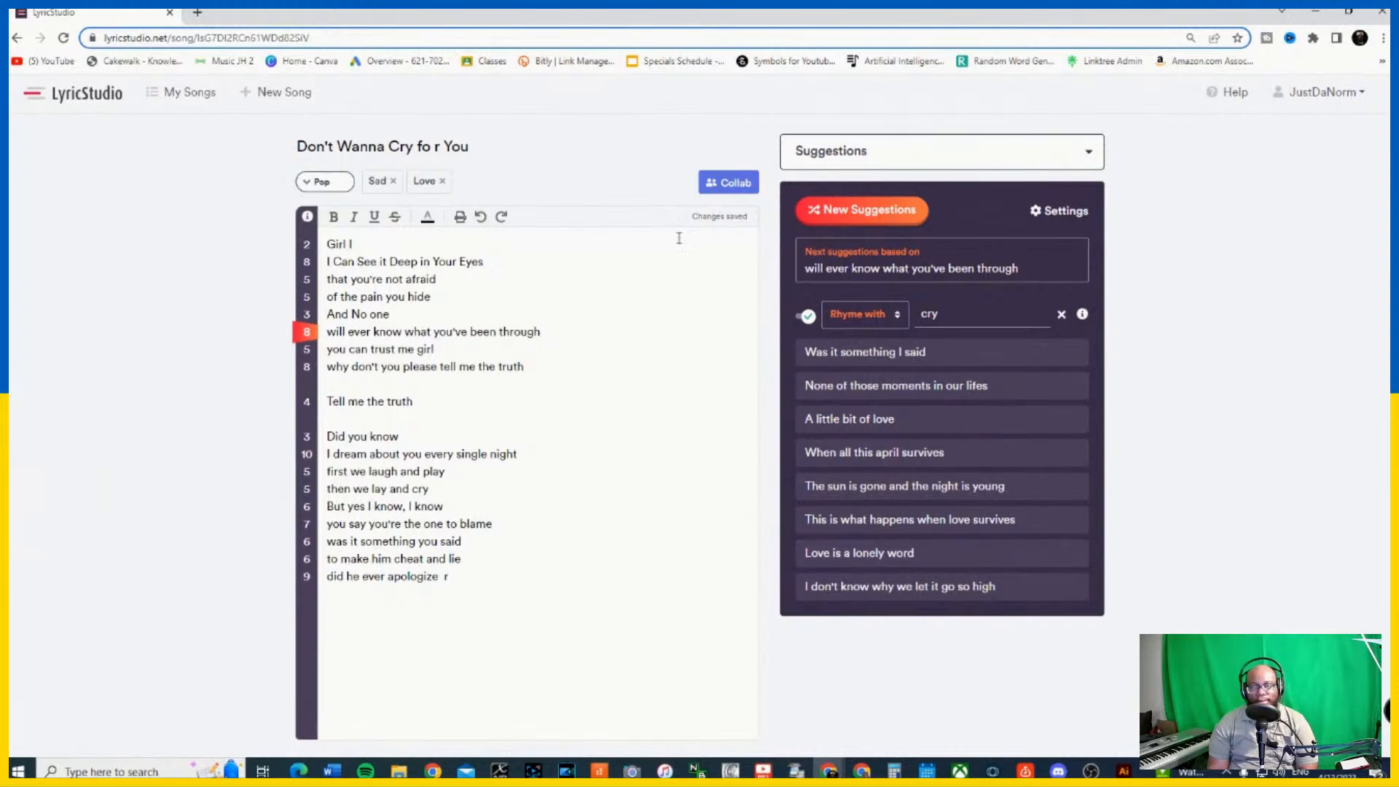
click(1321, 12)
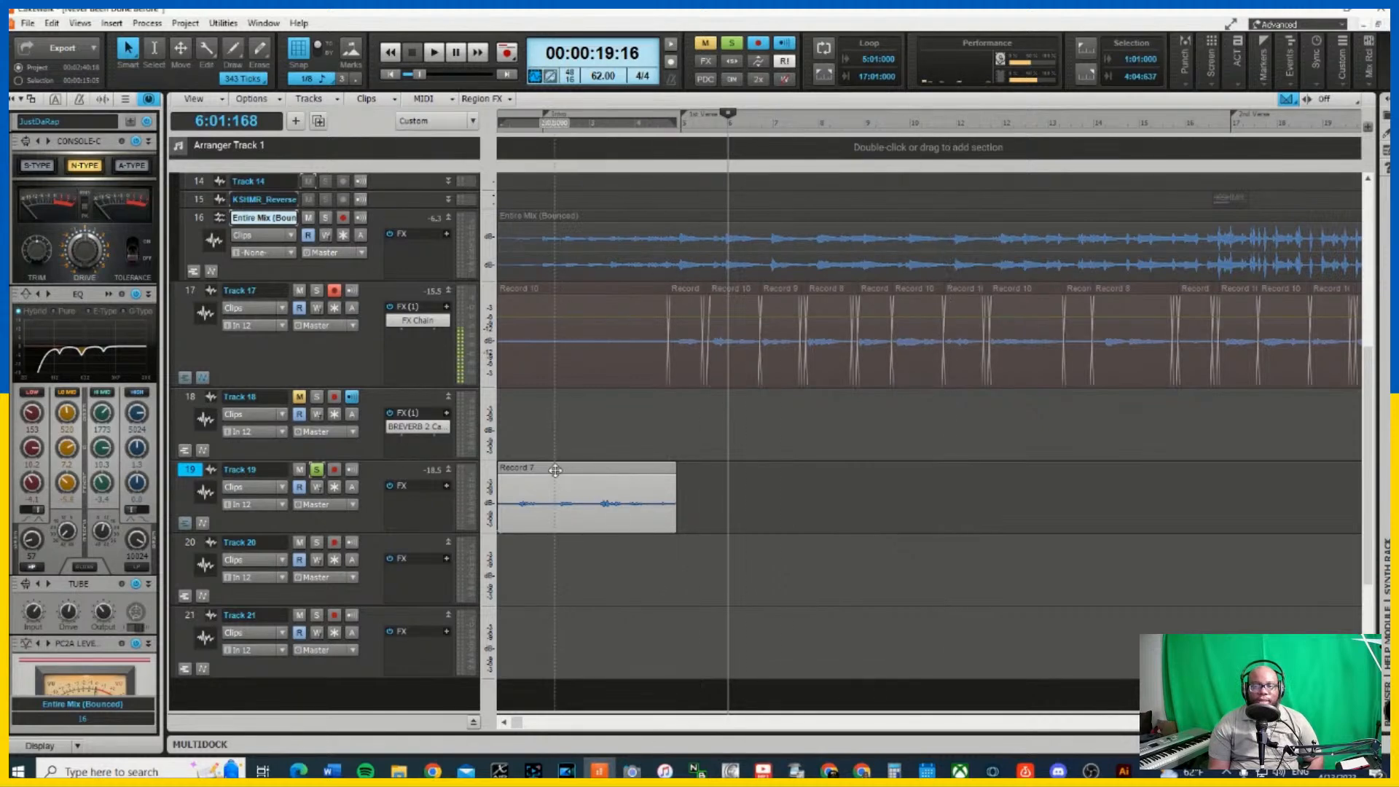
Raise the gain of Track 19's intro clip and play it from measure 2
click(176, 28)
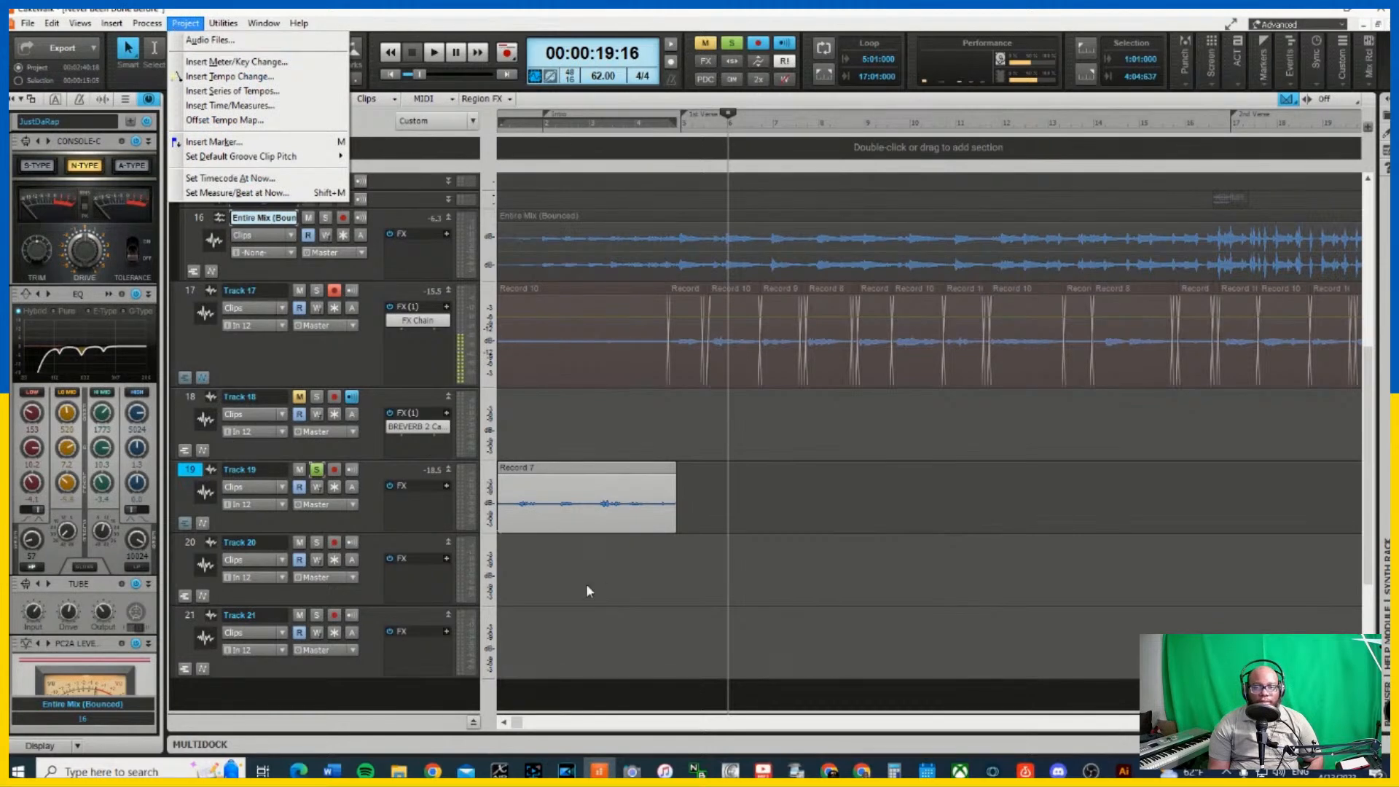
click(566, 501)
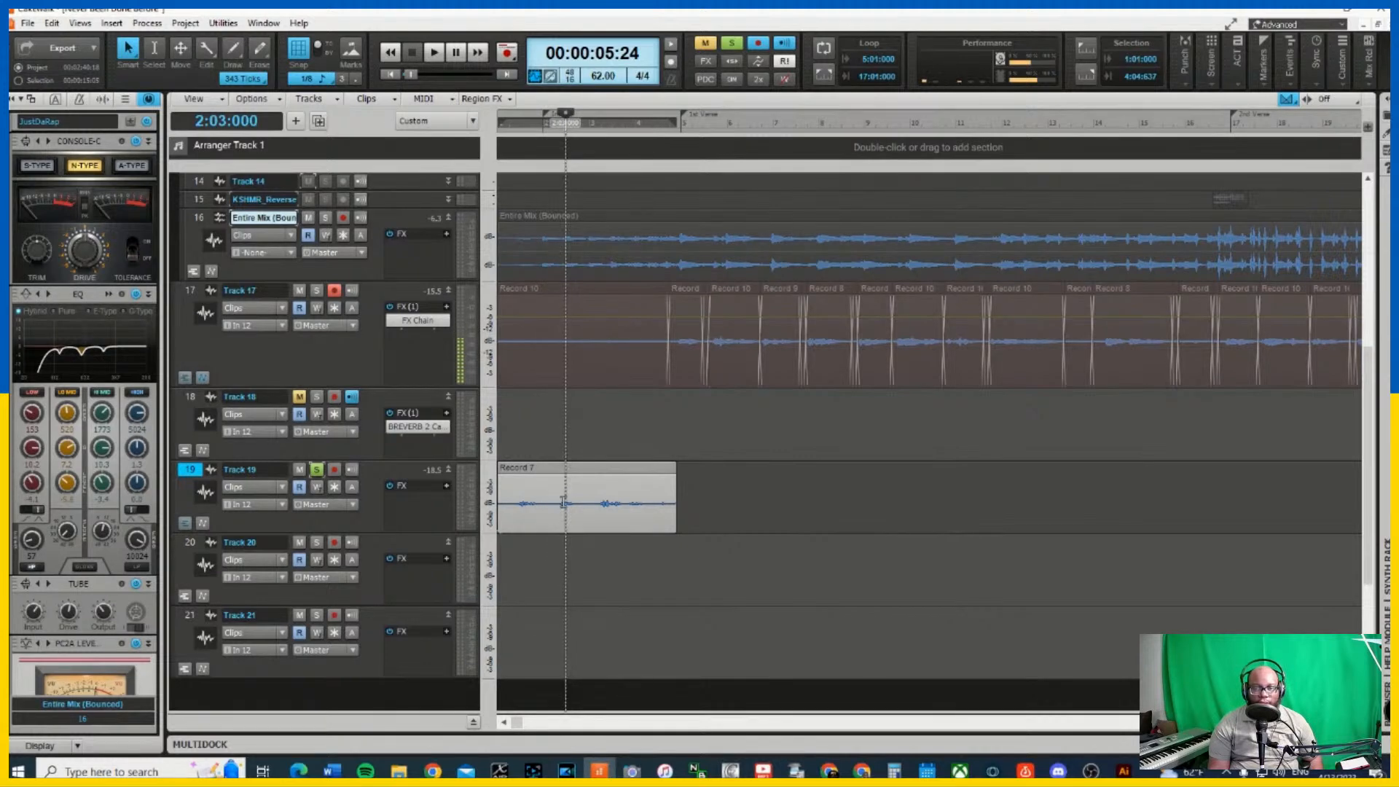
drag(563, 502, 558, 480)
click(561, 490)
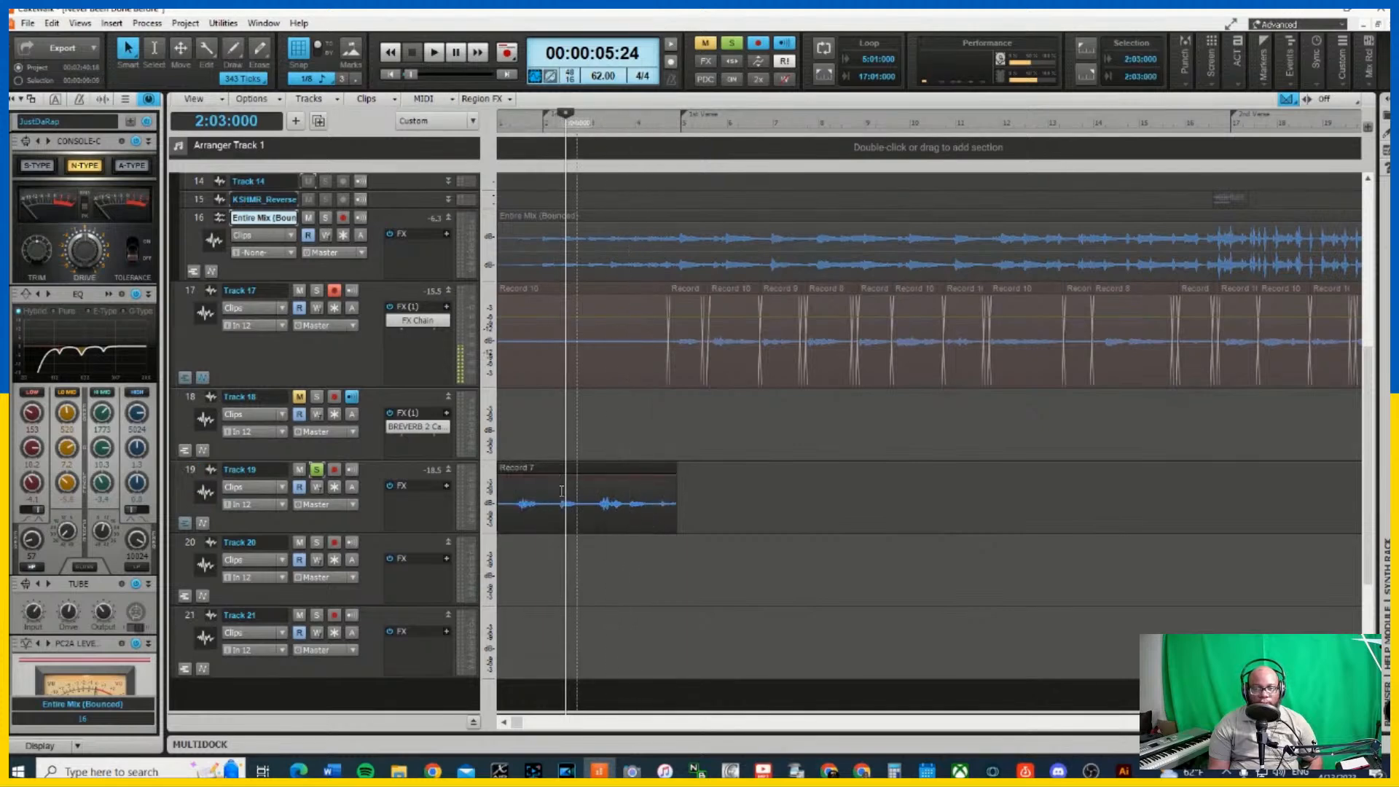
key(space)
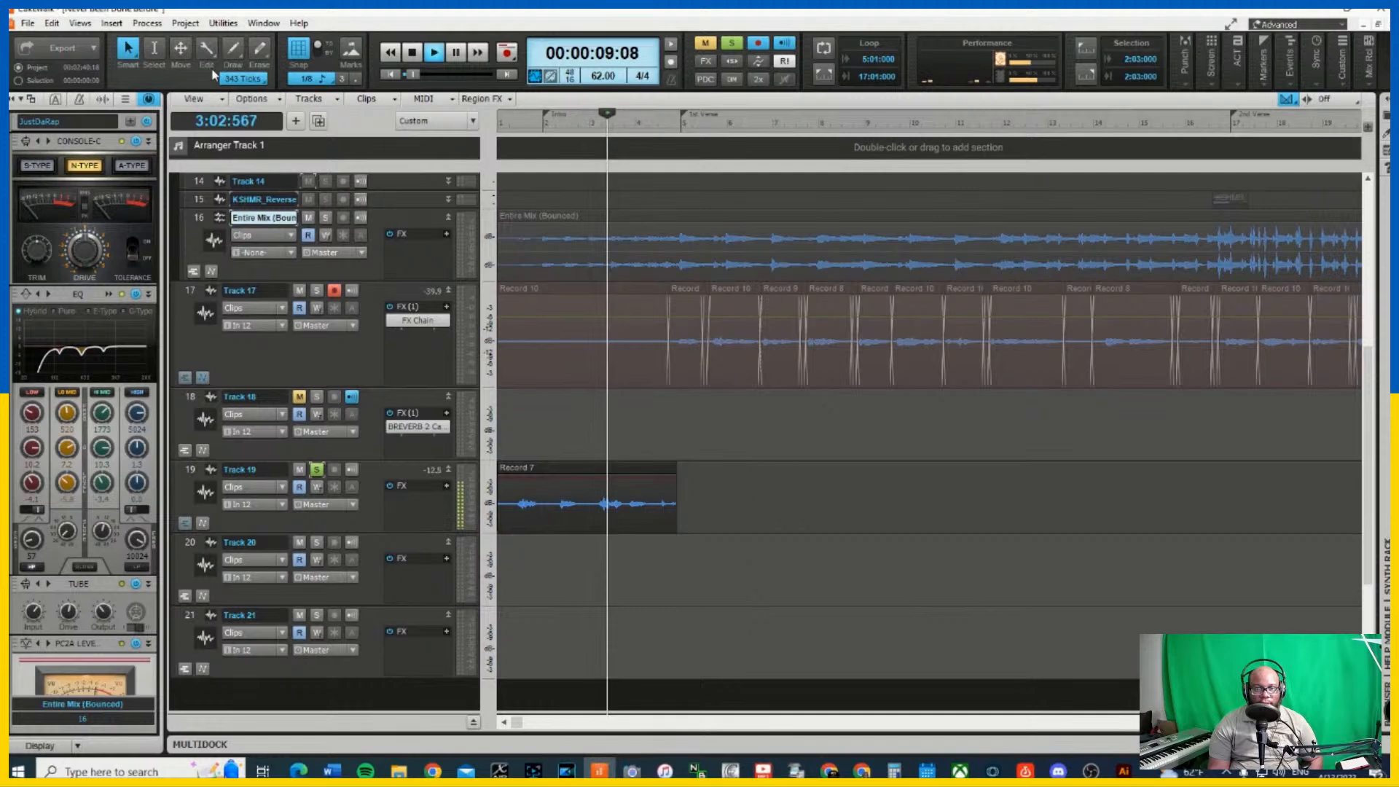
Apply the Gain effect with the 3dB Boost preset to Track 19's clip
click(150, 23)
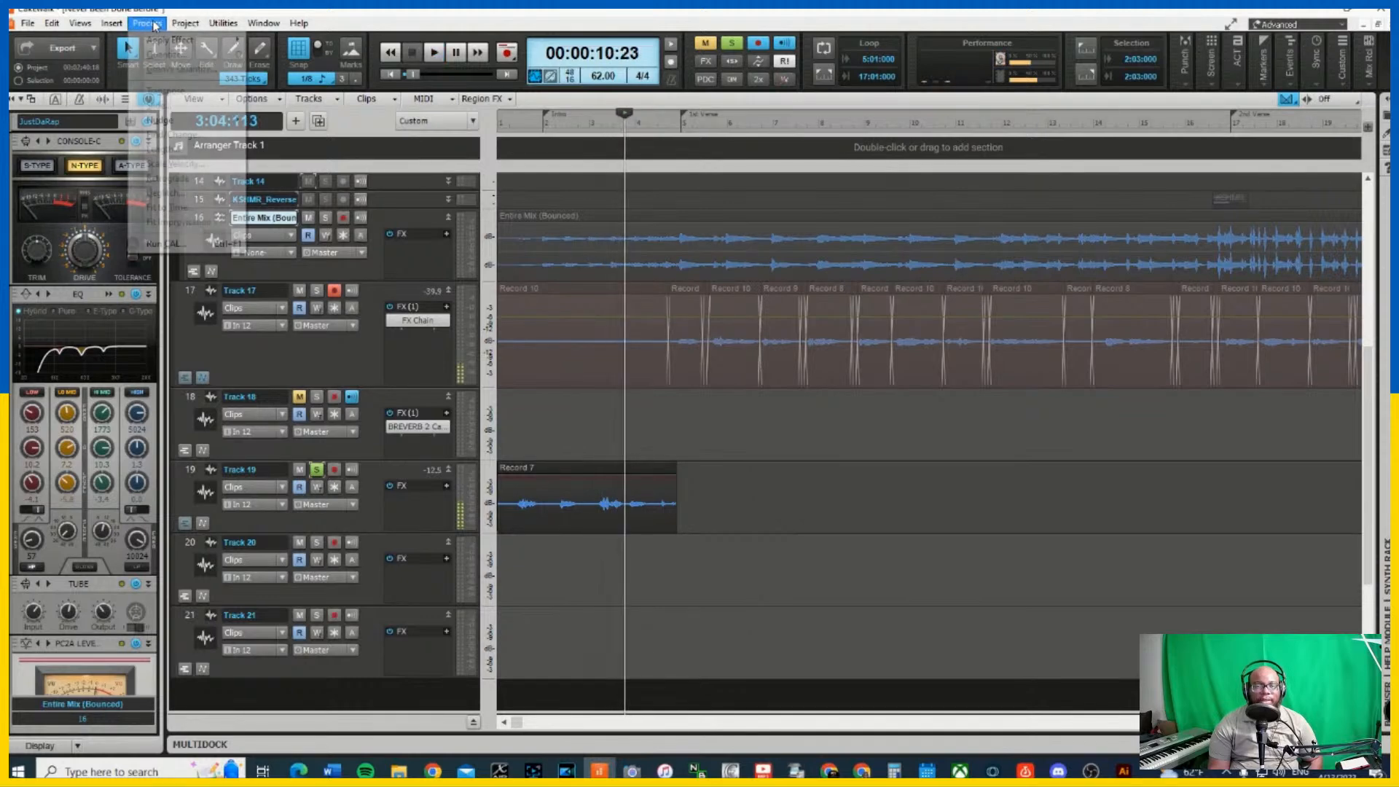
mouse_move(188, 41)
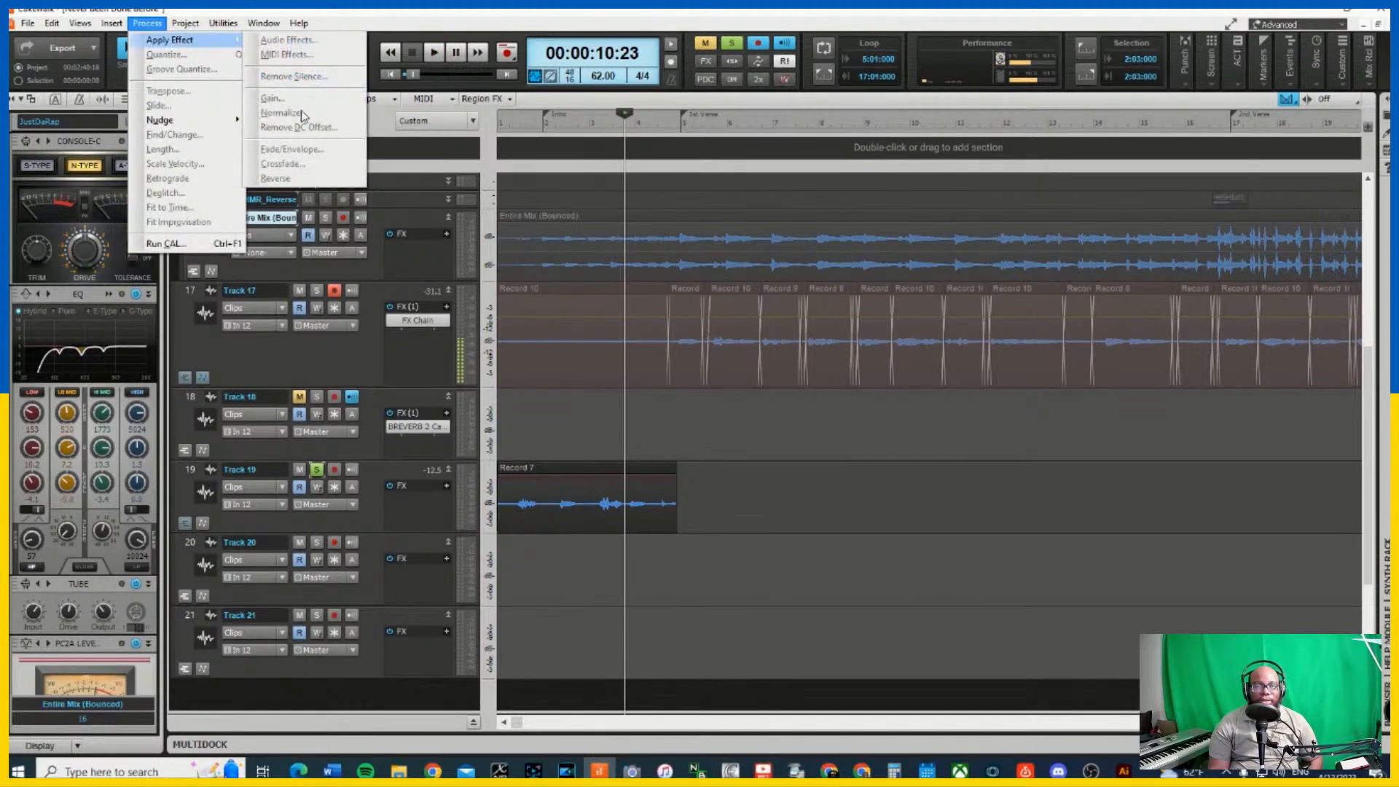
click(572, 479)
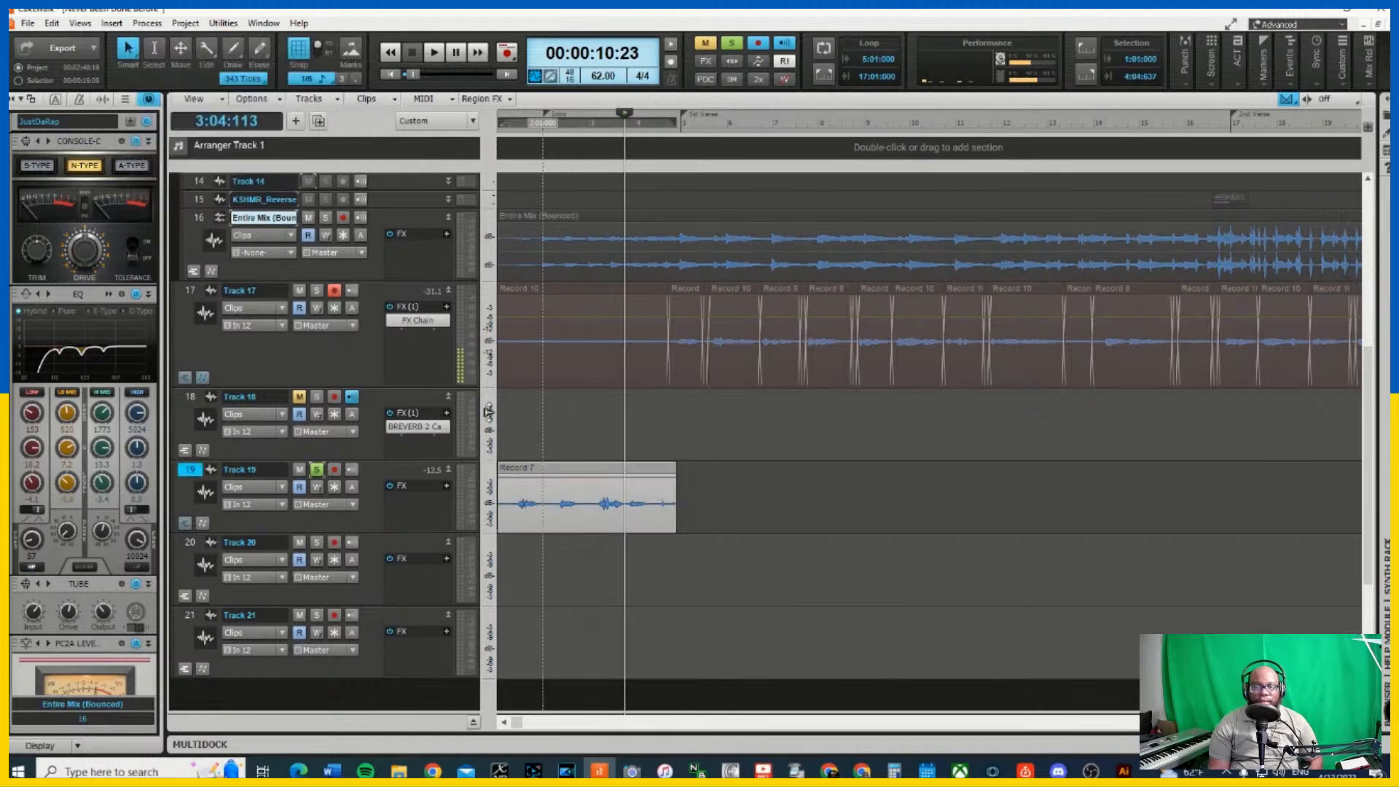
click(147, 23)
mouse_move(175, 43)
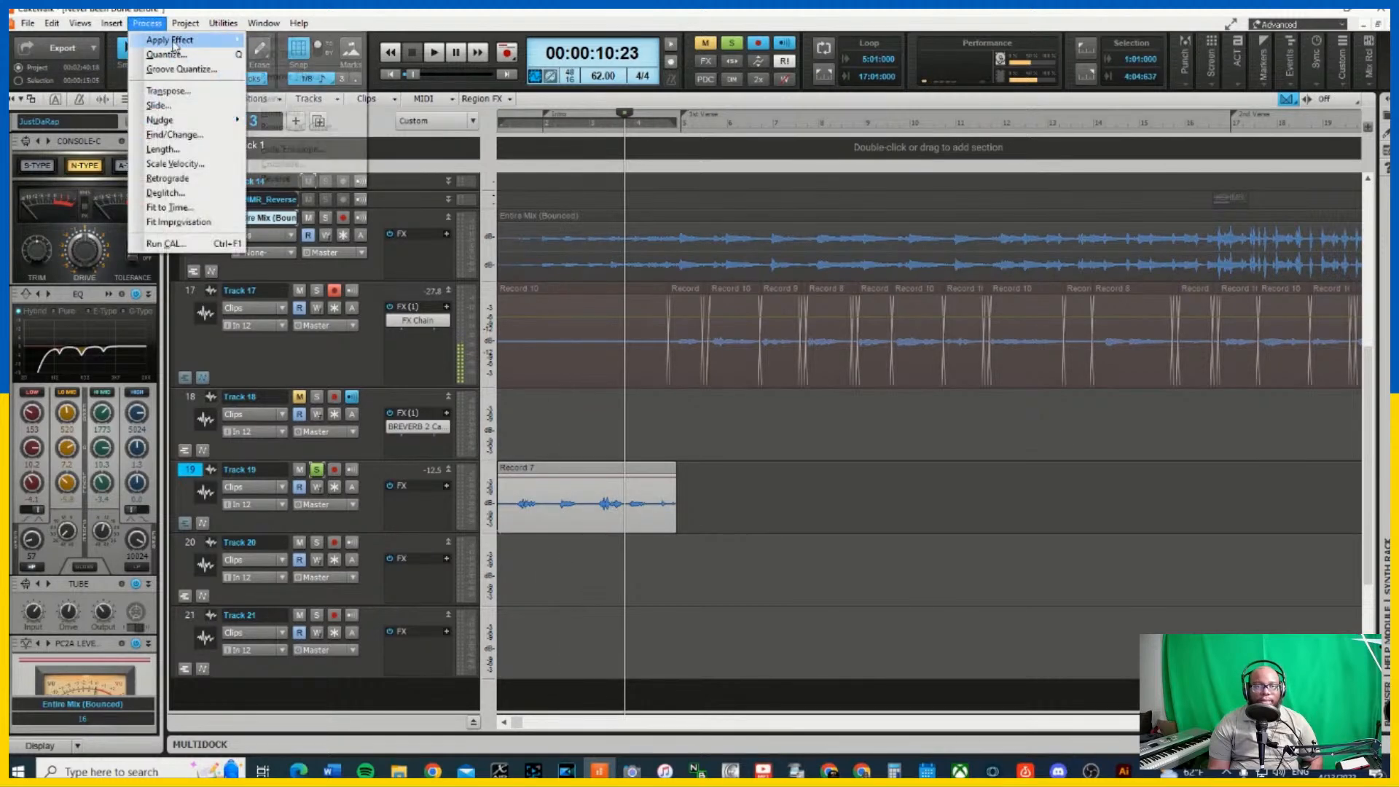
click(271, 98)
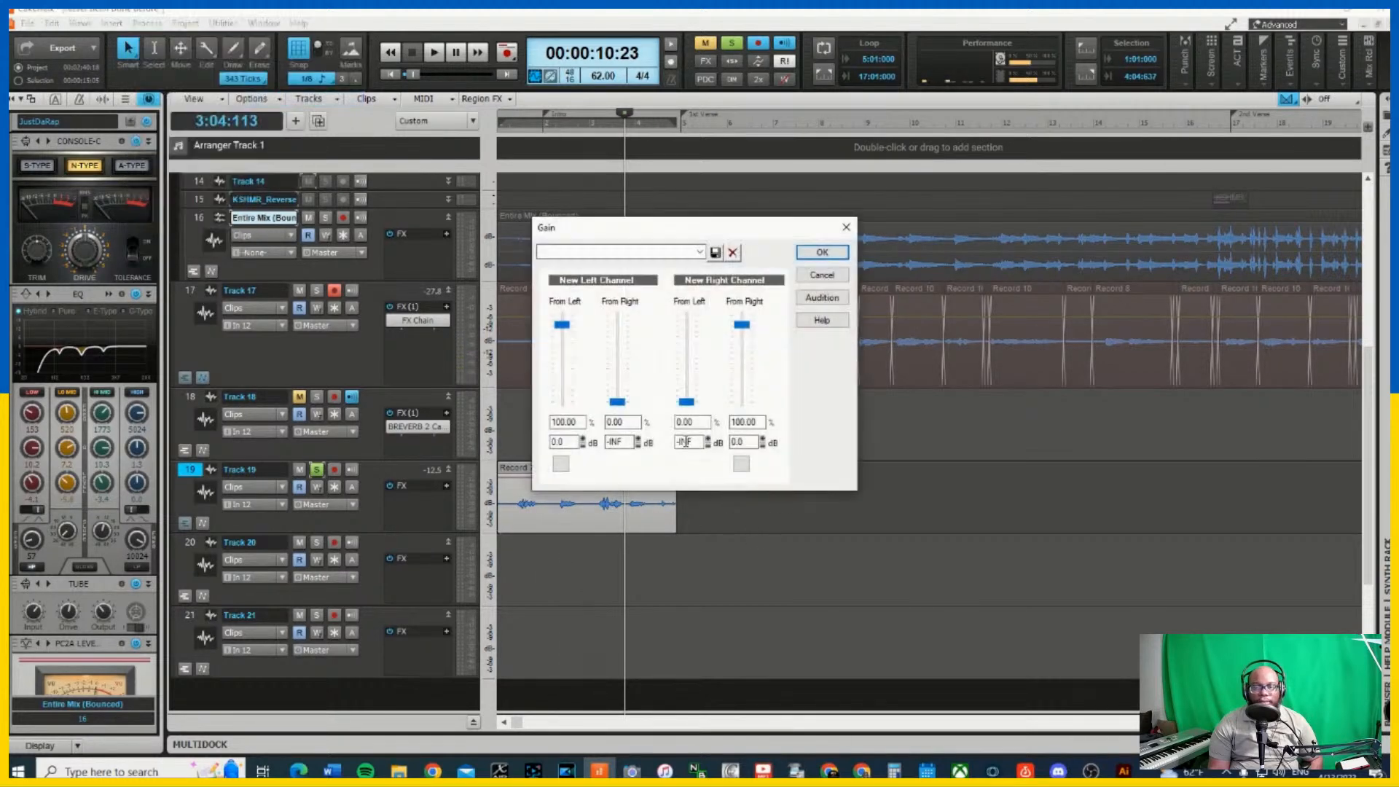
click(678, 251)
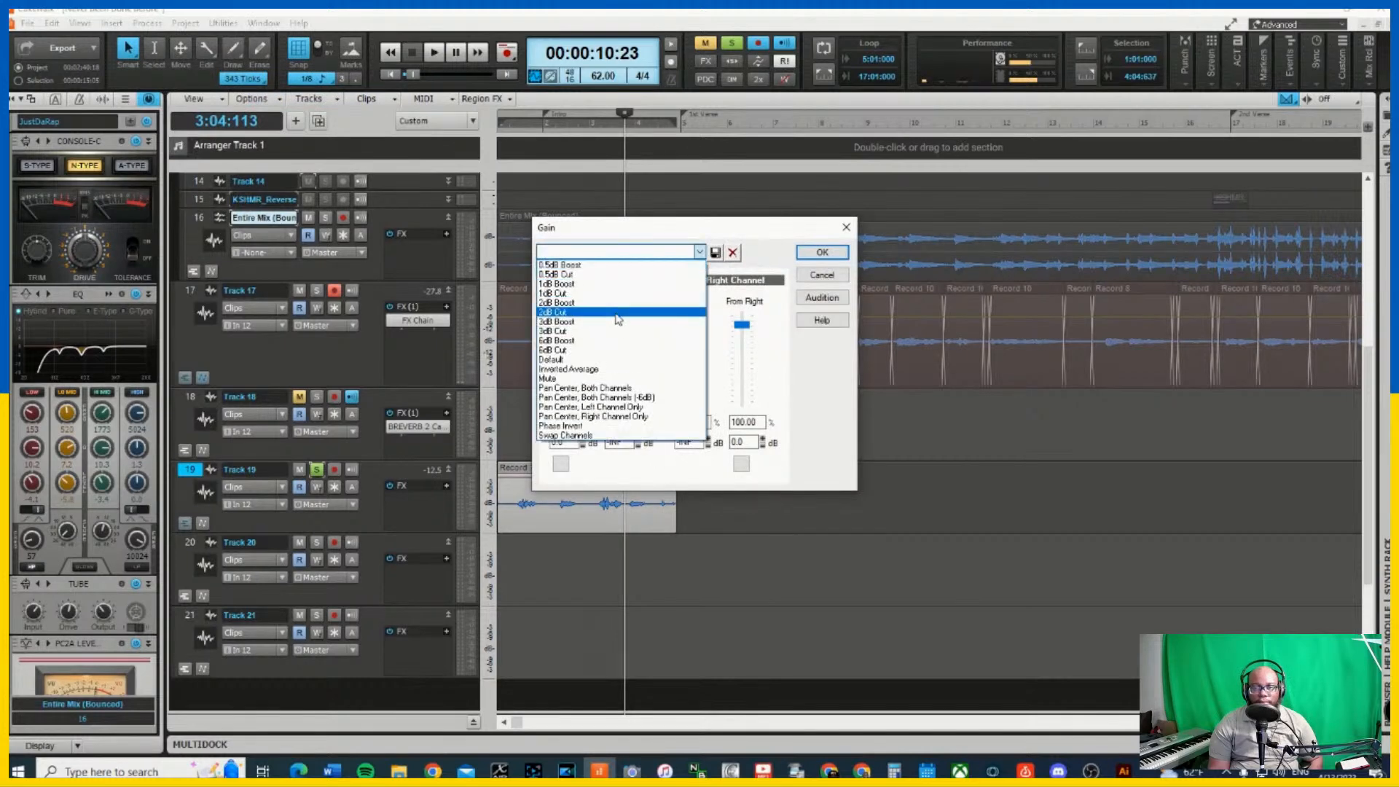
click(621, 322)
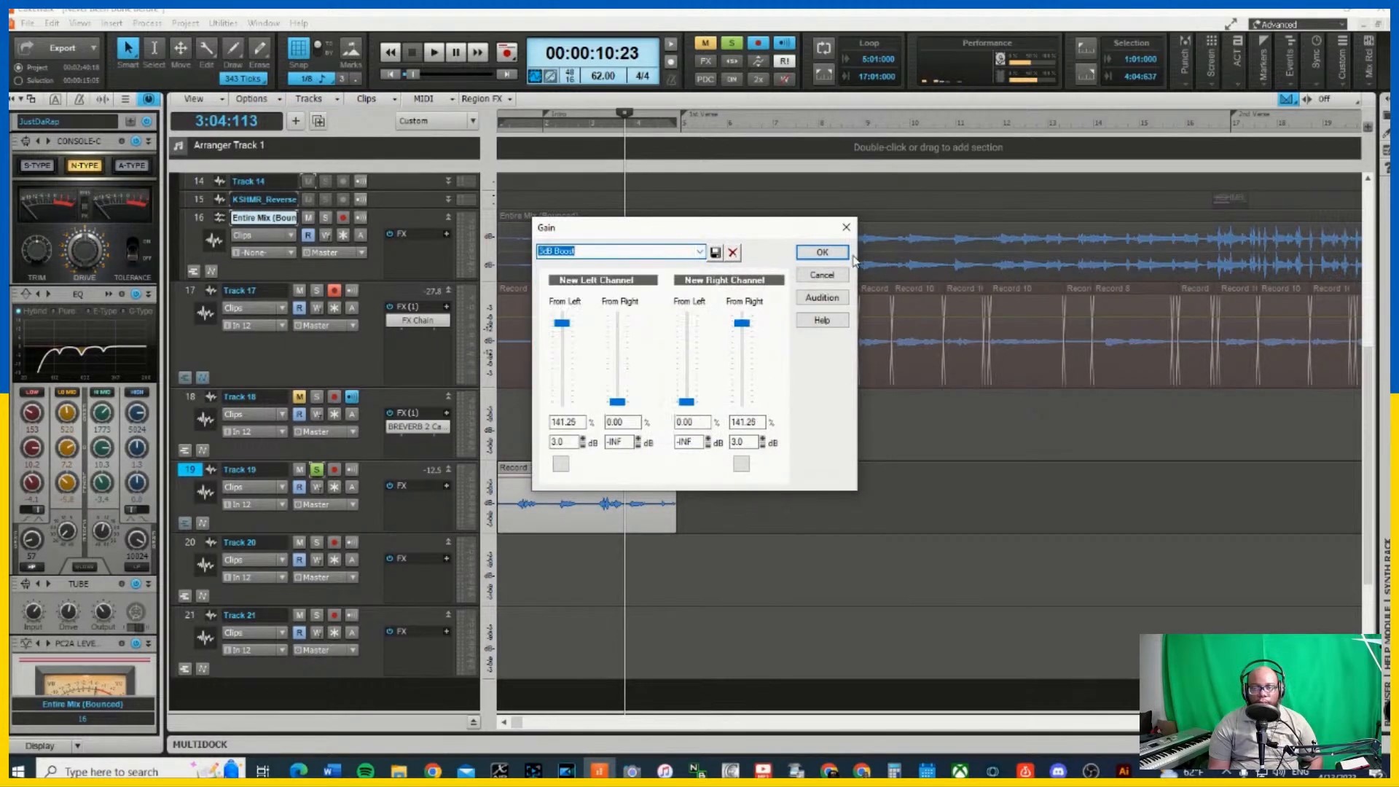
click(839, 252)
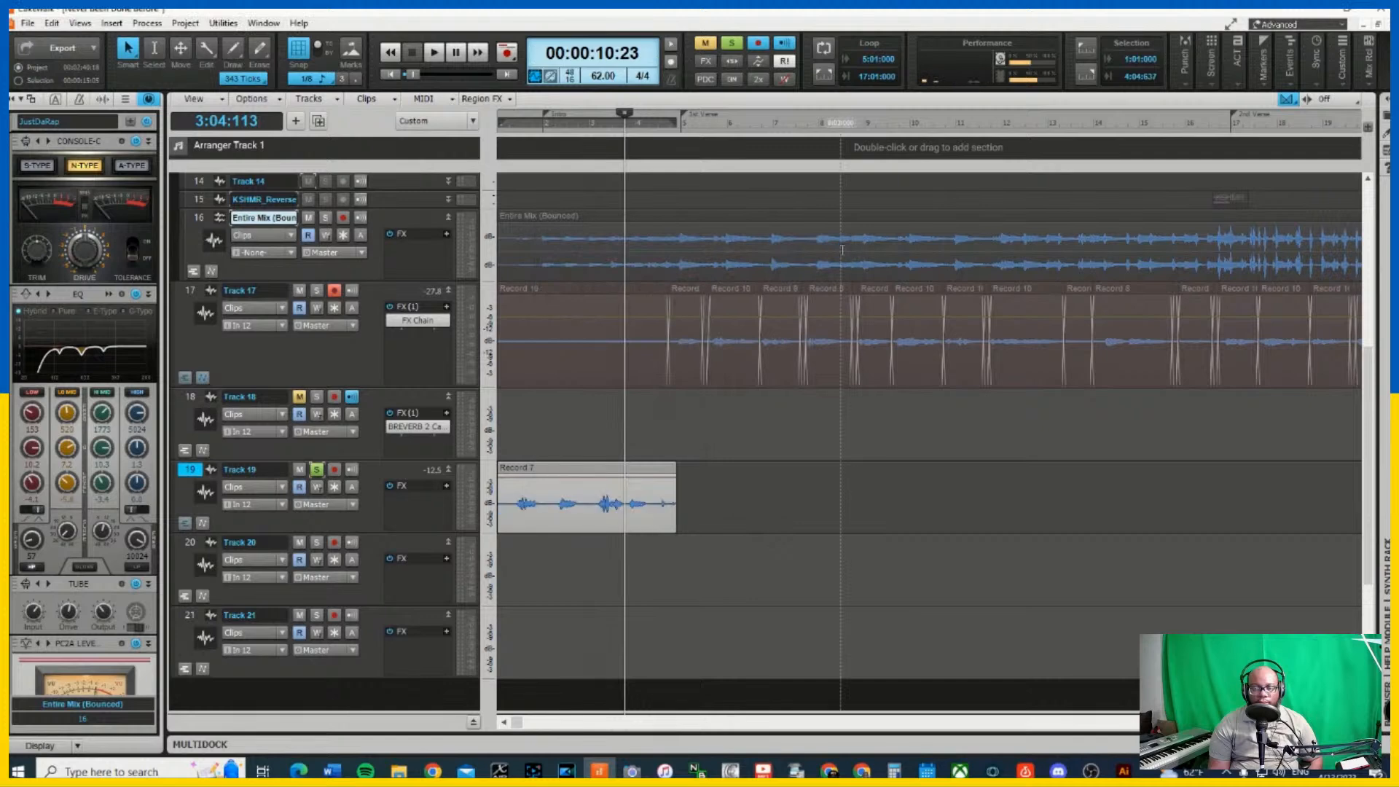
Play the intro from near its start and collapse the ProChannel's Console, EQ, Tube, PC2A Leveler, Grit and Saturation modules
click(515, 572)
key(space)
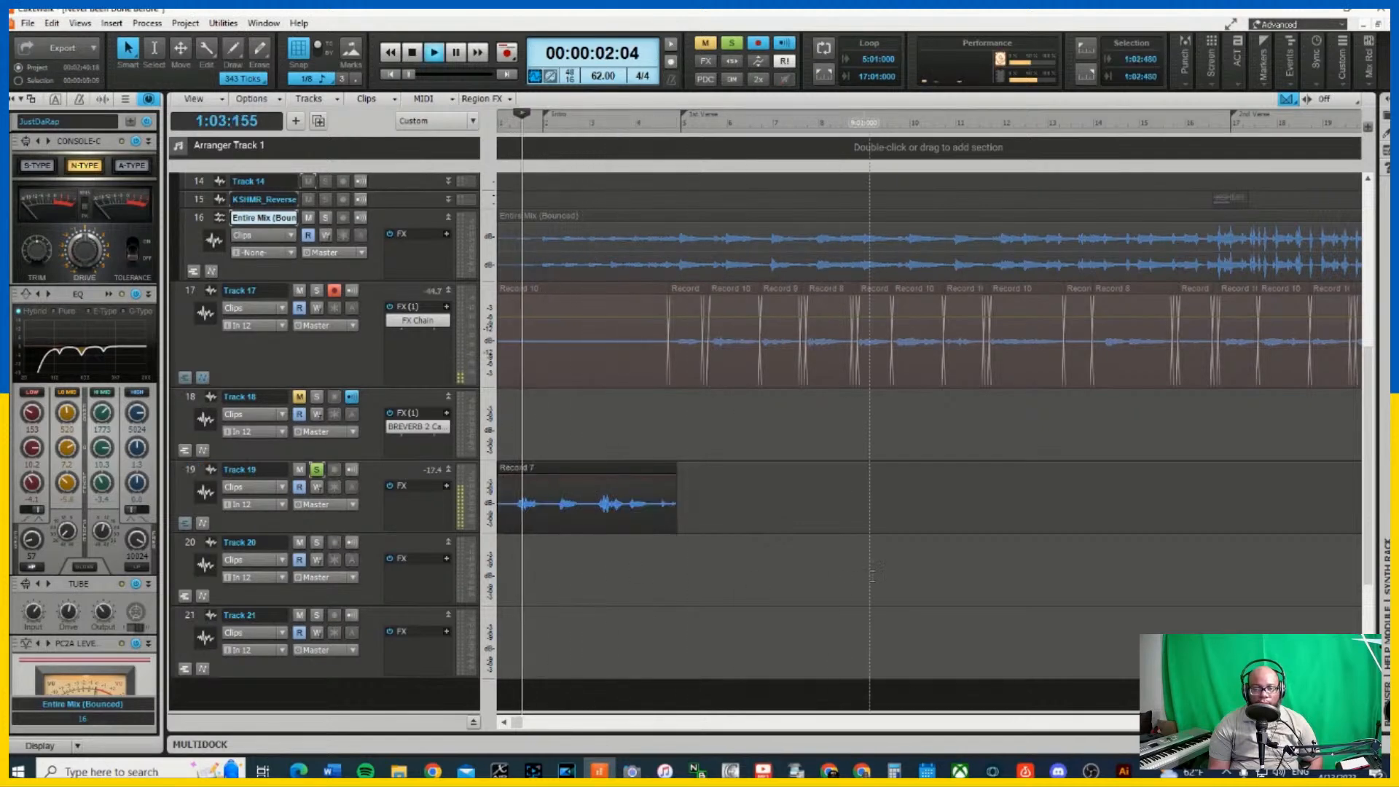
click(148, 140)
click(148, 159)
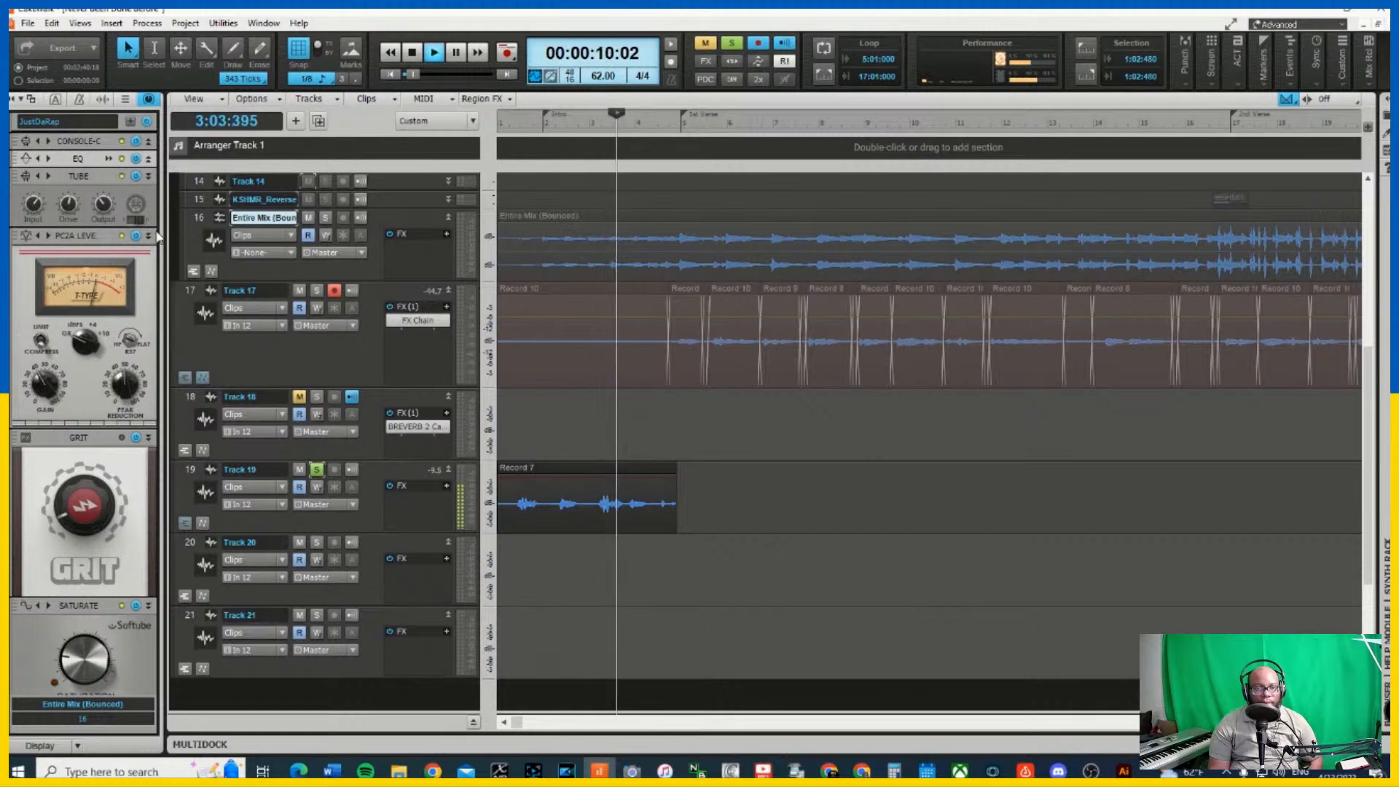
click(148, 176)
click(148, 194)
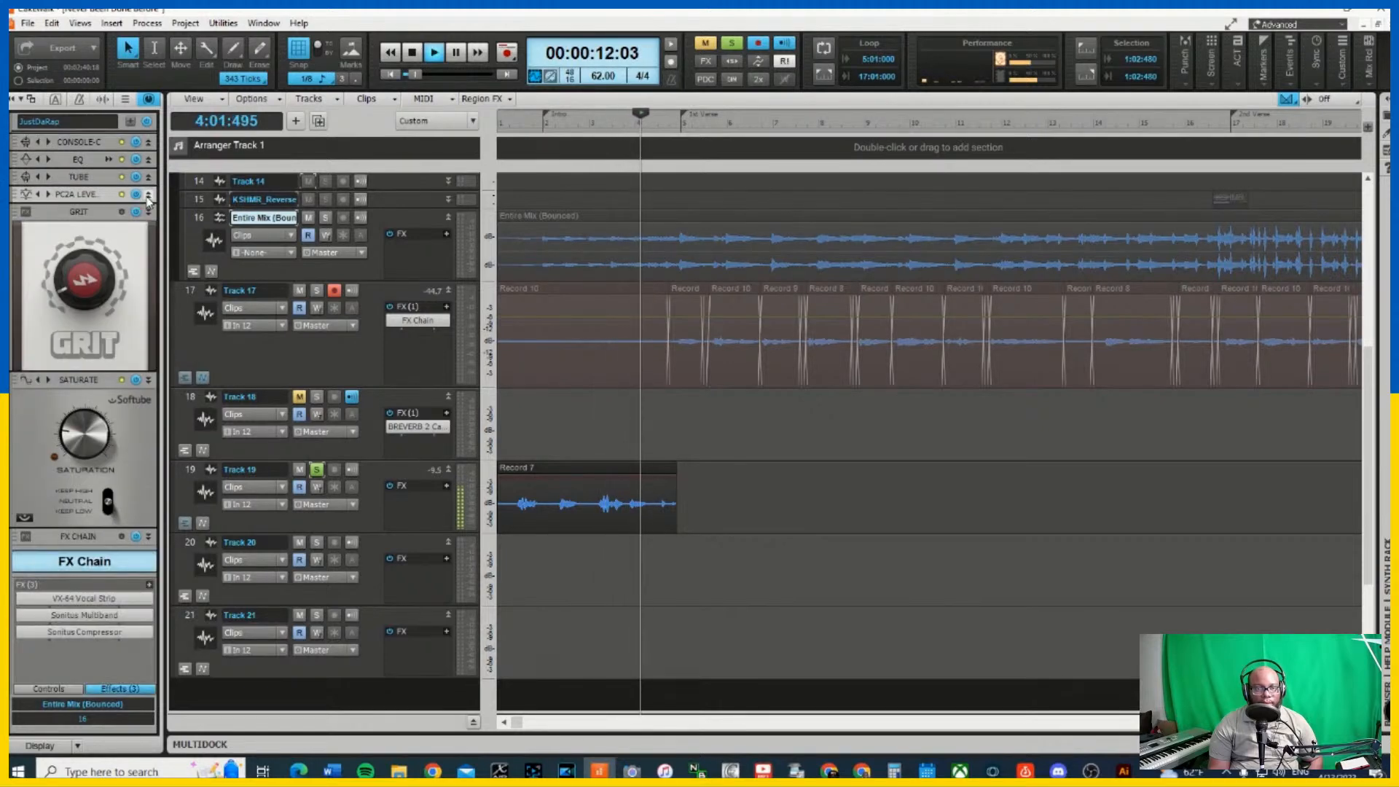
click(148, 211)
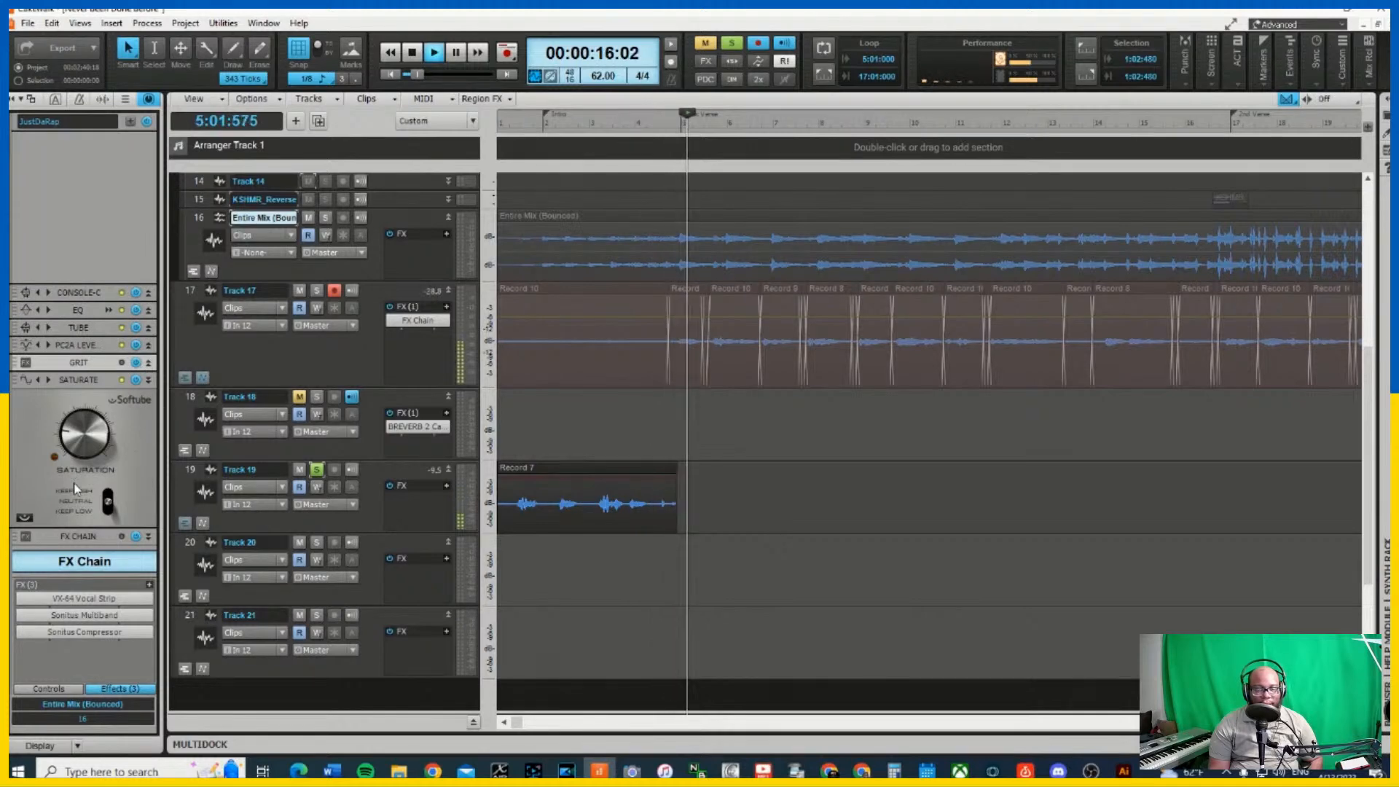
click(148, 380)
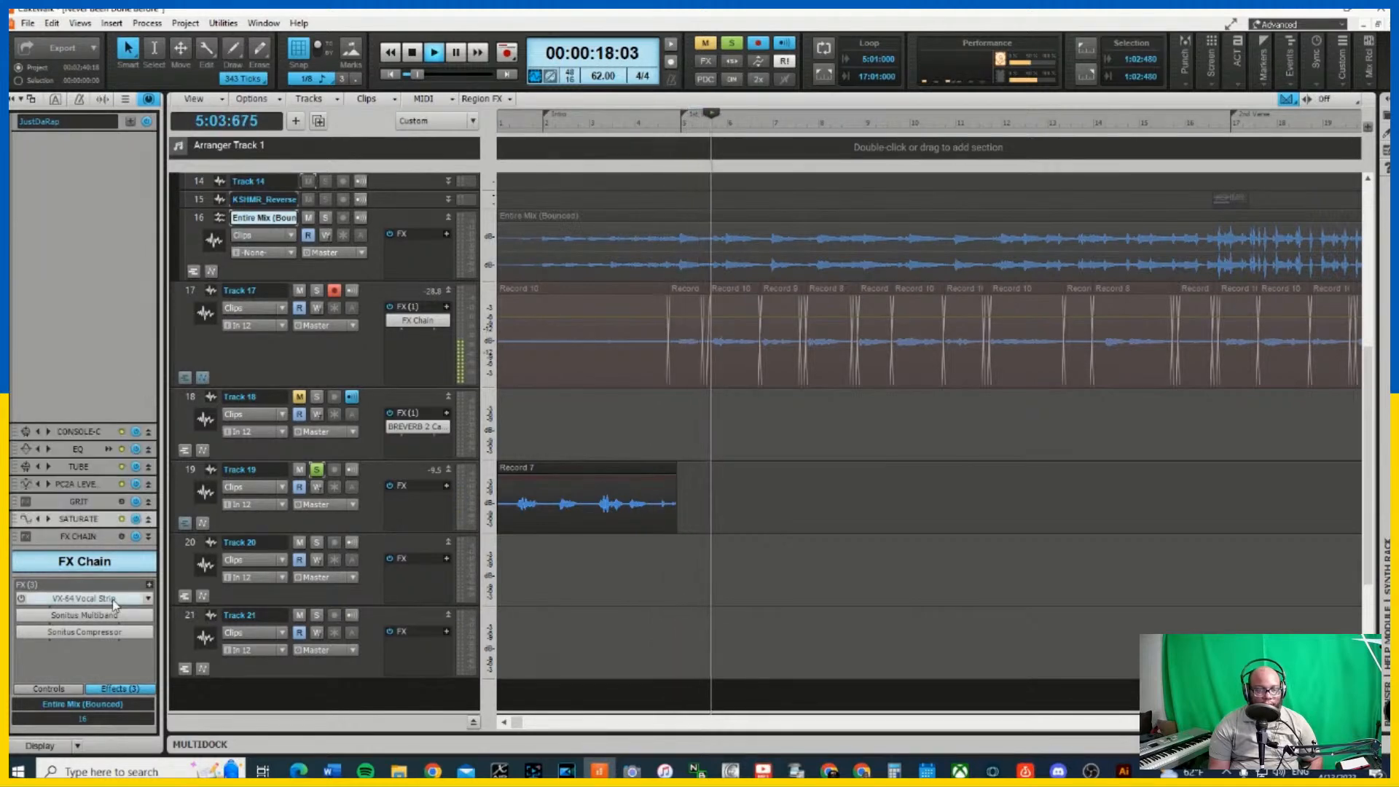
Insert Sonitus Reverb into the ProChannel's FX Chain and load one of its Sonitus:fx presets
click(149, 584)
mouse_move(232, 539)
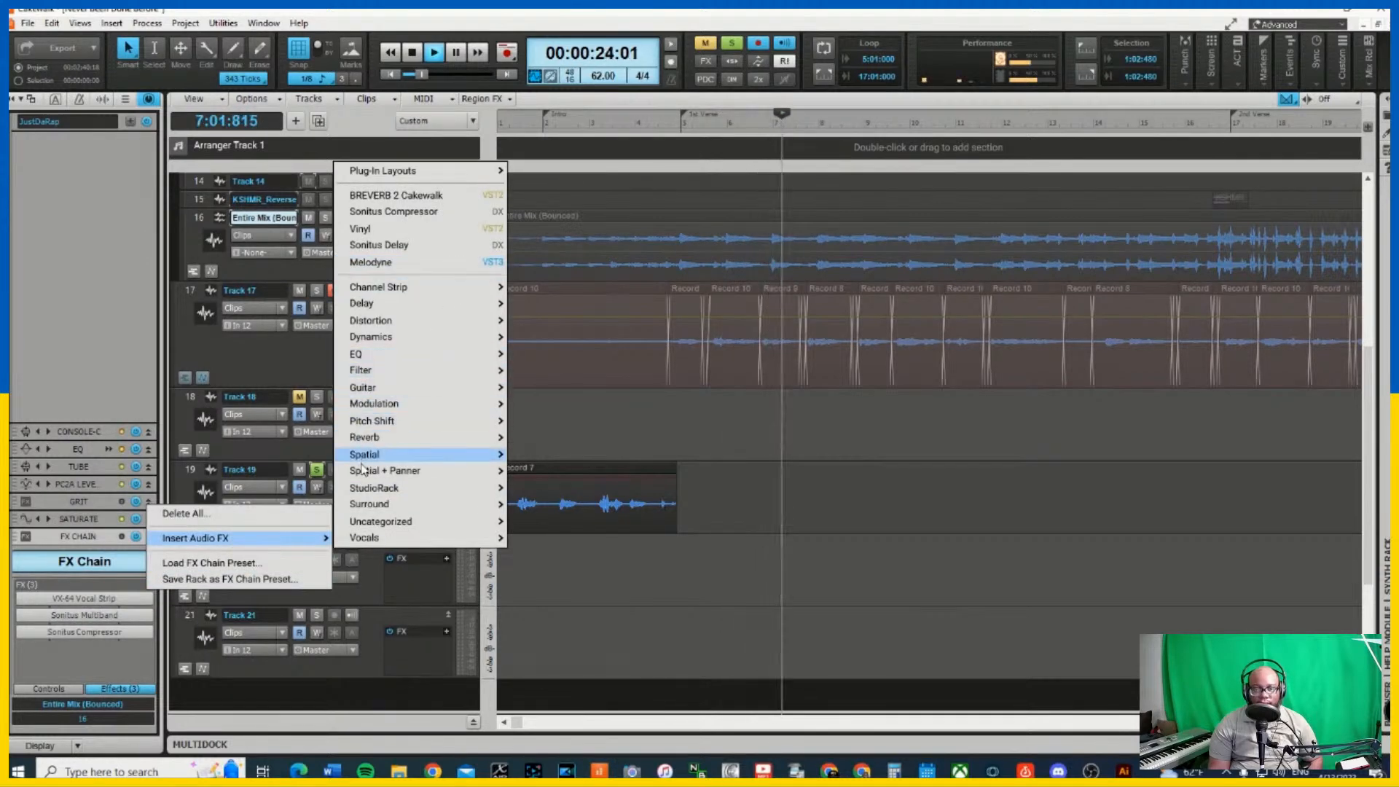
mouse_move(401, 443)
click(585, 437)
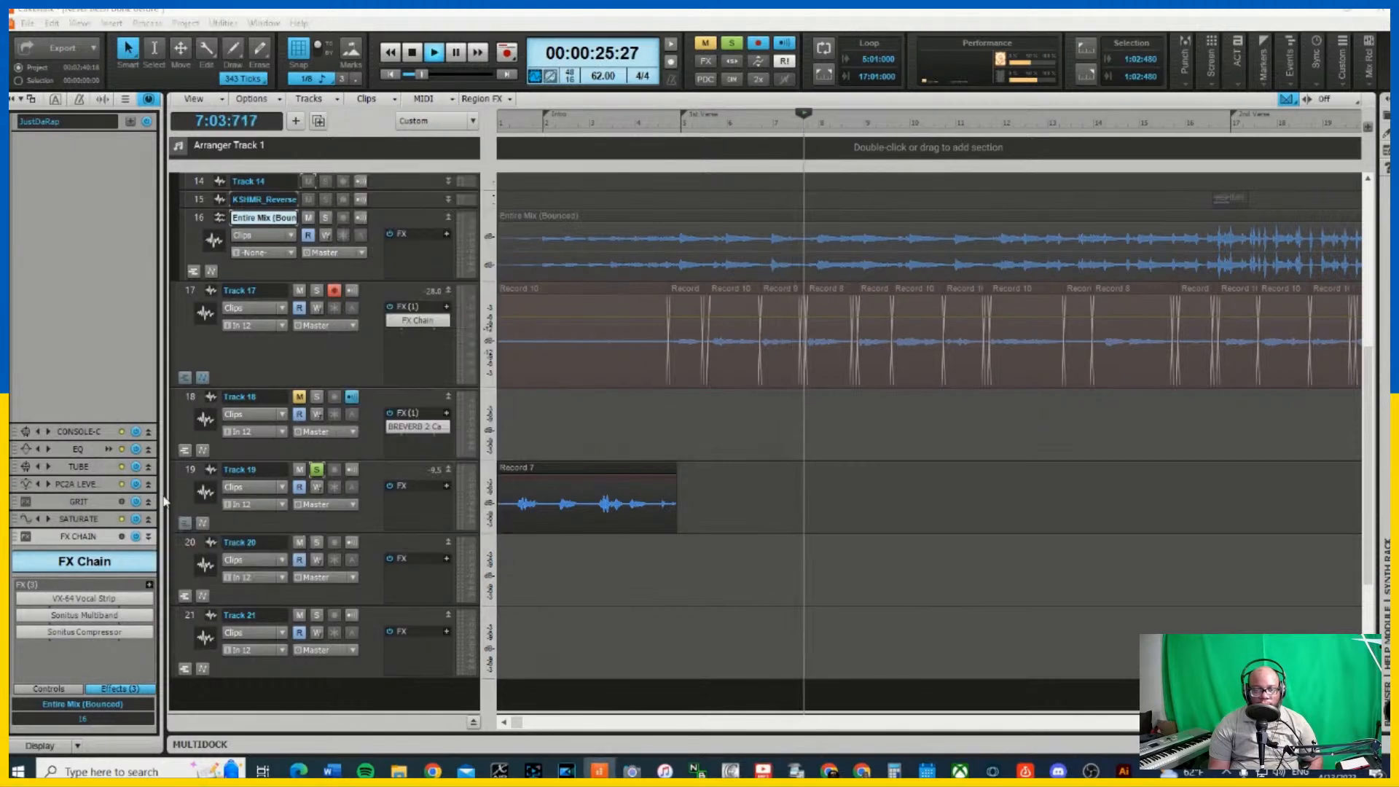
click(551, 274)
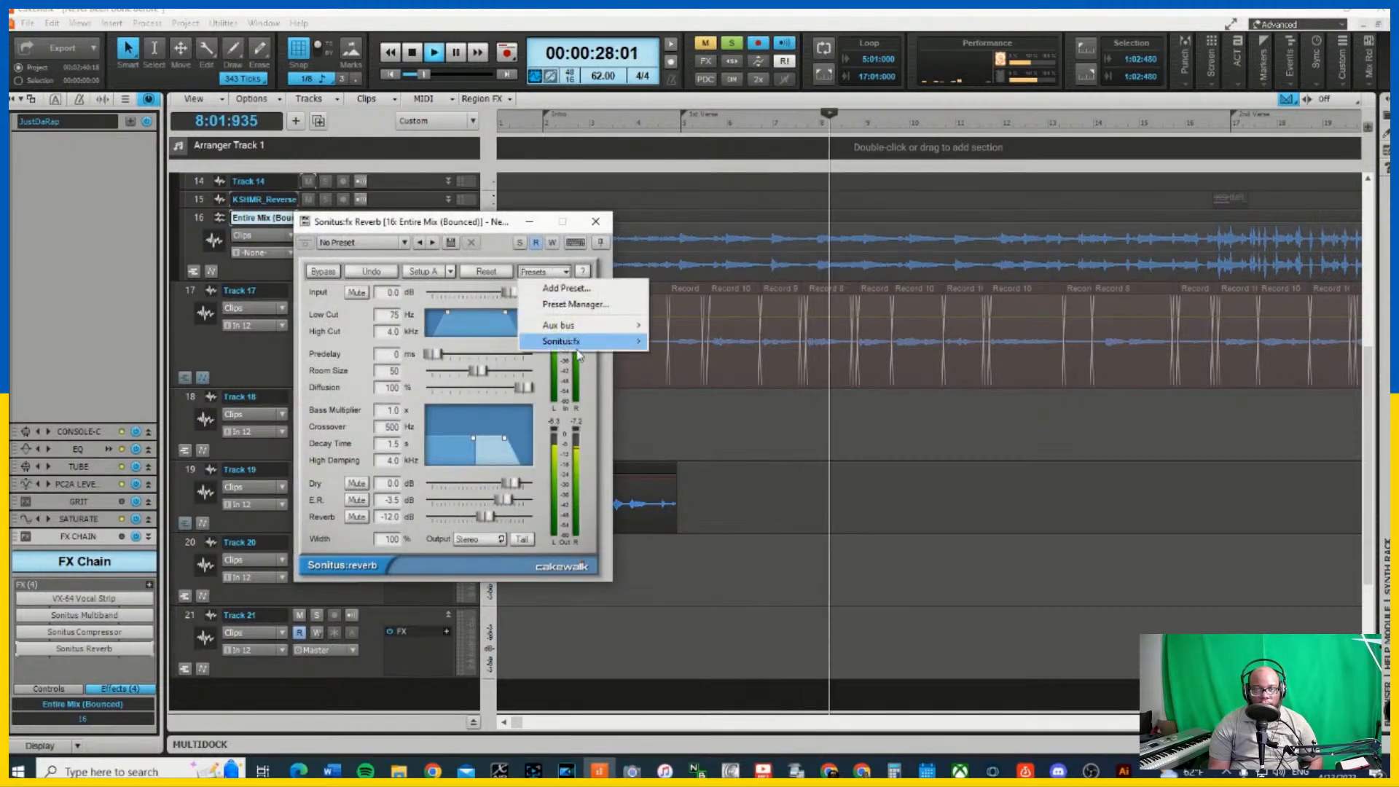
mouse_move(579, 355)
click(692, 438)
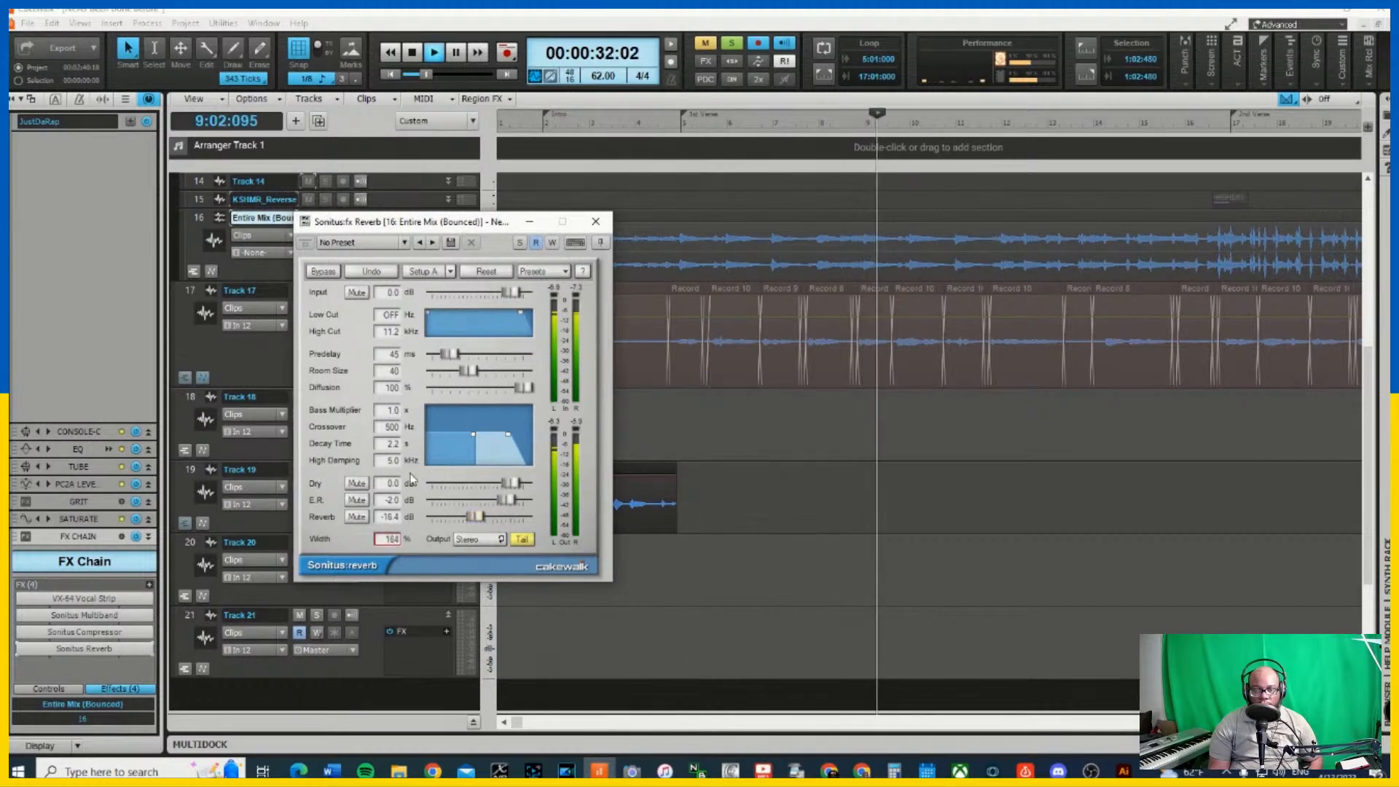
Set the reverb's width to 200% and its reverb level to -4.2 dB while playing the soloed intro
drag(408, 221, 1105, 97)
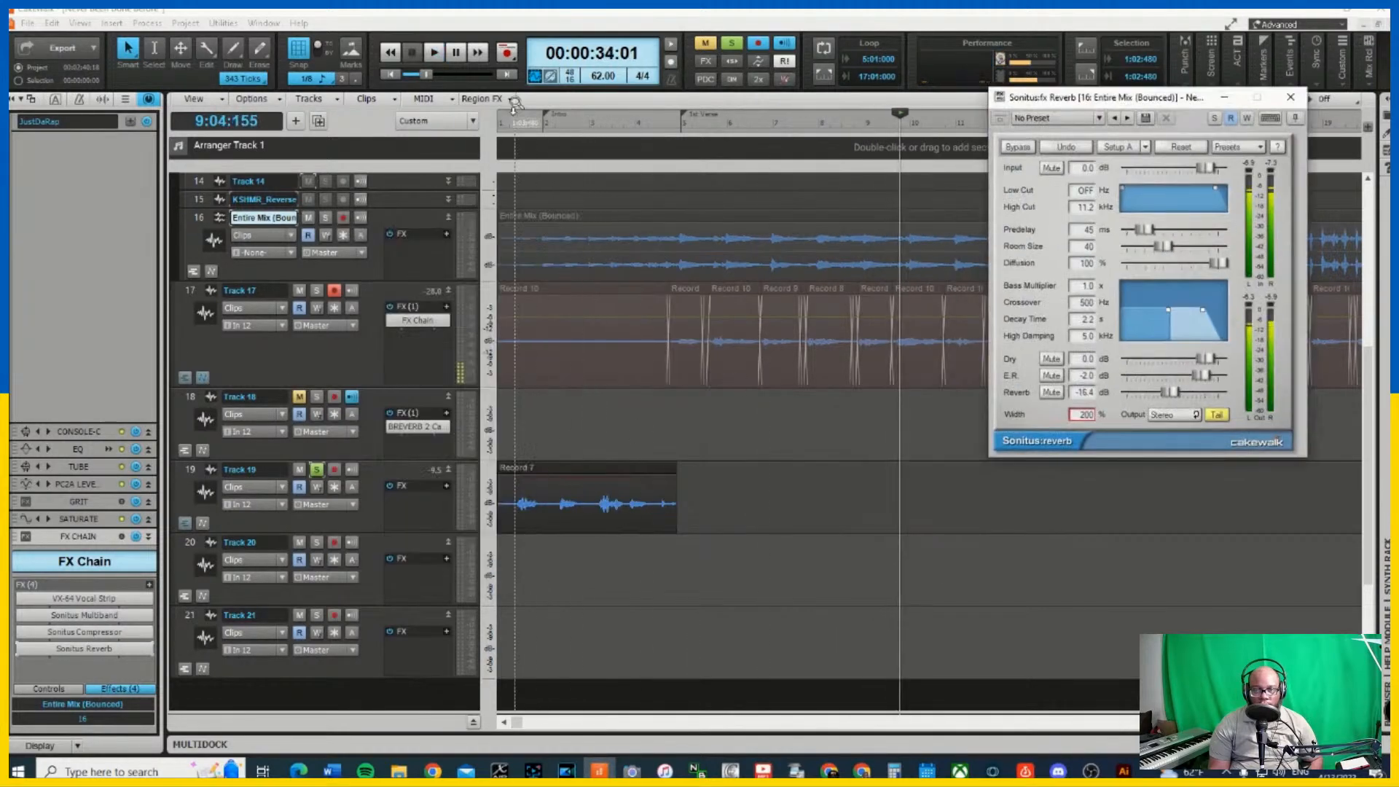
click(520, 131)
key(space)
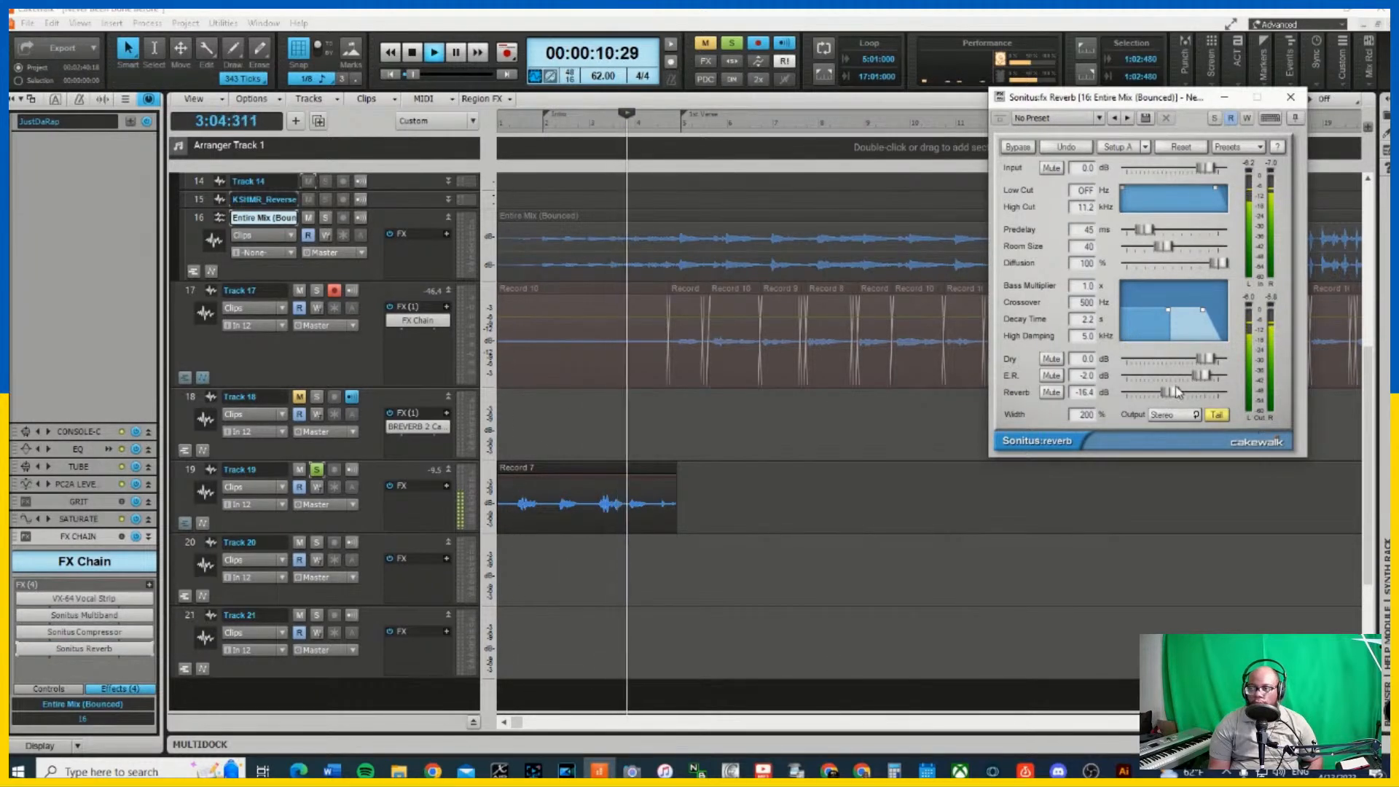
drag(1178, 394, 1197, 394)
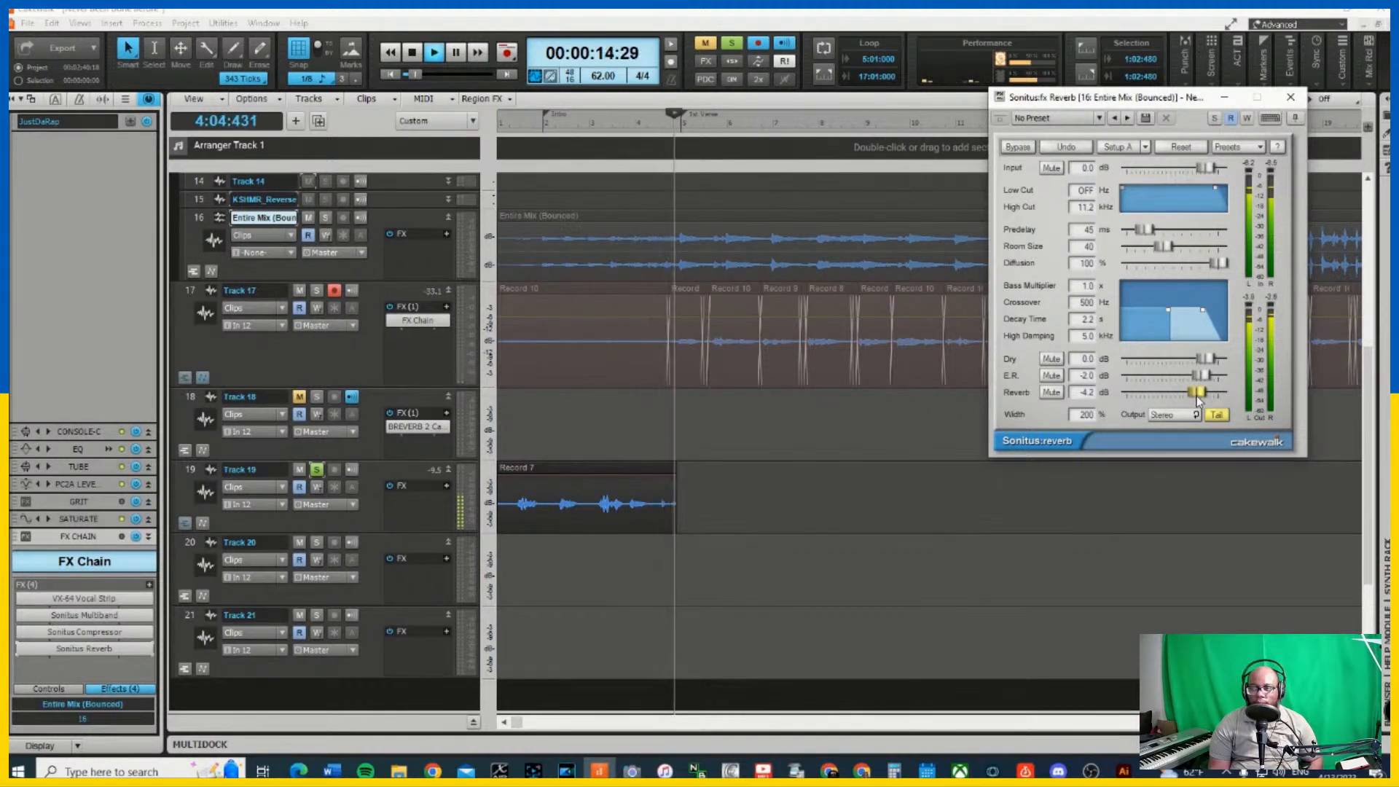
key(space)
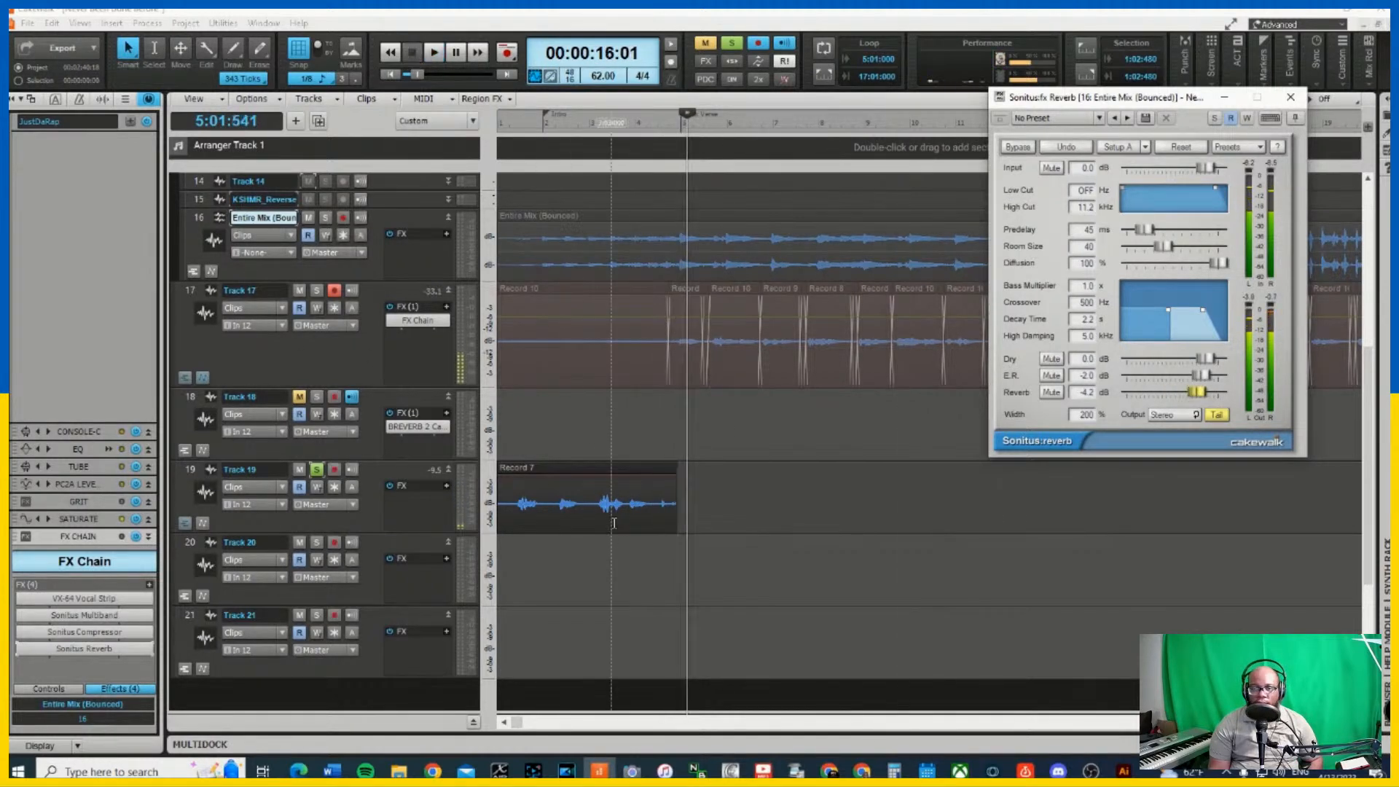
click(512, 128)
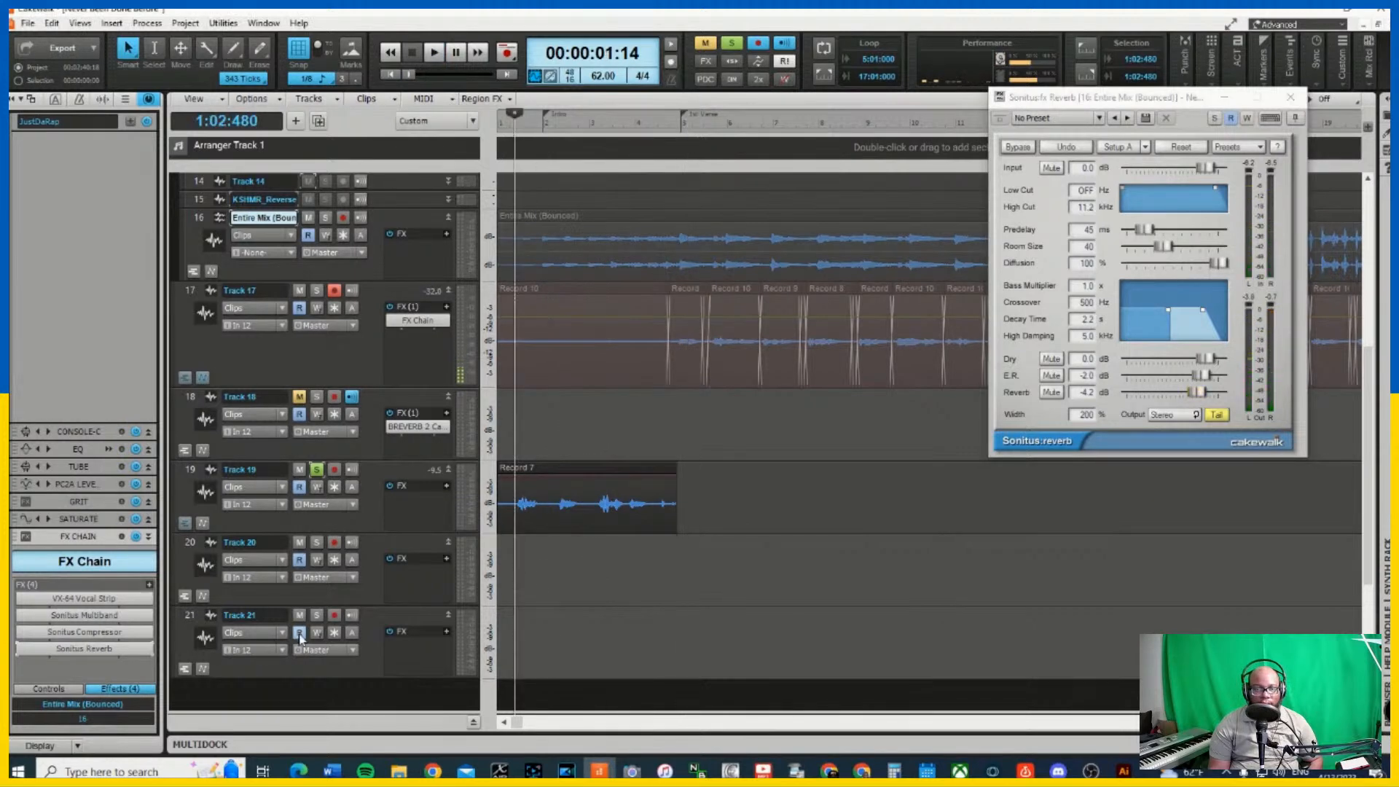
Switch between Track 19 and Track 18 to examine the ProChannel modules assigned to each track
click(191, 472)
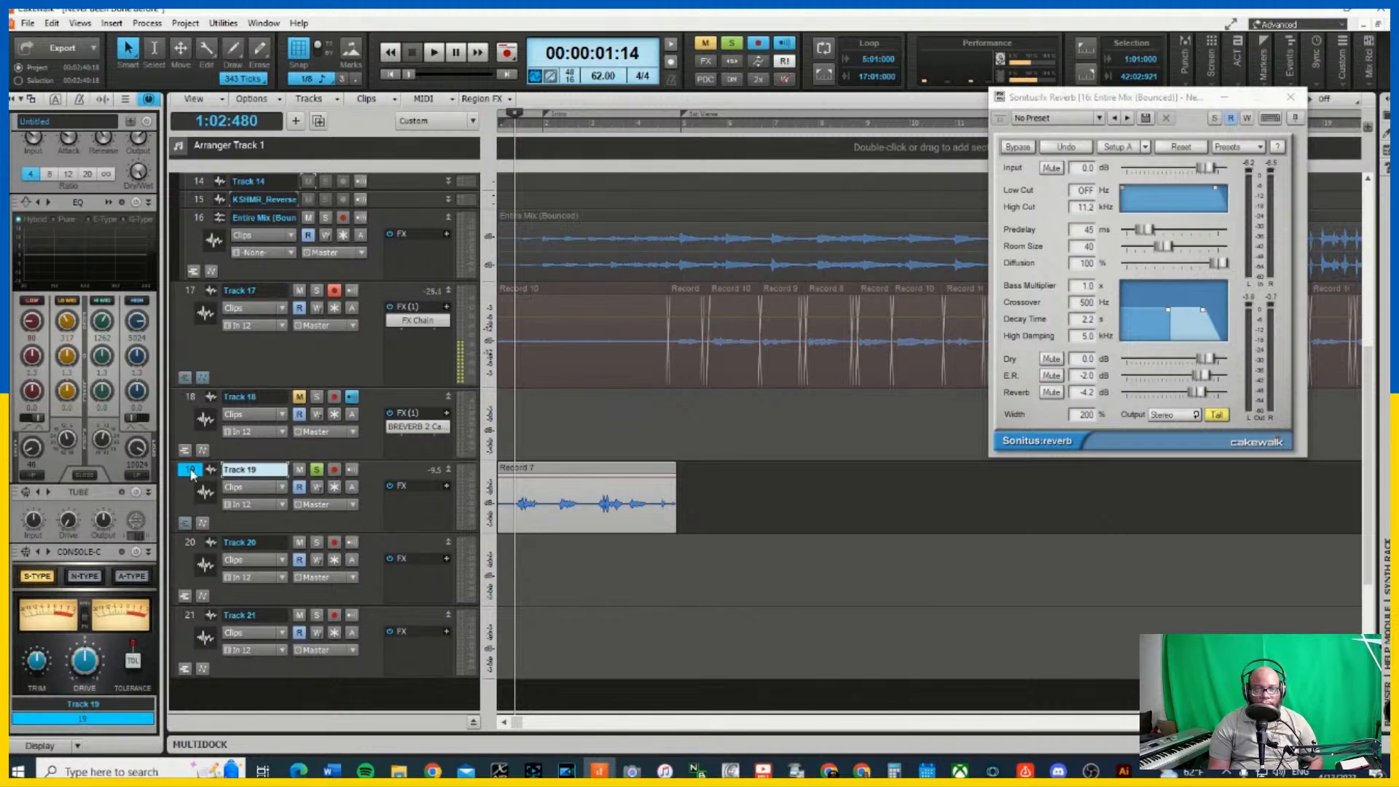
click(193, 408)
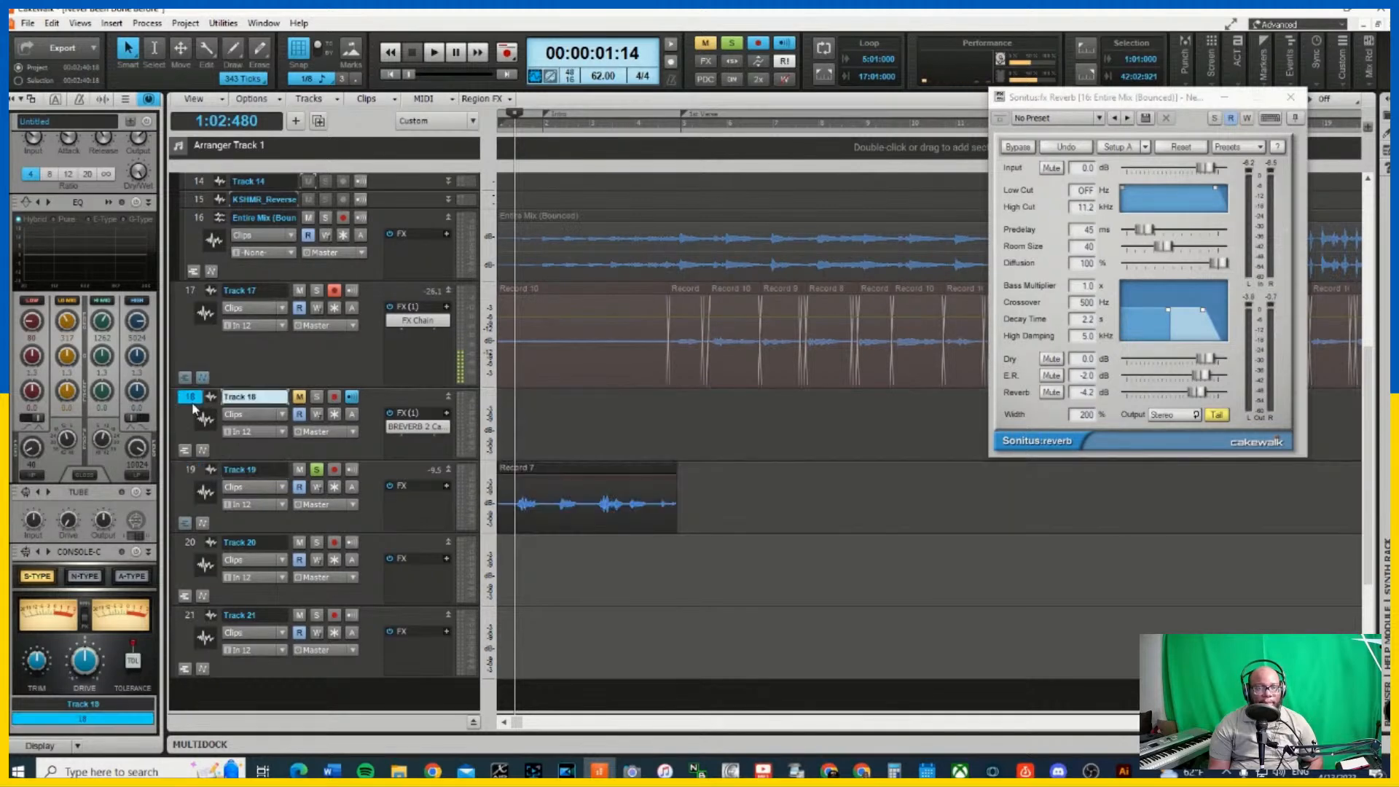
ctrl+click(188, 400)
ctrl+click(188, 400)
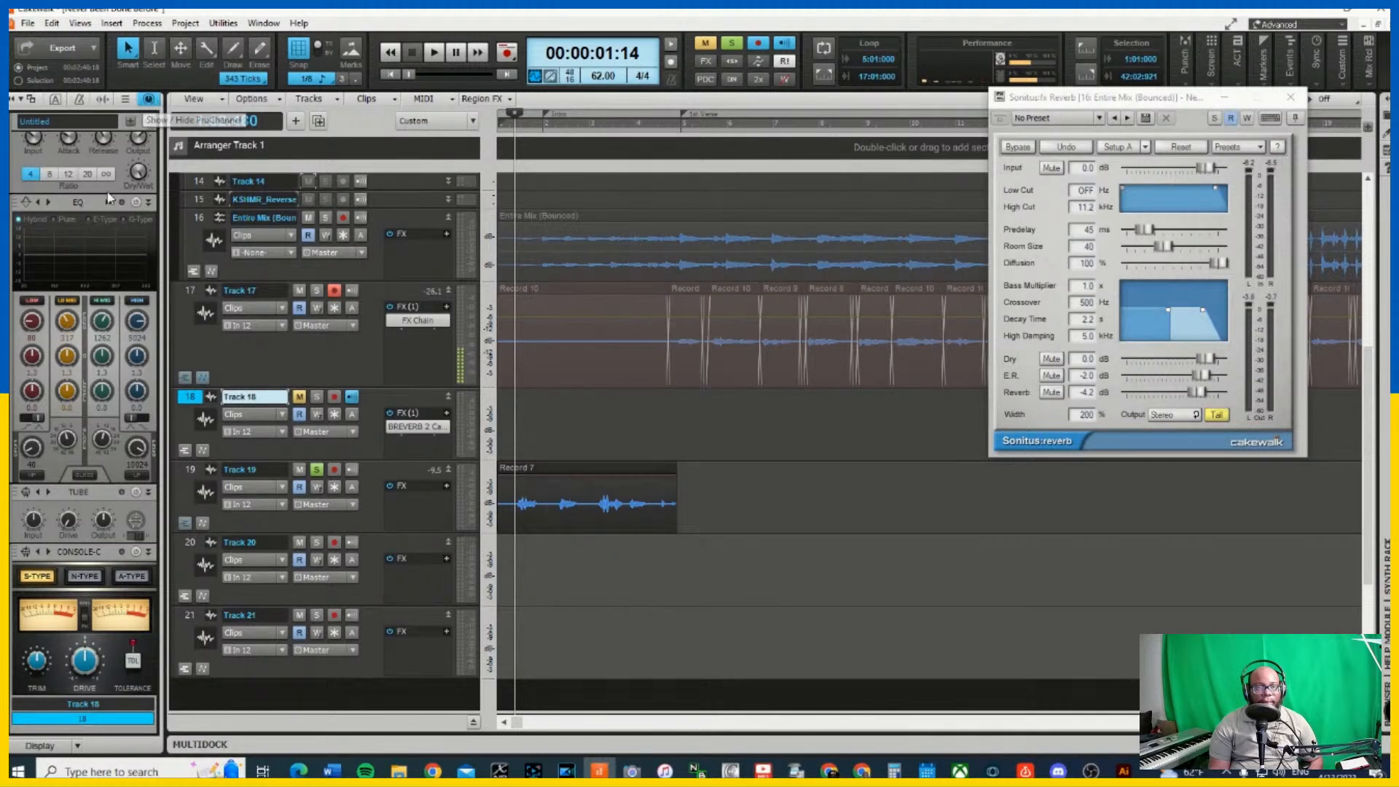
scroll(110, 197, up, 3)
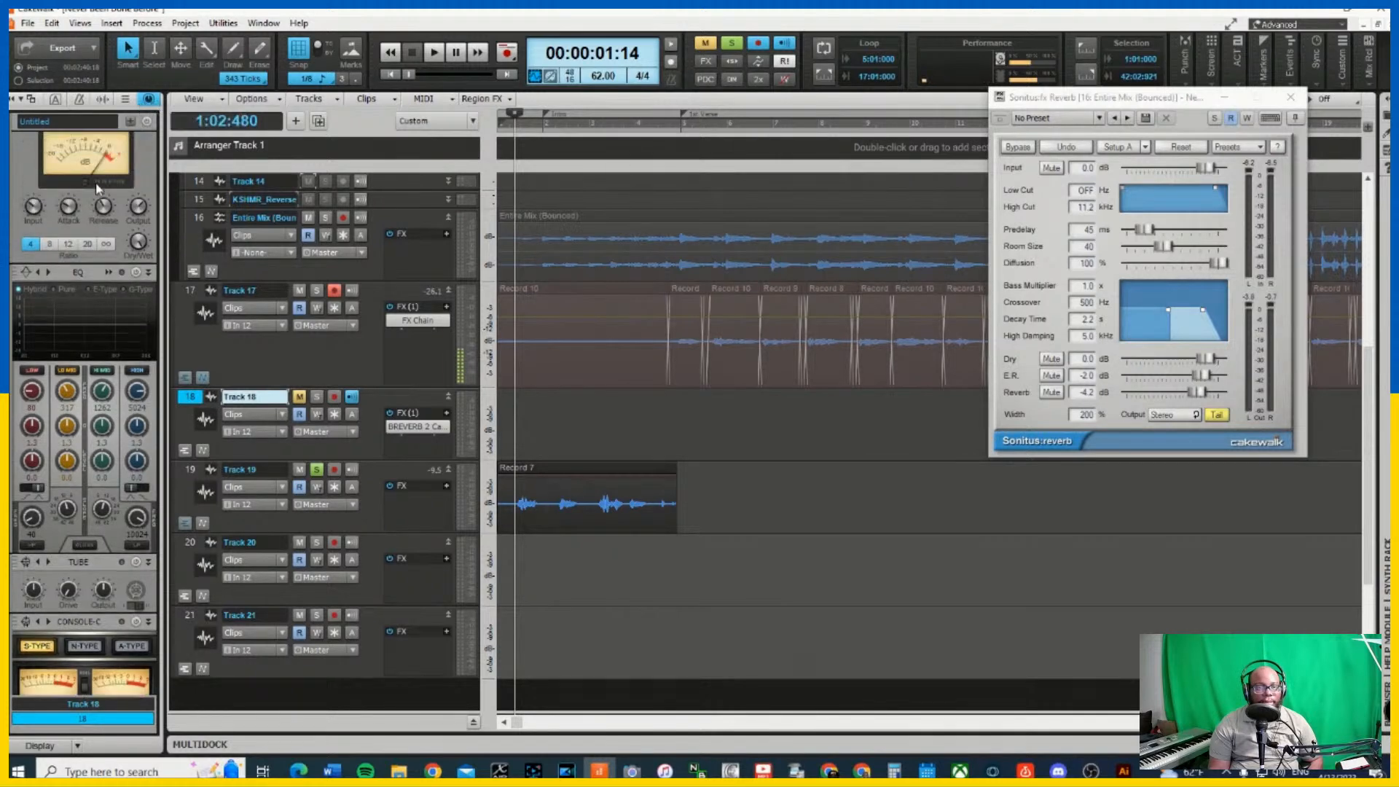
click(188, 470)
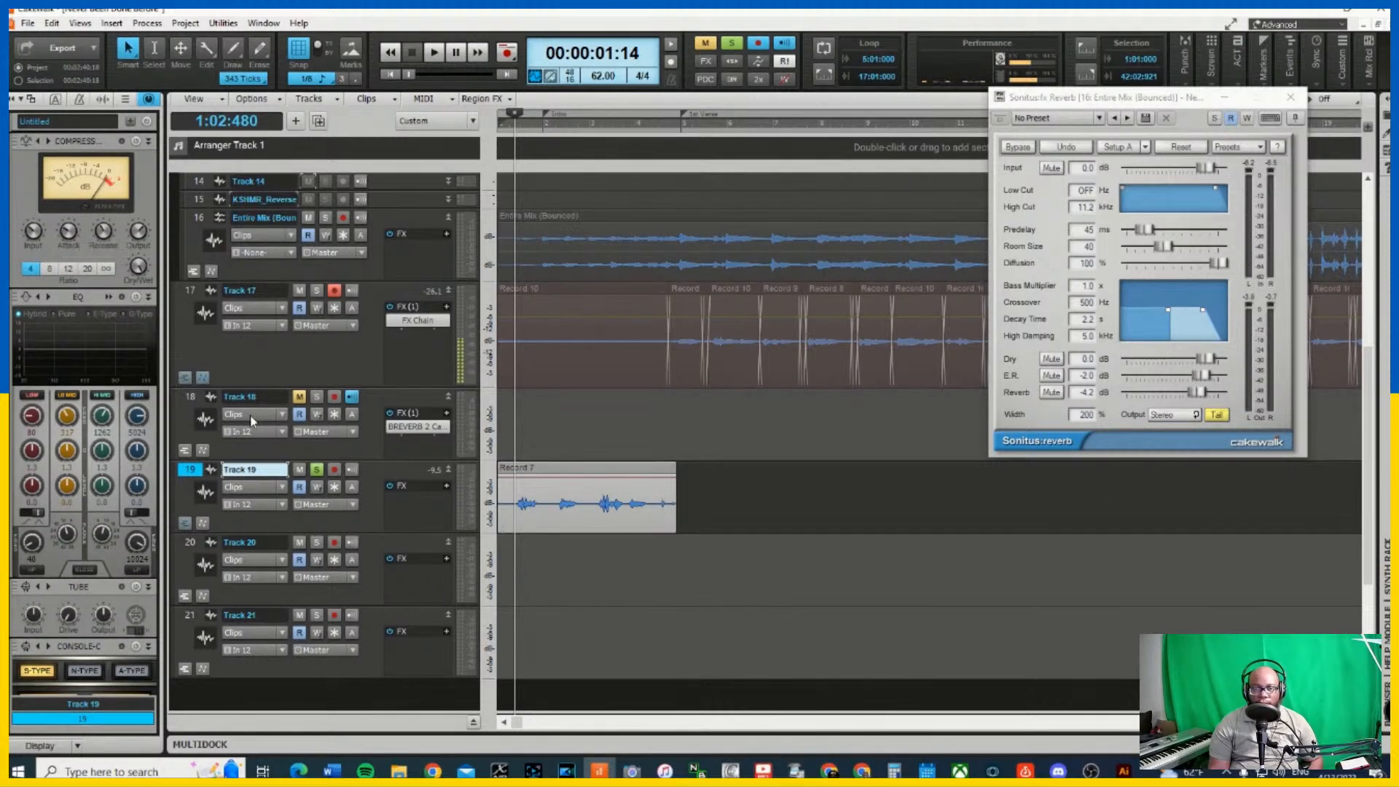
Select Tracks 17, 18, 20 and 21 in turn to examine the ProChannel modules on each
click(187, 292)
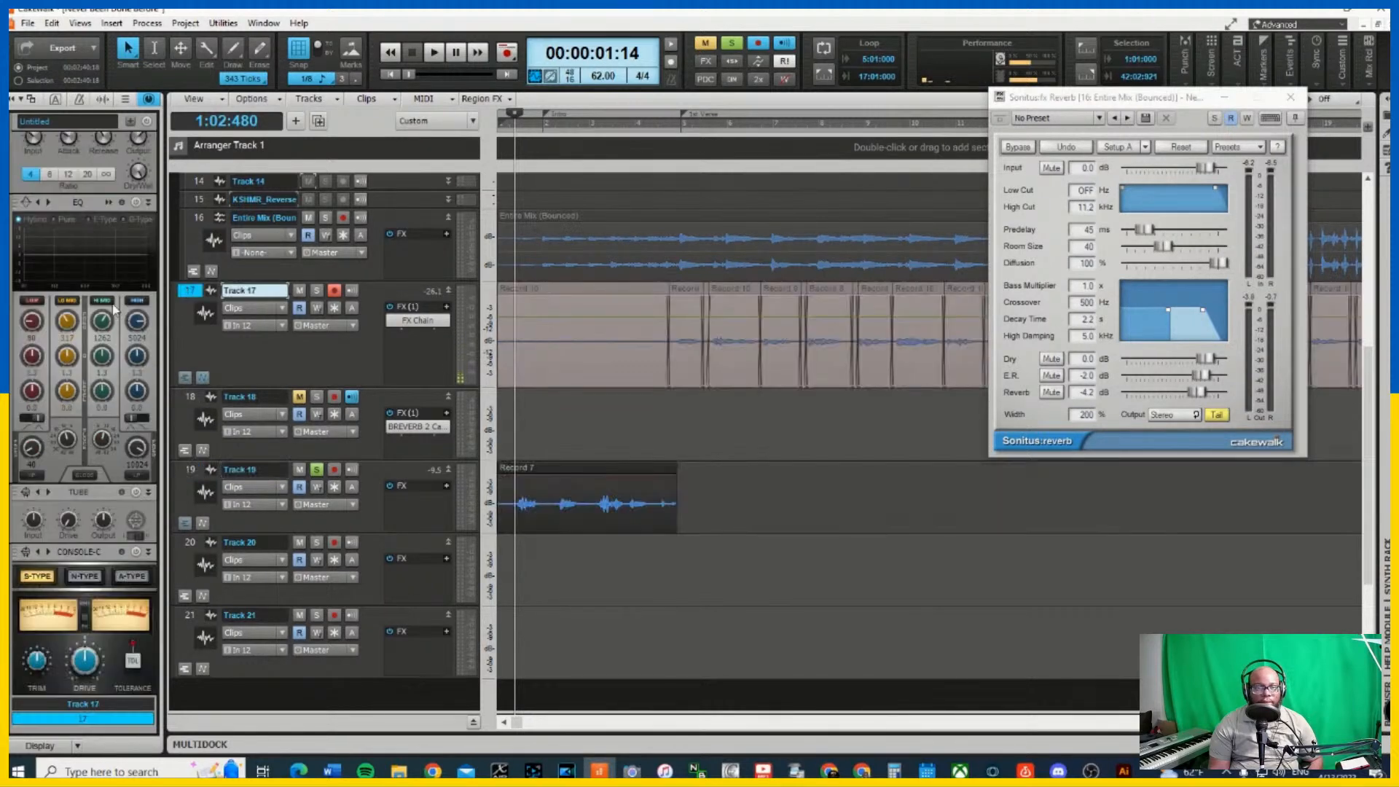
scroll(124, 304, up, 3)
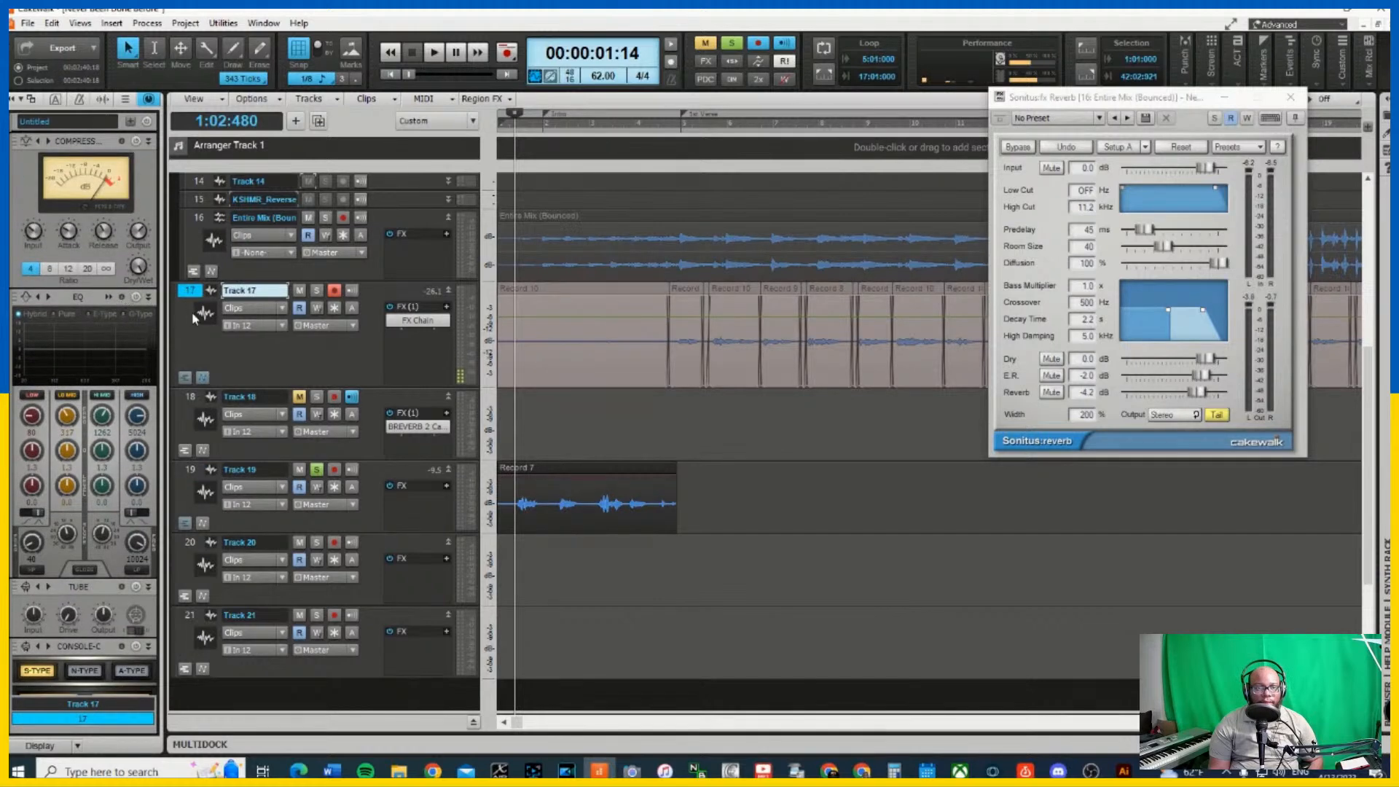
click(190, 399)
scroll(76, 318, up, 2)
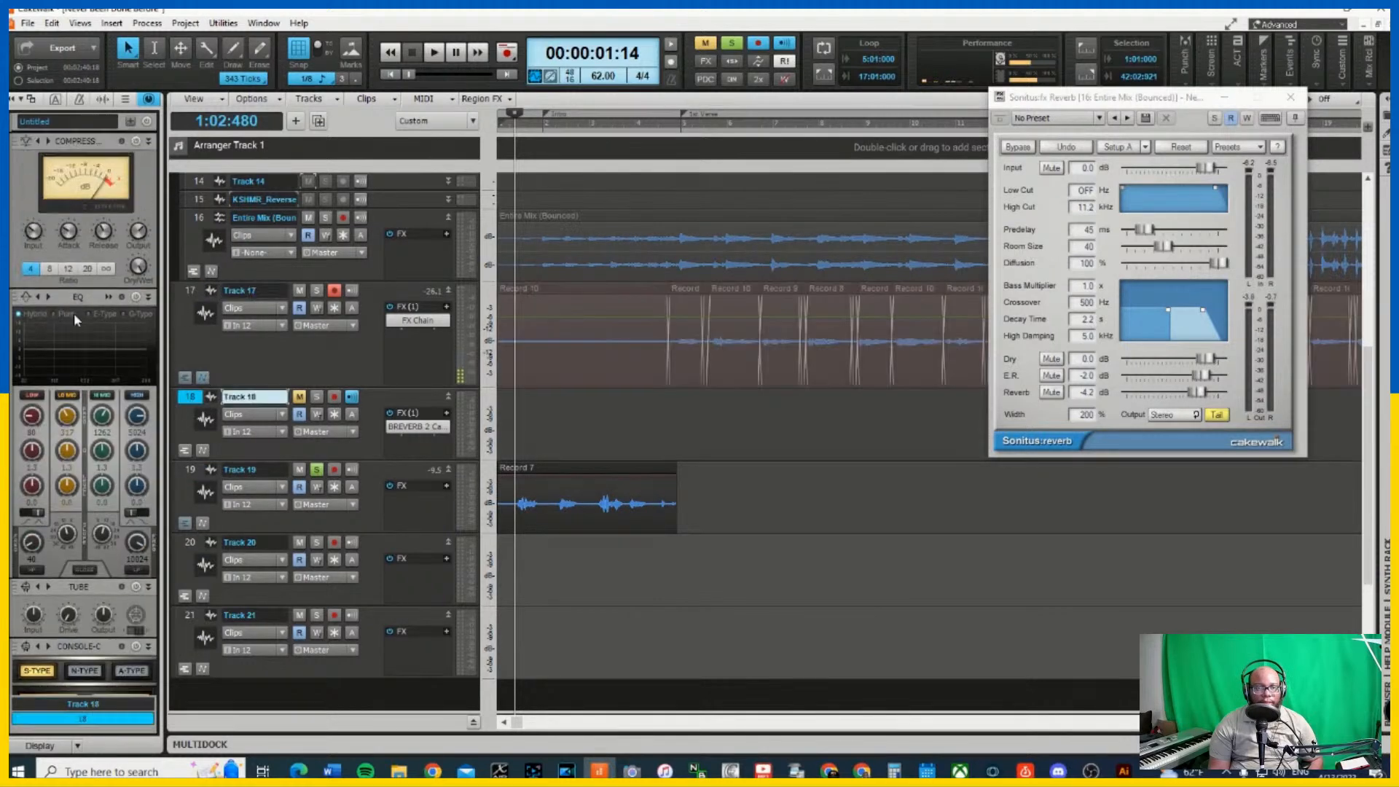
click(188, 545)
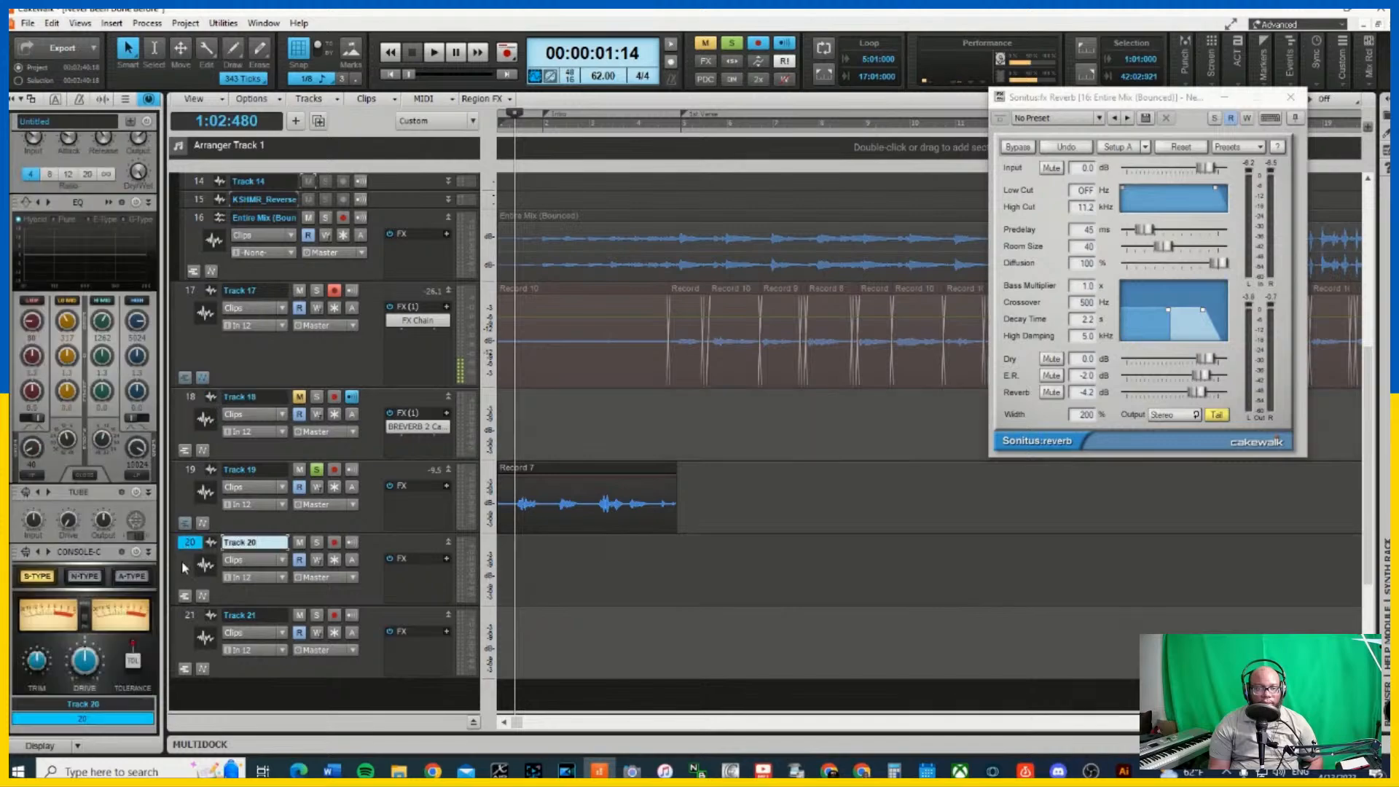
click(187, 619)
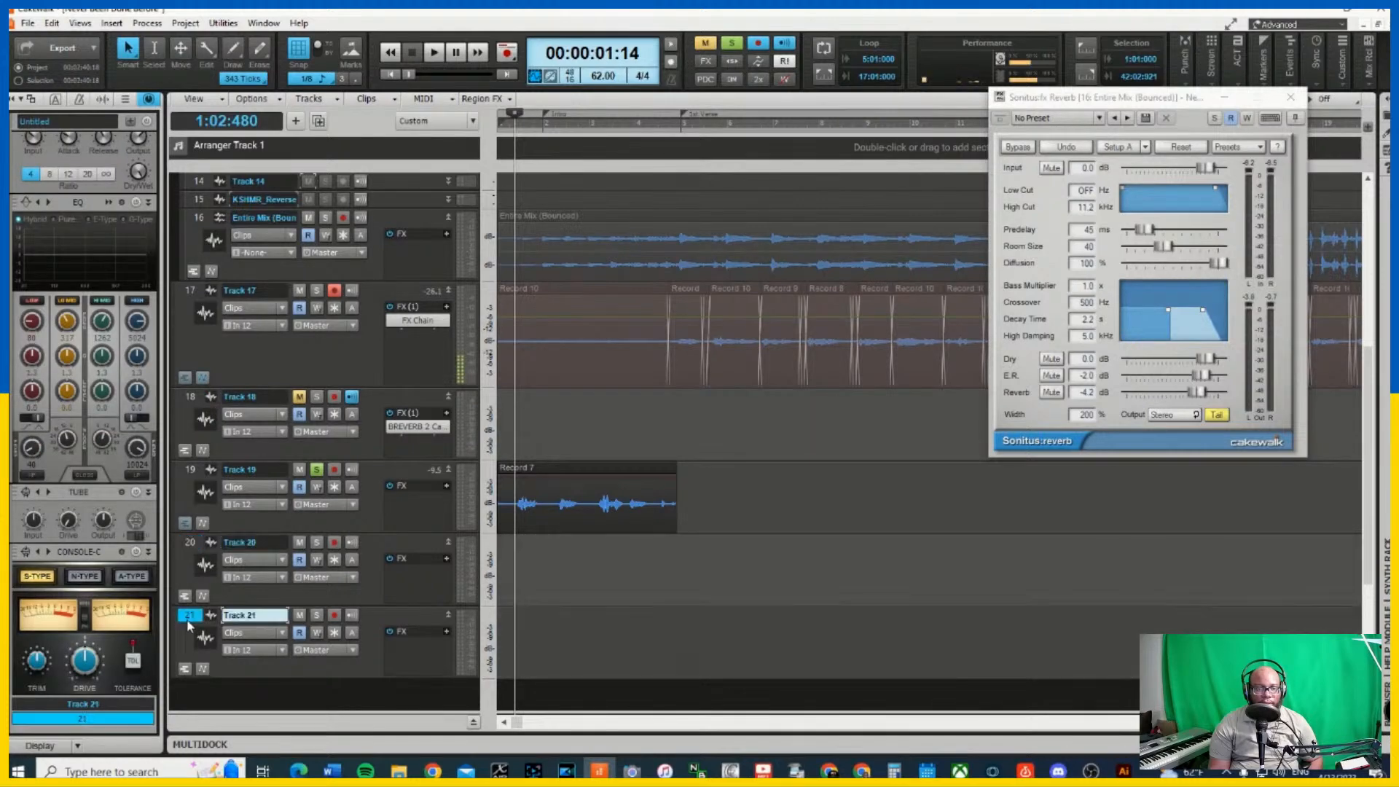
Clear soloing across the project and select the Entire Mix (Bounced) track to show its ProChannel
scroll(222, 359, up, 1)
scroll(223, 359, up, 3)
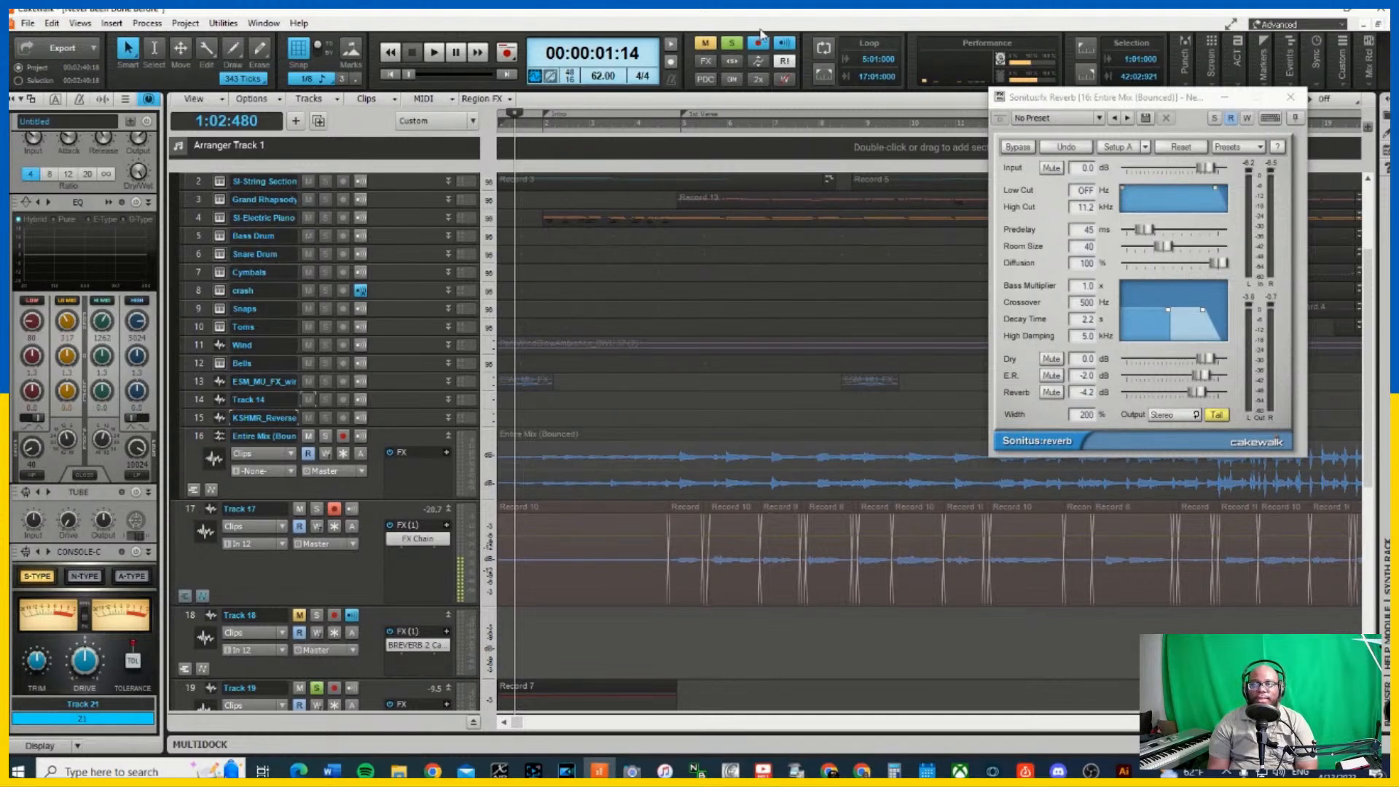
click(728, 44)
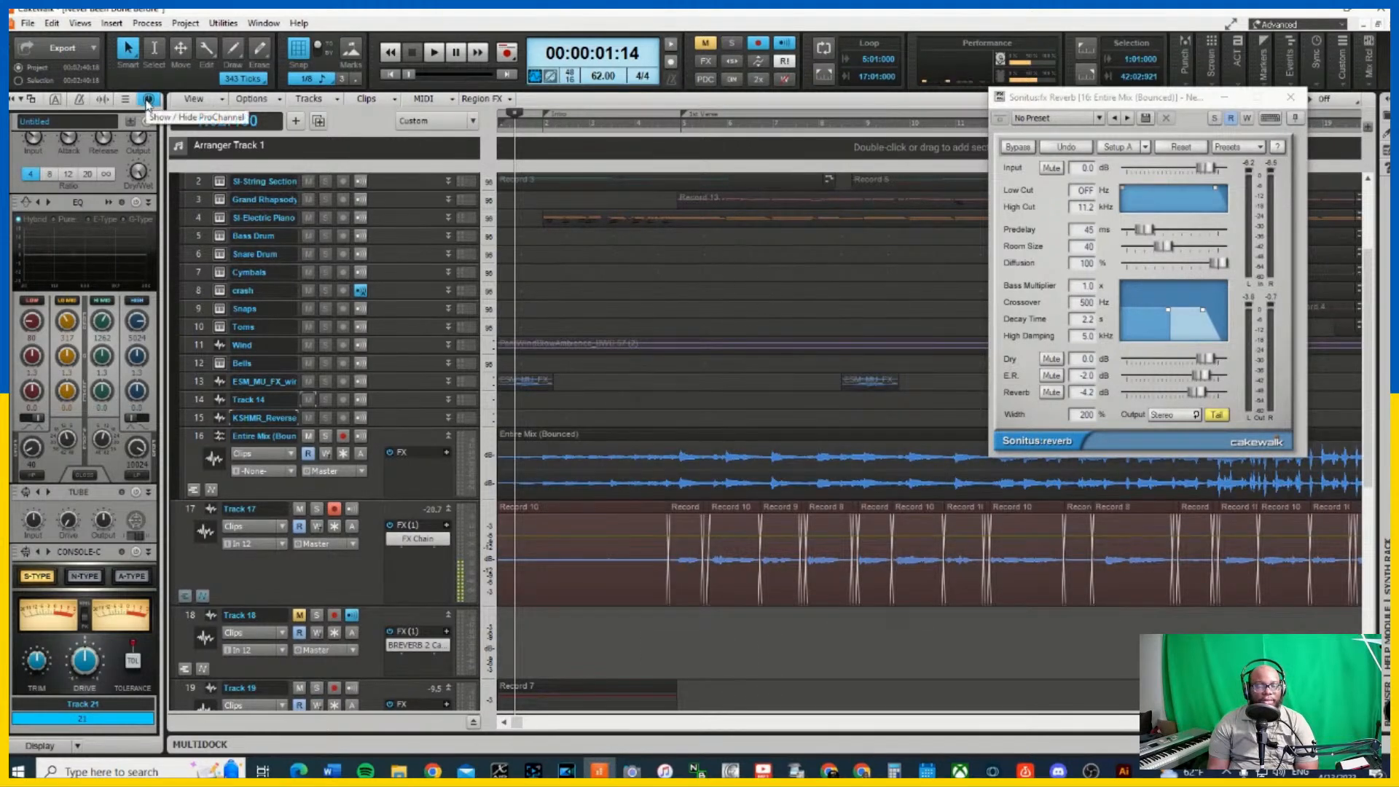
scroll(63, 197, up, 3)
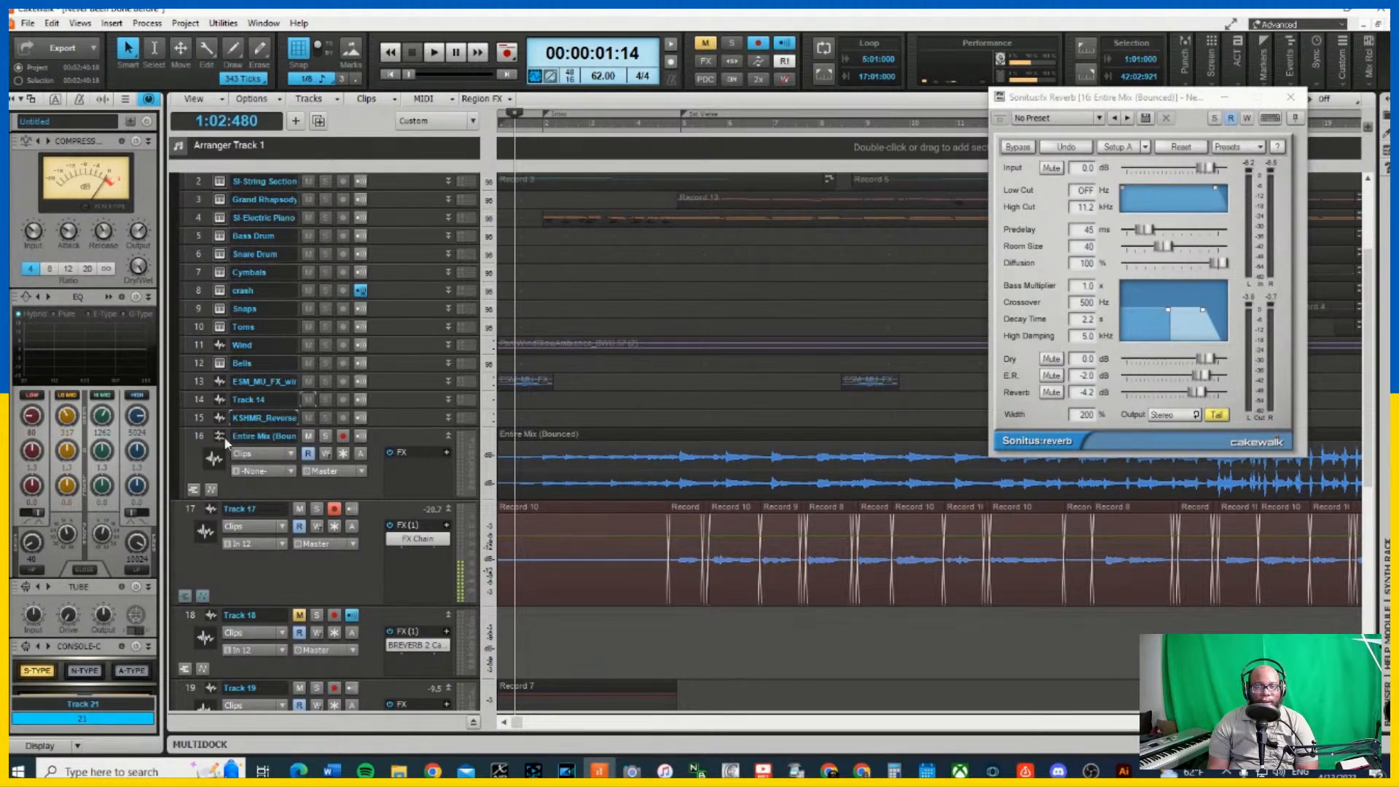
scroll(219, 437, down, 3)
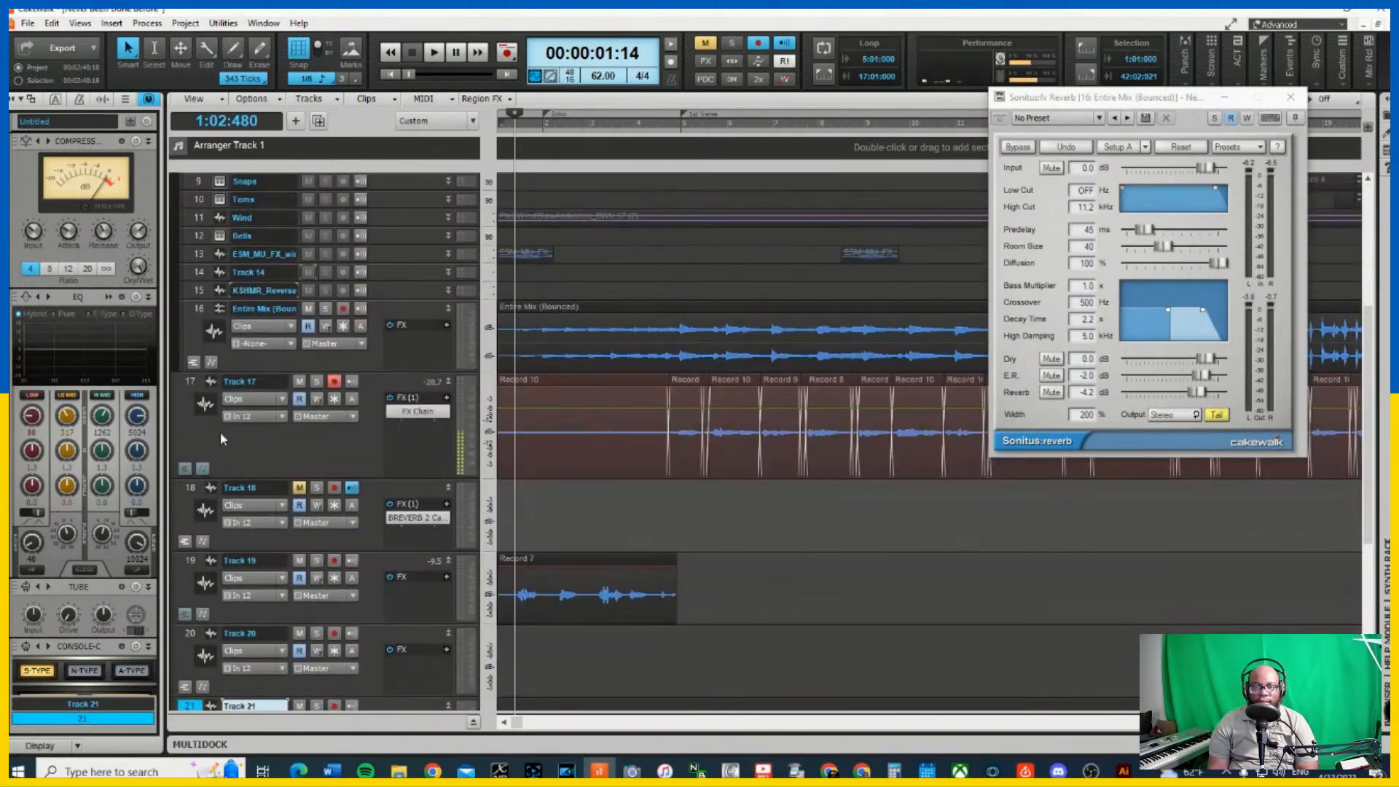
click(193, 311)
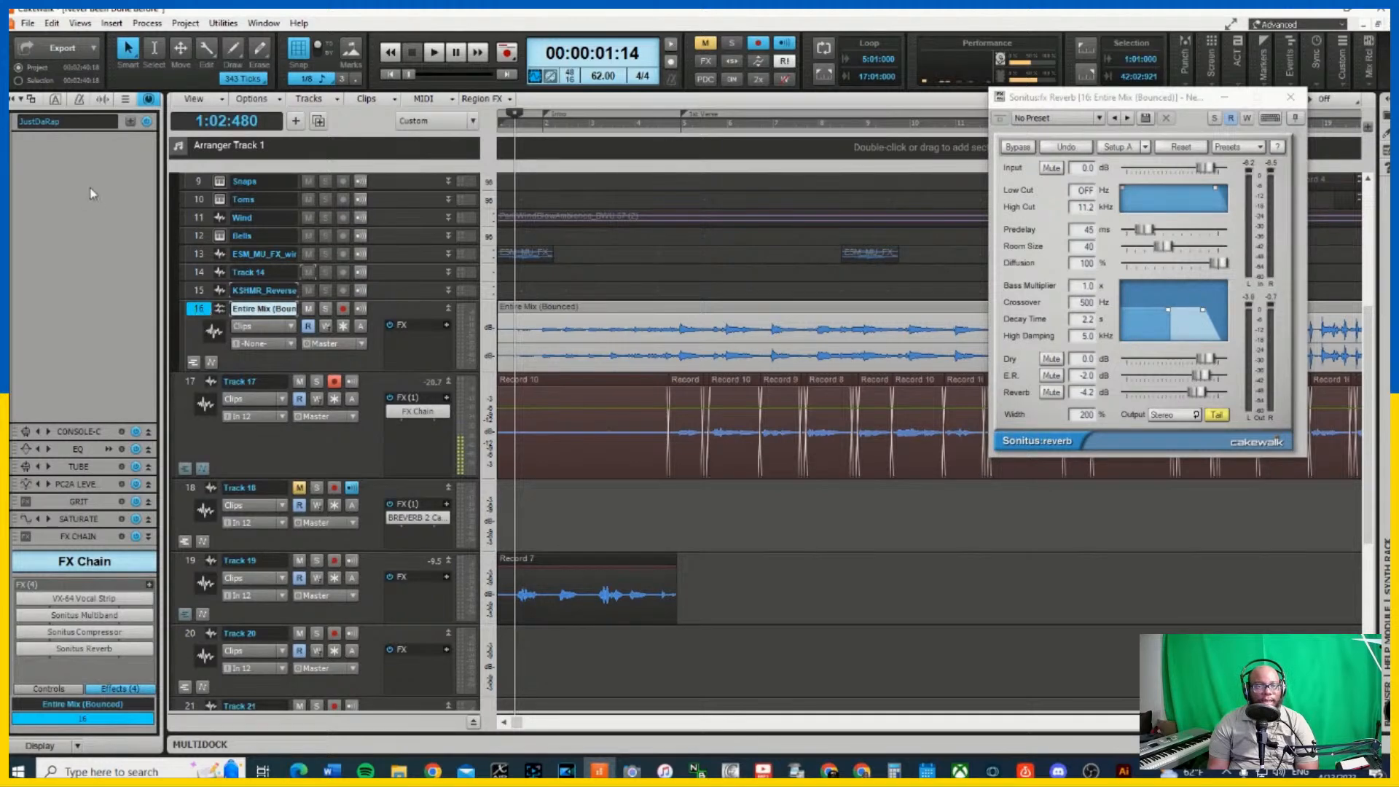
mouse_move(108, 127)
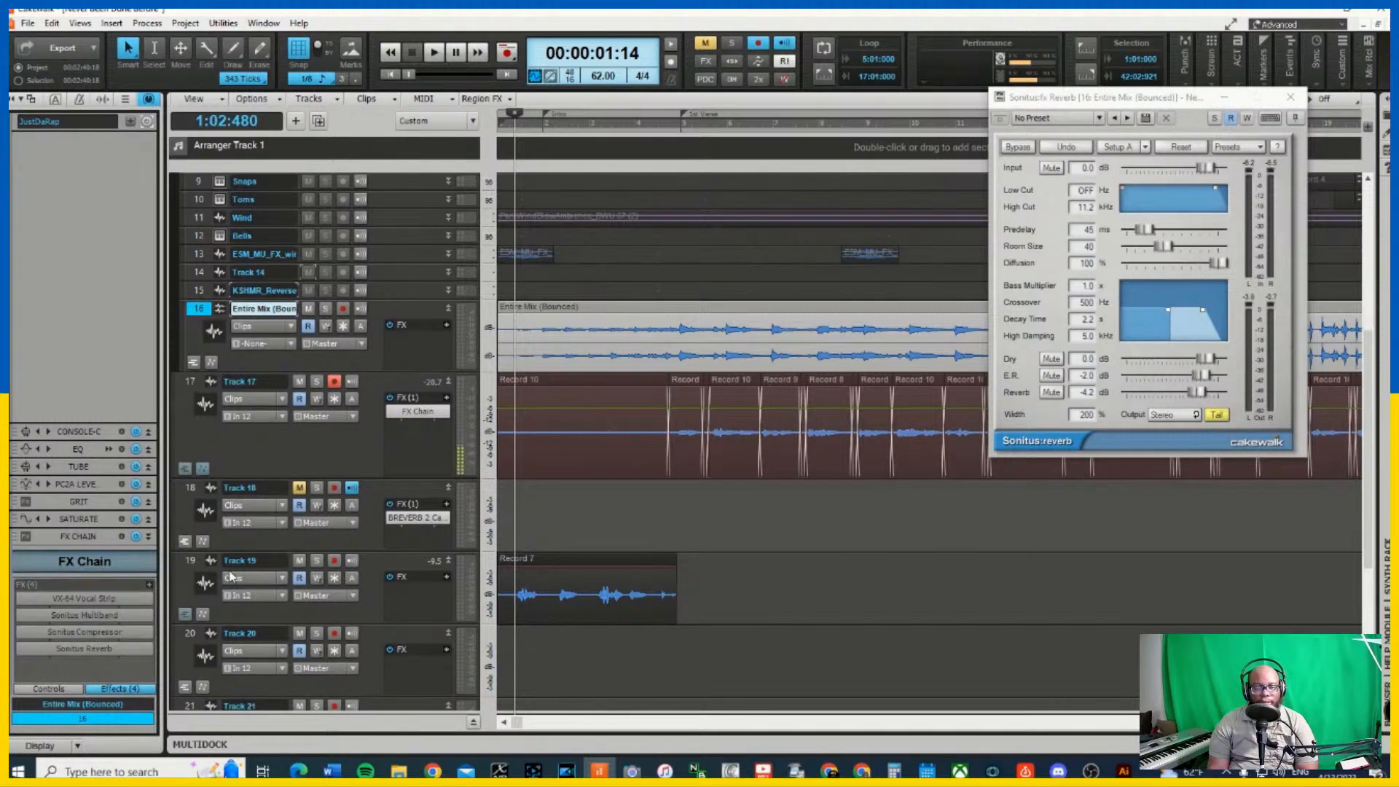
Load the ProChannel preset JustDaRap.pcp onto Track 19 and play the intro with it
scroll(231, 577, down, 3)
click(193, 399)
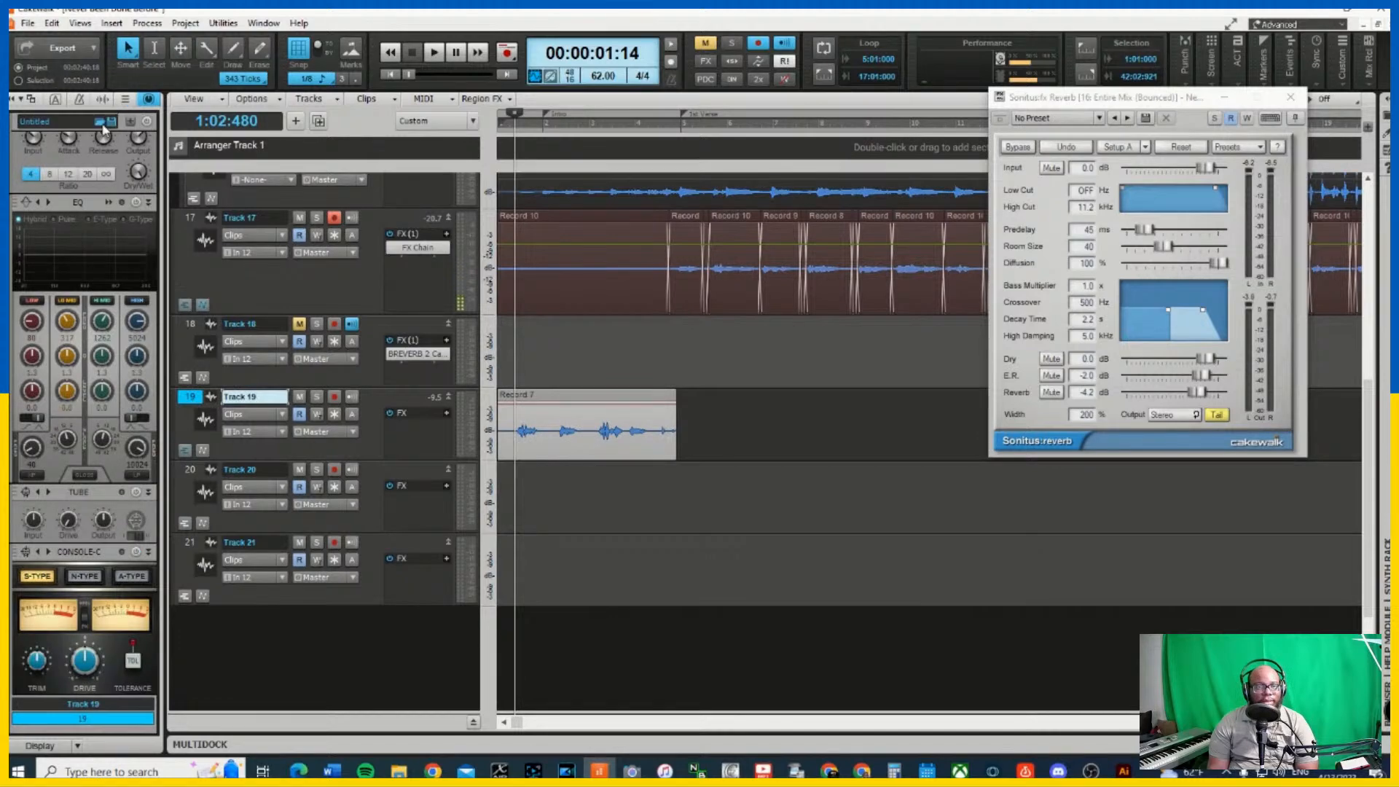
click(103, 128)
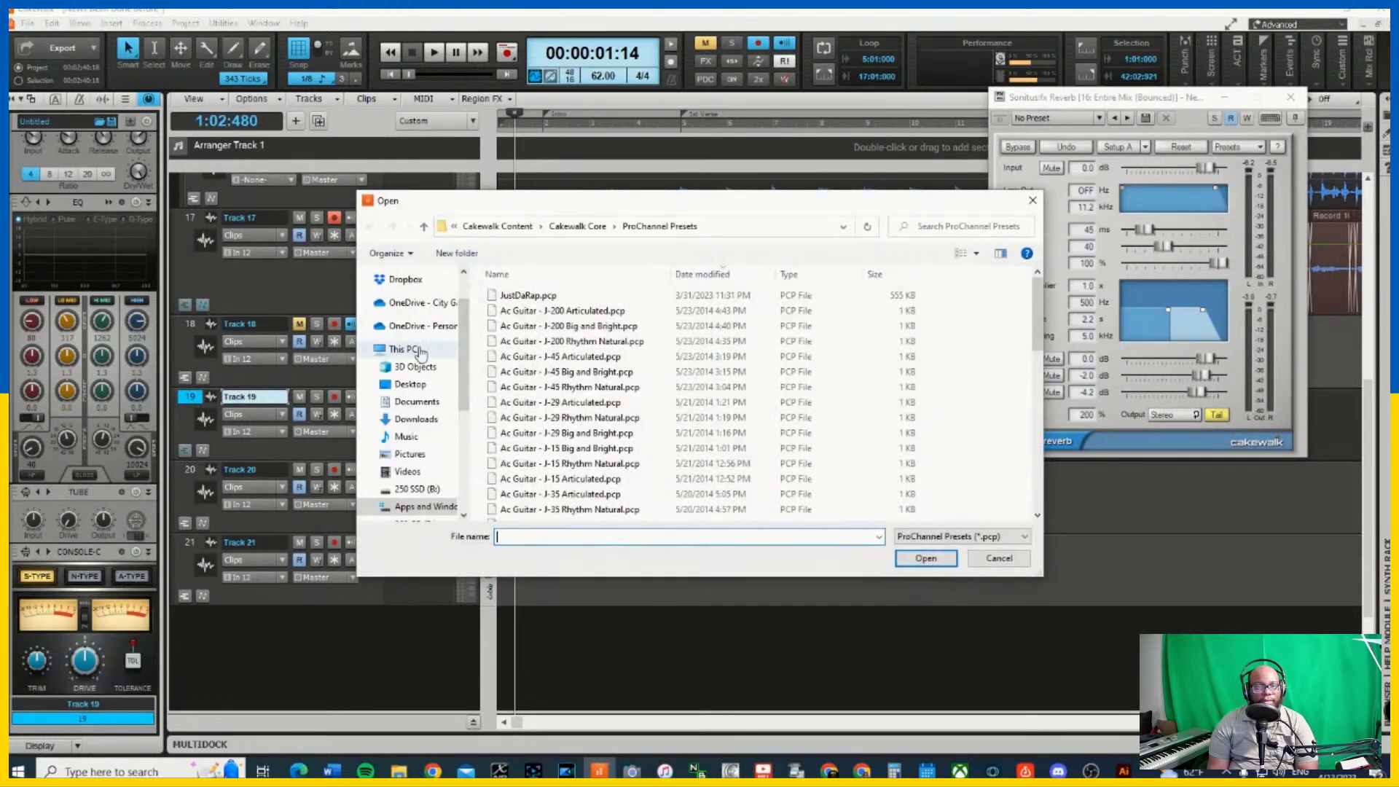
click(516, 298)
click(940, 560)
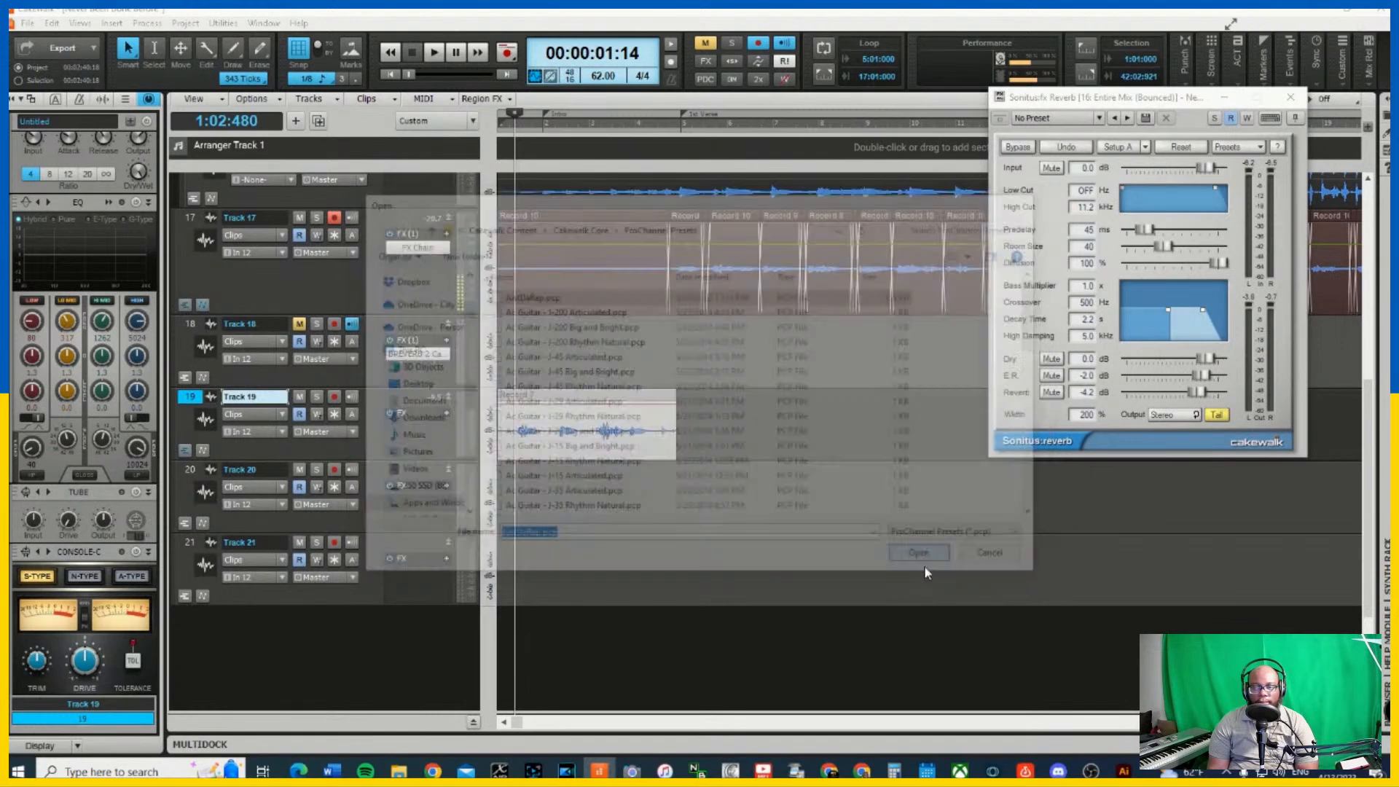
key(space)
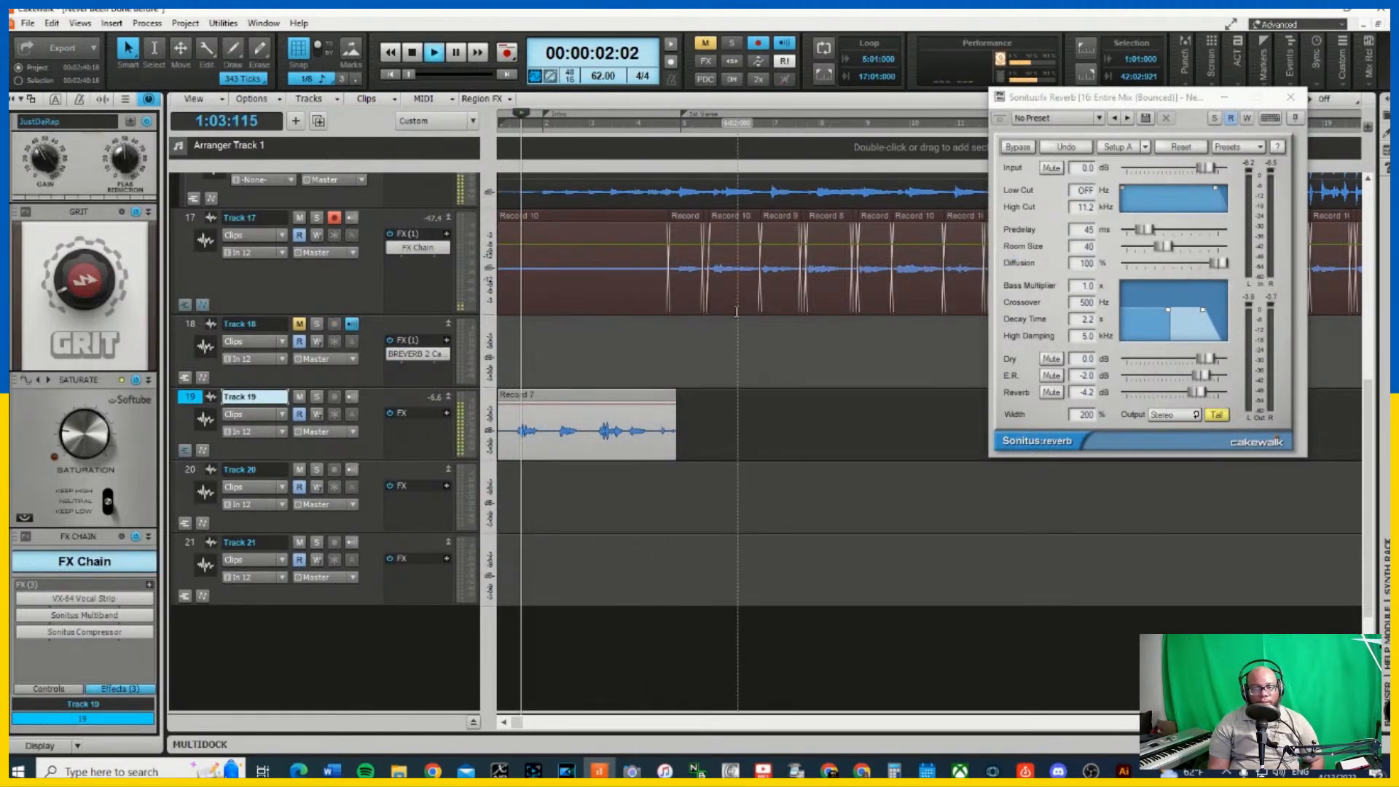
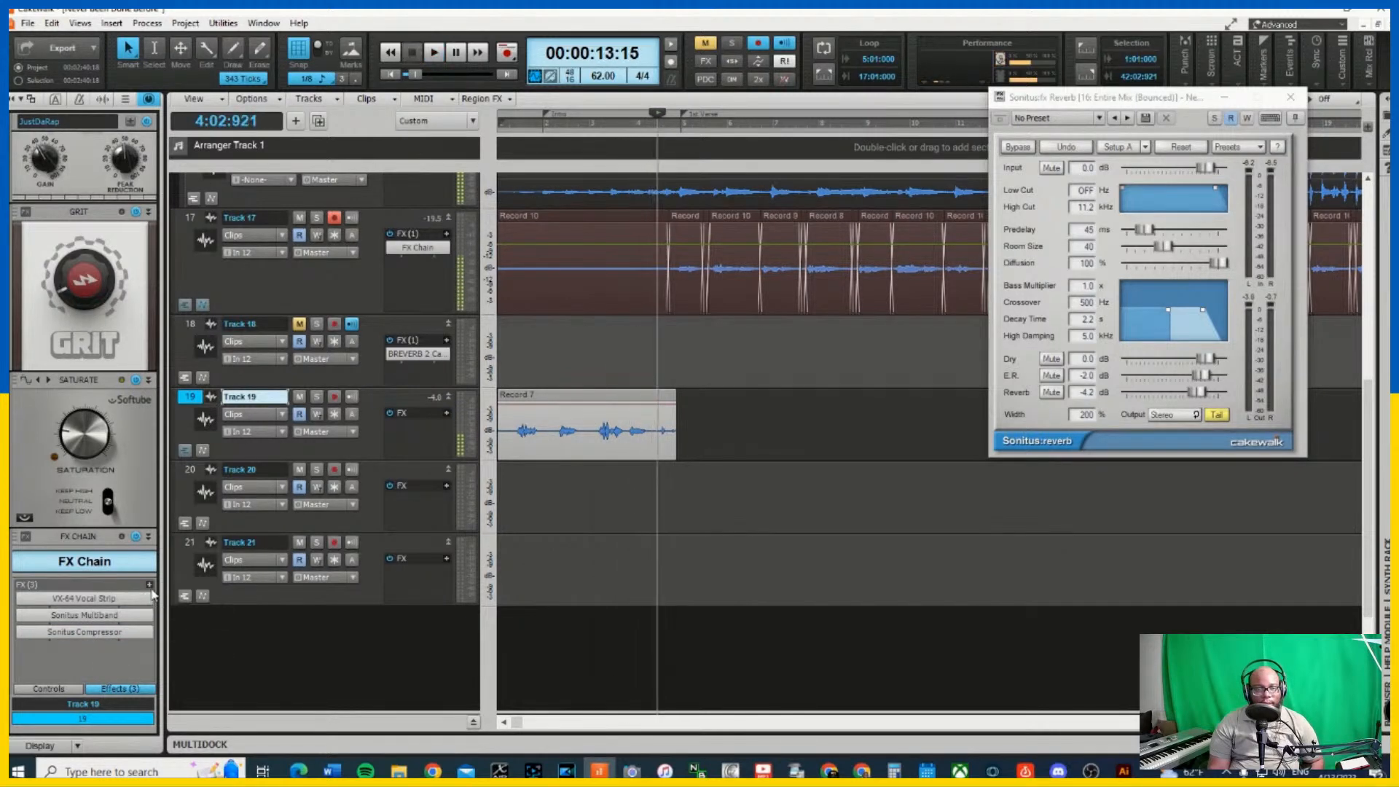
click(150, 588)
mouse_move(272, 540)
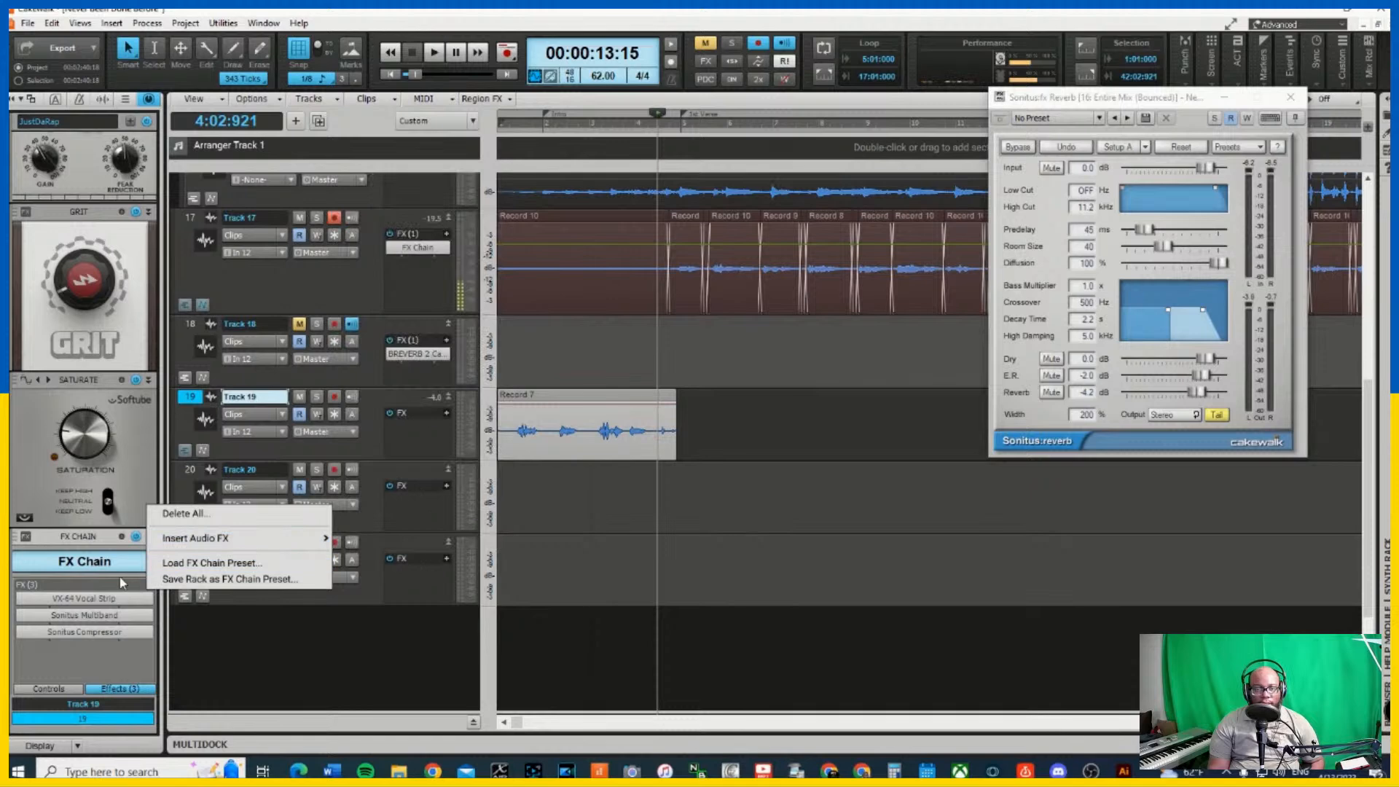
click(105, 667)
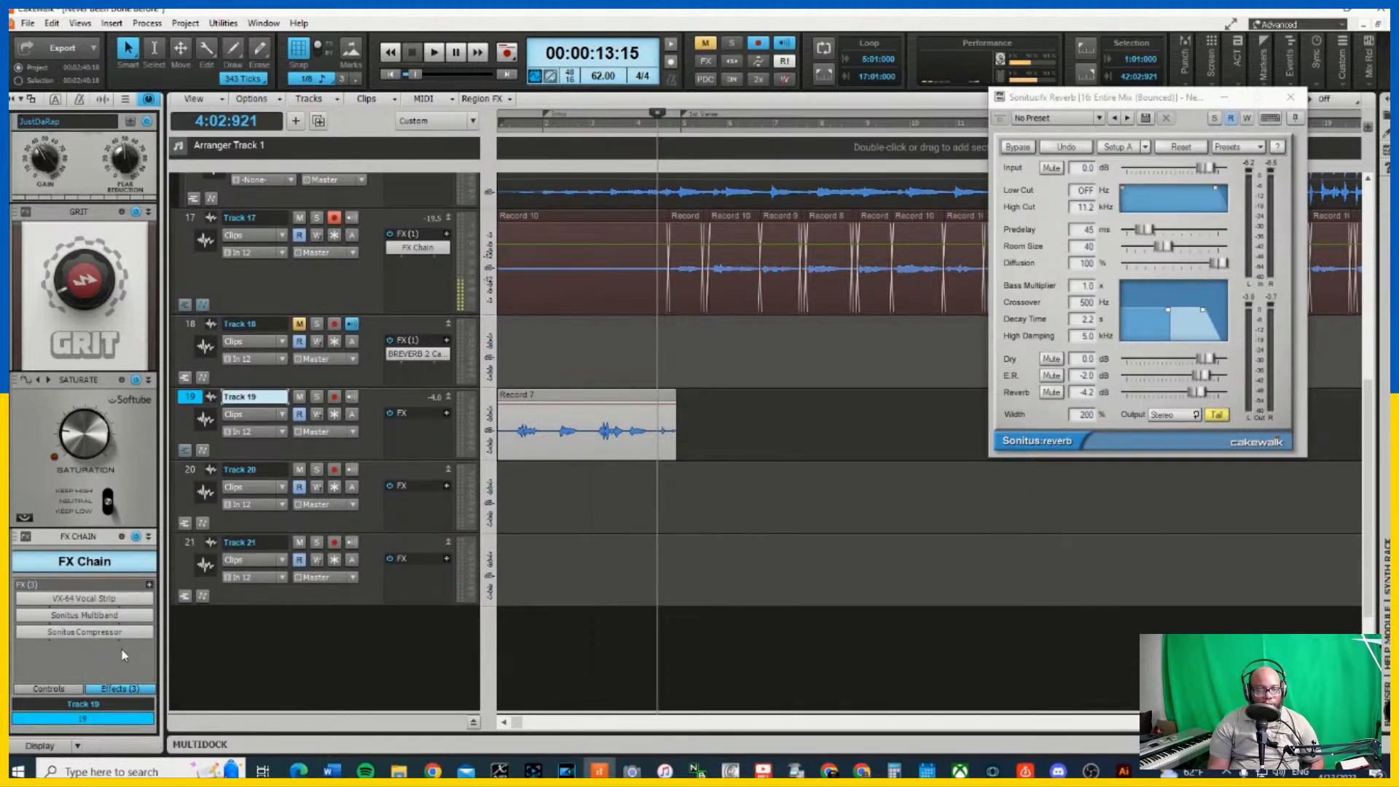
Insert Sonitus Gate into Track 19's ProChannel FX Chain and move the plug-in window closer to the tracks
right_click(150, 587)
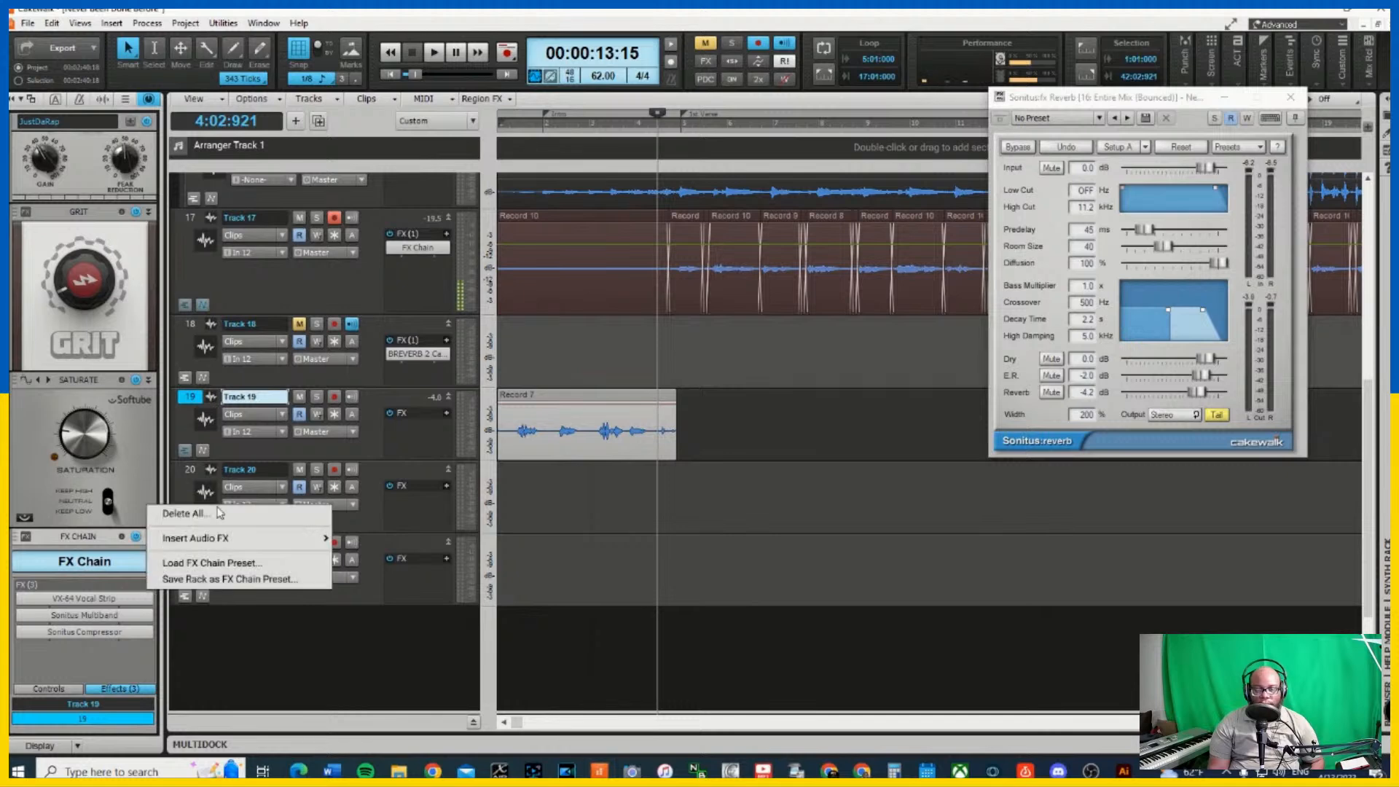
mouse_move(233, 539)
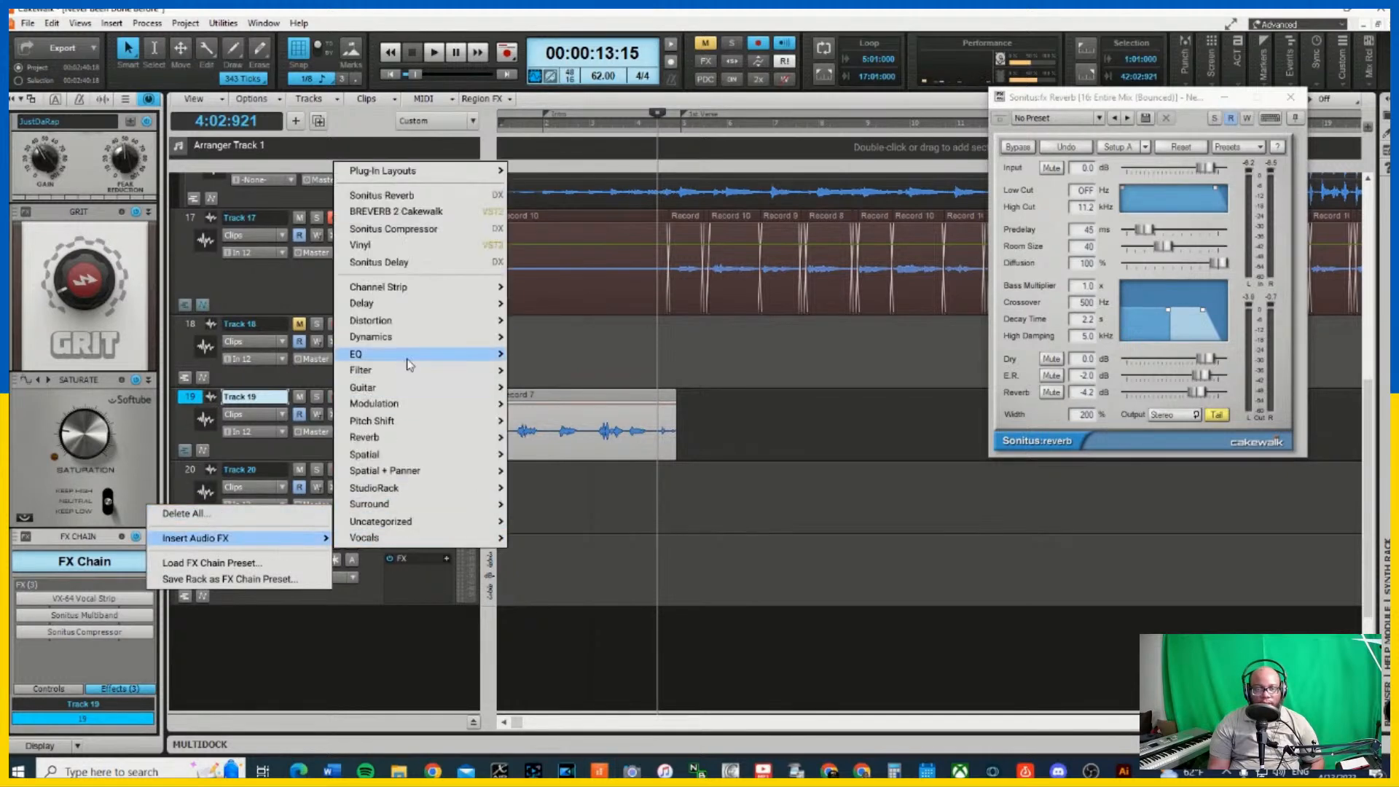
mouse_move(434, 337)
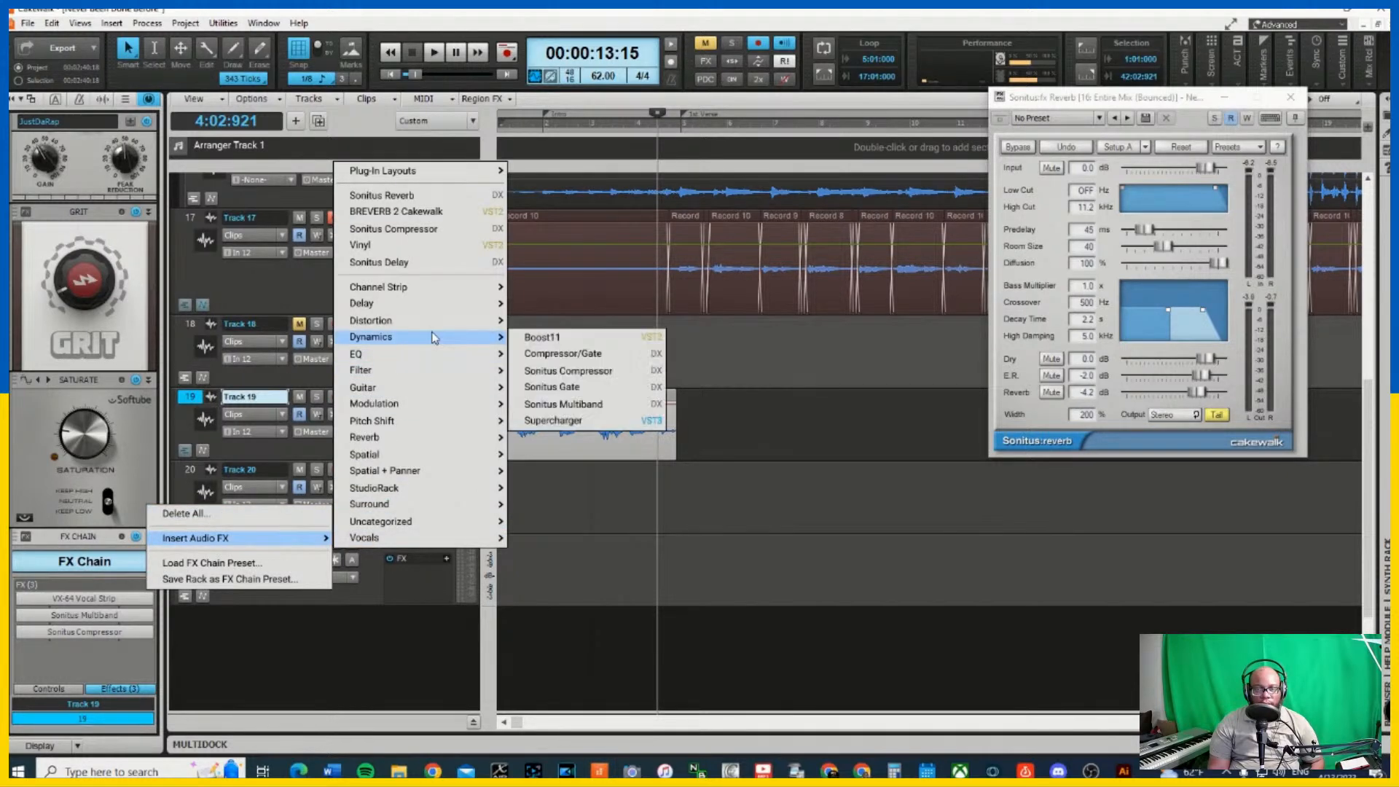
click(599, 387)
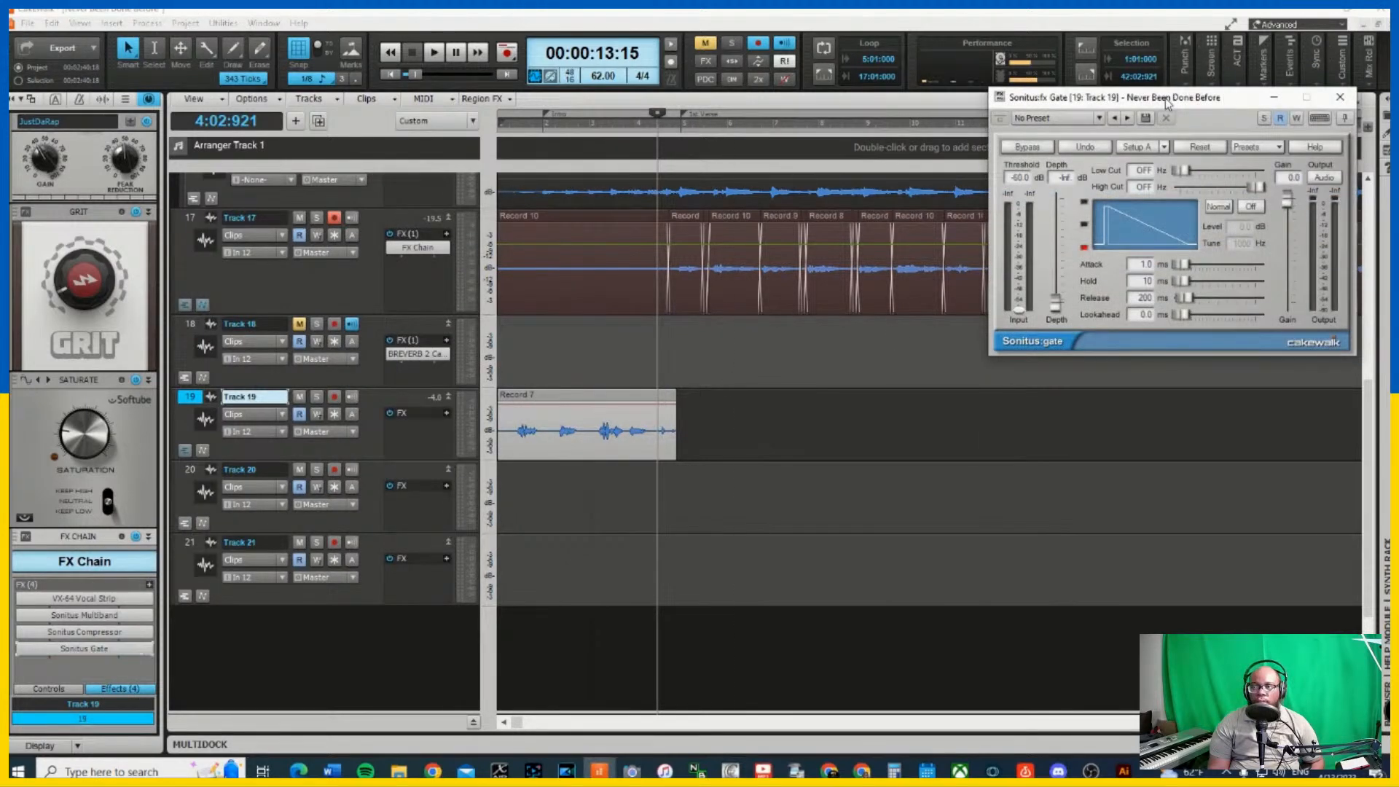
drag(1168, 104, 917, 121)
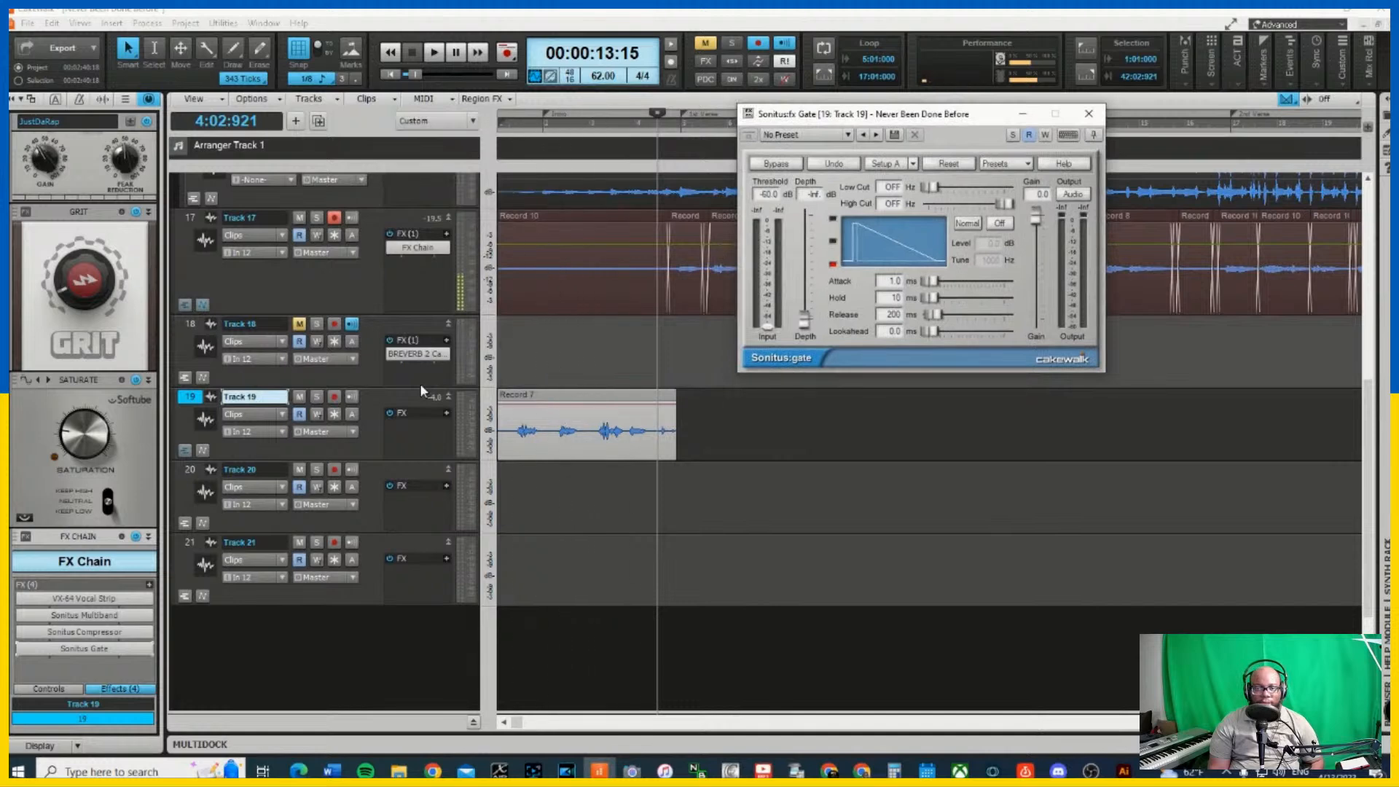
Solo Track 19 and, during playback, set the gate's threshold to -39.2 dB, depth to -15.8 dB and attack to 5.7 ms
click(318, 397)
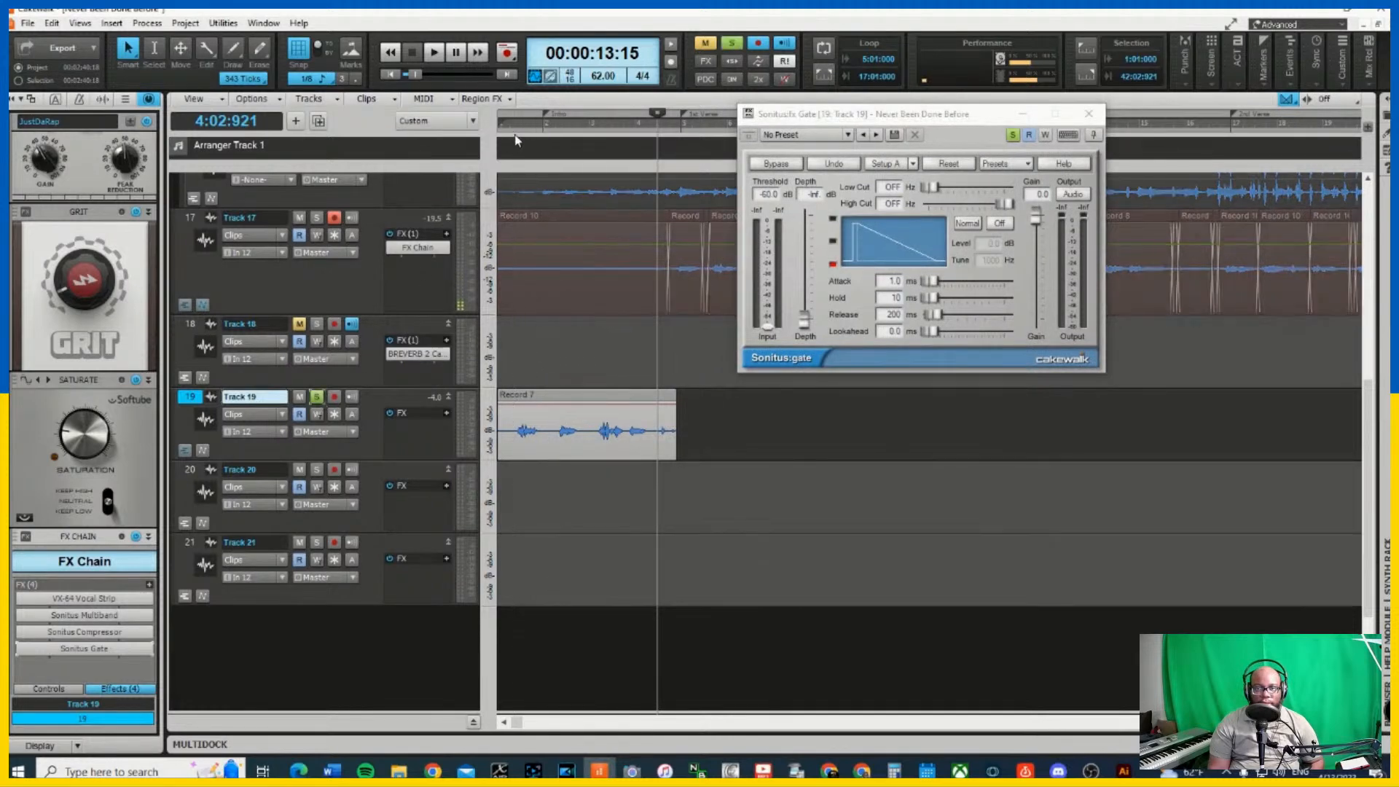
key(space)
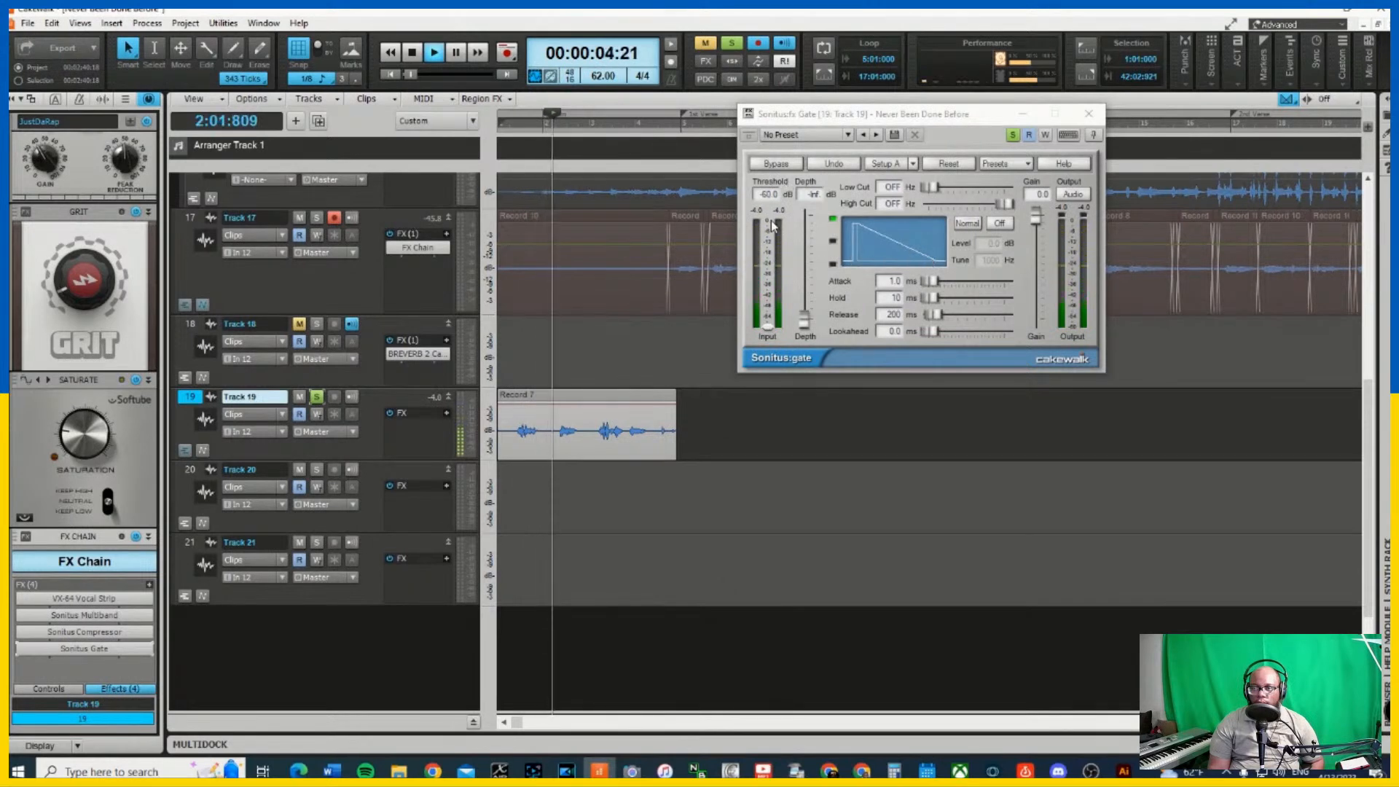
drag(805, 322, 769, 292)
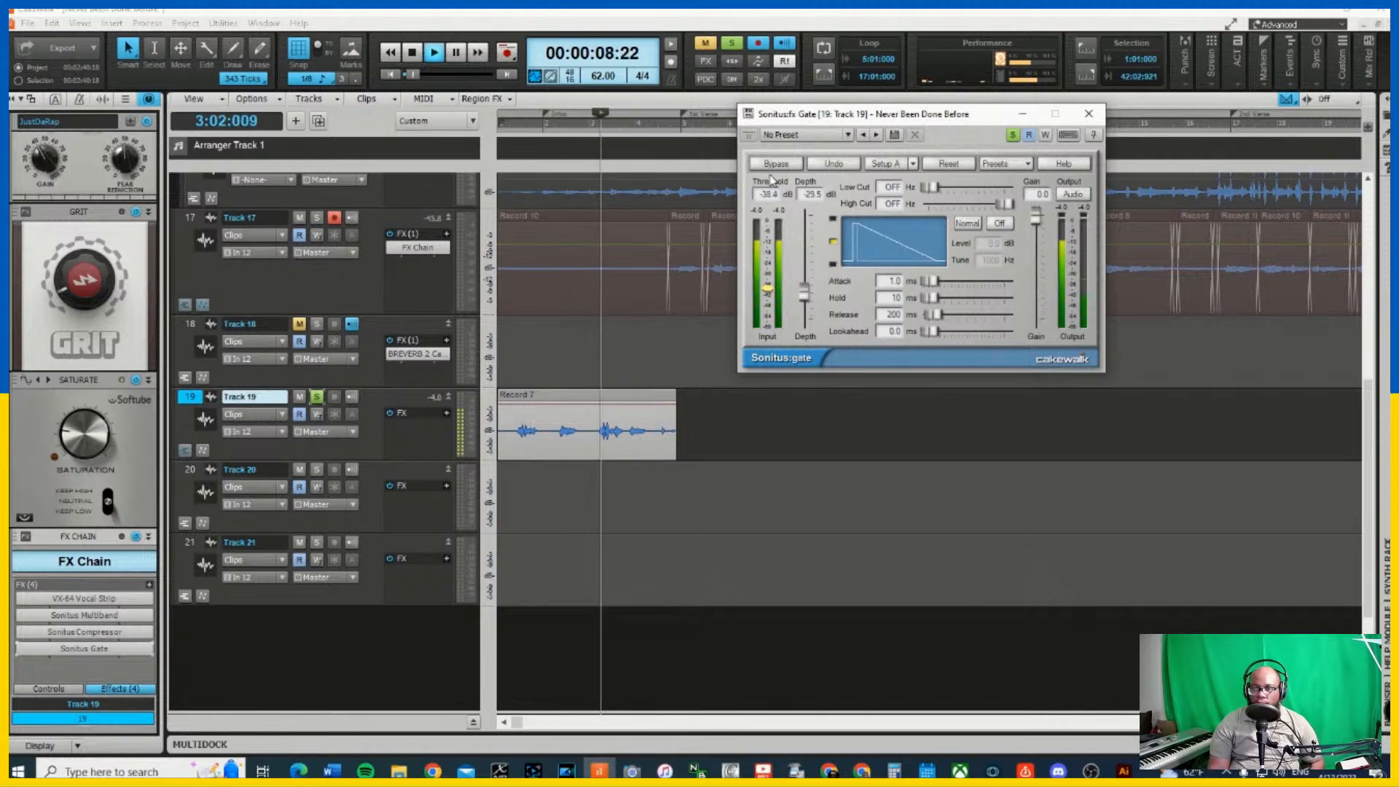
drag(803, 295, 808, 260)
drag(930, 282, 931, 284)
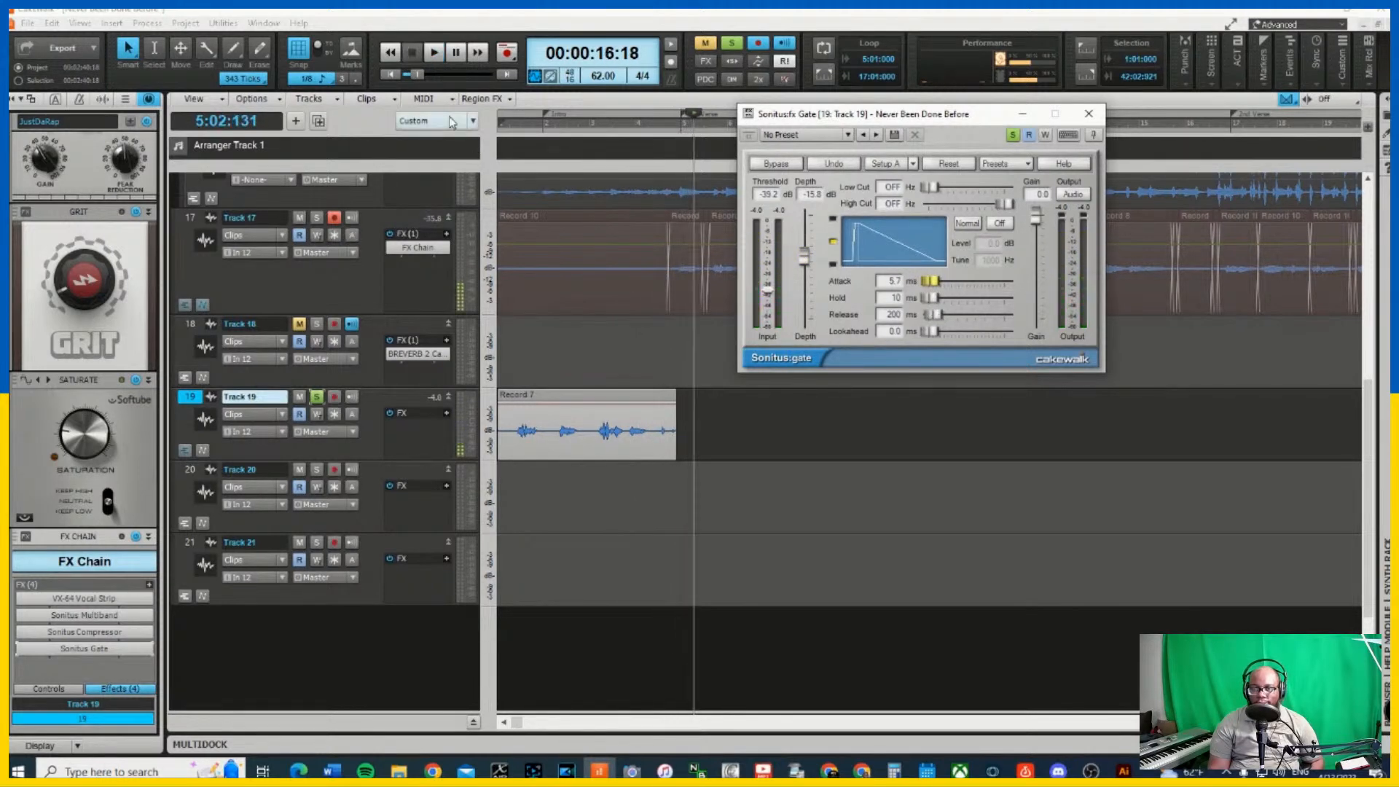
Replay the intro from near its start and set the gate's release to 687 ms, depth to -31.6 dB and threshold to -21.3 dB
click(514, 102)
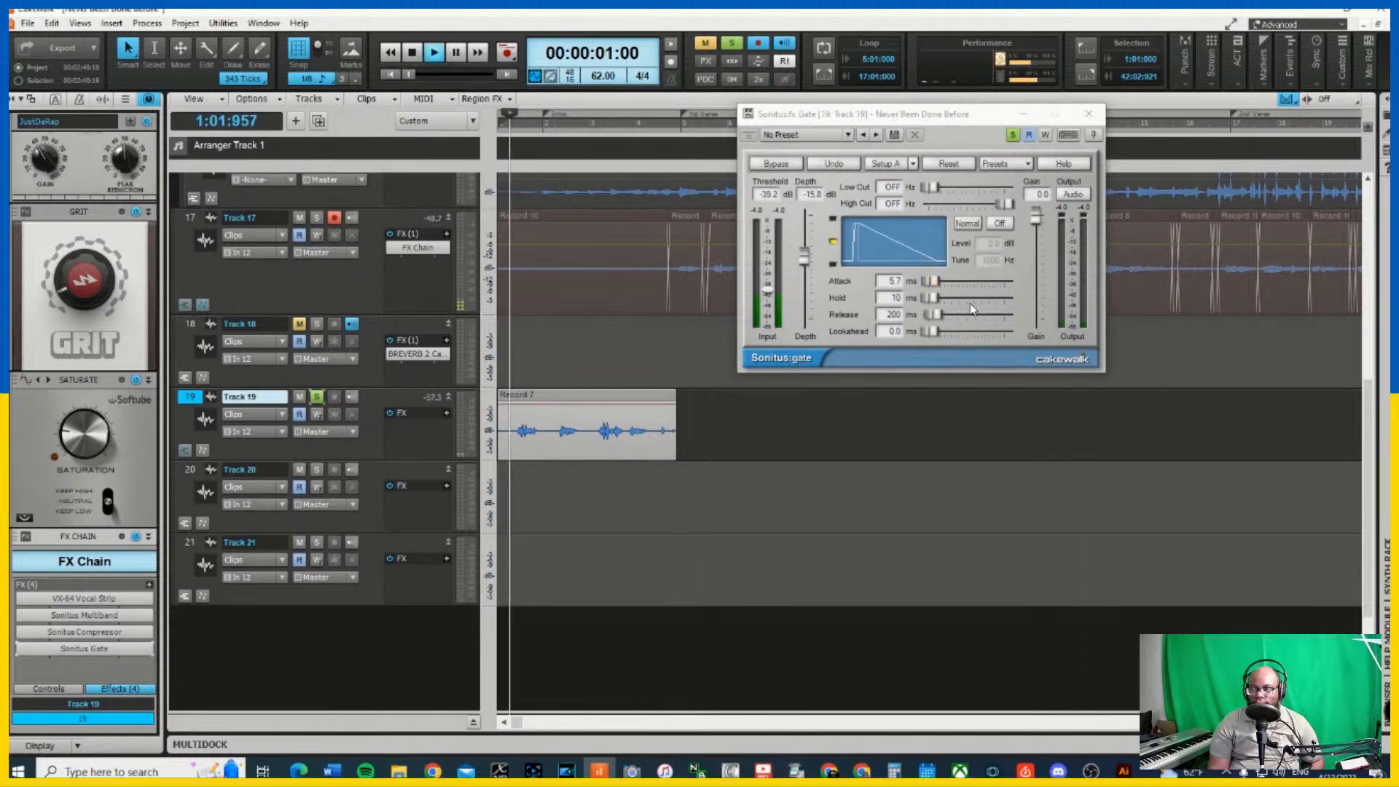
drag(933, 314, 942, 317)
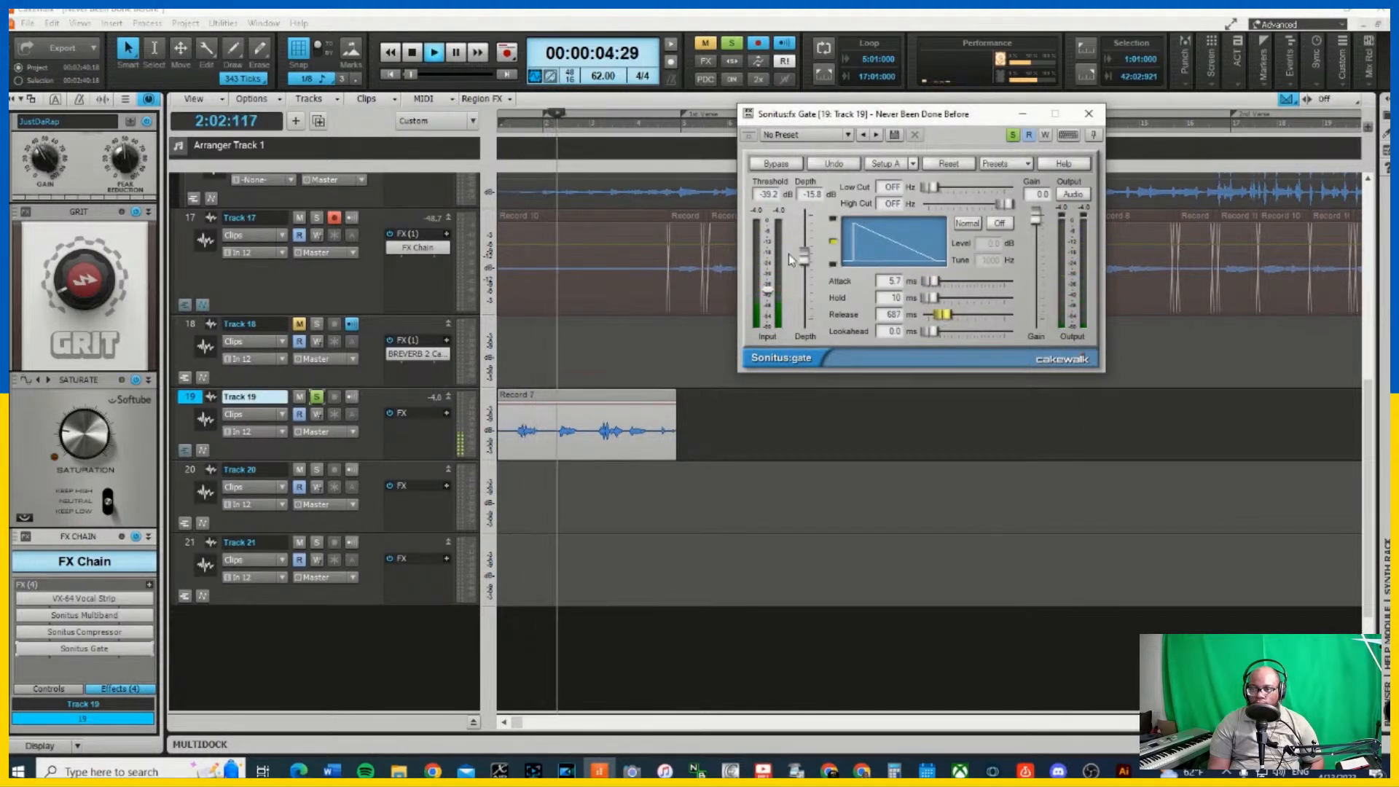
drag(804, 264, 818, 351)
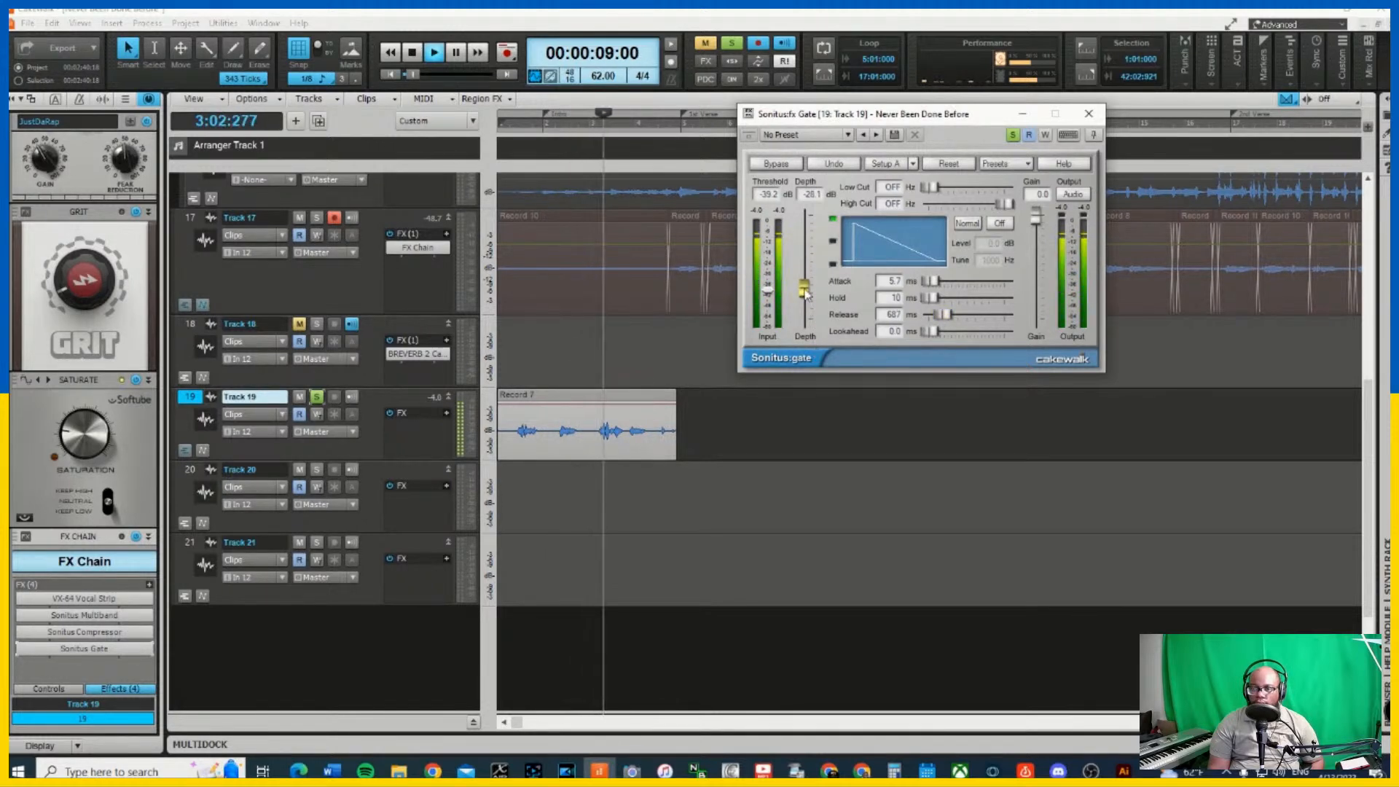
drag(806, 293, 806, 300)
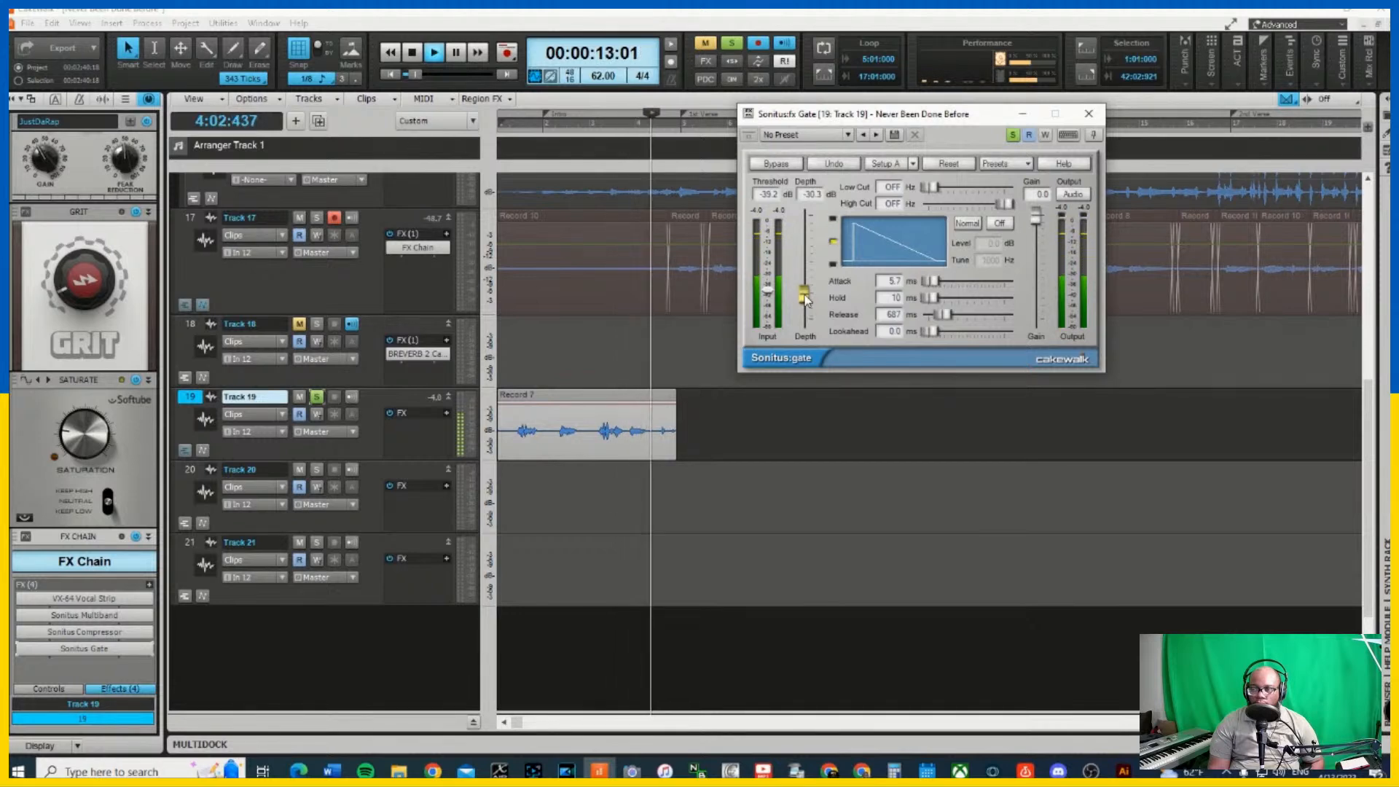
drag(806, 301, 768, 260)
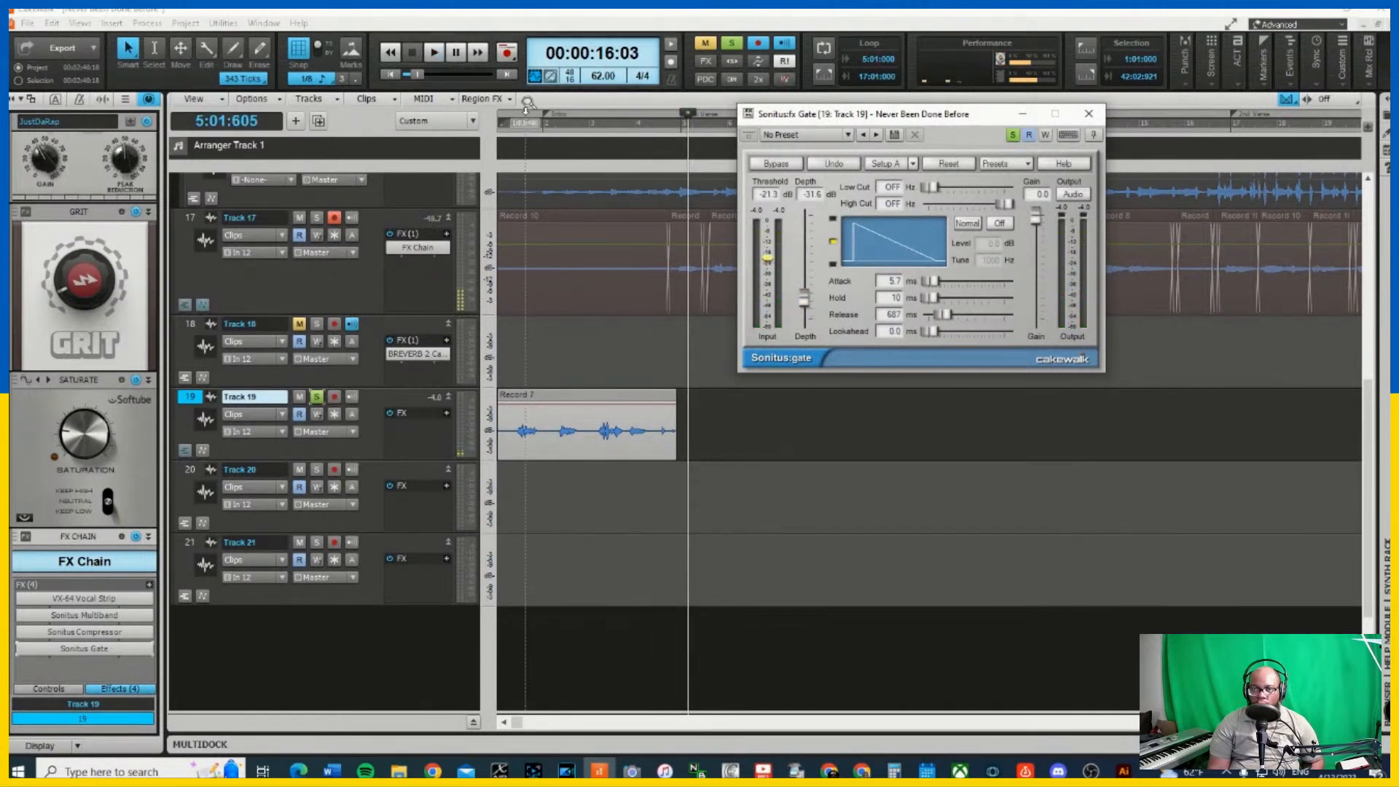
Play the intro again from bar 1 and raise the gate's threshold to about -16.6 dB
click(526, 110)
key(space)
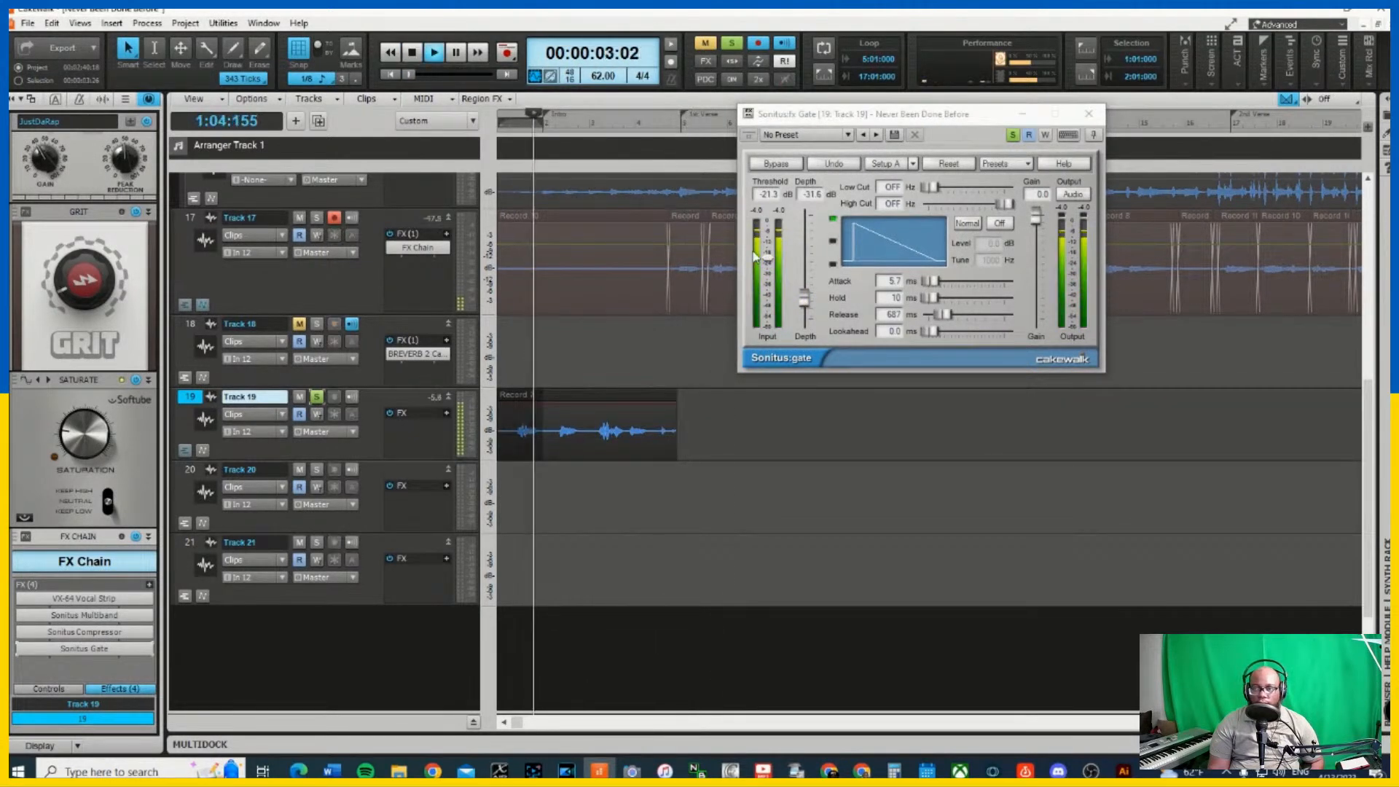
drag(768, 257, 759, 167)
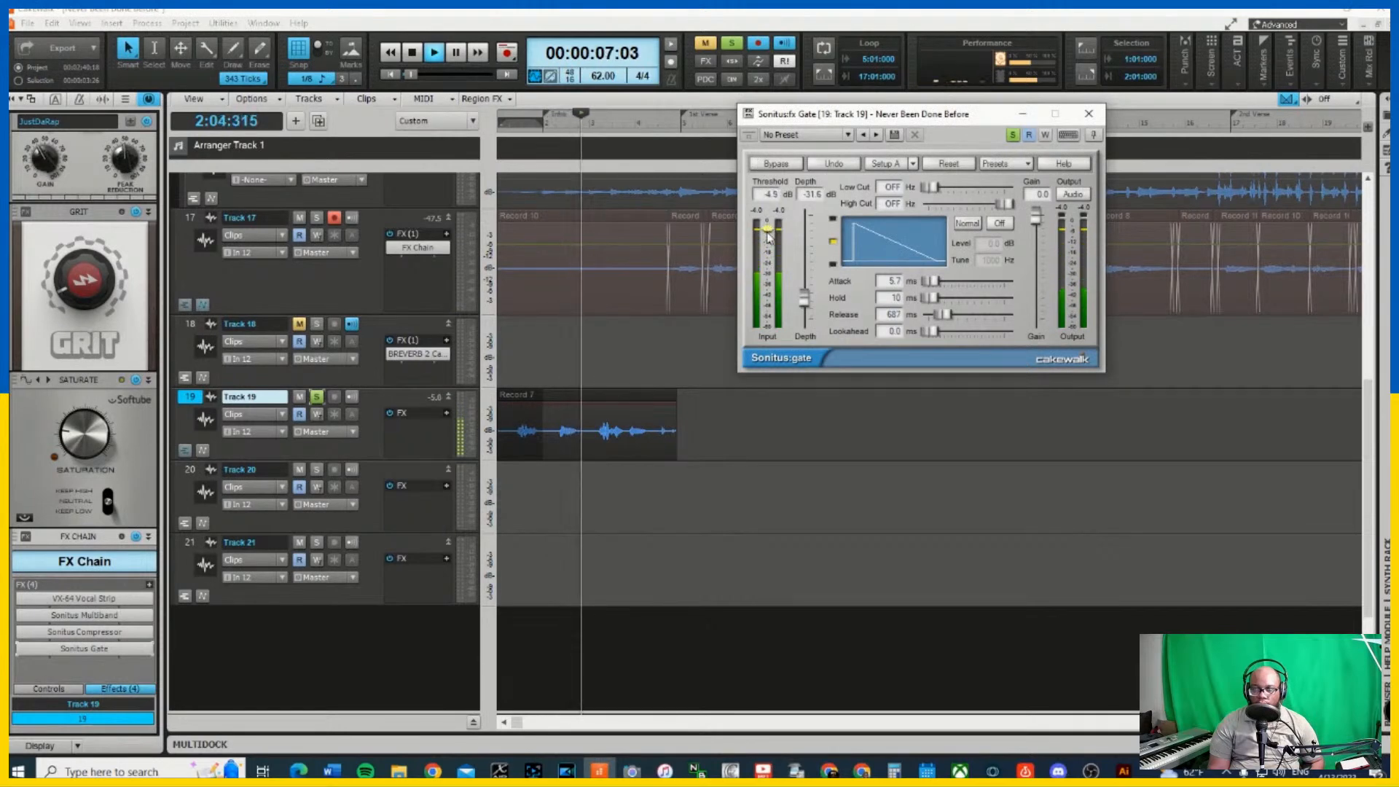
mouse_move(767, 237)
mouse_down()
mouse_move(779, 288)
mouse_move(766, 249)
mouse_up()
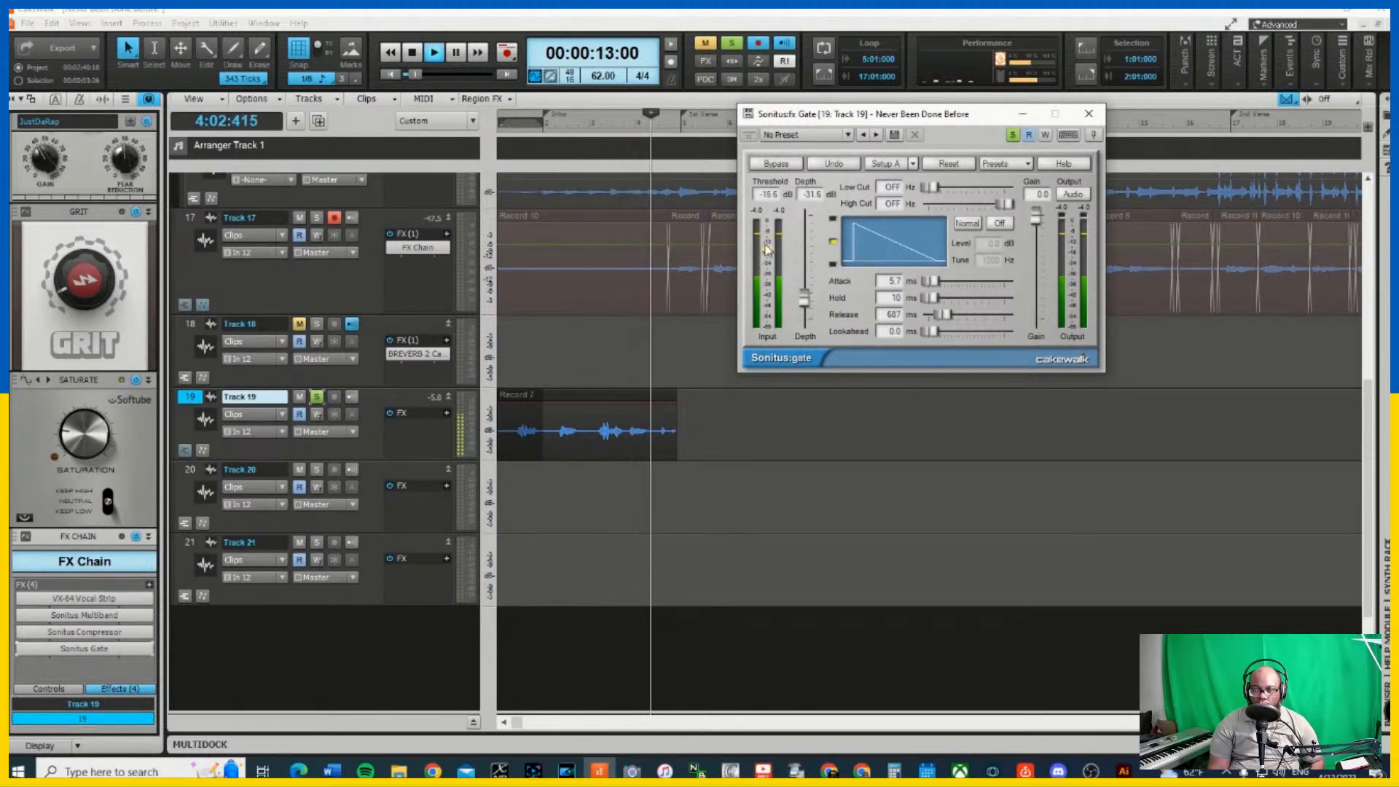
Set the gate's depth to -23.0 dB, attack to 5.0 ms and hold to 45 ms while replaying the intro
drag(804, 298, 806, 264)
key(space)
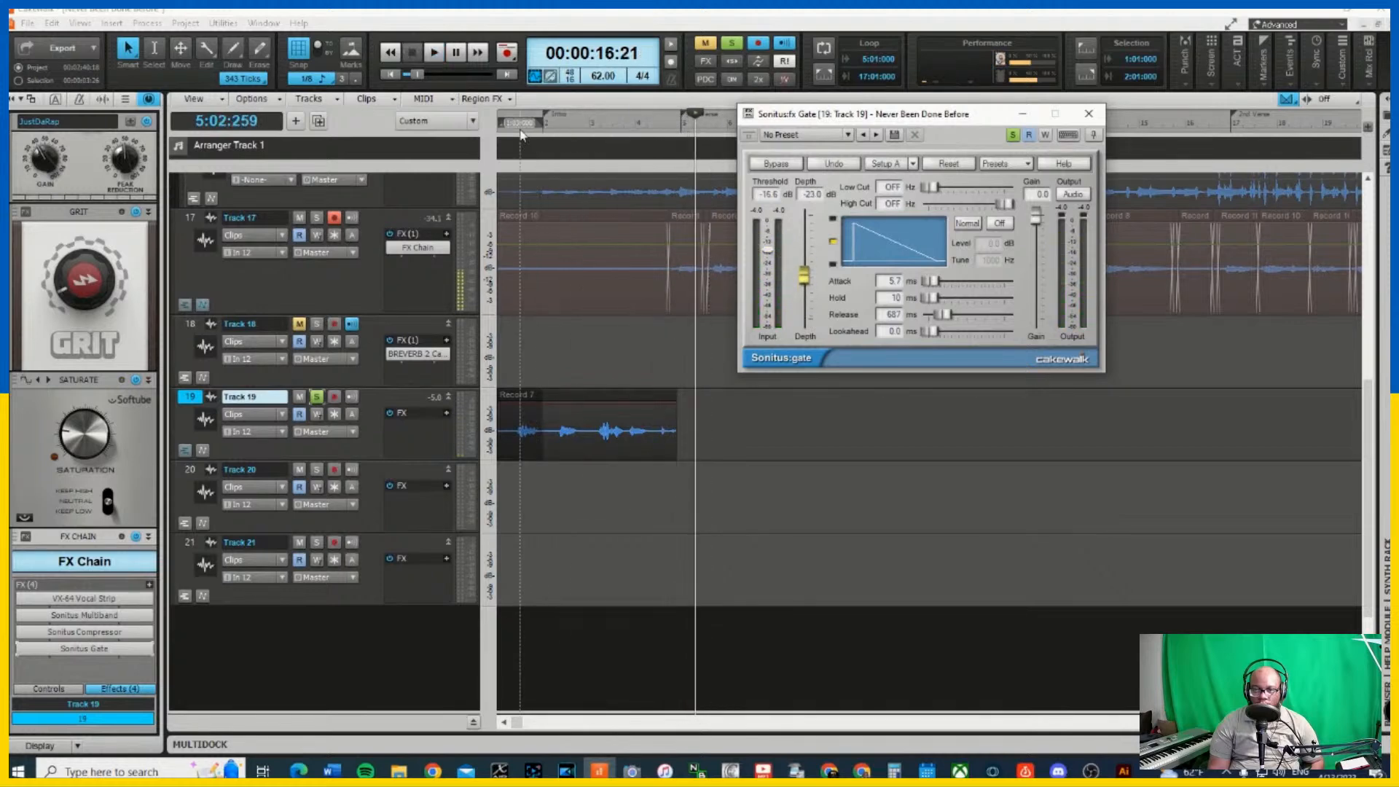
click(522, 133)
key(space)
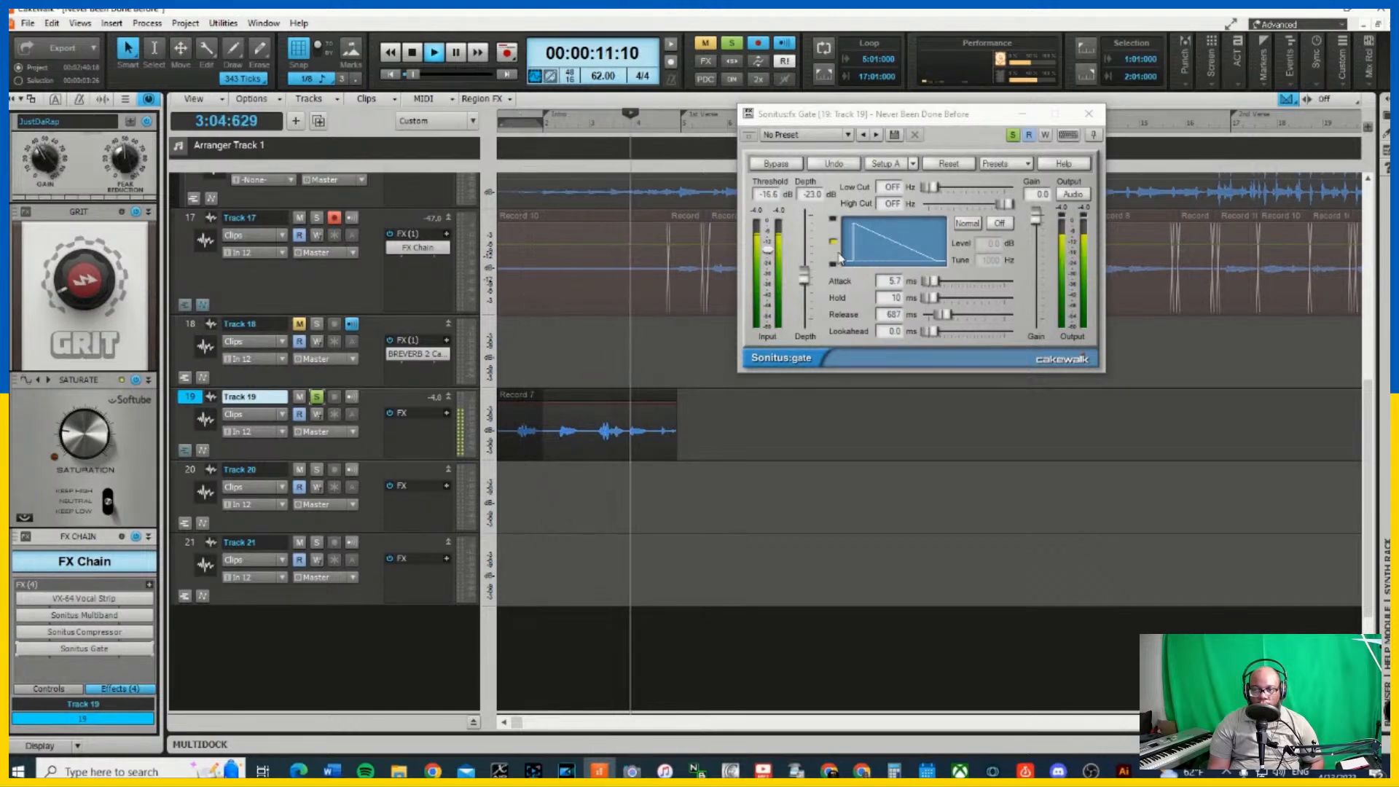
drag(933, 281, 970, 272)
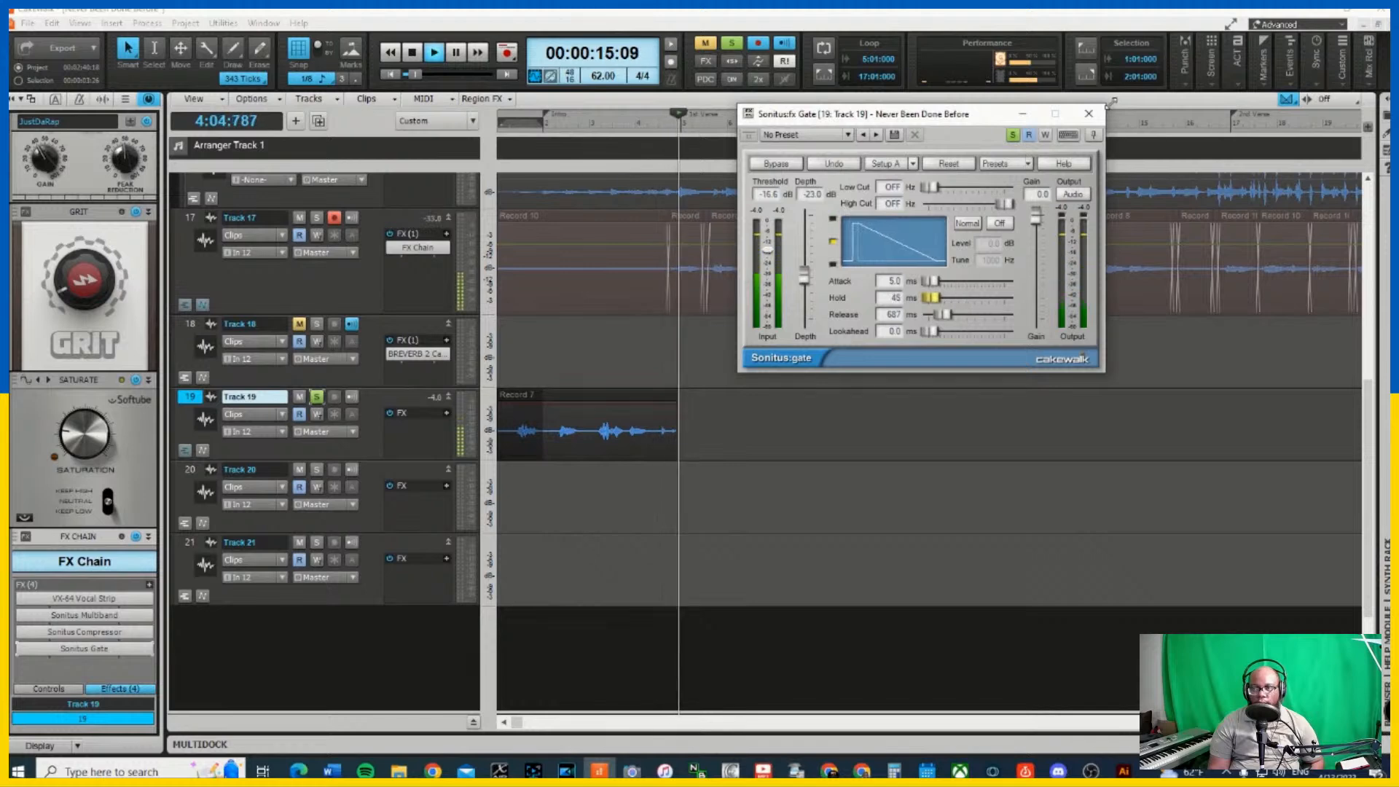
Close the gate, clear all solos and mutes except Track 18's mute, and play the mix from the beginning with the ProChannel hidden
click(1090, 114)
click(733, 43)
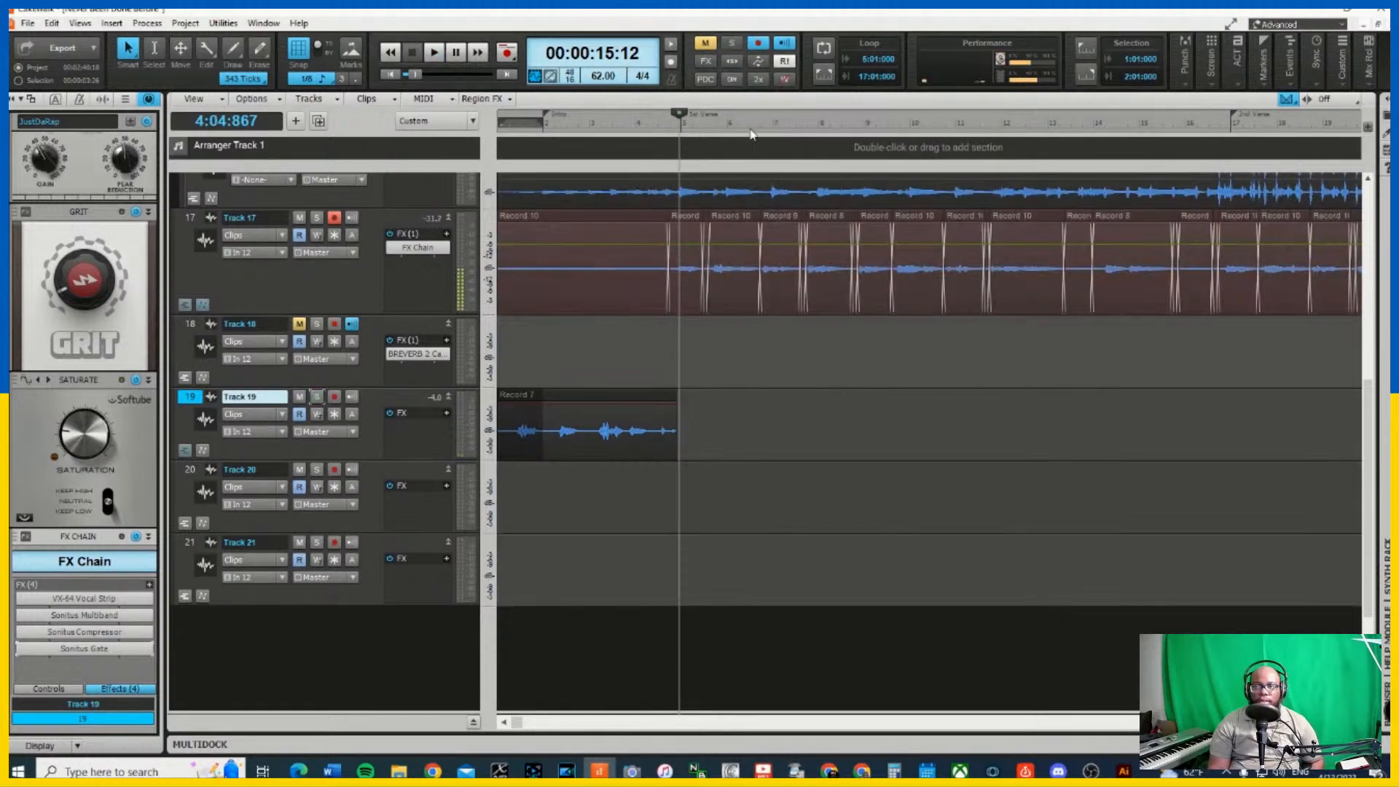
click(705, 44)
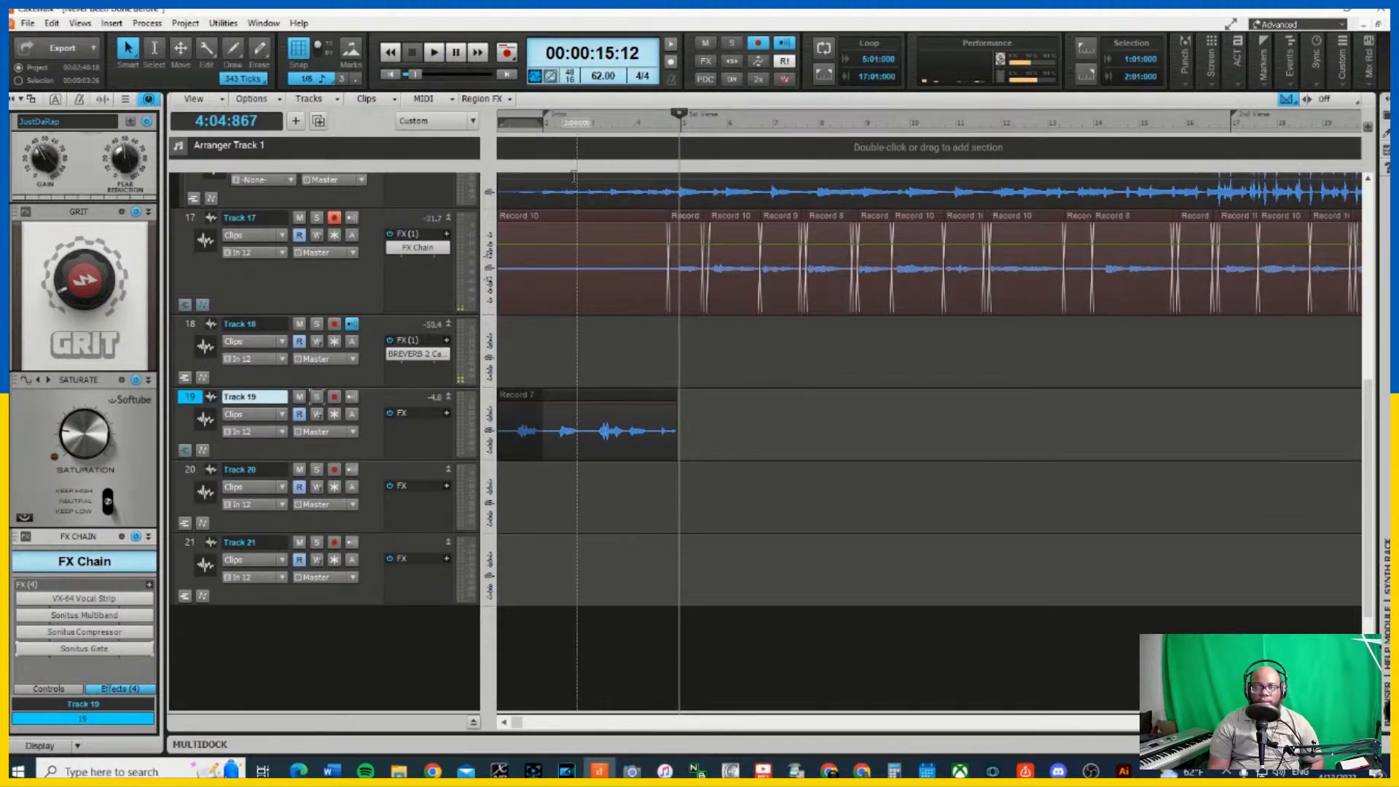
click(394, 79)
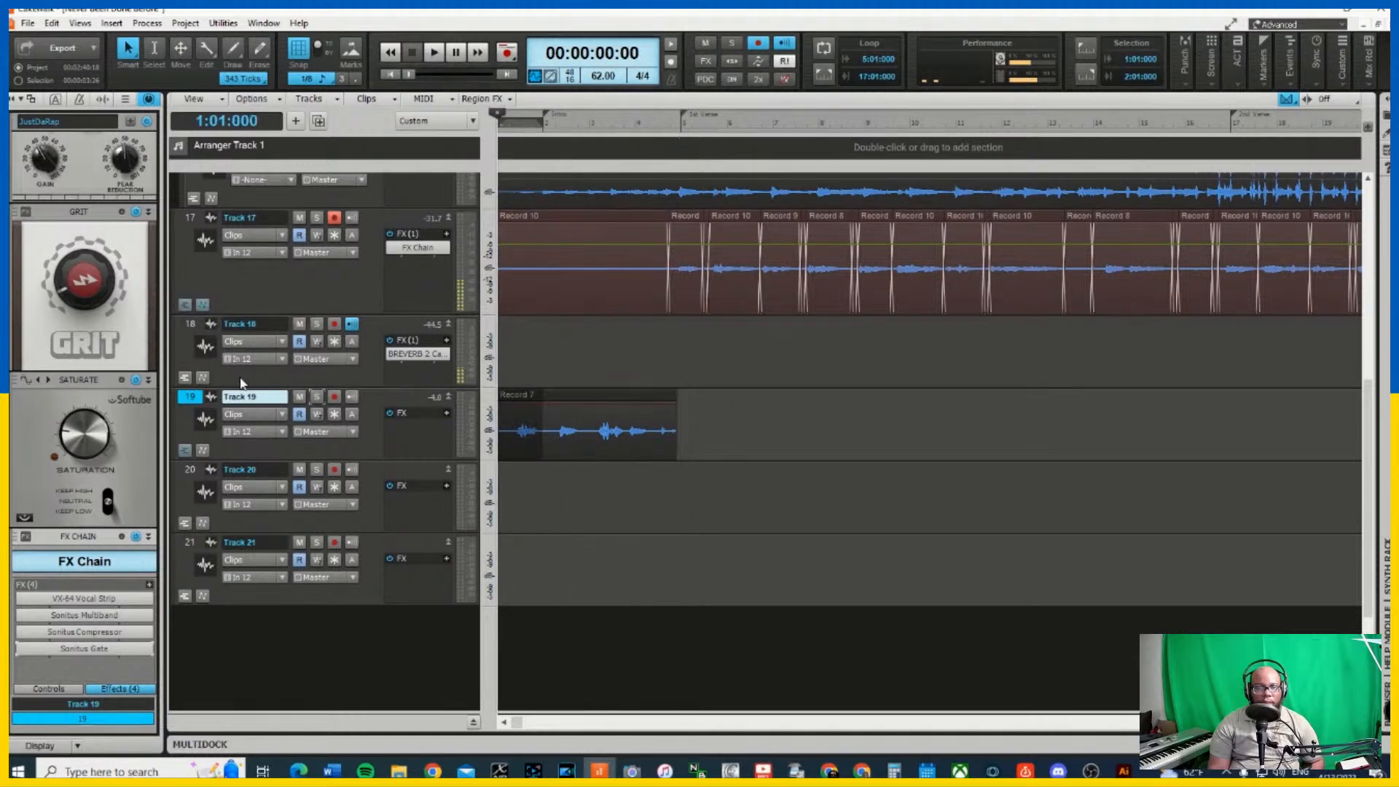
click(299, 324)
key(space)
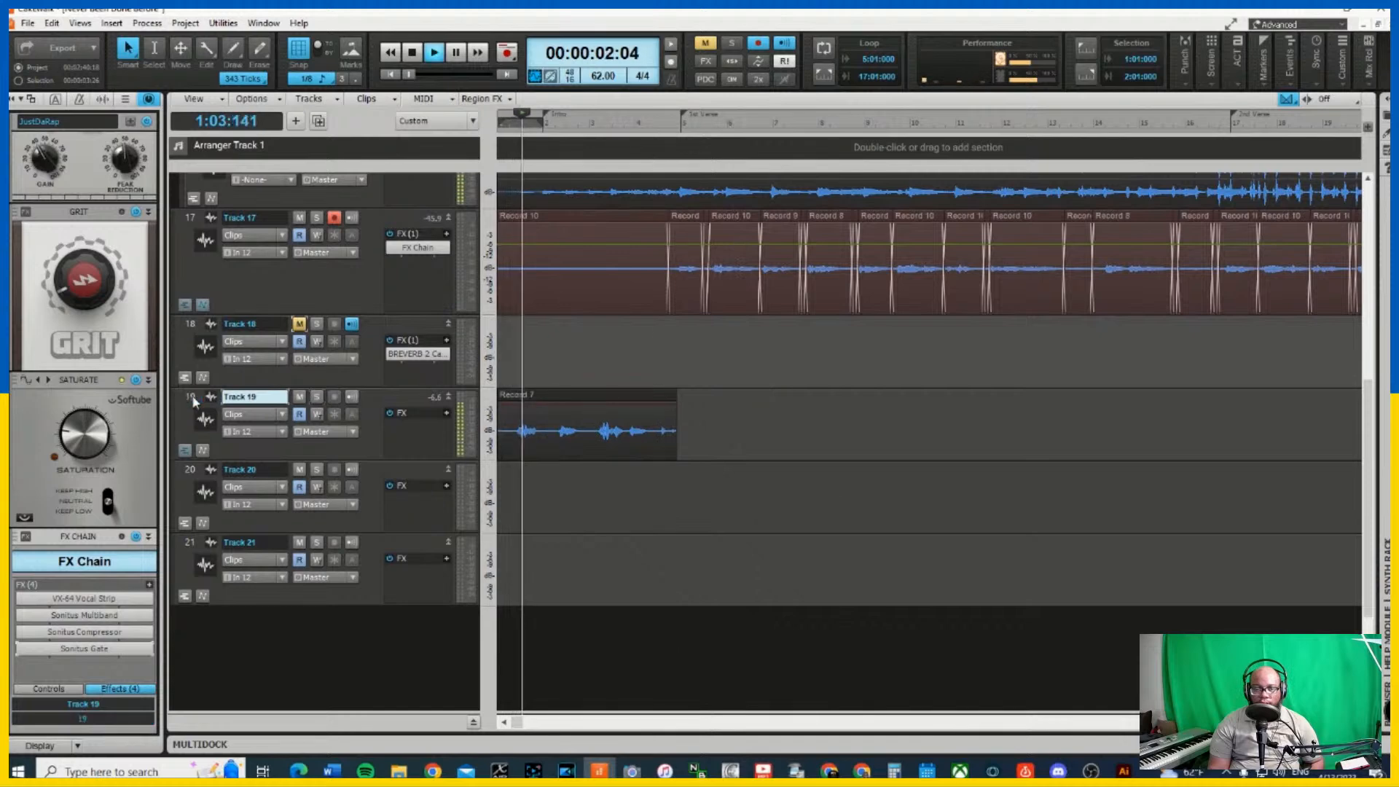
click(149, 99)
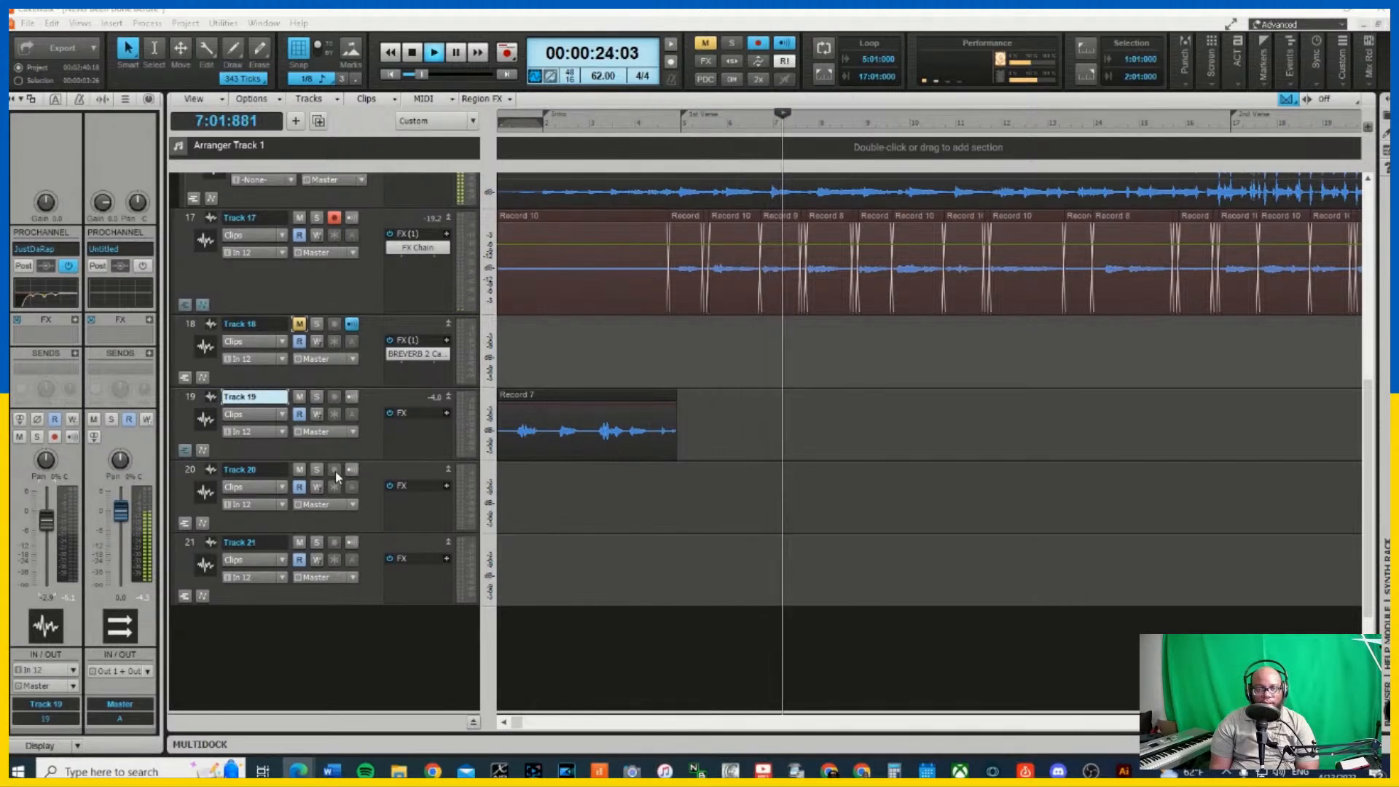
Lower the Snaps track's volume to about -9.6 dB while playing the song through to the bridge
click(200, 222)
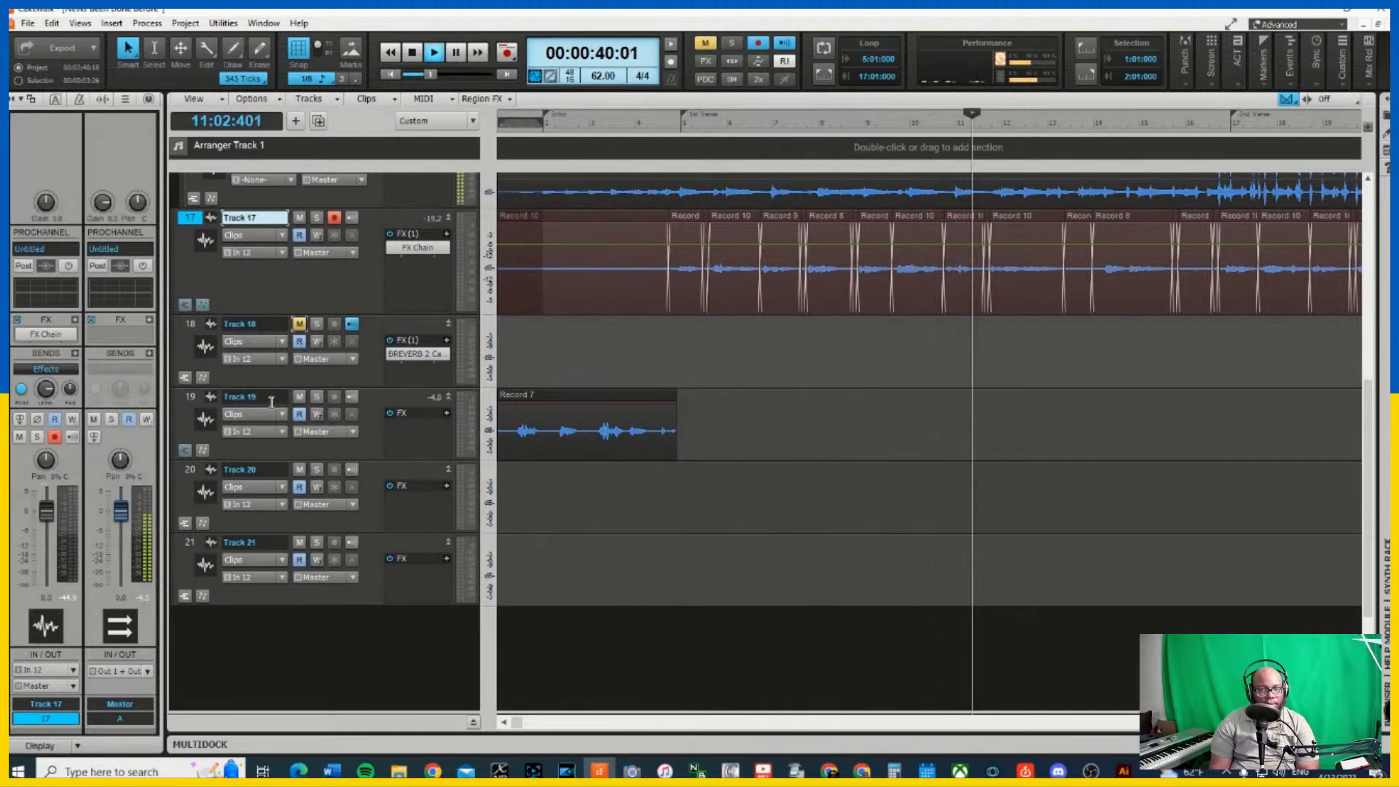
scroll(271, 402, up, 3)
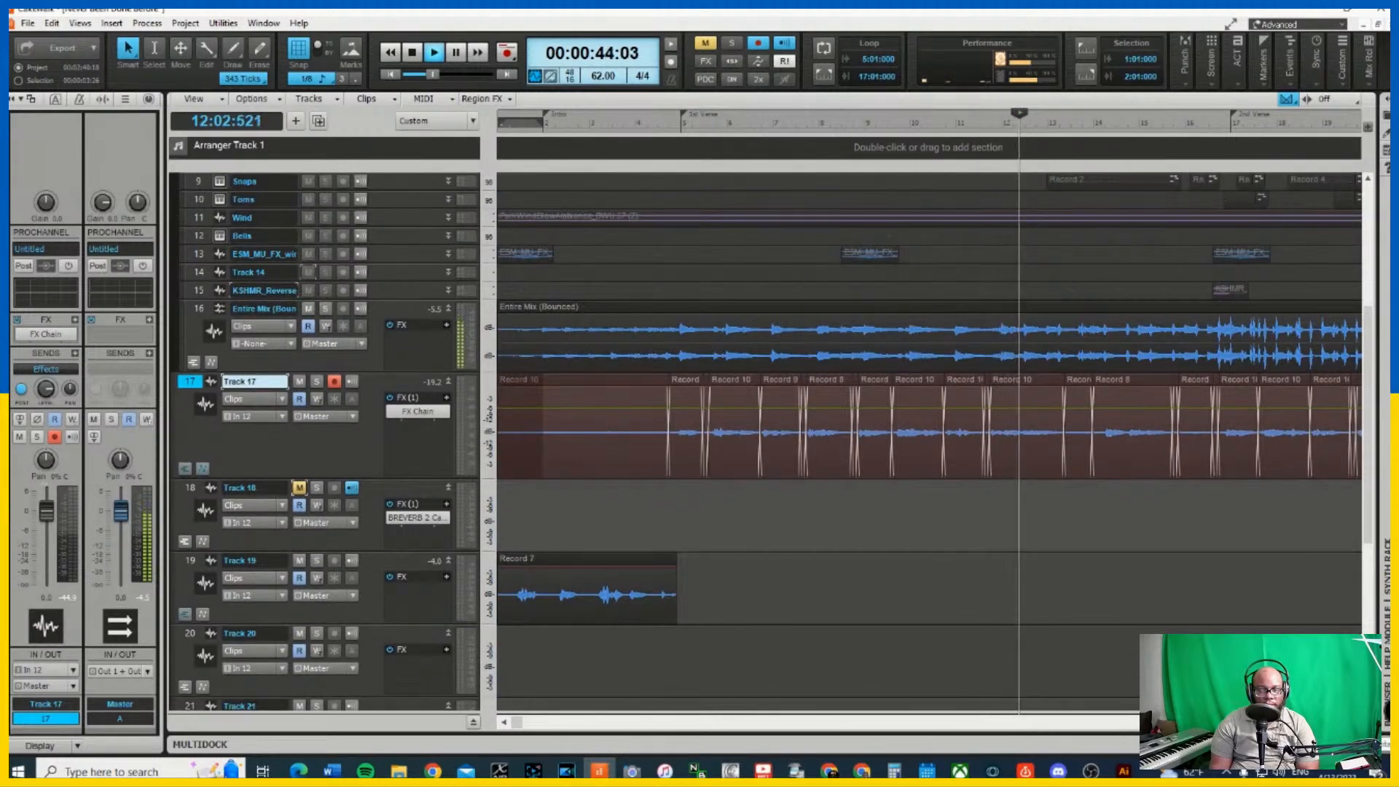
key(ctrl+Left)
key(ctrl+Left)
key(ctrl+Left)
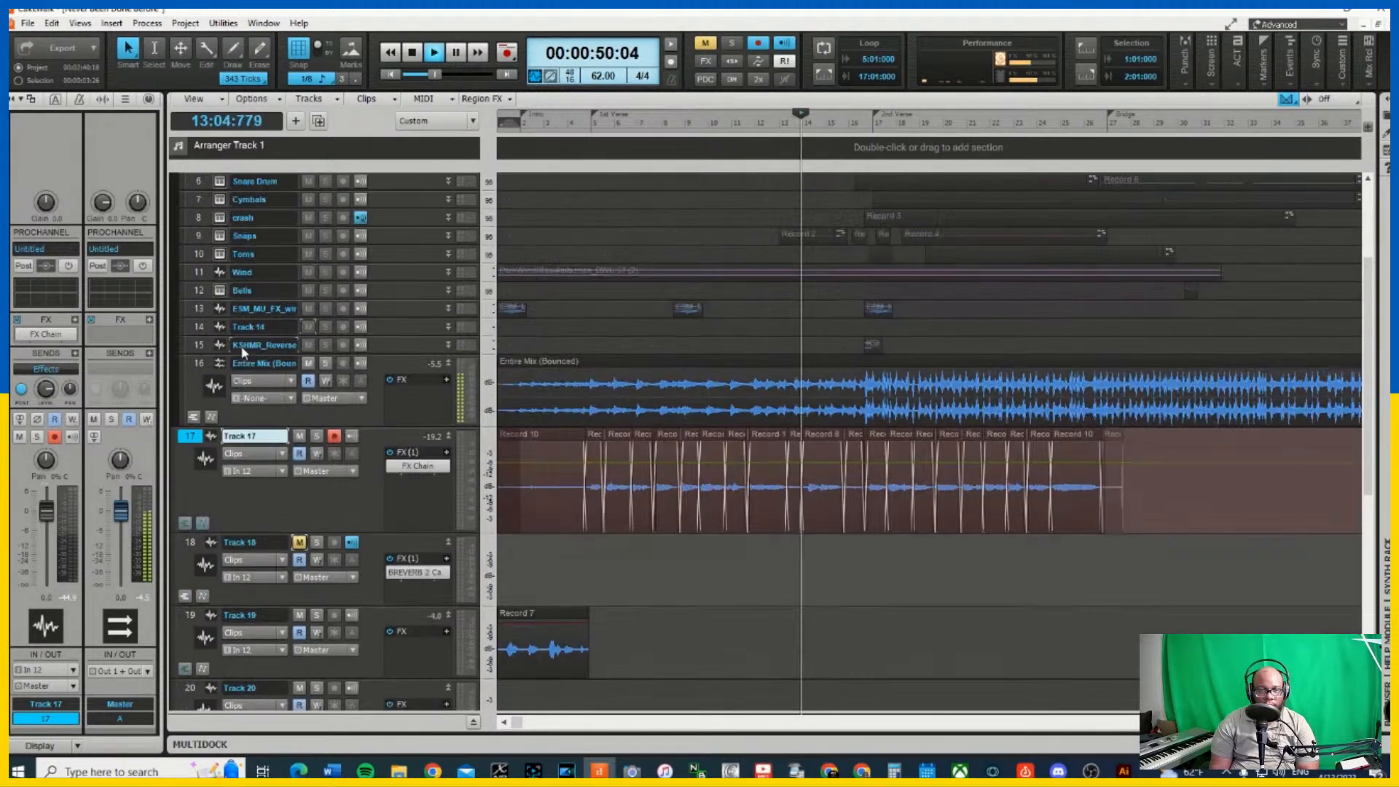
scroll(212, 291, up, 3)
click(201, 293)
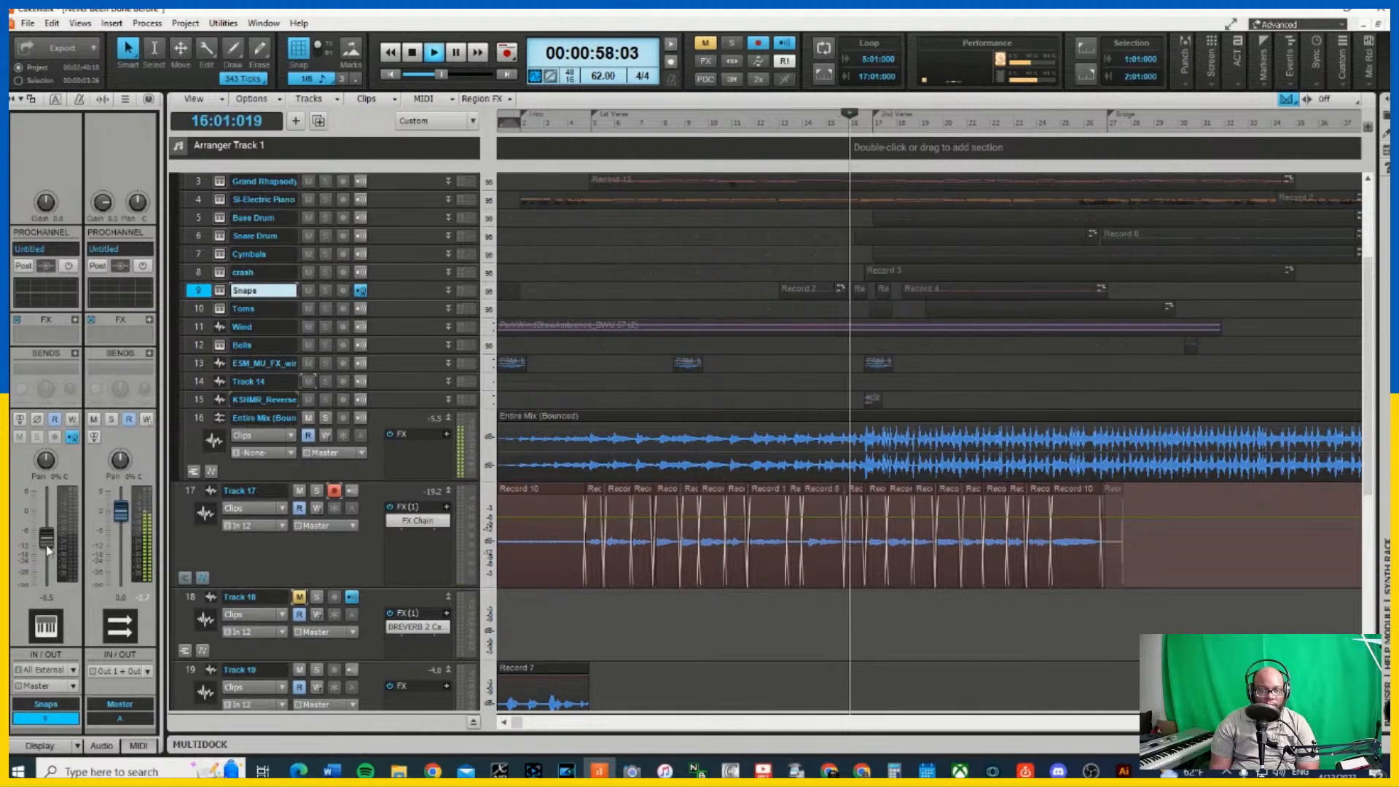
drag(44, 540, 43, 544)
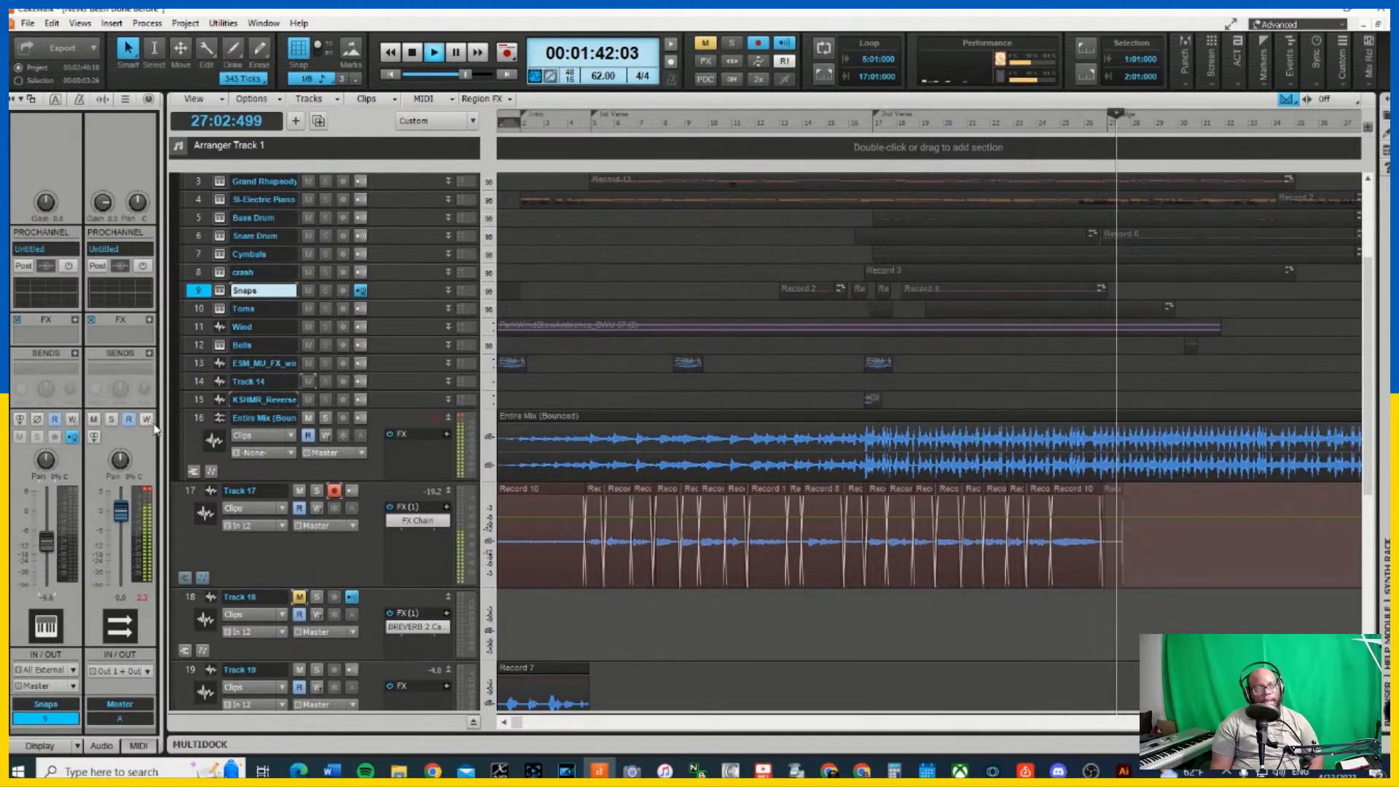
key(space)
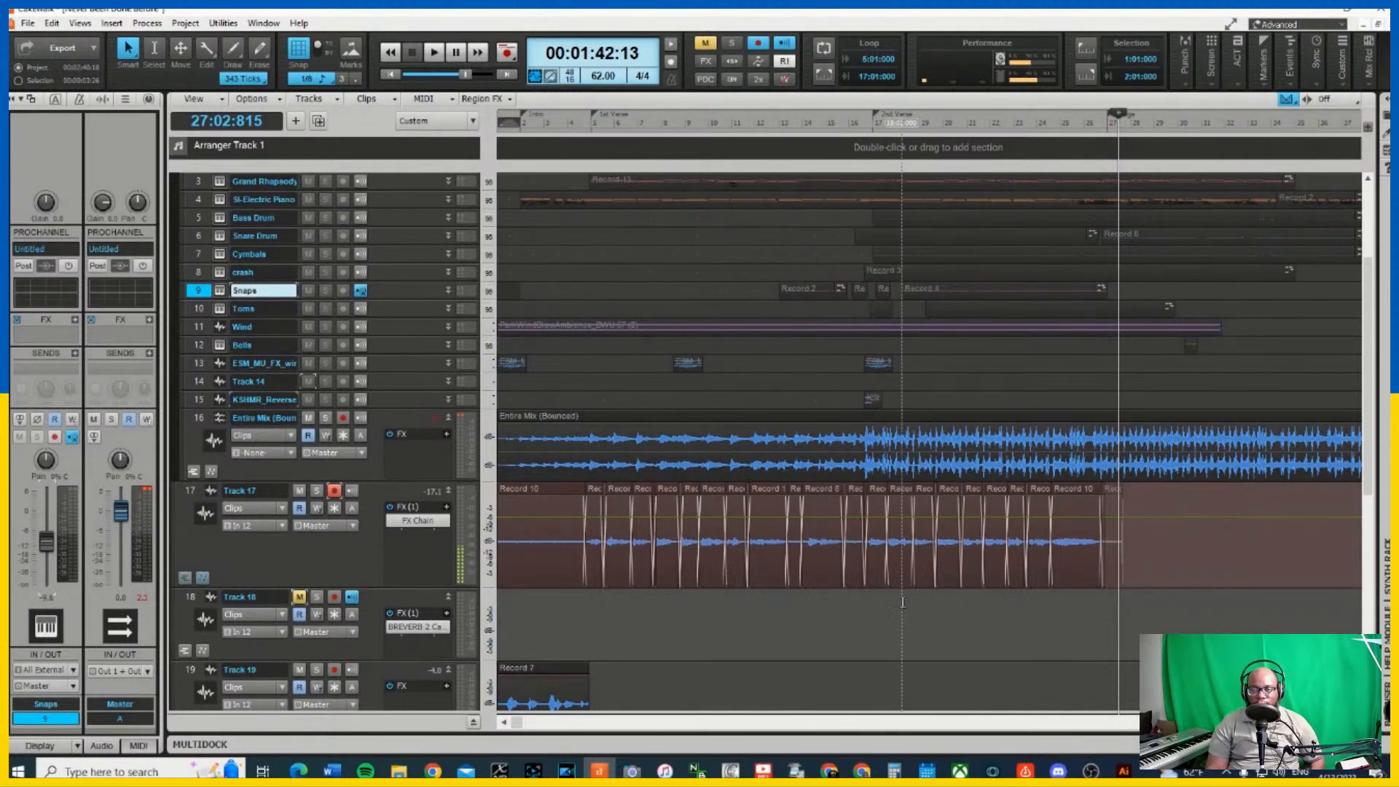
Duplicate Track 17 once as track 18, including its events, properties, effects and sends
scroll(703, 616, down, 3)
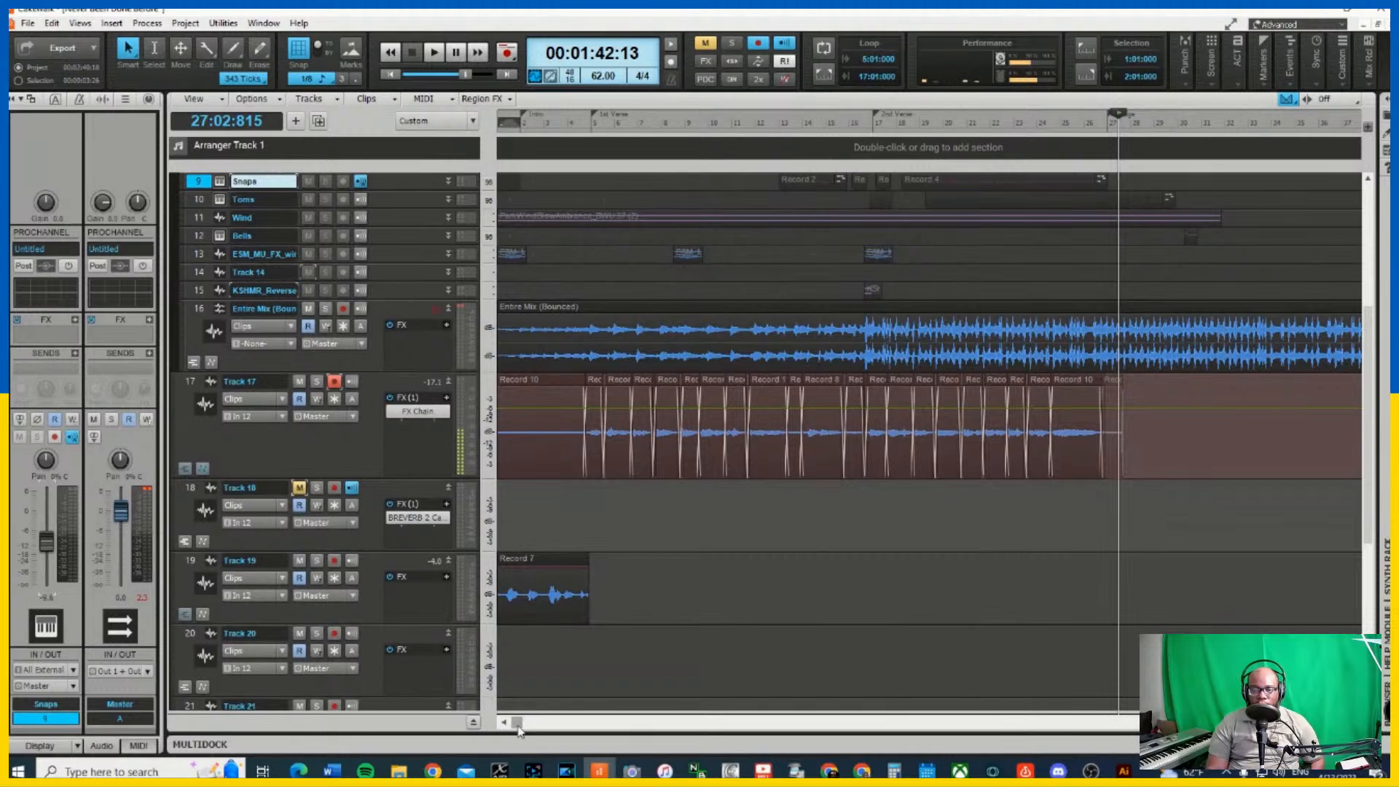
click(527, 382)
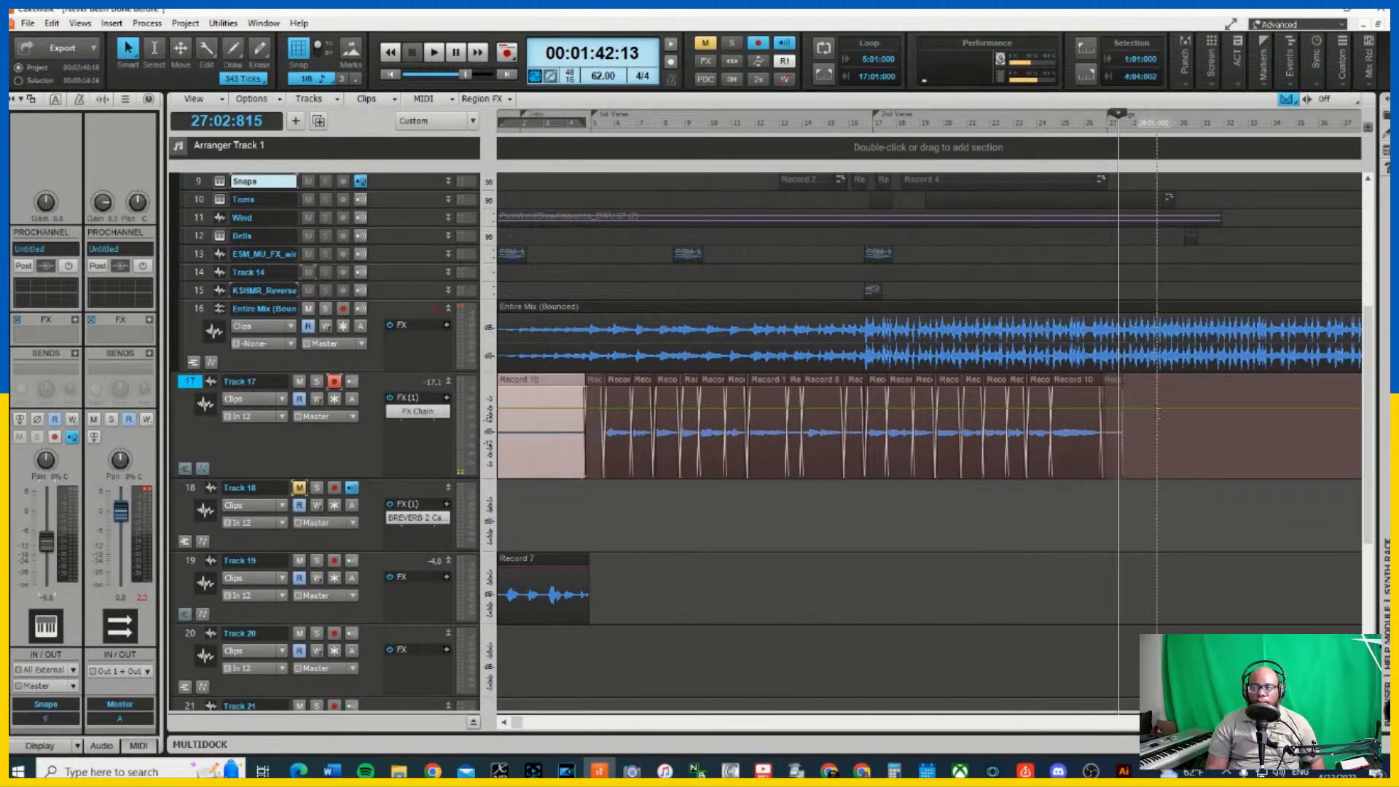
drag(1171, 426, 488, 436)
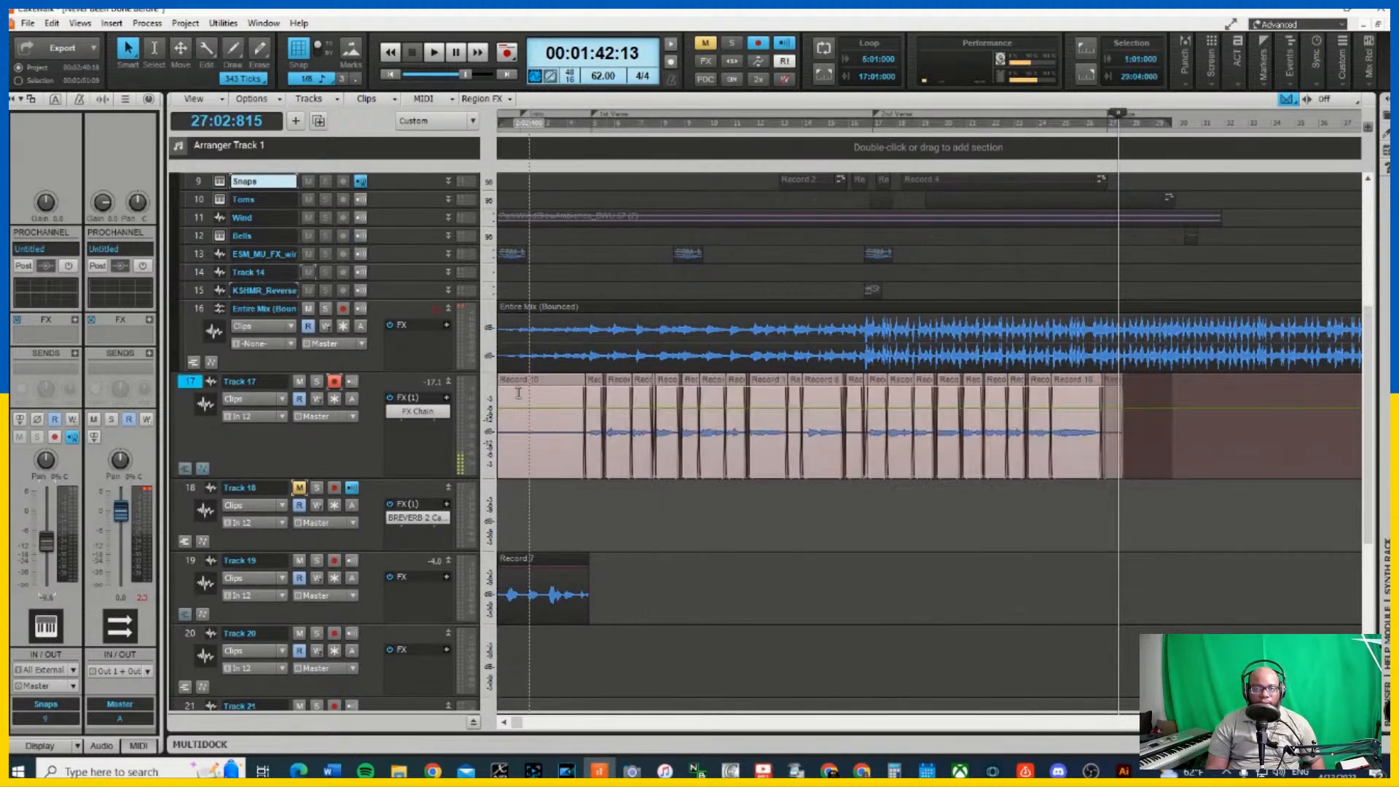
right_click(194, 384)
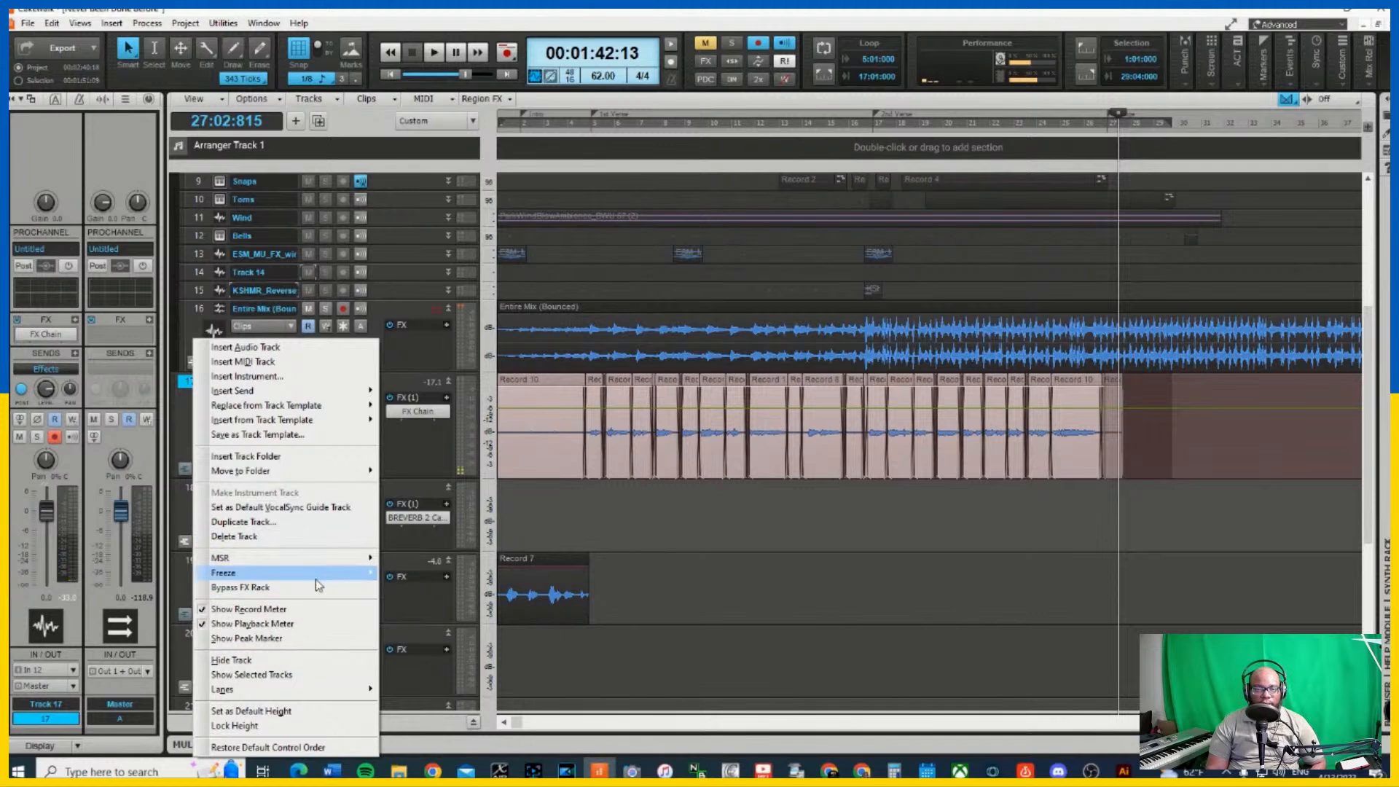
mouse_move(303, 560)
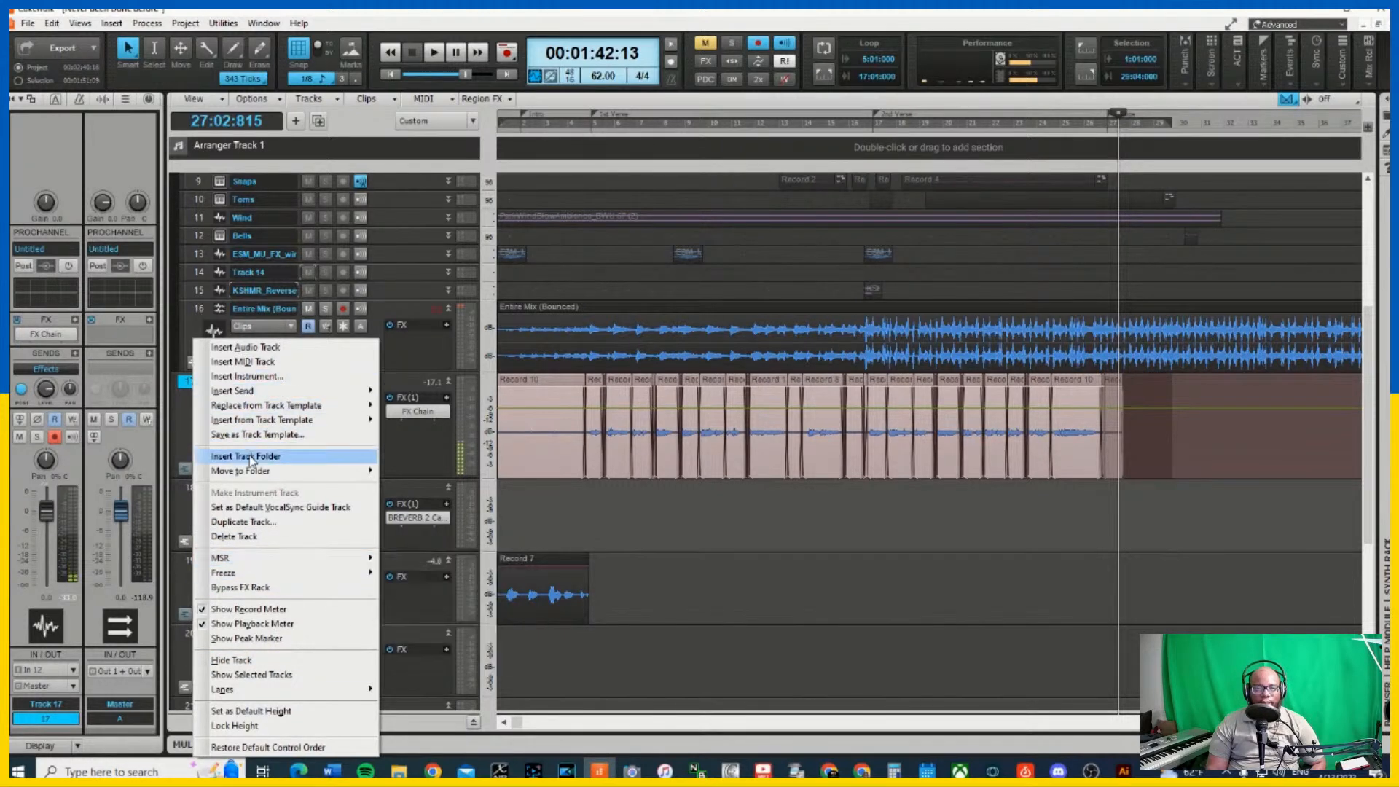
click(267, 530)
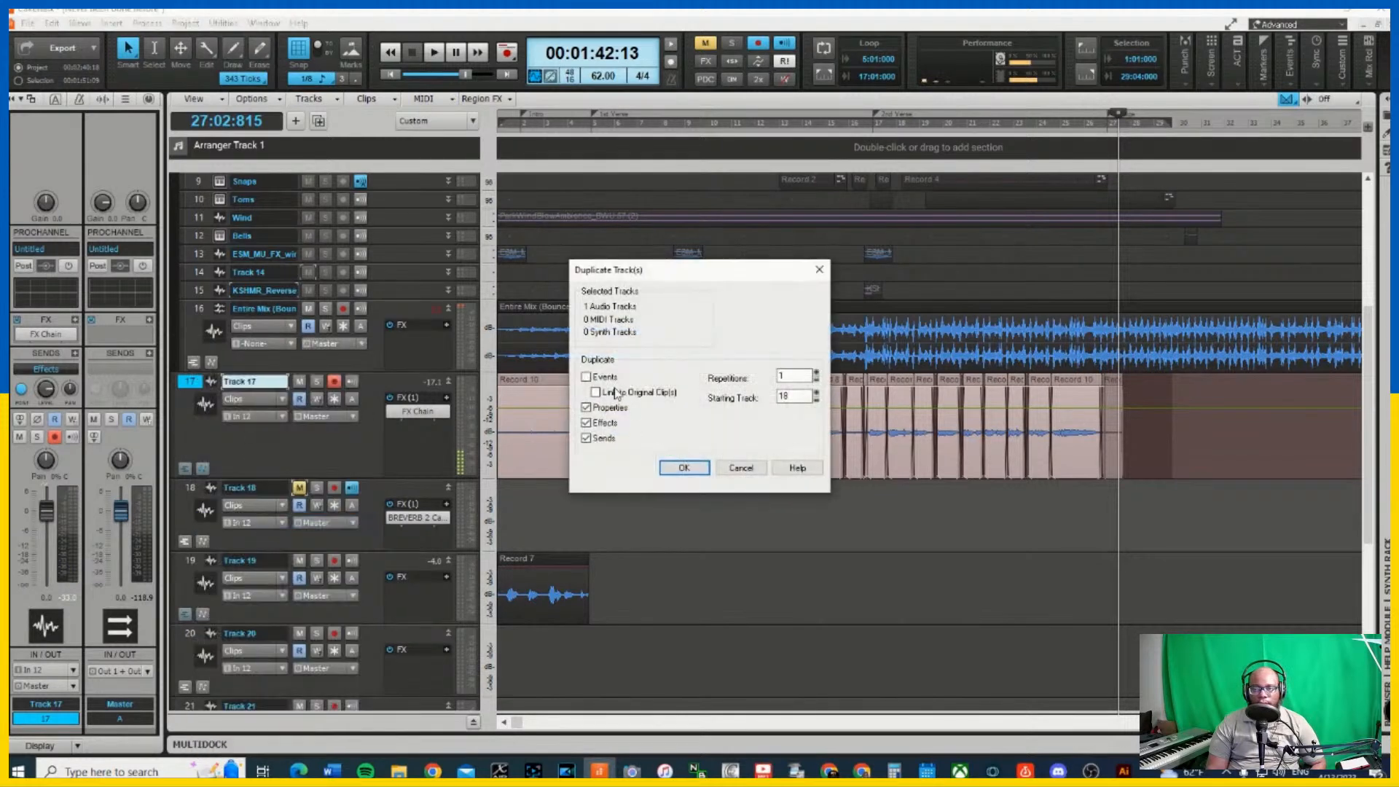
click(685, 468)
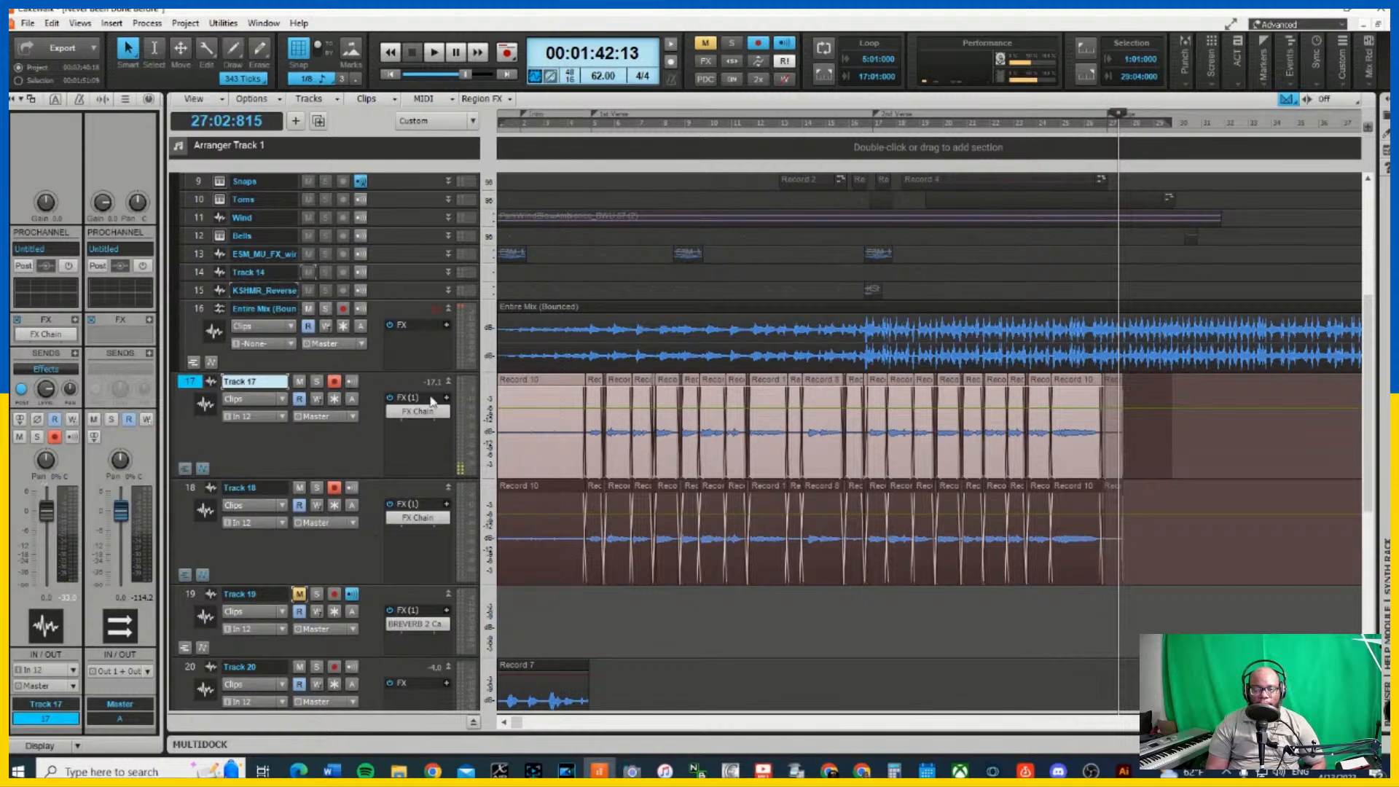
Select all clips on the duplicated Track 18 and bounce them into a single clip
click(1167, 121)
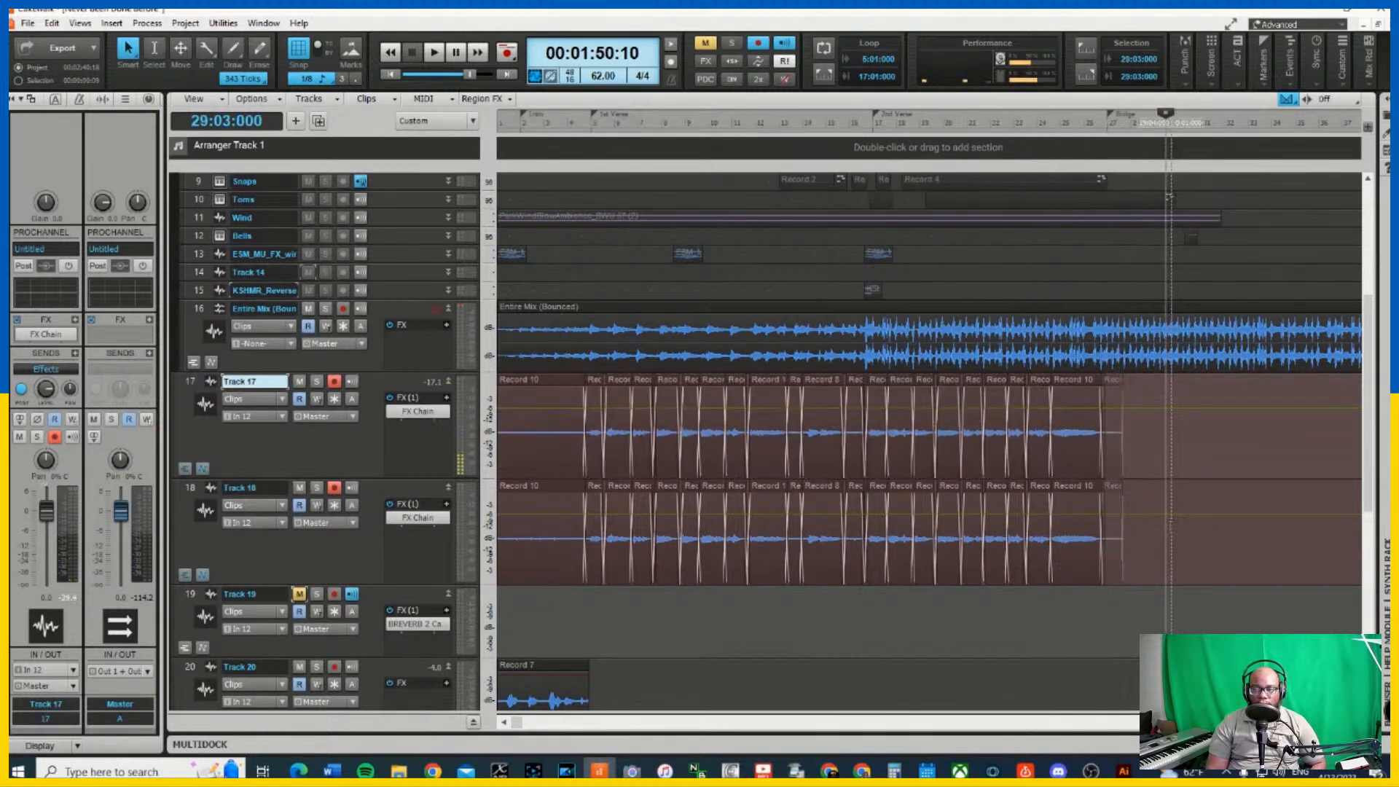
drag(1171, 524, 503, 503)
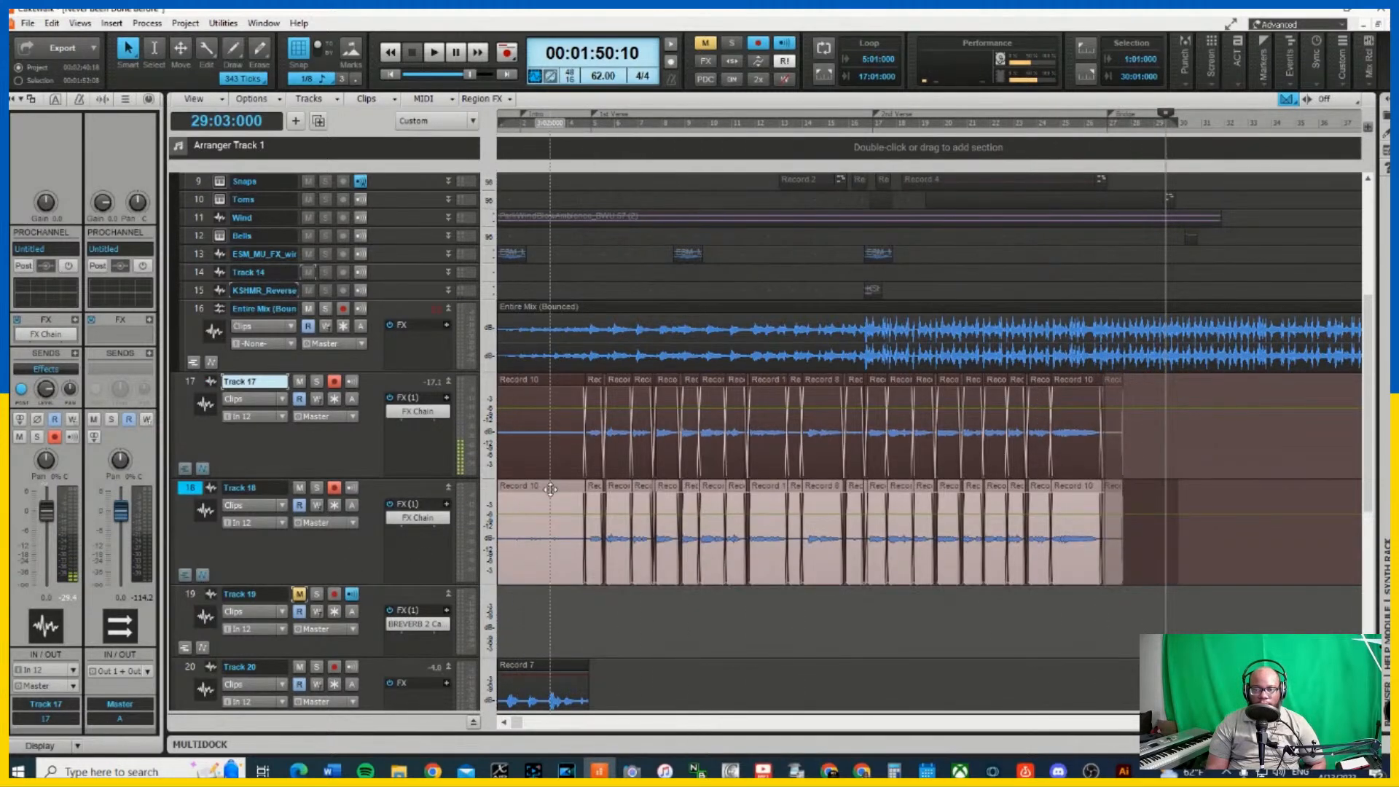
right_click(551, 489)
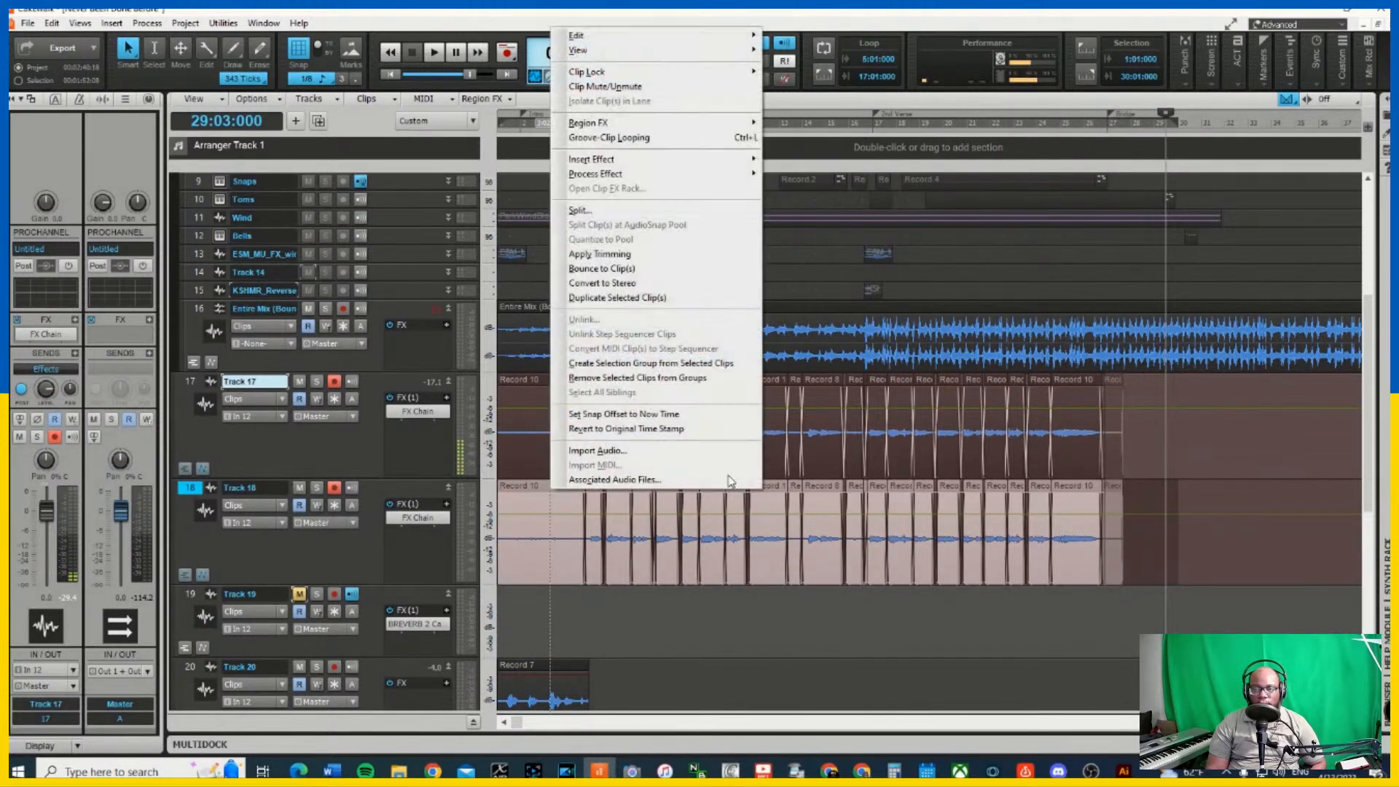
click(632, 269)
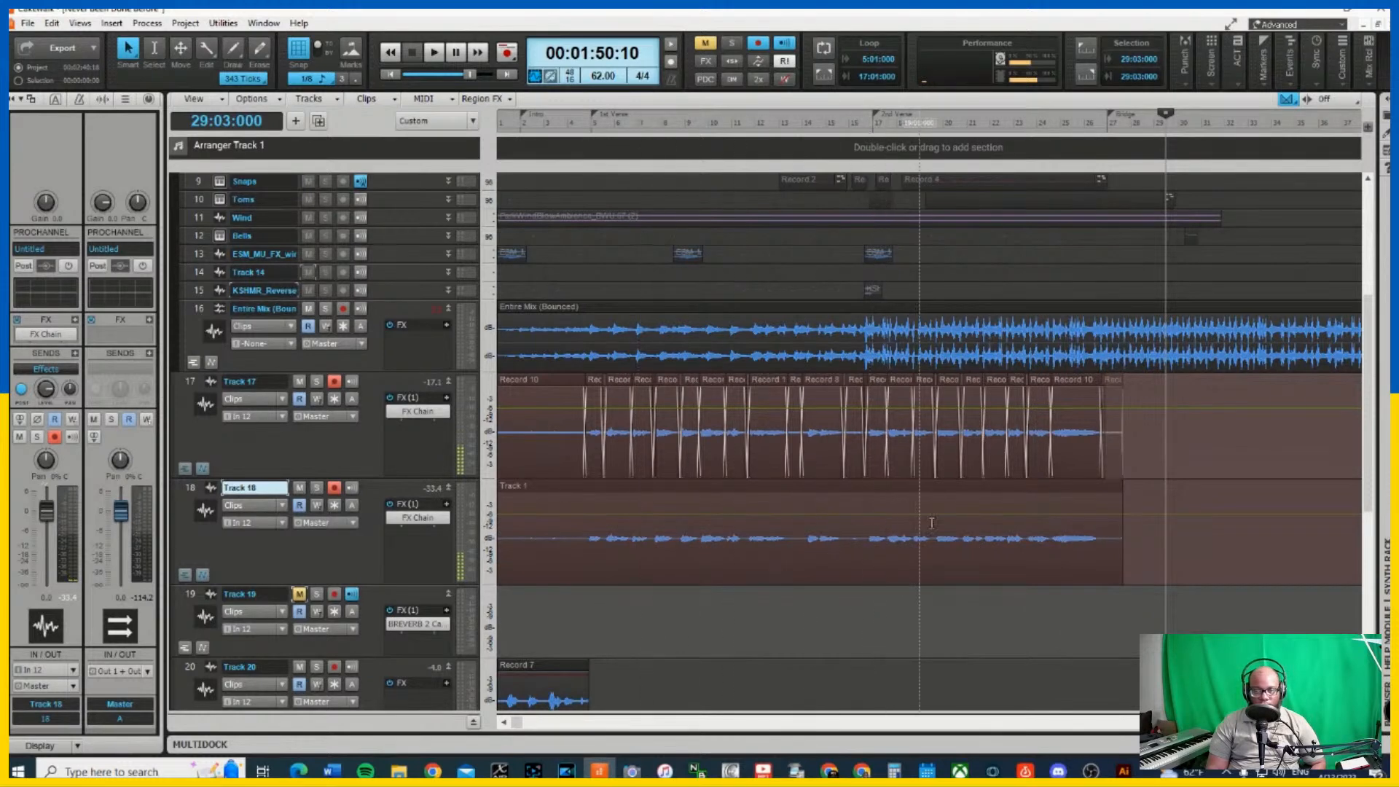
Reverse the audio of the bounced clip on Track 18
click(1067, 523)
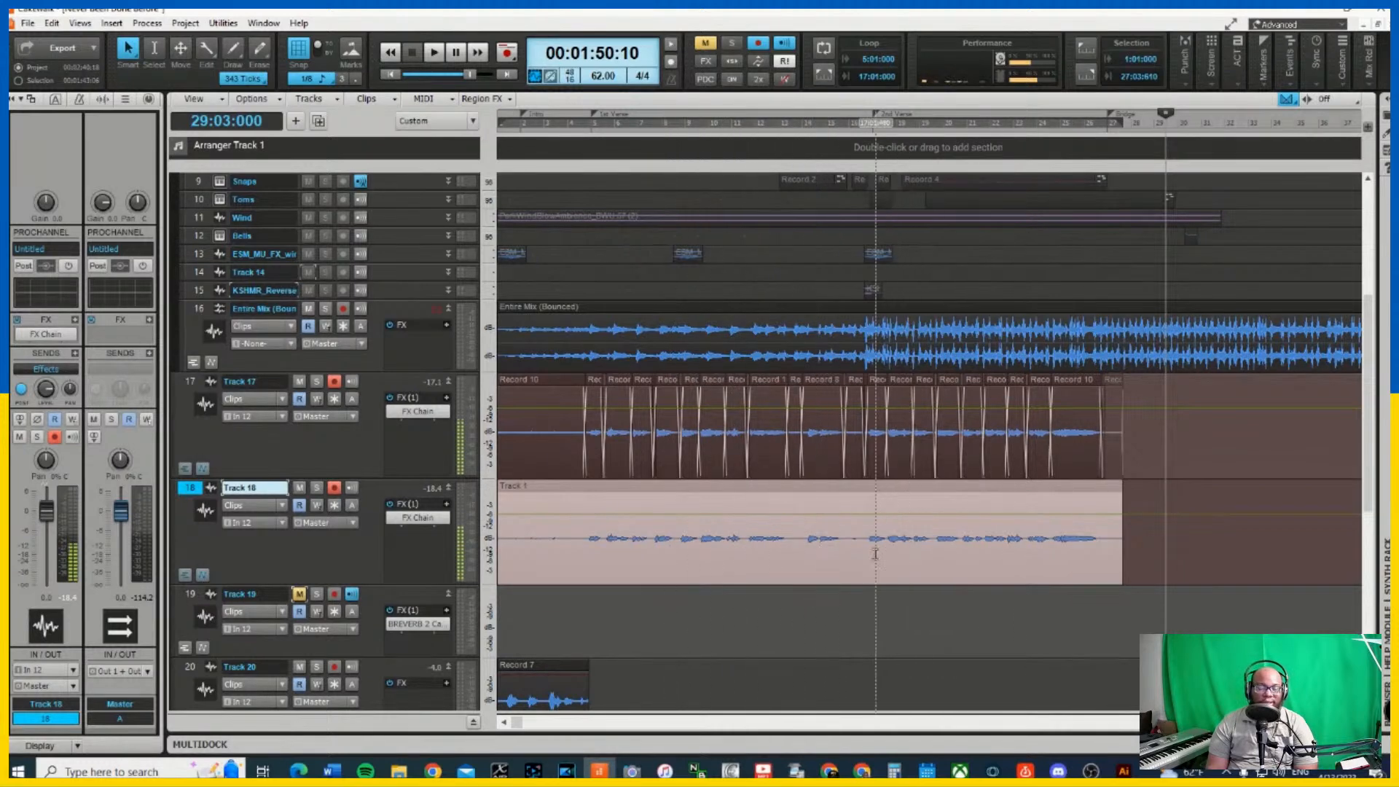
click(149, 23)
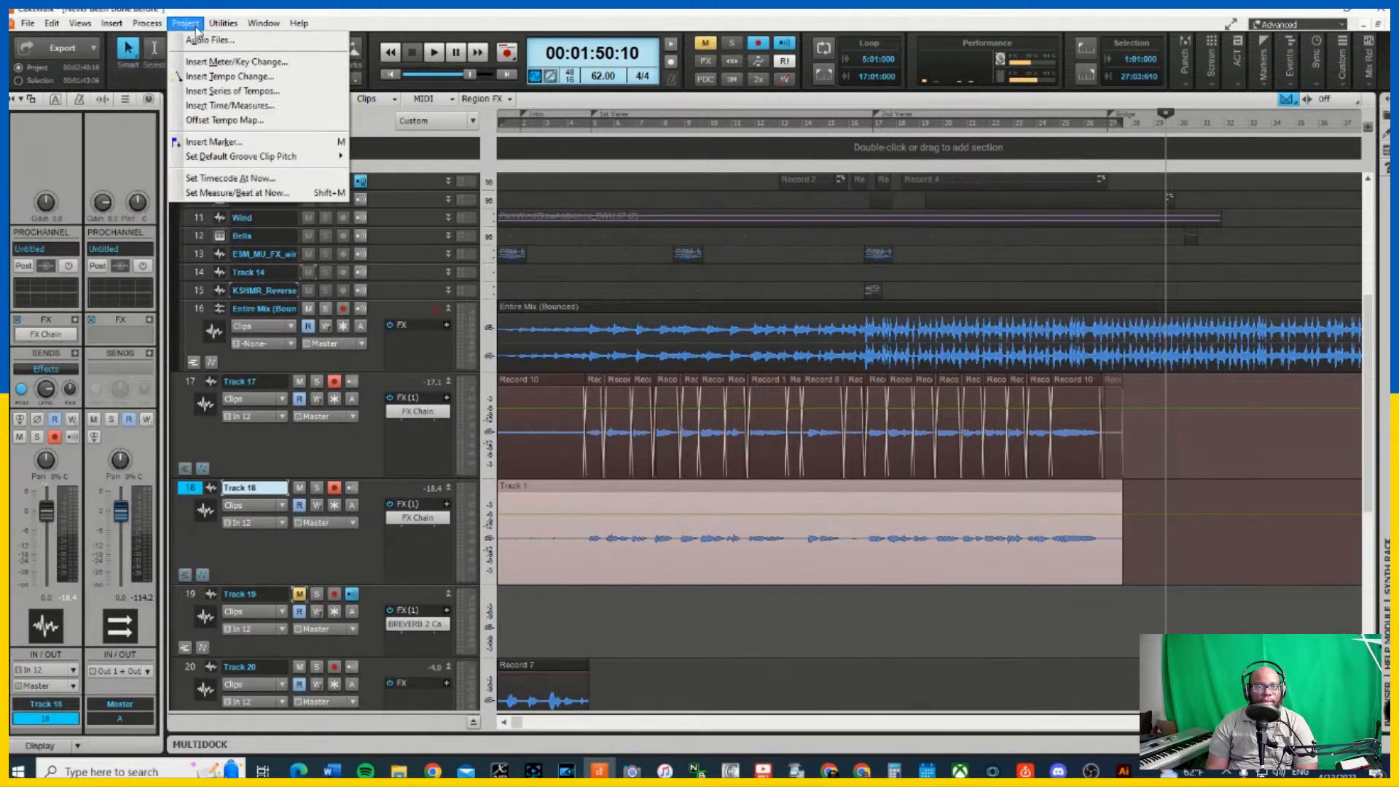
mouse_move(177, 31)
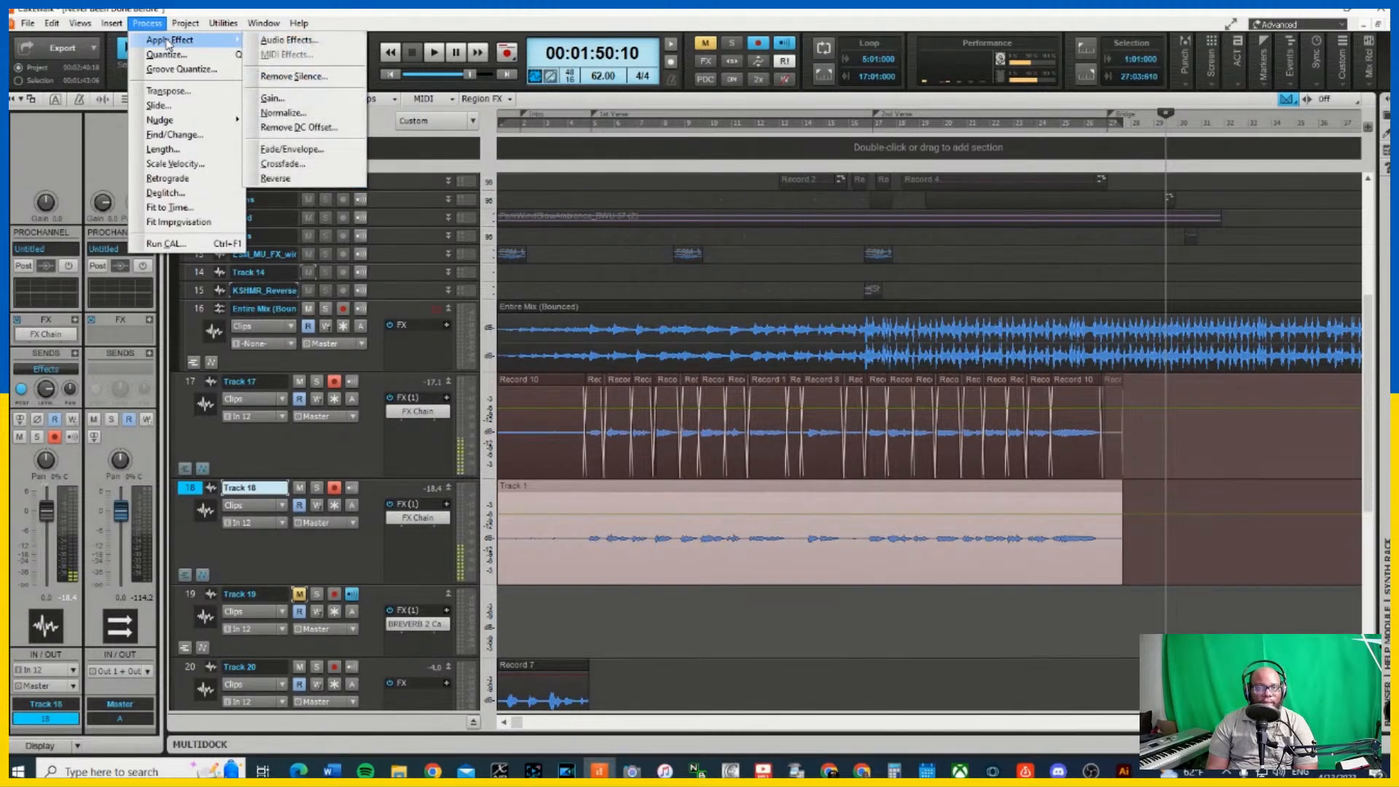
click(319, 183)
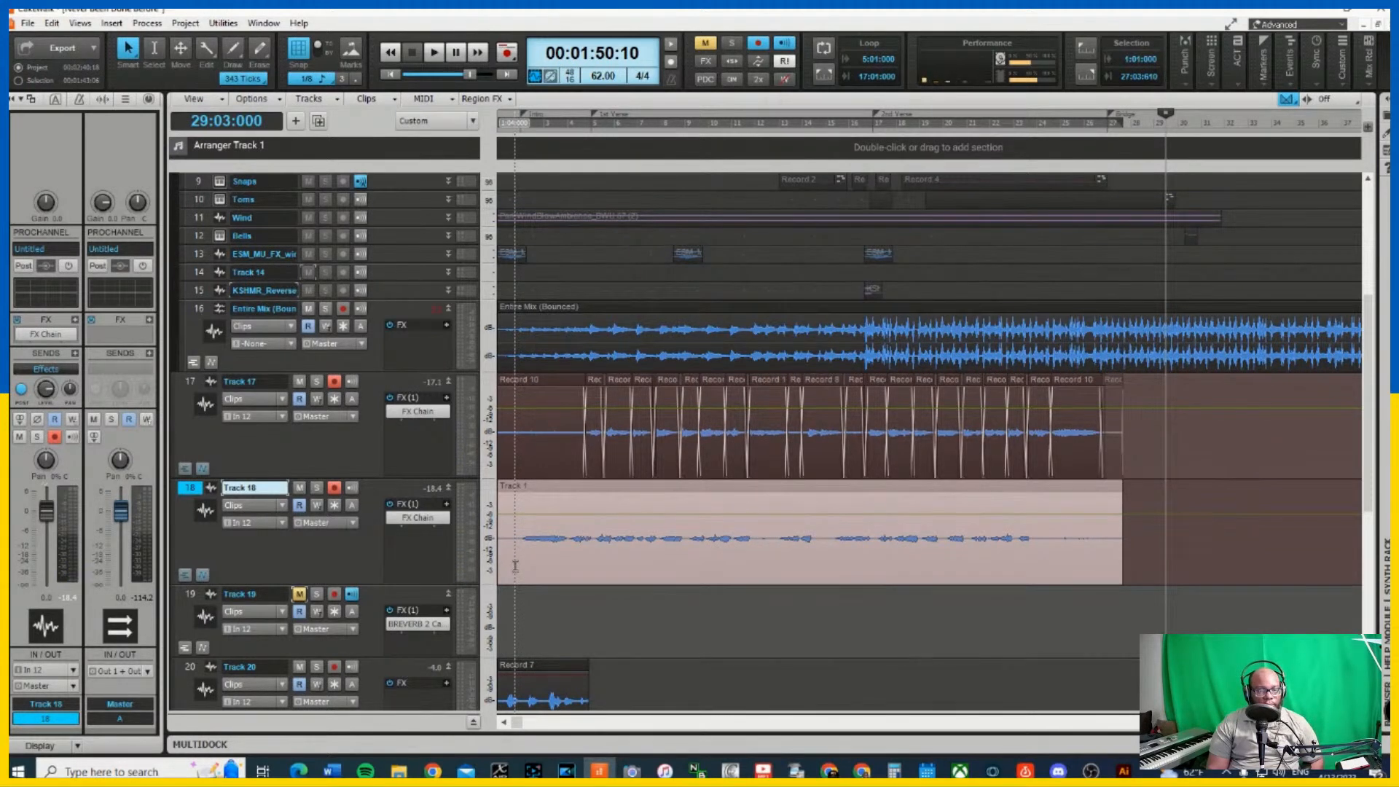
Play from near the start, solo Track 18 and open the Sonitus Reverb in its FX Chain
click(515, 566)
key(space)
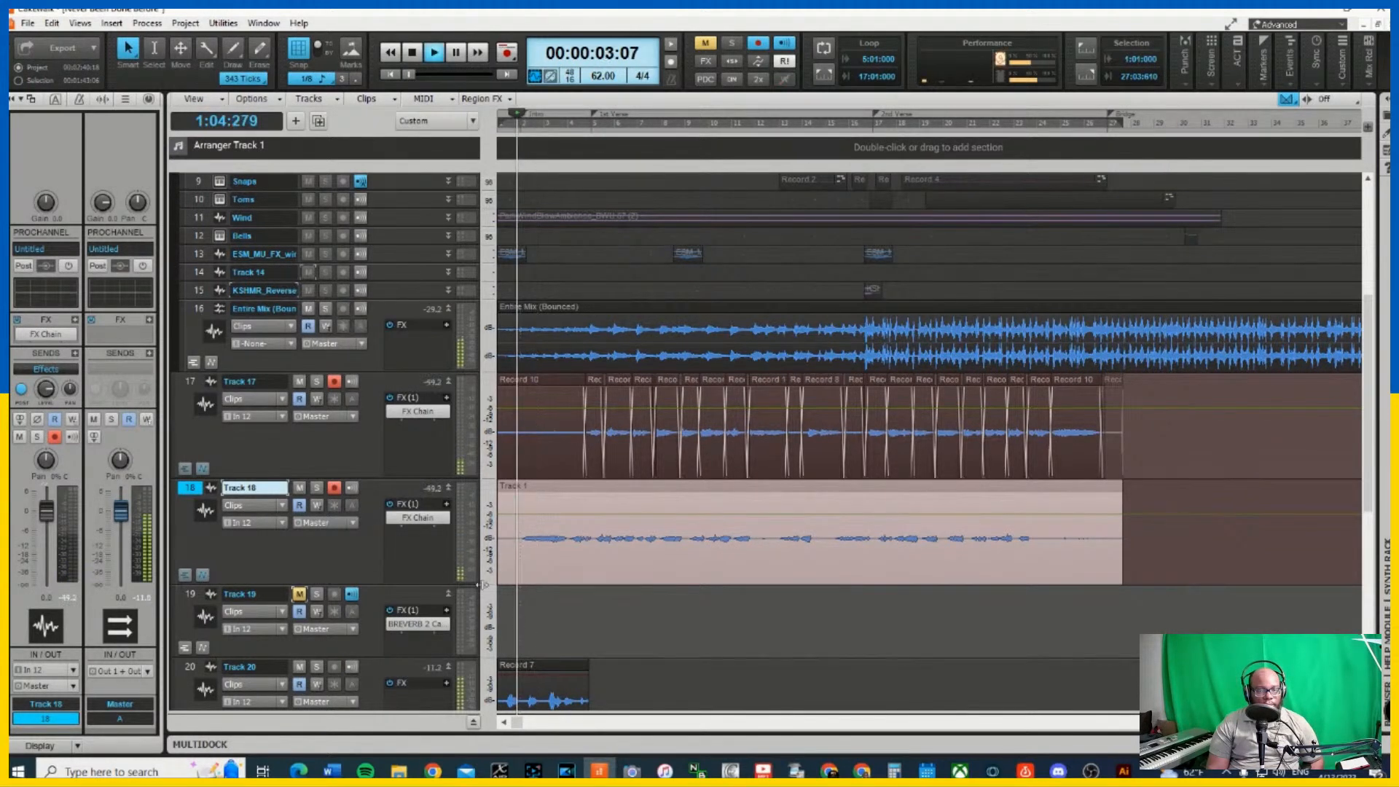
click(317, 488)
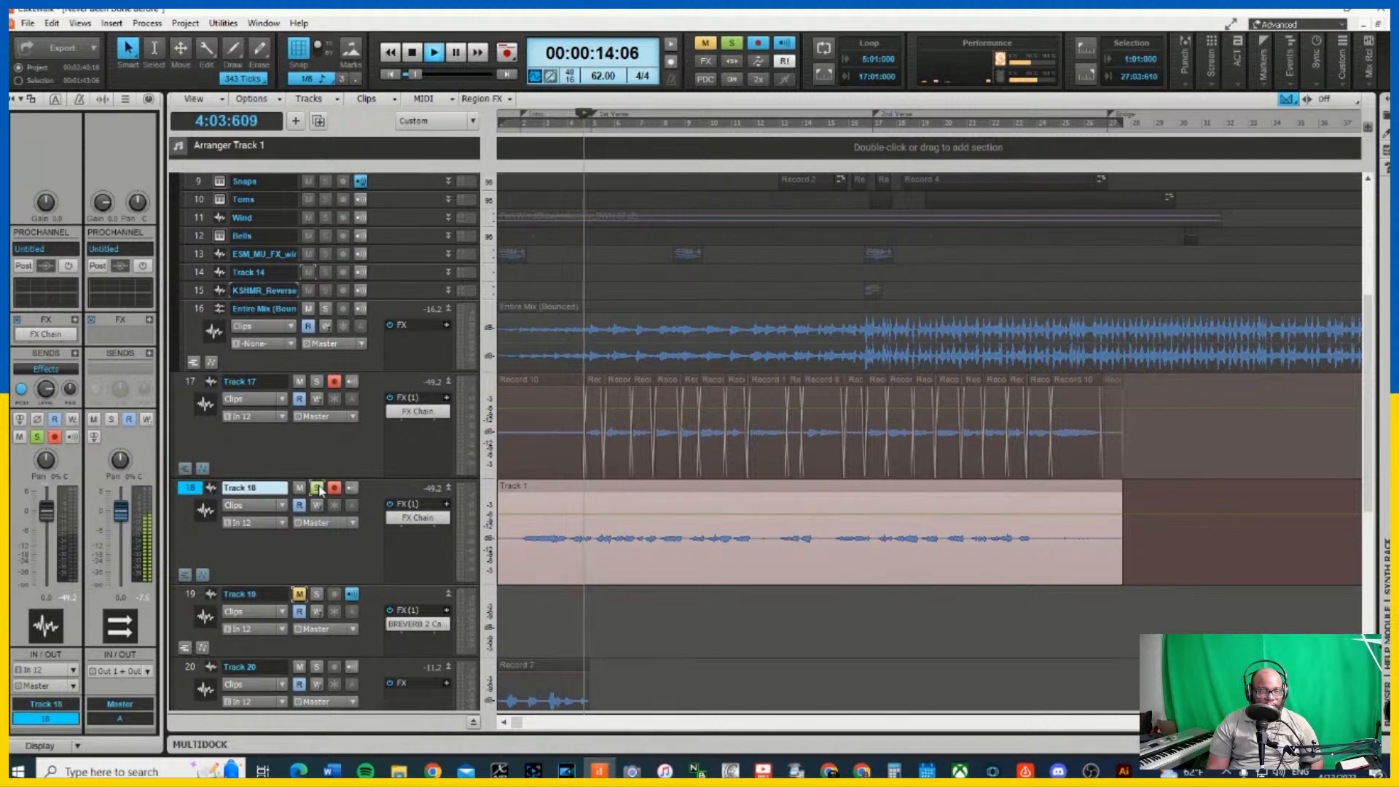
double_click(418, 517)
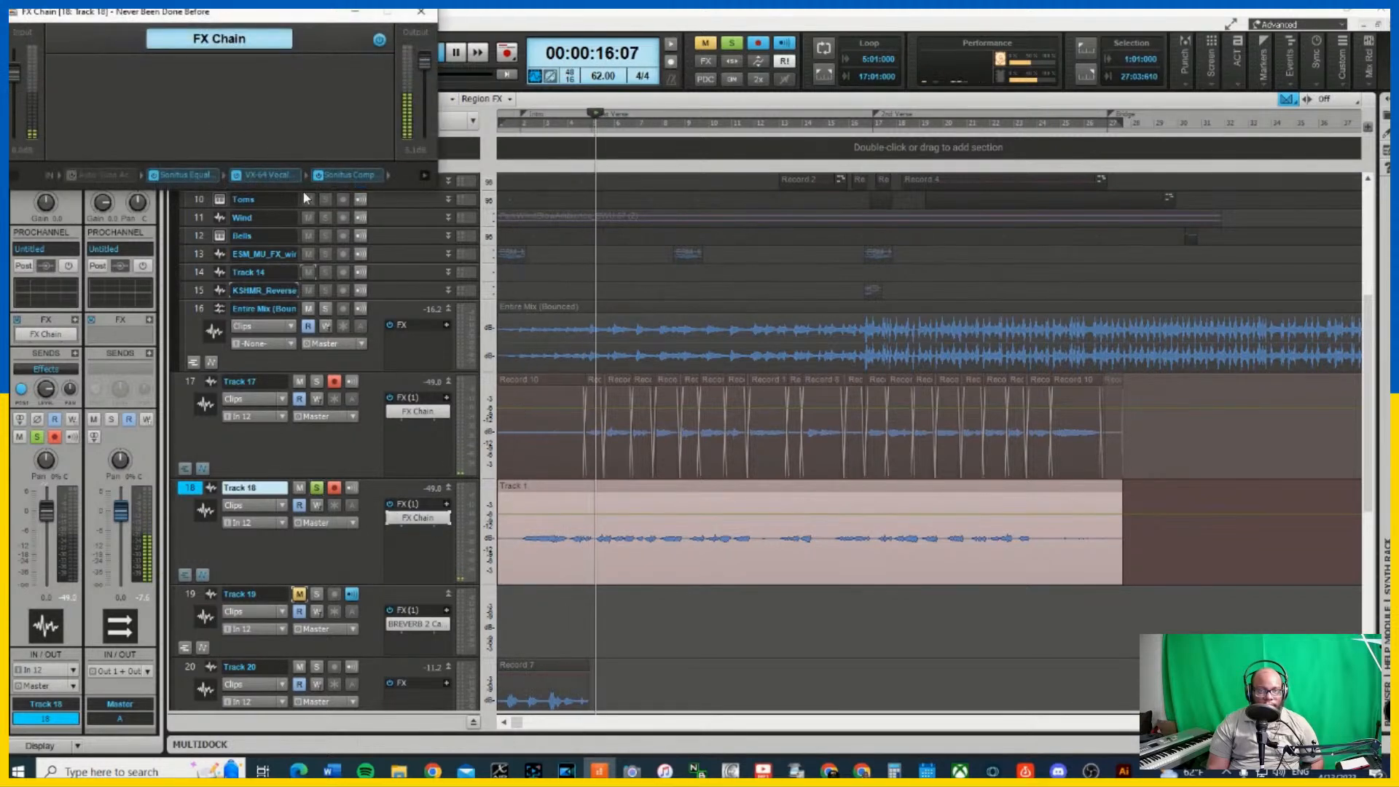
click(425, 176)
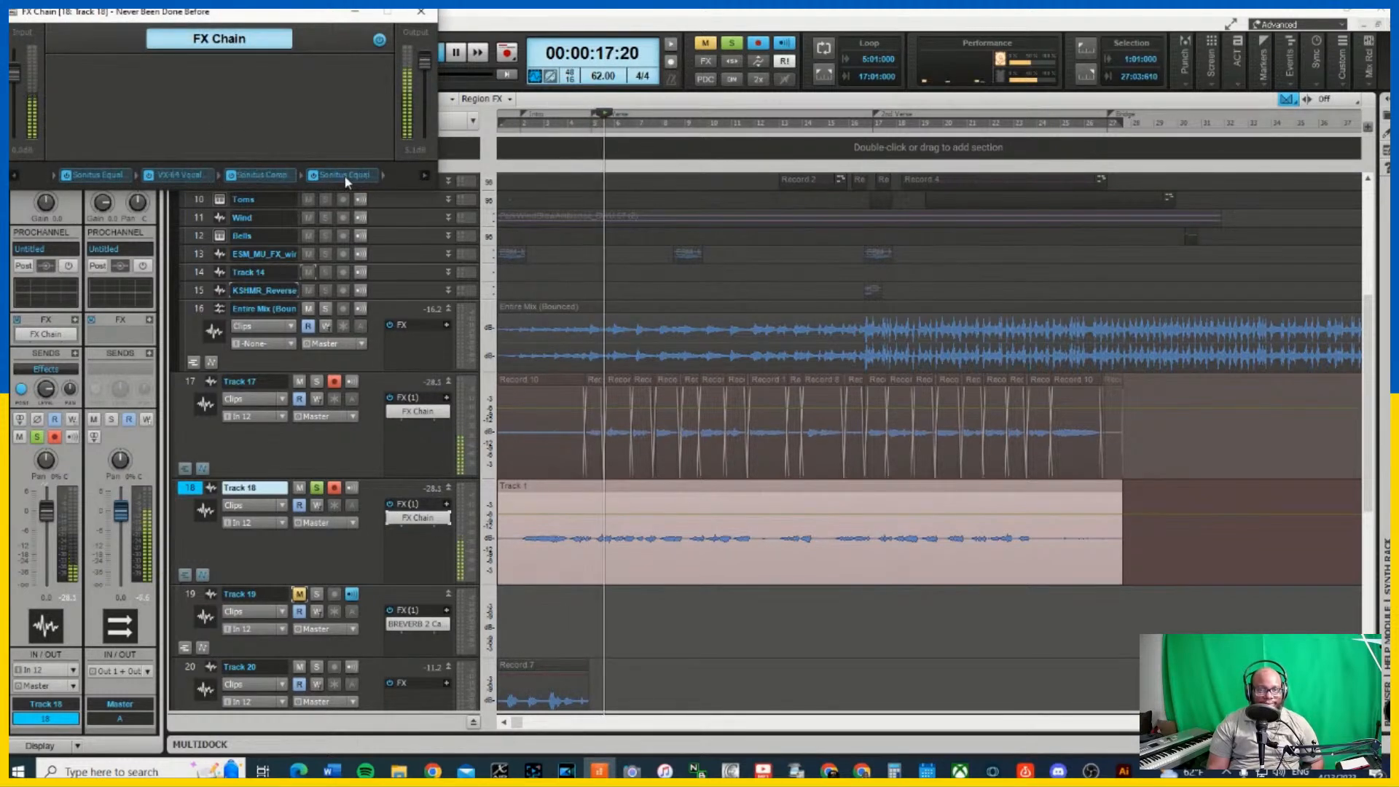
click(425, 176)
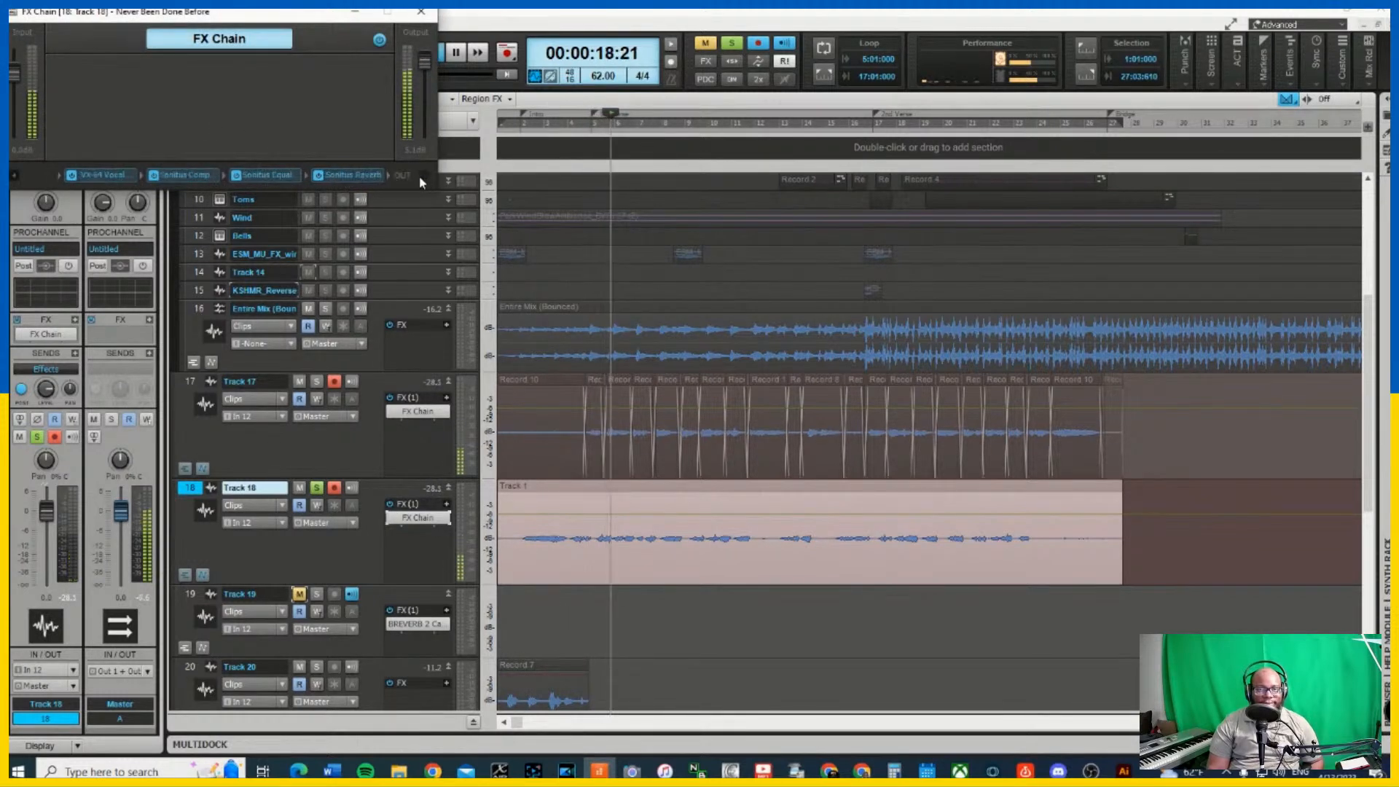
double_click(338, 173)
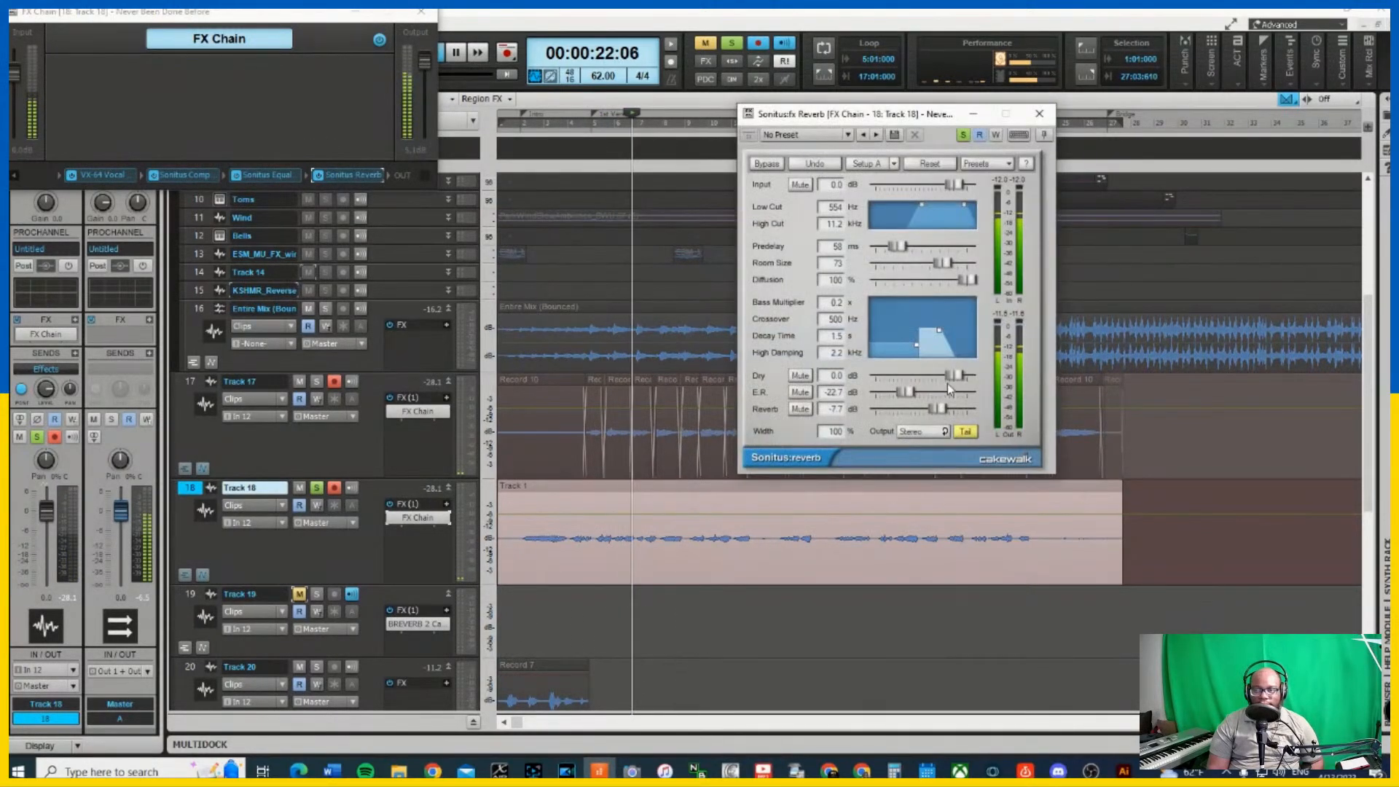
In Track 18's Sonitus Reverb, set the early reflections to -17.8 dB, the reverb level to 5.7 dB and the width to 200%
drag(906, 392, 970, 412)
drag(834, 432, 913, 317)
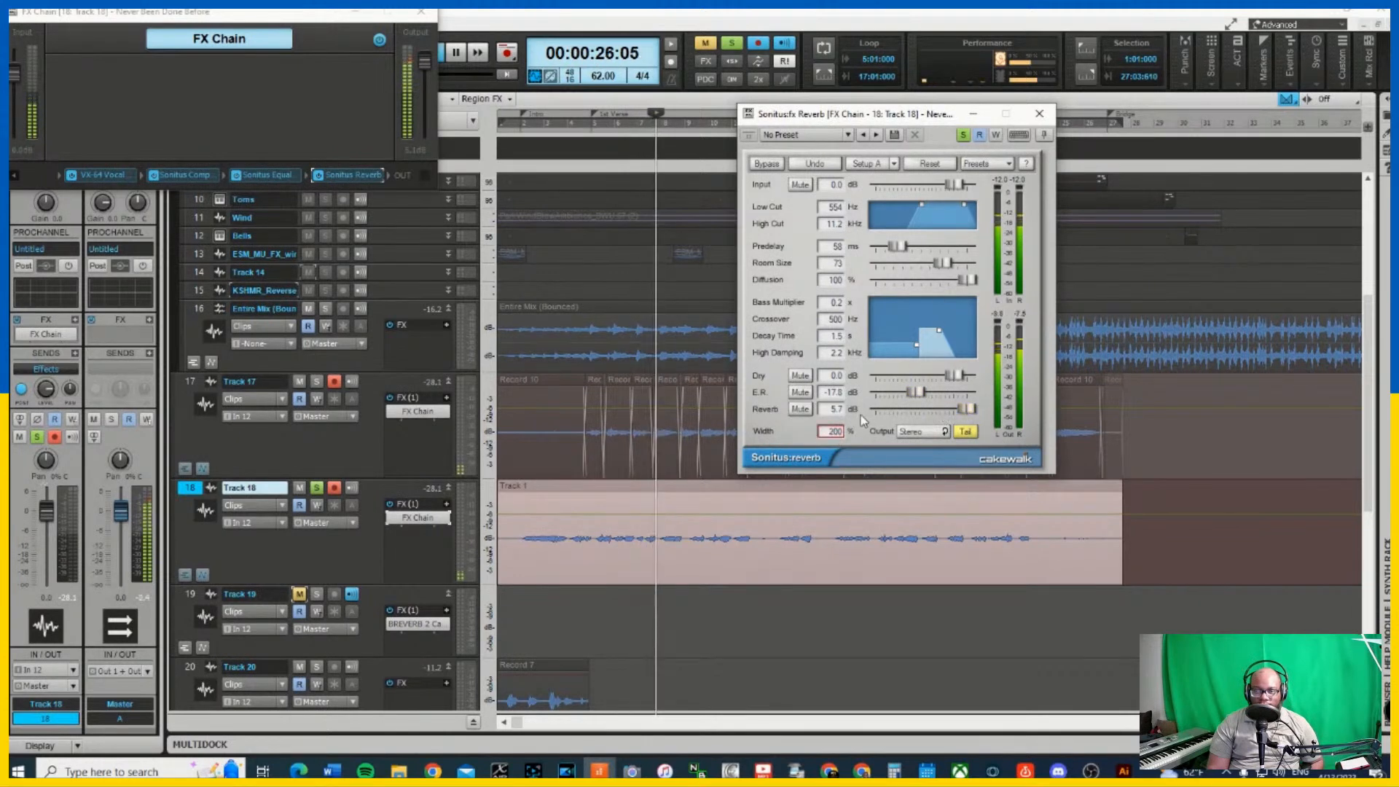
click(63, 516)
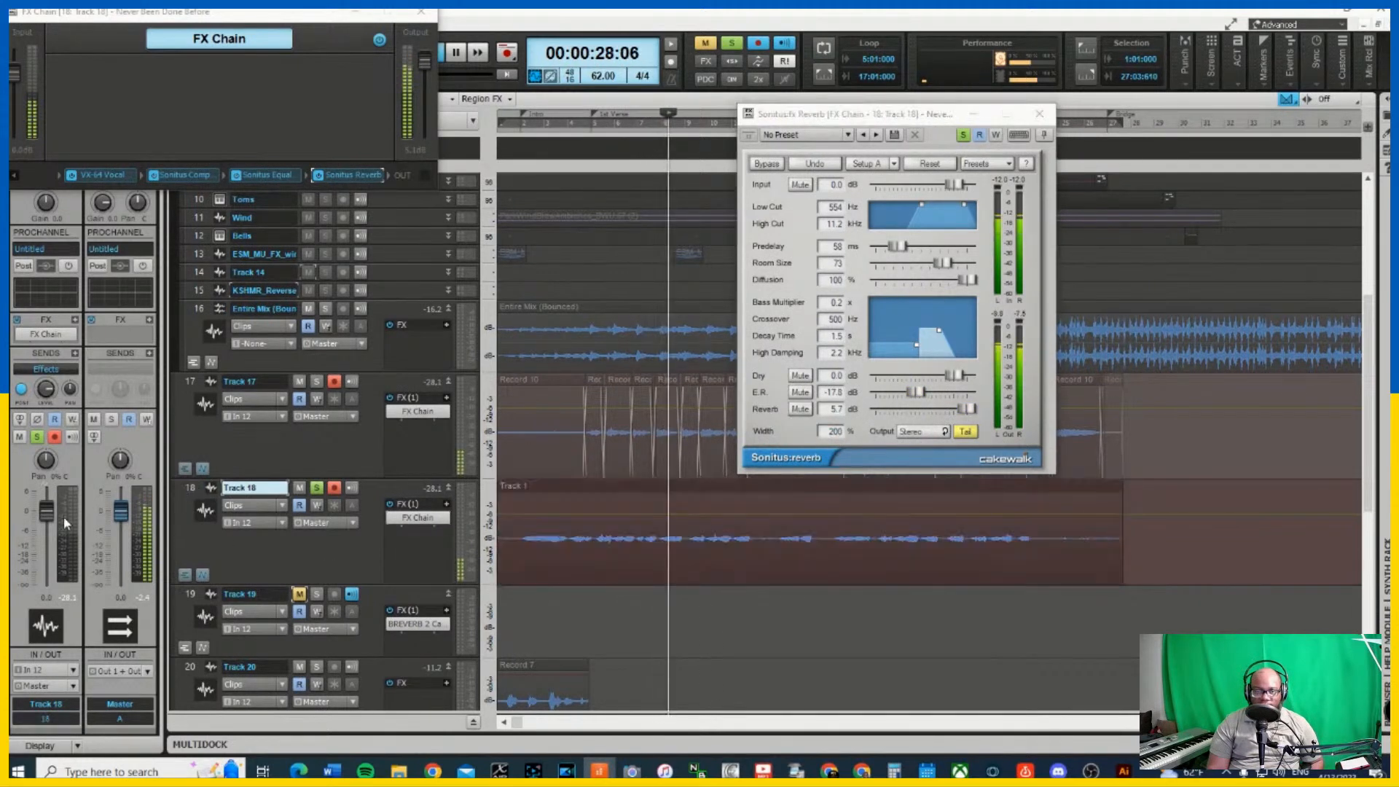
Unsolo Track 18, close its Sonitus Reverb window and try lower fader levels for the track against the full mix
click(317, 488)
drag(46, 510, 49, 519)
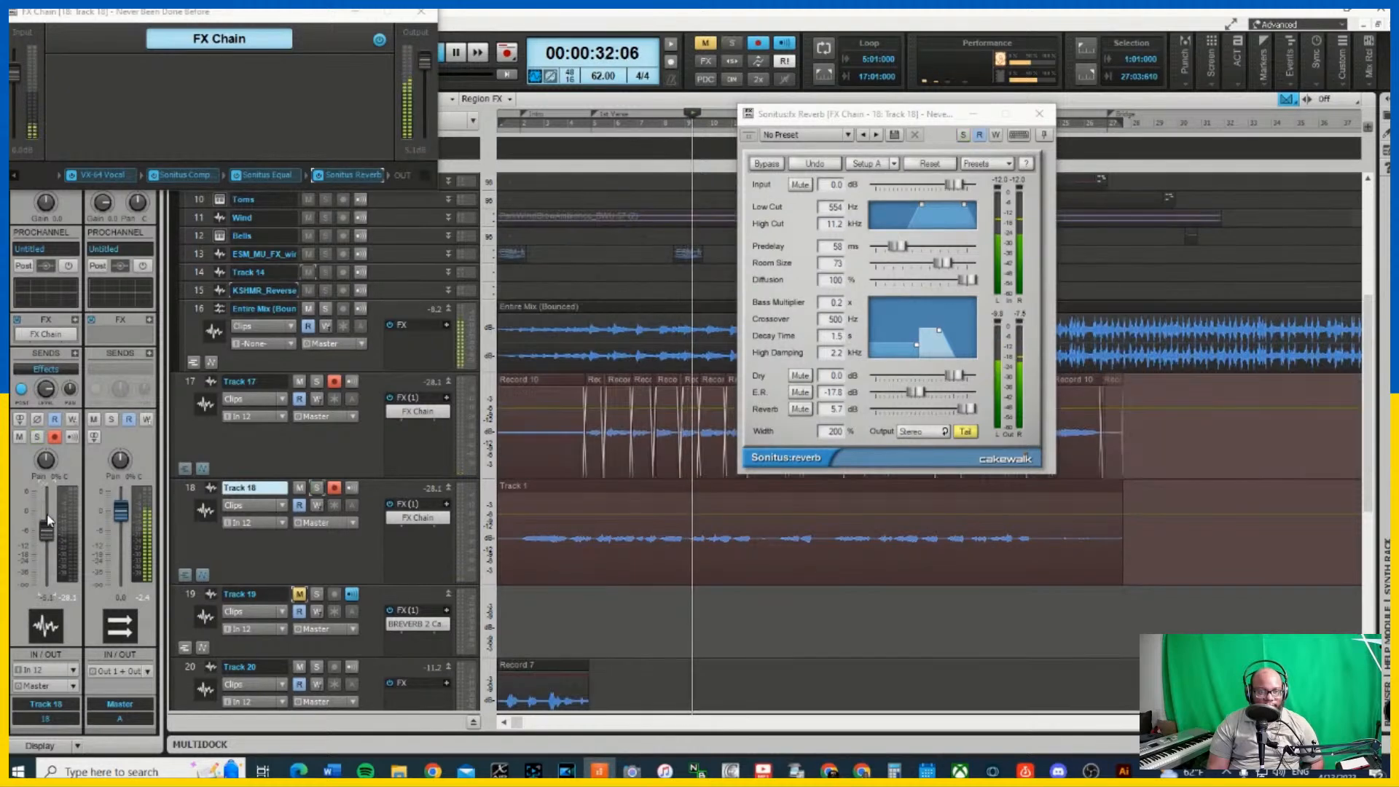
double_click(48, 523)
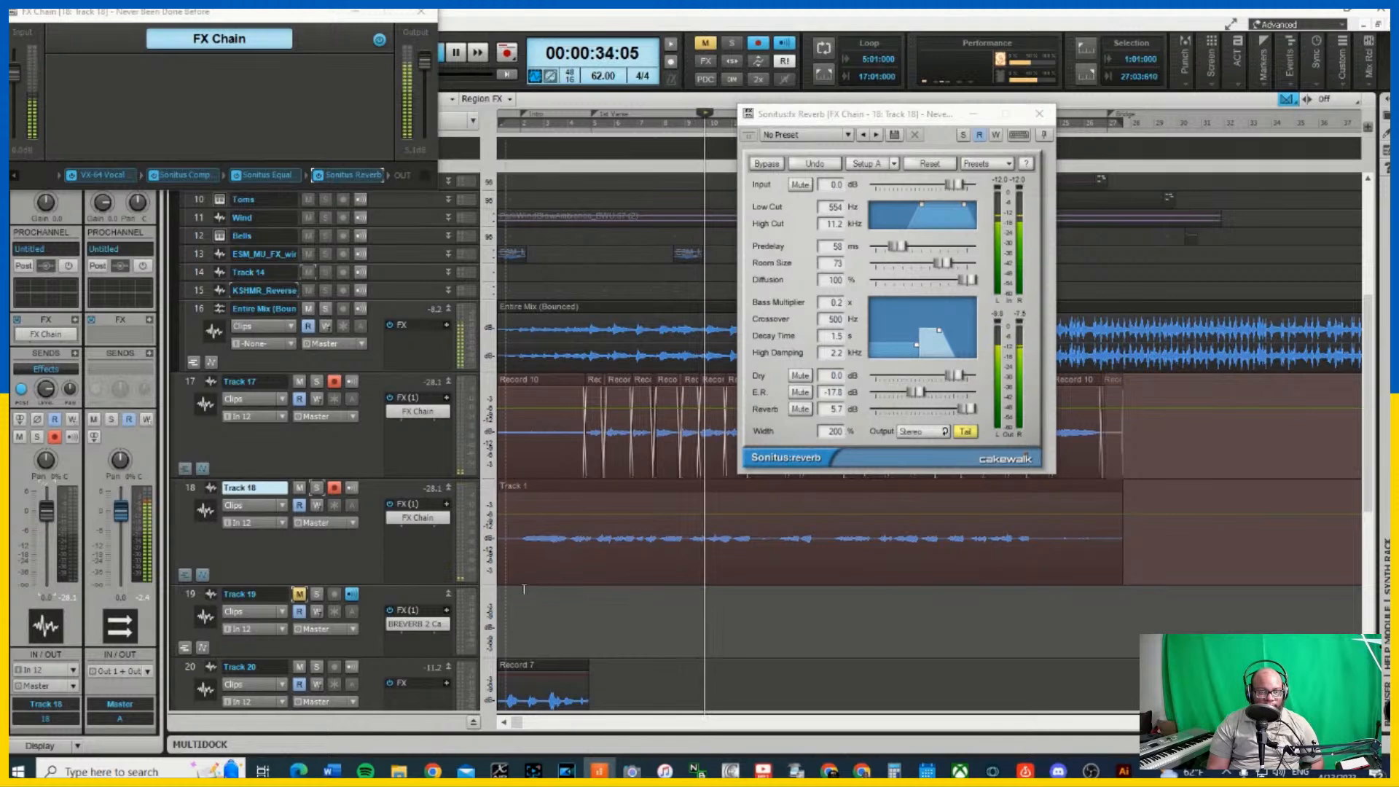
click(1040, 114)
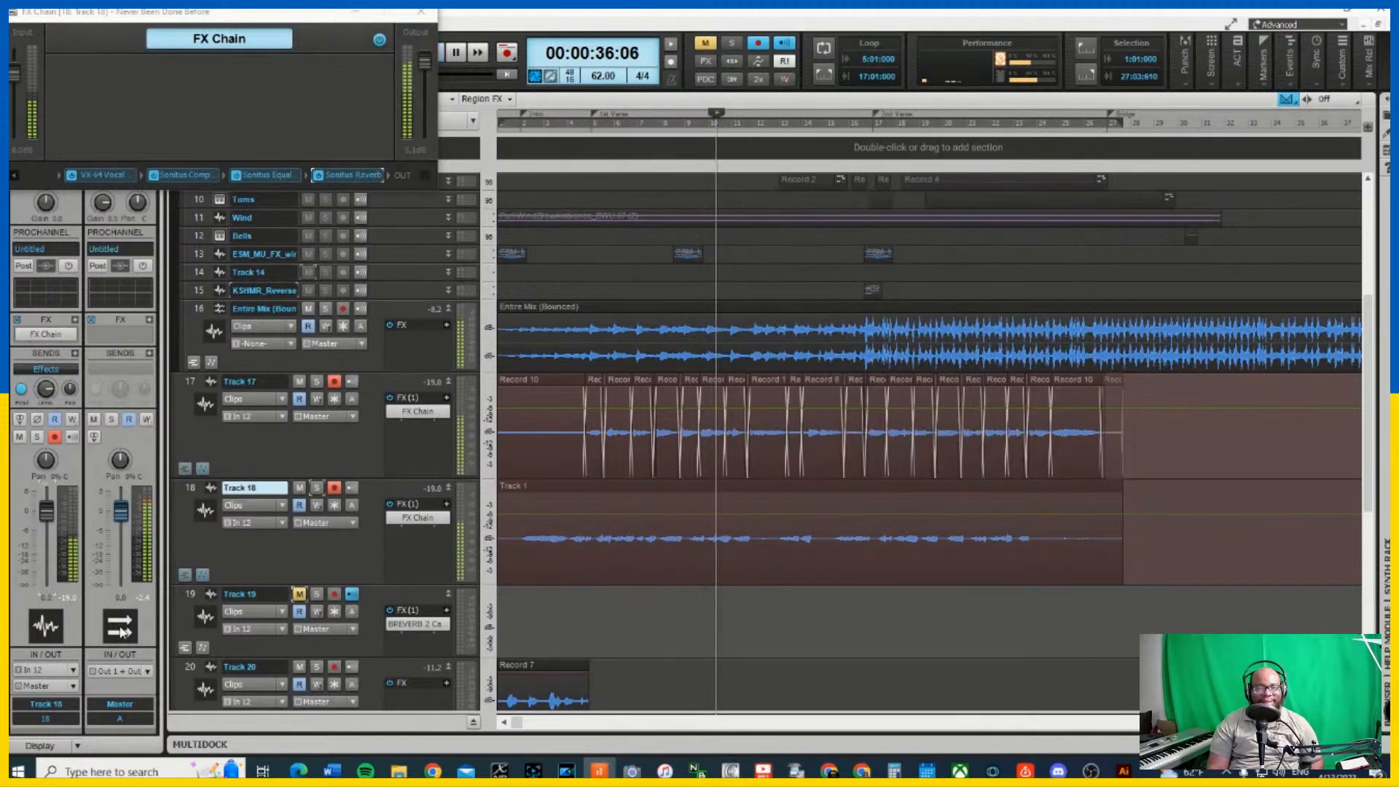
drag(46, 512, 46, 547)
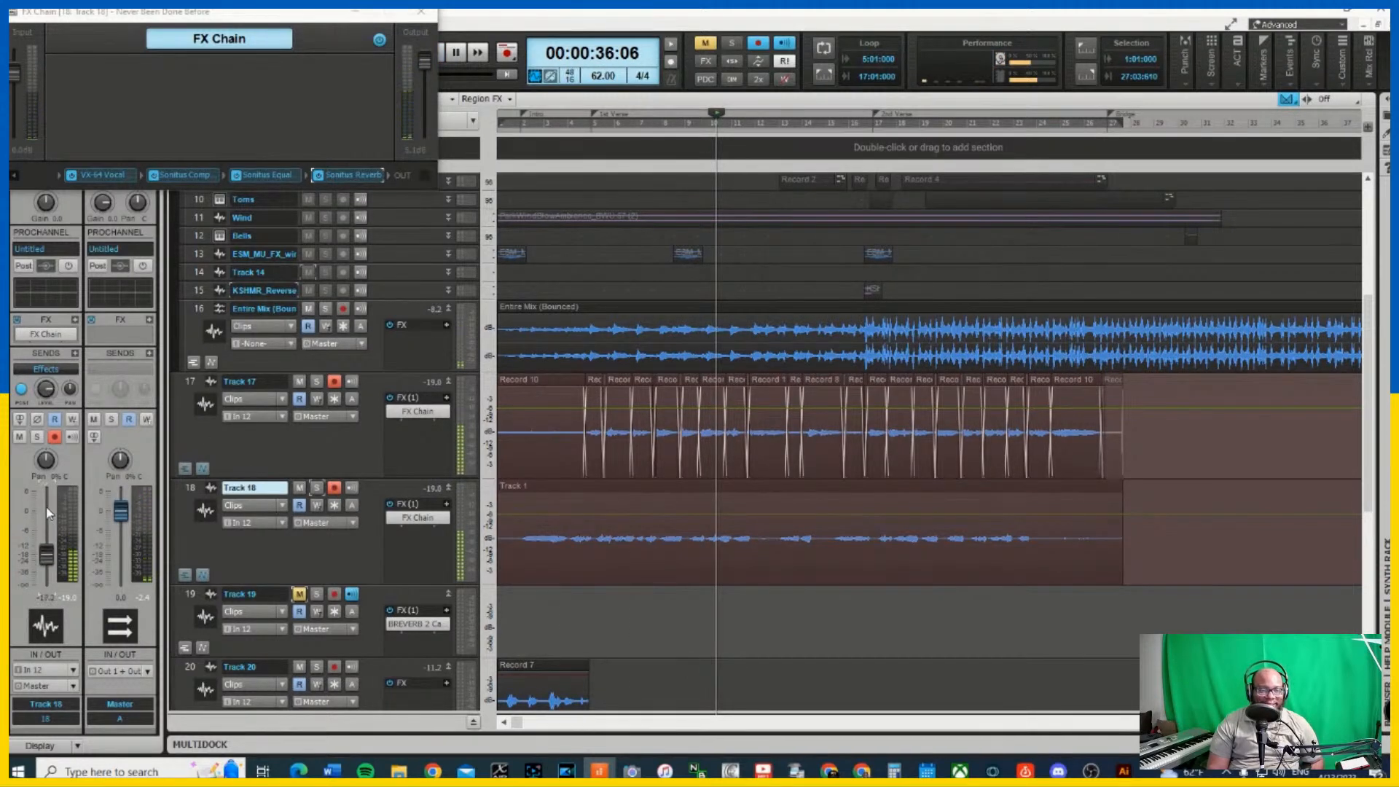
key(space)
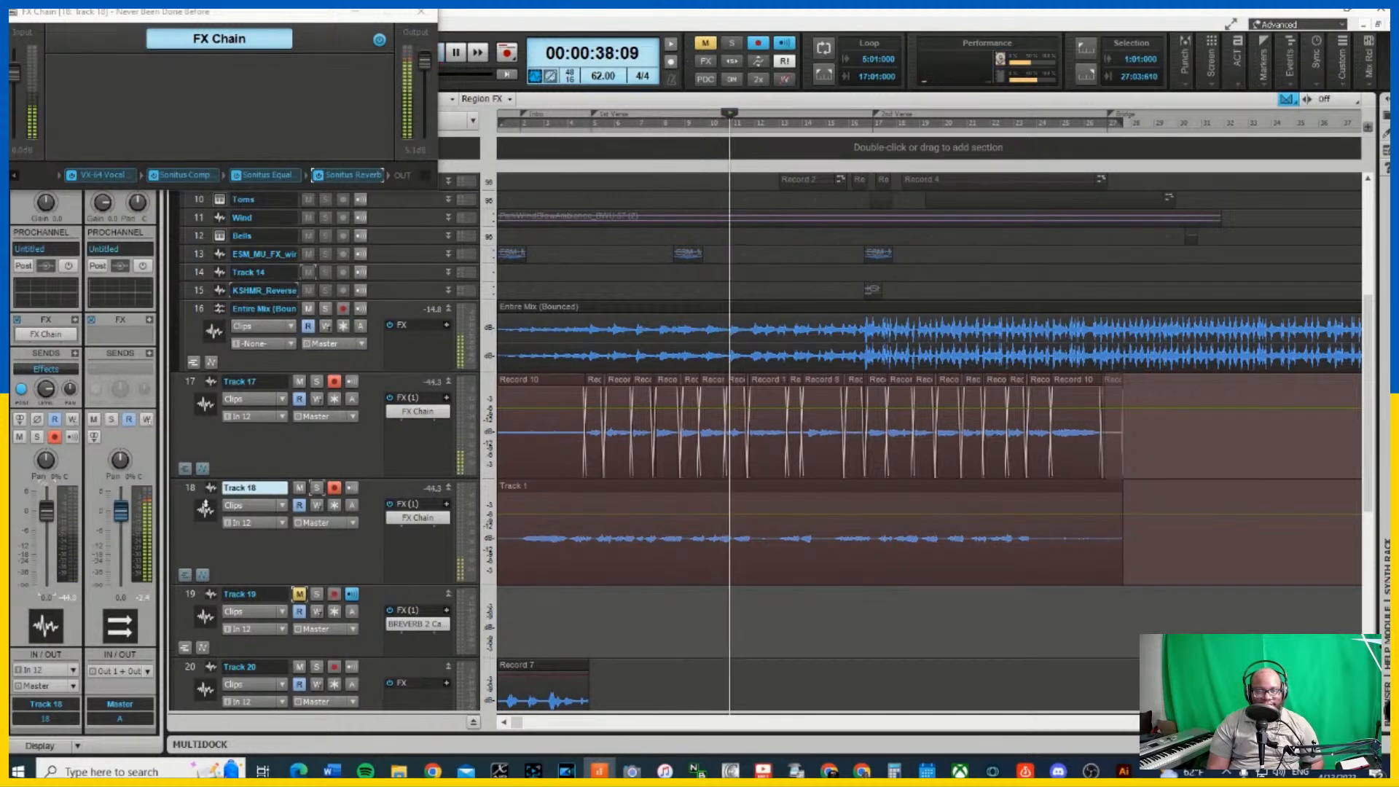
Close the FX Chain window and disarm recording on Tracks 18 and 17
click(192, 493)
click(421, 12)
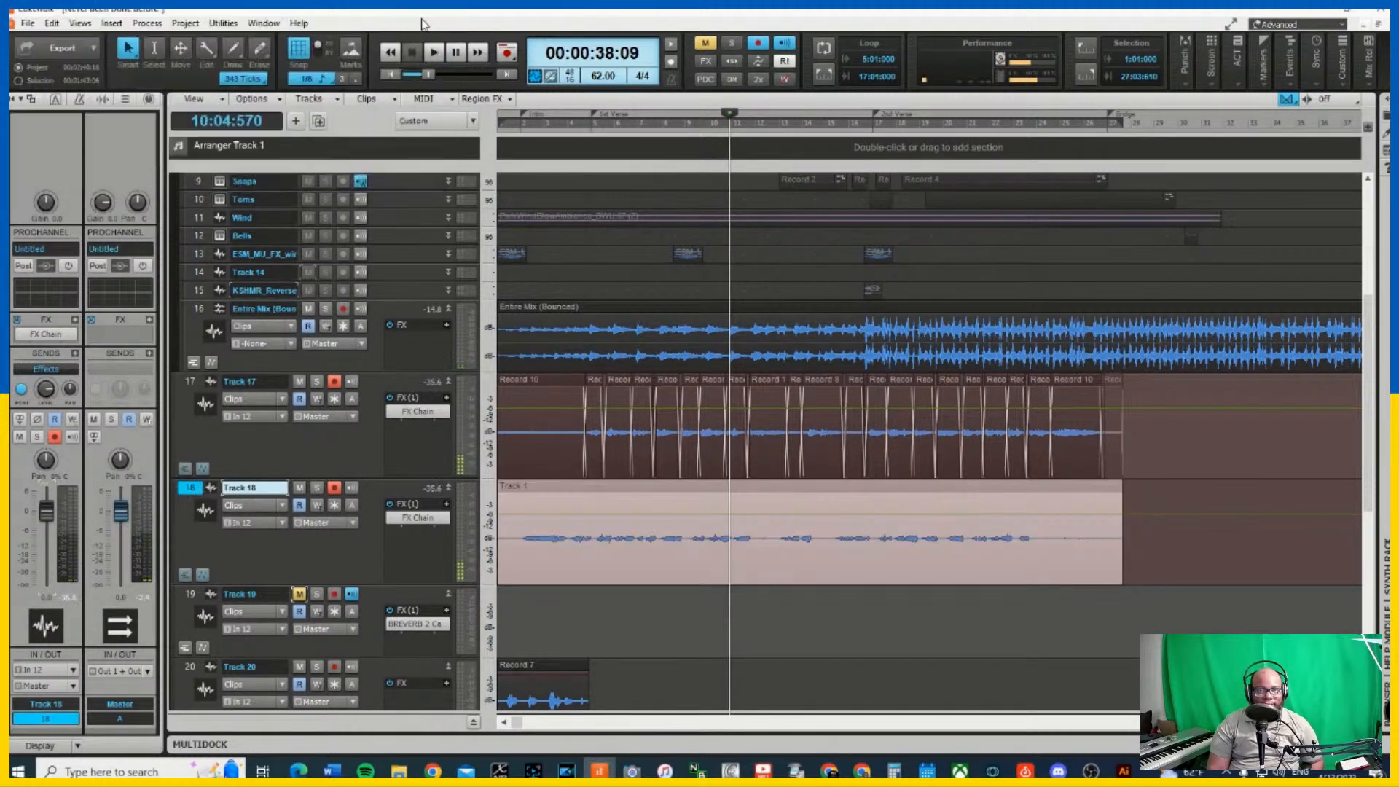
click(55, 437)
click(334, 382)
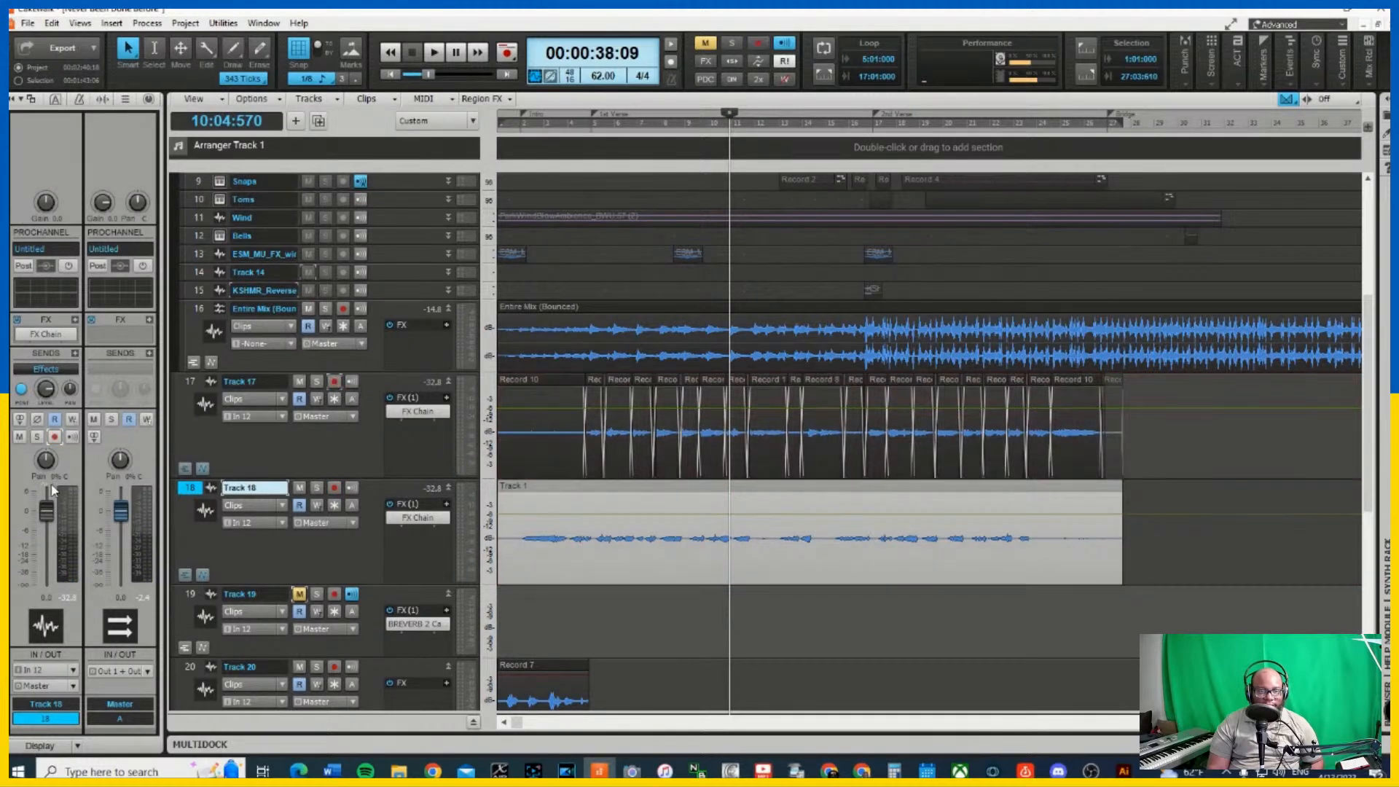
Lower Track 18's volume fader slightly and play a short section of the mix to check its level
drag(45, 514, 52, 518)
key(space)
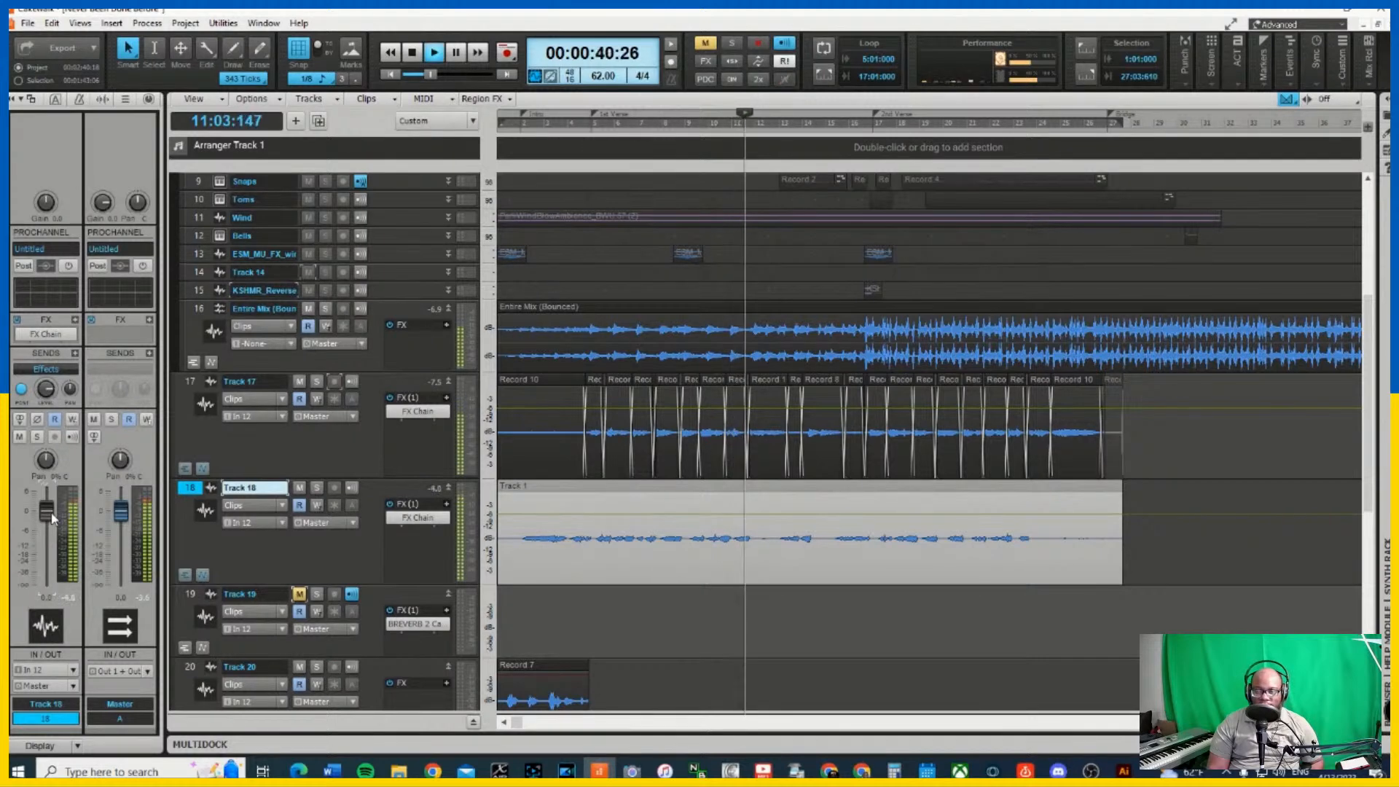
key(space)
Lower the gain envelope of the whole reversed clip on Track 18 to about -14 dB
click(790, 512)
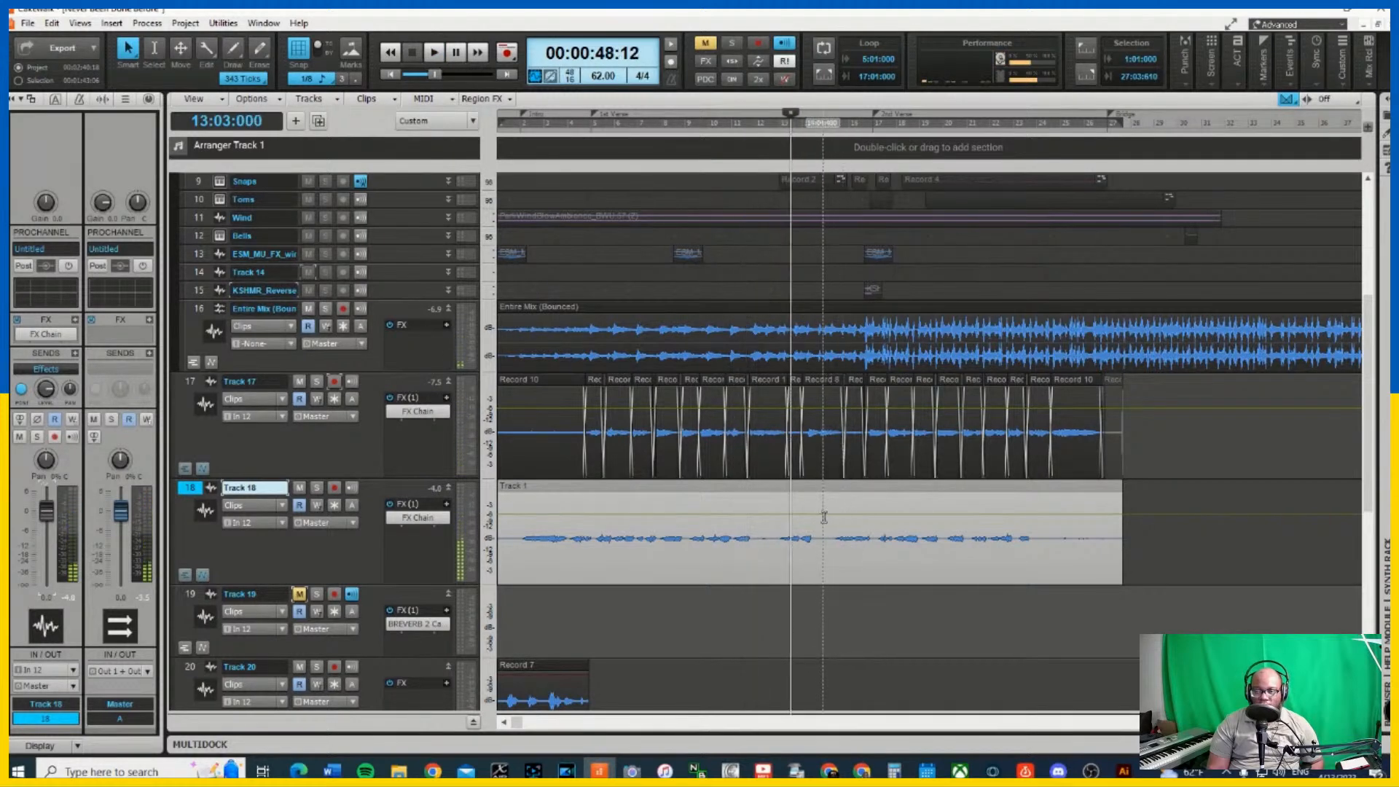
click(824, 519)
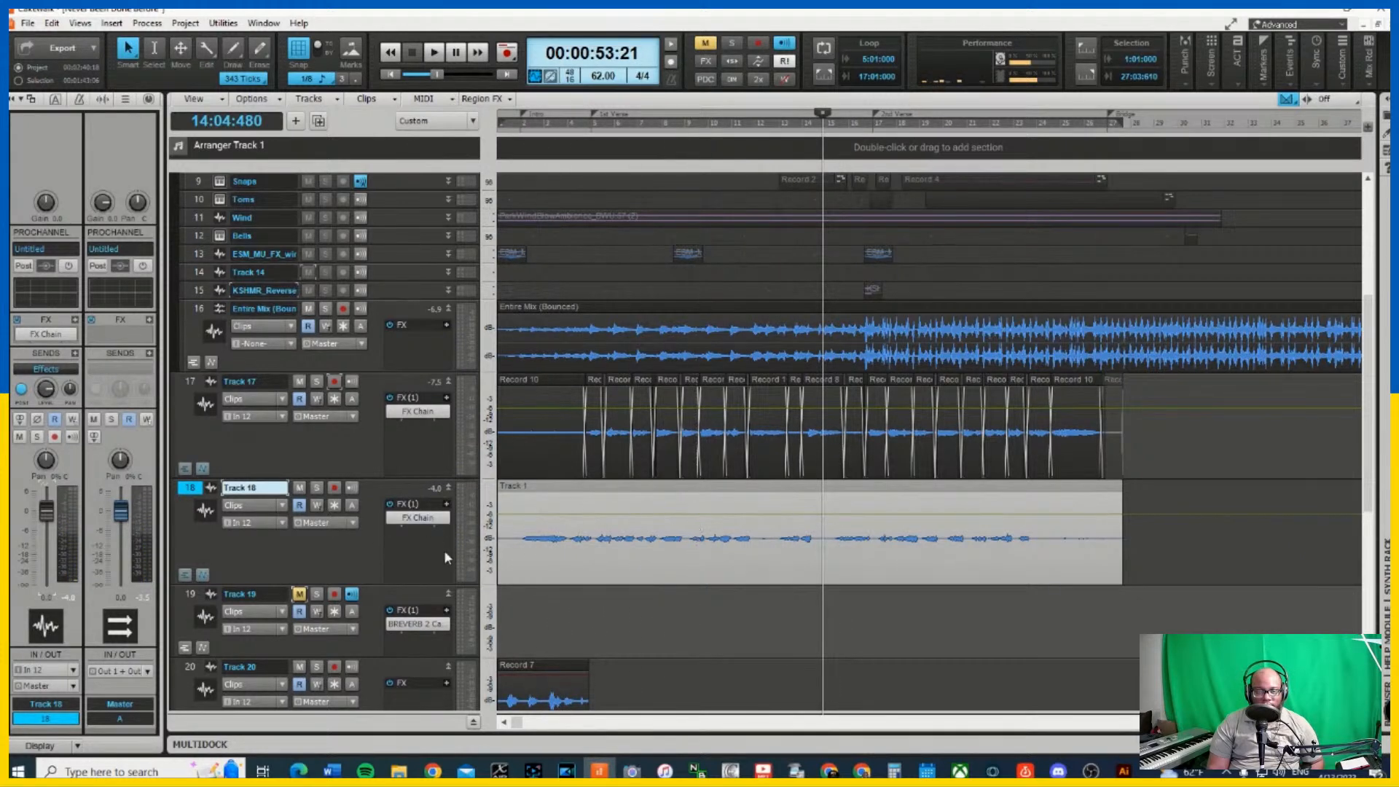
click(617, 514)
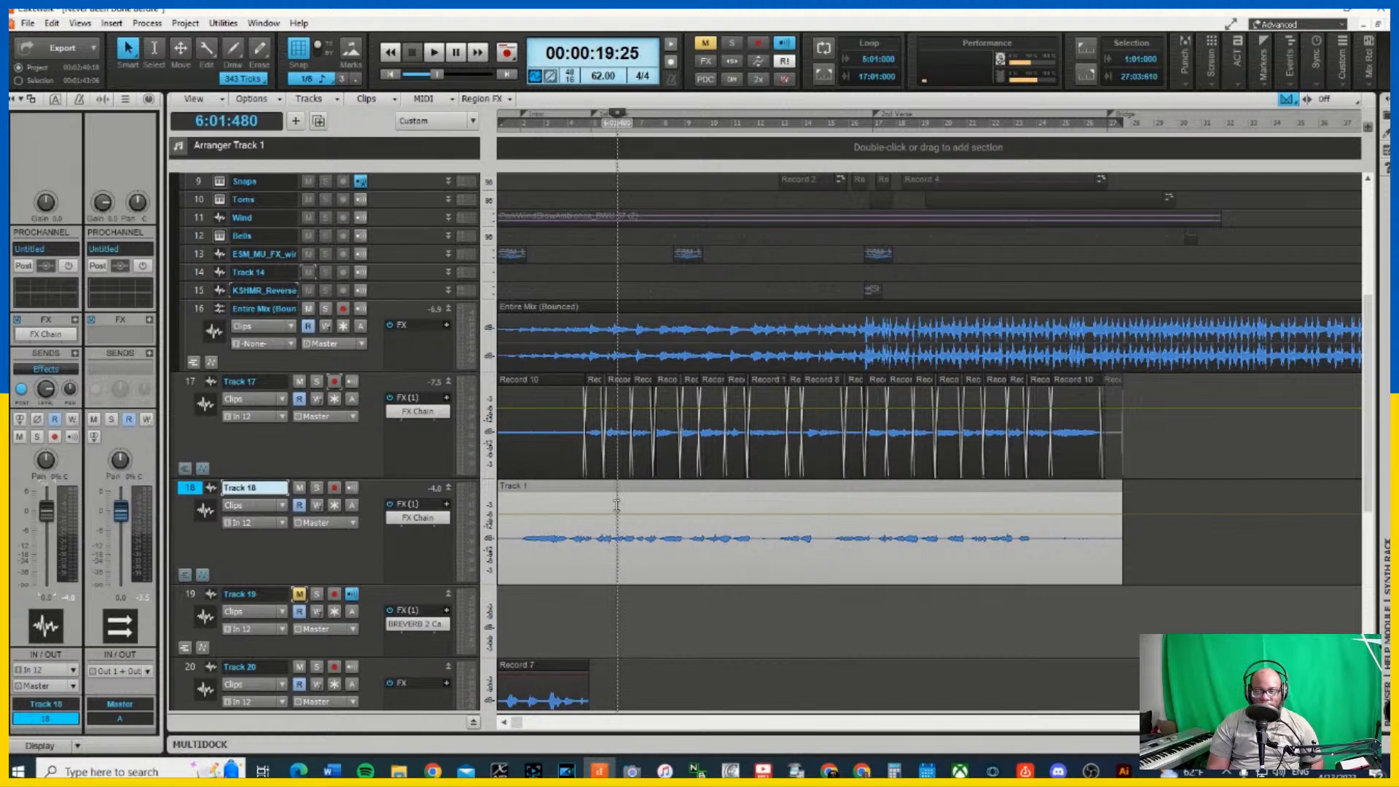
click(698, 513)
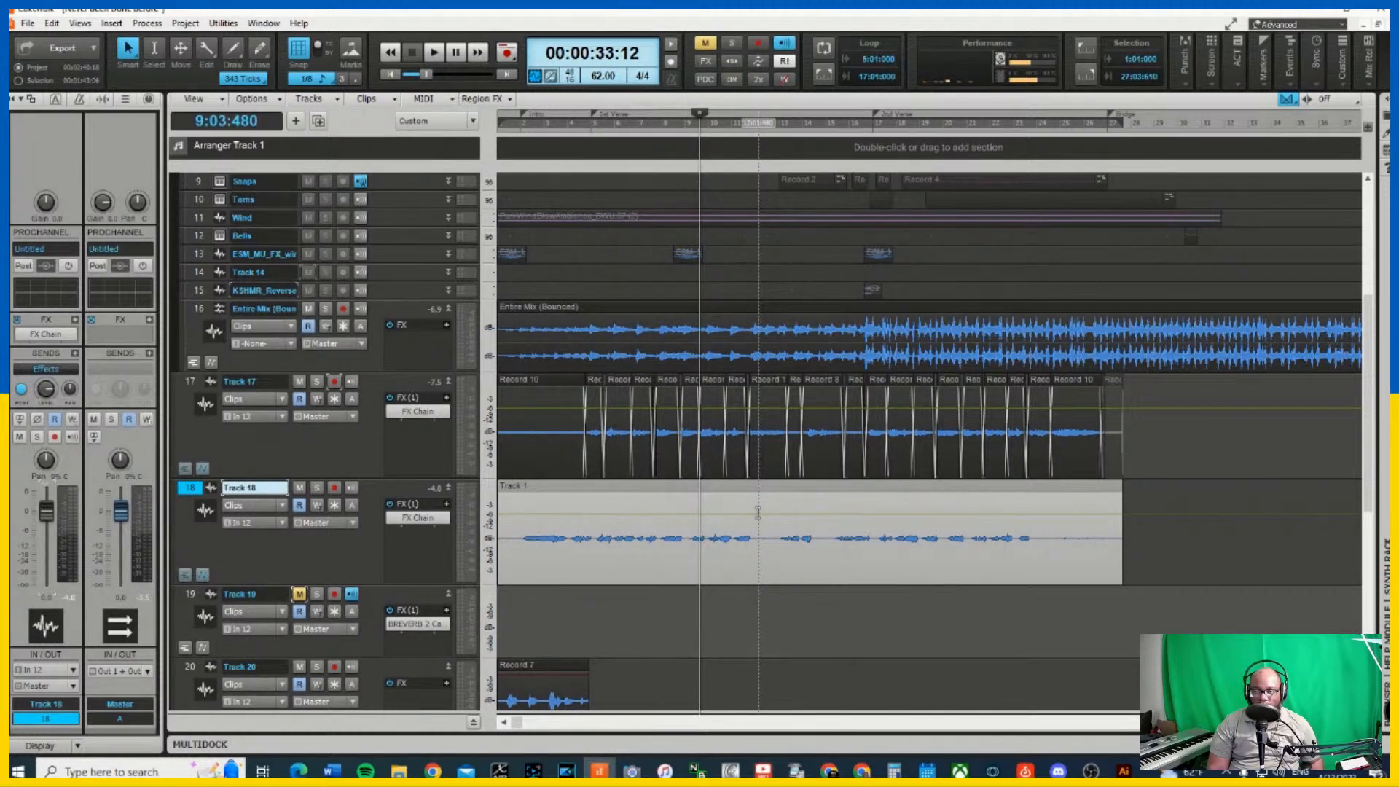
click(758, 513)
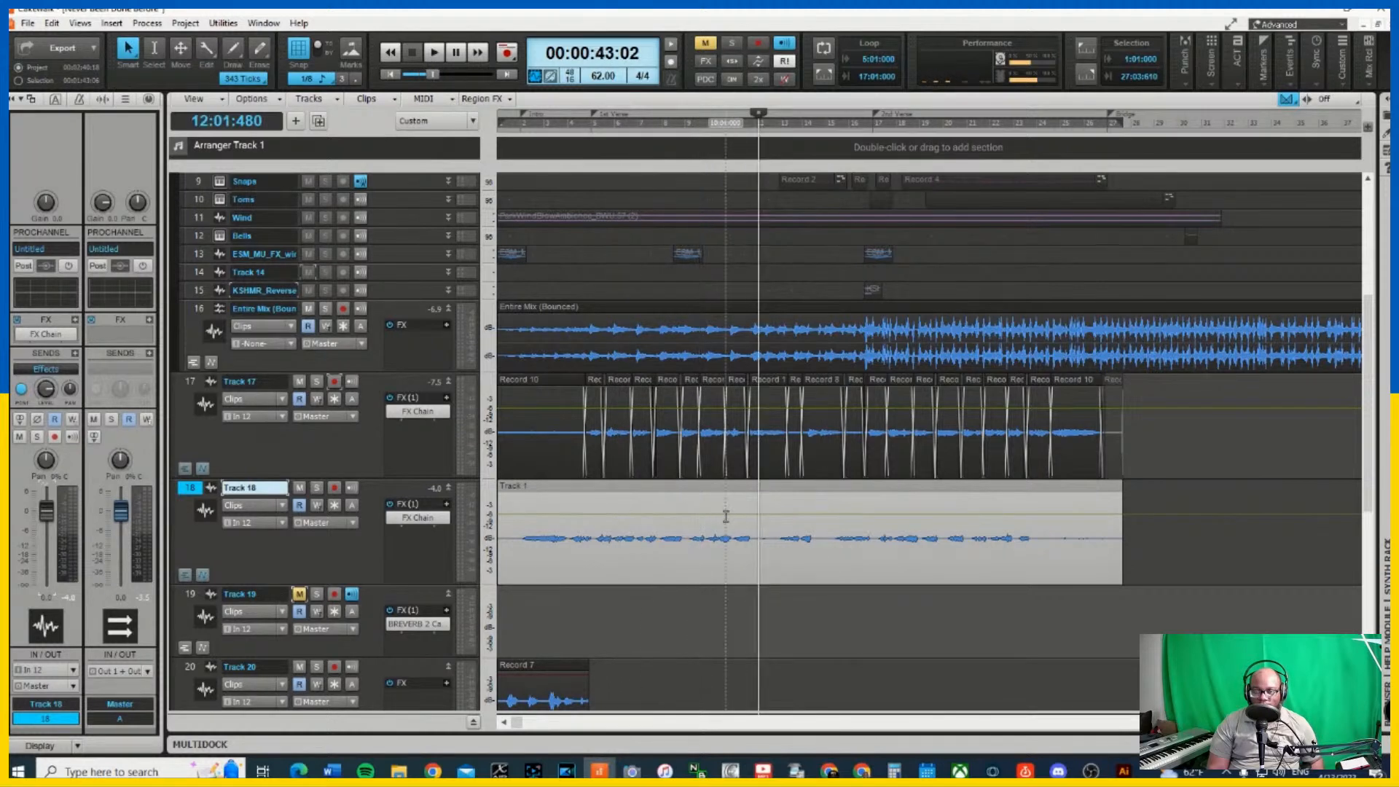
click(757, 514)
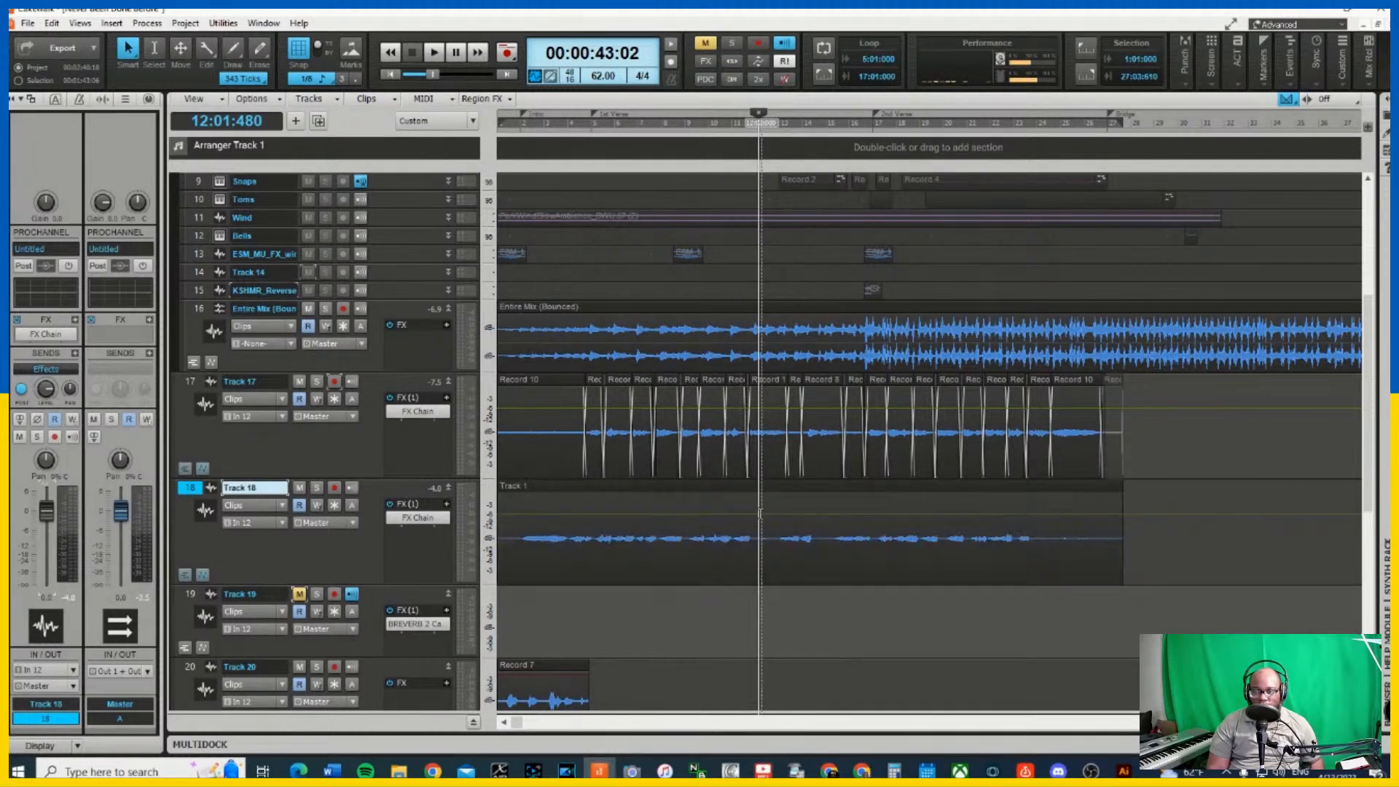
click(735, 517)
ctrl+click(735, 516)
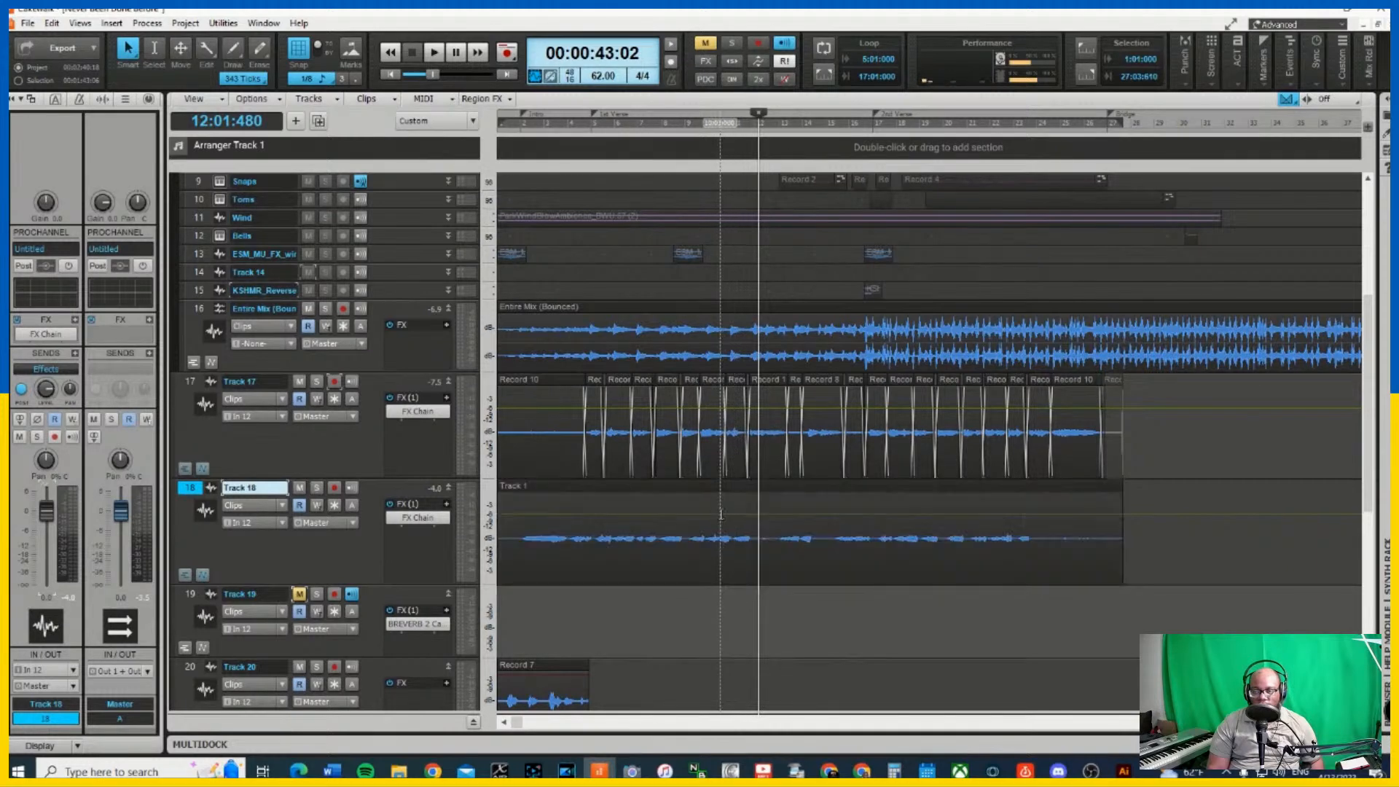
drag(724, 512, 729, 548)
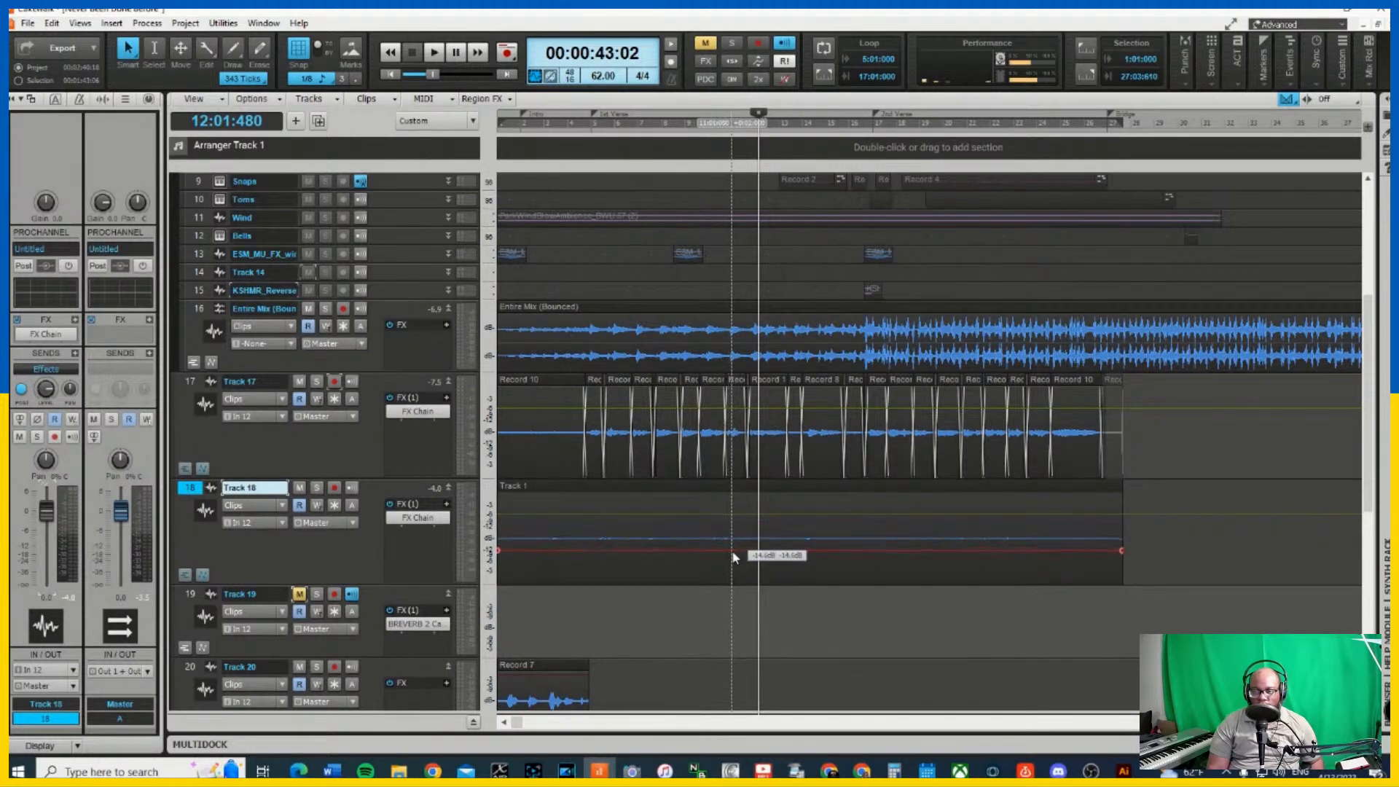
click(732, 547)
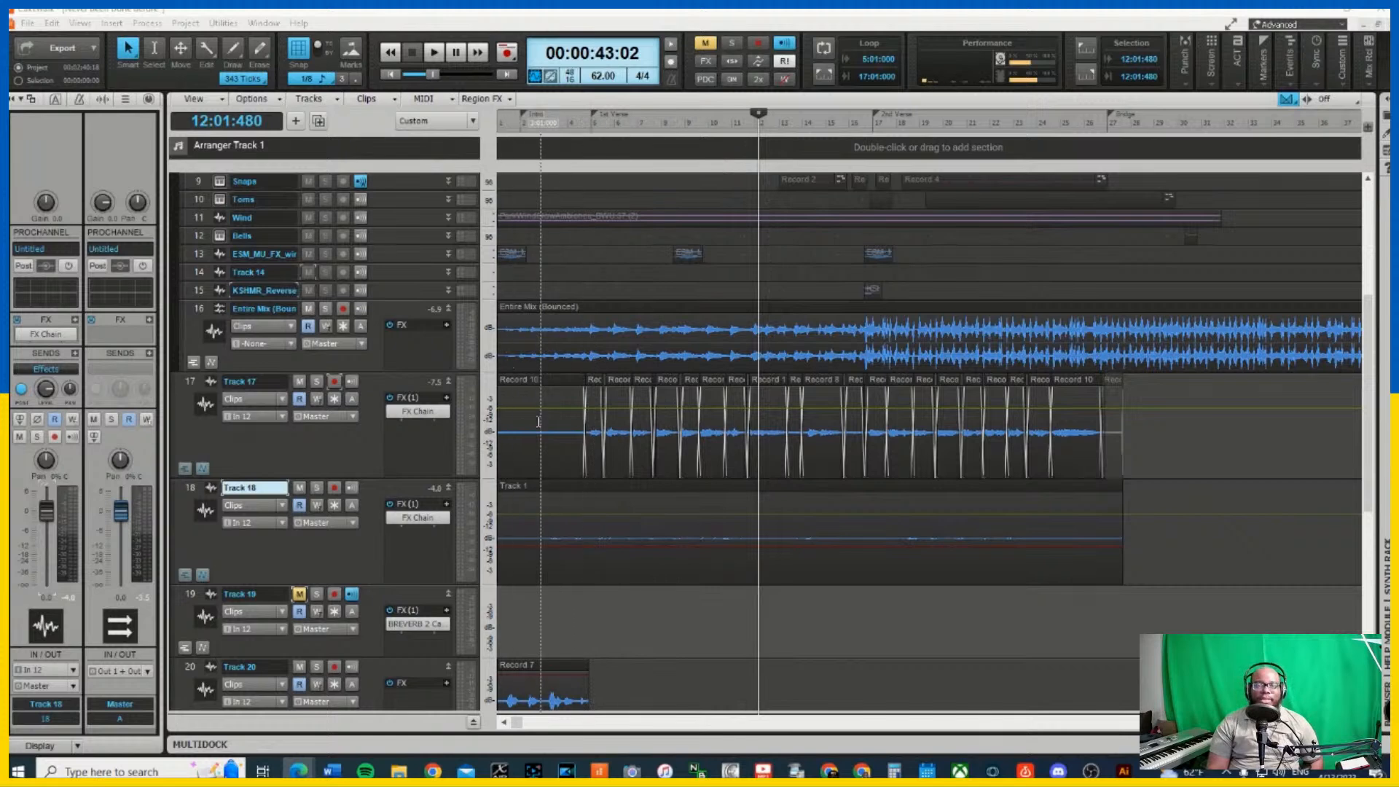
Select Track 17 and review its track commands for duplicating it, without applying any
click(188, 384)
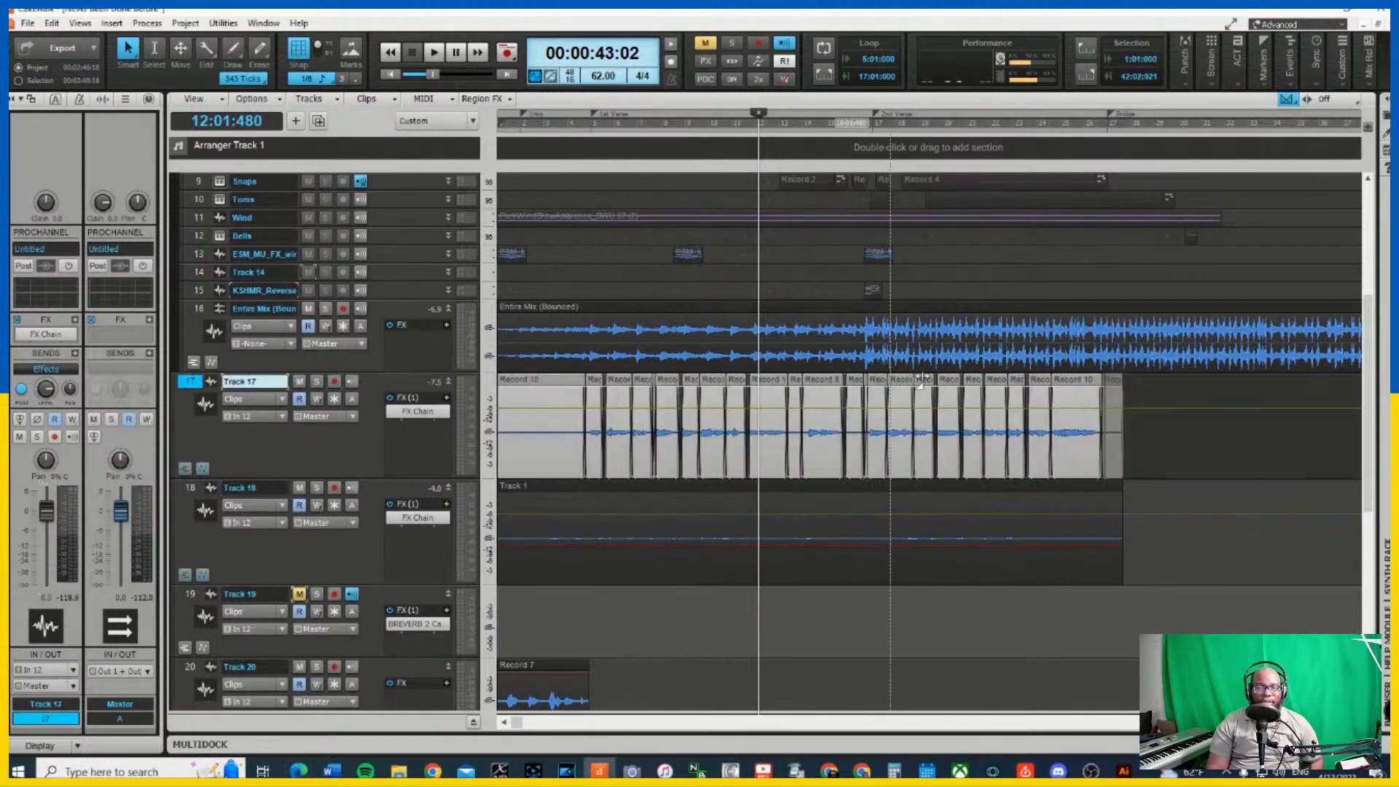
right_click(194, 387)
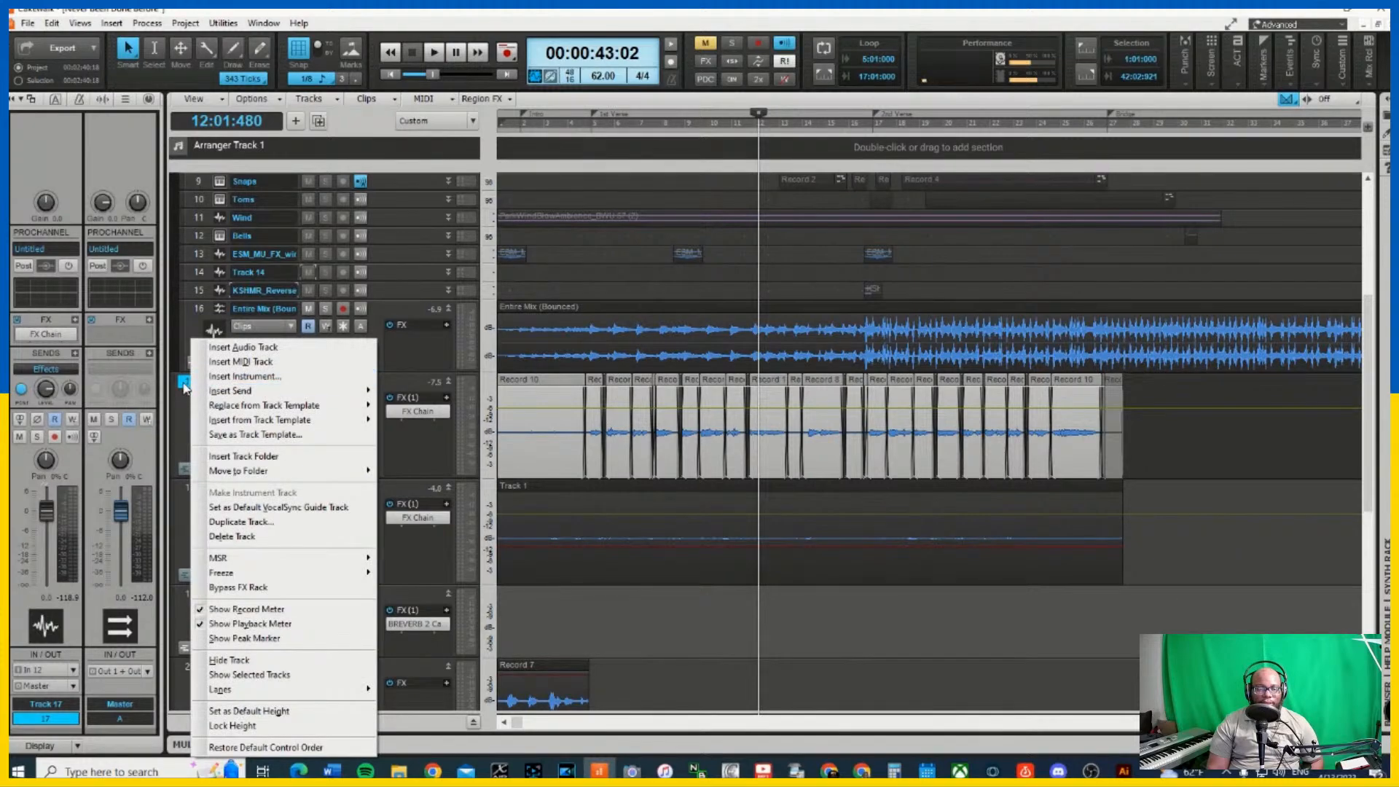
click(420, 439)
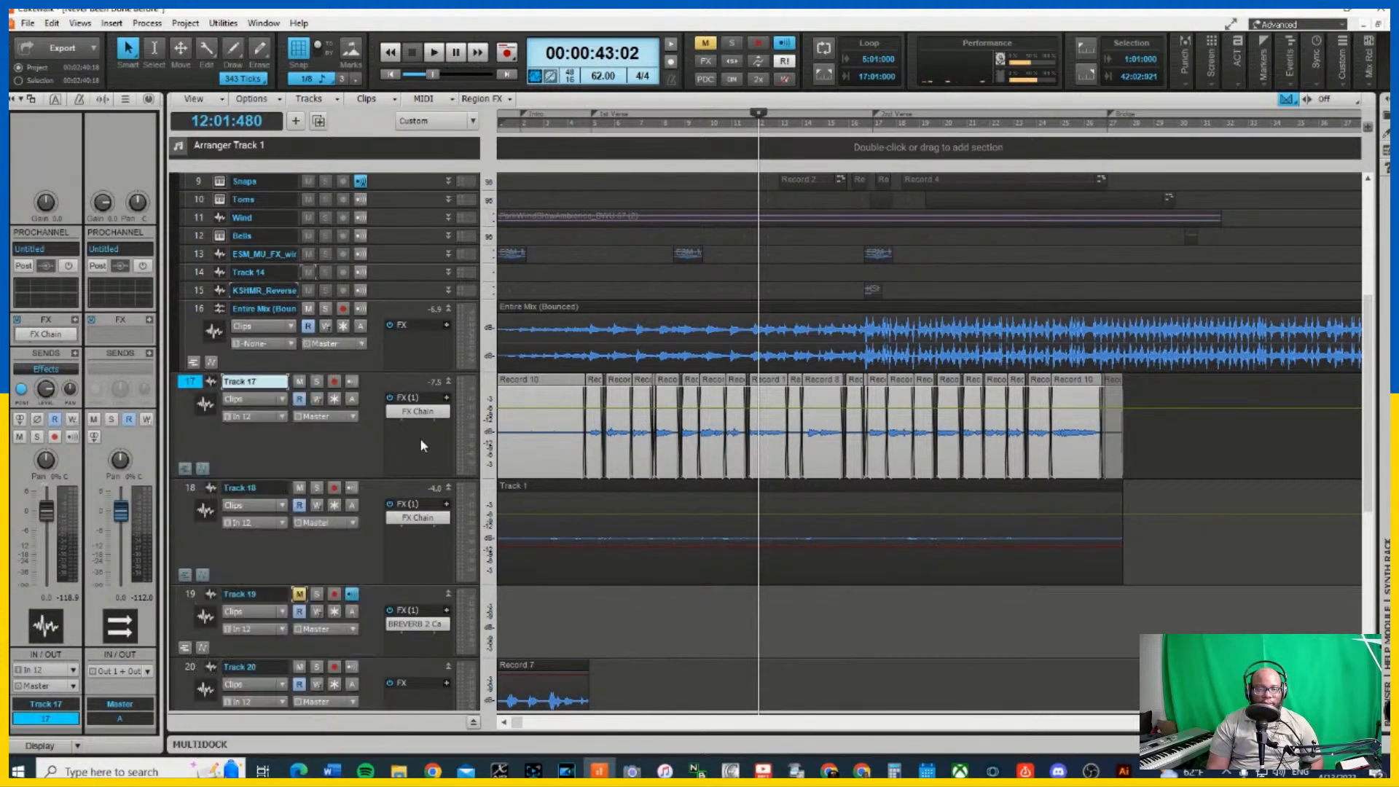
right_click(332, 447)
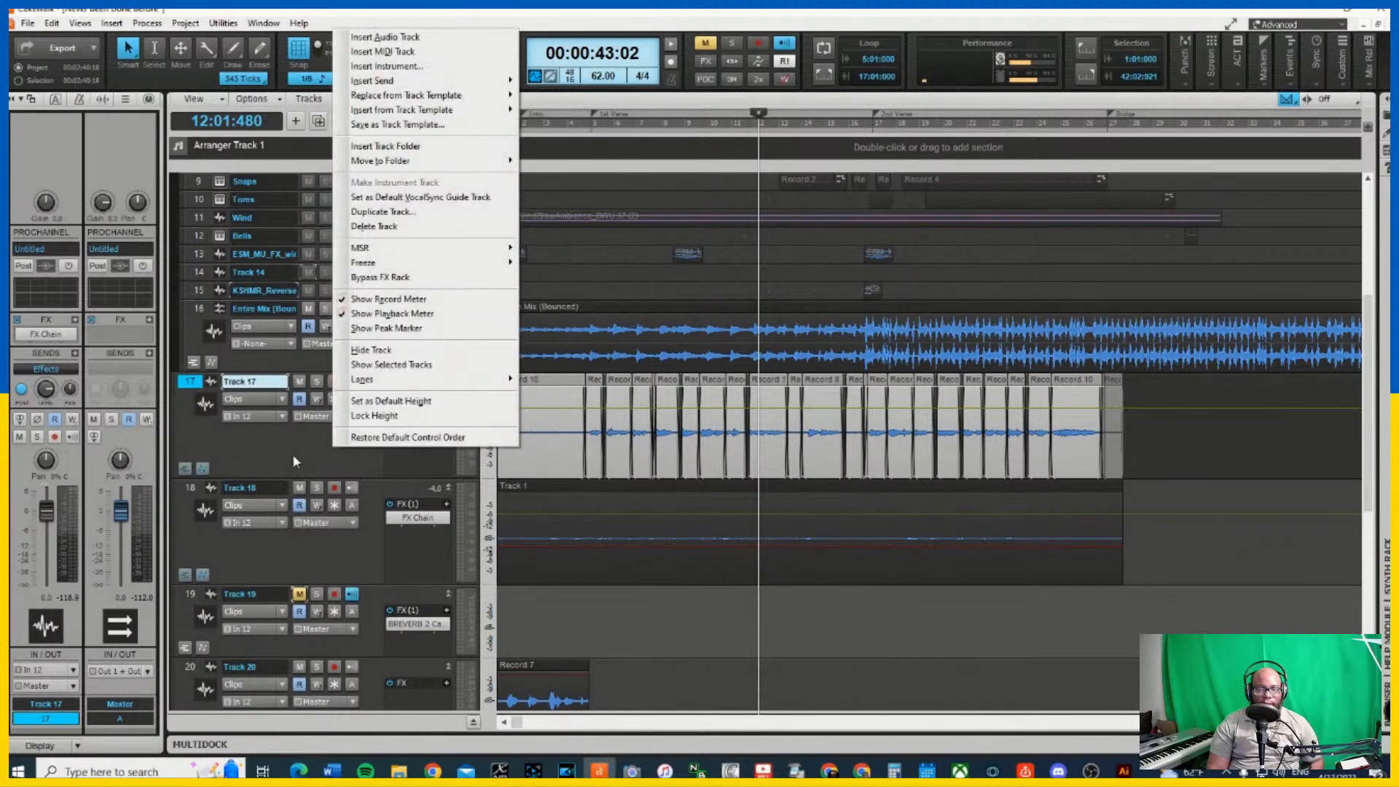
click(189, 382)
right_click(189, 382)
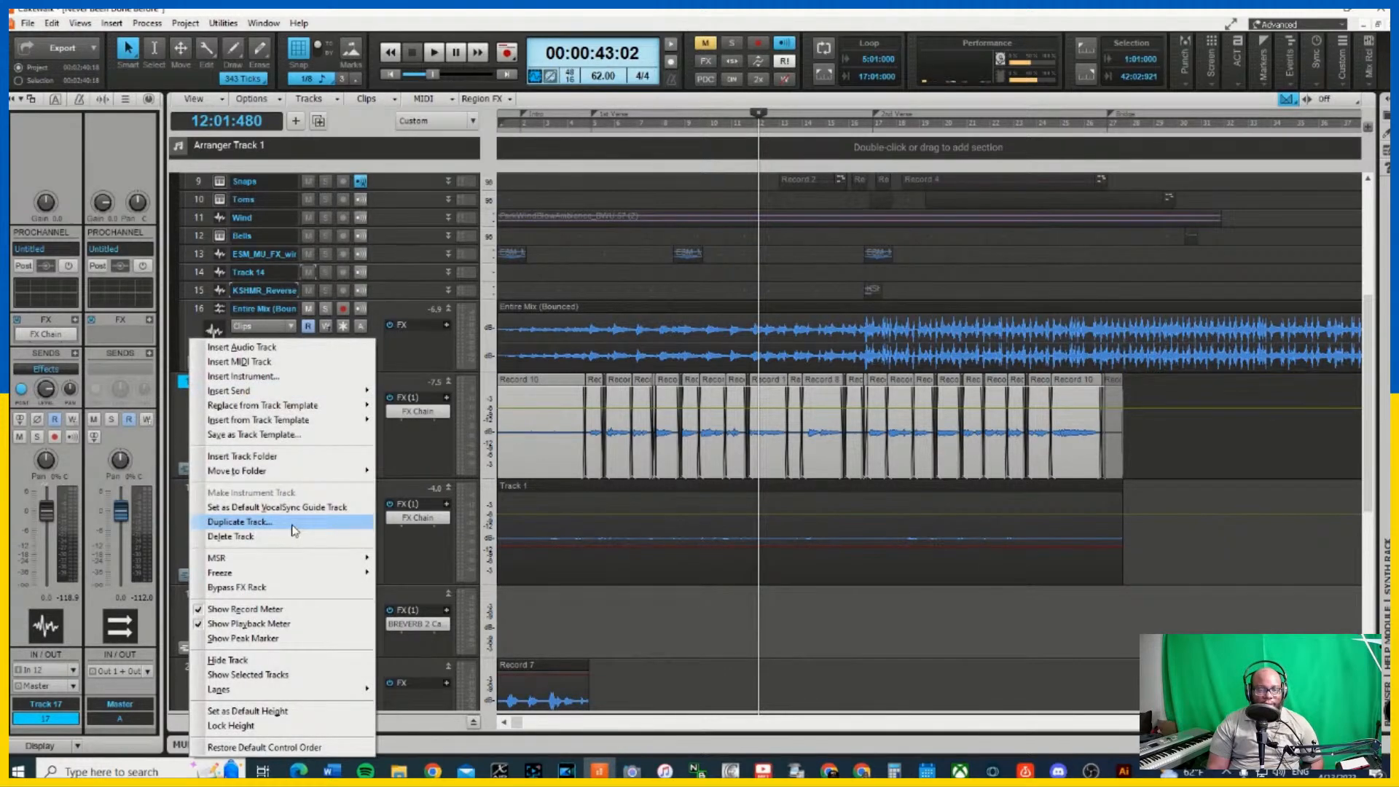
click(437, 457)
Select the clip on Track 18 and look up the Reverse audio effect without applying it
click(189, 488)
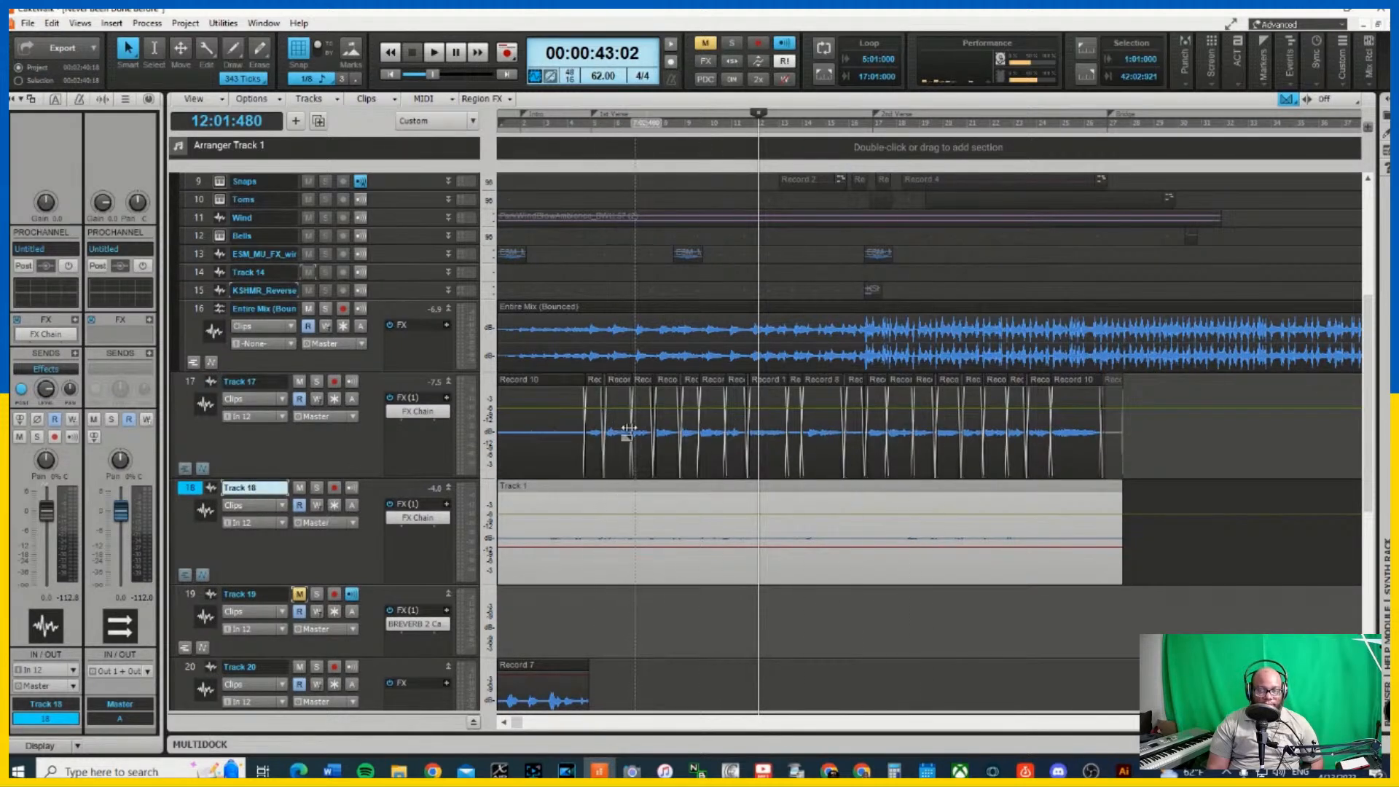
click(575, 491)
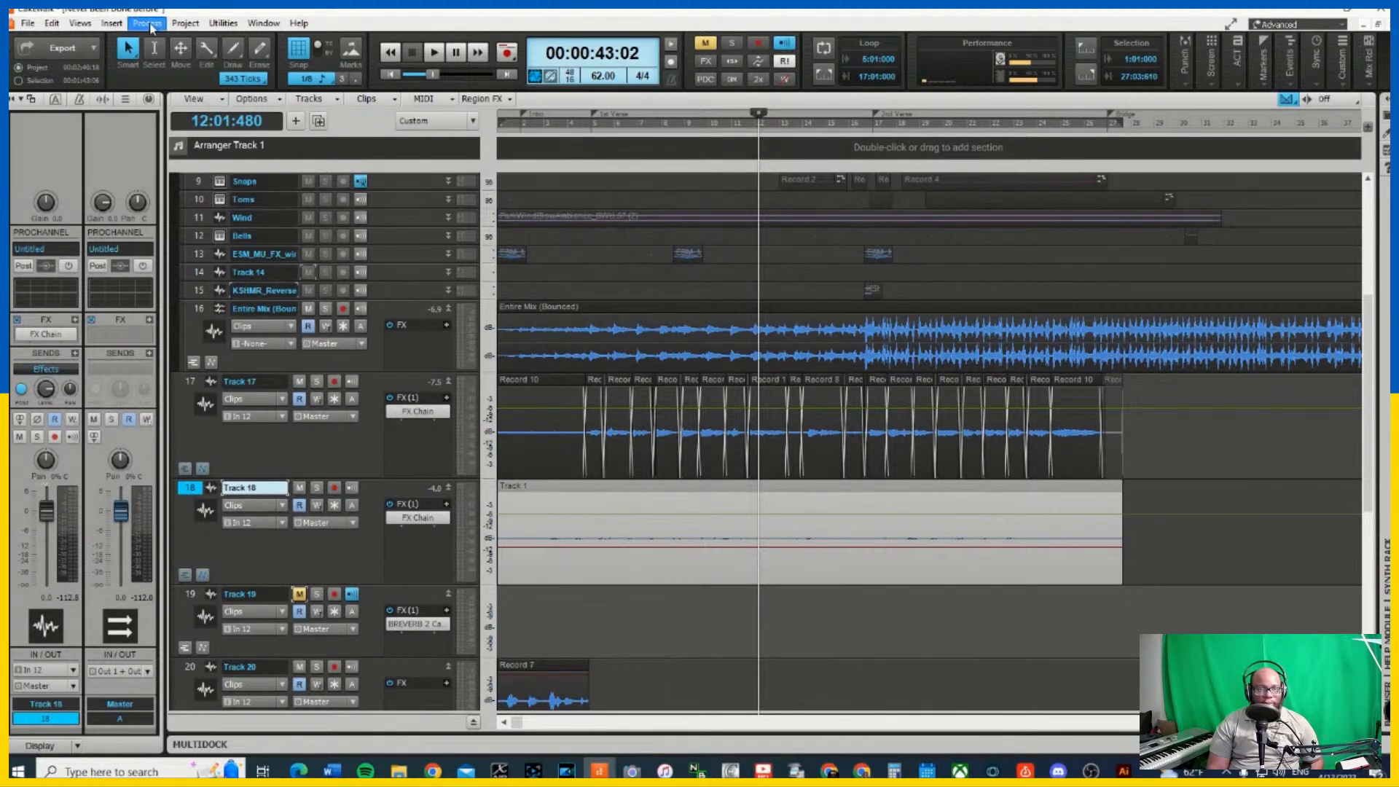
click(148, 23)
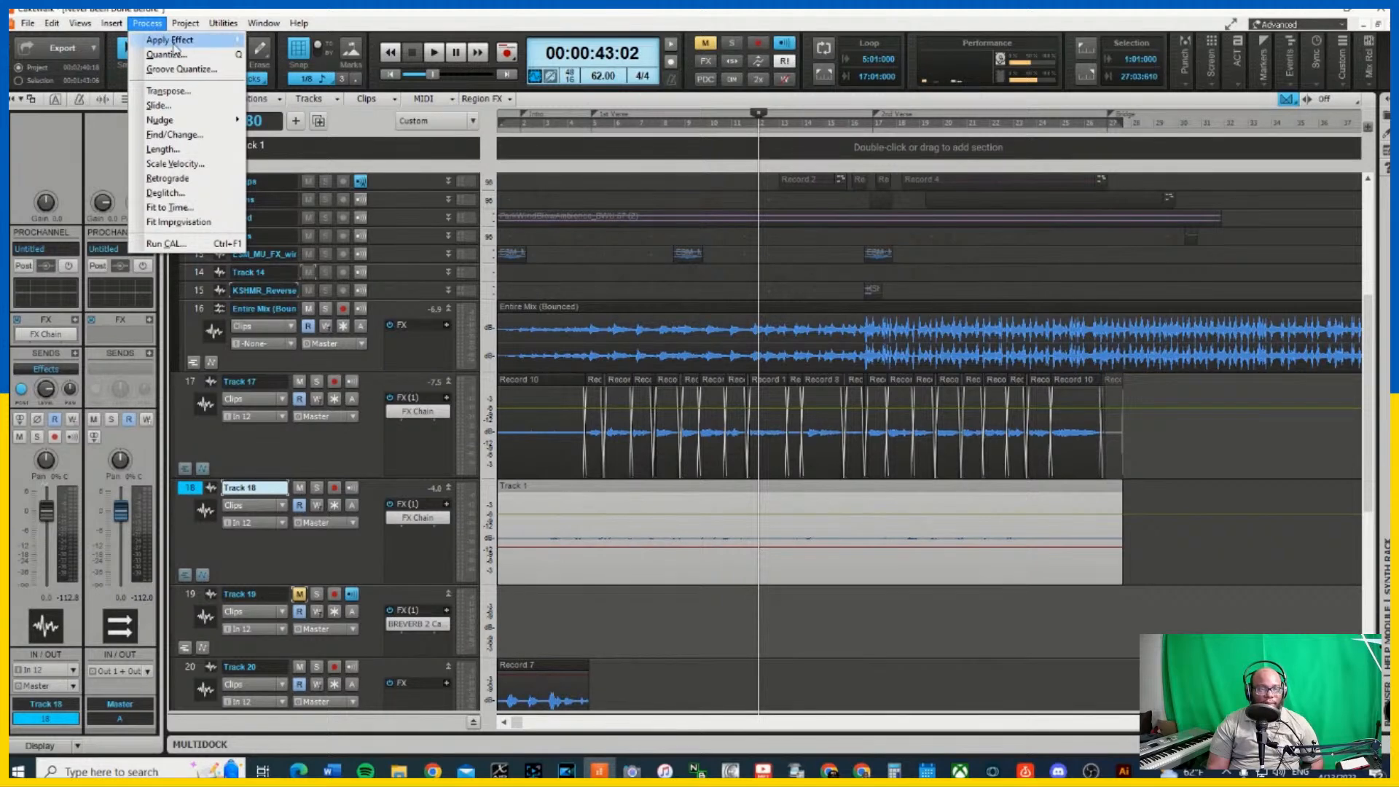
mouse_move(175, 48)
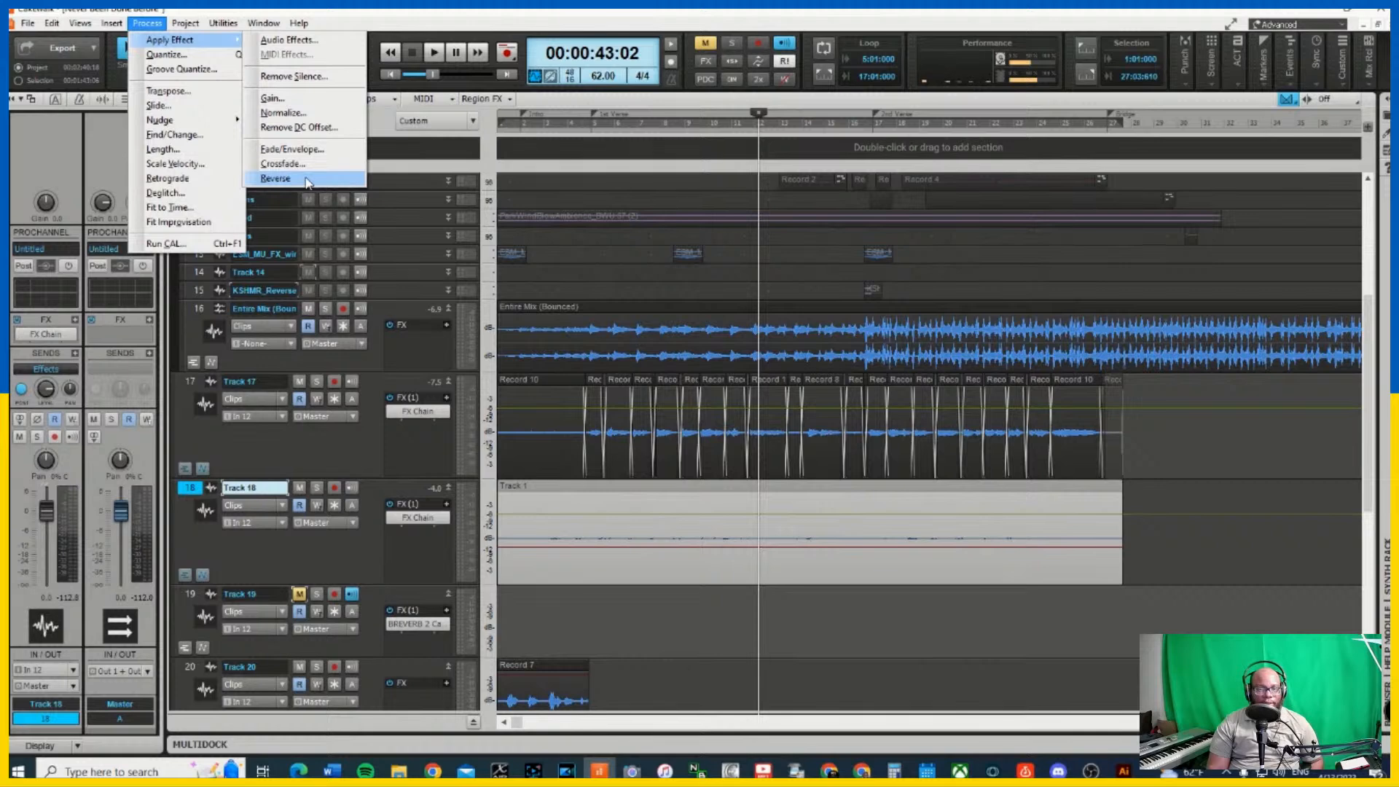
click(829, 664)
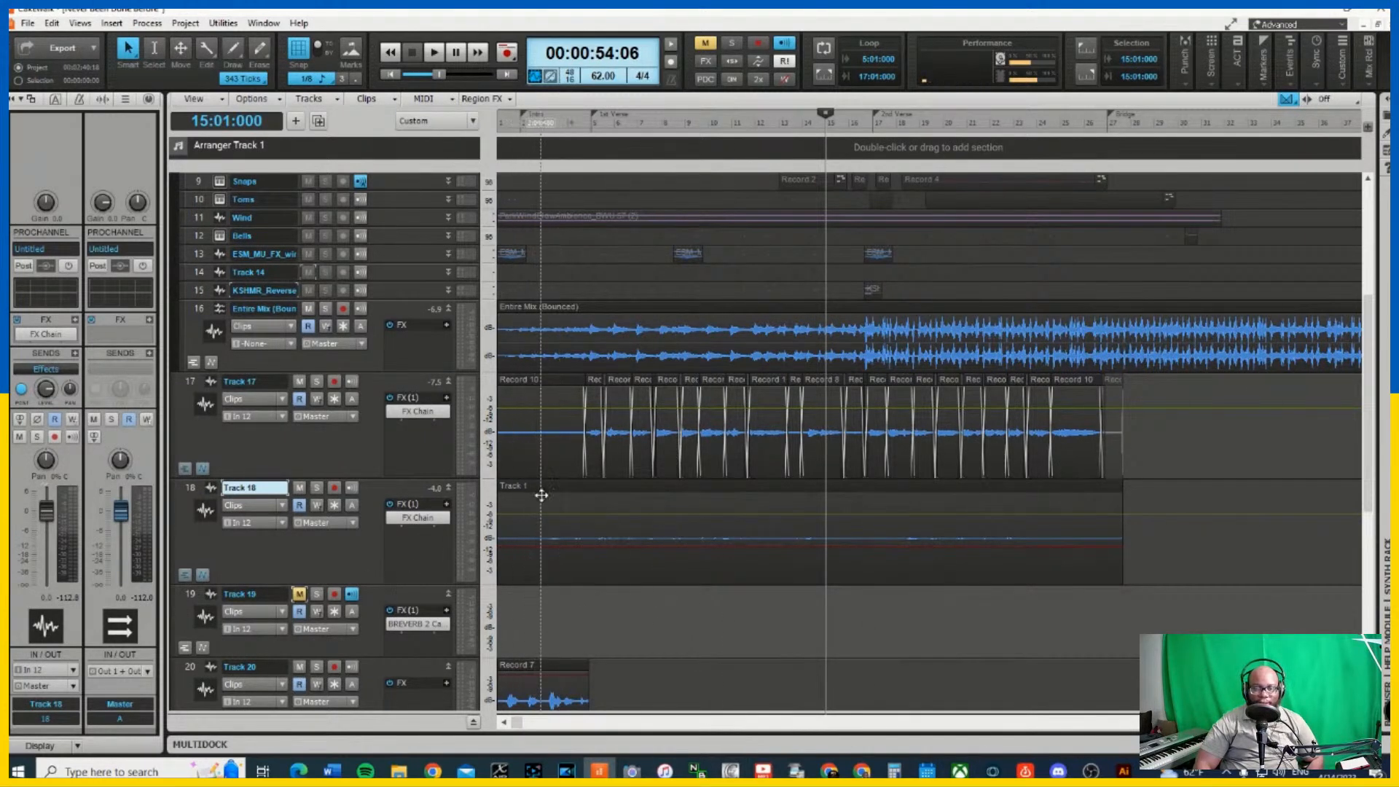
Run Transpose on the Track 18 clip with Transpose Audio enabled and the Elastique Pro type
click(566, 499)
click(148, 23)
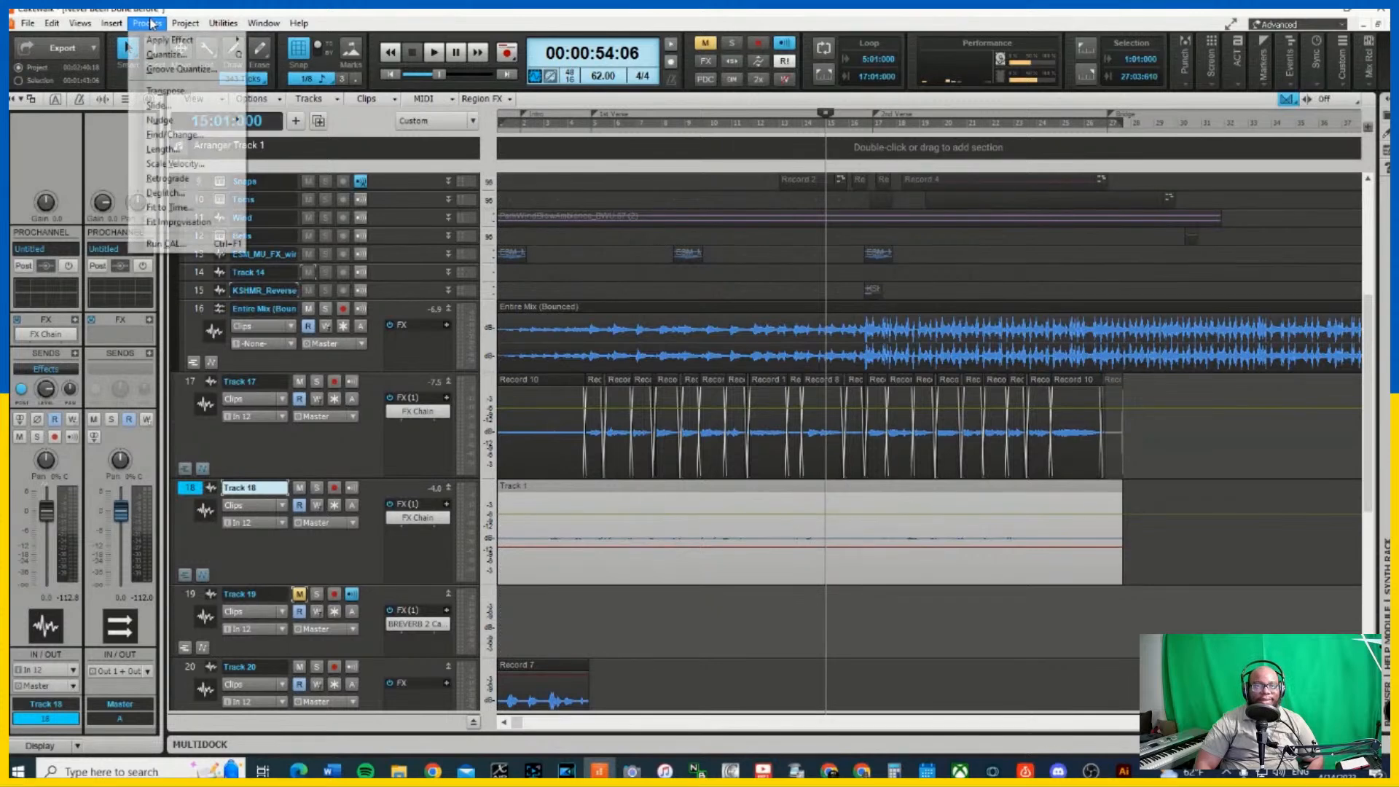
click(194, 91)
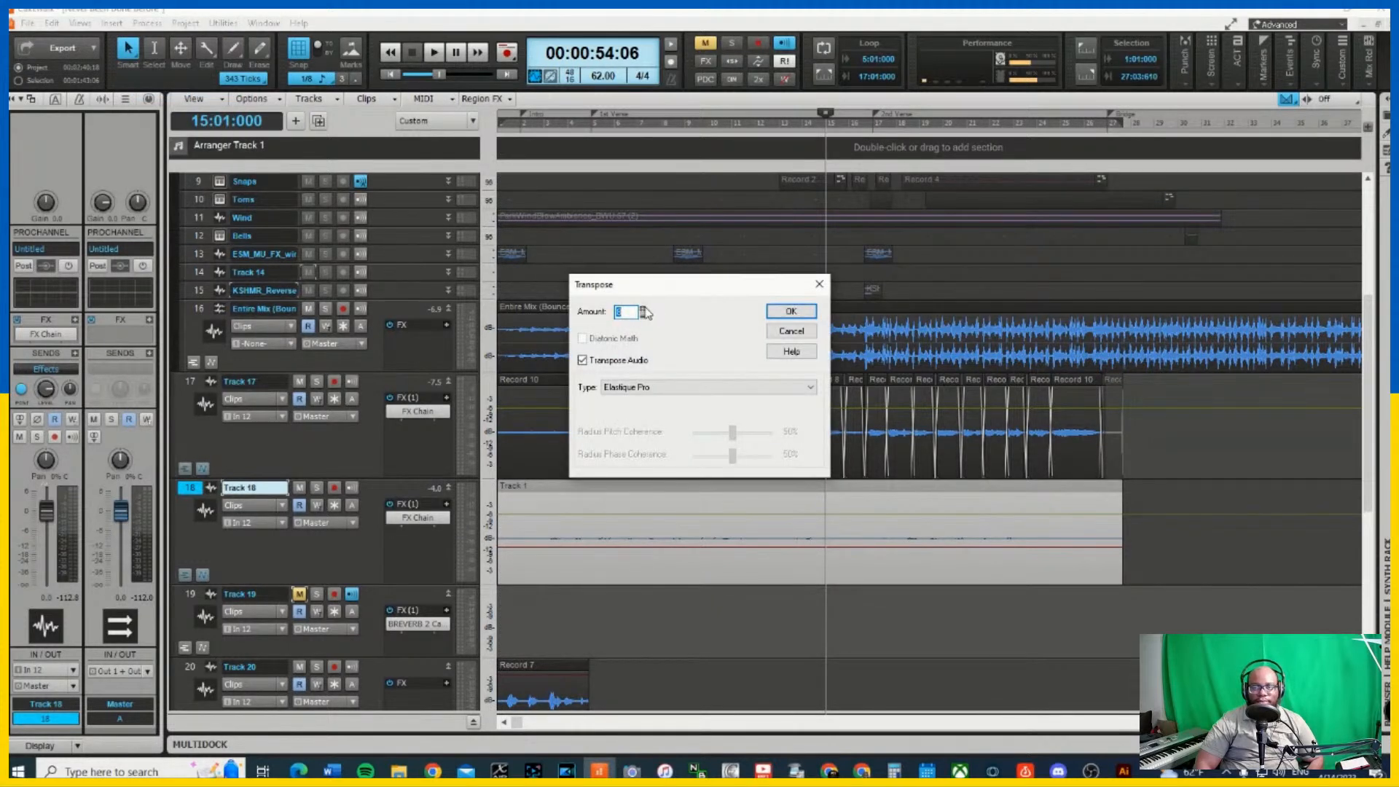
click(774, 316)
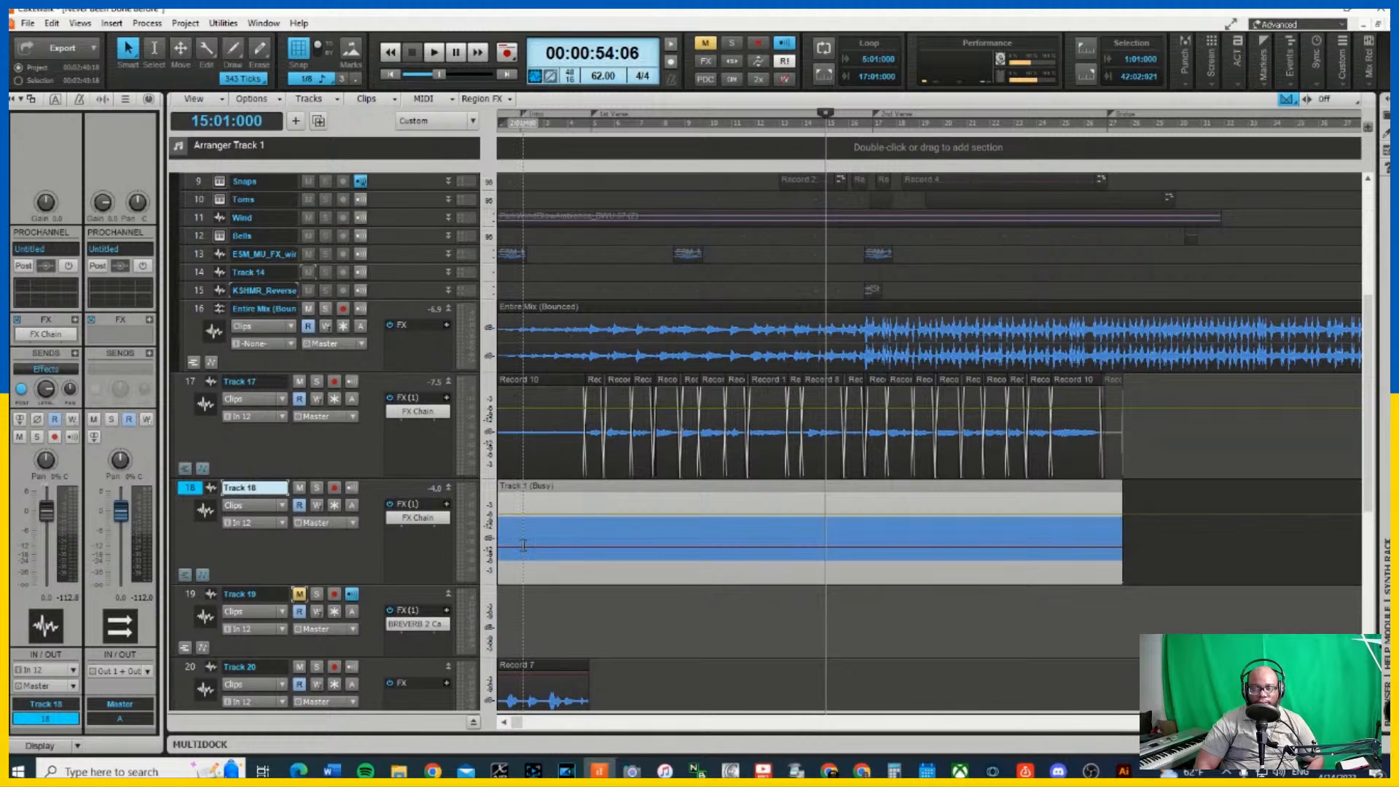
click(644, 494)
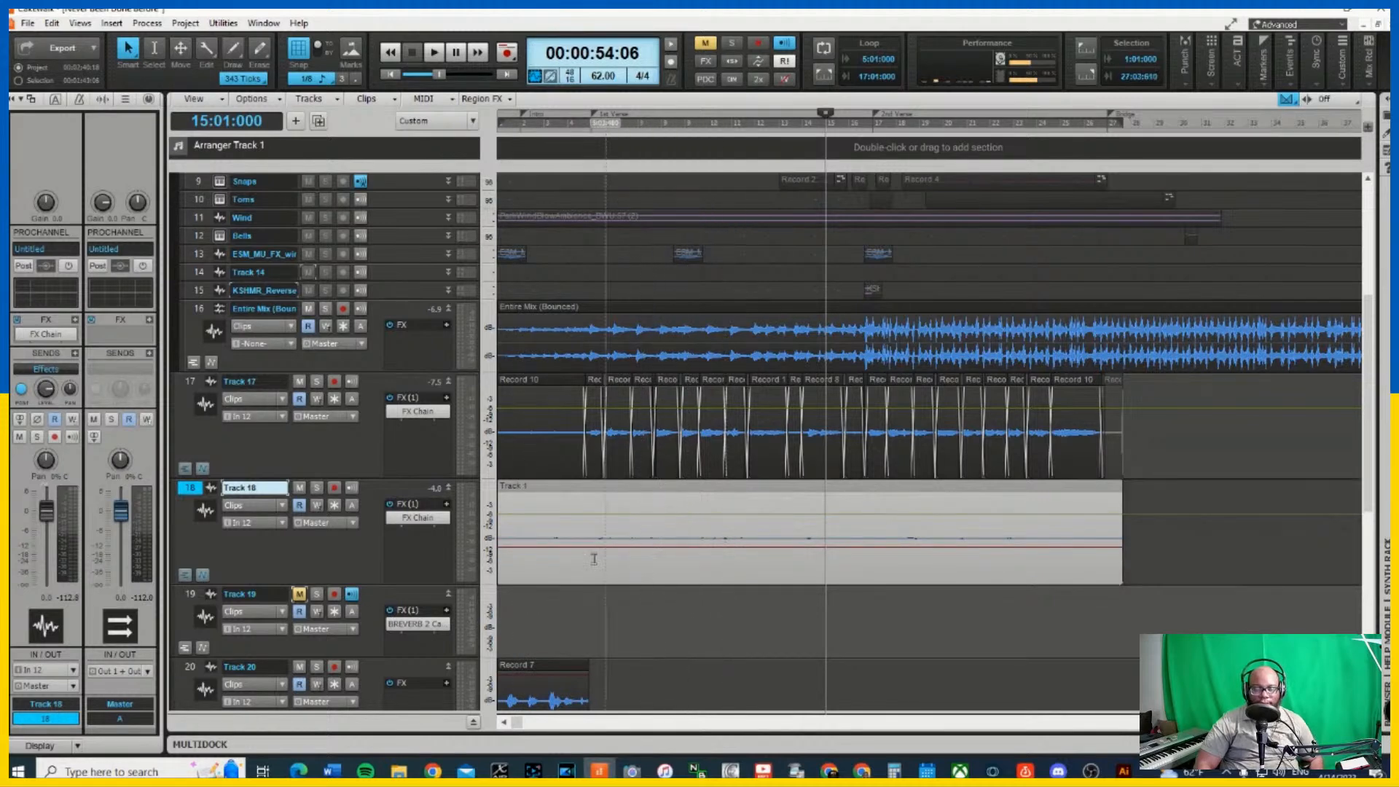
click(150, 100)
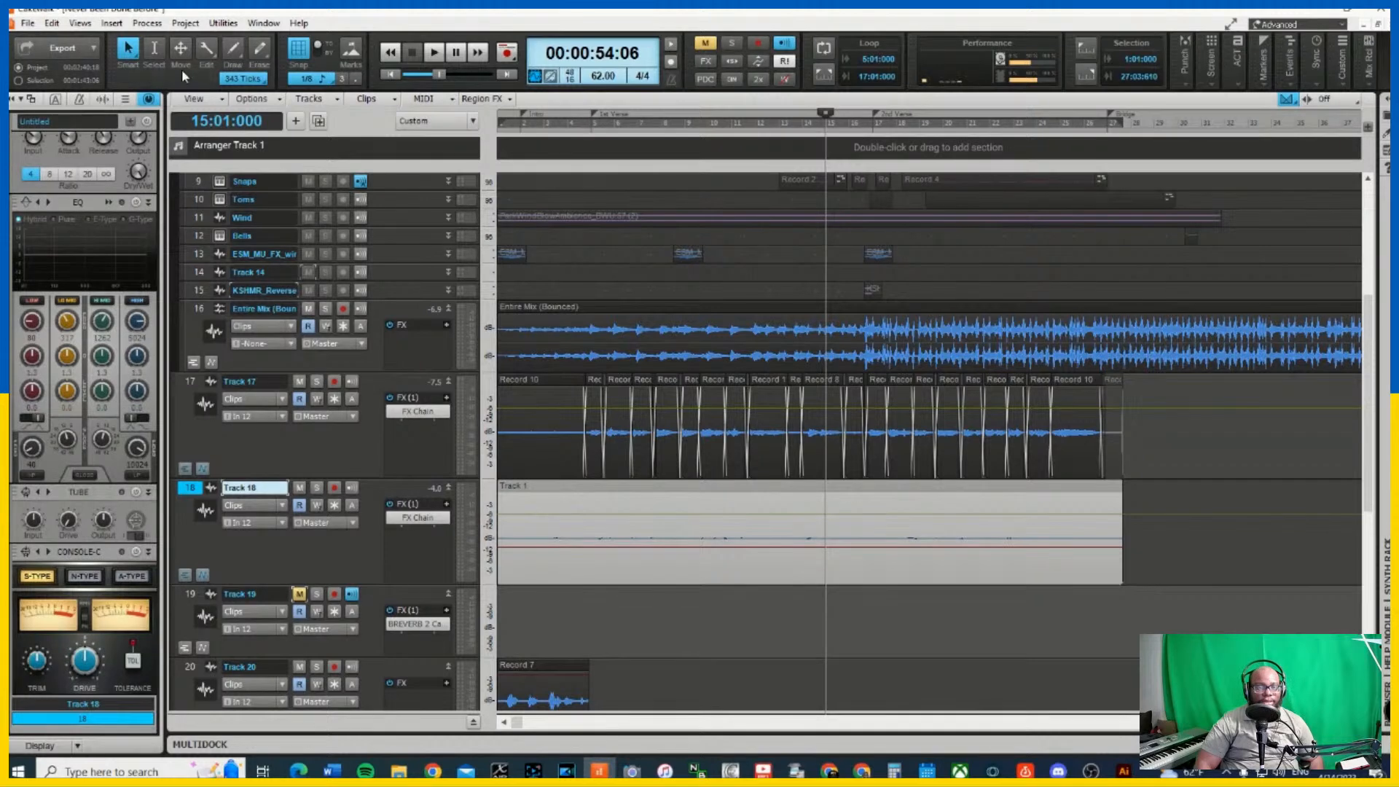
click(149, 102)
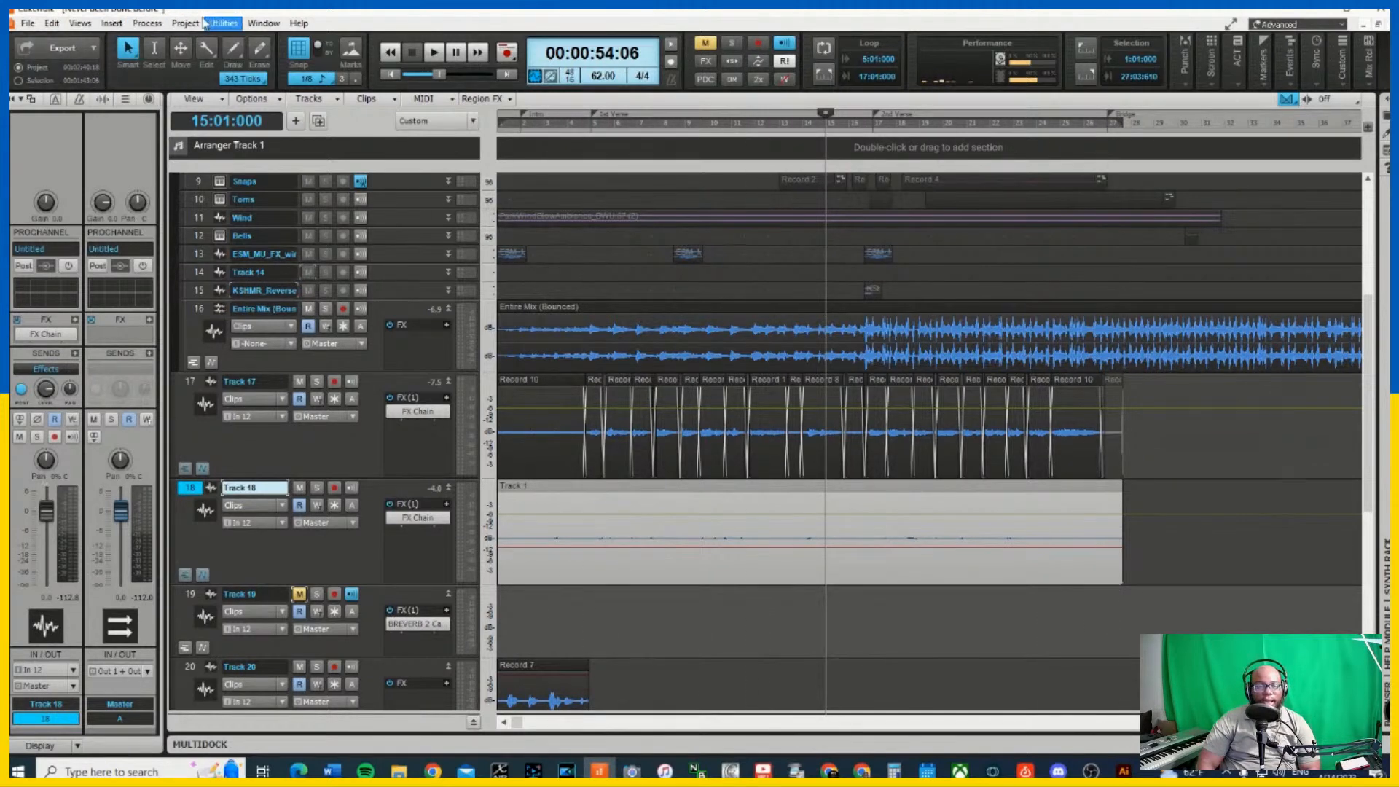
click(153, 26)
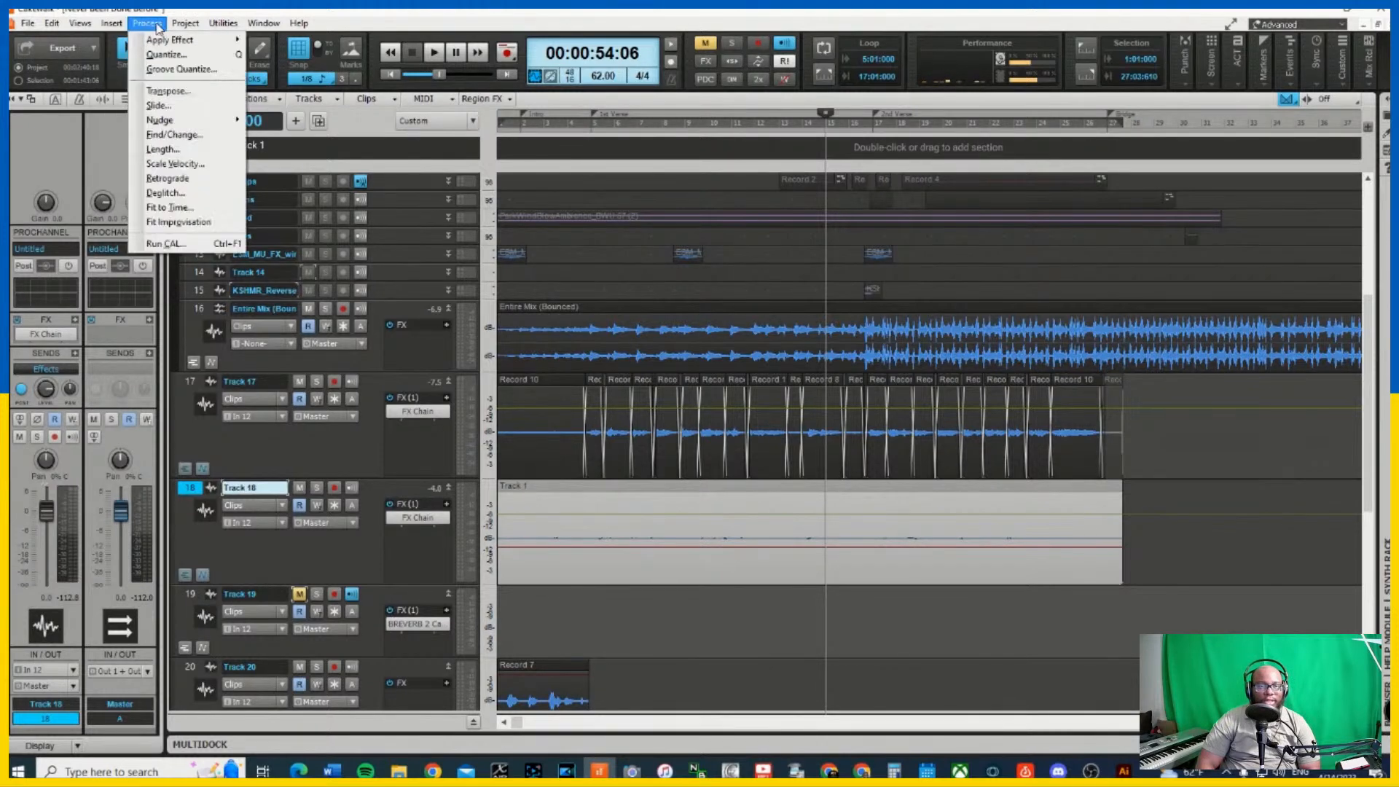
mouse_move(196, 47)
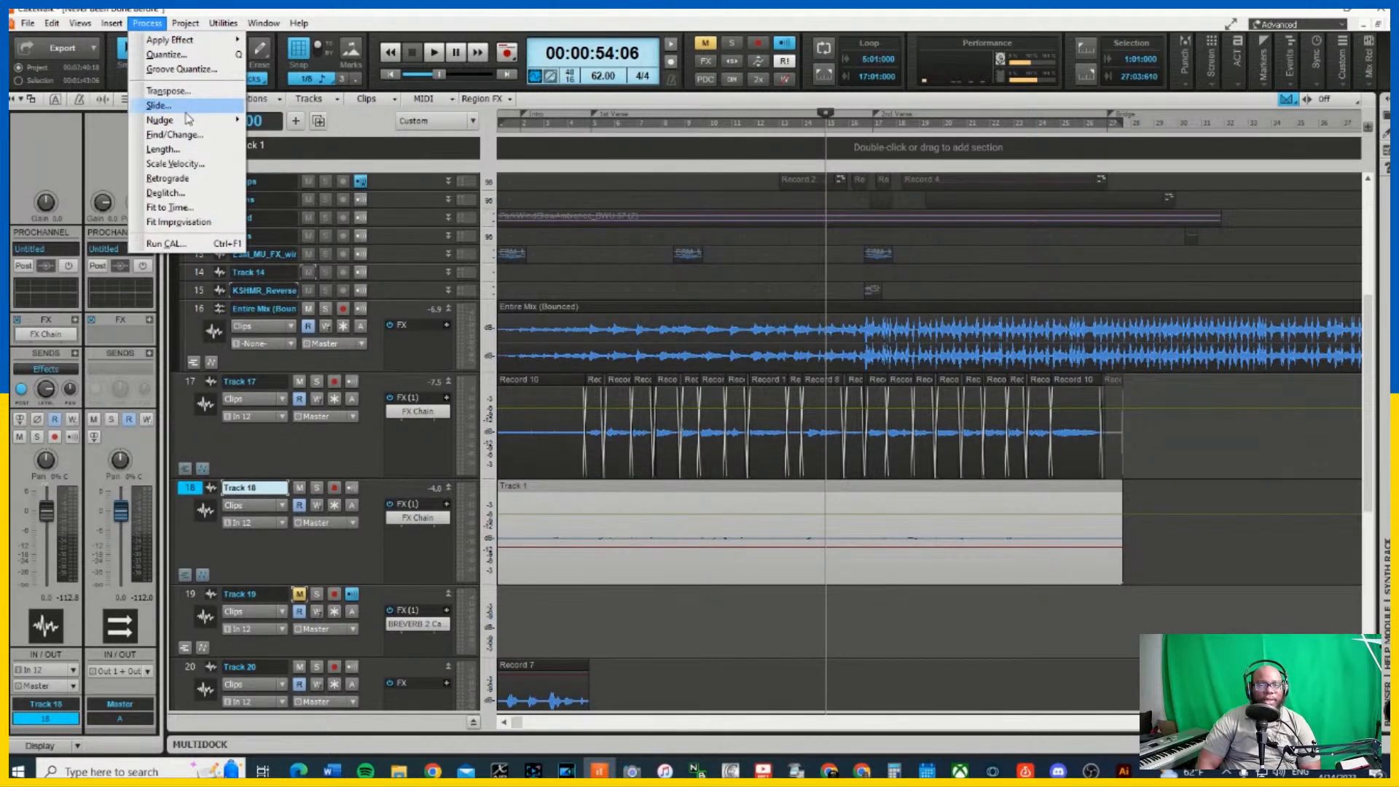
click(103, 147)
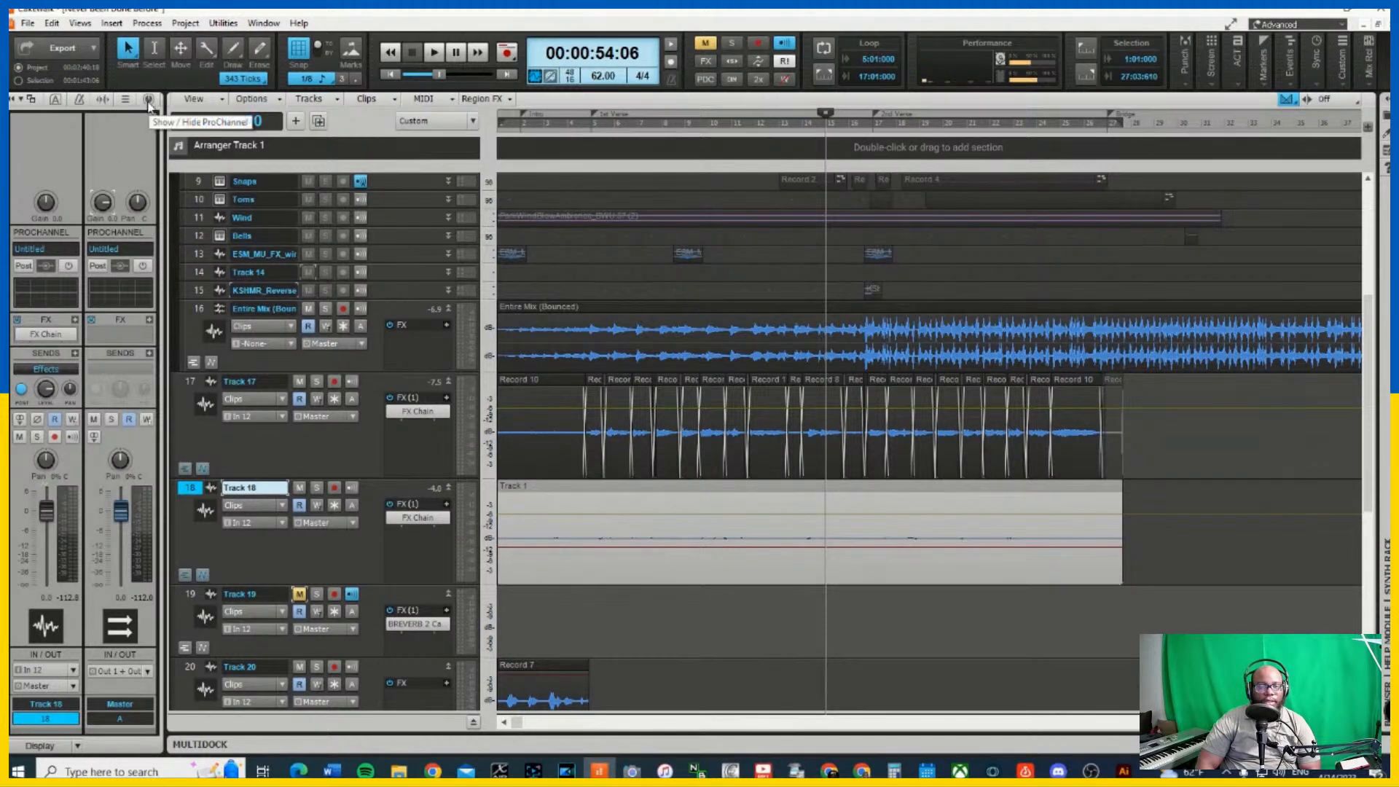
Display the Track 18 clip's Groove Clip properties and try to enable Looping
click(103, 100)
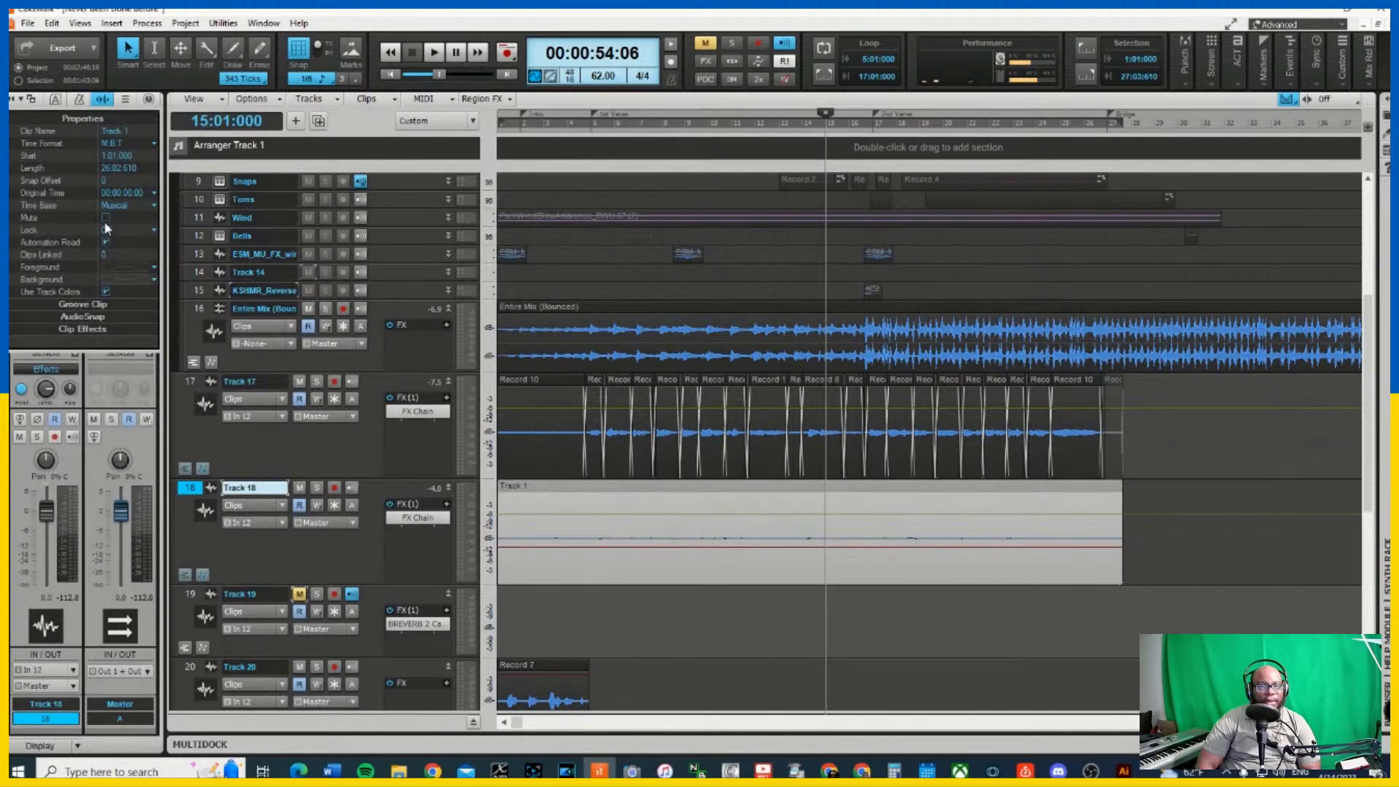
click(107, 304)
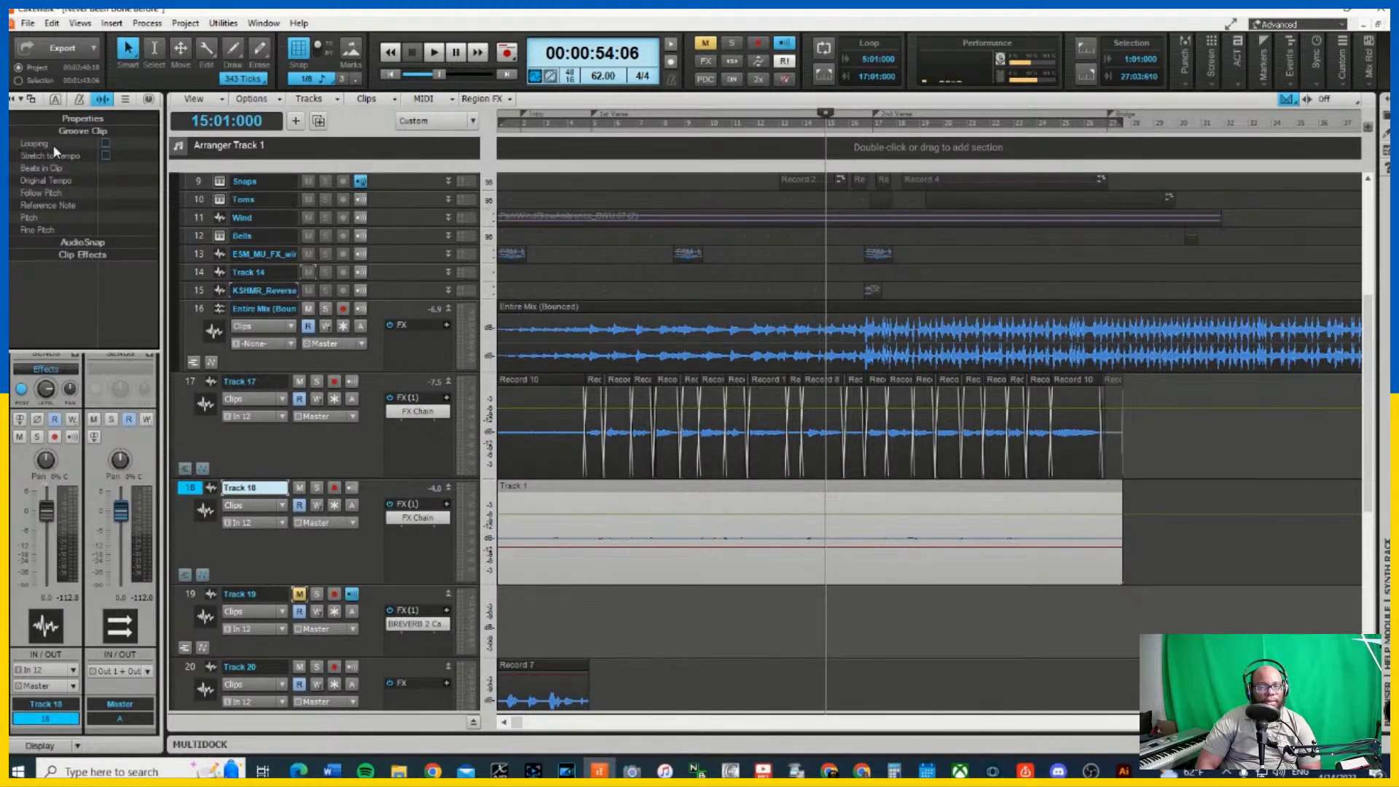
click(105, 143)
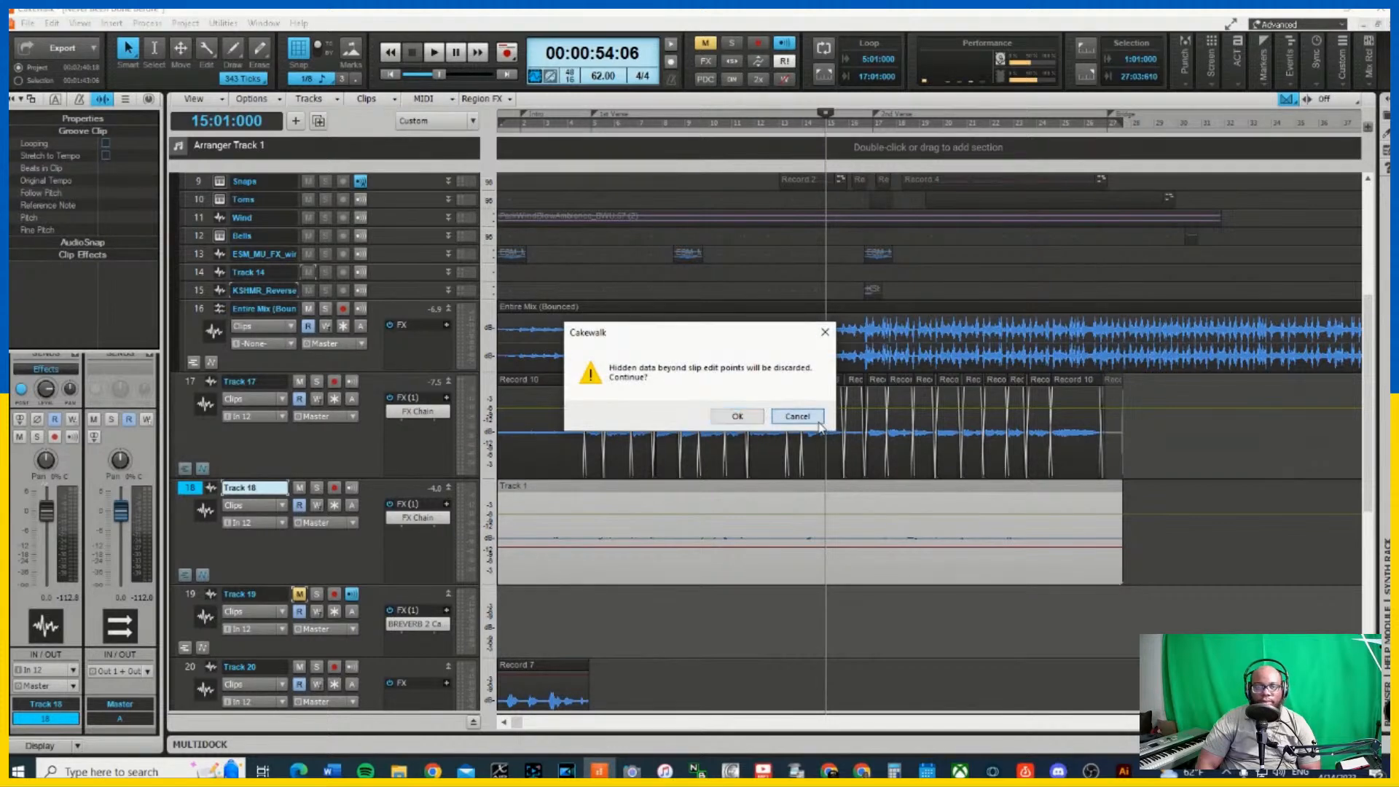
click(738, 416)
Enable AudioSnap on the Track 18 clip, extend its end slightly, and set Follow Options to Measure
click(110, 242)
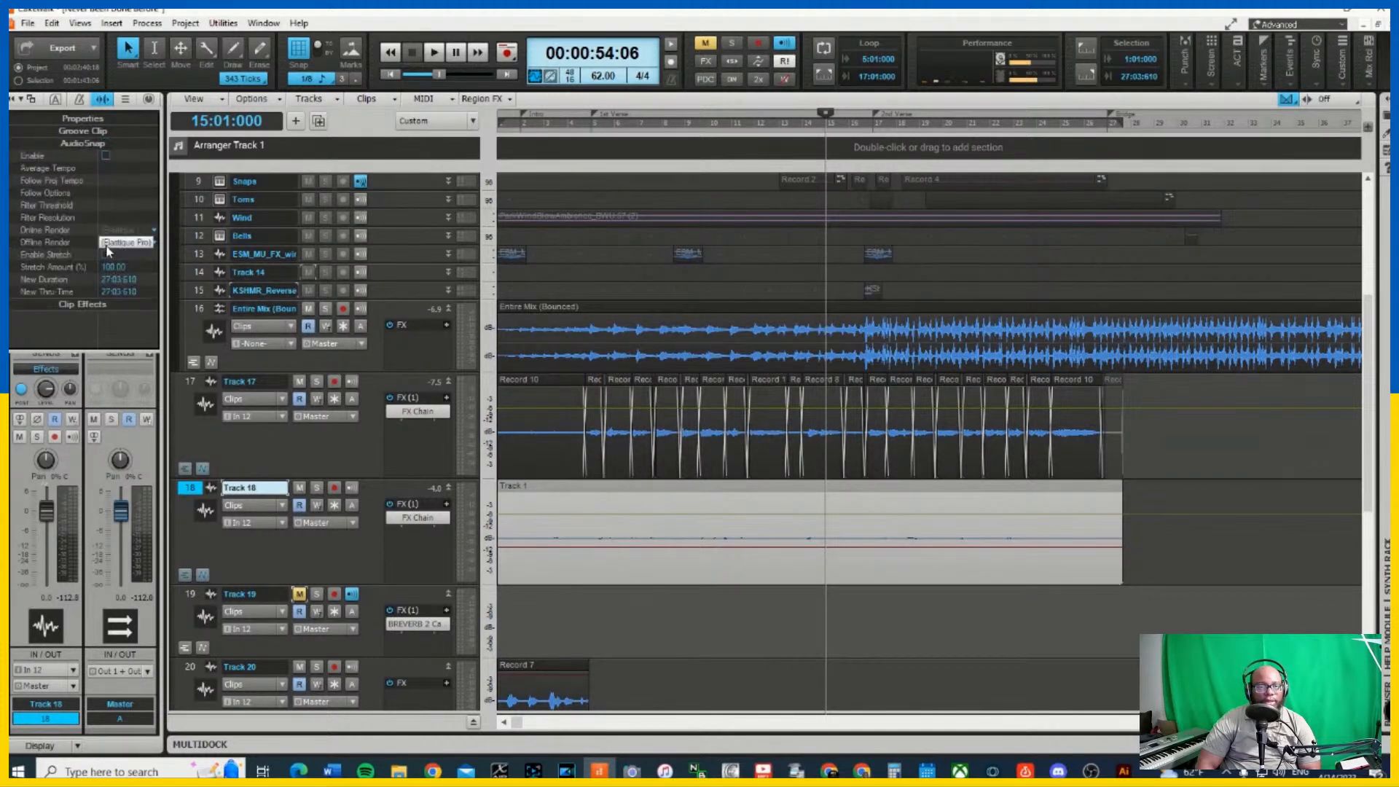
click(105, 155)
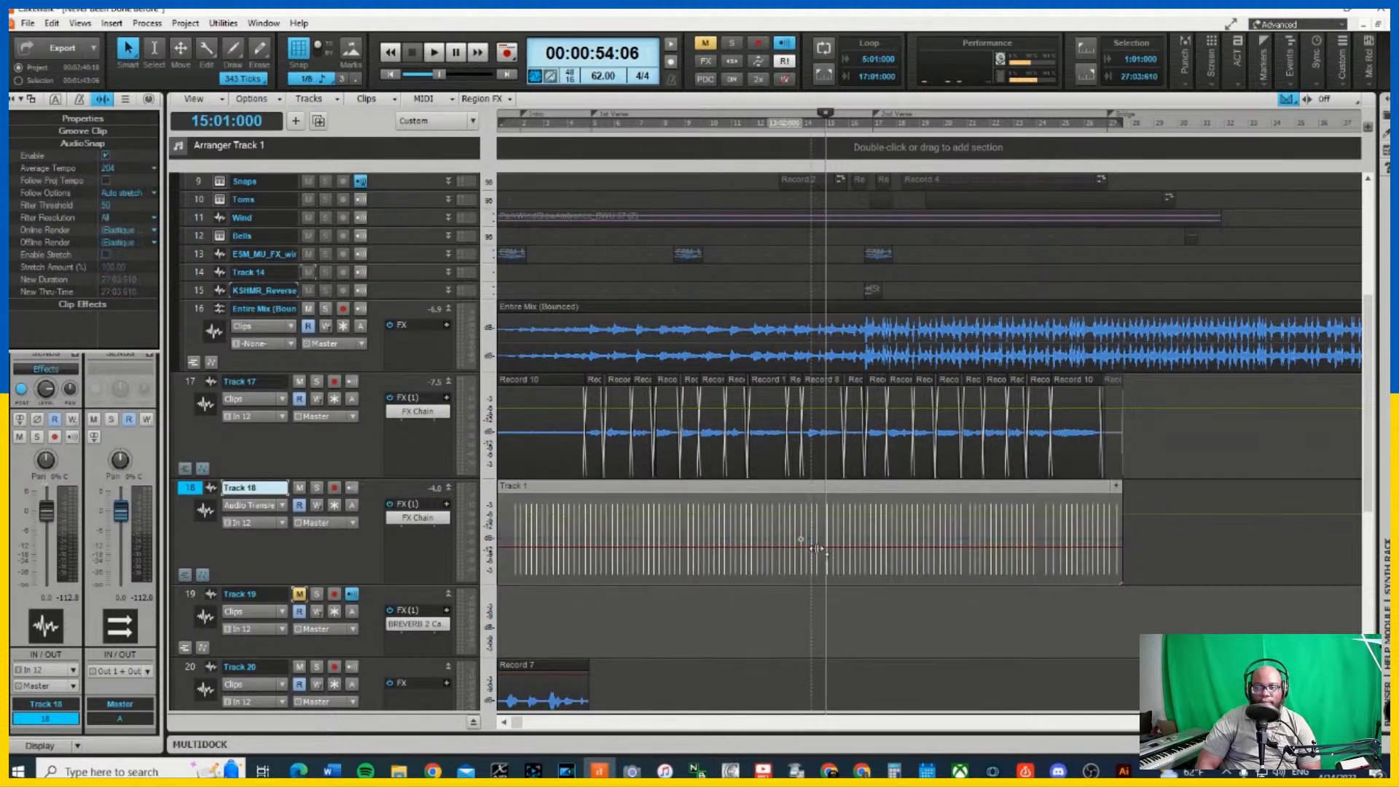
mouse_move(1122, 533)
mouse_down()
mouse_move(1194, 534)
mouse_move(1134, 540)
mouse_up()
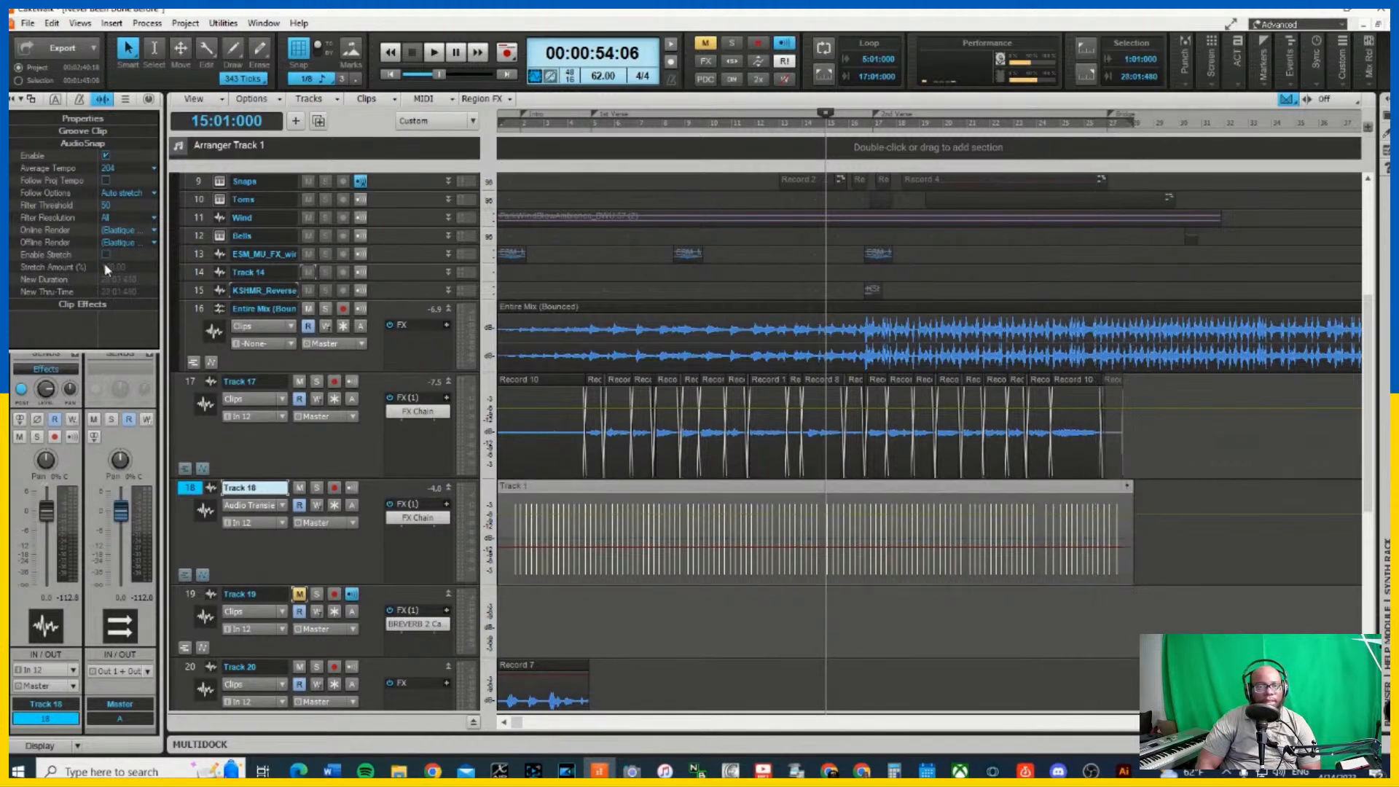
click(130, 196)
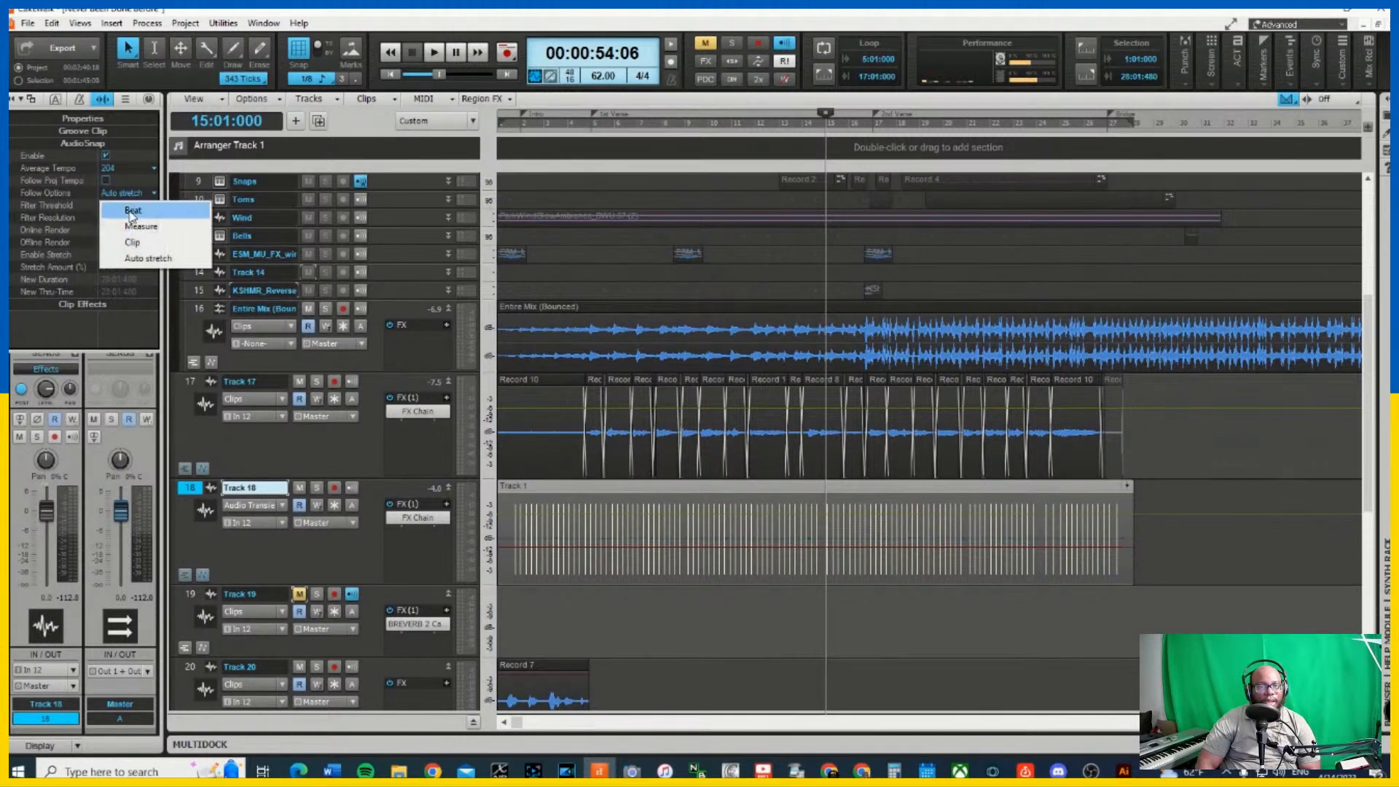
click(150, 228)
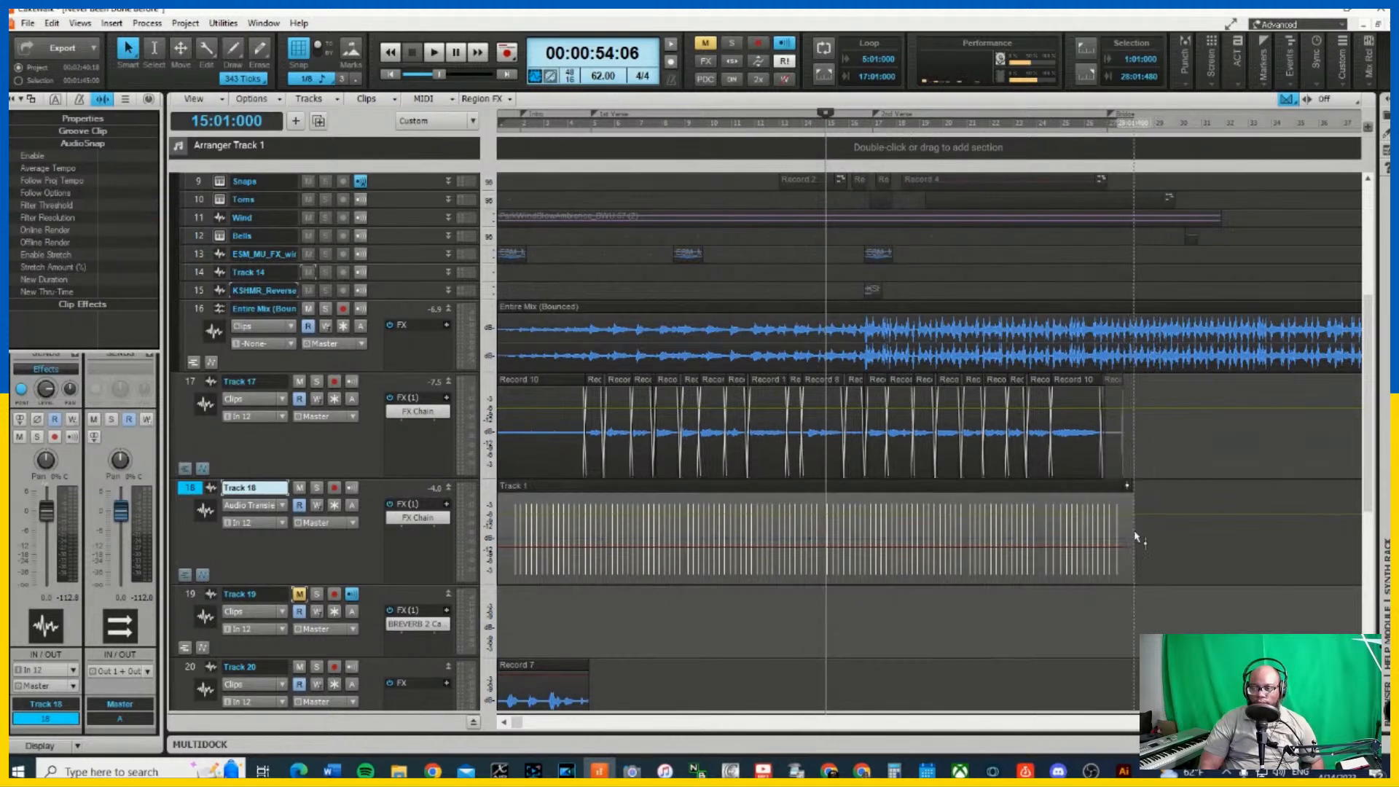
Time-stretch the Track 18 clip down to about 41.94% and solo the track to audition it
drag(1133, 522, 921, 534)
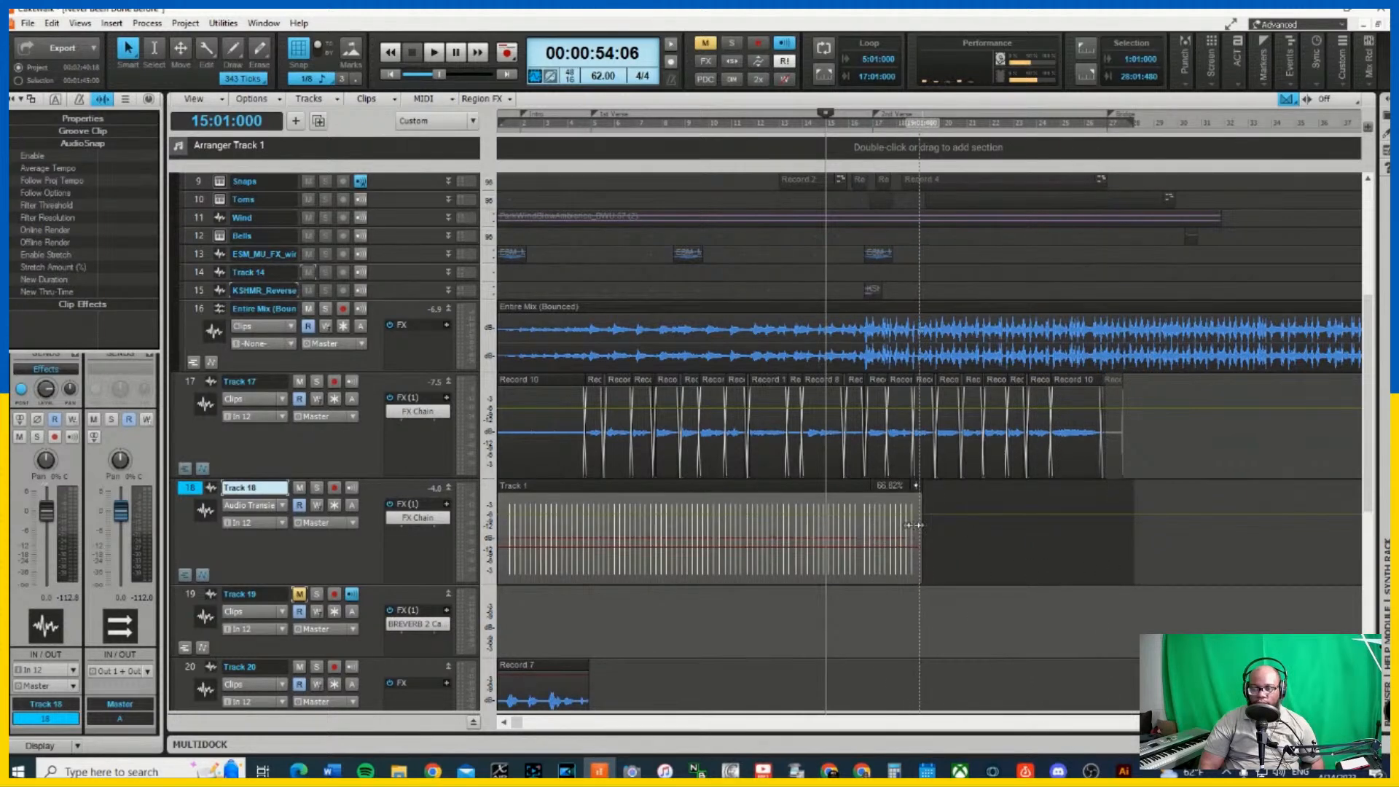
drag(922, 529, 763, 531)
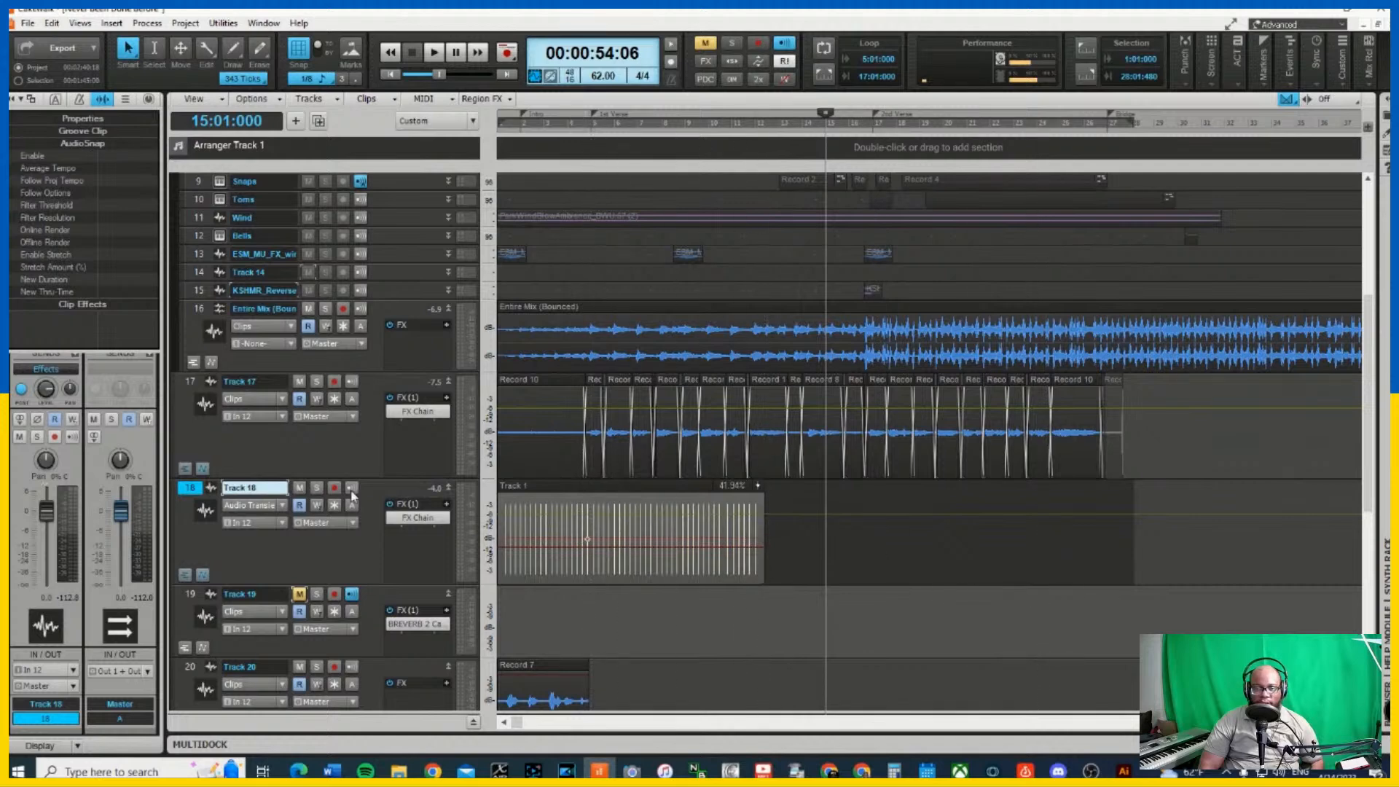
click(316, 488)
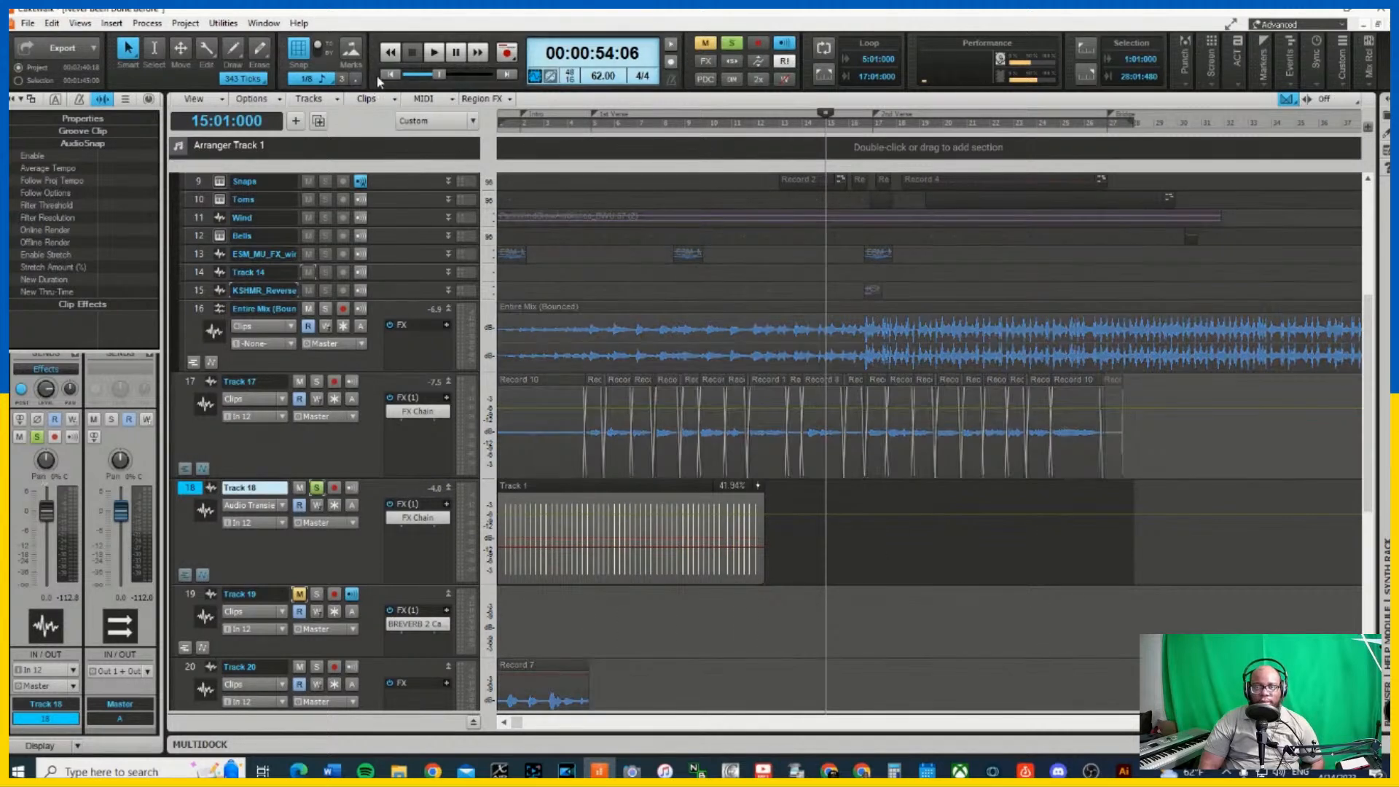
click(388, 75)
key(space)
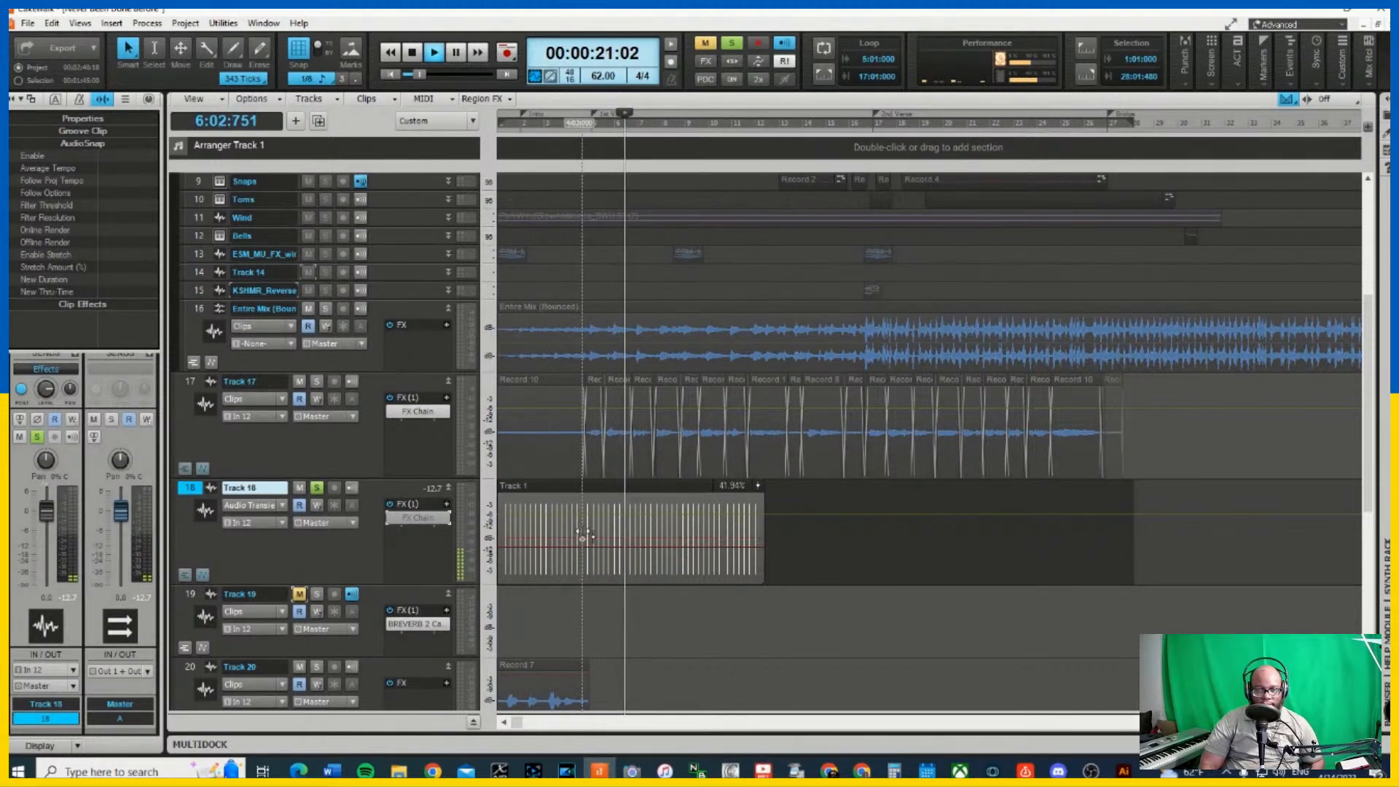
key(space)
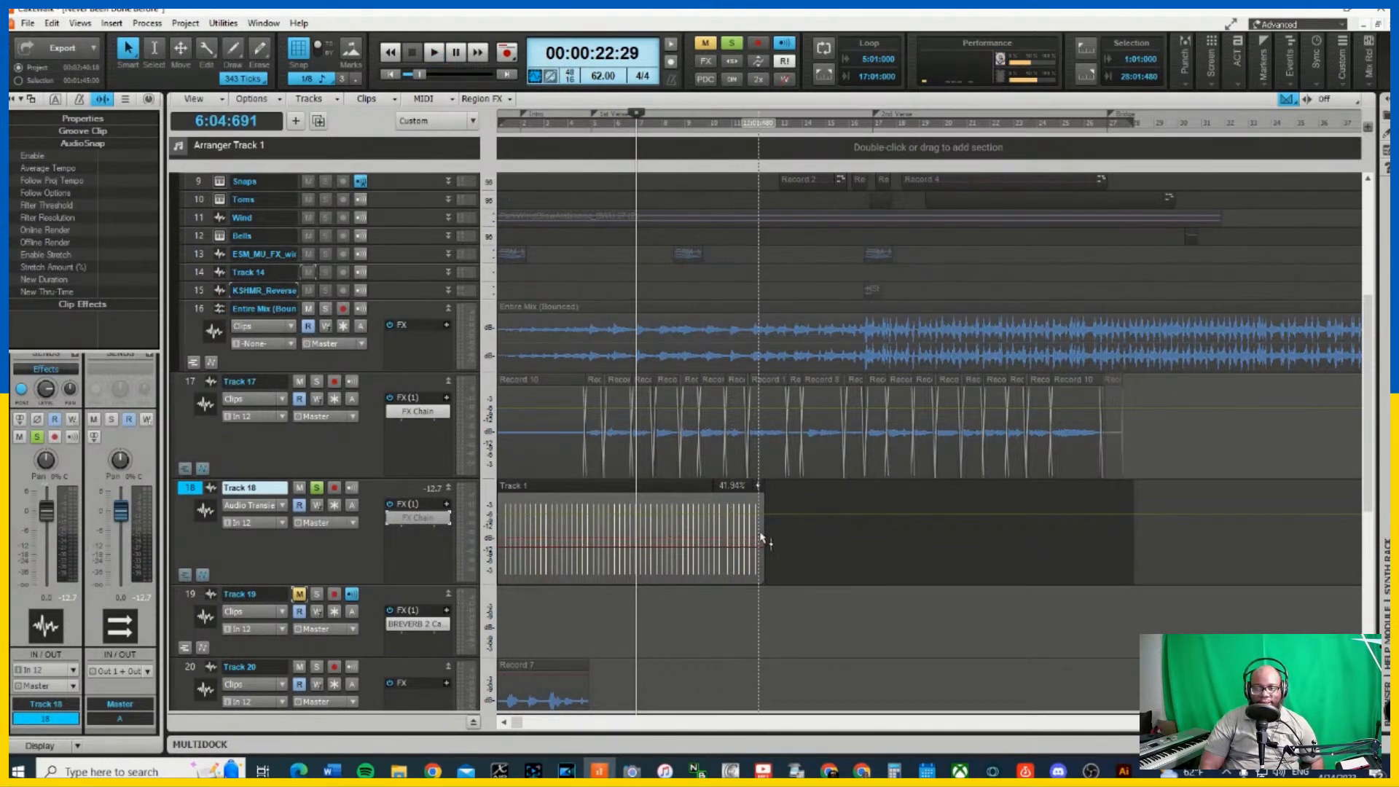
Shorten the Track 18 clip's stretch to about 25.04% and play it from the beginning
drag(763, 530, 656, 530)
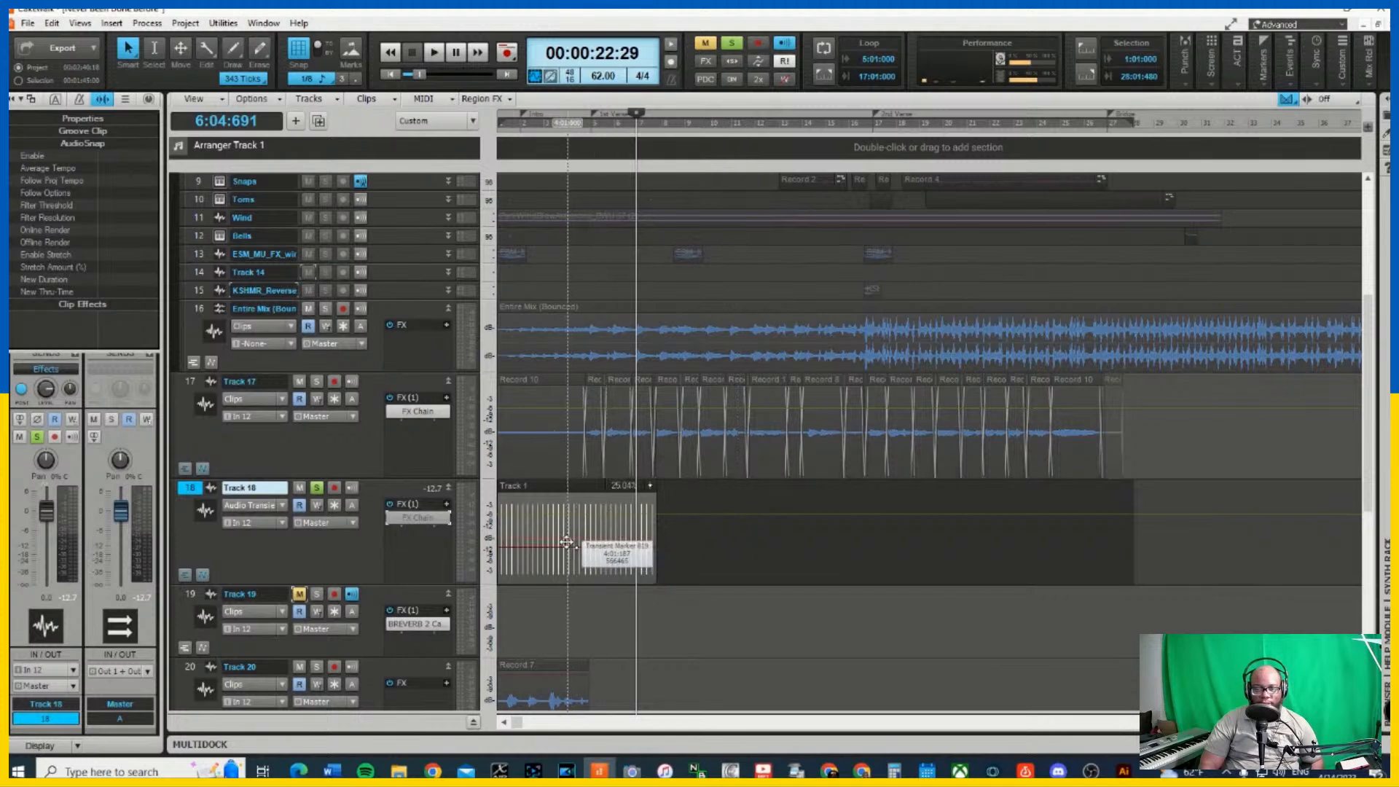
click(506, 123)
key(space)
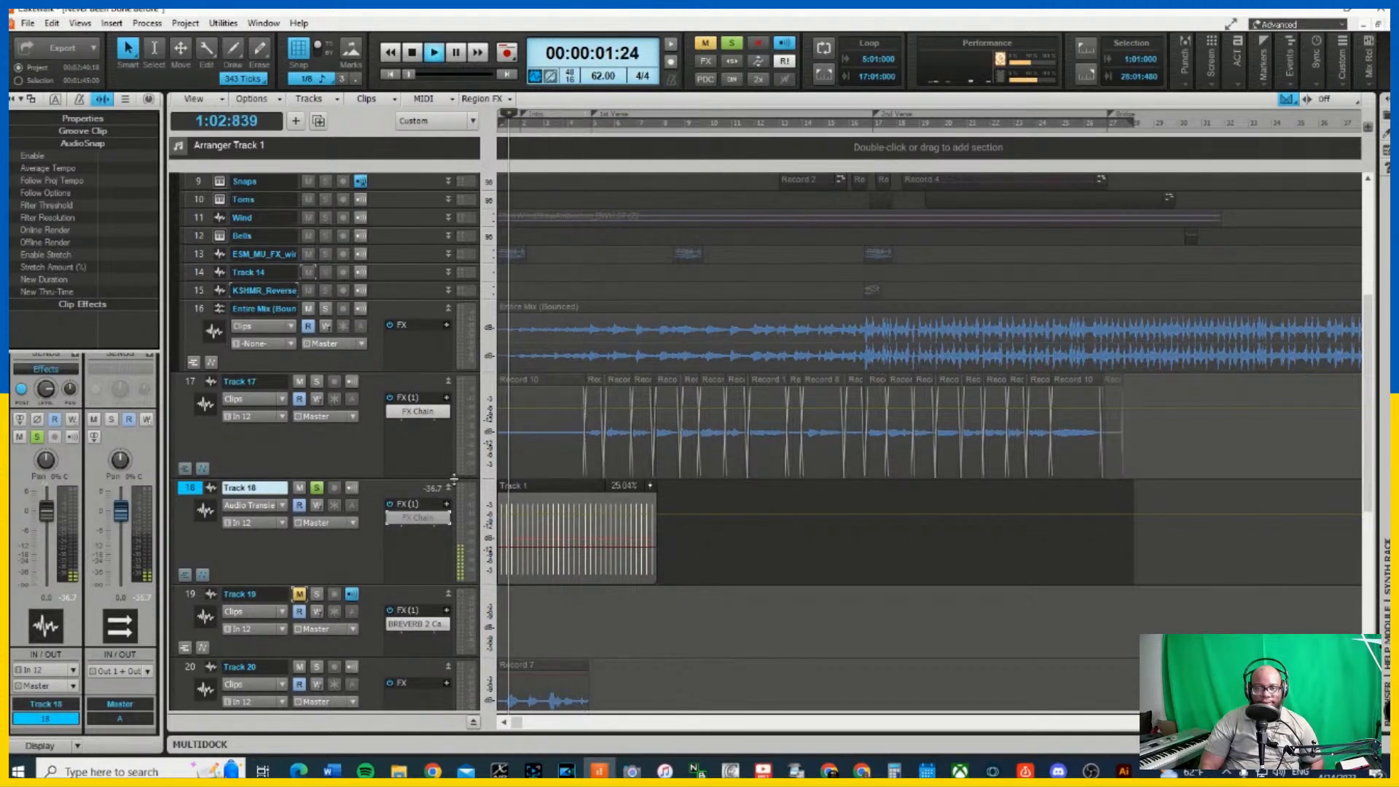
Lower the Reverb level in the Sonitus Reverb of Track 18's FX Chain to -21.5 dB during playback
double_click(399, 520)
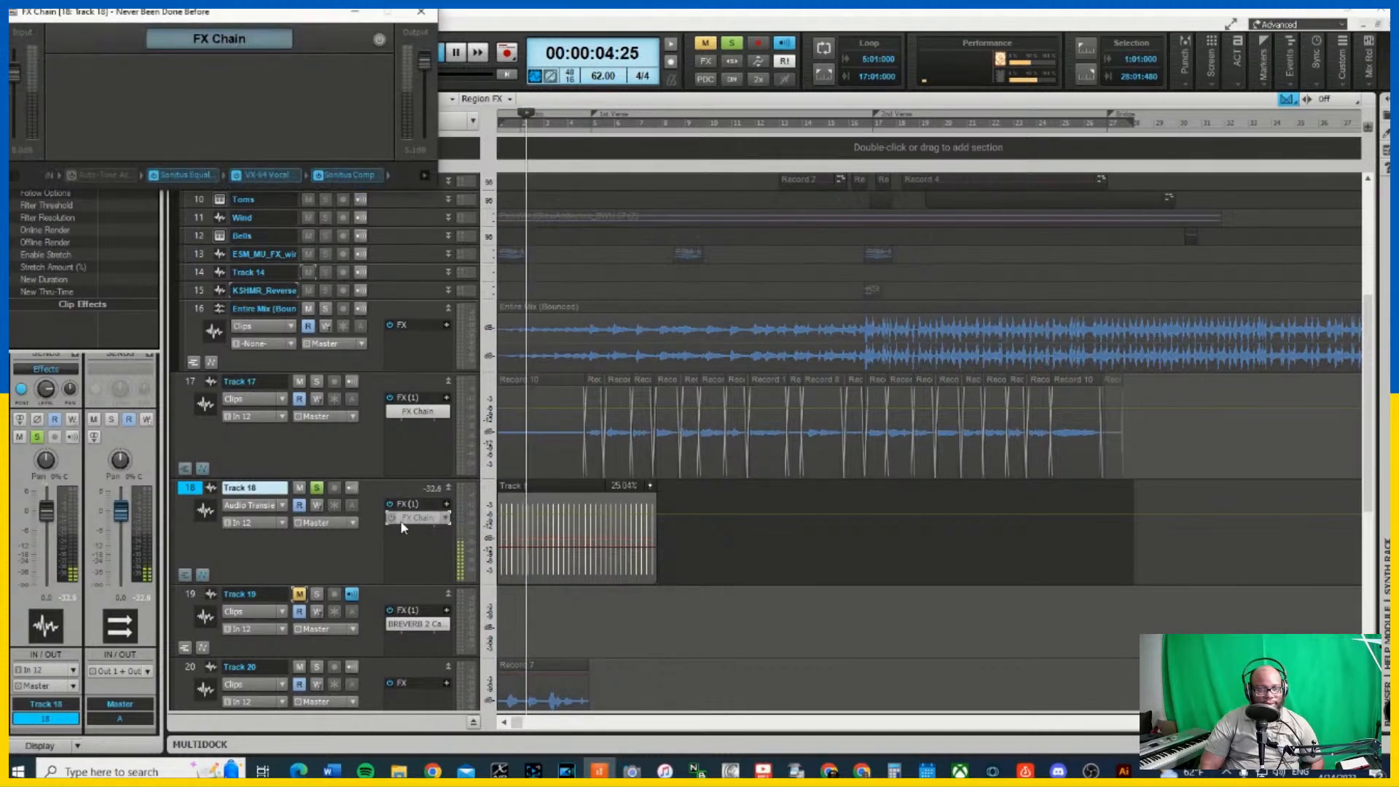
click(421, 12)
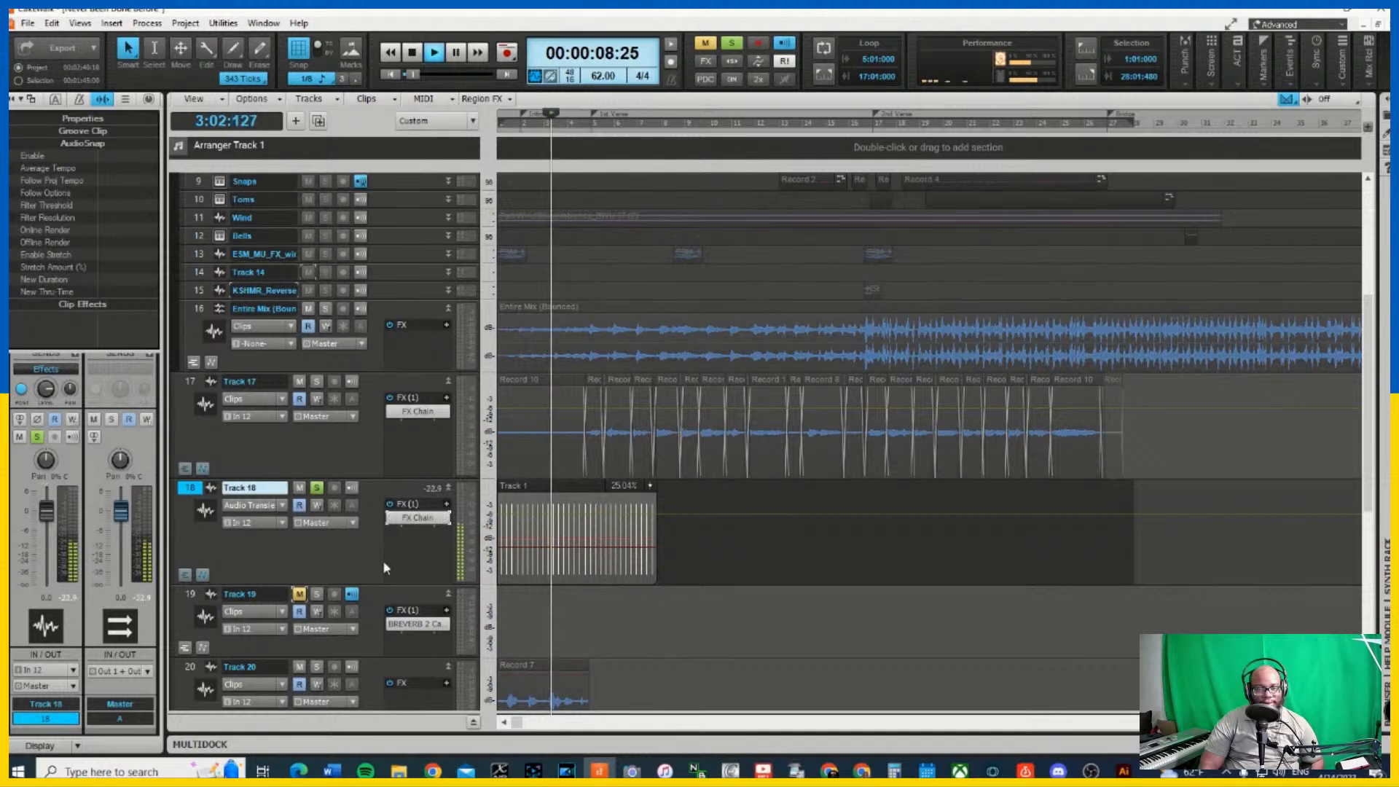
double_click(408, 518)
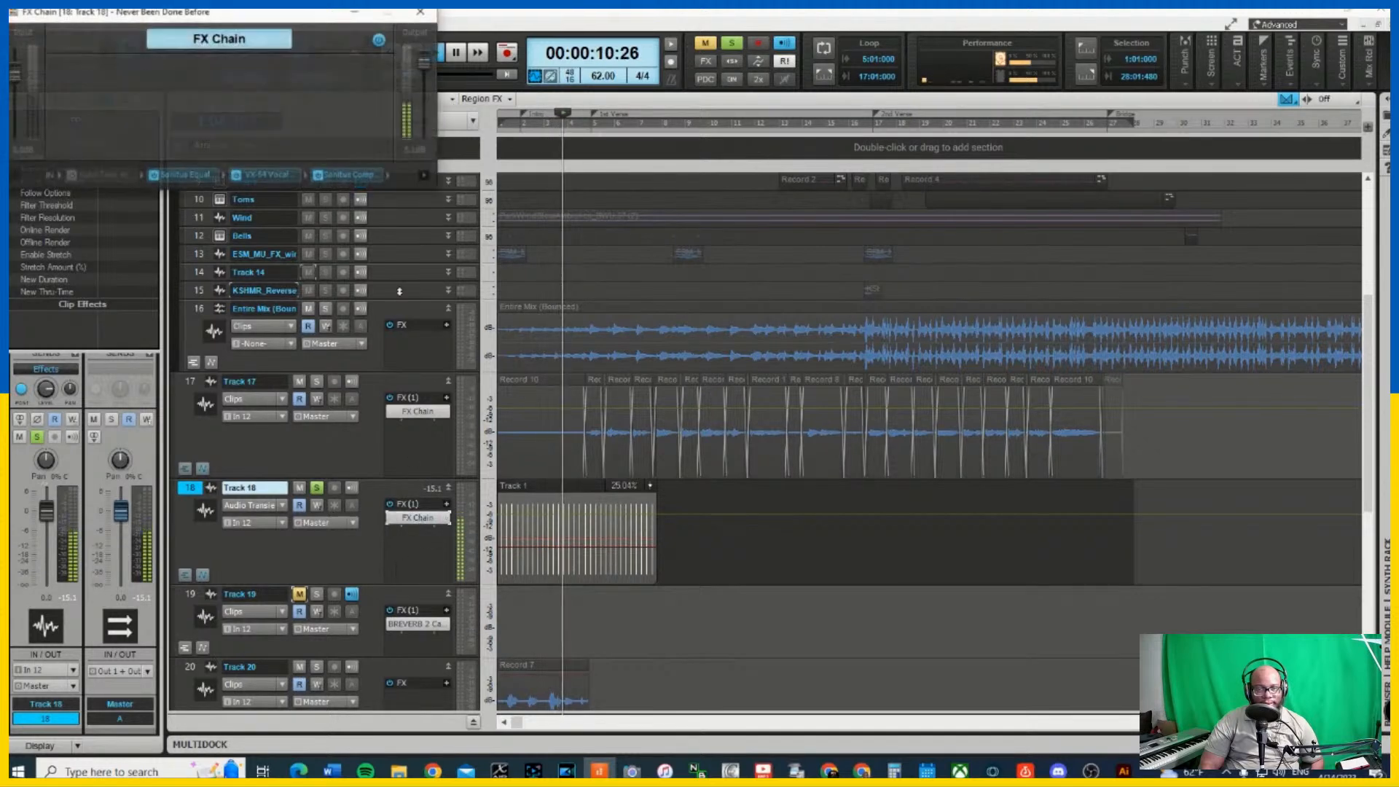
click(425, 175)
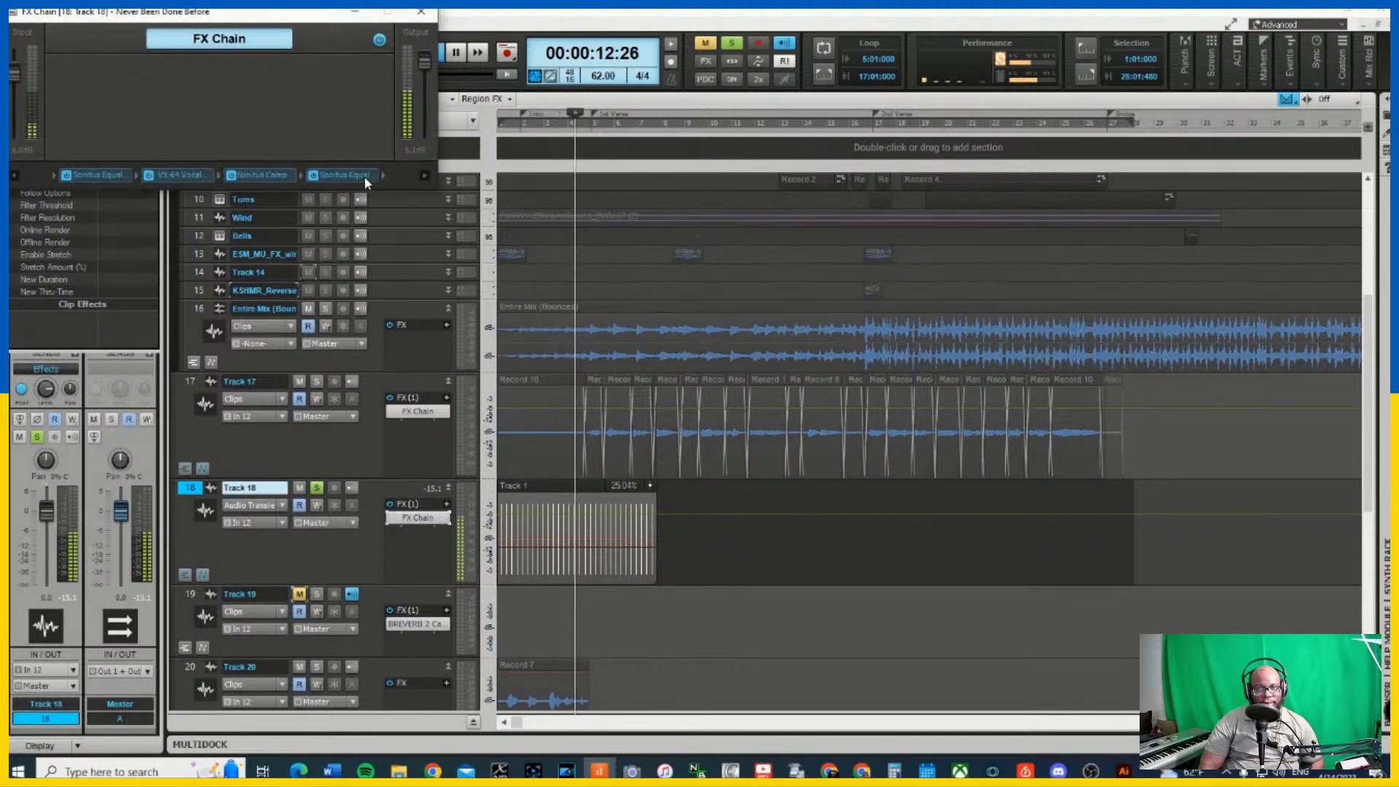
click(424, 177)
double_click(369, 177)
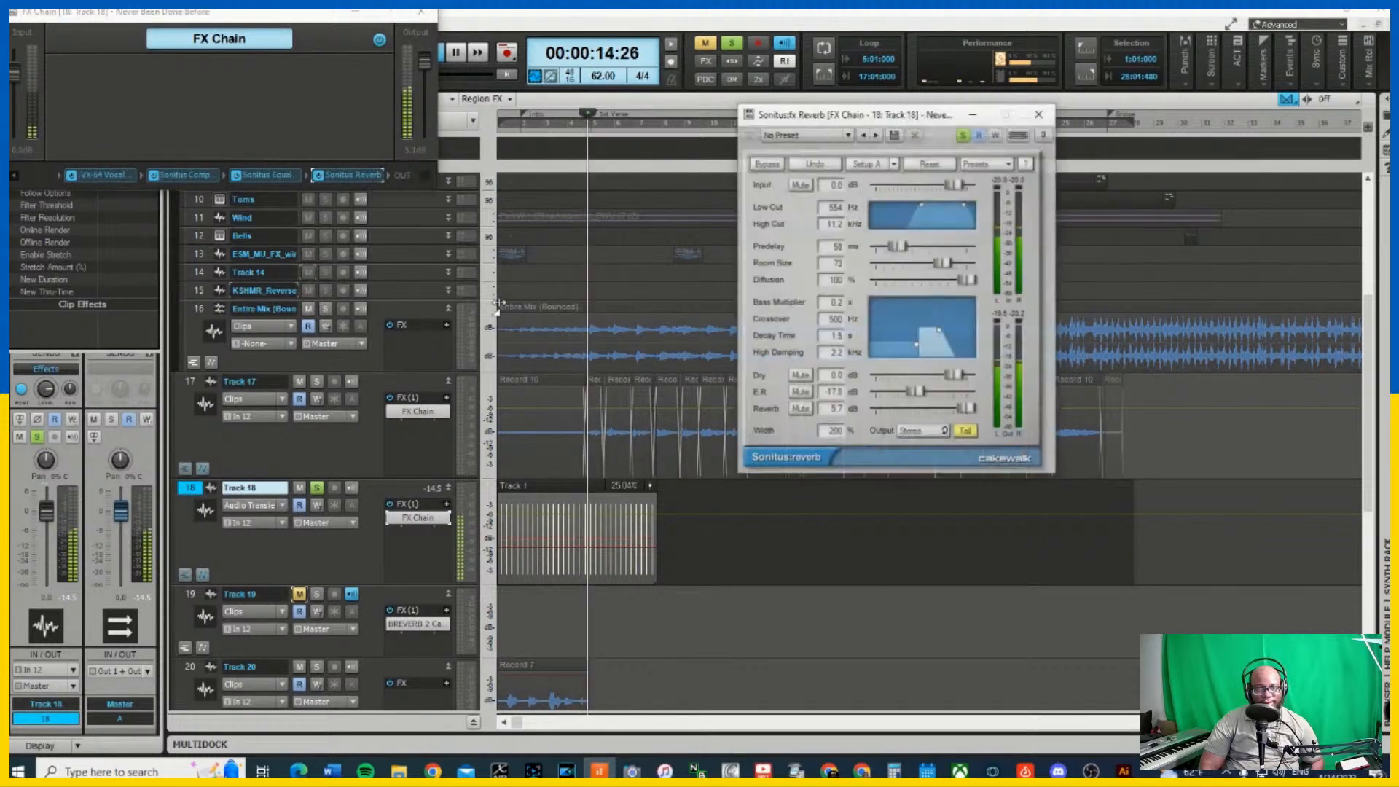
drag(967, 409, 908, 410)
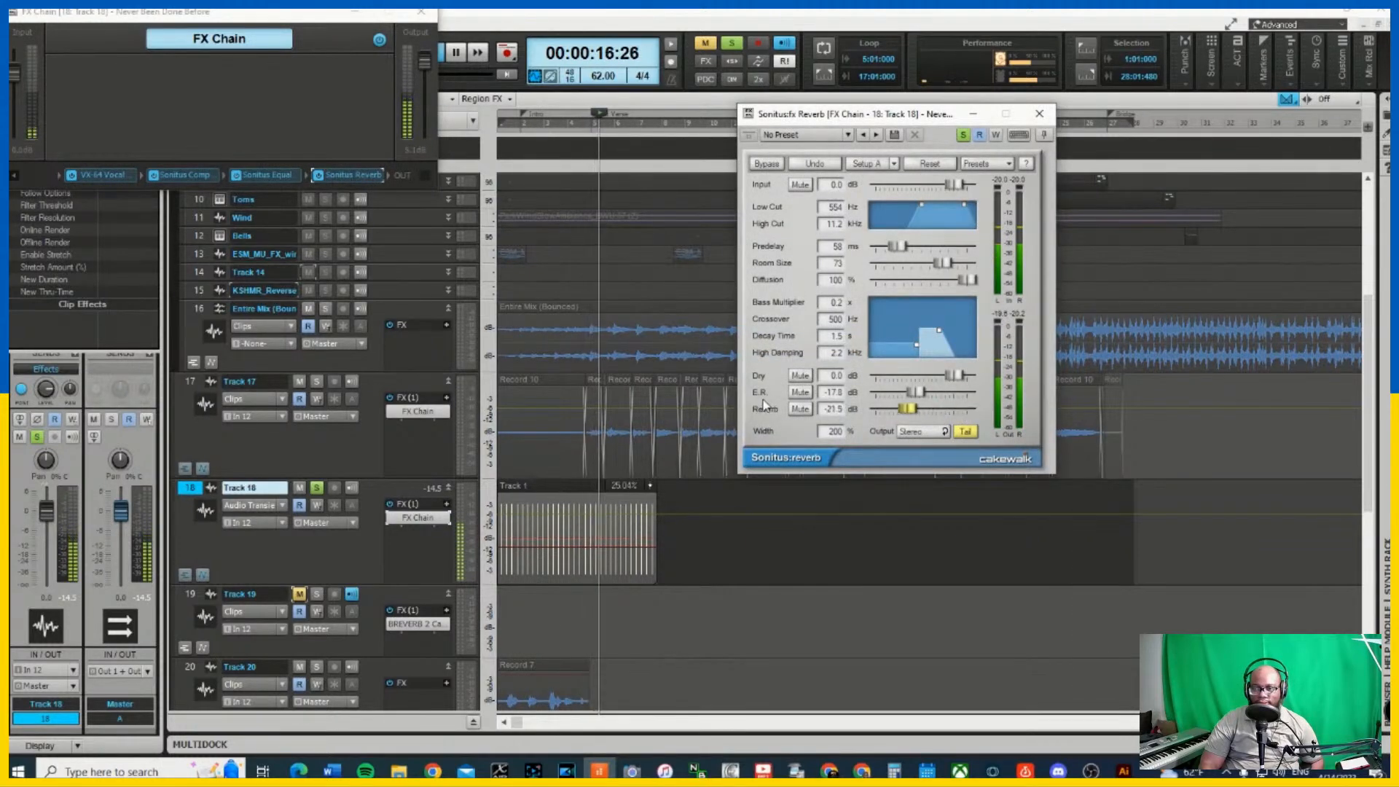
click(1040, 114)
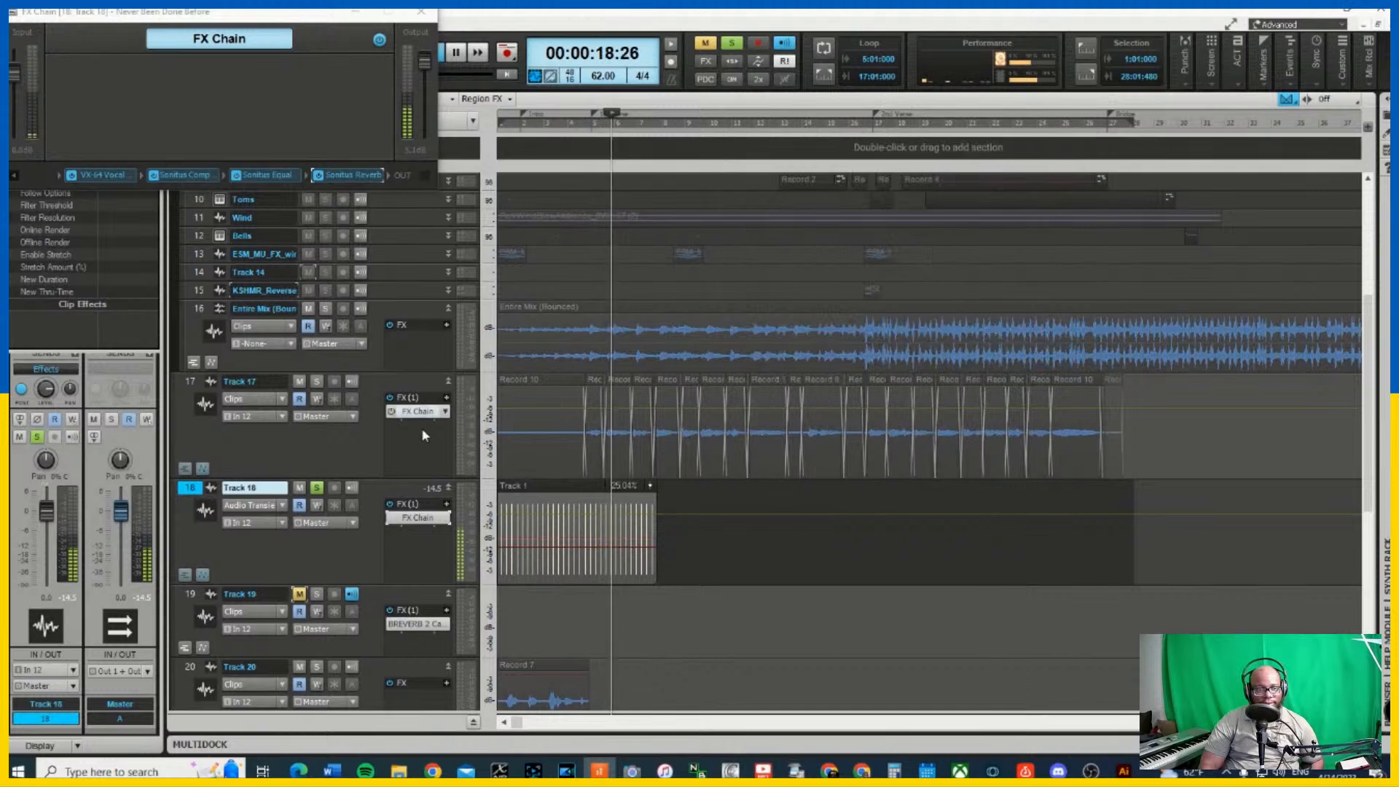
click(415, 15)
key(space)
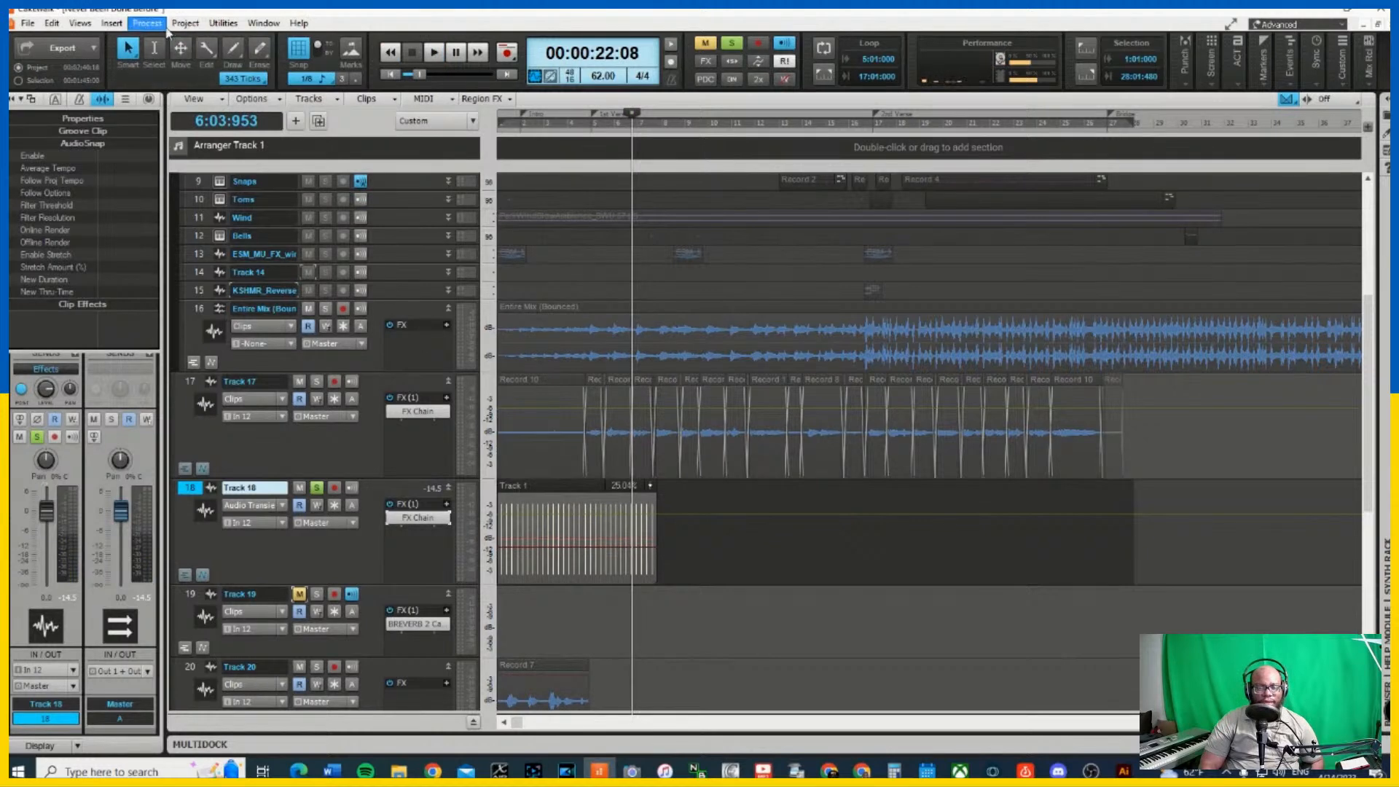
Select the stretched clip on Track 18 and apply the Reverse audio effect to it
click(145, 24)
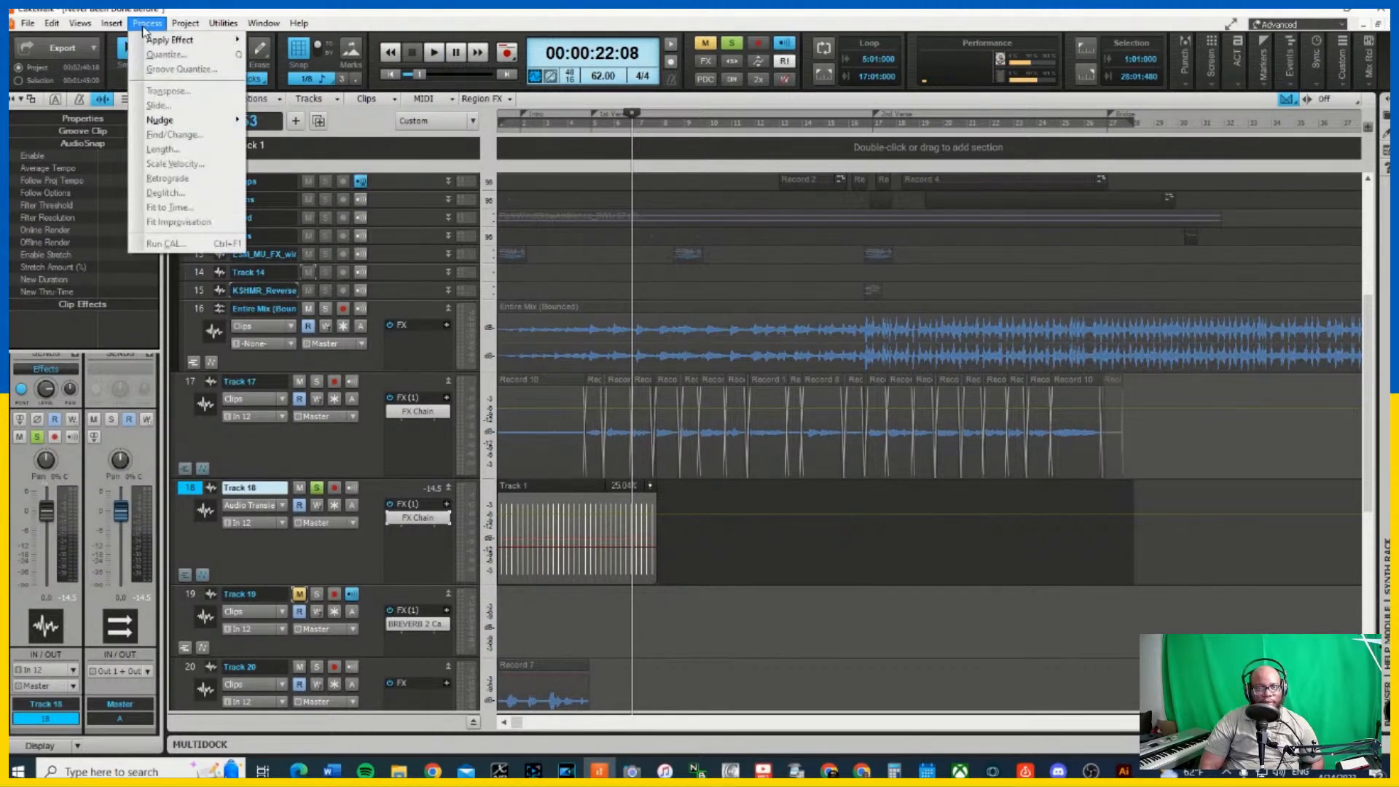
mouse_move(186, 24)
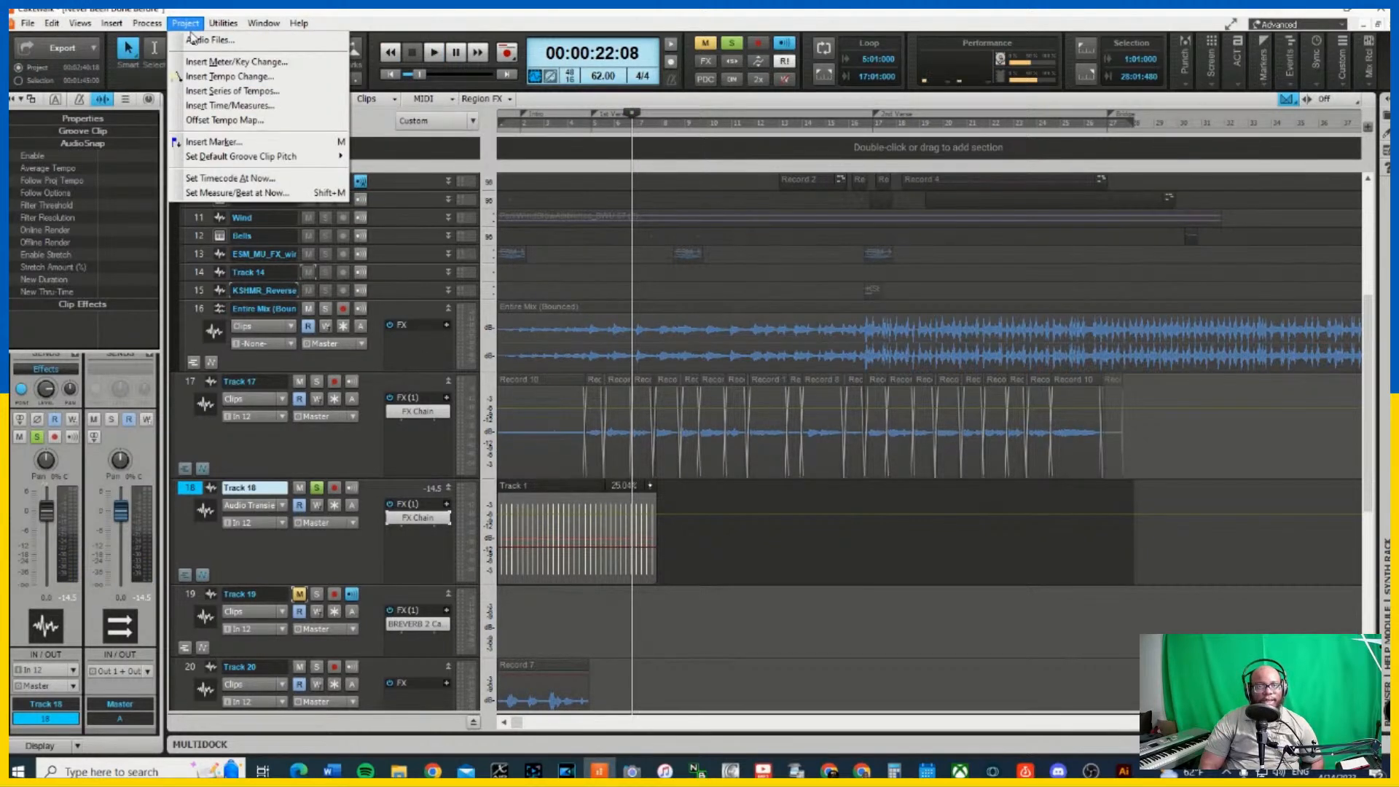
click(529, 496)
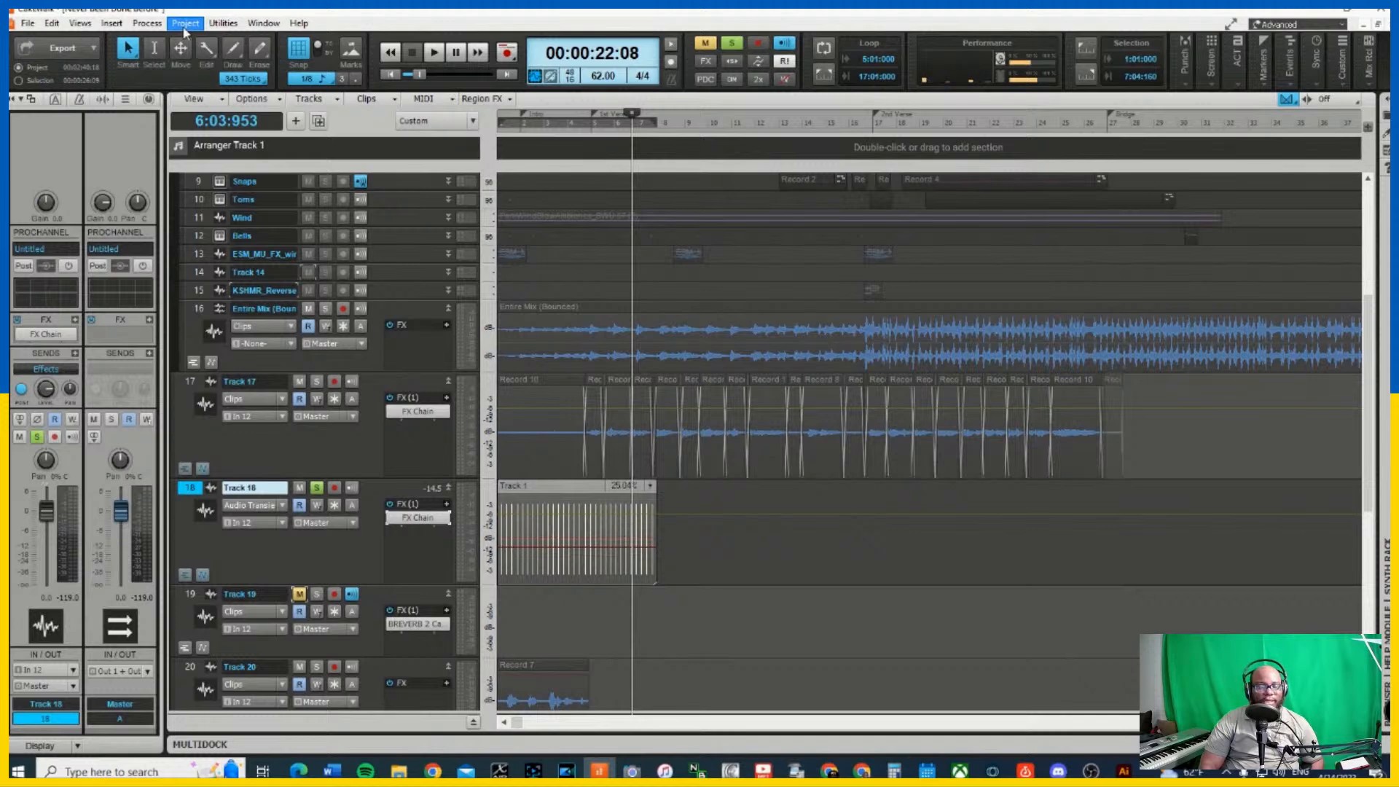
click(185, 24)
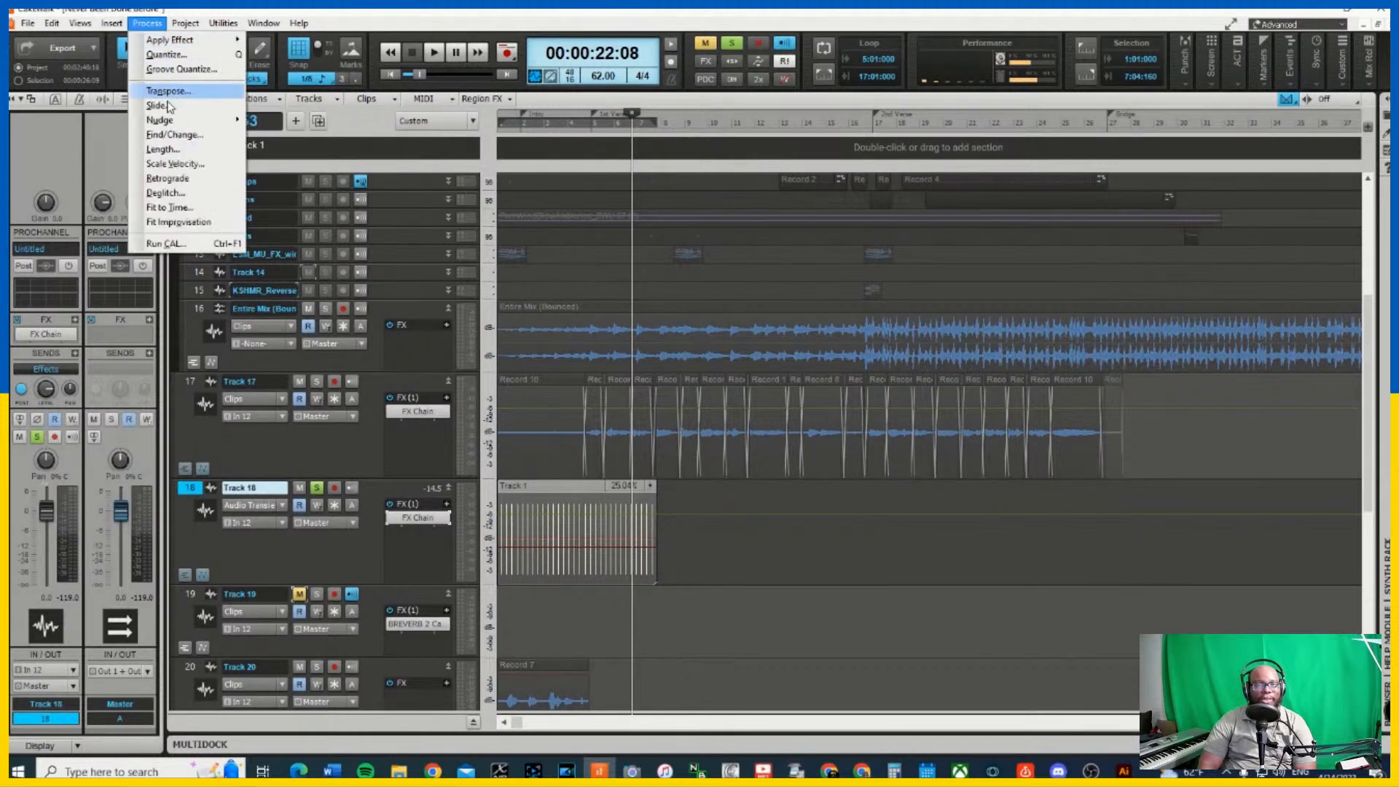
mouse_move(179, 29)
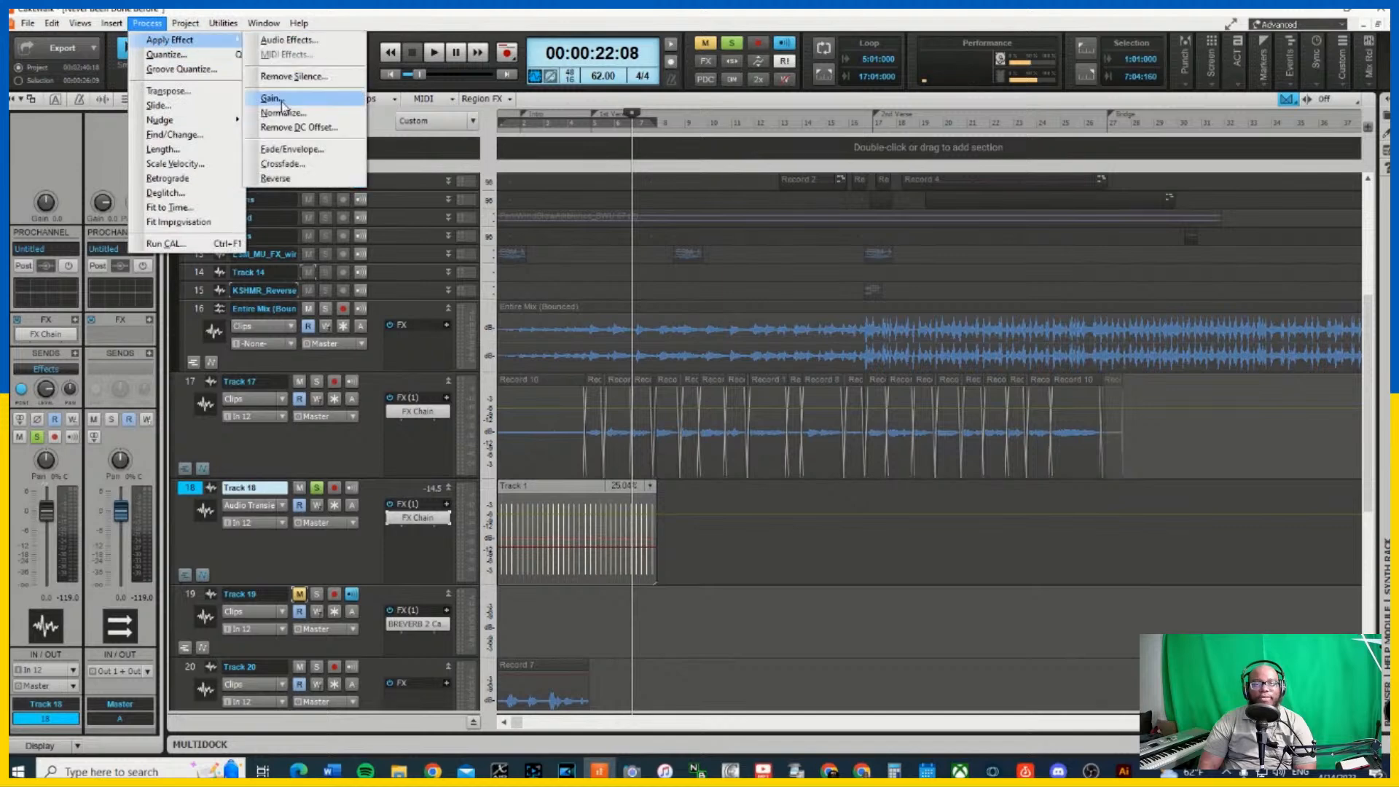
click(277, 179)
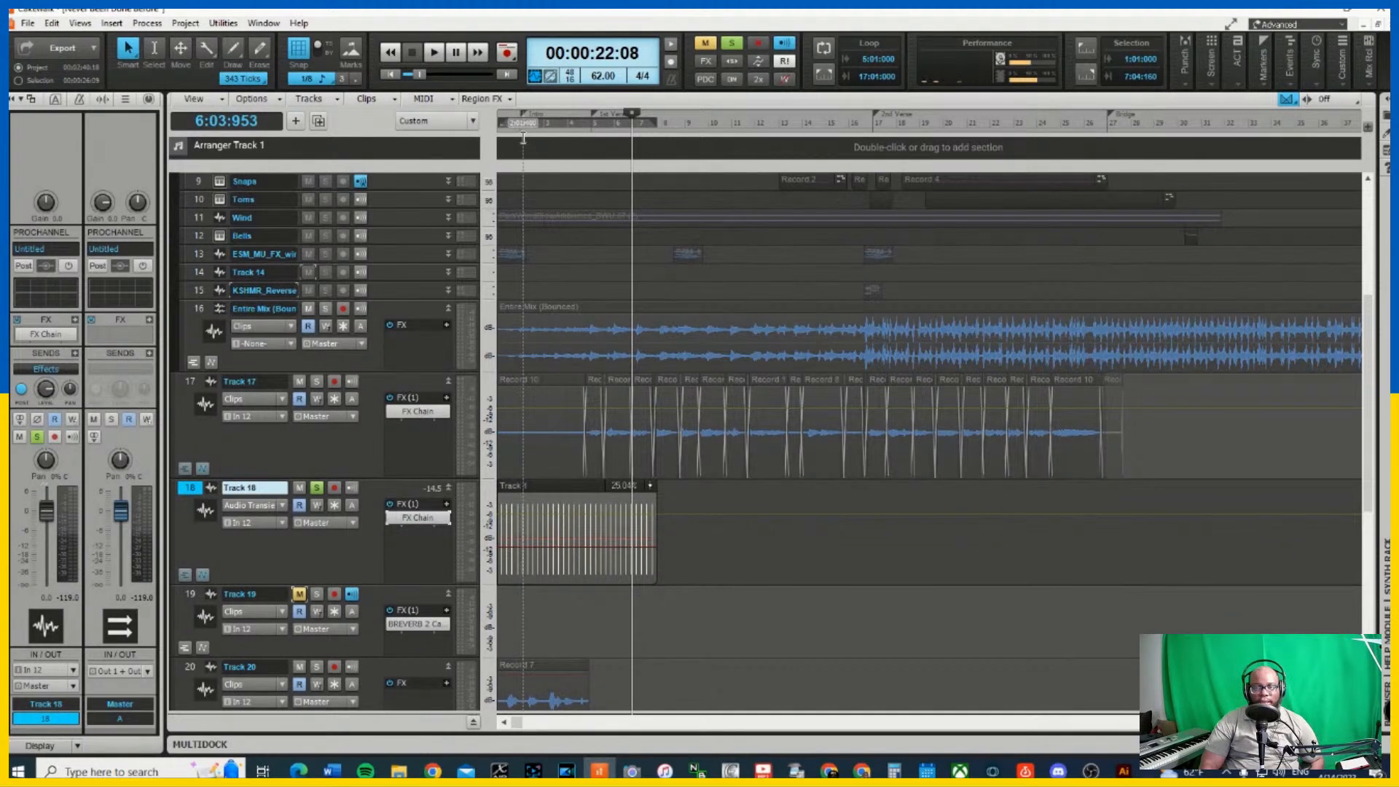
Audition the stretched Track 18 clip from near measure 2 and stop playback
click(520, 124)
key(space)
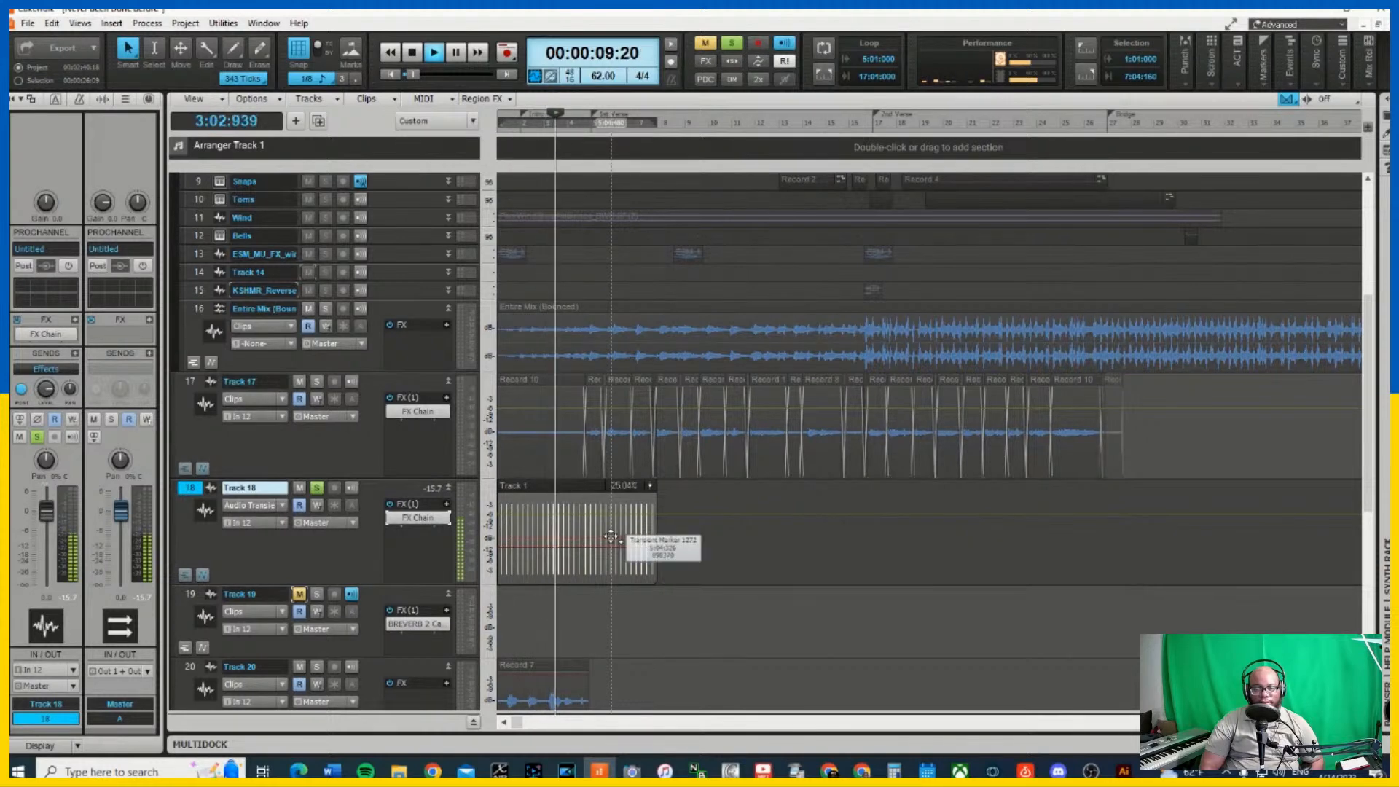
key(space)
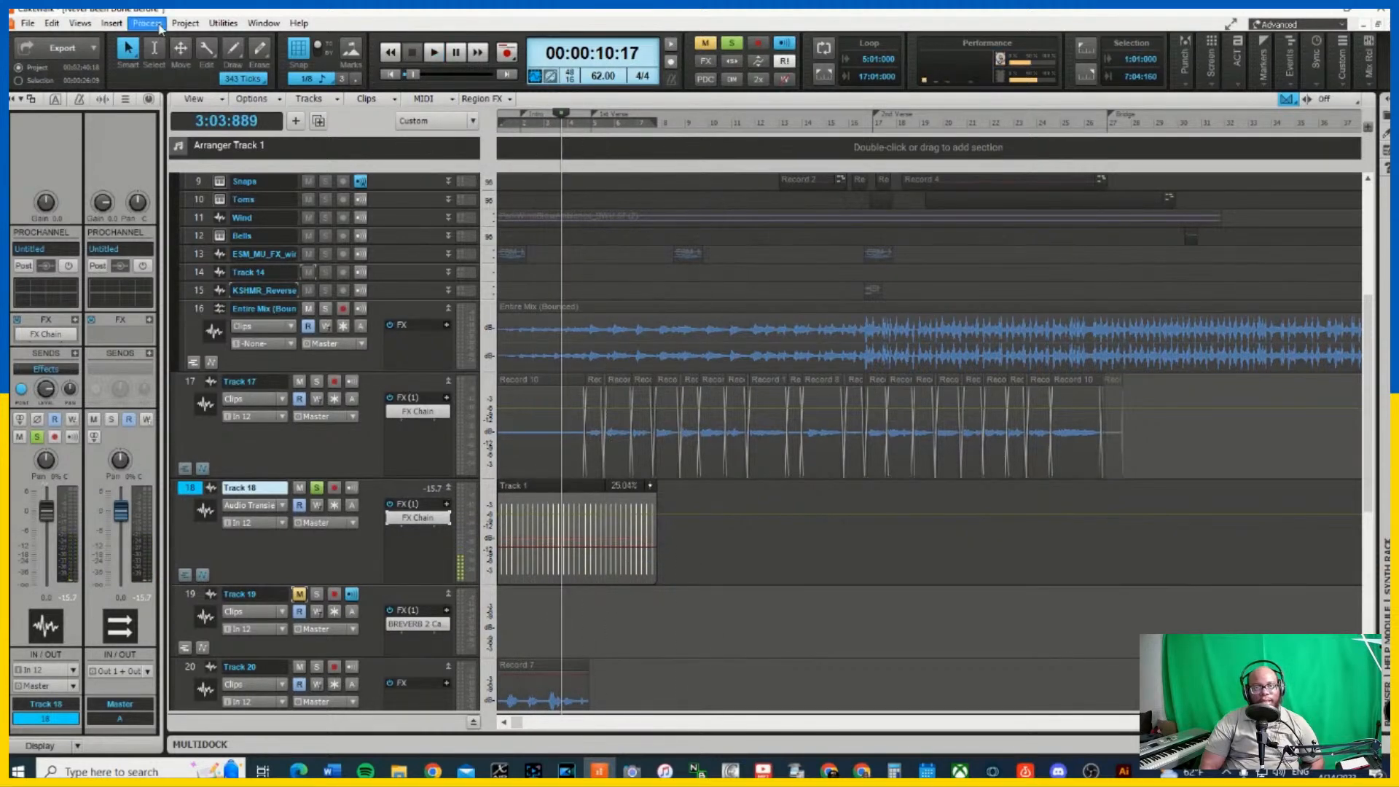
click(198, 493)
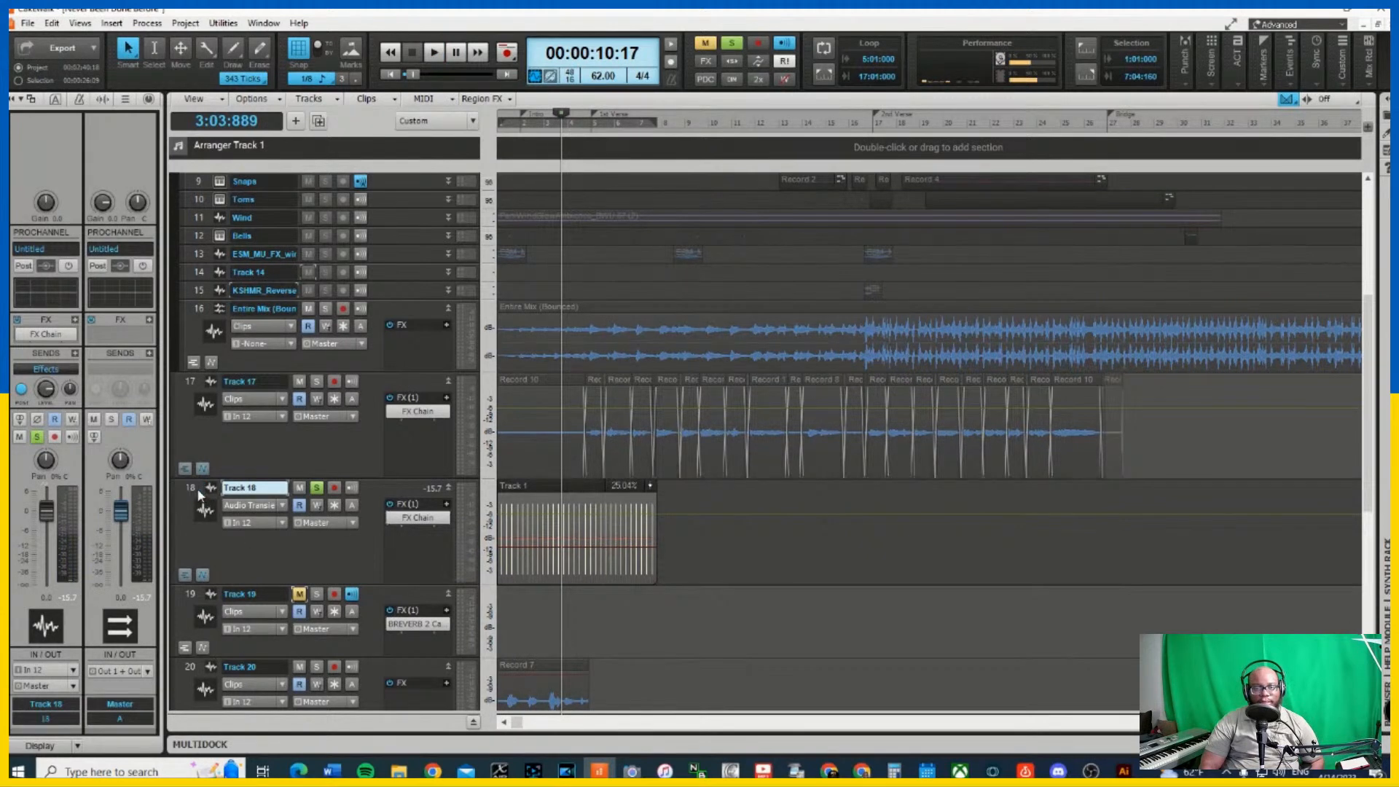
Select Track 18 and disable AudioSnap in its clip properties
click(198, 492)
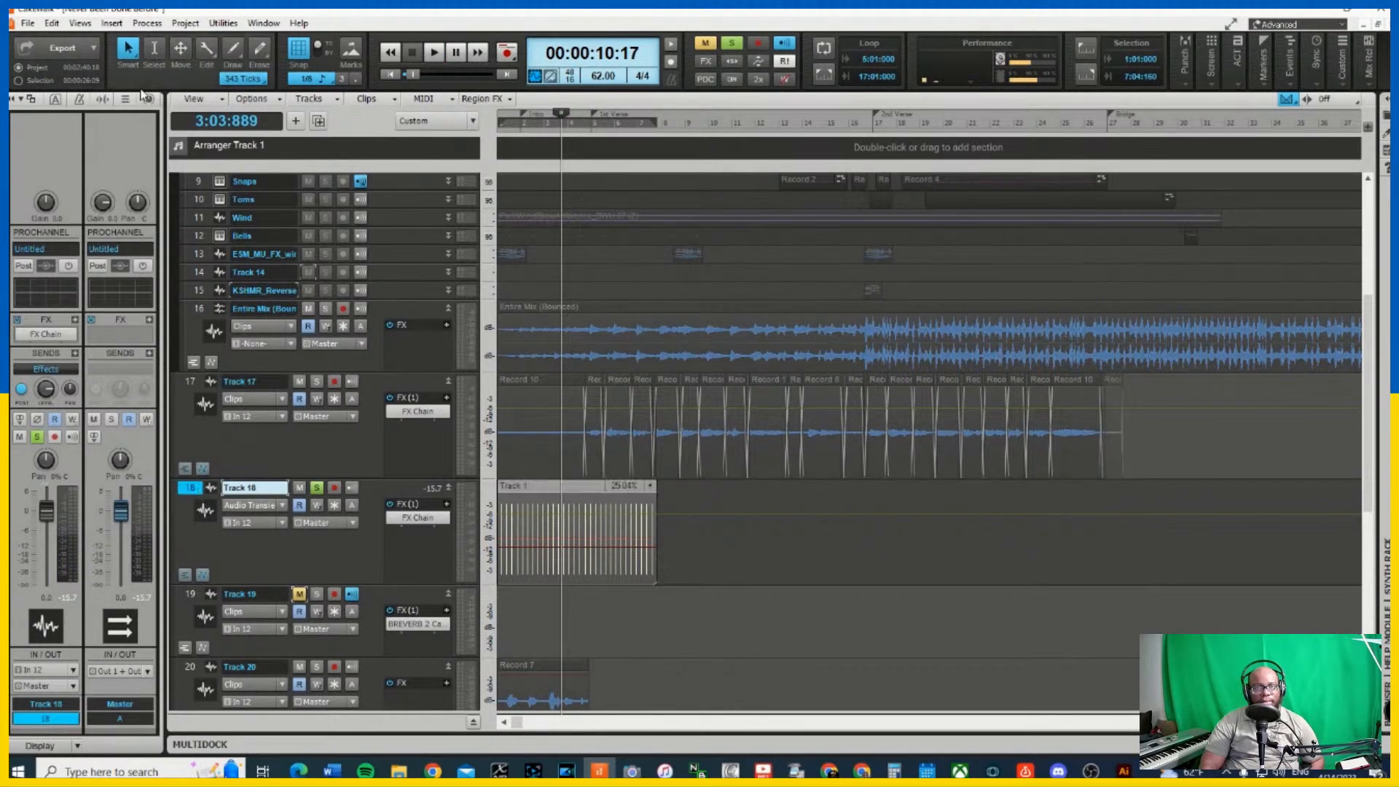
click(55, 102)
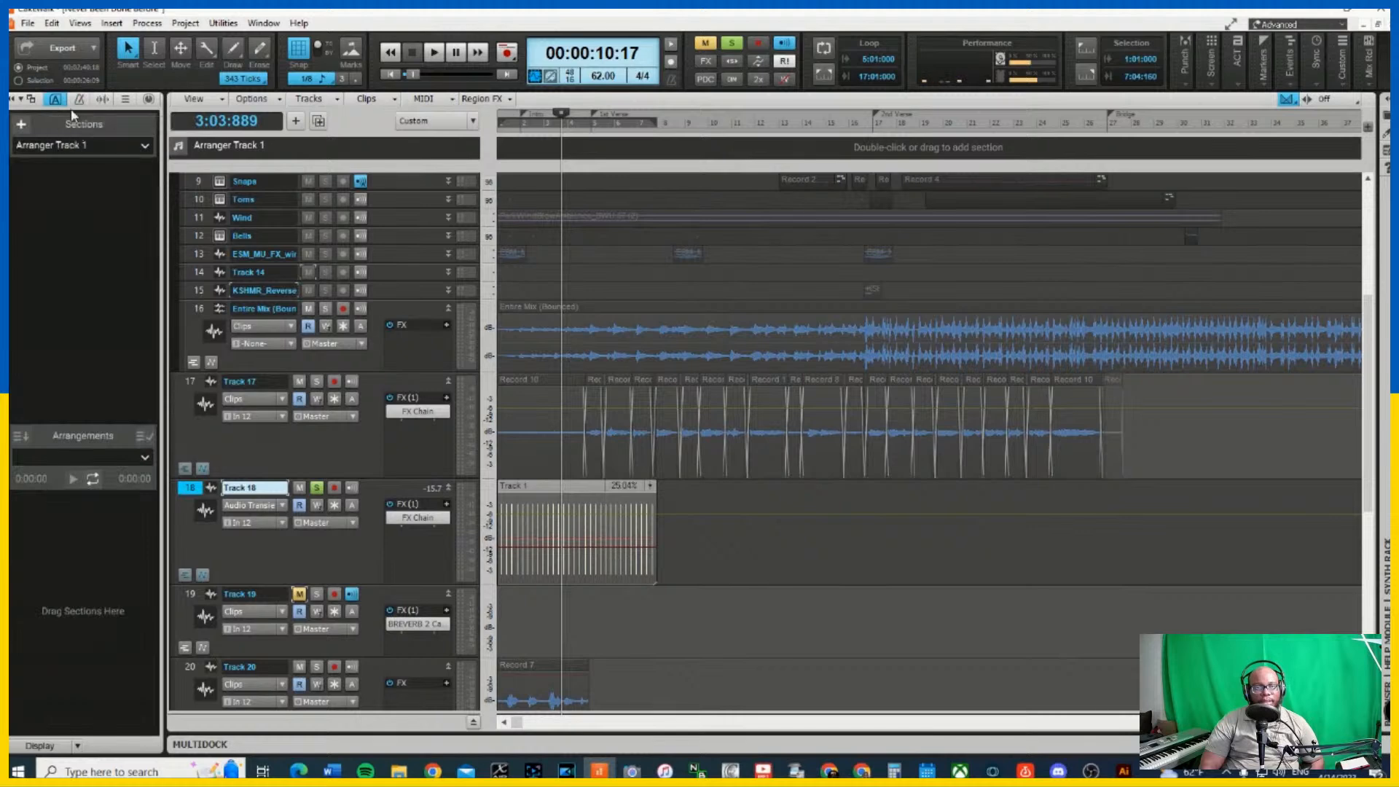
click(78, 100)
click(102, 99)
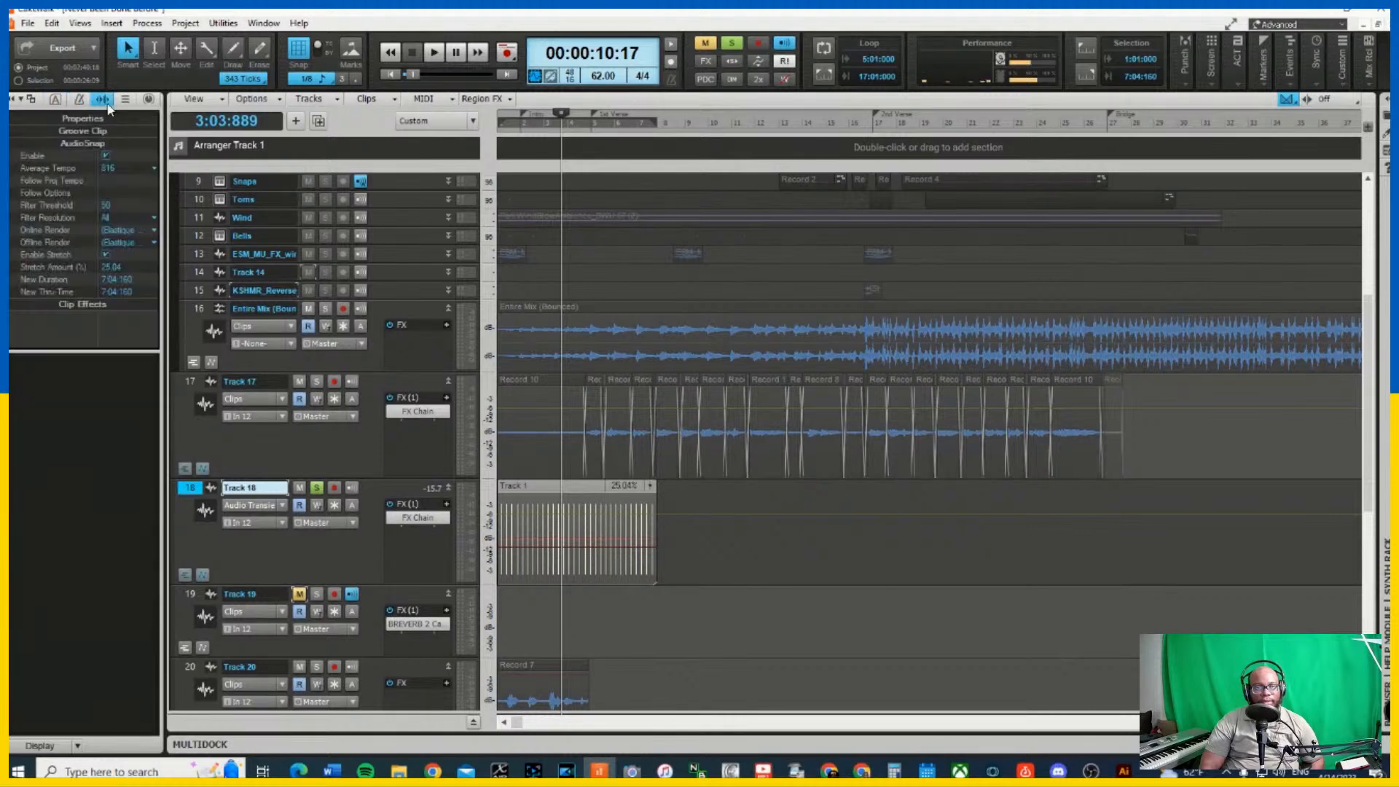
click(106, 156)
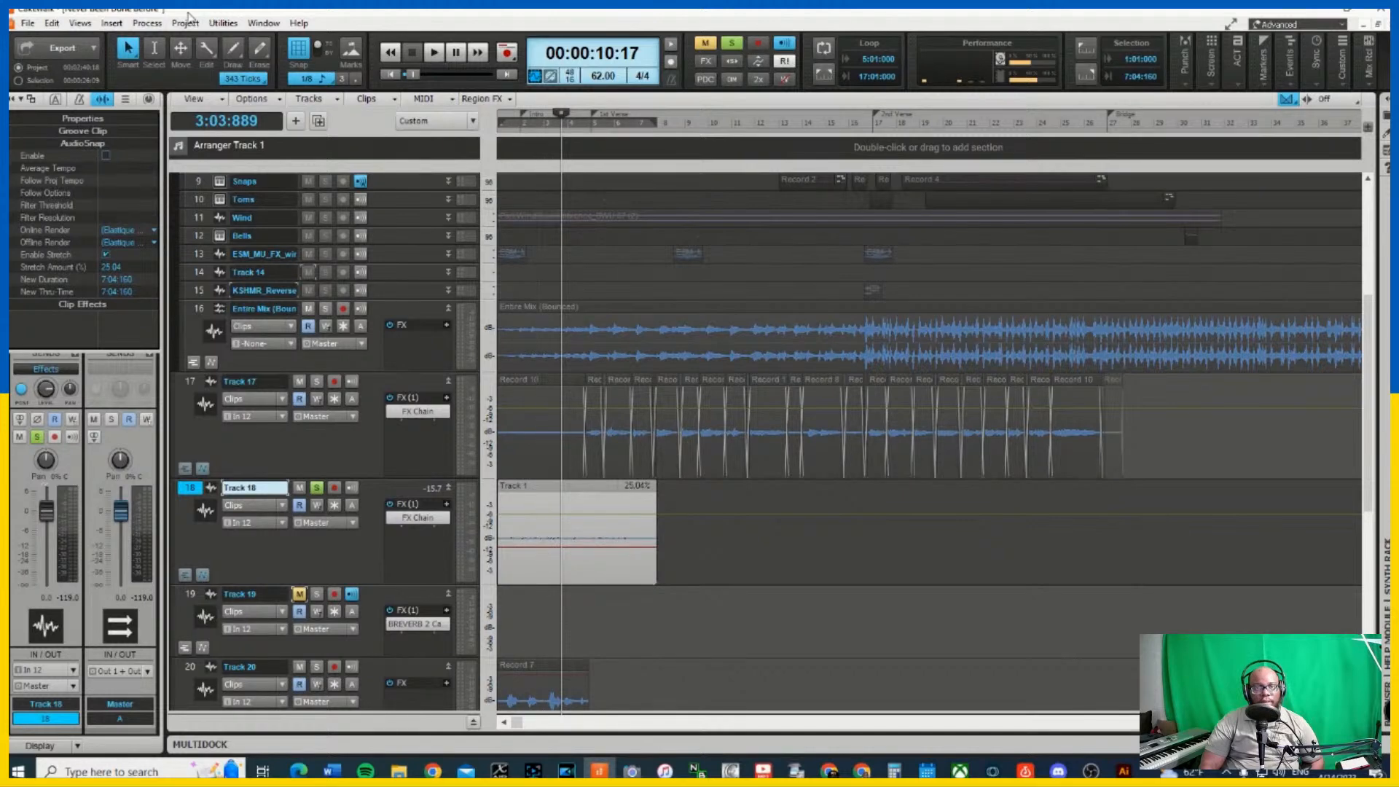
Apply the Reverse audio effect to the Track 18 clip and briefly audition it from near measure 3
click(147, 23)
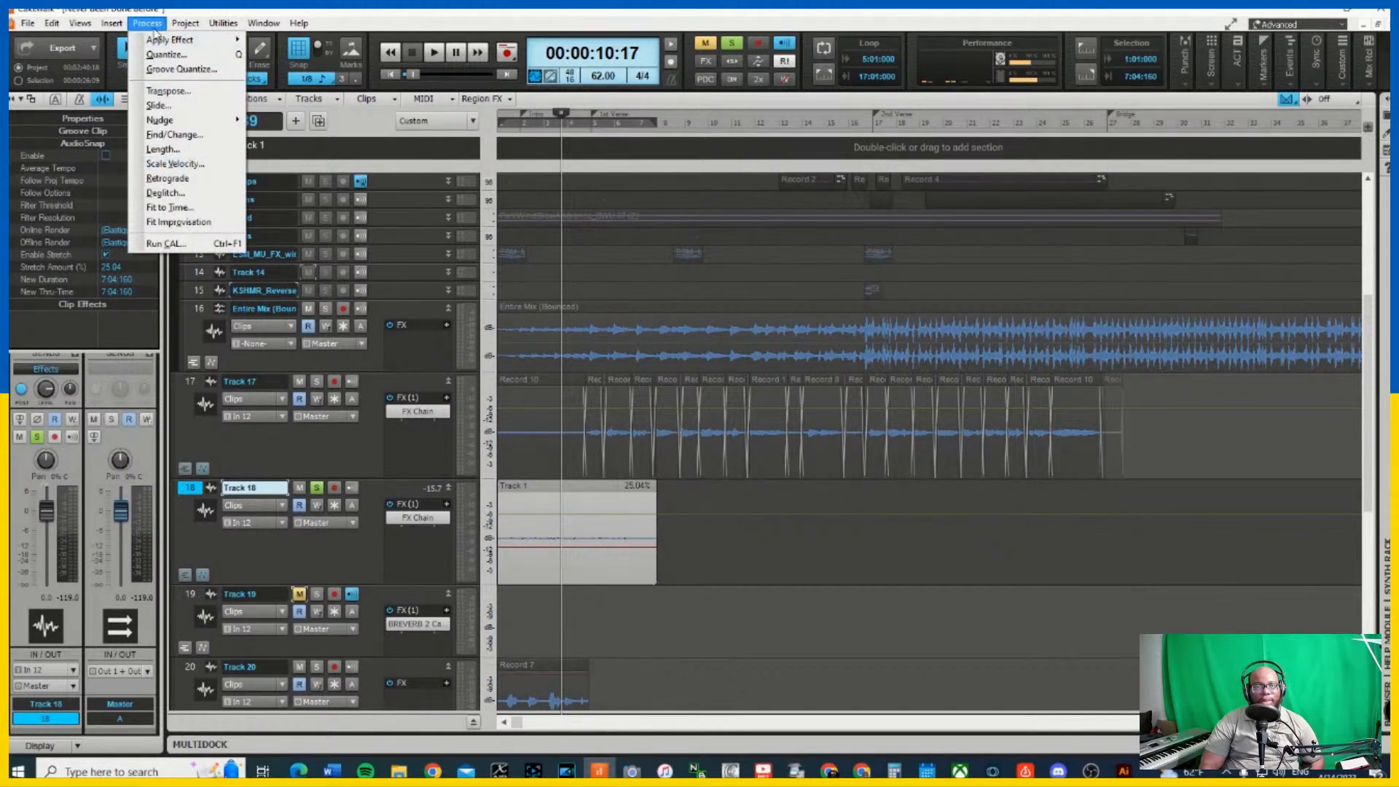
mouse_move(184, 18)
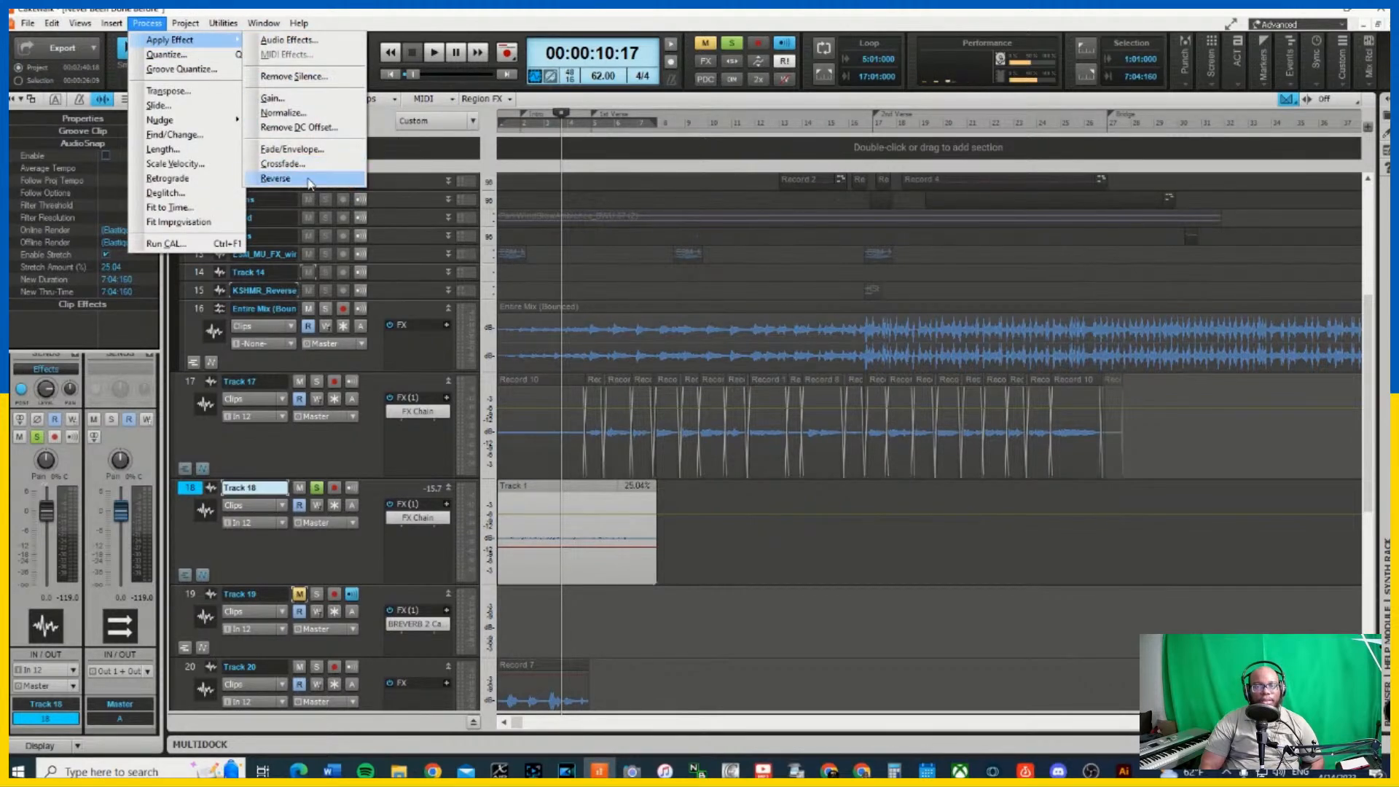
click(292, 178)
key(space)
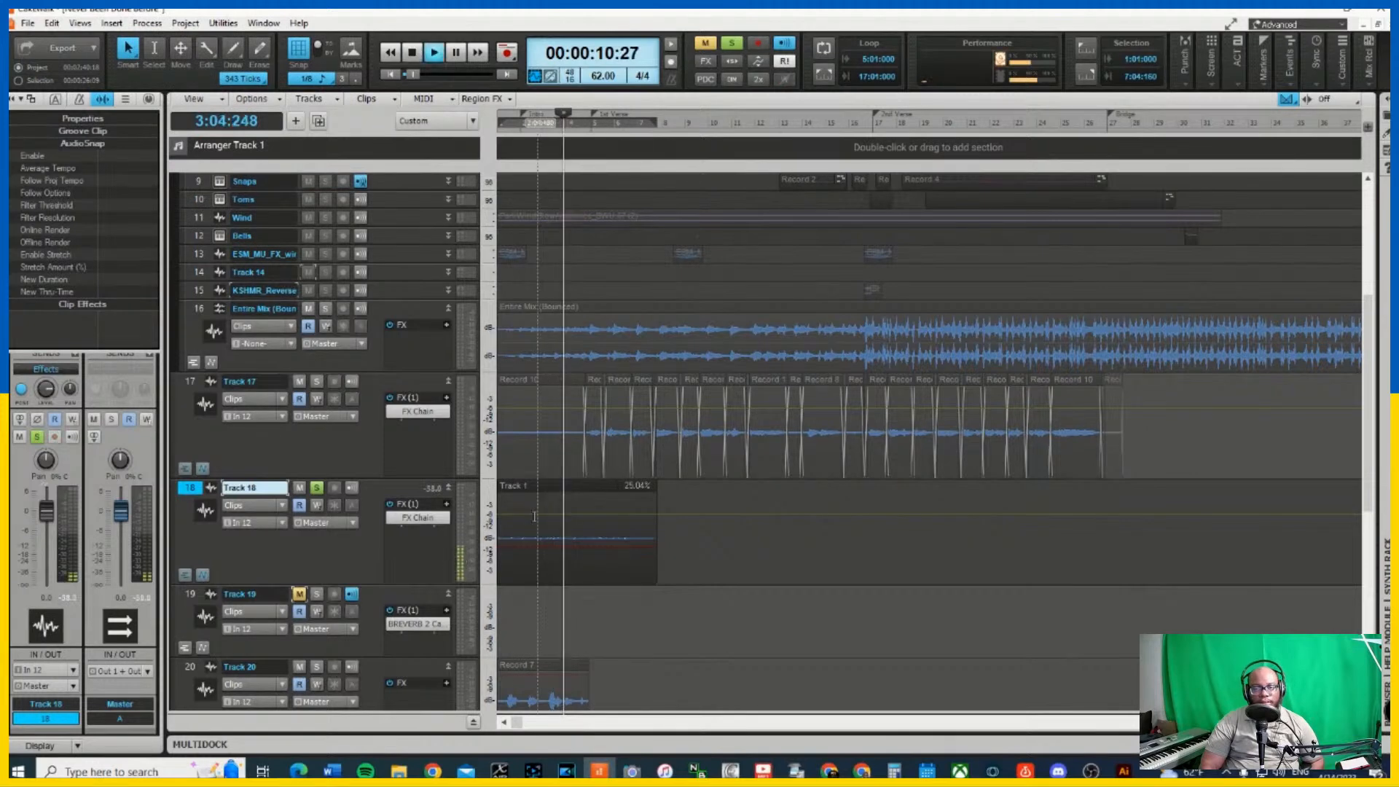
key(space)
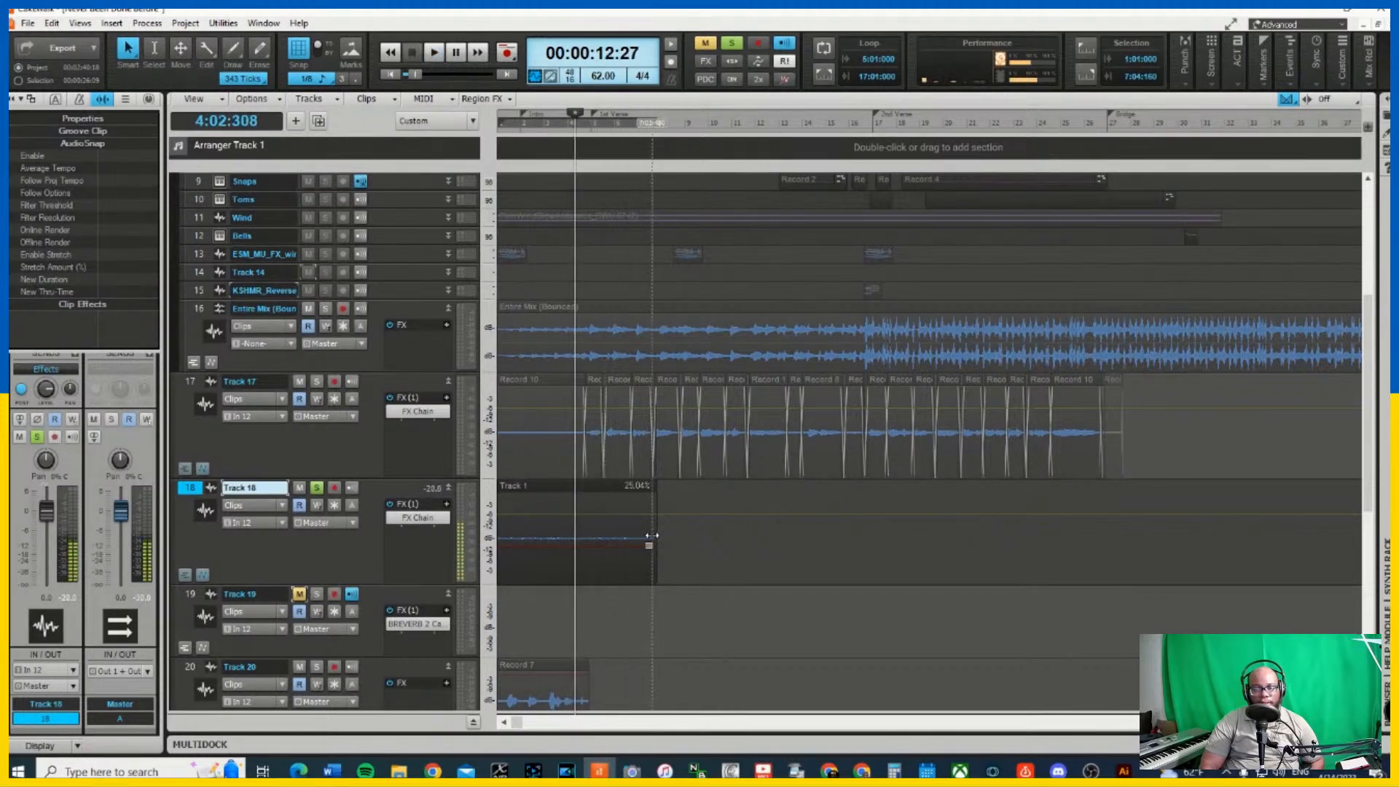
Re-enable AudioSnap on the Track 18 clip and stretch it to about 130.88%
drag(652, 536, 1180, 543)
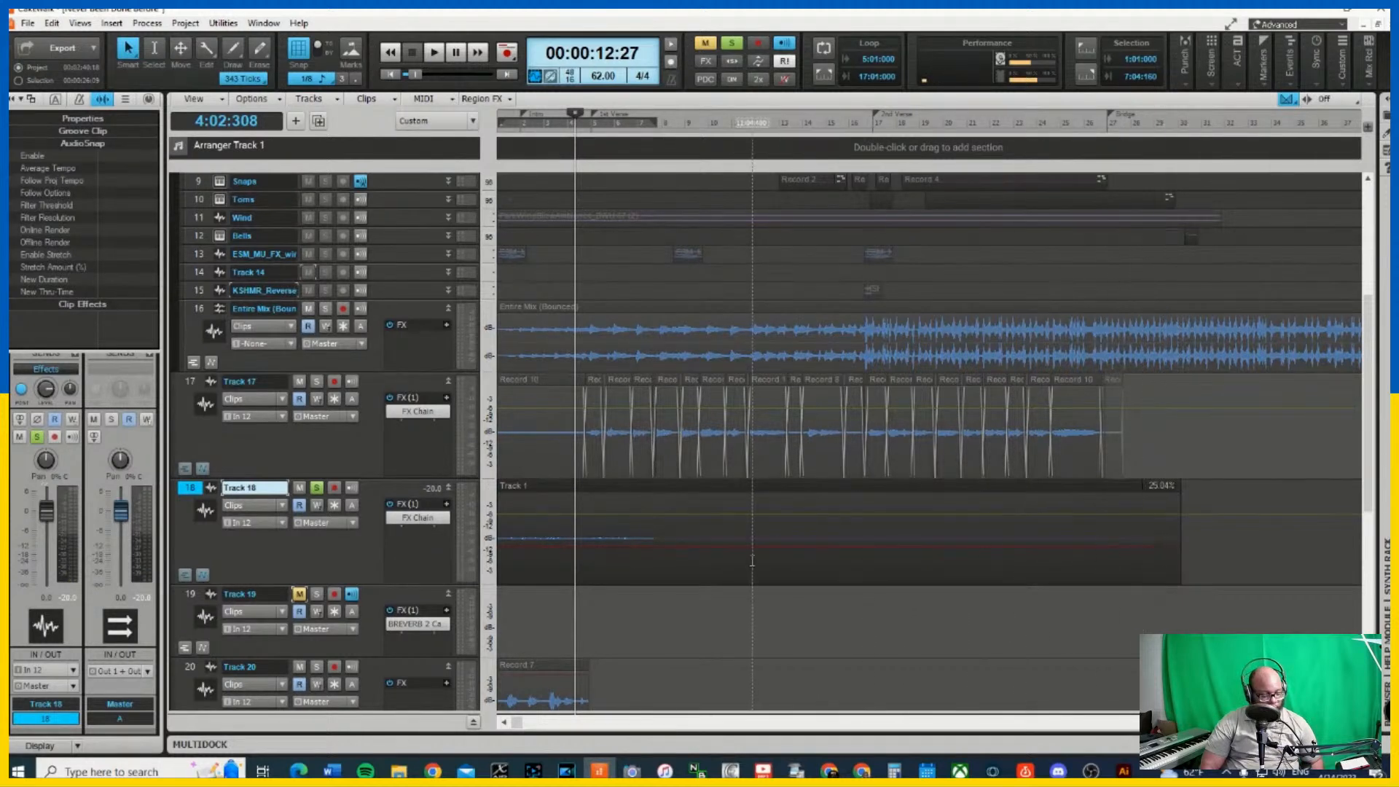
key(ctrl+z)
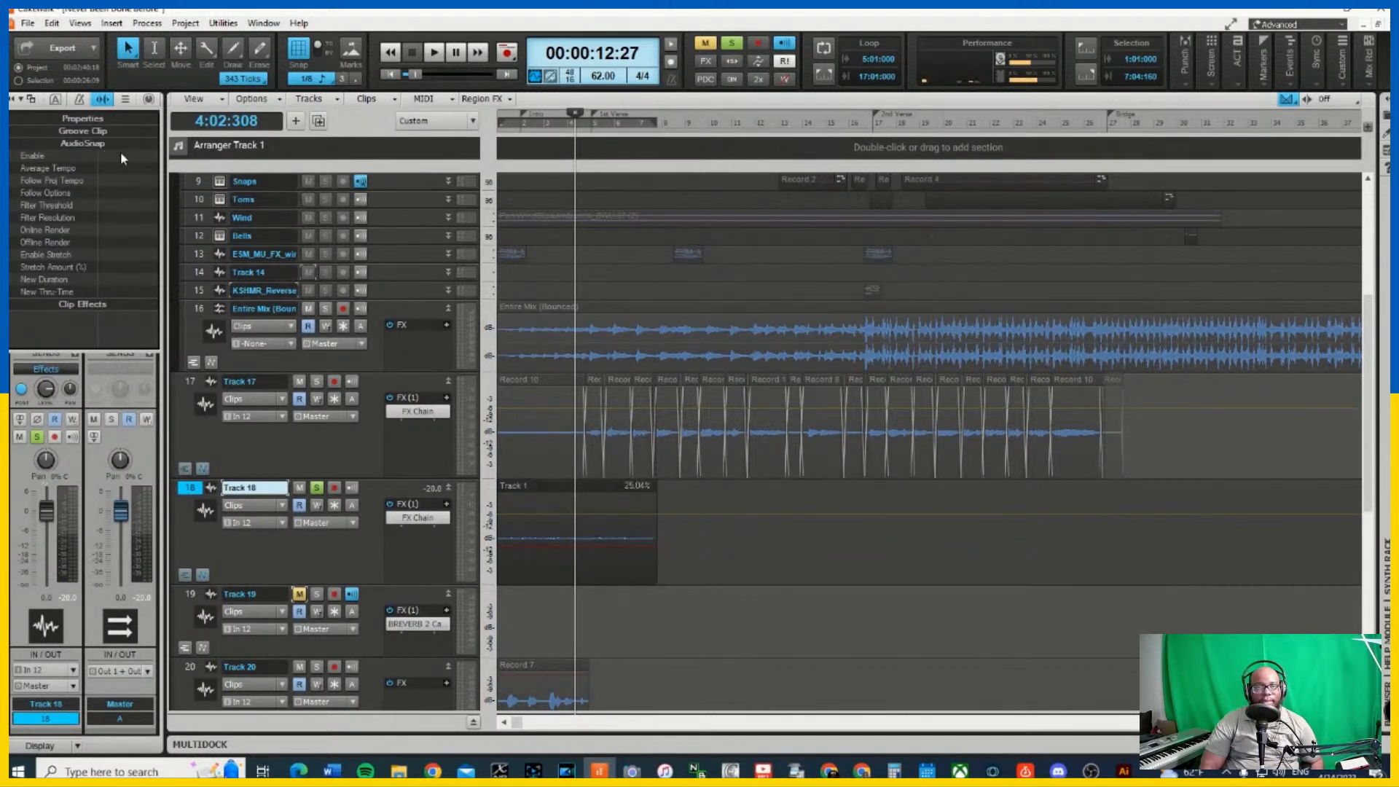
click(81, 146)
click(544, 493)
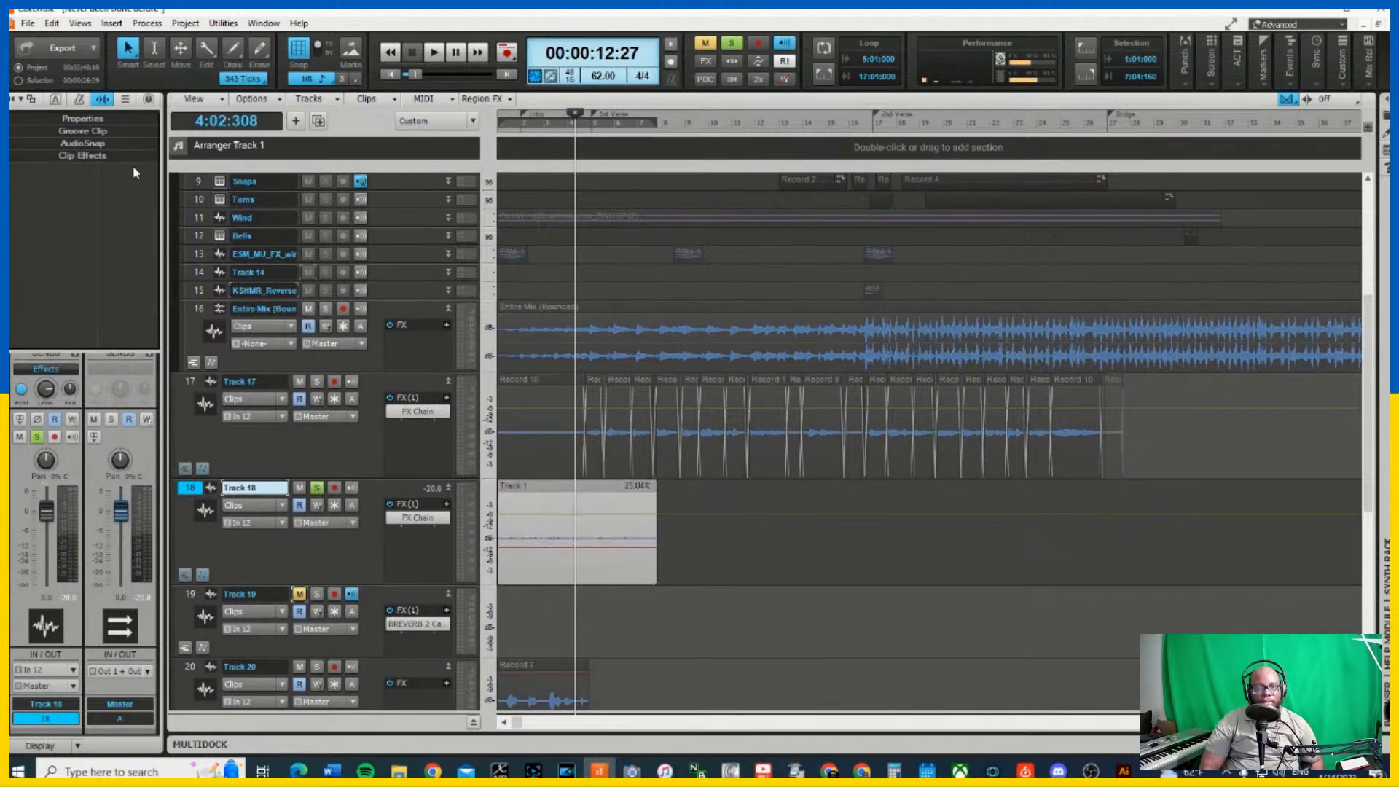
click(97, 145)
click(106, 155)
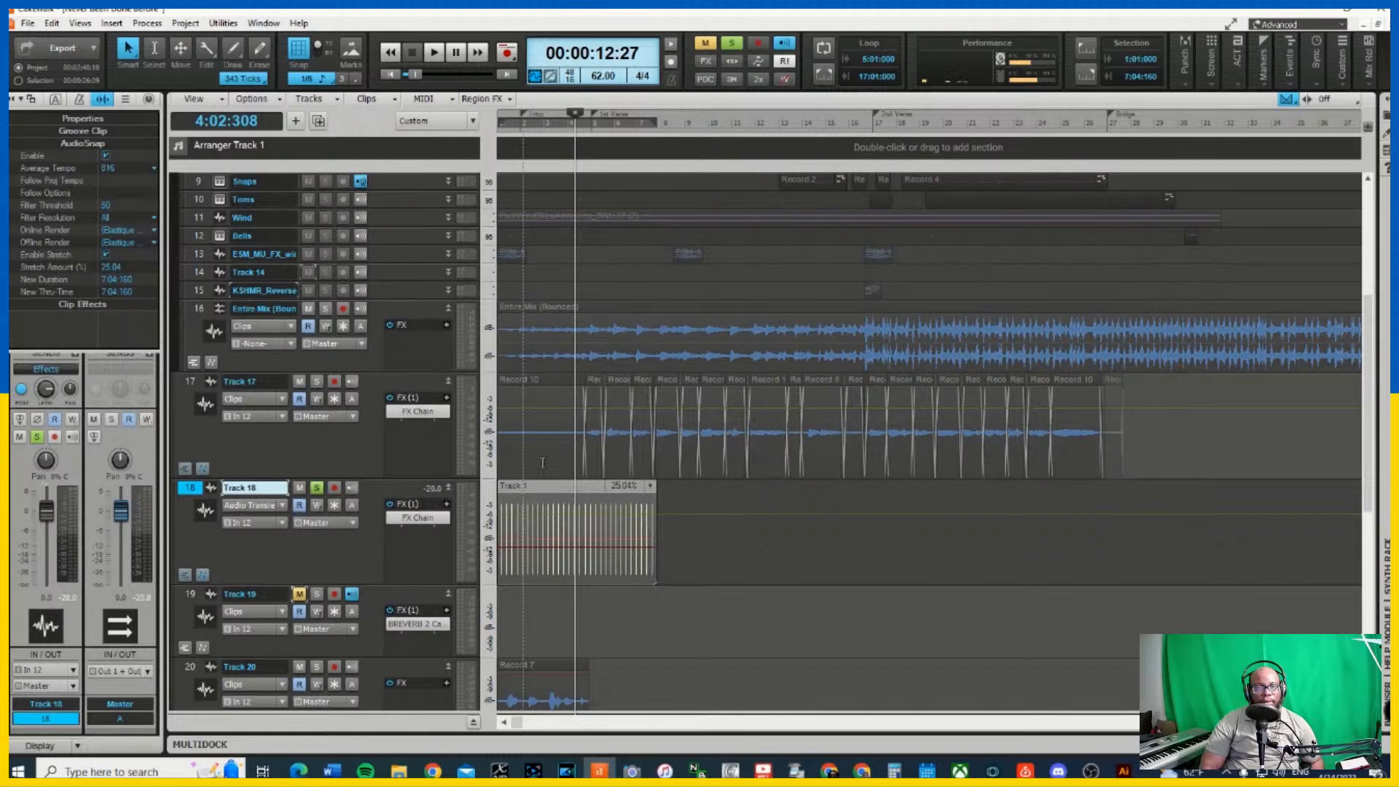
drag(657, 539, 1331, 572)
Audition the stretched Track 18 clip from measure 16 and from late in measure 26, stopping playback each time
click(860, 601)
key(space)
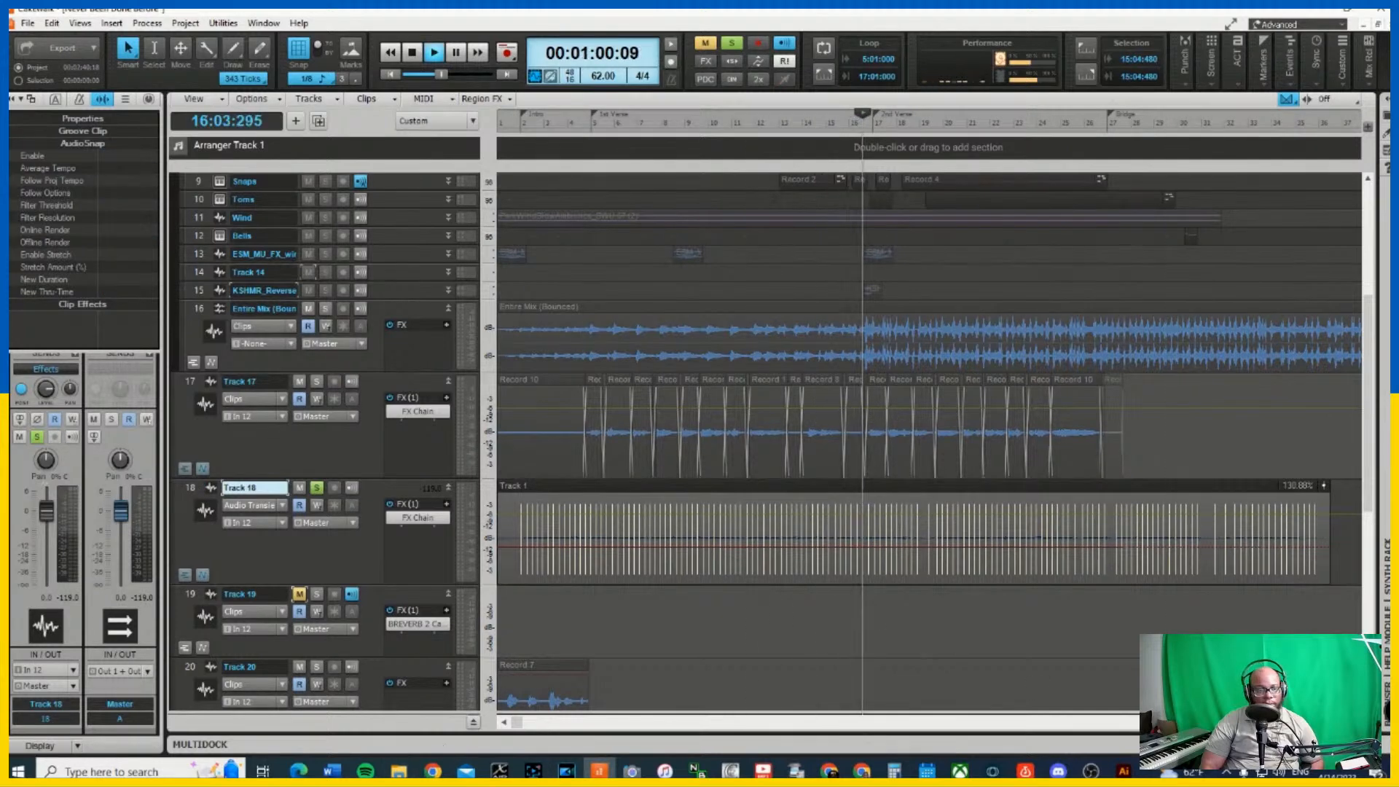
key(space)
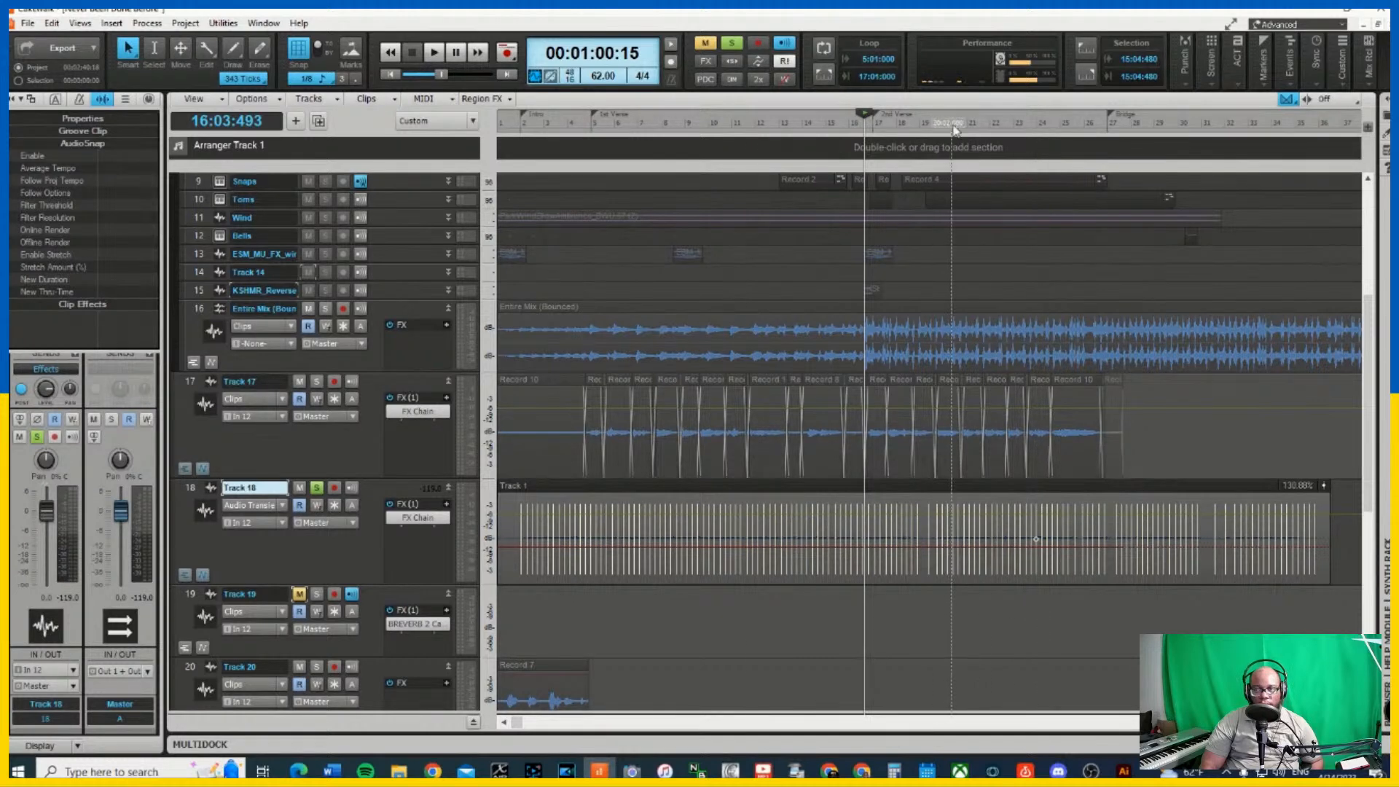
click(973, 135)
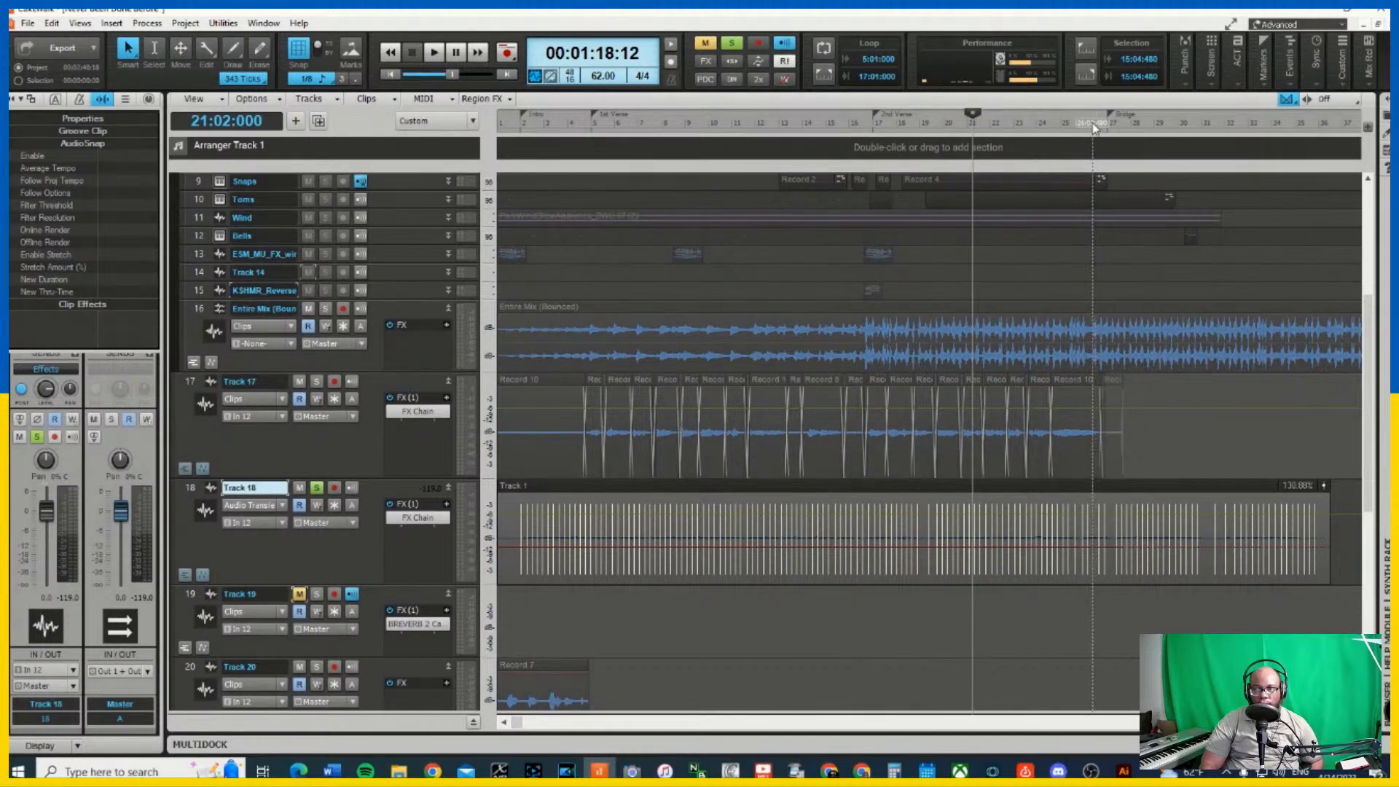
click(1092, 123)
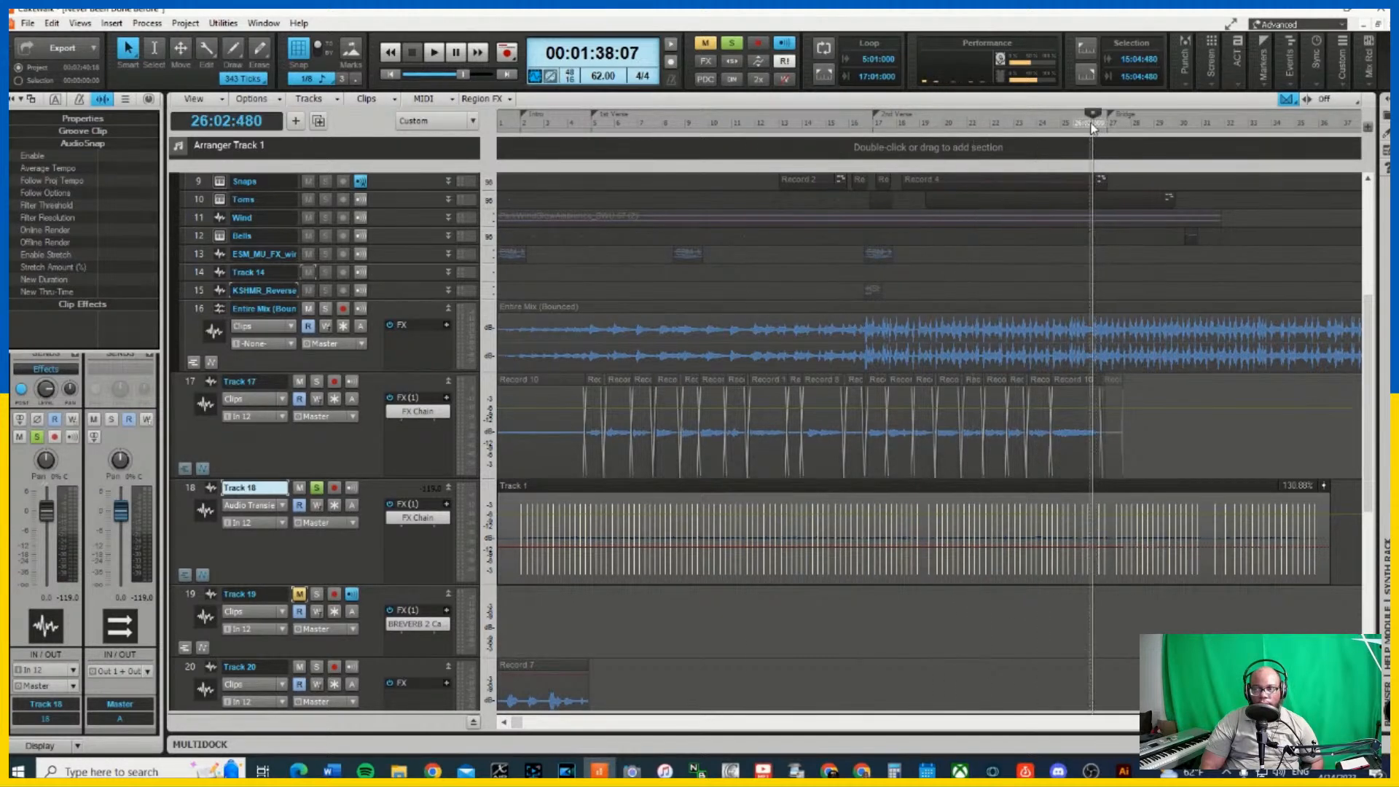
key(space)
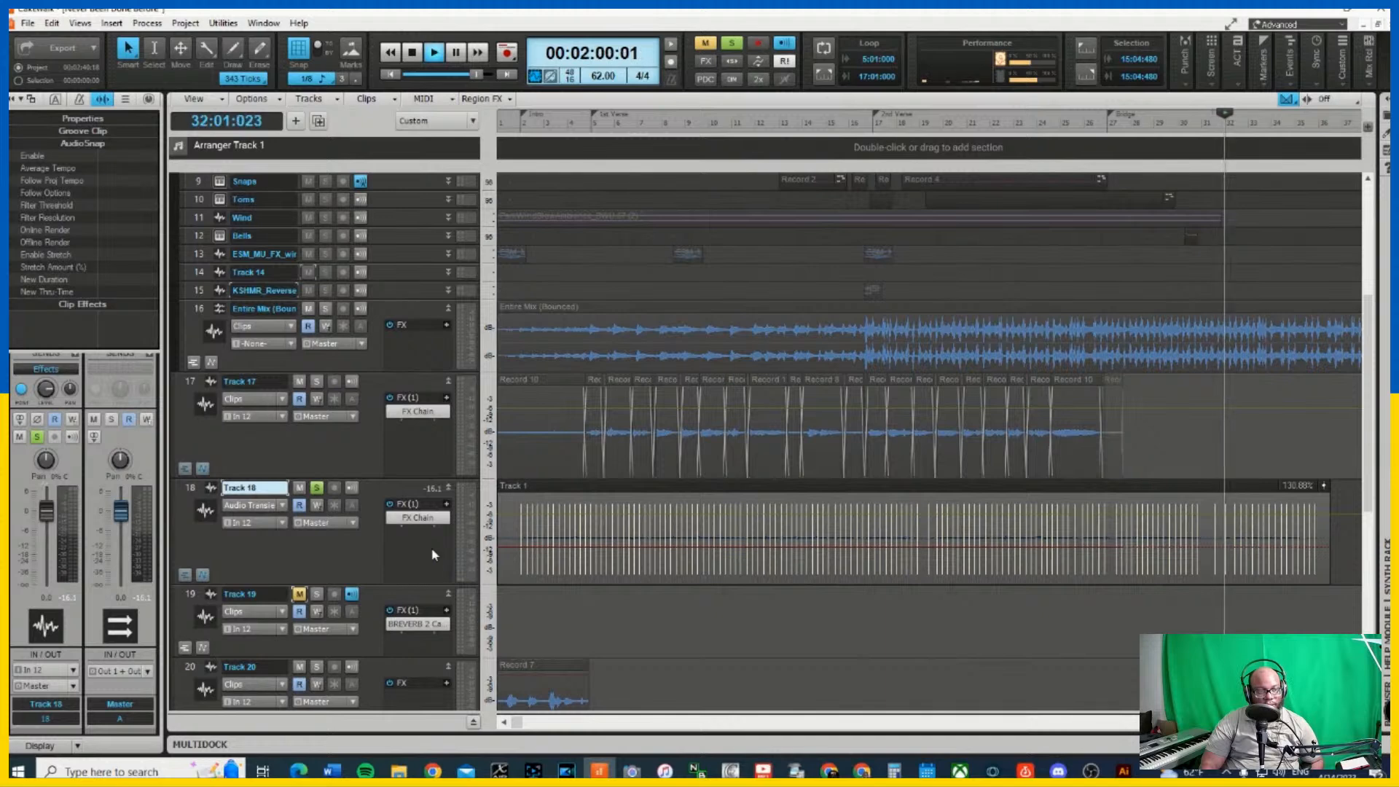
key(space)
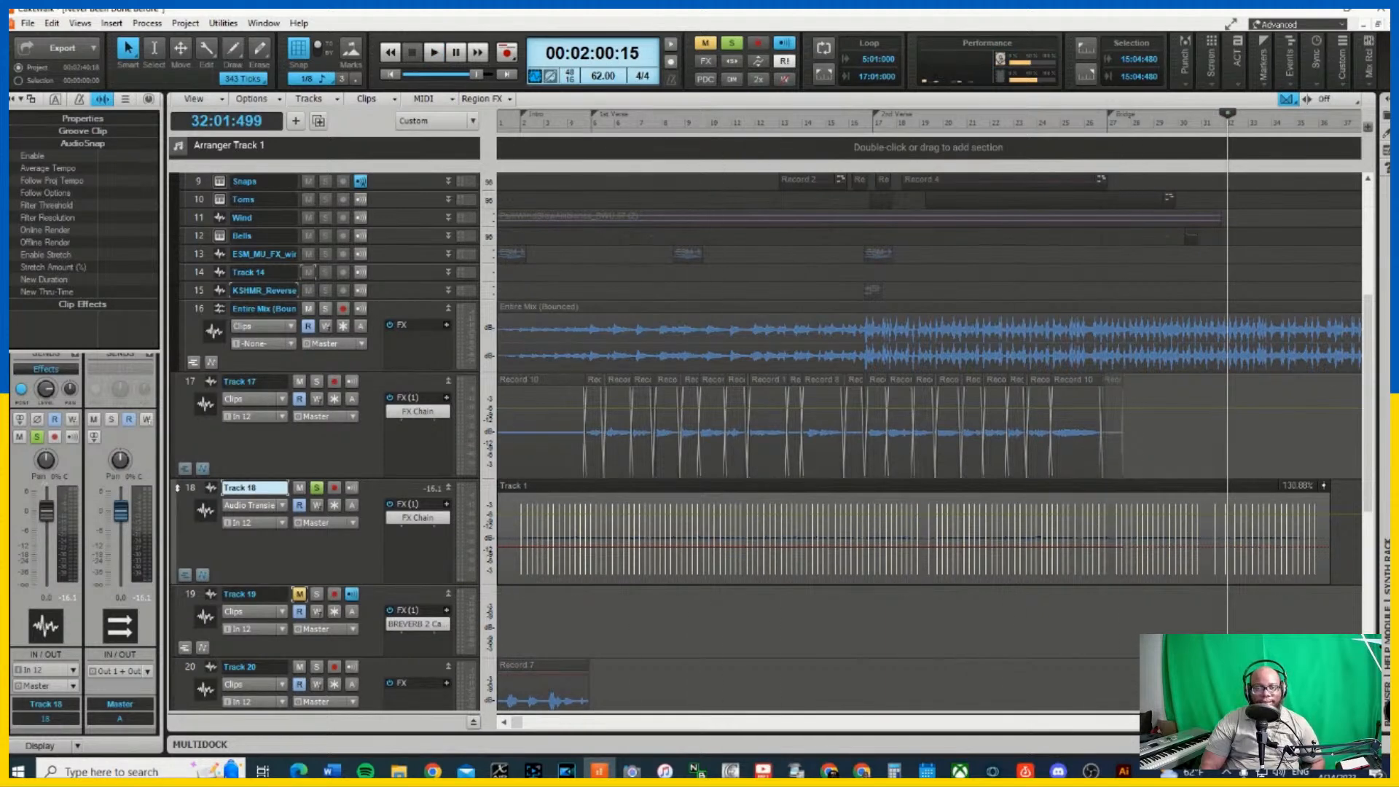
Delete Track 18 with its stretched reverb clip and return the playhead to the project start
right_click(185, 488)
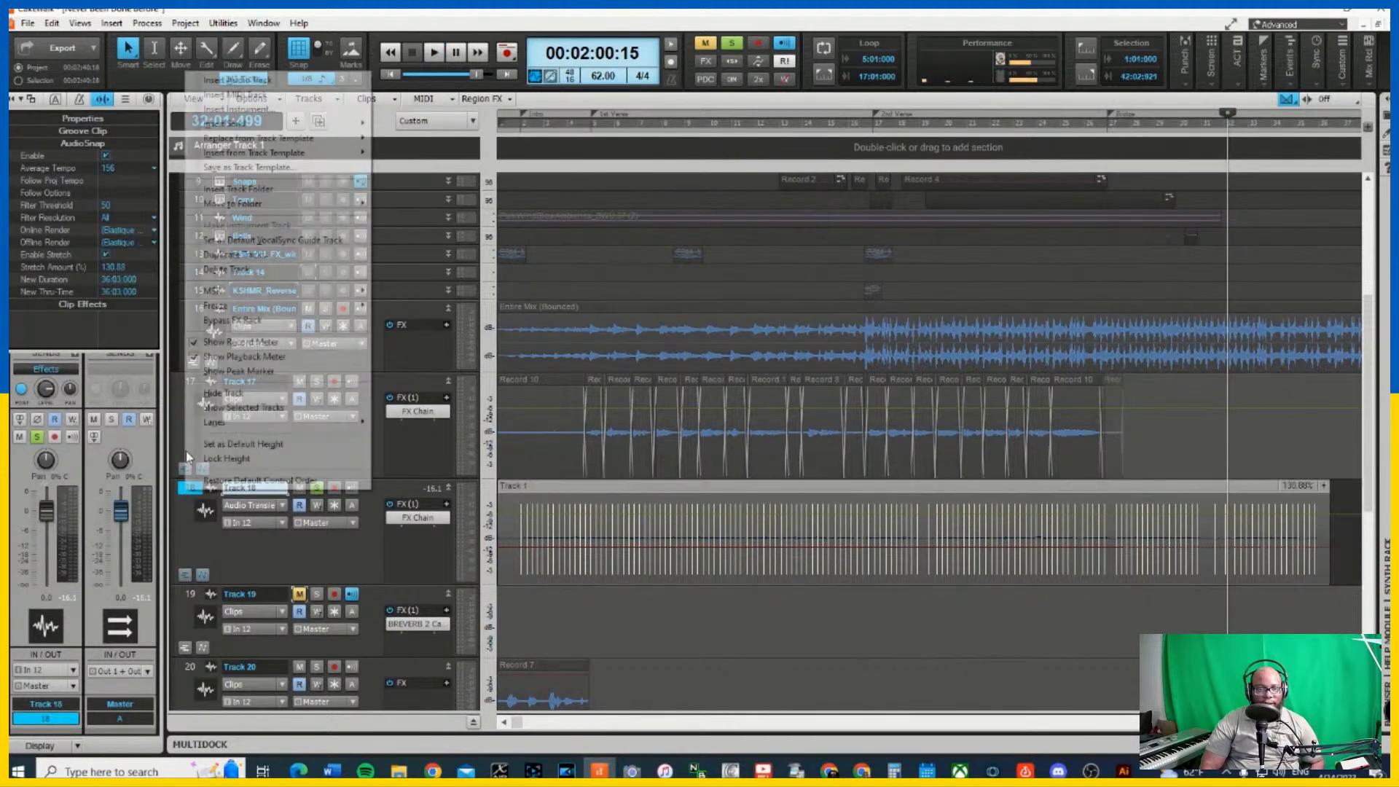
click(248, 277)
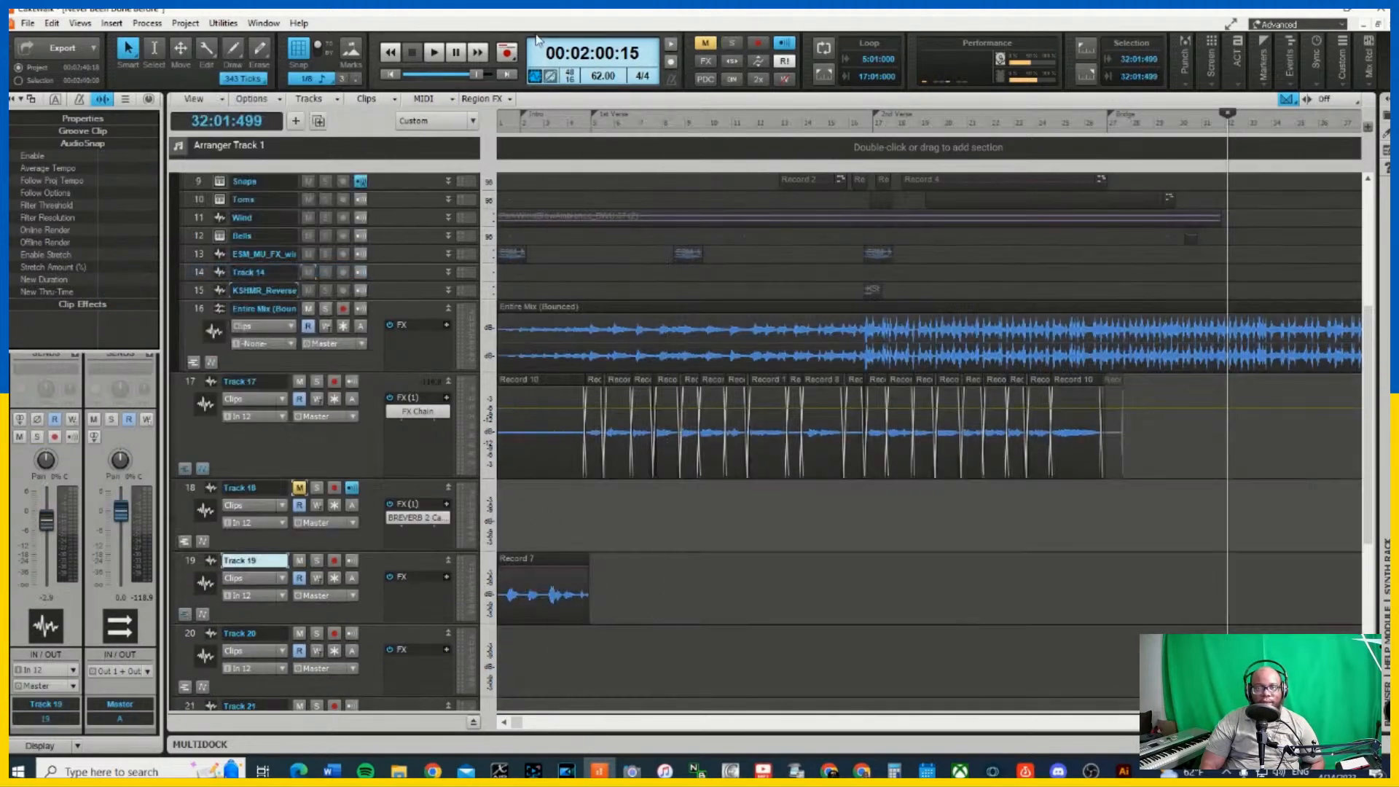
click(390, 76)
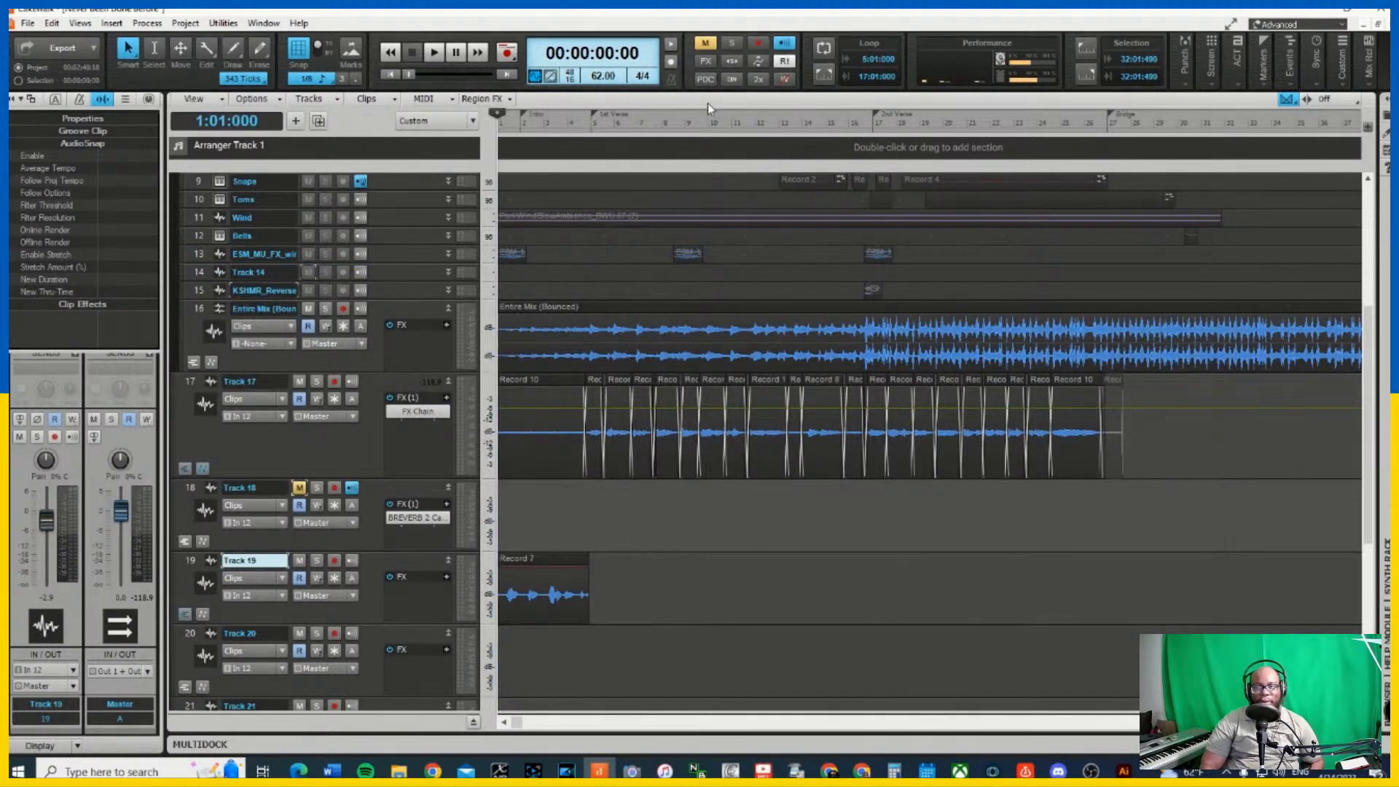
Play the remaining vocal and instrumental mix from measure 10 and stop playback
click(707, 126)
key(space)
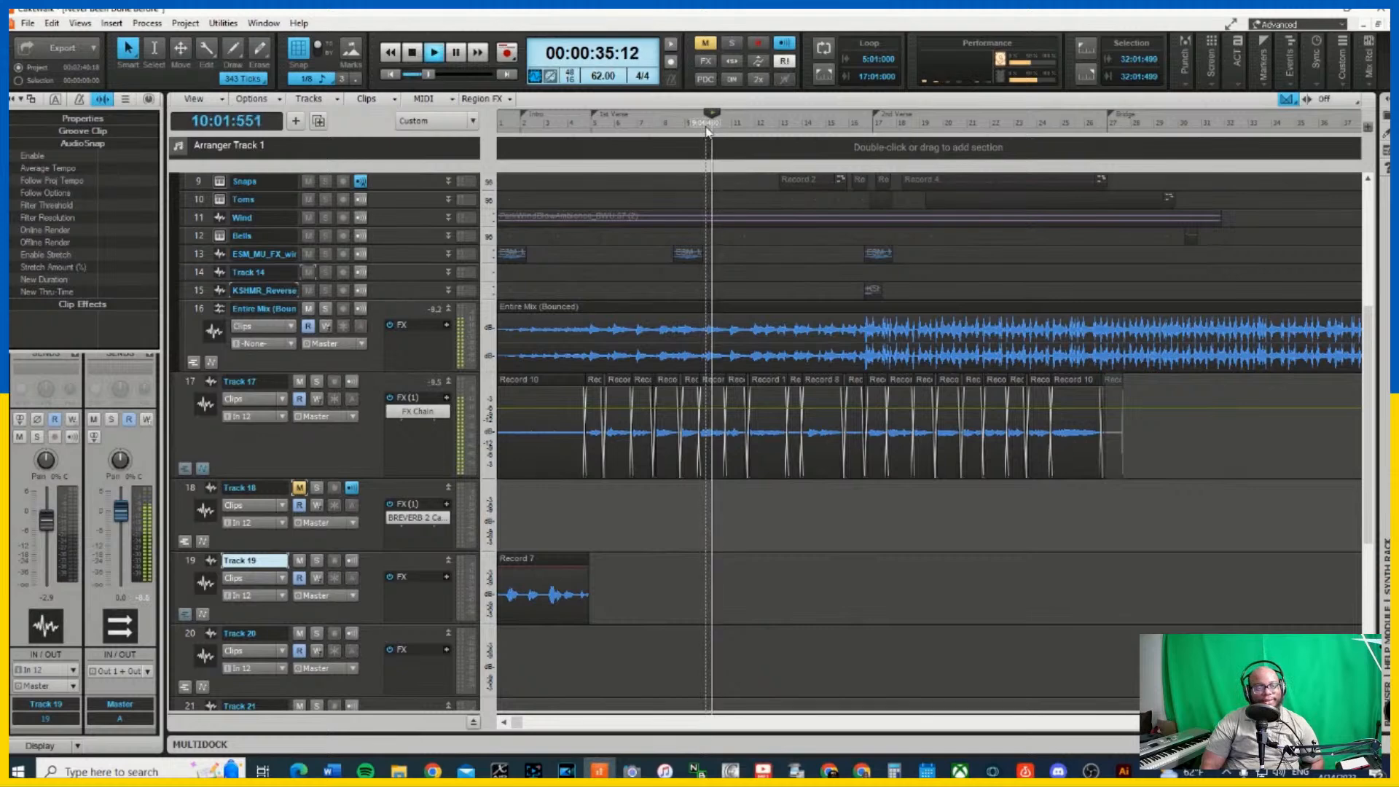
click(412, 59)
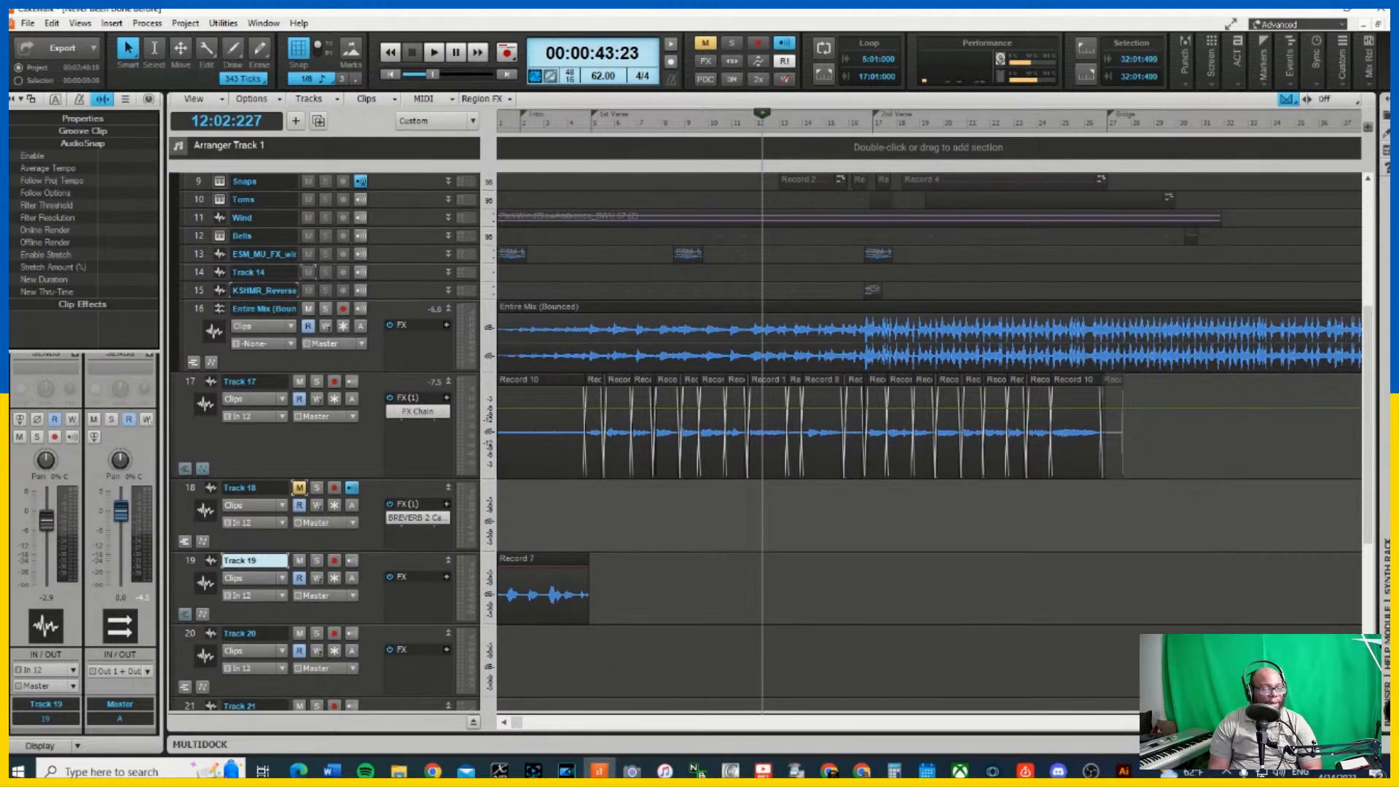
key(alt+Tab)
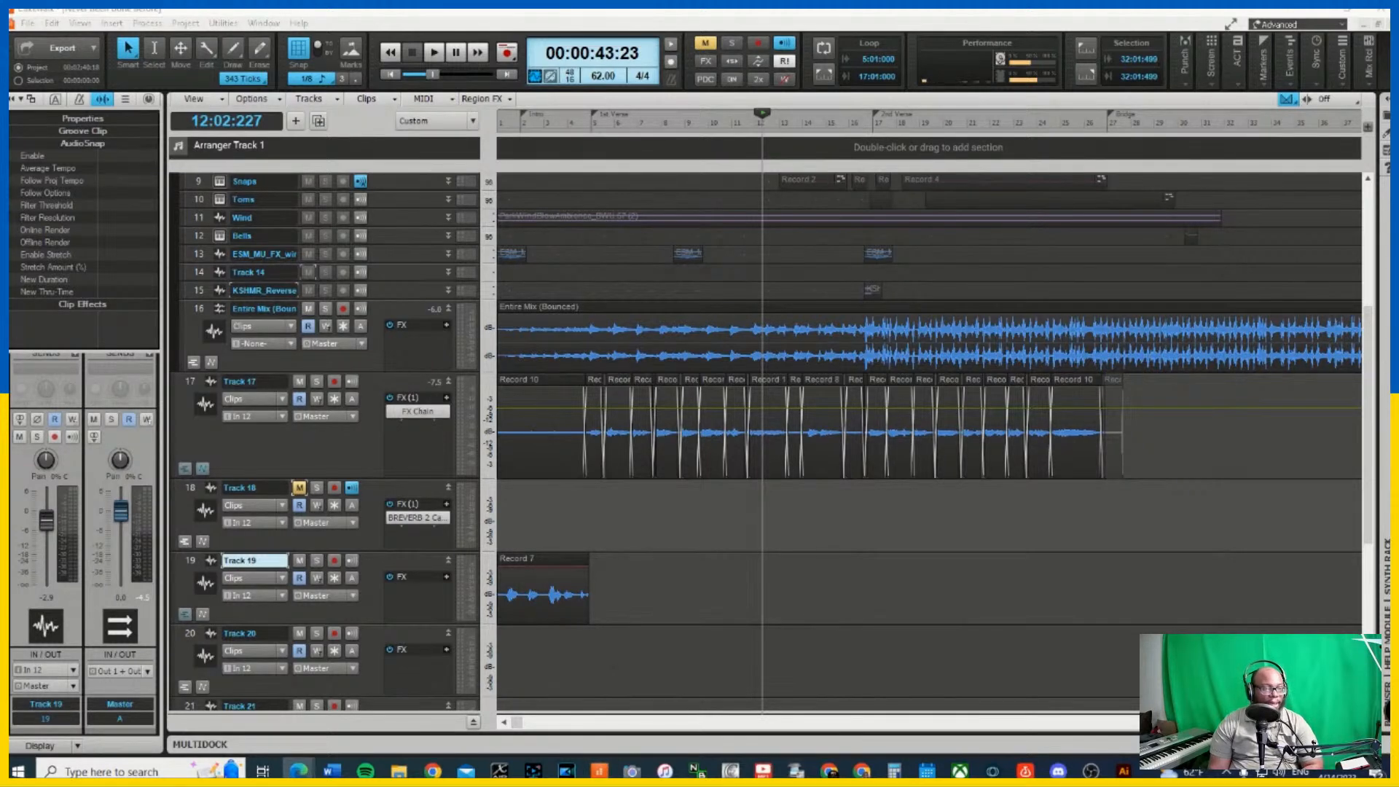